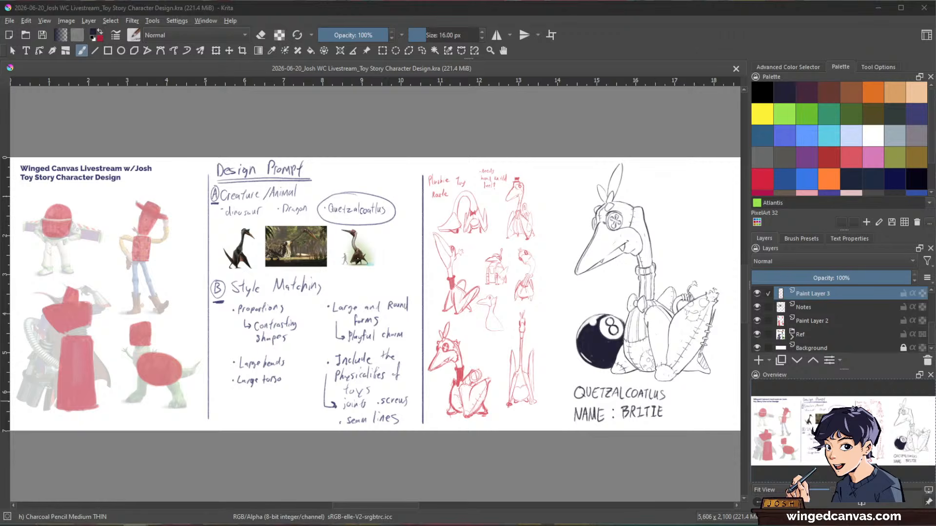
Step: Examine the design sheet, from the finished Quetzalcoatlus sketch to the Toy Story figures with red proportion overlays
{"action": "scroll", "coordinate": [624, 258], "scroll_direction": "up", "scroll_amount": 1}
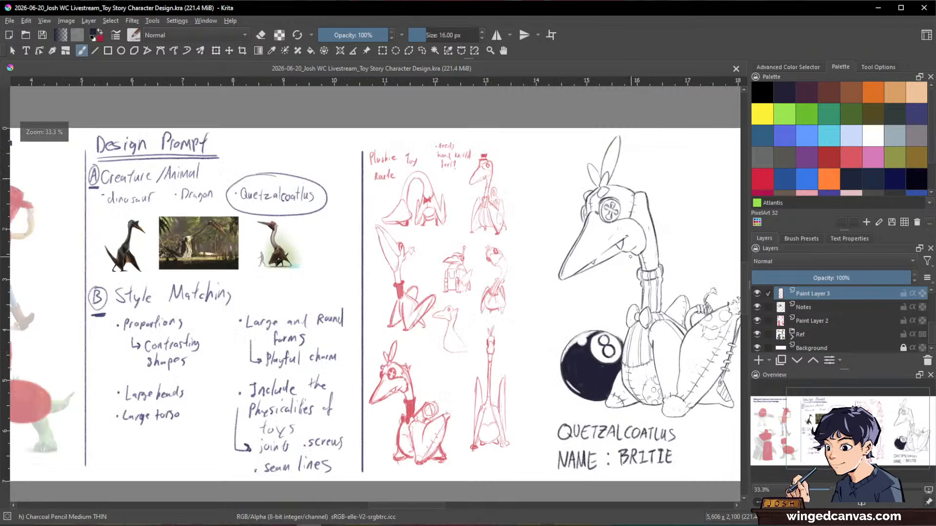
{"action": "mouse_move", "coordinate": [631, 256]}
{"action": "left_mouse_down"}
{"action": "mouse_move", "coordinate": [604, 242]}
{"action": "mouse_move", "coordinate": [571, 242]}
{"action": "mouse_move", "coordinate": [582, 234]}
{"action": "left_mouse_up"}
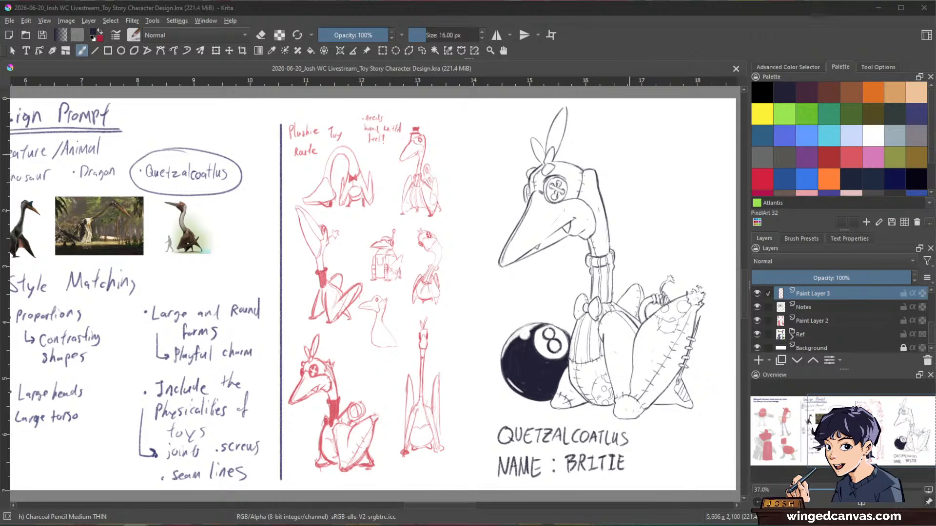
{"action": "left_click", "coordinate": [735, 37]}
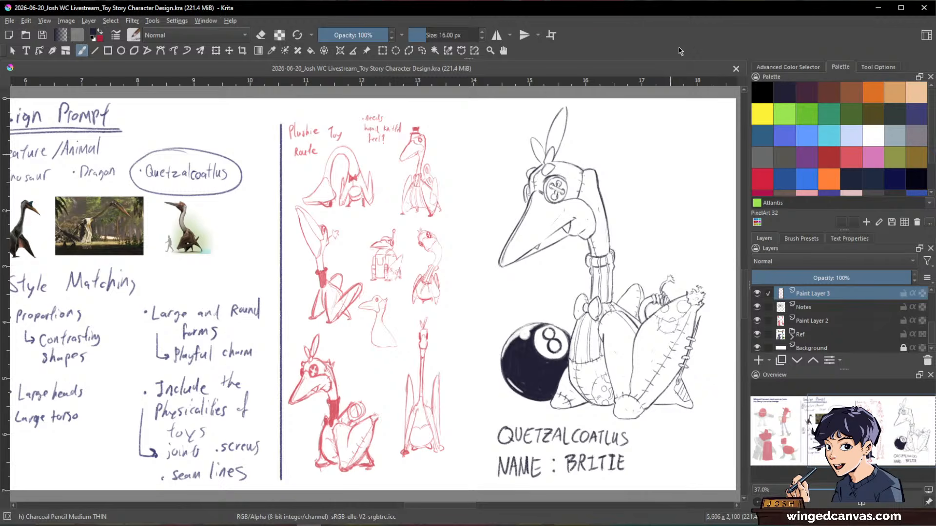
{"action": "scroll", "coordinate": [585, 176], "scroll_direction": "down", "scroll_amount": 1}
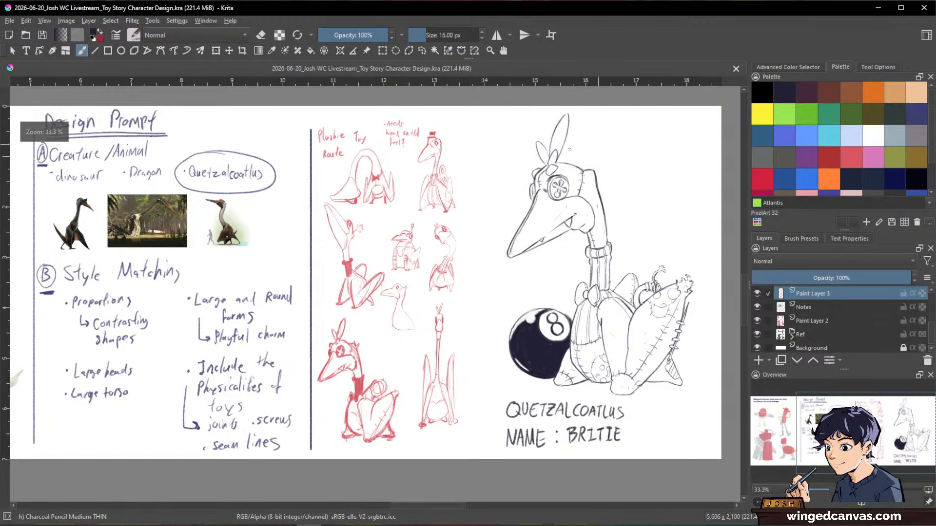
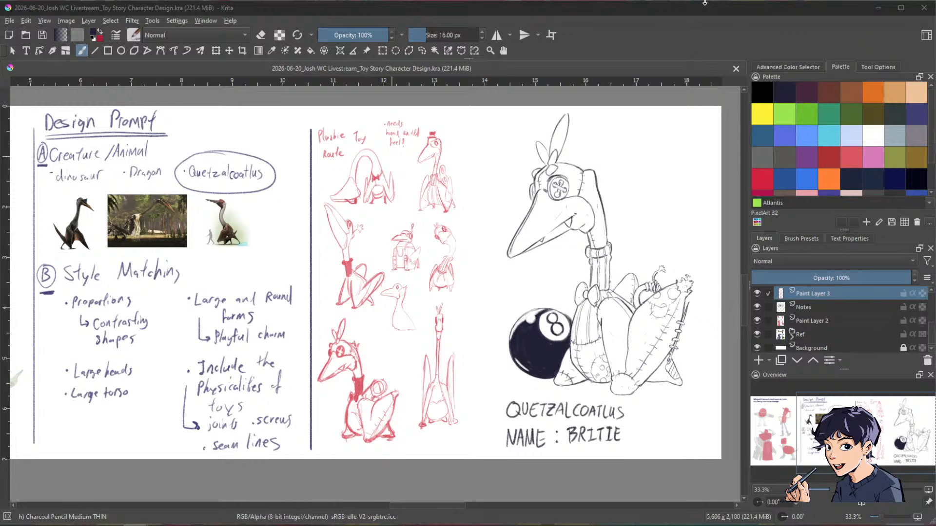
{"action": "left_click", "coordinate": [797, 41]}
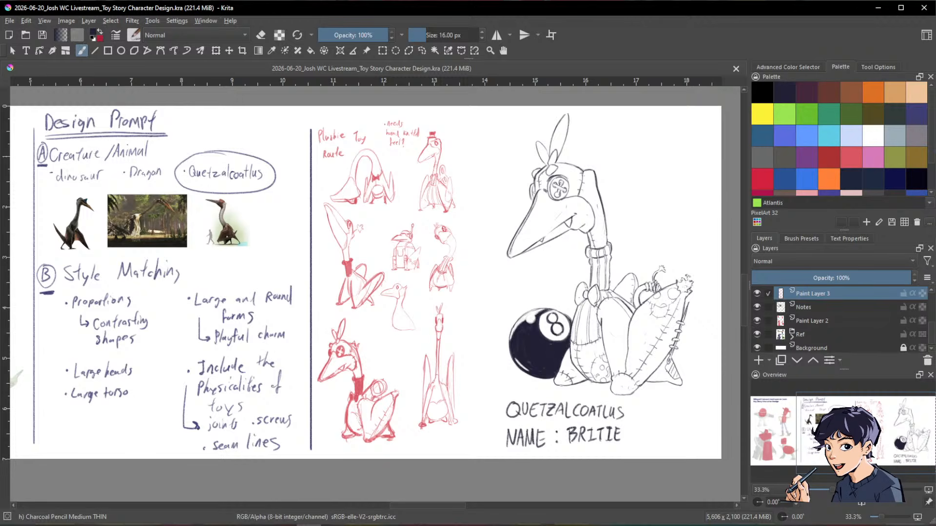
{"action": "scroll", "coordinate": [390, 191], "scroll_direction": "down", "scroll_amount": 2}
{"action": "scroll", "coordinate": [313, 189], "scroll_direction": "up", "scroll_amount": 1}
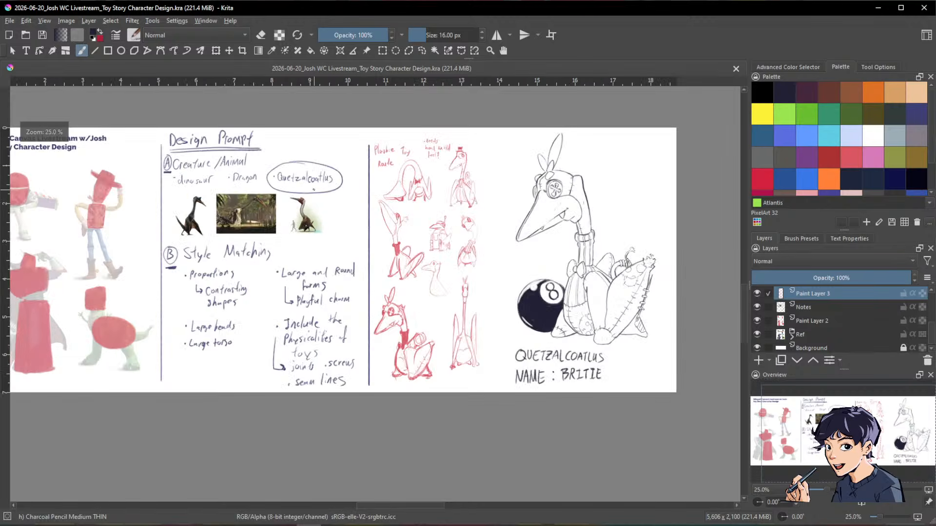
{"action": "left_click_drag", "start_coordinate": [314, 190], "coordinate": [510, 209]}
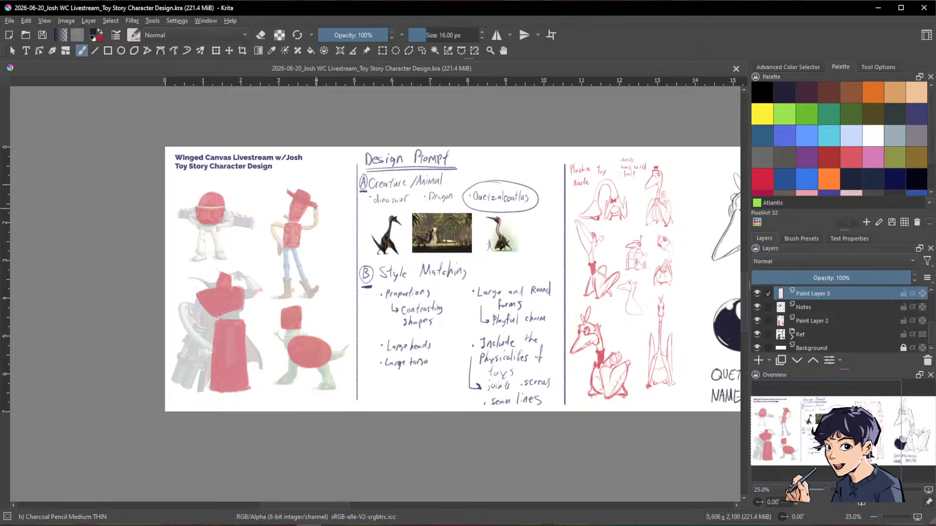
{"action": "scroll", "coordinate": [314, 209], "scroll_direction": "up", "scroll_amount": 1}
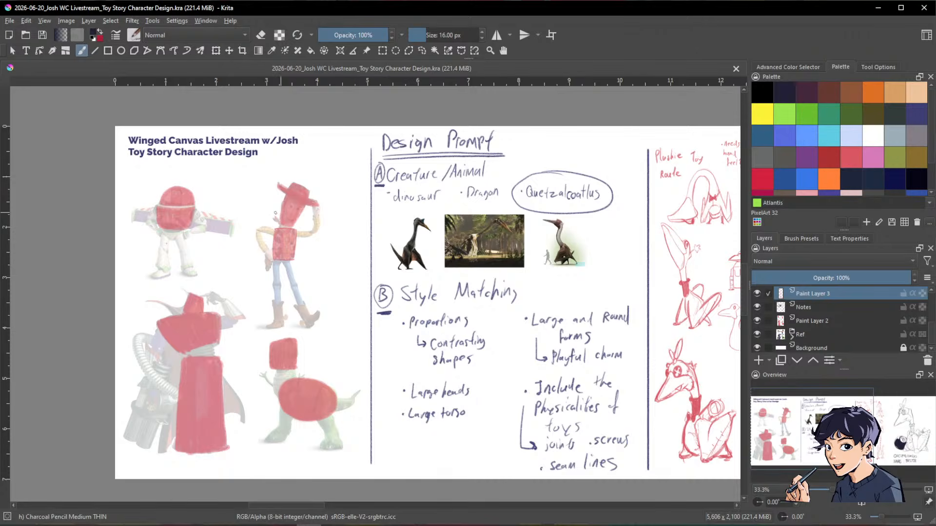
{"action": "scroll", "coordinate": [275, 213], "scroll_direction": "up", "scroll_amount": 1}
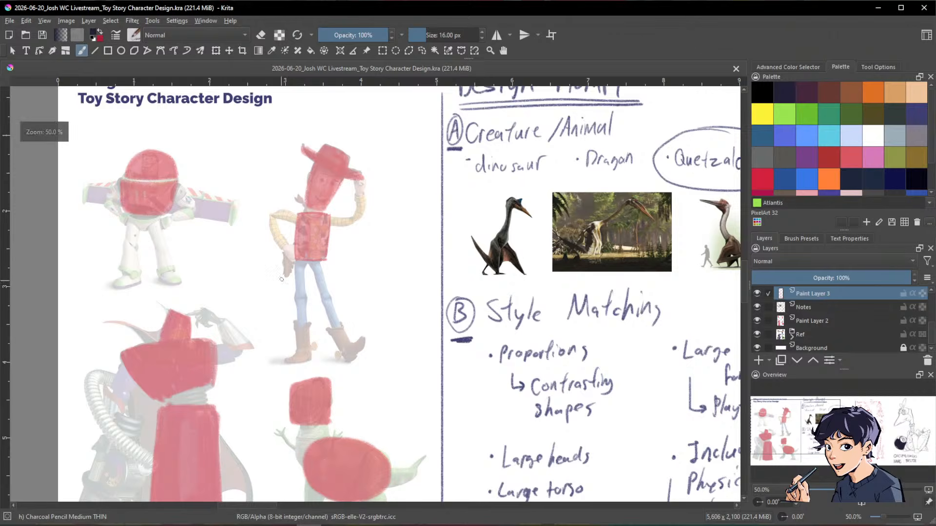
{"action": "scroll", "coordinate": [281, 279], "scroll_direction": "down", "scroll_amount": 1}
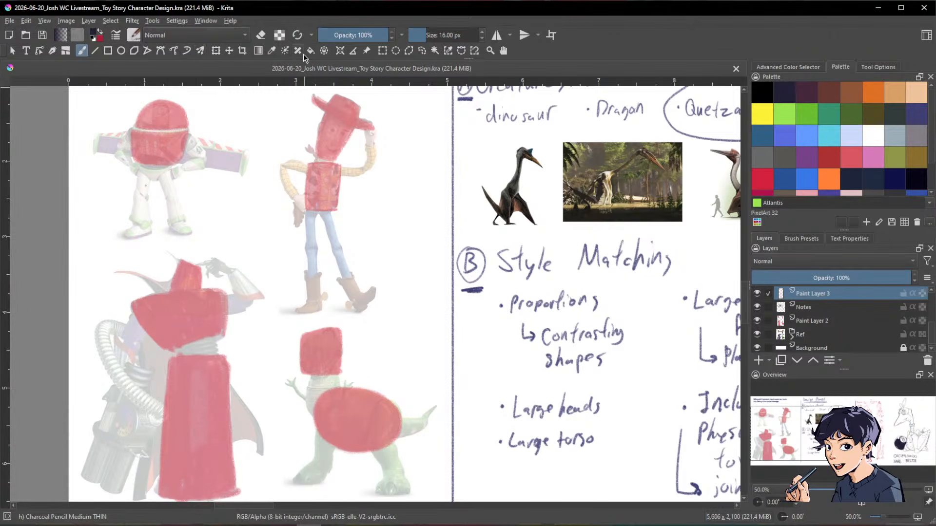
{"action": "left_click", "coordinate": [271, 51]}
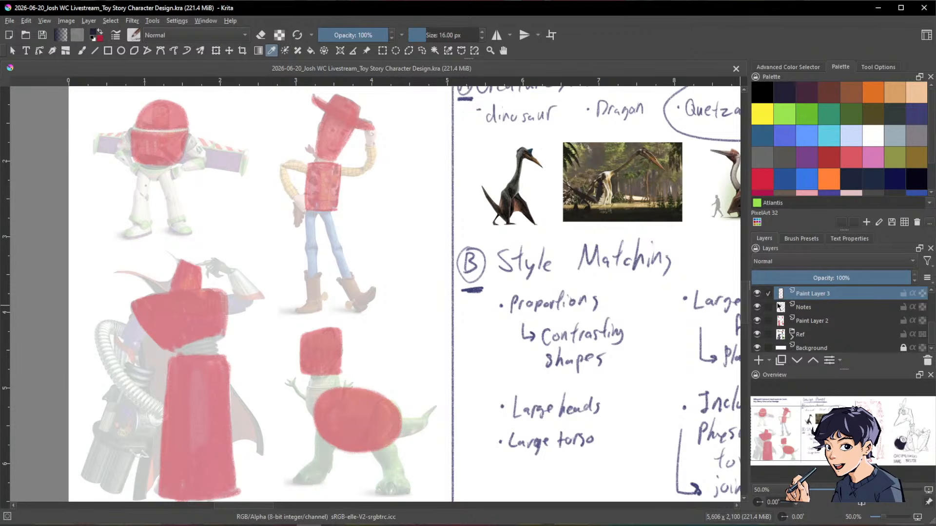
Step: Show the Paint Layer 2 (pasted) layer containing the poll results and hide the Notes layer
{"action": "scroll", "coordinate": [842, 321], "scroll_direction": "up", "scroll_amount": 2}
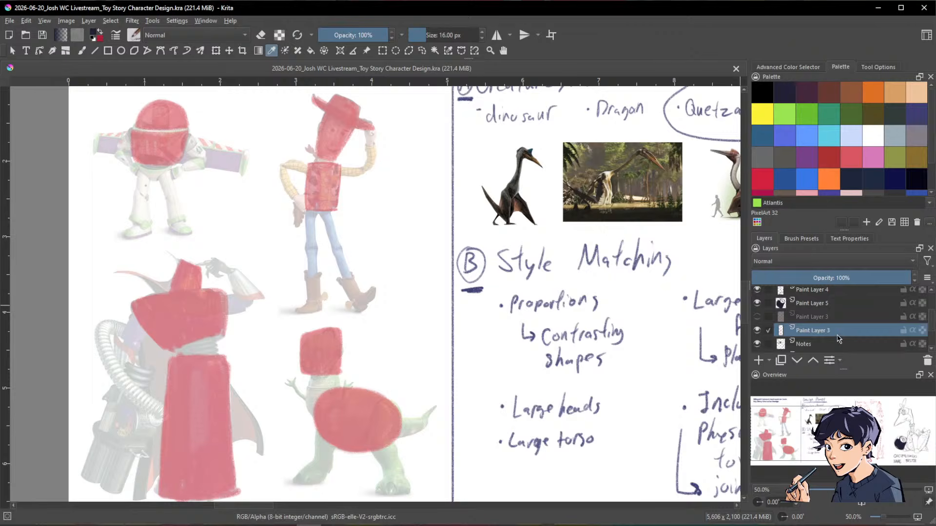
{"action": "scroll", "coordinate": [838, 338], "scroll_direction": "up", "scroll_amount": 2}
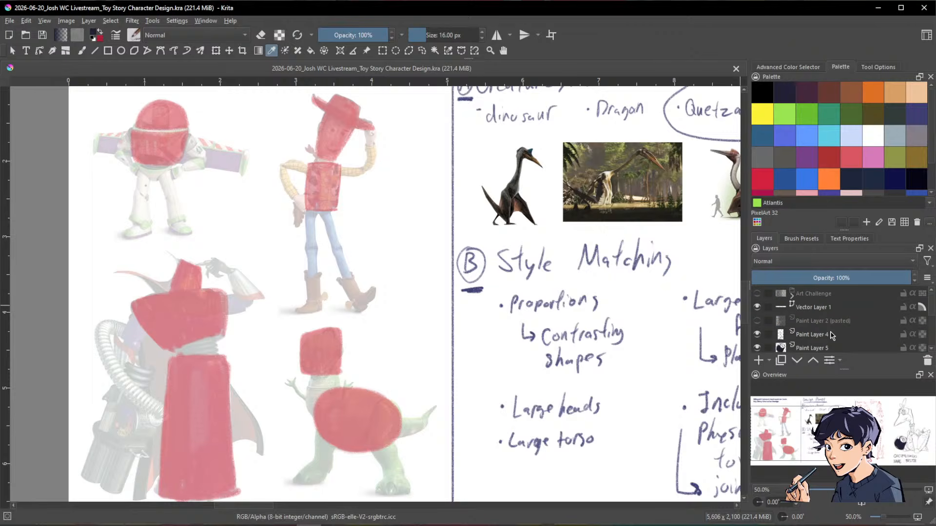
{"action": "key", "text": "minus"}
{"action": "key", "text": "minus"}
{"action": "left_click", "coordinate": [757, 322]}
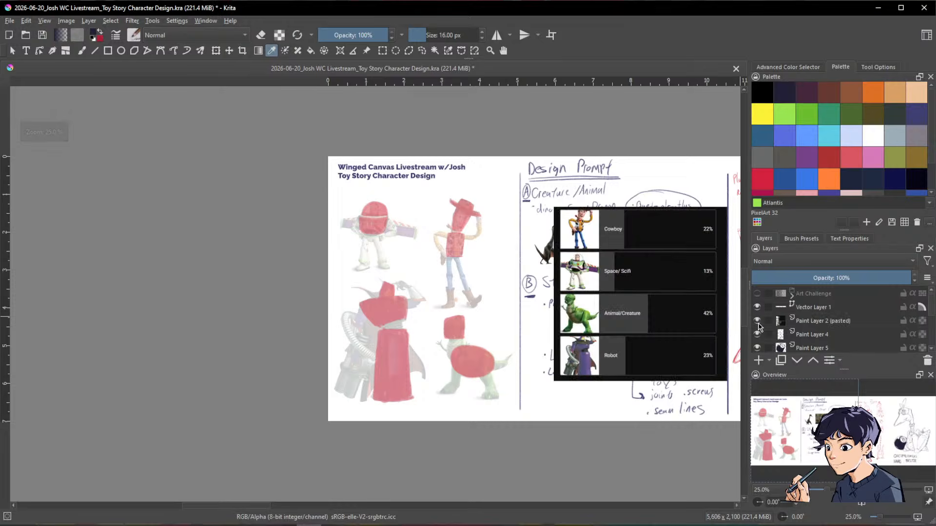
{"action": "left_click_drag", "start_coordinate": [616, 296], "coordinate": [509, 293]}
{"action": "scroll", "coordinate": [509, 293], "scroll_direction": "up", "scroll_amount": 1}
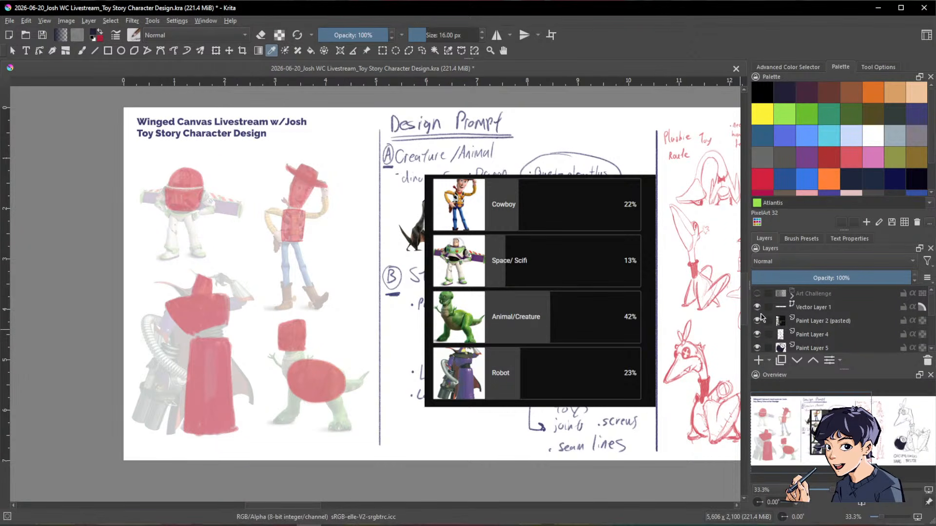
{"action": "scroll", "coordinate": [760, 326], "scroll_direction": "down", "scroll_amount": 1}
{"action": "left_click", "coordinate": [756, 349]}
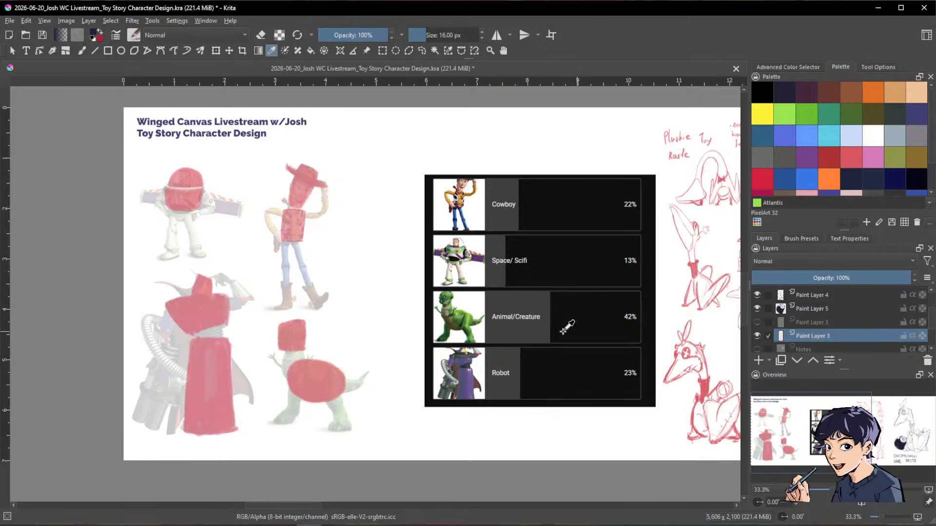
Step: Hide the pasted poll results layer and turn the Notes layer back on
{"action": "scroll", "coordinate": [757, 314], "scroll_direction": "up", "scroll_amount": 3}
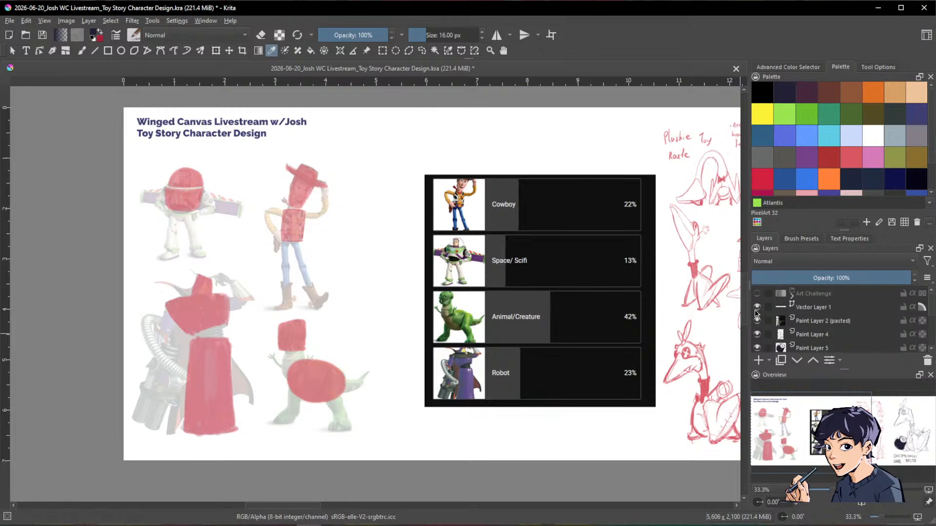
{"action": "left_click", "coordinate": [757, 321]}
{"action": "scroll", "coordinate": [757, 322], "scroll_direction": "down", "scroll_amount": 3}
{"action": "left_click", "coordinate": [756, 336]}
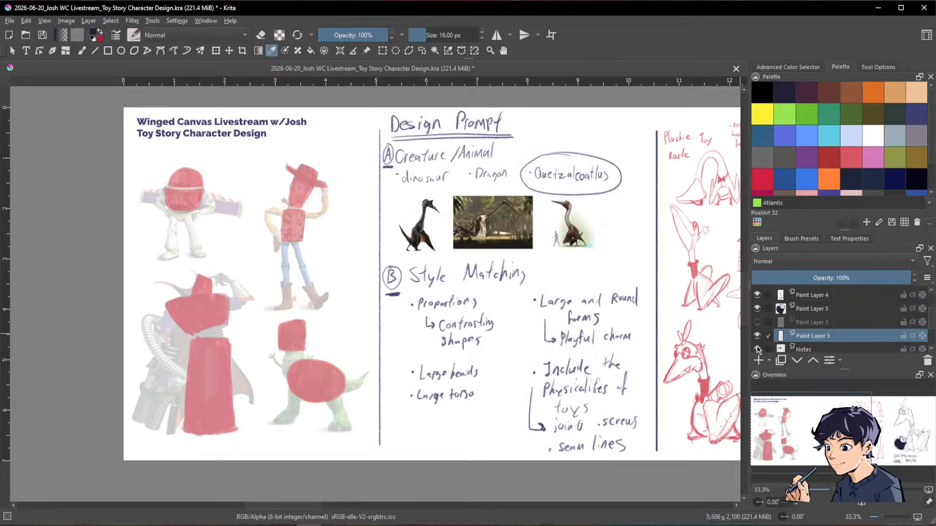
Step: Examine the Creature/Animal prompt and its Quetzalcoatlus reference photos up close
{"action": "scroll", "coordinate": [271, 260], "scroll_direction": "up", "scroll_amount": 1}
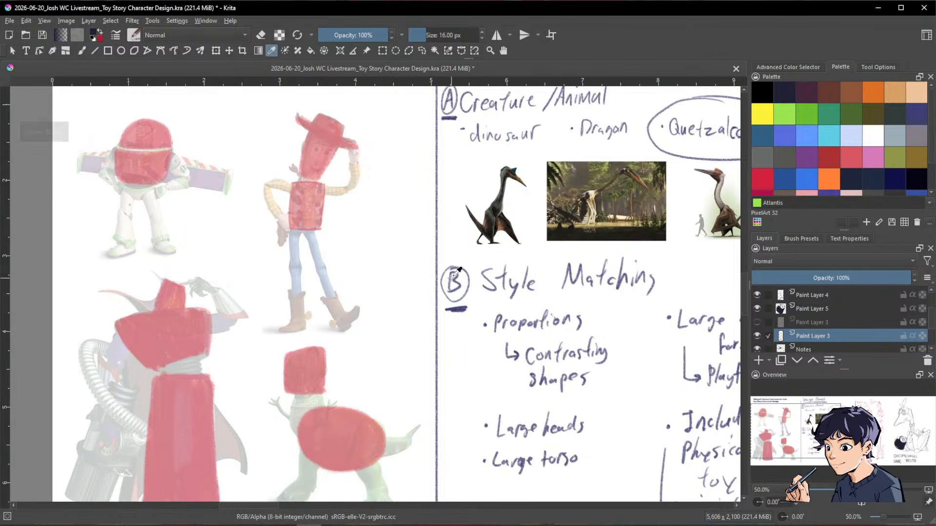
{"action": "left_click_drag", "start_coordinate": [573, 304], "coordinate": [419, 338]}
{"action": "left_click_drag", "start_coordinate": [497, 229], "coordinate": [451, 272]}
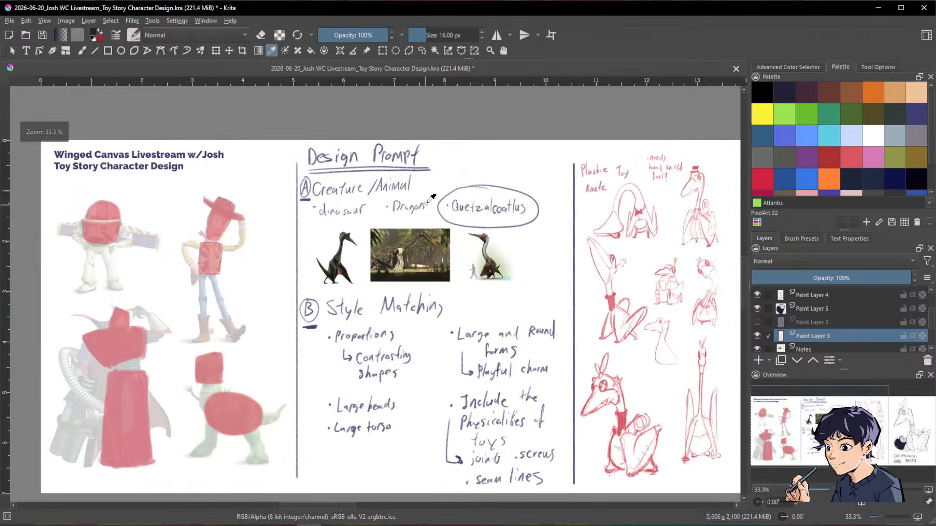
{"action": "scroll", "coordinate": [423, 202], "scroll_direction": "down", "scroll_amount": 1}
{"action": "scroll", "coordinate": [385, 212], "scroll_direction": "up", "scroll_amount": 1}
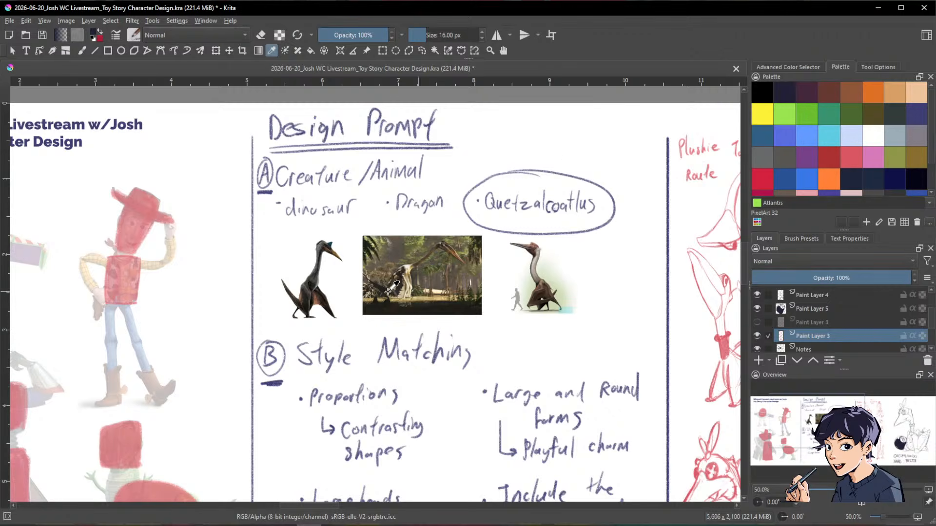
{"action": "scroll", "coordinate": [329, 292], "scroll_direction": "up", "scroll_amount": 1}
{"action": "scroll", "coordinate": [328, 290], "scroll_direction": "up", "scroll_amount": 1}
{"action": "left_click_drag", "start_coordinate": [566, 297], "coordinate": [432, 315]}
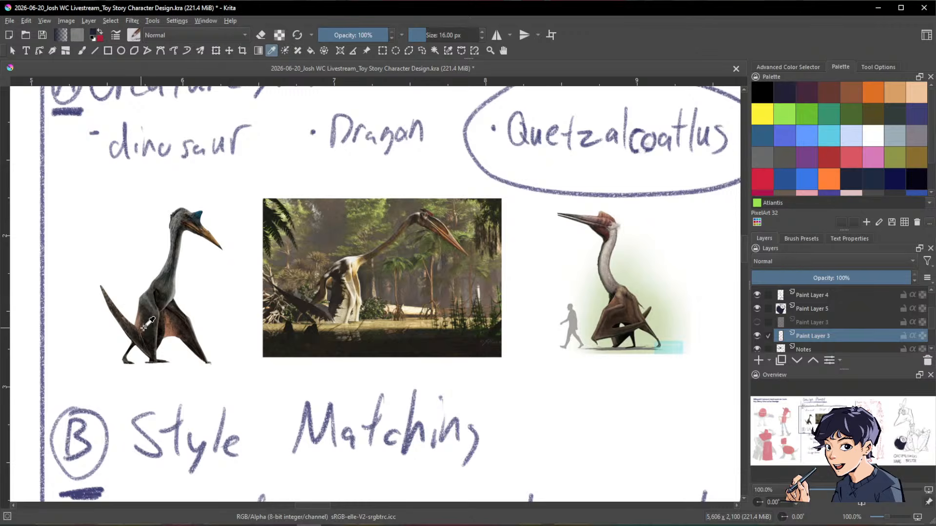
{"action": "left_click_drag", "start_coordinate": [144, 336], "coordinate": [345, 376]}
{"action": "scroll", "coordinate": [345, 376], "scroll_direction": "up", "scroll_amount": 2}
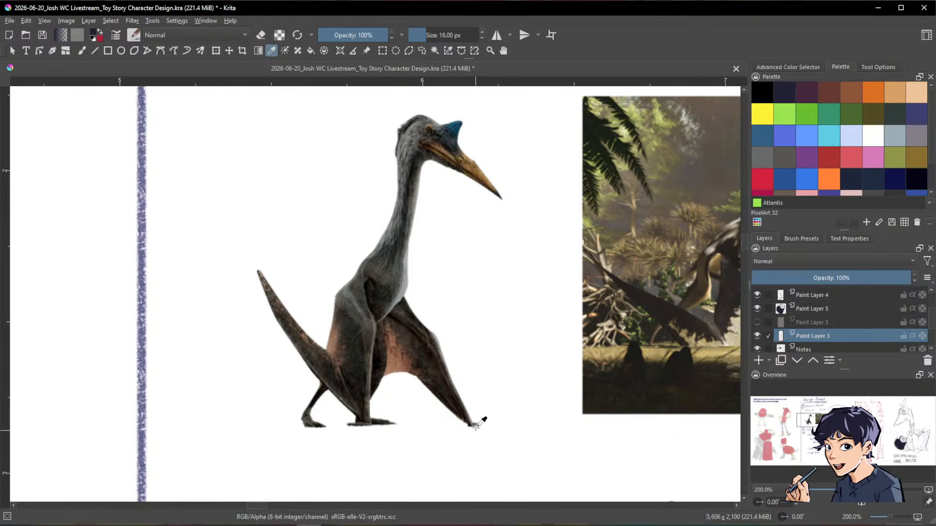
{"action": "left_click_drag", "start_coordinate": [479, 420], "coordinate": [264, 418]}
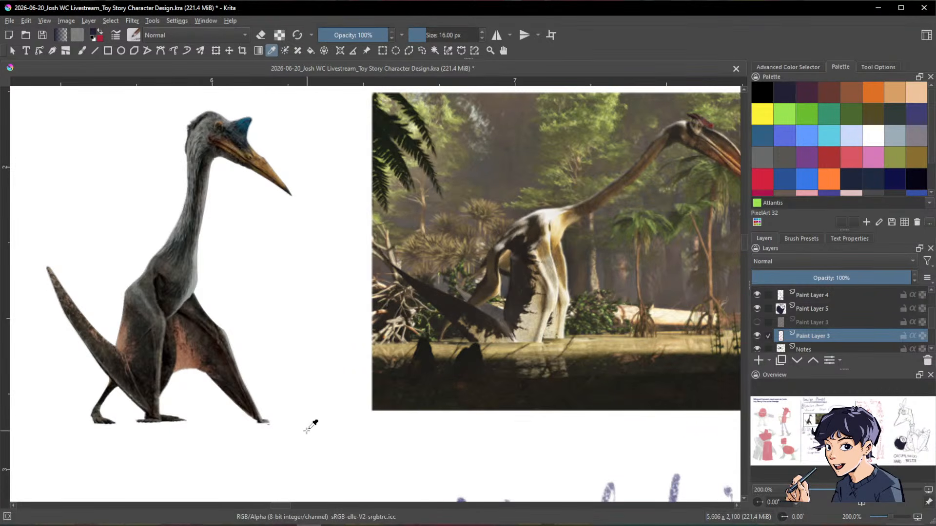
{"action": "scroll", "coordinate": [371, 411], "scroll_direction": "down", "scroll_amount": 2}
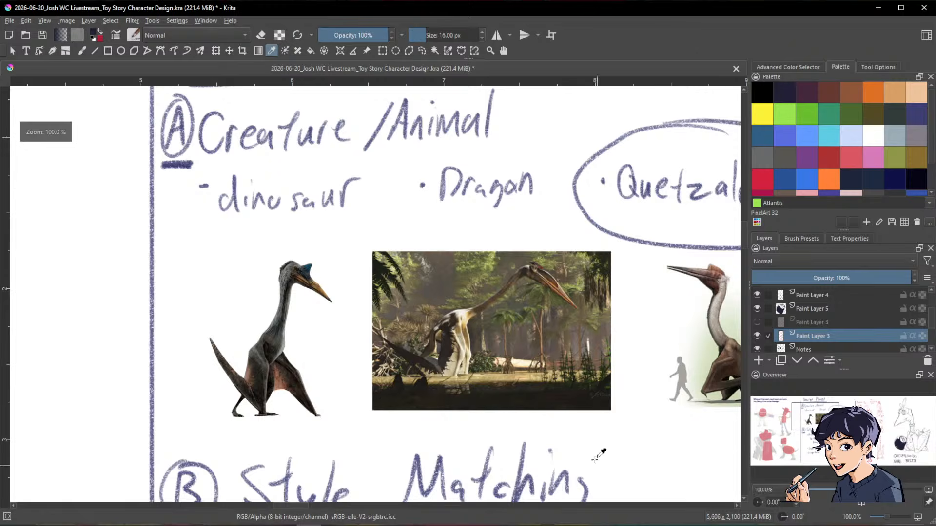
Step: Review the Style Matching notes against the Toy Story figures and the red plushie toy thumbnail sketches
{"action": "left_click_drag", "start_coordinate": [576, 445], "coordinate": [468, 378]}
{"action": "scroll", "coordinate": [467, 377], "scroll_direction": "down", "scroll_amount": 1}
{"action": "scroll", "coordinate": [468, 390], "scroll_direction": "down", "scroll_amount": 2}
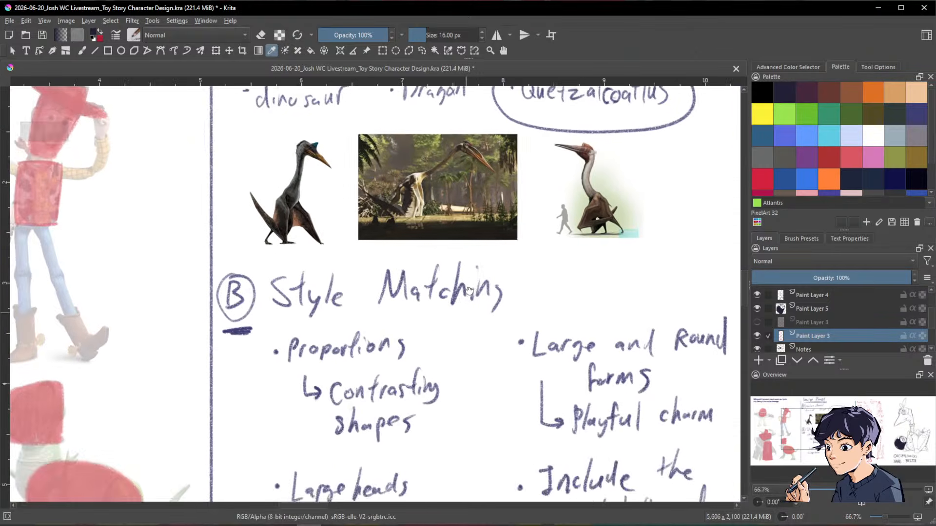
{"action": "scroll", "coordinate": [502, 270], "scroll_direction": "up", "scroll_amount": 1}
{"action": "scroll", "coordinate": [531, 431], "scroll_direction": "down", "scroll_amount": 2}
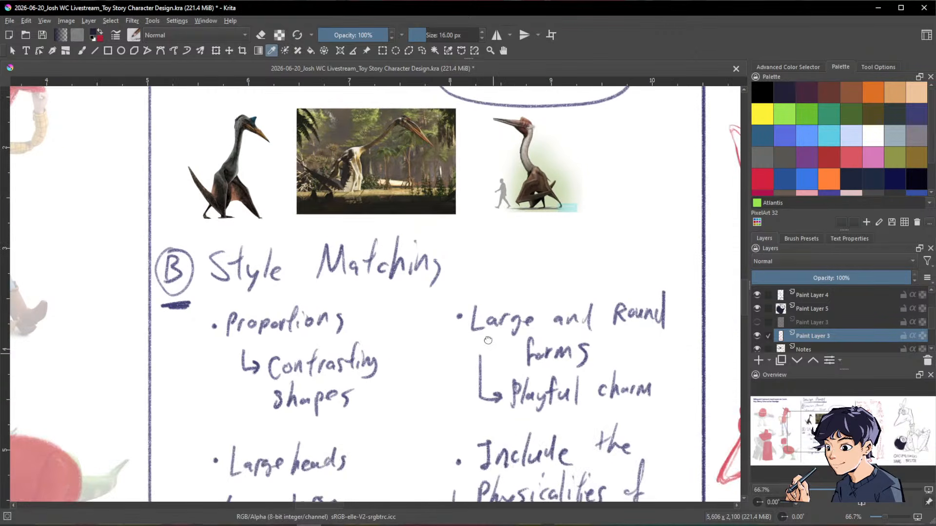
{"action": "scroll", "coordinate": [493, 341], "scroll_direction": "down", "scroll_amount": 1}
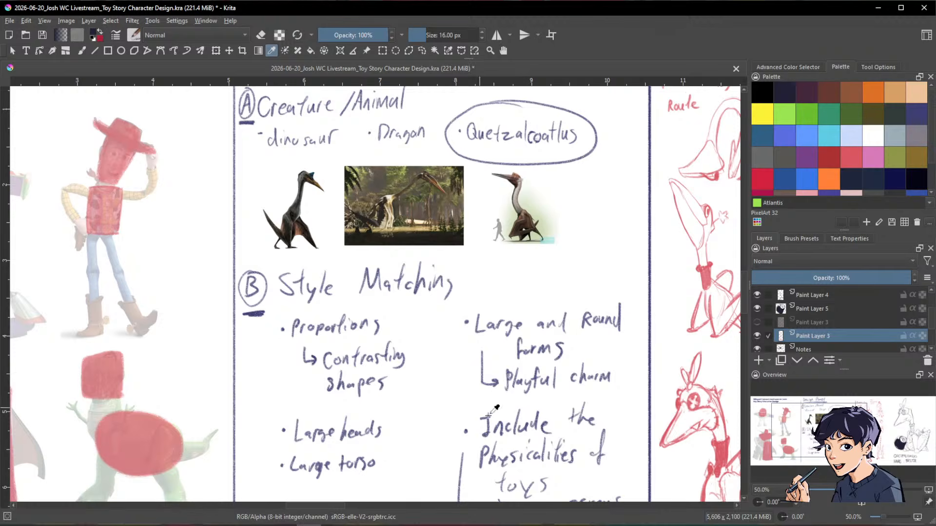
{"action": "scroll", "coordinate": [509, 375], "scroll_direction": "down", "scroll_amount": 2}
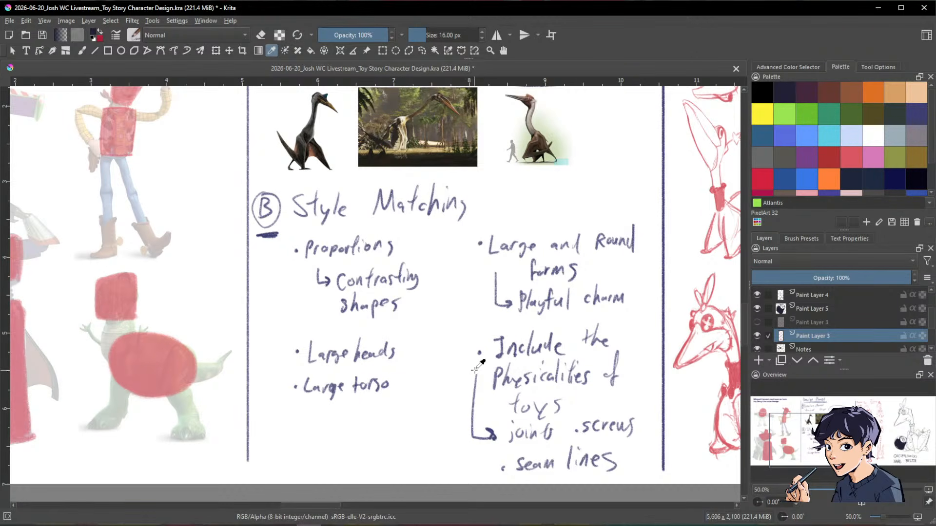
{"action": "scroll", "coordinate": [312, 307], "scroll_direction": "down", "scroll_amount": 1}
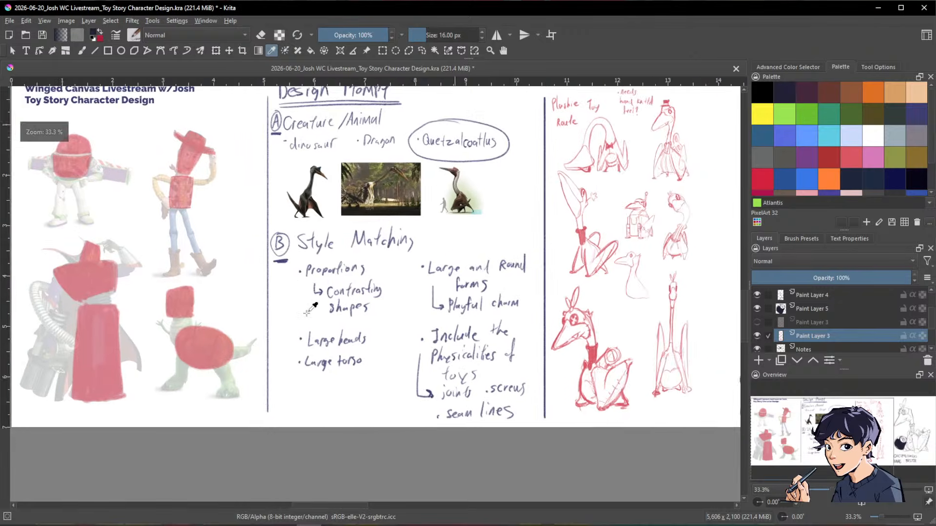
{"action": "left_click_drag", "start_coordinate": [312, 307], "coordinate": [445, 385]}
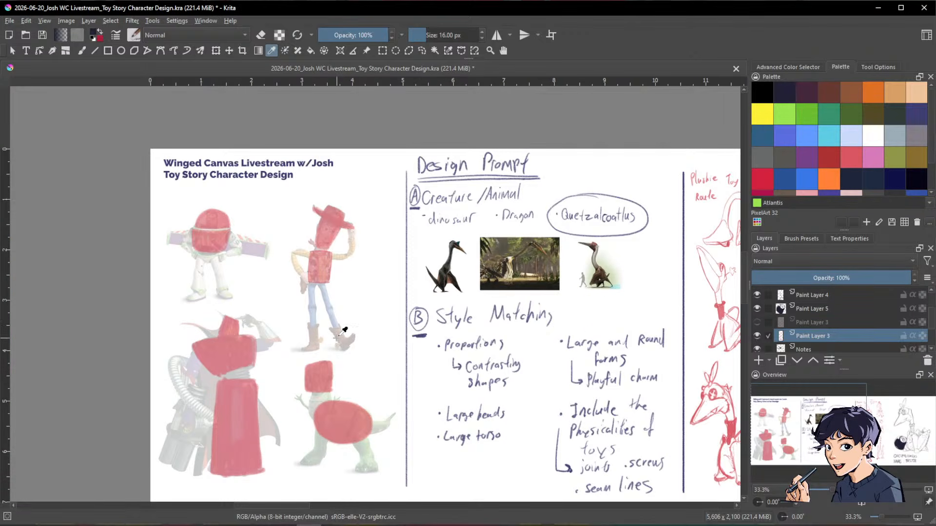
{"action": "left_click_drag", "start_coordinate": [323, 329], "coordinate": [317, 315]}
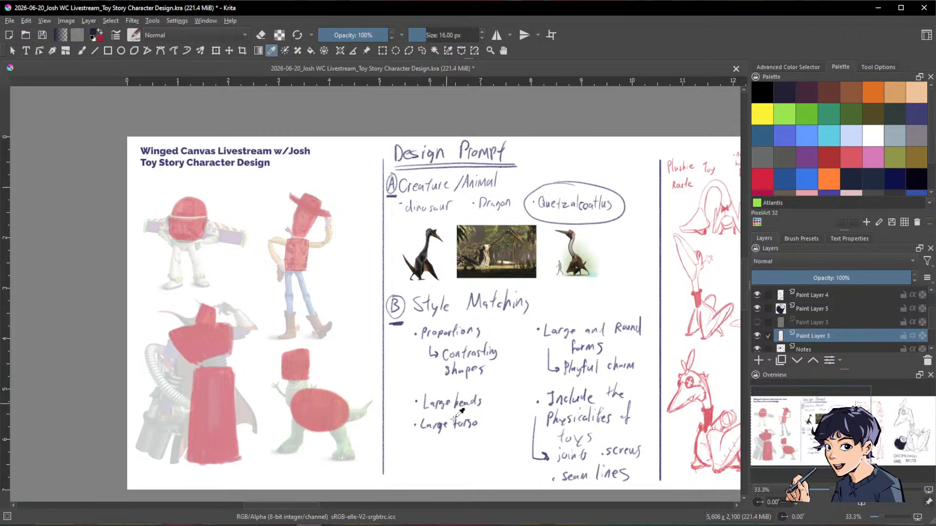
{"action": "scroll", "coordinate": [385, 331], "scroll_direction": "right", "scroll_amount": 5}
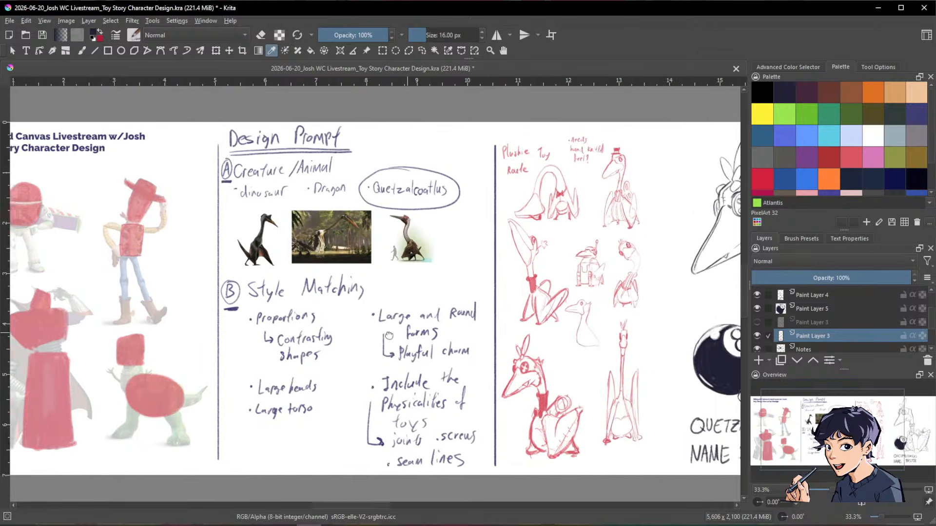
{"action": "scroll", "coordinate": [456, 289], "scroll_direction": "up", "scroll_amount": 1}
{"action": "scroll", "coordinate": [514, 338], "scroll_direction": "down", "scroll_amount": 1}
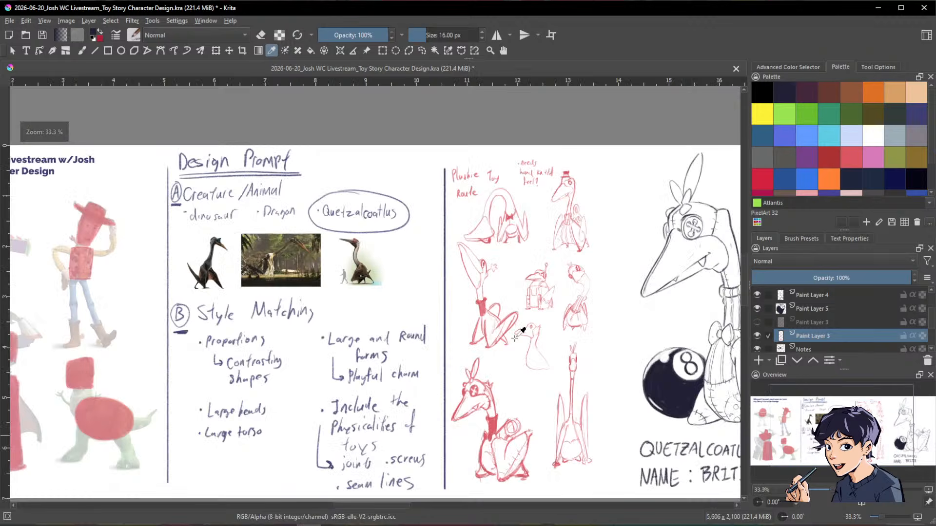
Step: Review the upper red plushie toy thumbnails up close and compare them with the final Quetzalcoatlus sketch
{"action": "scroll", "coordinate": [546, 332], "scroll_direction": "down", "scroll_amount": 1}
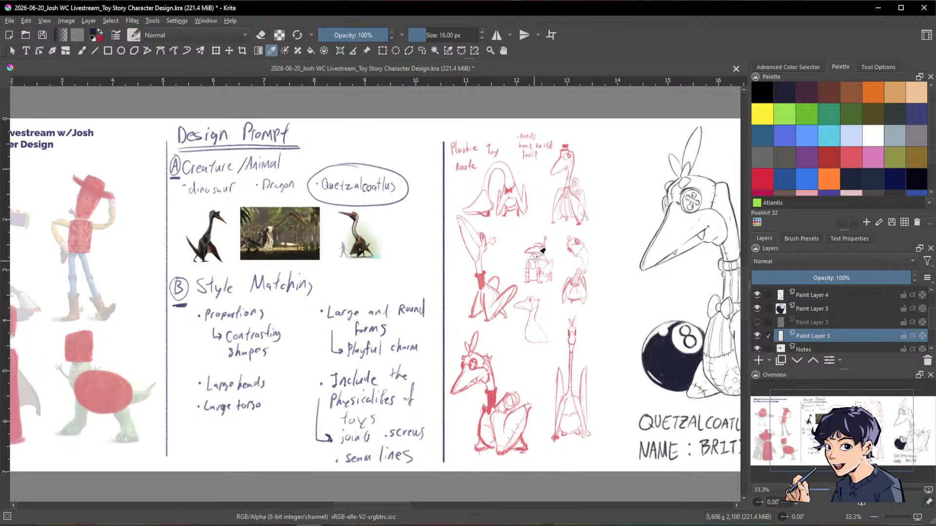
{"action": "scroll", "coordinate": [550, 286], "scroll_direction": "up", "scroll_amount": 3}
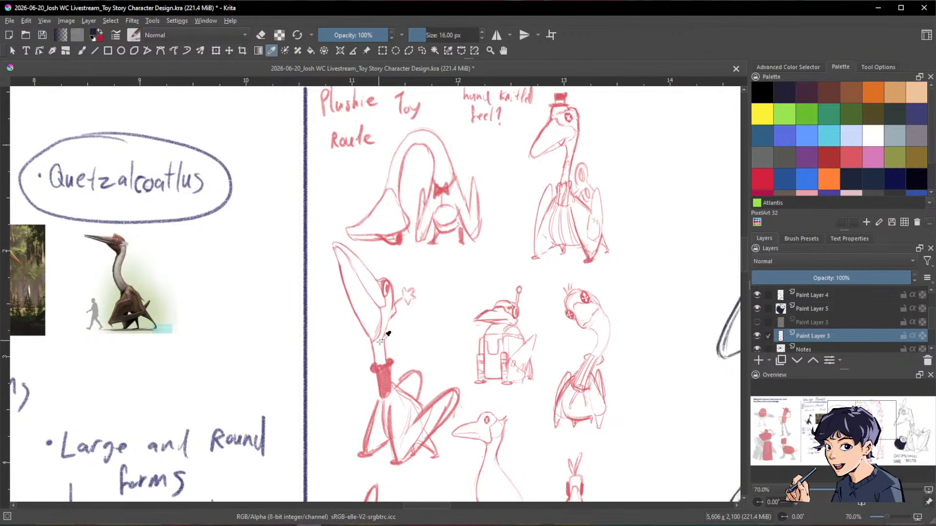
{"action": "scroll", "coordinate": [380, 341], "scroll_direction": "down", "scroll_amount": 6}
{"action": "scroll", "coordinate": [480, 160], "scroll_direction": "down", "scroll_amount": 2}
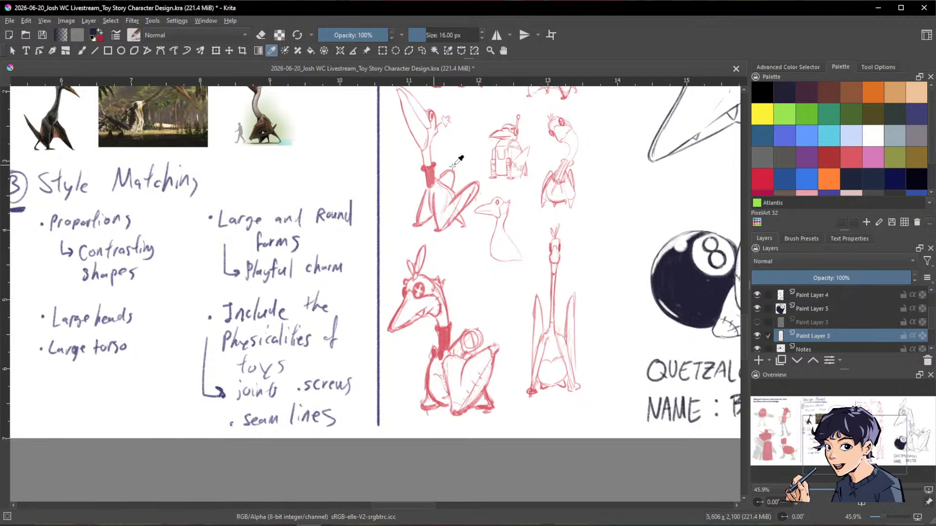
{"action": "left_click_drag", "start_coordinate": [486, 155], "coordinate": [453, 307]}
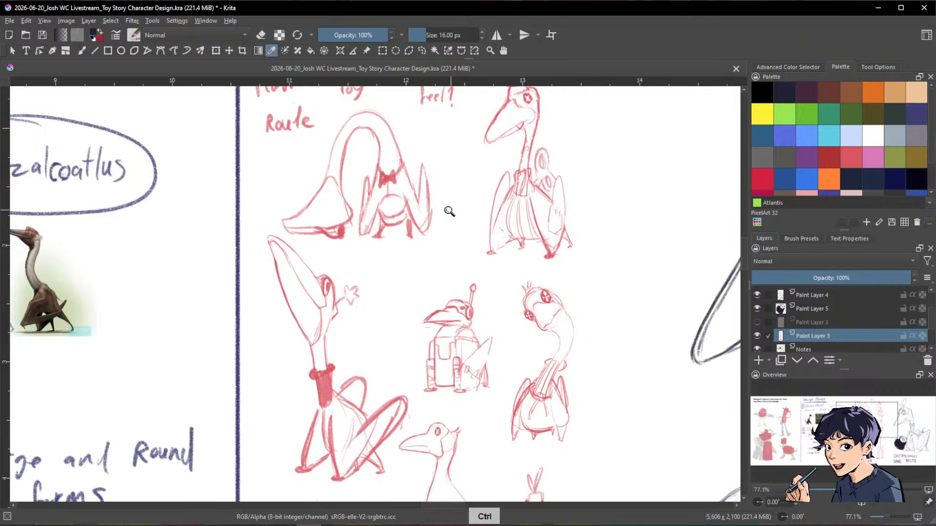
{"action": "left_click_drag", "start_coordinate": [449, 209], "coordinate": [442, 224]}
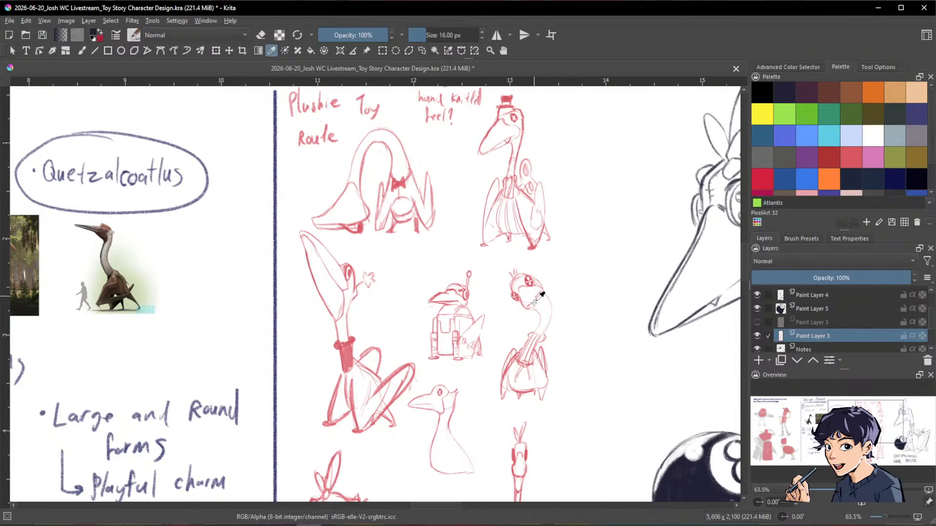
{"action": "mouse_move", "coordinate": [673, 285]}
{"action": "left_mouse_down"}
{"action": "mouse_move", "coordinate": [284, 209]}
{"action": "mouse_move", "coordinate": [308, 218]}
{"action": "left_mouse_up"}
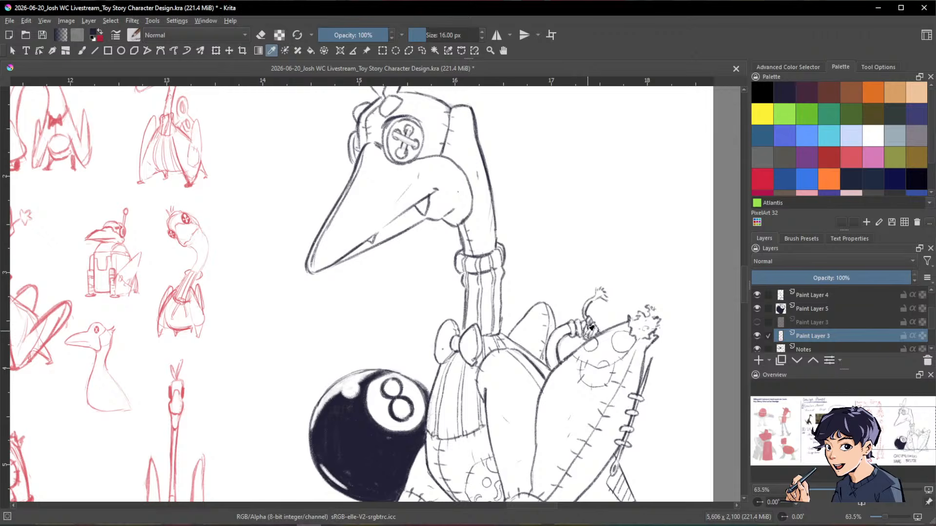
{"action": "mouse_move", "coordinate": [290, 244]}
{"action": "left_mouse_down"}
{"action": "mouse_move", "coordinate": [376, 280]}
{"action": "mouse_move", "coordinate": [647, 314]}
{"action": "left_mouse_up"}
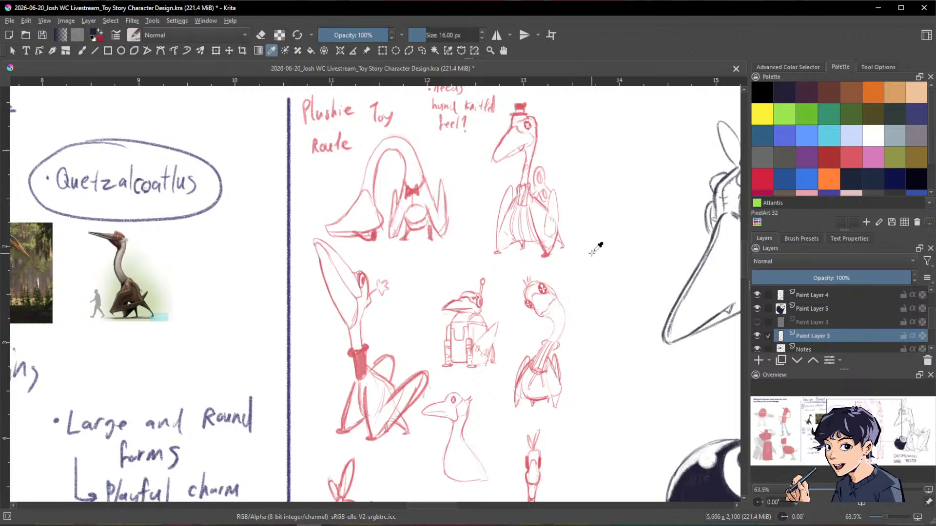
Step: Examine the remaining red thumbnail poses, including the lower row, alongside the finished Quetzalcoatlus drawing with the 8-ball
{"action": "left_click_drag", "start_coordinate": [512, 328], "coordinate": [614, 272]}
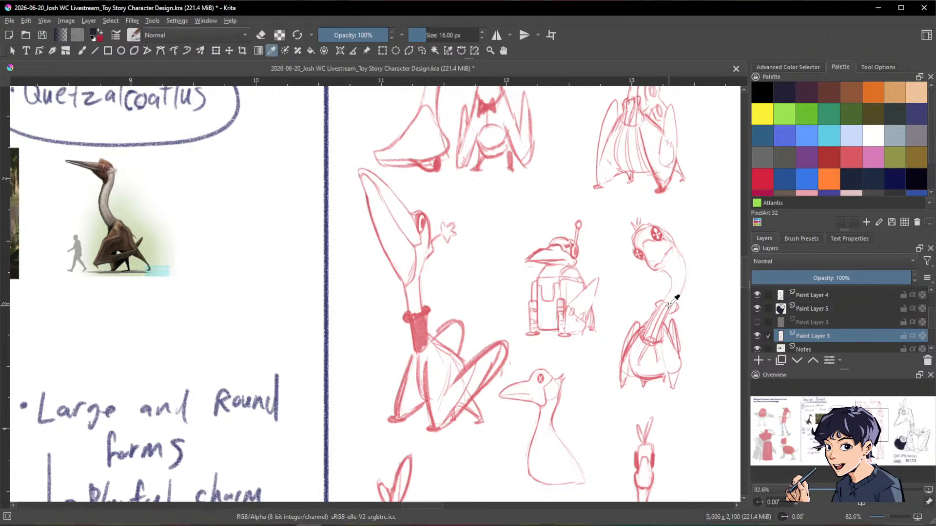
{"action": "left_click_drag", "start_coordinate": [662, 292], "coordinate": [568, 152]}
{"action": "left_click_drag", "start_coordinate": [600, 325], "coordinate": [579, 192]}
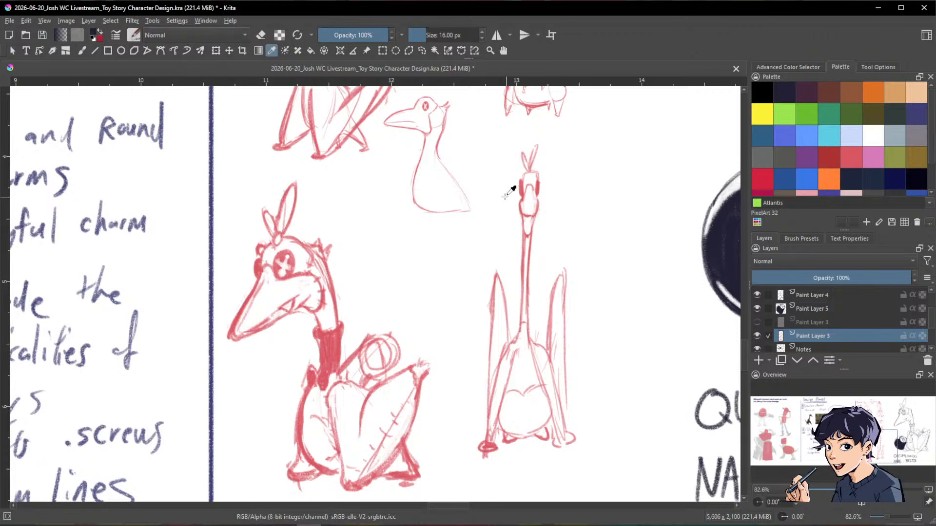
{"action": "scroll", "coordinate": [507, 195], "scroll_direction": "down", "scroll_amount": 1}
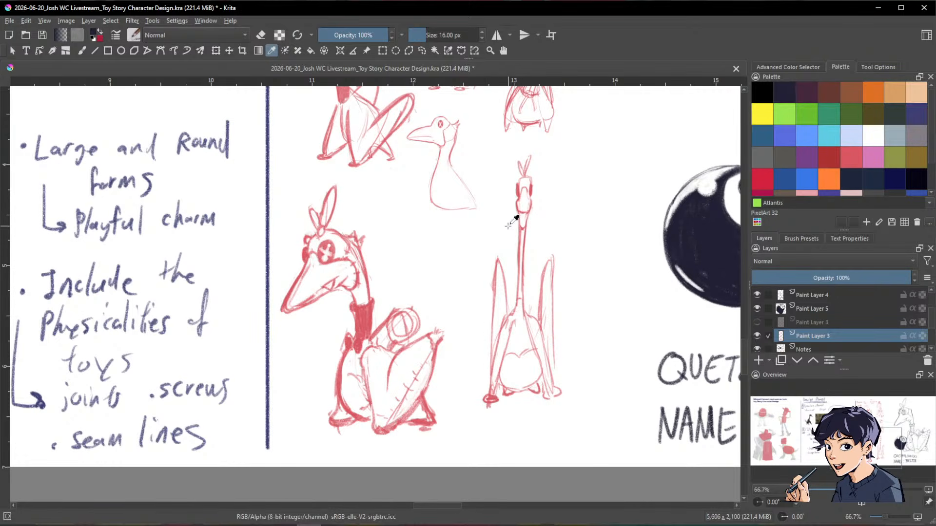
{"action": "mouse_move", "coordinate": [485, 203]}
{"action": "left_mouse_down"}
{"action": "mouse_move", "coordinate": [512, 287]}
{"action": "mouse_move", "coordinate": [533, 288]}
{"action": "left_mouse_up"}
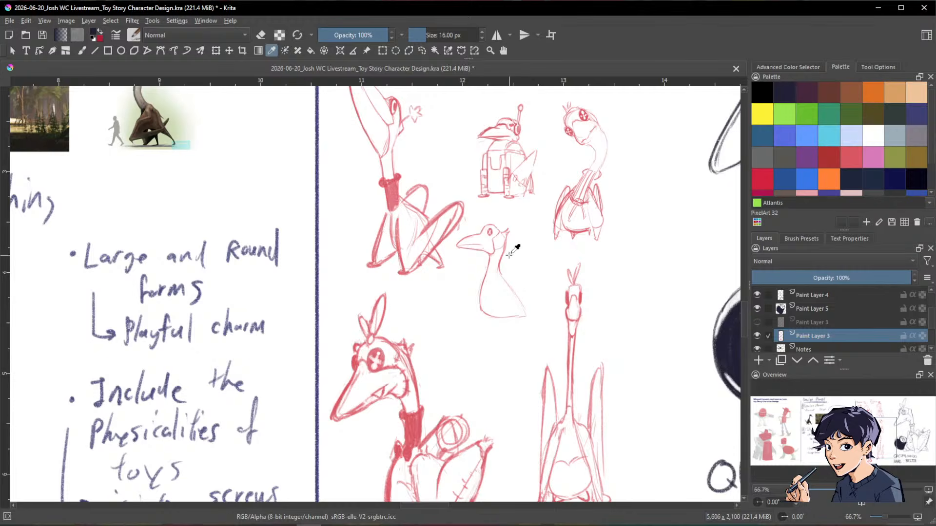
{"action": "scroll", "coordinate": [509, 251], "scroll_direction": "down", "scroll_amount": 1}
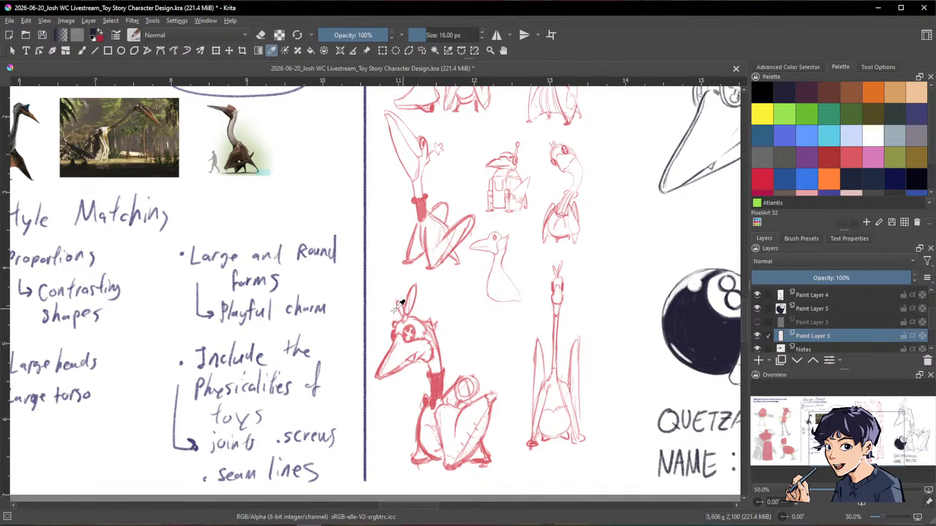
{"action": "left_click_drag", "start_coordinate": [534, 306], "coordinate": [403, 308]}
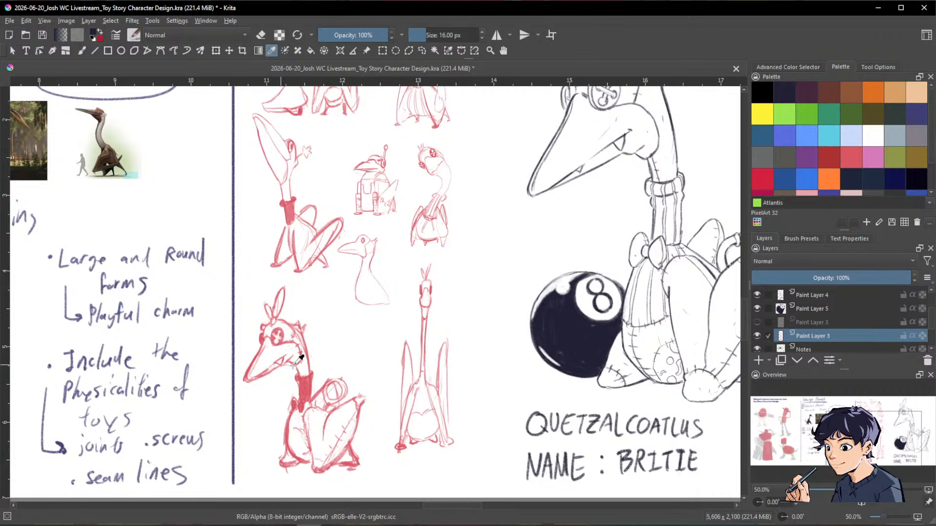
{"action": "left_click_drag", "start_coordinate": [587, 243], "coordinate": [414, 344]}
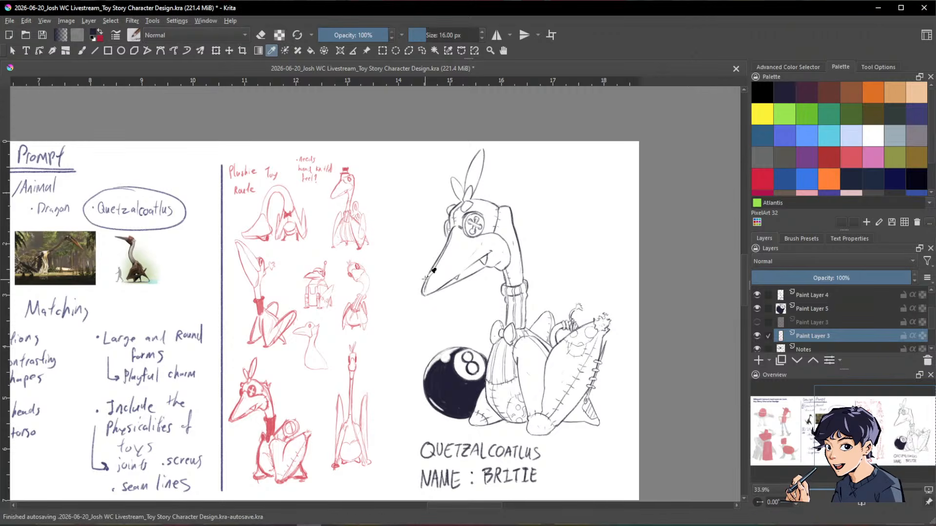
{"action": "scroll", "coordinate": [281, 192], "scroll_direction": "up", "scroll_amount": 2}
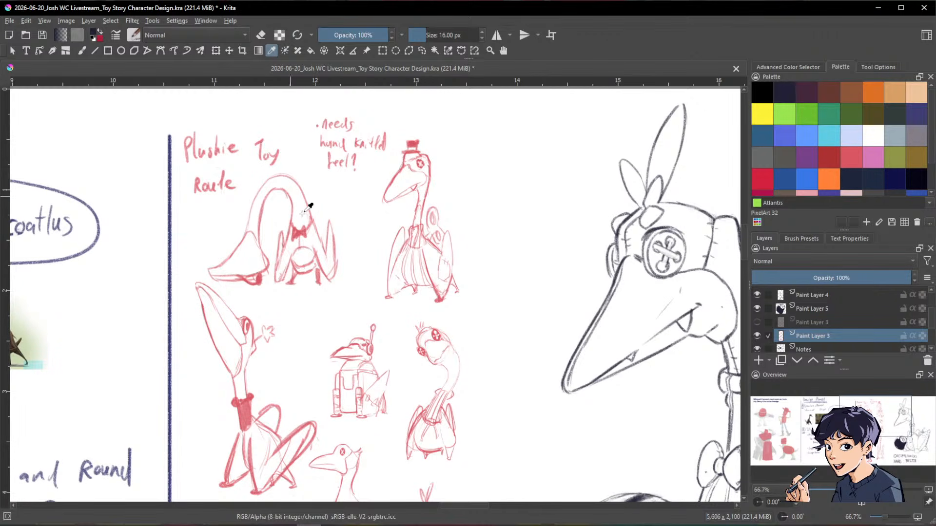
{"action": "scroll", "coordinate": [251, 231], "scroll_direction": "down", "scroll_amount": 1}
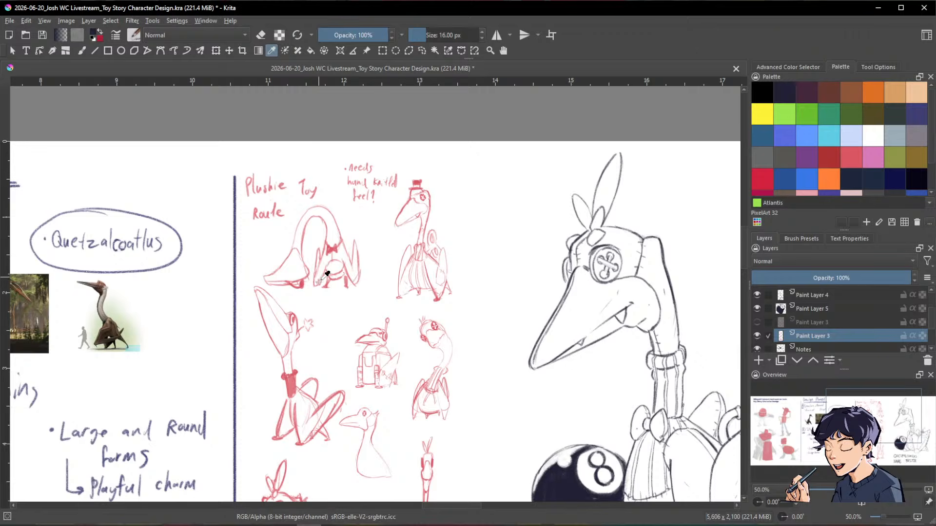
{"action": "scroll", "coordinate": [345, 228], "scroll_direction": "down", "scroll_amount": 1}
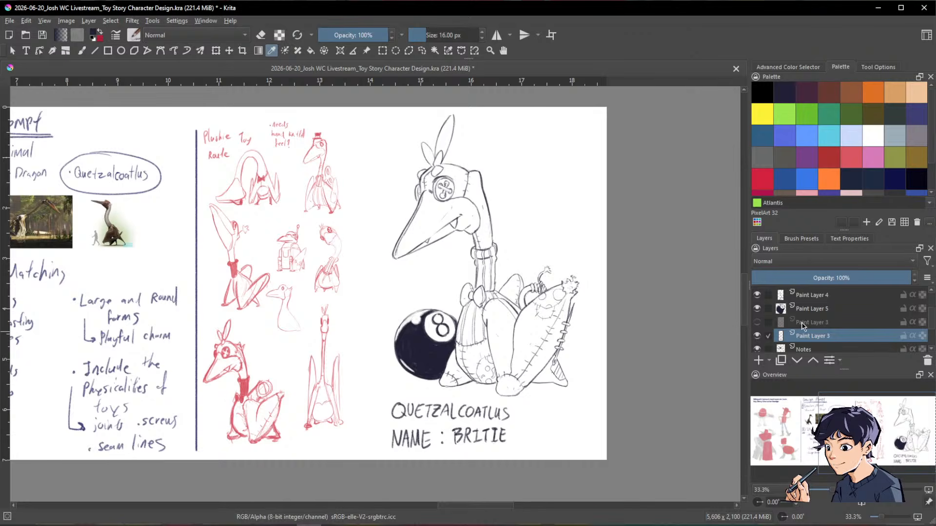
Step: Hide the Paint Layer 3 layer holding the red thumbnail sketches and show it again
{"action": "left_click", "coordinate": [757, 336]}
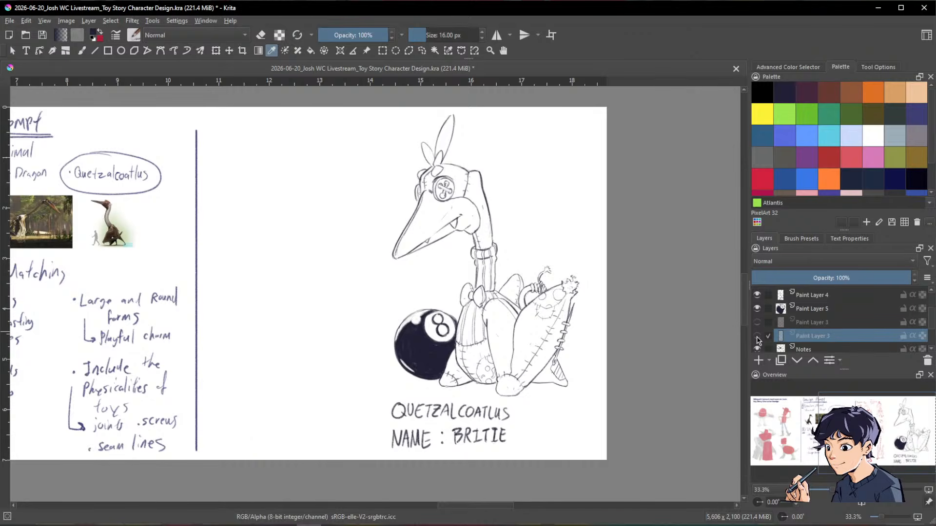
{"action": "left_click", "coordinate": [757, 337]}
{"action": "scroll", "coordinate": [629, 298], "scroll_direction": "down", "scroll_amount": 2}
{"action": "scroll", "coordinate": [634, 292], "scroll_direction": "up", "scroll_amount": 1}
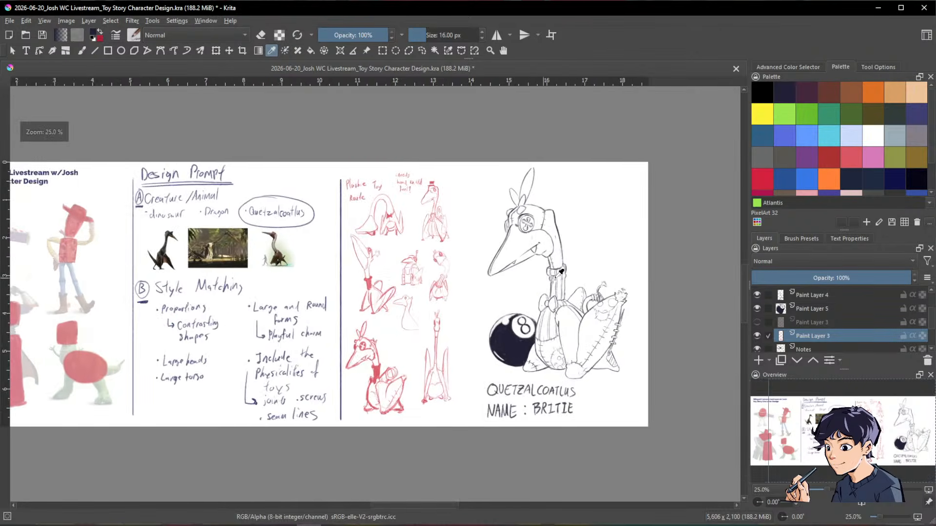
Step: Start a new custom document and switch its width and height units to inches
{"action": "left_click", "coordinate": [9, 22]}
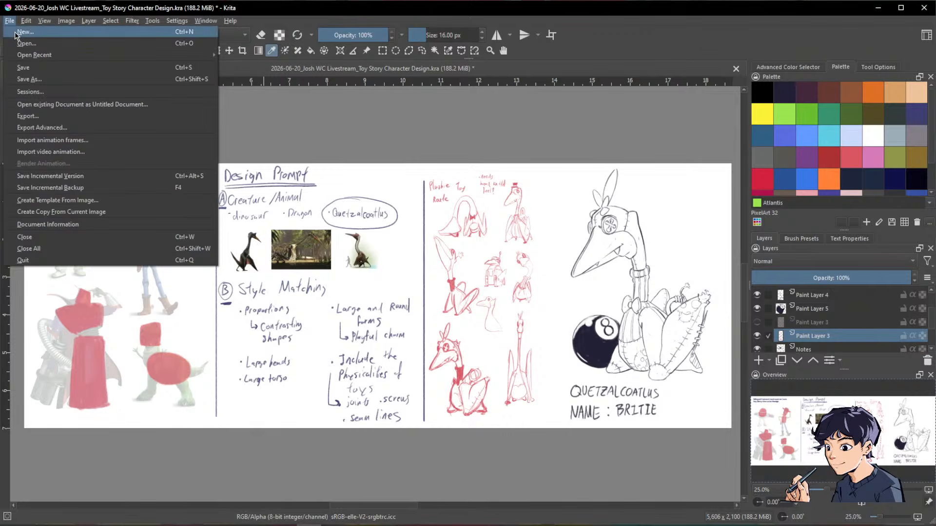
{"action": "key", "text": "Escape"}
{"action": "left_click", "coordinate": [555, 196]}
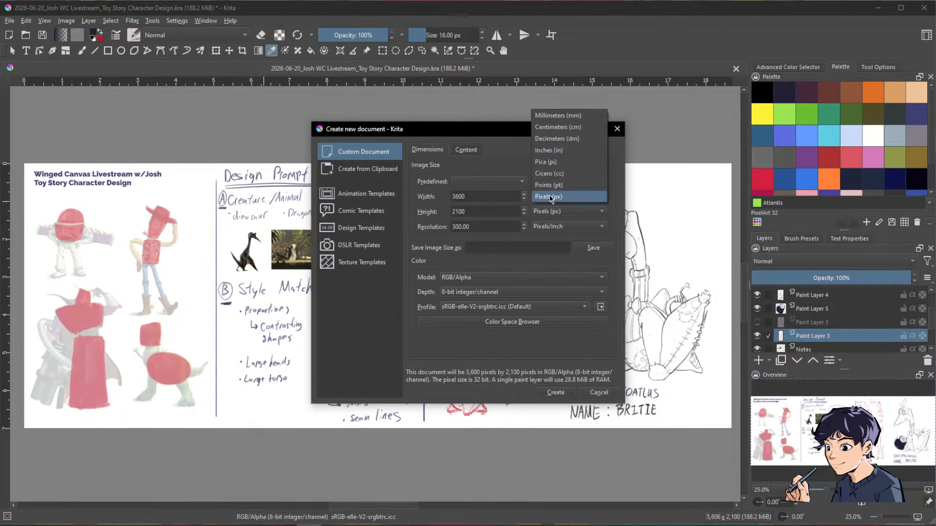
{"action": "left_click", "coordinate": [552, 155]}
{"action": "left_click", "coordinate": [565, 211]}
{"action": "left_click", "coordinate": [551, 164]}
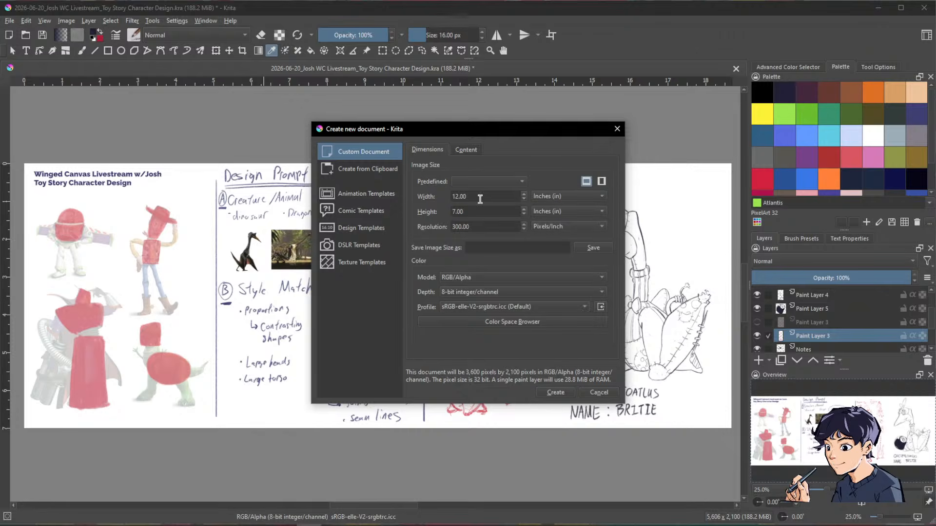
Step: Set the new document to 8 inches wide by 12 inches high and create it
{"action": "left_click_drag", "start_coordinate": [479, 198], "coordinate": [427, 210]}
{"action": "type", "text": "8"}
{"action": "type", "text": "12"}
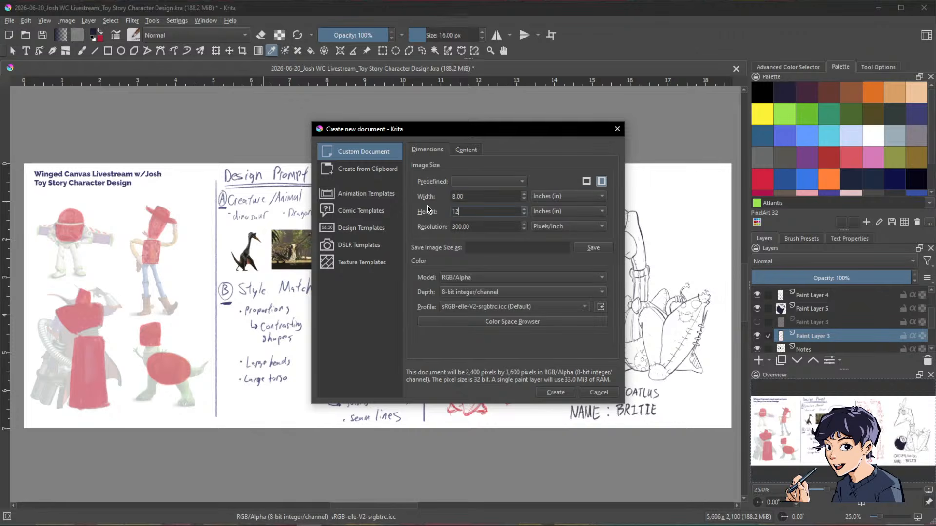
{"action": "left_click", "coordinate": [470, 227]}
{"action": "left_click", "coordinate": [563, 390]}
{"action": "scroll", "coordinate": [440, 280], "scroll_direction": "down", "scroll_amount": 1}
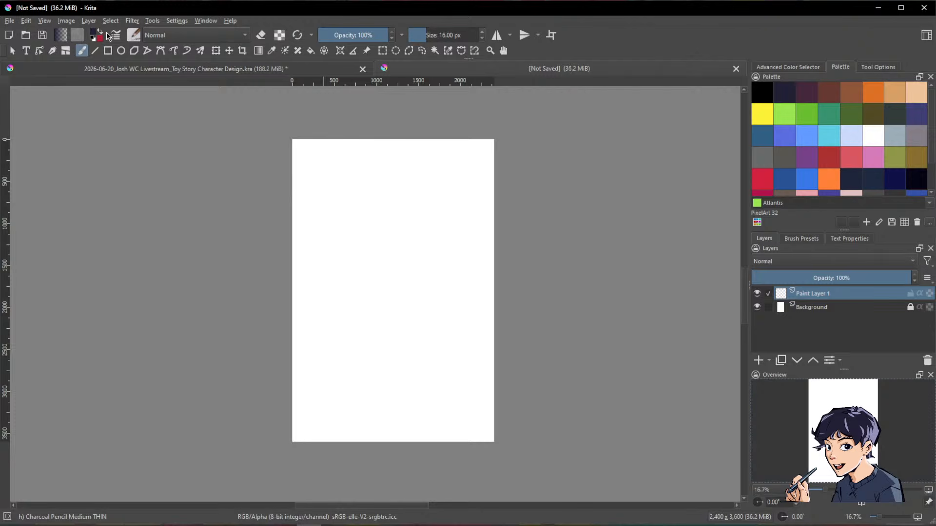
{"action": "left_click", "coordinate": [66, 20]}
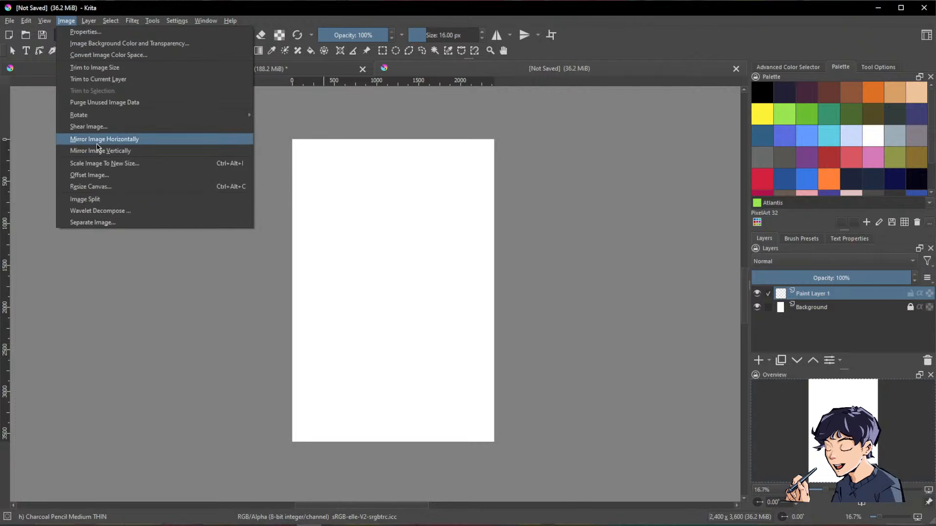
{"action": "left_click", "coordinate": [105, 187]}
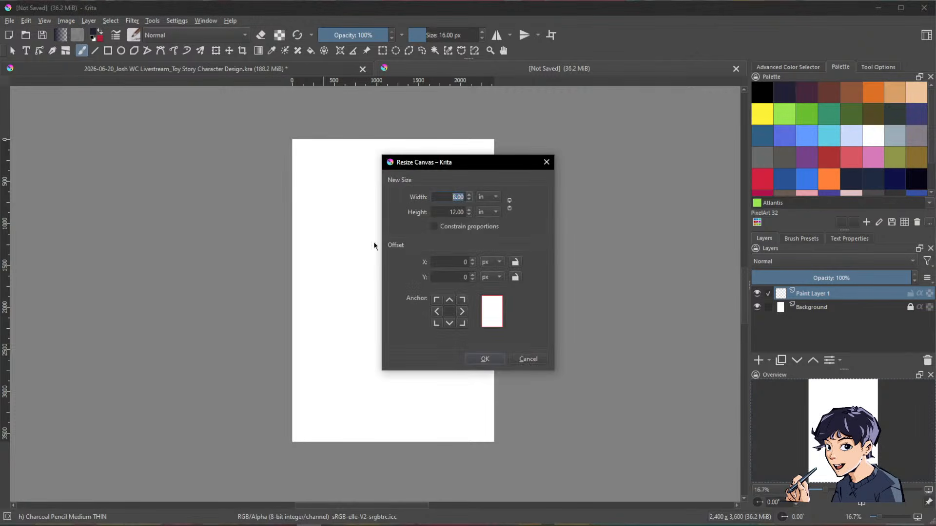
{"action": "left_click", "coordinate": [456, 212]}
{"action": "key", "text": "BackSpace"}
{"action": "type", "text": "0"}
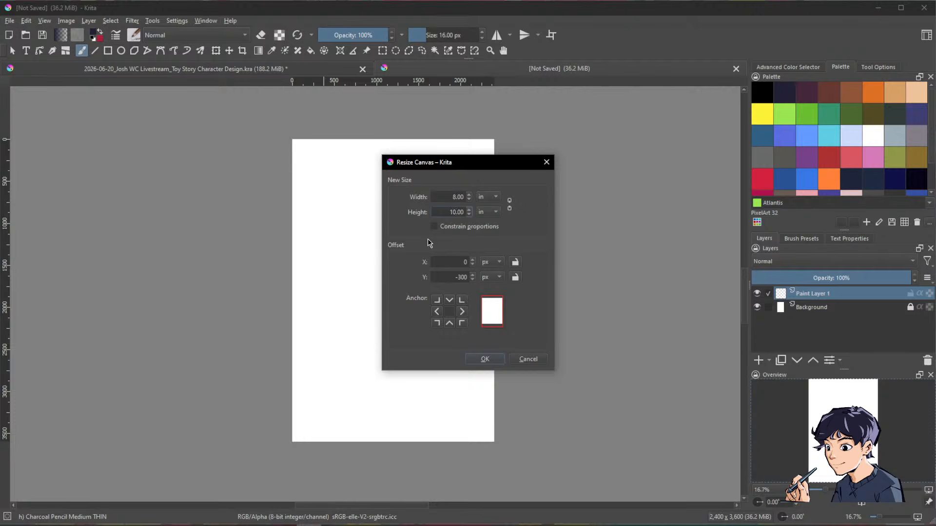
{"action": "left_click", "coordinate": [546, 161]}
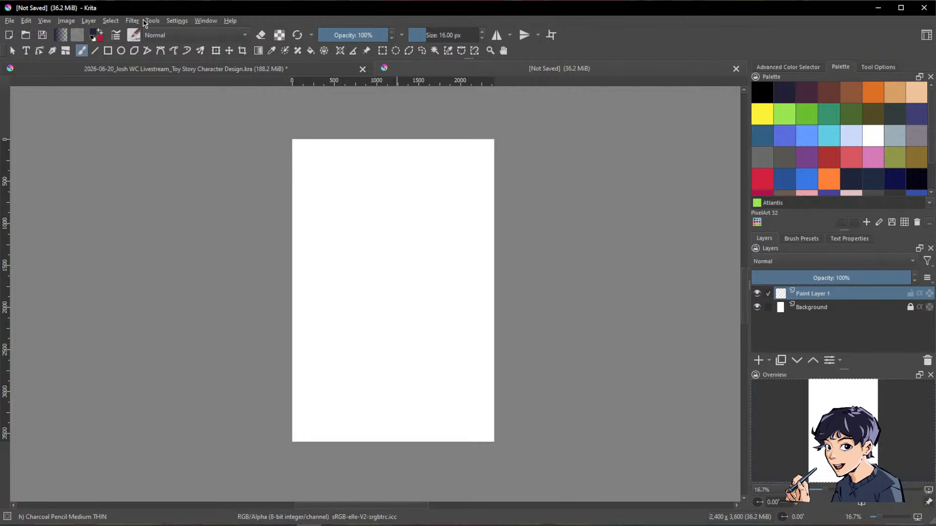
Step: Resize the blank document's canvas to 12 inches wide by 7 inches high
{"action": "left_click", "coordinate": [65, 21]}
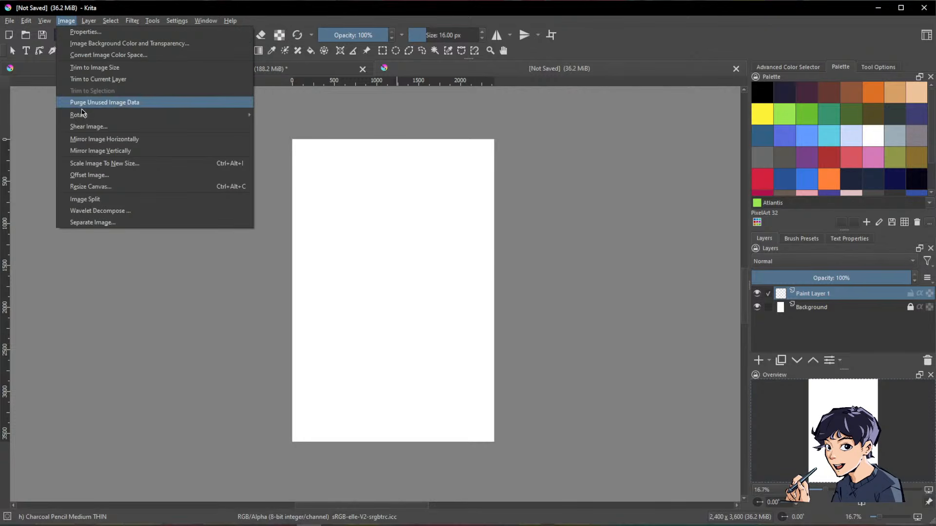
{"action": "left_click", "coordinate": [103, 193]}
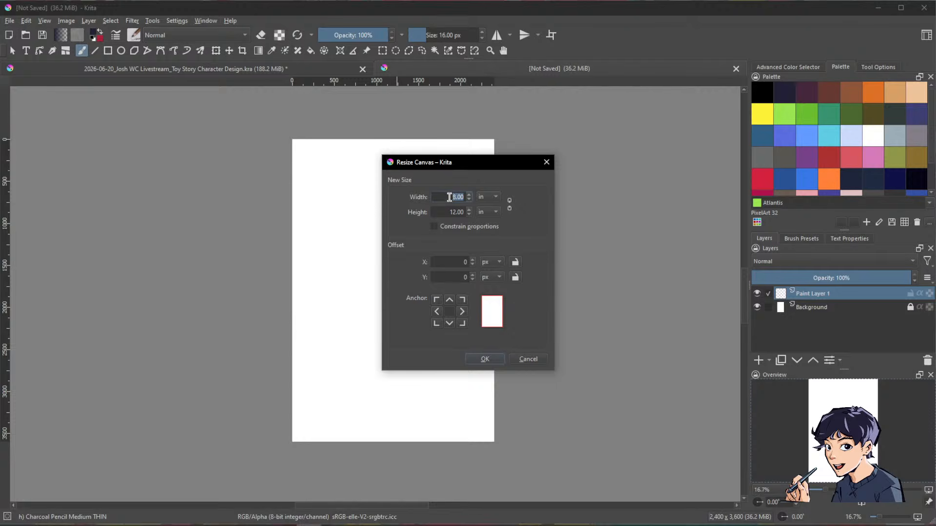
{"action": "type", "text": "12"}
{"action": "key", "text": "Tab"}
{"action": "type", "text": "7"}
{"action": "left_click", "coordinate": [484, 359]}
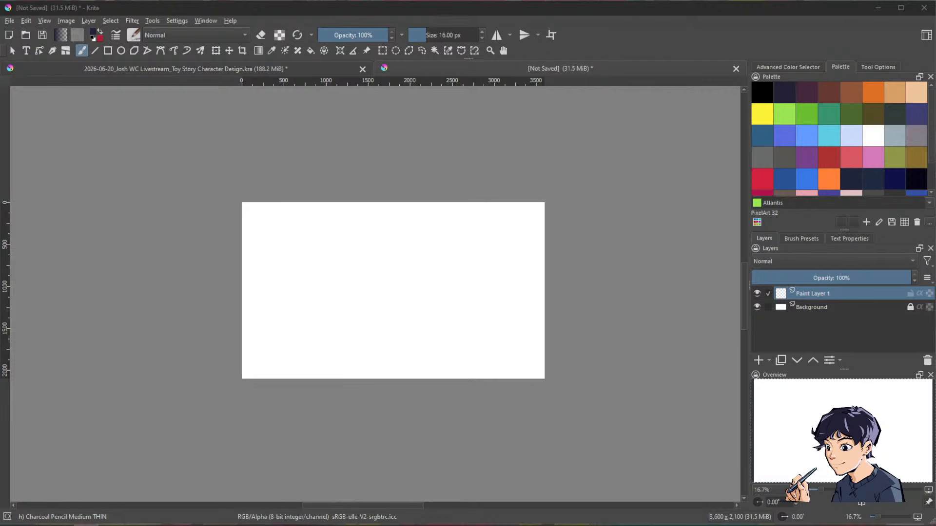
Step: Bring the exported Quetzalcoatlus sketch image file into the blank canvas as a new layer
{"action": "left_click_drag", "start_coordinate": [268, 244], "coordinate": [351, 261]}
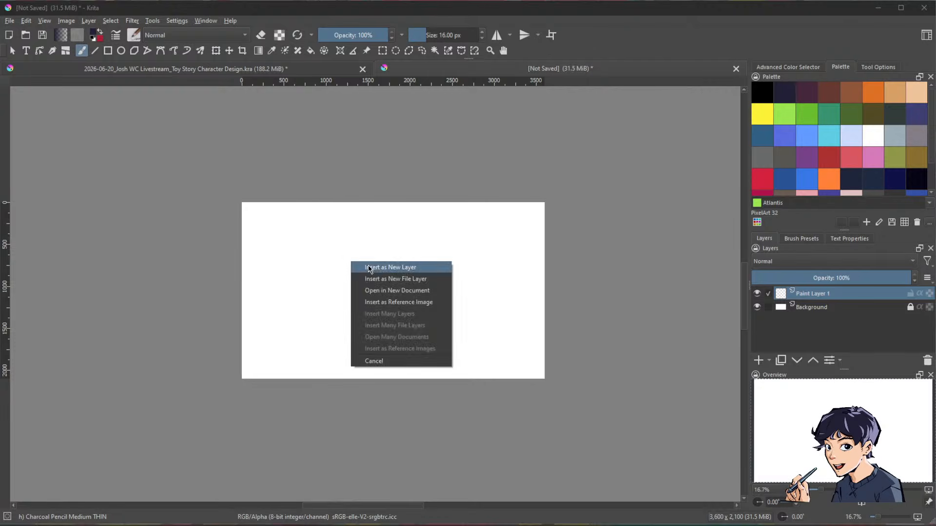
{"action": "left_click", "coordinate": [372, 268]}
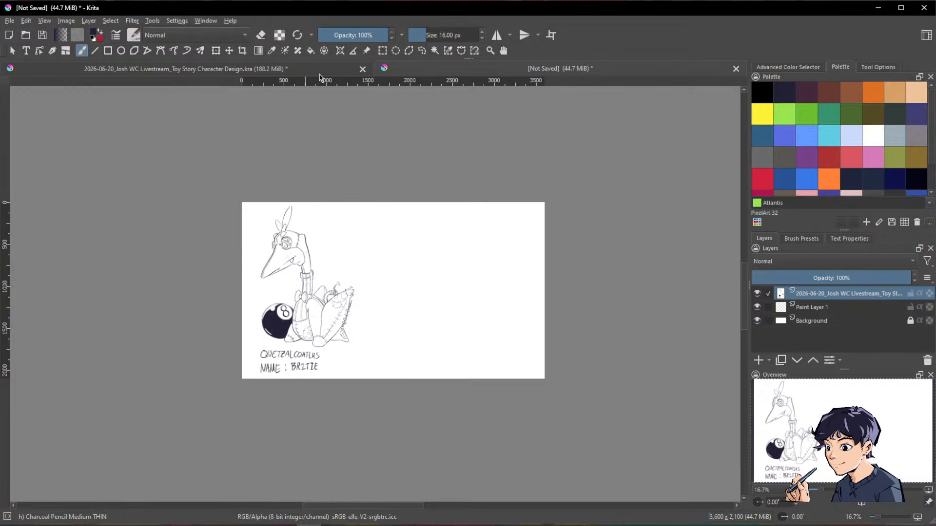
Step: Return to the Toy Story character design document and hide its Background layer
{"action": "key", "text": "ctrl+Tab"}
{"action": "scroll", "coordinate": [761, 312], "scroll_direction": "down", "scroll_amount": 2}
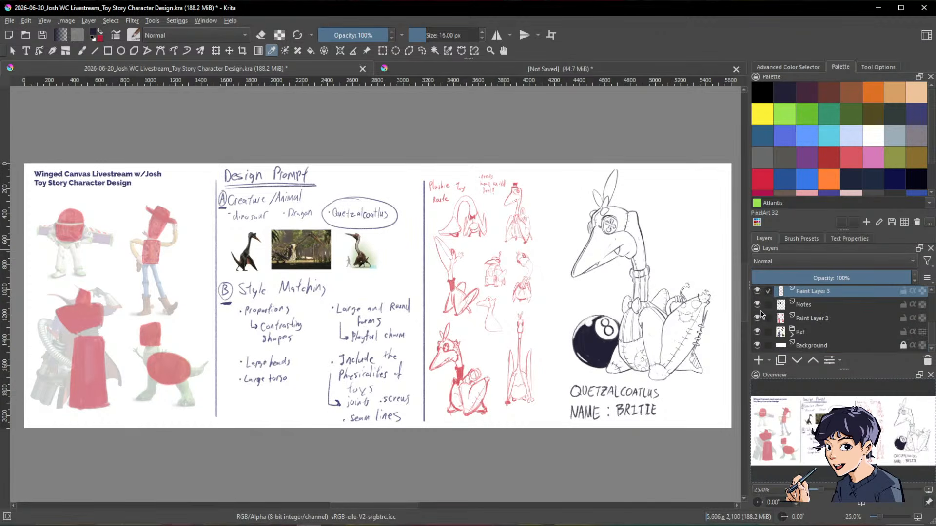
{"action": "left_click", "coordinate": [757, 346]}
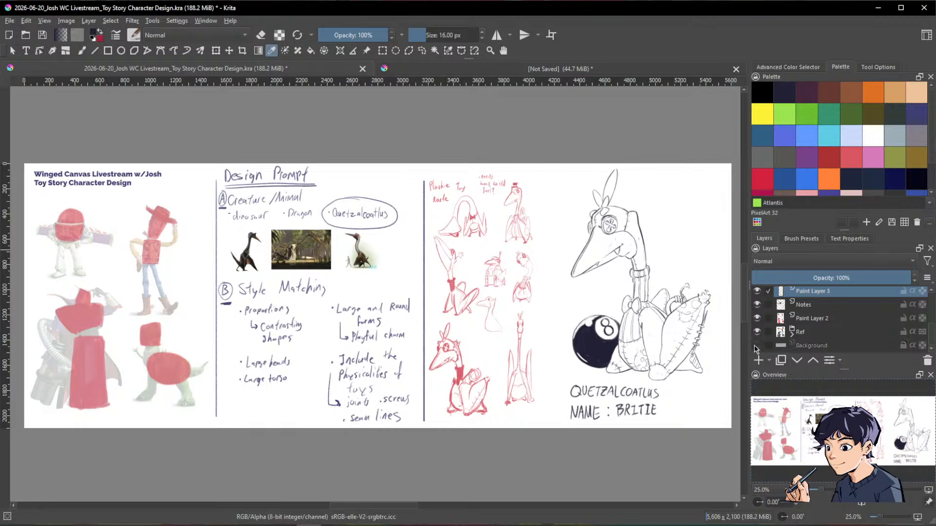
Step: Export the design sheet with its Background layer hidden as a PNG image, storing the alpha channel and forcing conversion to sRGB
{"action": "left_click", "coordinate": [9, 20]}
{"action": "left_click", "coordinate": [70, 118]}
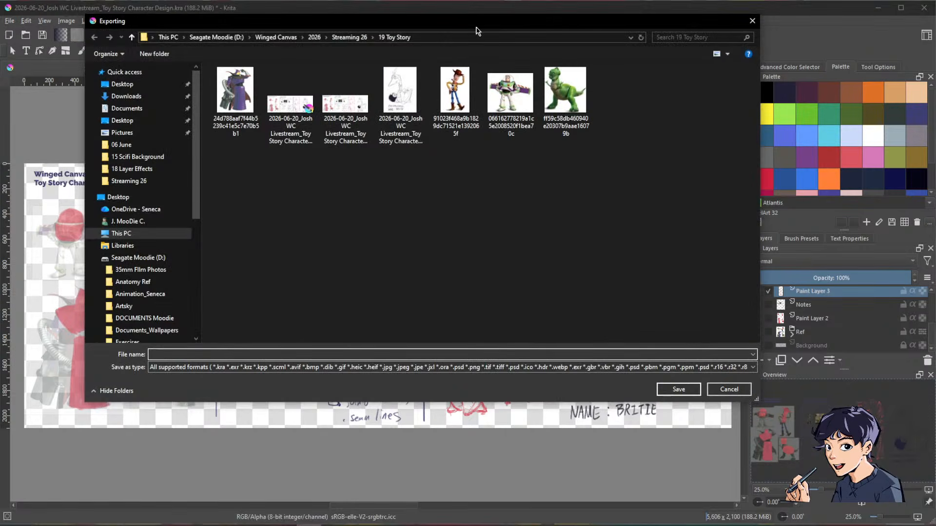
{"action": "left_click_drag", "start_coordinate": [475, 25], "coordinate": [0, 45]}
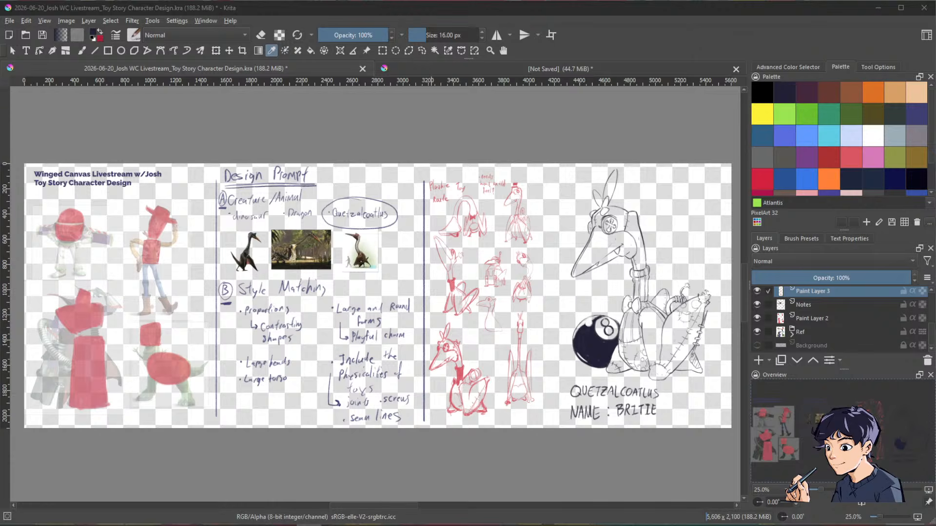
{"action": "left_click", "coordinate": [0, 406]}
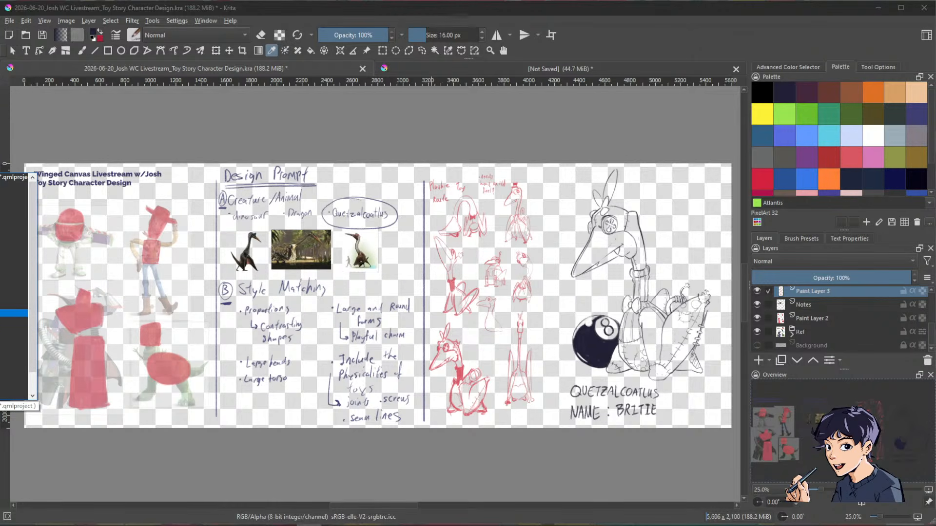
{"action": "left_click", "coordinate": [0, 305]}
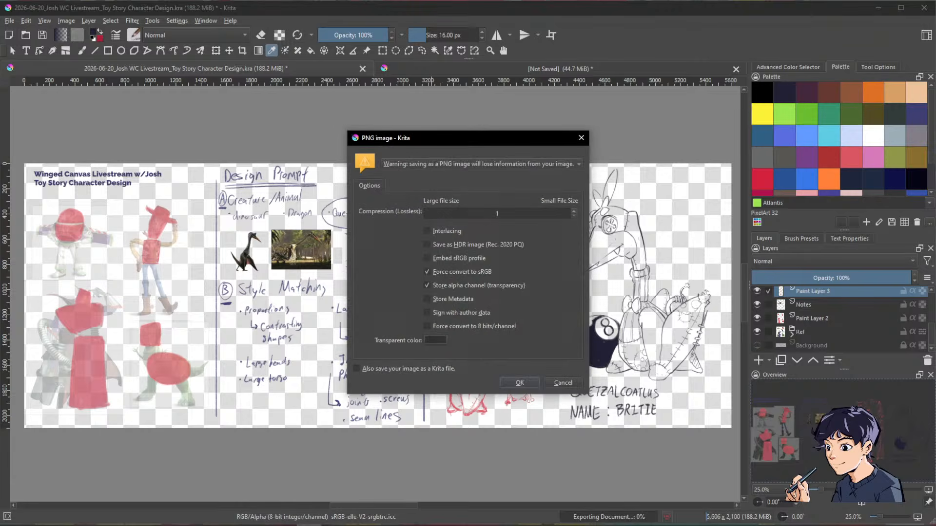
{"action": "key", "text": "Return"}
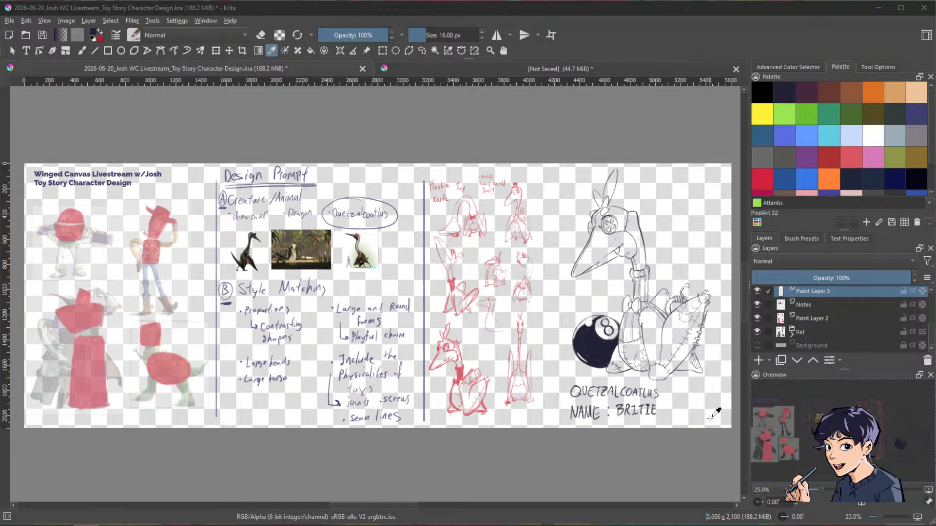
Step: Close the design sheet document without saving its changes, and save the new sketch document as the Part 2 Krita file
{"action": "left_click", "coordinate": [757, 345]}
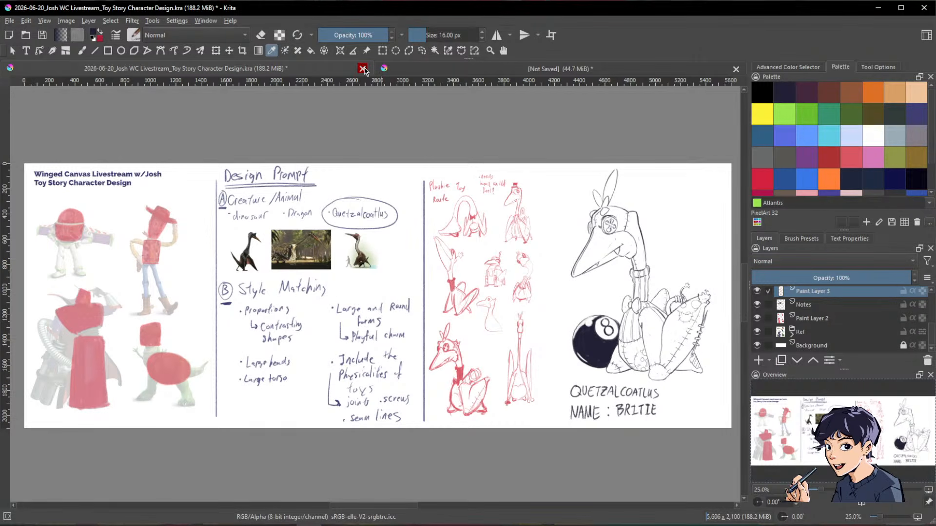
{"action": "left_click", "coordinate": [362, 69]}
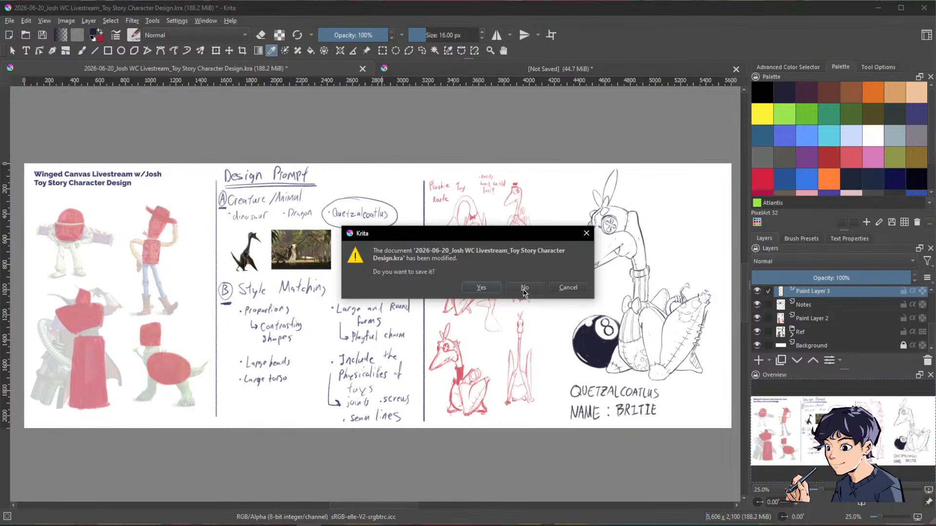
{"action": "left_click", "coordinate": [524, 287]}
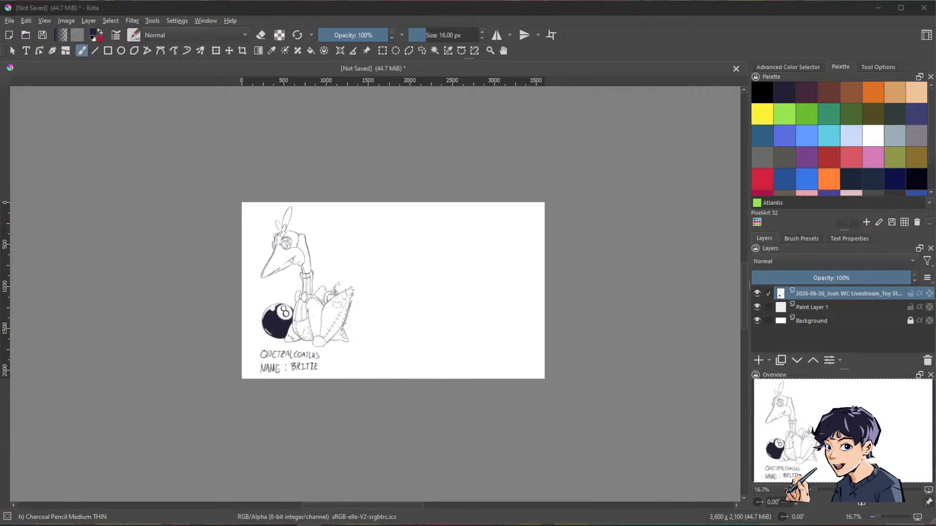
{"action": "key", "text": "Return"}
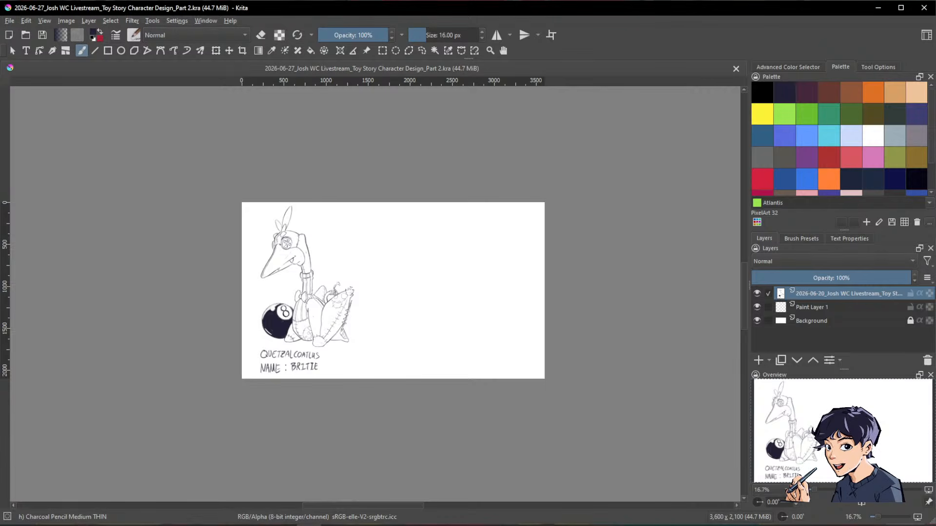
Step: Bring Britie_Lines_PNG.png into the canvas as a new layer and delete the previously imported sketch layer
{"action": "left_click_drag", "start_coordinate": [346, 280], "coordinate": [366, 287]}
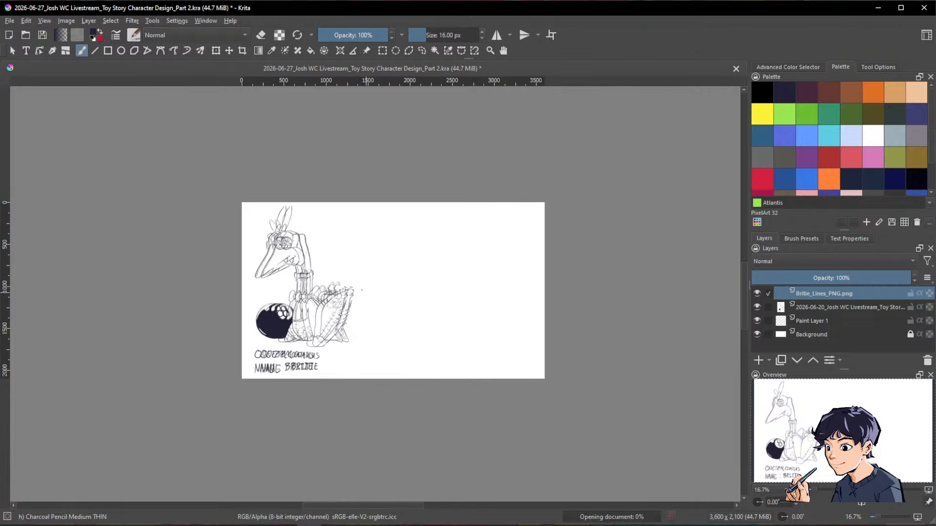
{"action": "left_click", "coordinate": [848, 307]}
{"action": "left_click", "coordinate": [927, 360]}
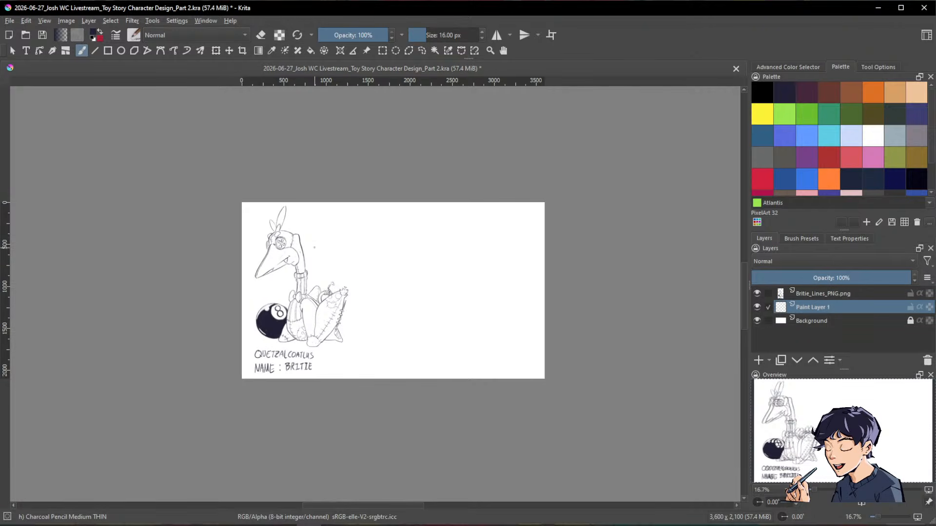
Step: Transform the Britie_Lines_PNG.png layer to shift the sketch slightly to the right within the canvas
{"action": "key", "text": "ctrl+t"}
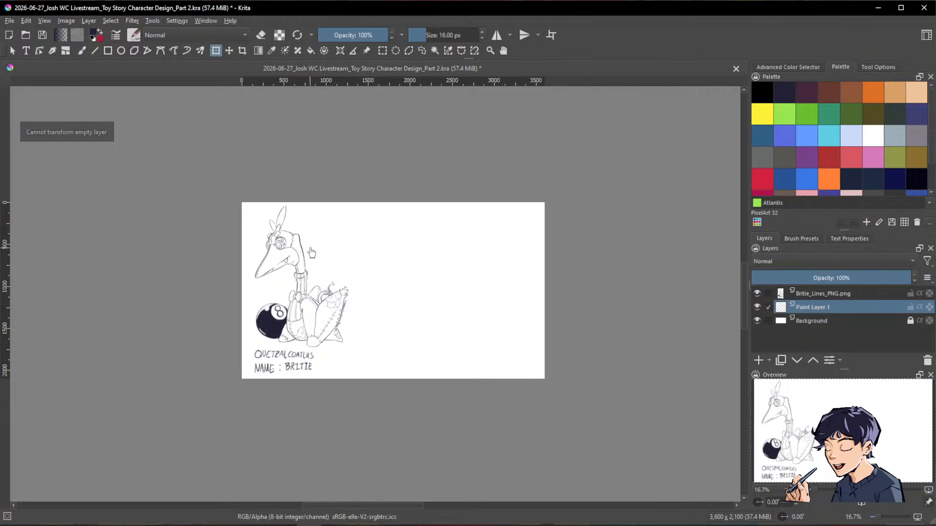
{"action": "left_click", "coordinate": [823, 298]}
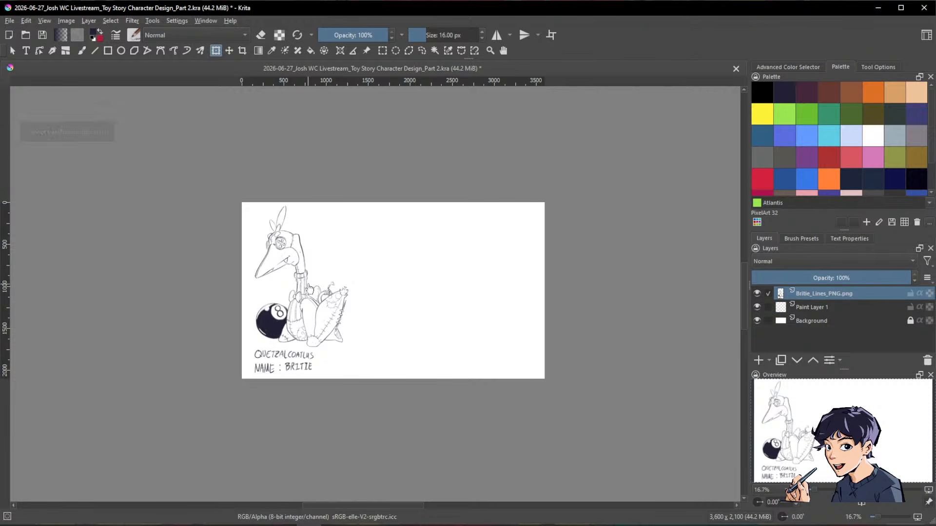
{"action": "left_click_drag", "start_coordinate": [295, 263], "coordinate": [309, 262]}
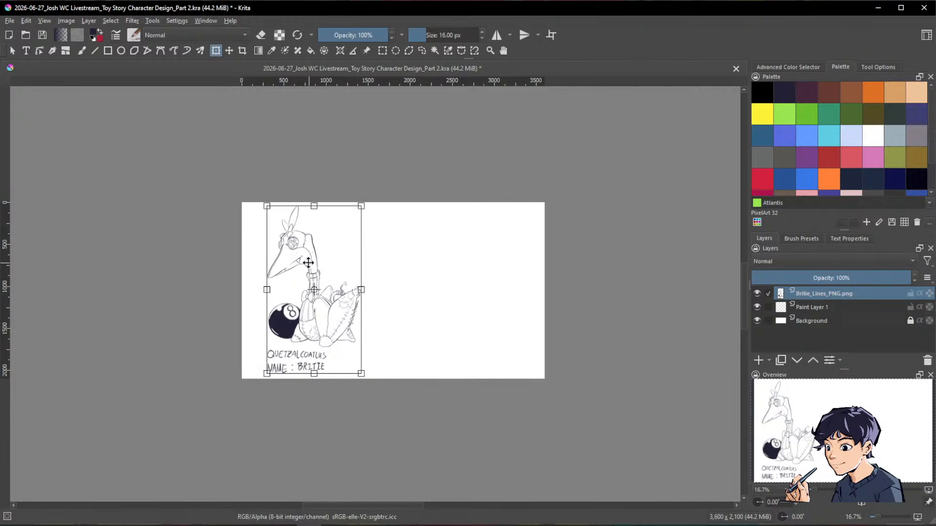
{"action": "key", "text": "Return"}
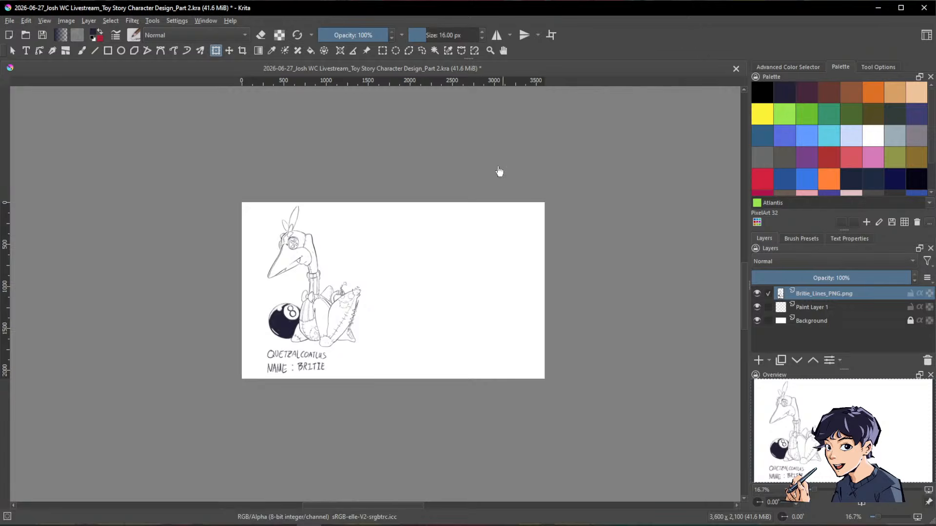
Step: Select Paint Layer 1 below the lines and set the brush to the orange palette colour, Color 36
{"action": "scroll", "coordinate": [470, 175], "scroll_direction": "up", "scroll_amount": 1}
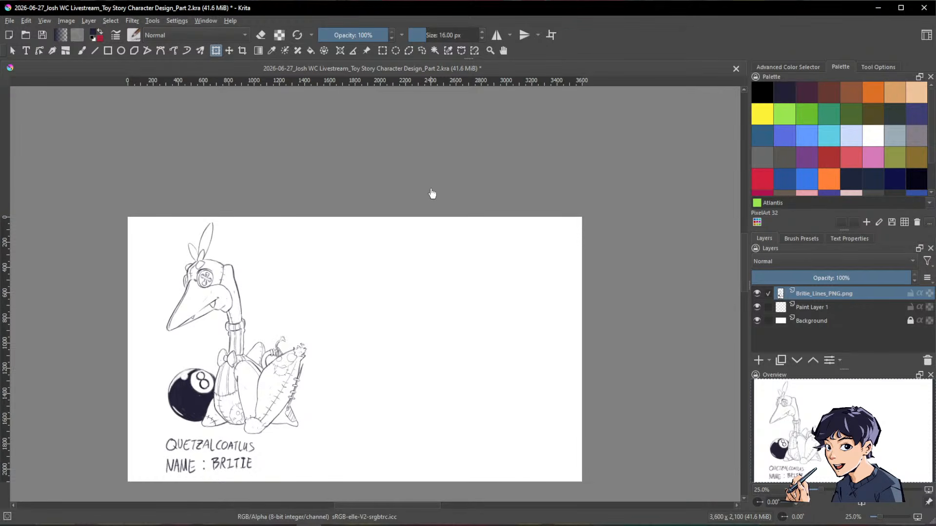
{"action": "left_click_drag", "start_coordinate": [431, 193], "coordinate": [495, 150]}
{"action": "scroll", "coordinate": [481, 166], "scroll_direction": "up", "scroll_amount": 2}
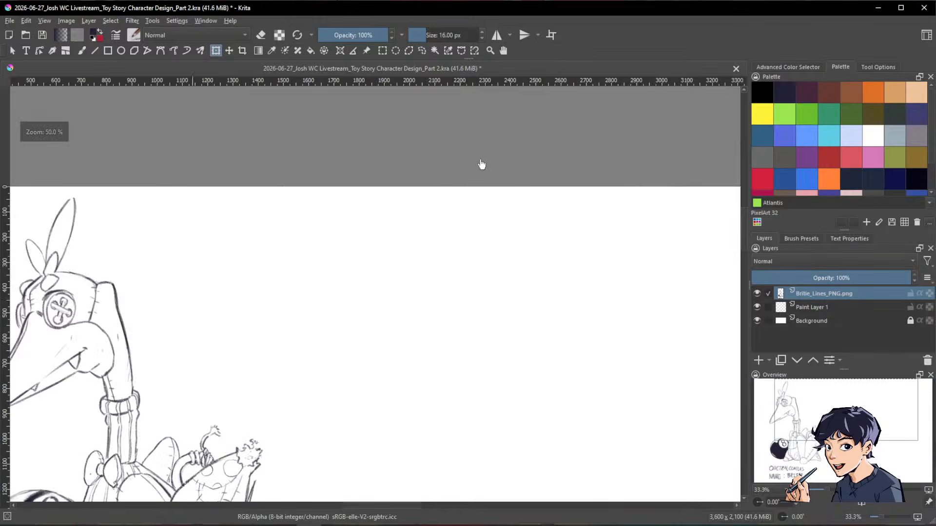
{"action": "scroll", "coordinate": [467, 175], "scroll_direction": "down", "scroll_amount": 1}
{"action": "left_click_drag", "start_coordinate": [459, 182], "coordinate": [449, 157]}
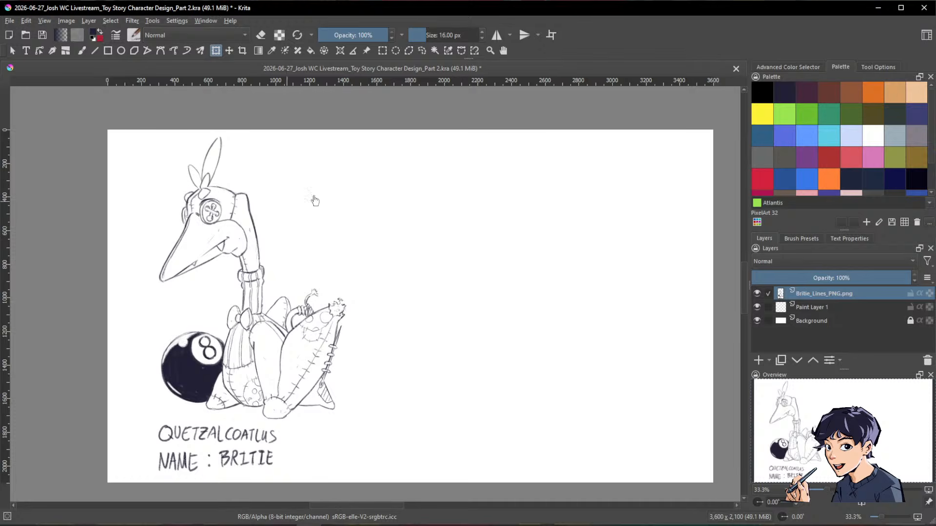
{"action": "left_click", "coordinate": [809, 308]}
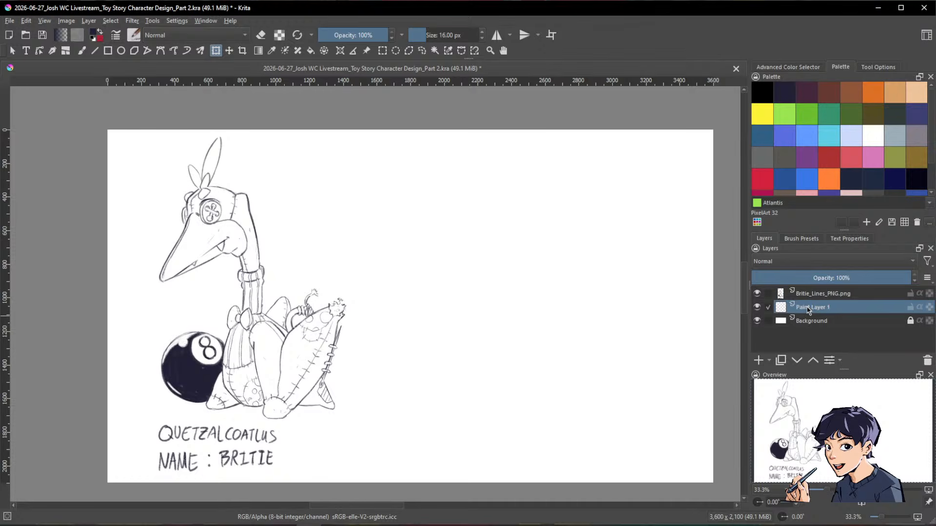
{"action": "mouse_move", "coordinate": [808, 310]}
{"action": "left_click", "coordinate": [828, 179]}
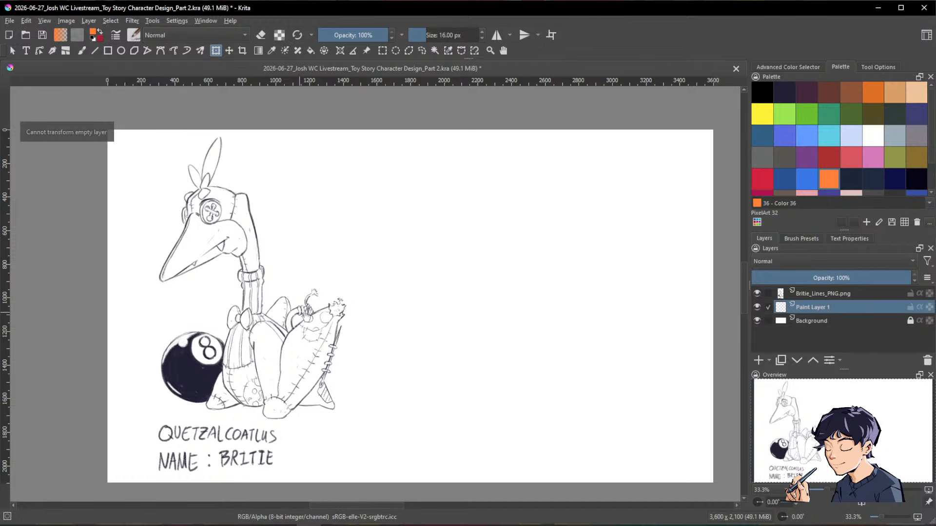
{"action": "key", "text": "b"}
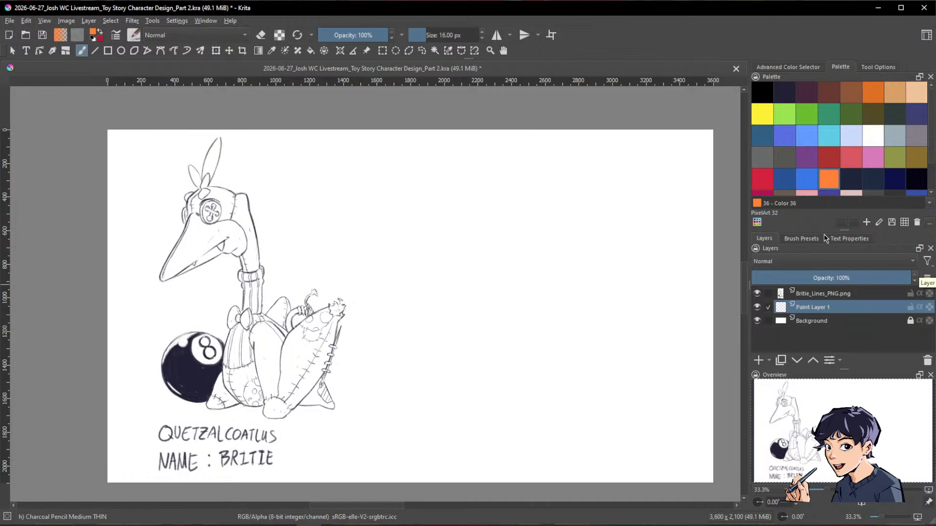
Step: Choose the Chalk Grainy brush preset, and pick the Eraser Small preset with its size enlarged to 90.63 px
{"action": "left_click", "coordinate": [801, 238]}
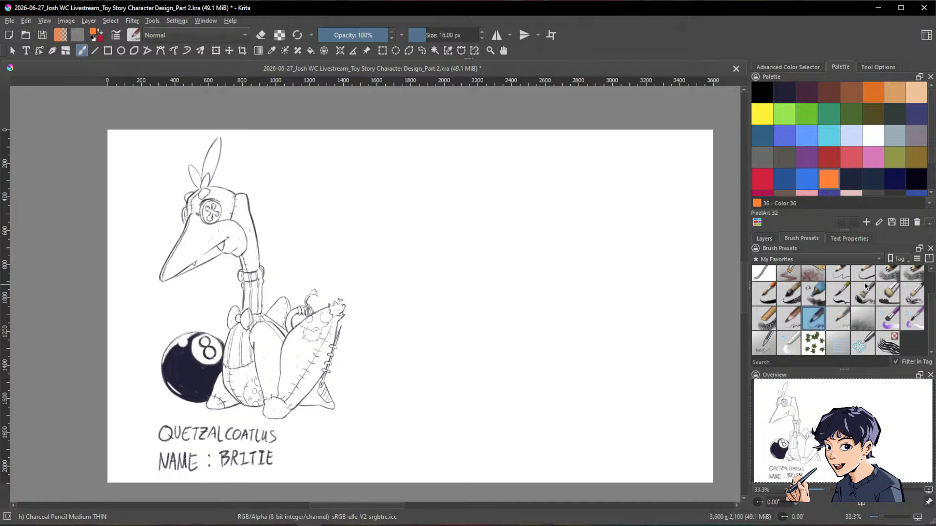
{"action": "left_click", "coordinate": [765, 318]}
{"action": "scroll", "coordinate": [800, 306], "scroll_direction": "up", "scroll_amount": 1}
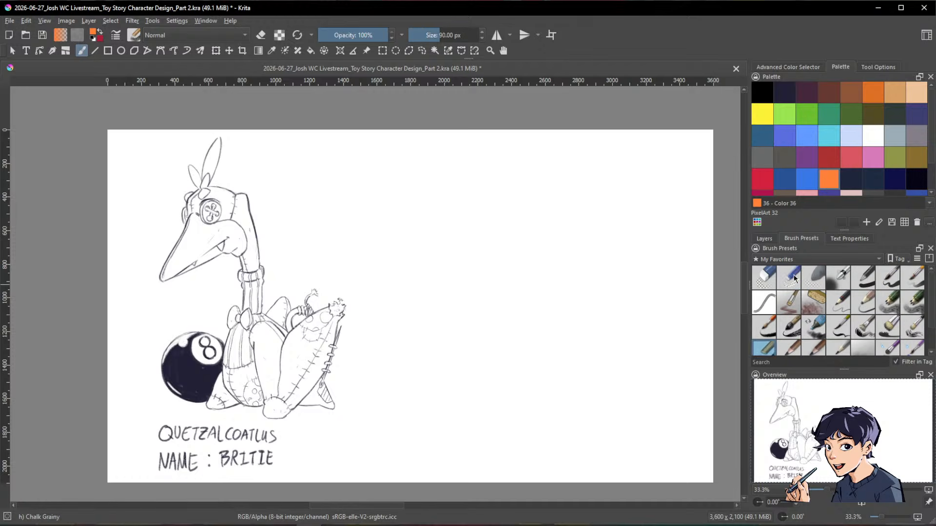
{"action": "left_click", "coordinate": [793, 275]}
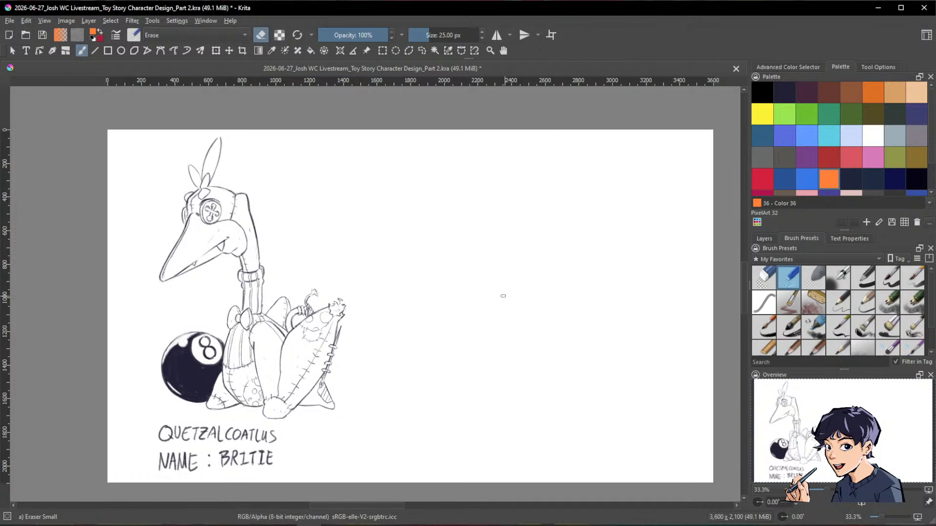
{"action": "left_click_drag", "start_coordinate": [492, 297], "coordinate": [524, 297]}
Step: Rename Paint Layer 1 to Colour Base
{"action": "left_click", "coordinate": [764, 238]}
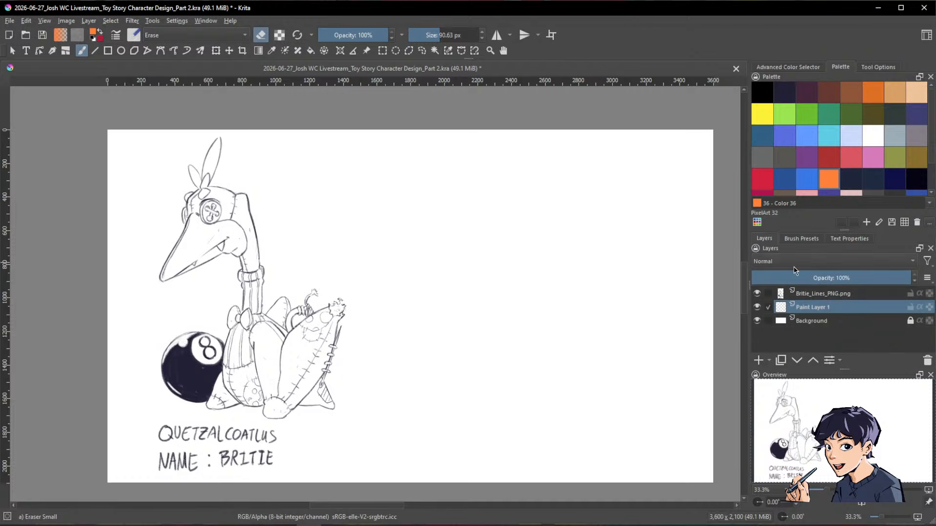
{"action": "double_click", "coordinate": [821, 309]}
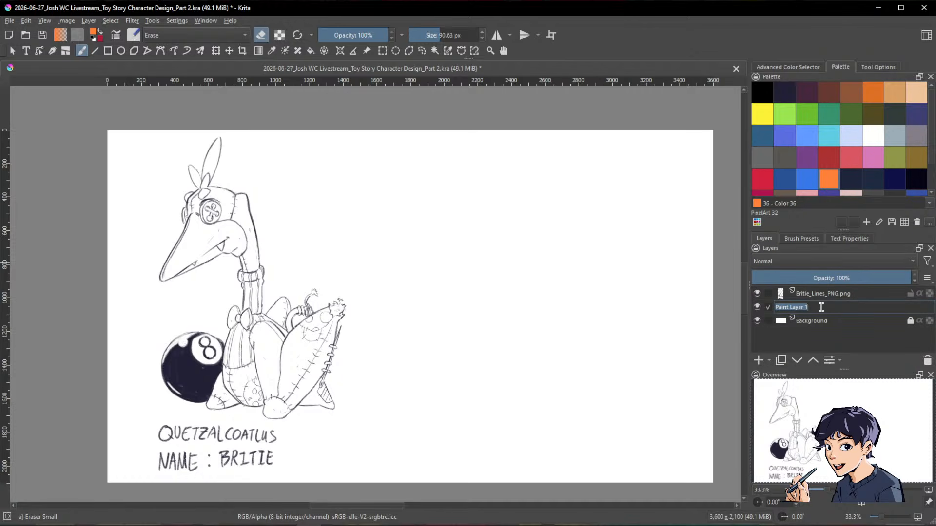
{"action": "type", "text": "C"}
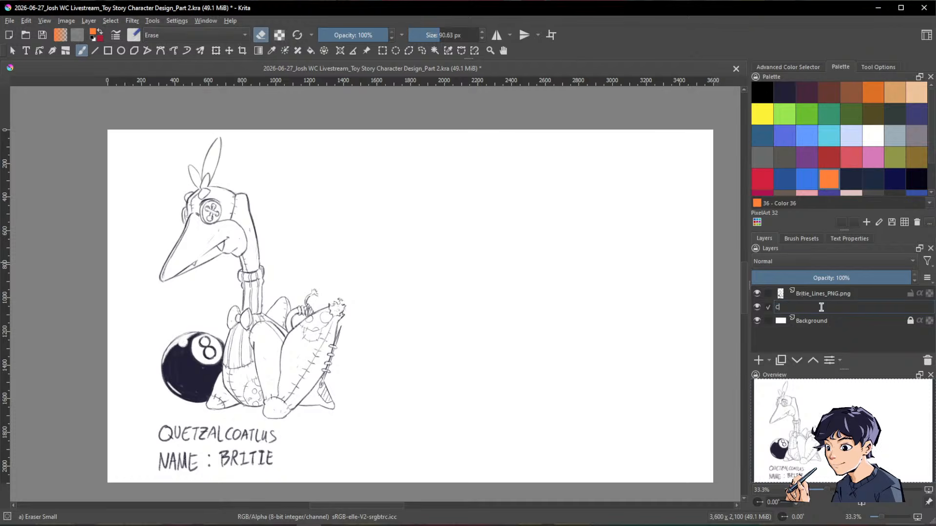
{"action": "type", "text": "olour Base"}
{"action": "key", "text": "Return"}
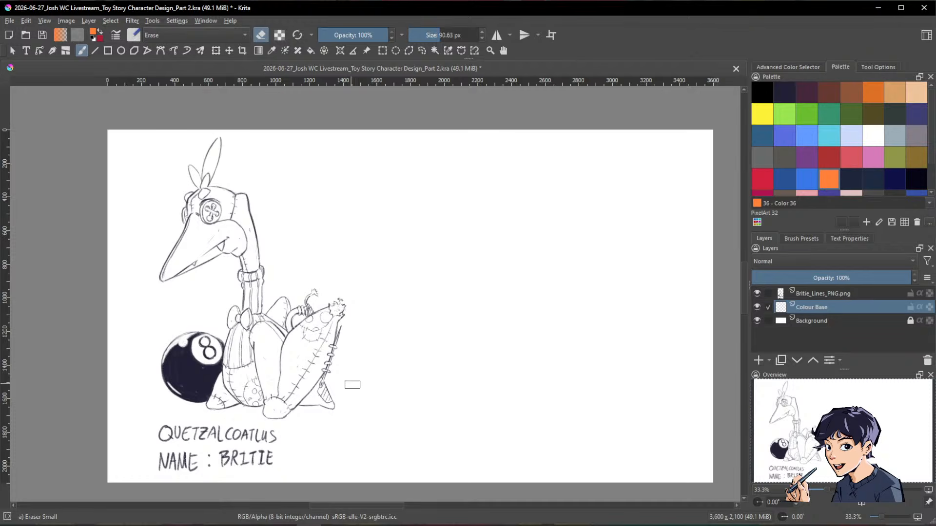
Step: Block in the creature's feathers, head, beak and upper neck in orange with Chalk Grainy, reducing the brush to 71.92 px
{"action": "key", "text": "slash"}
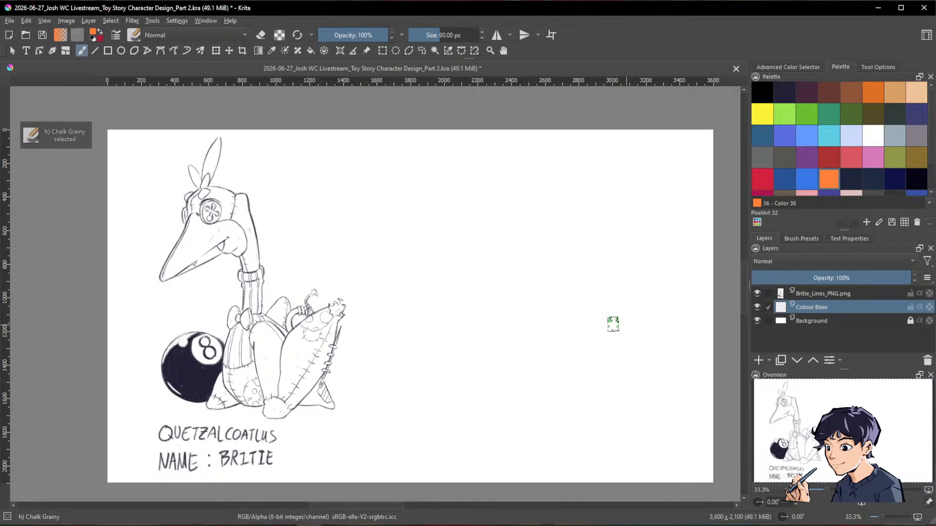
{"action": "left_click_drag", "start_coordinate": [491, 351], "coordinate": [693, 352]}
{"action": "left_click_drag", "start_coordinate": [472, 275], "coordinate": [576, 309]}
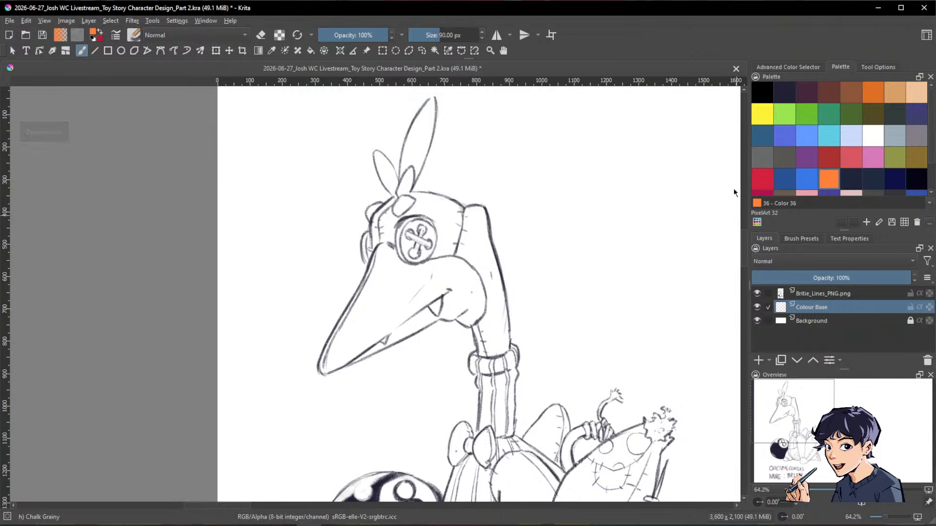
{"action": "mouse_move", "coordinate": [456, 254]}
{"action": "left_mouse_down"}
{"action": "mouse_move", "coordinate": [482, 303]}
{"action": "mouse_move", "coordinate": [477, 232]}
{"action": "mouse_move", "coordinate": [496, 364]}
{"action": "mouse_move", "coordinate": [512, 274]}
{"action": "mouse_move", "coordinate": [489, 406]}
{"action": "left_mouse_up"}
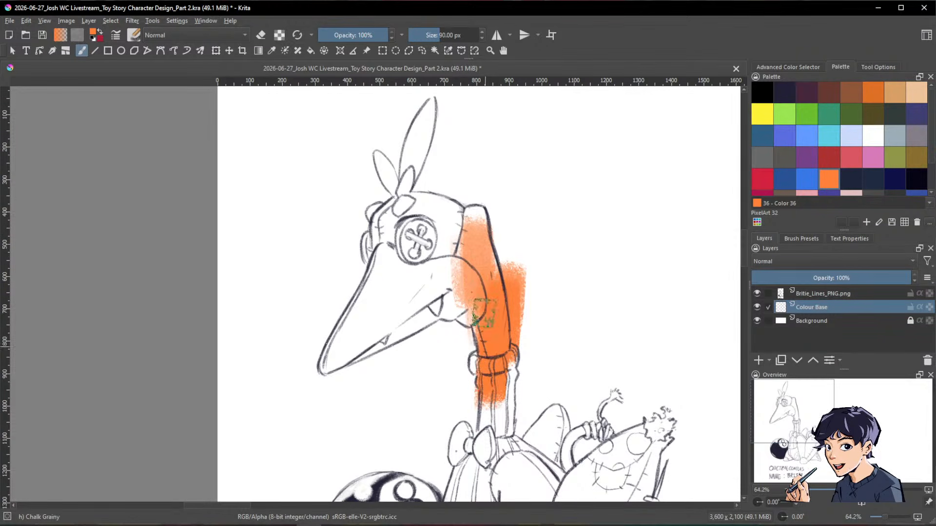
{"action": "left_click_drag", "start_coordinate": [486, 258], "coordinate": [468, 259], "text": "shift"}
{"action": "mouse_move", "coordinate": [465, 195]}
{"action": "left_mouse_down"}
{"action": "mouse_move", "coordinate": [438, 206]}
{"action": "mouse_move", "coordinate": [423, 291]}
{"action": "mouse_move", "coordinate": [408, 188]}
{"action": "mouse_move", "coordinate": [478, 324]}
{"action": "mouse_move", "coordinate": [487, 317]}
{"action": "mouse_move", "coordinate": [464, 251]}
{"action": "mouse_move", "coordinate": [403, 206]}
{"action": "mouse_move", "coordinate": [379, 254]}
{"action": "mouse_move", "coordinate": [381, 201]}
{"action": "mouse_move", "coordinate": [372, 368]}
{"action": "mouse_move", "coordinate": [348, 326]}
{"action": "mouse_move", "coordinate": [351, 283]}
{"action": "mouse_move", "coordinate": [351, 373]}
{"action": "mouse_move", "coordinate": [315, 346]}
{"action": "mouse_move", "coordinate": [338, 325]}
{"action": "mouse_move", "coordinate": [324, 379]}
{"action": "mouse_move", "coordinate": [348, 297]}
{"action": "mouse_move", "coordinate": [396, 213]}
{"action": "mouse_move", "coordinate": [403, 260]}
{"action": "mouse_move", "coordinate": [373, 366]}
{"action": "mouse_move", "coordinate": [388, 338]}
{"action": "mouse_move", "coordinate": [389, 221]}
{"action": "mouse_move", "coordinate": [391, 288]}
{"action": "mouse_move", "coordinate": [402, 167]}
{"action": "mouse_move", "coordinate": [387, 148]}
{"action": "mouse_move", "coordinate": [381, 156]}
{"action": "mouse_move", "coordinate": [370, 259]}
{"action": "mouse_move", "coordinate": [420, 142]}
{"action": "mouse_move", "coordinate": [426, 191]}
{"action": "mouse_move", "coordinate": [409, 124]}
{"action": "mouse_move", "coordinate": [436, 114]}
{"action": "mouse_move", "coordinate": [474, 198]}
{"action": "mouse_move", "coordinate": [494, 211]}
{"action": "mouse_move", "coordinate": [466, 170]}
{"action": "mouse_move", "coordinate": [466, 361]}
{"action": "mouse_move", "coordinate": [450, 184]}
{"action": "mouse_move", "coordinate": [446, 246]}
{"action": "mouse_move", "coordinate": [417, 335]}
{"action": "left_mouse_up"}
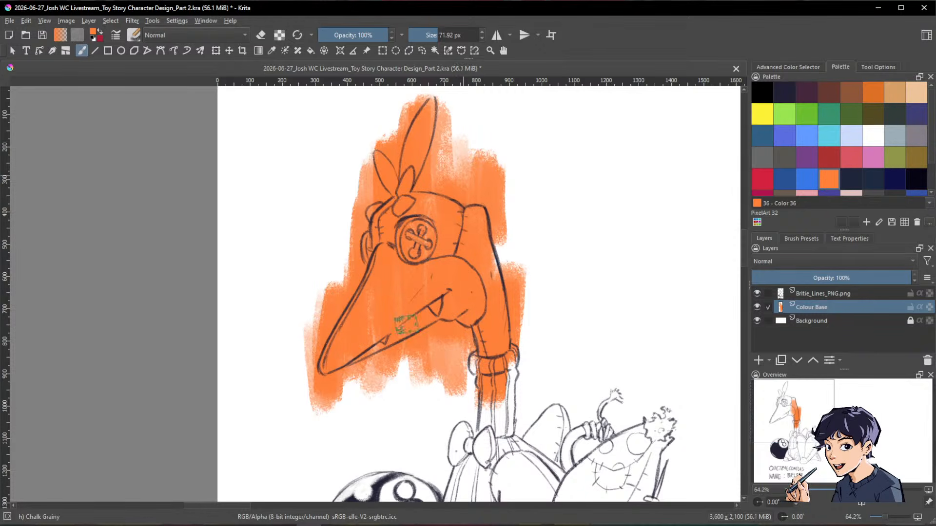
Step: Continue the rough orange base down the creature's neck, bow tie and front of the torso
{"action": "key", "text": "space"}
{"action": "left_click_drag", "start_coordinate": [622, 344], "coordinate": [583, 220]}
{"action": "mouse_move", "coordinate": [481, 152]}
{"action": "left_mouse_down"}
{"action": "mouse_move", "coordinate": [455, 189]}
{"action": "mouse_move", "coordinate": [449, 351]}
{"action": "mouse_move", "coordinate": [435, 263]}
{"action": "mouse_move", "coordinate": [464, 277]}
{"action": "mouse_move", "coordinate": [470, 321]}
{"action": "mouse_move", "coordinate": [459, 139]}
{"action": "mouse_move", "coordinate": [474, 173]}
{"action": "mouse_move", "coordinate": [460, 282]}
{"action": "mouse_move", "coordinate": [406, 339]}
{"action": "mouse_move", "coordinate": [409, 326]}
{"action": "mouse_move", "coordinate": [403, 384]}
{"action": "left_mouse_up"}
{"action": "key", "text": "space"}
{"action": "mouse_move", "coordinate": [497, 195]}
{"action": "left_mouse_down"}
{"action": "mouse_move", "coordinate": [487, 202]}
{"action": "mouse_move", "coordinate": [480, 261]}
{"action": "left_mouse_up"}
Step: Set the brush to 77.59 px and cover the wings, legs, remaining body and eight ball with rough orange
{"action": "key", "text": "space"}
{"action": "left_click_drag", "start_coordinate": [536, 355], "coordinate": [553, 222]}
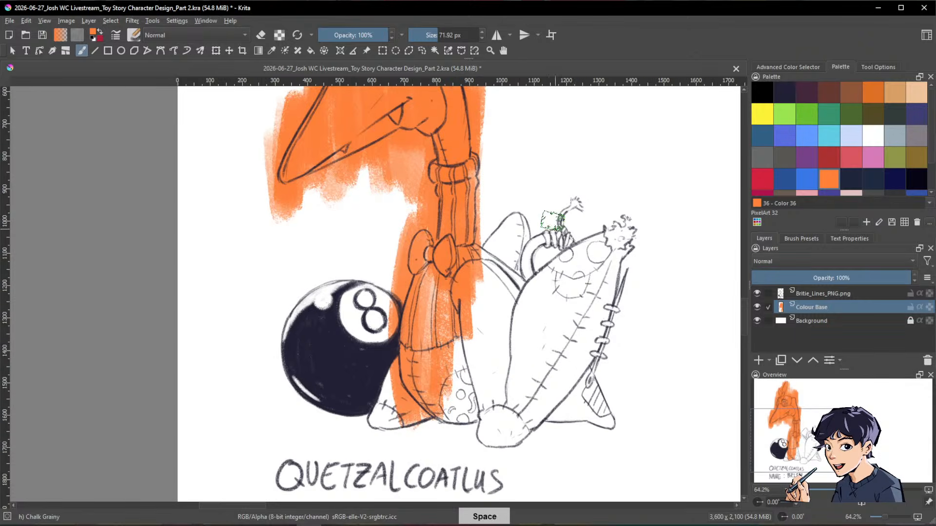
{"action": "key", "text": "shift"}
{"action": "left_click_drag", "start_coordinate": [512, 263], "coordinate": [515, 263]}
{"action": "mouse_move", "coordinate": [507, 220]}
{"action": "left_mouse_down"}
{"action": "mouse_move", "coordinate": [498, 246]}
{"action": "mouse_move", "coordinate": [511, 475]}
{"action": "mouse_move", "coordinate": [504, 243]}
{"action": "mouse_move", "coordinate": [484, 240]}
{"action": "mouse_move", "coordinate": [470, 396]}
{"action": "mouse_move", "coordinate": [456, 403]}
{"action": "mouse_move", "coordinate": [455, 433]}
{"action": "mouse_move", "coordinate": [448, 398]}
{"action": "mouse_move", "coordinate": [464, 438]}
{"action": "mouse_move", "coordinate": [419, 294]}
{"action": "mouse_move", "coordinate": [417, 232]}
{"action": "mouse_move", "coordinate": [407, 280]}
{"action": "mouse_move", "coordinate": [422, 438]}
{"action": "mouse_move", "coordinate": [397, 443]}
{"action": "mouse_move", "coordinate": [388, 371]}
{"action": "mouse_move", "coordinate": [374, 345]}
{"action": "mouse_move", "coordinate": [371, 273]}
{"action": "mouse_move", "coordinate": [353, 275]}
{"action": "mouse_move", "coordinate": [333, 322]}
{"action": "mouse_move", "coordinate": [322, 311]}
{"action": "mouse_move", "coordinate": [307, 390]}
{"action": "mouse_move", "coordinate": [302, 332]}
{"action": "mouse_move", "coordinate": [294, 396]}
{"action": "mouse_move", "coordinate": [282, 393]}
{"action": "mouse_move", "coordinate": [313, 317]}
{"action": "mouse_move", "coordinate": [346, 298]}
{"action": "mouse_move", "coordinate": [436, 378]}
{"action": "mouse_move", "coordinate": [460, 465]}
{"action": "mouse_move", "coordinate": [488, 481]}
{"action": "mouse_move", "coordinate": [488, 218]}
{"action": "mouse_move", "coordinate": [472, 398]}
{"action": "mouse_move", "coordinate": [518, 189]}
{"action": "mouse_move", "coordinate": [510, 445]}
{"action": "mouse_move", "coordinate": [539, 204]}
{"action": "mouse_move", "coordinate": [535, 478]}
{"action": "mouse_move", "coordinate": [565, 211]}
{"action": "mouse_move", "coordinate": [557, 432]}
{"action": "mouse_move", "coordinate": [590, 212]}
{"action": "mouse_move", "coordinate": [592, 494]}
{"action": "mouse_move", "coordinate": [607, 195]}
{"action": "left_mouse_up"}
{"action": "mouse_move", "coordinate": [611, 400]}
{"action": "left_mouse_down"}
{"action": "mouse_move", "coordinate": [595, 209]}
{"action": "mouse_move", "coordinate": [581, 198]}
{"action": "mouse_move", "coordinate": [561, 389]}
{"action": "mouse_move", "coordinate": [565, 448]}
{"action": "mouse_move", "coordinate": [545, 421]}
{"action": "mouse_move", "coordinate": [526, 421]}
{"action": "mouse_move", "coordinate": [520, 376]}
{"action": "mouse_move", "coordinate": [509, 371]}
{"action": "mouse_move", "coordinate": [499, 240]}
{"action": "mouse_move", "coordinate": [476, 286]}
{"action": "left_mouse_up"}
{"action": "mouse_move", "coordinate": [480, 432]}
{"action": "left_mouse_down"}
{"action": "mouse_move", "coordinate": [454, 375]}
{"action": "mouse_move", "coordinate": [534, 442]}
{"action": "mouse_move", "coordinate": [552, 363]}
{"action": "mouse_move", "coordinate": [524, 374]}
{"action": "mouse_move", "coordinate": [511, 312]}
{"action": "mouse_move", "coordinate": [518, 214]}
{"action": "mouse_move", "coordinate": [540, 185]}
{"action": "mouse_move", "coordinate": [542, 220]}
{"action": "mouse_move", "coordinate": [561, 244]}
{"action": "mouse_move", "coordinate": [606, 179]}
{"action": "mouse_move", "coordinate": [620, 218]}
{"action": "mouse_move", "coordinate": [610, 299]}
{"action": "mouse_move", "coordinate": [570, 400]}
{"action": "left_mouse_up"}
{"action": "mouse_move", "coordinate": [585, 200]}
{"action": "left_mouse_down"}
{"action": "mouse_move", "coordinate": [613, 221]}
{"action": "mouse_move", "coordinate": [625, 179]}
{"action": "mouse_move", "coordinate": [639, 180]}
{"action": "mouse_move", "coordinate": [648, 200]}
{"action": "mouse_move", "coordinate": [630, 297]}
{"action": "mouse_move", "coordinate": [591, 359]}
{"action": "left_mouse_up"}
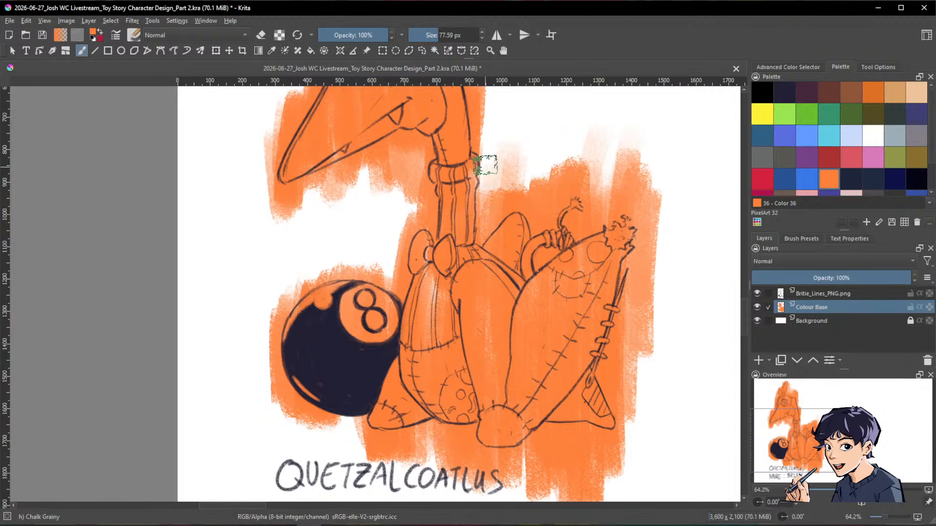
{"action": "left_click_drag", "start_coordinate": [538, 246], "coordinate": [568, 262]}
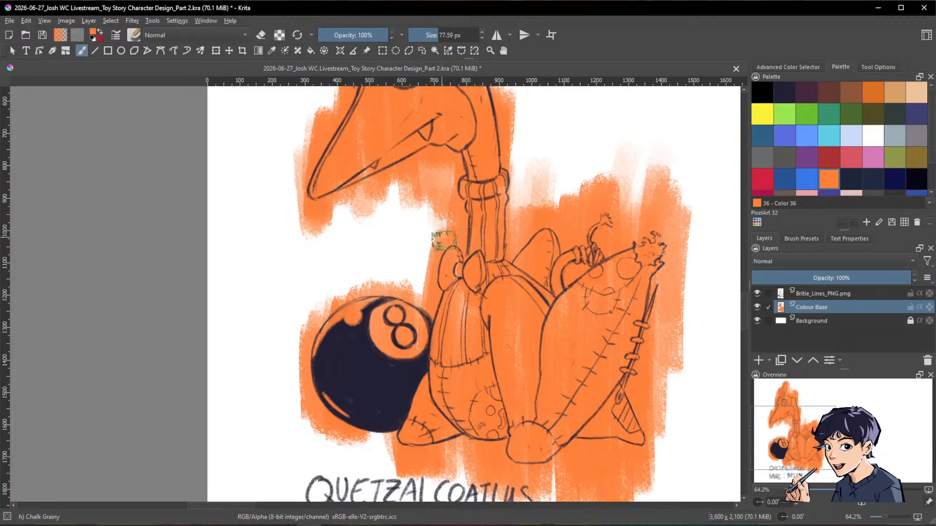
Step: Extend the rough orange base around the head feathers, beak and neck with the 77.59 px Chalk Grainy brush
{"action": "left_click_drag", "start_coordinate": [441, 229], "coordinate": [469, 304]}
{"action": "left_click_drag", "start_coordinate": [414, 229], "coordinate": [431, 344]}
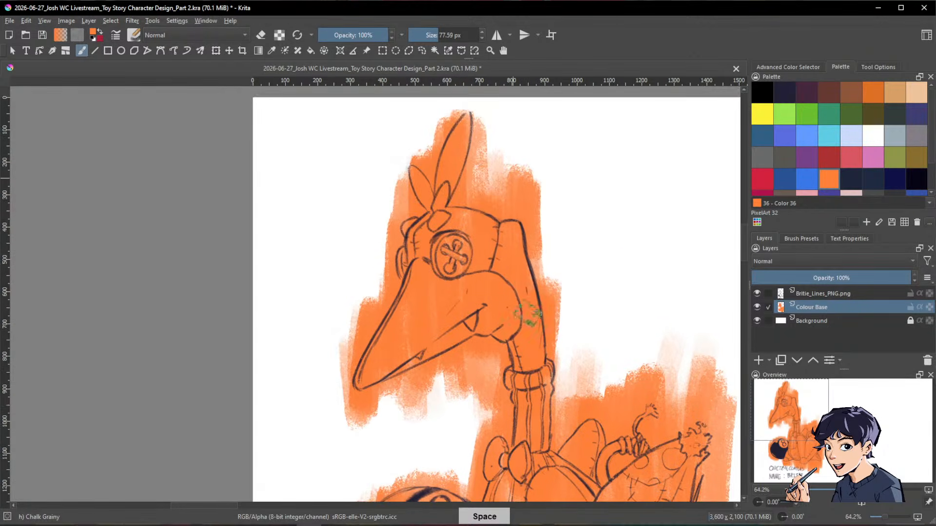
{"action": "mouse_move", "coordinate": [462, 104]}
{"action": "left_mouse_down"}
{"action": "mouse_move", "coordinate": [399, 199]}
{"action": "mouse_move", "coordinate": [346, 375]}
{"action": "mouse_move", "coordinate": [330, 509]}
{"action": "left_mouse_up"}
{"action": "left_click_drag", "start_coordinate": [662, 366], "coordinate": [674, 400], "text": "ctrl"}
{"action": "left_click_drag", "start_coordinate": [674, 401], "coordinate": [618, 357]}
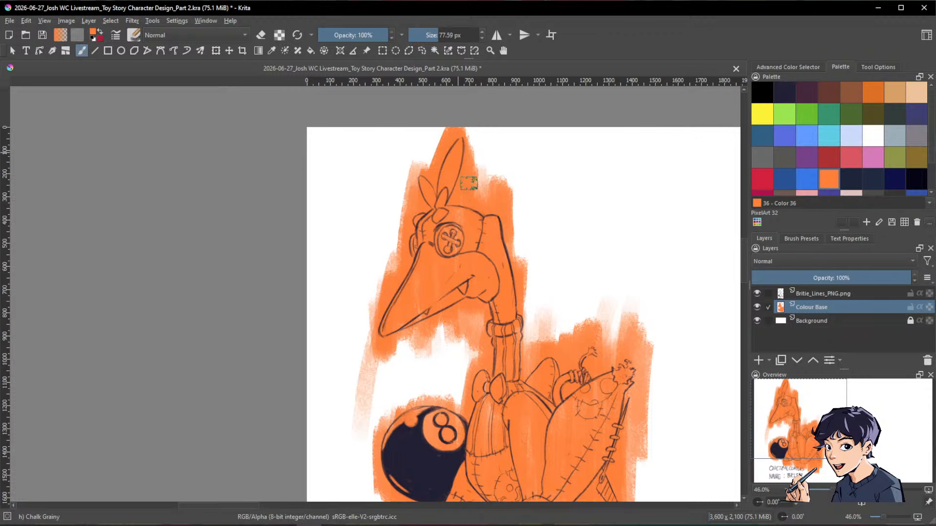
{"action": "left_click_drag", "start_coordinate": [672, 334], "coordinate": [633, 213]}
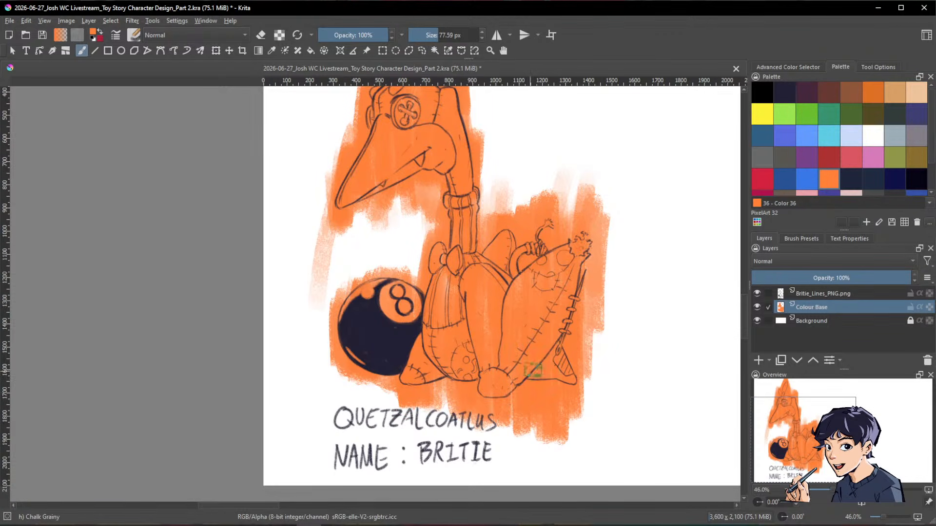
Step: Fill remaining pale gaps in the body and along the back of the neck with orange chalk
{"action": "left_click_drag", "start_coordinate": [538, 400], "coordinate": [545, 455]}
{"action": "key", "text": "space"}
{"action": "mouse_move", "coordinate": [584, 293]}
{"action": "left_mouse_down"}
{"action": "mouse_move", "coordinate": [626, 219]}
{"action": "mouse_move", "coordinate": [583, 211]}
{"action": "left_mouse_up"}
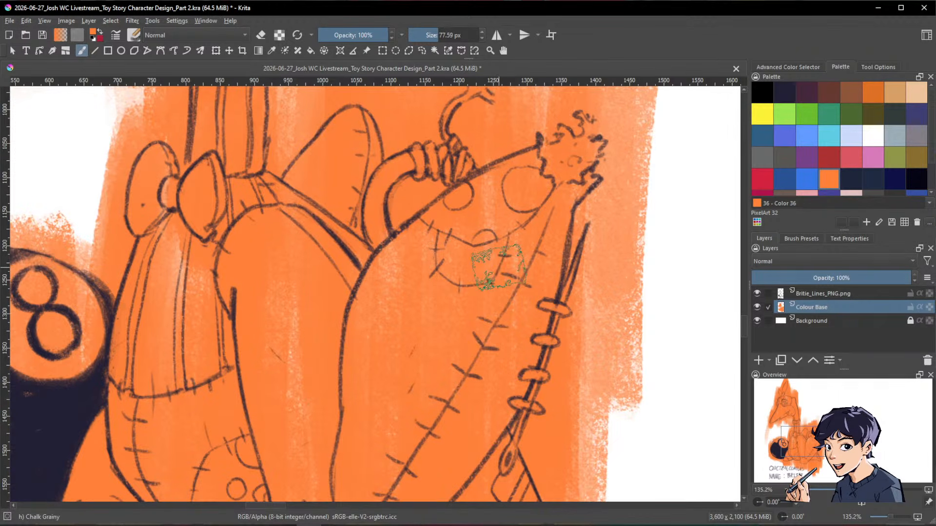
{"action": "key", "text": "ctrl+space"}
{"action": "mouse_move", "coordinate": [658, 309]}
{"action": "left_mouse_down"}
{"action": "mouse_move", "coordinate": [664, 378]}
{"action": "mouse_move", "coordinate": [575, 326]}
{"action": "mouse_move", "coordinate": [609, 332]}
{"action": "mouse_move", "coordinate": [626, 370]}
{"action": "left_mouse_up"}
{"action": "key", "text": "space"}
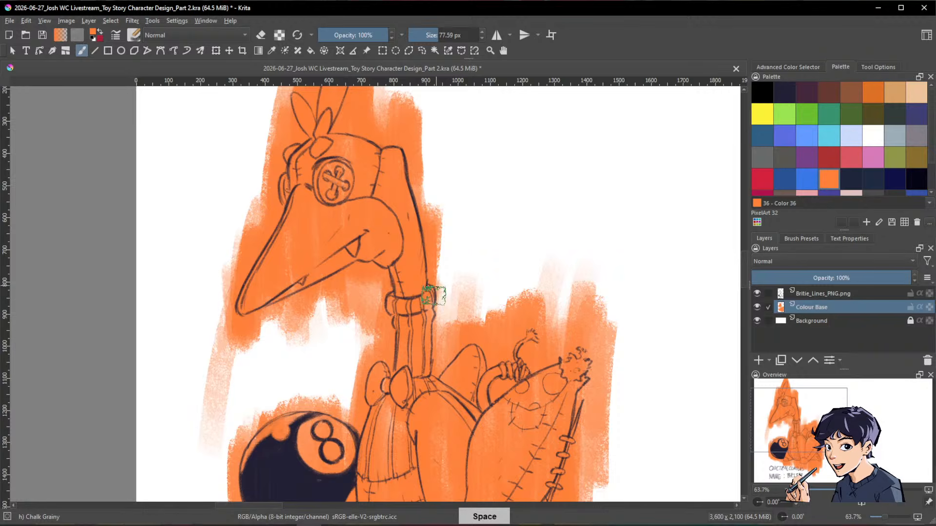
{"action": "left_click_drag", "start_coordinate": [443, 267], "coordinate": [439, 325]}
Step: Switch to Eraser Small and cut away the excess orange behind the neck and above the wings
{"action": "key", "text": "slash"}
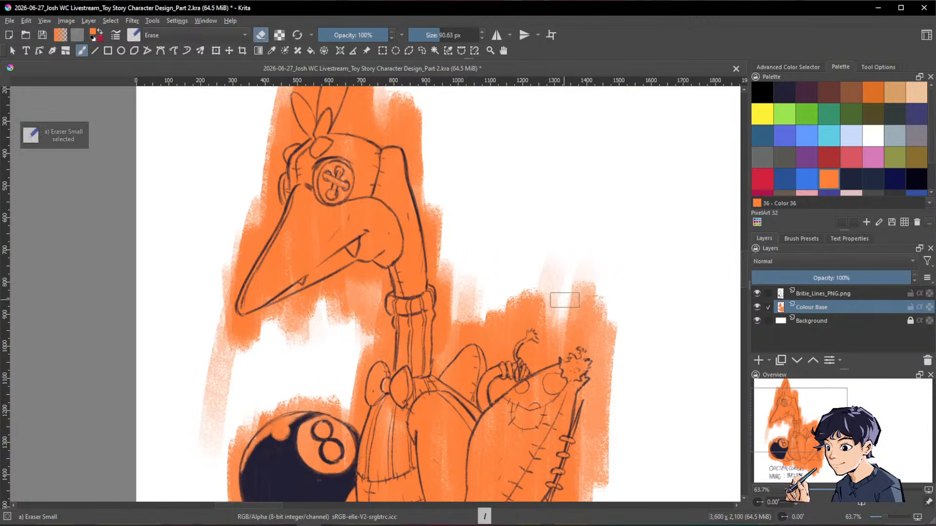
{"action": "mouse_move", "coordinate": [585, 271]}
{"action": "left_mouse_down"}
{"action": "mouse_move", "coordinate": [610, 332]}
{"action": "mouse_move", "coordinate": [603, 412]}
{"action": "mouse_move", "coordinate": [615, 408]}
{"action": "mouse_move", "coordinate": [568, 313]}
{"action": "mouse_move", "coordinate": [493, 319]}
{"action": "mouse_move", "coordinate": [450, 289]}
{"action": "mouse_move", "coordinate": [421, 113]}
{"action": "left_mouse_up"}
{"action": "key", "text": "space"}
{"action": "left_click_drag", "start_coordinate": [675, 382], "coordinate": [680, 217]}
{"action": "key", "text": "ctrl+space"}
{"action": "left_click_drag", "start_coordinate": [597, 286], "coordinate": [613, 269]}
{"action": "key", "text": "space"}
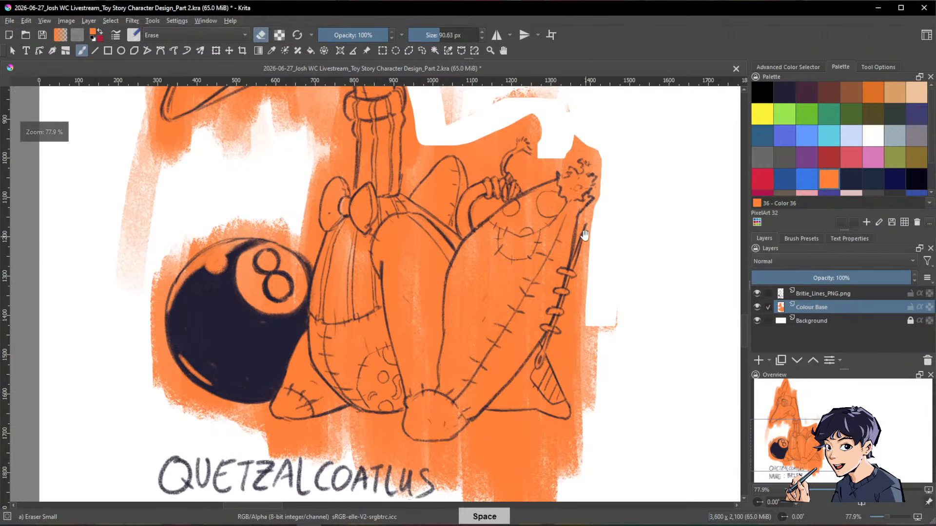
Step: Trim the excess orange along the outer edge of the stitched wing down to the foot, enlarging the eraser to 96 px
{"action": "key", "text": "space"}
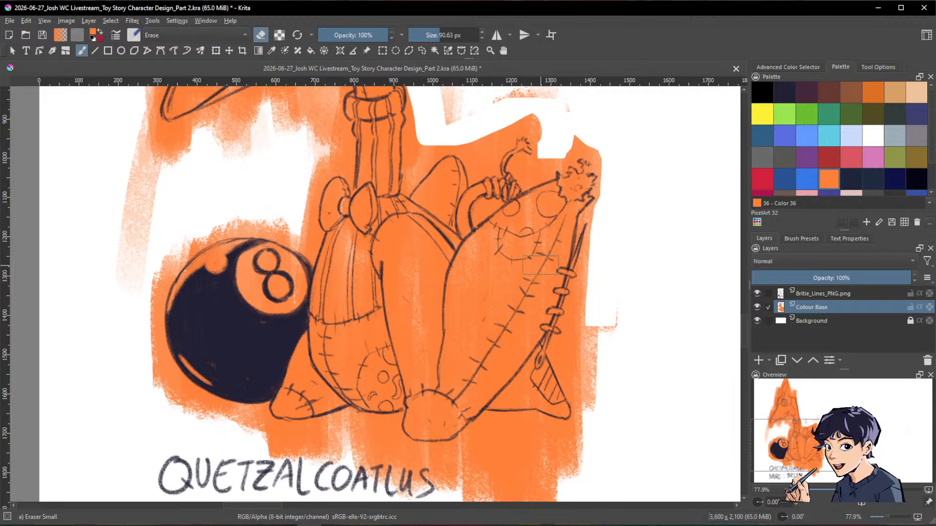
{"action": "key", "text": "space"}
{"action": "left_click_drag", "start_coordinate": [656, 297], "coordinate": [660, 274]}
{"action": "mouse_move", "coordinate": [594, 249]}
{"action": "left_mouse_down"}
{"action": "mouse_move", "coordinate": [569, 322]}
{"action": "mouse_move", "coordinate": [599, 281]}
{"action": "left_mouse_up"}
{"action": "key", "text": "bracketright"}
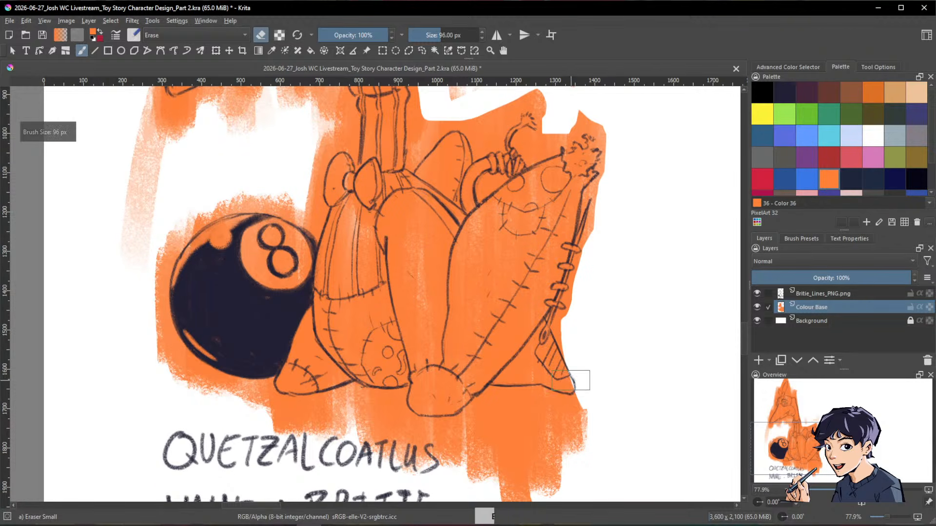
{"action": "key", "text": "slash"}
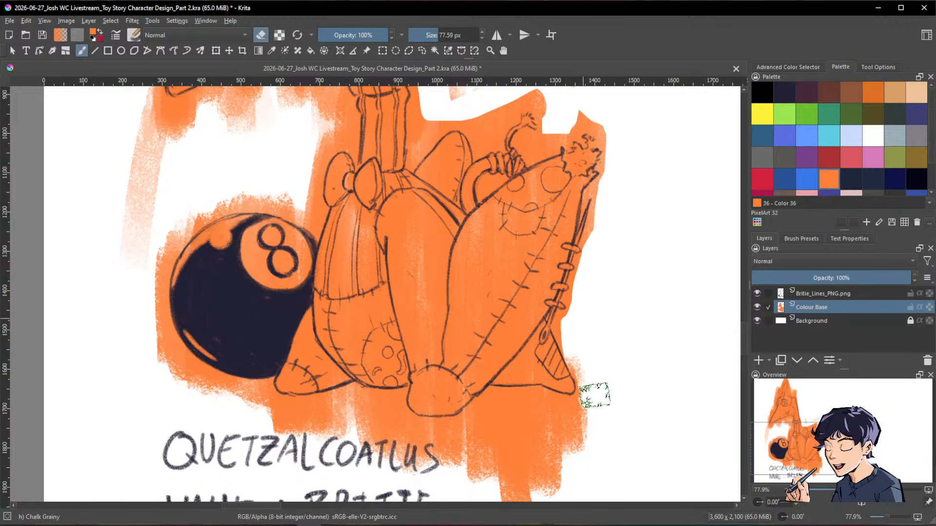
{"action": "key", "text": "e"}
{"action": "key", "text": "slash"}
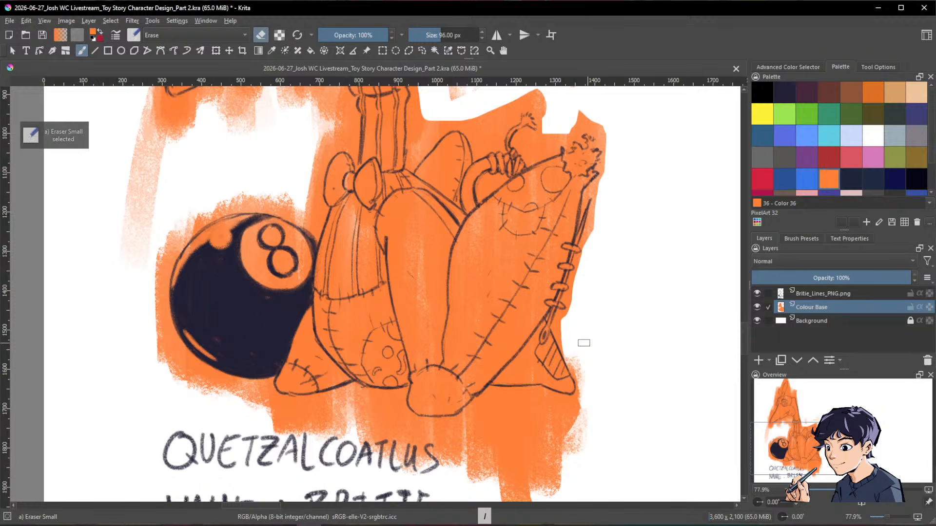
Step: Erase the excess orange beneath the feet and around the outer edge of the eight ball
{"action": "key", "text": "space"}
{"action": "left_click_drag", "start_coordinate": [615, 380], "coordinate": [633, 265]}
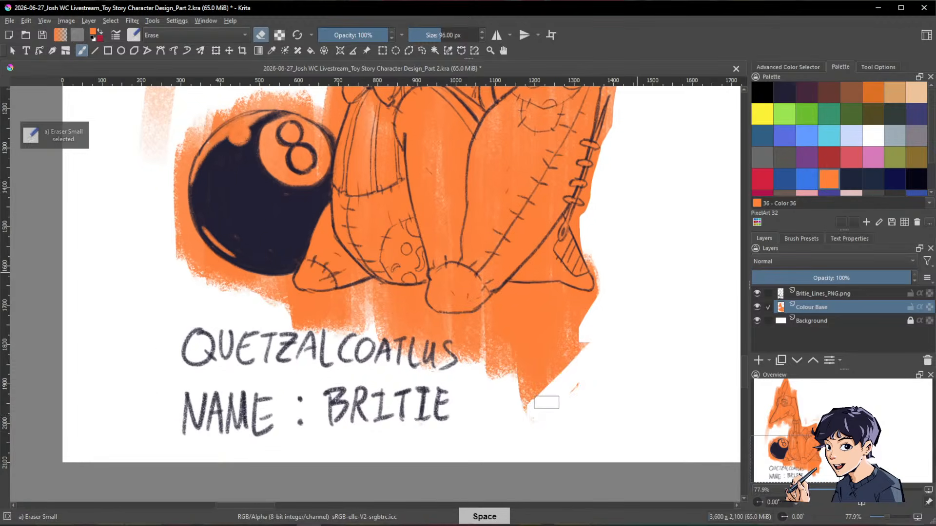
{"action": "mouse_move", "coordinate": [512, 323]}
{"action": "left_mouse_down"}
{"action": "mouse_move", "coordinate": [587, 306]}
{"action": "mouse_move", "coordinate": [543, 336]}
{"action": "mouse_move", "coordinate": [569, 339]}
{"action": "mouse_move", "coordinate": [546, 315]}
{"action": "mouse_move", "coordinate": [476, 343]}
{"action": "mouse_move", "coordinate": [425, 338]}
{"action": "mouse_move", "coordinate": [384, 305]}
{"action": "mouse_move", "coordinate": [331, 311]}
{"action": "mouse_move", "coordinate": [347, 336]}
{"action": "mouse_move", "coordinate": [387, 330]}
{"action": "mouse_move", "coordinate": [393, 320]}
{"action": "mouse_move", "coordinate": [459, 341]}
{"action": "mouse_move", "coordinate": [404, 361]}
{"action": "mouse_move", "coordinate": [443, 349]}
{"action": "mouse_move", "coordinate": [371, 337]}
{"action": "mouse_move", "coordinate": [318, 311]}
{"action": "mouse_move", "coordinate": [493, 381]}
{"action": "left_mouse_up"}
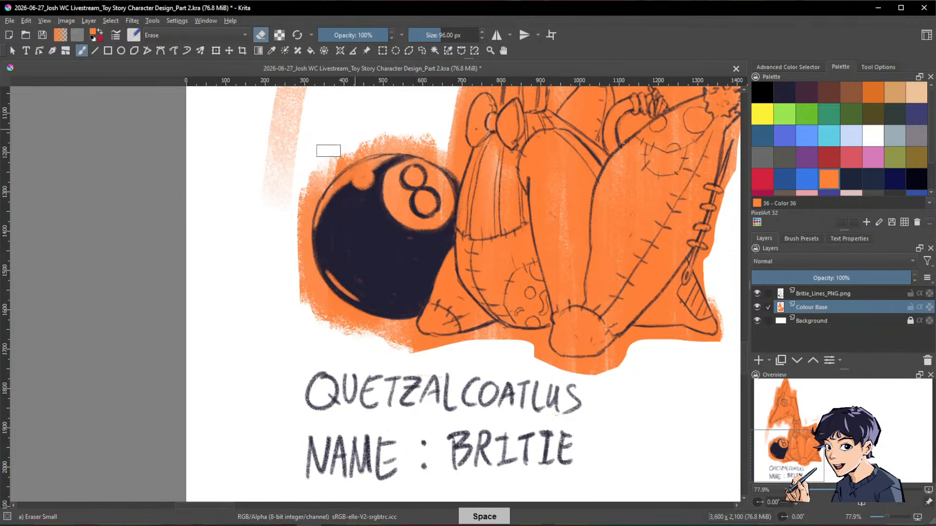
{"action": "mouse_move", "coordinate": [328, 151]}
{"action": "left_mouse_down"}
{"action": "mouse_move", "coordinate": [293, 222]}
{"action": "mouse_move", "coordinate": [305, 297]}
{"action": "mouse_move", "coordinate": [326, 319]}
{"action": "mouse_move", "coordinate": [415, 352]}
{"action": "left_mouse_up"}
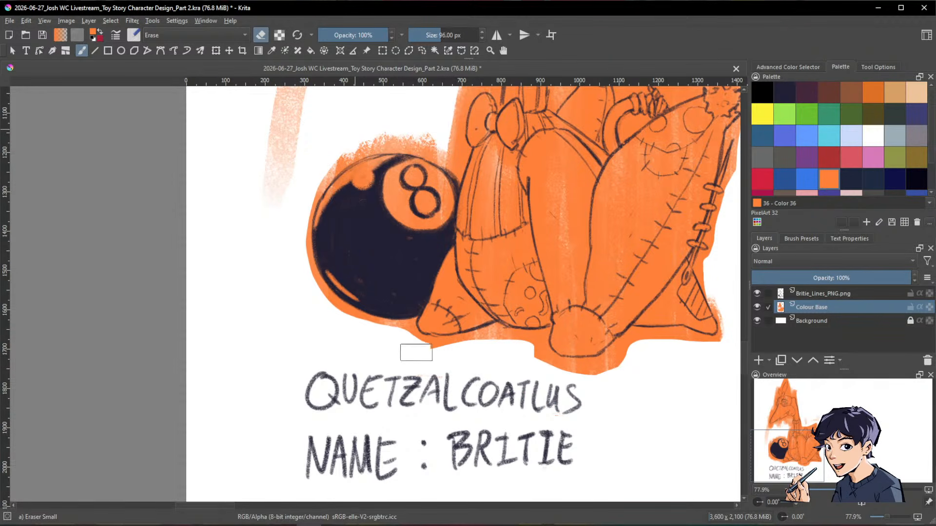
{"action": "left_click_drag", "start_coordinate": [555, 328], "coordinate": [563, 391]}
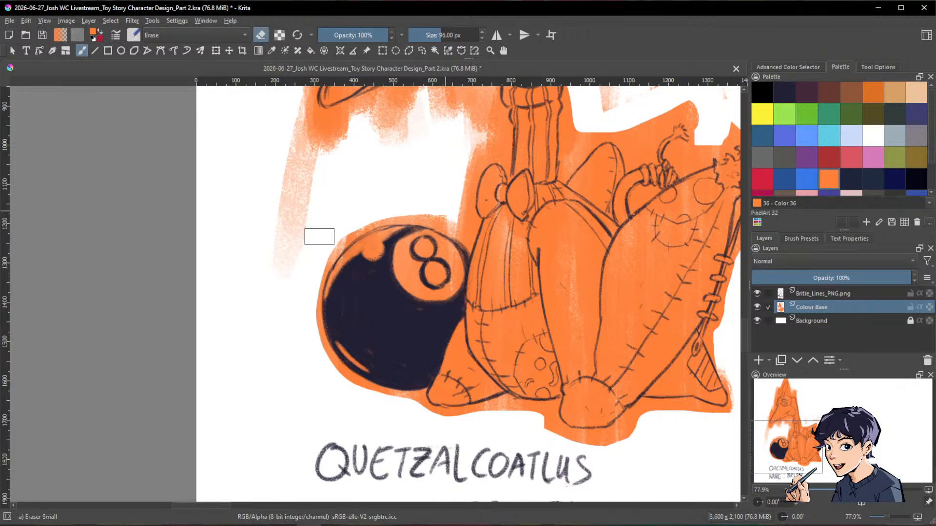
Step: Erase the loose orange streaks below the beak and in front of the neck and bow tie
{"action": "left_click_drag", "start_coordinate": [538, 340], "coordinate": [565, 456]}
{"action": "mouse_move", "coordinate": [497, 163]}
{"action": "left_mouse_down"}
{"action": "mouse_move", "coordinate": [324, 253]}
{"action": "mouse_move", "coordinate": [321, 271]}
{"action": "mouse_move", "coordinate": [362, 265]}
{"action": "mouse_move", "coordinate": [367, 273]}
{"action": "mouse_move", "coordinate": [442, 198]}
{"action": "mouse_move", "coordinate": [328, 244]}
{"action": "mouse_move", "coordinate": [304, 237]}
{"action": "mouse_move", "coordinate": [490, 159]}
{"action": "left_mouse_up"}
{"action": "key", "text": "alt"}
{"action": "left_click_drag", "start_coordinate": [487, 200], "coordinate": [488, 200]}
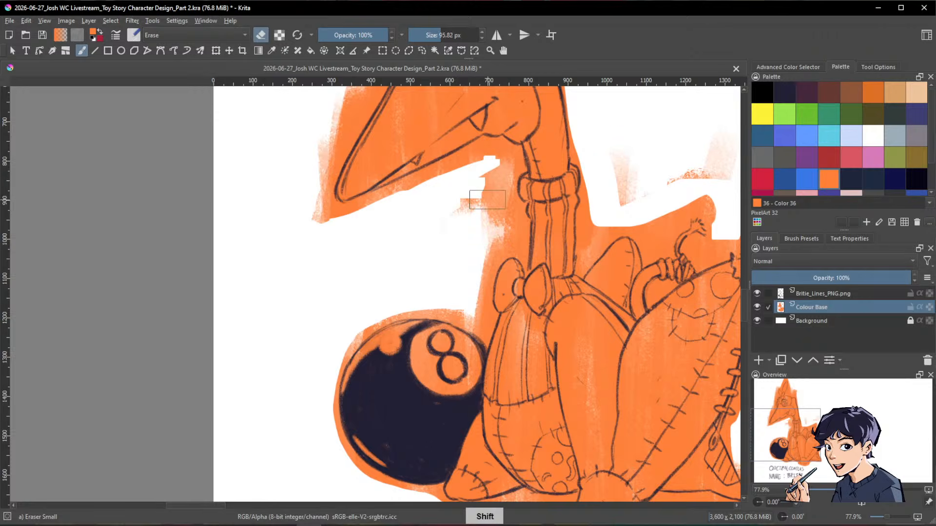
{"action": "mouse_move", "coordinate": [497, 148]}
{"action": "left_mouse_down"}
{"action": "mouse_move", "coordinate": [466, 169]}
{"action": "mouse_move", "coordinate": [474, 157]}
{"action": "mouse_move", "coordinate": [497, 163]}
{"action": "mouse_move", "coordinate": [486, 225]}
{"action": "mouse_move", "coordinate": [472, 219]}
{"action": "mouse_move", "coordinate": [499, 159]}
{"action": "mouse_move", "coordinate": [506, 222]}
{"action": "mouse_move", "coordinate": [474, 269]}
{"action": "mouse_move", "coordinate": [451, 312]}
{"action": "left_mouse_up"}
Step: Set the eraser to 79 px and remove the stray orange between the back of the neck and the raised wings
{"action": "key", "text": "space"}
{"action": "left_click_drag", "start_coordinate": [646, 239], "coordinate": [581, 334]}
{"action": "mouse_move", "coordinate": [568, 247]}
{"action": "left_mouse_down"}
{"action": "mouse_move", "coordinate": [548, 230]}
{"action": "mouse_move", "coordinate": [557, 266]}
{"action": "mouse_move", "coordinate": [535, 314]}
{"action": "left_mouse_up"}
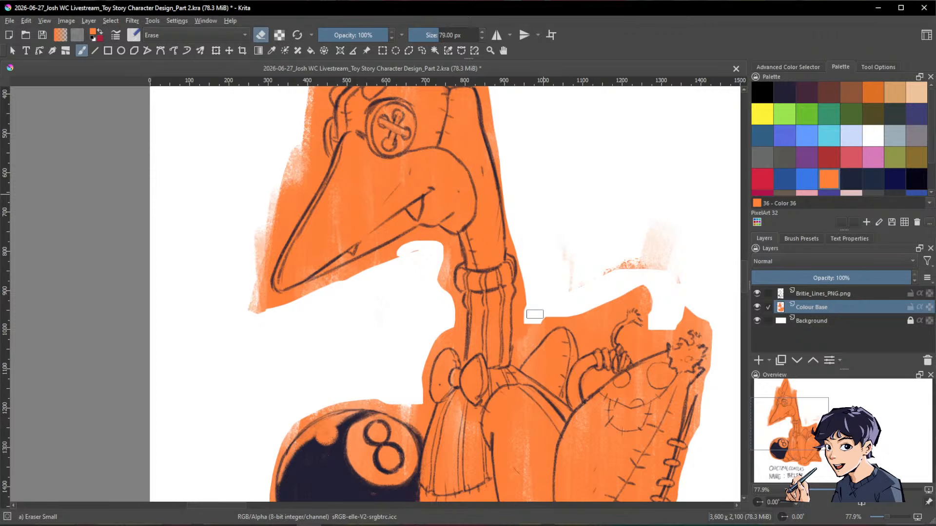
{"action": "mouse_move", "coordinate": [605, 277]}
{"action": "left_mouse_down"}
{"action": "mouse_move", "coordinate": [592, 315]}
{"action": "mouse_move", "coordinate": [652, 242]}
{"action": "left_mouse_up"}
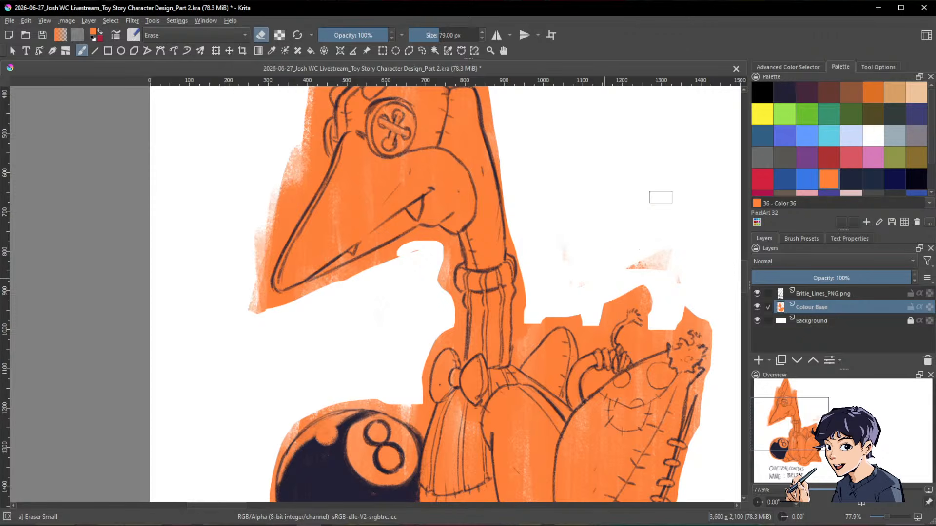
{"action": "left_click_drag", "start_coordinate": [664, 209], "coordinate": [673, 236]}
{"action": "mouse_move", "coordinate": [661, 295]}
{"action": "left_mouse_down"}
{"action": "mouse_move", "coordinate": [706, 317]}
{"action": "mouse_move", "coordinate": [663, 248]}
{"action": "mouse_move", "coordinate": [670, 219]}
{"action": "left_mouse_up"}
Step: Trim the orange behind the tall feather and over the crown and back of the head
{"action": "key", "text": "space"}
{"action": "left_click_drag", "start_coordinate": [610, 205], "coordinate": [641, 336]}
{"action": "mouse_move", "coordinate": [485, 139]}
{"action": "left_mouse_down"}
{"action": "mouse_move", "coordinate": [470, 106]}
{"action": "mouse_move", "coordinate": [454, 183]}
{"action": "mouse_move", "coordinate": [506, 200]}
{"action": "mouse_move", "coordinate": [481, 150]}
{"action": "mouse_move", "coordinate": [516, 166]}
{"action": "left_mouse_up"}
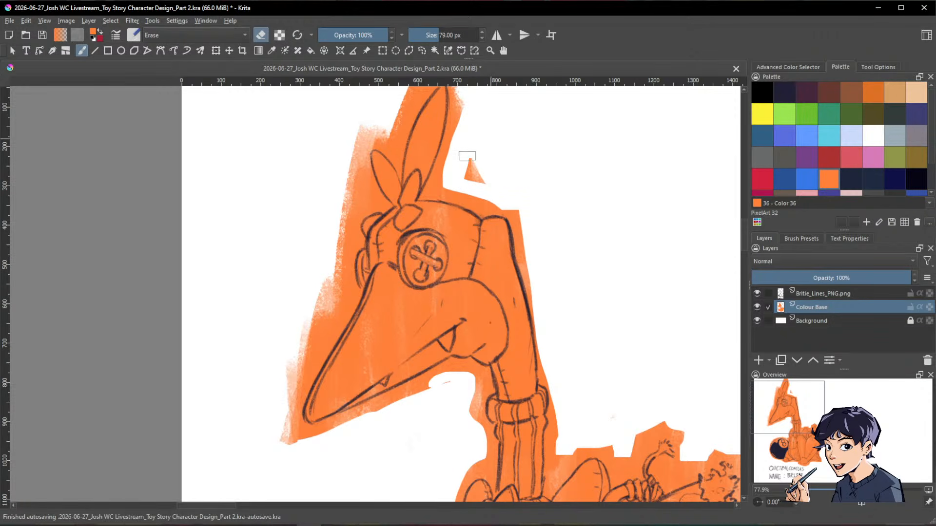
{"action": "mouse_move", "coordinate": [467, 156]}
{"action": "left_mouse_down"}
{"action": "mouse_move", "coordinate": [477, 187]}
{"action": "mouse_move", "coordinate": [463, 160]}
{"action": "mouse_move", "coordinate": [456, 173]}
{"action": "mouse_move", "coordinate": [473, 119]}
{"action": "mouse_move", "coordinate": [466, 103]}
{"action": "mouse_move", "coordinate": [449, 186]}
{"action": "mouse_move", "coordinate": [518, 208]}
{"action": "left_mouse_up"}
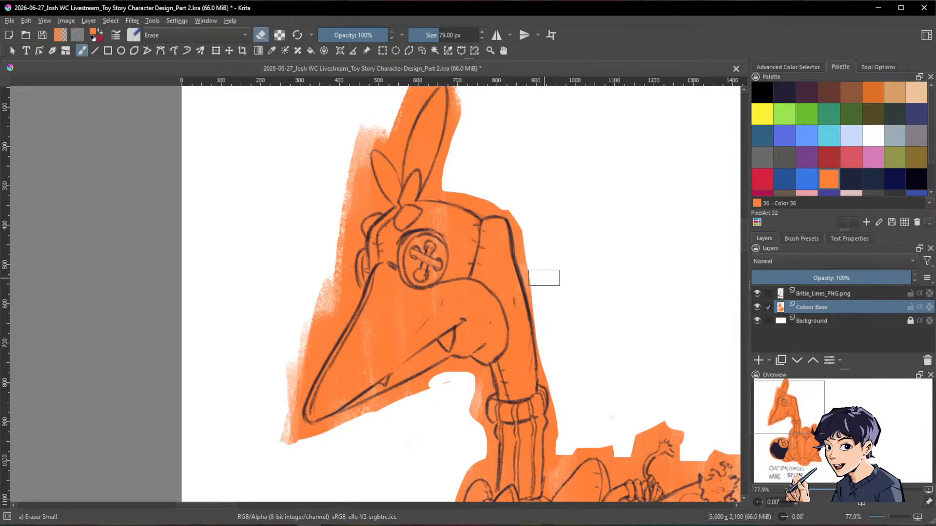
Step: Erase the excess orange along the front of the feathers, the face and the upper edge of the beak
{"action": "key", "text": "space"}
{"action": "left_click_drag", "start_coordinate": [566, 249], "coordinate": [662, 259]}
{"action": "key", "text": "space"}
{"action": "left_click_drag", "start_coordinate": [606, 186], "coordinate": [595, 288]}
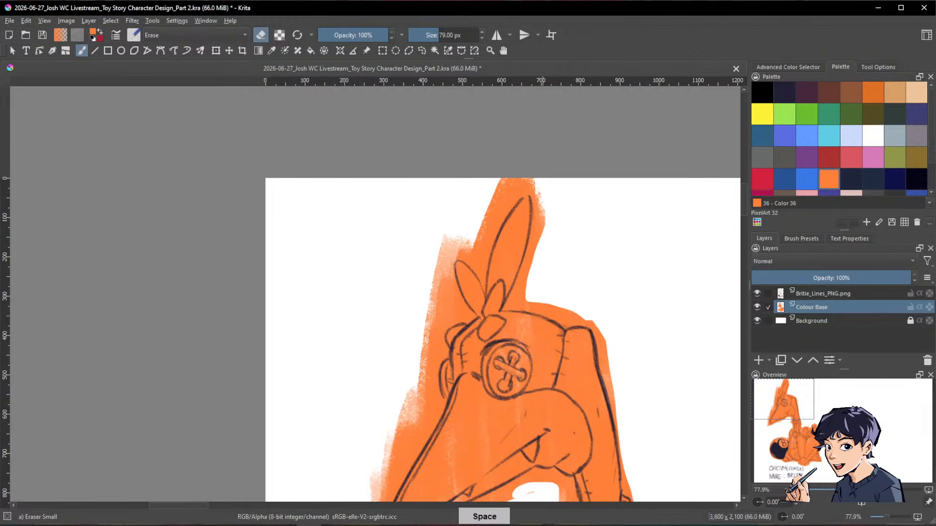
{"action": "mouse_move", "coordinate": [507, 183]}
{"action": "left_mouse_down"}
{"action": "mouse_move", "coordinate": [466, 242]}
{"action": "mouse_move", "coordinate": [441, 252]}
{"action": "mouse_move", "coordinate": [420, 363]}
{"action": "left_mouse_up"}
{"action": "key", "text": "space"}
{"action": "left_click_drag", "start_coordinate": [609, 286], "coordinate": [641, 180]}
{"action": "left_click_drag", "start_coordinate": [452, 224], "coordinate": [410, 368]}
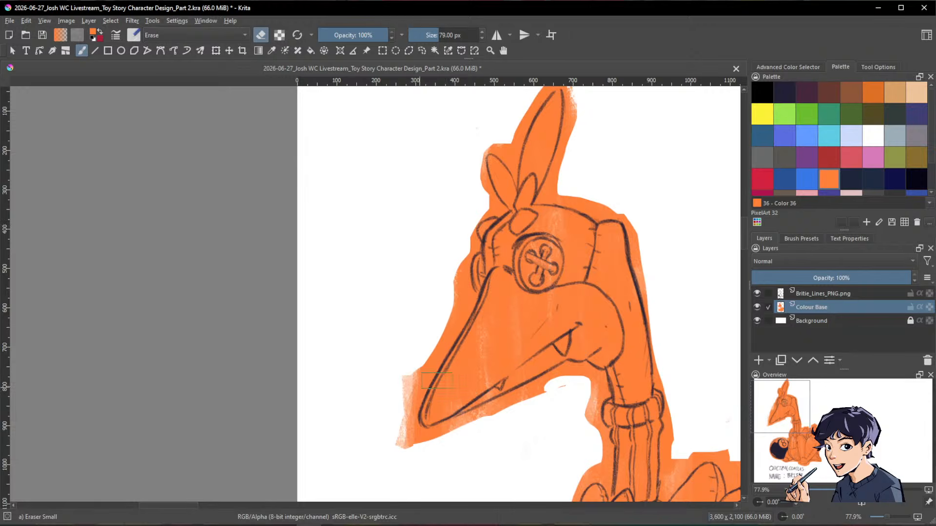
Step: Trim the orange closer around the beak tip and along the underside of the beak
{"action": "scroll", "coordinate": [668, 309], "scroll_direction": "down", "scroll_amount": 6}
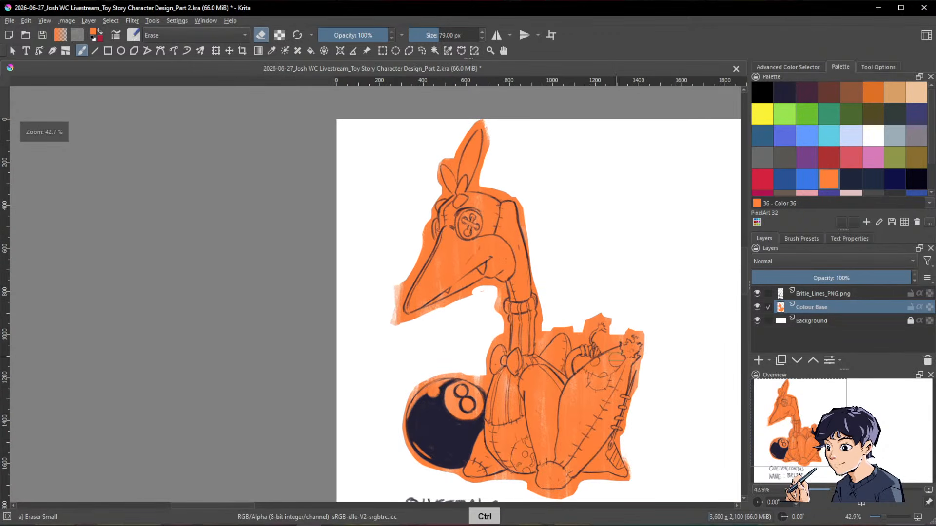
{"action": "key", "text": "space"}
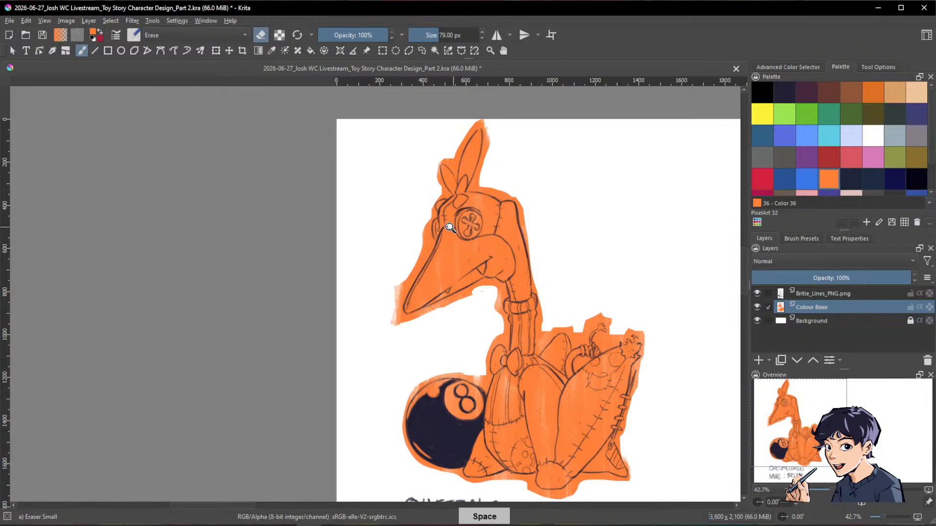
{"action": "left_click_drag", "start_coordinate": [459, 222], "coordinate": [457, 174]}
{"action": "mouse_move", "coordinate": [396, 213]}
{"action": "left_mouse_down"}
{"action": "mouse_move", "coordinate": [380, 282]}
{"action": "mouse_move", "coordinate": [330, 367]}
{"action": "mouse_move", "coordinate": [334, 429]}
{"action": "left_mouse_up"}
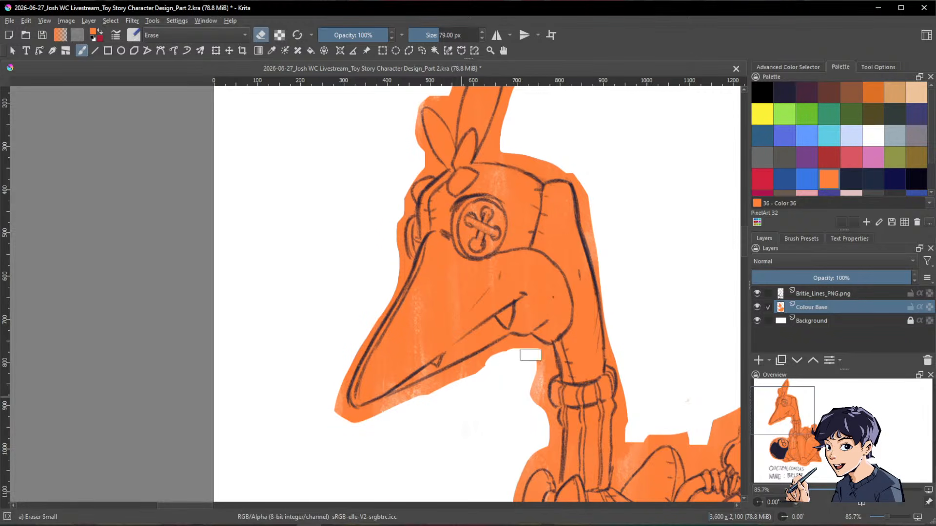
{"action": "left_click_drag", "start_coordinate": [531, 355], "coordinate": [534, 382]}
{"action": "left_click_drag", "start_coordinate": [674, 316], "coordinate": [610, 403]}
Step: Switch to Chalk Grainy in erase mode at 31.27 px and clean the orange up to the line down the back of the neck
{"action": "key", "text": "slash"}
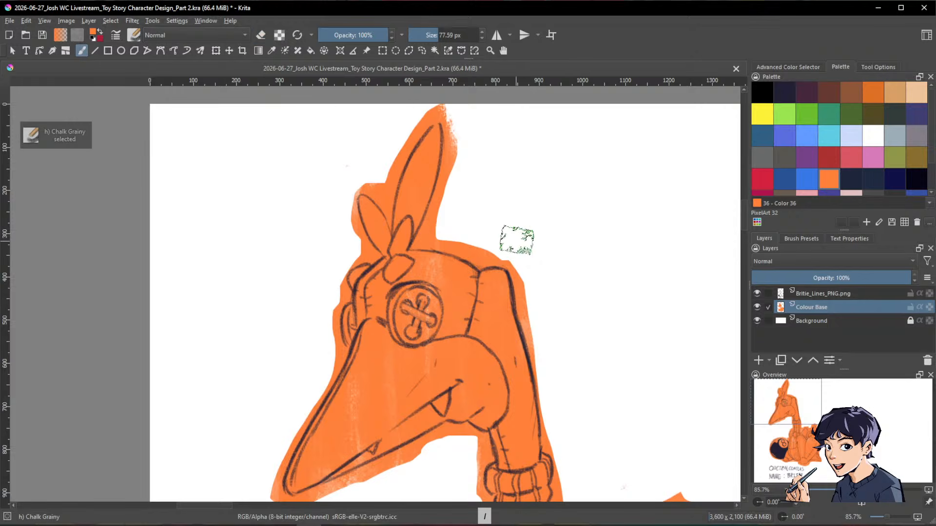
{"action": "left_click_drag", "start_coordinate": [550, 277], "coordinate": [513, 236]}
{"action": "key", "text": "e"}
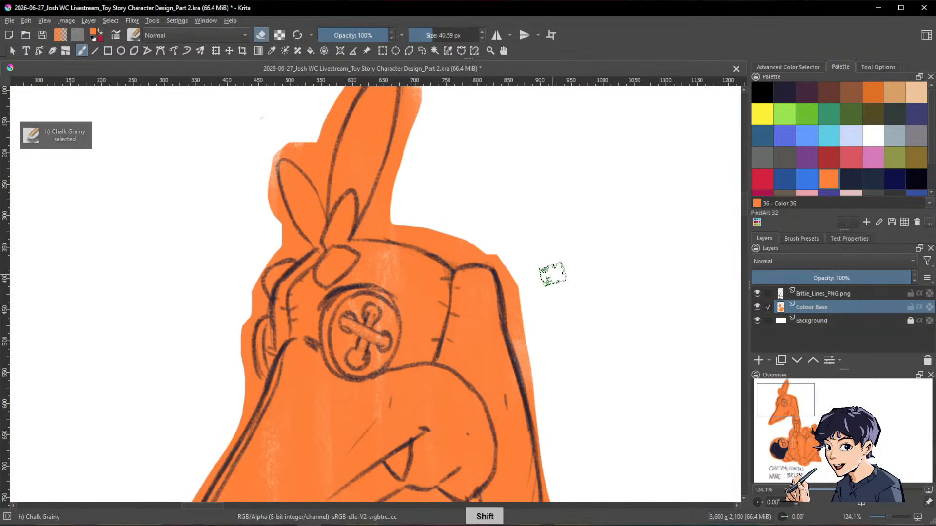
{"action": "left_click_drag", "start_coordinate": [551, 272], "coordinate": [541, 278]}
{"action": "mouse_move", "coordinate": [497, 255]}
{"action": "left_mouse_down"}
{"action": "mouse_move", "coordinate": [512, 299]}
{"action": "mouse_move", "coordinate": [513, 272]}
{"action": "mouse_move", "coordinate": [495, 244]}
{"action": "mouse_move", "coordinate": [536, 382]}
{"action": "left_mouse_up"}
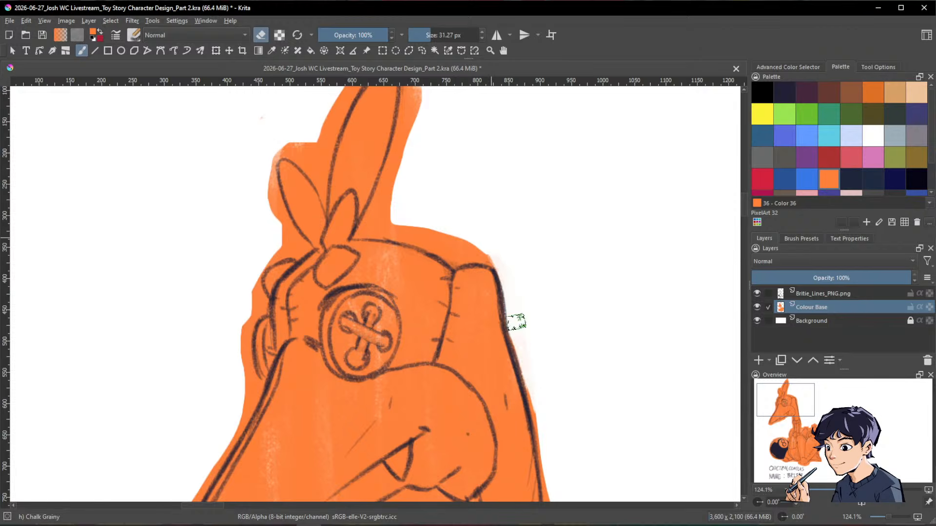
{"action": "left_click_drag", "start_coordinate": [551, 326], "coordinate": [520, 157]}
{"action": "left_click_drag", "start_coordinate": [499, 201], "coordinate": [520, 353]}
{"action": "left_click_drag", "start_coordinate": [514, 286], "coordinate": [489, 167]}
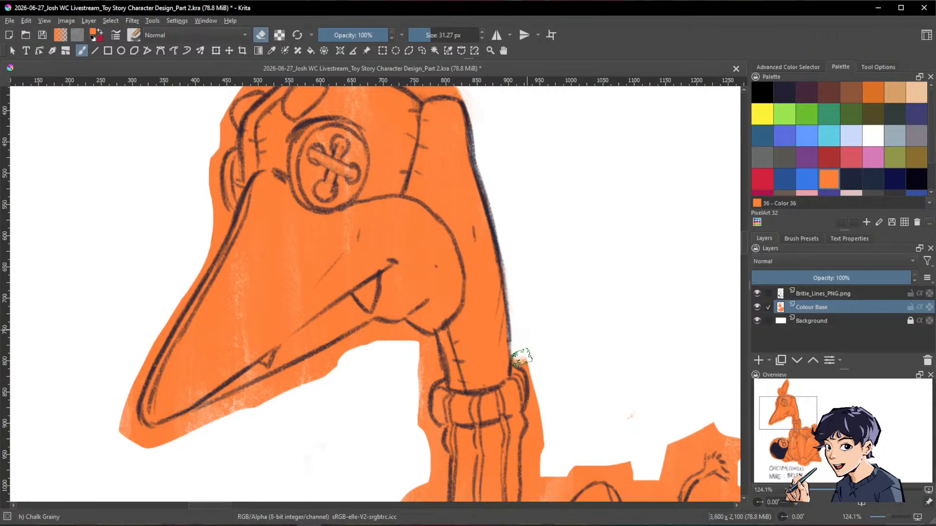
Step: Reduce the chalk eraser to 20.64 px and clean the edges around the neck collar, lower neck and top of the rear wing
{"action": "left_click_drag", "start_coordinate": [537, 379], "coordinate": [542, 439]}
{"action": "left_click_drag", "start_coordinate": [568, 332], "coordinate": [517, 354], "text": "shift"}
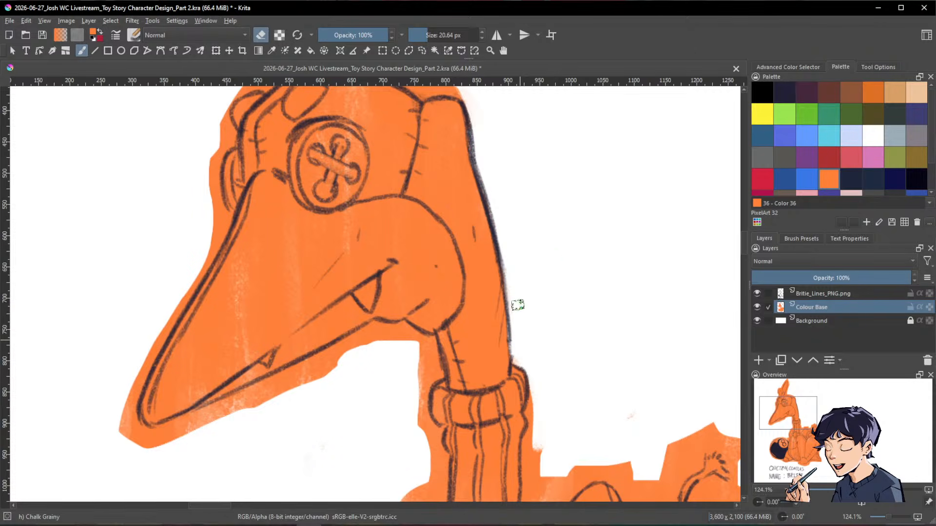
{"action": "left_click_drag", "start_coordinate": [518, 305], "coordinate": [551, 256]}
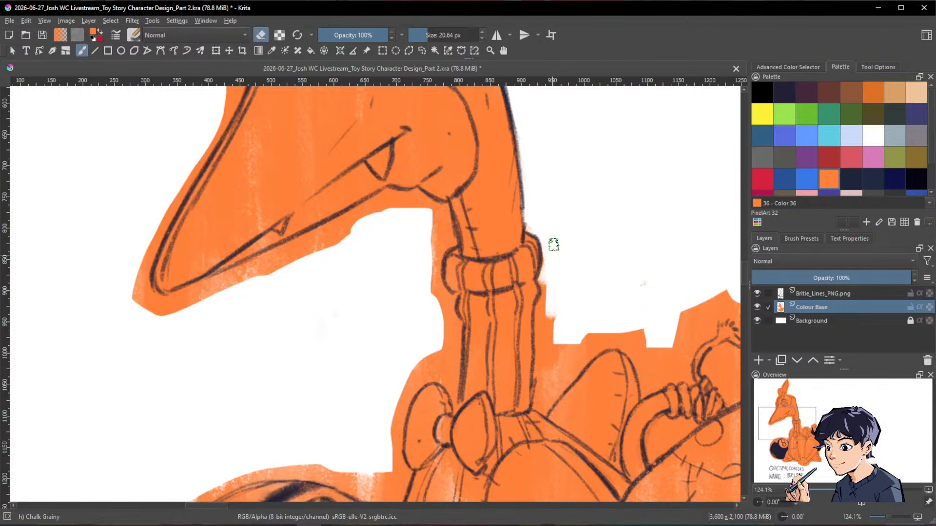
{"action": "left_click_drag", "start_coordinate": [543, 330], "coordinate": [560, 294]}
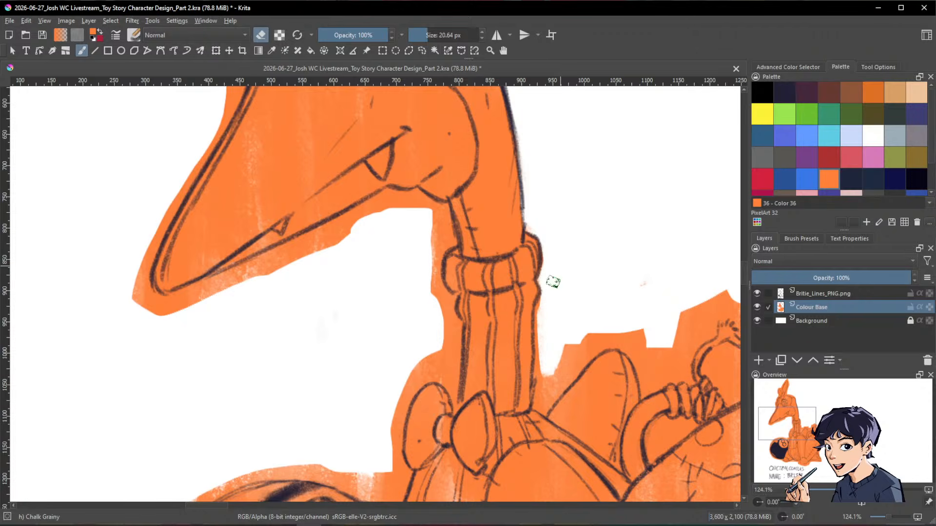
{"action": "left_click_drag", "start_coordinate": [541, 310], "coordinate": [540, 315]}
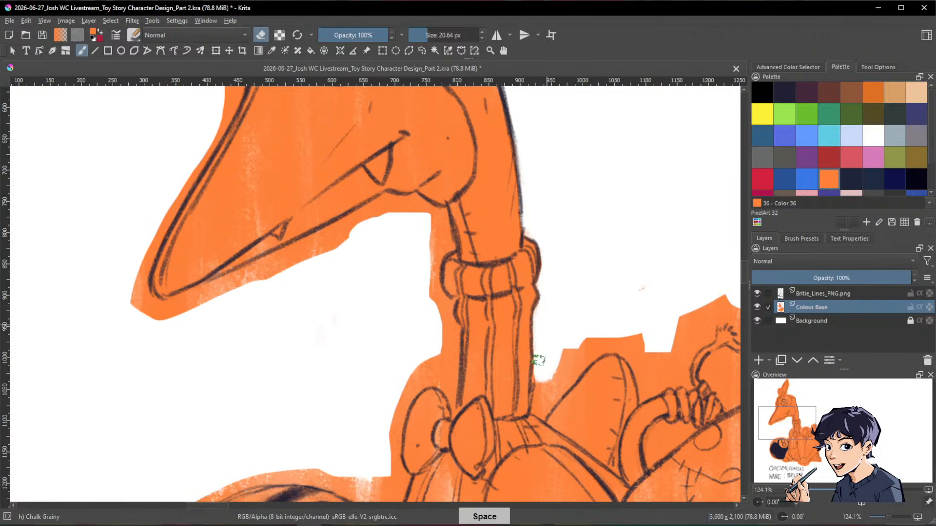
{"action": "mouse_move", "coordinate": [538, 360]}
{"action": "left_mouse_down"}
{"action": "mouse_move", "coordinate": [539, 397]}
{"action": "mouse_move", "coordinate": [560, 371]}
{"action": "mouse_move", "coordinate": [629, 332]}
{"action": "left_mouse_up"}
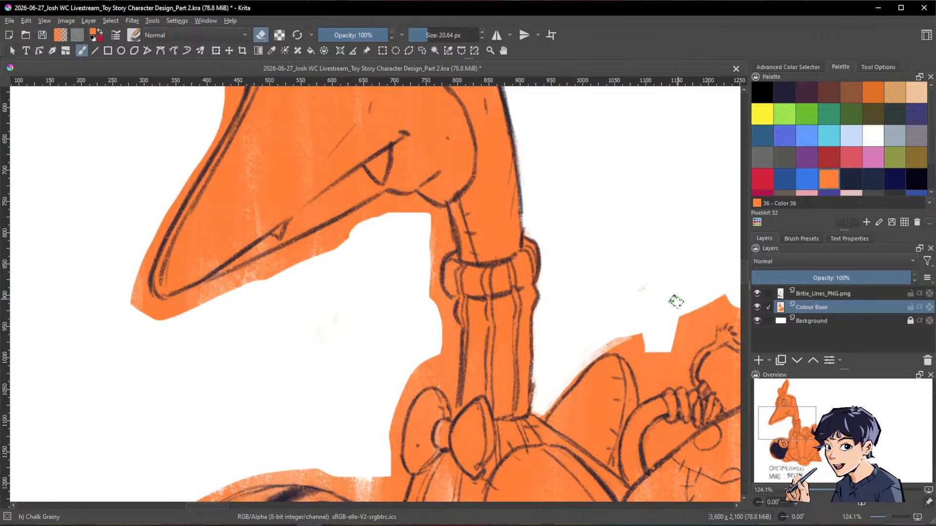
{"action": "left_click_drag", "start_coordinate": [639, 280], "coordinate": [599, 286]}
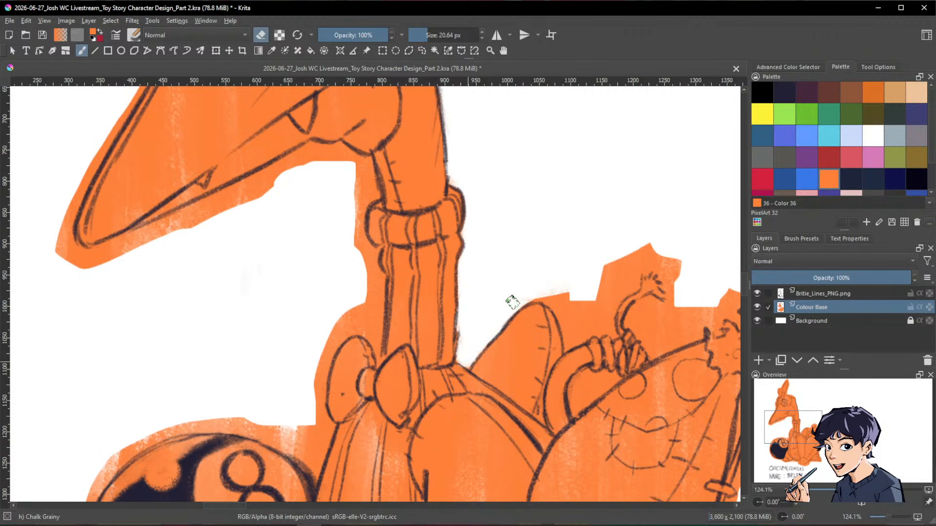
Step: Erase the bulk of the orange above the cord, then reduce the eraser to 14.17 px and clean the rear wing's outer edge
{"action": "left_click_drag", "start_coordinate": [646, 239], "coordinate": [599, 296]}
{"action": "mouse_move", "coordinate": [673, 225]}
{"action": "left_mouse_down"}
{"action": "mouse_move", "coordinate": [666, 312]}
{"action": "mouse_move", "coordinate": [619, 417]}
{"action": "left_mouse_up"}
{"action": "mouse_move", "coordinate": [514, 424]}
{"action": "left_mouse_down"}
{"action": "mouse_move", "coordinate": [516, 266]}
{"action": "mouse_move", "coordinate": [526, 314]}
{"action": "mouse_move", "coordinate": [510, 277]}
{"action": "mouse_move", "coordinate": [504, 305]}
{"action": "mouse_move", "coordinate": [512, 261]}
{"action": "left_mouse_up"}
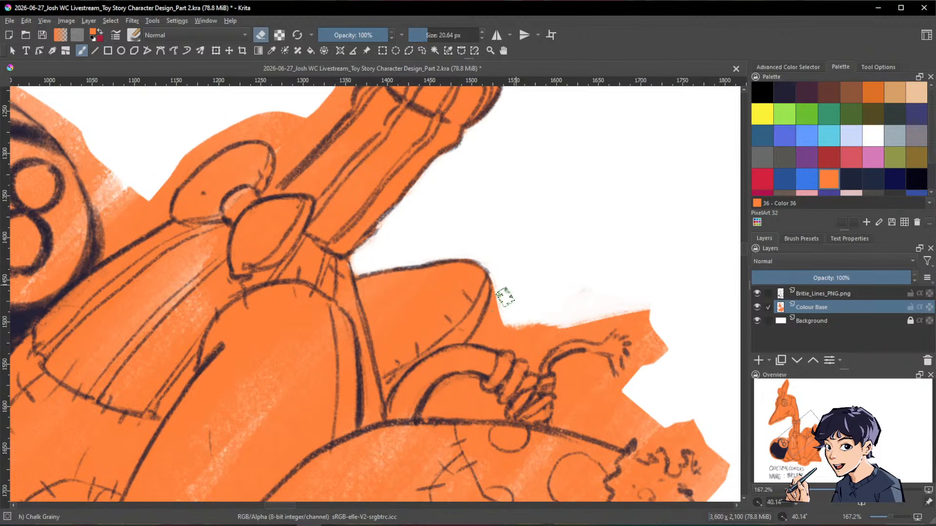
{"action": "left_click_drag", "start_coordinate": [504, 296], "coordinate": [510, 310], "text": "shift"}
{"action": "left_click_drag", "start_coordinate": [476, 339], "coordinate": [479, 335]}
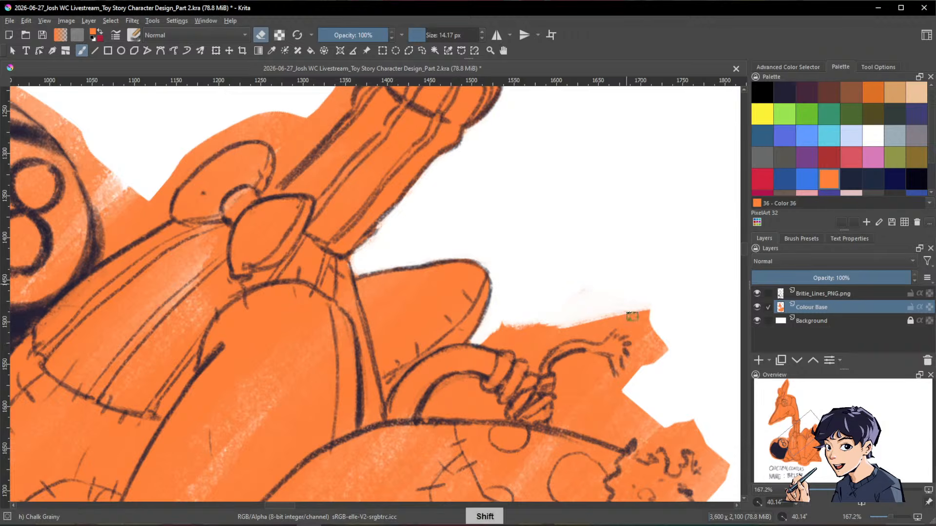
Step: Erase the orange above the knotted cord and around the upper side of its frayed end
{"action": "left_click_drag", "start_coordinate": [633, 317], "coordinate": [635, 282], "text": "shift"}
{"action": "left_click_drag", "start_coordinate": [601, 235], "coordinate": [538, 320]}
{"action": "mouse_move", "coordinate": [584, 283]}
{"action": "left_mouse_down"}
{"action": "mouse_move", "coordinate": [547, 328]}
{"action": "mouse_move", "coordinate": [551, 314]}
{"action": "mouse_move", "coordinate": [519, 340]}
{"action": "left_mouse_up"}
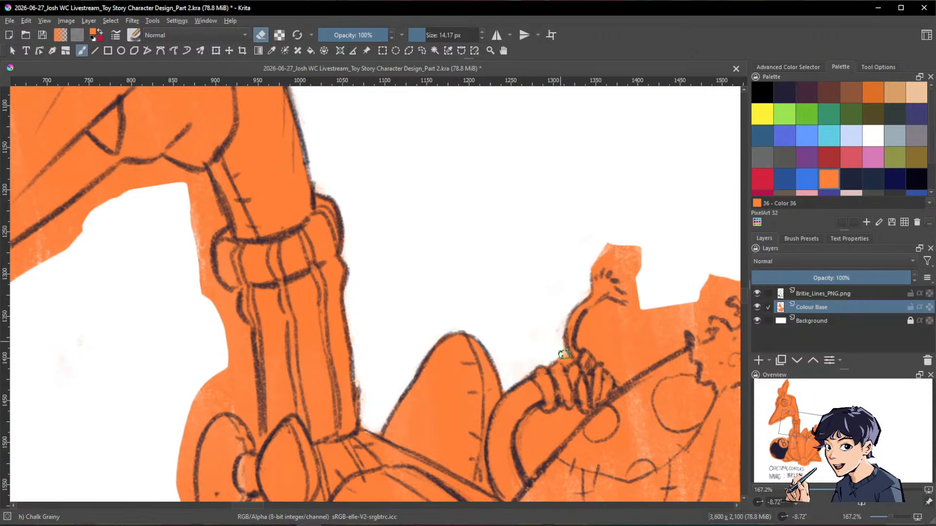
{"action": "left_click_drag", "start_coordinate": [564, 354], "coordinate": [555, 354]}
{"action": "left_click_drag", "start_coordinate": [615, 238], "coordinate": [595, 264]}
{"action": "mouse_move", "coordinate": [665, 250]}
{"action": "left_mouse_down"}
{"action": "mouse_move", "coordinate": [656, 366]}
{"action": "mouse_move", "coordinate": [573, 440]}
{"action": "mouse_move", "coordinate": [518, 423]}
{"action": "mouse_move", "coordinate": [434, 263]}
{"action": "mouse_move", "coordinate": [592, 279]}
{"action": "mouse_move", "coordinate": [480, 286]}
{"action": "mouse_move", "coordinate": [457, 261]}
{"action": "mouse_move", "coordinate": [466, 303]}
{"action": "mouse_move", "coordinate": [463, 261]}
{"action": "mouse_move", "coordinate": [474, 266]}
{"action": "mouse_move", "coordinate": [475, 278]}
{"action": "mouse_move", "coordinate": [462, 281]}
{"action": "mouse_move", "coordinate": [434, 255]}
{"action": "left_mouse_up"}
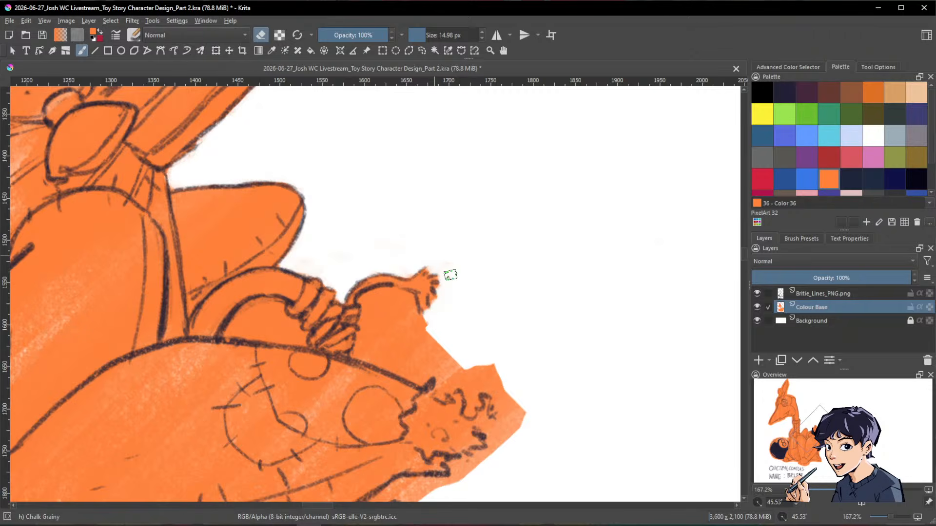
Step: Clear the orange beneath the cord's frayed end and inside the gap of its loop with the 14.98 px eraser
{"action": "mouse_move", "coordinate": [433, 324]}
{"action": "left_mouse_down"}
{"action": "mouse_move", "coordinate": [392, 351]}
{"action": "mouse_move", "coordinate": [373, 305]}
{"action": "mouse_move", "coordinate": [363, 335]}
{"action": "mouse_move", "coordinate": [375, 341]}
{"action": "mouse_move", "coordinate": [409, 322]}
{"action": "left_mouse_up"}
{"action": "key", "text": "space"}
{"action": "left_click_drag", "start_coordinate": [525, 279], "coordinate": [517, 368]}
{"action": "mouse_move", "coordinate": [364, 317]}
{"action": "left_mouse_down"}
{"action": "mouse_move", "coordinate": [403, 377]}
{"action": "mouse_move", "coordinate": [362, 336]}
{"action": "mouse_move", "coordinate": [325, 335]}
{"action": "mouse_move", "coordinate": [366, 387]}
{"action": "mouse_move", "coordinate": [374, 375]}
{"action": "mouse_move", "coordinate": [389, 383]}
{"action": "mouse_move", "coordinate": [362, 371]}
{"action": "mouse_move", "coordinate": [366, 388]}
{"action": "mouse_move", "coordinate": [382, 387]}
{"action": "mouse_move", "coordinate": [373, 365]}
{"action": "left_mouse_up"}
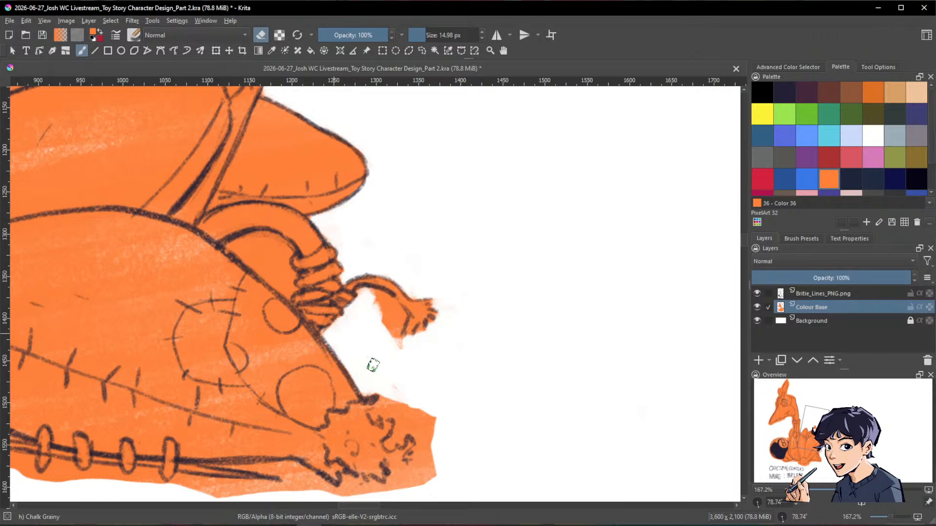
{"action": "mouse_move", "coordinate": [393, 306]}
{"action": "left_mouse_down"}
{"action": "mouse_move", "coordinate": [380, 316]}
{"action": "mouse_move", "coordinate": [401, 314]}
{"action": "mouse_move", "coordinate": [392, 324]}
{"action": "left_mouse_up"}
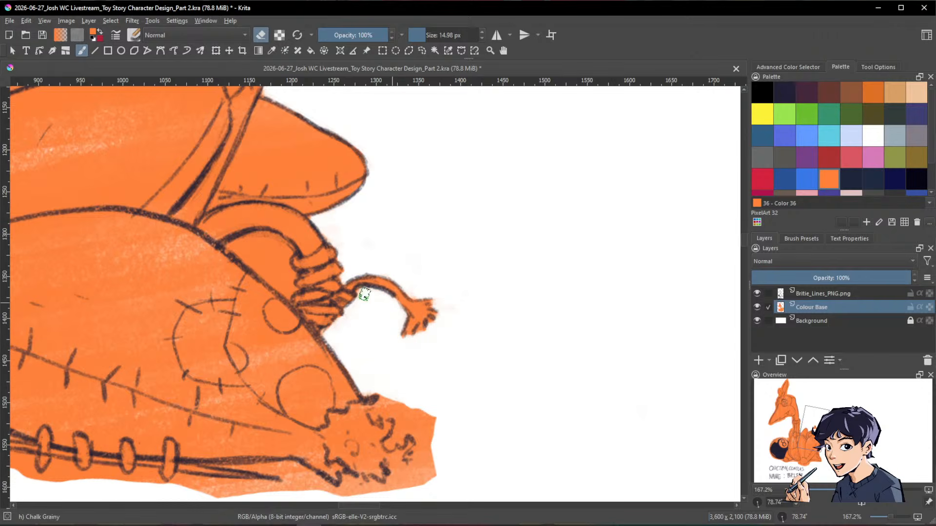
{"action": "mouse_move", "coordinate": [532, 385]}
{"action": "left_mouse_down"}
{"action": "mouse_move", "coordinate": [582, 400]}
{"action": "mouse_move", "coordinate": [428, 175]}
{"action": "mouse_move", "coordinate": [363, 363]}
{"action": "mouse_move", "coordinate": [359, 336]}
{"action": "mouse_move", "coordinate": [362, 373]}
{"action": "mouse_move", "coordinate": [361, 341]}
{"action": "mouse_move", "coordinate": [381, 353]}
{"action": "mouse_move", "coordinate": [399, 327]}
{"action": "mouse_move", "coordinate": [374, 369]}
{"action": "left_mouse_up"}
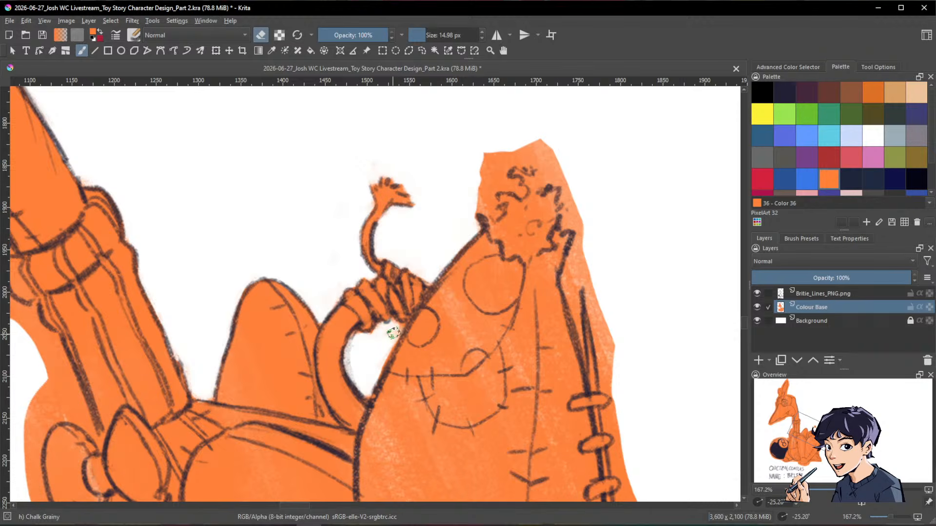
{"action": "left_click_drag", "start_coordinate": [397, 329], "coordinate": [393, 336]}
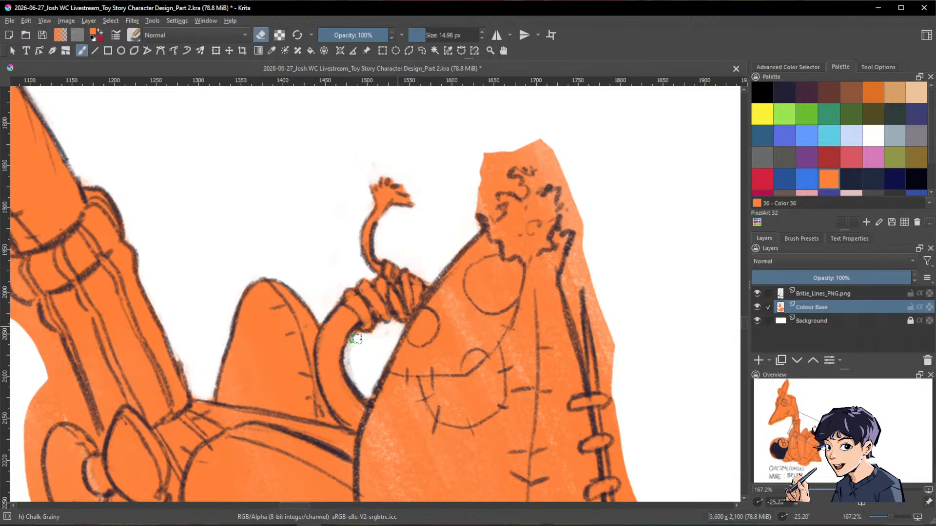
Step: Erase the orange around the ragged tip of the front wing, reducing the eraser to 11.05 px for the tight curls
{"action": "mouse_move", "coordinate": [499, 128]}
{"action": "left_mouse_down"}
{"action": "mouse_move", "coordinate": [512, 129]}
{"action": "mouse_move", "coordinate": [495, 142]}
{"action": "mouse_move", "coordinate": [485, 189]}
{"action": "left_mouse_up"}
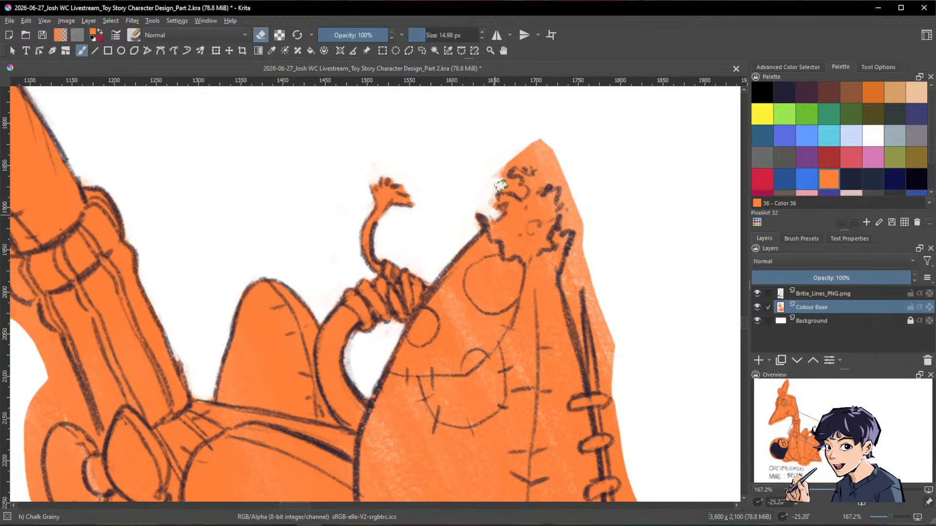
{"action": "mouse_move", "coordinate": [501, 185]}
{"action": "left_mouse_down"}
{"action": "mouse_move", "coordinate": [491, 188]}
{"action": "mouse_move", "coordinate": [577, 395]}
{"action": "mouse_move", "coordinate": [553, 236]}
{"action": "left_mouse_up"}
{"action": "mouse_move", "coordinate": [570, 285]}
{"action": "left_mouse_down"}
{"action": "mouse_move", "coordinate": [539, 235]}
{"action": "mouse_move", "coordinate": [554, 257]}
{"action": "left_mouse_up"}
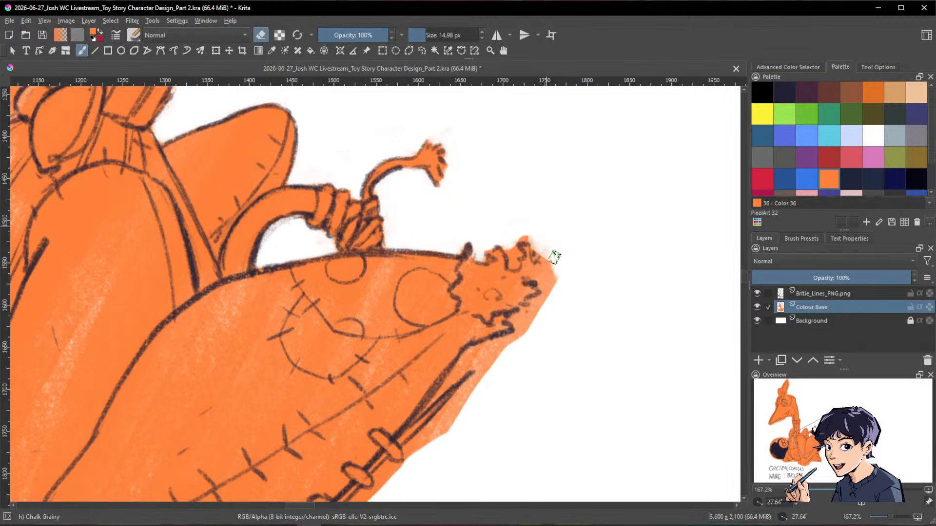
{"action": "mouse_move", "coordinate": [514, 234]}
{"action": "left_mouse_down"}
{"action": "mouse_move", "coordinate": [513, 262]}
{"action": "mouse_move", "coordinate": [506, 248]}
{"action": "mouse_move", "coordinate": [514, 264]}
{"action": "mouse_move", "coordinate": [513, 239]}
{"action": "mouse_move", "coordinate": [529, 239]}
{"action": "mouse_move", "coordinate": [555, 261]}
{"action": "mouse_move", "coordinate": [543, 271]}
{"action": "mouse_move", "coordinate": [550, 250]}
{"action": "left_mouse_up"}
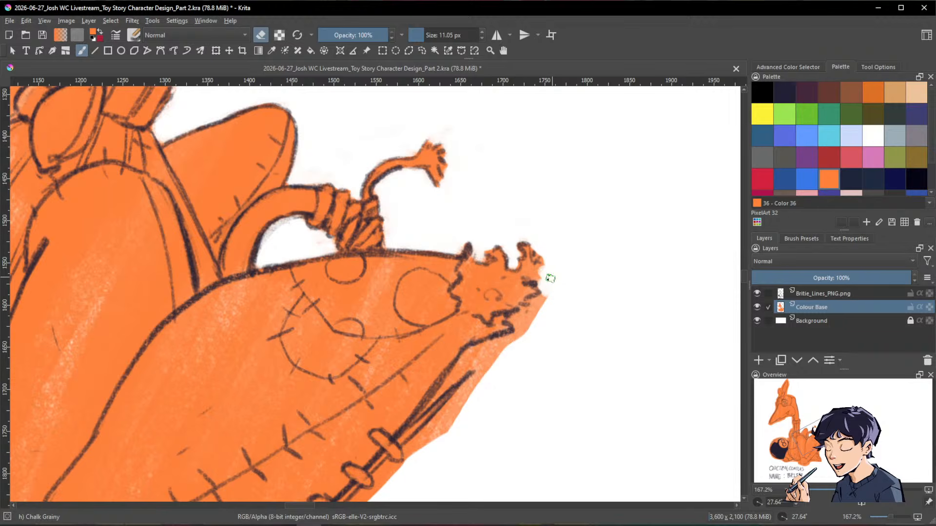
{"action": "mouse_move", "coordinate": [533, 300]}
{"action": "left_mouse_down"}
{"action": "mouse_move", "coordinate": [546, 305]}
{"action": "mouse_move", "coordinate": [563, 258]}
{"action": "left_mouse_up"}
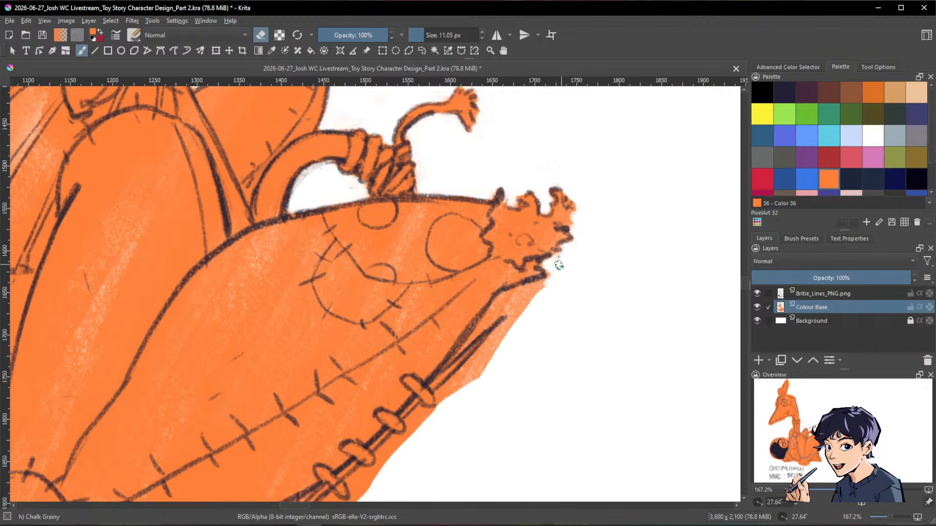
Step: Clean below the ragged tip and around the thin spike with a finer eraser, clearing the narrow gap beside it at 7.66 px
{"action": "mouse_move", "coordinate": [529, 287]}
{"action": "left_mouse_down"}
{"action": "mouse_move", "coordinate": [510, 291]}
{"action": "mouse_move", "coordinate": [522, 299]}
{"action": "mouse_move", "coordinate": [495, 316]}
{"action": "mouse_move", "coordinate": [501, 306]}
{"action": "left_mouse_up"}
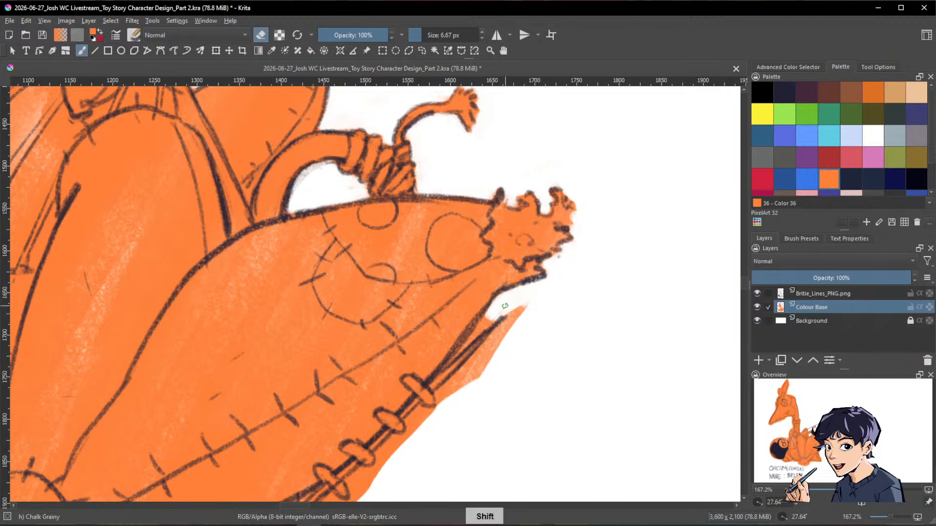
{"action": "left_click_drag", "start_coordinate": [466, 345], "coordinate": [519, 289]}
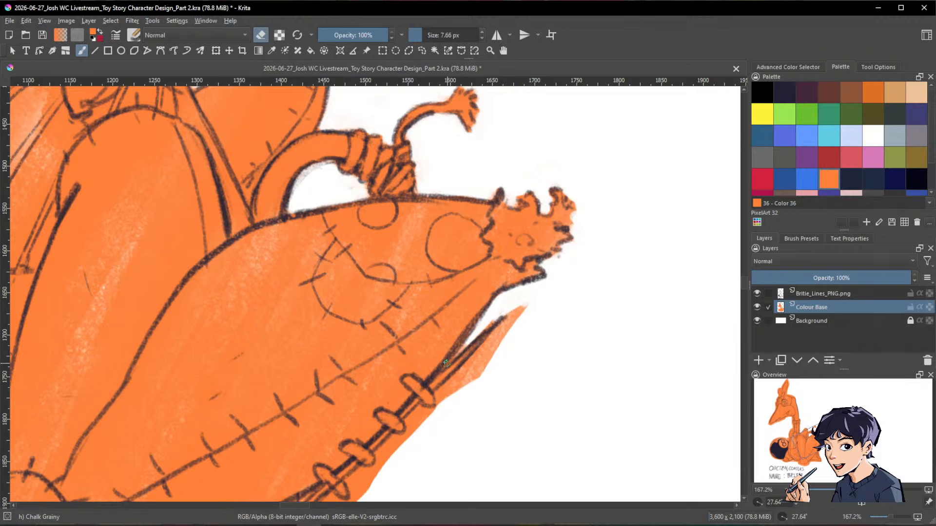
{"action": "mouse_move", "coordinate": [455, 356]}
{"action": "left_mouse_down"}
{"action": "mouse_move", "coordinate": [527, 295]}
{"action": "mouse_move", "coordinate": [474, 377]}
{"action": "mouse_move", "coordinate": [513, 317]}
{"action": "left_mouse_up"}
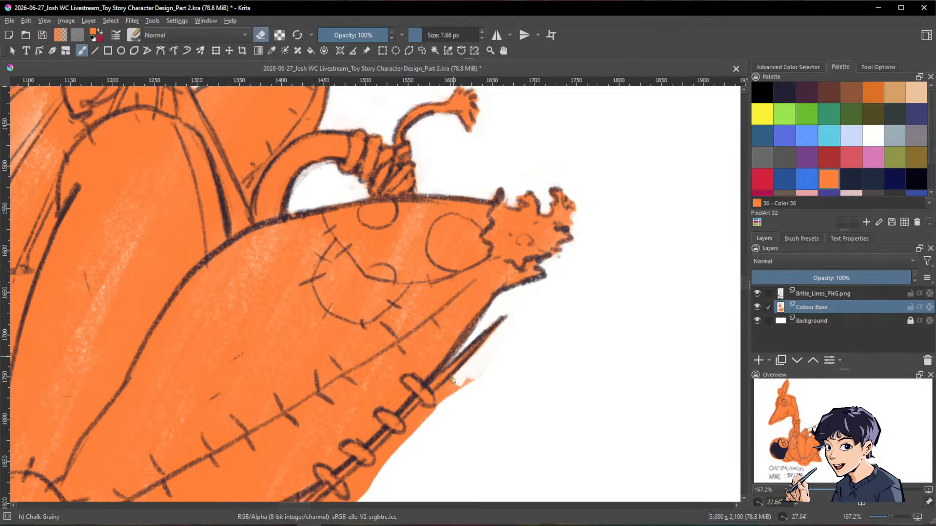
{"action": "left_click_drag", "start_coordinate": [453, 380], "coordinate": [448, 386]}
Step: Set the eraser to 10.91 px and trim the orange along the ringed wing edge and the outer side of the striped flap
{"action": "key", "text": "space"}
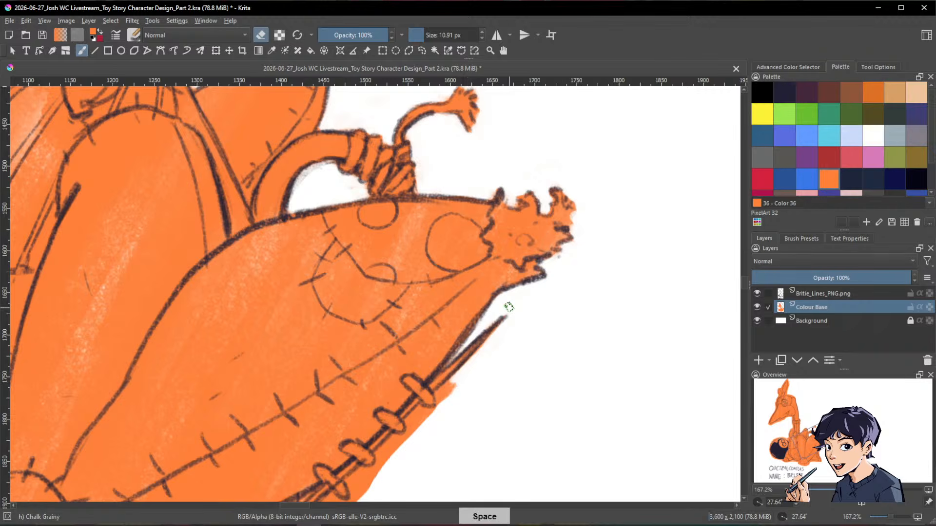
{"action": "left_click_drag", "start_coordinate": [586, 337], "coordinate": [642, 247]}
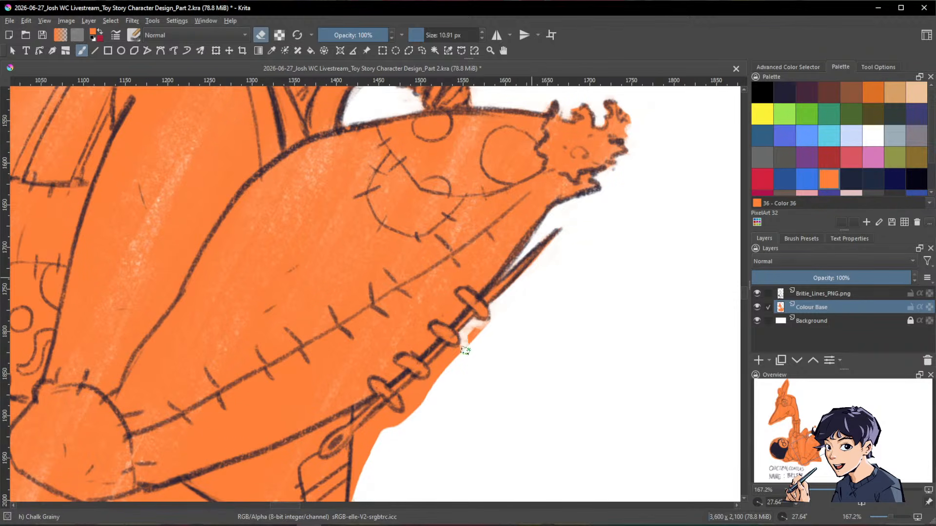
{"action": "key", "text": "space"}
{"action": "mouse_move", "coordinate": [545, 295]}
{"action": "left_mouse_down"}
{"action": "mouse_move", "coordinate": [690, 263]}
{"action": "mouse_move", "coordinate": [554, 288]}
{"action": "left_mouse_up"}
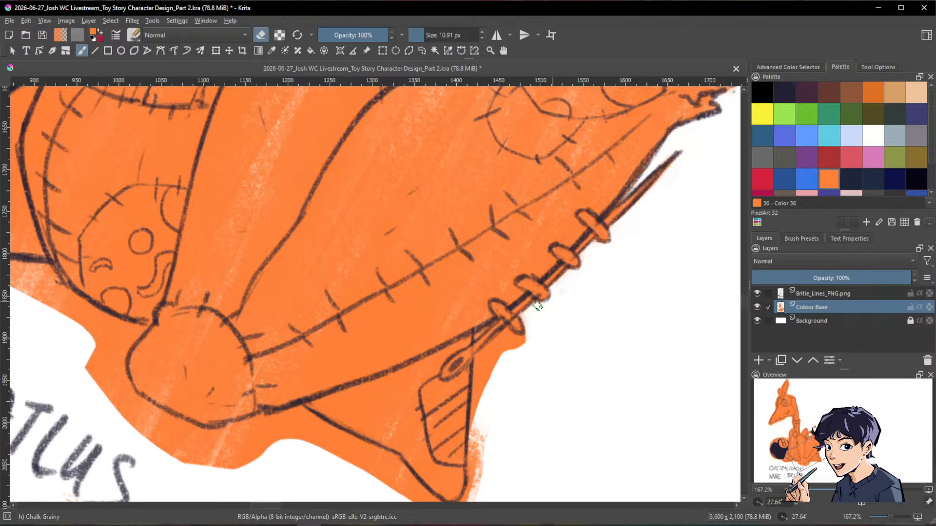
{"action": "mouse_move", "coordinate": [535, 316]}
{"action": "left_mouse_down"}
{"action": "mouse_move", "coordinate": [508, 354]}
{"action": "mouse_move", "coordinate": [500, 356]}
{"action": "mouse_move", "coordinate": [522, 339]}
{"action": "mouse_move", "coordinate": [509, 335]}
{"action": "mouse_move", "coordinate": [479, 358]}
{"action": "mouse_move", "coordinate": [479, 404]}
{"action": "mouse_move", "coordinate": [508, 339]}
{"action": "mouse_move", "coordinate": [518, 343]}
{"action": "mouse_move", "coordinate": [505, 335]}
{"action": "mouse_move", "coordinate": [488, 367]}
{"action": "mouse_move", "coordinate": [511, 340]}
{"action": "mouse_move", "coordinate": [479, 355]}
{"action": "mouse_move", "coordinate": [477, 480]}
{"action": "left_mouse_up"}
{"action": "left_click_drag", "start_coordinate": [511, 387], "coordinate": [537, 307]}
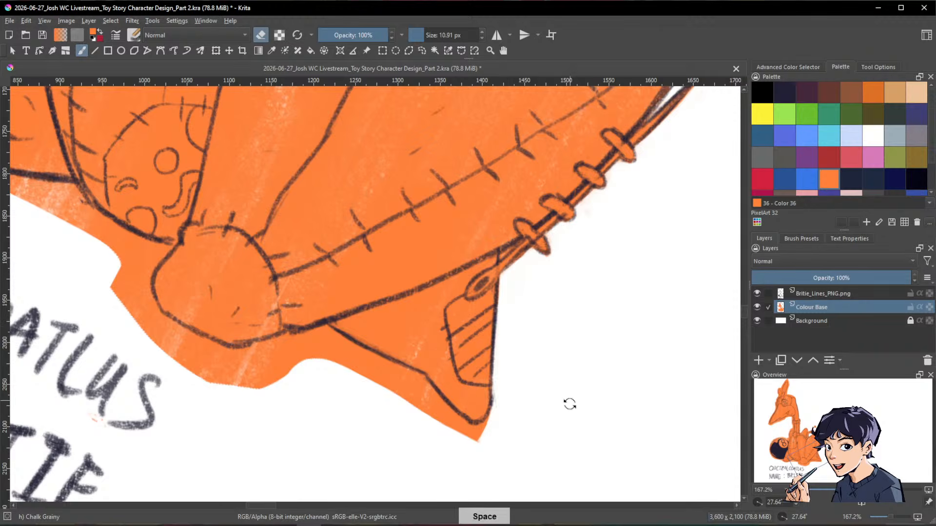
Step: Enlarge the eraser to 17.74 px and remove the orange along the inner edge and tip of the striped flap
{"action": "mouse_move", "coordinate": [568, 403]}
{"action": "left_mouse_down"}
{"action": "mouse_move", "coordinate": [538, 432]}
{"action": "mouse_move", "coordinate": [309, 330]}
{"action": "mouse_move", "coordinate": [325, 357]}
{"action": "mouse_move", "coordinate": [305, 290]}
{"action": "mouse_move", "coordinate": [331, 354]}
{"action": "mouse_move", "coordinate": [313, 326]}
{"action": "left_mouse_up"}
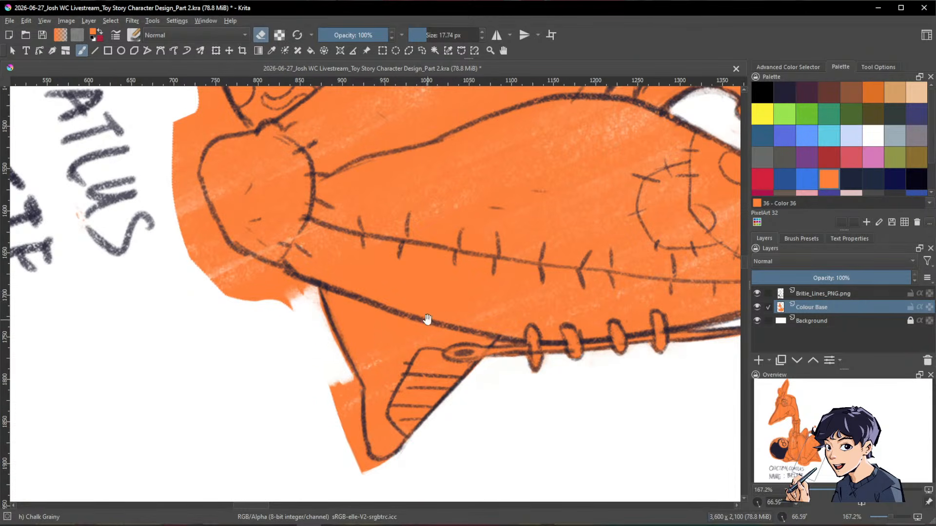
{"action": "left_click_drag", "start_coordinate": [427, 319], "coordinate": [430, 282]}
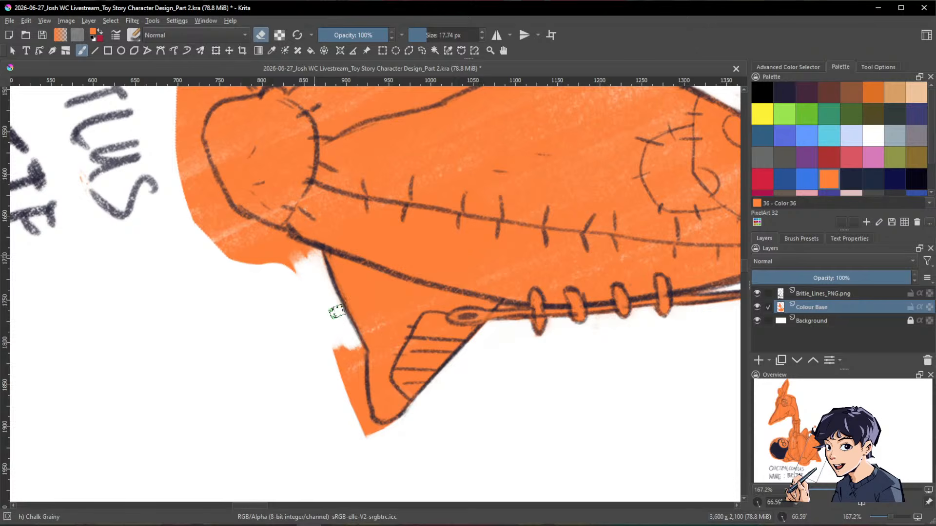
{"action": "mouse_move", "coordinate": [355, 345]}
{"action": "left_mouse_down"}
{"action": "mouse_move", "coordinate": [330, 319]}
{"action": "mouse_move", "coordinate": [353, 354]}
{"action": "mouse_move", "coordinate": [366, 422]}
{"action": "left_mouse_up"}
Step: Erase the excess around the rounded joint, then switch to painting and refill the orange along its lower edge
{"action": "left_click_drag", "start_coordinate": [552, 361], "coordinate": [644, 448]}
{"action": "mouse_move", "coordinate": [287, 156]}
{"action": "left_mouse_down"}
{"action": "mouse_move", "coordinate": [276, 275]}
{"action": "mouse_move", "coordinate": [283, 302]}
{"action": "mouse_move", "coordinate": [288, 164]}
{"action": "mouse_move", "coordinate": [282, 218]}
{"action": "mouse_move", "coordinate": [300, 273]}
{"action": "mouse_move", "coordinate": [280, 201]}
{"action": "mouse_move", "coordinate": [290, 257]}
{"action": "mouse_move", "coordinate": [271, 265]}
{"action": "mouse_move", "coordinate": [308, 348]}
{"action": "left_mouse_up"}
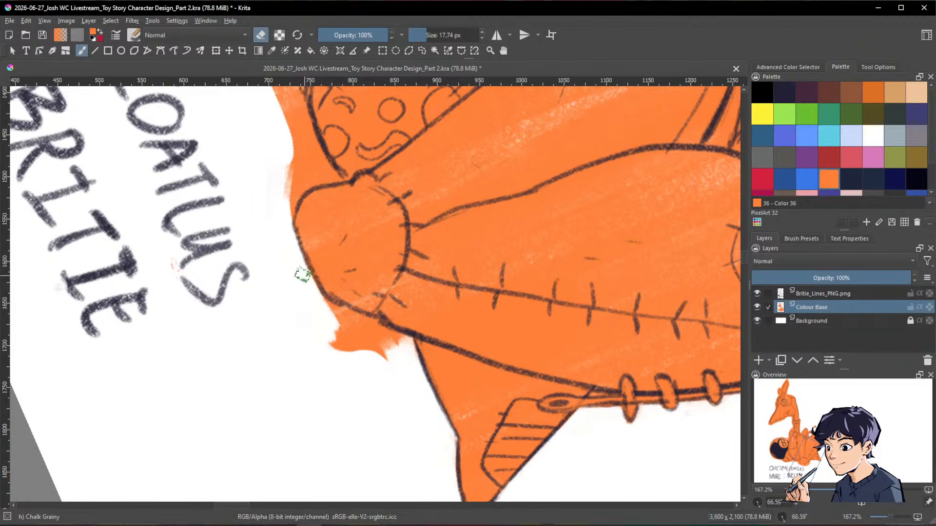
{"action": "mouse_move", "coordinate": [317, 297]}
{"action": "left_mouse_down"}
{"action": "mouse_move", "coordinate": [396, 338]}
{"action": "mouse_move", "coordinate": [382, 351]}
{"action": "mouse_move", "coordinate": [316, 308]}
{"action": "mouse_move", "coordinate": [383, 347]}
{"action": "left_mouse_up"}
{"action": "key", "text": "e"}
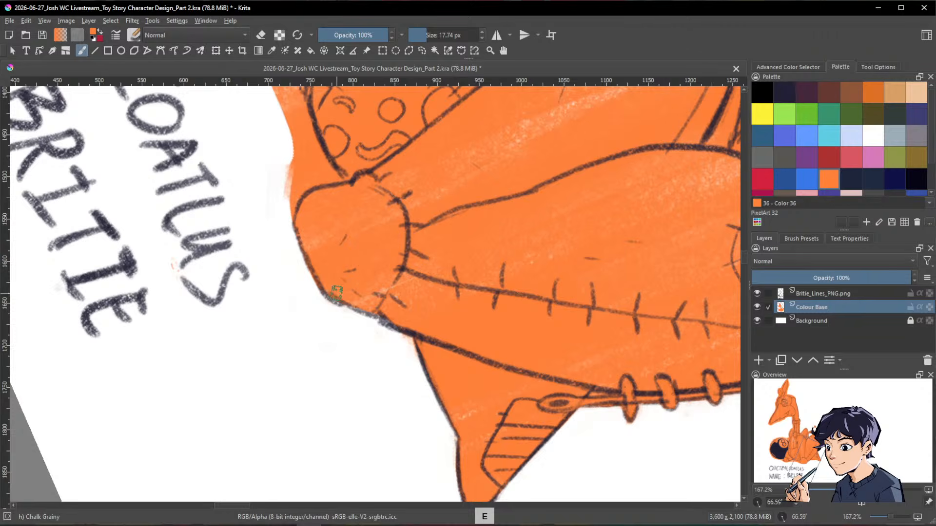
{"action": "left_click_drag", "start_coordinate": [337, 298], "coordinate": [387, 316]}
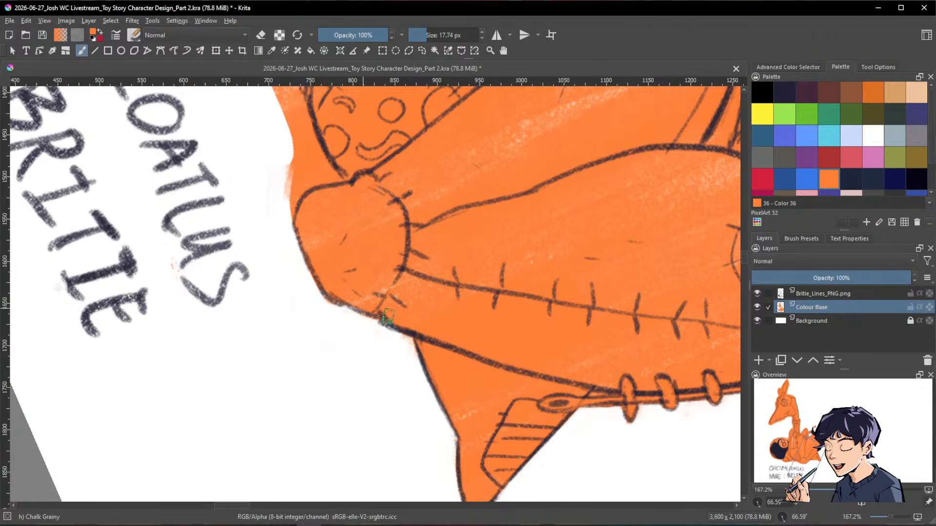
Step: Return to erase mode and clean the orange between the spotted patch and the rounded joint, using a 10.07 px tip
{"action": "left_click_drag", "start_coordinate": [356, 240], "coordinate": [579, 385]}
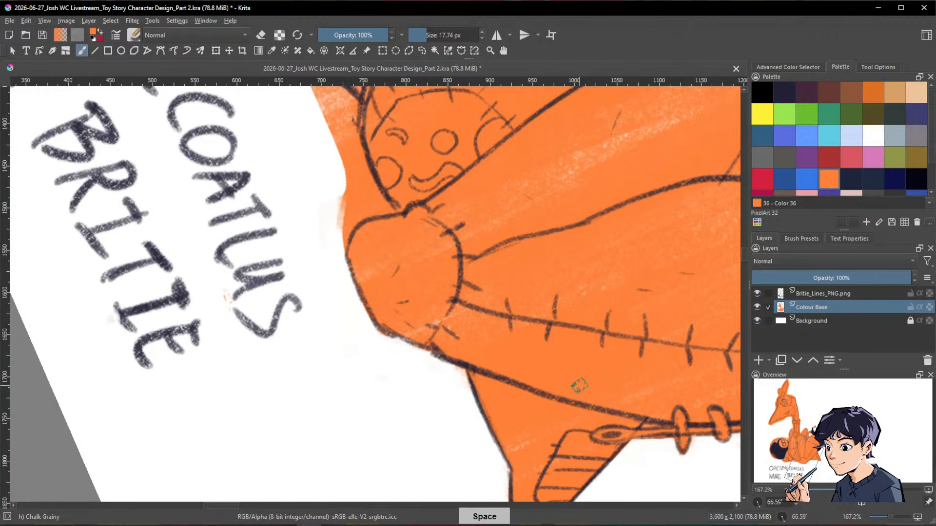
{"action": "mouse_move", "coordinate": [569, 349]}
{"action": "left_mouse_down"}
{"action": "mouse_move", "coordinate": [560, 309]}
{"action": "mouse_move", "coordinate": [601, 401]}
{"action": "left_mouse_up"}
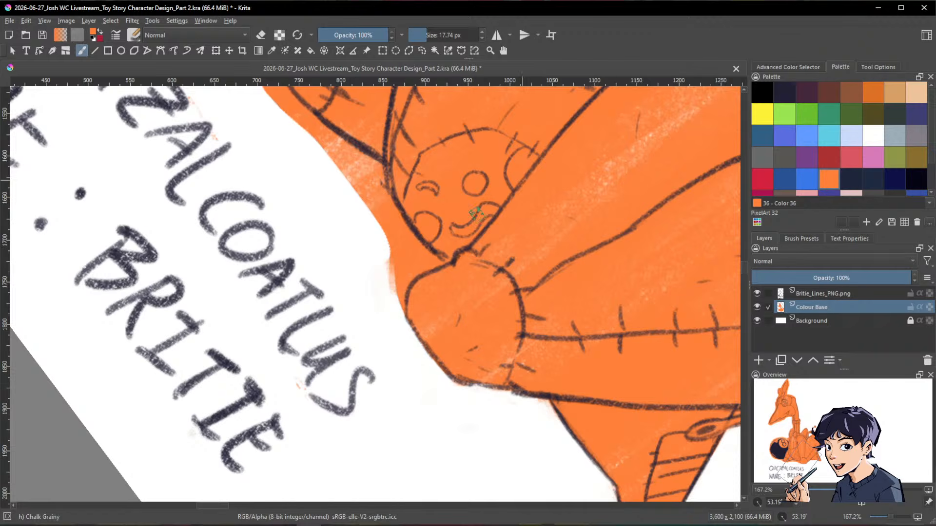
{"action": "key", "text": "e"}
{"action": "mouse_move", "coordinate": [369, 171]}
{"action": "left_mouse_down"}
{"action": "mouse_move", "coordinate": [389, 213]}
{"action": "mouse_move", "coordinate": [342, 163]}
{"action": "mouse_move", "coordinate": [385, 196]}
{"action": "mouse_move", "coordinate": [403, 236]}
{"action": "mouse_move", "coordinate": [375, 178]}
{"action": "mouse_move", "coordinate": [422, 252]}
{"action": "mouse_move", "coordinate": [403, 245]}
{"action": "mouse_move", "coordinate": [425, 226]}
{"action": "left_mouse_up"}
{"action": "mouse_move", "coordinate": [432, 259]}
{"action": "left_mouse_down"}
{"action": "mouse_move", "coordinate": [408, 268]}
{"action": "mouse_move", "coordinate": [398, 254]}
{"action": "mouse_move", "coordinate": [391, 263]}
{"action": "mouse_move", "coordinate": [410, 255]}
{"action": "mouse_move", "coordinate": [396, 312]}
{"action": "mouse_move", "coordinate": [403, 277]}
{"action": "mouse_move", "coordinate": [443, 251]}
{"action": "mouse_move", "coordinate": [424, 262]}
{"action": "left_mouse_up"}
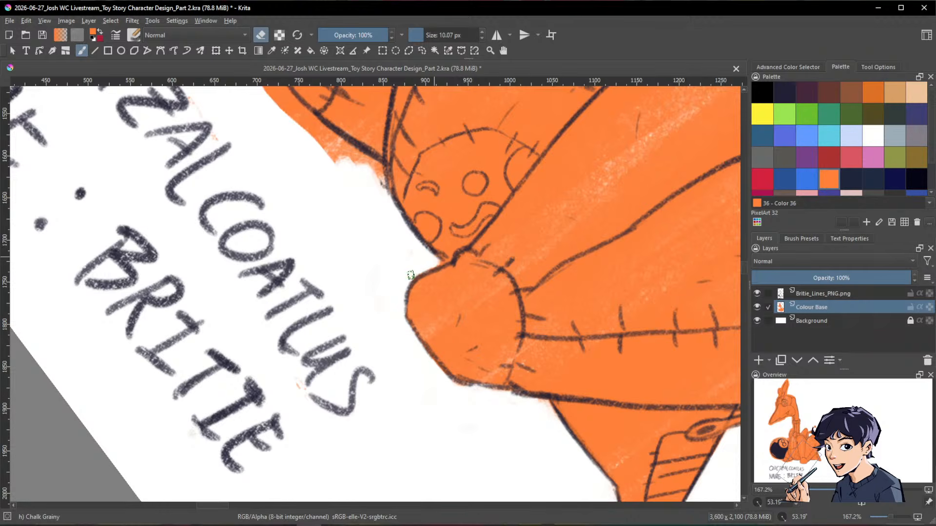
Step: Set the eraser to 15.33 px and trim the orange along the outer edge of the stitched foot beside the lettering
{"action": "key", "text": "space"}
{"action": "left_click_drag", "start_coordinate": [371, 165], "coordinate": [443, 265]}
{"action": "left_click_drag", "start_coordinate": [361, 210], "coordinate": [364, 210]}
{"action": "left_click_drag", "start_coordinate": [321, 162], "coordinate": [397, 255]}
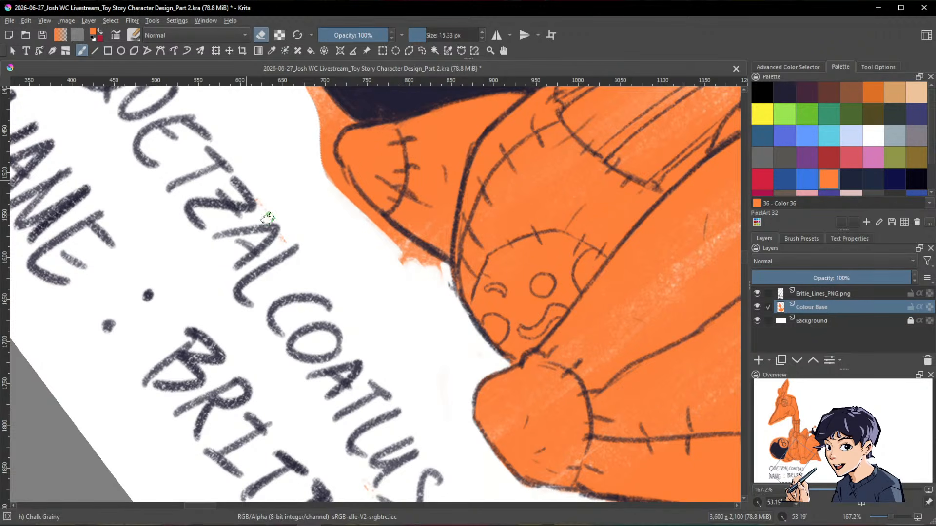
{"action": "mouse_move", "coordinate": [313, 128]}
{"action": "left_mouse_down"}
{"action": "mouse_move", "coordinate": [318, 155]}
{"action": "mouse_move", "coordinate": [353, 205]}
{"action": "left_mouse_up"}
{"action": "left_click_drag", "start_coordinate": [336, 166], "coordinate": [368, 216]}
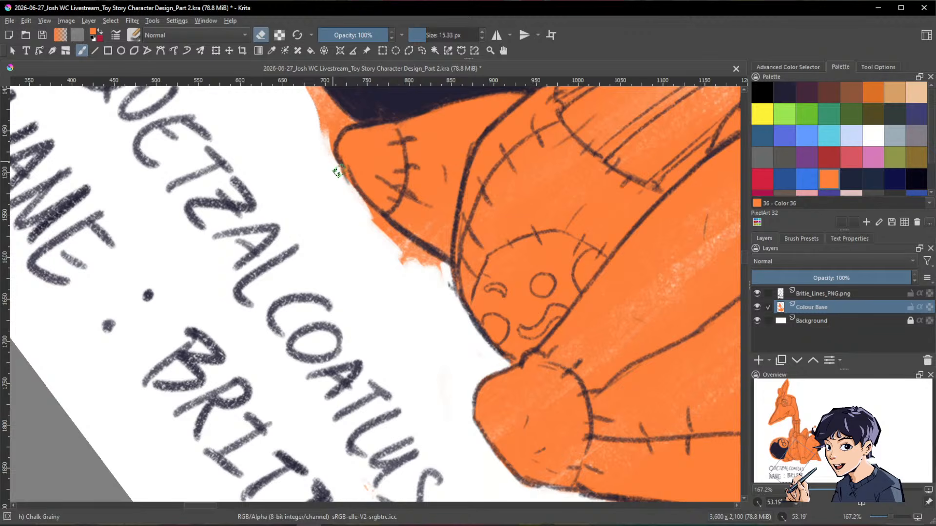
{"action": "mouse_move", "coordinate": [339, 171]}
{"action": "left_mouse_down"}
{"action": "mouse_move", "coordinate": [395, 253]}
{"action": "mouse_move", "coordinate": [407, 245]}
{"action": "mouse_move", "coordinate": [397, 264]}
{"action": "left_mouse_up"}
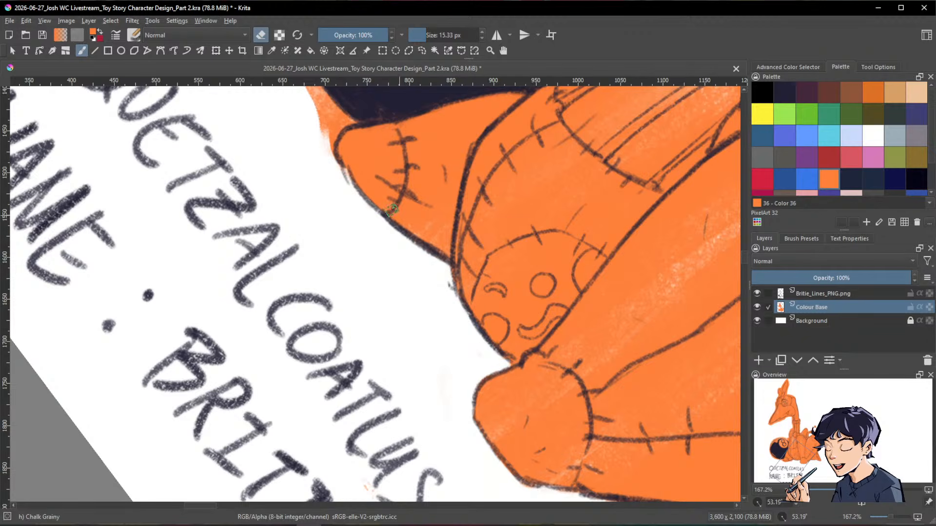
{"action": "key", "text": "e"}
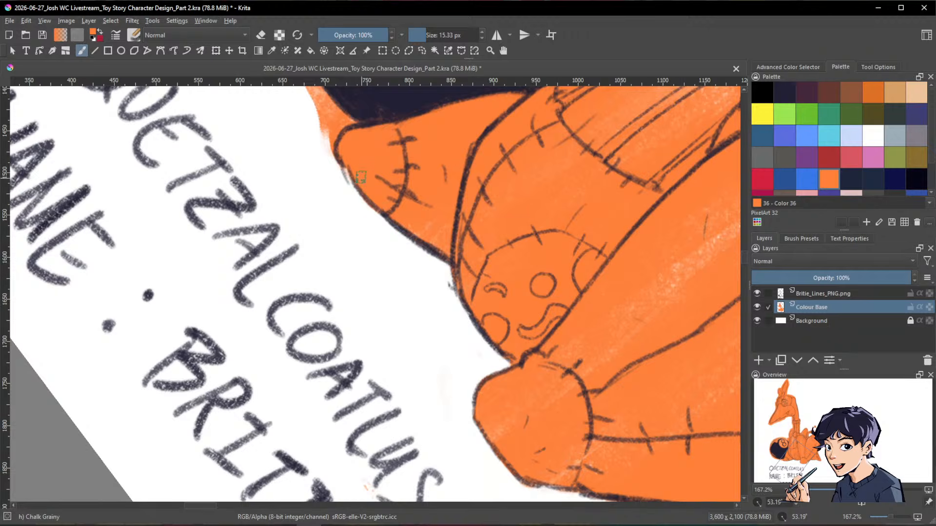
{"action": "key", "text": "e"}
Step: Erase the excess orange around the outer side of the eight ball, from the stitched foot up towards the ball's top
{"action": "left_click_drag", "start_coordinate": [393, 237], "coordinate": [430, 370]}
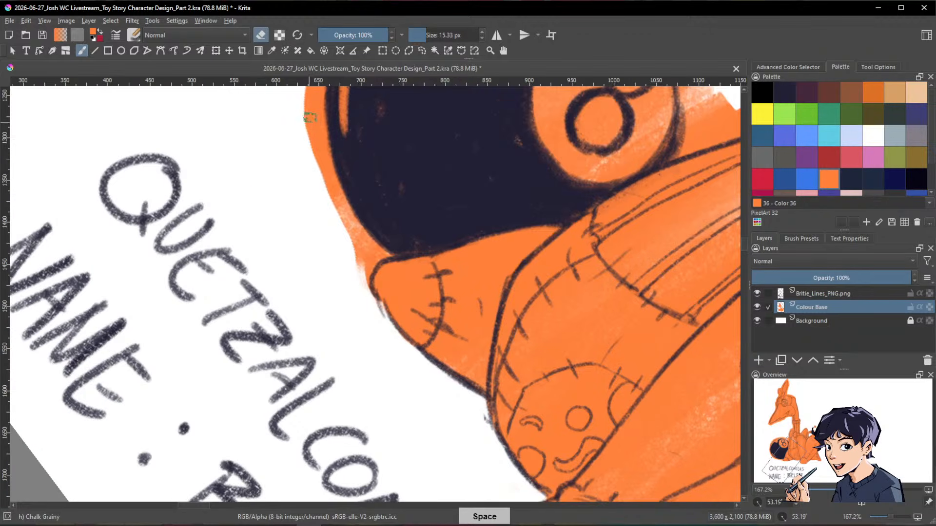
{"action": "mouse_move", "coordinate": [341, 215]}
{"action": "left_mouse_down"}
{"action": "mouse_move", "coordinate": [306, 107]}
{"action": "mouse_move", "coordinate": [352, 236]}
{"action": "mouse_move", "coordinate": [366, 254]}
{"action": "mouse_move", "coordinate": [386, 252]}
{"action": "mouse_move", "coordinate": [356, 284]}
{"action": "left_mouse_up"}
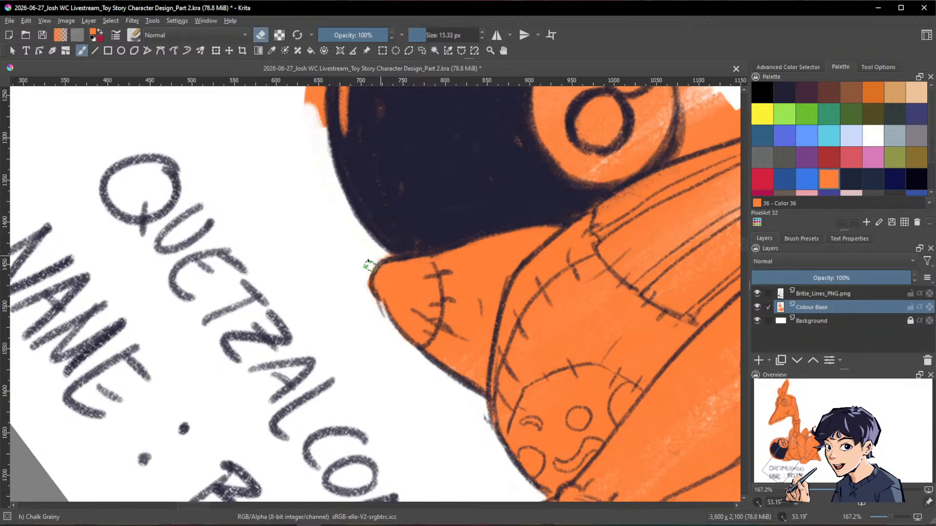
{"action": "mouse_move", "coordinate": [556, 201]}
{"action": "left_mouse_down"}
{"action": "mouse_move", "coordinate": [689, 392]}
{"action": "mouse_move", "coordinate": [660, 344]}
{"action": "mouse_move", "coordinate": [507, 193]}
{"action": "mouse_move", "coordinate": [531, 201]}
{"action": "mouse_move", "coordinate": [508, 224]}
{"action": "mouse_move", "coordinate": [484, 292]}
{"action": "left_mouse_up"}
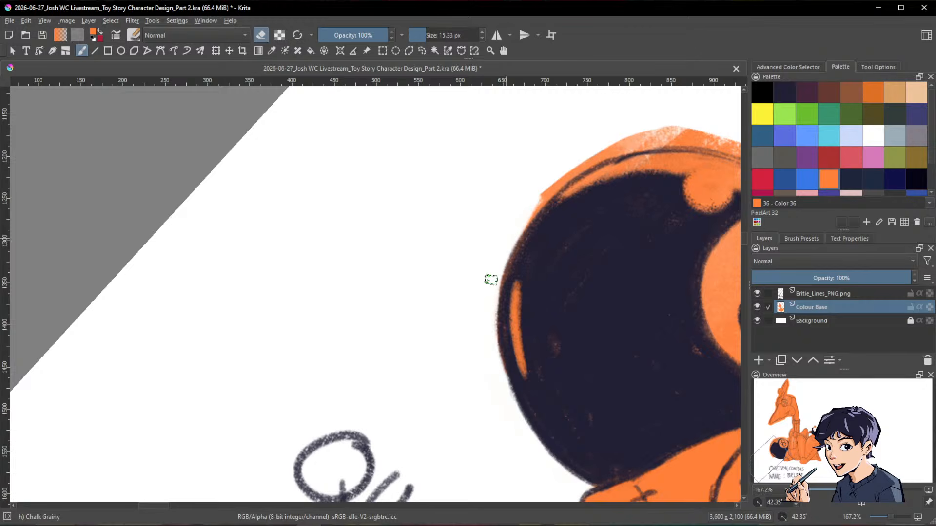
{"action": "mouse_move", "coordinate": [635, 236]}
{"action": "left_mouse_down"}
{"action": "mouse_move", "coordinate": [672, 248]}
{"action": "mouse_move", "coordinate": [613, 118]}
{"action": "left_mouse_up"}
{"action": "left_click_drag", "start_coordinate": [594, 230], "coordinate": [636, 451]}
{"action": "mouse_move", "coordinate": [545, 171]}
{"action": "left_mouse_down"}
{"action": "mouse_move", "coordinate": [482, 277]}
{"action": "mouse_move", "coordinate": [484, 259]}
{"action": "mouse_move", "coordinate": [510, 223]}
{"action": "mouse_move", "coordinate": [476, 315]}
{"action": "mouse_move", "coordinate": [480, 341]}
{"action": "left_mouse_up"}
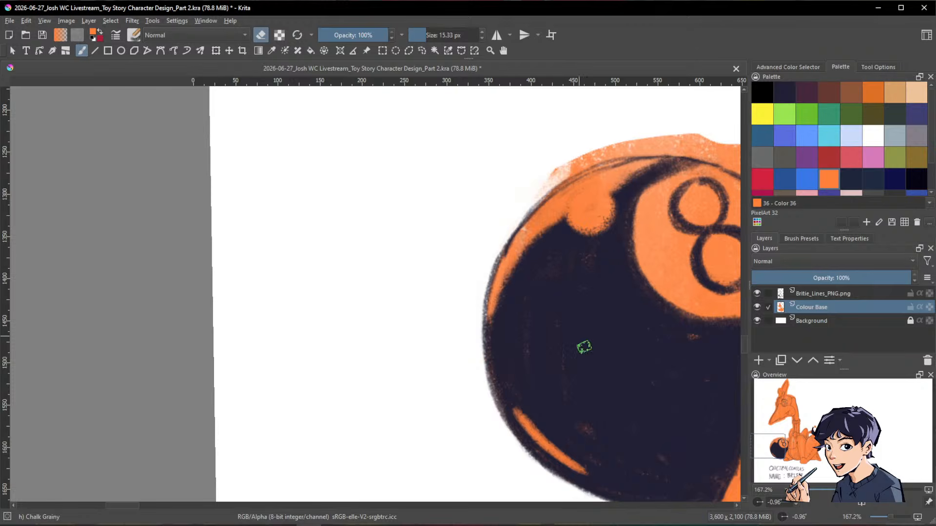
Step: Erase the orange overhang along the upper outer edge of the eight ball, up to its outline
{"action": "key", "text": "space"}
{"action": "mouse_move", "coordinate": [643, 271]}
{"action": "left_mouse_down"}
{"action": "mouse_move", "coordinate": [673, 317]}
{"action": "mouse_move", "coordinate": [552, 295]}
{"action": "mouse_move", "coordinate": [594, 451]}
{"action": "left_mouse_up"}
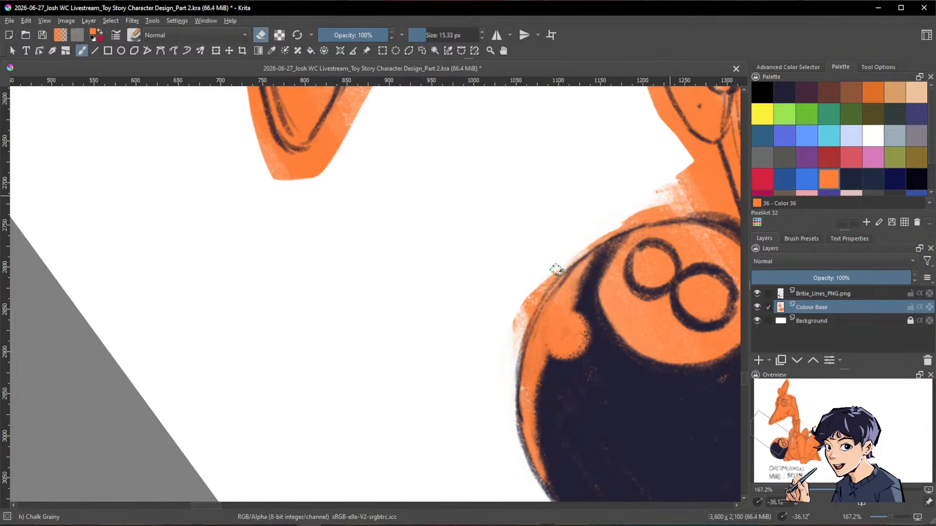
{"action": "mouse_move", "coordinate": [556, 269]}
{"action": "left_mouse_down"}
{"action": "mouse_move", "coordinate": [505, 370]}
{"action": "mouse_move", "coordinate": [512, 315]}
{"action": "mouse_move", "coordinate": [521, 382]}
{"action": "left_mouse_up"}
{"action": "key", "text": "e"}
{"action": "key", "text": "e"}
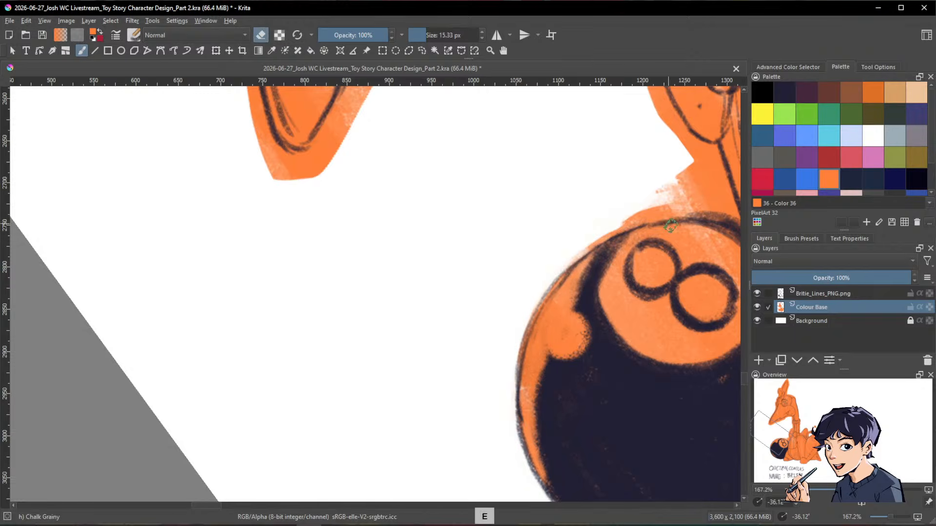
Step: Erase the excess orange in the gap between the top of the eight ball and the striped body panel
{"action": "mouse_move", "coordinate": [629, 369]}
{"action": "left_mouse_down"}
{"action": "mouse_move", "coordinate": [601, 399]}
{"action": "mouse_move", "coordinate": [704, 359]}
{"action": "mouse_move", "coordinate": [592, 182]}
{"action": "left_mouse_up"}
{"action": "left_click_drag", "start_coordinate": [592, 181], "coordinate": [637, 472]}
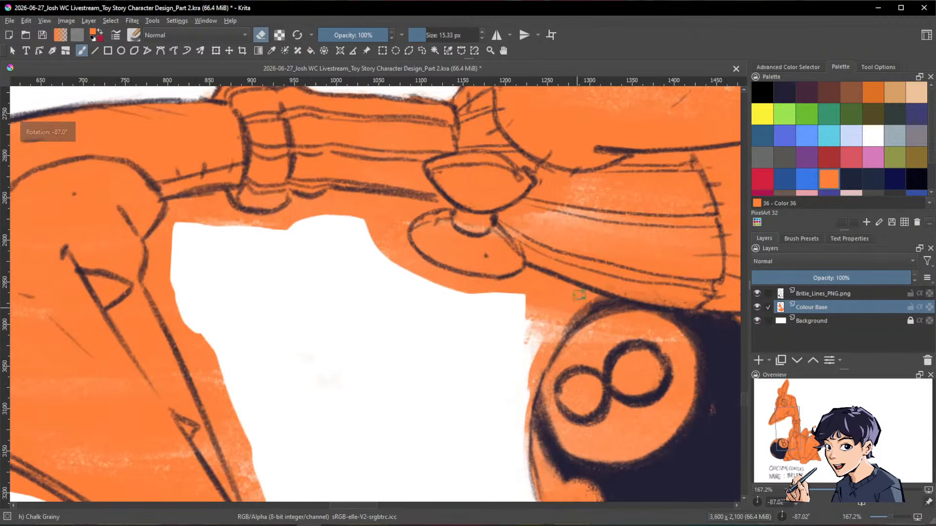
{"action": "left_click_drag", "start_coordinate": [586, 294], "coordinate": [527, 393]}
{"action": "mouse_move", "coordinate": [577, 303]}
{"action": "left_mouse_down"}
{"action": "mouse_move", "coordinate": [599, 302]}
{"action": "mouse_move", "coordinate": [531, 381]}
{"action": "mouse_move", "coordinate": [516, 463]}
{"action": "mouse_move", "coordinate": [549, 304]}
{"action": "left_mouse_up"}
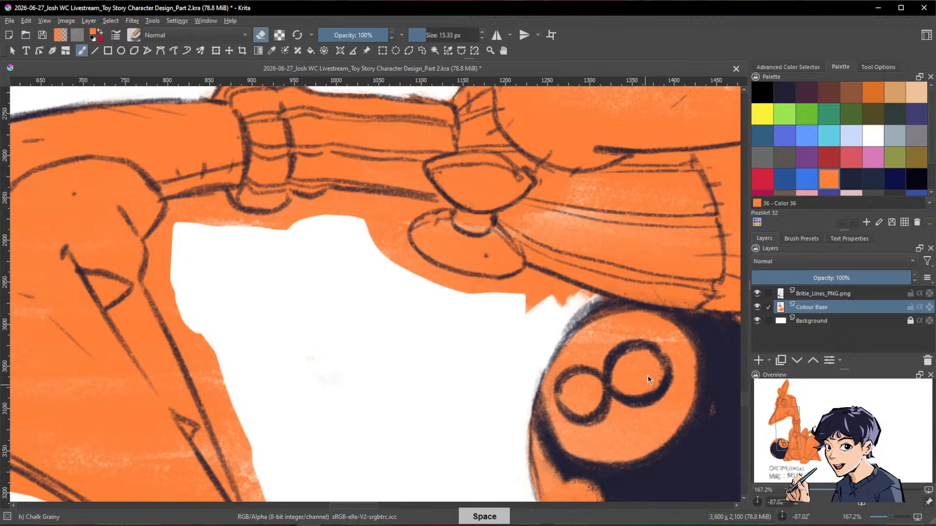
{"action": "mouse_move", "coordinate": [609, 415]}
{"action": "left_mouse_down"}
{"action": "mouse_move", "coordinate": [642, 387]}
{"action": "mouse_move", "coordinate": [516, 284]}
{"action": "left_mouse_up"}
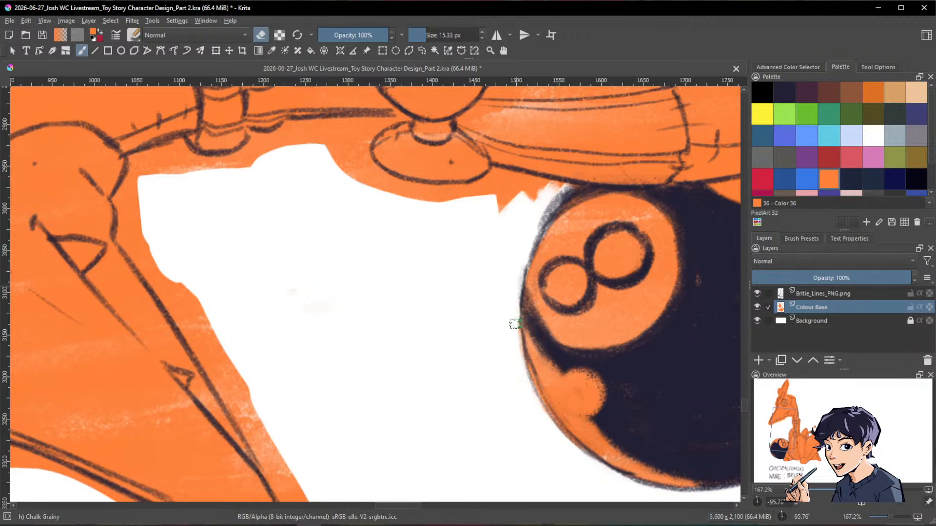
Step: Set the eraser to 9.86 px and trim the orange around the bow-shaped piece at the base of the neck
{"action": "left_click_drag", "start_coordinate": [579, 397], "coordinate": [600, 349]}
{"action": "mouse_move", "coordinate": [509, 240]}
{"action": "left_mouse_down", "text": "shift"}
{"action": "mouse_move", "coordinate": [509, 266]}
{"action": "mouse_move", "coordinate": [470, 292]}
{"action": "mouse_move", "coordinate": [476, 341]}
{"action": "mouse_move", "coordinate": [466, 300]}
{"action": "mouse_move", "coordinate": [477, 339]}
{"action": "mouse_move", "coordinate": [486, 335]}
{"action": "mouse_move", "coordinate": [433, 412]}
{"action": "left_mouse_up", "text": "shift"}
{"action": "left_click_drag", "start_coordinate": [480, 306], "coordinate": [470, 331]}
{"action": "mouse_move", "coordinate": [537, 354]}
{"action": "left_mouse_down"}
{"action": "mouse_move", "coordinate": [619, 346]}
{"action": "mouse_move", "coordinate": [532, 246]}
{"action": "mouse_move", "coordinate": [485, 343]}
{"action": "left_mouse_up"}
{"action": "left_click_drag", "start_coordinate": [527, 290], "coordinate": [461, 365]}
{"action": "left_click_drag", "start_coordinate": [512, 332], "coordinate": [476, 363]}
{"action": "mouse_move", "coordinate": [451, 321]}
{"action": "left_mouse_down"}
{"action": "mouse_move", "coordinate": [441, 322]}
{"action": "mouse_move", "coordinate": [432, 413]}
{"action": "left_mouse_up"}
{"action": "left_click_drag", "start_coordinate": [448, 322], "coordinate": [446, 327]}
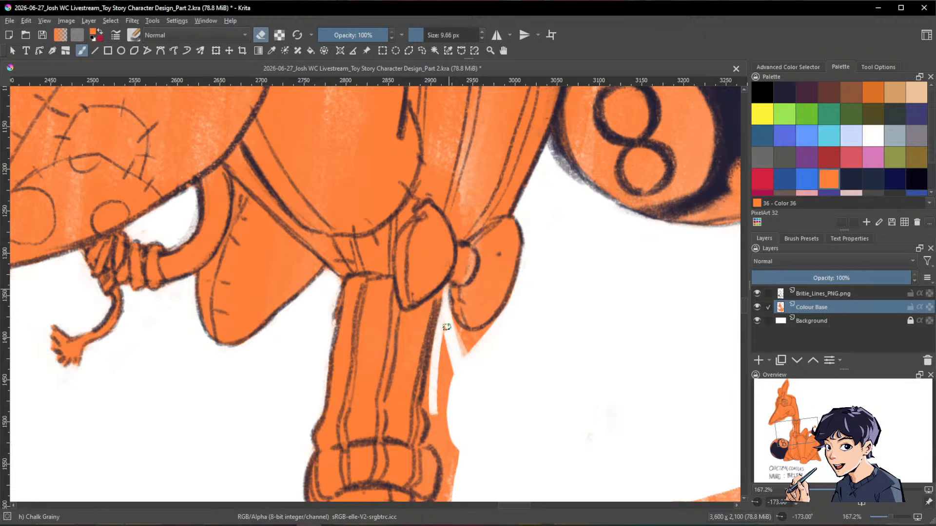
{"action": "mouse_move", "coordinate": [447, 291]}
{"action": "left_mouse_down"}
{"action": "mouse_move", "coordinate": [479, 370]}
{"action": "mouse_move", "coordinate": [452, 340]}
{"action": "mouse_move", "coordinate": [449, 320]}
{"action": "mouse_move", "coordinate": [471, 334]}
{"action": "mouse_move", "coordinate": [498, 319]}
{"action": "mouse_move", "coordinate": [519, 288]}
{"action": "mouse_move", "coordinate": [458, 337]}
{"action": "left_mouse_up"}
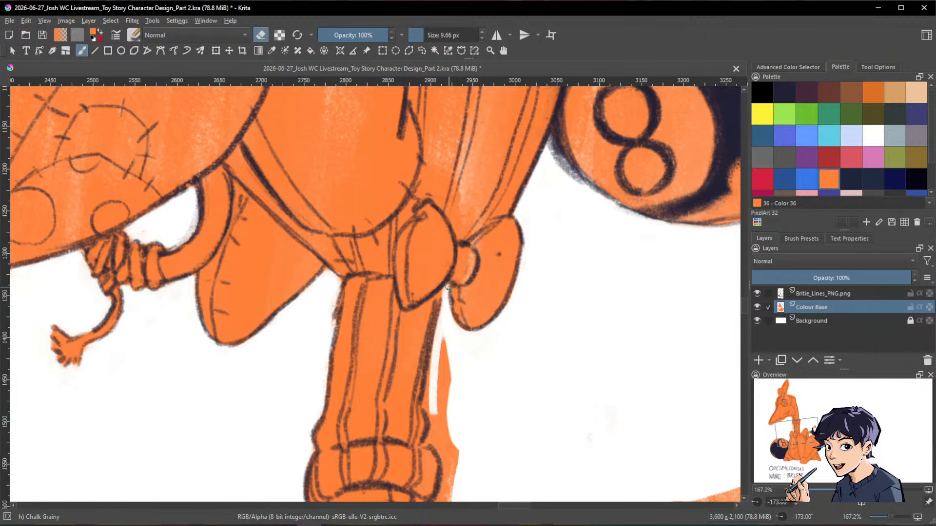
Step: Erase the excess along the ribbed neck and its cuff, enlarging the eraser to 21.89 px for the leftover orange
{"action": "mouse_move", "coordinate": [447, 285]}
{"action": "left_mouse_down"}
{"action": "mouse_move", "coordinate": [449, 384]}
{"action": "mouse_move", "coordinate": [431, 394]}
{"action": "mouse_move", "coordinate": [452, 220]}
{"action": "mouse_move", "coordinate": [433, 315]}
{"action": "left_mouse_up"}
{"action": "key", "text": "space"}
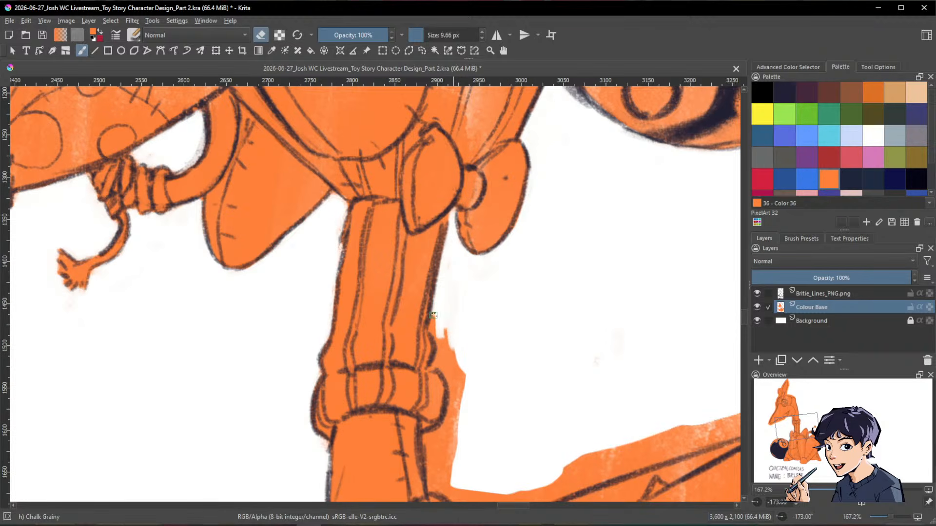
{"action": "left_click_drag", "start_coordinate": [438, 361], "coordinate": [438, 320]}
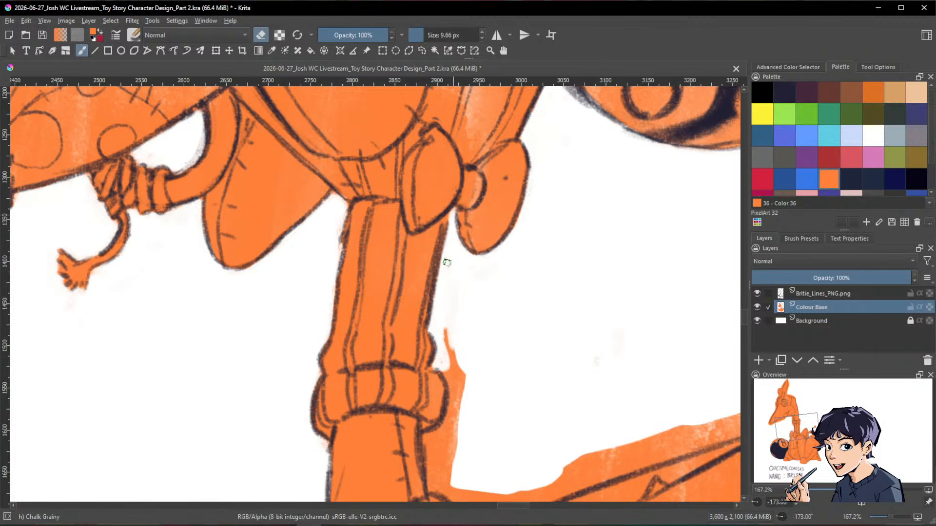
{"action": "key", "text": "space"}
{"action": "left_click_drag", "start_coordinate": [516, 249], "coordinate": [520, 226]}
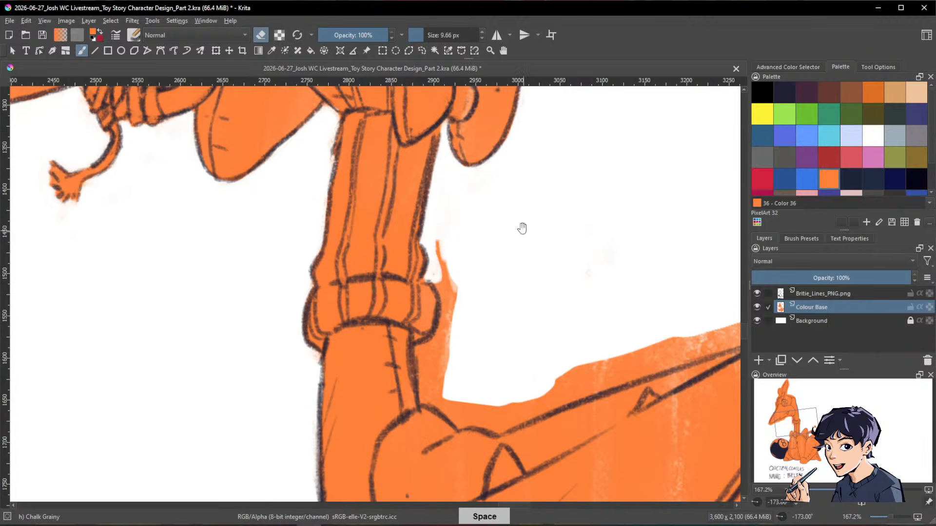
{"action": "left_click_drag", "start_coordinate": [441, 246], "coordinate": [456, 290]}
{"action": "left_click_drag", "start_coordinate": [455, 191], "coordinate": [465, 190], "text": "shift"}
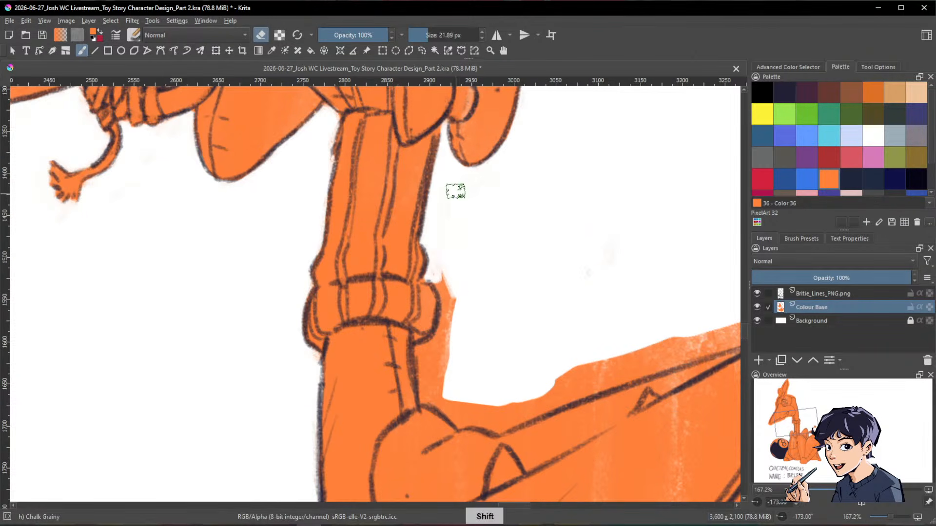
{"action": "mouse_move", "coordinate": [437, 255]}
{"action": "left_mouse_down"}
{"action": "mouse_move", "coordinate": [432, 224]}
{"action": "mouse_move", "coordinate": [444, 261]}
{"action": "mouse_move", "coordinate": [452, 248]}
{"action": "mouse_move", "coordinate": [429, 278]}
{"action": "mouse_move", "coordinate": [445, 291]}
{"action": "mouse_move", "coordinate": [449, 317]}
{"action": "mouse_move", "coordinate": [435, 279]}
{"action": "mouse_move", "coordinate": [453, 289]}
{"action": "mouse_move", "coordinate": [421, 354]}
{"action": "mouse_move", "coordinate": [452, 340]}
{"action": "mouse_move", "coordinate": [548, 360]}
{"action": "mouse_move", "coordinate": [504, 384]}
{"action": "mouse_move", "coordinate": [480, 343]}
{"action": "mouse_move", "coordinate": [518, 248]}
{"action": "mouse_move", "coordinate": [609, 304]}
{"action": "mouse_move", "coordinate": [514, 309]}
{"action": "left_mouse_up"}
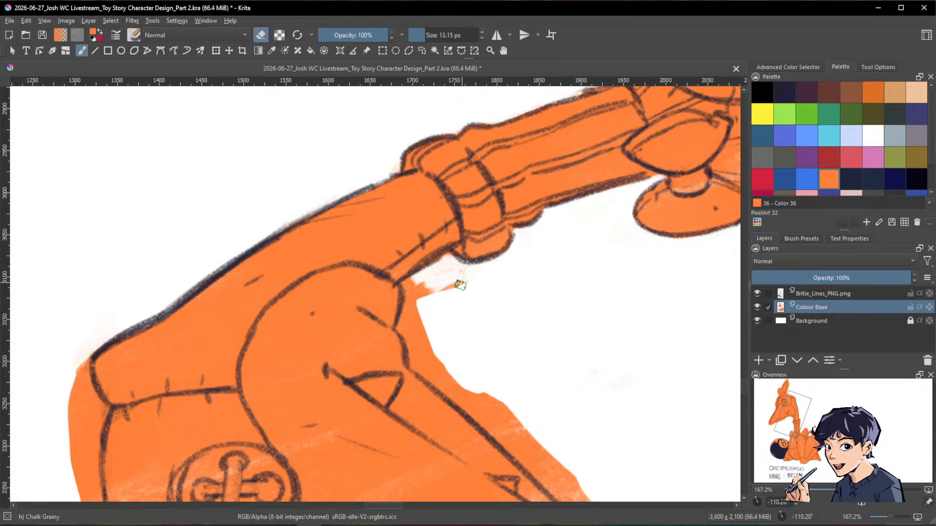
Step: With a 13.15 px eraser, trim the orange beneath the neck cuff, around the jaw joint and along the start of the beak
{"action": "mouse_move", "coordinate": [454, 286]}
{"action": "left_mouse_down", "text": "ctrl"}
{"action": "mouse_move", "coordinate": [467, 271]}
{"action": "mouse_move", "coordinate": [434, 286]}
{"action": "mouse_move", "coordinate": [447, 256]}
{"action": "left_mouse_up", "text": "ctrl"}
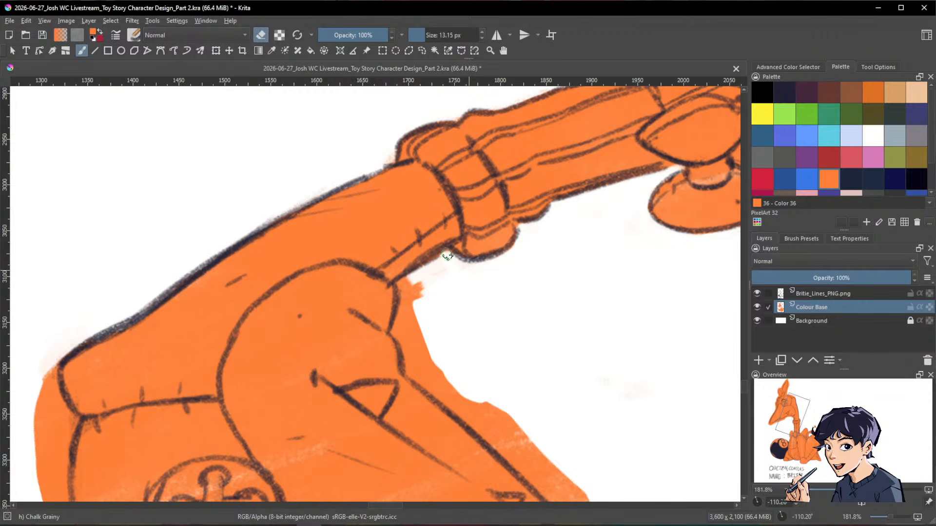
{"action": "left_click_drag", "start_coordinate": [403, 279], "coordinate": [409, 316]}
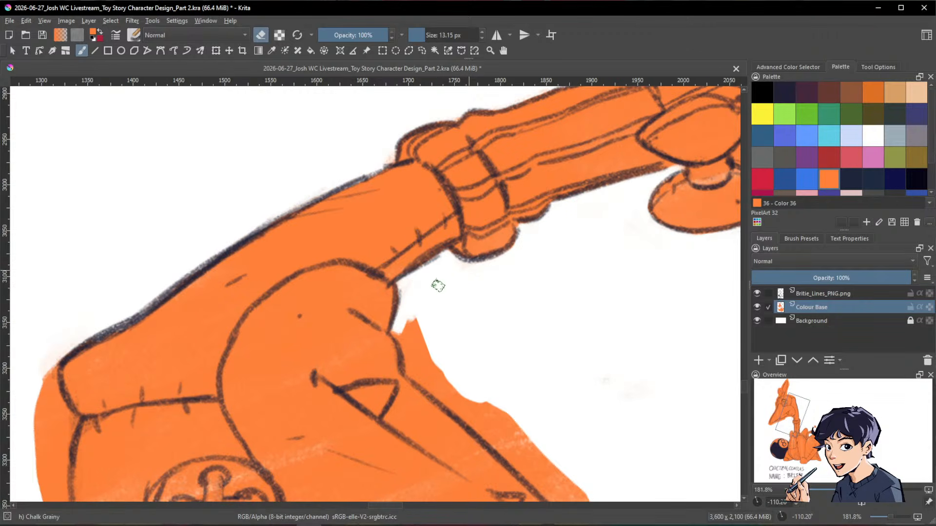
{"action": "left_click_drag", "start_coordinate": [438, 285], "coordinate": [422, 263]}
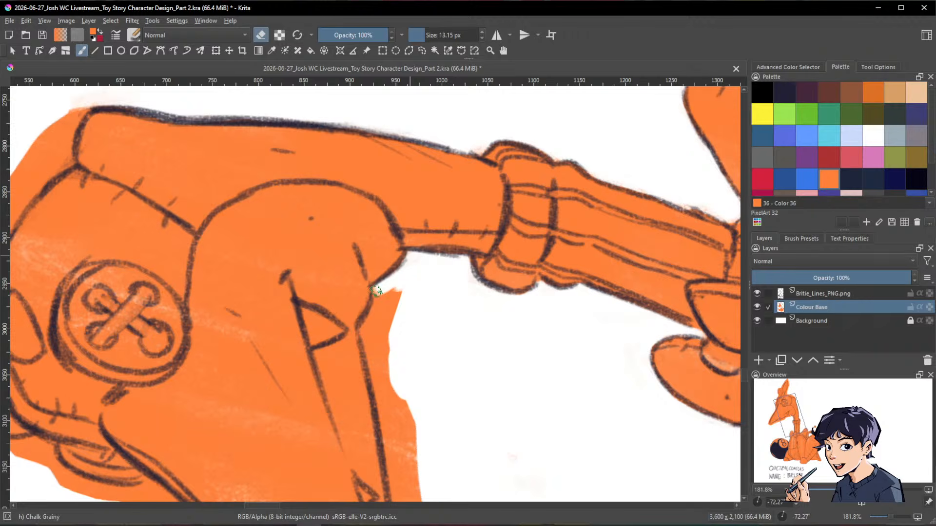
{"action": "mouse_move", "coordinate": [376, 291]}
{"action": "left_mouse_down"}
{"action": "mouse_move", "coordinate": [368, 325]}
{"action": "mouse_move", "coordinate": [387, 286]}
{"action": "mouse_move", "coordinate": [401, 286]}
{"action": "mouse_move", "coordinate": [378, 288]}
{"action": "mouse_move", "coordinate": [364, 332]}
{"action": "mouse_move", "coordinate": [382, 439]}
{"action": "mouse_move", "coordinate": [413, 419]}
{"action": "left_mouse_up"}
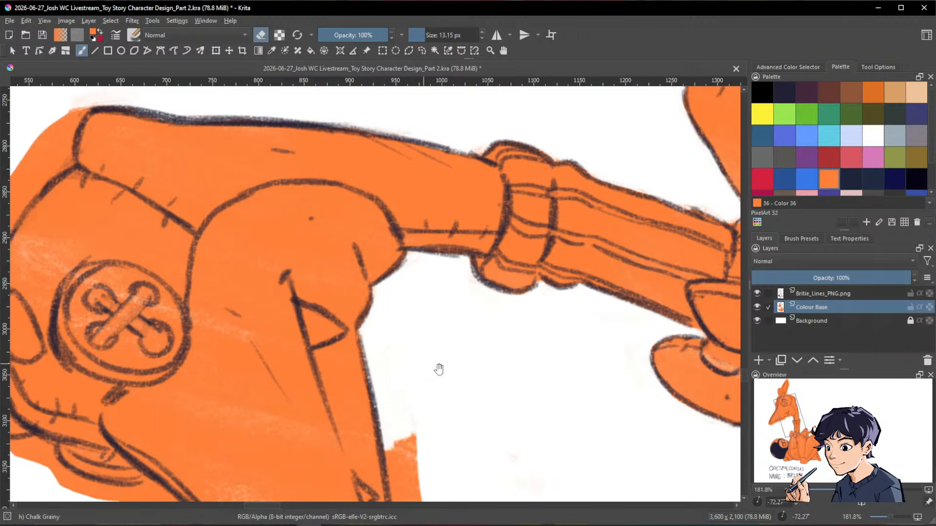
Step: Erase the orange strip along the rest of the beak's neck-facing edge towards the tip with a 20.69 px eraser
{"action": "left_click_drag", "start_coordinate": [439, 369], "coordinate": [453, 196]}
{"action": "mouse_move", "coordinate": [412, 247]}
{"action": "left_mouse_down"}
{"action": "mouse_move", "coordinate": [418, 349]}
{"action": "mouse_move", "coordinate": [444, 383]}
{"action": "left_mouse_up"}
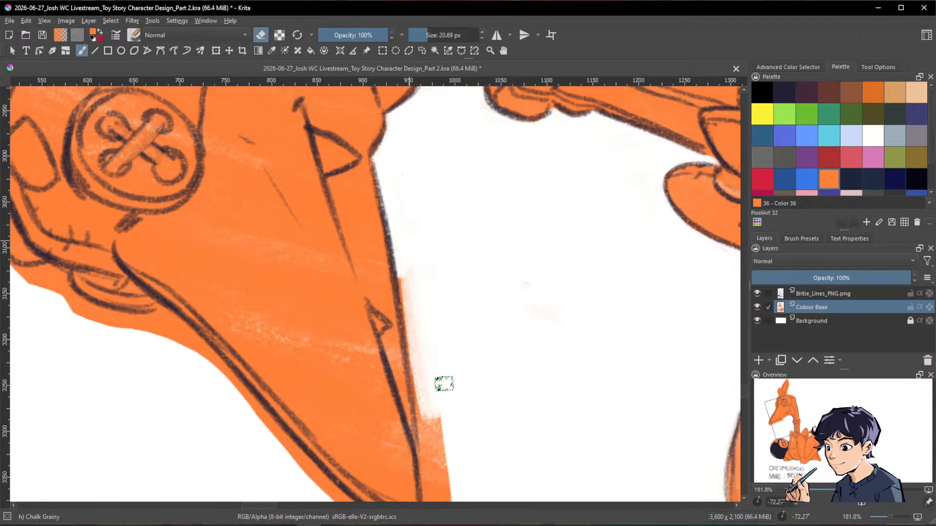
{"action": "left_click_drag", "start_coordinate": [405, 244], "coordinate": [431, 451]}
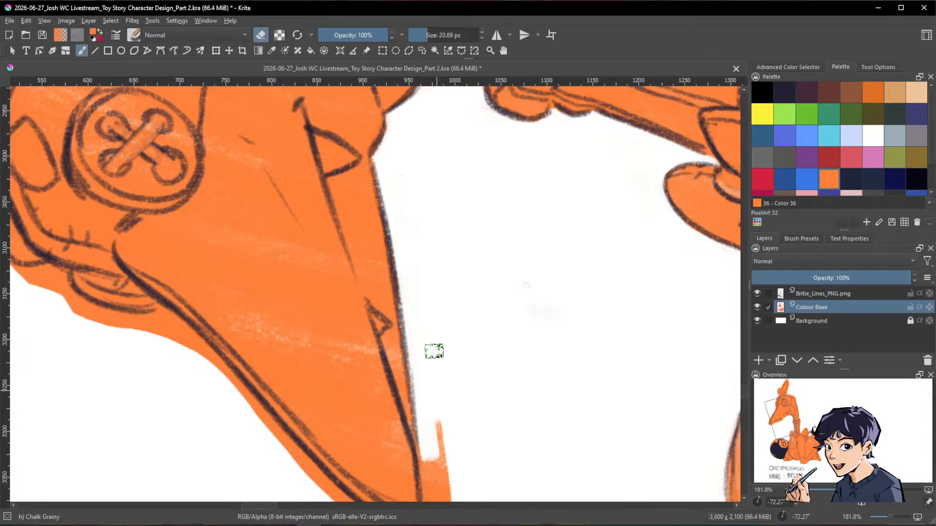
{"action": "left_click_drag", "start_coordinate": [505, 326], "coordinate": [528, 182]}
{"action": "left_click_drag", "start_coordinate": [453, 282], "coordinate": [463, 383]}
{"action": "left_click_drag", "start_coordinate": [460, 247], "coordinate": [466, 367]}
Step: Set the eraser to 14.62 px and clean the orange around the beak tip and along the beak's outer edge
{"action": "left_click_drag", "start_coordinate": [500, 276], "coordinate": [493, 276]}
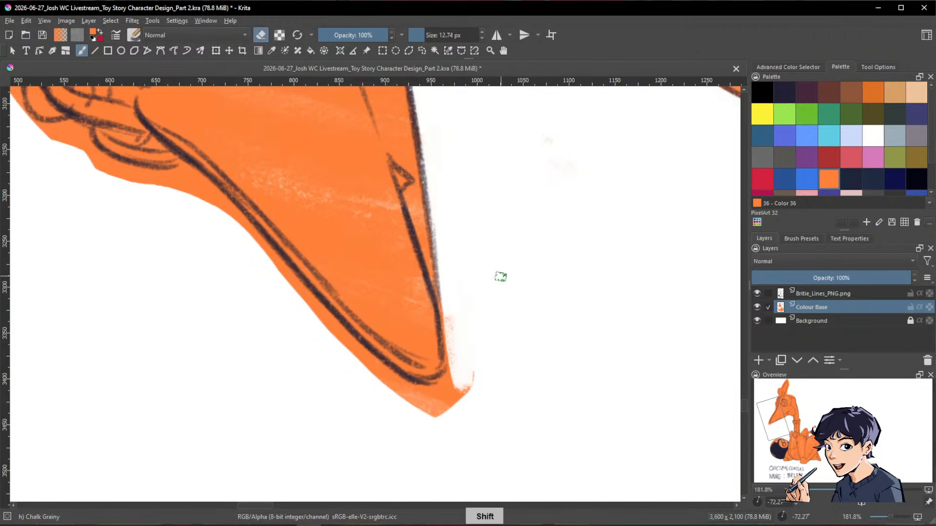
{"action": "left_click_drag", "start_coordinate": [447, 332], "coordinate": [453, 409]}
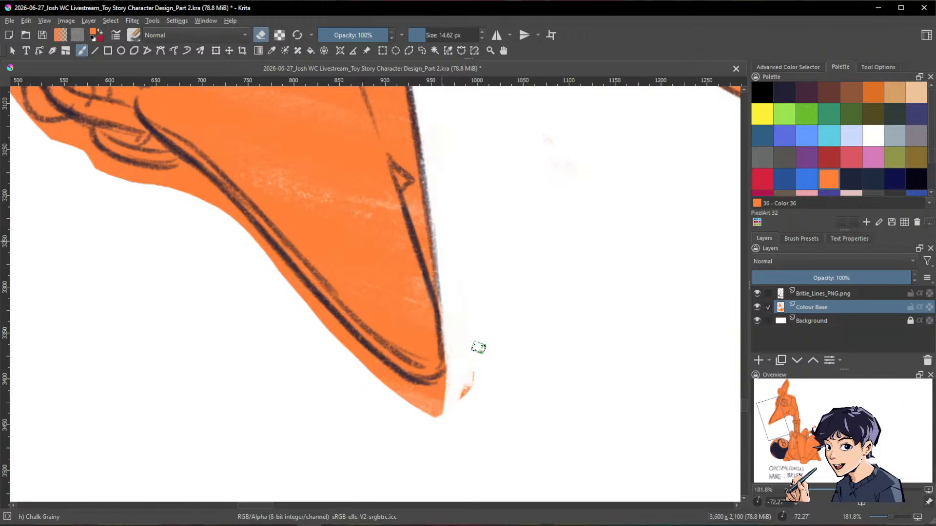
{"action": "left_click_drag", "start_coordinate": [475, 364], "coordinate": [463, 397]}
{"action": "left_click_drag", "start_coordinate": [598, 316], "coordinate": [509, 443]}
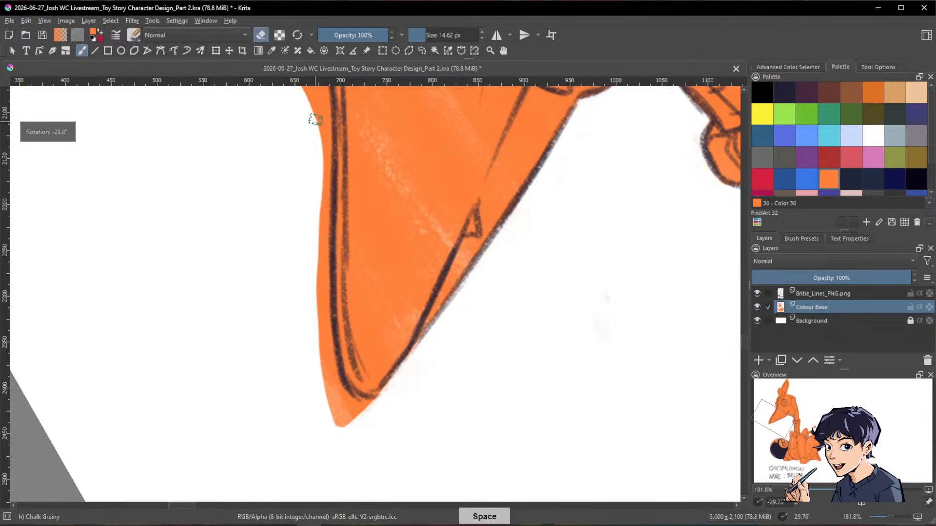
{"action": "left_click_drag", "start_coordinate": [320, 138], "coordinate": [312, 259]}
{"action": "mouse_move", "coordinate": [322, 117]}
{"action": "left_mouse_down"}
{"action": "mouse_move", "coordinate": [334, 419]}
{"action": "mouse_move", "coordinate": [343, 427]}
{"action": "left_mouse_up"}
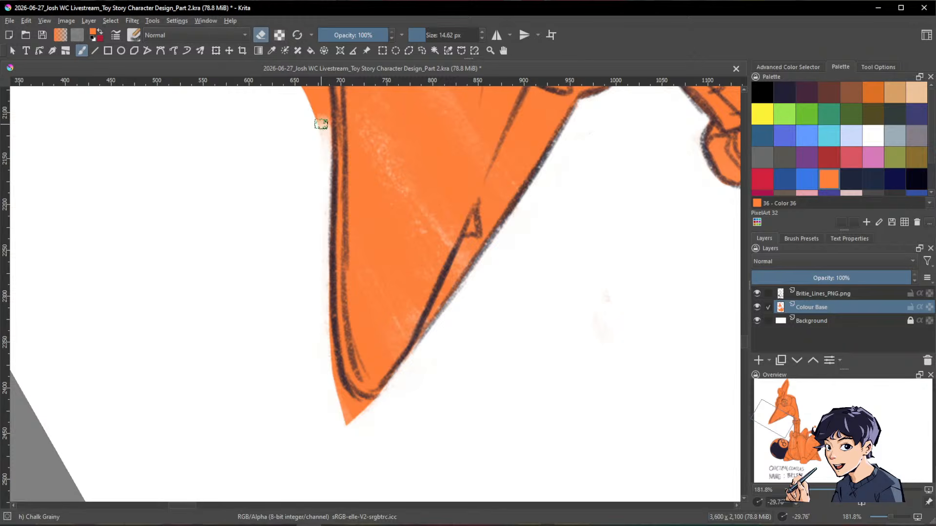
{"action": "mouse_move", "coordinate": [320, 124]}
{"action": "left_mouse_down"}
{"action": "mouse_move", "coordinate": [329, 337]}
{"action": "mouse_move", "coordinate": [346, 415]}
{"action": "mouse_move", "coordinate": [328, 369]}
{"action": "mouse_move", "coordinate": [338, 399]}
{"action": "mouse_move", "coordinate": [337, 380]}
{"action": "mouse_move", "coordinate": [345, 397]}
{"action": "mouse_move", "coordinate": [368, 406]}
{"action": "mouse_move", "coordinate": [351, 410]}
{"action": "mouse_move", "coordinate": [380, 393]}
{"action": "left_mouse_up"}
Step: Erase the excess orange where the beak meets the head, around the rounded shapes on the face's outer edge
{"action": "key", "text": "space"}
{"action": "left_click_drag", "start_coordinate": [537, 351], "coordinate": [693, 474]}
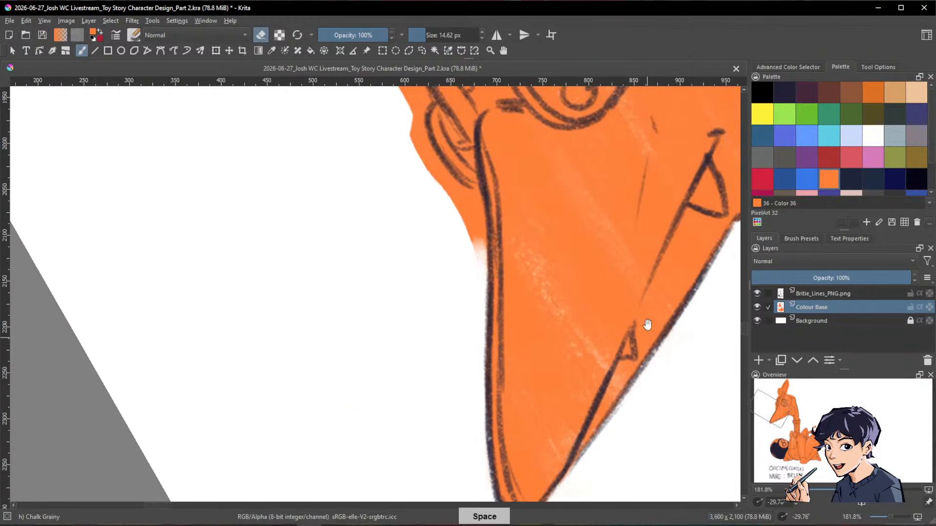
{"action": "left_click_drag", "start_coordinate": [648, 325], "coordinate": [661, 404]}
{"action": "left_click_drag", "start_coordinate": [488, 278], "coordinate": [455, 257]}
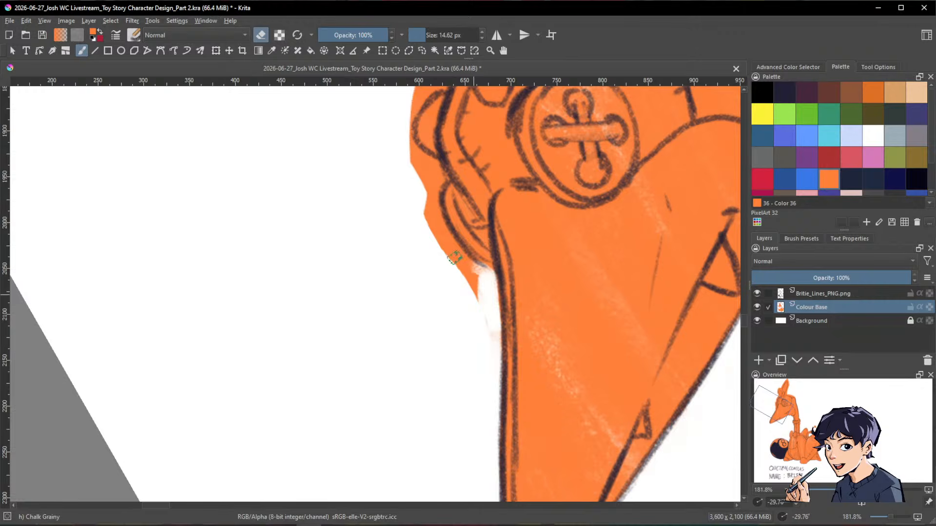
{"action": "mouse_move", "coordinate": [434, 161]}
{"action": "left_mouse_down"}
{"action": "mouse_move", "coordinate": [425, 200]}
{"action": "mouse_move", "coordinate": [445, 250]}
{"action": "mouse_move", "coordinate": [439, 176]}
{"action": "mouse_move", "coordinate": [437, 224]}
{"action": "mouse_move", "coordinate": [460, 261]}
{"action": "mouse_move", "coordinate": [442, 232]}
{"action": "mouse_move", "coordinate": [449, 258]}
{"action": "mouse_move", "coordinate": [474, 270]}
{"action": "mouse_move", "coordinate": [494, 320]}
{"action": "left_mouse_up"}
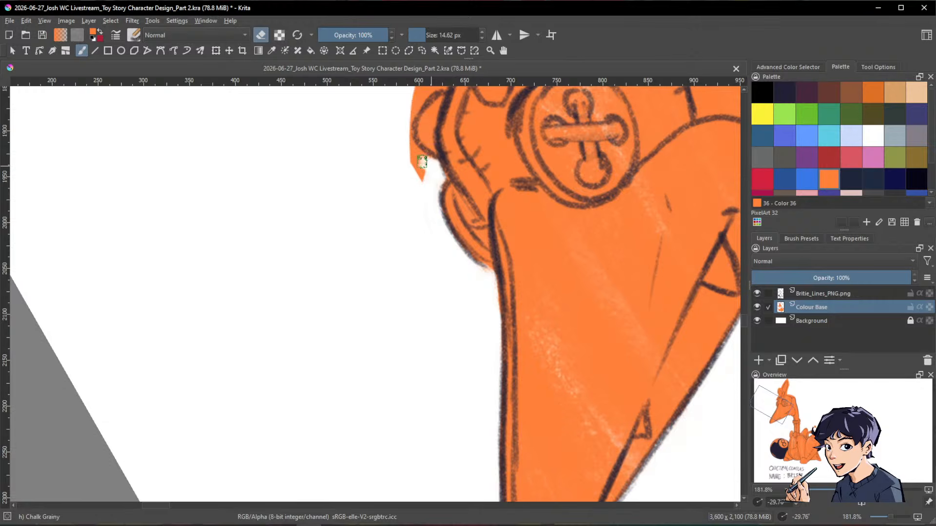
{"action": "mouse_move", "coordinate": [422, 162]}
{"action": "left_mouse_down"}
{"action": "mouse_move", "coordinate": [407, 138]}
{"action": "mouse_move", "coordinate": [412, 147]}
{"action": "left_mouse_up"}
Step: Erase the orange around the upper rounded bump and along the outer edge of the short crest feather
{"action": "key", "text": "space"}
{"action": "left_click_drag", "start_coordinate": [475, 173], "coordinate": [502, 369]}
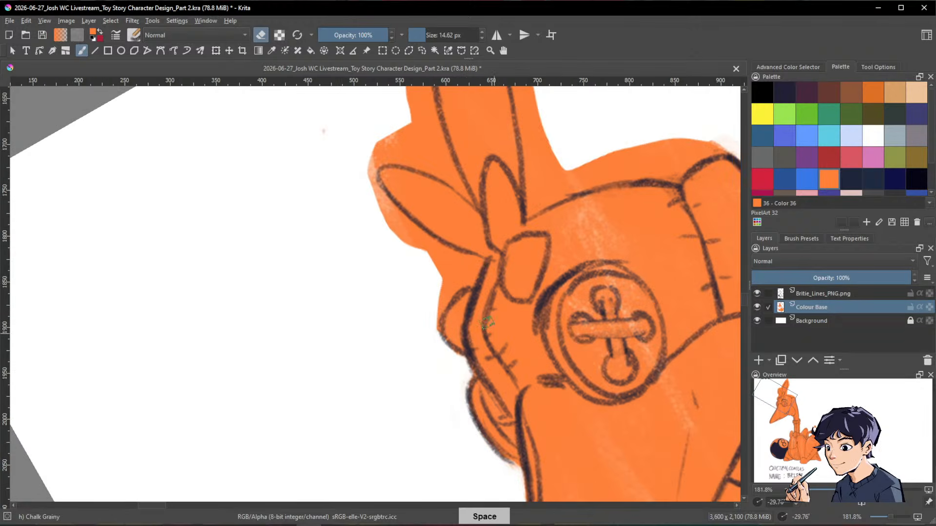
{"action": "left_click_drag", "start_coordinate": [480, 262], "coordinate": [426, 309]}
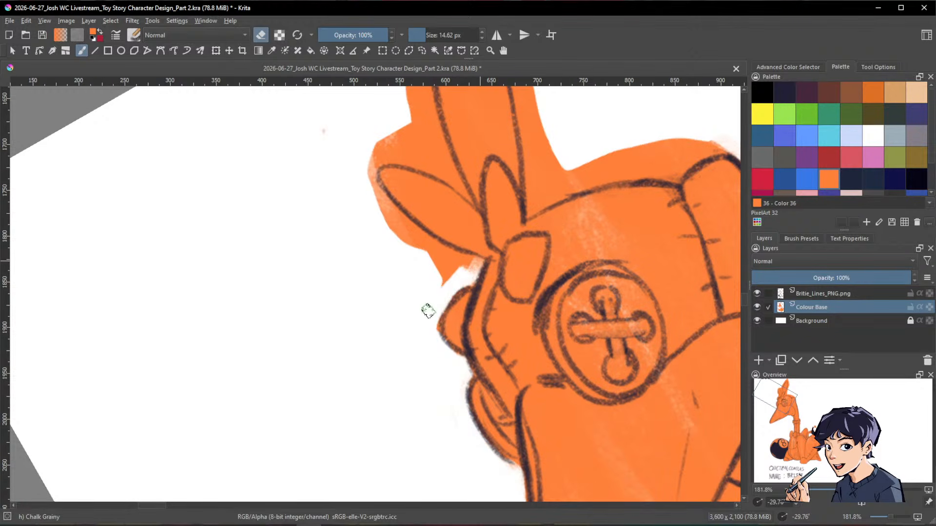
{"action": "key", "text": "shift+space"}
{"action": "mouse_move", "coordinate": [573, 222]}
{"action": "left_mouse_down"}
{"action": "mouse_move", "coordinate": [599, 374]}
{"action": "mouse_move", "coordinate": [450, 241]}
{"action": "mouse_move", "coordinate": [439, 296]}
{"action": "mouse_move", "coordinate": [451, 342]}
{"action": "mouse_move", "coordinate": [423, 335]}
{"action": "left_mouse_up"}
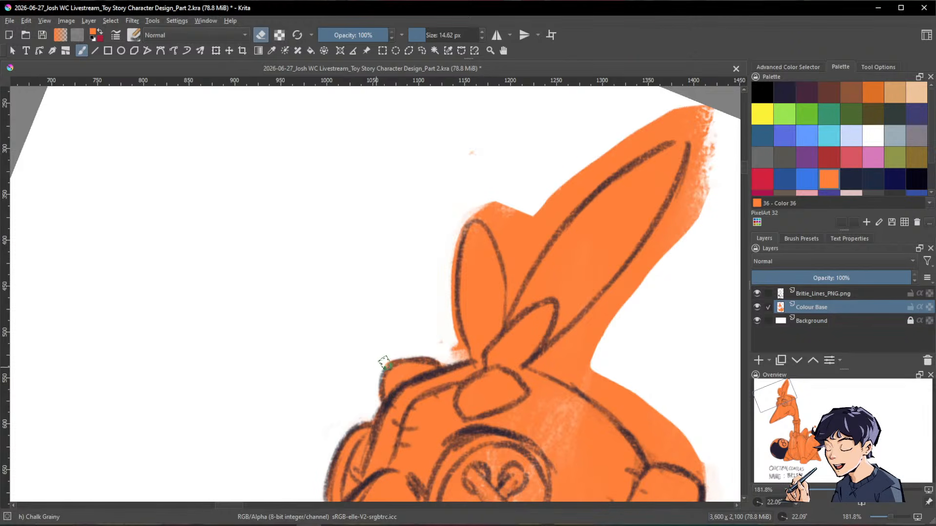
{"action": "mouse_move", "coordinate": [454, 220]}
{"action": "left_mouse_down"}
{"action": "mouse_move", "coordinate": [449, 283]}
{"action": "mouse_move", "coordinate": [443, 359]}
{"action": "left_mouse_up"}
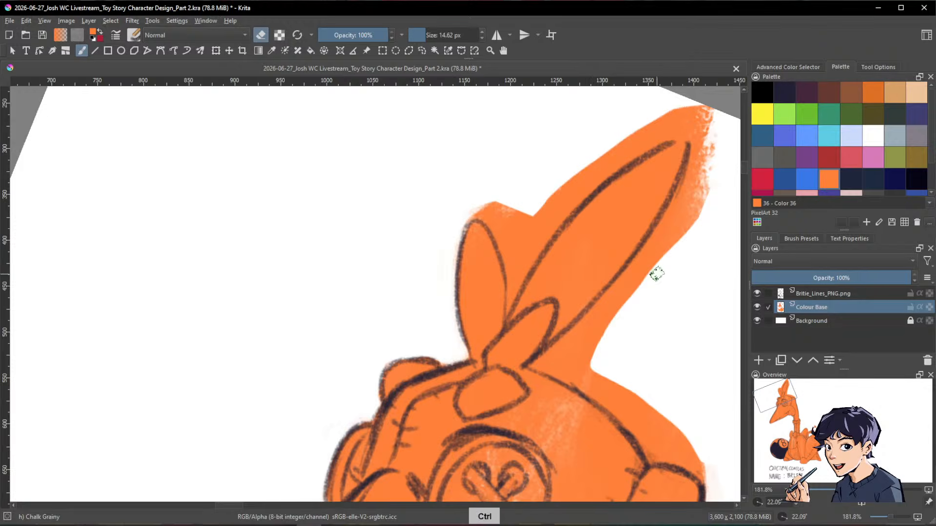
Step: Erase the excess along the rear edge of the long crest feather, down to the back of the head
{"action": "left_click_drag", "start_coordinate": [668, 321], "coordinate": [584, 368]}
{"action": "mouse_move", "coordinate": [627, 173]}
{"action": "left_mouse_down", "text": "shift"}
{"action": "mouse_move", "coordinate": [642, 173]}
{"action": "mouse_move", "coordinate": [612, 229]}
{"action": "mouse_move", "coordinate": [612, 252]}
{"action": "left_mouse_up", "text": "shift"}
{"action": "left_click_drag", "start_coordinate": [629, 209], "coordinate": [619, 196], "text": "shift"}
{"action": "mouse_move", "coordinate": [609, 149]}
{"action": "left_mouse_down"}
{"action": "mouse_move", "coordinate": [610, 200]}
{"action": "mouse_move", "coordinate": [591, 251]}
{"action": "mouse_move", "coordinate": [511, 376]}
{"action": "mouse_move", "coordinate": [617, 189]}
{"action": "left_mouse_up"}
{"action": "mouse_move", "coordinate": [551, 318]}
{"action": "left_mouse_down"}
{"action": "mouse_move", "coordinate": [455, 411]}
{"action": "mouse_move", "coordinate": [522, 372]}
{"action": "mouse_move", "coordinate": [526, 357]}
{"action": "mouse_move", "coordinate": [517, 468]}
{"action": "mouse_move", "coordinate": [485, 188]}
{"action": "left_mouse_up"}
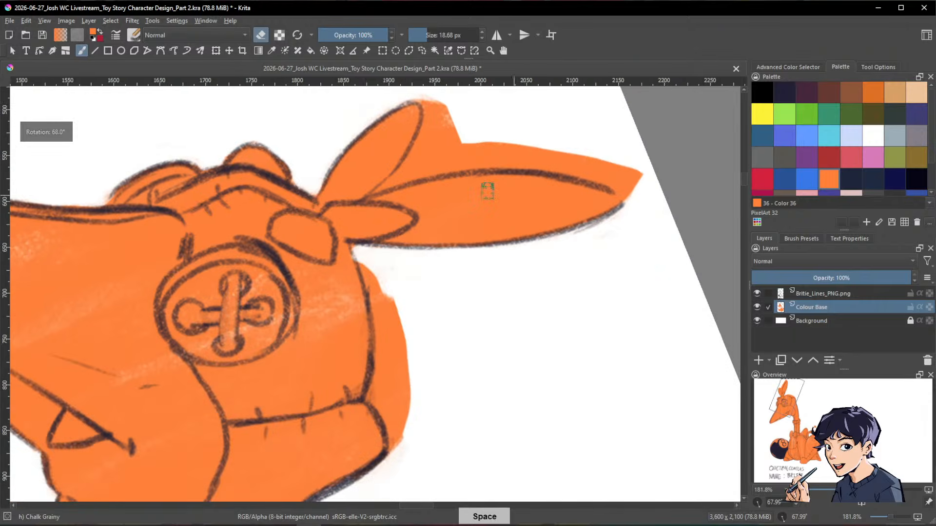
Step: Set the tip to 10.24 px, trim the top of the head's back edge, and repaint the gap inside its outline
{"action": "left_click_drag", "start_coordinate": [367, 267], "coordinate": [370, 288], "text": "shift"}
{"action": "key", "text": "e"}
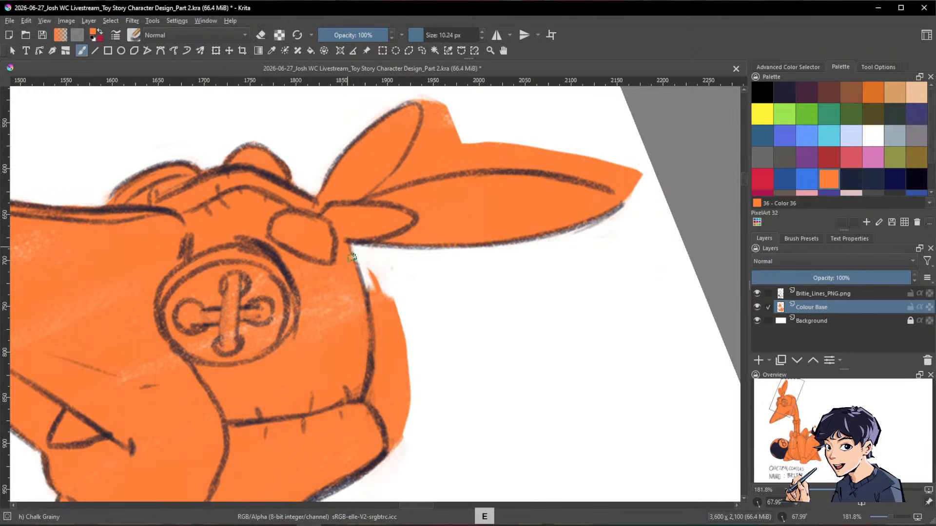
{"action": "mouse_move", "coordinate": [353, 244]}
{"action": "left_mouse_down"}
{"action": "mouse_move", "coordinate": [384, 333]}
{"action": "mouse_move", "coordinate": [398, 341]}
{"action": "mouse_move", "coordinate": [399, 312]}
{"action": "left_mouse_up"}
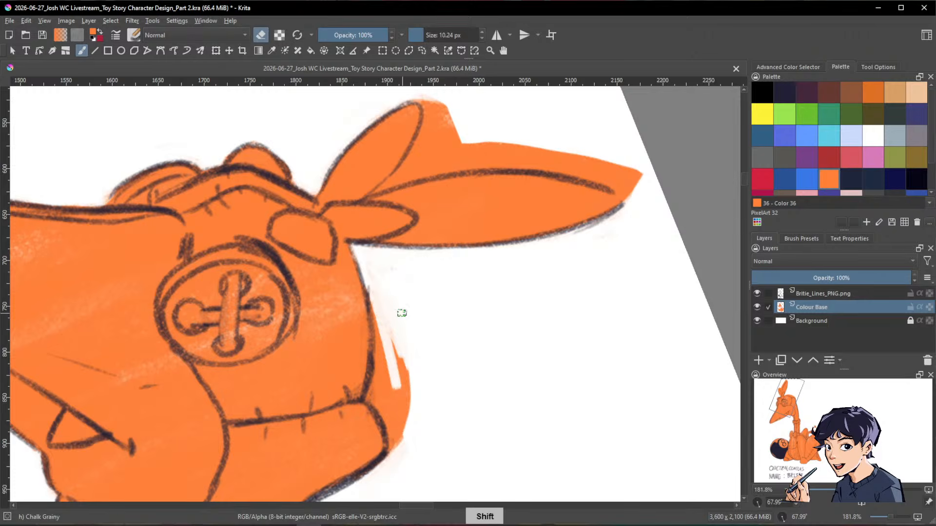
Step: Set the eraser to 18.01 px and remove the remaining orange down the back of the head to the stitched neck corner
{"action": "left_click_drag", "start_coordinate": [371, 262], "coordinate": [371, 262], "text": "shift"}
{"action": "mouse_move", "coordinate": [376, 299]}
{"action": "left_mouse_down"}
{"action": "mouse_move", "coordinate": [378, 371]}
{"action": "mouse_move", "coordinate": [384, 323]}
{"action": "mouse_move", "coordinate": [358, 305]}
{"action": "left_mouse_up"}
{"action": "key", "text": "e"}
{"action": "key", "text": "e"}
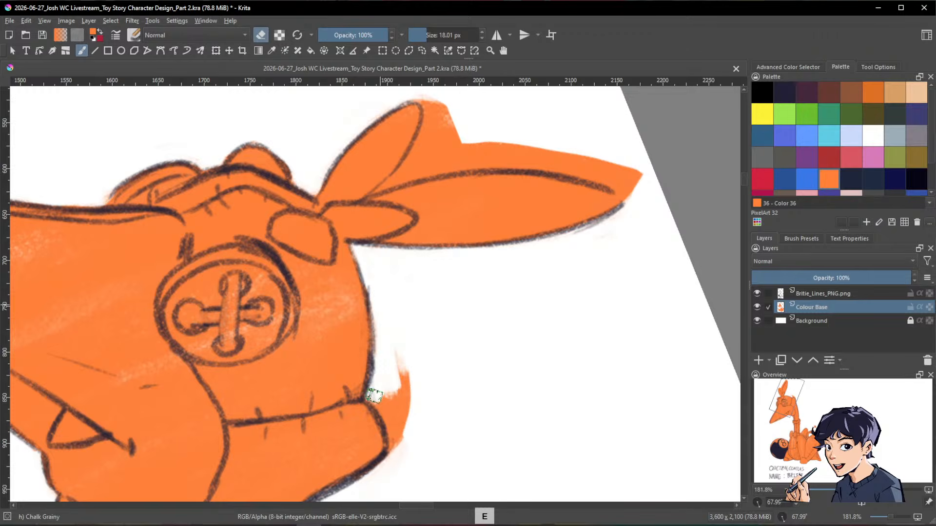
{"action": "left_click_drag", "start_coordinate": [375, 395], "coordinate": [410, 366]}
{"action": "key", "text": "space"}
{"action": "left_click_drag", "start_coordinate": [551, 341], "coordinate": [618, 251]}
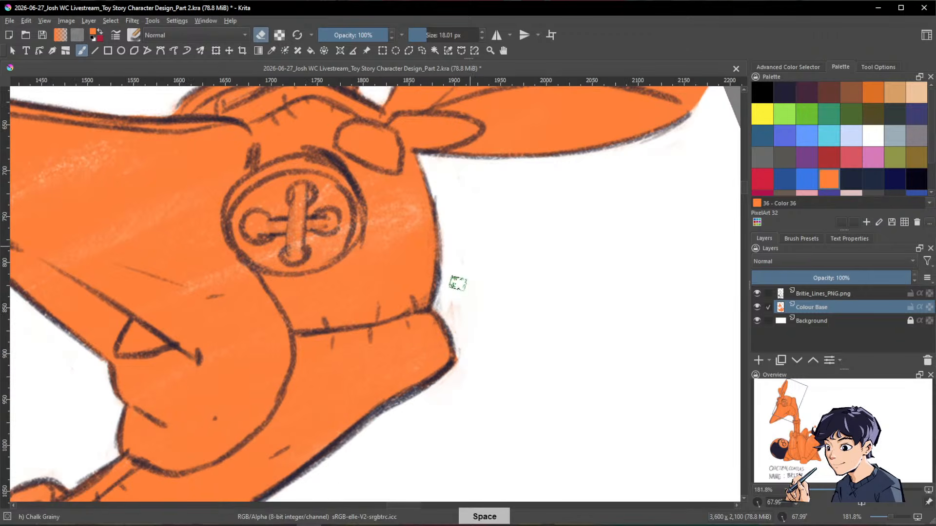
{"action": "mouse_move", "coordinate": [457, 283]}
{"action": "left_mouse_down"}
{"action": "mouse_move", "coordinate": [450, 308]}
{"action": "mouse_move", "coordinate": [462, 369]}
{"action": "left_mouse_up"}
{"action": "key", "text": "space"}
{"action": "left_click_drag", "start_coordinate": [570, 301], "coordinate": [543, 408]}
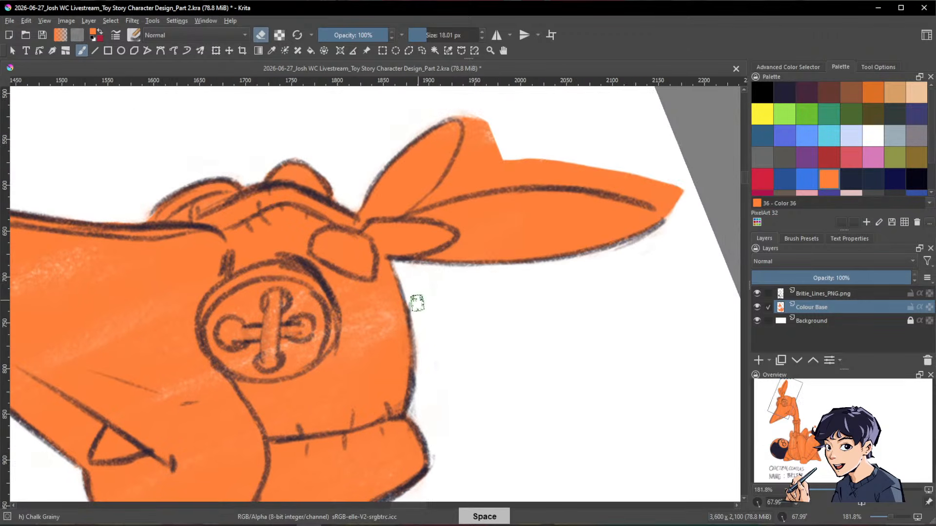
Step: Erase the excess orange around the long crest feather's tip and along its edge facing the short feather
{"action": "key", "text": "space"}
{"action": "left_click_drag", "start_coordinate": [520, 315], "coordinate": [582, 334]}
{"action": "left_click_drag", "start_coordinate": [644, 311], "coordinate": [340, 453]}
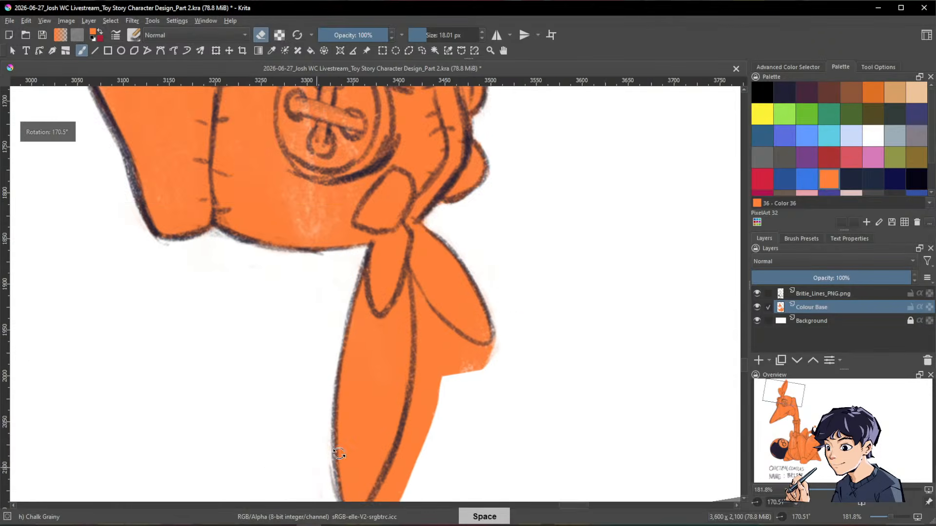
{"action": "left_click_drag", "start_coordinate": [565, 347], "coordinate": [637, 232]}
{"action": "mouse_move", "coordinate": [519, 258]}
{"action": "left_mouse_down"}
{"action": "mouse_move", "coordinate": [448, 405]}
{"action": "mouse_move", "coordinate": [507, 294]}
{"action": "mouse_move", "coordinate": [470, 364]}
{"action": "mouse_move", "coordinate": [424, 414]}
{"action": "left_mouse_up"}
{"action": "left_click_drag", "start_coordinate": [467, 362], "coordinate": [494, 274]}
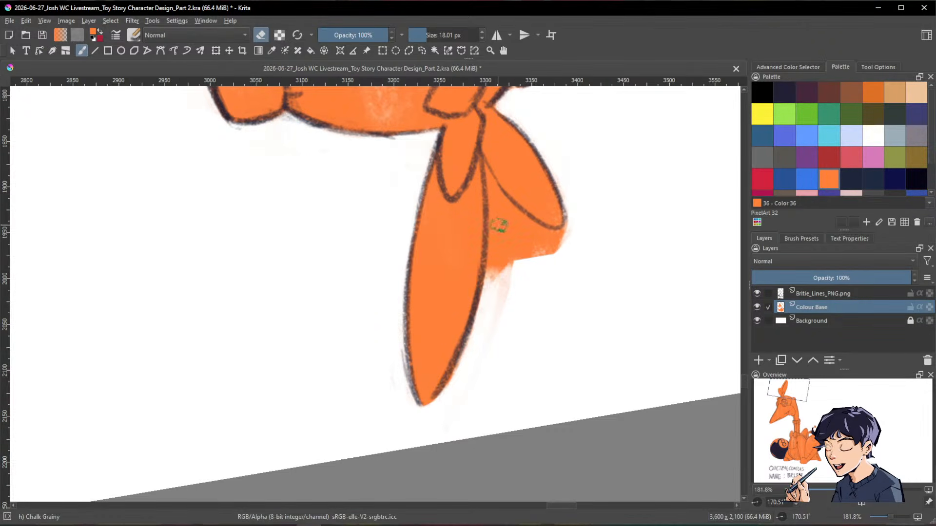
Step: Set the eraser to 11.58 px and clear most of the orange wedge between the two crest feathers
{"action": "left_click_drag", "start_coordinate": [522, 244], "coordinate": [516, 244]}
{"action": "mouse_move", "coordinate": [487, 165]}
{"action": "left_mouse_down"}
{"action": "mouse_move", "coordinate": [491, 281]}
{"action": "mouse_move", "coordinate": [505, 268]}
{"action": "mouse_move", "coordinate": [486, 340]}
{"action": "left_mouse_up"}
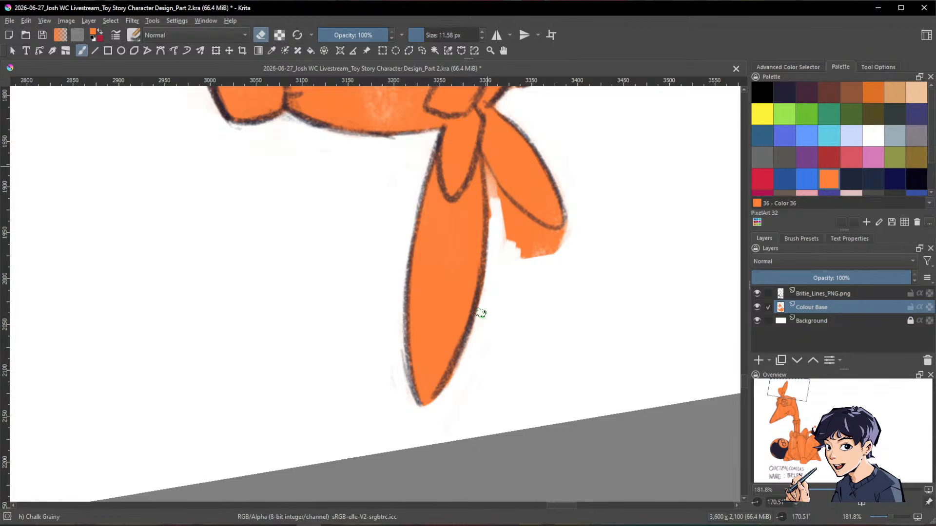
{"action": "mouse_move", "coordinate": [495, 236]}
{"action": "left_mouse_down"}
{"action": "mouse_move", "coordinate": [497, 207]}
{"action": "mouse_move", "coordinate": [530, 255]}
{"action": "left_mouse_up"}
{"action": "mouse_move", "coordinate": [518, 182]}
{"action": "left_mouse_down"}
{"action": "mouse_move", "coordinate": [541, 292]}
{"action": "mouse_move", "coordinate": [538, 358]}
{"action": "left_mouse_up"}
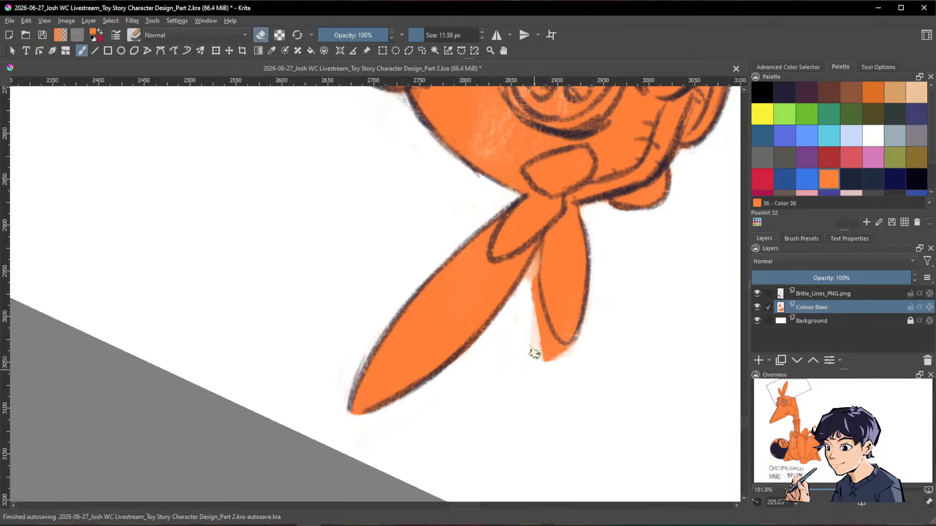
Step: Reduce the eraser to about 8 px and clean out the narrow gap between the feathers and around the short feather's tip
{"action": "left_click_drag", "start_coordinate": [527, 292], "coordinate": [521, 292], "text": "shift"}
{"action": "left_click_drag", "start_coordinate": [539, 252], "coordinate": [550, 362]}
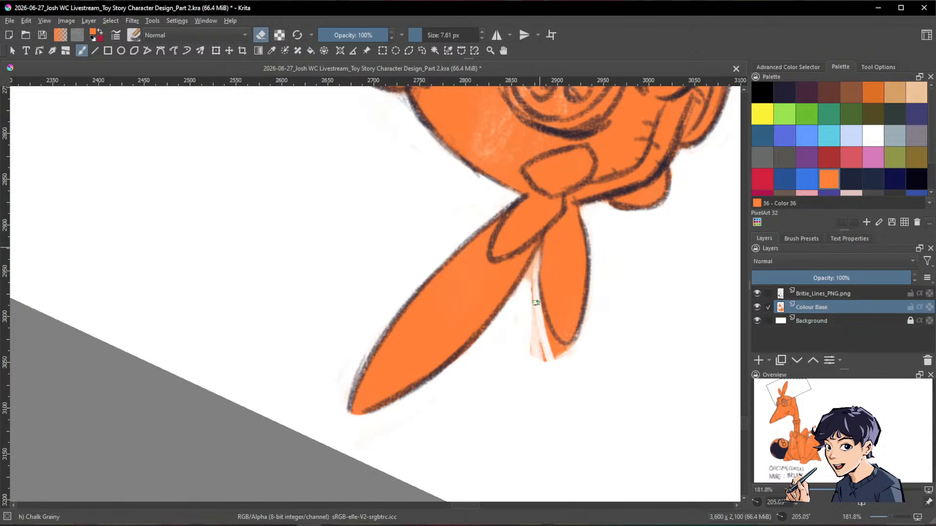
{"action": "mouse_move", "coordinate": [535, 293]}
{"action": "left_mouse_down"}
{"action": "mouse_move", "coordinate": [542, 360]}
{"action": "mouse_move", "coordinate": [532, 356]}
{"action": "left_mouse_up"}
{"action": "mouse_move", "coordinate": [537, 270]}
{"action": "left_mouse_down"}
{"action": "mouse_move", "coordinate": [557, 354]}
{"action": "mouse_move", "coordinate": [568, 347]}
{"action": "left_mouse_up"}
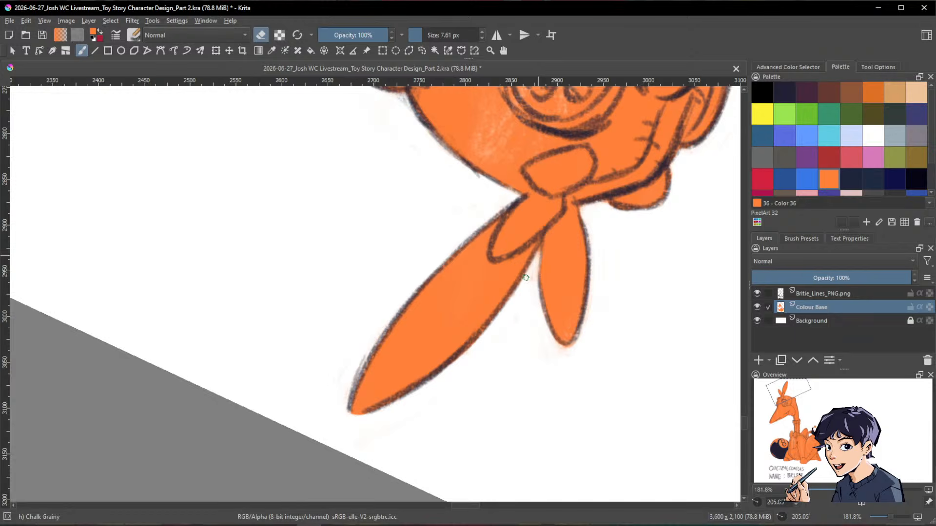
Step: Examine the whole character with the canvas upright to check the orange base against the line art
{"action": "left_click_drag", "start_coordinate": [654, 236], "coordinate": [633, 293], "text": "ctrl"}
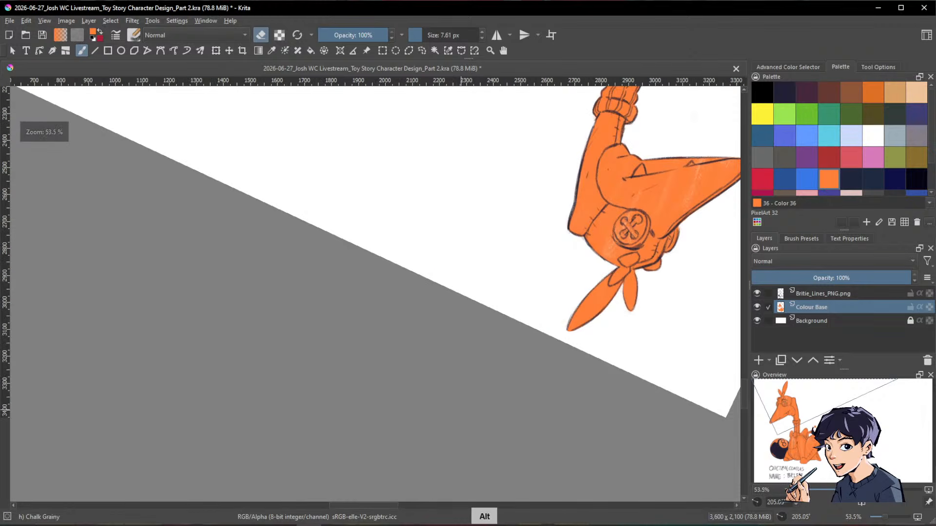
{"action": "left_click_drag", "start_coordinate": [632, 255], "coordinate": [615, 317], "text": "ctrl"}
{"action": "left_click_drag", "start_coordinate": [614, 317], "coordinate": [418, 445]}
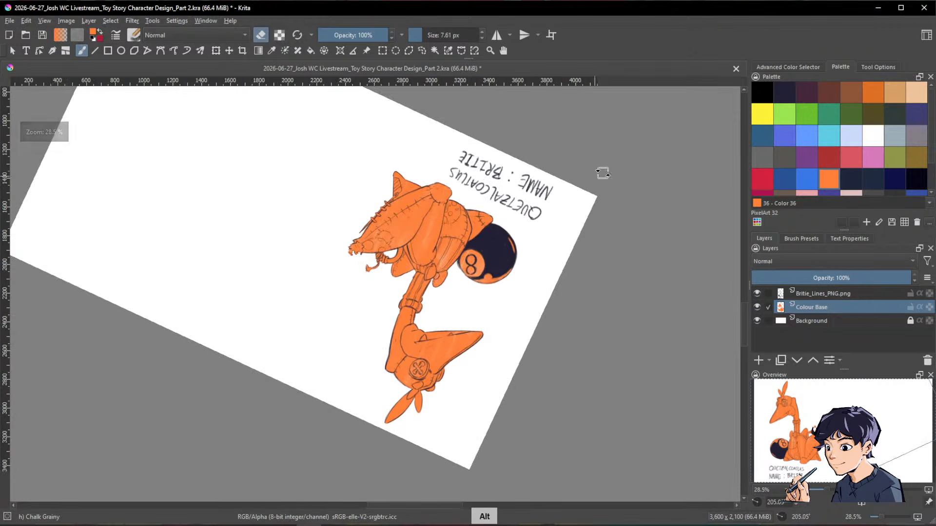
{"action": "left_click_drag", "start_coordinate": [604, 173], "coordinate": [259, 423], "text": "alt"}
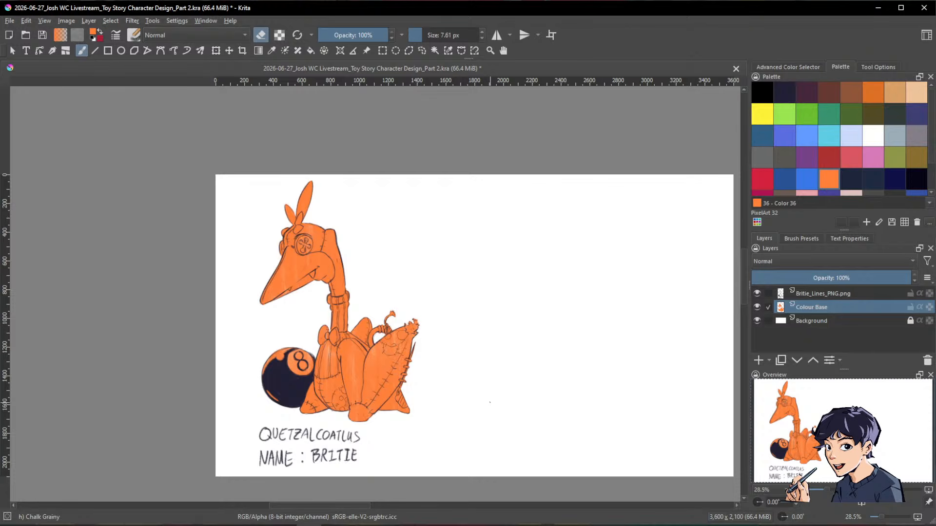
{"action": "left_click_drag", "start_coordinate": [466, 275], "coordinate": [479, 214]}
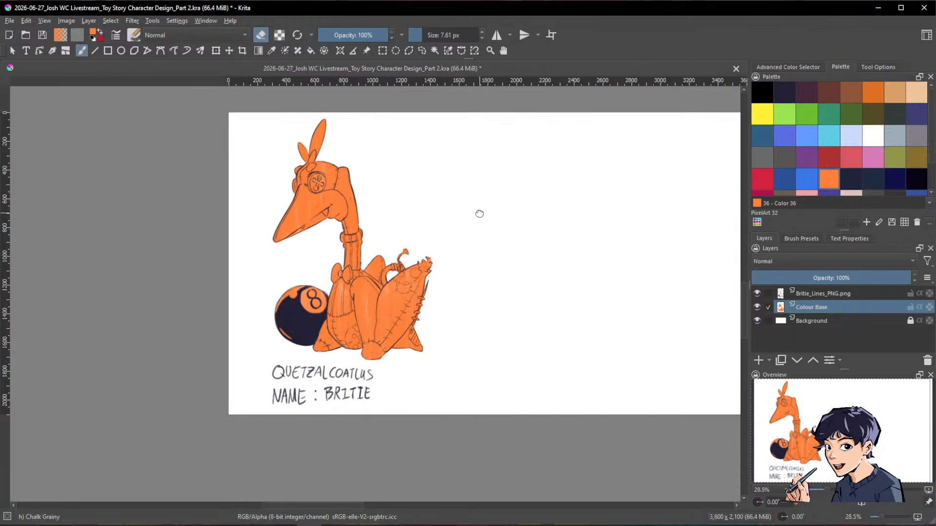
{"action": "key", "text": "ctrl+plus"}
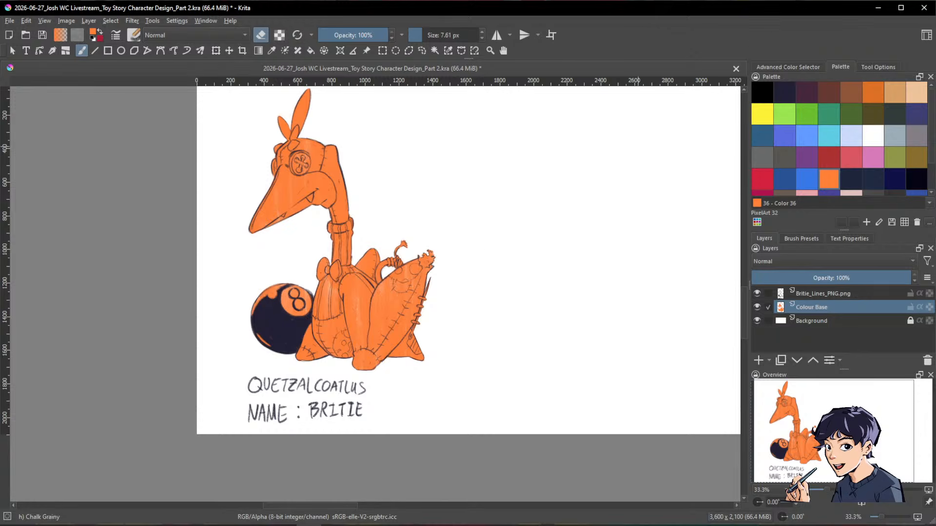
{"action": "key", "text": "space"}
{"action": "left_click_drag", "start_coordinate": [481, 342], "coordinate": [586, 351]}
{"action": "mouse_move", "coordinate": [545, 323]}
{"action": "left_mouse_down"}
{"action": "mouse_move", "coordinate": [578, 300]}
{"action": "mouse_move", "coordinate": [618, 383]}
{"action": "mouse_move", "coordinate": [559, 396]}
{"action": "left_mouse_up"}
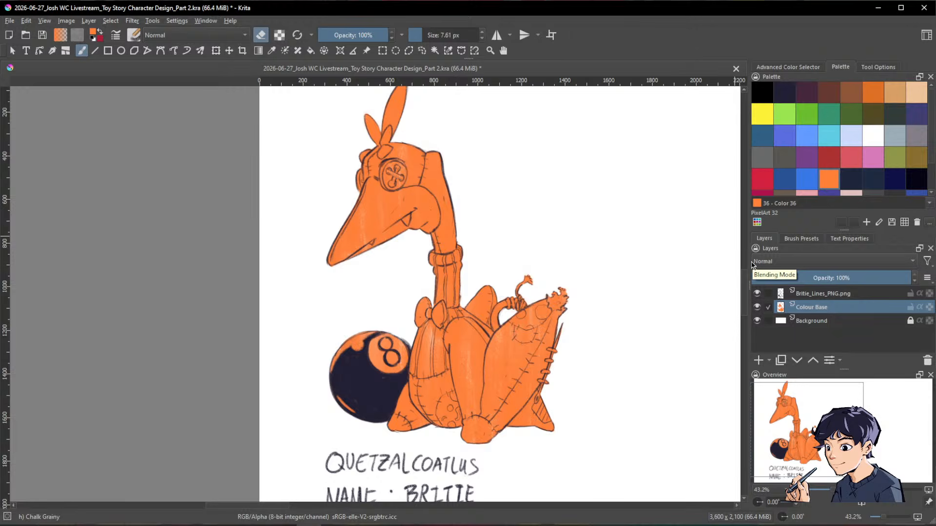
{"action": "mouse_move", "coordinate": [790, 313]}
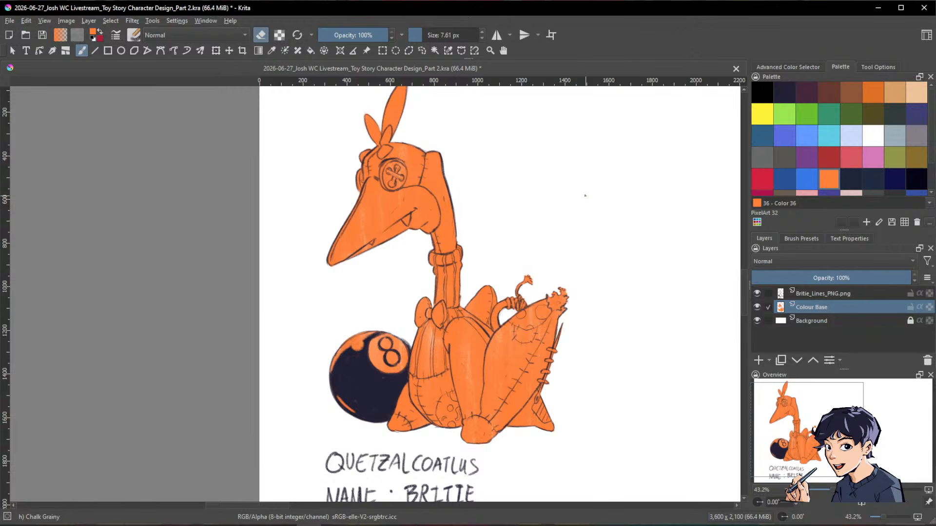
{"action": "scroll", "coordinate": [585, 196], "scroll_direction": "down", "scroll_amount": 2}
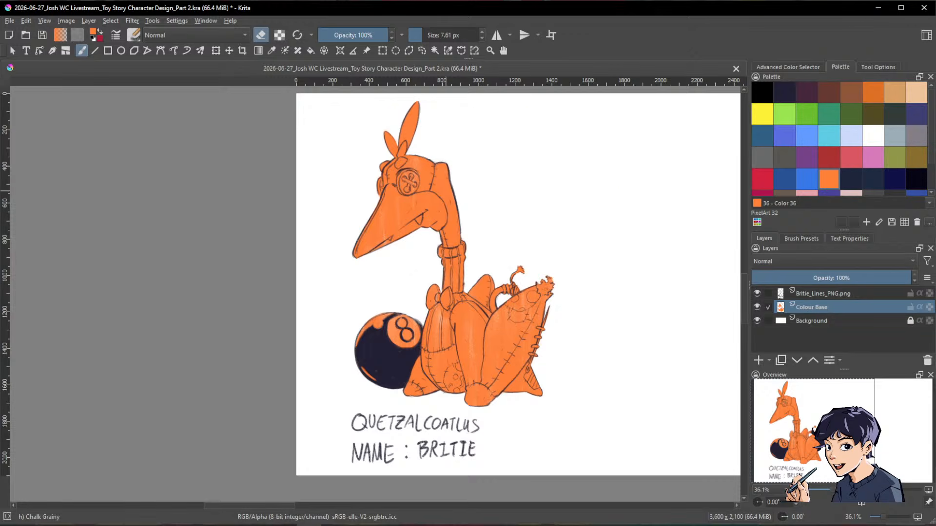
Step: Place the Colour Base layer in a quick clipping group
{"action": "left_click", "coordinate": [271, 51]}
{"action": "mouse_move", "coordinate": [822, 312]}
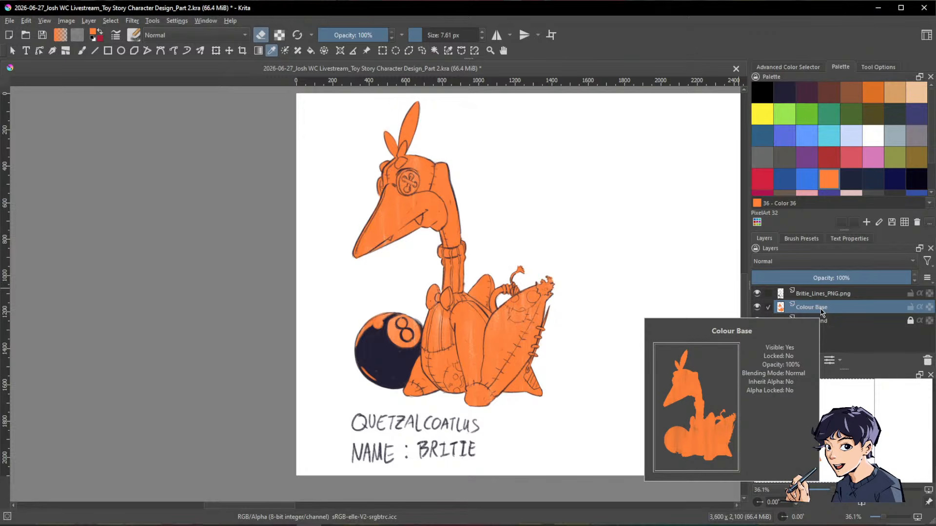
{"action": "right_click", "coordinate": [822, 309]}
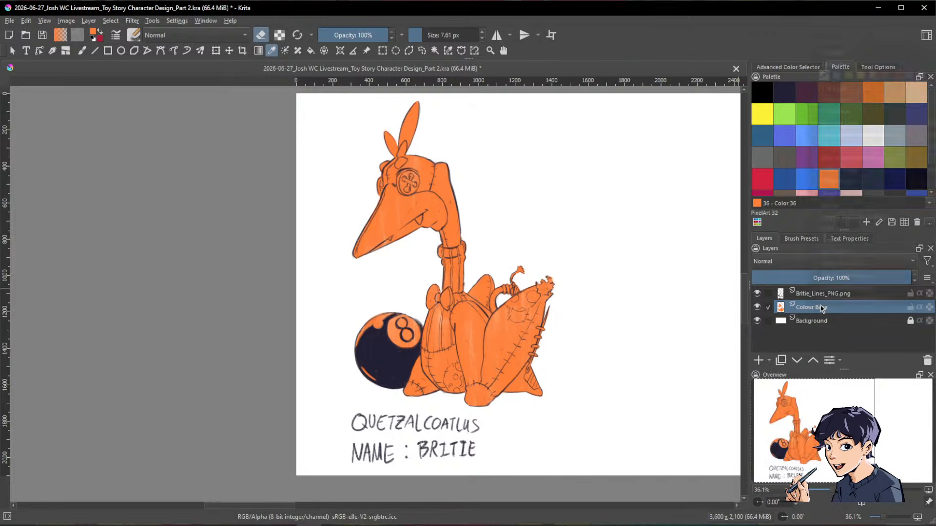
{"action": "mouse_move", "coordinate": [830, 205]}
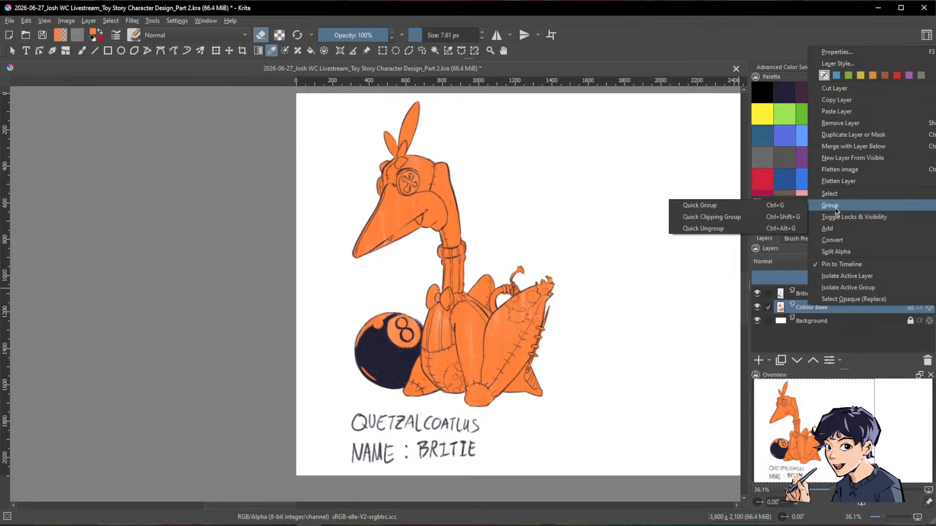
{"action": "left_click", "coordinate": [712, 219]}
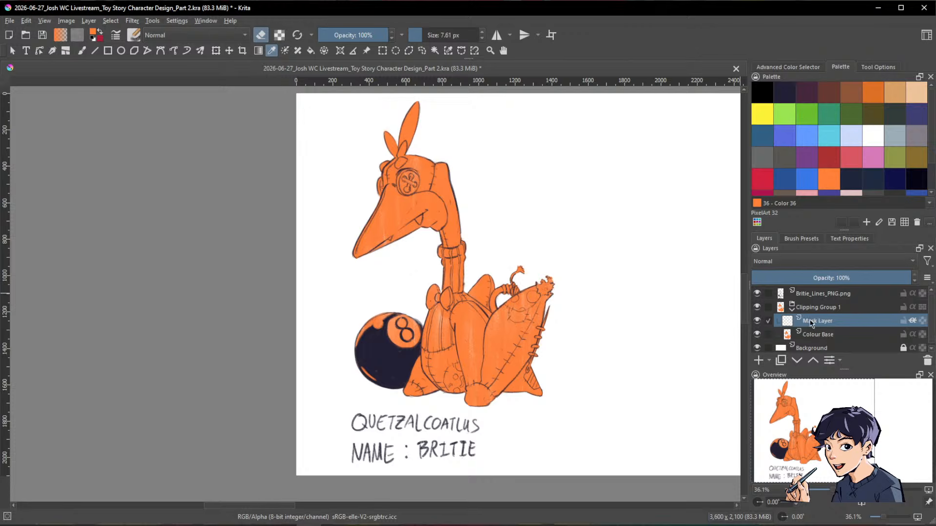
Step: Choose blue Color 35, set the brush to 46.93 px, and paint a stroke across the folded wing on the Mask Layer
{"action": "left_click", "coordinate": [808, 188]}
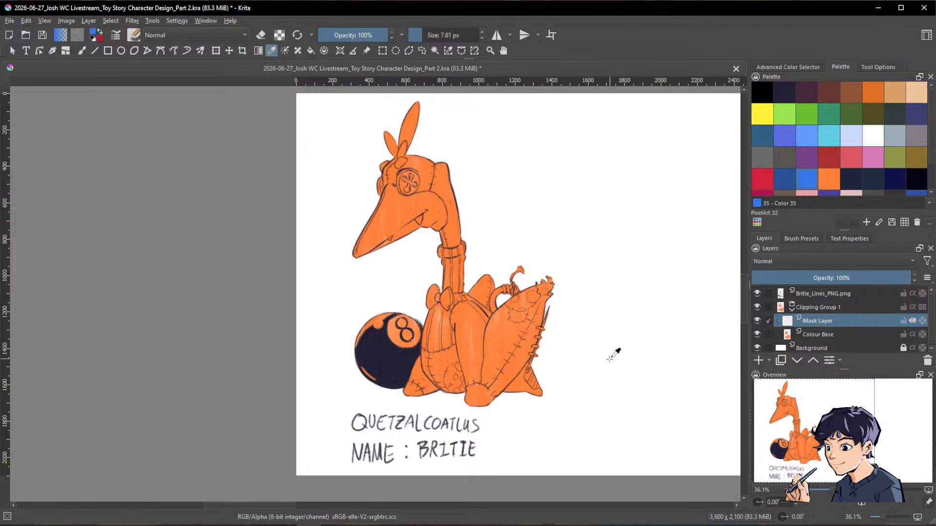
{"action": "key", "text": "b"}
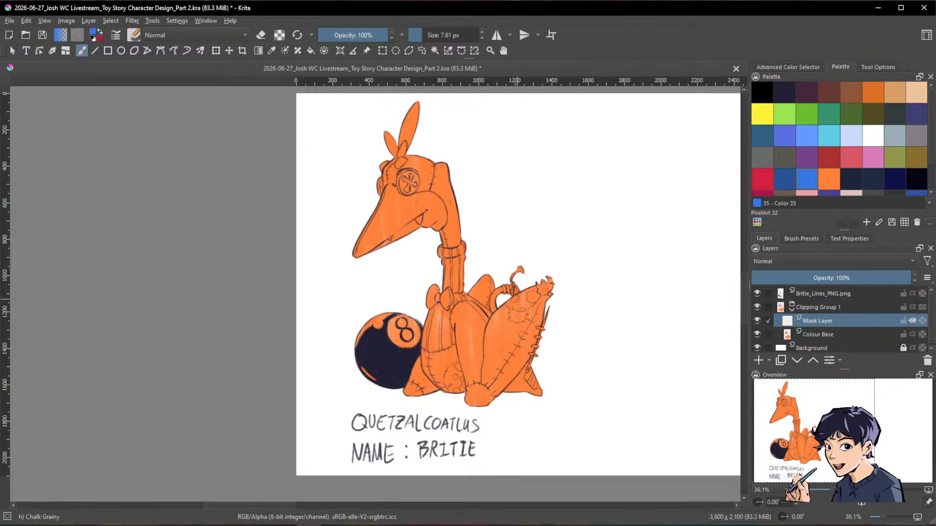
{"action": "left_click_drag", "start_coordinate": [520, 314], "coordinate": [527, 314]}
{"action": "mouse_move", "coordinate": [520, 302]}
{"action": "left_mouse_down"}
{"action": "mouse_move", "coordinate": [531, 356]}
{"action": "mouse_move", "coordinate": [522, 297]}
{"action": "left_mouse_up"}
Step: Try more blue strokes over the wing, body and neck on the Mask Layer, and undo them
{"action": "key", "text": "space"}
{"action": "mouse_move", "coordinate": [531, 335]}
{"action": "left_mouse_down"}
{"action": "mouse_move", "coordinate": [540, 288]}
{"action": "mouse_move", "coordinate": [547, 302]}
{"action": "mouse_move", "coordinate": [521, 372]}
{"action": "left_mouse_up"}
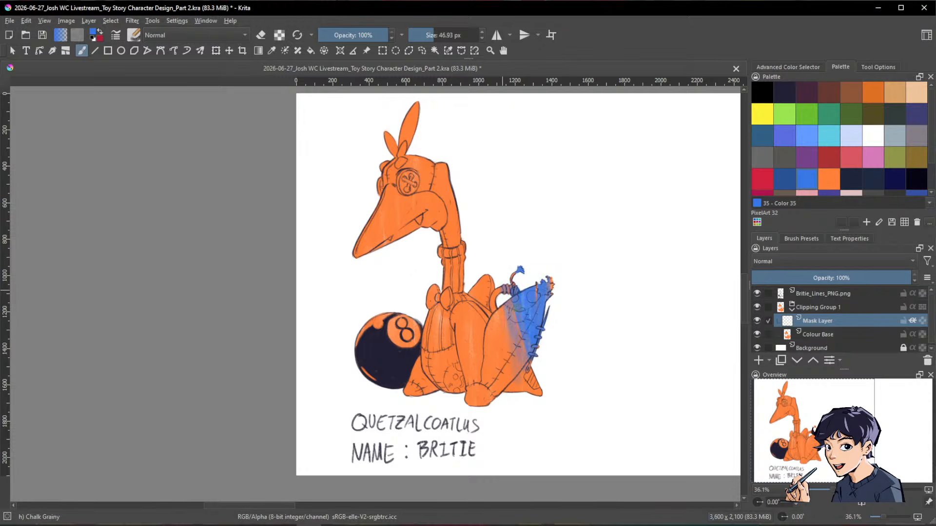
{"action": "mouse_move", "coordinate": [509, 323]}
{"action": "left_mouse_down"}
{"action": "mouse_move", "coordinate": [485, 382]}
{"action": "mouse_move", "coordinate": [453, 420]}
{"action": "mouse_move", "coordinate": [424, 431]}
{"action": "mouse_move", "coordinate": [434, 361]}
{"action": "mouse_move", "coordinate": [423, 332]}
{"action": "mouse_move", "coordinate": [452, 338]}
{"action": "mouse_move", "coordinate": [432, 274]}
{"action": "mouse_move", "coordinate": [493, 292]}
{"action": "left_mouse_up"}
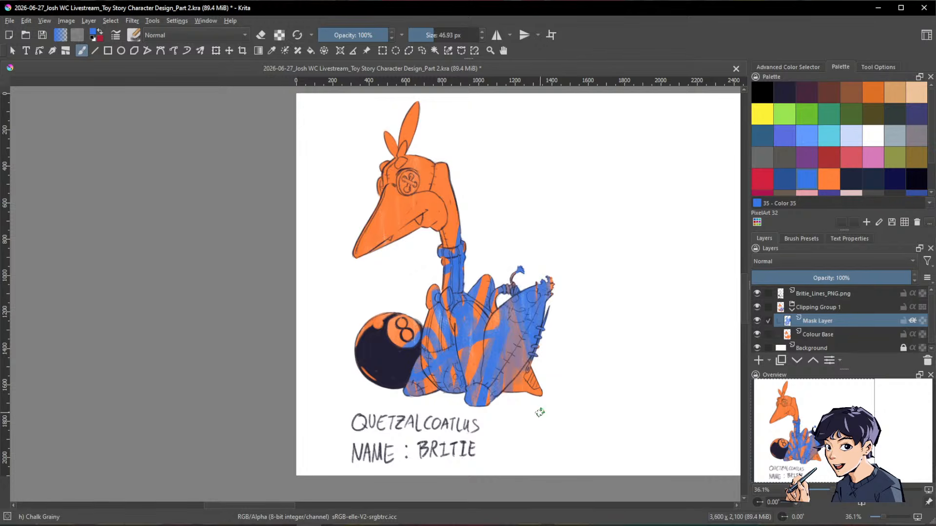
{"action": "key", "text": "ctrl+z"}
{"action": "key", "text": "ctrl+z"}
{"action": "key", "text": "ctrl+z"}
{"action": "key", "text": "ctrl+z"}
{"action": "key", "text": "ctrl+z"}
{"action": "key", "text": "ctrl+z"}
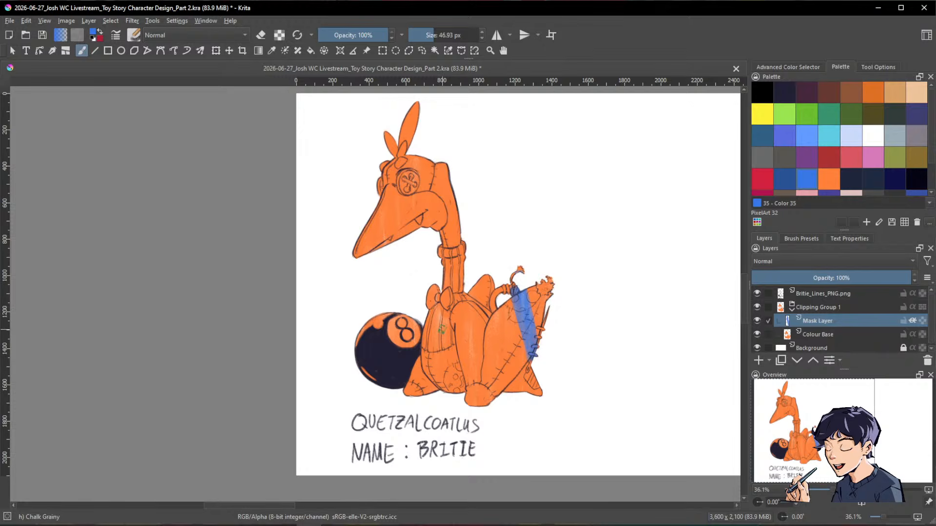
Step: Paint the head, beak and short crest feather blue on the Mask Layer
{"action": "scroll", "coordinate": [441, 329], "scroll_direction": "up", "scroll_amount": 1}
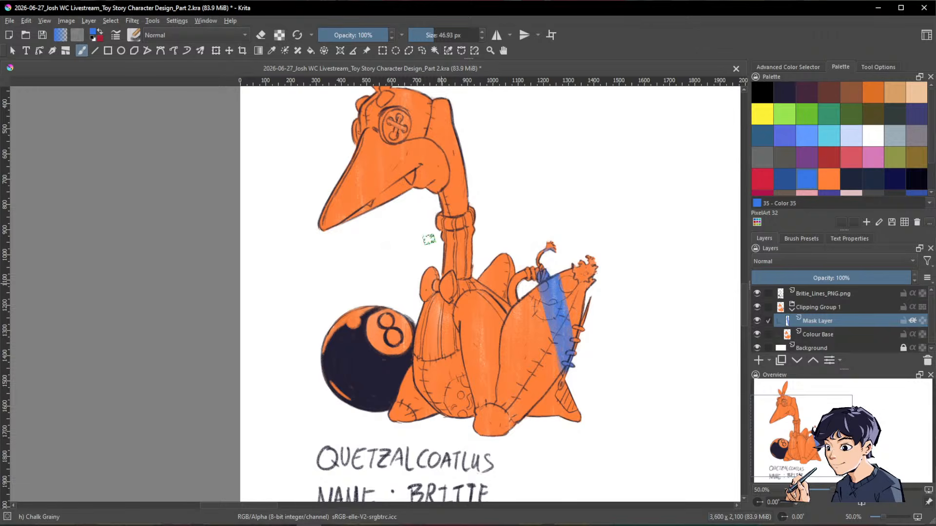
{"action": "scroll", "coordinate": [397, 168], "scroll_direction": "up", "scroll_amount": 1}
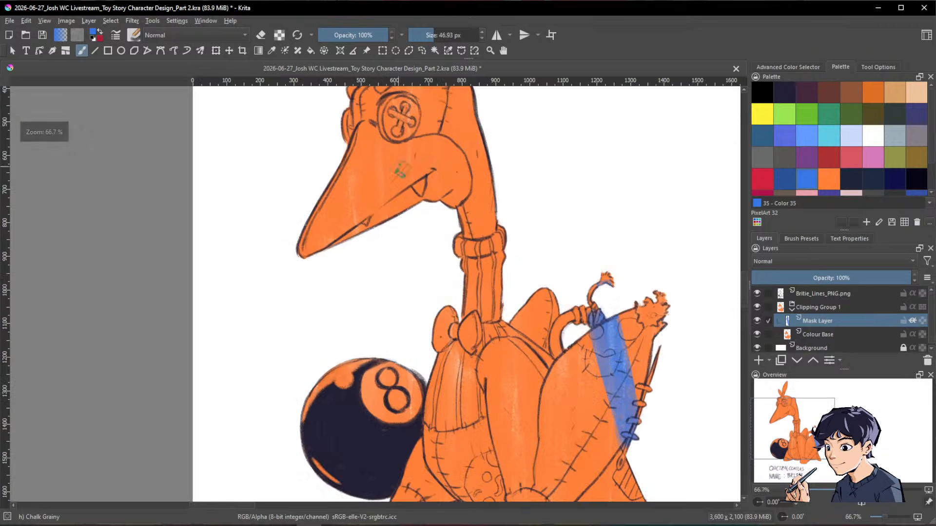
{"action": "scroll", "coordinate": [400, 170], "scroll_direction": "up", "scroll_amount": 1}
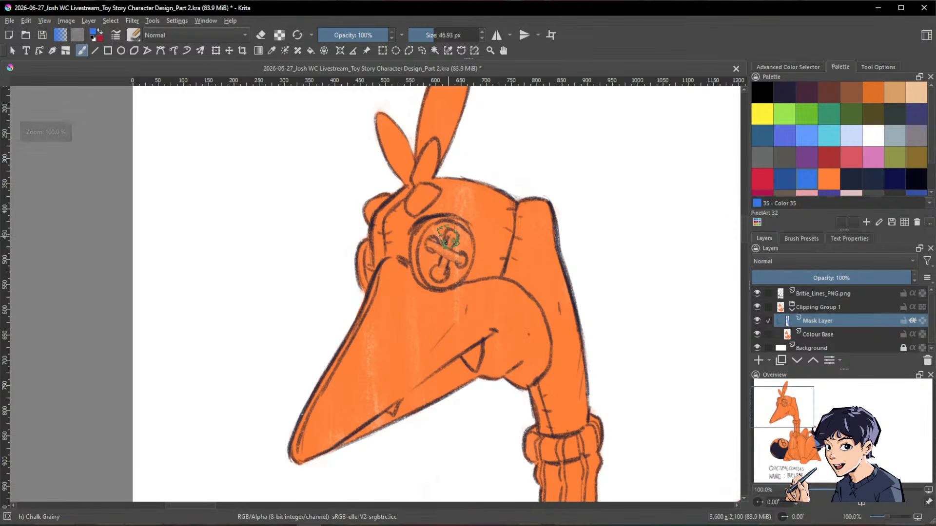
{"action": "mouse_move", "coordinate": [445, 168]}
{"action": "left_mouse_down"}
{"action": "mouse_move", "coordinate": [453, 361]}
{"action": "mouse_move", "coordinate": [487, 159]}
{"action": "mouse_move", "coordinate": [483, 218]}
{"action": "mouse_move", "coordinate": [424, 390]}
{"action": "mouse_move", "coordinate": [375, 419]}
{"action": "mouse_move", "coordinate": [317, 429]}
{"action": "mouse_move", "coordinate": [531, 285]}
{"action": "mouse_move", "coordinate": [536, 351]}
{"action": "mouse_move", "coordinate": [512, 209]}
{"action": "mouse_move", "coordinate": [346, 282]}
{"action": "mouse_move", "coordinate": [400, 122]}
{"action": "left_mouse_up"}
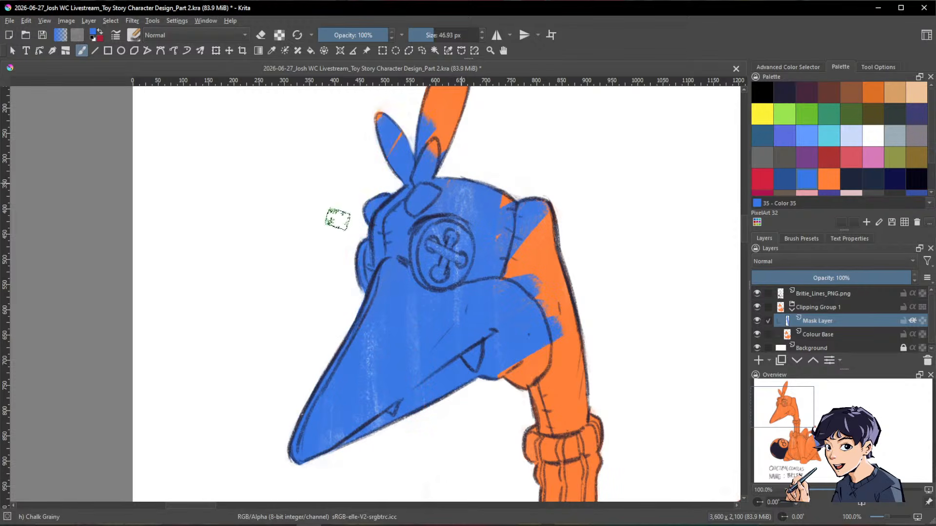
{"action": "mouse_move", "coordinate": [338, 220]}
{"action": "left_mouse_down"}
{"action": "mouse_move", "coordinate": [377, 305]}
{"action": "mouse_move", "coordinate": [443, 297]}
{"action": "mouse_move", "coordinate": [474, 325]}
{"action": "mouse_move", "coordinate": [504, 207]}
{"action": "left_mouse_up"}
{"action": "key", "text": "space"}
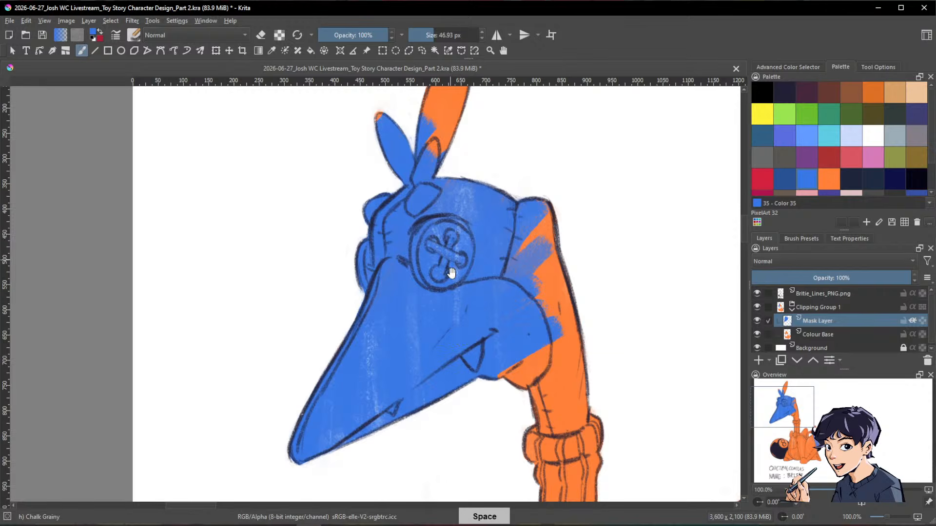
Step: Toggle the Mask Layer's visibility to compare the blue paint with the orange base beneath
{"action": "left_click", "coordinate": [757, 321]}
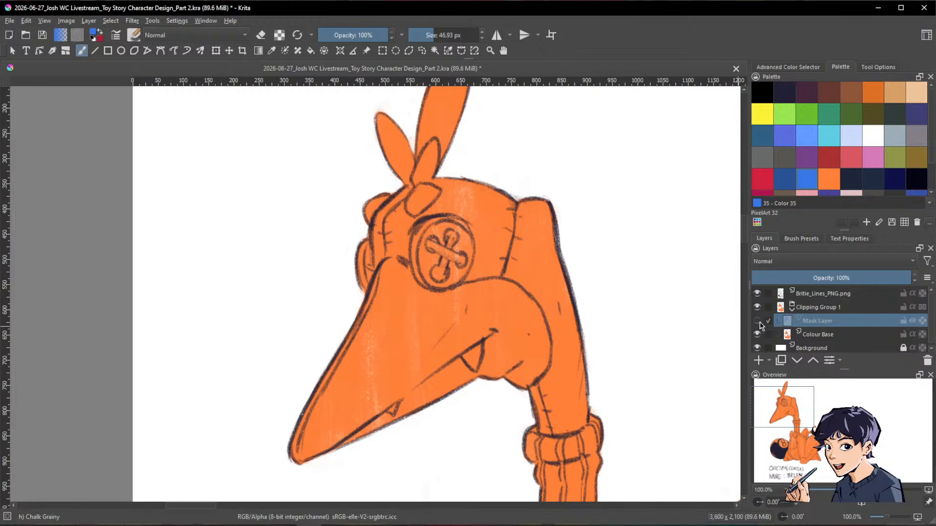
{"action": "left_click", "coordinate": [758, 321]}
{"action": "left_click", "coordinate": [758, 321]}
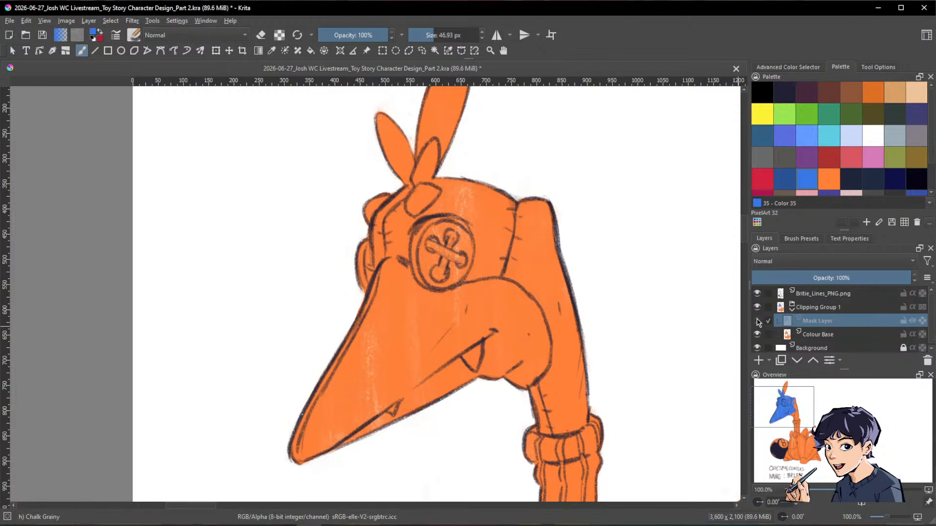
{"action": "left_click", "coordinate": [757, 322]}
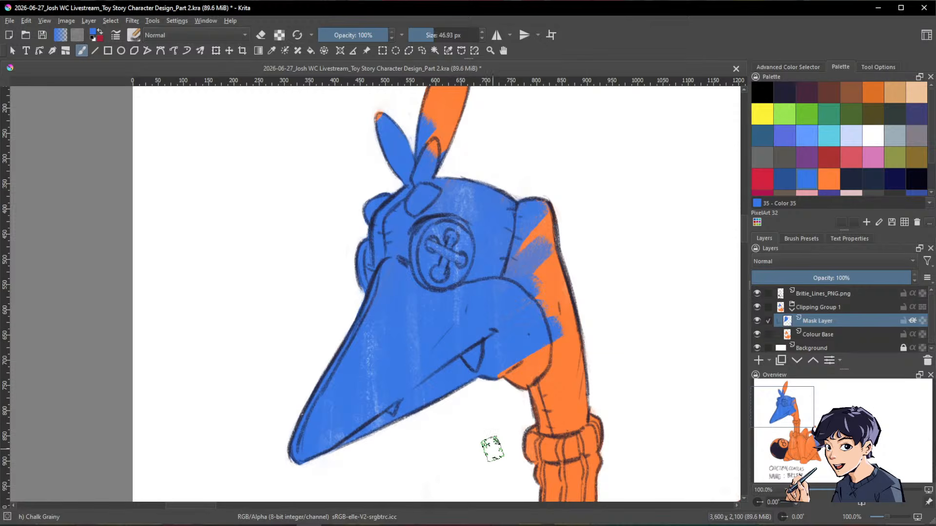
Step: Add a paint layer above the Mask Layer and paint red Color 33 across the back of the head and neck, past the outline
{"action": "left_click", "coordinate": [759, 360]}
{"action": "mouse_move", "coordinate": [519, 194]}
{"action": "left_mouse_down"}
{"action": "mouse_move", "coordinate": [543, 181]}
{"action": "mouse_move", "coordinate": [539, 250]}
{"action": "mouse_move", "coordinate": [549, 181]}
{"action": "mouse_move", "coordinate": [466, 194]}
{"action": "mouse_move", "coordinate": [558, 215]}
{"action": "mouse_move", "coordinate": [552, 255]}
{"action": "mouse_move", "coordinate": [592, 285]}
{"action": "mouse_move", "coordinate": [496, 364]}
{"action": "mouse_move", "coordinate": [545, 314]}
{"action": "mouse_move", "coordinate": [499, 278]}
{"action": "mouse_move", "coordinate": [525, 258]}
{"action": "mouse_move", "coordinate": [519, 346]}
{"action": "mouse_move", "coordinate": [531, 394]}
{"action": "mouse_move", "coordinate": [547, 413]}
{"action": "left_mouse_up"}
{"action": "left_click", "coordinate": [763, 181]}
{"action": "key", "text": "space"}
{"action": "left_click_drag", "start_coordinate": [660, 387], "coordinate": [641, 347]}
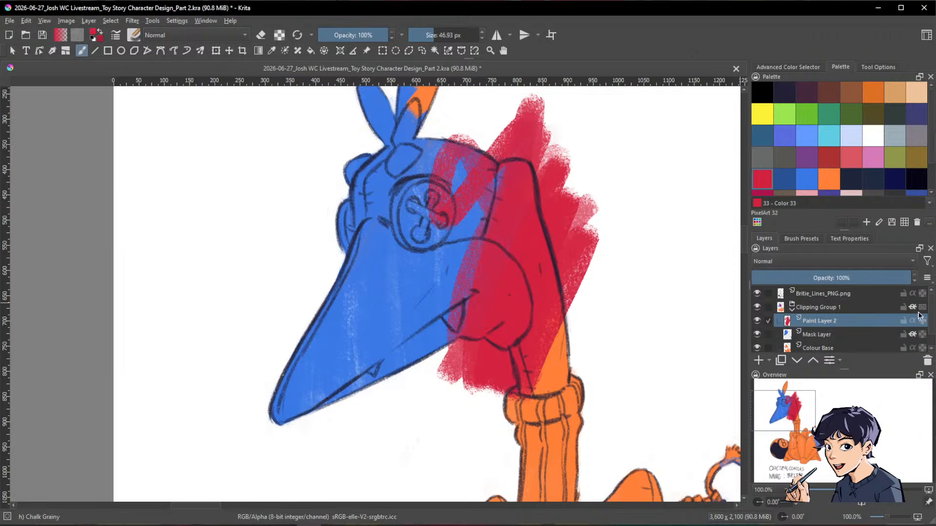
Step: Turn on alpha inheritance for the new paint layer and brush red over the rest of the head and the upper beak
{"action": "left_click", "coordinate": [912, 320]}
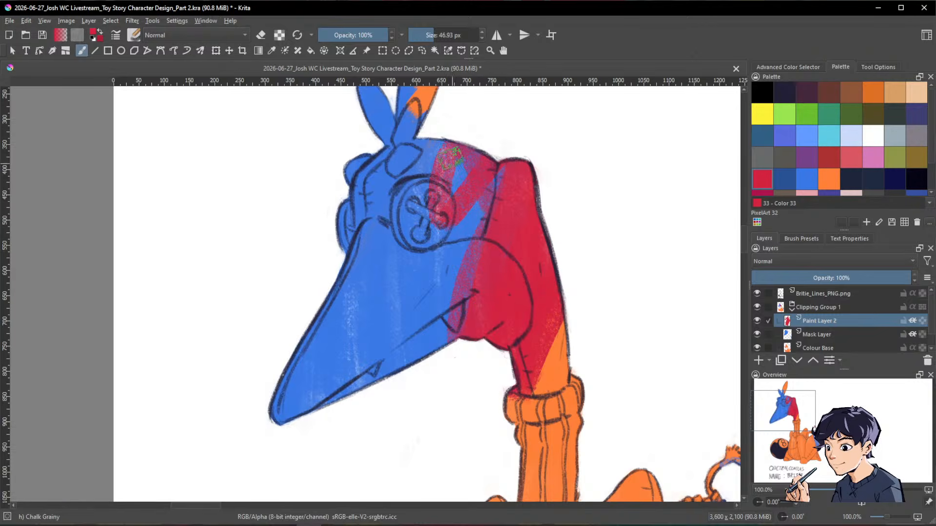
{"action": "mouse_move", "coordinate": [446, 146]}
{"action": "left_mouse_down"}
{"action": "mouse_move", "coordinate": [410, 273]}
{"action": "mouse_move", "coordinate": [436, 247]}
{"action": "mouse_move", "coordinate": [501, 136]}
{"action": "mouse_move", "coordinate": [476, 202]}
{"action": "mouse_move", "coordinate": [376, 237]}
{"action": "mouse_move", "coordinate": [359, 168]}
{"action": "mouse_move", "coordinate": [353, 176]}
{"action": "left_mouse_up"}
{"action": "key", "text": "space"}
{"action": "left_click_drag", "start_coordinate": [585, 283], "coordinate": [597, 336]}
{"action": "mouse_move", "coordinate": [378, 231]}
{"action": "left_mouse_down"}
{"action": "mouse_move", "coordinate": [446, 229]}
{"action": "mouse_move", "coordinate": [363, 352]}
{"action": "left_mouse_up"}
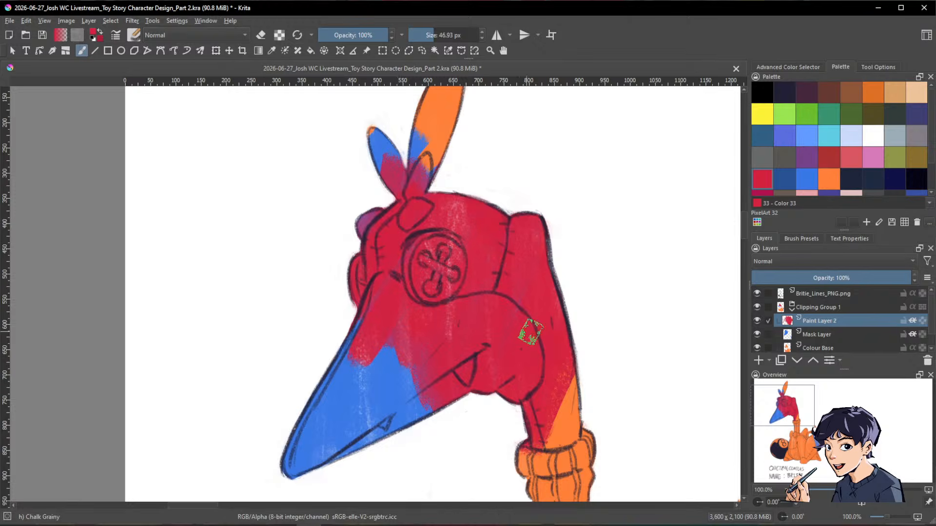
{"action": "key", "text": "space"}
{"action": "left_click_drag", "start_coordinate": [566, 311], "coordinate": [560, 297]}
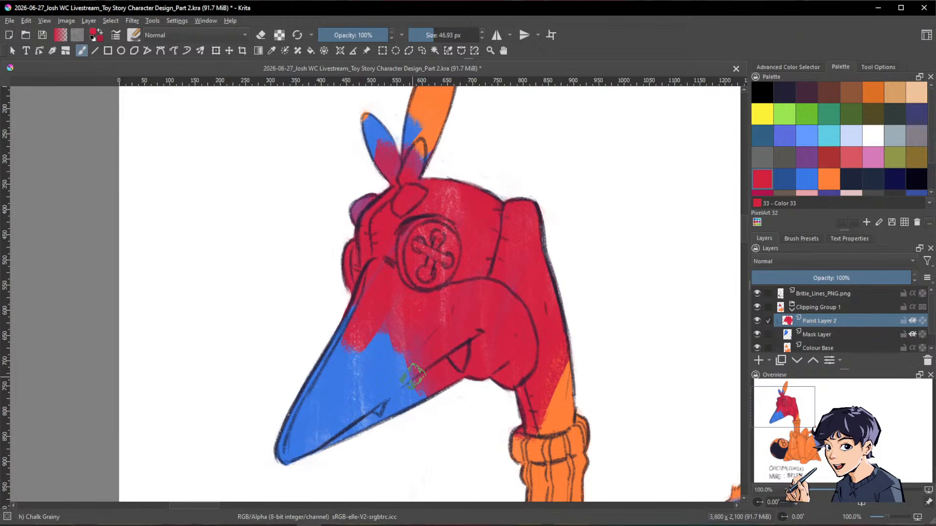
Step: Toggle the visibility of Paint Layer 2 and the Mask Layer to compare the red, blue and orange layers
{"action": "left_click", "coordinate": [757, 321]}
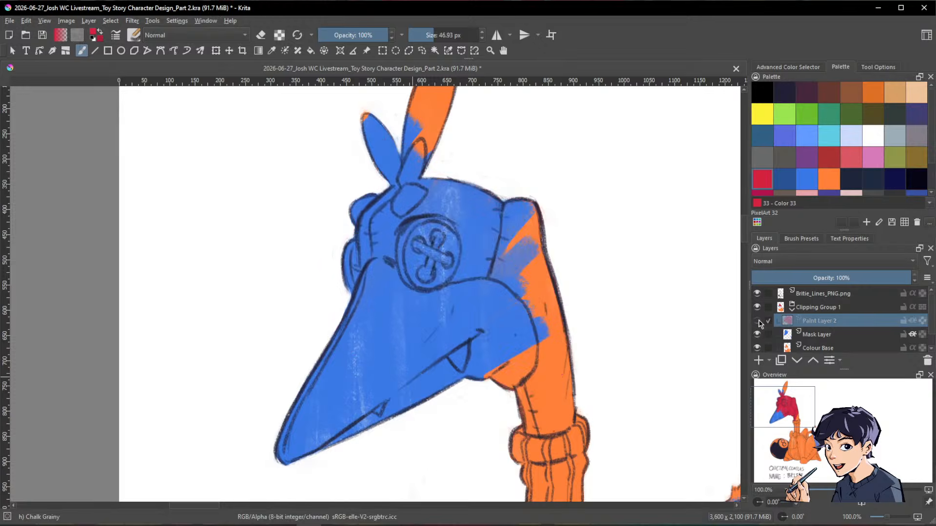
{"action": "left_click", "coordinate": [757, 322]}
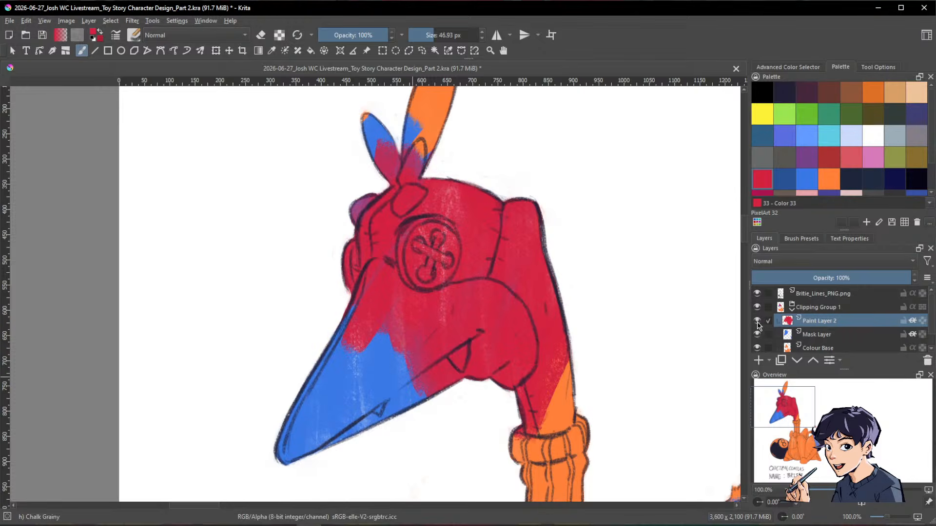
{"action": "left_click", "coordinate": [757, 322]}
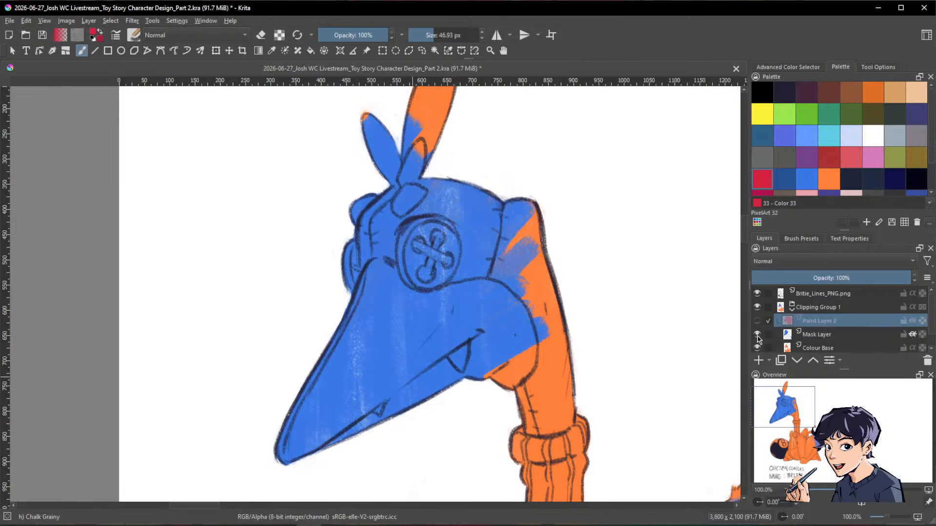
{"action": "left_click", "coordinate": [757, 335]}
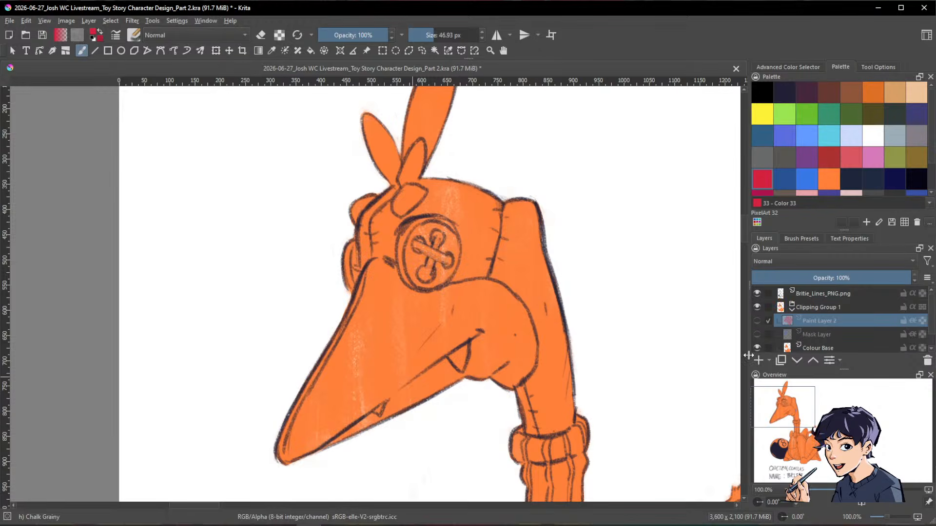
{"action": "left_click", "coordinate": [757, 335]}
{"action": "left_click", "coordinate": [757, 321]}
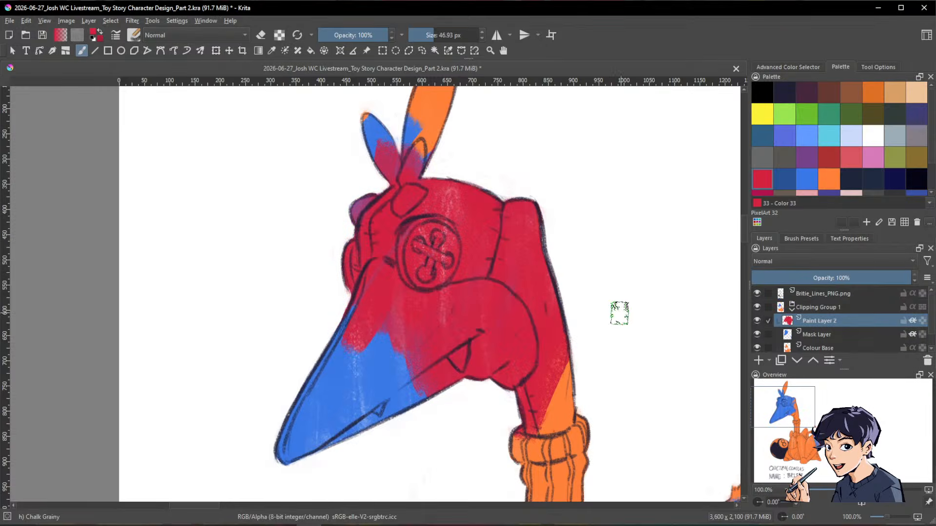
Step: Delete Paint Layer 2 and clear all the blue paint from the Mask Layer
{"action": "scroll", "coordinate": [593, 201], "scroll_direction": "down", "scroll_amount": 2}
{"action": "left_click_drag", "start_coordinate": [645, 295], "coordinate": [587, 232]}
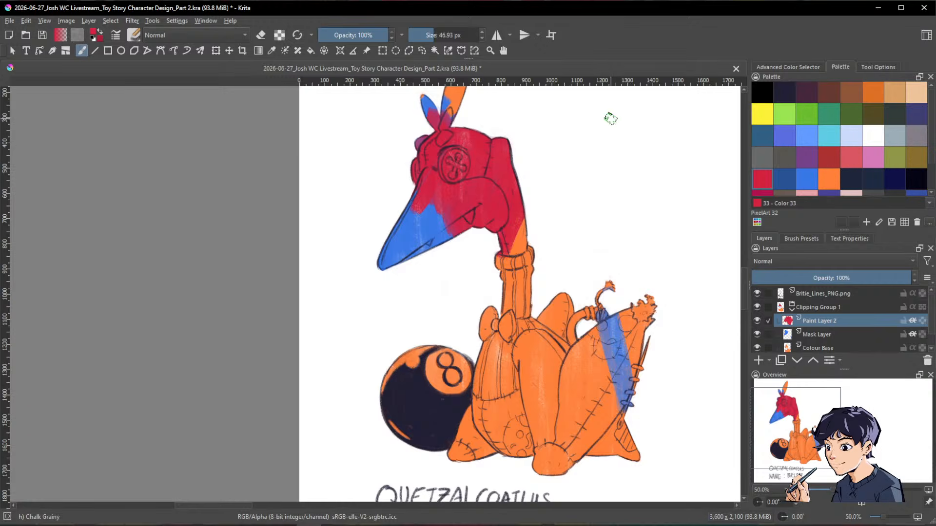
{"action": "key", "text": "minus"}
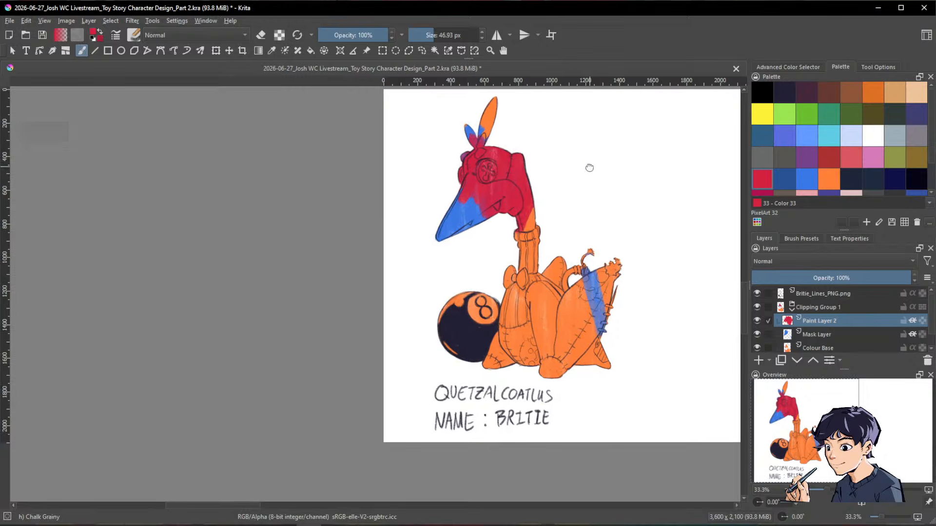
{"action": "left_click", "coordinate": [927, 361]}
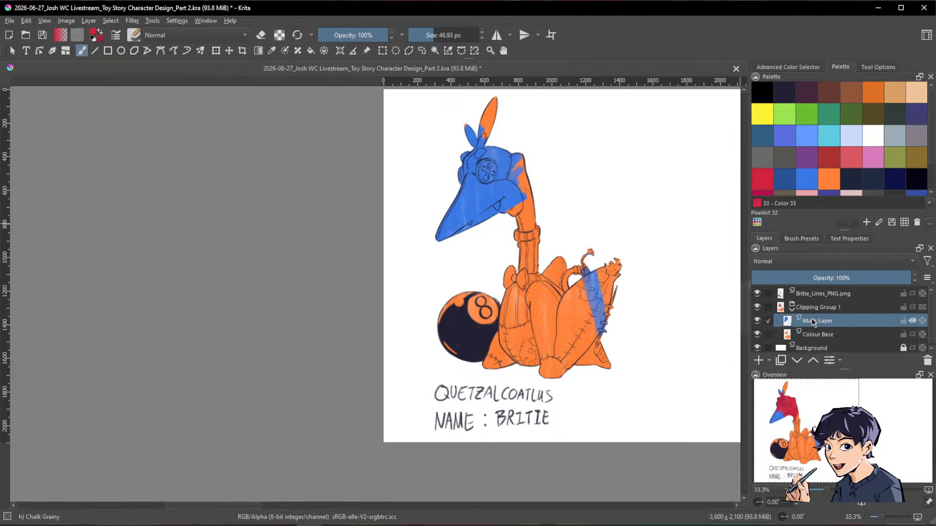
{"action": "key", "text": "Delete"}
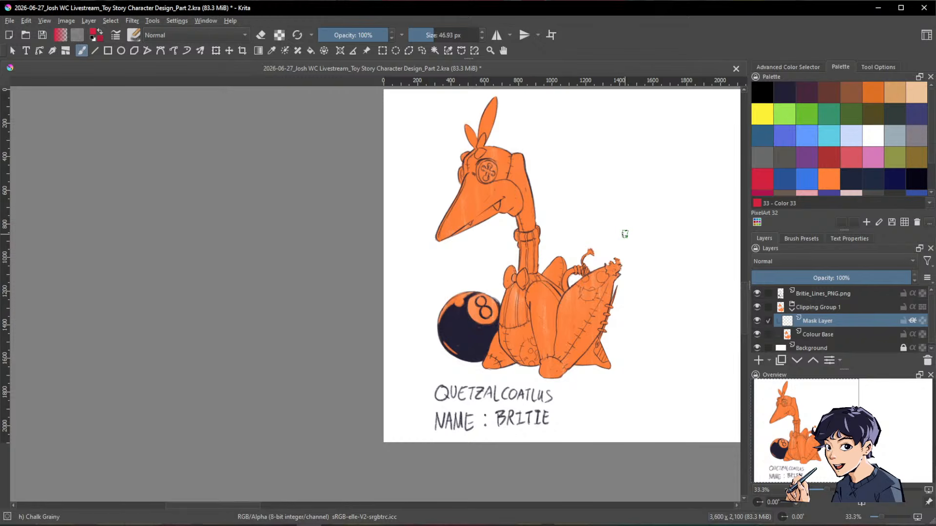
Step: Rename the Mask Layer as Head
{"action": "scroll", "coordinate": [629, 232], "scroll_direction": "up", "scroll_amount": 1, "text": "ctrl"}
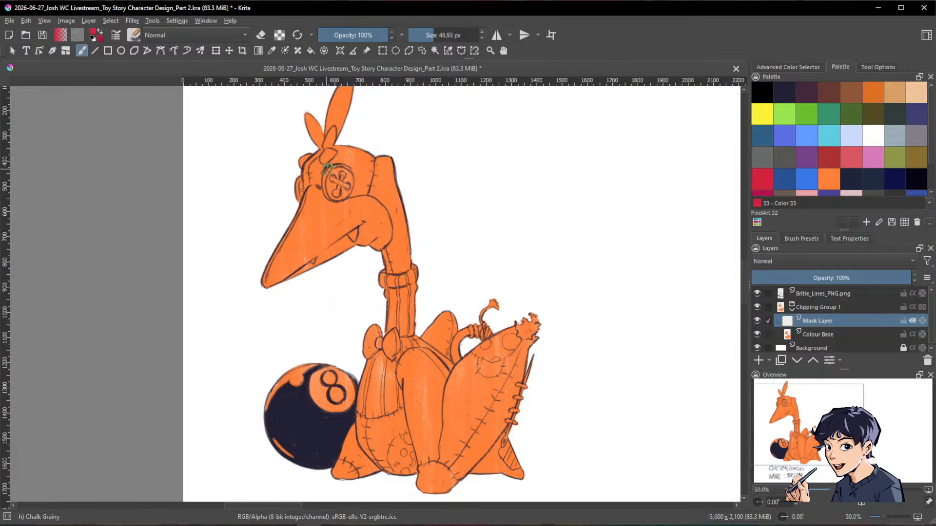
{"action": "left_click_drag", "start_coordinate": [364, 175], "coordinate": [376, 225]}
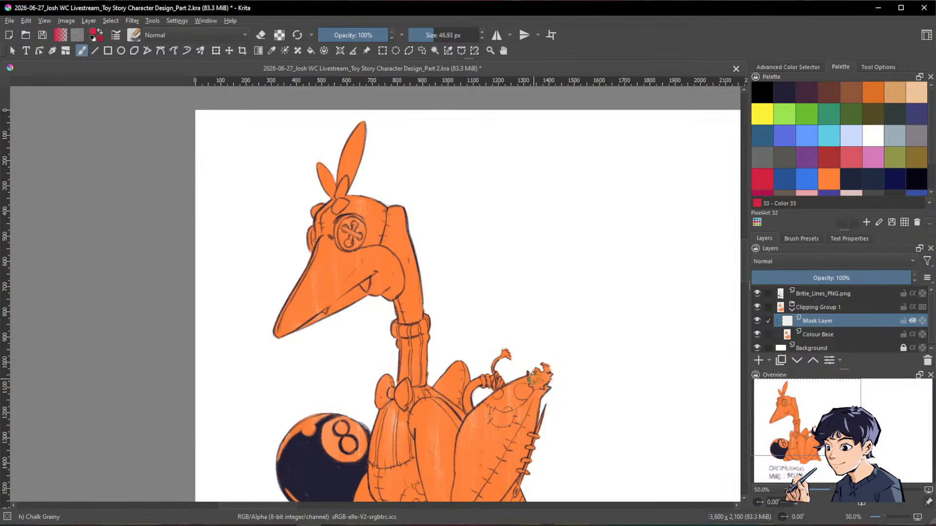
{"action": "left_click_drag", "start_coordinate": [432, 363], "coordinate": [417, 237]}
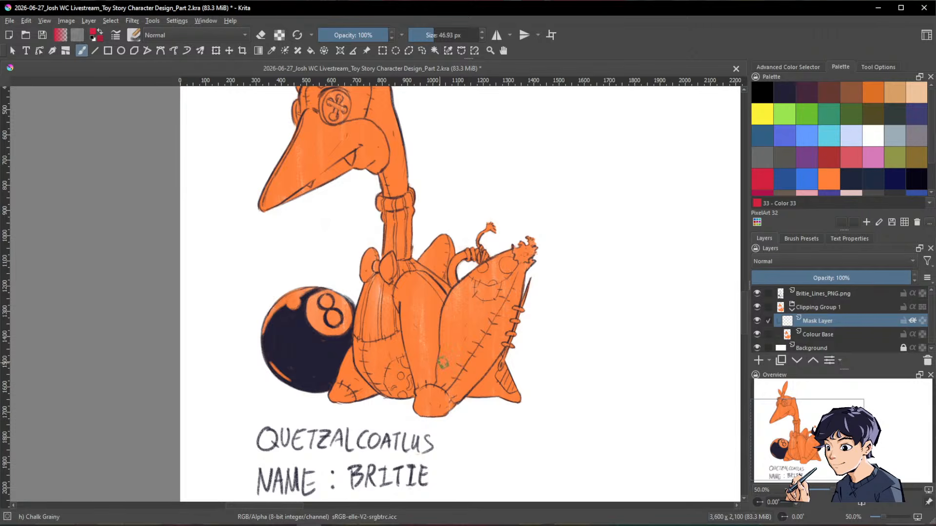
{"action": "left_click_drag", "start_coordinate": [443, 156], "coordinate": [589, 273]}
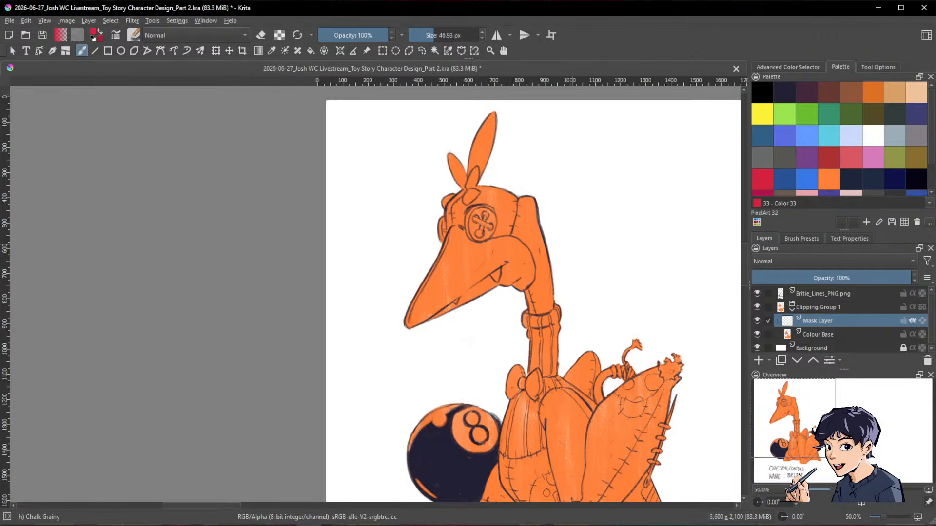
{"action": "mouse_move", "coordinate": [815, 325]}
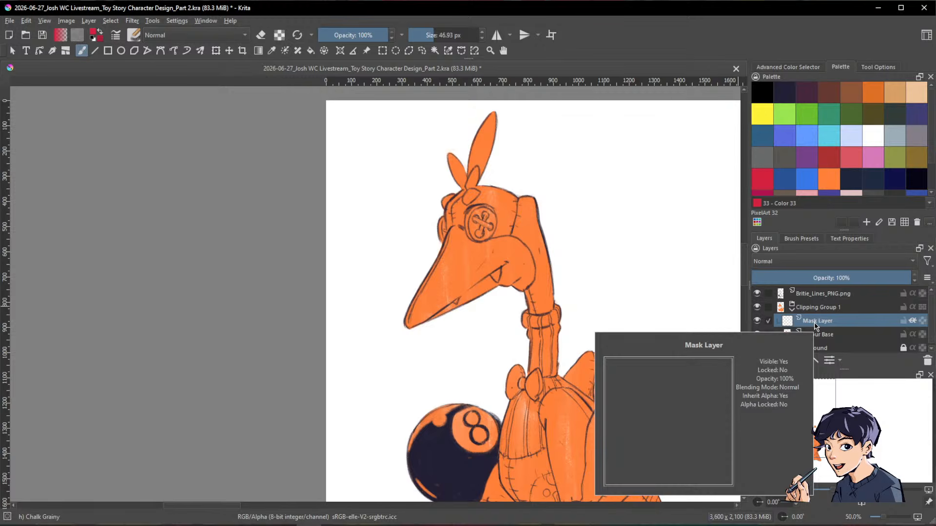
{"action": "double_click", "coordinate": [815, 322]}
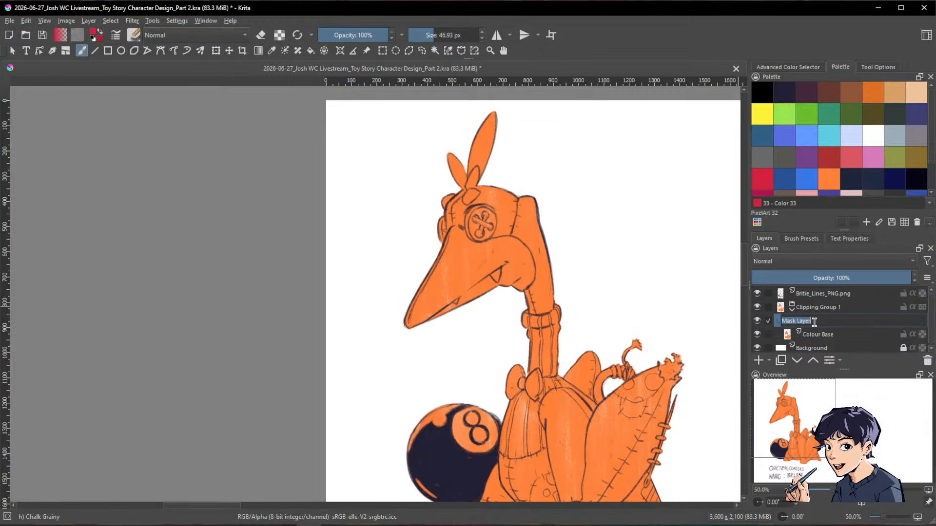
{"action": "type", "text": "Head"}
{"action": "key", "text": "Return"}
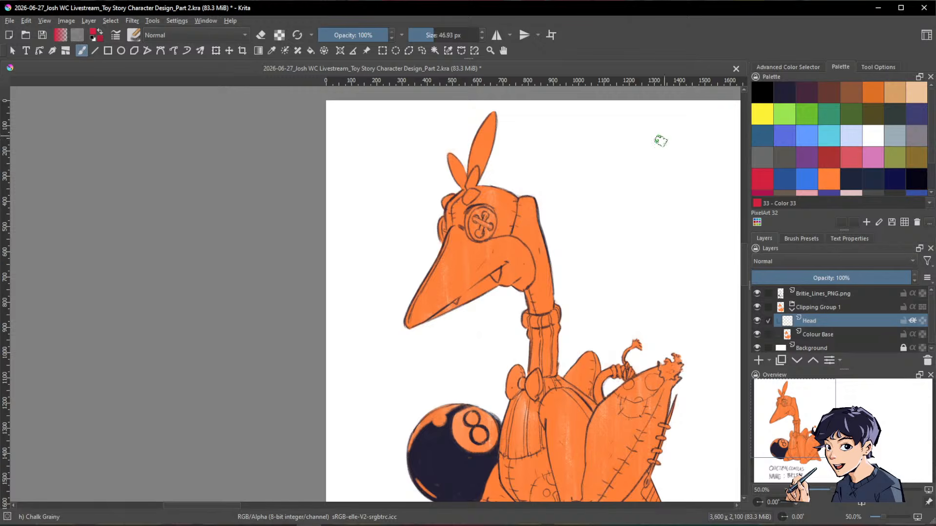
Step: Choose the Cornflower palette colour and adjust its shade in the Advanced Color Selector
{"action": "left_click_drag", "start_coordinate": [567, 266], "coordinate": [580, 240]}
{"action": "left_click_drag", "start_coordinate": [656, 266], "coordinate": [597, 340]}
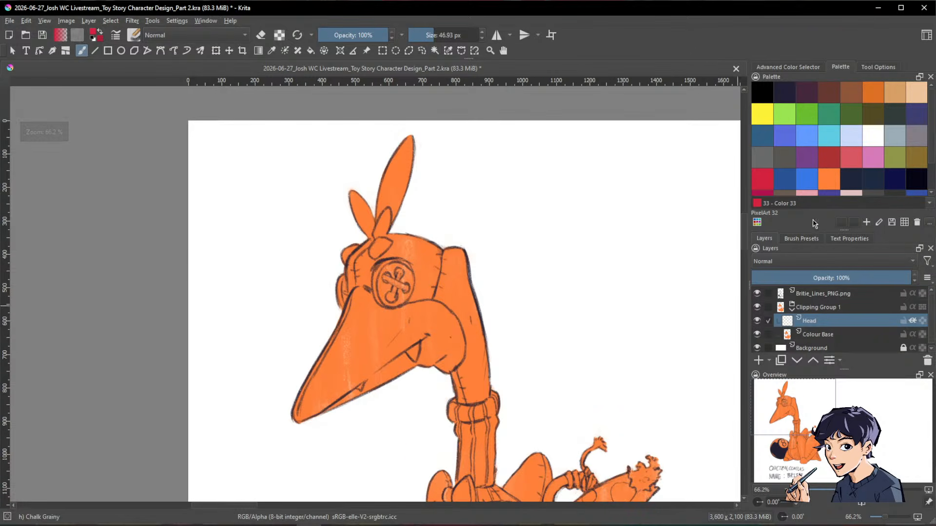
{"action": "left_click", "coordinate": [805, 136]}
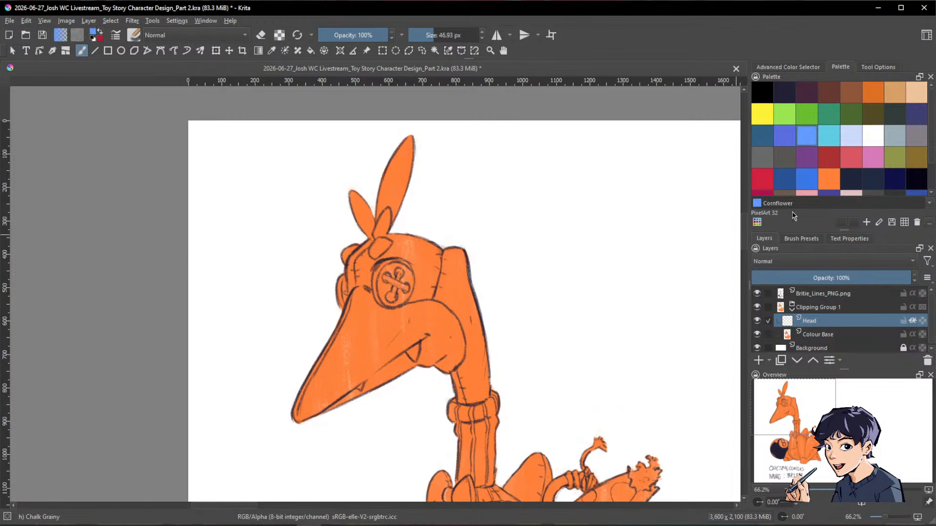
{"action": "left_click", "coordinate": [815, 66]}
{"action": "left_click", "coordinate": [841, 159]}
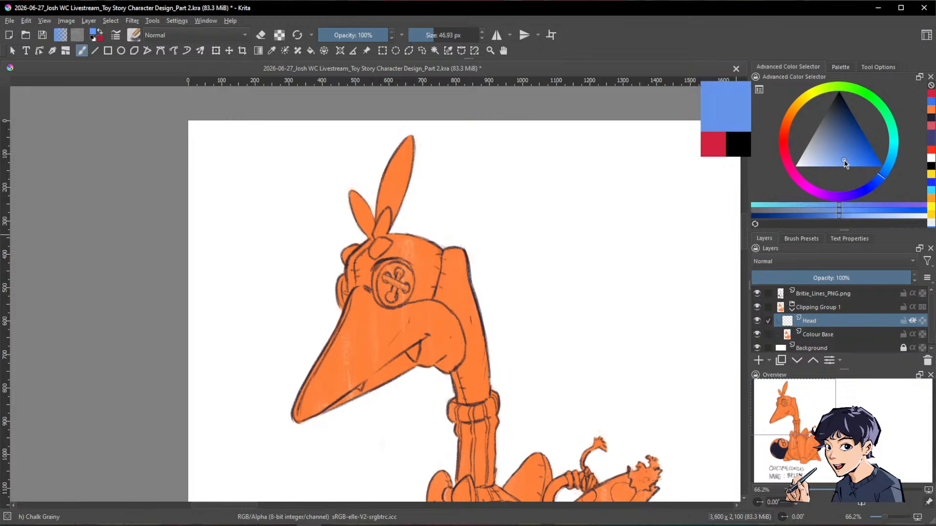
Step: Bring the Demo Notes image over the canvas, examine the colours of its Quetzalcoatlus references, and move it away again
{"action": "key", "text": "space"}
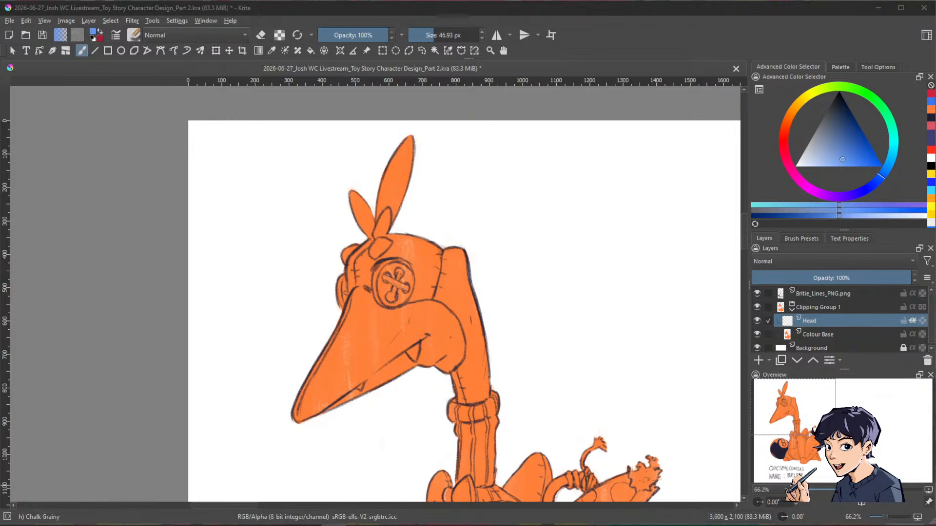
{"action": "left_click_drag", "start_coordinate": [0, 72], "coordinate": [299, 79]}
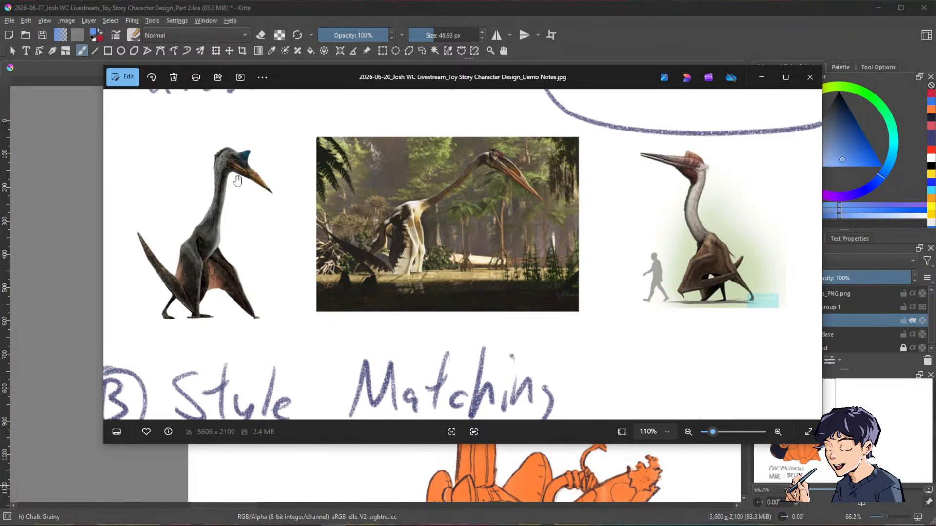
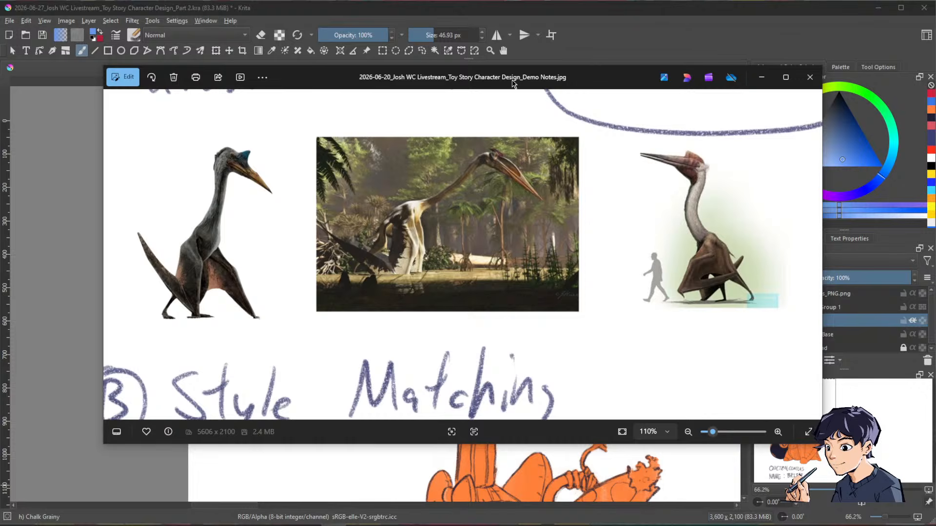
{"action": "left_click_drag", "start_coordinate": [511, 83], "coordinate": [503, 83]}
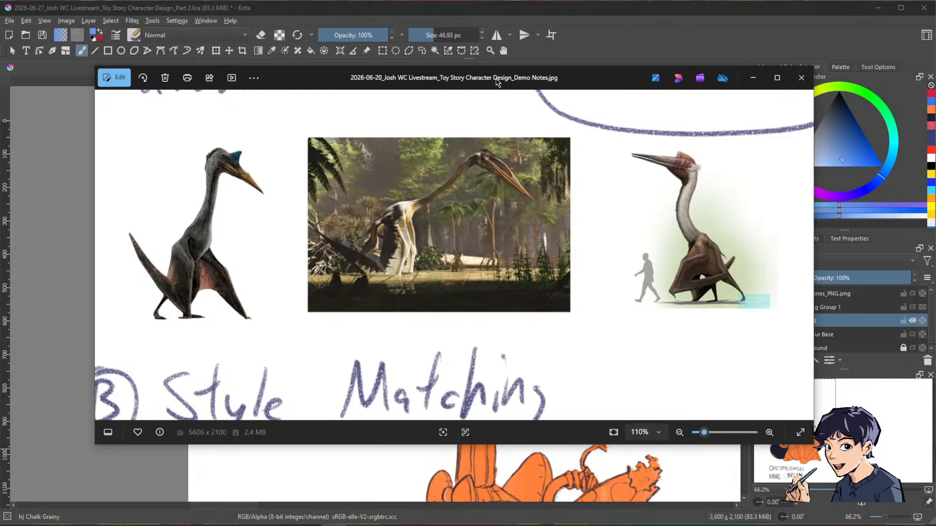
{"action": "mouse_move", "coordinate": [501, 81]}
{"action": "left_mouse_down"}
{"action": "mouse_move", "coordinate": [195, 102]}
{"action": "mouse_move", "coordinate": [0, 73]}
{"action": "left_mouse_up"}
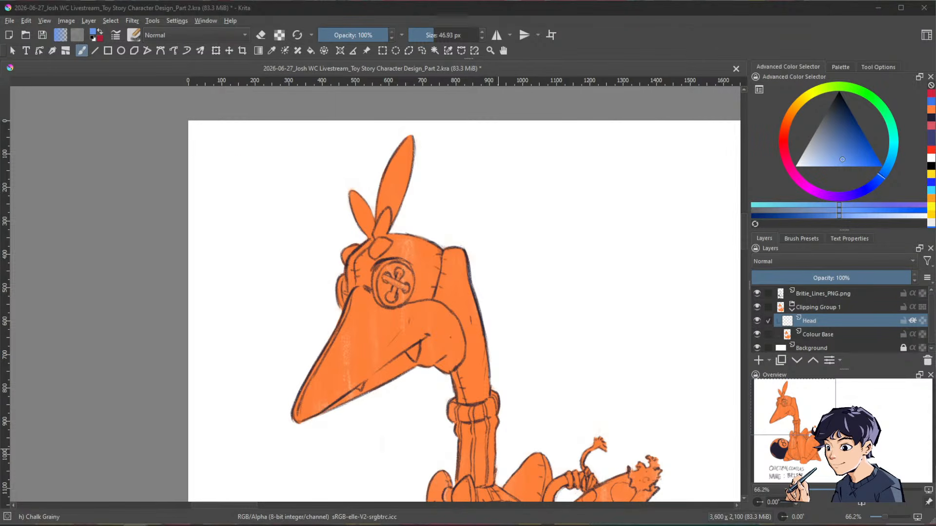
{"action": "left_click", "coordinate": [790, 46]}
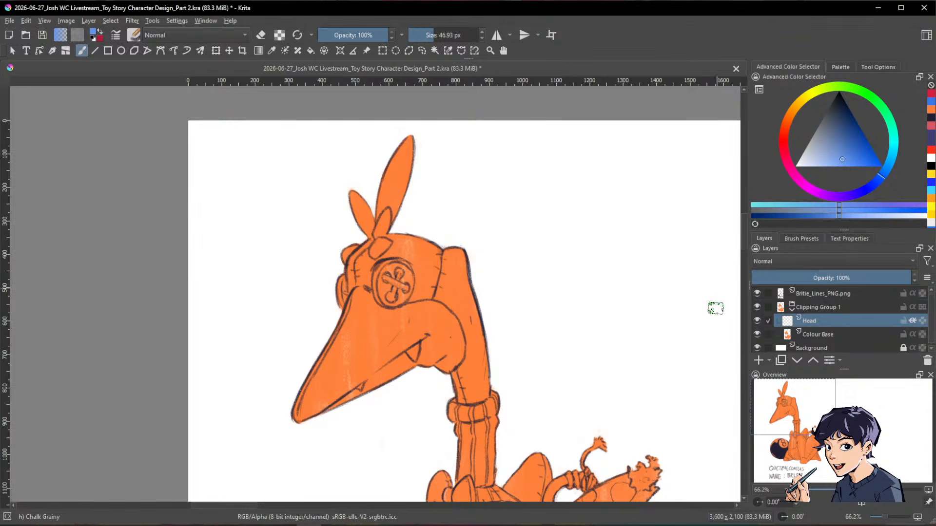
Step: Mix a muted orange and paint the whole beak and cheek with it on the Head layer
{"action": "left_click", "coordinate": [794, 117]}
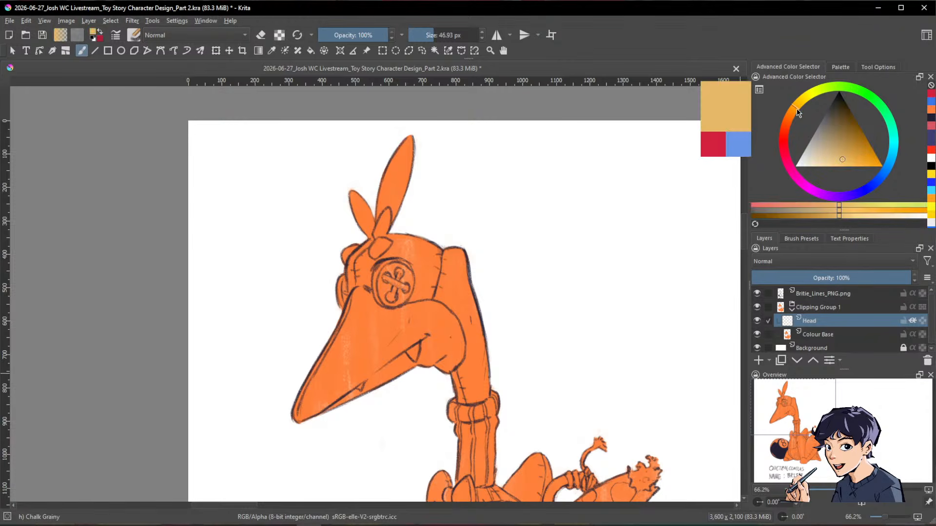
{"action": "left_click", "coordinate": [790, 124]}
{"action": "left_click_drag", "start_coordinate": [845, 160], "coordinate": [857, 159]}
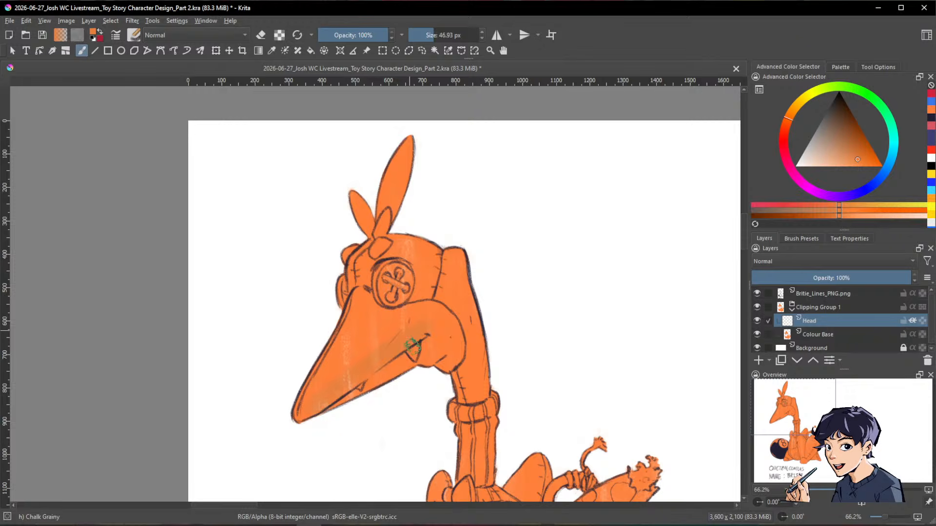
{"action": "left_click_drag", "start_coordinate": [414, 345], "coordinate": [349, 352]}
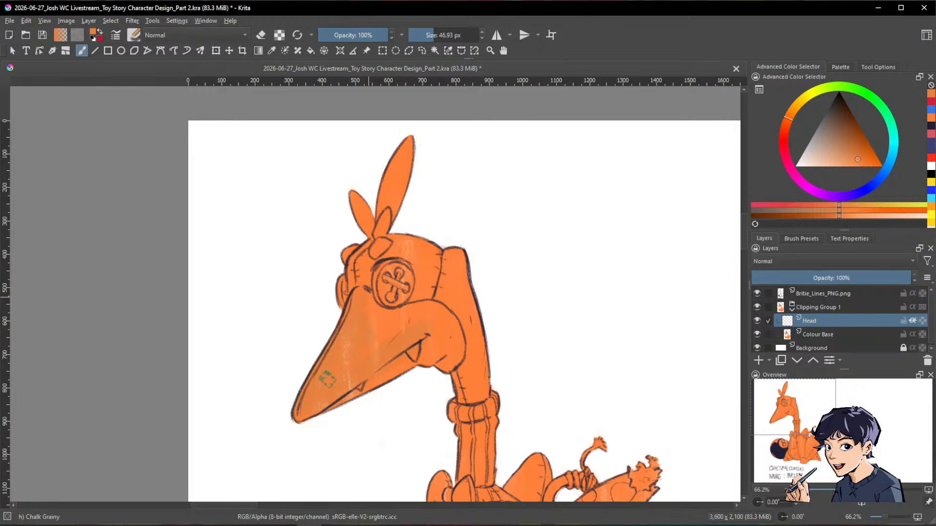
{"action": "mouse_move", "coordinate": [355, 299]}
{"action": "left_mouse_down"}
{"action": "mouse_move", "coordinate": [391, 316]}
{"action": "mouse_move", "coordinate": [432, 307]}
{"action": "mouse_move", "coordinate": [444, 316]}
{"action": "mouse_move", "coordinate": [450, 343]}
{"action": "left_mouse_up"}
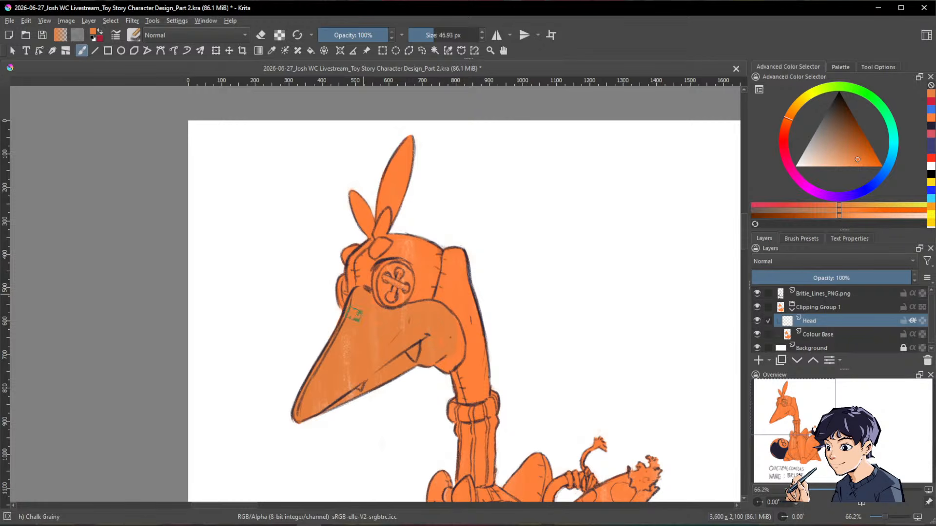
{"action": "left_click_drag", "start_coordinate": [409, 316], "coordinate": [406, 316]}
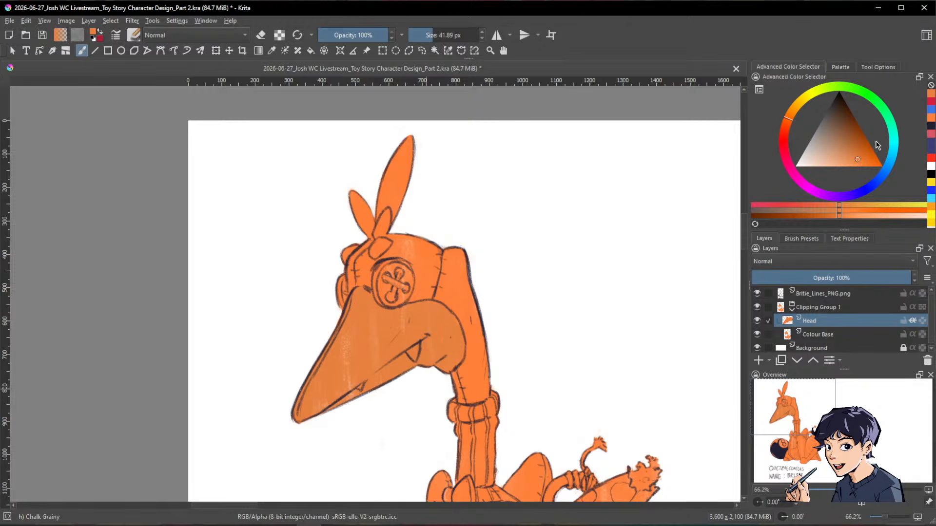
Step: Mix a muted blue and paint the top and back of the head around the button eye on the Head layer
{"action": "left_click", "coordinate": [881, 186]}
{"action": "mouse_move", "coordinate": [845, 148]}
{"action": "left_mouse_down"}
{"action": "mouse_move", "coordinate": [832, 156]}
{"action": "mouse_move", "coordinate": [841, 146]}
{"action": "left_mouse_up"}
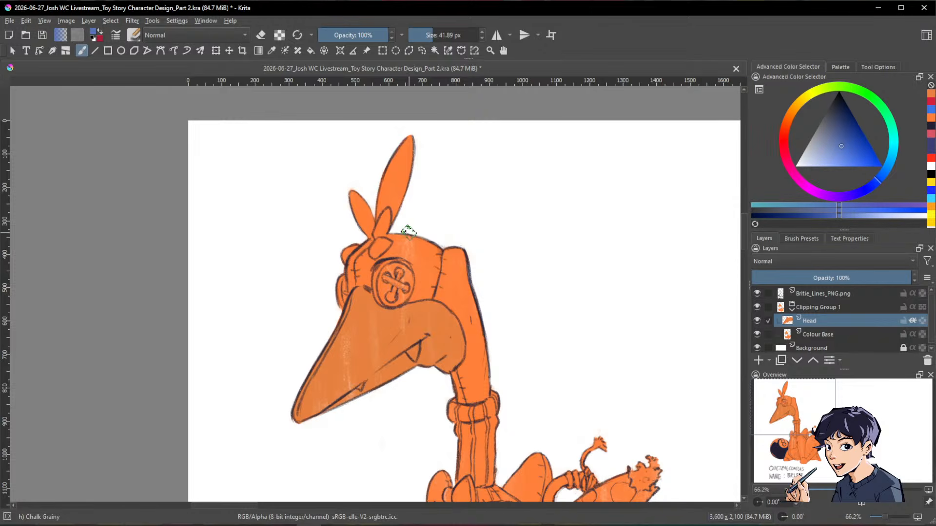
{"action": "mouse_move", "coordinate": [408, 232]}
{"action": "left_mouse_down"}
{"action": "mouse_move", "coordinate": [422, 265]}
{"action": "mouse_move", "coordinate": [432, 243]}
{"action": "mouse_move", "coordinate": [428, 273]}
{"action": "left_mouse_up"}
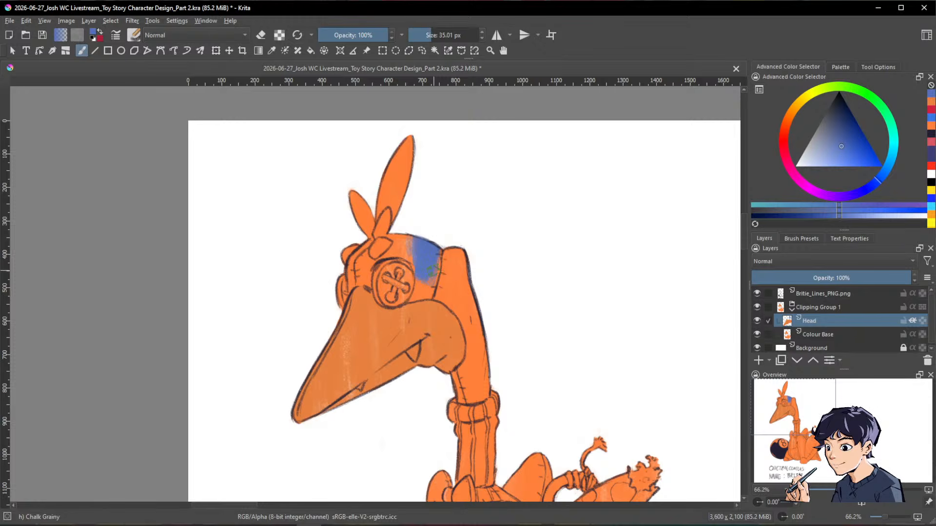
{"action": "mouse_move", "coordinate": [432, 260]}
{"action": "left_mouse_down"}
{"action": "mouse_move", "coordinate": [429, 288]}
{"action": "mouse_move", "coordinate": [422, 271]}
{"action": "left_mouse_up"}
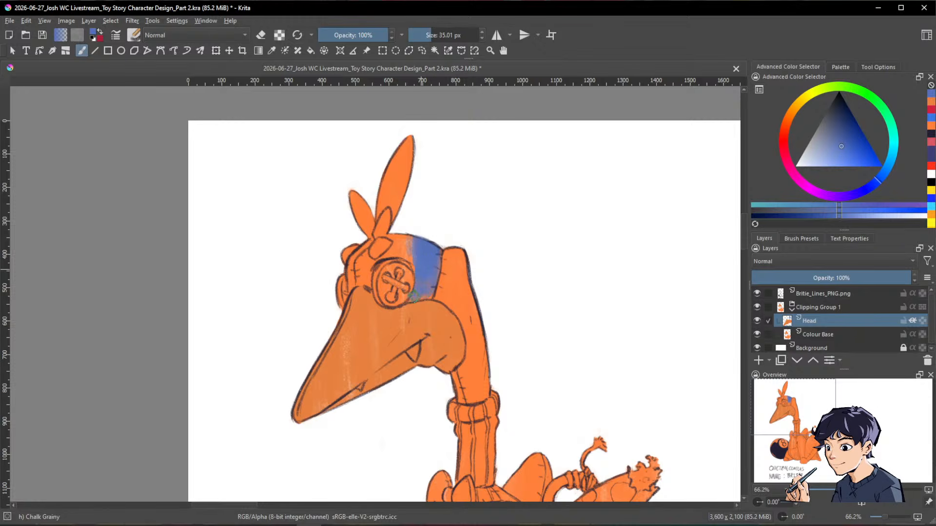
{"action": "mouse_move", "coordinate": [419, 236]}
{"action": "left_mouse_down"}
{"action": "mouse_move", "coordinate": [411, 252]}
{"action": "mouse_move", "coordinate": [408, 239]}
{"action": "mouse_move", "coordinate": [385, 238]}
{"action": "mouse_move", "coordinate": [370, 266]}
{"action": "mouse_move", "coordinate": [406, 251]}
{"action": "left_mouse_up"}
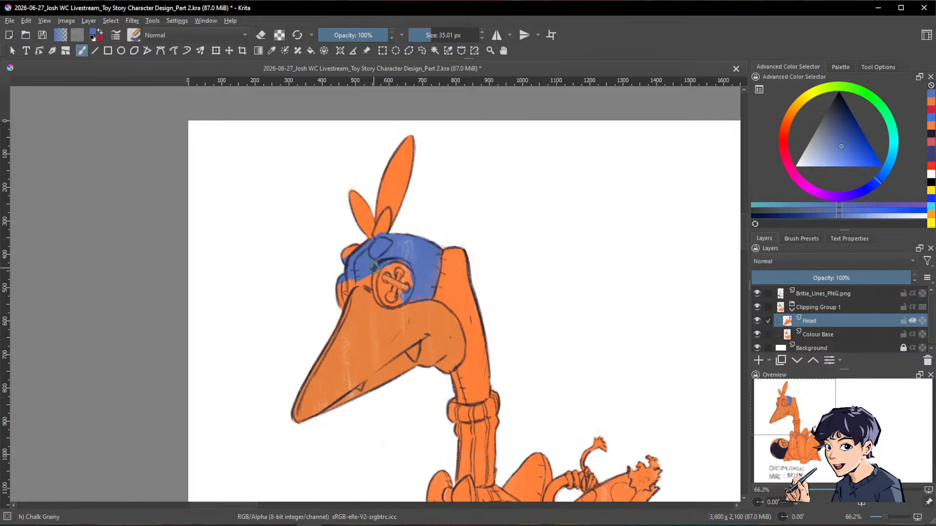
{"action": "mouse_move", "coordinate": [366, 279]}
{"action": "left_mouse_down"}
{"action": "mouse_move", "coordinate": [345, 287]}
{"action": "mouse_move", "coordinate": [364, 272]}
{"action": "mouse_move", "coordinate": [368, 286]}
{"action": "mouse_move", "coordinate": [385, 246]}
{"action": "left_mouse_up"}
{"action": "left_click_drag", "start_coordinate": [632, 286], "coordinate": [665, 408]}
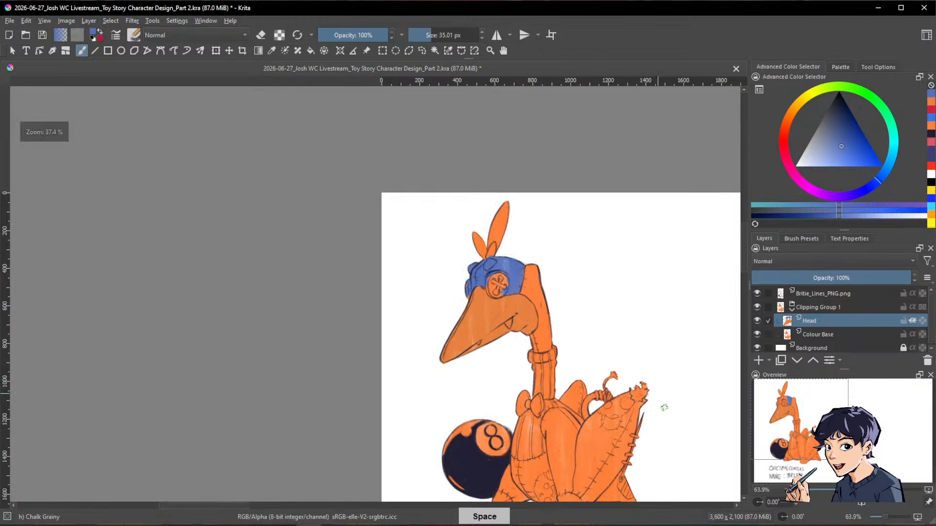
Step: Mix a pale blue and paint the three feathers on top of the head with it on the Head layer
{"action": "mouse_move", "coordinate": [629, 366]}
{"action": "left_mouse_down"}
{"action": "mouse_move", "coordinate": [617, 340]}
{"action": "mouse_move", "coordinate": [617, 356]}
{"action": "left_mouse_up"}
{"action": "left_click_drag", "start_coordinate": [548, 251], "coordinate": [548, 229]}
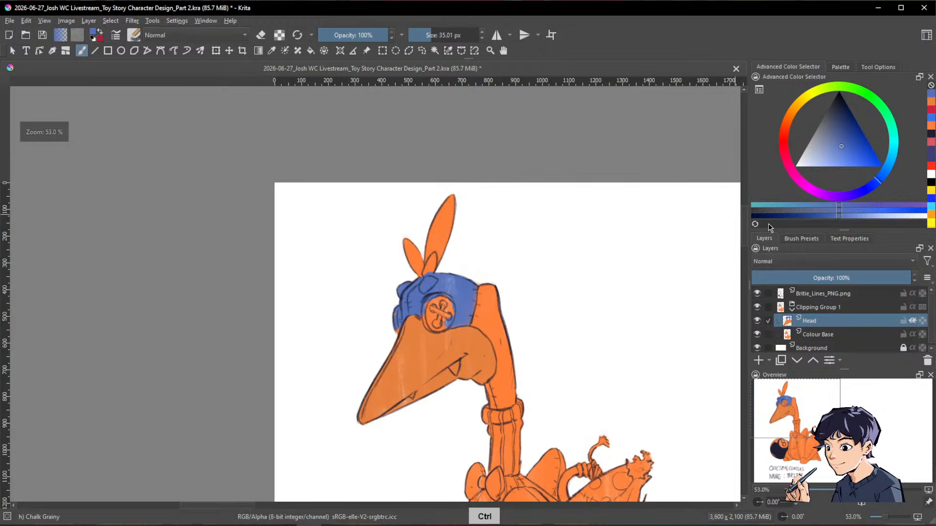
{"action": "left_click_drag", "start_coordinate": [847, 150], "coordinate": [808, 163]}
{"action": "mouse_move", "coordinate": [451, 202]}
{"action": "left_mouse_down"}
{"action": "mouse_move", "coordinate": [441, 241]}
{"action": "mouse_move", "coordinate": [439, 223]}
{"action": "mouse_move", "coordinate": [466, 186]}
{"action": "mouse_move", "coordinate": [404, 264]}
{"action": "mouse_move", "coordinate": [417, 261]}
{"action": "mouse_move", "coordinate": [414, 274]}
{"action": "mouse_move", "coordinate": [434, 270]}
{"action": "left_mouse_up"}
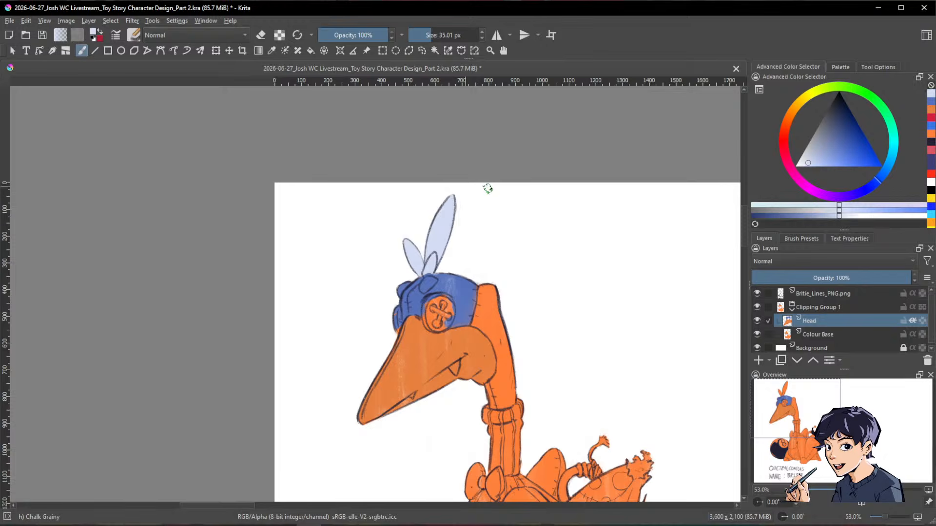
Step: Mix a pale cream and paint the bare neck from the back of the head down to the collar
{"action": "left_click_drag", "start_coordinate": [609, 278], "coordinate": [606, 341]}
{"action": "left_click_drag", "start_coordinate": [658, 364], "coordinate": [610, 317]}
{"action": "left_click_drag", "start_coordinate": [581, 263], "coordinate": [602, 225]}
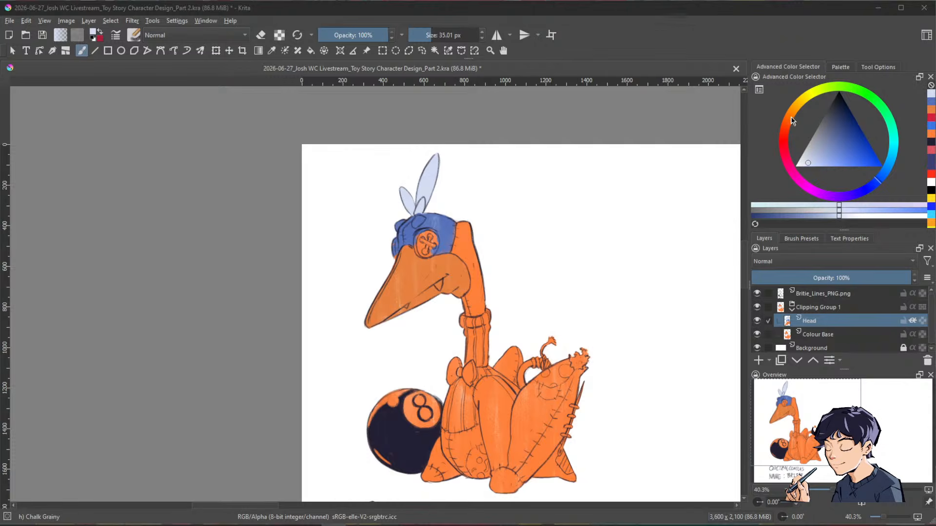
{"action": "left_click", "coordinate": [799, 104]}
{"action": "left_click", "coordinate": [815, 161]}
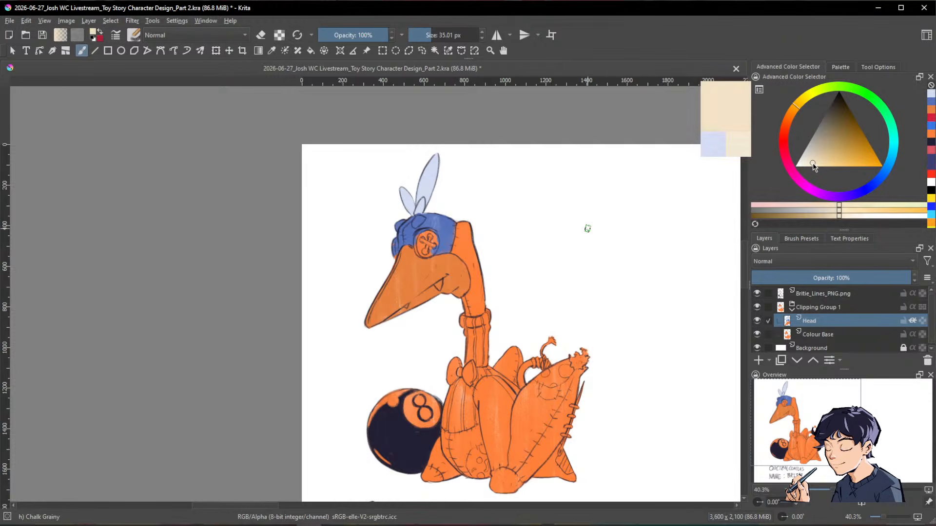
{"action": "left_click_drag", "start_coordinate": [469, 223], "coordinate": [458, 241]}
{"action": "left_click_drag", "start_coordinate": [507, 208], "coordinate": [475, 186]}
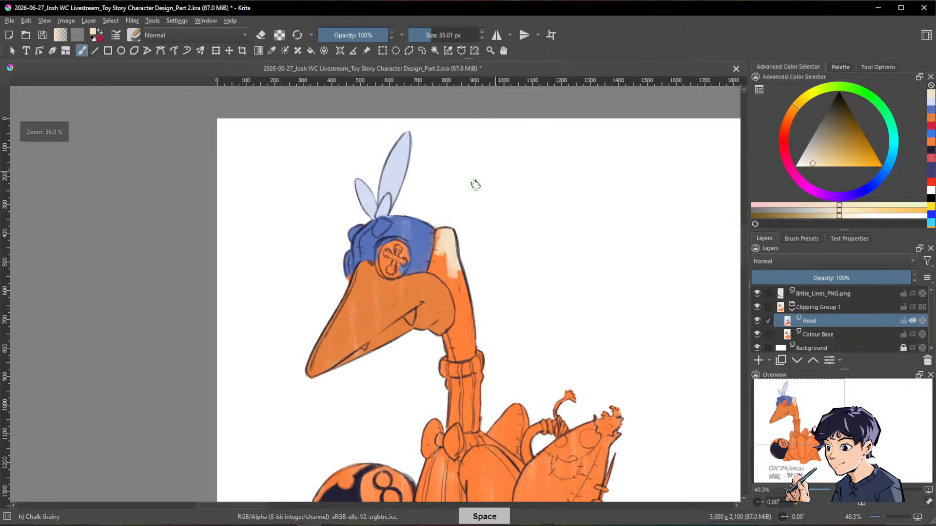
{"action": "mouse_move", "coordinate": [445, 231]}
{"action": "left_mouse_down"}
{"action": "mouse_move", "coordinate": [431, 265]}
{"action": "mouse_move", "coordinate": [438, 229]}
{"action": "left_mouse_up"}
{"action": "mouse_move", "coordinate": [432, 269]}
{"action": "left_mouse_down"}
{"action": "mouse_move", "coordinate": [466, 312]}
{"action": "mouse_move", "coordinate": [445, 263]}
{"action": "mouse_move", "coordinate": [466, 306]}
{"action": "mouse_move", "coordinate": [461, 283]}
{"action": "mouse_move", "coordinate": [433, 269]}
{"action": "mouse_move", "coordinate": [461, 320]}
{"action": "mouse_move", "coordinate": [445, 340]}
{"action": "mouse_move", "coordinate": [459, 326]}
{"action": "mouse_move", "coordinate": [451, 336]}
{"action": "mouse_move", "coordinate": [460, 300]}
{"action": "mouse_move", "coordinate": [461, 342]}
{"action": "mouse_move", "coordinate": [500, 313]}
{"action": "mouse_move", "coordinate": [451, 354]}
{"action": "mouse_move", "coordinate": [470, 343]}
{"action": "left_mouse_up"}
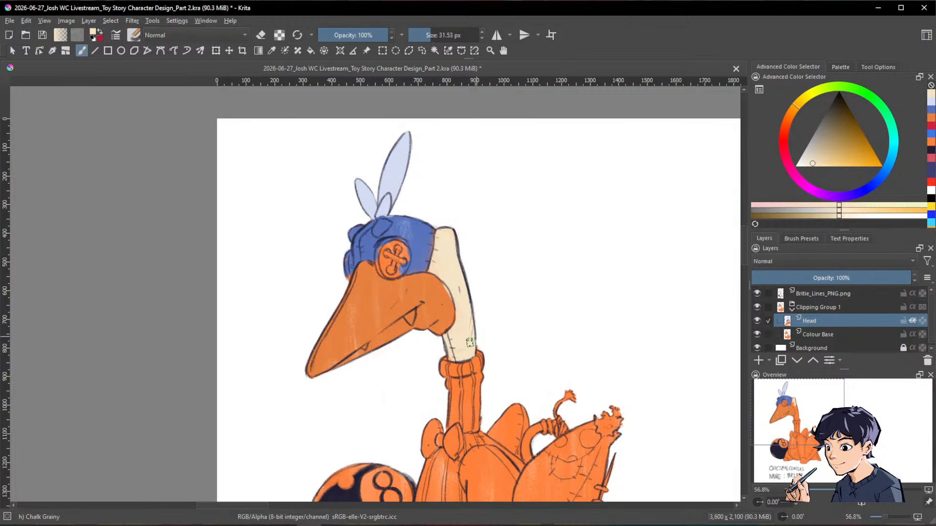
Step: Touch up the head's edges with the sampled orange and blue, and repaint the head feathers in the neck's cream
{"action": "left_click", "coordinate": [433, 284], "text": "ctrl"}
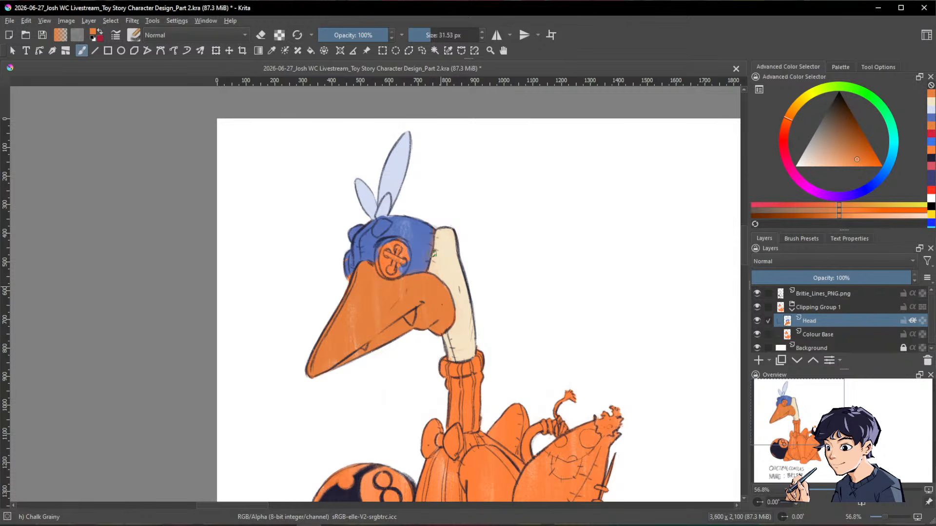
{"action": "left_click", "coordinate": [428, 223], "text": "ctrl"}
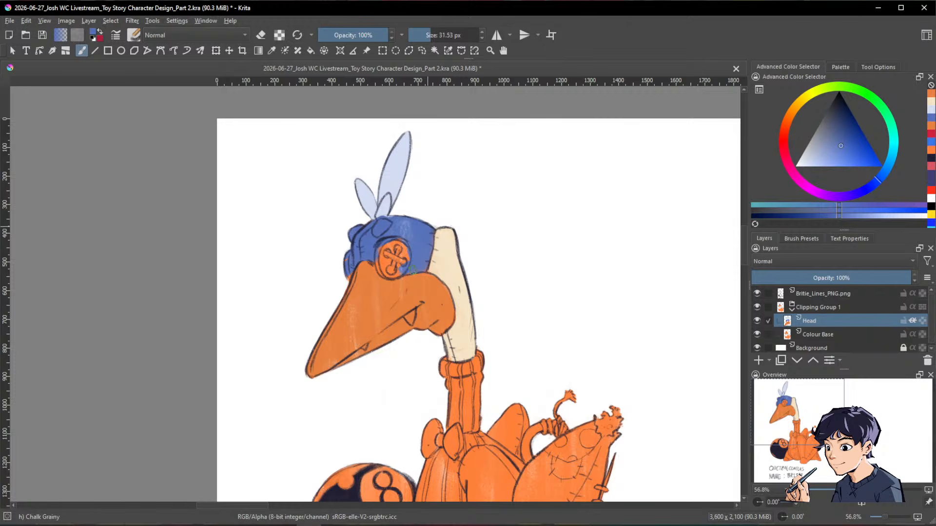
{"action": "left_click_drag", "start_coordinate": [415, 254], "coordinate": [412, 259]}
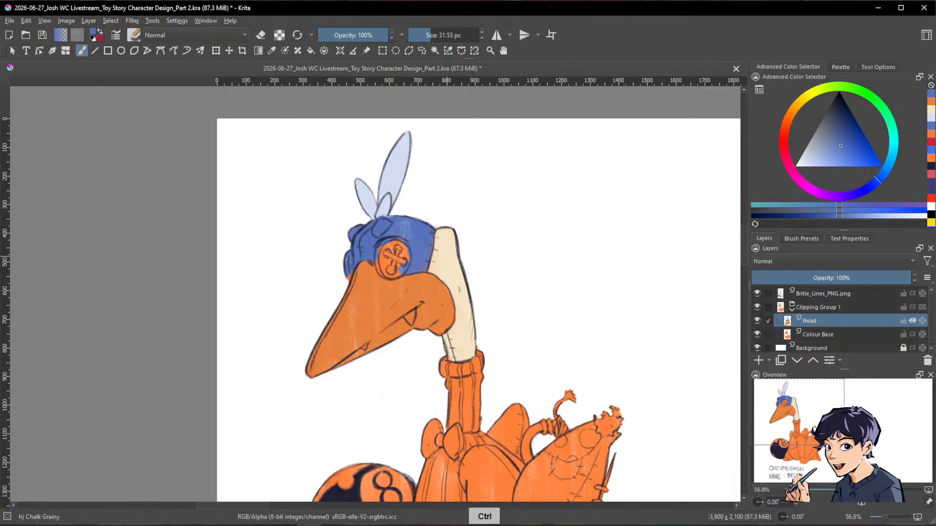
{"action": "left_click", "coordinate": [451, 258], "text": "ctrl"}
{"action": "mouse_move", "coordinate": [405, 136]}
{"action": "left_mouse_down"}
{"action": "mouse_move", "coordinate": [424, 158]}
{"action": "mouse_move", "coordinate": [416, 177]}
{"action": "mouse_move", "coordinate": [365, 213]}
{"action": "mouse_move", "coordinate": [395, 208]}
{"action": "mouse_move", "coordinate": [381, 211]}
{"action": "mouse_move", "coordinate": [403, 160]}
{"action": "mouse_move", "coordinate": [358, 182]}
{"action": "left_mouse_up"}
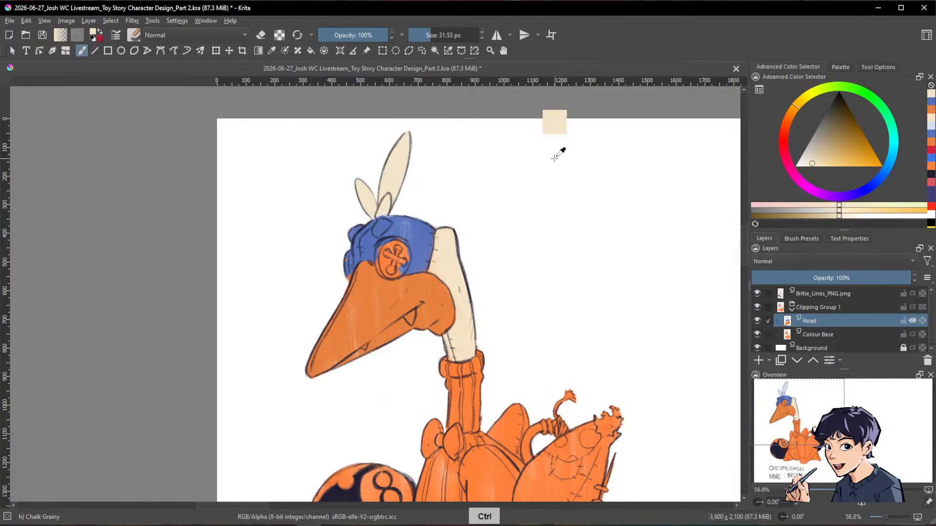
Step: Add a paint layer above Head in the clipping group and name it "Facial Features"
{"action": "mouse_move", "coordinate": [636, 271]}
{"action": "left_mouse_down"}
{"action": "mouse_move", "coordinate": [650, 379]}
{"action": "mouse_move", "coordinate": [603, 325]}
{"action": "mouse_move", "coordinate": [609, 399]}
{"action": "left_mouse_up"}
{"action": "left_click_drag", "start_coordinate": [492, 303], "coordinate": [571, 212]}
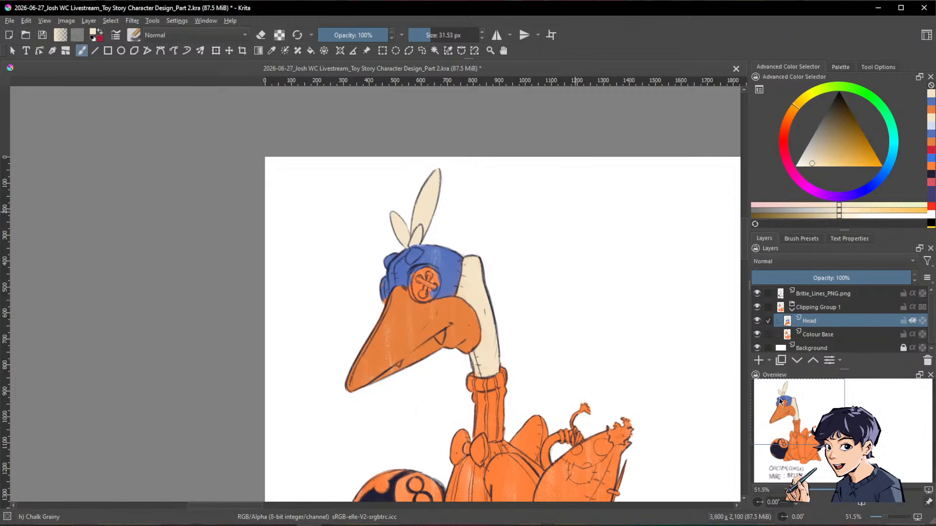
{"action": "left_click_drag", "start_coordinate": [653, 368], "coordinate": [621, 310]}
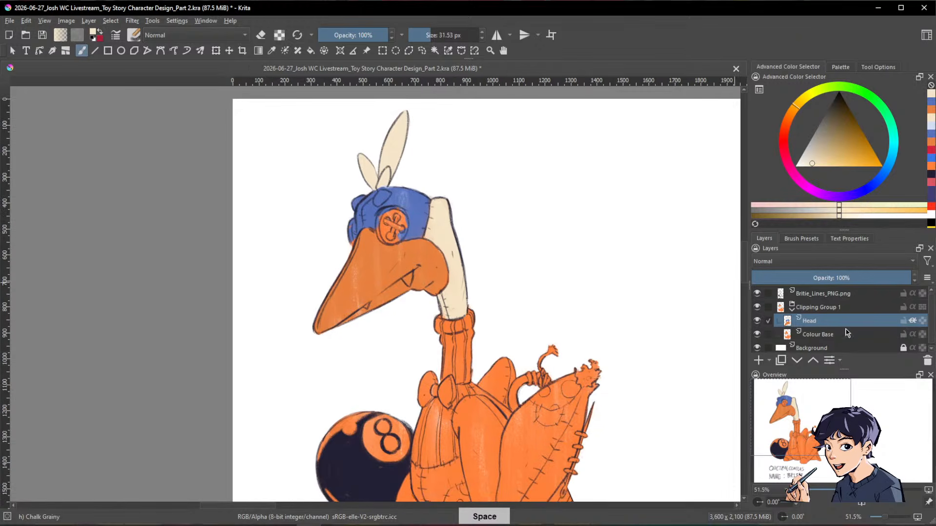
{"action": "left_click", "coordinate": [759, 360]}
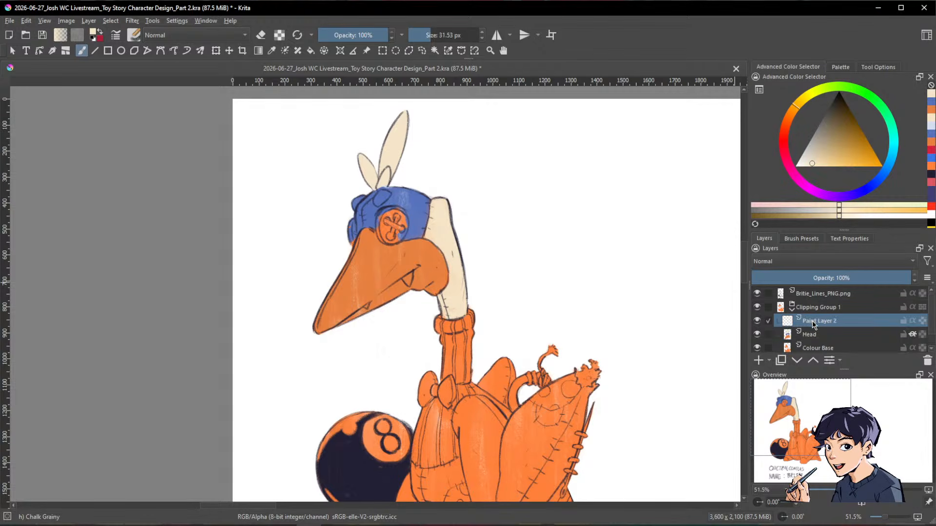
{"action": "double_click", "coordinate": [822, 320]}
{"action": "type", "text": "Fad"}
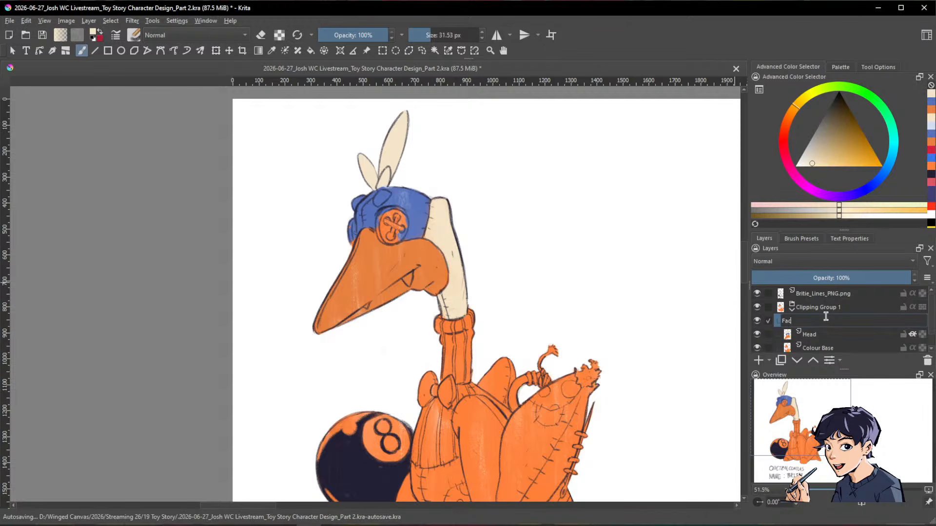
{"action": "type", "text": "ial Features"}
{"action": "key", "text": "Return"}
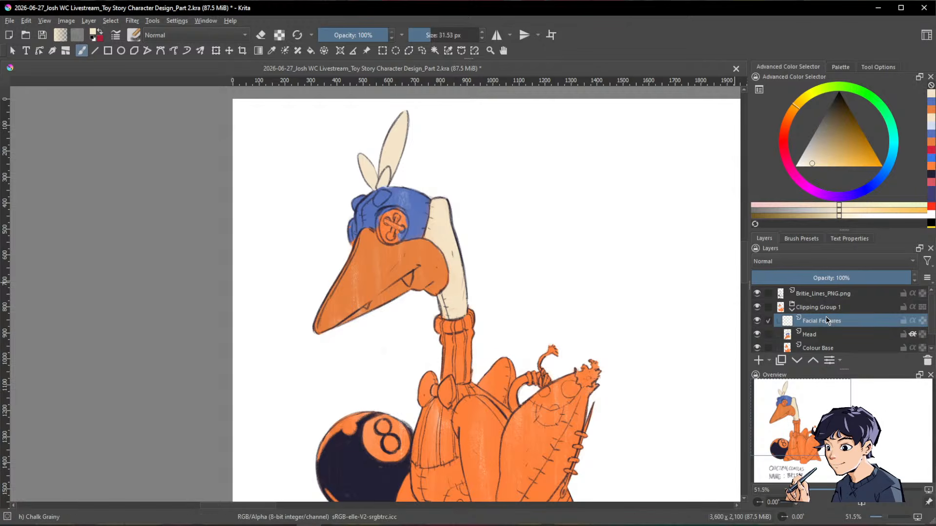
Step: Mix a bright red, paint both button eyes on the Facial Features layer, and turn on alpha inheritance for that layer
{"action": "left_click", "coordinate": [781, 134]}
{"action": "left_click", "coordinate": [861, 162]}
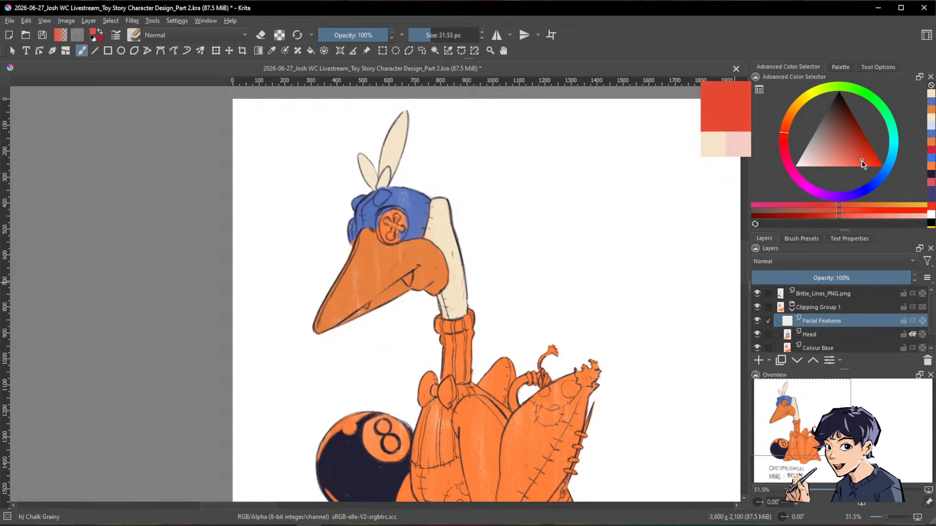
{"action": "left_click_drag", "start_coordinate": [427, 217], "coordinate": [427, 190]}
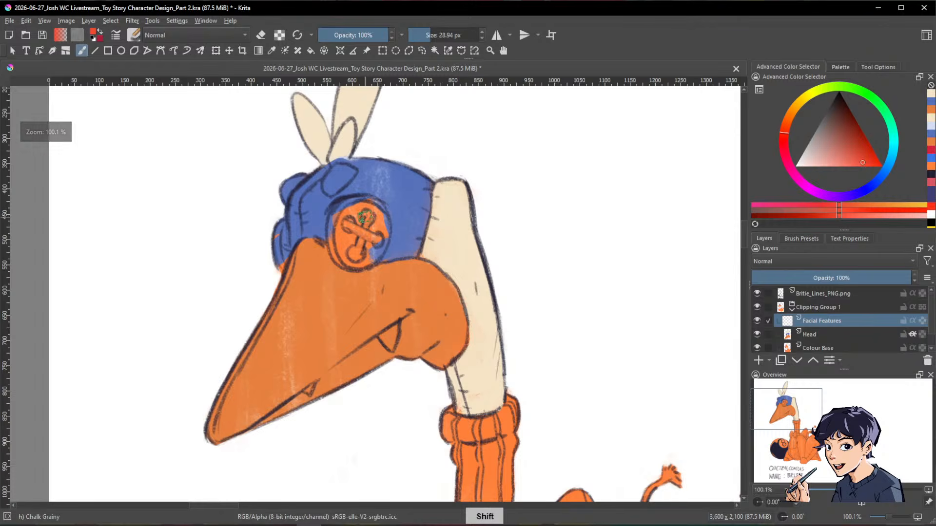
{"action": "mouse_move", "coordinate": [368, 212]}
{"action": "left_mouse_down"}
{"action": "mouse_move", "coordinate": [339, 215]}
{"action": "mouse_move", "coordinate": [341, 254]}
{"action": "mouse_move", "coordinate": [361, 205]}
{"action": "mouse_move", "coordinate": [347, 226]}
{"action": "mouse_move", "coordinate": [350, 249]}
{"action": "mouse_move", "coordinate": [341, 209]}
{"action": "left_mouse_up"}
{"action": "mouse_move", "coordinate": [335, 241]}
{"action": "left_mouse_down"}
{"action": "mouse_move", "coordinate": [365, 260]}
{"action": "mouse_move", "coordinate": [379, 233]}
{"action": "mouse_move", "coordinate": [348, 206]}
{"action": "mouse_move", "coordinate": [356, 203]}
{"action": "mouse_move", "coordinate": [379, 210]}
{"action": "mouse_move", "coordinate": [364, 263]}
{"action": "left_mouse_up"}
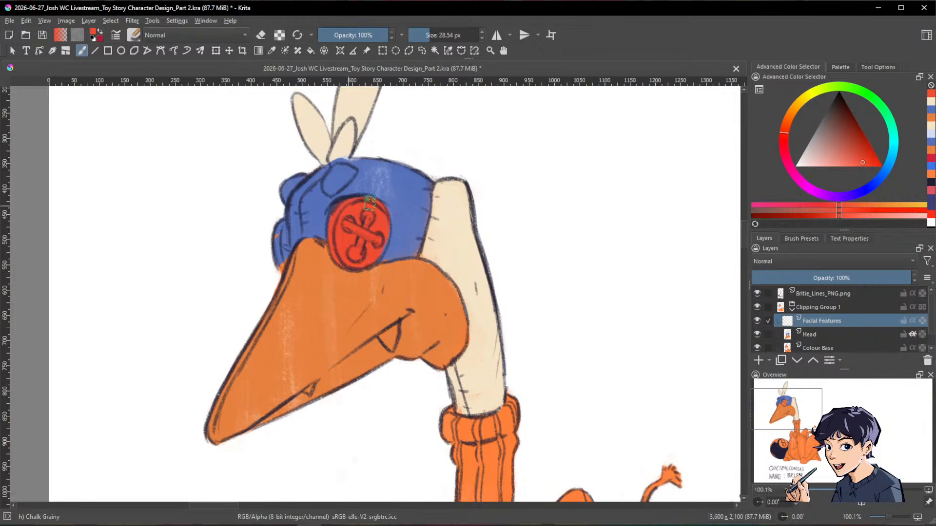
{"action": "left_click_drag", "start_coordinate": [274, 223], "coordinate": [273, 263]}
{"action": "left_click", "coordinate": [912, 321]}
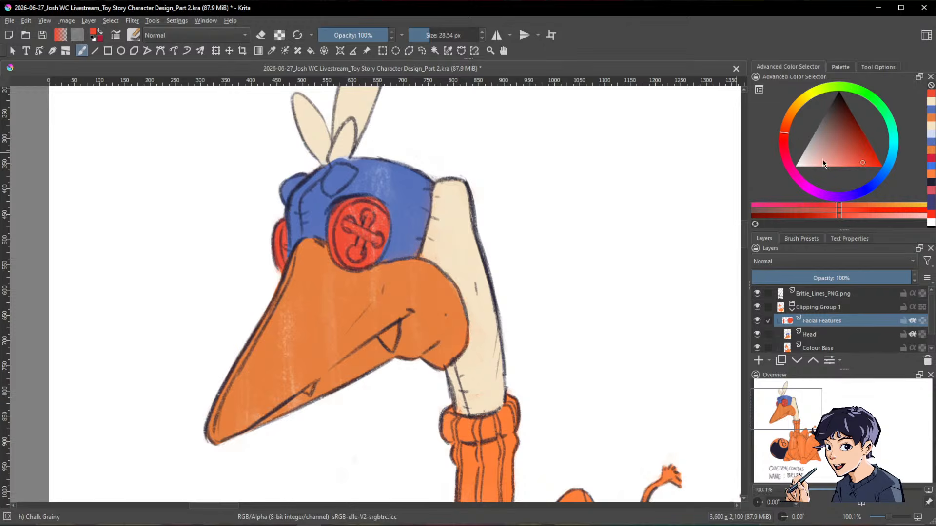
Step: Mix a golden yellow and paint the two small bumps on top of the head with it
{"action": "left_click", "coordinate": [799, 101]}
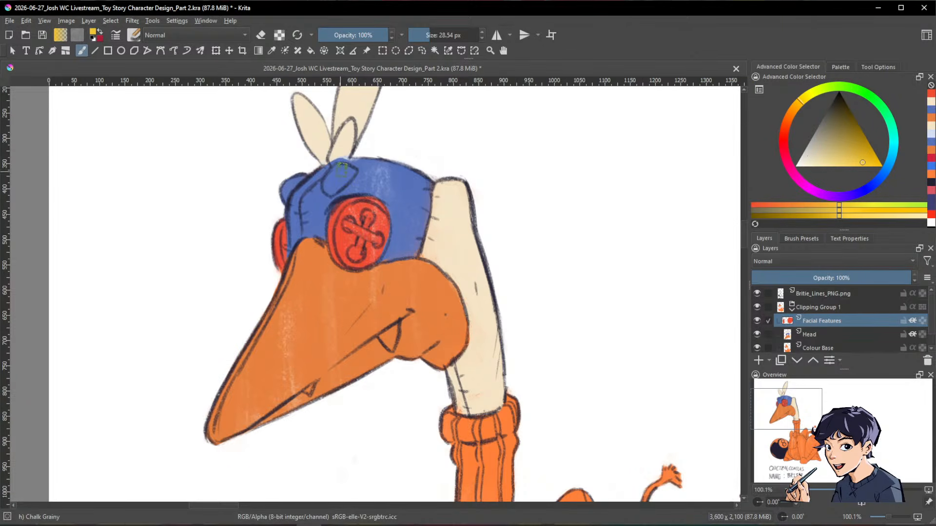
{"action": "mouse_move", "coordinate": [343, 169]}
{"action": "left_mouse_down"}
{"action": "mouse_move", "coordinate": [327, 190]}
{"action": "mouse_move", "coordinate": [352, 170]}
{"action": "mouse_move", "coordinate": [296, 174]}
{"action": "left_mouse_up"}
{"action": "left_click_drag", "start_coordinate": [658, 217], "coordinate": [641, 337], "text": "ctrl"}
{"action": "left_click_drag", "start_coordinate": [641, 337], "coordinate": [532, 351]}
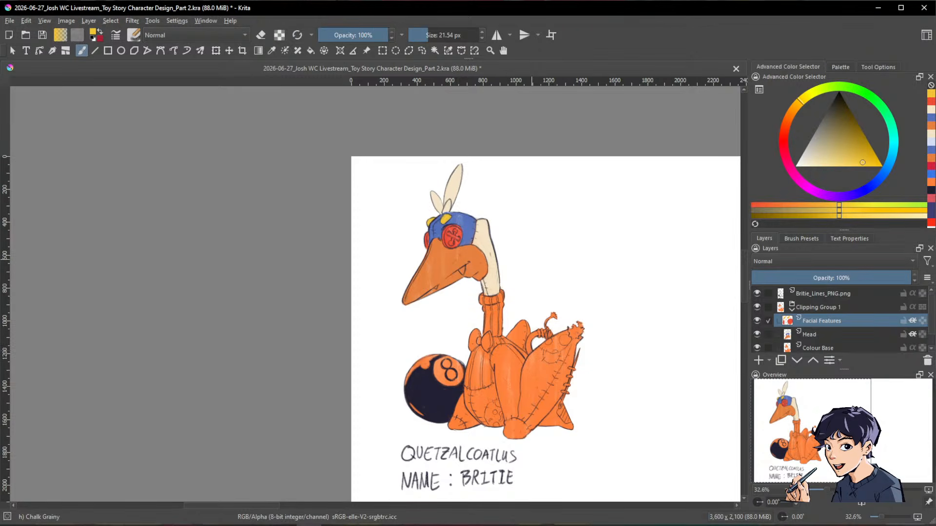
Step: Sample the feathers' cream and fill the large and small teeth along the beak with a smaller brush
{"action": "left_click", "coordinate": [456, 185], "text": "ctrl"}
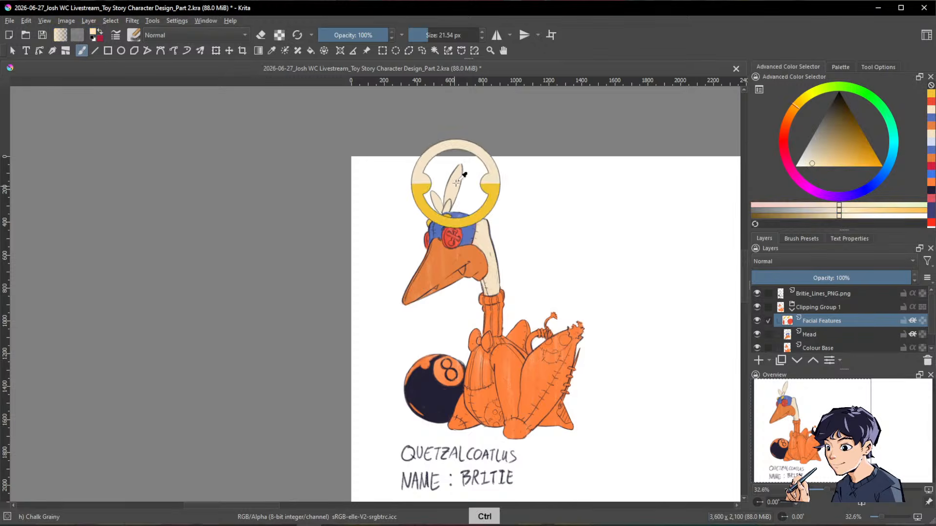
{"action": "left_click_drag", "start_coordinate": [482, 248], "coordinate": [483, 147], "text": "ctrl"}
{"action": "mouse_move", "coordinate": [431, 302]}
{"action": "left_mouse_down", "text": "ctrl"}
{"action": "mouse_move", "coordinate": [432, 268]}
{"action": "mouse_move", "coordinate": [429, 317]}
{"action": "left_mouse_up", "text": "ctrl"}
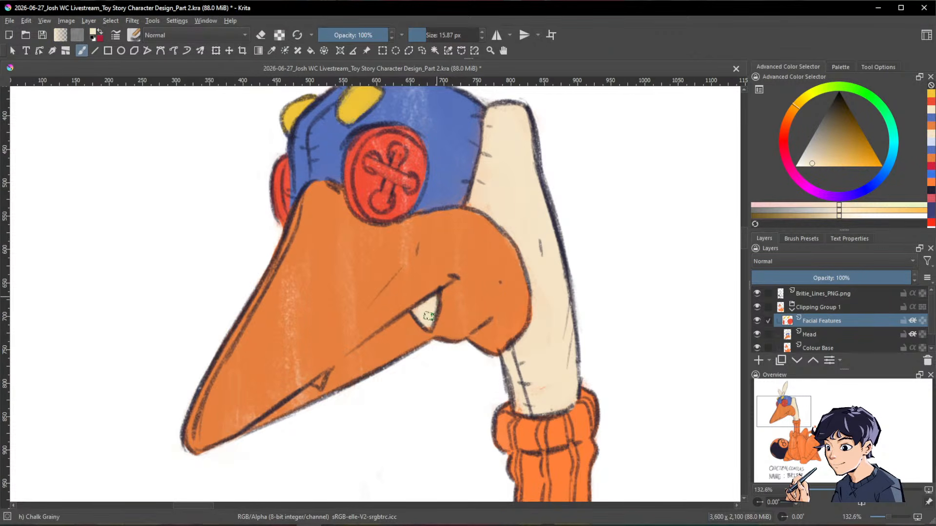
{"action": "left_click_drag", "start_coordinate": [321, 378], "coordinate": [320, 378], "text": "shift"}
{"action": "left_click_drag", "start_coordinate": [317, 381], "coordinate": [322, 386]}
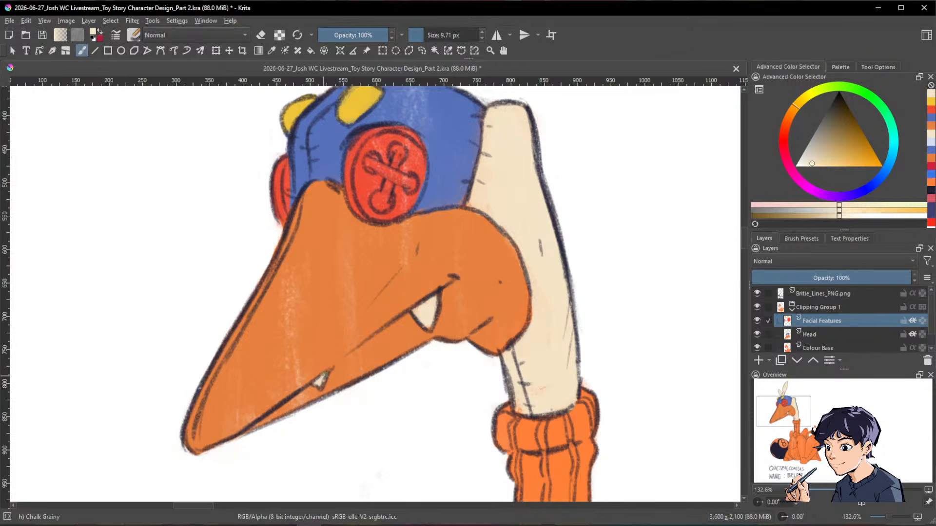
Step: Add a paint layer above Facial Features and name it "Shirt"
{"action": "left_click_drag", "start_coordinate": [669, 277], "coordinate": [674, 374], "text": "ctrl"}
{"action": "left_click_drag", "start_coordinate": [665, 374], "coordinate": [595, 344]}
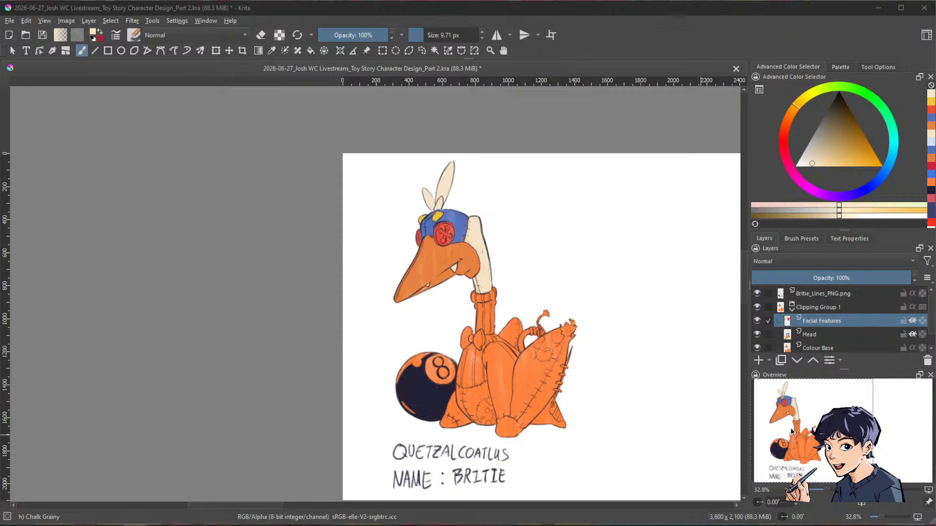
{"action": "left_click", "coordinate": [758, 361]}
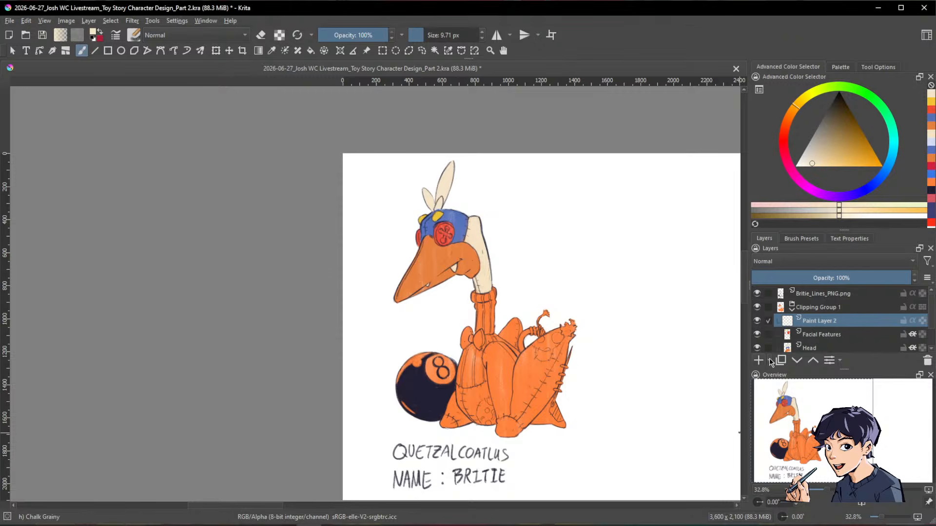
{"action": "double_click", "coordinate": [829, 324]}
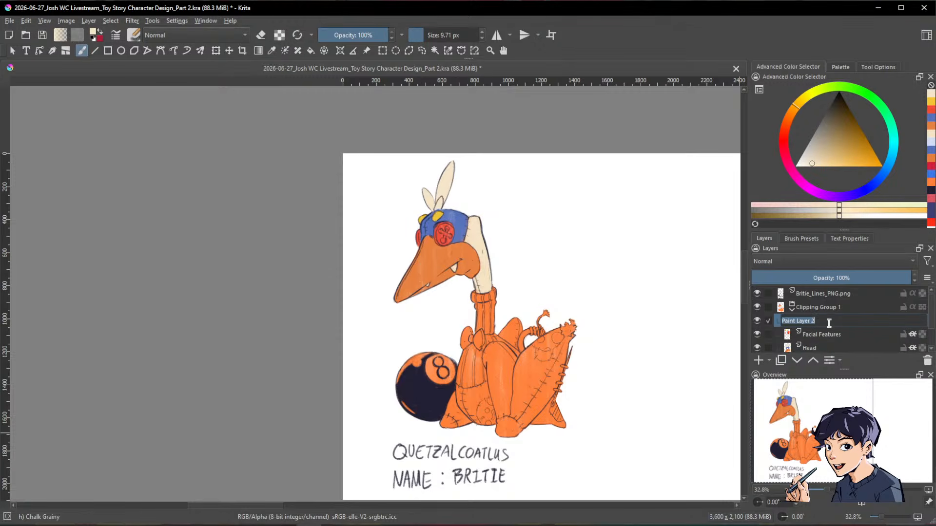
{"action": "type", "text": "Shirt"}
{"action": "key", "text": "Return"}
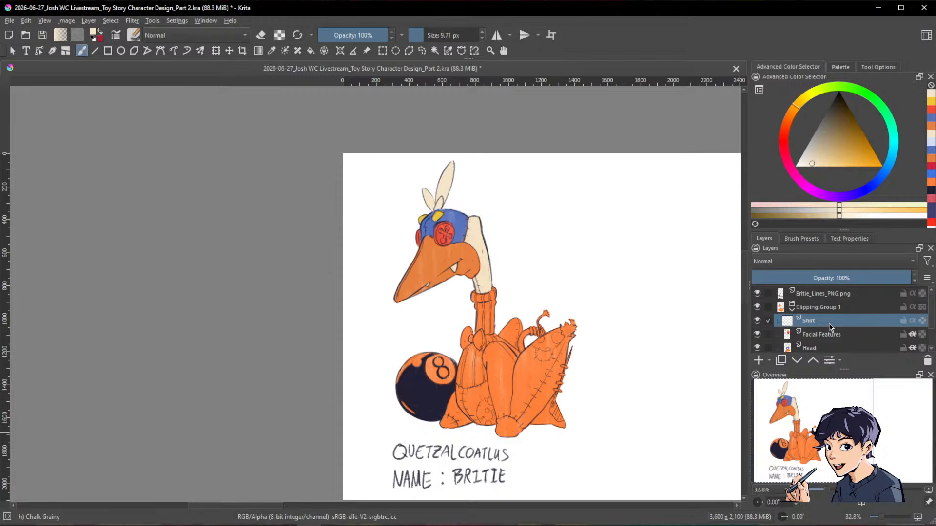
Step: Mix a dark green, turn on alpha inheritance for the Shirt layer, and paint the turtleneck collar, chest and shoulder
{"action": "scroll", "coordinate": [552, 207], "scroll_direction": "up", "scroll_amount": 3}
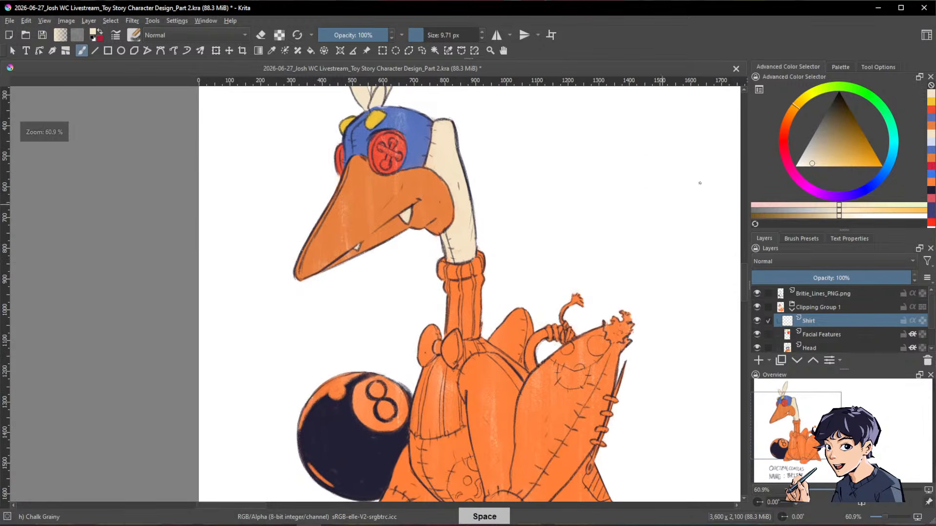
{"action": "left_click", "coordinate": [841, 89]}
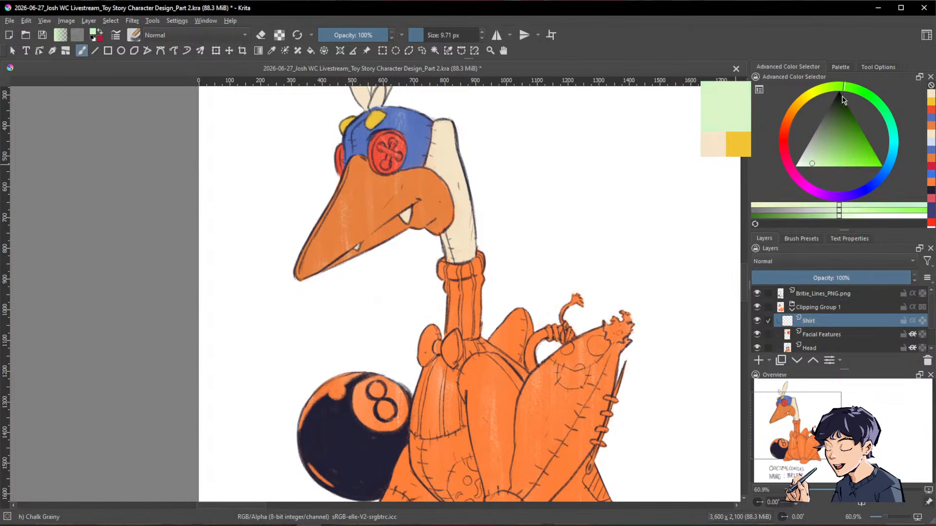
{"action": "left_click", "coordinate": [839, 124]}
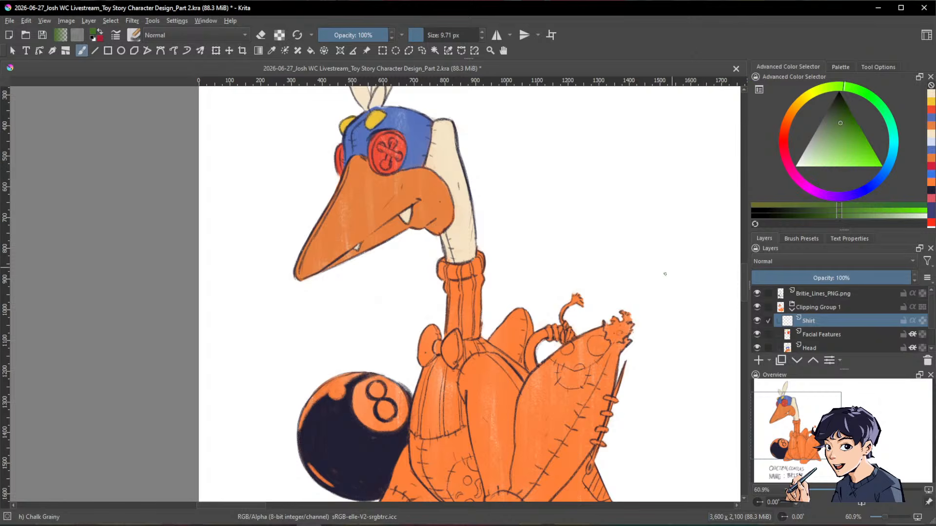
{"action": "left_click", "coordinate": [840, 121]}
{"action": "key", "text": "space"}
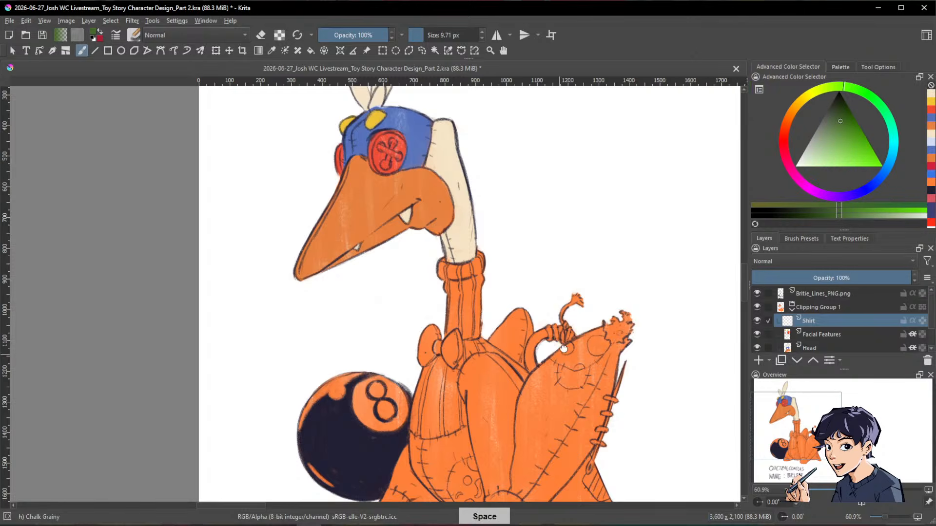
{"action": "mouse_move", "coordinate": [450, 309]}
{"action": "left_mouse_down"}
{"action": "mouse_move", "coordinate": [504, 219]}
{"action": "mouse_move", "coordinate": [568, 164]}
{"action": "left_mouse_up"}
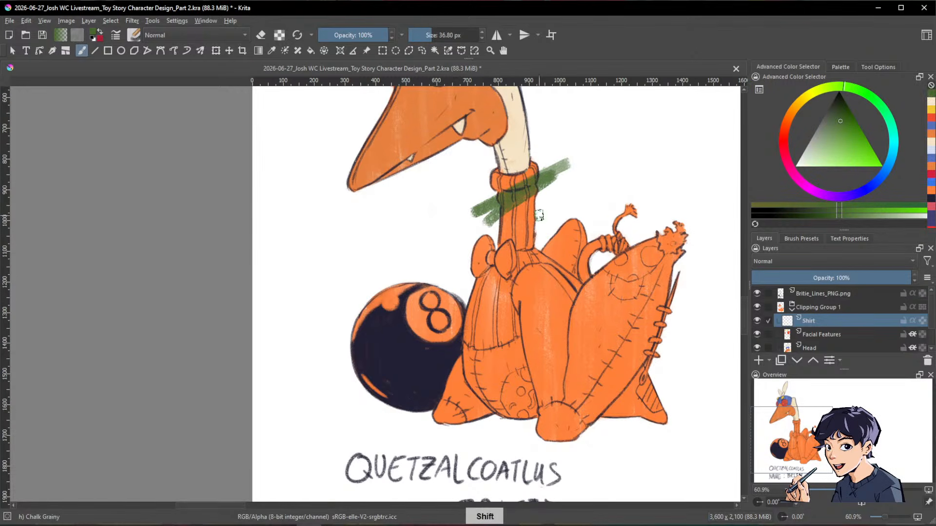
{"action": "left_click", "coordinate": [912, 321]}
{"action": "mouse_move", "coordinate": [497, 193]}
{"action": "left_mouse_down"}
{"action": "mouse_move", "coordinate": [541, 171]}
{"action": "mouse_move", "coordinate": [500, 189]}
{"action": "mouse_move", "coordinate": [516, 229]}
{"action": "mouse_move", "coordinate": [524, 194]}
{"action": "mouse_move", "coordinate": [526, 239]}
{"action": "mouse_move", "coordinate": [511, 225]}
{"action": "mouse_move", "coordinate": [503, 246]}
{"action": "mouse_move", "coordinate": [524, 243]}
{"action": "mouse_move", "coordinate": [499, 261]}
{"action": "mouse_move", "coordinate": [483, 337]}
{"action": "mouse_move", "coordinate": [473, 275]}
{"action": "mouse_move", "coordinate": [463, 348]}
{"action": "mouse_move", "coordinate": [493, 266]}
{"action": "mouse_move", "coordinate": [499, 341]}
{"action": "mouse_move", "coordinate": [514, 293]}
{"action": "mouse_move", "coordinate": [495, 267]}
{"action": "mouse_move", "coordinate": [503, 267]}
{"action": "left_mouse_up"}
{"action": "left_click_drag", "start_coordinate": [480, 341], "coordinate": [472, 361]}
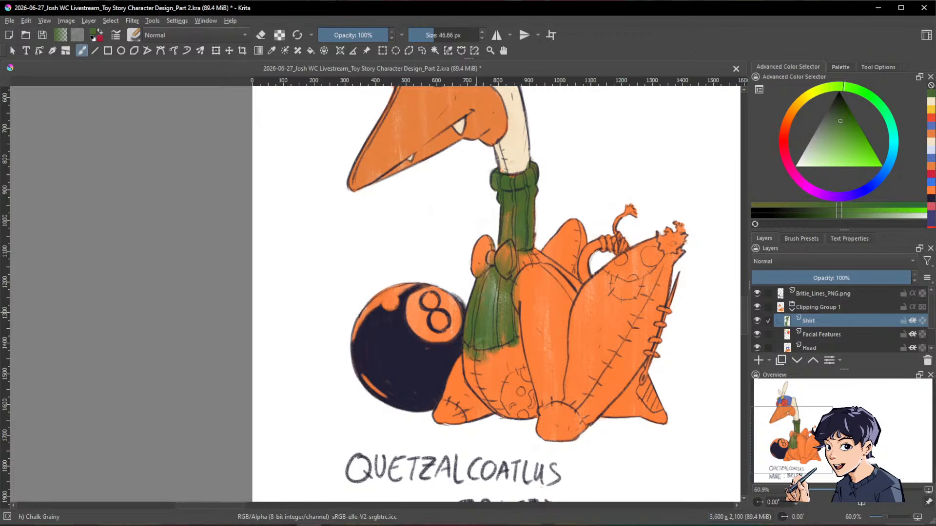
{"action": "mouse_move", "coordinate": [526, 245]}
{"action": "left_mouse_down"}
{"action": "mouse_move", "coordinate": [536, 273]}
{"action": "mouse_move", "coordinate": [528, 263]}
{"action": "mouse_move", "coordinate": [532, 231]}
{"action": "mouse_move", "coordinate": [578, 289]}
{"action": "left_mouse_up"}
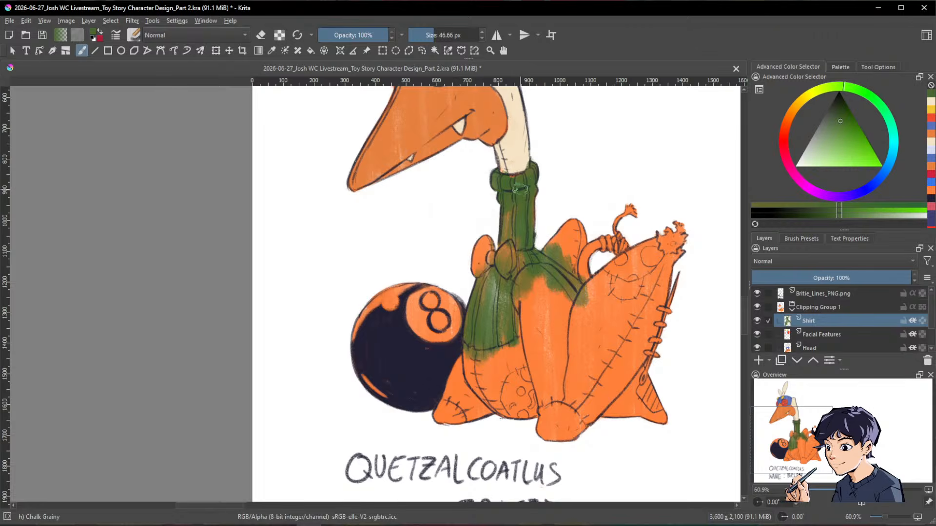
Step: Erase the green spill from the pointed orange shape behind the neck on the Shirt layer
{"action": "scroll", "coordinate": [536, 178], "scroll_direction": "up", "scroll_amount": 5}
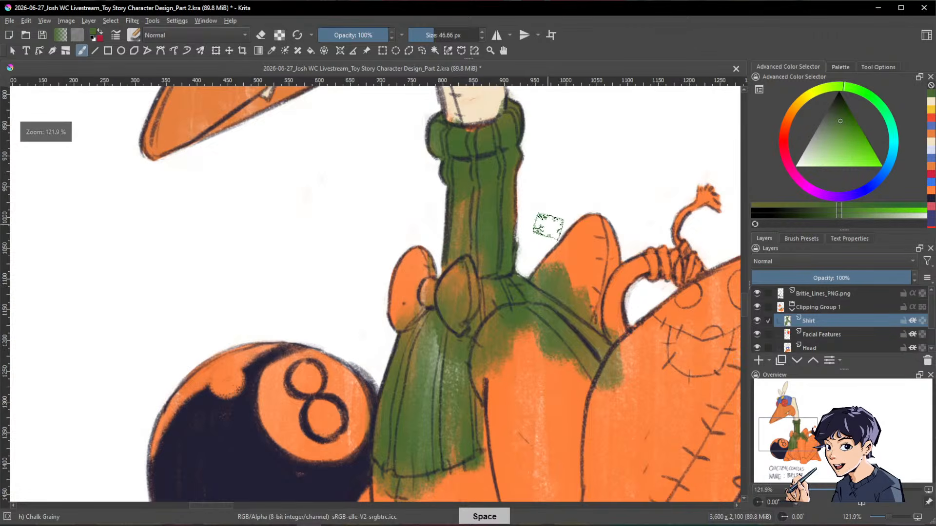
{"action": "key", "text": "e"}
{"action": "mouse_move", "coordinate": [556, 249]}
{"action": "left_mouse_down"}
{"action": "mouse_move", "coordinate": [541, 253]}
{"action": "mouse_move", "coordinate": [541, 272]}
{"action": "mouse_move", "coordinate": [583, 286]}
{"action": "left_mouse_up"}
{"action": "left_click_drag", "start_coordinate": [533, 266], "coordinate": [615, 333]}
{"action": "key", "text": "space"}
{"action": "left_click_drag", "start_coordinate": [637, 233], "coordinate": [682, 137]}
Step: Clean up the shirt's hem and side edges, erasing green spill from the body and limb and repainting missed spots
{"action": "left_click_drag", "start_coordinate": [456, 212], "coordinate": [434, 236]}
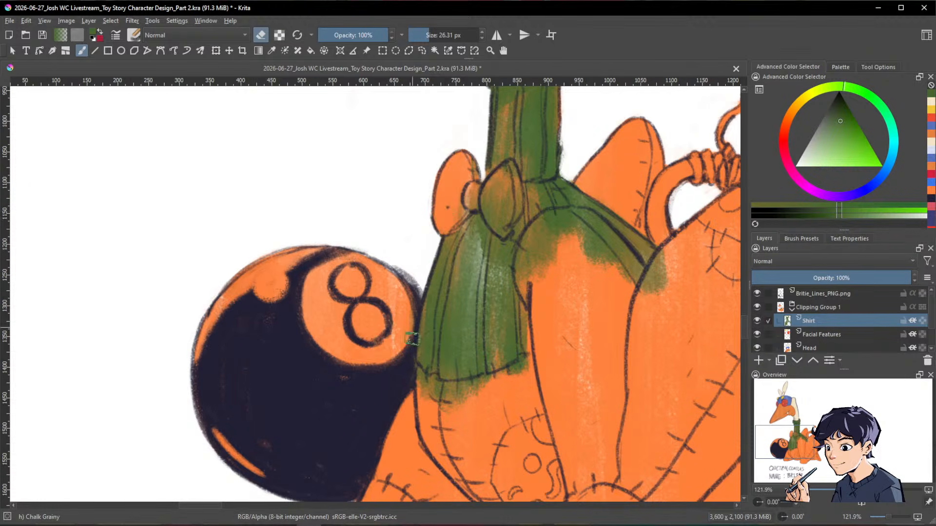
{"action": "mouse_move", "coordinate": [411, 380]}
{"action": "left_mouse_down"}
{"action": "mouse_move", "coordinate": [433, 381]}
{"action": "mouse_move", "coordinate": [431, 390]}
{"action": "mouse_move", "coordinate": [530, 374]}
{"action": "mouse_move", "coordinate": [442, 387]}
{"action": "left_mouse_up"}
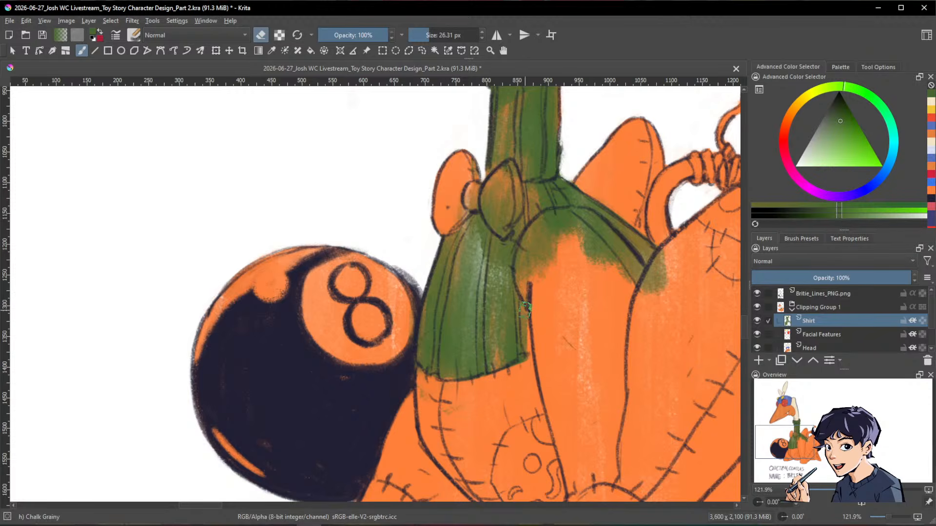
{"action": "key", "text": "e"}
{"action": "mouse_move", "coordinate": [529, 295]}
{"action": "left_mouse_down"}
{"action": "mouse_move", "coordinate": [532, 344]}
{"action": "mouse_move", "coordinate": [526, 285]}
{"action": "mouse_move", "coordinate": [543, 309]}
{"action": "mouse_move", "coordinate": [529, 286]}
{"action": "mouse_move", "coordinate": [560, 214]}
{"action": "mouse_move", "coordinate": [586, 223]}
{"action": "mouse_move", "coordinate": [638, 285]}
{"action": "mouse_move", "coordinate": [583, 221]}
{"action": "mouse_move", "coordinate": [530, 285]}
{"action": "mouse_move", "coordinate": [541, 244]}
{"action": "mouse_move", "coordinate": [545, 324]}
{"action": "mouse_move", "coordinate": [561, 226]}
{"action": "mouse_move", "coordinate": [611, 267]}
{"action": "mouse_move", "coordinate": [539, 225]}
{"action": "mouse_move", "coordinate": [526, 259]}
{"action": "mouse_move", "coordinate": [533, 240]}
{"action": "left_mouse_up"}
{"action": "key", "text": "e"}
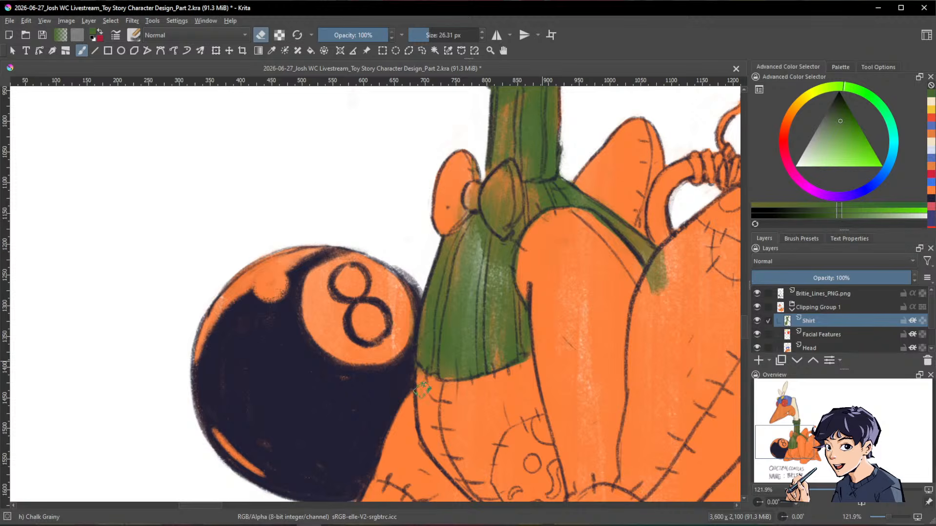
{"action": "key", "text": "space"}
{"action": "mouse_move", "coordinate": [664, 274]}
{"action": "left_mouse_down"}
{"action": "mouse_move", "coordinate": [637, 291]}
{"action": "mouse_move", "coordinate": [653, 351]}
{"action": "mouse_move", "coordinate": [574, 334]}
{"action": "mouse_move", "coordinate": [545, 363]}
{"action": "mouse_move", "coordinate": [542, 342]}
{"action": "left_mouse_up"}
{"action": "key", "text": "e"}
{"action": "key", "text": "e"}
{"action": "key", "text": "space"}
{"action": "left_click_drag", "start_coordinate": [647, 308], "coordinate": [617, 378]}
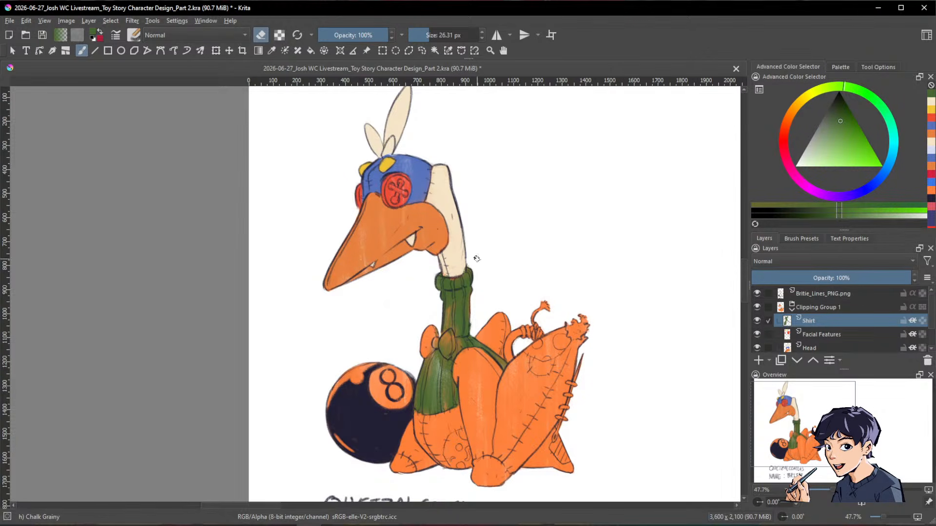
{"action": "key", "text": "ctrl+space"}
{"action": "left_click_drag", "start_coordinate": [561, 263], "coordinate": [562, 228]}
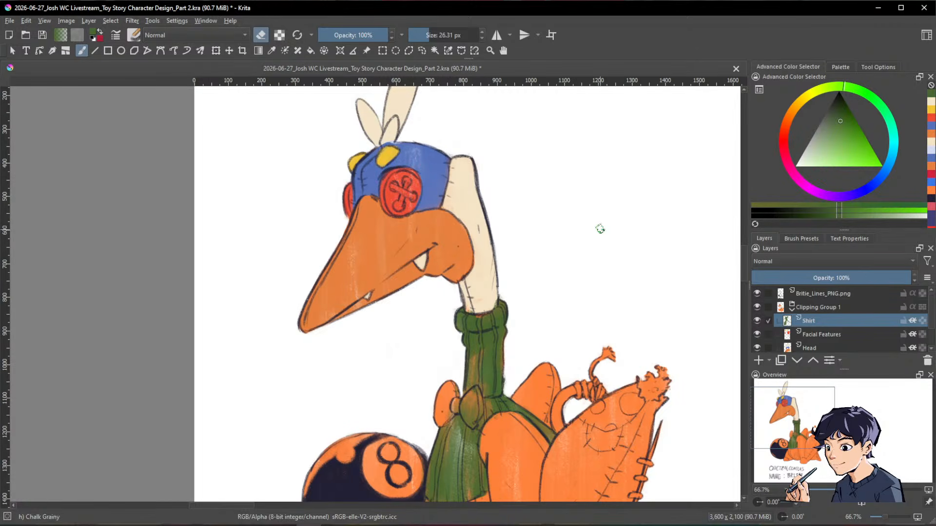
{"action": "scroll", "coordinate": [551, 208], "scroll_direction": "down", "scroll_amount": 1}
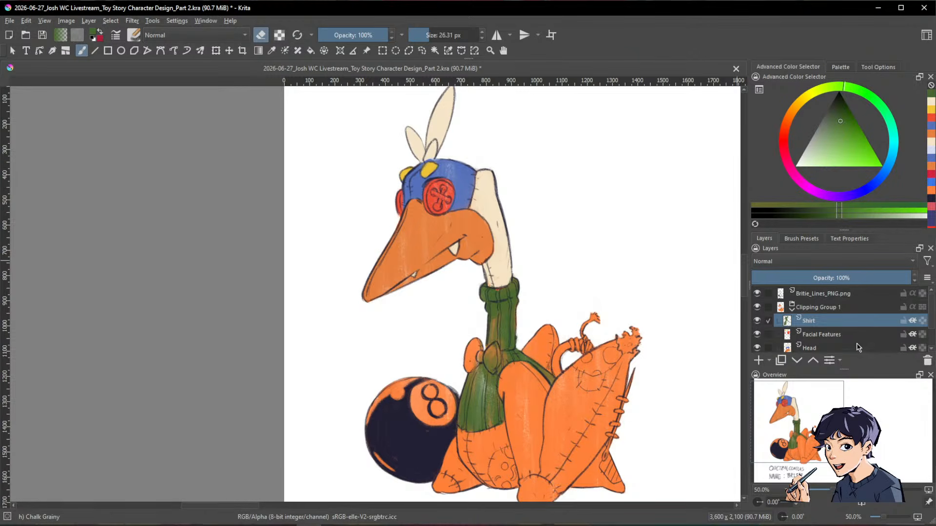
{"action": "left_click_drag", "start_coordinate": [723, 356], "coordinate": [685, 255]}
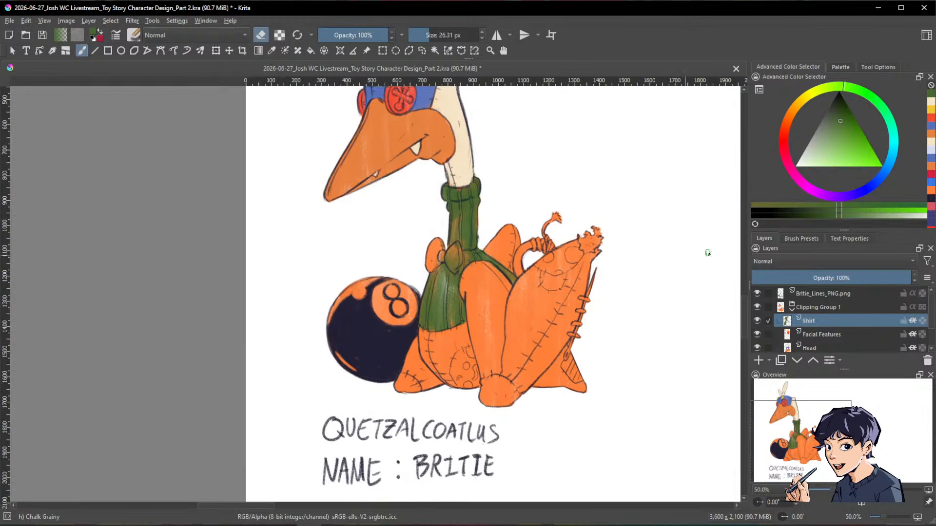
{"action": "left_click", "coordinate": [803, 334]}
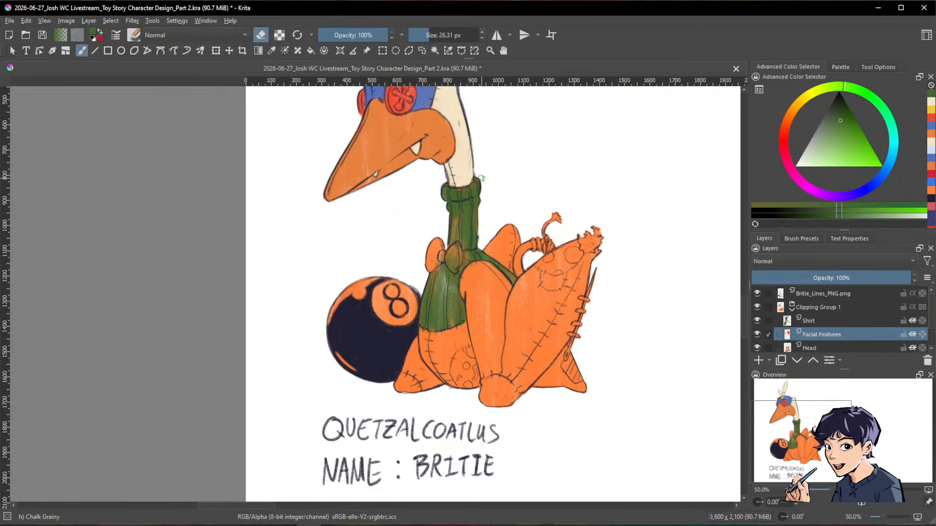
{"action": "left_click_drag", "start_coordinate": [525, 191], "coordinate": [571, 236]}
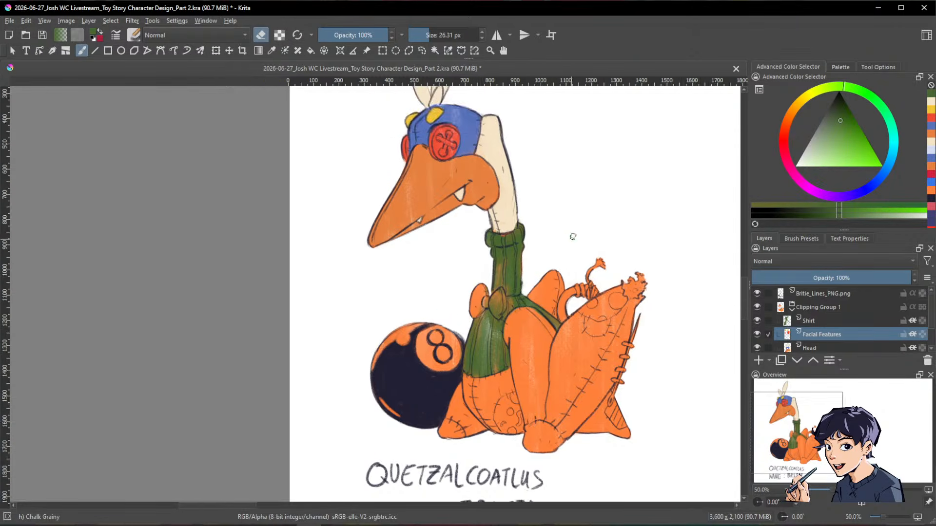
{"action": "scroll", "coordinate": [572, 235], "scroll_direction": "up", "scroll_amount": 2}
{"action": "left_click", "coordinate": [420, 246], "text": "ctrl"}
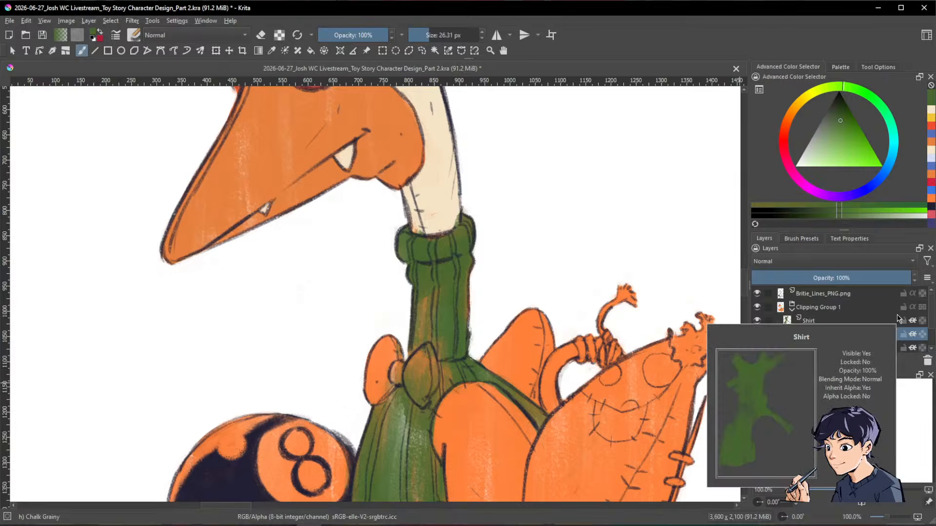
{"action": "left_click_drag", "start_coordinate": [546, 423], "coordinate": [570, 476]}
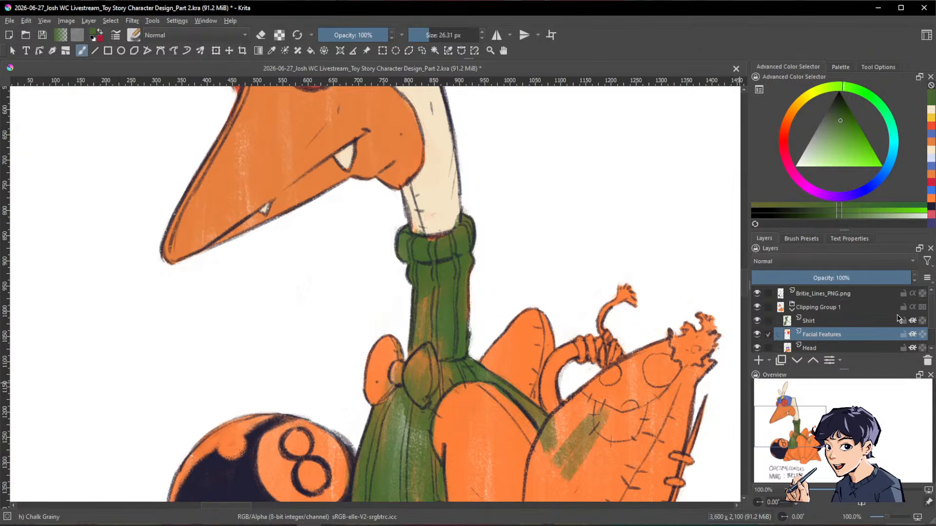
{"action": "key", "text": "e"}
{"action": "left_click", "coordinate": [828, 321]}
{"action": "mouse_move", "coordinate": [595, 434]}
{"action": "left_mouse_down"}
{"action": "mouse_move", "coordinate": [580, 475]}
{"action": "mouse_move", "coordinate": [550, 438]}
{"action": "mouse_move", "coordinate": [565, 413]}
{"action": "left_mouse_up"}
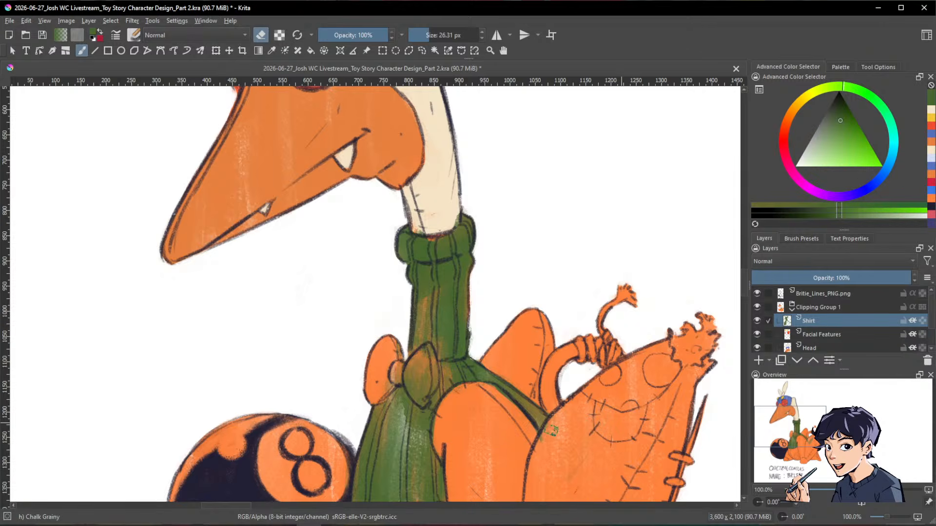
Step: Refine the upper edge of the green turtleneck collar on the Shirt layer, alternating between painting and erasing
{"action": "key", "text": "e"}
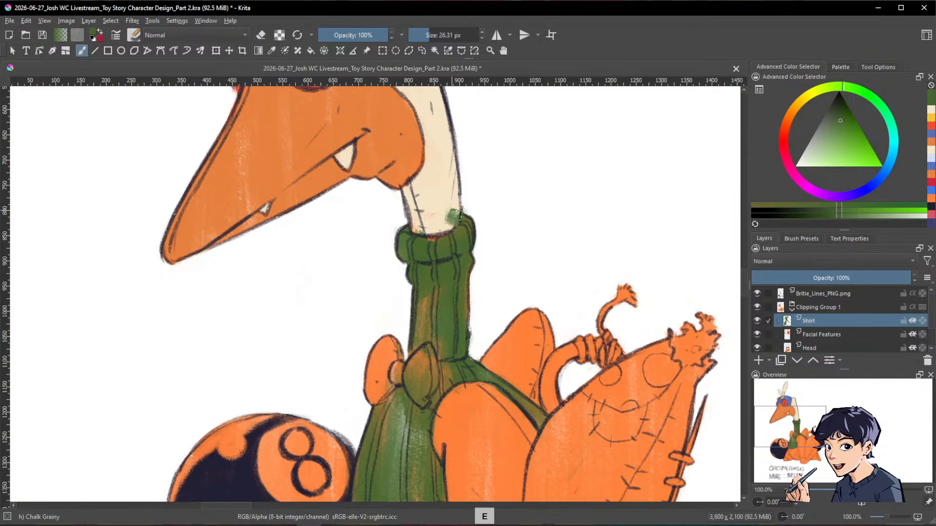
{"action": "key", "text": "e"}
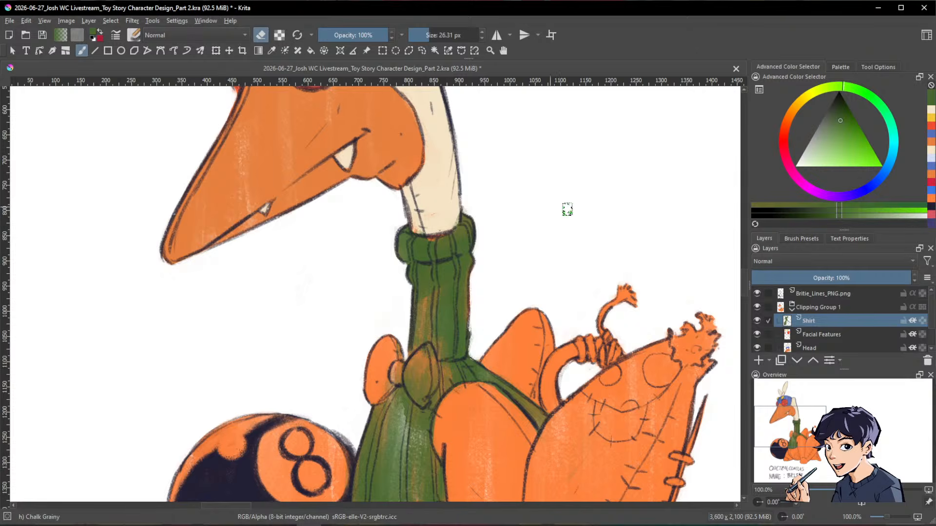
{"action": "key", "text": "e"}
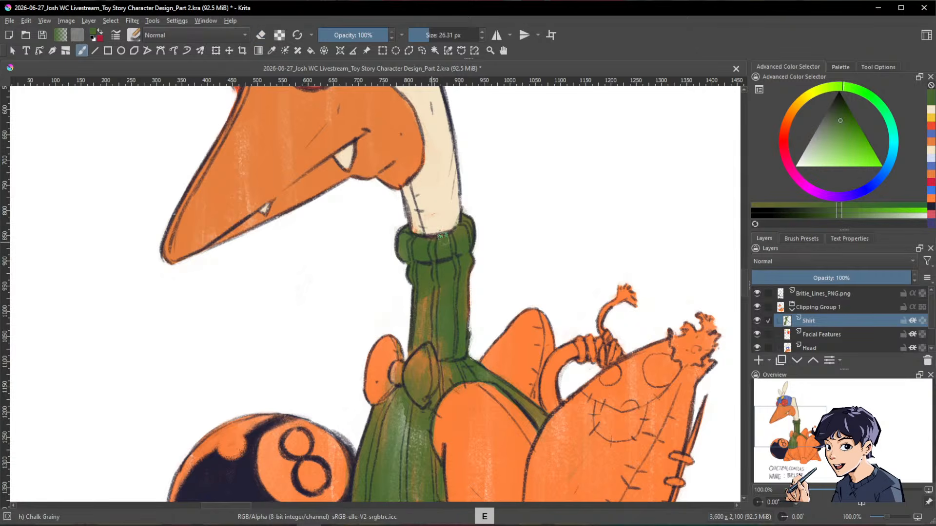
Step: Alpha-lock the Facial Features layer and repaint both red button eyes dark navy blue with a brush of about 52 px
{"action": "left_click_drag", "start_coordinate": [589, 251], "coordinate": [648, 341]}
{"action": "left_click", "coordinate": [828, 334]}
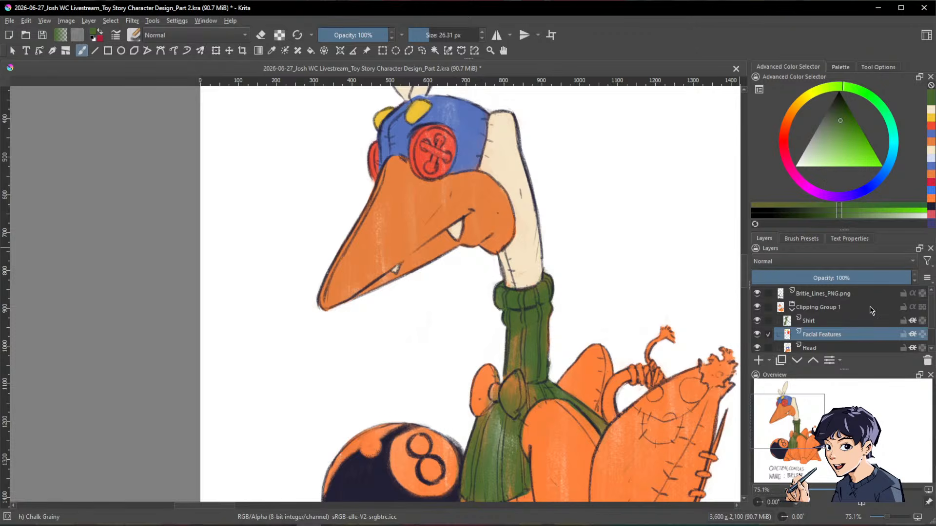
{"action": "left_click_drag", "start_coordinate": [619, 216], "coordinate": [642, 274]}
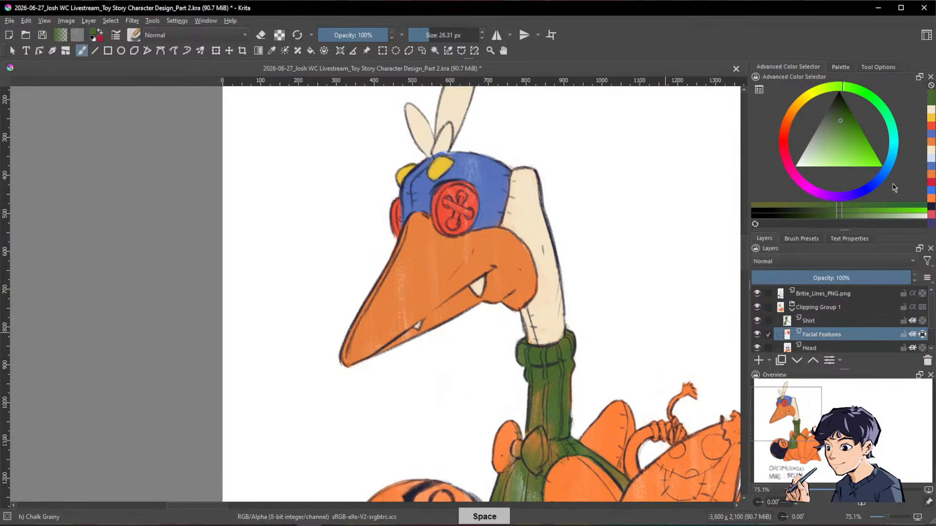
{"action": "left_click_drag", "start_coordinate": [873, 187], "coordinate": [877, 175]}
{"action": "left_click_drag", "start_coordinate": [841, 112], "coordinate": [839, 111]}
{"action": "left_click_drag", "start_coordinate": [583, 165], "coordinate": [590, 165]}
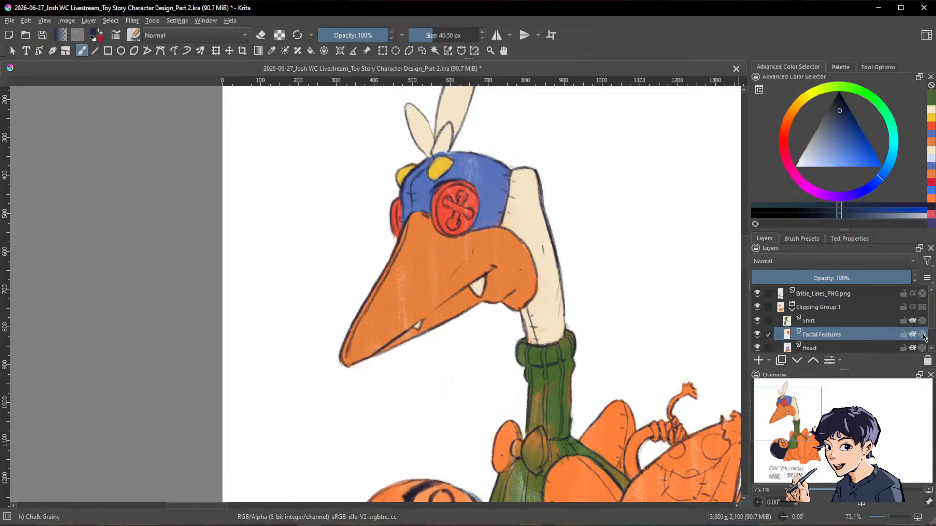
{"action": "mouse_move", "coordinate": [925, 337]}
{"action": "mouse_move", "coordinate": [457, 198]}
{"action": "left_mouse_down"}
{"action": "mouse_move", "coordinate": [454, 240]}
{"action": "mouse_move", "coordinate": [474, 175]}
{"action": "mouse_move", "coordinate": [451, 188]}
{"action": "mouse_move", "coordinate": [437, 228]}
{"action": "mouse_move", "coordinate": [447, 238]}
{"action": "mouse_move", "coordinate": [466, 215]}
{"action": "mouse_move", "coordinate": [385, 222]}
{"action": "left_mouse_up"}
{"action": "left_click_drag", "start_coordinate": [663, 332], "coordinate": [670, 419]}
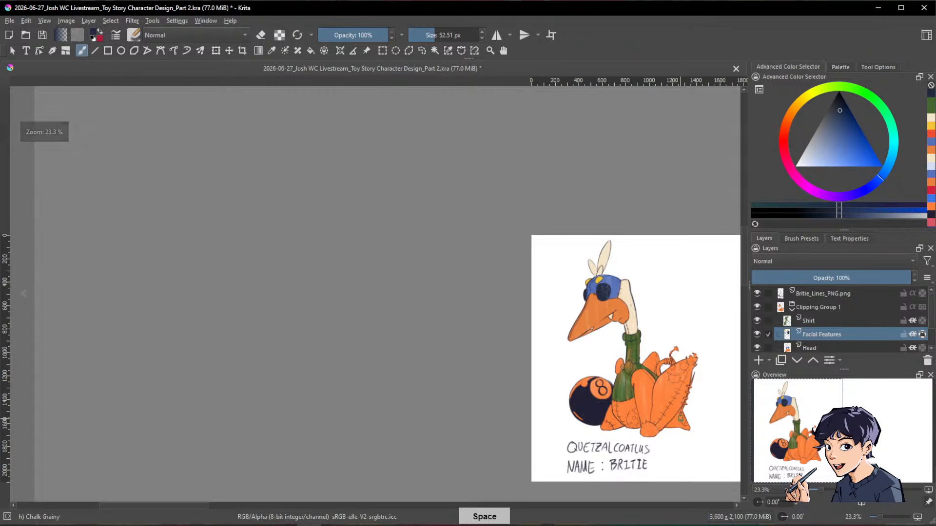
Step: Paint a brighter royal blue over the navy button eye on the Facial Features layer
{"action": "left_click_drag", "start_coordinate": [847, 128], "coordinate": [851, 135]}
{"action": "mouse_move", "coordinate": [606, 283]}
{"action": "left_mouse_down"}
{"action": "mouse_move", "coordinate": [664, 209]}
{"action": "mouse_move", "coordinate": [671, 180]}
{"action": "left_mouse_up"}
{"action": "mouse_move", "coordinate": [593, 310]}
{"action": "left_mouse_down"}
{"action": "mouse_move", "coordinate": [599, 325]}
{"action": "mouse_move", "coordinate": [611, 297]}
{"action": "mouse_move", "coordinate": [614, 317]}
{"action": "left_mouse_up"}
Step: Choose a light sky blue and repaint both button eyes with it on the Facial Features layer
{"action": "left_click_drag", "start_coordinate": [893, 156], "coordinate": [895, 153]}
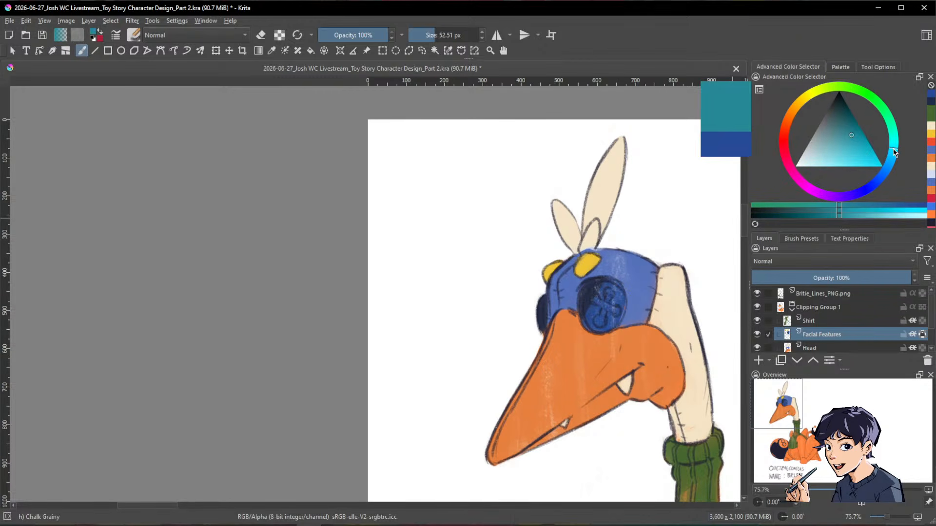
{"action": "left_click", "coordinate": [895, 160]}
{"action": "left_click", "coordinate": [841, 147]}
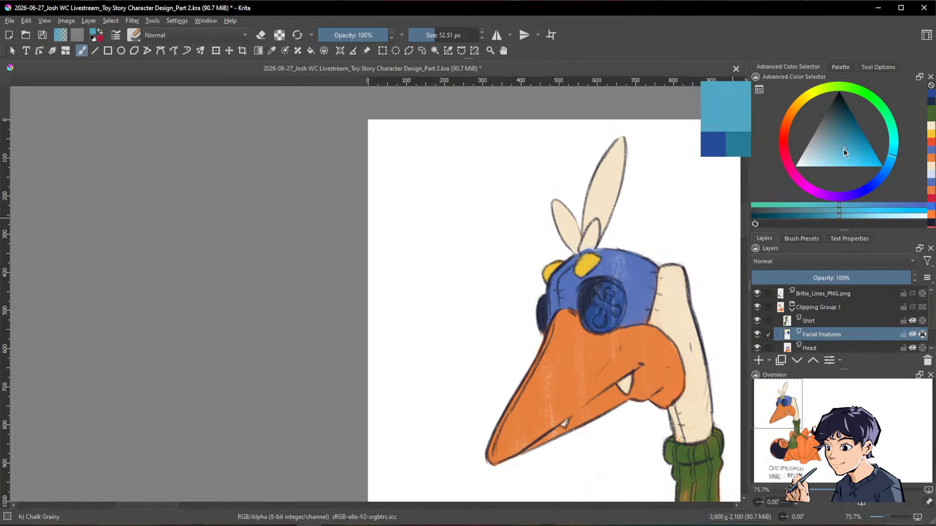
{"action": "mouse_move", "coordinate": [615, 290]}
{"action": "left_mouse_down"}
{"action": "mouse_move", "coordinate": [582, 316]}
{"action": "mouse_move", "coordinate": [594, 295]}
{"action": "mouse_move", "coordinate": [575, 304]}
{"action": "mouse_move", "coordinate": [570, 321]}
{"action": "mouse_move", "coordinate": [554, 296]}
{"action": "left_mouse_up"}
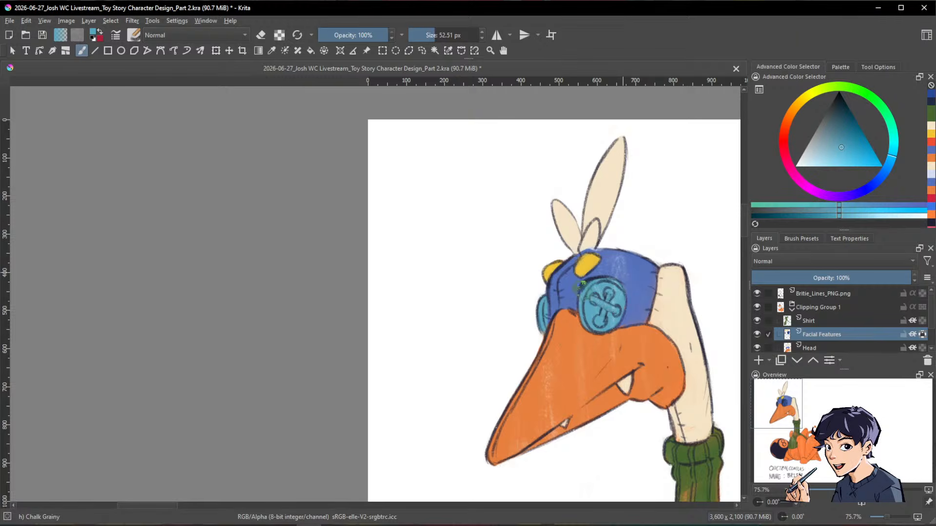
{"action": "left_click_drag", "start_coordinate": [672, 312], "coordinate": [472, 421]}
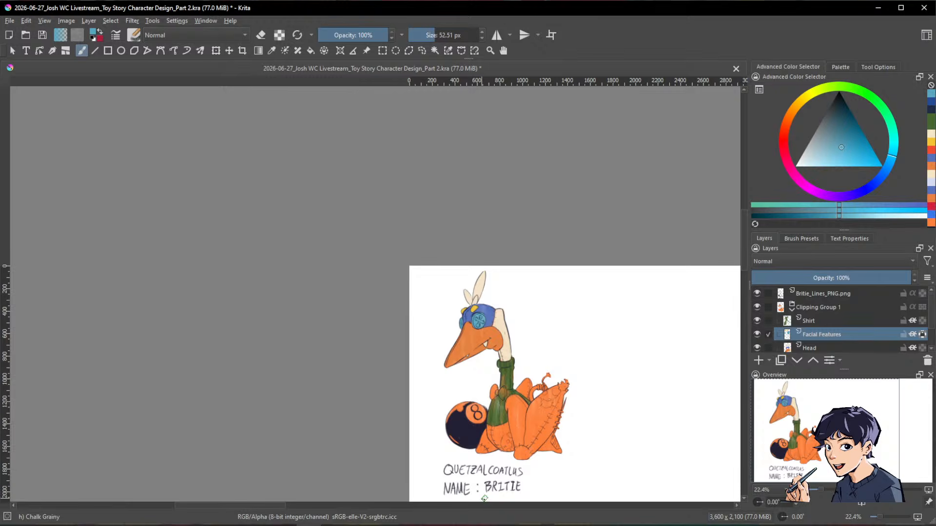
Step: Choose a soft pink and paint the bow tie's left loop with a brush of about 19 px on the Facial Features layer
{"action": "scroll", "coordinate": [471, 485], "scroll_direction": "up", "scroll_amount": 2}
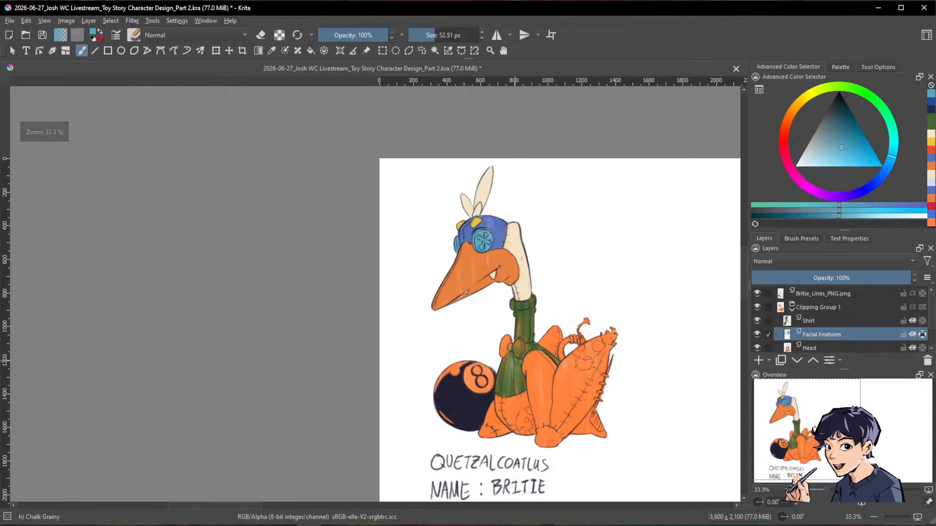
{"action": "scroll", "coordinate": [623, 380], "scroll_direction": "up", "scroll_amount": 1}
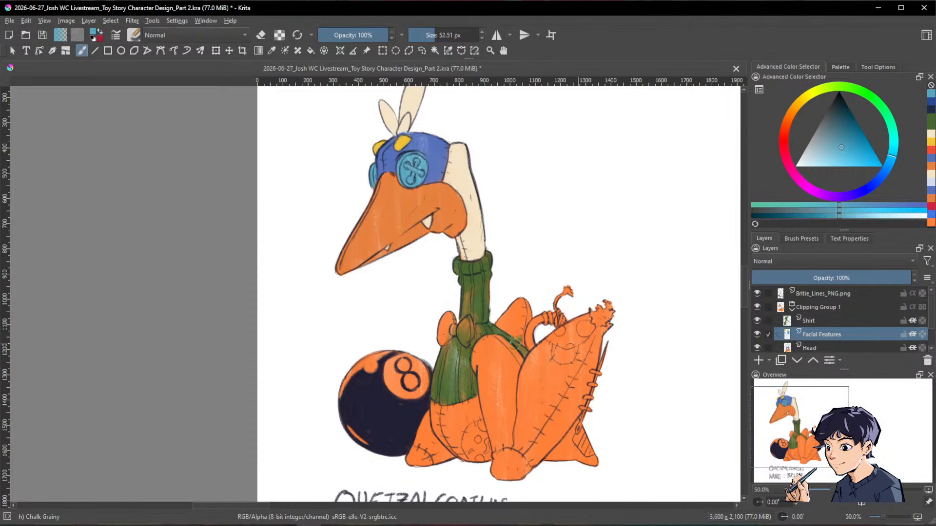
{"action": "scroll", "coordinate": [517, 324], "scroll_direction": "up", "scroll_amount": 1}
{"action": "scroll", "coordinate": [520, 324], "scroll_direction": "up", "scroll_amount": 1}
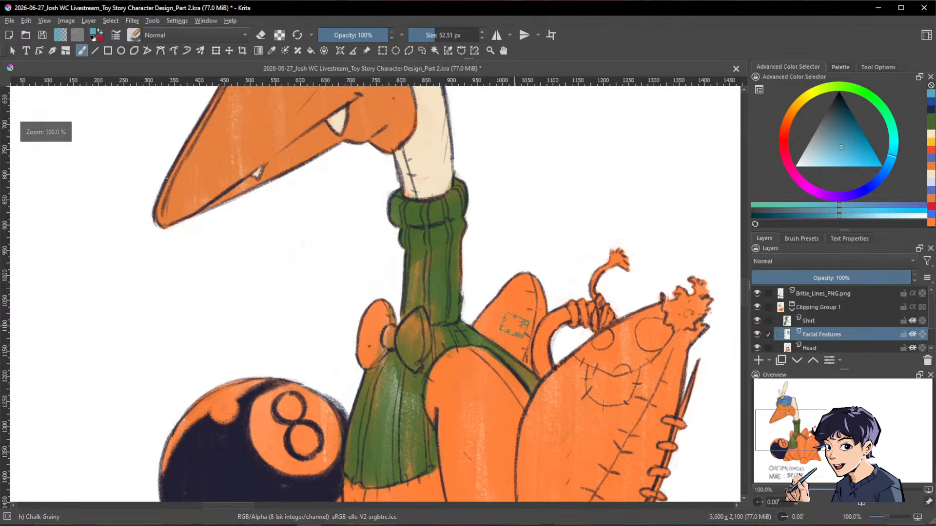
{"action": "left_click", "coordinate": [786, 155]}
{"action": "mouse_move", "coordinate": [828, 153]}
{"action": "left_mouse_down"}
{"action": "mouse_move", "coordinate": [826, 162]}
{"action": "mouse_move", "coordinate": [839, 160]}
{"action": "left_mouse_up"}
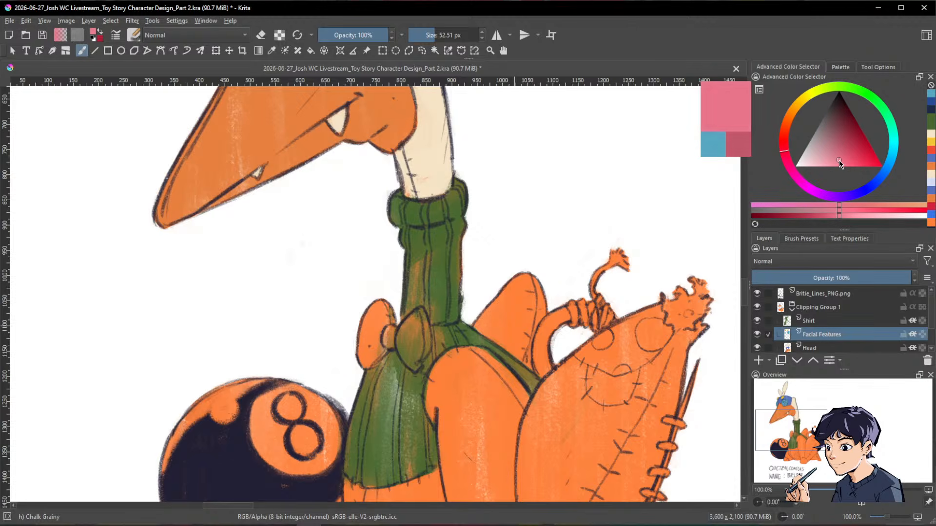
{"action": "mouse_move", "coordinate": [371, 341]}
{"action": "left_mouse_down"}
{"action": "mouse_move", "coordinate": [381, 297]}
{"action": "mouse_move", "coordinate": [383, 334]}
{"action": "mouse_move", "coordinate": [391, 319]}
{"action": "mouse_move", "coordinate": [384, 331]}
{"action": "mouse_move", "coordinate": [401, 337]}
{"action": "left_mouse_up"}
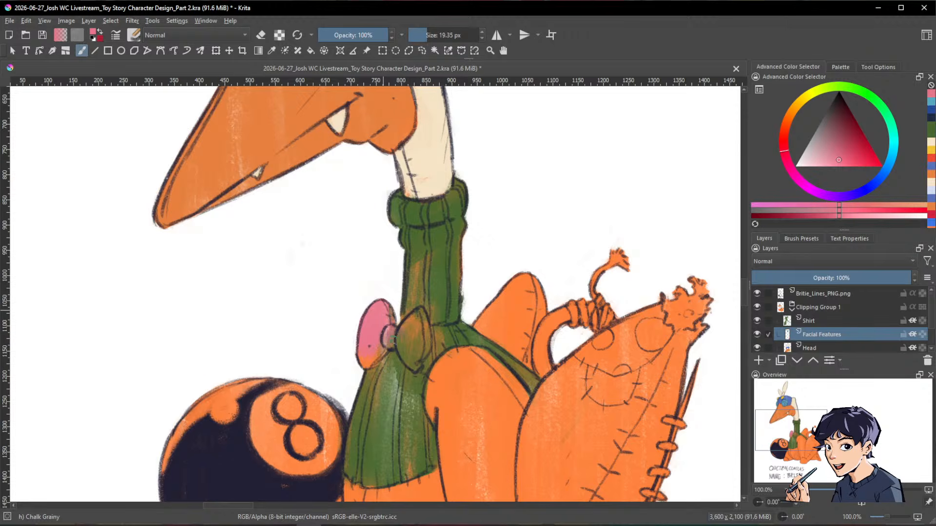
Step: Erase the green covering the bow tie's knot and right loop on the Shirt layer
{"action": "left_click", "coordinate": [840, 322]}
{"action": "key", "text": "e"}
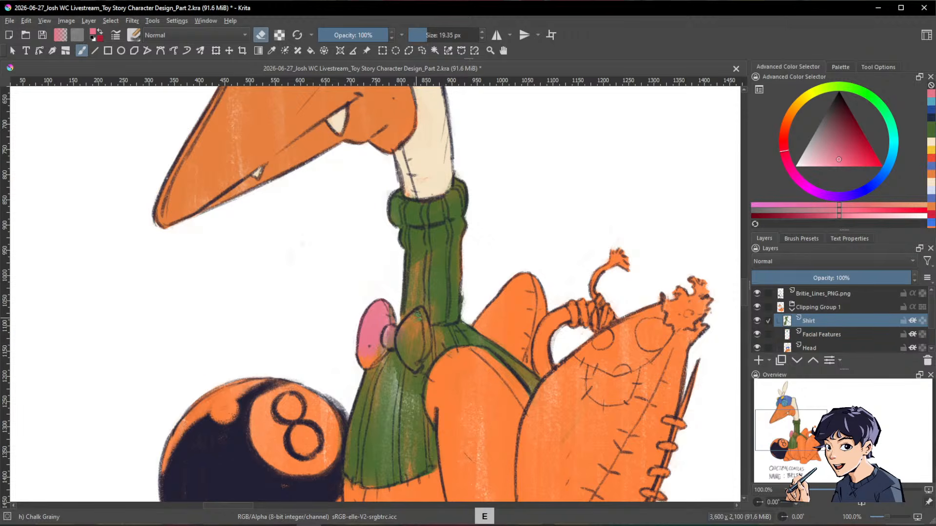
{"action": "mouse_move", "coordinate": [419, 317]}
{"action": "left_mouse_down"}
{"action": "mouse_move", "coordinate": [407, 344]}
{"action": "mouse_move", "coordinate": [422, 312]}
{"action": "left_mouse_up"}
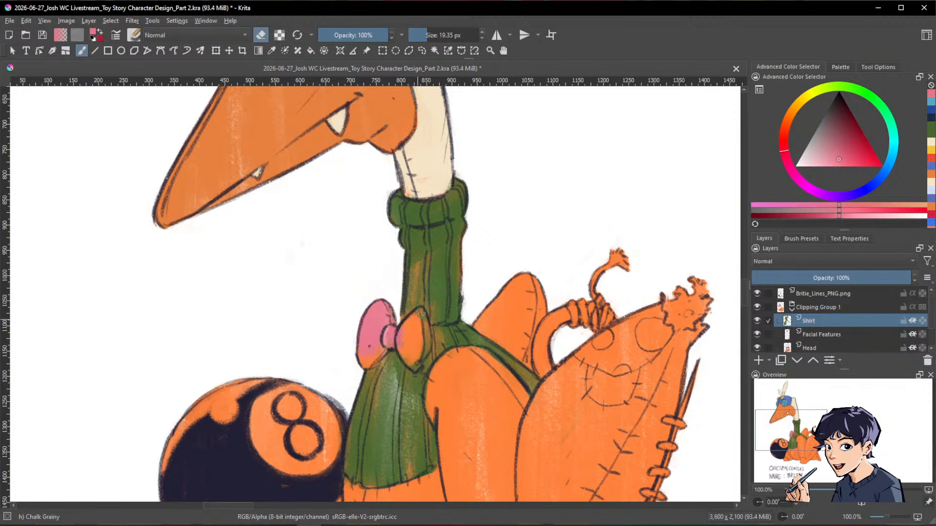
{"action": "mouse_move", "coordinate": [422, 314]}
{"action": "left_mouse_down"}
{"action": "mouse_move", "coordinate": [419, 361]}
{"action": "mouse_move", "coordinate": [399, 348]}
{"action": "left_mouse_up"}
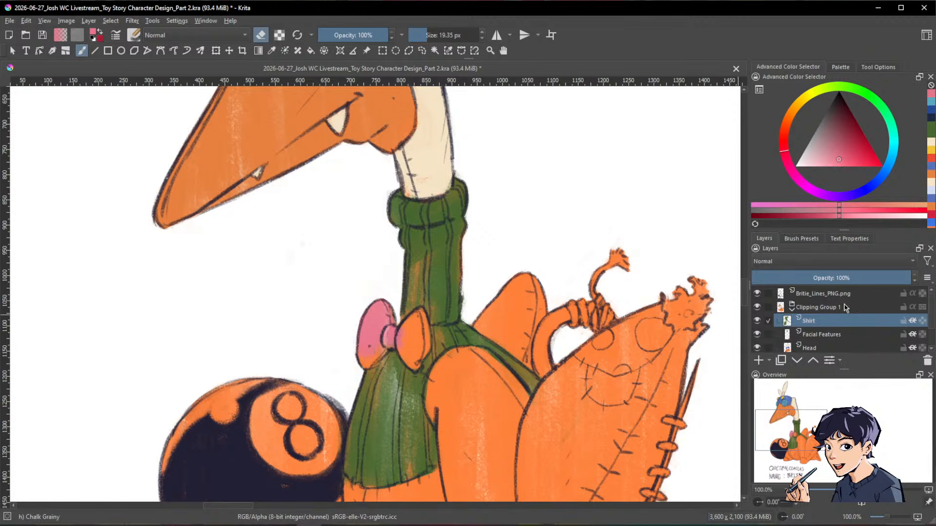
Step: Sample the bow's pink and paint the bow tie's knot and right loop with it on the Facial Features layer
{"action": "left_click", "coordinate": [829, 335]}
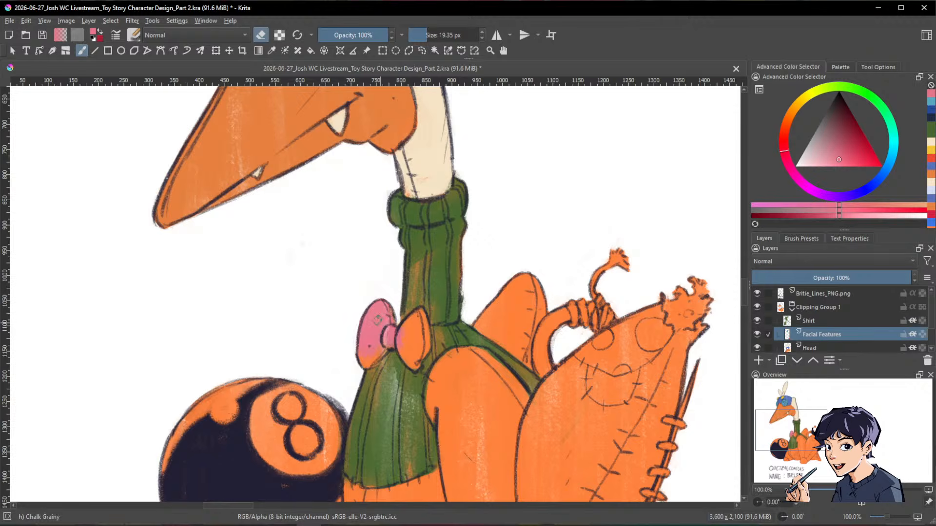
{"action": "key", "text": "e"}
{"action": "left_click", "coordinate": [384, 325], "text": "ctrl"}
{"action": "mouse_move", "coordinate": [362, 363]}
{"action": "left_mouse_down"}
{"action": "mouse_move", "coordinate": [420, 309]}
{"action": "mouse_move", "coordinate": [402, 342]}
{"action": "mouse_move", "coordinate": [422, 330]}
{"action": "left_mouse_up"}
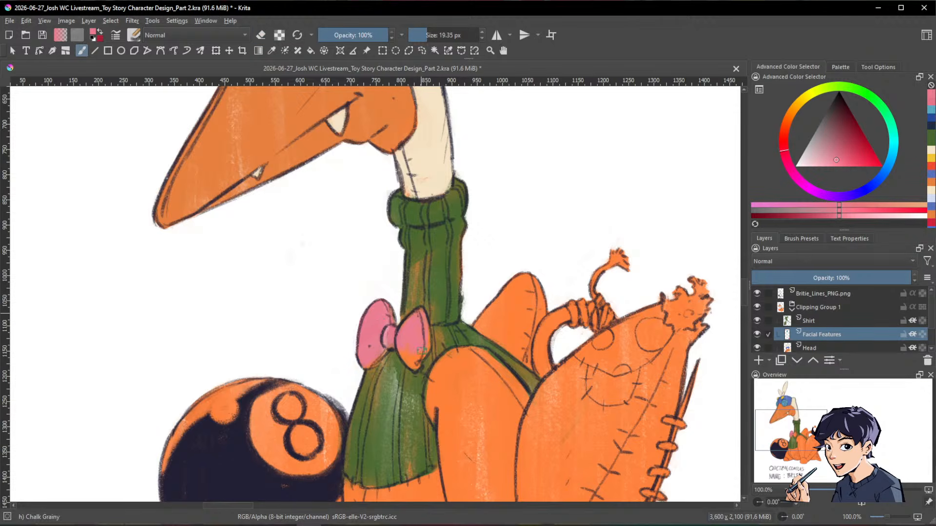
{"action": "left_click_drag", "start_coordinate": [408, 362], "coordinate": [422, 343]}
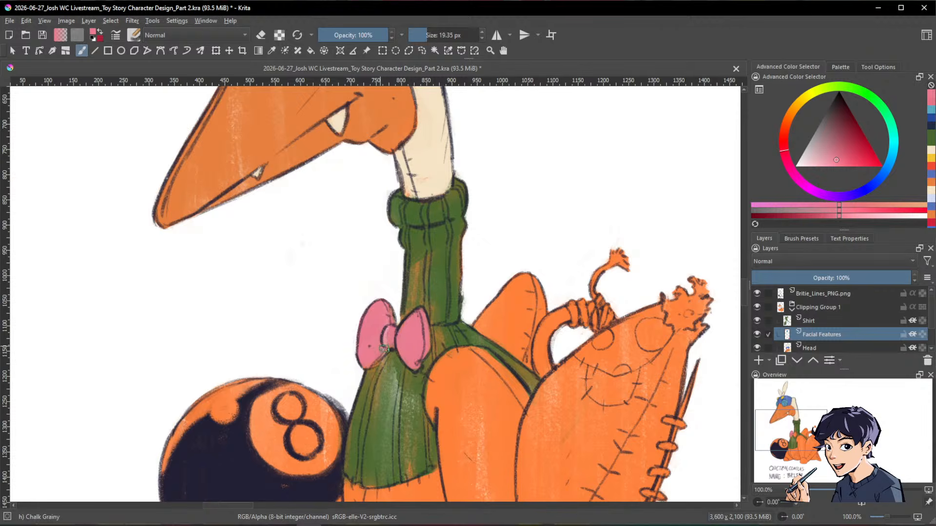
{"action": "key", "text": "space"}
{"action": "left_click_drag", "start_coordinate": [604, 267], "coordinate": [607, 339]}
{"action": "left_click_drag", "start_coordinate": [607, 339], "coordinate": [571, 386]}
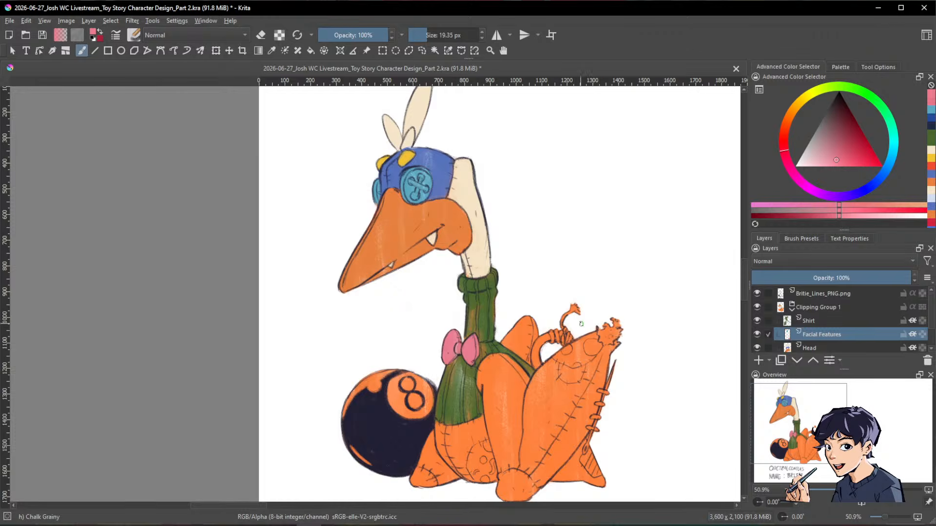
{"action": "mouse_move", "coordinate": [581, 324]}
{"action": "left_mouse_down"}
{"action": "mouse_move", "coordinate": [500, 239]}
{"action": "mouse_move", "coordinate": [530, 292]}
{"action": "left_mouse_up"}
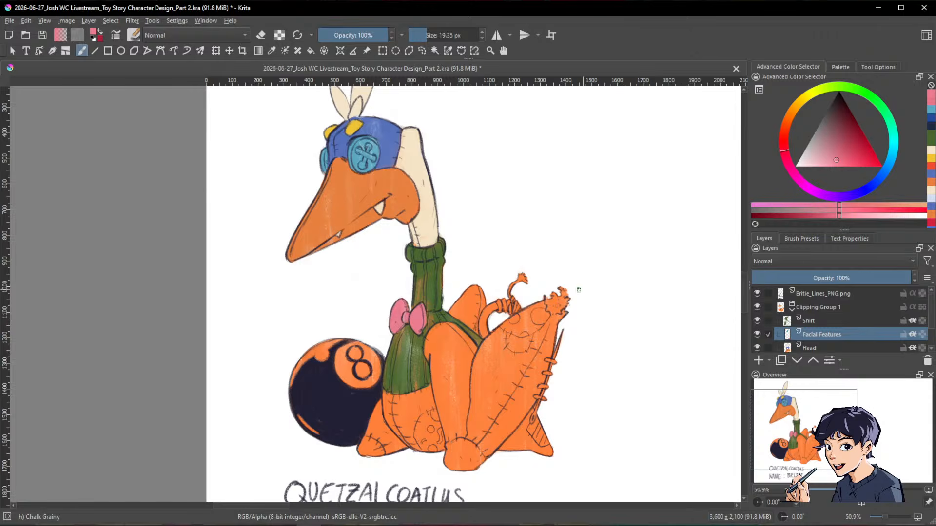
{"action": "scroll", "coordinate": [489, 369], "scroll_direction": "up", "scroll_amount": 1}
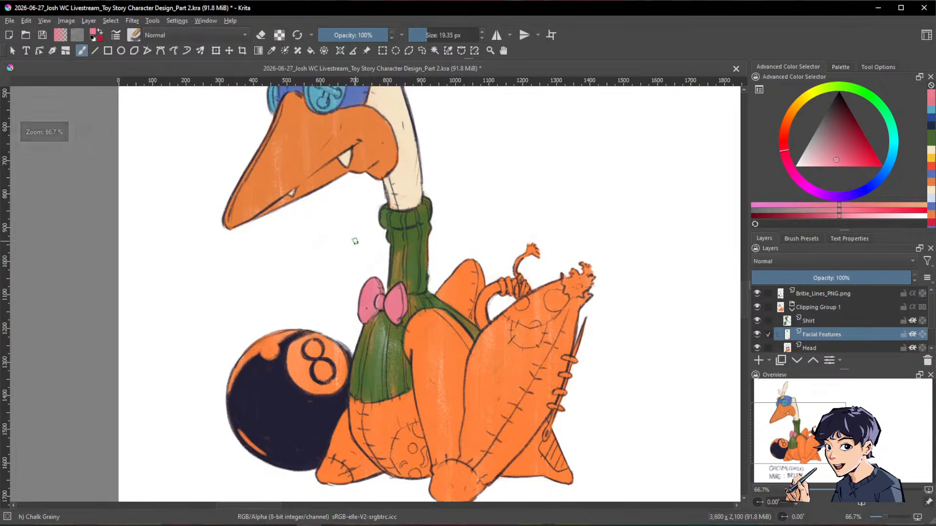
{"action": "scroll", "coordinate": [355, 241], "scroll_direction": "down", "scroll_amount": 1}
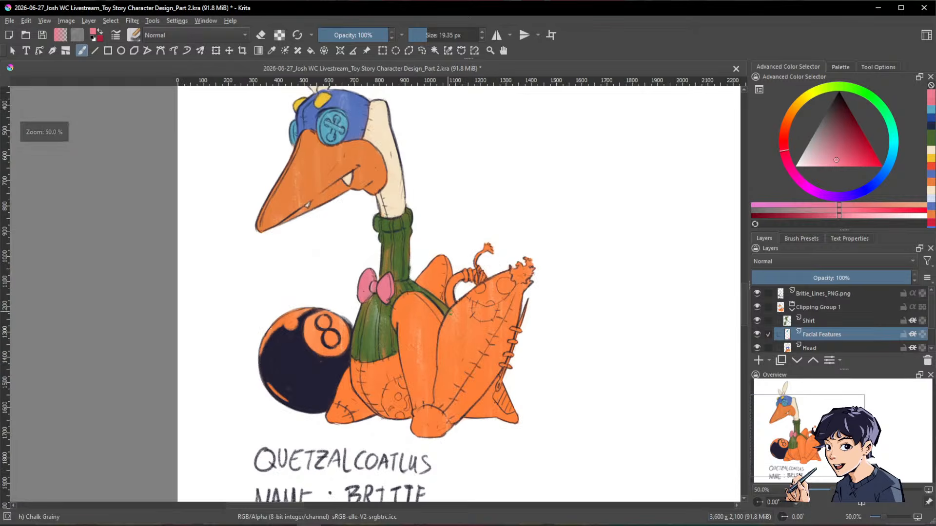
Step: Add a new paint layer directly above the Shirt layer inside Clipping Group 1
{"action": "left_click", "coordinate": [827, 321]}
{"action": "left_click", "coordinate": [757, 360]}
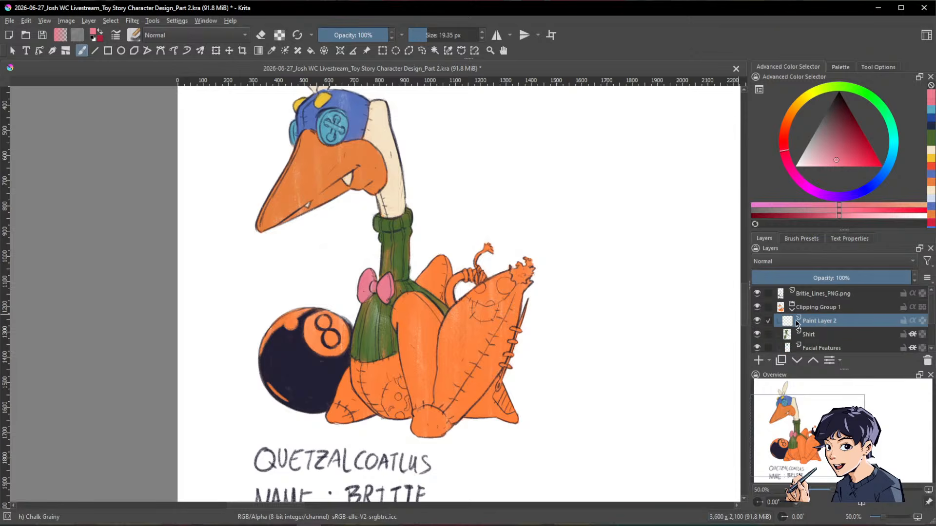
Step: Rename the new paint layer above the Shirt layer as Wings
{"action": "double_click", "coordinate": [822, 322]}
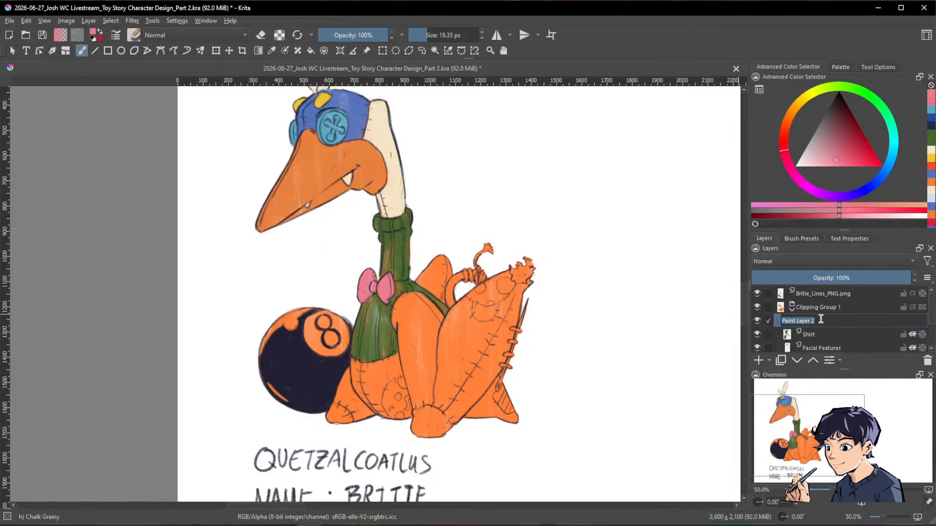
{"action": "type", "text": "Wings"}
{"action": "key", "text": "Return"}
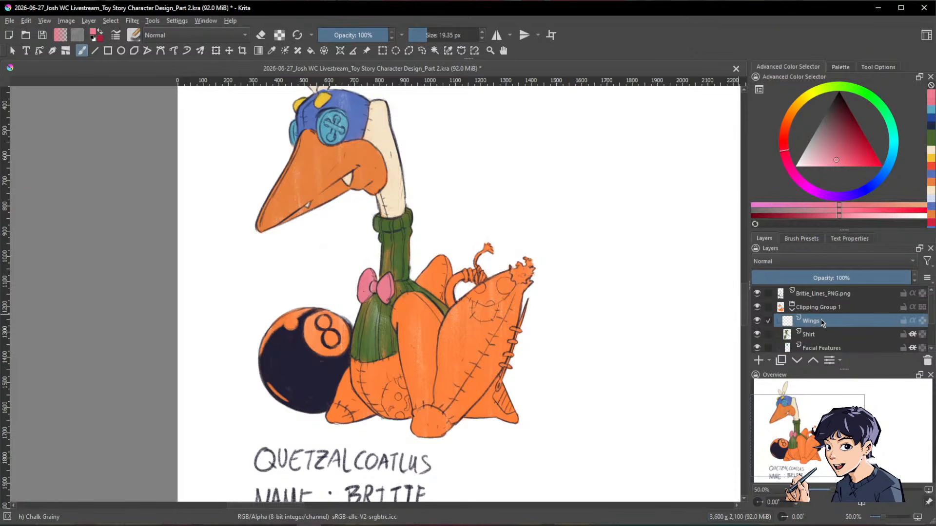
{"action": "left_click", "coordinate": [804, 97]}
{"action": "left_click", "coordinate": [853, 159]}
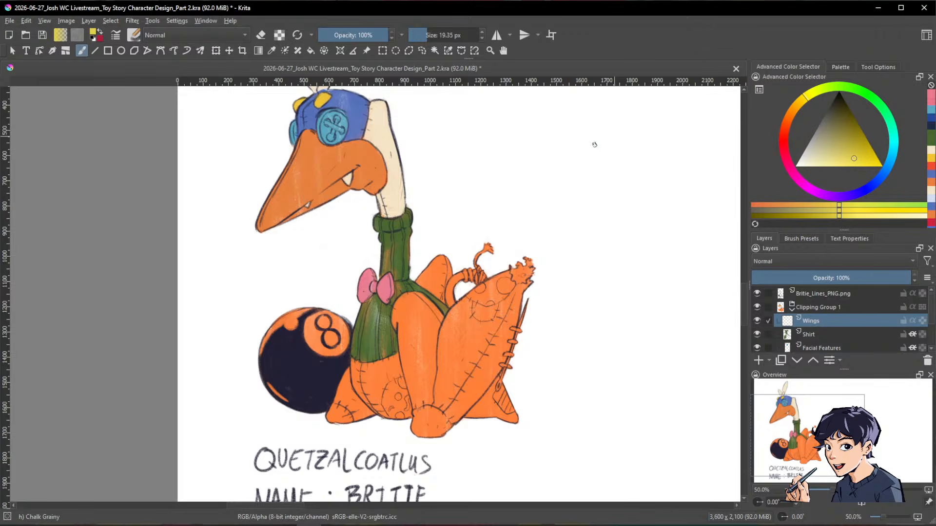
{"action": "key", "text": "alt+Tab"}
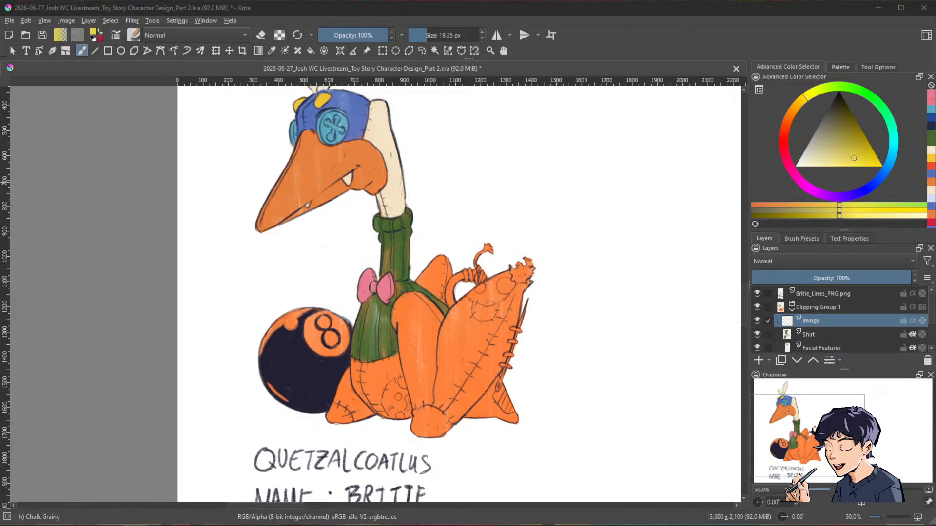
Step: Choose a muted teal, lay a first stroke on the large wing at about 57 px, and enable Inherit Alpha on the Wings layer
{"action": "left_click", "coordinate": [893, 150]}
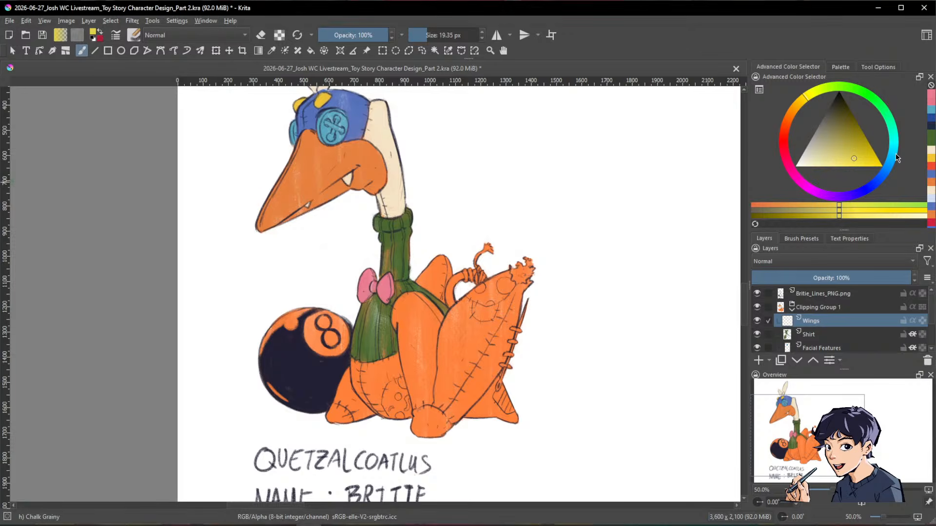
{"action": "left_click_drag", "start_coordinate": [856, 145], "coordinate": [840, 130]}
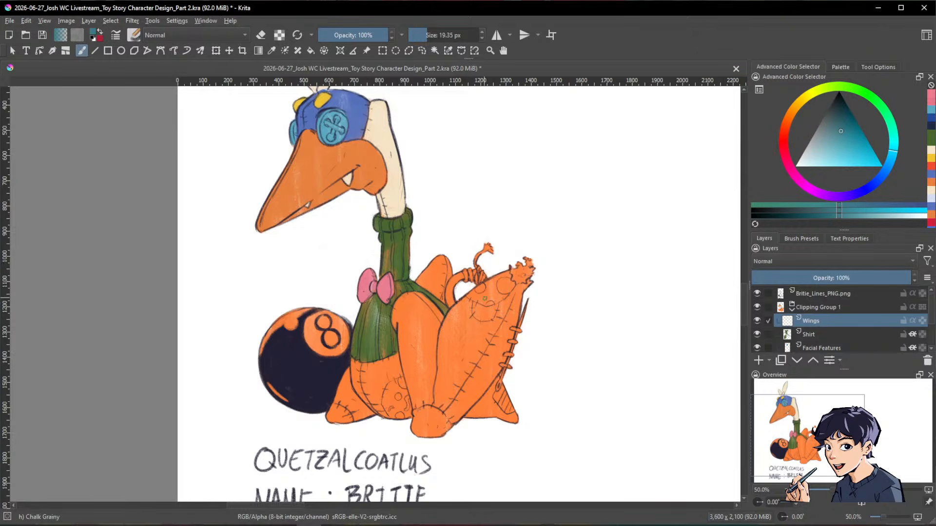
{"action": "key", "text": "shift"}
{"action": "mouse_move", "coordinate": [495, 309]}
{"action": "left_mouse_down"}
{"action": "mouse_move", "coordinate": [504, 309]}
{"action": "mouse_move", "coordinate": [505, 285]}
{"action": "mouse_move", "coordinate": [519, 287]}
{"action": "mouse_move", "coordinate": [518, 317]}
{"action": "left_mouse_up"}
{"action": "left_click", "coordinate": [912, 320]}
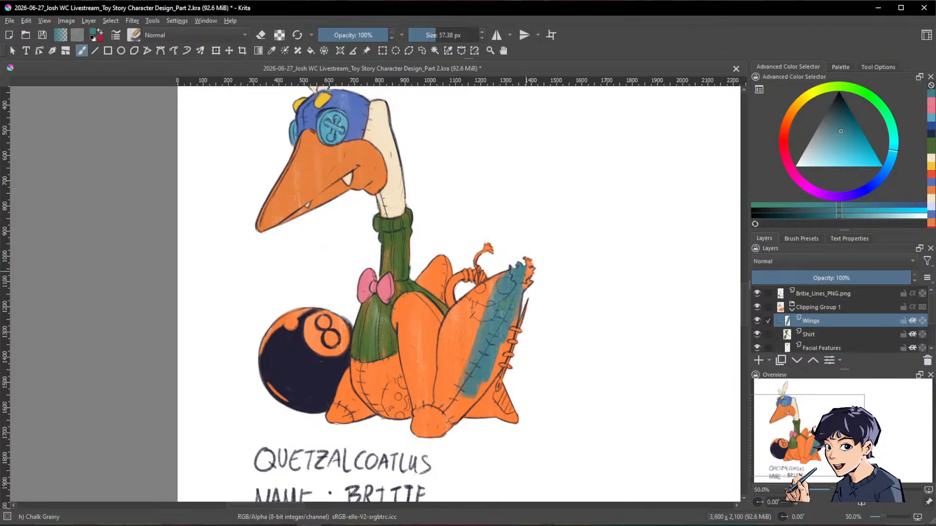
Step: Paint the large wing, its folded front part and the small piece beside the 8-ball teal on the Wings layer
{"action": "mouse_move", "coordinate": [507, 269]}
{"action": "left_mouse_down"}
{"action": "mouse_move", "coordinate": [452, 309]}
{"action": "mouse_move", "coordinate": [439, 397]}
{"action": "mouse_move", "coordinate": [410, 315]}
{"action": "mouse_move", "coordinate": [414, 302]}
{"action": "mouse_move", "coordinate": [397, 308]}
{"action": "mouse_move", "coordinate": [402, 365]}
{"action": "mouse_move", "coordinate": [498, 314]}
{"action": "mouse_move", "coordinate": [457, 334]}
{"action": "left_mouse_up"}
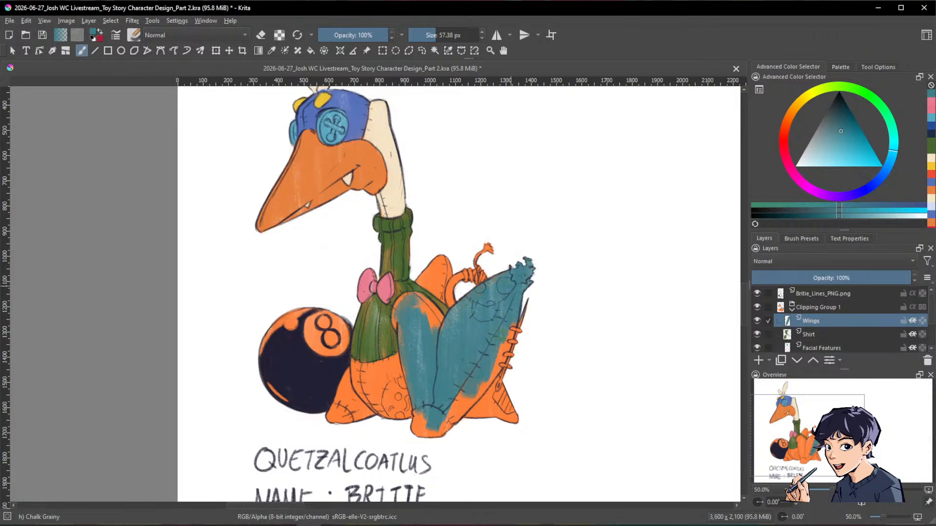
{"action": "mouse_move", "coordinate": [506, 306]}
{"action": "left_mouse_down"}
{"action": "mouse_move", "coordinate": [513, 338]}
{"action": "mouse_move", "coordinate": [510, 322]}
{"action": "mouse_move", "coordinate": [494, 377]}
{"action": "mouse_move", "coordinate": [462, 398]}
{"action": "left_mouse_up"}
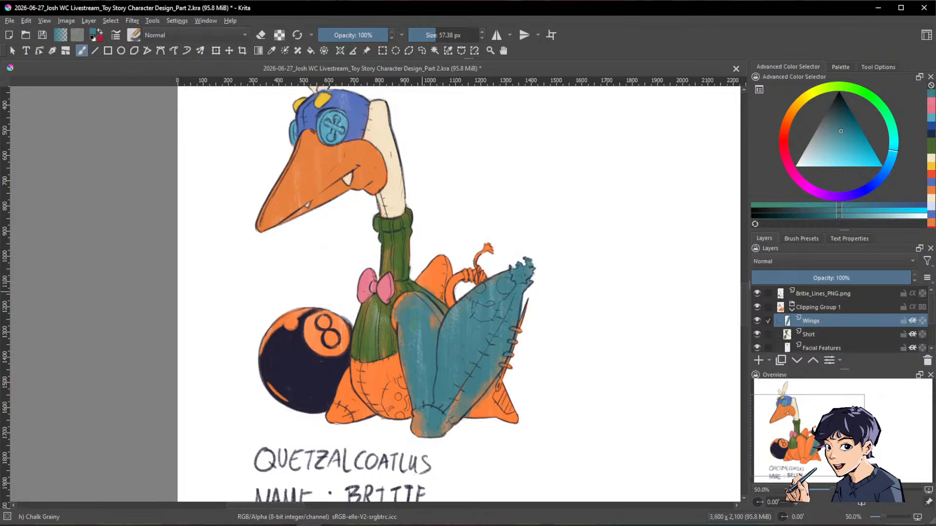
{"action": "left_click_drag", "start_coordinate": [405, 392], "coordinate": [409, 418]}
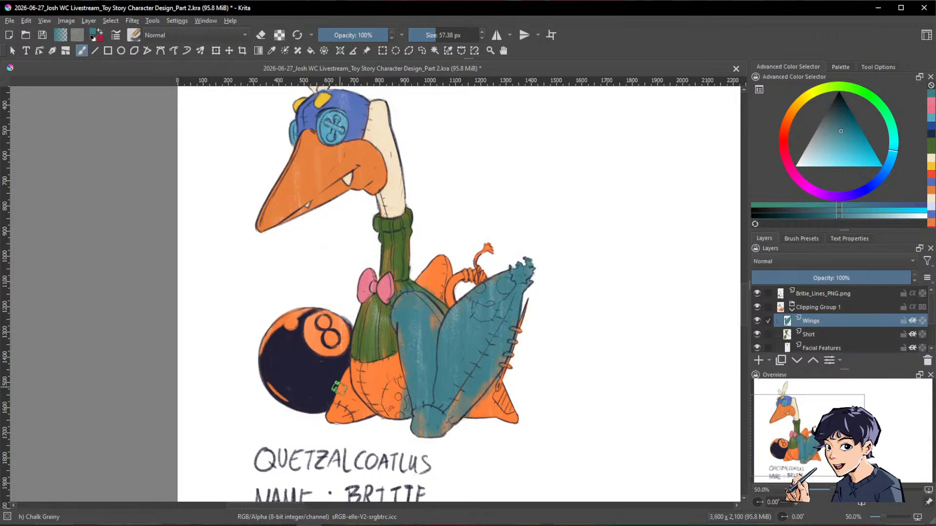
{"action": "mouse_move", "coordinate": [339, 388]}
{"action": "left_mouse_down"}
{"action": "mouse_move", "coordinate": [332, 432]}
{"action": "mouse_move", "coordinate": [337, 381]}
{"action": "mouse_move", "coordinate": [343, 426]}
{"action": "mouse_move", "coordinate": [351, 385]}
{"action": "mouse_move", "coordinate": [349, 424]}
{"action": "mouse_move", "coordinate": [362, 382]}
{"action": "mouse_move", "coordinate": [370, 422]}
{"action": "mouse_move", "coordinate": [340, 365]}
{"action": "mouse_move", "coordinate": [360, 359]}
{"action": "mouse_move", "coordinate": [330, 352]}
{"action": "mouse_move", "coordinate": [333, 384]}
{"action": "mouse_move", "coordinate": [353, 419]}
{"action": "mouse_move", "coordinate": [360, 396]}
{"action": "mouse_move", "coordinate": [341, 354]}
{"action": "mouse_move", "coordinate": [334, 359]}
{"action": "mouse_move", "coordinate": [350, 403]}
{"action": "left_mouse_up"}
Step: Erase the teal spilling onto the belly beside the folded wing with a brush of about 33 px
{"action": "key", "text": "e"}
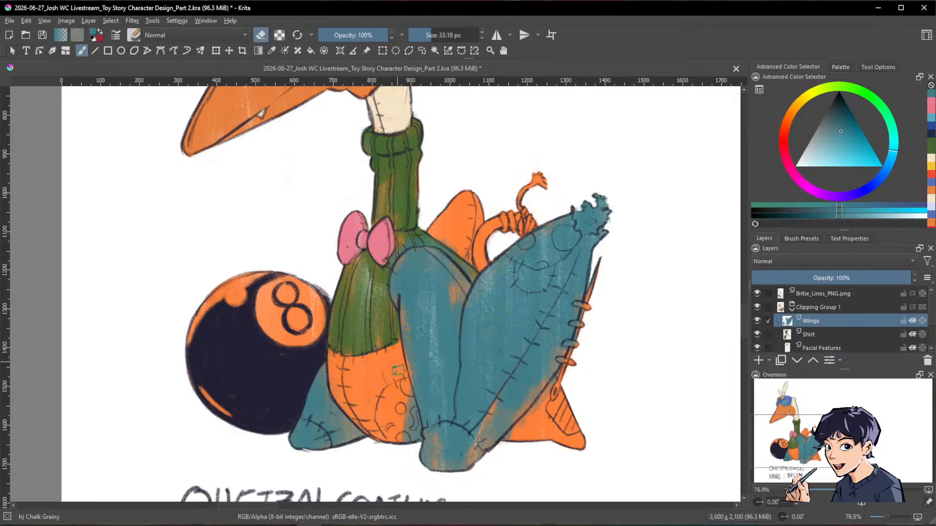
{"action": "mouse_move", "coordinate": [398, 370]}
{"action": "left_mouse_down"}
{"action": "mouse_move", "coordinate": [409, 410]}
{"action": "mouse_move", "coordinate": [401, 429]}
{"action": "left_mouse_up"}
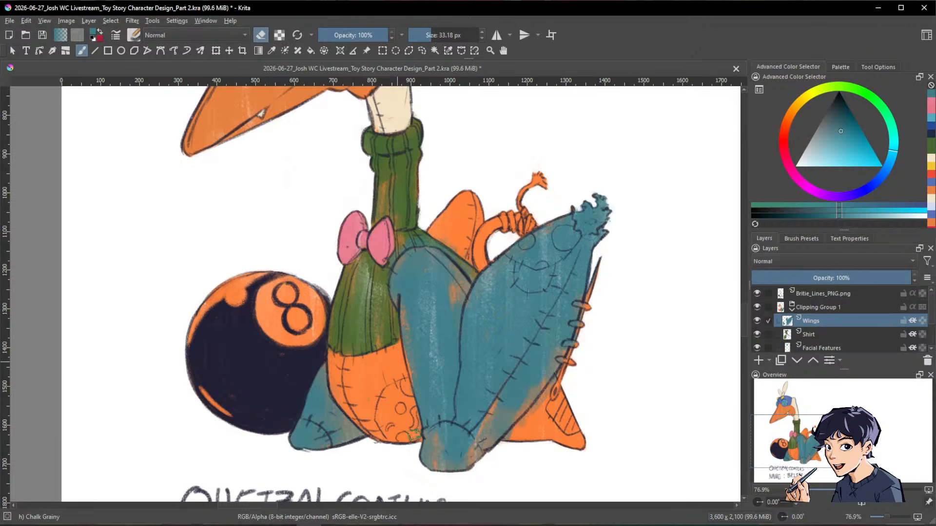
{"action": "key", "text": "e"}
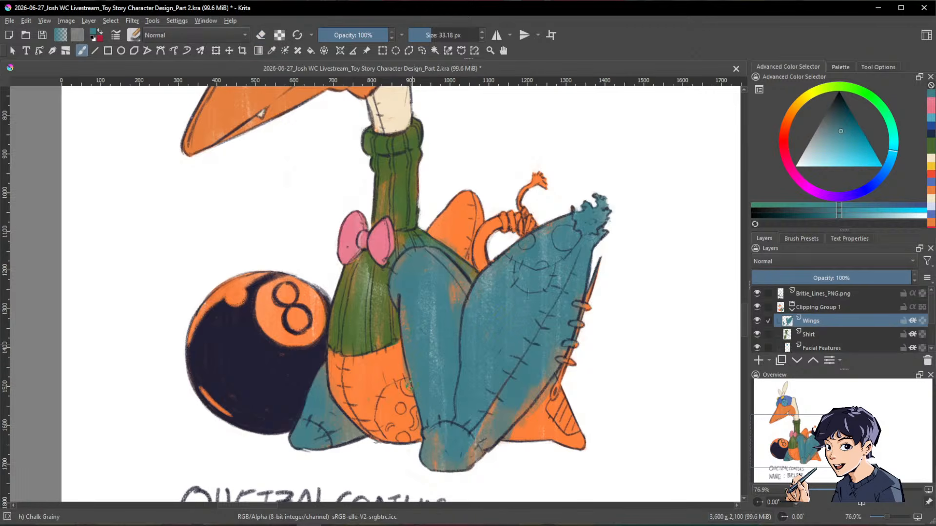
Step: Fill the gaps along the large wing's lower outer edge with teal and erase the overspill around the needle and stitches
{"action": "key", "text": "e"}
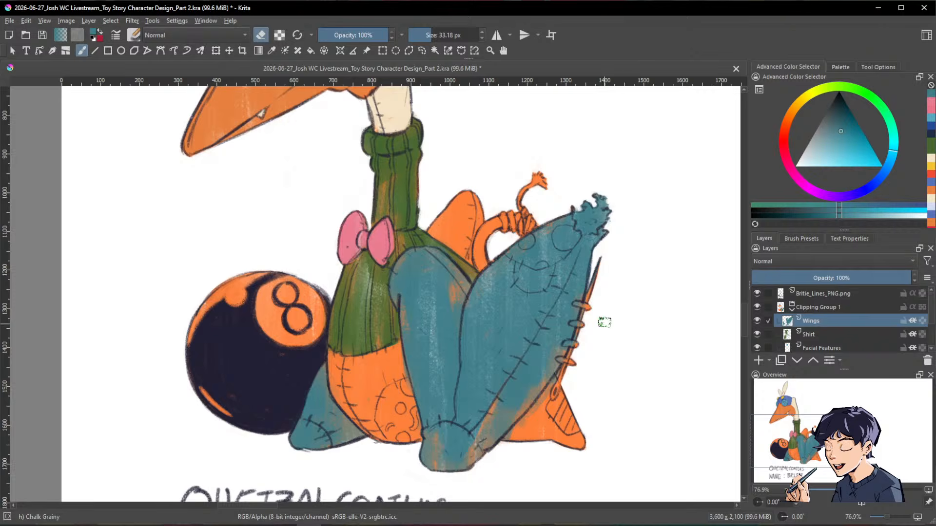
{"action": "key", "text": "e"}
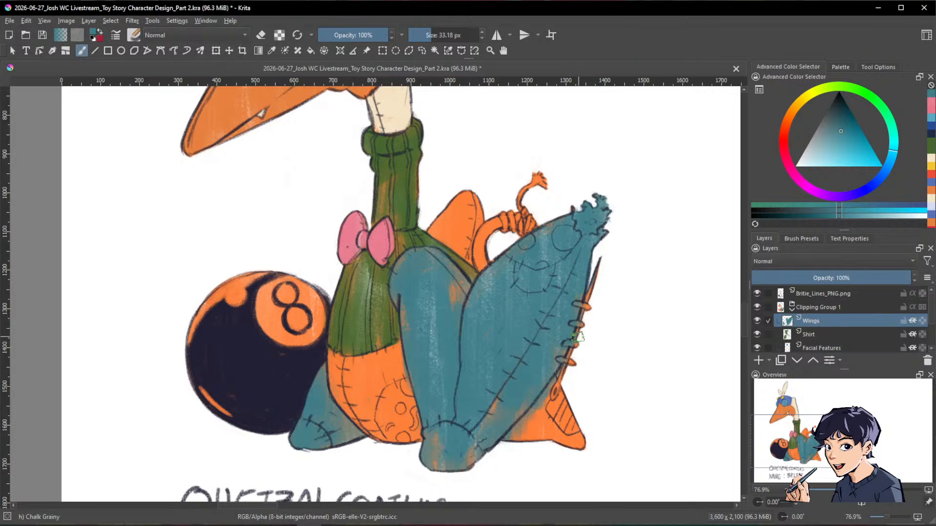
{"action": "key", "text": "e"}
{"action": "mouse_move", "coordinate": [569, 366]}
{"action": "left_mouse_down"}
{"action": "mouse_move", "coordinate": [503, 449]}
{"action": "mouse_move", "coordinate": [538, 407]}
{"action": "left_mouse_up"}
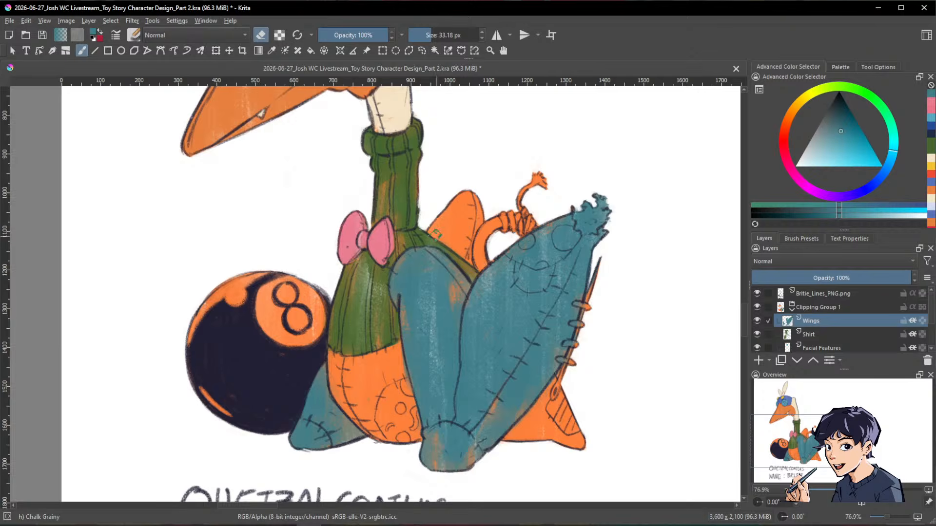
Step: Paint the rear wing behind the shoulder teal, using a brush of about 41 px
{"action": "left_click_drag", "start_coordinate": [644, 305], "coordinate": [582, 412]}
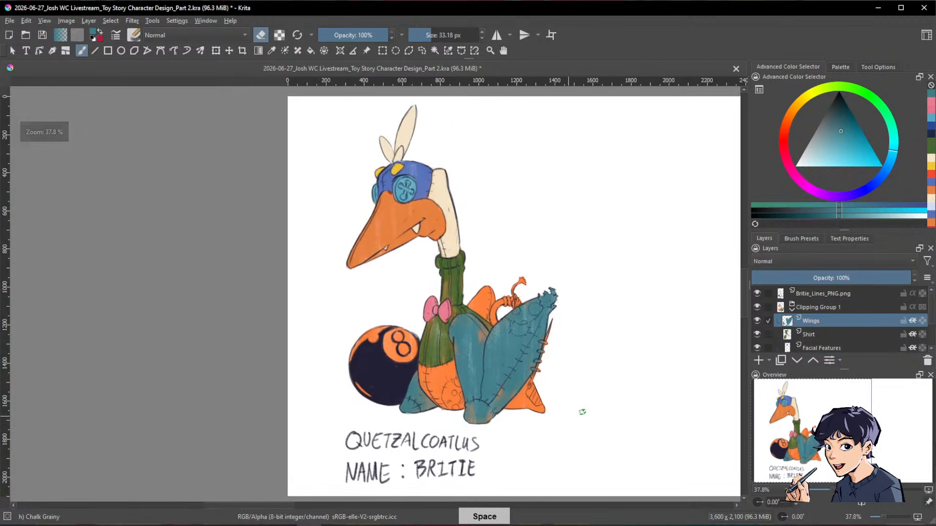
{"action": "mouse_move", "coordinate": [483, 361]}
{"action": "left_mouse_down"}
{"action": "mouse_move", "coordinate": [497, 337]}
{"action": "mouse_move", "coordinate": [510, 239]}
{"action": "left_mouse_up"}
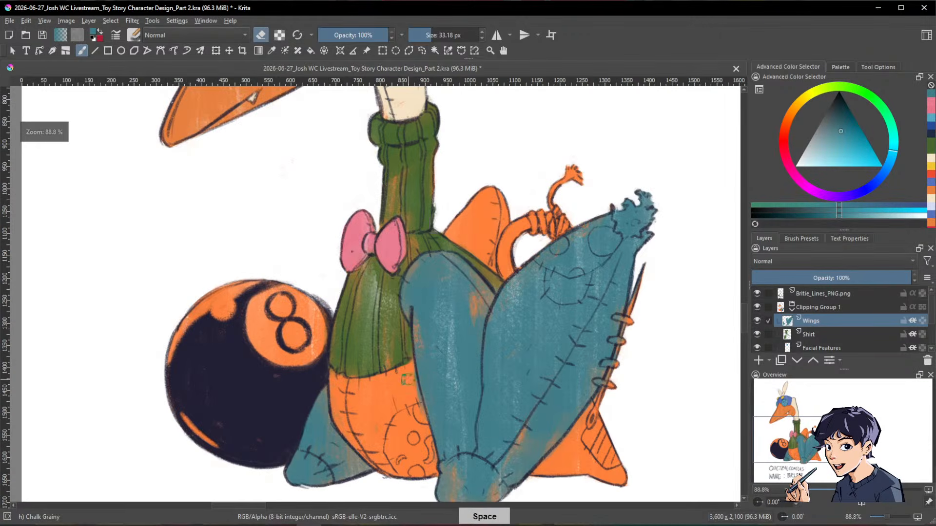
{"action": "key", "text": "e"}
{"action": "key", "text": "e"}
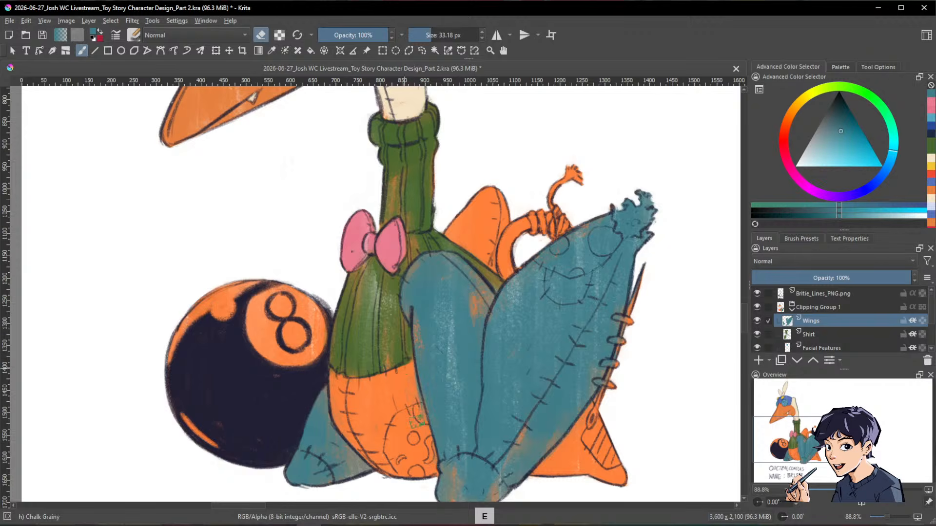
{"action": "left_click_drag", "start_coordinate": [660, 324], "coordinate": [583, 416]}
{"action": "key", "text": "e"}
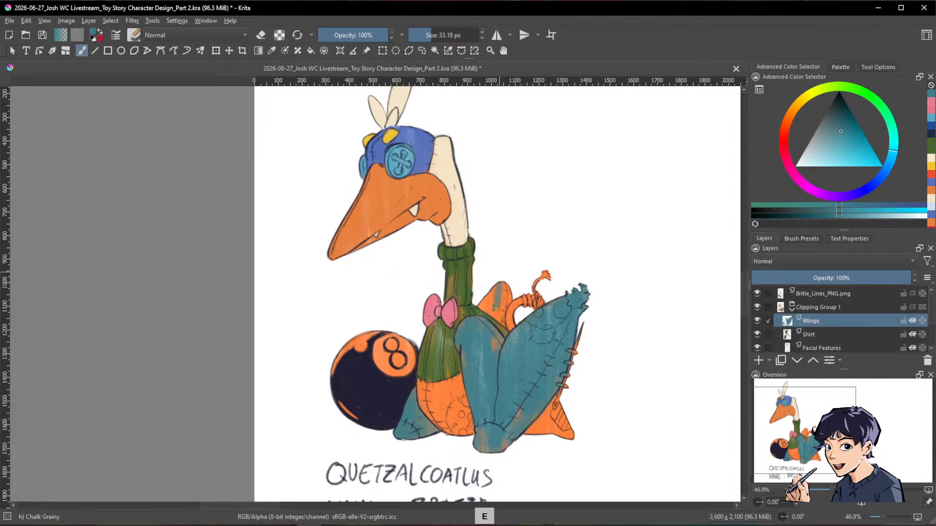
{"action": "mouse_move", "coordinate": [502, 284]}
{"action": "left_mouse_down"}
{"action": "mouse_move", "coordinate": [500, 314]}
{"action": "mouse_move", "coordinate": [505, 275]}
{"action": "mouse_move", "coordinate": [505, 328]}
{"action": "left_mouse_up"}
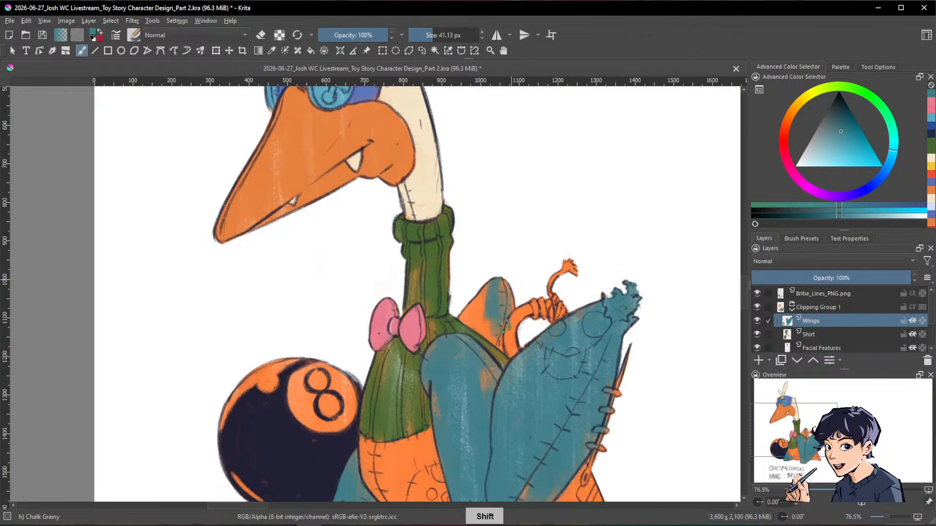
{"action": "mouse_move", "coordinate": [496, 285]}
{"action": "left_mouse_down"}
{"action": "mouse_move", "coordinate": [490, 313]}
{"action": "mouse_move", "coordinate": [466, 293]}
{"action": "mouse_move", "coordinate": [498, 345]}
{"action": "left_mouse_up"}
{"action": "left_click_drag", "start_coordinate": [504, 301], "coordinate": [508, 347]}
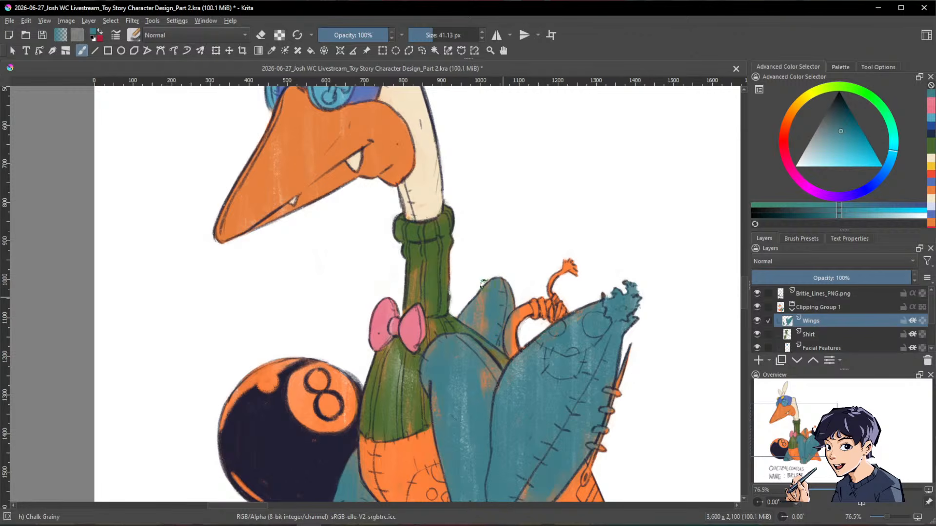
Step: Erase the teal spilling onto the curled tail, and clean the rear wing's edge along the shirt's shoulder at about 13 px
{"action": "key", "text": "e"}
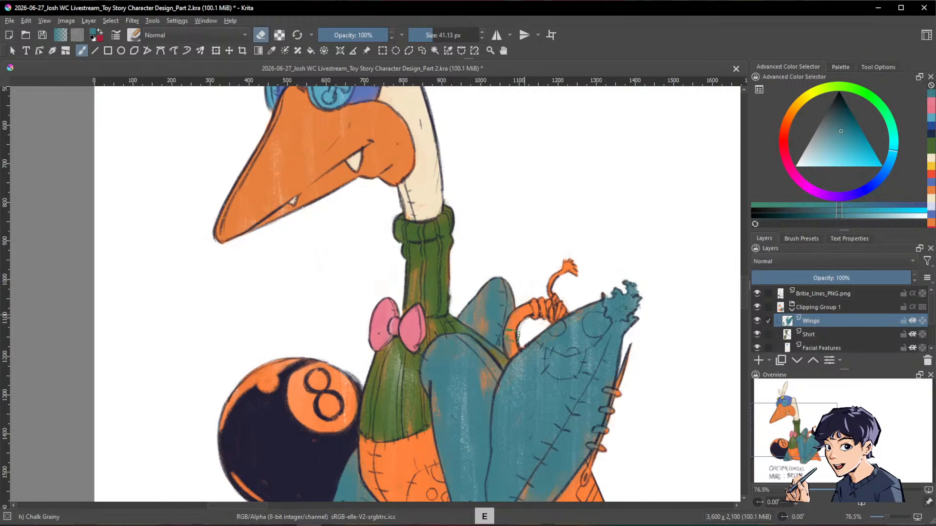
{"action": "left_click_drag", "start_coordinate": [511, 336], "coordinate": [513, 350]}
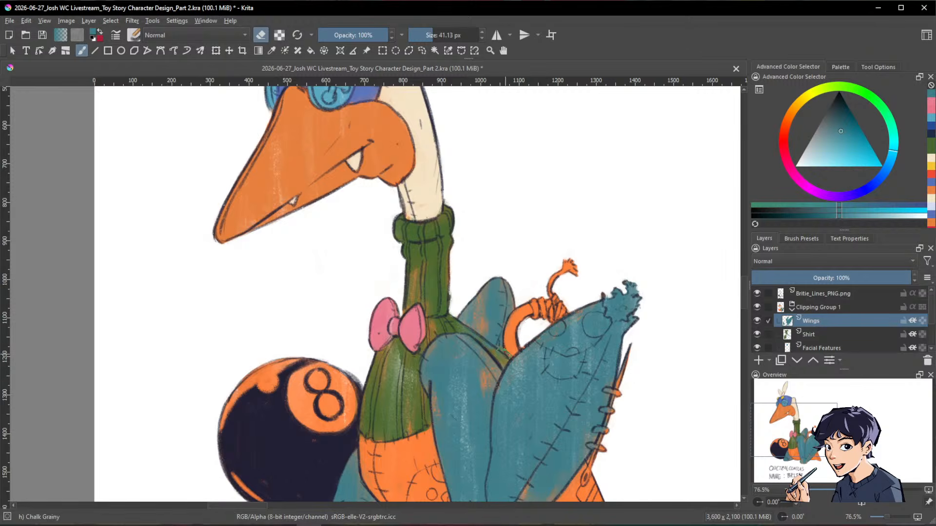
{"action": "mouse_move", "coordinate": [498, 296]}
{"action": "left_mouse_down"}
{"action": "mouse_move", "coordinate": [449, 302]}
{"action": "mouse_move", "coordinate": [439, 329]}
{"action": "left_mouse_up"}
{"action": "key", "text": "e"}
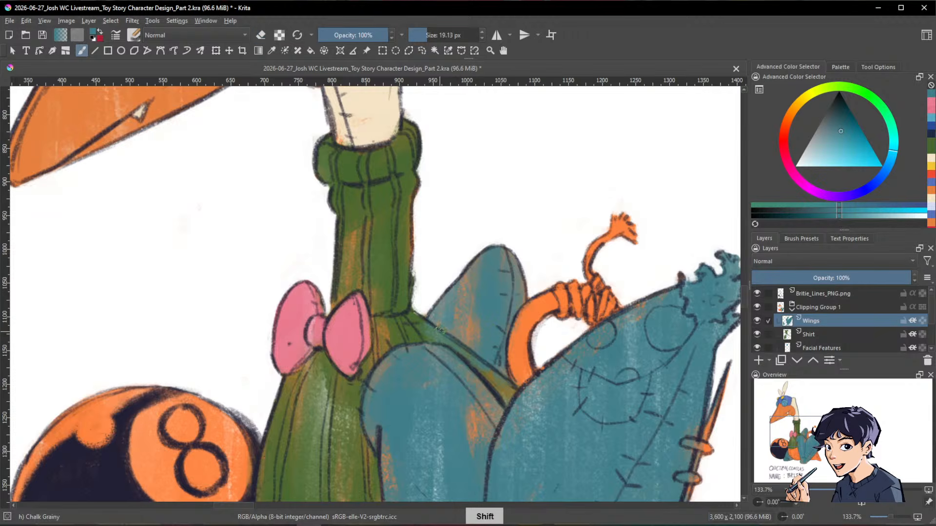
{"action": "key", "text": "e"}
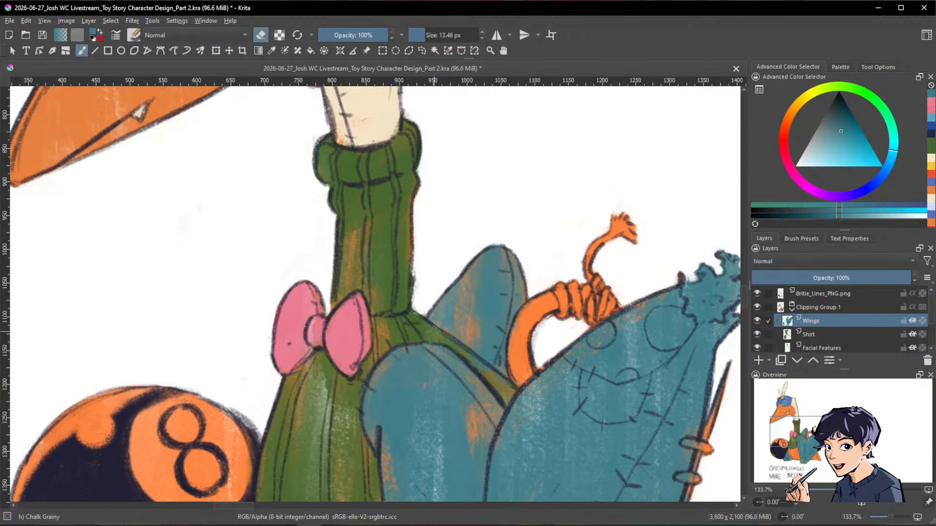
{"action": "left_click_drag", "start_coordinate": [625, 286], "coordinate": [606, 457]}
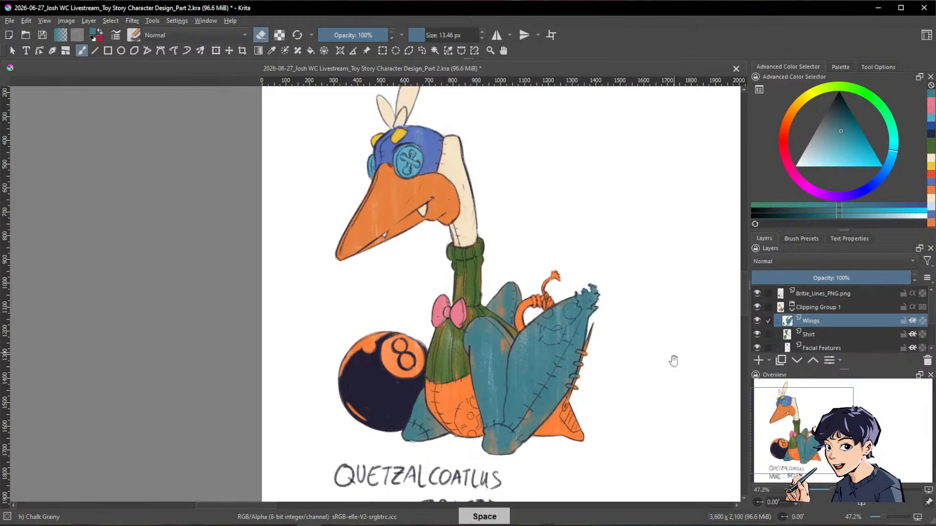
{"action": "left_click_drag", "start_coordinate": [673, 360], "coordinate": [595, 389]}
{"action": "left_click_drag", "start_coordinate": [596, 389], "coordinate": [724, 414]}
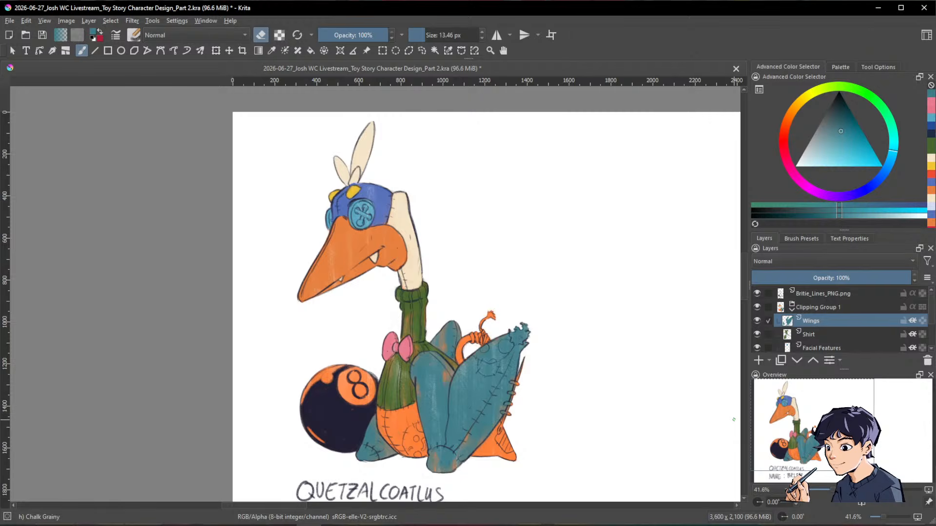
{"action": "left_click_drag", "start_coordinate": [646, 404], "coordinate": [623, 409]}
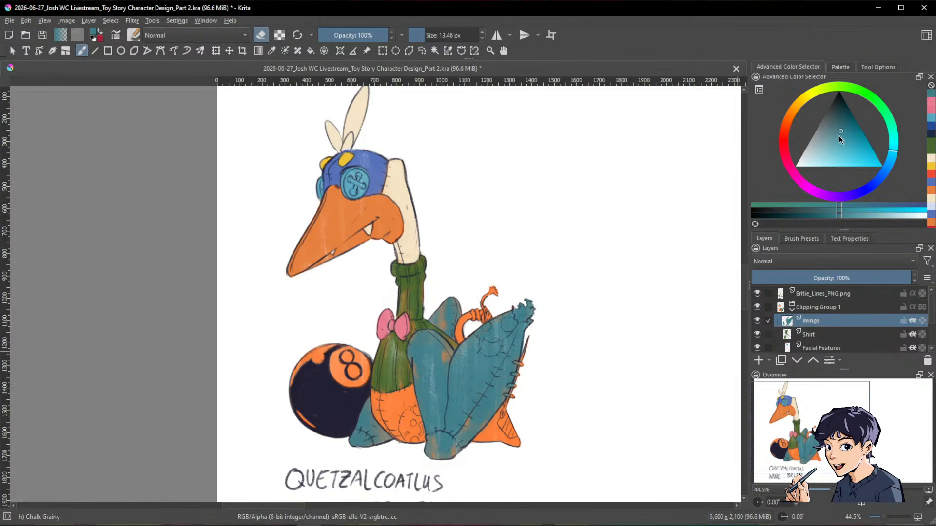
Step: Choose a dark, muted blue-violet and set the brush size to about 26 px for the belly
{"action": "left_click_drag", "start_coordinate": [831, 201], "coordinate": [861, 200]}
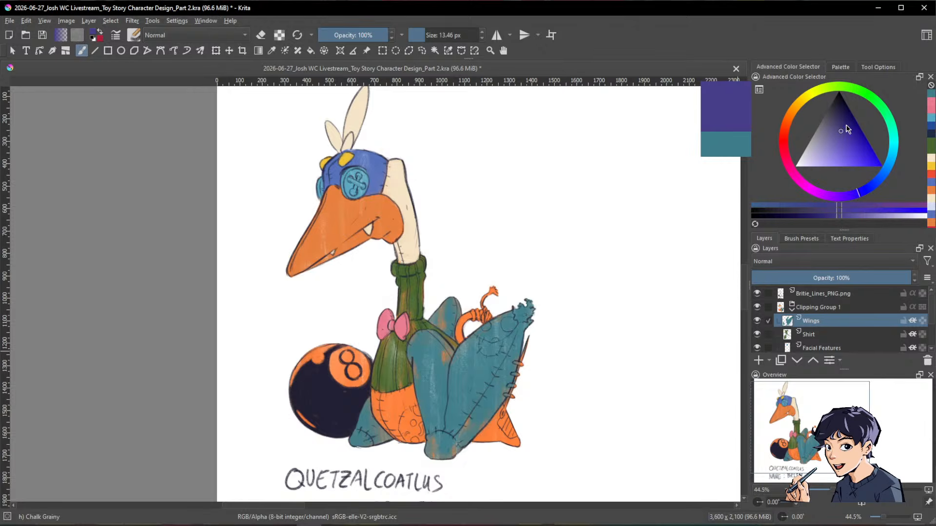
{"action": "left_click_drag", "start_coordinate": [838, 126], "coordinate": [834, 122]}
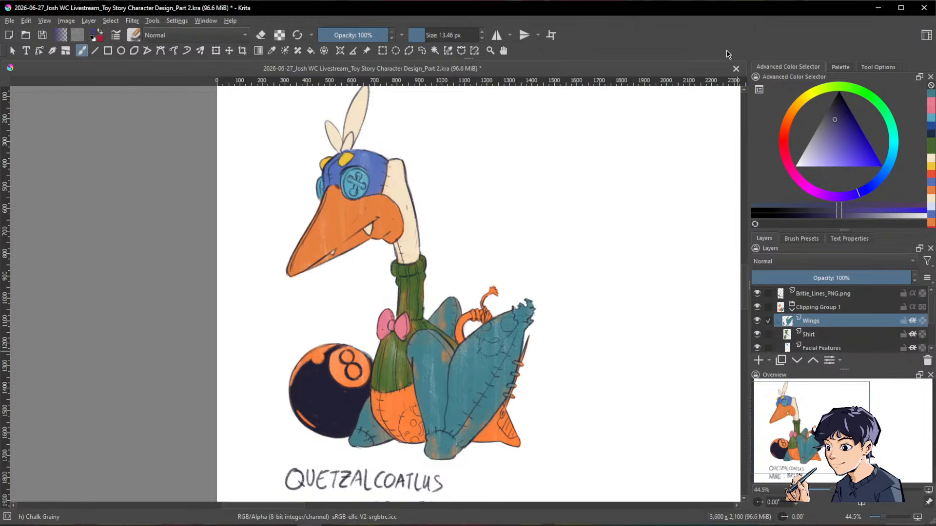
{"action": "left_click_drag", "start_coordinate": [536, 370], "coordinate": [583, 332]}
{"action": "left_click_drag", "start_coordinate": [581, 341], "coordinate": [583, 306]}
{"action": "left_click_drag", "start_coordinate": [405, 386], "coordinate": [411, 386]}
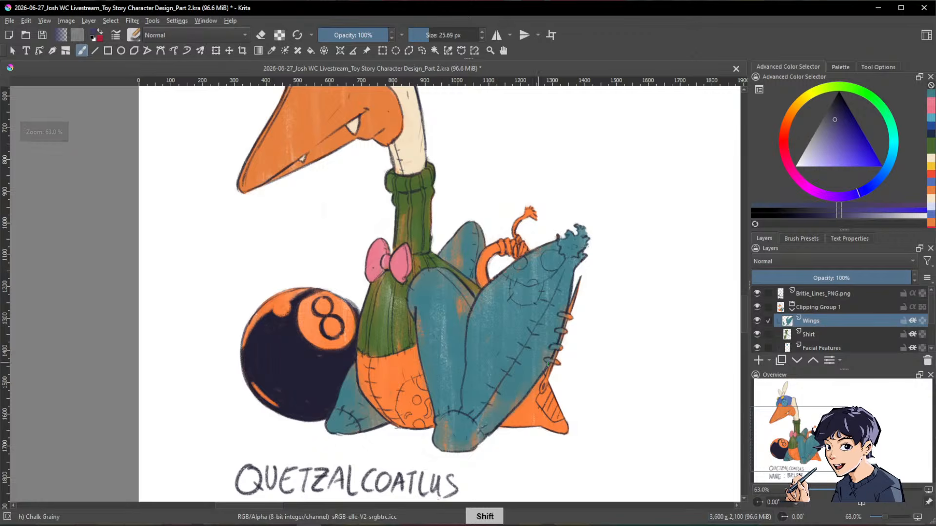
Step: Add a new paint layer directly above the Wings layer and name it Belly
{"action": "left_click", "coordinate": [759, 360]}
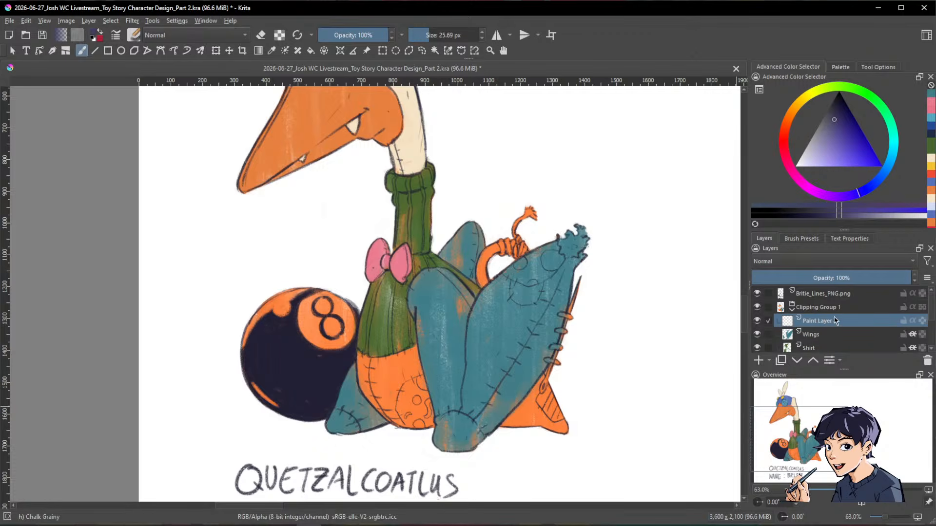
{"action": "double_click", "coordinate": [821, 319]}
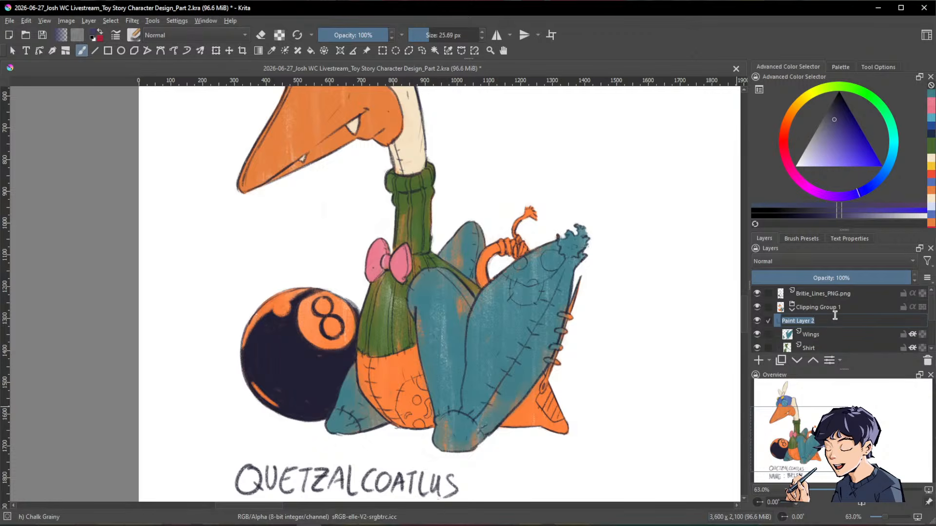
{"action": "type", "text": "Belly"}
{"action": "key", "text": "Return"}
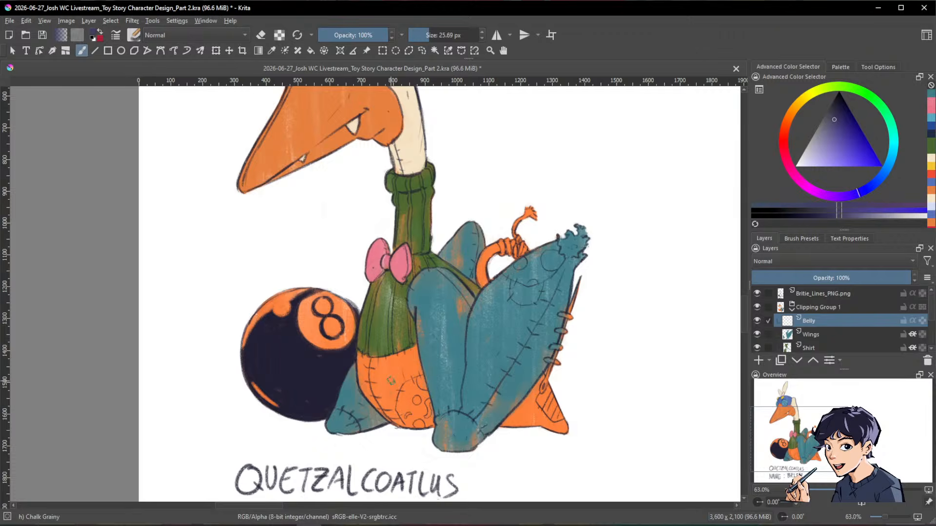
Step: Paint the belly below the shirt with a slightly darker blue-violet, using a brush of about 34 px
{"action": "left_click_drag", "start_coordinate": [392, 370], "coordinate": [403, 417]}
{"action": "mouse_move", "coordinate": [412, 358]}
{"action": "left_mouse_down"}
{"action": "mouse_move", "coordinate": [414, 416]}
{"action": "mouse_move", "coordinate": [404, 429]}
{"action": "left_mouse_up"}
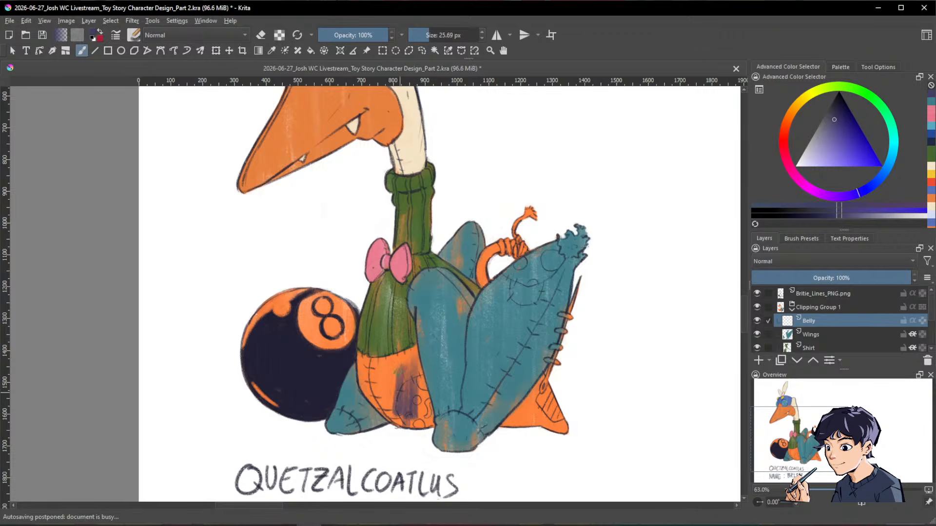
{"action": "left_click_drag", "start_coordinate": [398, 373], "coordinate": [394, 411]}
{"action": "mouse_move", "coordinate": [399, 393]}
{"action": "left_mouse_down", "text": "shift"}
{"action": "mouse_move", "coordinate": [398, 378]}
{"action": "mouse_move", "coordinate": [402, 431]}
{"action": "mouse_move", "coordinate": [412, 421]}
{"action": "left_mouse_up", "text": "shift"}
{"action": "left_click", "coordinate": [832, 114]}
{"action": "mouse_move", "coordinate": [413, 361]}
{"action": "left_mouse_down"}
{"action": "mouse_move", "coordinate": [414, 417]}
{"action": "mouse_move", "coordinate": [402, 391]}
{"action": "mouse_move", "coordinate": [390, 419]}
{"action": "left_mouse_up"}
{"action": "mouse_move", "coordinate": [385, 354]}
{"action": "left_mouse_down"}
{"action": "mouse_move", "coordinate": [376, 397]}
{"action": "mouse_move", "coordinate": [363, 364]}
{"action": "mouse_move", "coordinate": [359, 384]}
{"action": "mouse_move", "coordinate": [368, 357]}
{"action": "mouse_move", "coordinate": [380, 366]}
{"action": "mouse_move", "coordinate": [385, 406]}
{"action": "mouse_move", "coordinate": [382, 352]}
{"action": "mouse_move", "coordinate": [367, 395]}
{"action": "mouse_move", "coordinate": [402, 428]}
{"action": "left_mouse_up"}
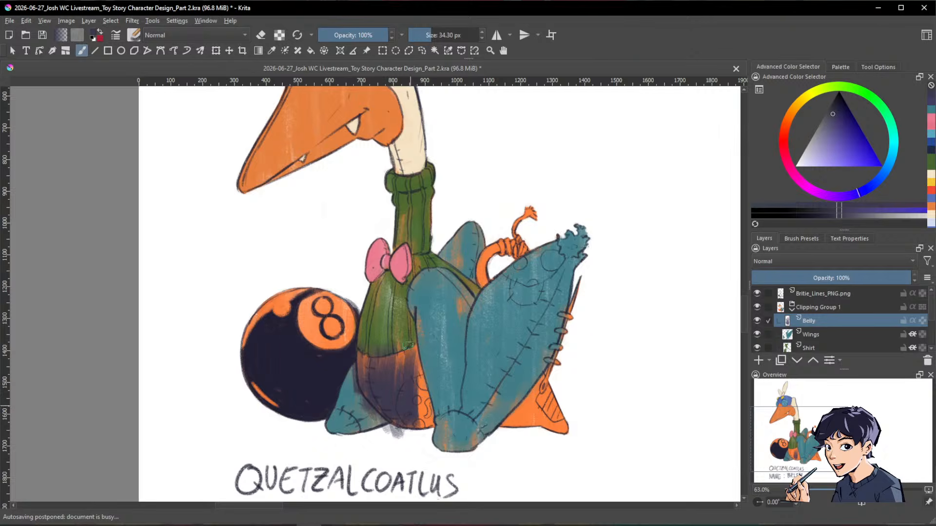
{"action": "left_click_drag", "start_coordinate": [402, 336], "coordinate": [418, 419]}
{"action": "left_click_drag", "start_coordinate": [419, 367], "coordinate": [424, 422]}
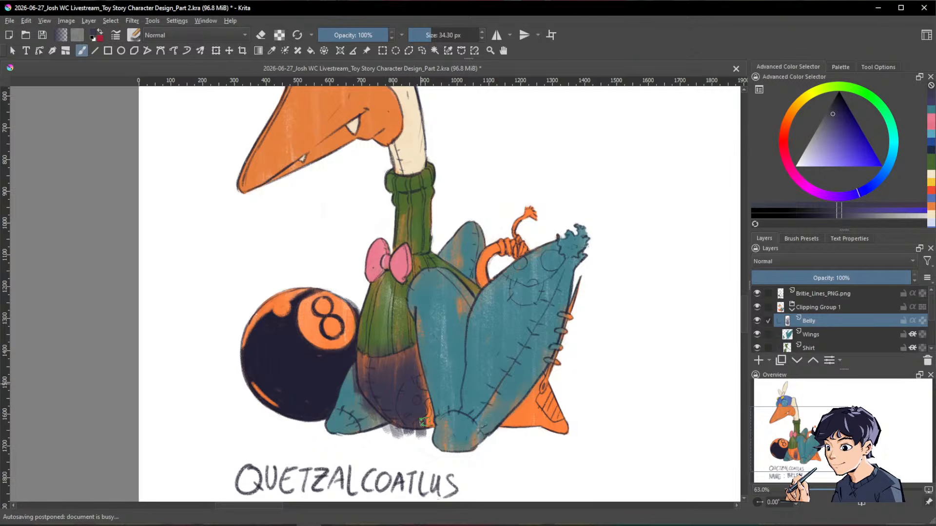
{"action": "left_click_drag", "start_coordinate": [427, 383], "coordinate": [431, 433]}
{"action": "mouse_move", "coordinate": [418, 341]}
{"action": "left_mouse_down"}
{"action": "mouse_move", "coordinate": [424, 441]}
{"action": "mouse_move", "coordinate": [371, 395]}
{"action": "left_mouse_up"}
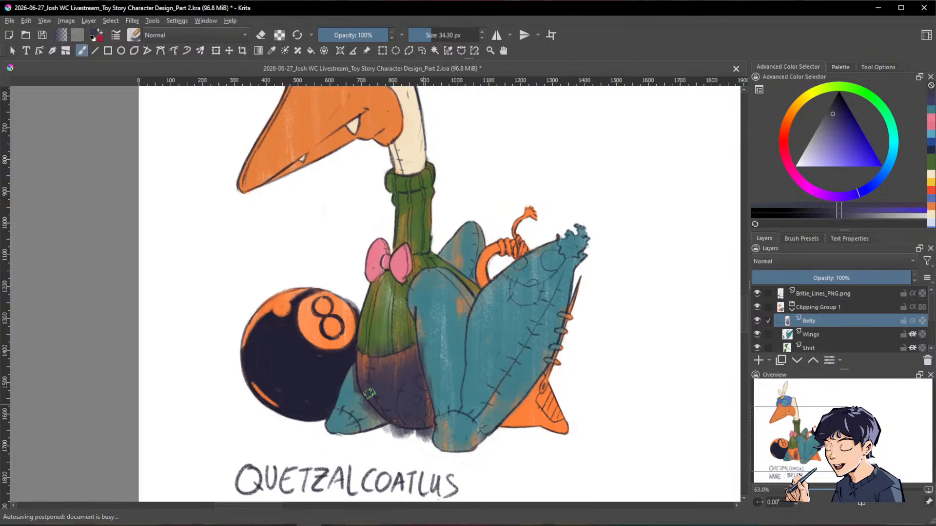
Step: Paint the orange pointed body section behind the front wing dark blue-violet and touch up the belly's coverage
{"action": "left_click_drag", "start_coordinate": [523, 398], "coordinate": [539, 445]}
{"action": "left_click_drag", "start_coordinate": [541, 370], "coordinate": [555, 429]}
{"action": "left_click_drag", "start_coordinate": [553, 387], "coordinate": [565, 439]}
{"action": "mouse_move", "coordinate": [532, 402]}
{"action": "left_mouse_down"}
{"action": "mouse_move", "coordinate": [519, 428]}
{"action": "mouse_move", "coordinate": [509, 404]}
{"action": "mouse_move", "coordinate": [524, 431]}
{"action": "mouse_move", "coordinate": [505, 424]}
{"action": "mouse_move", "coordinate": [535, 424]}
{"action": "mouse_move", "coordinate": [528, 402]}
{"action": "mouse_move", "coordinate": [515, 429]}
{"action": "mouse_move", "coordinate": [511, 415]}
{"action": "mouse_move", "coordinate": [500, 430]}
{"action": "mouse_move", "coordinate": [538, 406]}
{"action": "mouse_move", "coordinate": [549, 431]}
{"action": "left_mouse_up"}
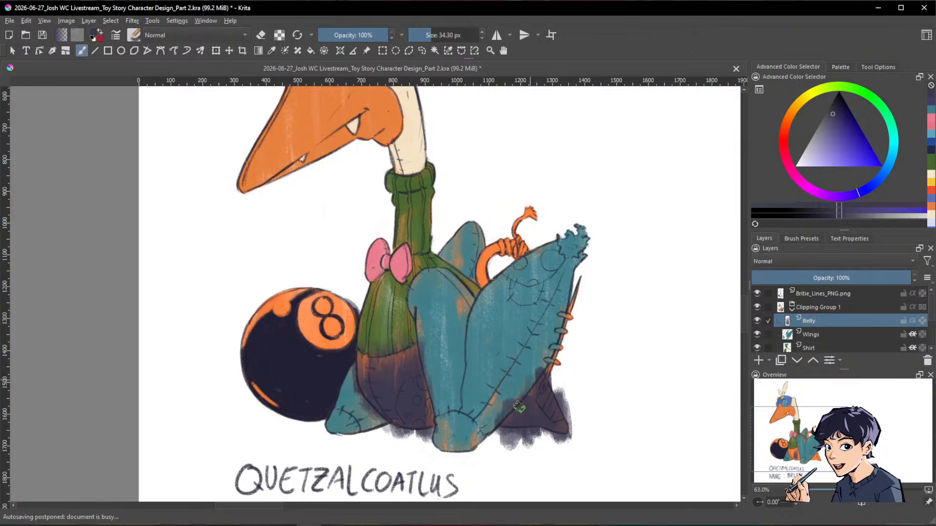
{"action": "mouse_move", "coordinate": [426, 390]}
{"action": "left_mouse_down"}
{"action": "mouse_move", "coordinate": [393, 351]}
{"action": "mouse_move", "coordinate": [358, 368]}
{"action": "left_mouse_up"}
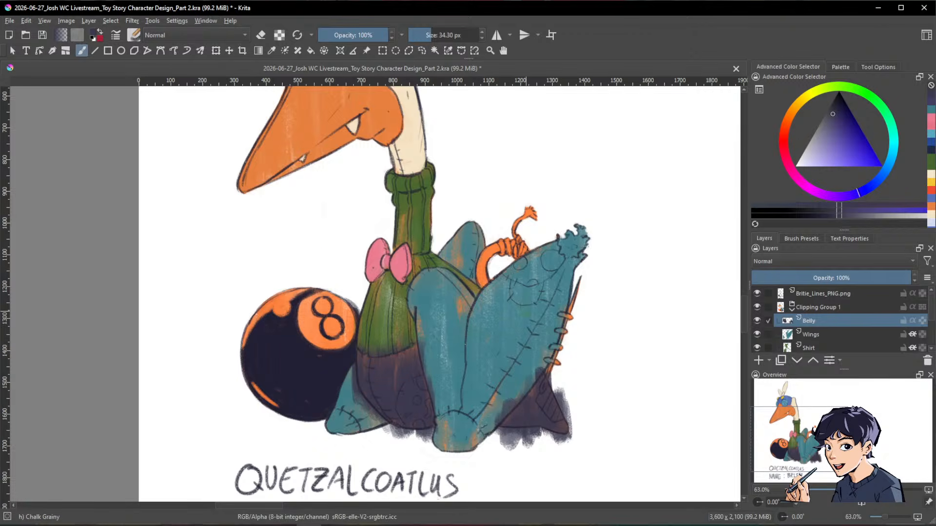
Step: Erase the blue-violet spilling around the pointed rear section and onto the front wing at about 26 px
{"action": "mouse_move", "coordinate": [598, 351]}
{"action": "left_mouse_down"}
{"action": "mouse_move", "coordinate": [595, 318]}
{"action": "mouse_move", "coordinate": [581, 314]}
{"action": "left_mouse_up"}
{"action": "key", "text": "e"}
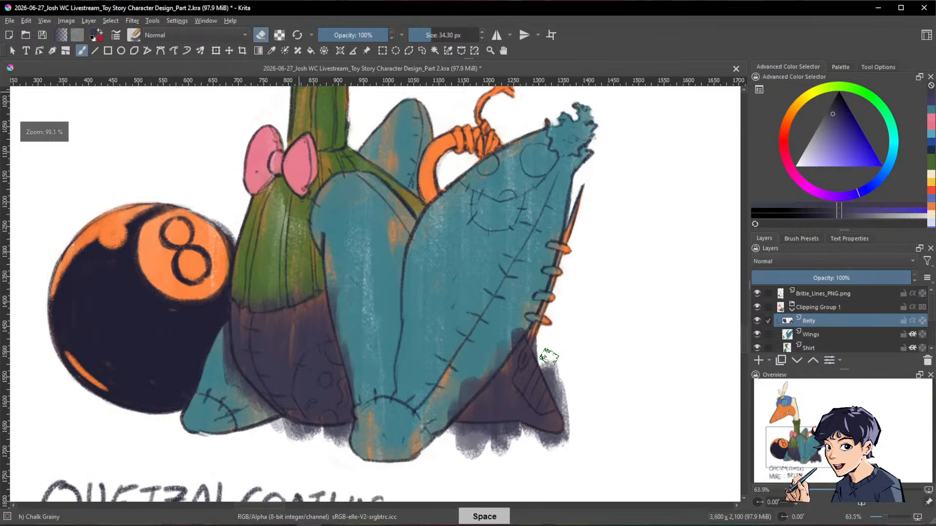
{"action": "mouse_move", "coordinate": [560, 351]}
{"action": "left_mouse_down"}
{"action": "mouse_move", "coordinate": [566, 407]}
{"action": "mouse_move", "coordinate": [540, 335]}
{"action": "mouse_move", "coordinate": [570, 418]}
{"action": "left_mouse_up"}
{"action": "mouse_move", "coordinate": [530, 323]}
{"action": "left_mouse_down"}
{"action": "mouse_move", "coordinate": [463, 389]}
{"action": "mouse_move", "coordinate": [528, 315]}
{"action": "mouse_move", "coordinate": [522, 338]}
{"action": "mouse_move", "coordinate": [450, 415]}
{"action": "left_mouse_up"}
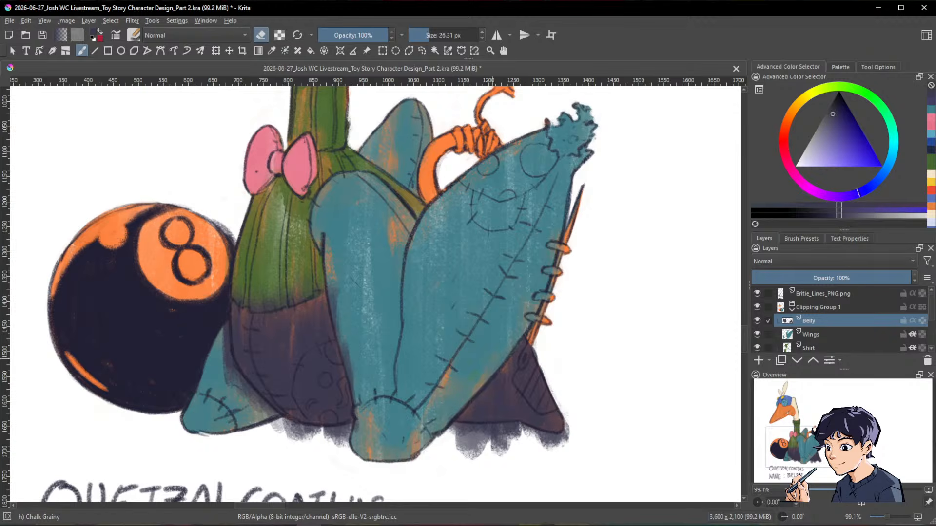
{"action": "mouse_move", "coordinate": [494, 428]}
{"action": "left_mouse_down"}
{"action": "mouse_move", "coordinate": [529, 439]}
{"action": "mouse_move", "coordinate": [520, 452]}
{"action": "mouse_move", "coordinate": [493, 443]}
{"action": "mouse_move", "coordinate": [524, 443]}
{"action": "mouse_move", "coordinate": [445, 432]}
{"action": "mouse_move", "coordinate": [560, 439]}
{"action": "mouse_move", "coordinate": [572, 423]}
{"action": "left_mouse_up"}
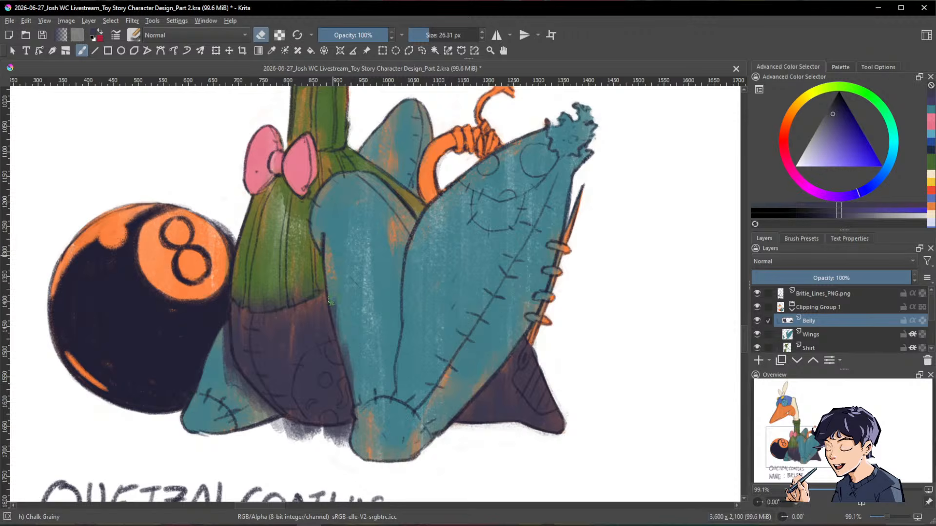
Step: Erase the blue-violet spilling over the belly's outer edge, underside and the shirt's hem
{"action": "mouse_move", "coordinate": [224, 319]}
{"action": "left_mouse_down"}
{"action": "mouse_move", "coordinate": [221, 263]}
{"action": "mouse_move", "coordinate": [222, 299]}
{"action": "mouse_move", "coordinate": [297, 441]}
{"action": "left_mouse_up"}
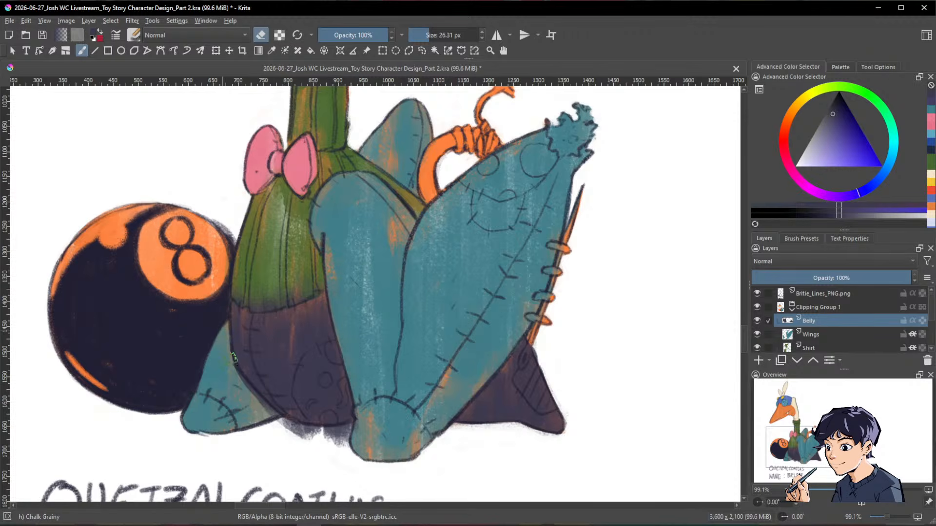
{"action": "mouse_move", "coordinate": [232, 353]}
{"action": "left_mouse_down"}
{"action": "mouse_move", "coordinate": [267, 419]}
{"action": "mouse_move", "coordinate": [304, 441]}
{"action": "mouse_move", "coordinate": [305, 376]}
{"action": "mouse_move", "coordinate": [284, 432]}
{"action": "mouse_move", "coordinate": [348, 428]}
{"action": "mouse_move", "coordinate": [346, 441]}
{"action": "mouse_move", "coordinate": [299, 434]}
{"action": "left_mouse_up"}
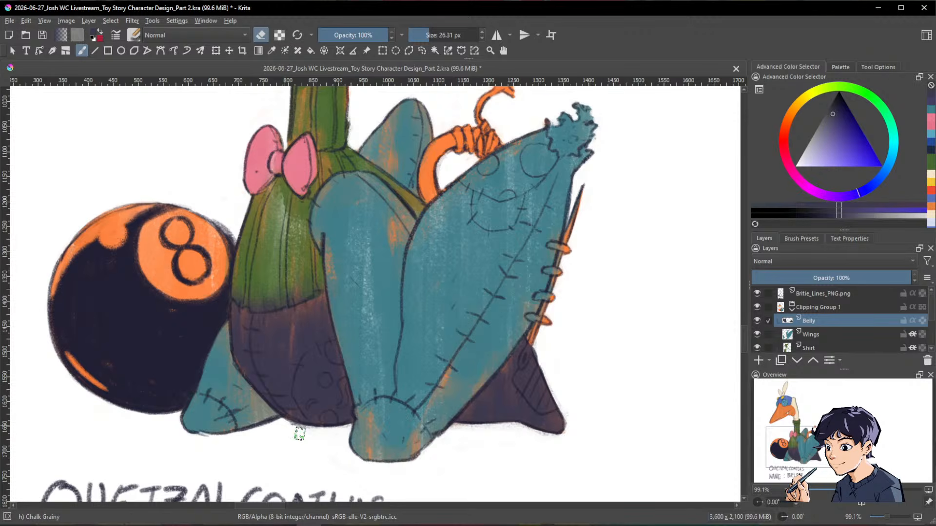
{"action": "left_click_drag", "start_coordinate": [258, 301], "coordinate": [312, 289]}
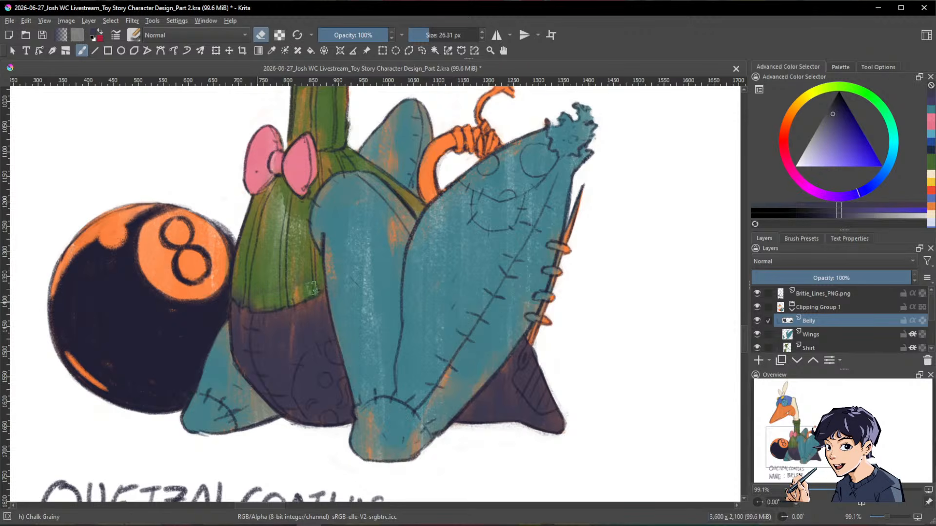
{"action": "left_click", "coordinate": [242, 298]}
{"action": "scroll", "coordinate": [649, 360], "scroll_direction": "down", "scroll_amount": 5}
{"action": "left_click_drag", "start_coordinate": [649, 361], "coordinate": [599, 428]}
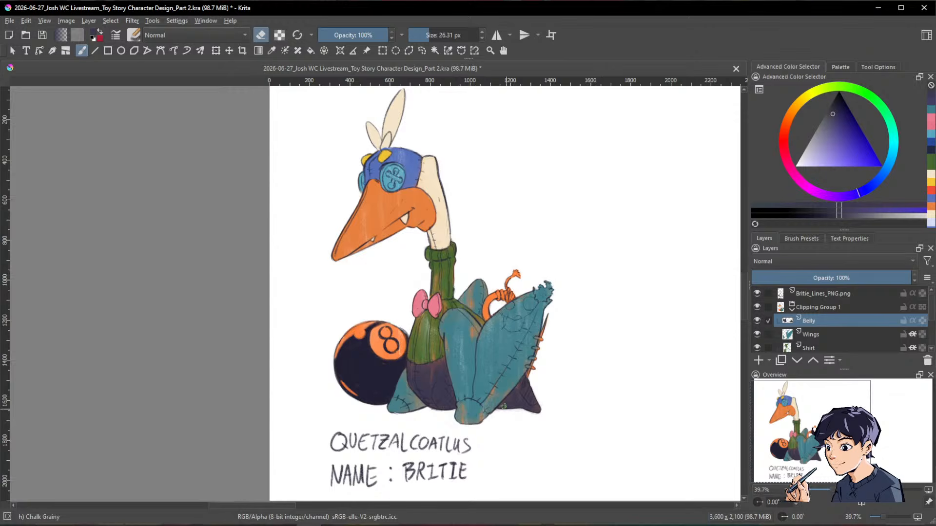
{"action": "scroll", "coordinate": [445, 389], "scroll_direction": "up", "scroll_amount": 3}
{"action": "key", "text": "e"}
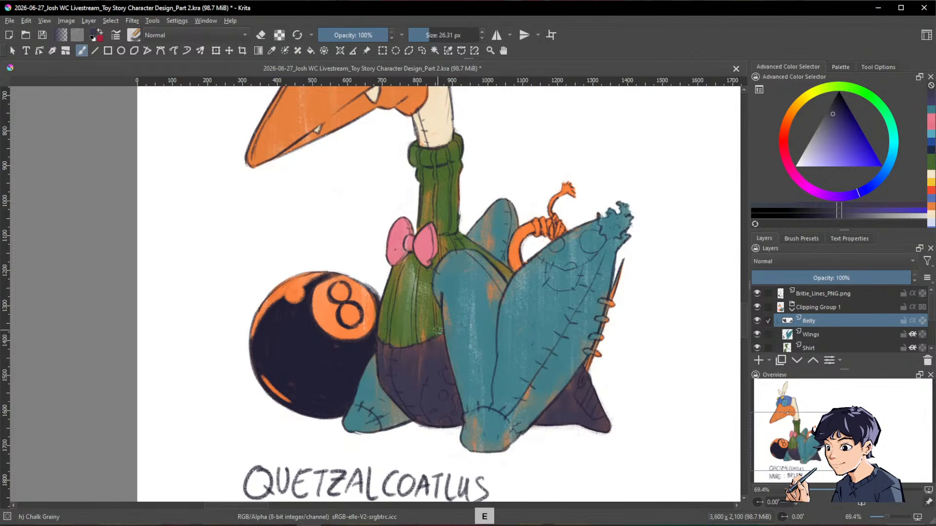
{"action": "key", "text": "e"}
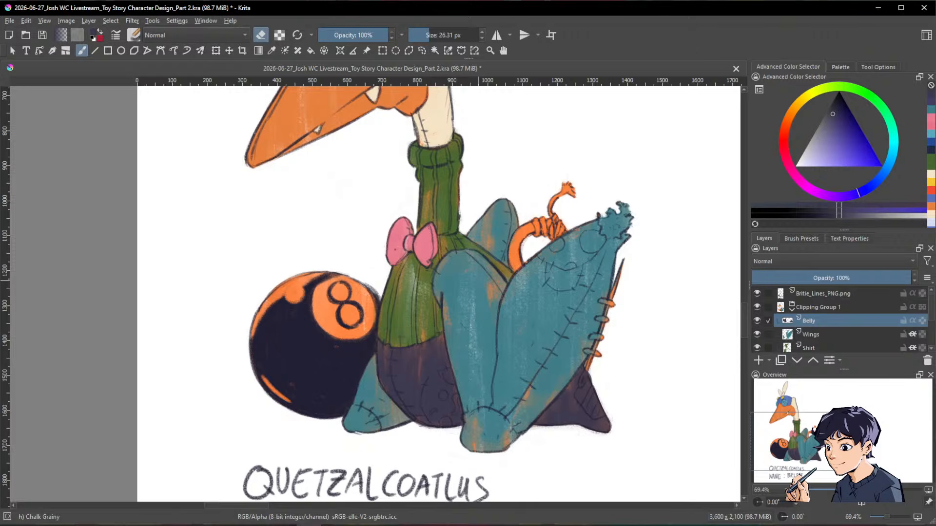
{"action": "left_click_drag", "start_coordinate": [478, 280], "coordinate": [570, 462]}
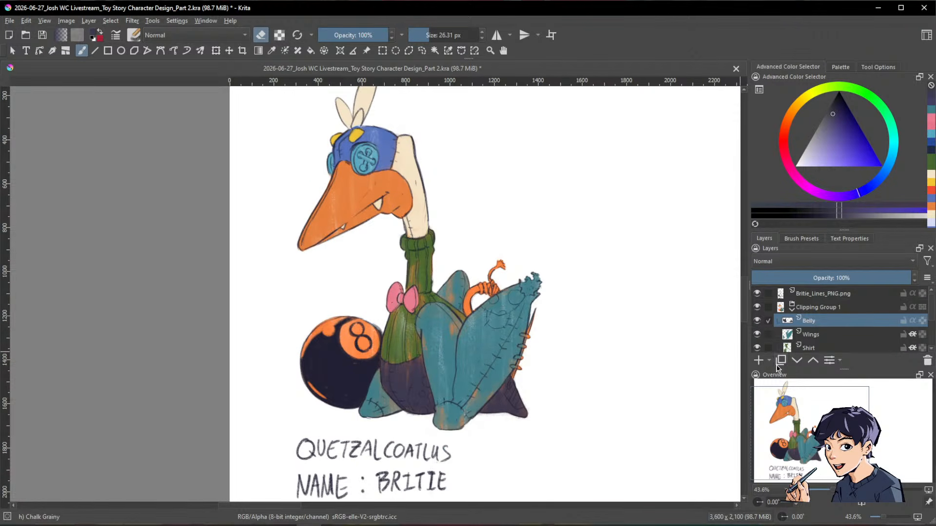
Step: Add one new paint layer directly above the Belly layer, deleting the surplus one, and name it Draw and Needle
{"action": "left_click", "coordinate": [758, 360]}
{"action": "left_click", "coordinate": [758, 360]}
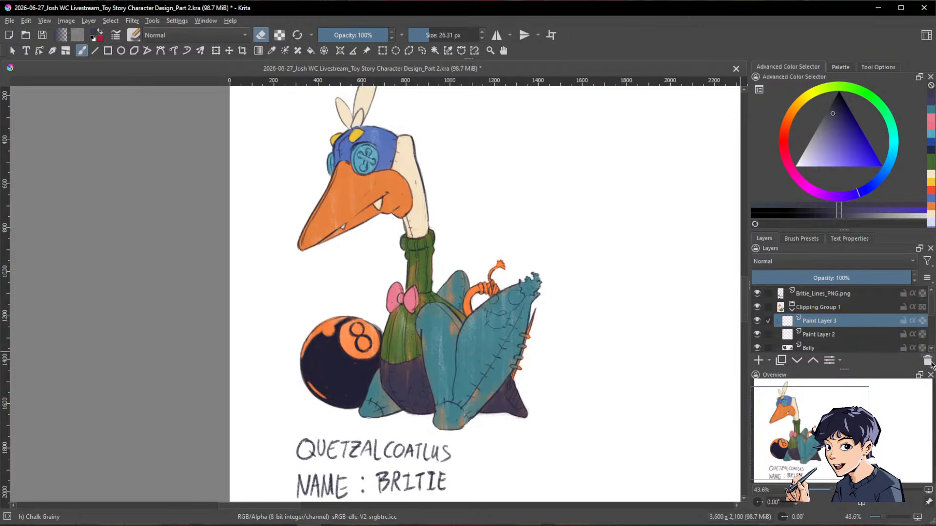
{"action": "key", "text": "shift+Delete"}
{"action": "double_click", "coordinate": [821, 320]}
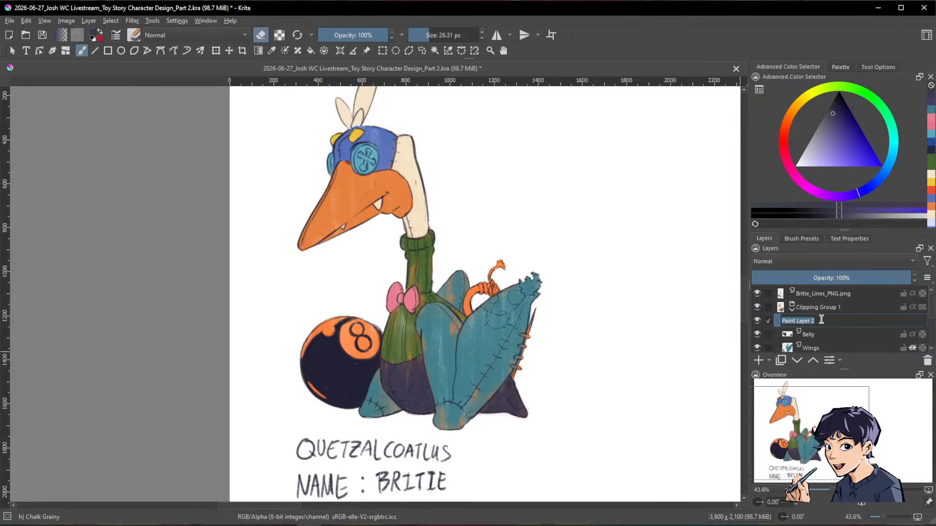
{"action": "type", "text": "Draw and Needle"}
{"action": "key", "text": "Return"}
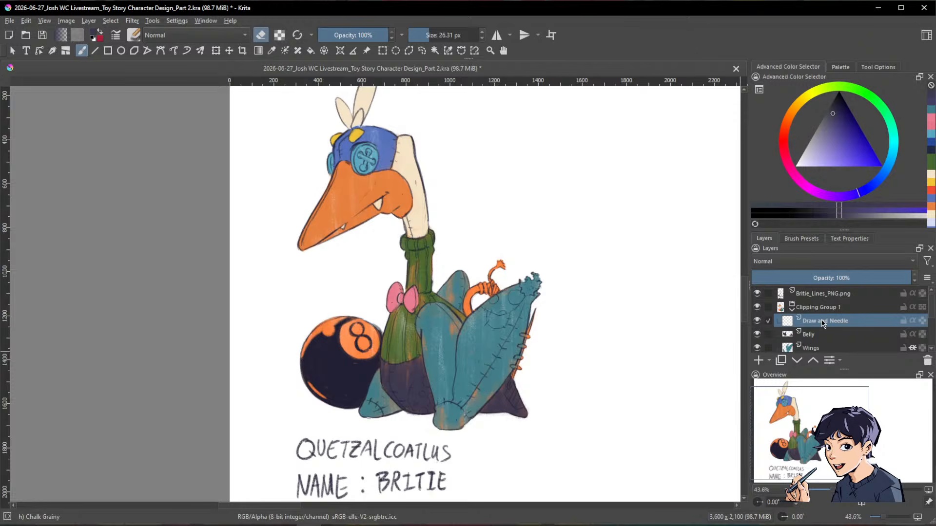
Step: Sample the cream colour for the drawstring and turn on Inherit Alpha for the Draw and Needle and Belly layers
{"action": "mouse_move", "coordinate": [483, 288]}
{"action": "left_mouse_down"}
{"action": "mouse_move", "coordinate": [558, 235]}
{"action": "mouse_move", "coordinate": [554, 244]}
{"action": "left_mouse_up"}
{"action": "left_click", "coordinate": [354, 168], "text": "ctrl"}
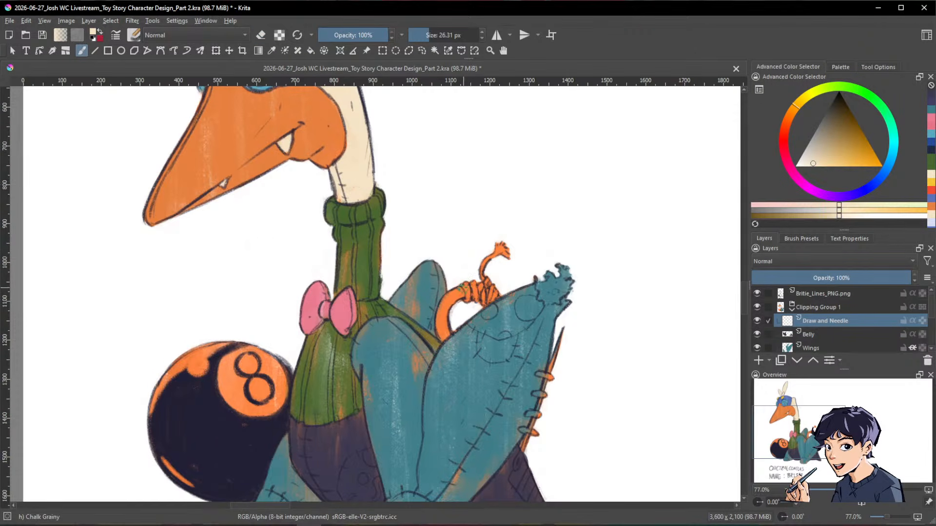
{"action": "left_click", "coordinate": [912, 334]}
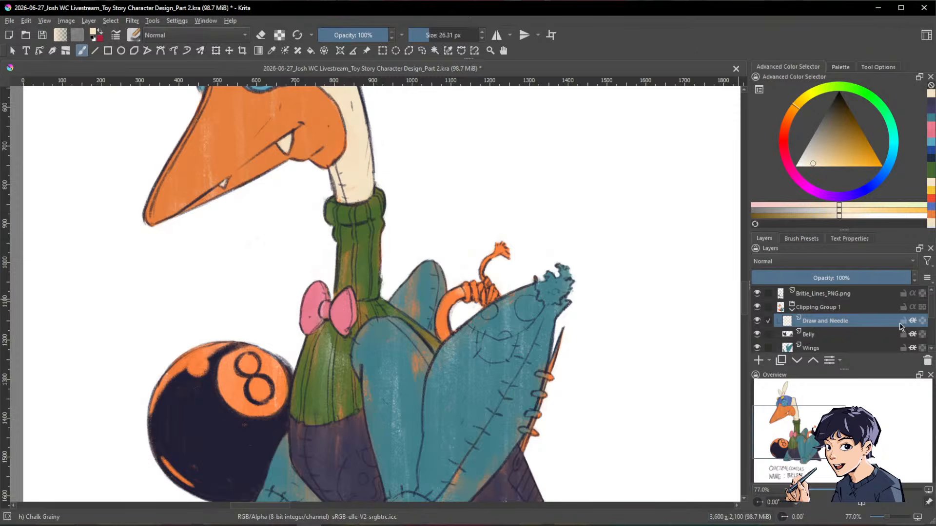
Step: Paint the curled drawstring behind the wings cream, including its wrapped knot and frayed end
{"action": "left_click_drag", "start_coordinate": [446, 300], "coordinate": [489, 290]}
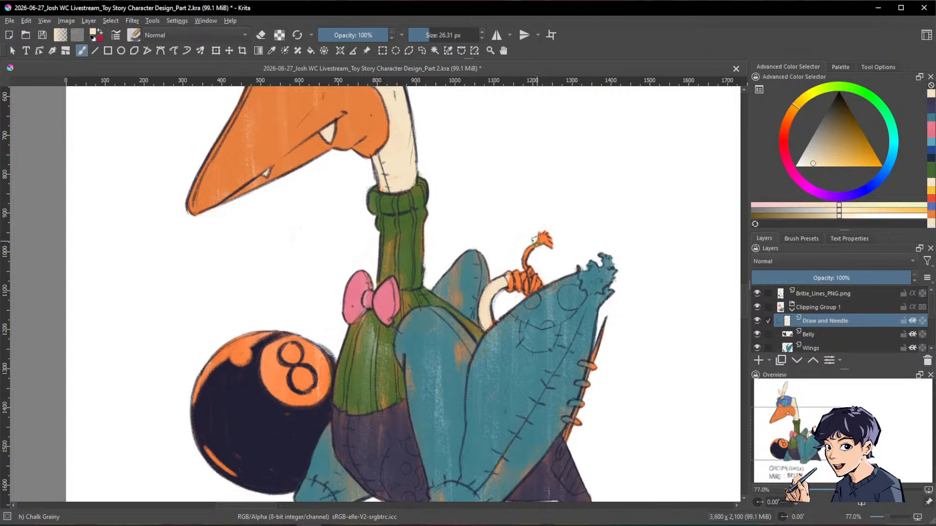
{"action": "mouse_move", "coordinate": [530, 271]}
{"action": "left_mouse_down"}
{"action": "mouse_move", "coordinate": [516, 287]}
{"action": "mouse_move", "coordinate": [507, 276]}
{"action": "mouse_move", "coordinate": [497, 288]}
{"action": "mouse_move", "coordinate": [507, 295]}
{"action": "mouse_move", "coordinate": [551, 266]}
{"action": "mouse_move", "coordinate": [541, 283]}
{"action": "left_mouse_up"}
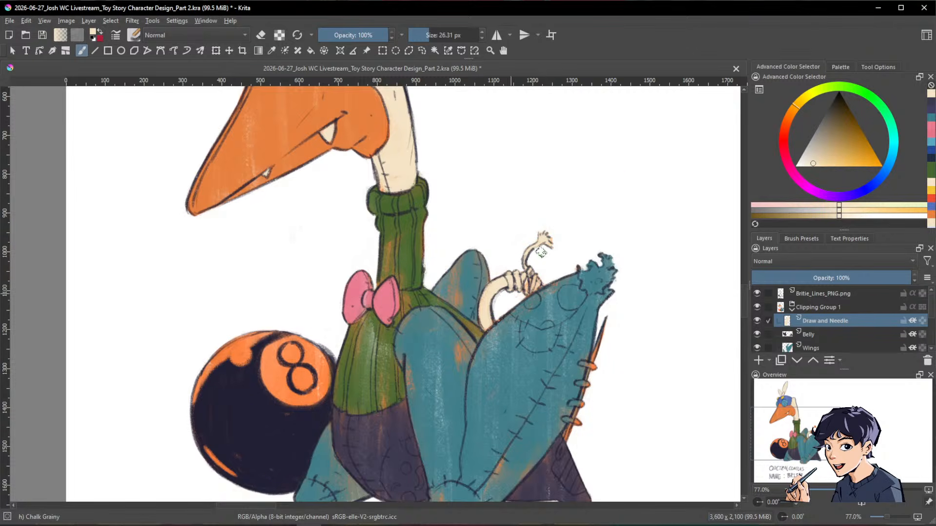
{"action": "left_click_drag", "start_coordinate": [672, 288], "coordinate": [626, 340], "text": "ctrl"}
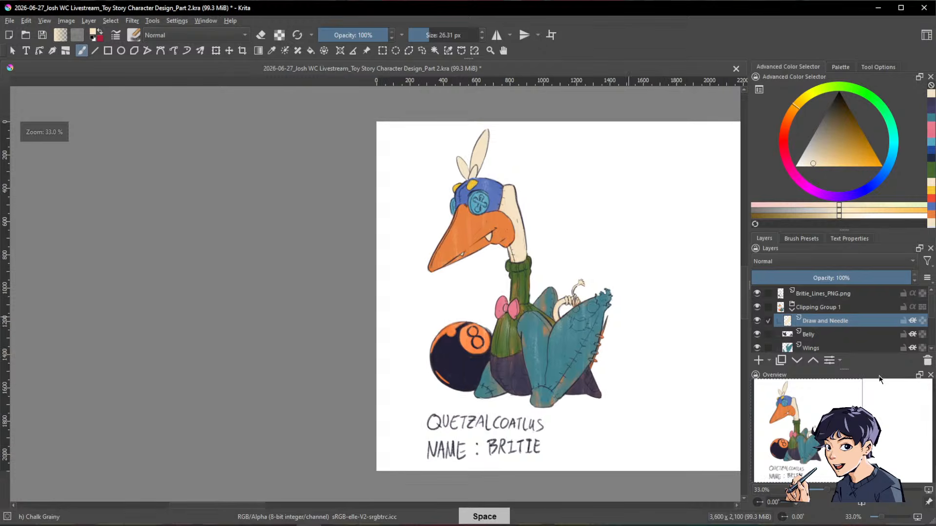
Step: Add a new paint layer directly above the Draw and Needle layer and name it Luck 8
{"action": "left_click", "coordinate": [757, 361]}
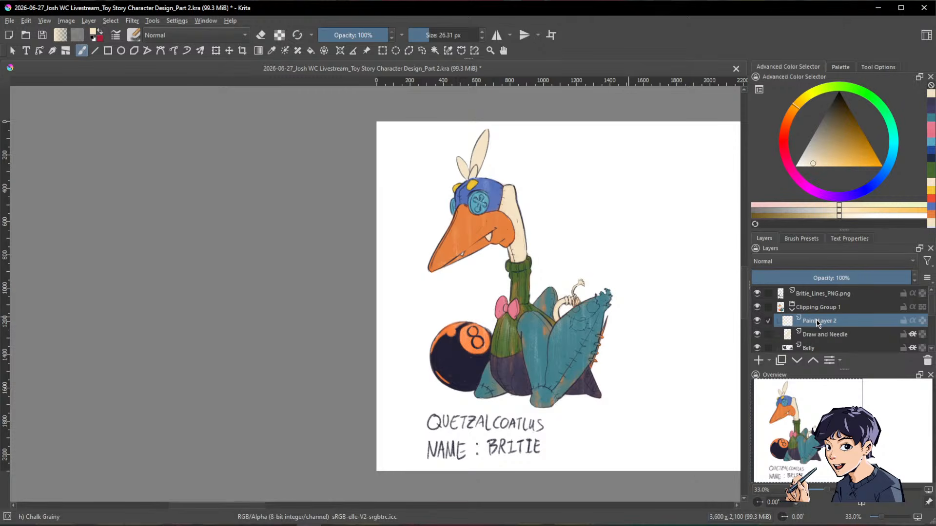
{"action": "double_click", "coordinate": [816, 320]}
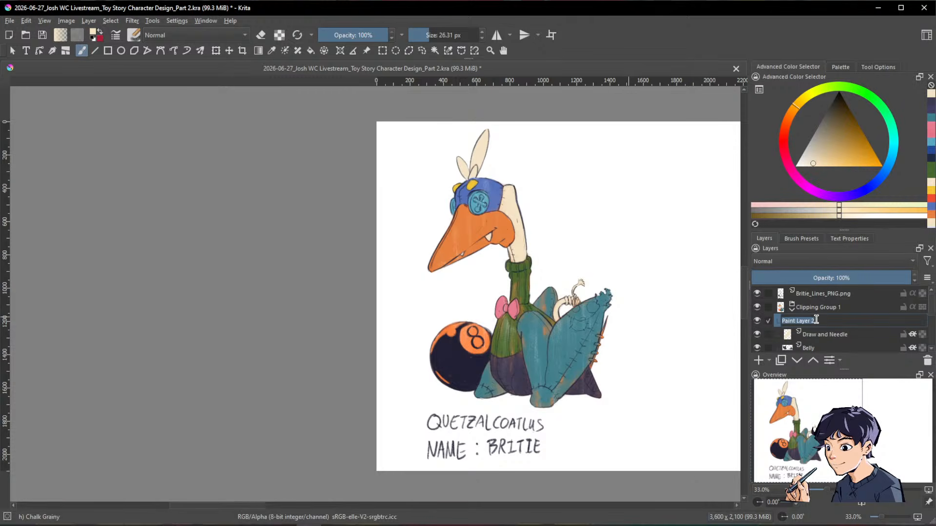
{"action": "key", "text": "BackSpace"}
{"action": "type", "text": "Luck"}
{"action": "key", "text": "Return"}
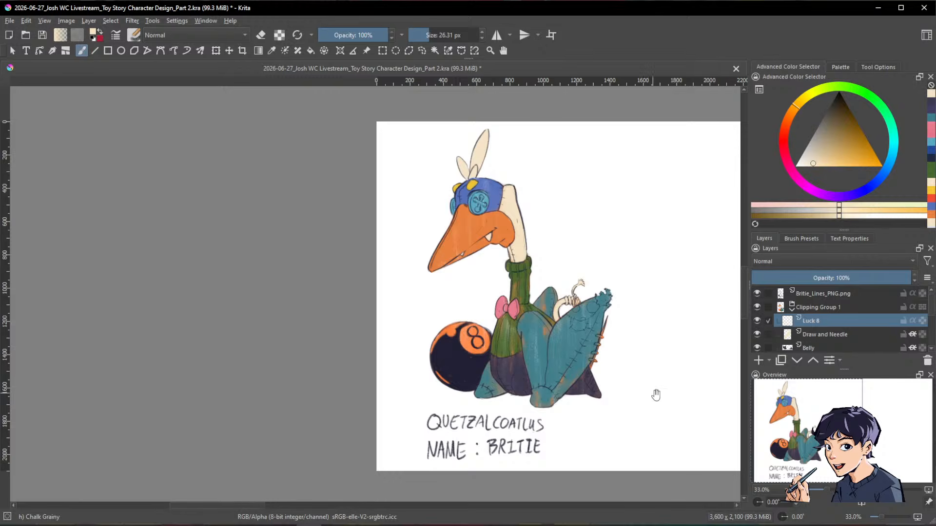
Step: Try cream on the eight ball's number circle at about 32 px, and choose a pale greyish blue instead
{"action": "left_click_drag", "start_coordinate": [655, 394], "coordinate": [654, 345]}
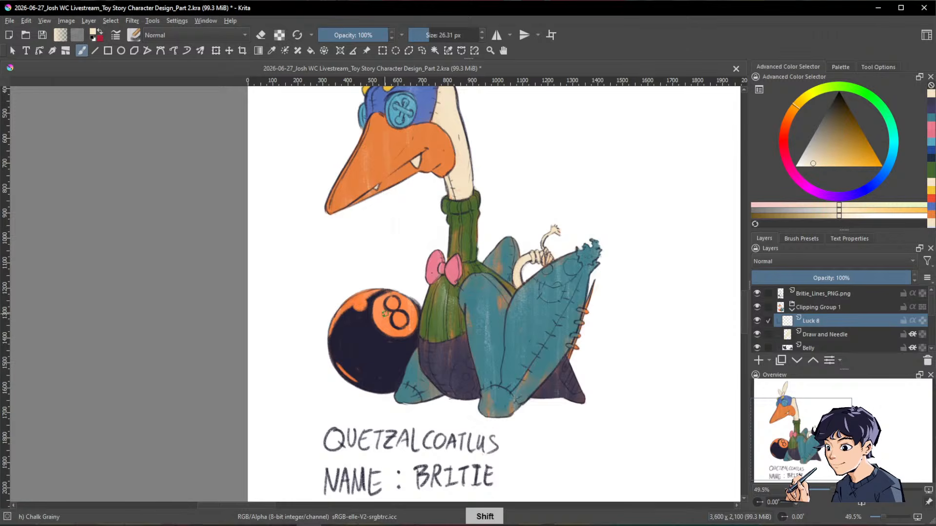
{"action": "left_click_drag", "start_coordinate": [386, 328], "coordinate": [387, 328], "text": "shift"}
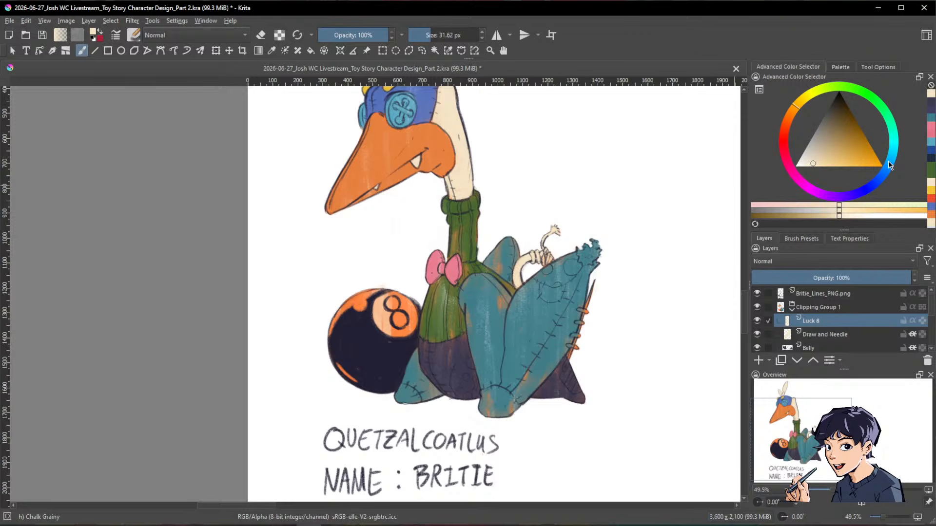
{"action": "left_click", "coordinate": [872, 189]}
{"action": "left_click_drag", "start_coordinate": [872, 190], "coordinate": [883, 173]}
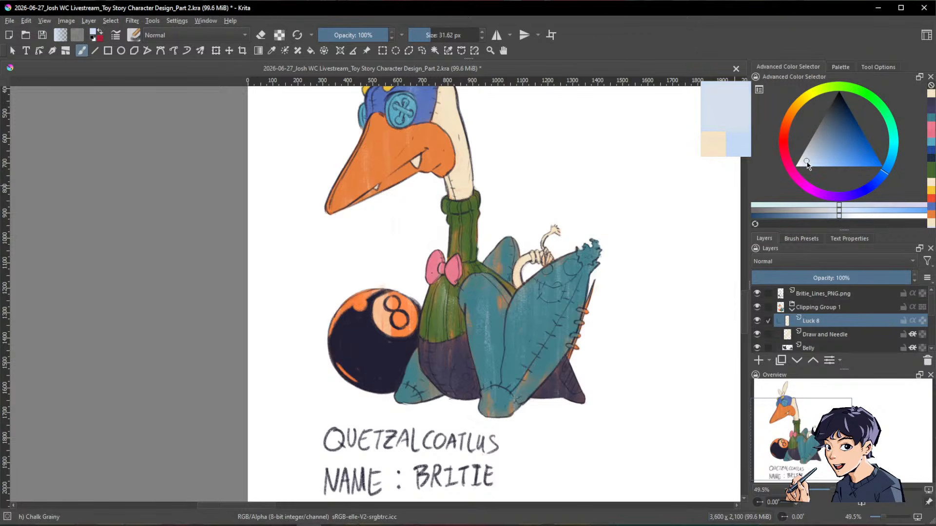
Step: Paint the eight ball's number circle and rim highlights pale blue, using a brush of about 44 px
{"action": "mouse_move", "coordinate": [384, 317]}
{"action": "left_mouse_down", "text": "shift"}
{"action": "mouse_move", "coordinate": [388, 290]}
{"action": "mouse_move", "coordinate": [392, 337]}
{"action": "mouse_move", "coordinate": [399, 288]}
{"action": "mouse_move", "coordinate": [401, 329]}
{"action": "mouse_move", "coordinate": [408, 307]}
{"action": "mouse_move", "coordinate": [381, 296]}
{"action": "mouse_move", "coordinate": [365, 333]}
{"action": "mouse_move", "coordinate": [349, 293]}
{"action": "left_mouse_up", "text": "shift"}
{"action": "mouse_move", "coordinate": [329, 364]}
{"action": "left_mouse_down"}
{"action": "mouse_move", "coordinate": [333, 308]}
{"action": "mouse_move", "coordinate": [345, 305]}
{"action": "mouse_move", "coordinate": [340, 396]}
{"action": "left_mouse_up"}
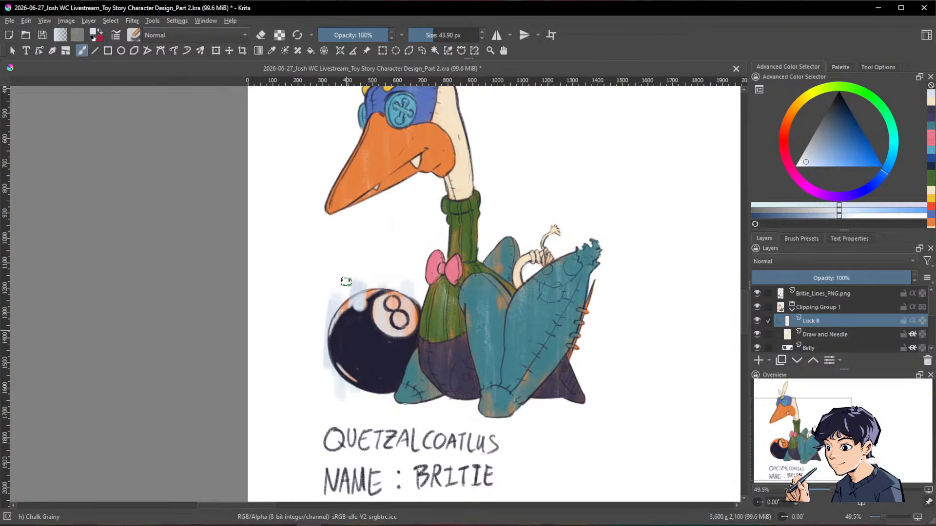
{"action": "mouse_move", "coordinate": [346, 281]}
{"action": "left_mouse_down"}
{"action": "mouse_move", "coordinate": [355, 318]}
{"action": "mouse_move", "coordinate": [369, 302]}
{"action": "mouse_move", "coordinate": [373, 266]}
{"action": "mouse_move", "coordinate": [366, 340]}
{"action": "mouse_move", "coordinate": [350, 328]}
{"action": "mouse_move", "coordinate": [400, 285]}
{"action": "left_mouse_up"}
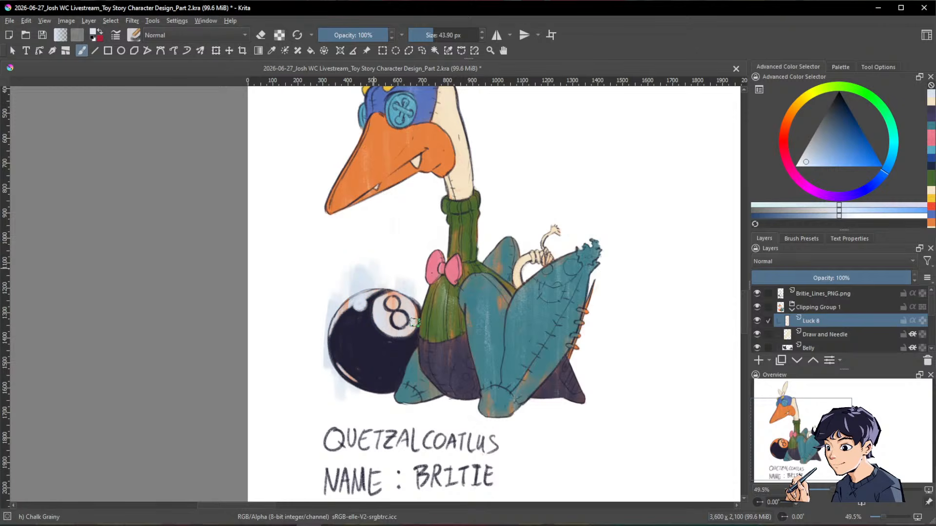
{"action": "mouse_move", "coordinate": [415, 322]}
{"action": "left_mouse_down"}
{"action": "mouse_move", "coordinate": [413, 302]}
{"action": "mouse_move", "coordinate": [382, 272]}
{"action": "left_mouse_up"}
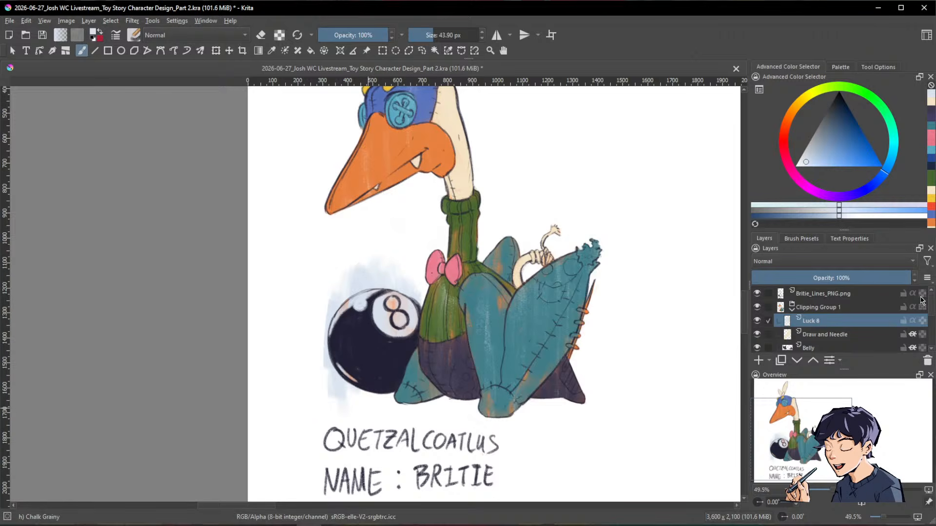
Step: Turn on Inherit Alpha for the Luck 8 layer to clip its paint to the base shapes
{"action": "left_click", "coordinate": [912, 321]}
{"action": "mouse_move", "coordinate": [653, 329]}
{"action": "left_mouse_down"}
{"action": "mouse_move", "coordinate": [651, 346]}
{"action": "mouse_move", "coordinate": [566, 381]}
{"action": "left_mouse_up"}
{"action": "left_click_drag", "start_coordinate": [651, 374], "coordinate": [633, 390]}
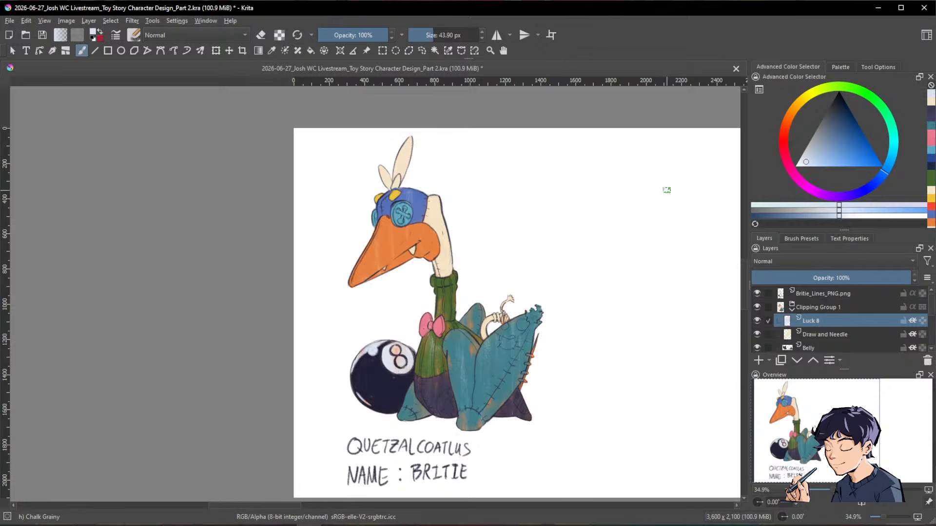
{"action": "scroll", "coordinate": [572, 336], "scroll_direction": "up", "scroll_amount": 1}
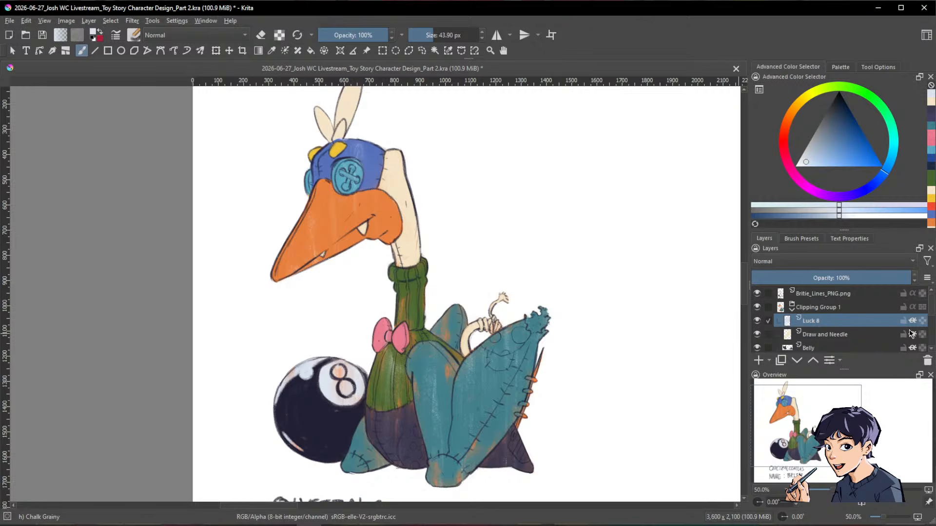
Step: Repaint the wings dark greyish indigo on the Wings layer, using a brush of about 65 px
{"action": "scroll", "coordinate": [915, 329], "scroll_direction": "down", "scroll_amount": 1}
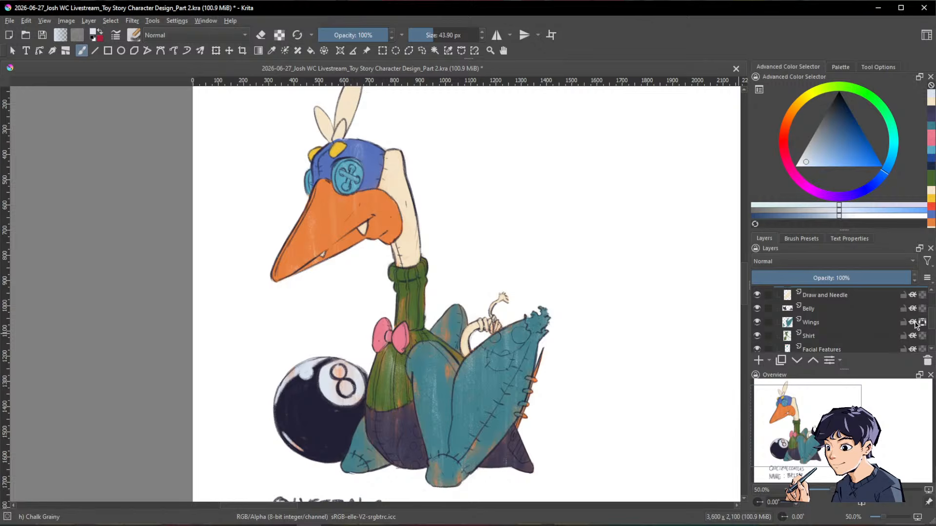
{"action": "left_click", "coordinate": [931, 114]}
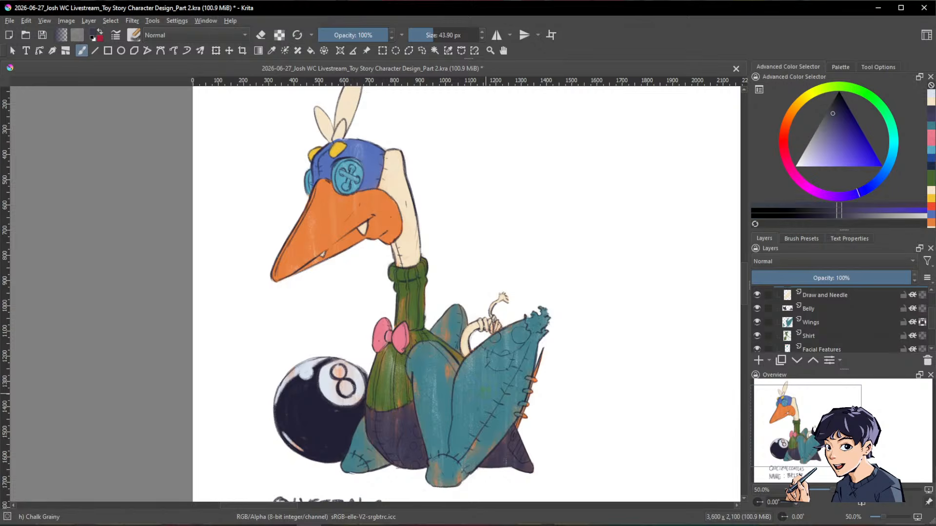
{"action": "left_click_drag", "start_coordinate": [485, 392], "coordinate": [495, 392], "text": "shift"}
{"action": "left_click", "coordinate": [837, 321]}
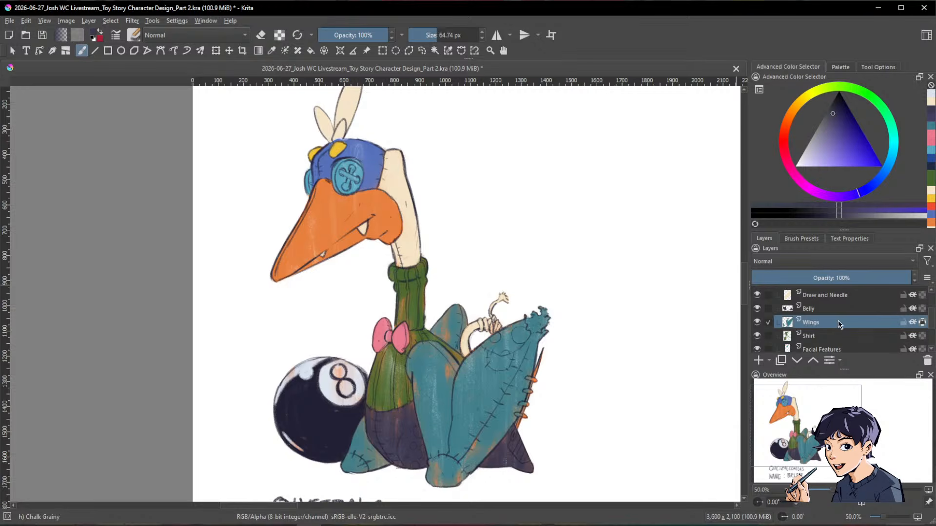
{"action": "left_click", "coordinate": [922, 323]}
{"action": "mouse_move", "coordinate": [503, 334]}
{"action": "left_mouse_down"}
{"action": "mouse_move", "coordinate": [531, 316]}
{"action": "mouse_move", "coordinate": [541, 365]}
{"action": "mouse_move", "coordinate": [507, 424]}
{"action": "mouse_move", "coordinate": [495, 331]}
{"action": "mouse_move", "coordinate": [463, 468]}
{"action": "mouse_move", "coordinate": [446, 482]}
{"action": "mouse_move", "coordinate": [419, 350]}
{"action": "mouse_move", "coordinate": [426, 322]}
{"action": "mouse_move", "coordinate": [453, 419]}
{"action": "mouse_move", "coordinate": [429, 483]}
{"action": "mouse_move", "coordinate": [491, 372]}
{"action": "left_mouse_up"}
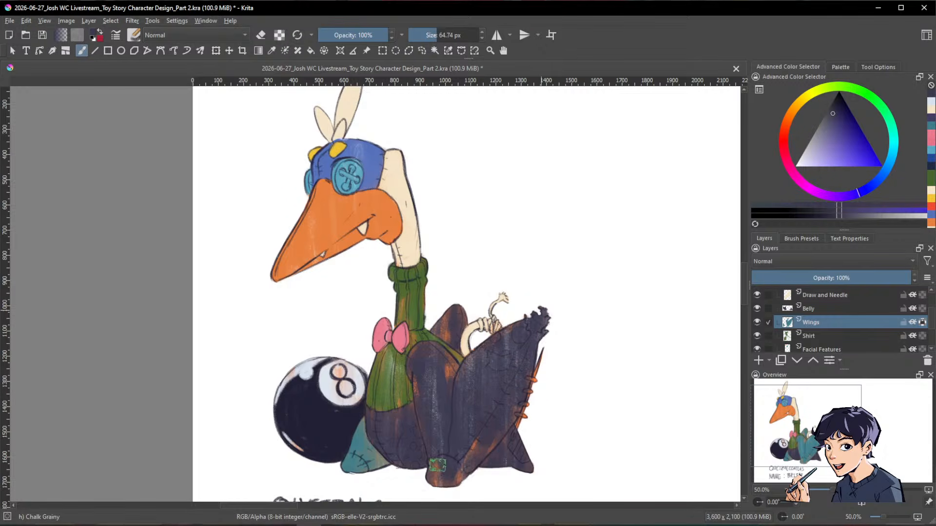
{"action": "mouse_move", "coordinate": [438, 465]}
{"action": "left_mouse_down"}
{"action": "mouse_move", "coordinate": [416, 460]}
{"action": "mouse_move", "coordinate": [373, 477]}
{"action": "mouse_move", "coordinate": [358, 443]}
{"action": "mouse_move", "coordinate": [362, 383]}
{"action": "left_mouse_up"}
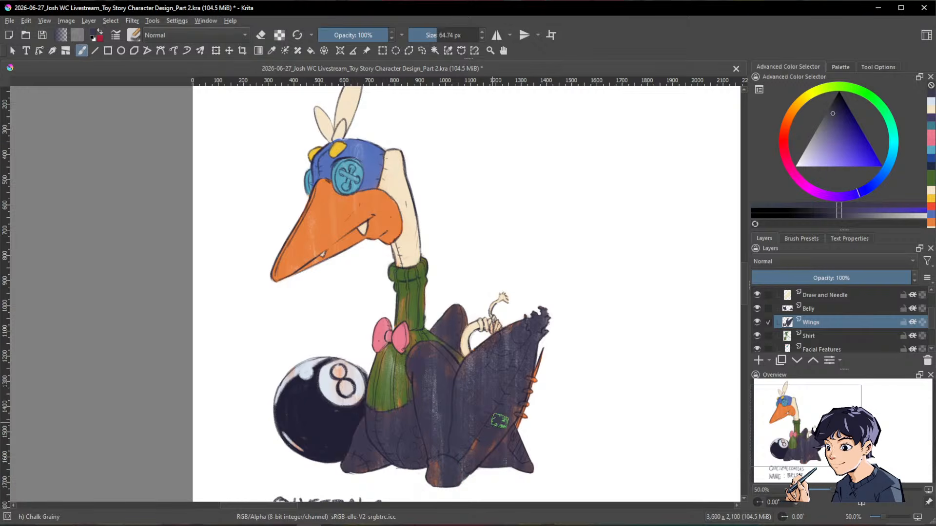
Step: Touch up the body and wing area on the Colour Base layer with the orange base colour
{"action": "left_click_drag", "start_coordinate": [932, 328], "coordinate": [933, 347]}
{"action": "left_click", "coordinate": [836, 335]}
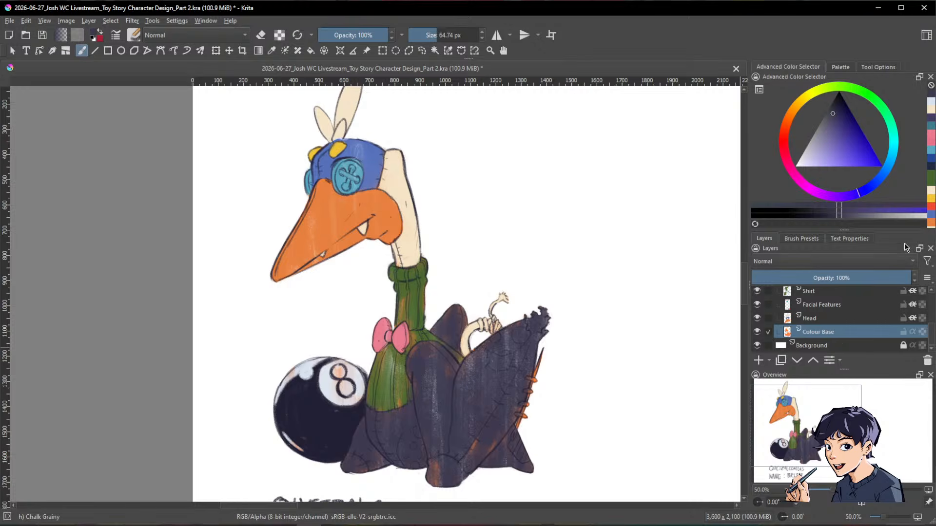
{"action": "left_click", "coordinate": [931, 223]}
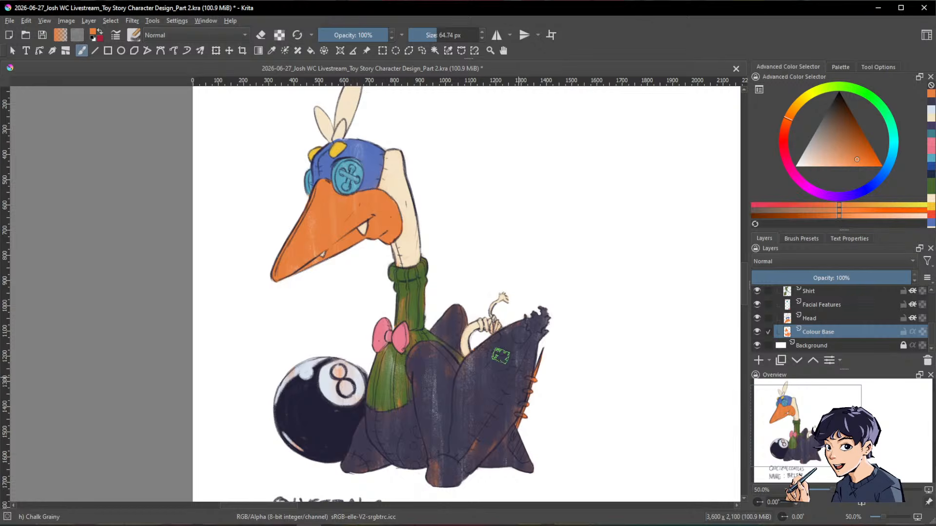
{"action": "left_click_drag", "start_coordinate": [485, 415], "coordinate": [475, 349]}
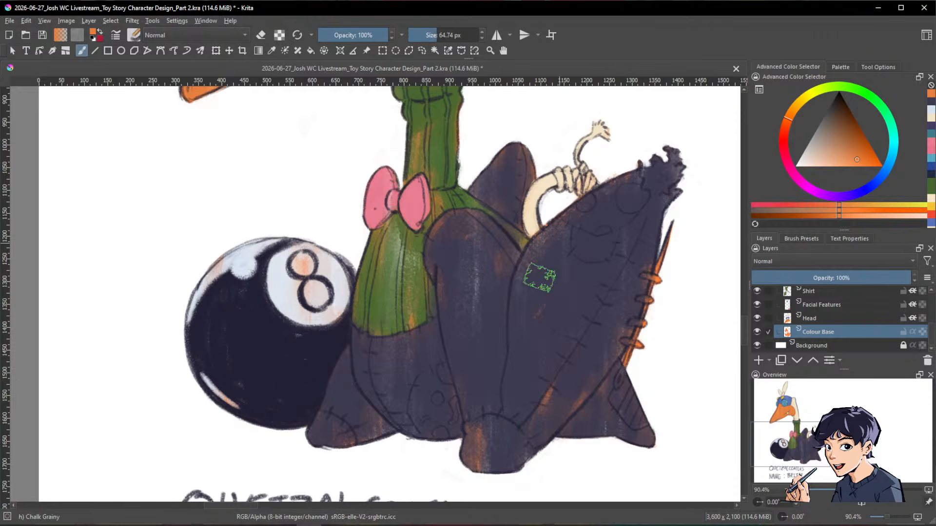
{"action": "key", "text": "space"}
{"action": "left_click_drag", "start_coordinate": [653, 378], "coordinate": [638, 429]}
{"action": "left_click_drag", "start_coordinate": [635, 429], "coordinate": [585, 416]}
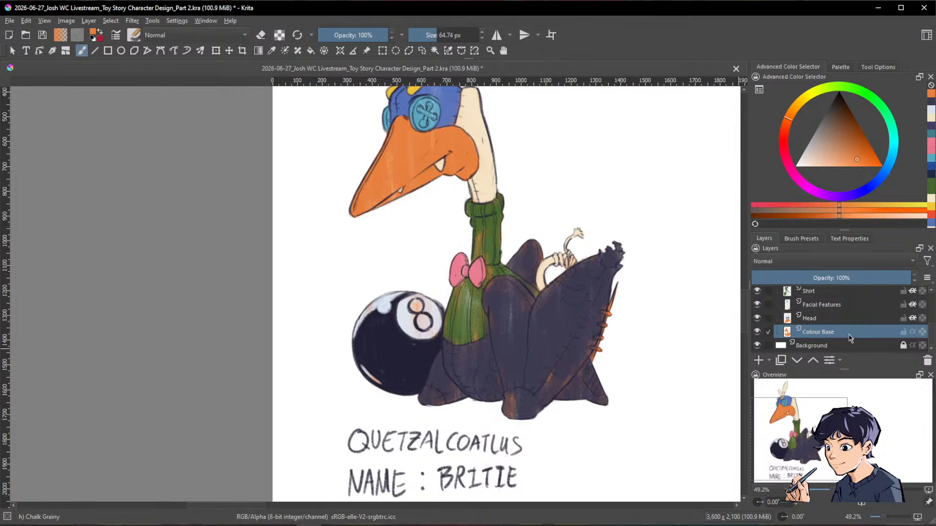
Step: Cover the remaining orange patches on the wings with dark indigo on the Wings layer
{"action": "scroll", "coordinate": [850, 335], "scroll_direction": "up", "scroll_amount": 3}
{"action": "left_click", "coordinate": [892, 318]}
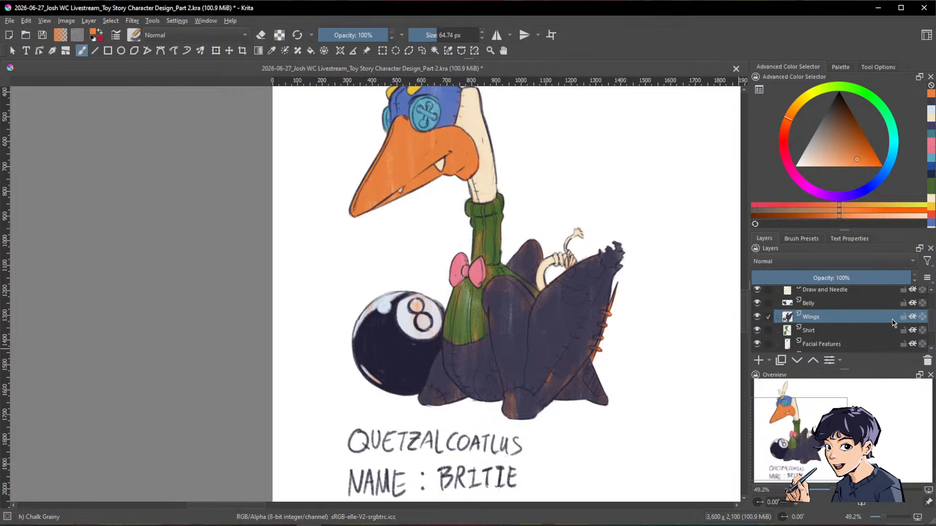
{"action": "left_click", "coordinate": [931, 101]}
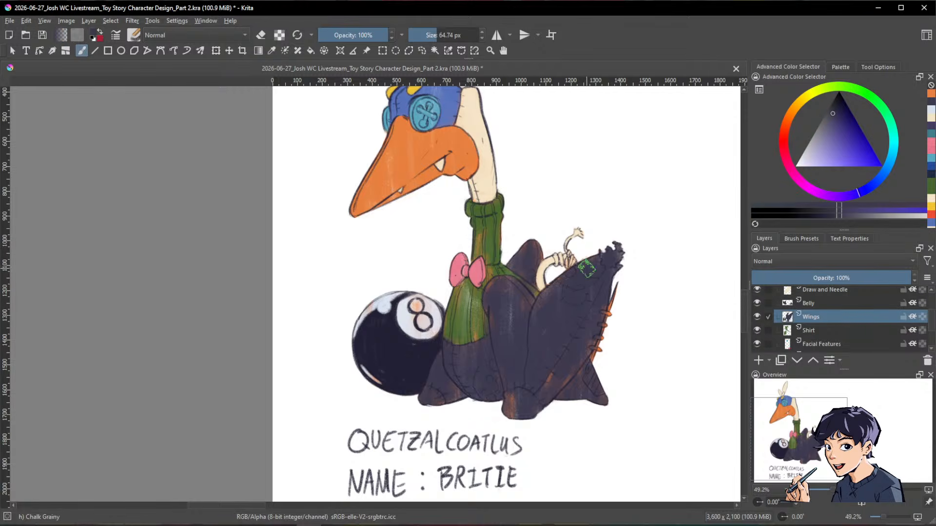
{"action": "mouse_move", "coordinate": [598, 321]}
{"action": "left_mouse_down"}
{"action": "mouse_move", "coordinate": [600, 299]}
{"action": "mouse_move", "coordinate": [608, 310]}
{"action": "left_mouse_up"}
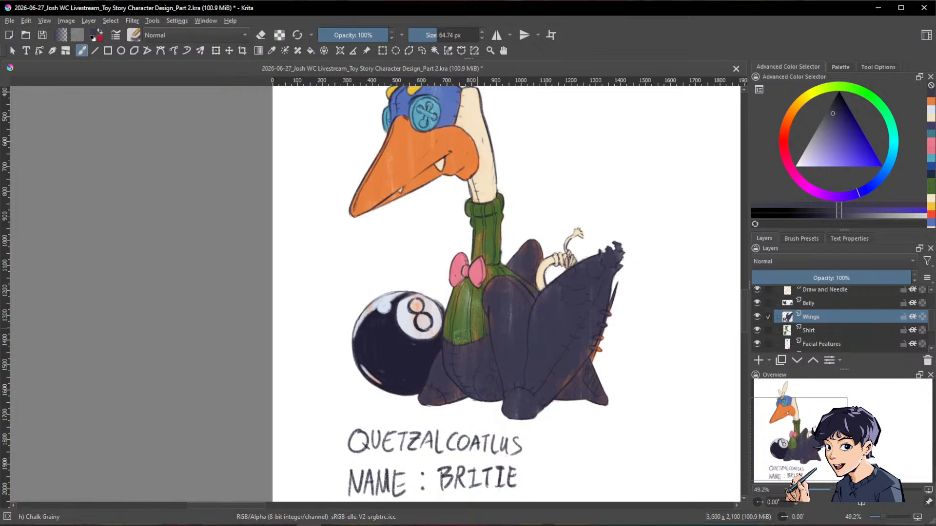
{"action": "left_click", "coordinate": [923, 317]}
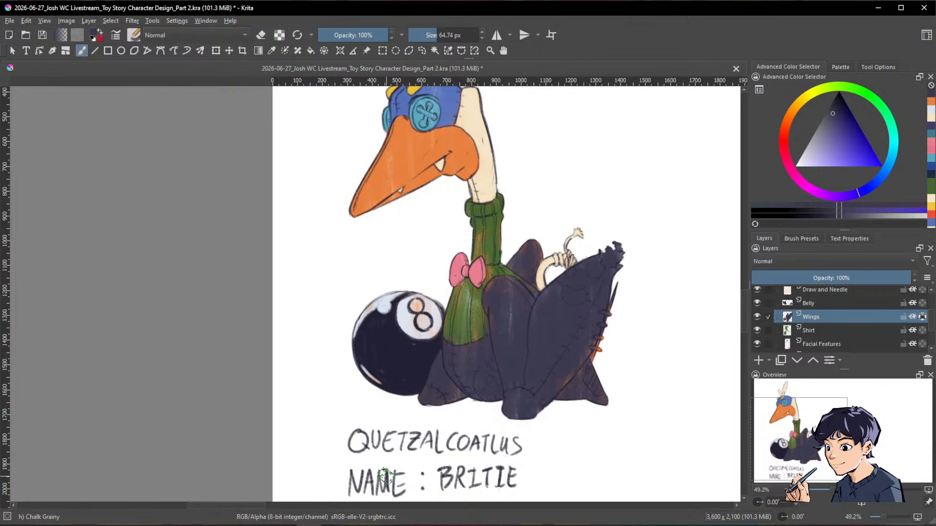
{"action": "left_click", "coordinate": [921, 317]}
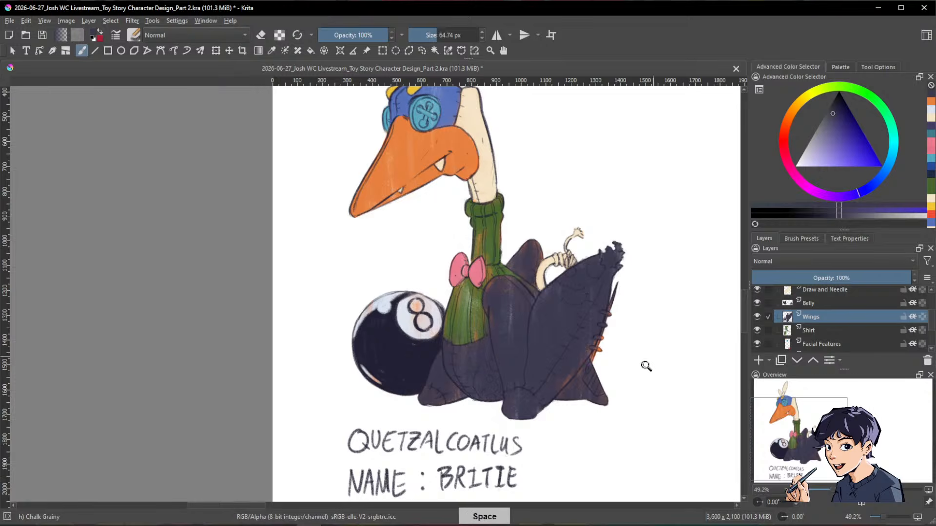
{"action": "mouse_move", "coordinate": [646, 366]}
{"action": "left_mouse_down"}
{"action": "mouse_move", "coordinate": [652, 378]}
{"action": "mouse_move", "coordinate": [651, 367]}
{"action": "left_mouse_up"}
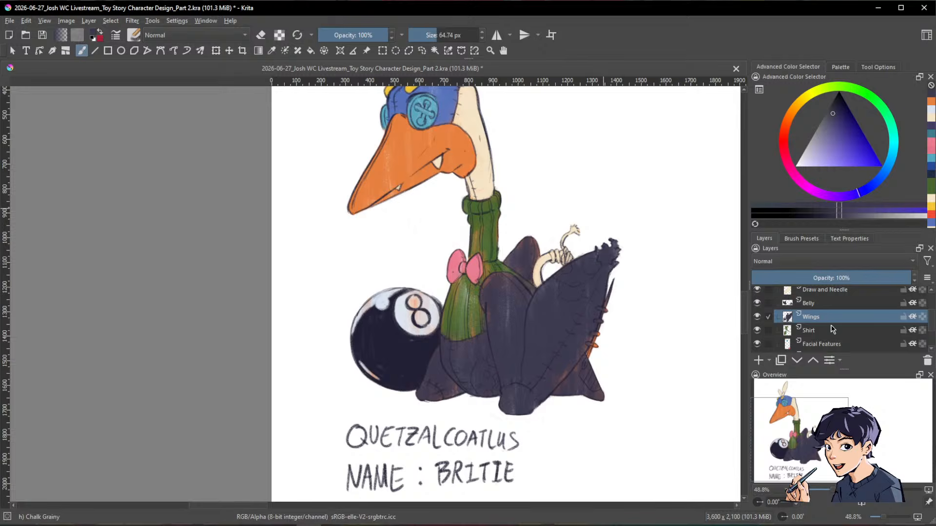
Step: Paint the needle beside the wing pale blue on the Draw and Needle layer, using a brush of about 24 px
{"action": "scroll", "coordinate": [836, 331], "scroll_direction": "up", "scroll_amount": 1}
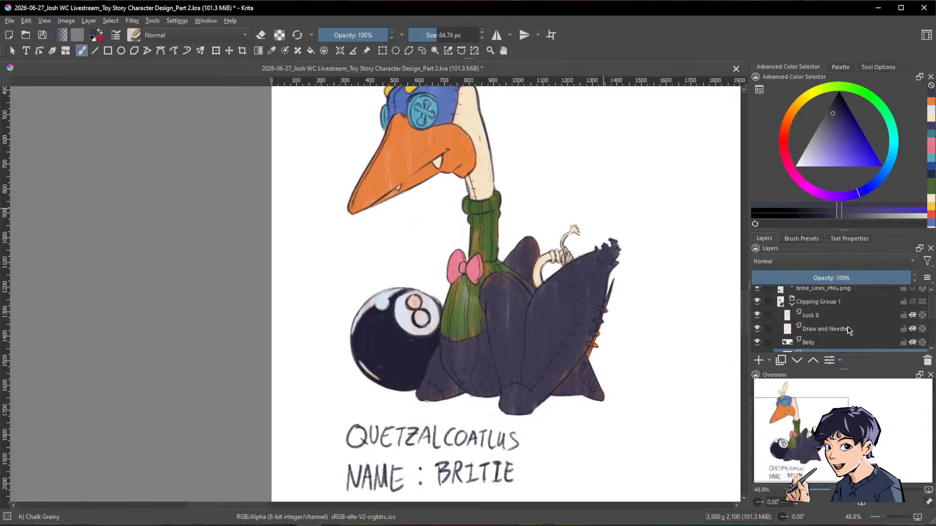
{"action": "left_click", "coordinate": [838, 327]}
{"action": "left_click", "coordinate": [554, 255], "text": "ctrl"}
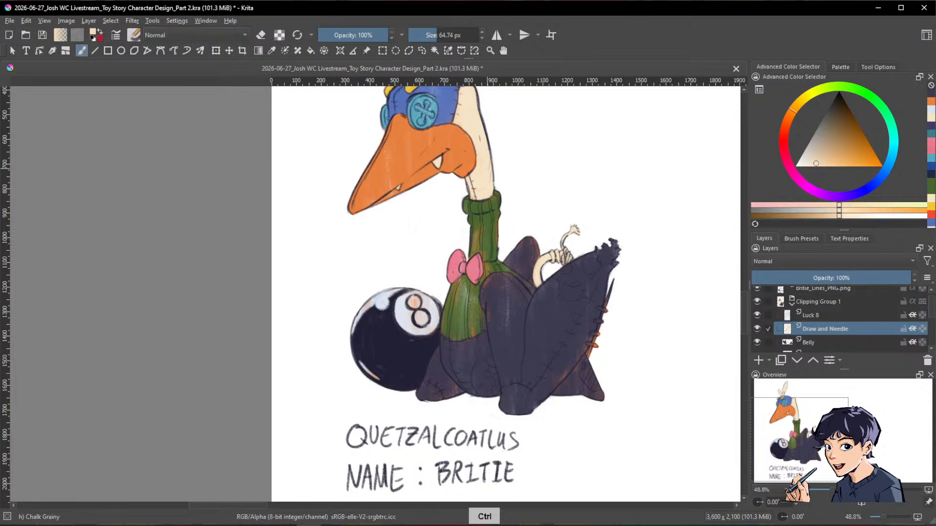
{"action": "left_click", "coordinate": [891, 164]}
{"action": "left_click", "coordinate": [805, 165]}
{"action": "mouse_move", "coordinate": [626, 293]}
{"action": "left_mouse_down"}
{"action": "mouse_move", "coordinate": [636, 242]}
{"action": "mouse_move", "coordinate": [598, 307]}
{"action": "left_mouse_up"}
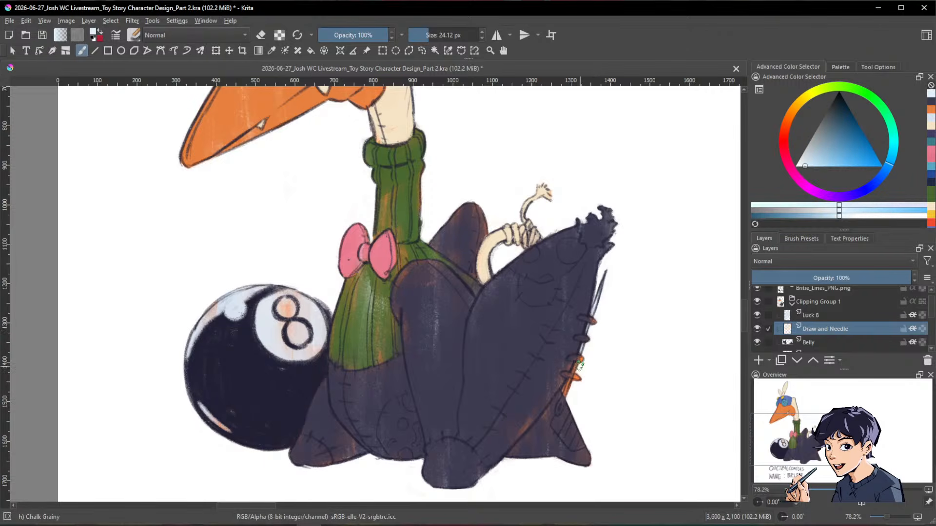
{"action": "left_click_drag", "start_coordinate": [577, 374], "coordinate": [570, 383]}
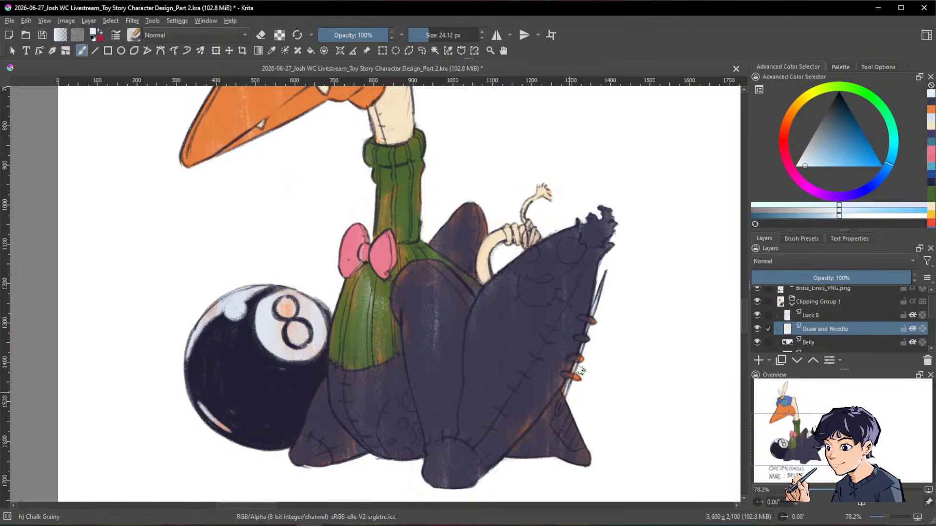
Step: Darken the needle's colour to a mid greyish blue and paint it along the needle's length
{"action": "mouse_move", "coordinate": [819, 136]}
{"action": "left_mouse_down"}
{"action": "mouse_move", "coordinate": [817, 148]}
{"action": "mouse_move", "coordinate": [817, 140]}
{"action": "left_mouse_up"}
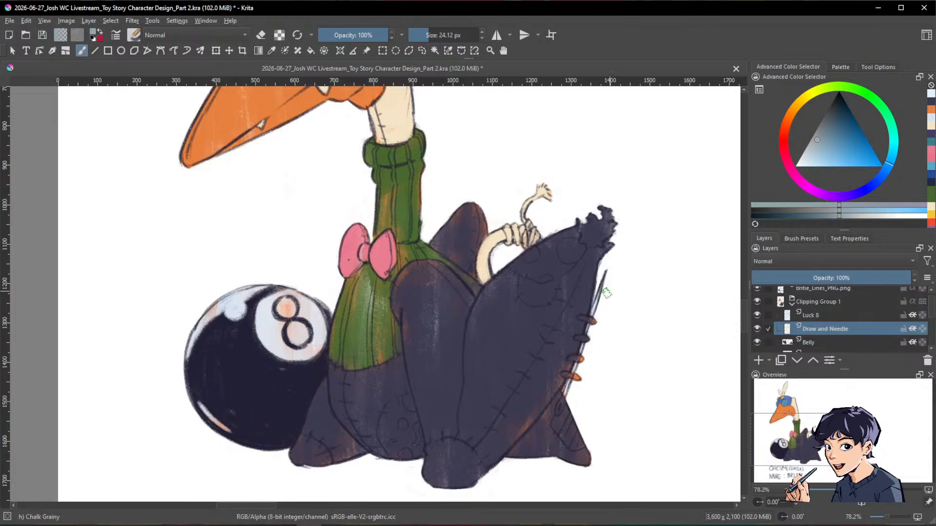
{"action": "left_click_drag", "start_coordinate": [604, 282], "coordinate": [595, 319]}
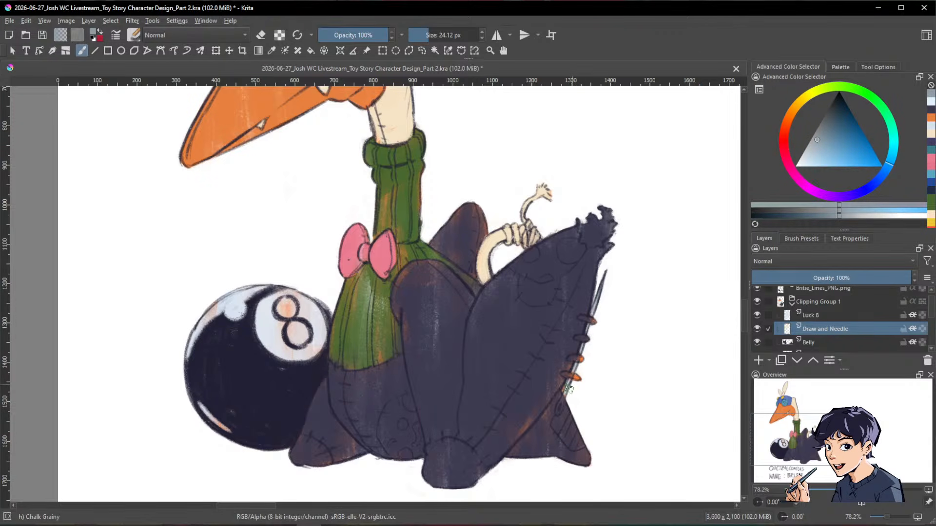
{"action": "left_click_drag", "start_coordinate": [684, 320], "coordinate": [587, 423]}
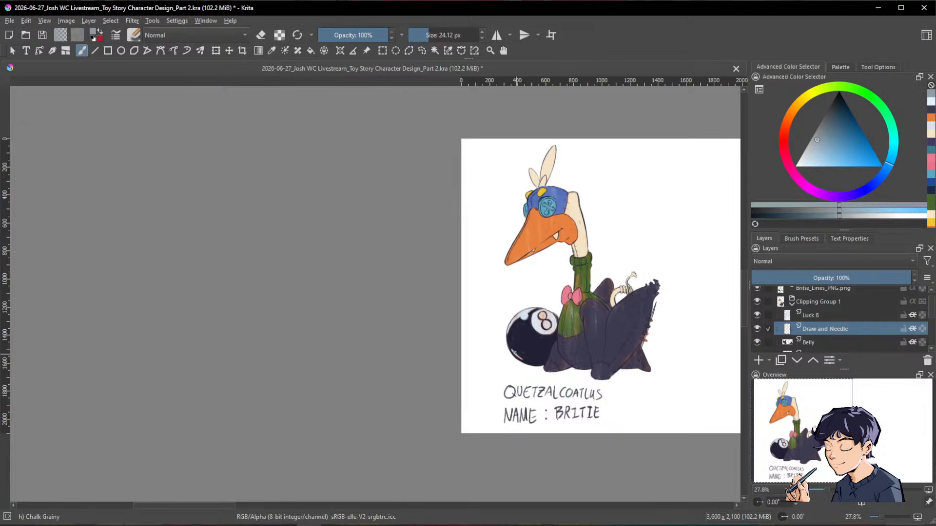
{"action": "scroll", "coordinate": [512, 351], "scroll_direction": "up", "scroll_amount": 1}
{"action": "scroll", "coordinate": [622, 309], "scroll_direction": "up", "scroll_amount": 3}
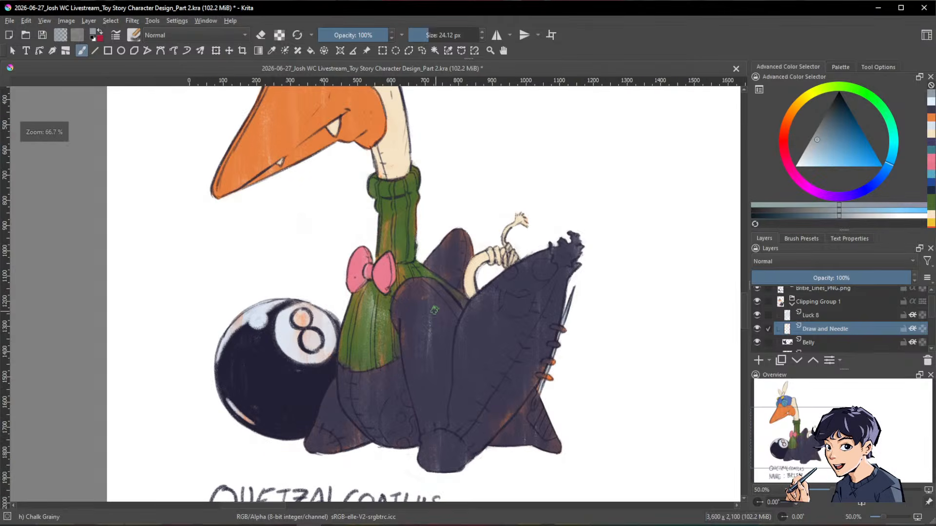
{"action": "scroll", "coordinate": [458, 304], "scroll_direction": "down", "scroll_amount": 1}
{"action": "scroll", "coordinate": [458, 303], "scroll_direction": "up", "scroll_amount": 1}
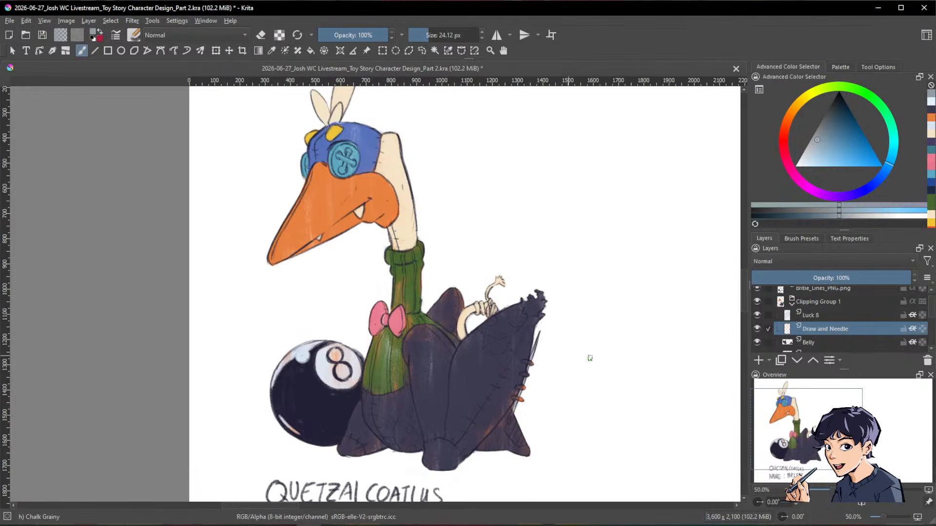
Step: Add a new paint layer directly above the Wings layer, name it Molten, and turn on Inherit Alpha for it
{"action": "scroll", "coordinate": [836, 324], "scroll_direction": "down", "scroll_amount": 1}
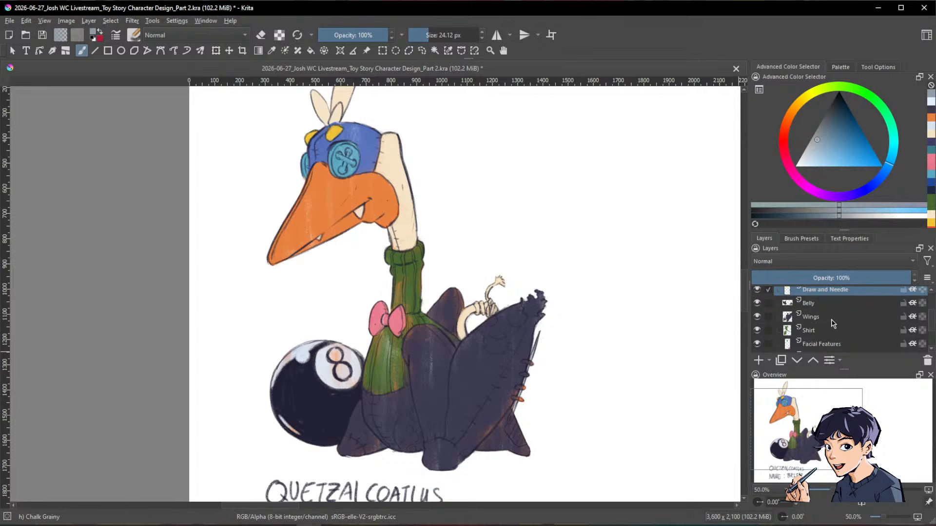
{"action": "left_click", "coordinate": [831, 317]}
{"action": "left_click", "coordinate": [759, 360]}
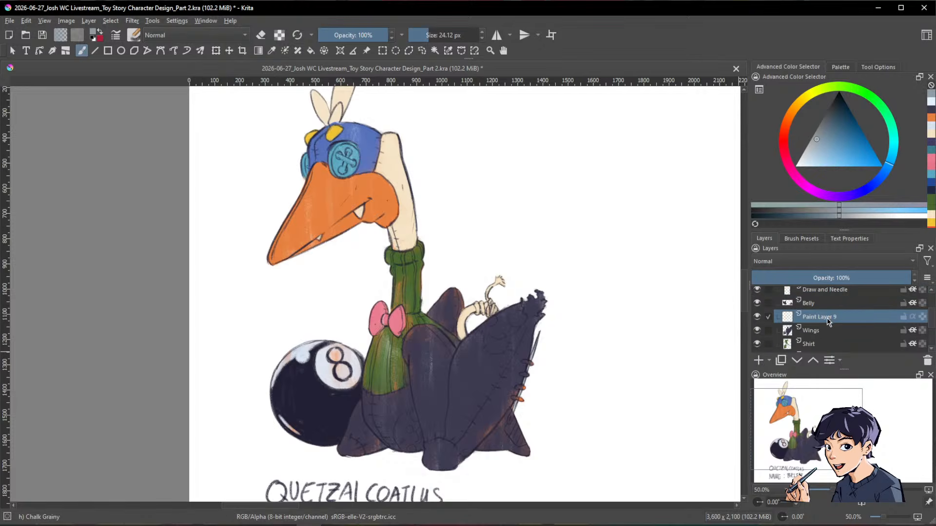
{"action": "double_click", "coordinate": [827, 318]}
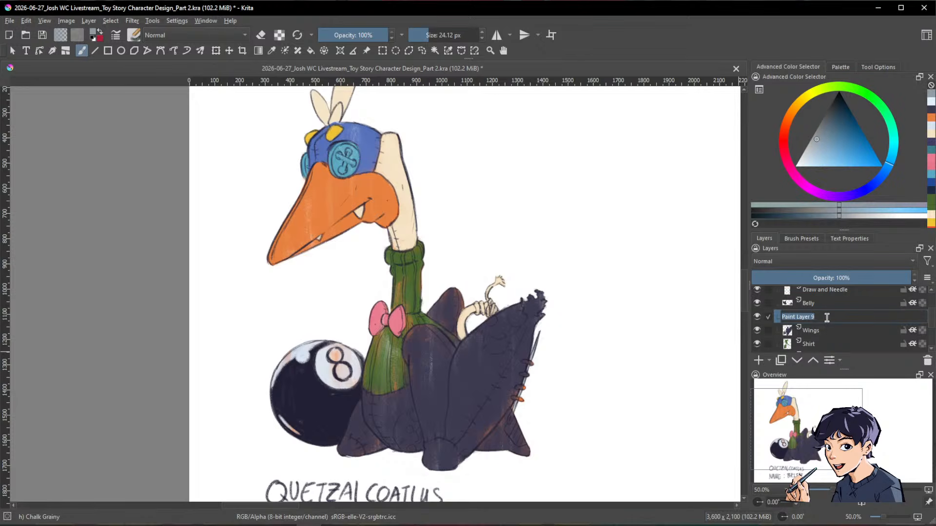
{"action": "type", "text": "Molten"}
{"action": "key", "text": "Return"}
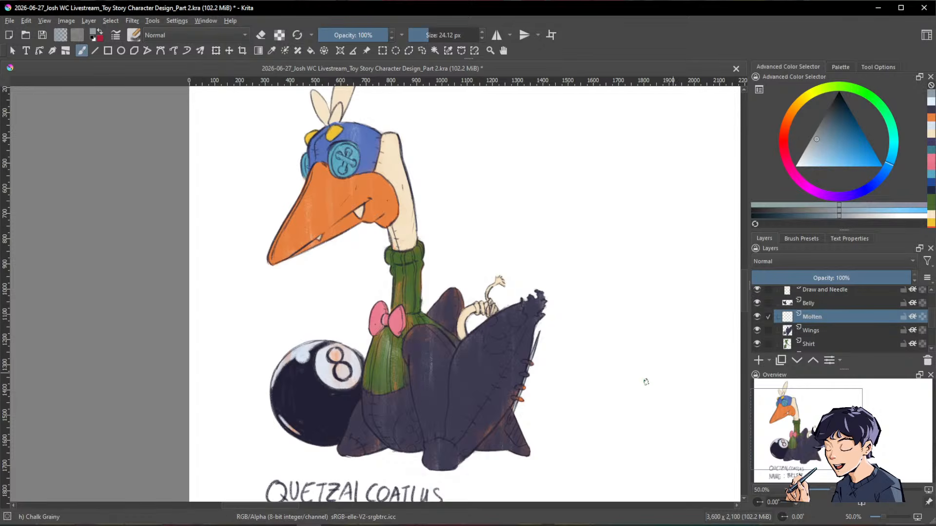
Step: Choose a muted reddish orange as the paint colour for the Molten layer
{"action": "left_click", "coordinate": [782, 129]}
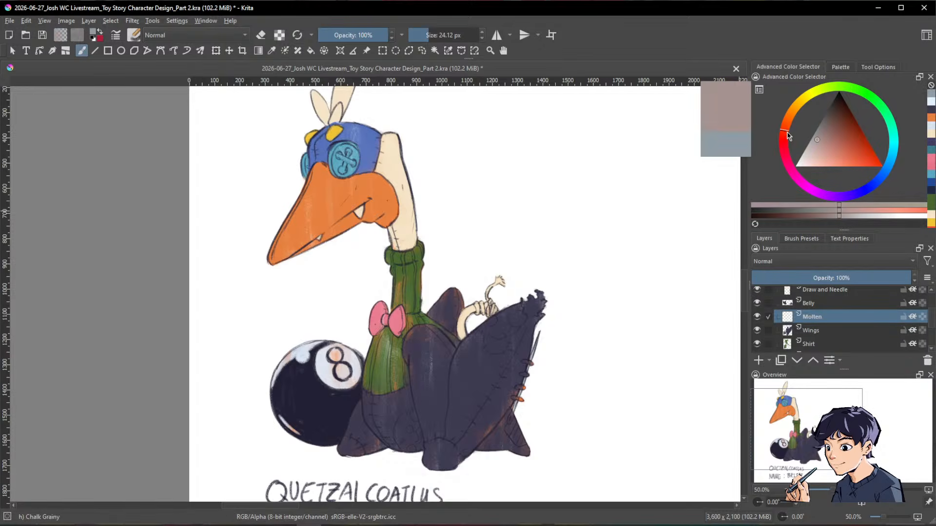
{"action": "left_click", "coordinate": [841, 146]}
{"action": "left_click", "coordinate": [788, 122]}
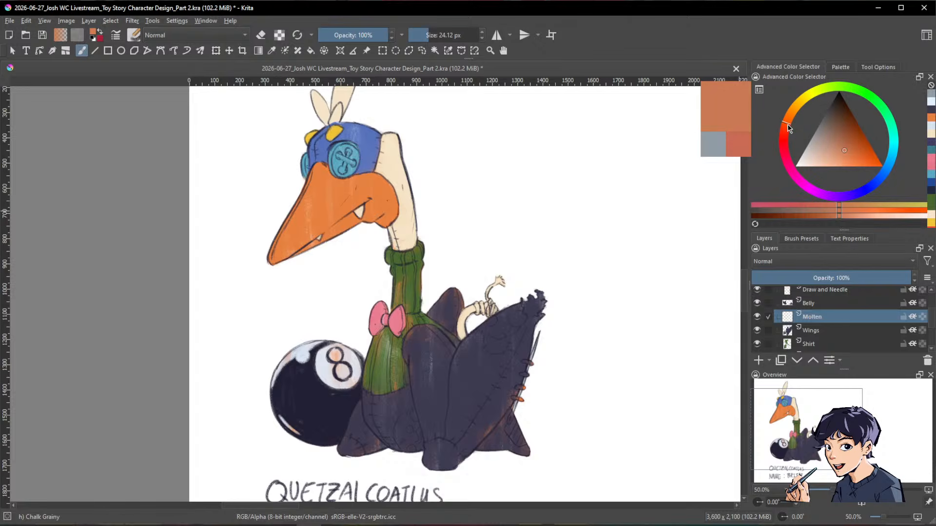
{"action": "left_click", "coordinate": [851, 153]}
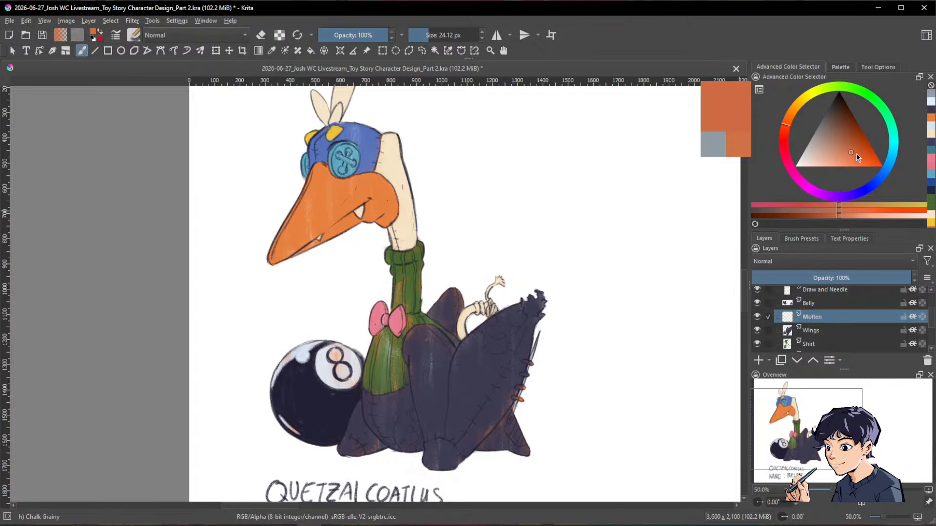
{"action": "left_click", "coordinate": [851, 153]}
Step: Paint a reddish-orange molten streak down the inner edge of the large wing, using a brush of about 20 px
{"action": "mouse_move", "coordinate": [565, 347]}
{"action": "left_mouse_down"}
{"action": "mouse_move", "coordinate": [599, 309]}
{"action": "mouse_move", "coordinate": [560, 293]}
{"action": "left_mouse_up"}
{"action": "left_click_drag", "start_coordinate": [466, 344], "coordinate": [461, 344]}
{"action": "mouse_move", "coordinate": [452, 377]}
{"action": "left_mouse_down"}
{"action": "mouse_move", "coordinate": [475, 362]}
{"action": "mouse_move", "coordinate": [463, 325]}
{"action": "mouse_move", "coordinate": [484, 303]}
{"action": "mouse_move", "coordinate": [460, 337]}
{"action": "mouse_move", "coordinate": [478, 299]}
{"action": "mouse_move", "coordinate": [456, 348]}
{"action": "mouse_move", "coordinate": [471, 326]}
{"action": "left_mouse_up"}
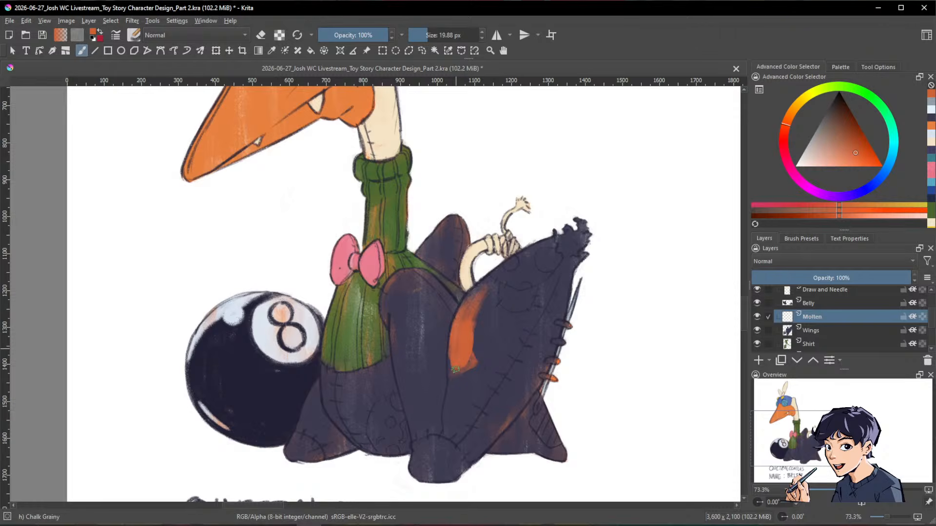
{"action": "left_click_drag", "start_coordinate": [454, 370], "coordinate": [462, 410]}
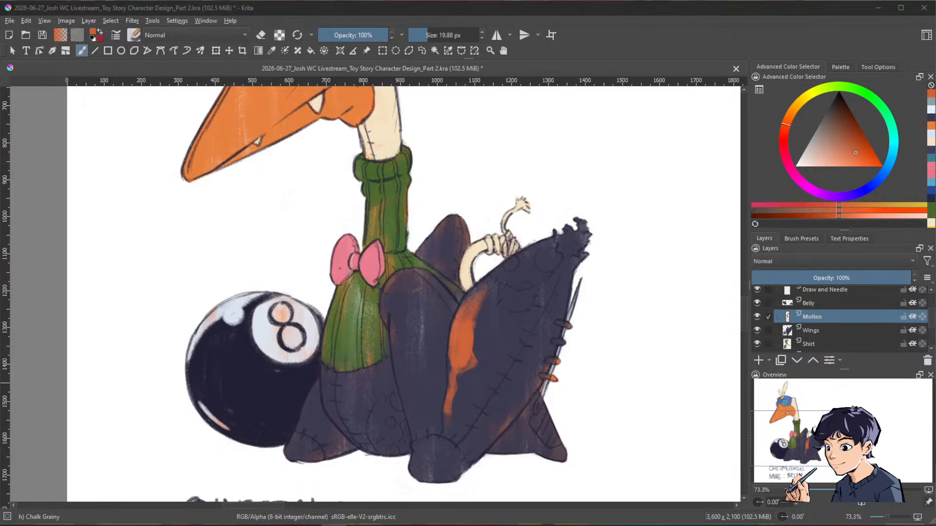
Step: Examine the wing colouring of the three Quetzalcoatlus reference pictures in the demo notes image, then return to the Krita painting
{"action": "left_click_drag", "start_coordinate": [0, 136], "coordinate": [504, 113]}
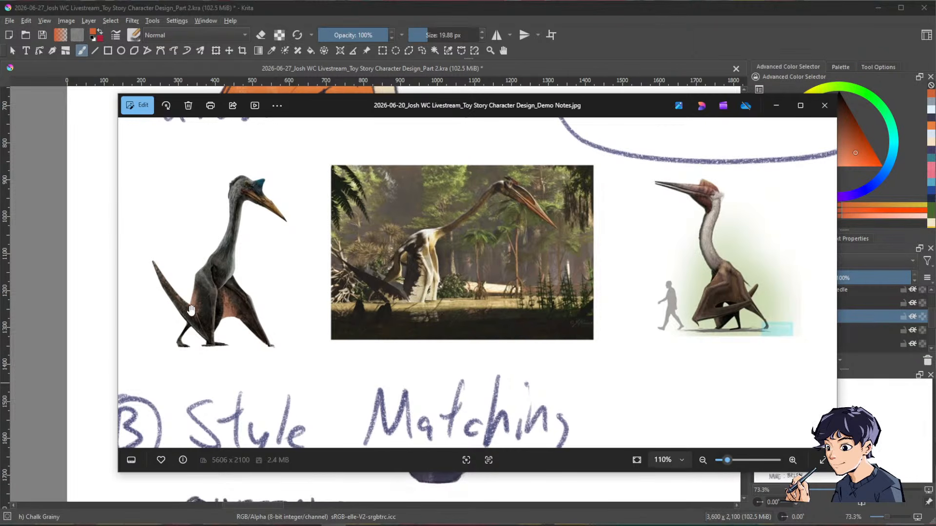
{"action": "scroll", "coordinate": [224, 307], "scroll_direction": "up", "scroll_amount": 3}
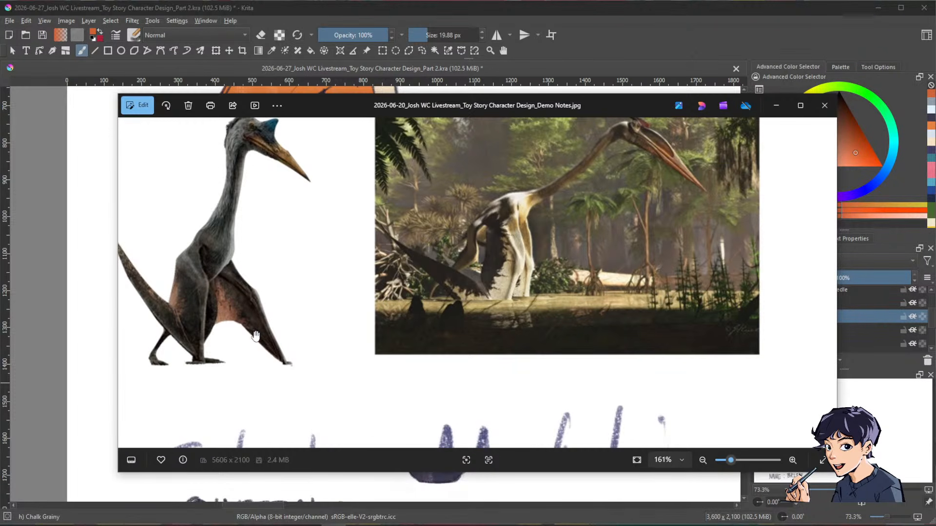
{"action": "left_click_drag", "start_coordinate": [502, 222], "coordinate": [494, 291]}
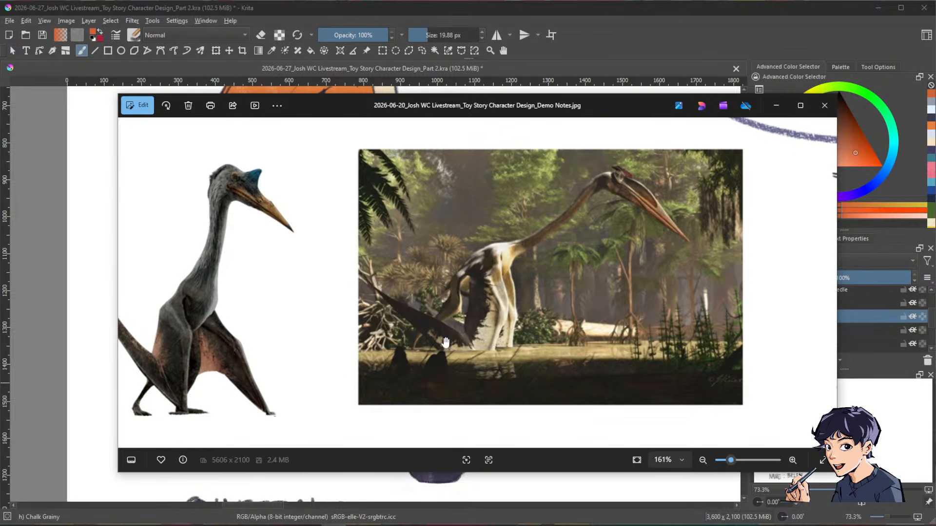
{"action": "left_click_drag", "start_coordinate": [568, 296], "coordinate": [328, 270]}
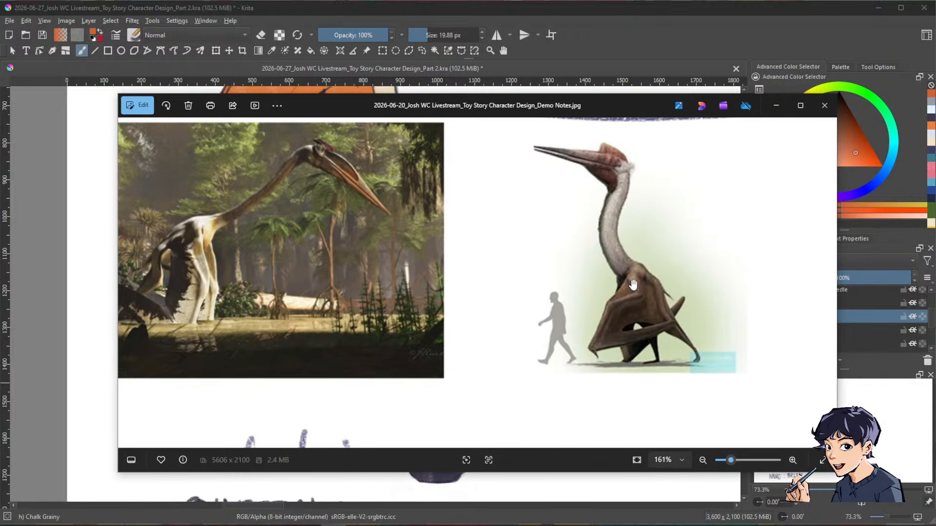
{"action": "scroll", "coordinate": [561, 297], "scroll_direction": "down", "scroll_amount": 5}
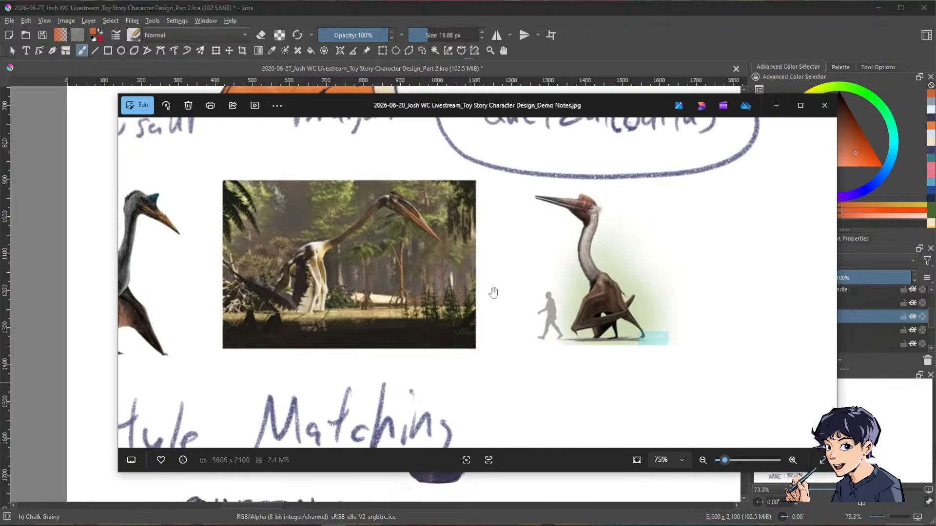
{"action": "left_click_drag", "start_coordinate": [404, 272], "coordinate": [435, 269]}
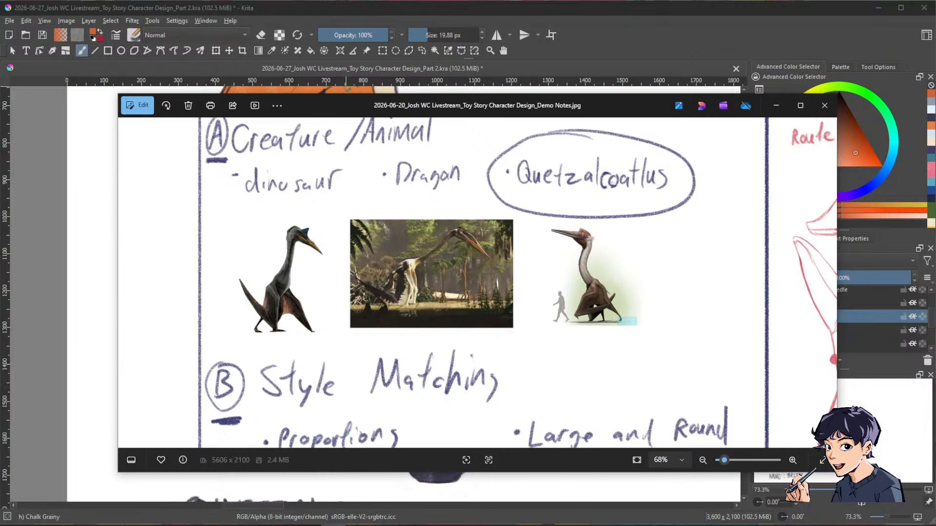
{"action": "left_click_drag", "start_coordinate": [365, 105], "coordinate": [0, 102]}
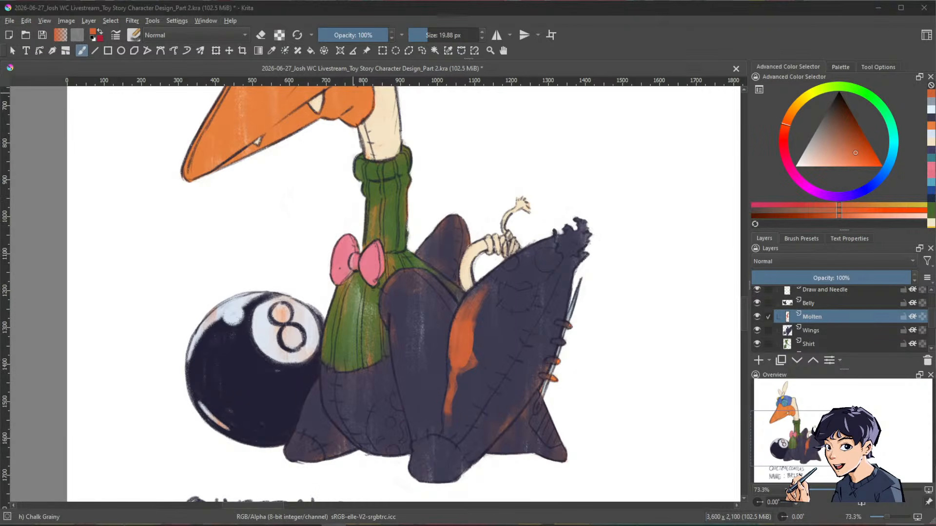
{"action": "left_click", "coordinate": [697, 52]}
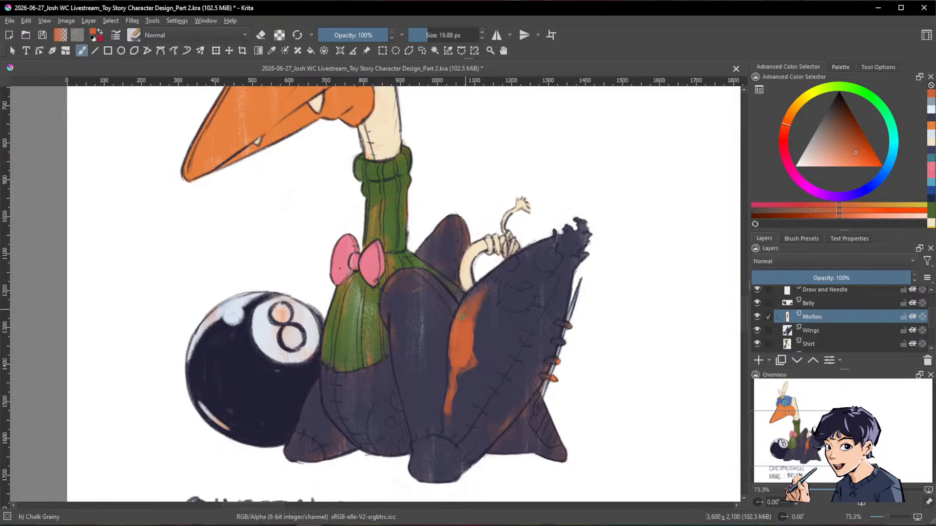
Step: Extend the molten streak up to the large wing's top edge and widen it down to the wing's lower tip
{"action": "mouse_move", "coordinate": [482, 294]}
{"action": "left_mouse_down"}
{"action": "mouse_move", "coordinate": [501, 287]}
{"action": "mouse_move", "coordinate": [479, 305]}
{"action": "mouse_move", "coordinate": [497, 300]}
{"action": "mouse_move", "coordinate": [484, 299]}
{"action": "mouse_move", "coordinate": [497, 285]}
{"action": "mouse_move", "coordinate": [512, 291]}
{"action": "mouse_move", "coordinate": [515, 268]}
{"action": "mouse_move", "coordinate": [500, 303]}
{"action": "mouse_move", "coordinate": [515, 272]}
{"action": "mouse_move", "coordinate": [495, 278]}
{"action": "mouse_move", "coordinate": [522, 255]}
{"action": "left_mouse_up"}
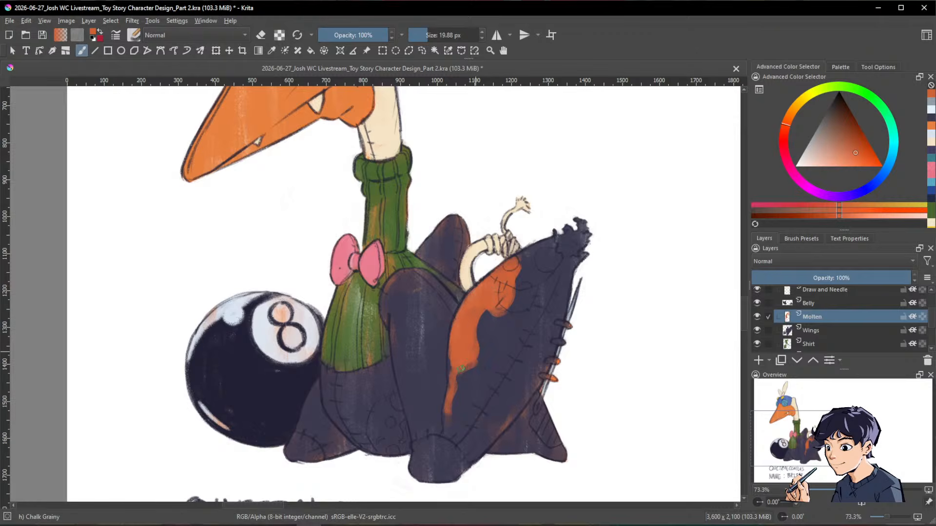
{"action": "left_click_drag", "start_coordinate": [457, 376], "coordinate": [447, 433]}
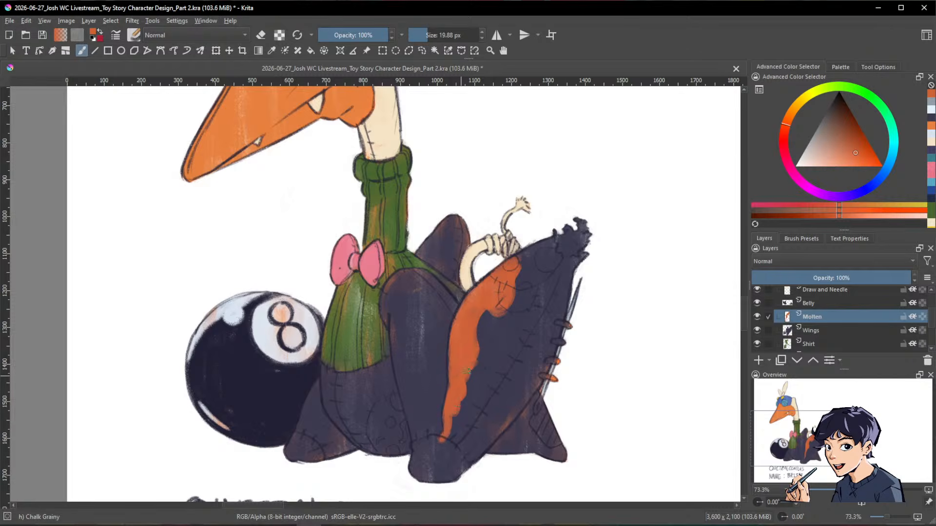
{"action": "key", "text": "e"}
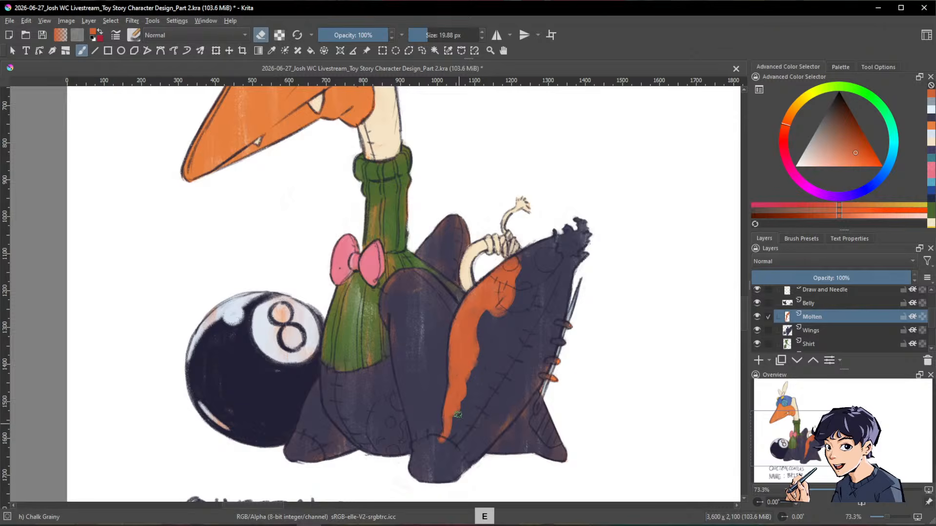
{"action": "key", "text": "e"}
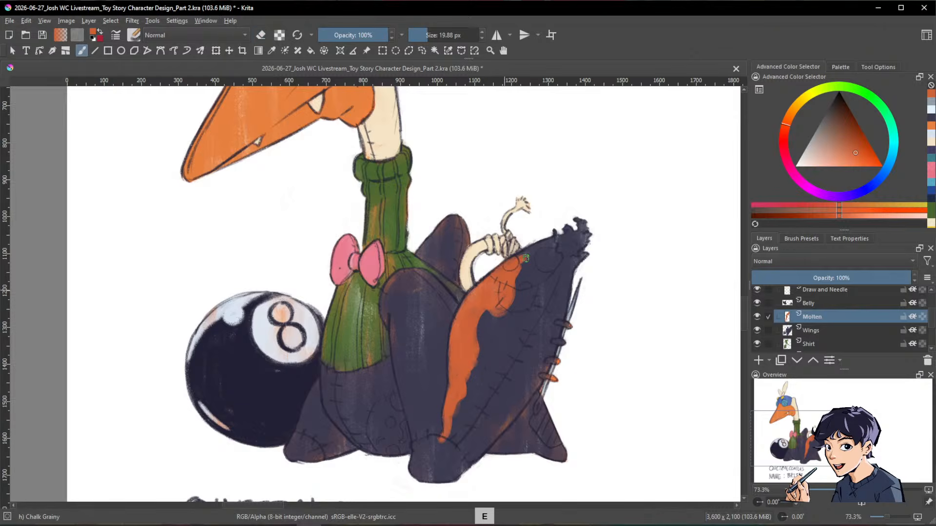
Step: Fill the large wing's upper end around the stitched face with molten orange, giving it a dripping lower edge
{"action": "mouse_move", "coordinate": [535, 263]}
{"action": "left_mouse_down"}
{"action": "mouse_move", "coordinate": [524, 278]}
{"action": "mouse_move", "coordinate": [563, 242]}
{"action": "mouse_move", "coordinate": [536, 264]}
{"action": "mouse_move", "coordinate": [510, 261]}
{"action": "mouse_move", "coordinate": [527, 281]}
{"action": "mouse_move", "coordinate": [557, 256]}
{"action": "left_mouse_up"}
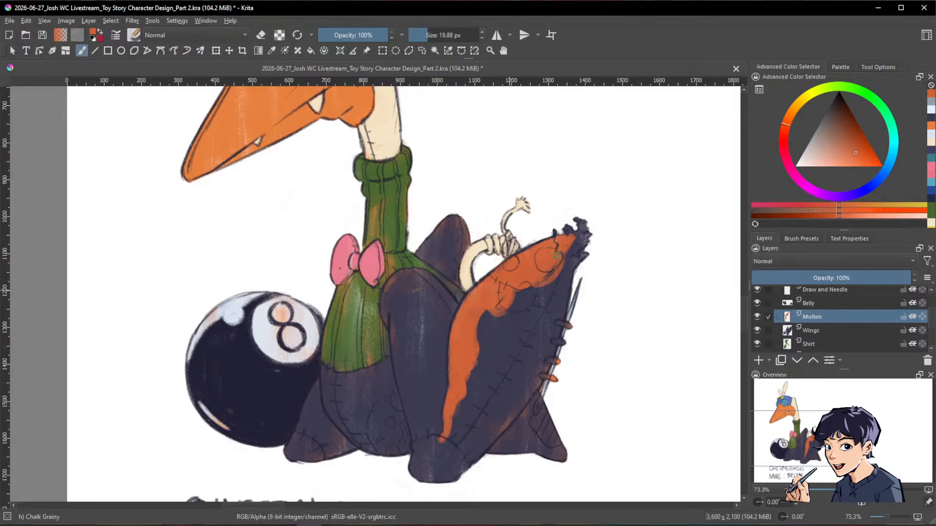
{"action": "mouse_move", "coordinate": [548, 288]}
{"action": "left_mouse_down"}
{"action": "mouse_move", "coordinate": [538, 304]}
{"action": "mouse_move", "coordinate": [517, 293]}
{"action": "left_mouse_up"}
{"action": "key", "text": "e"}
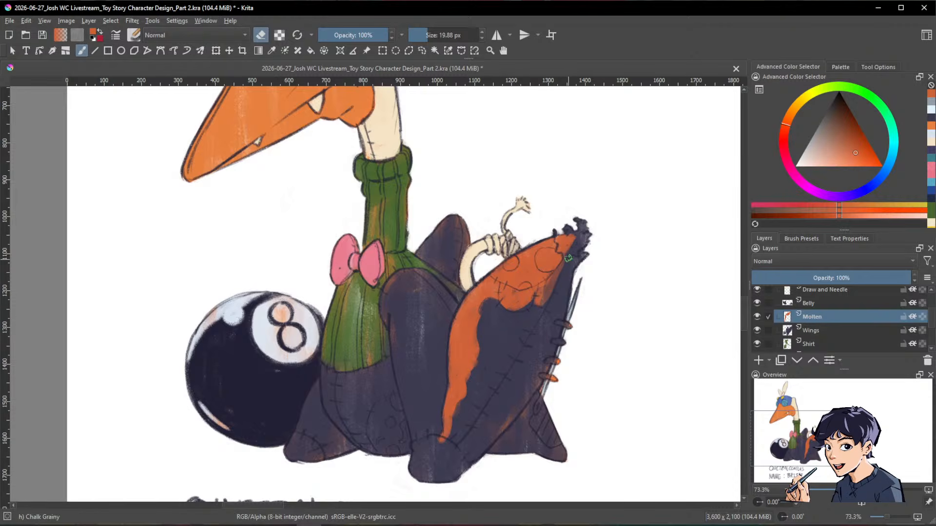
{"action": "key", "text": "e"}
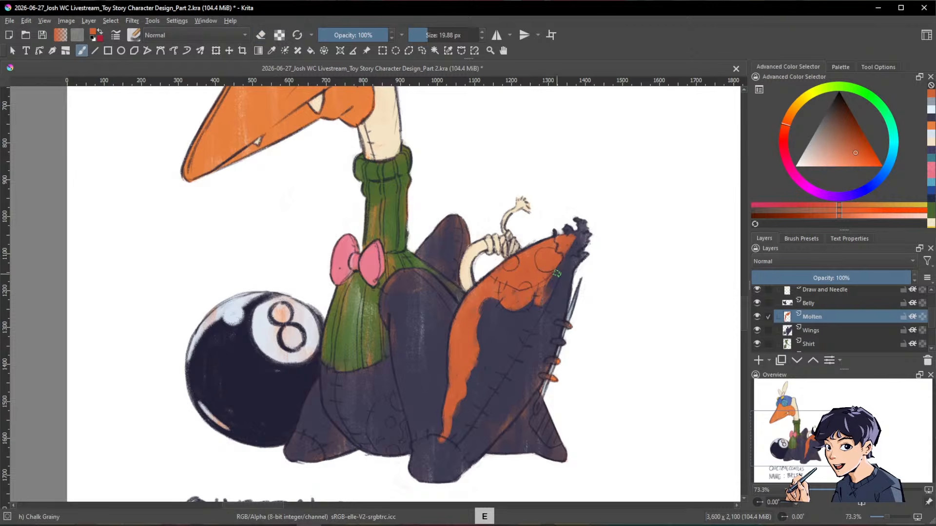
{"action": "key", "text": "e"}
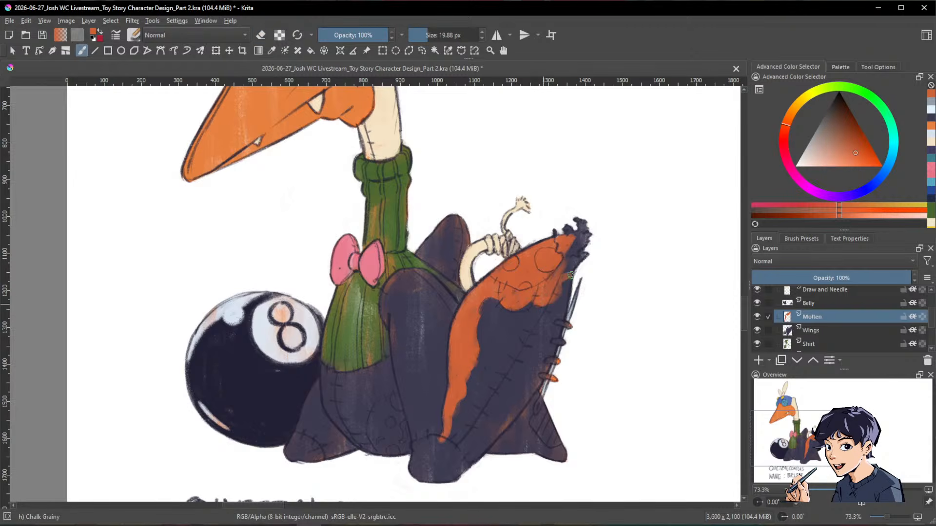
{"action": "mouse_move", "coordinate": [571, 275]}
{"action": "left_mouse_down"}
{"action": "mouse_move", "coordinate": [580, 257]}
{"action": "mouse_move", "coordinate": [561, 298]}
{"action": "left_mouse_up"}
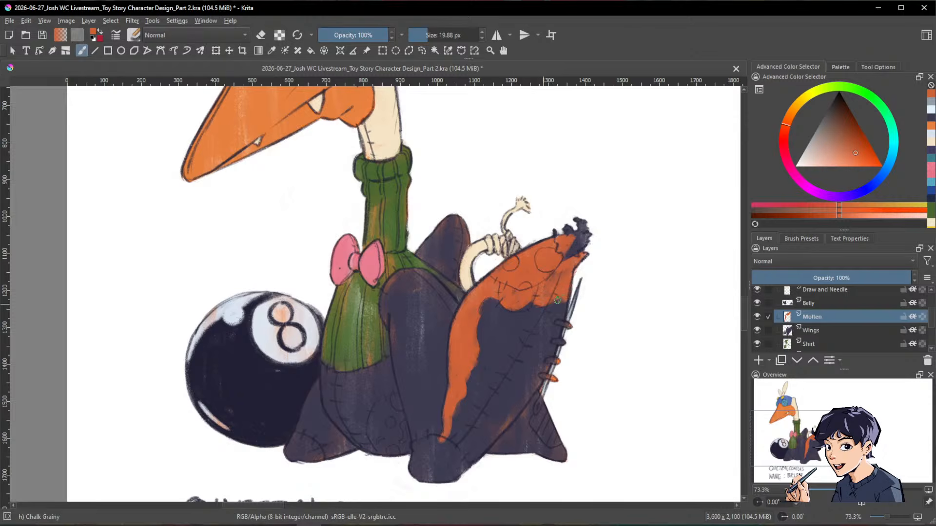
Step: Paint a molten orange streak along the outer edge of the narrow front wing section beside the shirt
{"action": "left_click_drag", "start_coordinate": [622, 319], "coordinate": [657, 305]}
{"action": "left_click_drag", "start_coordinate": [657, 339], "coordinate": [430, 437]}
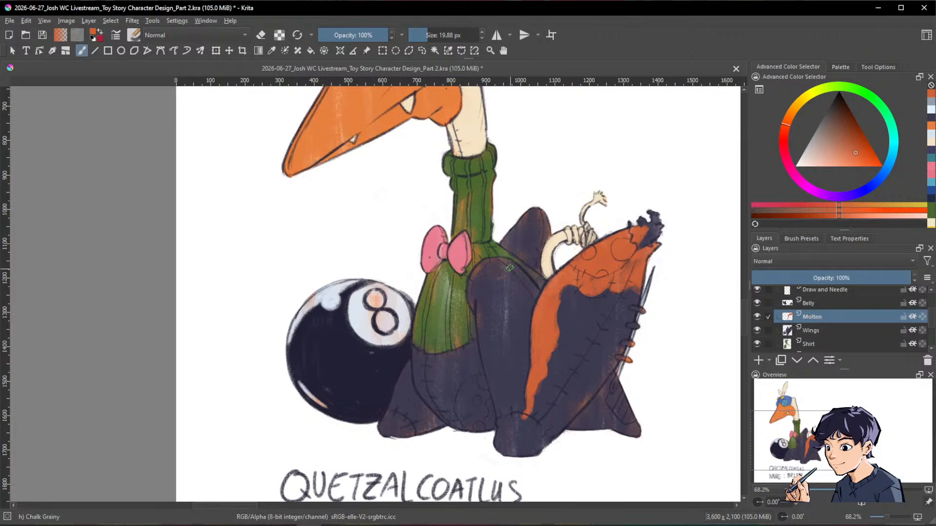
{"action": "left_click_drag", "start_coordinate": [509, 267], "coordinate": [532, 294]}
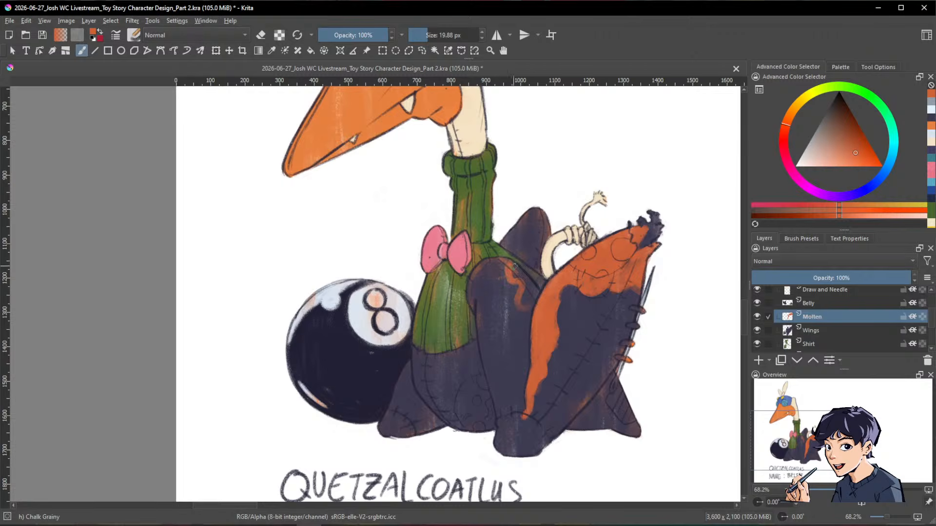
{"action": "left_click_drag", "start_coordinate": [506, 261], "coordinate": [533, 296]}
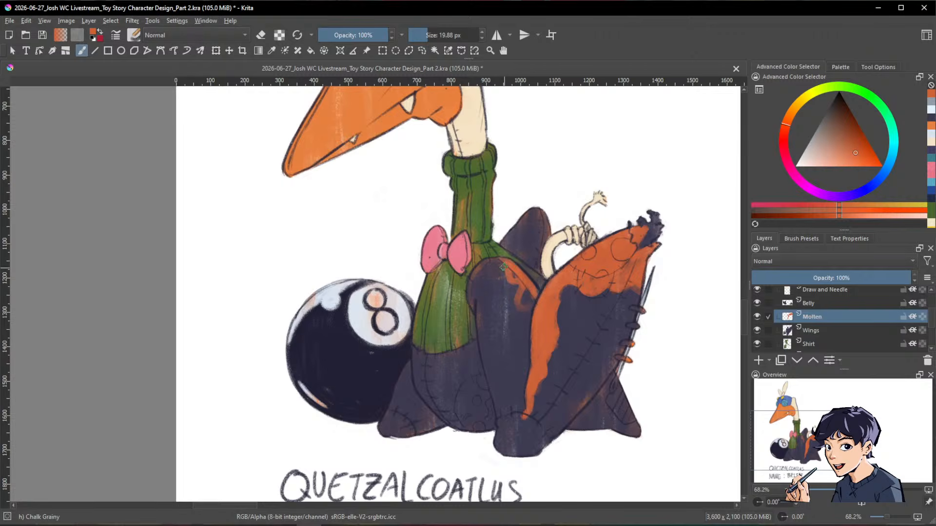
{"action": "key", "text": "e"}
{"action": "key", "text": "e"}
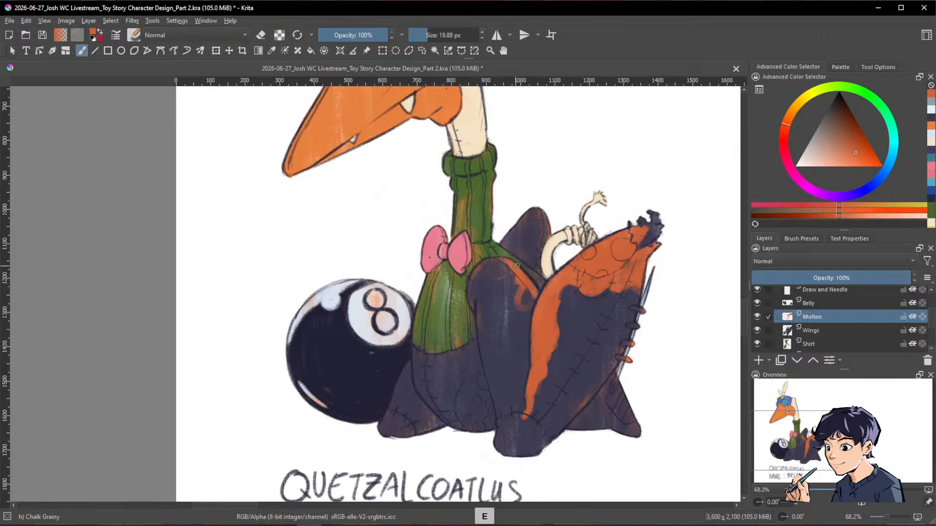
{"action": "mouse_move", "coordinate": [512, 274]}
{"action": "left_mouse_down"}
{"action": "mouse_move", "coordinate": [515, 300]}
{"action": "mouse_move", "coordinate": [518, 286]}
{"action": "mouse_move", "coordinate": [528, 328]}
{"action": "mouse_move", "coordinate": [534, 299]}
{"action": "mouse_move", "coordinate": [527, 335]}
{"action": "left_mouse_up"}
Step: Paint molten orange patches on the front wing's foot and the foot beside the 8-ball, and cover the back wing's tip
{"action": "left_click_drag", "start_coordinate": [628, 349], "coordinate": [644, 293]}
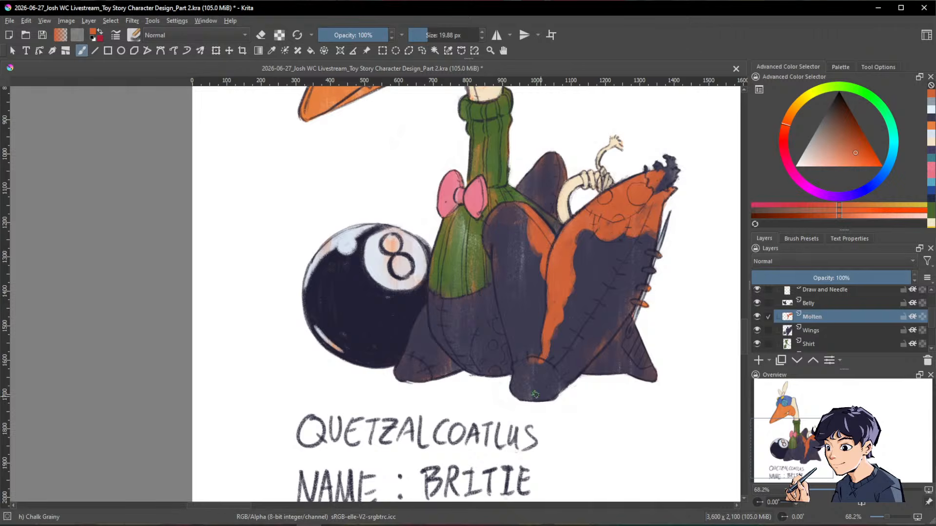
{"action": "mouse_move", "coordinate": [538, 396]}
{"action": "left_mouse_down"}
{"action": "mouse_move", "coordinate": [541, 376]}
{"action": "mouse_move", "coordinate": [555, 396]}
{"action": "mouse_move", "coordinate": [518, 394]}
{"action": "left_mouse_up"}
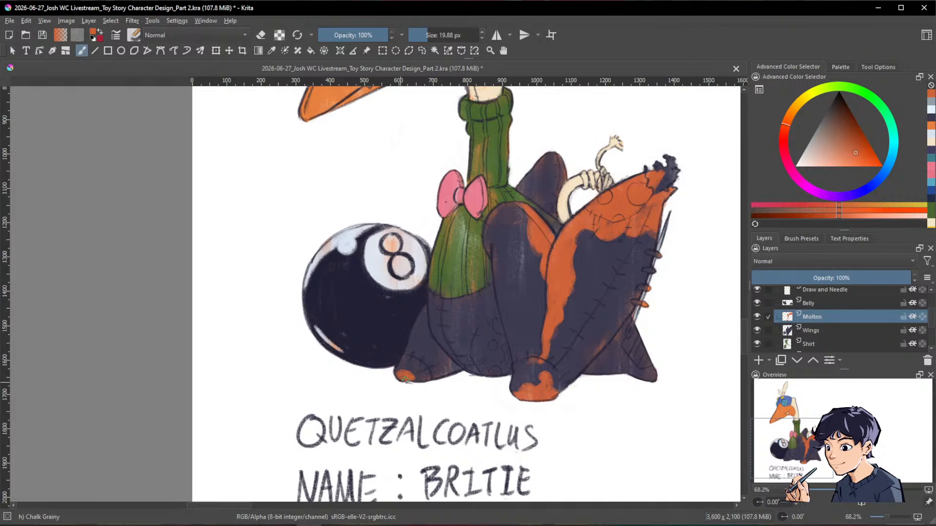
{"action": "mouse_move", "coordinate": [406, 380]}
{"action": "left_mouse_down"}
{"action": "mouse_move", "coordinate": [412, 365]}
{"action": "mouse_move", "coordinate": [429, 378]}
{"action": "left_mouse_up"}
{"action": "left_click_drag", "start_coordinate": [658, 326], "coordinate": [658, 344]}
{"action": "left_click_drag", "start_coordinate": [601, 190], "coordinate": [602, 174]}
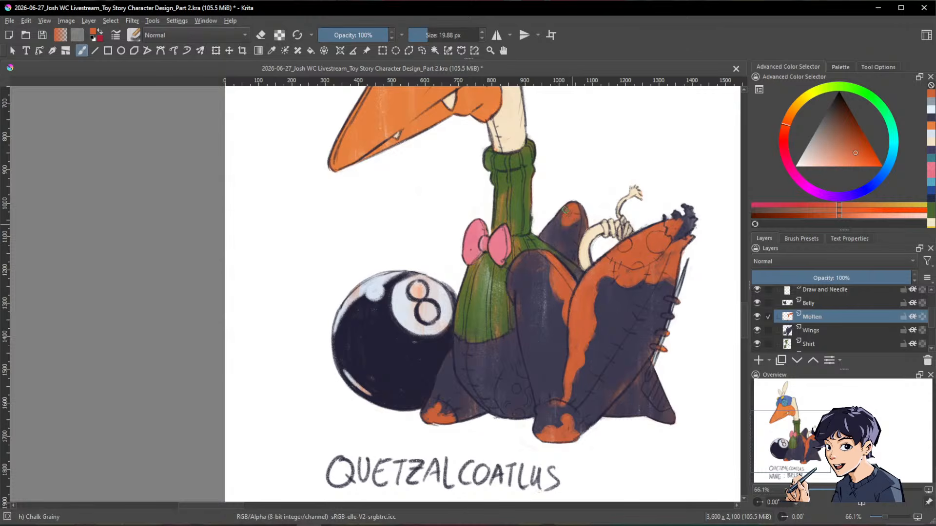
{"action": "left_click_drag", "start_coordinate": [573, 230], "coordinate": [580, 222]}
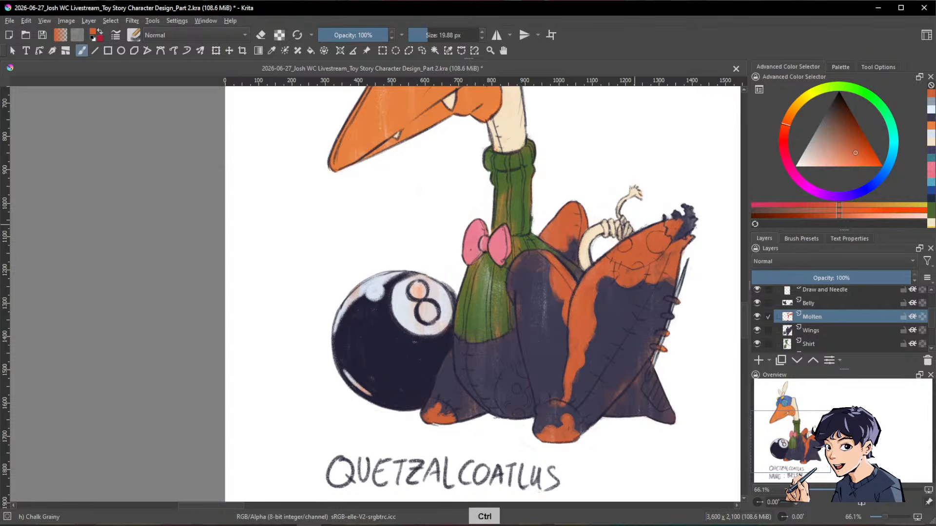
Step: Enlarge the brush to about 26 px, turn on alpha lock for the Belly layer, and move the Molten layer above it
{"action": "left_click_drag", "start_coordinate": [677, 297], "coordinate": [567, 414]}
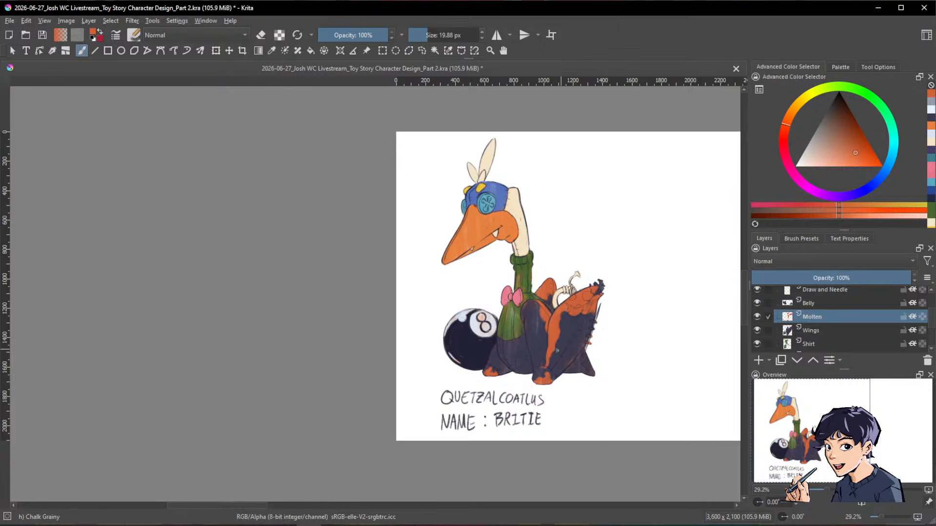
{"action": "left_click_drag", "start_coordinate": [557, 356], "coordinate": [556, 314]}
{"action": "left_click_drag", "start_coordinate": [473, 370], "coordinate": [503, 359]}
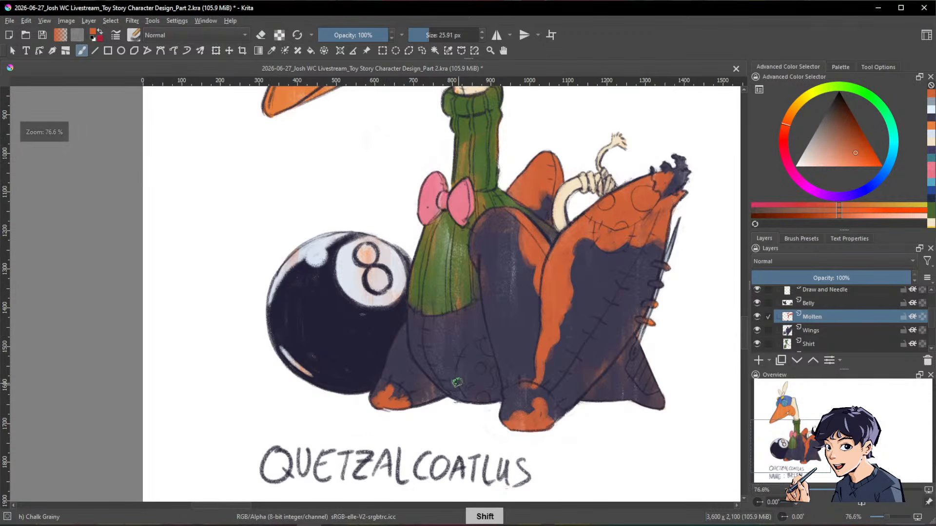
{"action": "key", "text": "e"}
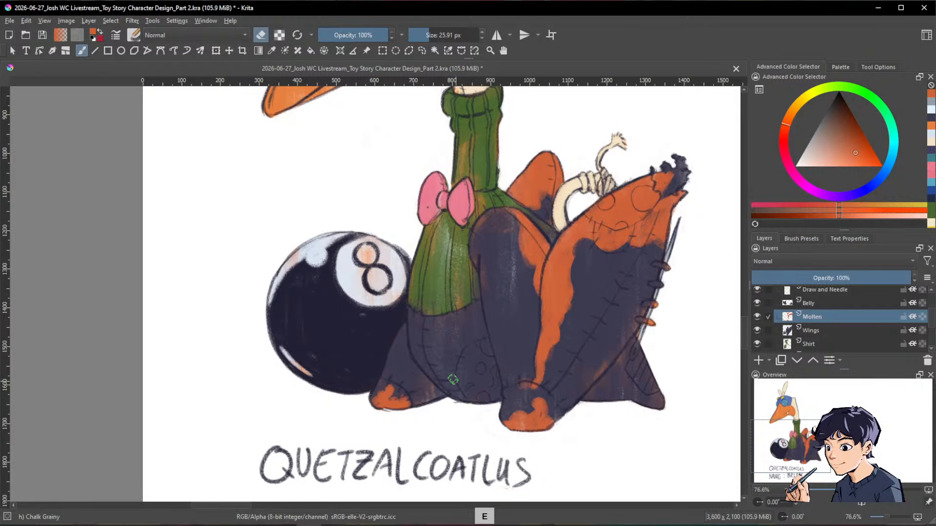
{"action": "key", "text": "e"}
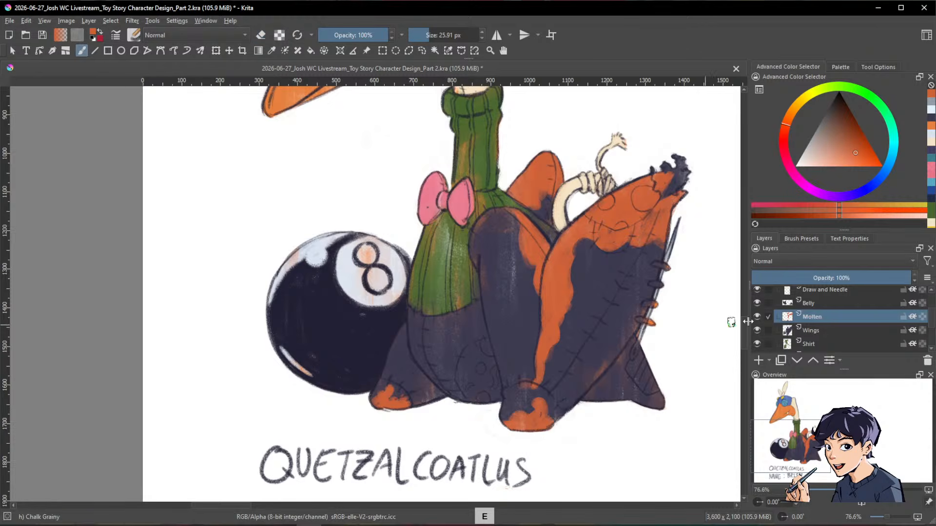
{"action": "left_click", "coordinate": [839, 305]}
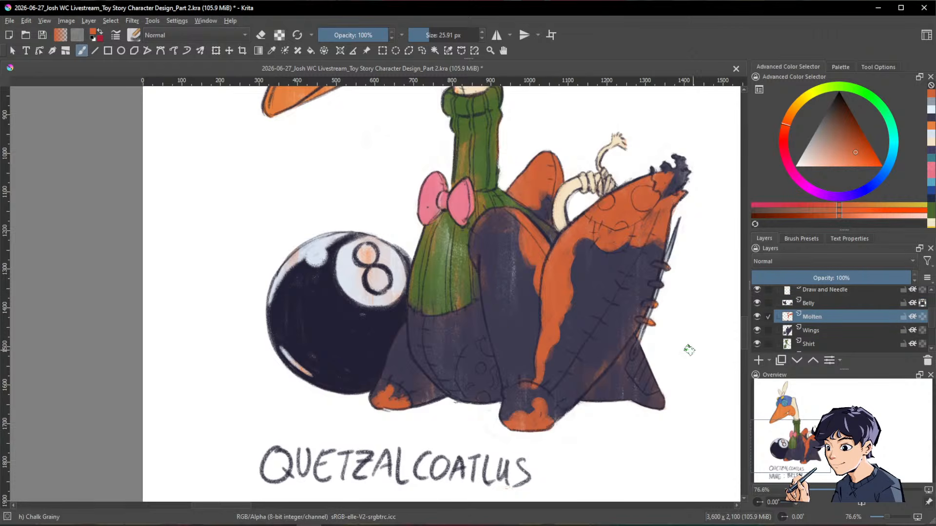
{"action": "left_click_drag", "start_coordinate": [824, 313], "coordinate": [830, 304]}
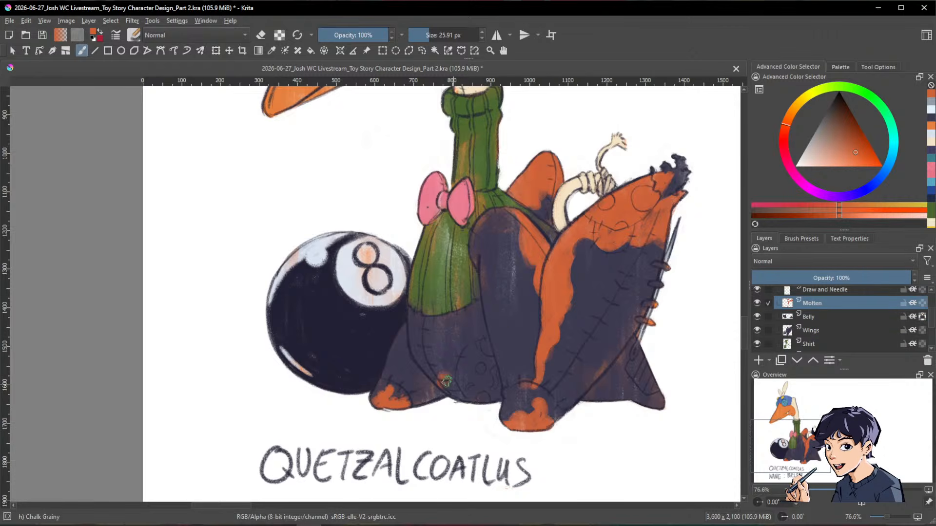
Step: Paint molten orange patches on the lower belly and along the bottom of the rear foot behind the large wing
{"action": "mouse_move", "coordinate": [441, 373]}
{"action": "left_mouse_down"}
{"action": "mouse_move", "coordinate": [424, 361]}
{"action": "mouse_move", "coordinate": [437, 377]}
{"action": "mouse_move", "coordinate": [451, 362]}
{"action": "mouse_move", "coordinate": [471, 389]}
{"action": "left_mouse_up"}
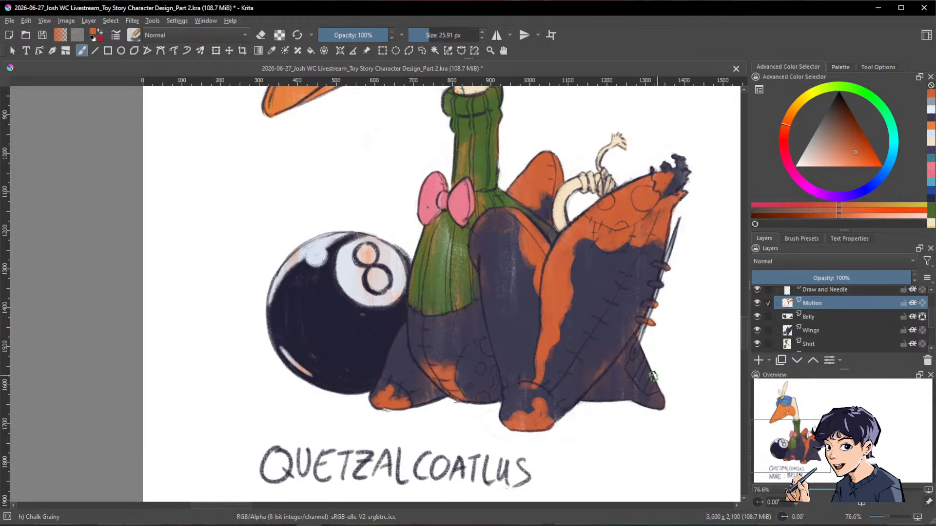
{"action": "mouse_move", "coordinate": [604, 396]}
{"action": "left_mouse_down"}
{"action": "mouse_move", "coordinate": [609, 387]}
{"action": "mouse_move", "coordinate": [585, 401]}
{"action": "mouse_move", "coordinate": [611, 390]}
{"action": "mouse_move", "coordinate": [633, 404]}
{"action": "left_mouse_up"}
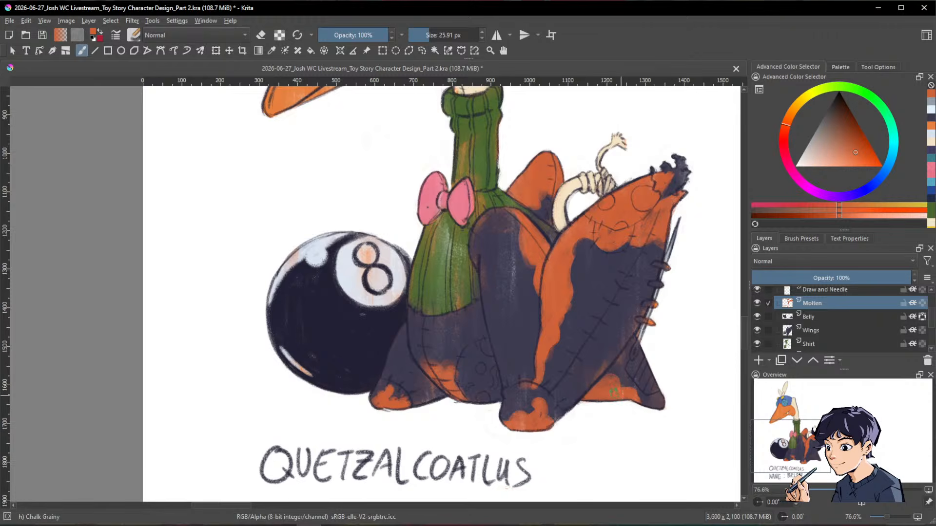
{"action": "left_click_drag", "start_coordinate": [668, 385], "coordinate": [662, 414]}
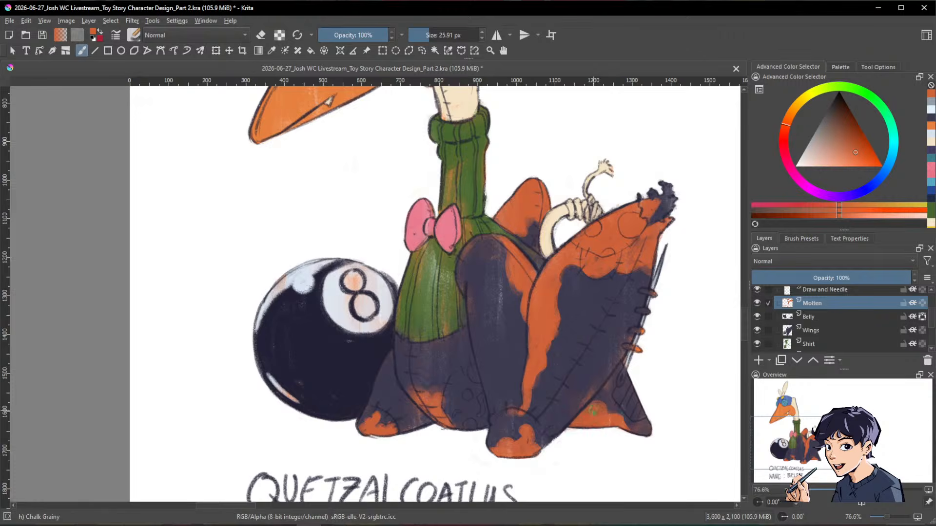
{"action": "left_click_drag", "start_coordinate": [665, 359], "coordinate": [602, 410]}
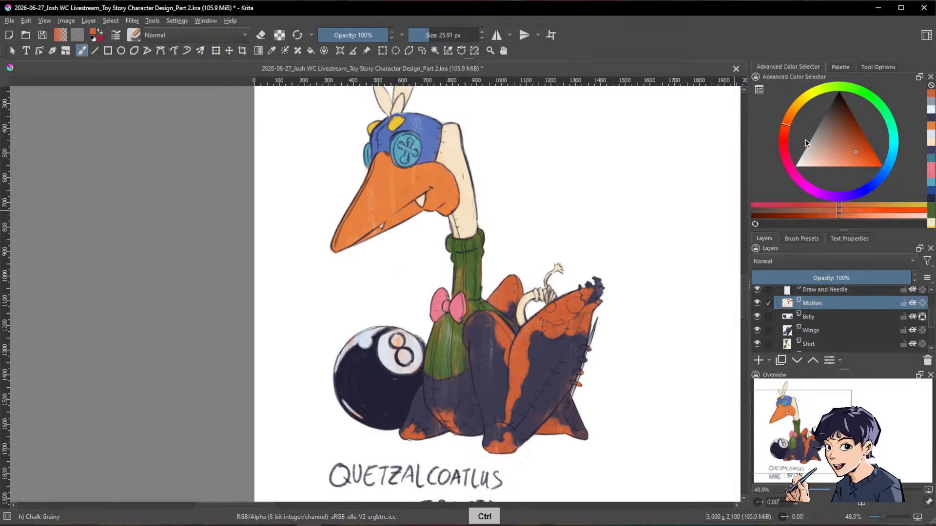
Step: Pick a warm red and add a paint layer named Patched above the Molten layer
{"action": "left_click", "coordinate": [784, 136]}
{"action": "left_click", "coordinate": [861, 157]}
{"action": "left_click_drag", "start_coordinate": [862, 157], "coordinate": [855, 163]}
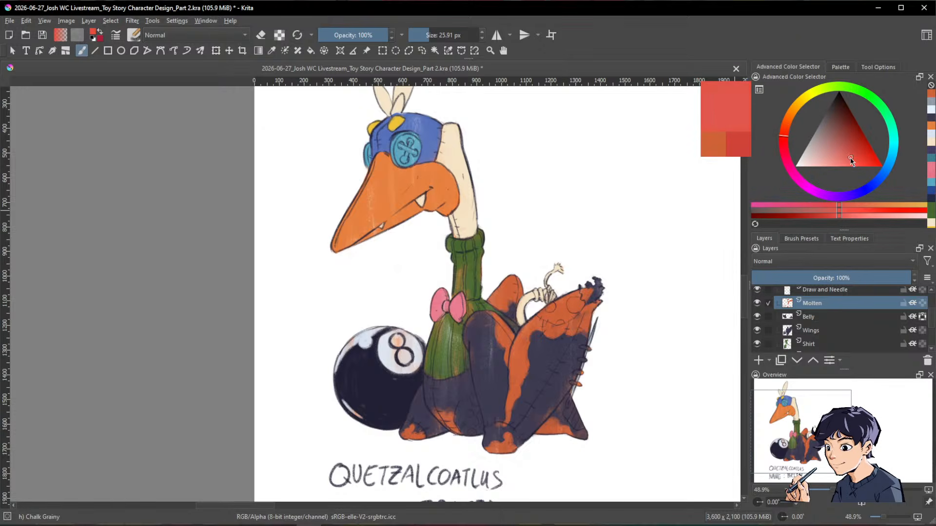
{"action": "left_click", "coordinate": [757, 361]}
{"action": "double_click", "coordinate": [828, 303]}
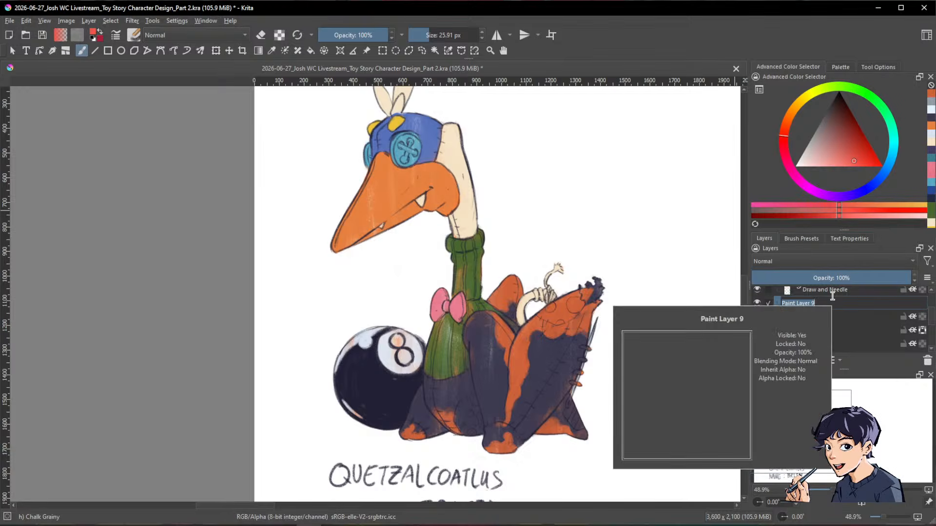
{"action": "type", "text": "Patched"}
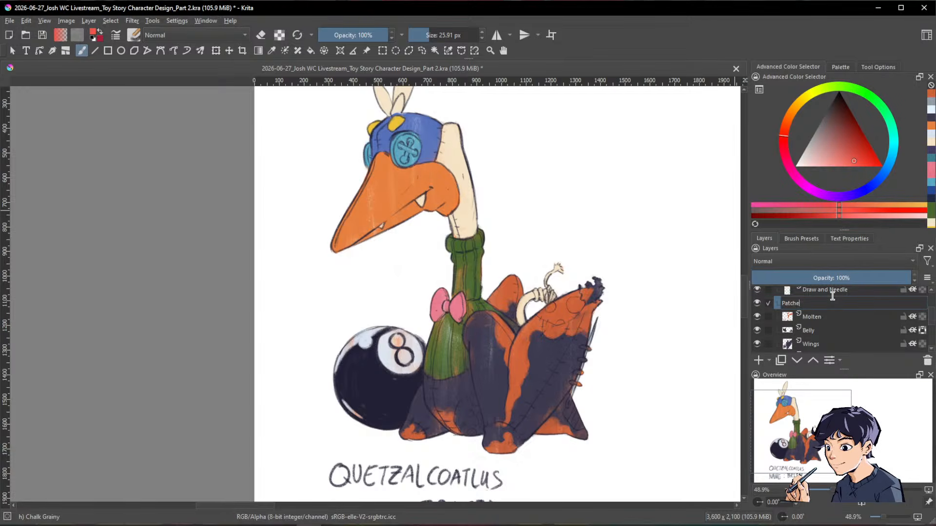
{"action": "key", "text": "Return"}
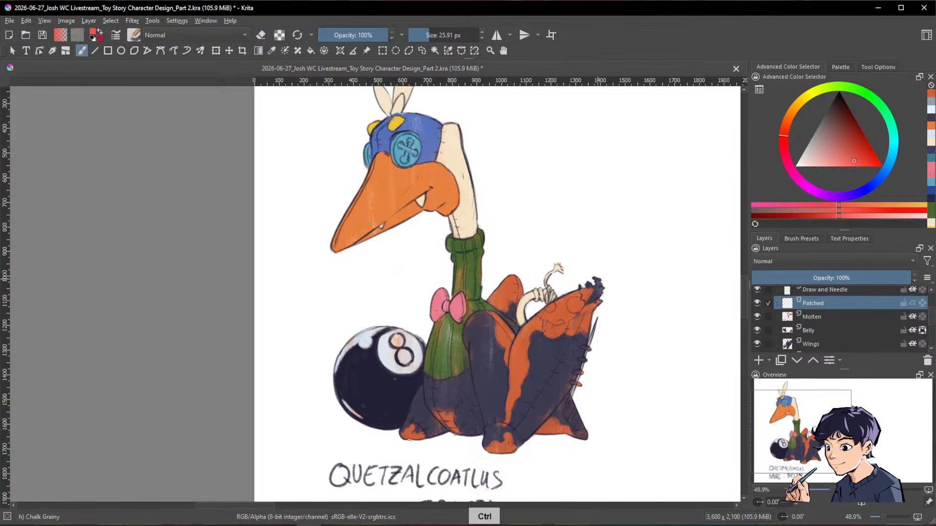
Step: Paint the spotted patch on the large wing's upper edge red with a 35.82 px brush and turn on inherit alpha for the Patched layer
{"action": "left_click_drag", "start_coordinate": [599, 301], "coordinate": [599, 278]}
{"action": "left_click_drag", "start_coordinate": [545, 312], "coordinate": [552, 306]}
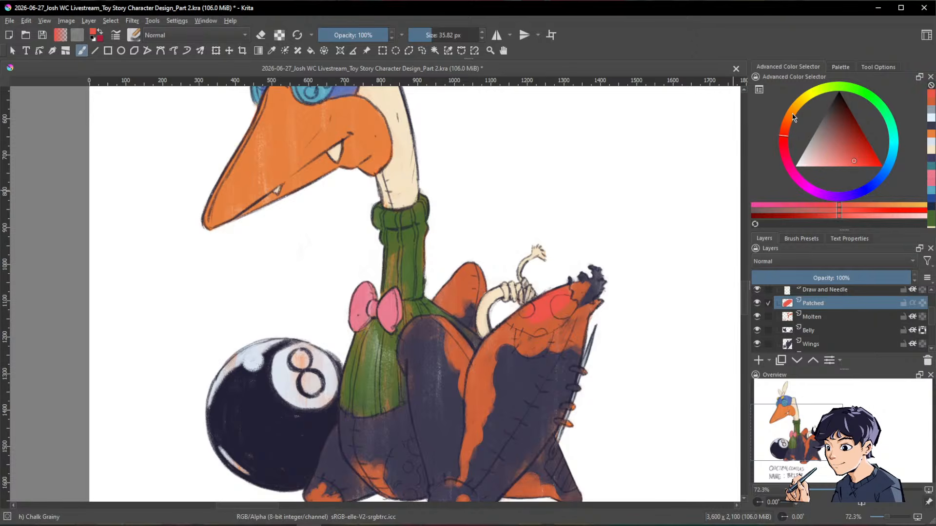
{"action": "left_click_drag", "start_coordinate": [853, 161], "coordinate": [859, 161]}
{"action": "mouse_move", "coordinate": [554, 293]}
{"action": "left_mouse_down"}
{"action": "mouse_move", "coordinate": [511, 320]}
{"action": "mouse_move", "coordinate": [537, 323]}
{"action": "mouse_move", "coordinate": [555, 314]}
{"action": "left_mouse_up"}
{"action": "left_click", "coordinate": [912, 303]}
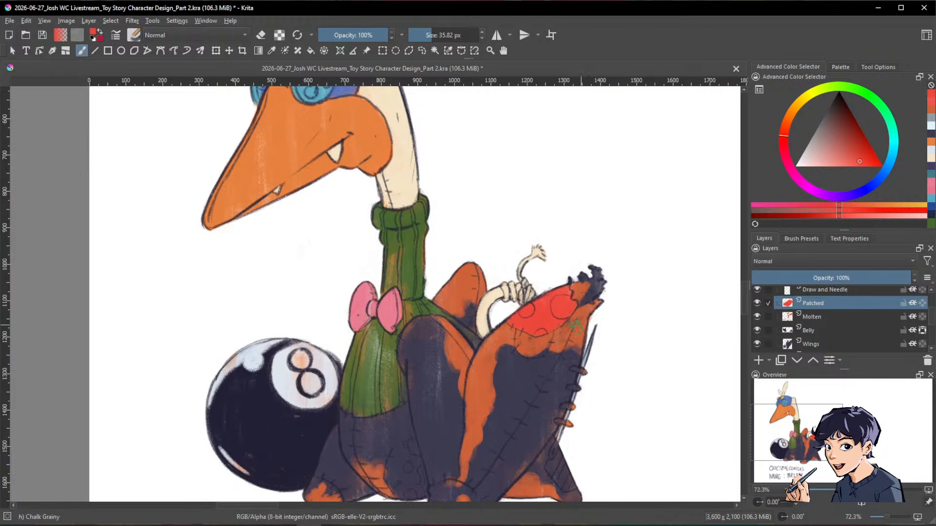
Step: Pick a soft violet and paint the small patch below the red wing patch with a brush of about 19 px
{"action": "left_click", "coordinate": [794, 108]}
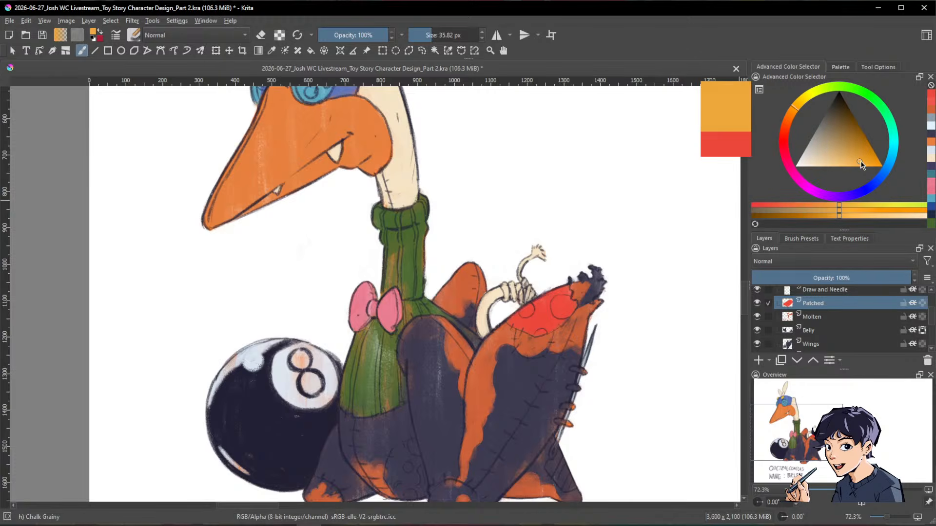
{"action": "mouse_move", "coordinate": [859, 162]}
{"action": "left_mouse_down"}
{"action": "mouse_move", "coordinate": [821, 194]}
{"action": "mouse_move", "coordinate": [853, 154]}
{"action": "mouse_move", "coordinate": [858, 162]}
{"action": "left_mouse_up"}
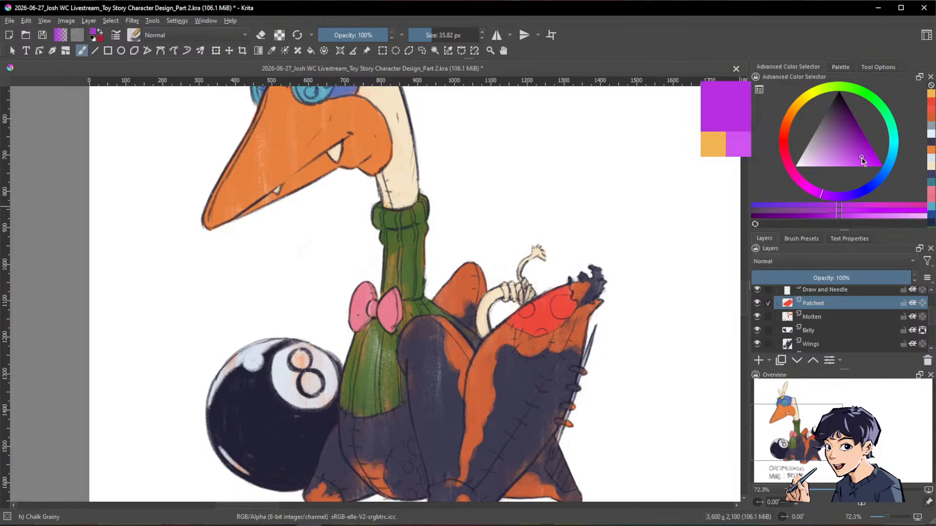
{"action": "left_click_drag", "start_coordinate": [833, 197], "coordinate": [845, 196]}
{"action": "left_click_drag", "start_coordinate": [853, 163], "coordinate": [841, 158]}
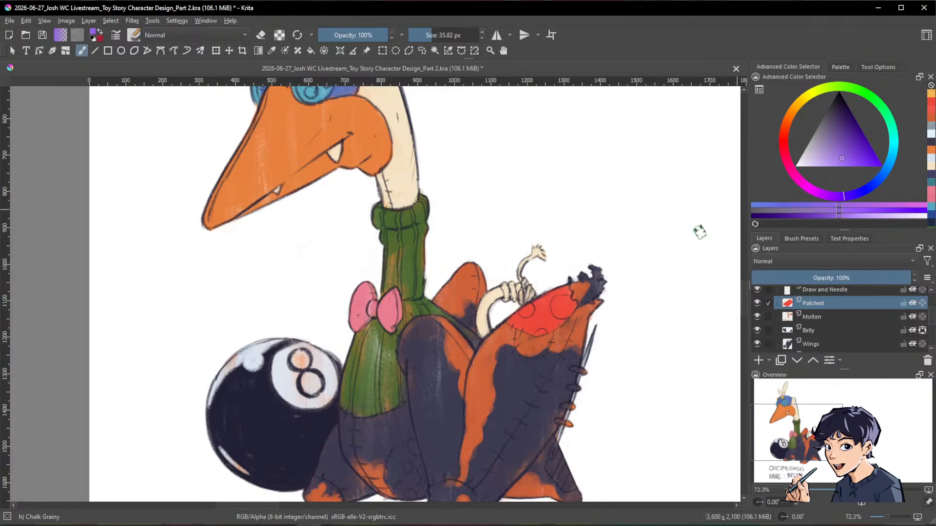
{"action": "left_click", "coordinate": [524, 345]}
{"action": "left_click_drag", "start_coordinate": [523, 333], "coordinate": [594, 294], "text": "shift"}
{"action": "mouse_move", "coordinate": [549, 328]}
{"action": "left_mouse_down"}
{"action": "mouse_move", "coordinate": [541, 359]}
{"action": "mouse_move", "coordinate": [517, 363]}
{"action": "left_mouse_up"}
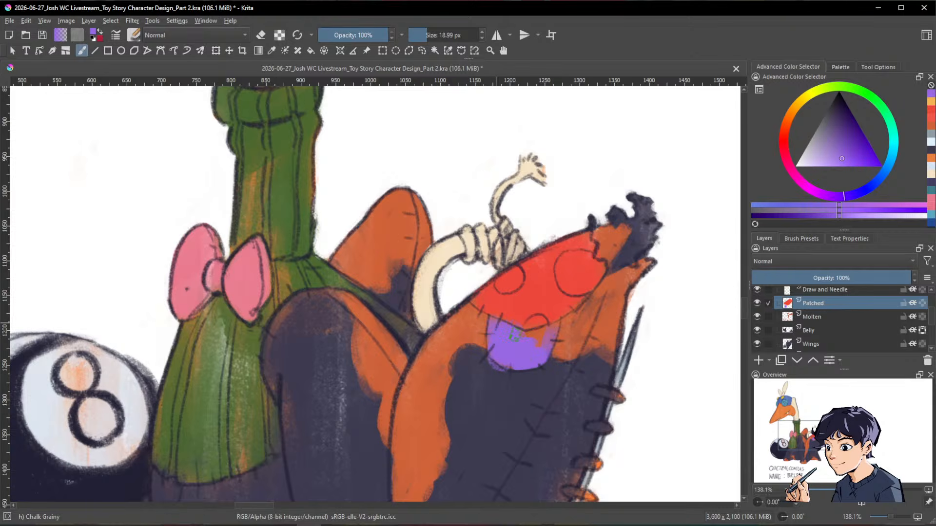
Step: Erase the violet overspill around the small wing patch and fill the gap at its upper corner
{"action": "key", "text": "e"}
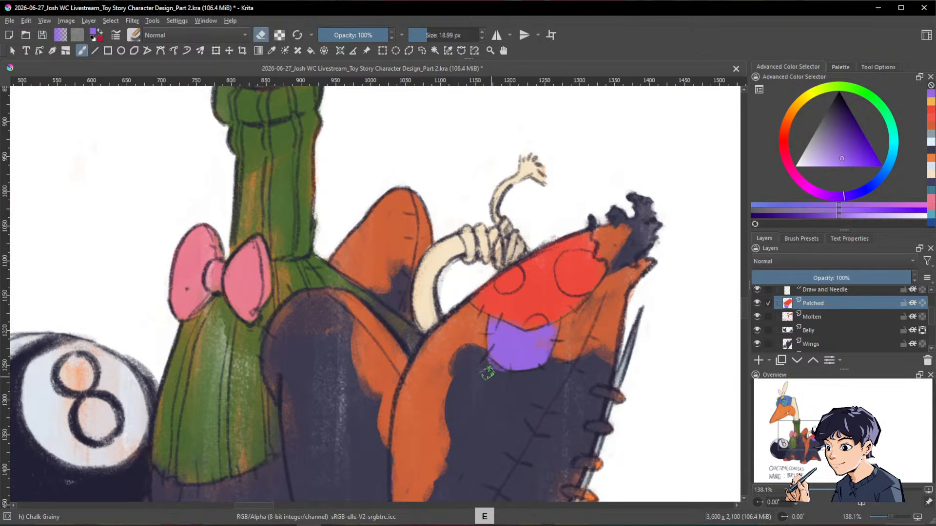
{"action": "left_click_drag", "start_coordinate": [489, 373], "coordinate": [512, 374]}
{"action": "key", "text": "e"}
{"action": "left_click_drag", "start_coordinate": [554, 333], "coordinate": [557, 325]}
{"action": "key", "text": "e"}
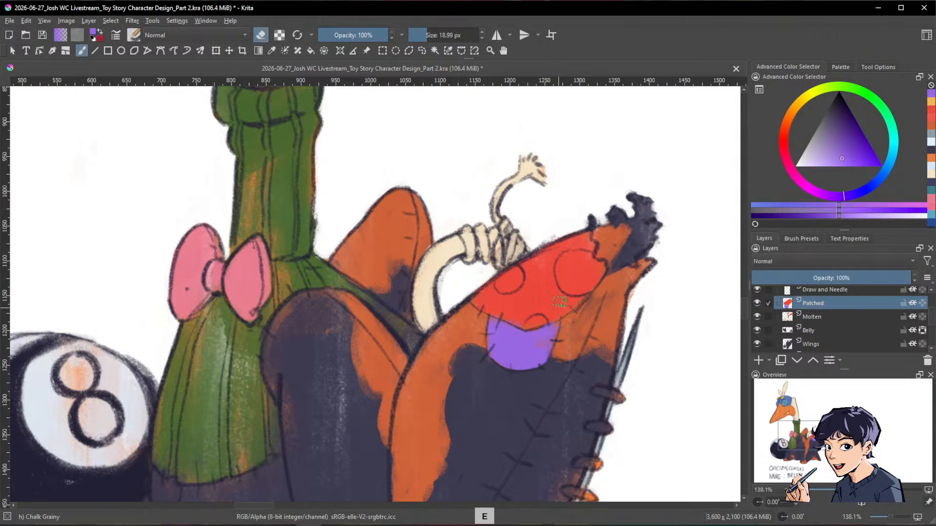
Step: Sample the red from the wing patch and paint the round spotted patch on the lower belly with a brush of about 27 px
{"action": "left_click_drag", "start_coordinate": [688, 320], "coordinate": [679, 299]}
{"action": "left_click_drag", "start_coordinate": [617, 239], "coordinate": [673, 278]}
{"action": "left_click_drag", "start_coordinate": [551, 177], "coordinate": [603, 200]}
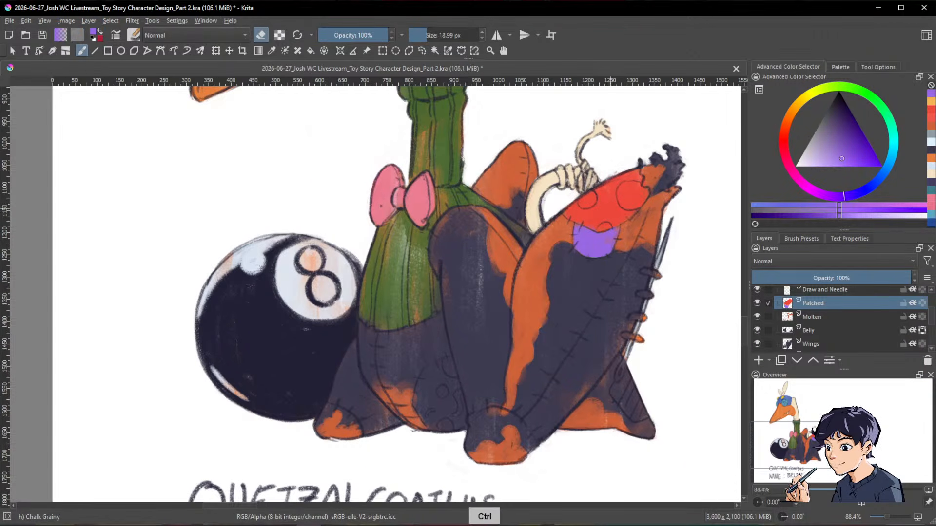
{"action": "left_click", "coordinate": [609, 207], "text": "ctrl"}
{"action": "mouse_move", "coordinate": [446, 384]}
{"action": "left_mouse_down", "text": "shift"}
{"action": "mouse_move", "coordinate": [439, 365]}
{"action": "mouse_move", "coordinate": [419, 397]}
{"action": "mouse_move", "coordinate": [435, 428]}
{"action": "mouse_move", "coordinate": [444, 405]}
{"action": "left_mouse_up", "text": "shift"}
{"action": "mouse_move", "coordinate": [438, 370]}
{"action": "left_mouse_down"}
{"action": "mouse_move", "coordinate": [451, 417]}
{"action": "mouse_move", "coordinate": [447, 364]}
{"action": "mouse_move", "coordinate": [459, 401]}
{"action": "mouse_move", "coordinate": [448, 435]}
{"action": "mouse_move", "coordinate": [460, 404]}
{"action": "mouse_move", "coordinate": [457, 425]}
{"action": "left_mouse_up"}
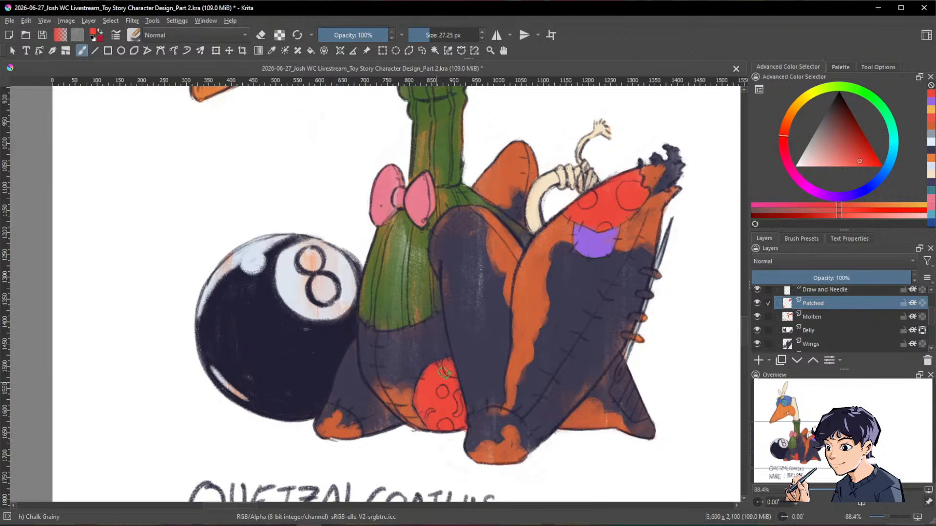
Step: Pick a yellow-orange and paint the striped patch on the rear foot behind the large wing
{"action": "left_click_drag", "start_coordinate": [668, 368], "coordinate": [610, 437]}
{"action": "left_click_drag", "start_coordinate": [668, 427], "coordinate": [633, 436]}
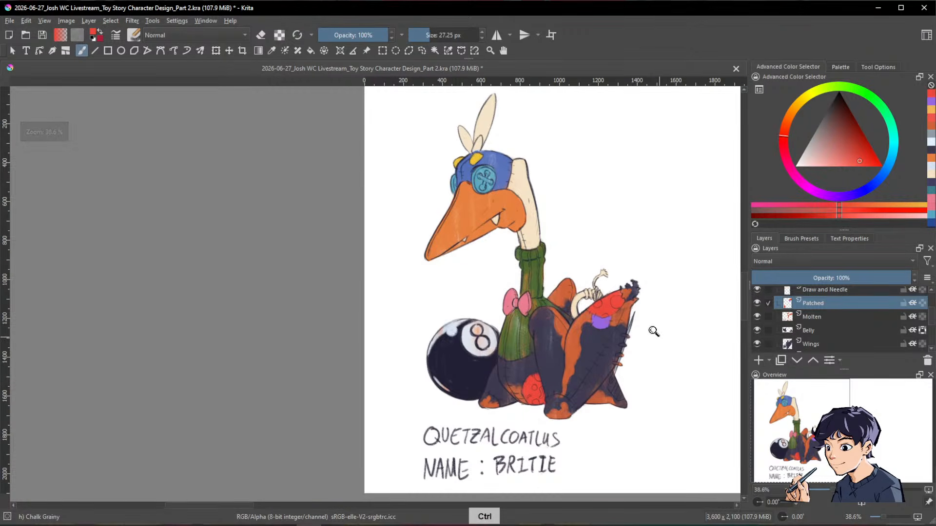
{"action": "left_click_drag", "start_coordinate": [653, 332], "coordinate": [670, 276]}
{"action": "left_click", "coordinate": [792, 111]}
{"action": "left_click", "coordinate": [853, 161]}
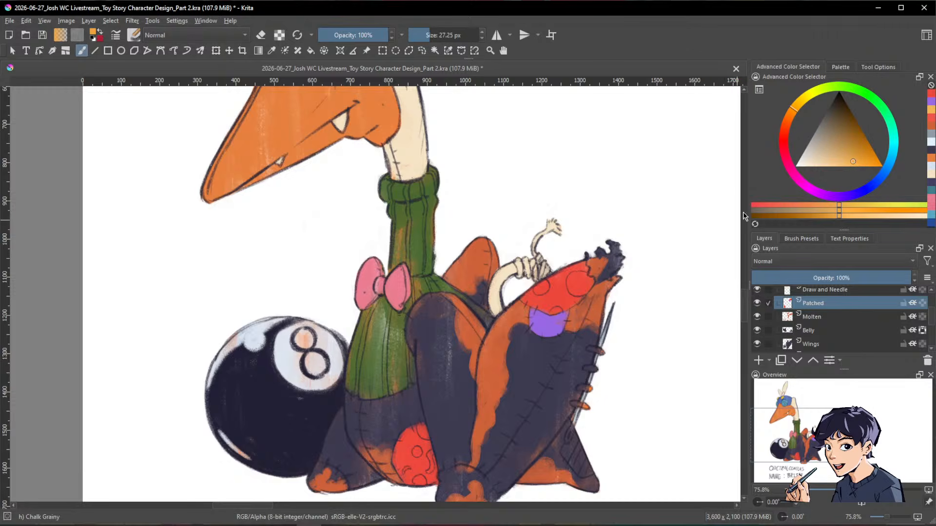
{"action": "left_click_drag", "start_coordinate": [596, 421], "coordinate": [600, 261]}
{"action": "mouse_move", "coordinate": [570, 341]}
{"action": "left_mouse_down"}
{"action": "mouse_move", "coordinate": [564, 384]}
{"action": "mouse_move", "coordinate": [570, 339]}
{"action": "mouse_move", "coordinate": [550, 361]}
{"action": "mouse_move", "coordinate": [550, 369]}
{"action": "mouse_move", "coordinate": [575, 339]}
{"action": "mouse_move", "coordinate": [574, 325]}
{"action": "mouse_move", "coordinate": [571, 380]}
{"action": "mouse_move", "coordinate": [578, 376]}
{"action": "mouse_move", "coordinate": [549, 359]}
{"action": "mouse_move", "coordinate": [575, 401]}
{"action": "mouse_move", "coordinate": [575, 337]}
{"action": "mouse_move", "coordinate": [555, 358]}
{"action": "mouse_move", "coordinate": [620, 300]}
{"action": "mouse_move", "coordinate": [601, 431]}
{"action": "left_mouse_up"}
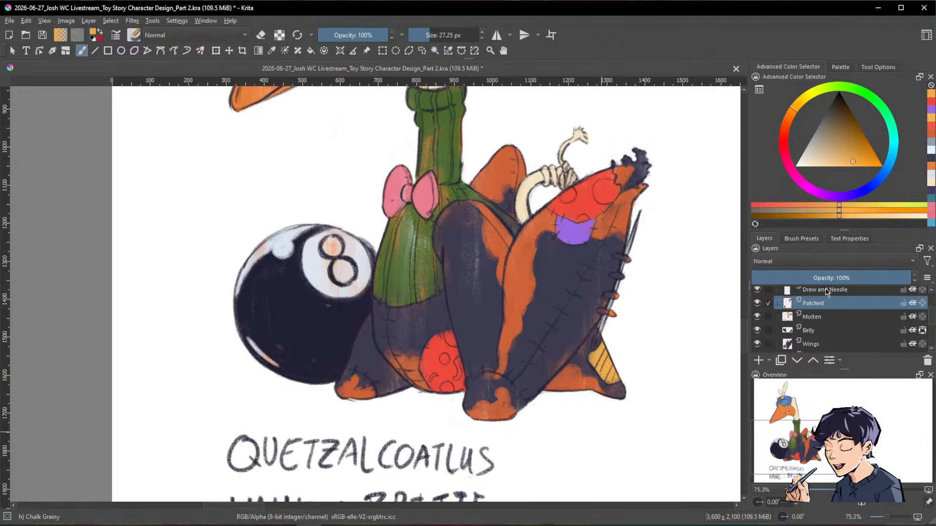
Step: On the Draw and Needle layer, sample the needle's grey and paint along the needle with a brush of about 10 px
{"action": "left_click", "coordinate": [857, 290]}
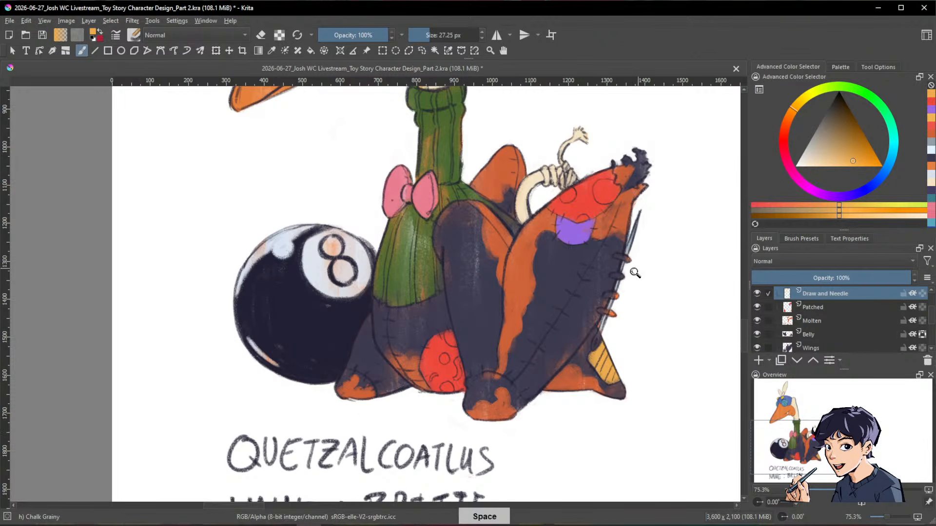
{"action": "left_click_drag", "start_coordinate": [637, 305], "coordinate": [627, 197]}
{"action": "left_click", "coordinate": [619, 209], "text": "ctrl"}
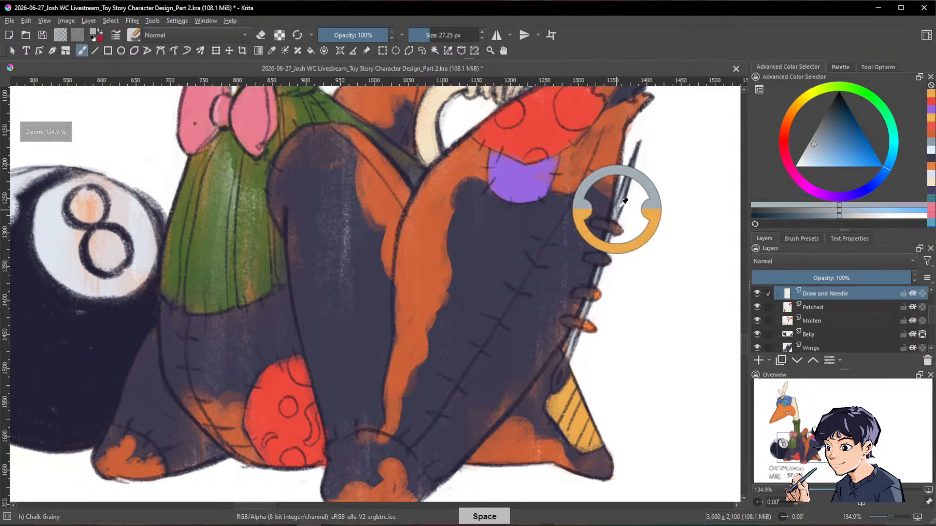
{"action": "left_click_drag", "start_coordinate": [616, 255], "coordinate": [622, 216]}
{"action": "mouse_move", "coordinate": [571, 327]}
{"action": "left_mouse_down"}
{"action": "mouse_move", "coordinate": [555, 327]}
{"action": "mouse_move", "coordinate": [571, 320]}
{"action": "left_mouse_up"}
{"action": "mouse_move", "coordinate": [571, 320]}
{"action": "left_mouse_down"}
{"action": "mouse_move", "coordinate": [560, 341]}
{"action": "mouse_move", "coordinate": [568, 339]}
{"action": "left_mouse_up"}
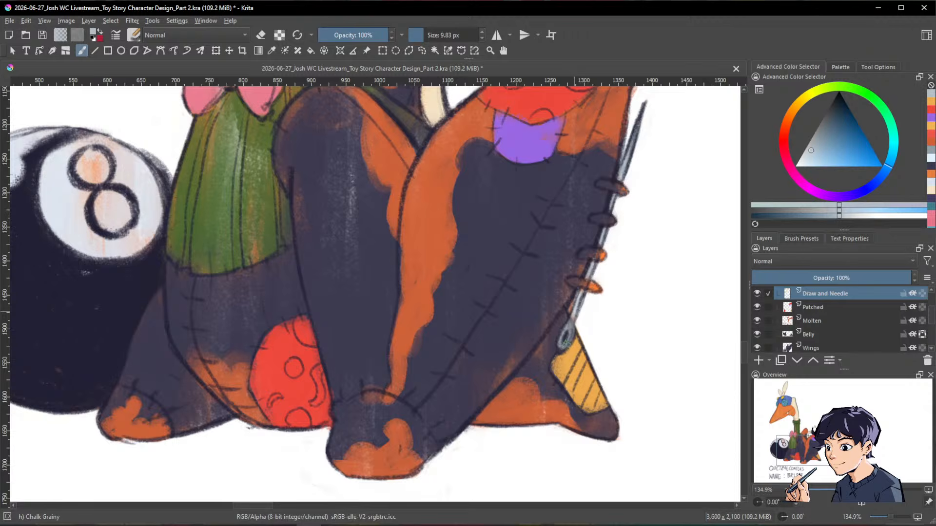
Step: Reduce the brush to 6.75 px and fill in the grey around the needle's eye
{"action": "key", "text": "space"}
{"action": "left_click_drag", "start_coordinate": [676, 233], "coordinate": [604, 253]}
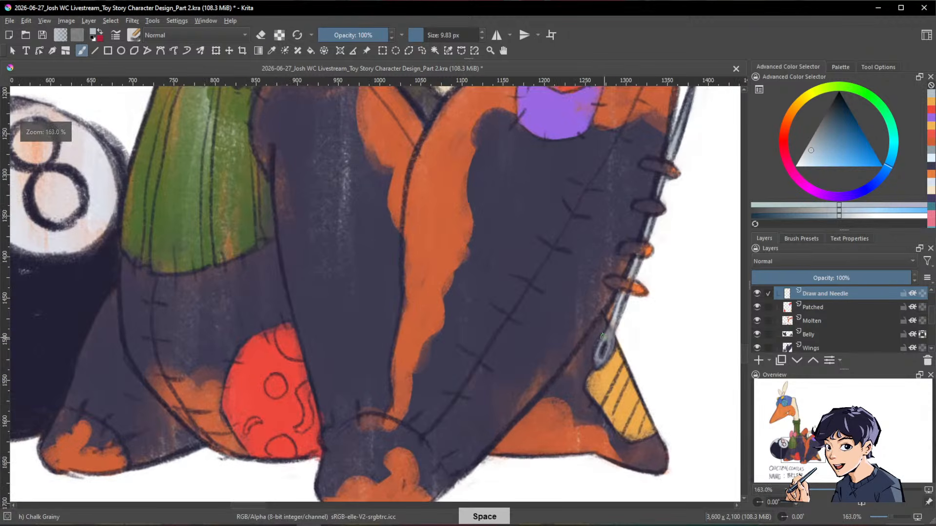
{"action": "left_click_drag", "start_coordinate": [610, 328], "coordinate": [607, 334]}
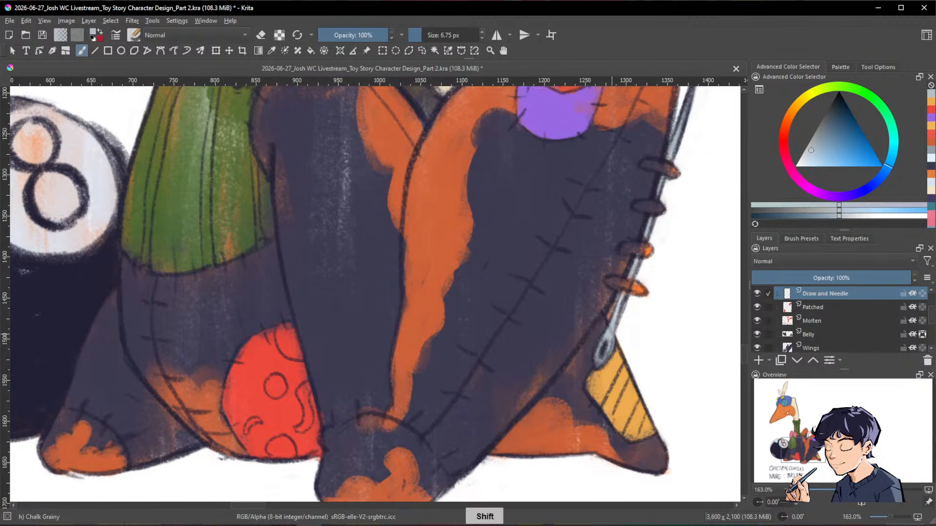
{"action": "left_click_drag", "start_coordinate": [664, 267], "coordinate": [568, 447]}
{"action": "left_click_drag", "start_coordinate": [649, 395], "coordinate": [658, 403]}
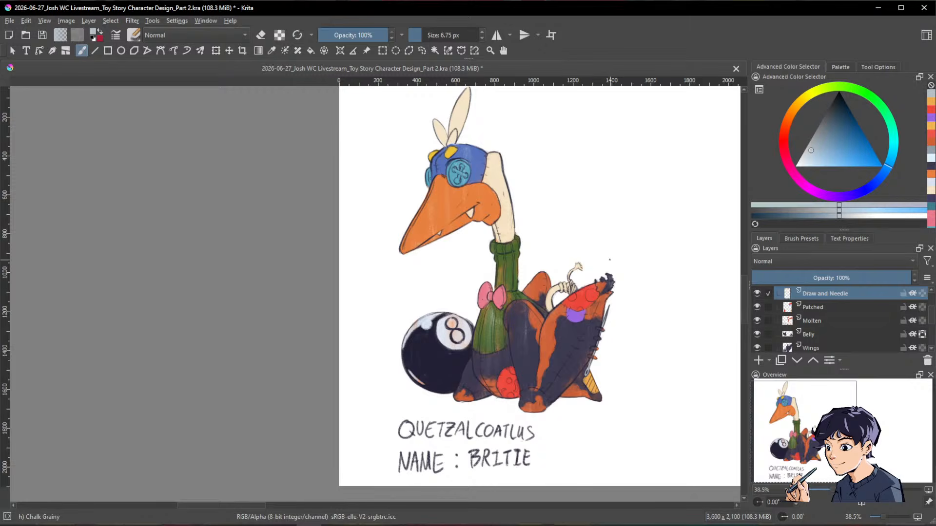
Step: Sample the shirt's green, shift it to a muted bluish green, and alpha lock the Shirt layer
{"action": "left_click_drag", "start_coordinate": [604, 291], "coordinate": [532, 303]}
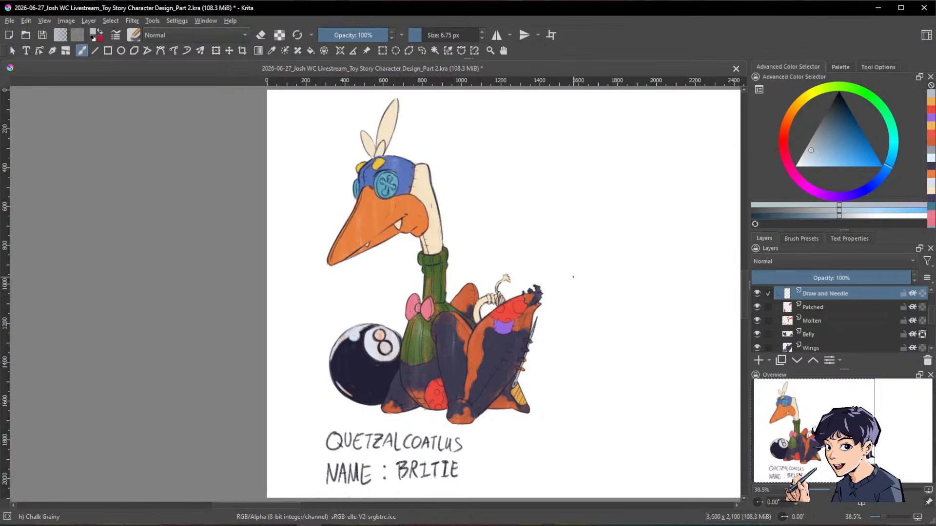
{"action": "scroll", "coordinate": [574, 279], "scroll_direction": "down", "scroll_amount": 2}
{"action": "scroll", "coordinate": [576, 280], "scroll_direction": "up", "scroll_amount": 2}
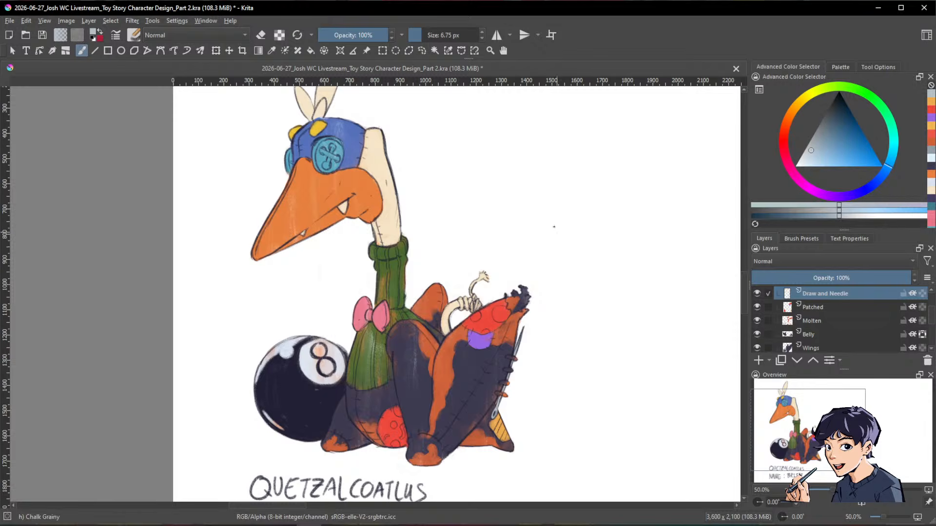
{"action": "scroll", "coordinate": [848, 316], "scroll_direction": "down", "scroll_amount": 3}
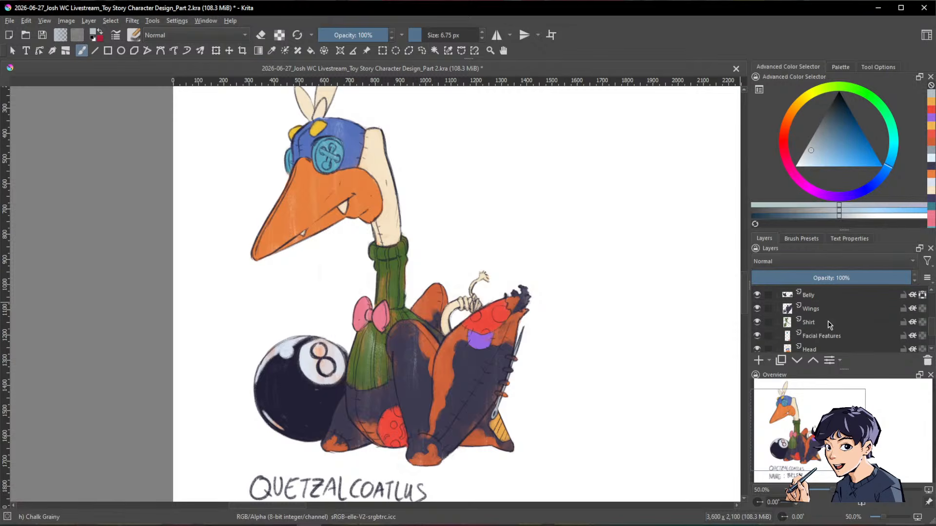
{"action": "scroll", "coordinate": [822, 330], "scroll_direction": "up", "scroll_amount": 1}
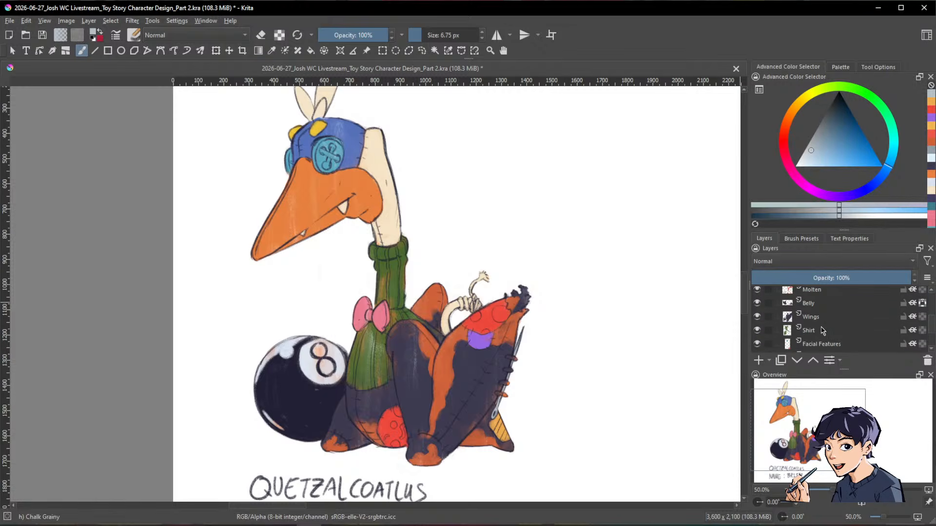
{"action": "left_click", "coordinate": [822, 331]}
{"action": "scroll", "coordinate": [373, 278], "scroll_direction": "up", "scroll_amount": 2}
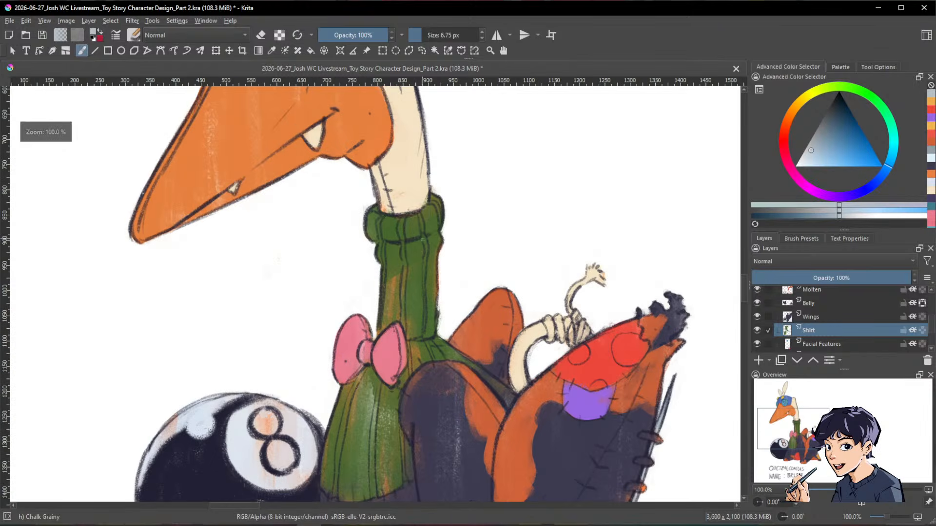
{"action": "left_click", "coordinate": [417, 252], "text": "ctrl"}
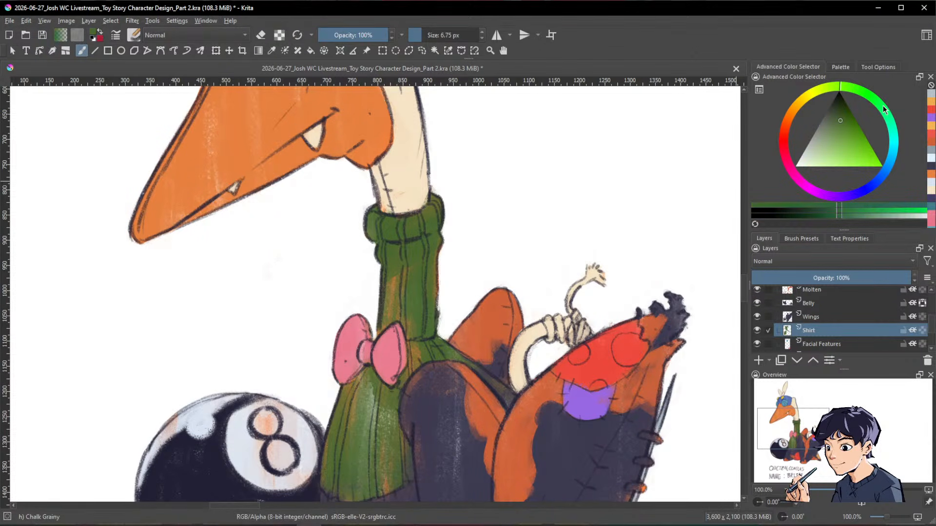
{"action": "left_click_drag", "start_coordinate": [884, 110], "coordinate": [830, 125]}
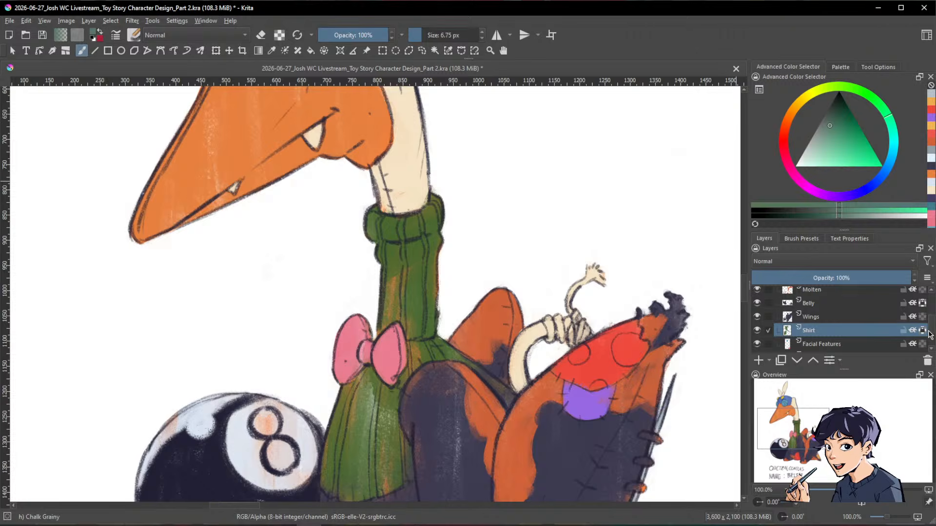
Step: Repaint the turtleneck shirt in the muted bluish green with a brush of about 75 px and turn off the Shirt layer's alpha lock
{"action": "mouse_move", "coordinate": [584, 223]}
{"action": "left_mouse_down"}
{"action": "mouse_move", "coordinate": [616, 203]}
{"action": "mouse_move", "coordinate": [638, 208]}
{"action": "left_mouse_up"}
{"action": "left_click_drag", "start_coordinate": [595, 201], "coordinate": [592, 255]}
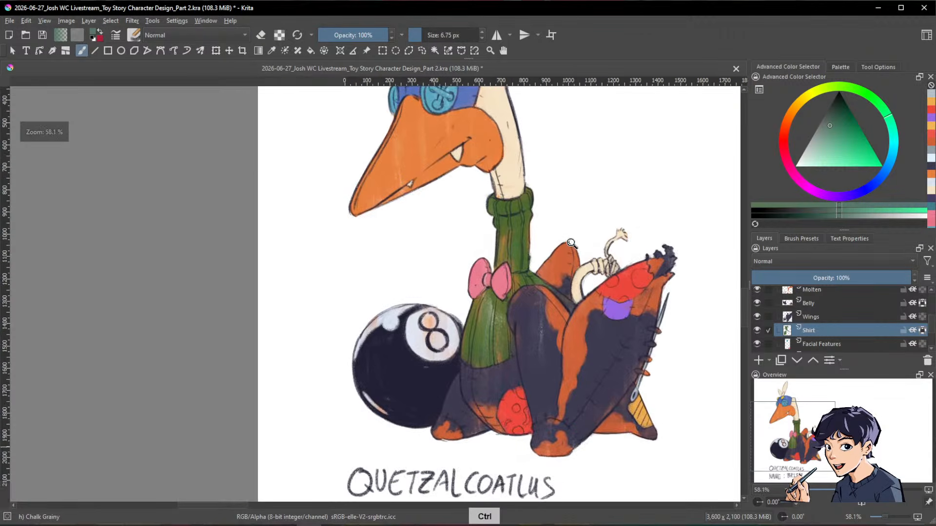
{"action": "mouse_move", "coordinate": [547, 231]}
{"action": "left_mouse_down"}
{"action": "mouse_move", "coordinate": [569, 231]}
{"action": "mouse_move", "coordinate": [527, 291]}
{"action": "mouse_move", "coordinate": [484, 258]}
{"action": "mouse_move", "coordinate": [464, 360]}
{"action": "mouse_move", "coordinate": [500, 386]}
{"action": "mouse_move", "coordinate": [543, 264]}
{"action": "mouse_move", "coordinate": [514, 214]}
{"action": "mouse_move", "coordinate": [474, 322]}
{"action": "left_mouse_up"}
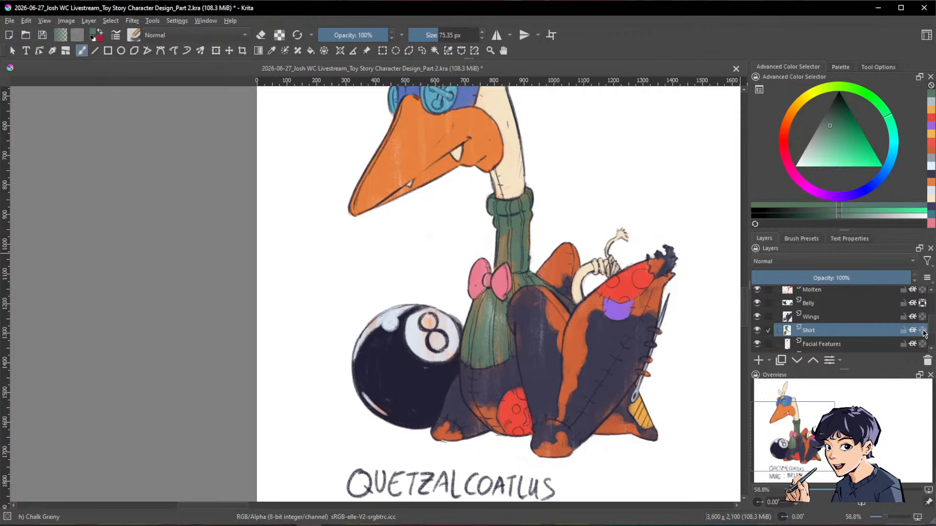
{"action": "left_click_drag", "start_coordinate": [533, 347], "coordinate": [518, 347]}
{"action": "left_click_drag", "start_coordinate": [518, 233], "coordinate": [524, 251]}
{"action": "scroll", "coordinate": [668, 251], "scroll_direction": "down", "scroll_amount": 1}
{"action": "left_click_drag", "start_coordinate": [675, 364], "coordinate": [624, 411]}
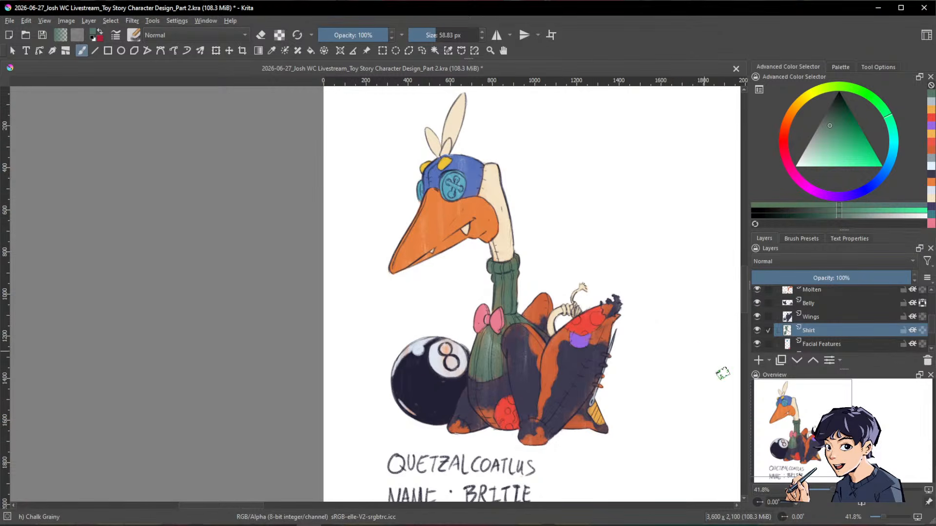
Step: On the Molten layer, sample the wing's orange and paint branching veins across the dark front wing with a brush of about 10.6 px
{"action": "scroll", "coordinate": [720, 369], "scroll_direction": "down", "scroll_amount": 1}
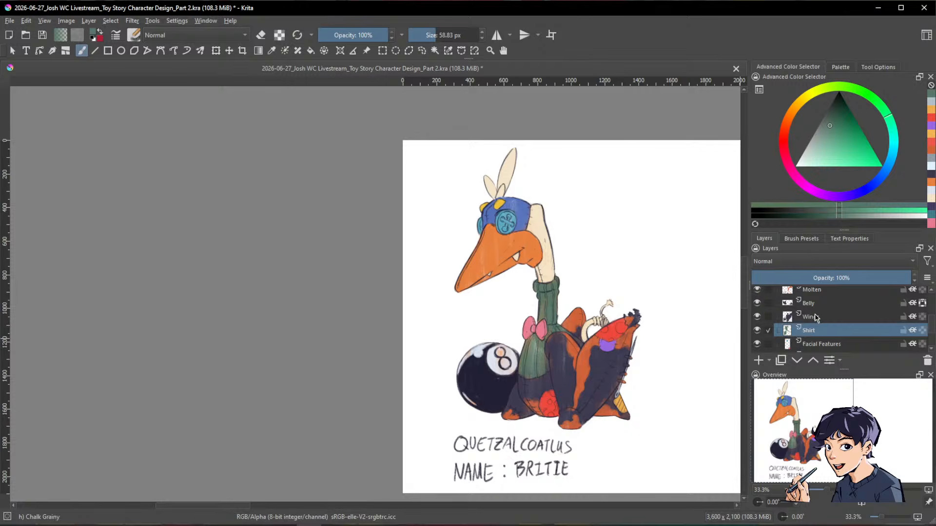
{"action": "scroll", "coordinate": [853, 320], "scroll_direction": "up", "scroll_amount": 3}
{"action": "left_click", "coordinate": [859, 330]}
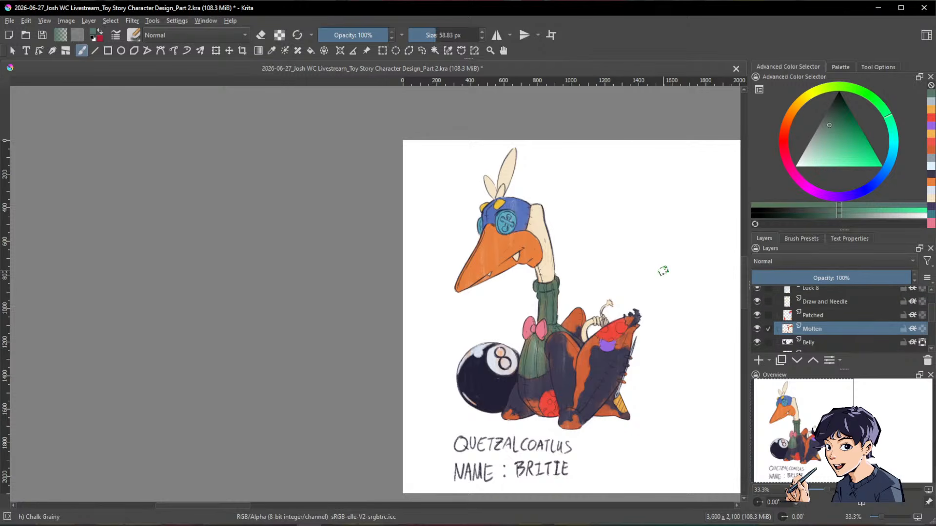
{"action": "left_click", "coordinate": [583, 363], "text": "ctrl"}
{"action": "mouse_move", "coordinate": [640, 361]}
{"action": "left_mouse_down"}
{"action": "mouse_move", "coordinate": [607, 297]}
{"action": "mouse_move", "coordinate": [567, 325]}
{"action": "mouse_move", "coordinate": [559, 209]}
{"action": "left_mouse_up"}
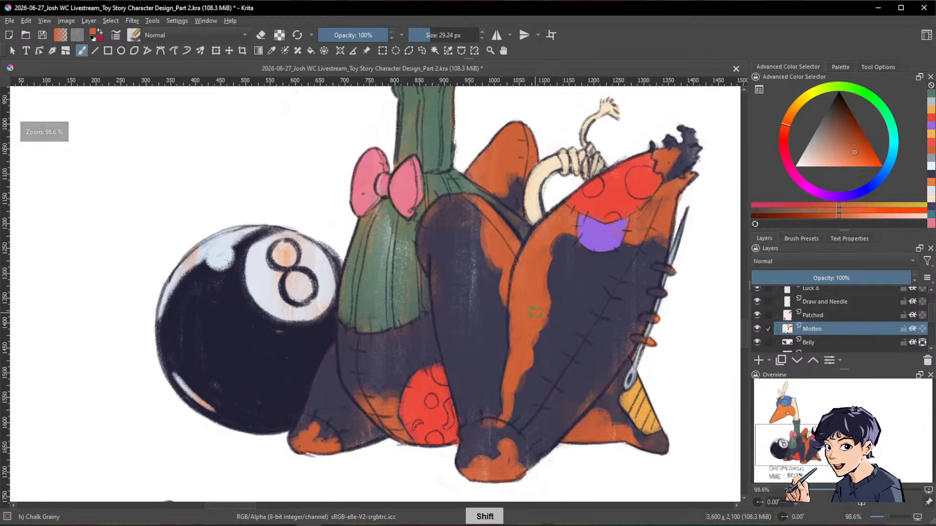
{"action": "mouse_move", "coordinate": [540, 313]}
{"action": "left_mouse_down"}
{"action": "mouse_move", "coordinate": [532, 312]}
{"action": "mouse_move", "coordinate": [546, 300]}
{"action": "mouse_move", "coordinate": [585, 400]}
{"action": "left_mouse_up"}
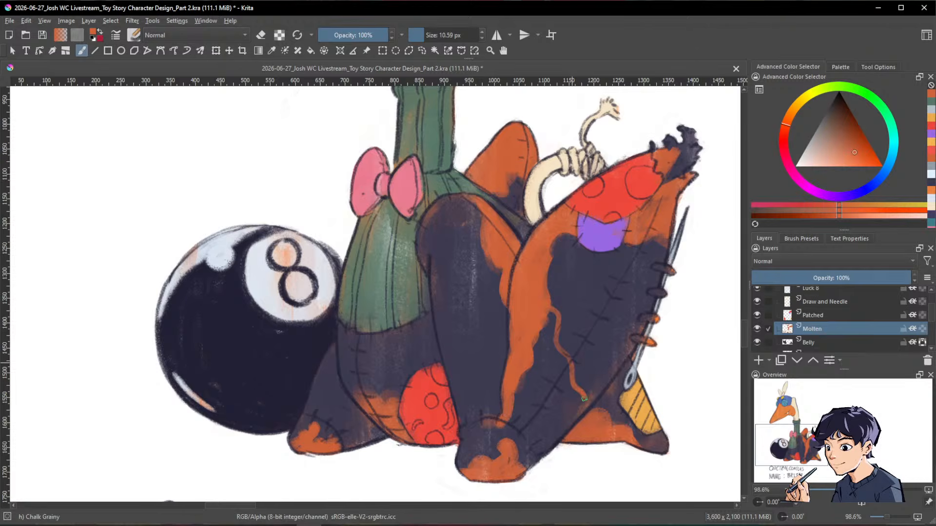
{"action": "left_click_drag", "start_coordinate": [562, 311], "coordinate": [557, 341]}
{"action": "left_click_drag", "start_coordinate": [579, 389], "coordinate": [584, 408]}
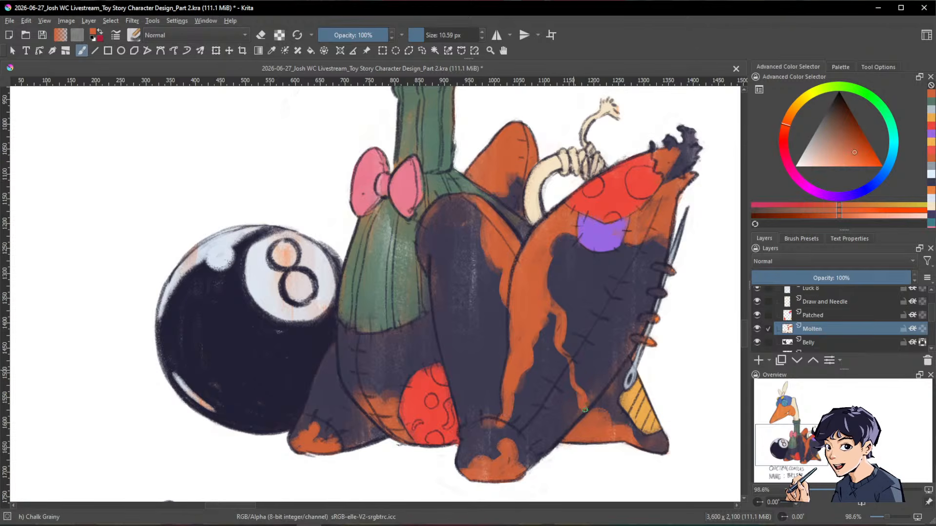
{"action": "mouse_move", "coordinate": [682, 317]}
{"action": "left_mouse_down"}
{"action": "mouse_move", "coordinate": [683, 360]}
{"action": "mouse_move", "coordinate": [682, 331]}
{"action": "left_mouse_up"}
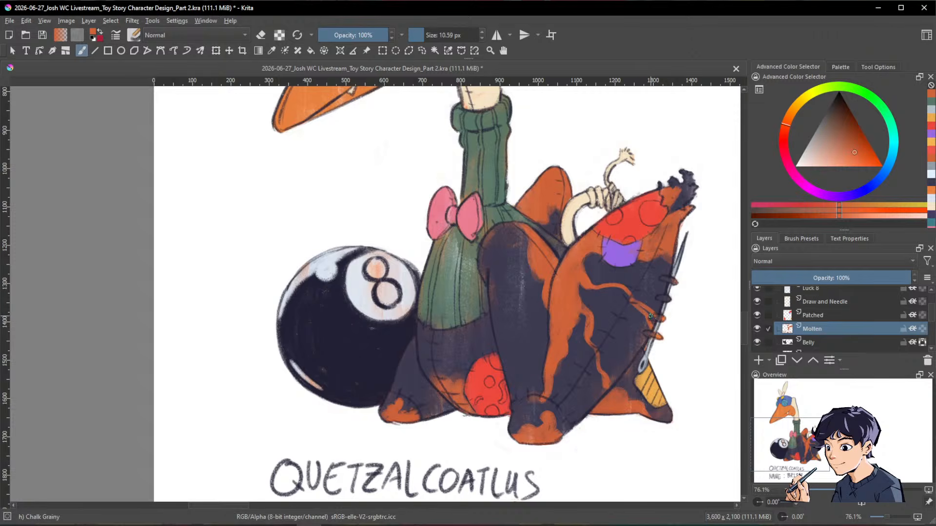
Step: Sample the rope's cream and paint the thread loops around the needle on the Draw and Needle layer
{"action": "left_click", "coordinate": [604, 194], "text": "ctrl"}
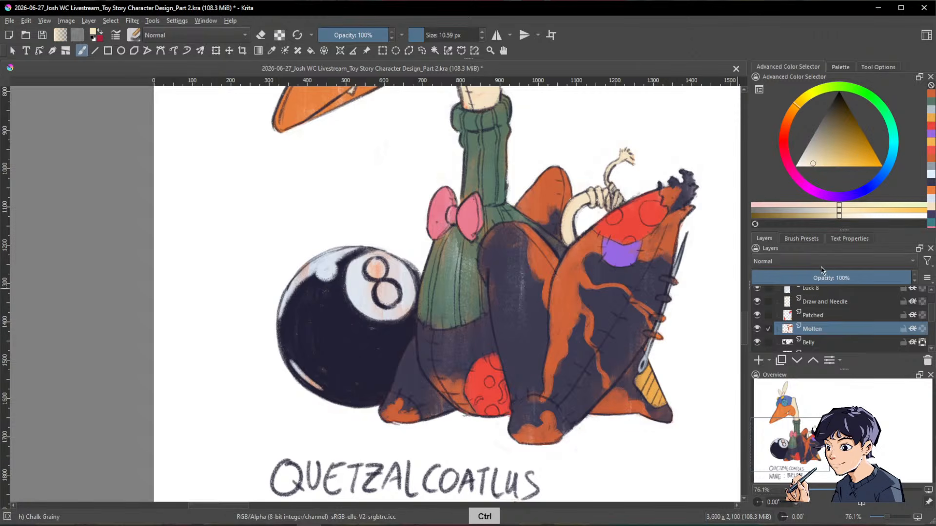
{"action": "left_click", "coordinate": [875, 302]}
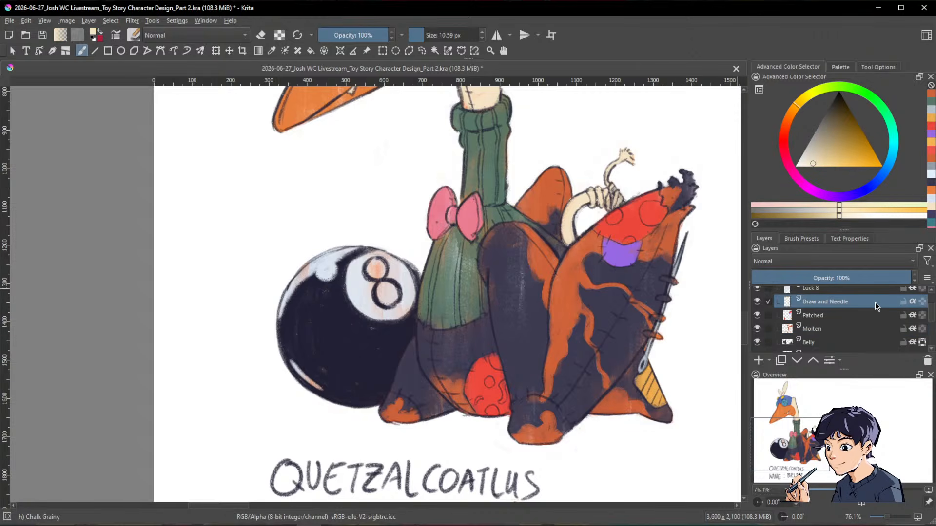
{"action": "left_click_drag", "start_coordinate": [657, 335], "coordinate": [661, 337]}
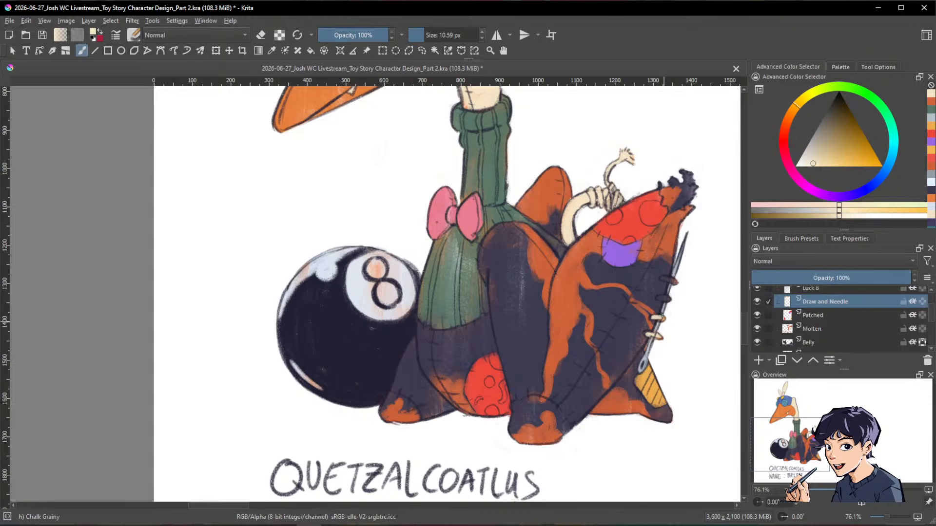
{"action": "mouse_move", "coordinate": [656, 300]}
{"action": "left_mouse_down"}
{"action": "mouse_move", "coordinate": [670, 297]}
{"action": "mouse_move", "coordinate": [676, 279]}
{"action": "left_mouse_up"}
{"action": "key", "text": "e"}
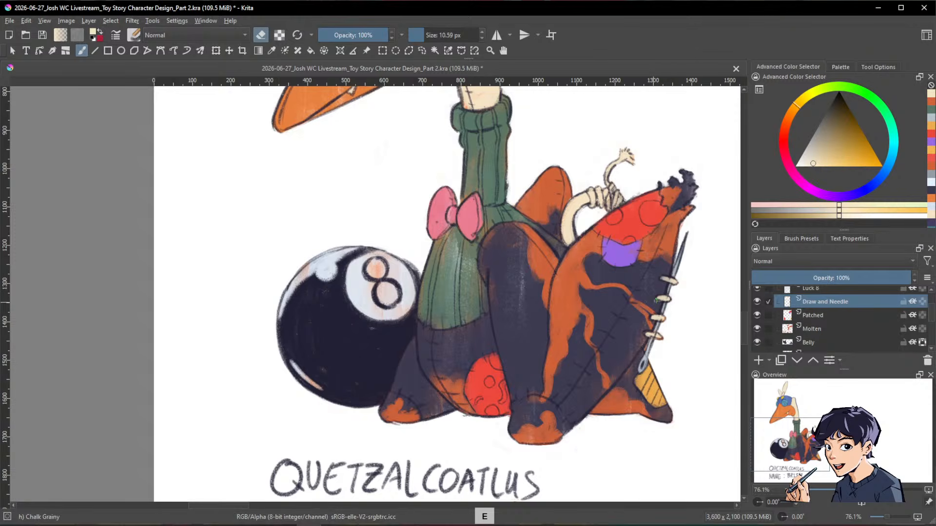
Step: Resample the orange and add more molten veins along the front wing's edge and lower part on the Molten layer, with a brush of about 14–18 px
{"action": "left_click", "coordinate": [824, 329]}
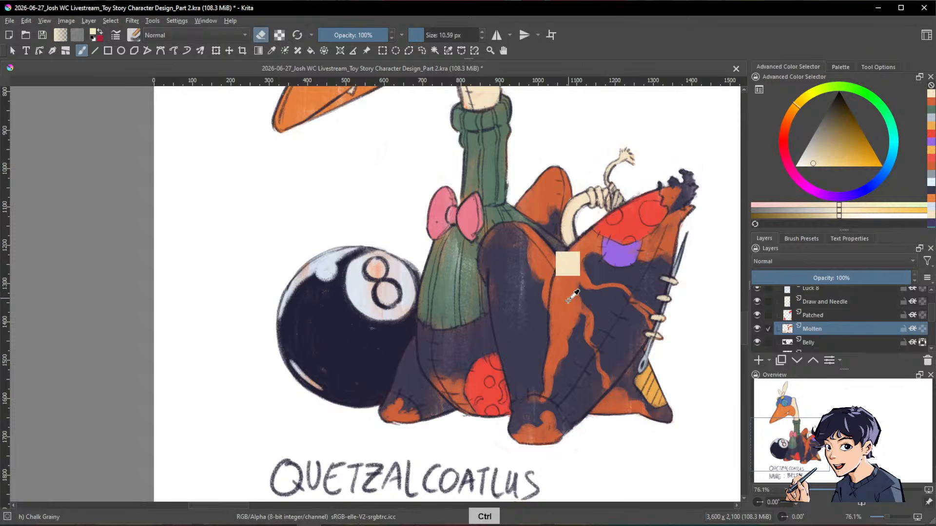
{"action": "left_click", "coordinate": [568, 264], "text": "ctrl"}
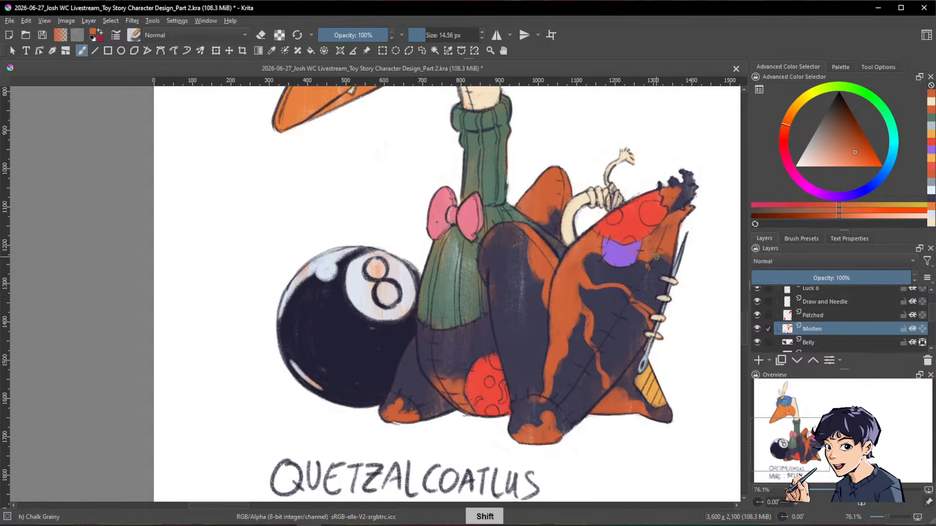
{"action": "left_click_drag", "start_coordinate": [656, 257], "coordinate": [650, 273]}
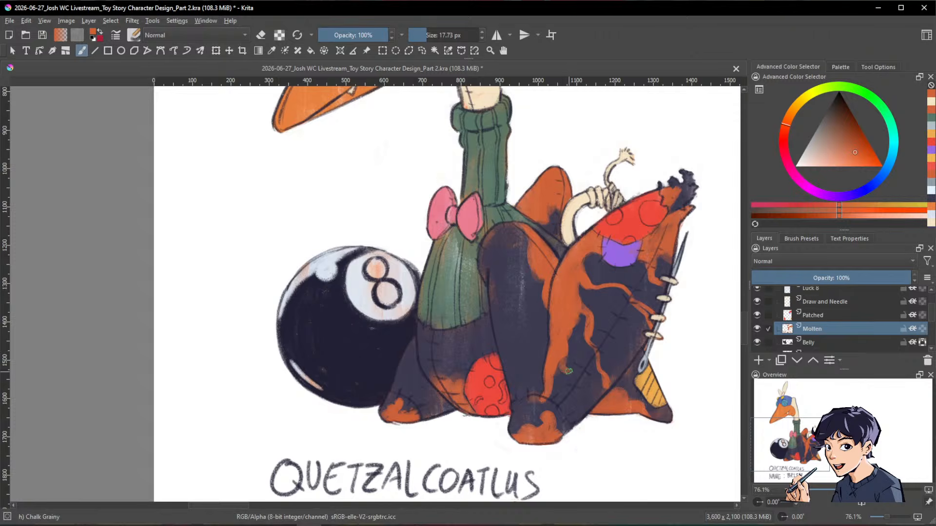
{"action": "left_click_drag", "start_coordinate": [569, 371], "coordinate": [571, 375]}
{"action": "left_click_drag", "start_coordinate": [563, 355], "coordinate": [583, 388]}
{"action": "left_click_drag", "start_coordinate": [579, 381], "coordinate": [586, 413]}
{"action": "left_click_drag", "start_coordinate": [629, 389], "coordinate": [635, 387]}
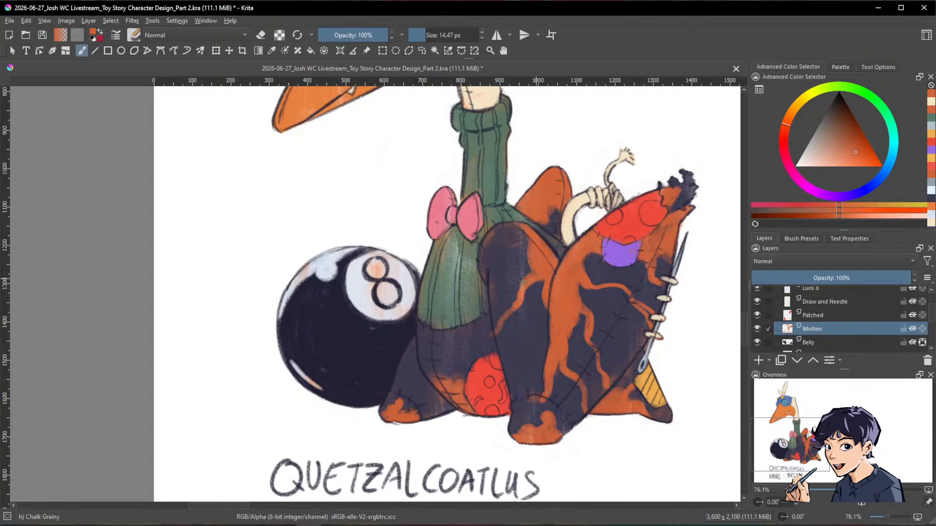
Step: Extend the orange veins with another branch down the wing beside the shirt, using a brush of about 14.5 px
{"action": "key", "text": "e"}
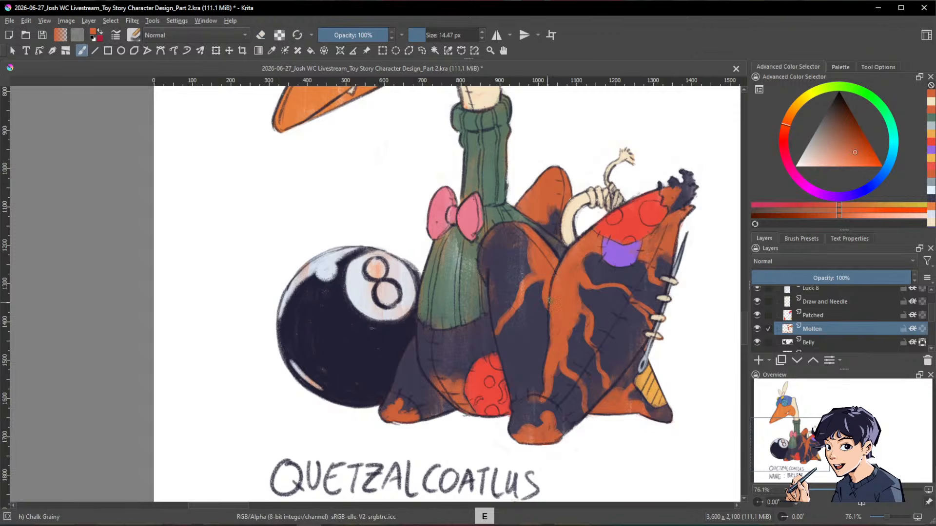
{"action": "left_click_drag", "start_coordinate": [514, 310], "coordinate": [506, 361]}
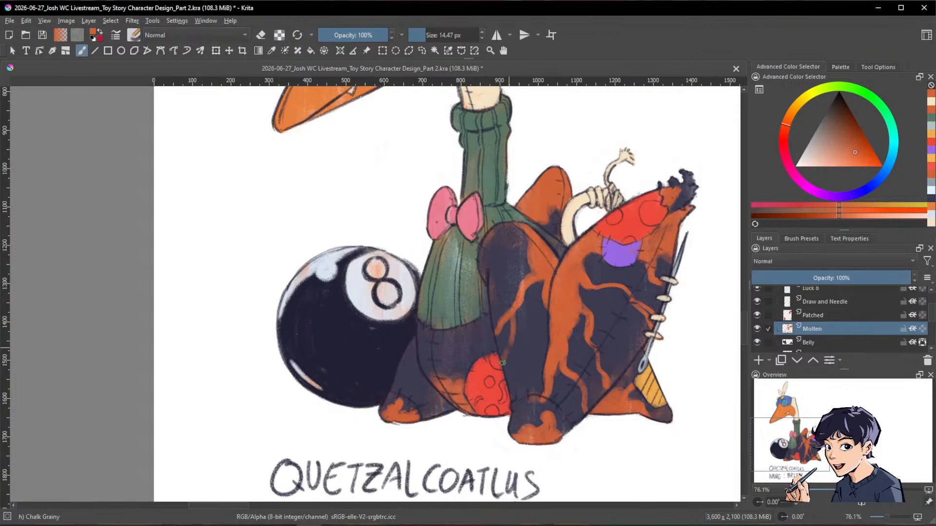
{"action": "left_click_drag", "start_coordinate": [632, 312], "coordinate": [628, 263]}
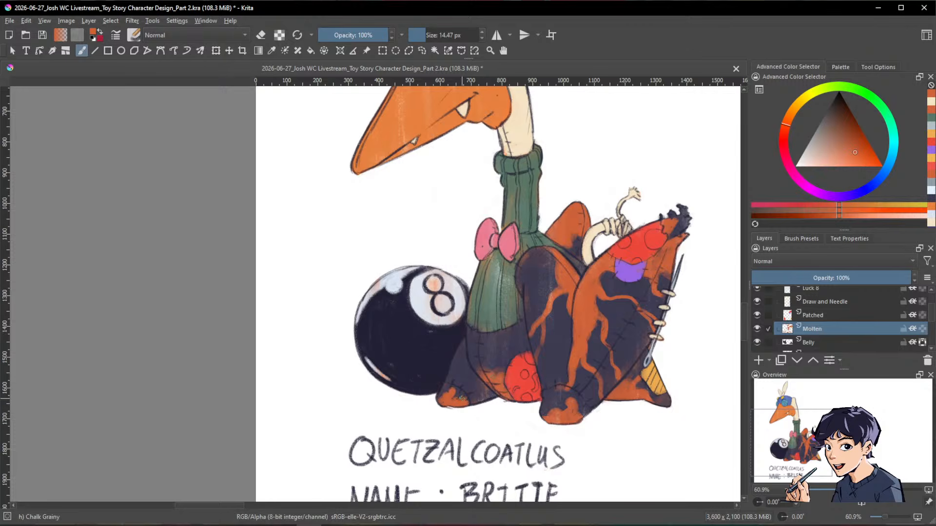
Step: Examine the whole coloured character and the layer stack, collapsing and re-expanding Clipping Group 1
{"action": "left_click_drag", "start_coordinate": [510, 330], "coordinate": [667, 372]}
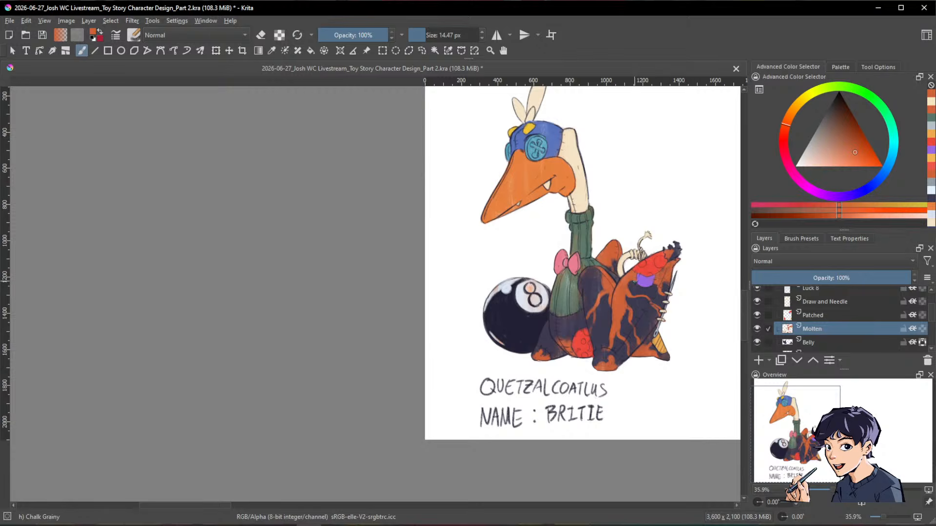
{"action": "left_click_drag", "start_coordinate": [639, 281], "coordinate": [509, 288]}
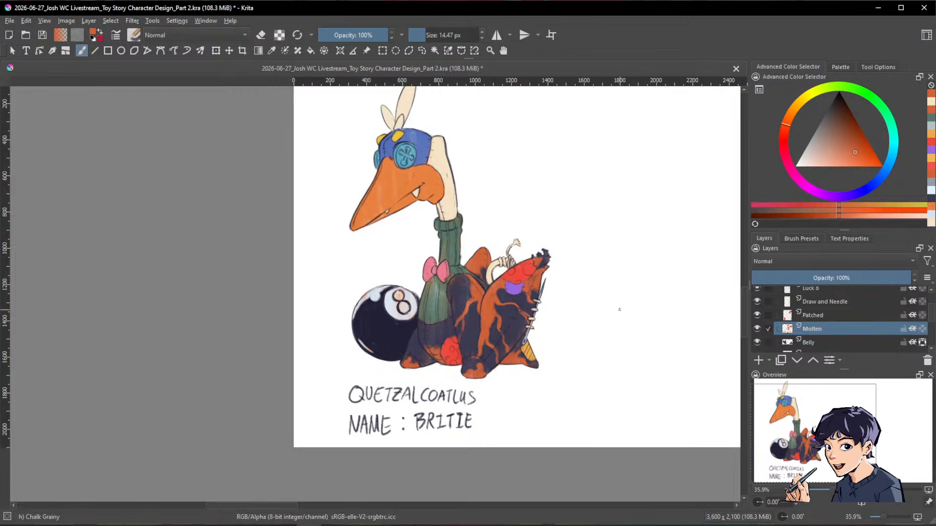
{"action": "scroll", "coordinate": [619, 309], "scroll_direction": "down", "scroll_amount": 1}
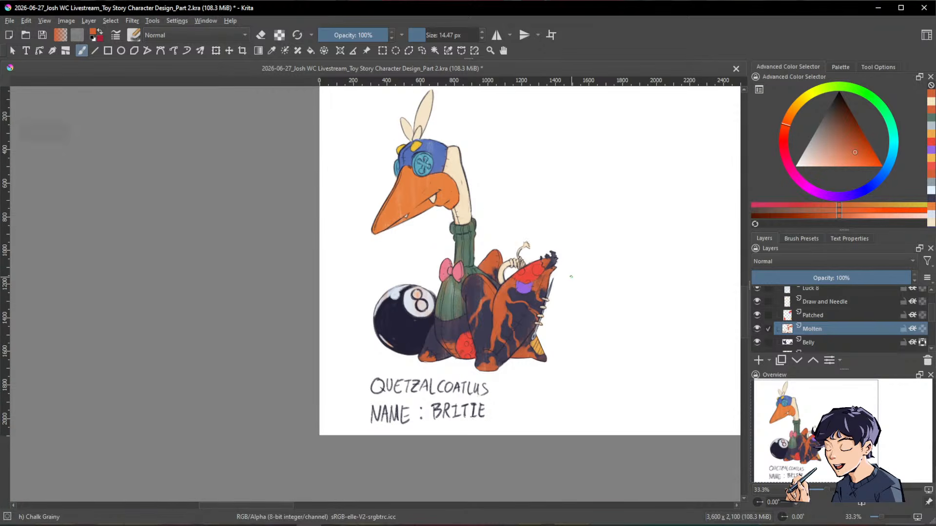
{"action": "left_click_drag", "start_coordinate": [439, 188], "coordinate": [432, 200]}
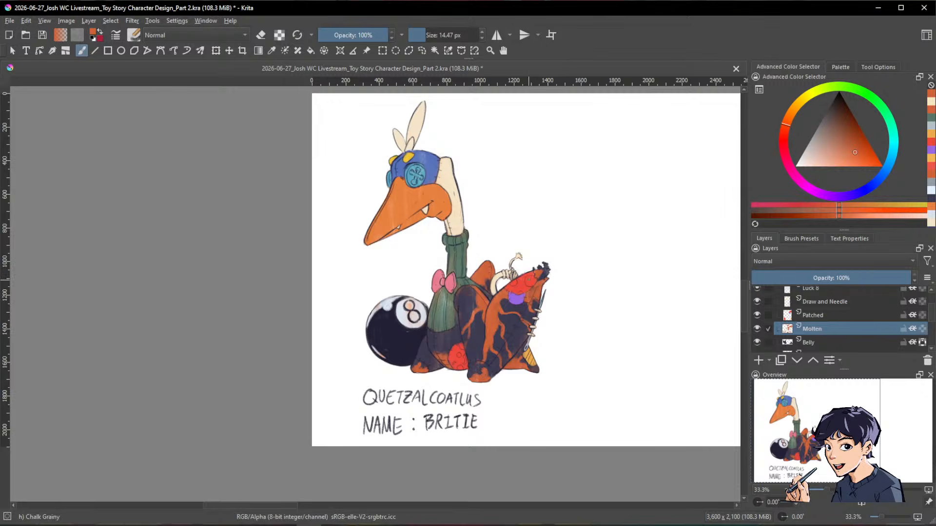
{"action": "scroll", "coordinate": [528, 280], "scroll_direction": "up", "scroll_amount": 1}
{"action": "scroll", "coordinate": [528, 280], "scroll_direction": "down", "scroll_amount": 1}
{"action": "left_click_drag", "start_coordinate": [574, 279], "coordinate": [521, 298]}
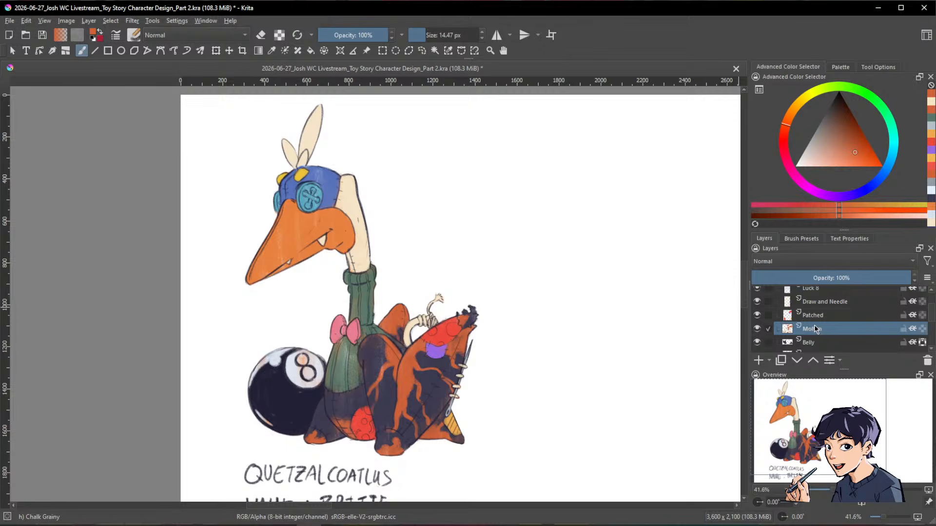
{"action": "scroll", "coordinate": [815, 329], "scroll_direction": "up", "scroll_amount": 3}
{"action": "left_click", "coordinate": [791, 308]}
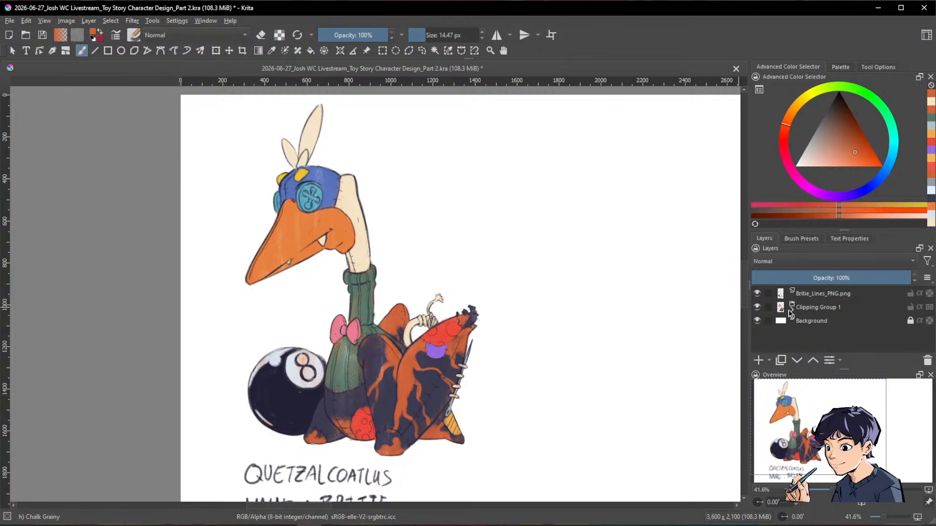
{"action": "mouse_move", "coordinate": [789, 312]}
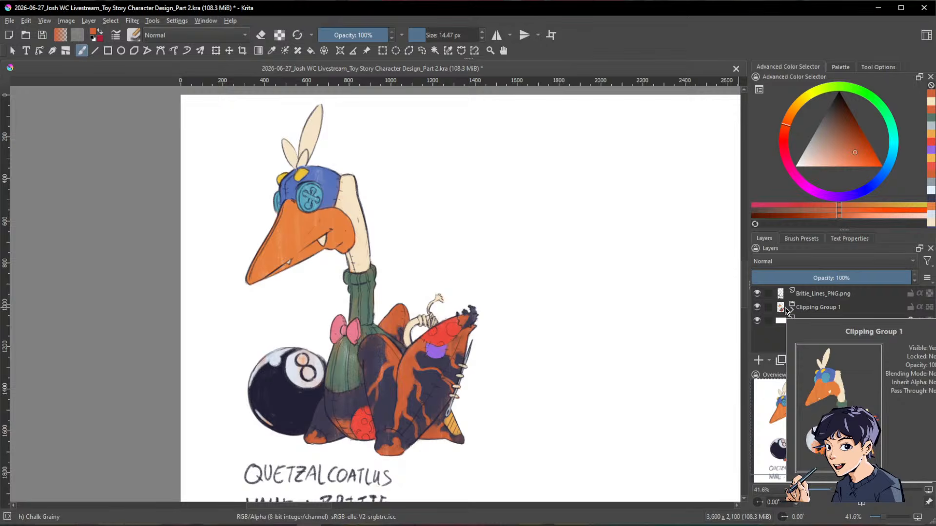
{"action": "left_click", "coordinate": [791, 308]}
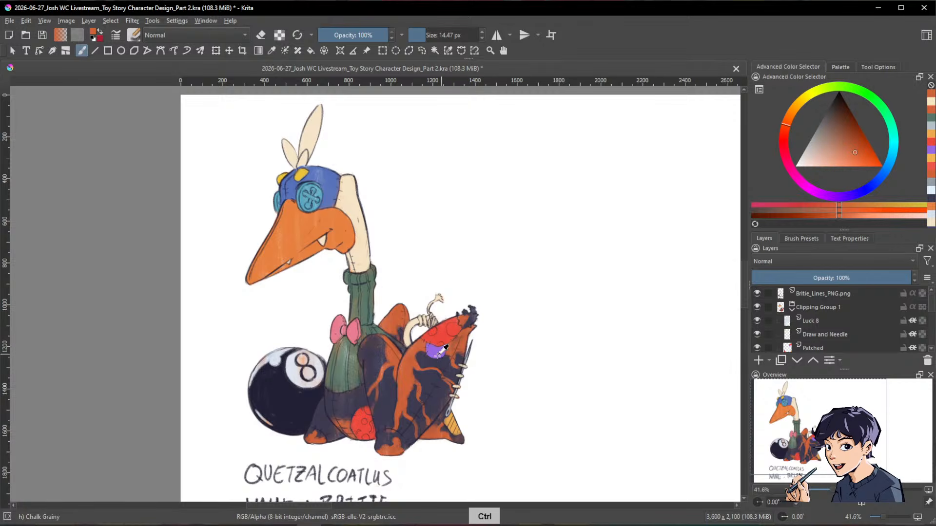
Step: On the Draw and Needle layer, sample the cream and paint the frayed tuft at the wing tip with a brush of about 23 px
{"action": "left_click", "coordinate": [448, 312], "text": "ctrl"}
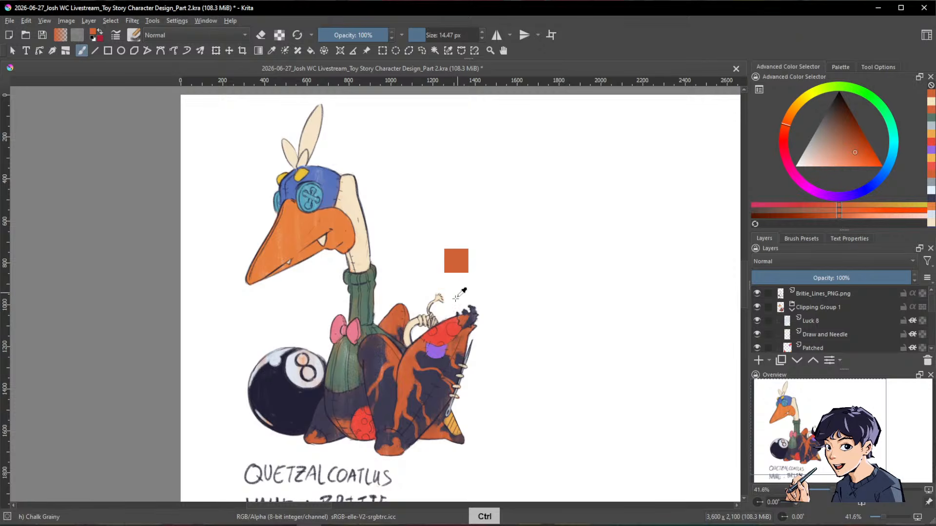
{"action": "left_click", "coordinate": [839, 335]}
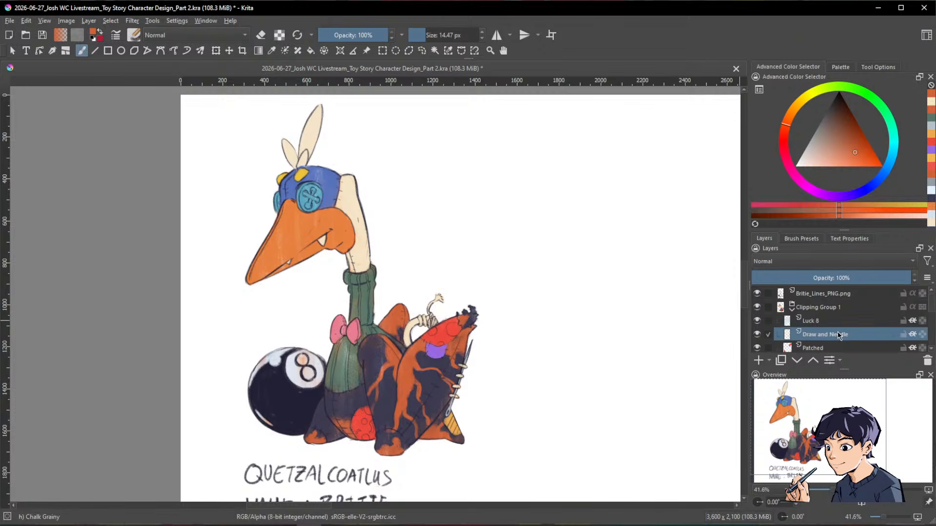
{"action": "key", "text": "1"}
{"action": "left_click", "coordinate": [560, 309], "text": "ctrl"}
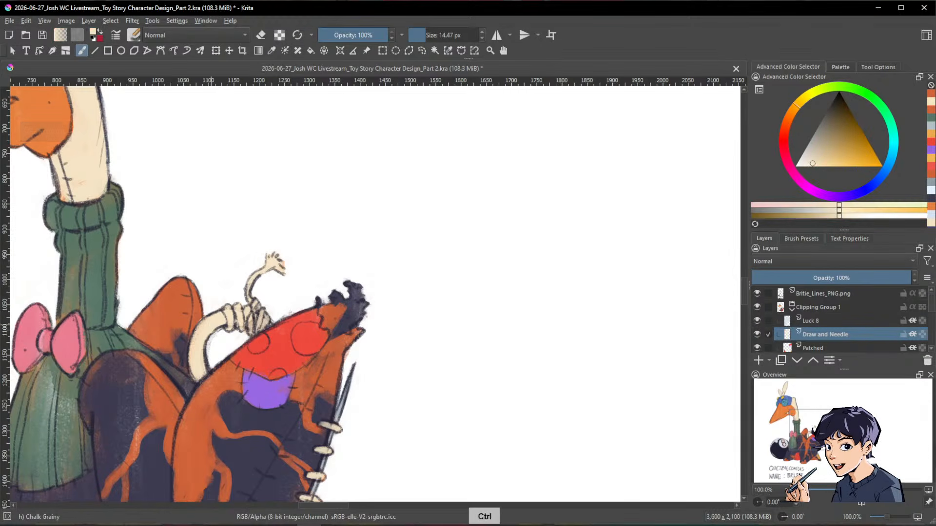
{"action": "mouse_move", "coordinate": [355, 300]}
{"action": "left_mouse_down"}
{"action": "mouse_move", "coordinate": [339, 288]}
{"action": "mouse_move", "coordinate": [329, 305]}
{"action": "mouse_move", "coordinate": [335, 323]}
{"action": "mouse_move", "coordinate": [326, 324]}
{"action": "mouse_move", "coordinate": [336, 332]}
{"action": "mouse_move", "coordinate": [356, 313]}
{"action": "mouse_move", "coordinate": [367, 317]}
{"action": "mouse_move", "coordinate": [358, 322]}
{"action": "mouse_move", "coordinate": [355, 289]}
{"action": "mouse_move", "coordinate": [362, 310]}
{"action": "left_mouse_up"}
{"action": "mouse_move", "coordinate": [560, 284]}
{"action": "left_mouse_down"}
{"action": "mouse_move", "coordinate": [547, 350]}
{"action": "mouse_move", "coordinate": [626, 334]}
{"action": "left_mouse_up"}
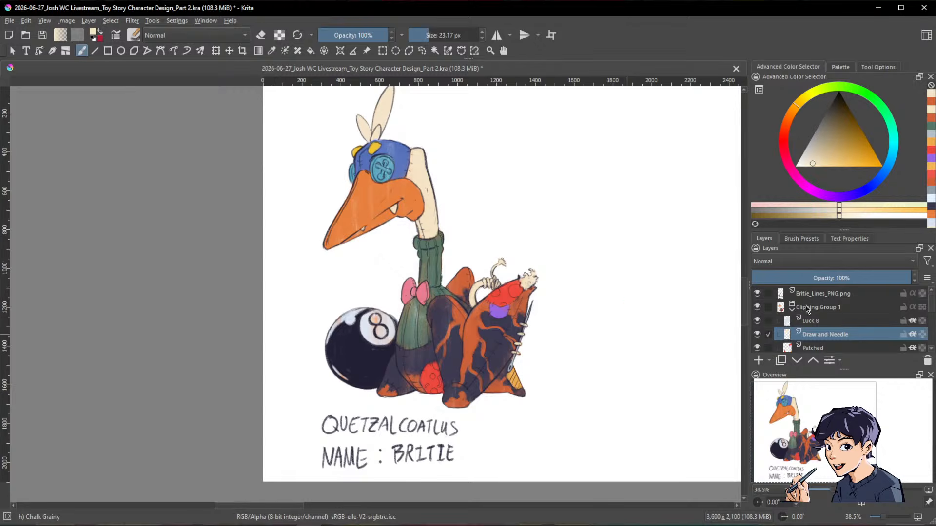
{"action": "mouse_move", "coordinate": [627, 291]}
{"action": "left_mouse_down"}
{"action": "mouse_move", "coordinate": [603, 313]}
{"action": "mouse_move", "coordinate": [606, 299]}
{"action": "left_mouse_up"}
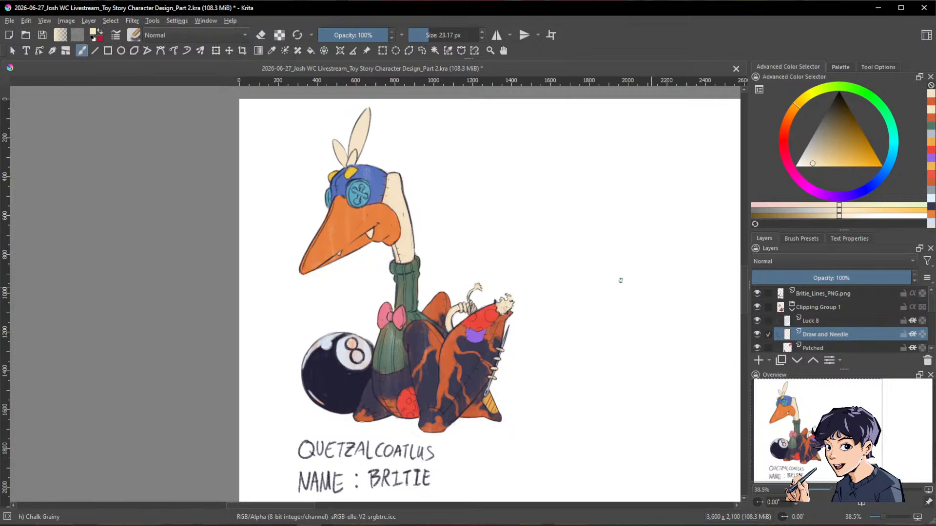
Step: Add a new paint layer, place it outside and directly above Clipping Group 1, and rename it Palette
{"action": "left_click", "coordinate": [819, 307]}
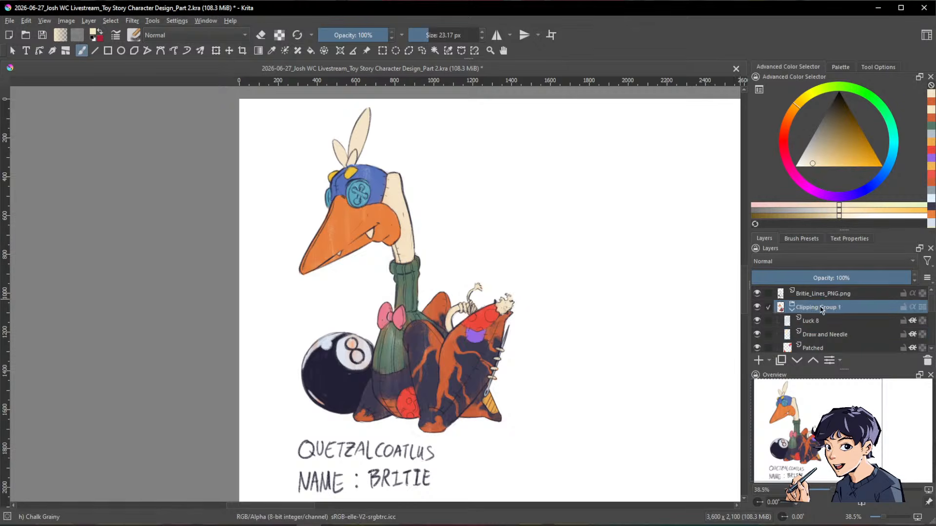
{"action": "left_click", "coordinate": [759, 360]}
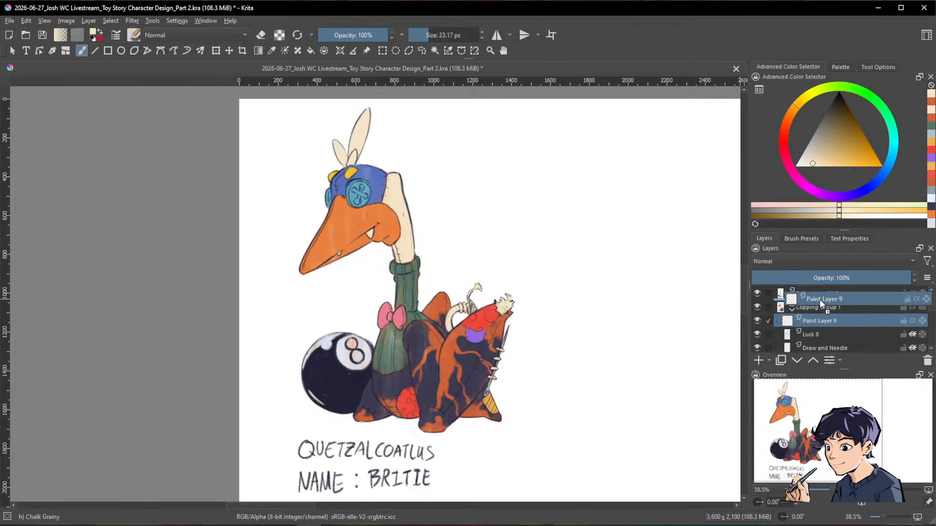
{"action": "double_click", "coordinate": [817, 308]}
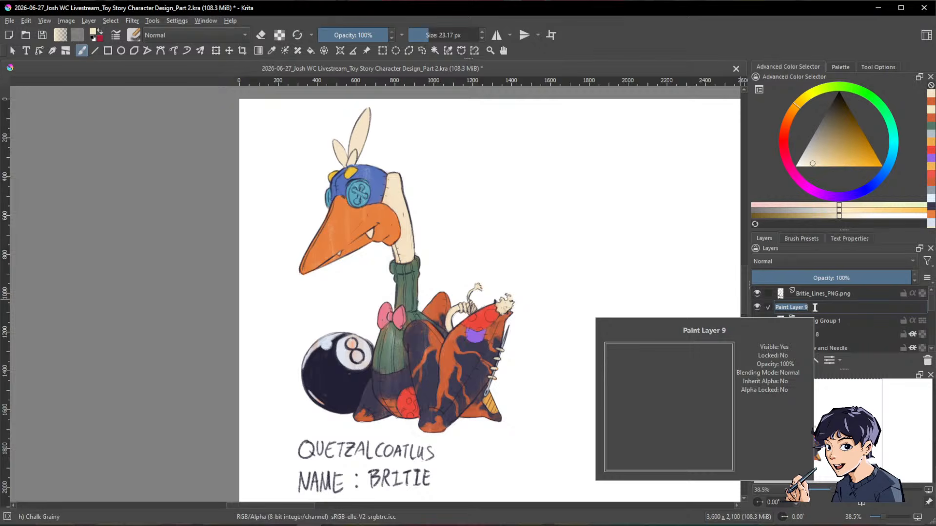
{"action": "type", "text": "Pall"}
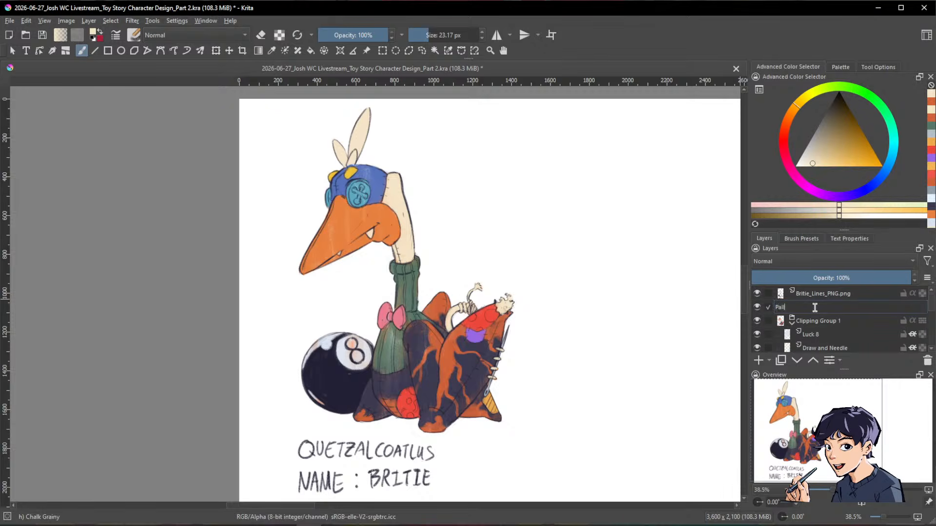
{"action": "key", "text": "BackSpace"}
{"action": "key", "text": "BackSpace"}
{"action": "key", "text": "BackSpace"}
{"action": "type", "text": "alette"}
{"action": "key", "text": "Return"}
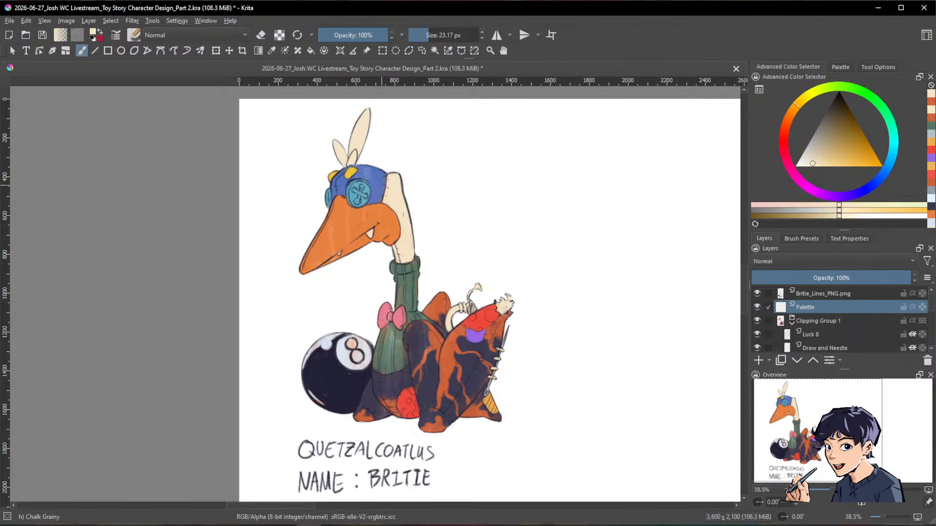
Step: With the Rectangle tool, draw a filled cream square about 87 px wide on the Palette layer beside the character
{"action": "scroll", "coordinate": [381, 186], "scroll_direction": "up", "scroll_amount": 1}
{"action": "scroll", "coordinate": [467, 194], "scroll_direction": "down", "scroll_amount": 1}
{"action": "left_click_drag", "start_coordinate": [542, 211], "coordinate": [466, 224]}
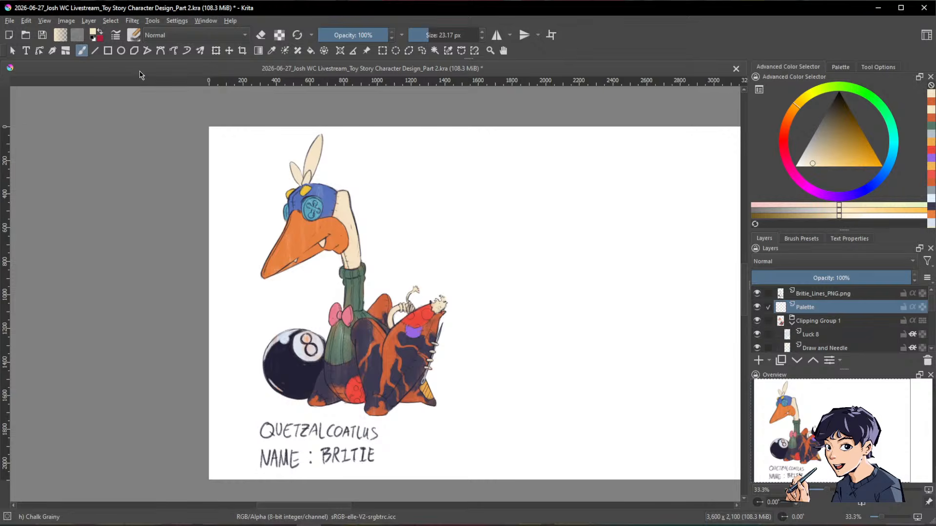
{"action": "left_click", "coordinate": [107, 51]}
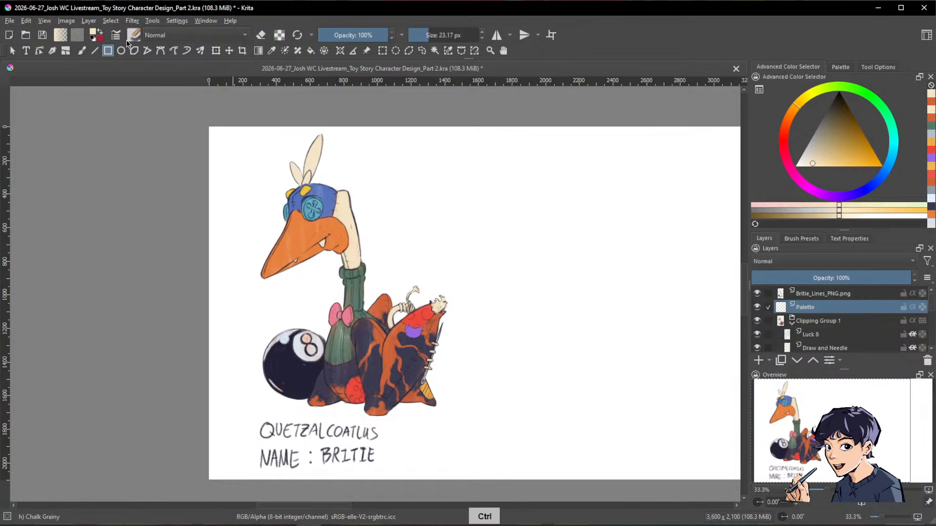
{"action": "scroll", "coordinate": [312, 166], "scroll_direction": "up", "scroll_amount": 2}
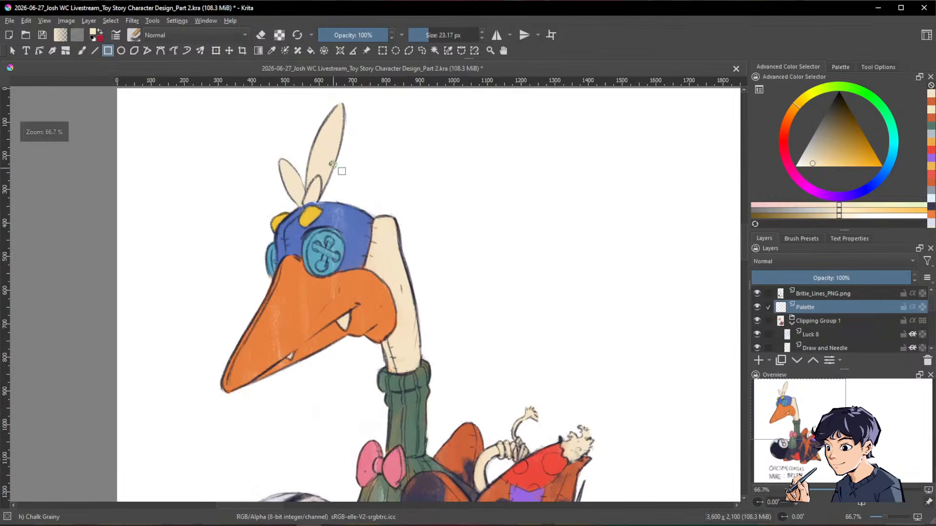
{"action": "scroll", "coordinate": [602, 192], "scroll_direction": "down", "scroll_amount": 2}
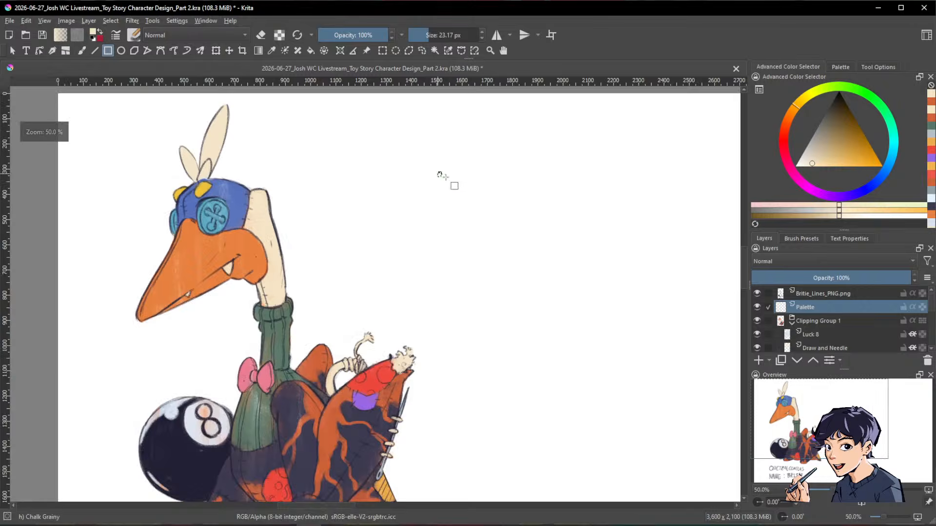
{"action": "left_click_drag", "start_coordinate": [486, 142], "coordinate": [506, 162]}
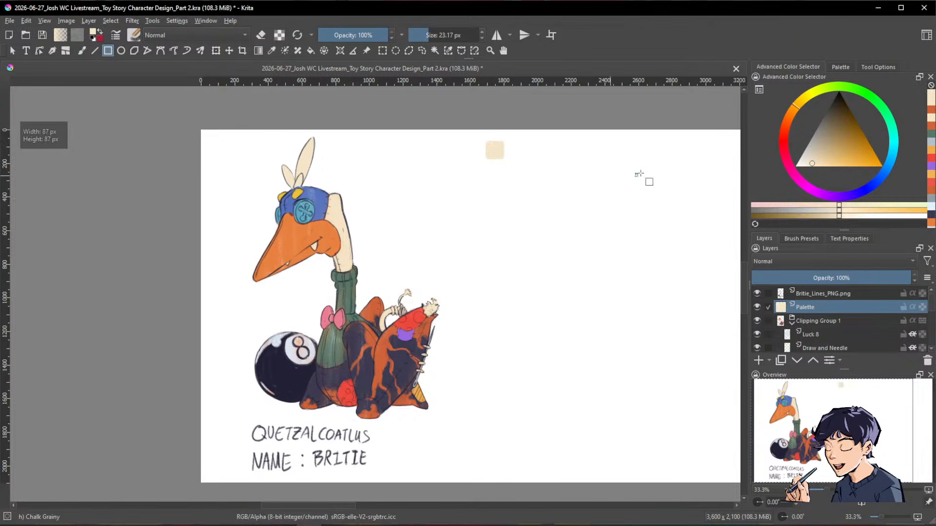
Step: Reduce the brush size to 2.99 px, sample the head's blue, and draw a matching square beneath the cream swatch
{"action": "left_click_drag", "start_coordinate": [467, 41], "coordinate": [419, 40]}
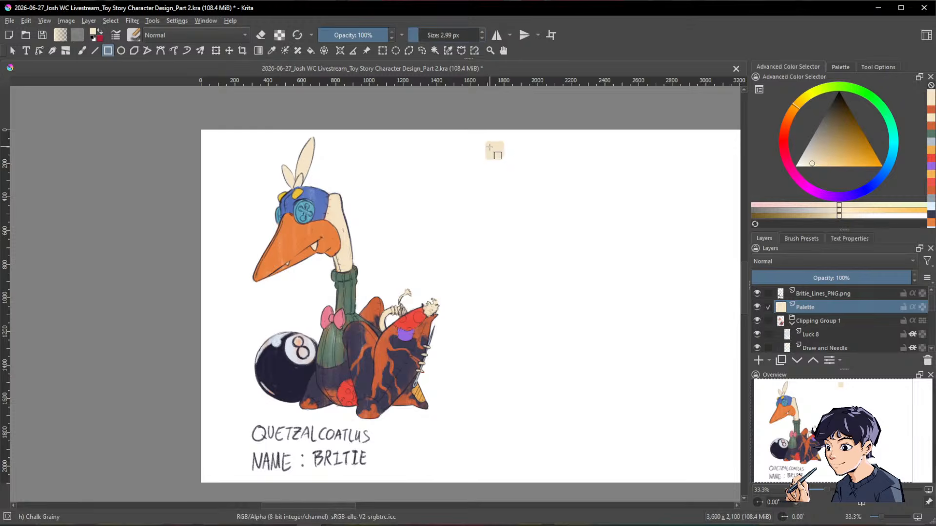
{"action": "scroll", "coordinate": [475, 163], "scroll_direction": "up", "scroll_amount": 1}
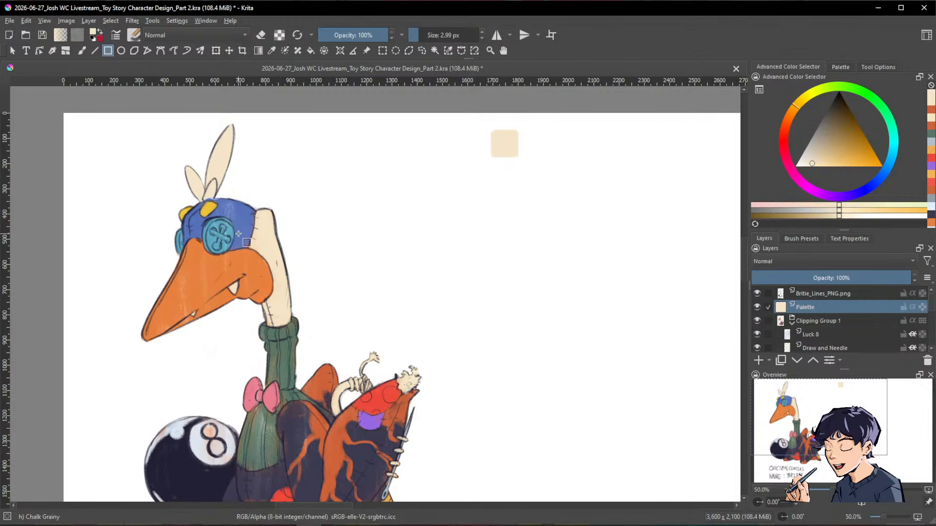
{"action": "left_click", "coordinate": [245, 214], "text": "ctrl"}
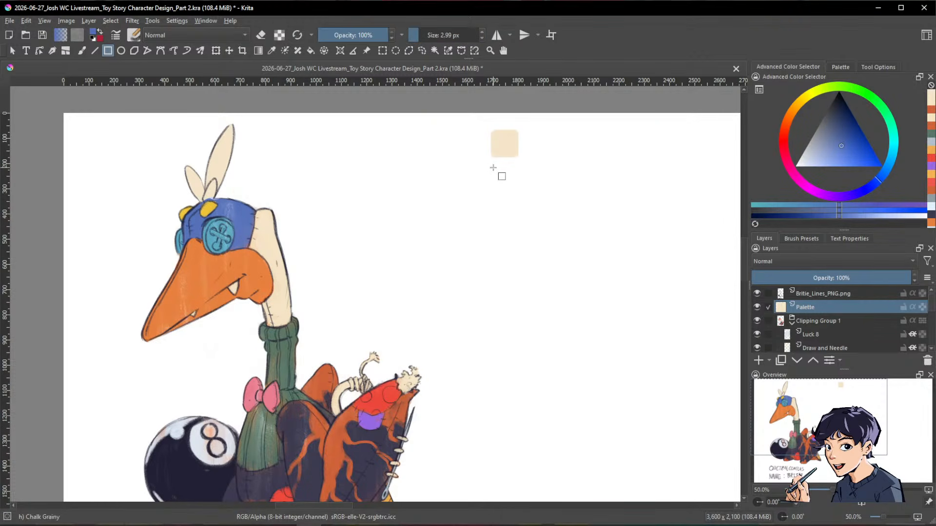
{"action": "left_click_drag", "start_coordinate": [493, 168], "coordinate": [516, 192]}
{"action": "scroll", "coordinate": [548, 245], "scroll_direction": "down", "scroll_amount": 2}
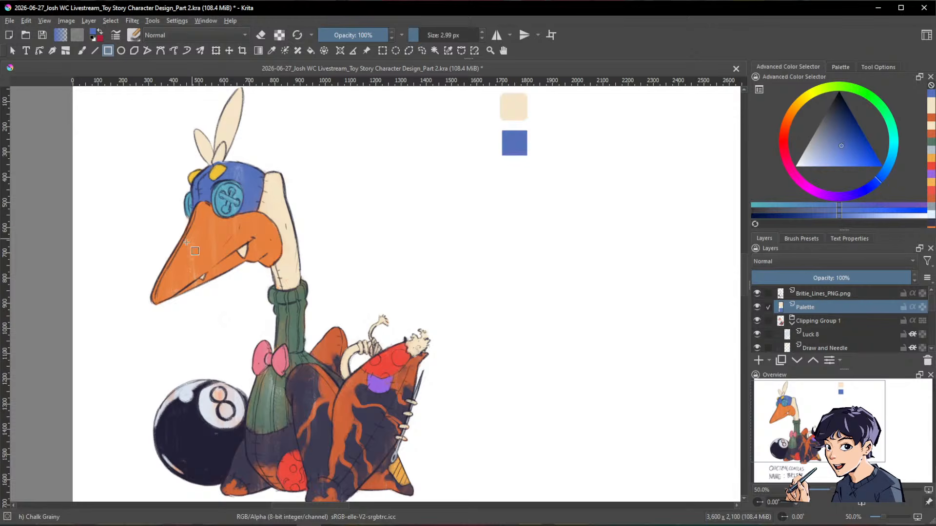
Step: Sample the beak's orange and the yellow above the eyes, adding a square of each colour below the blue swatch
{"action": "left_click", "coordinate": [207, 221], "text": "ctrl"}
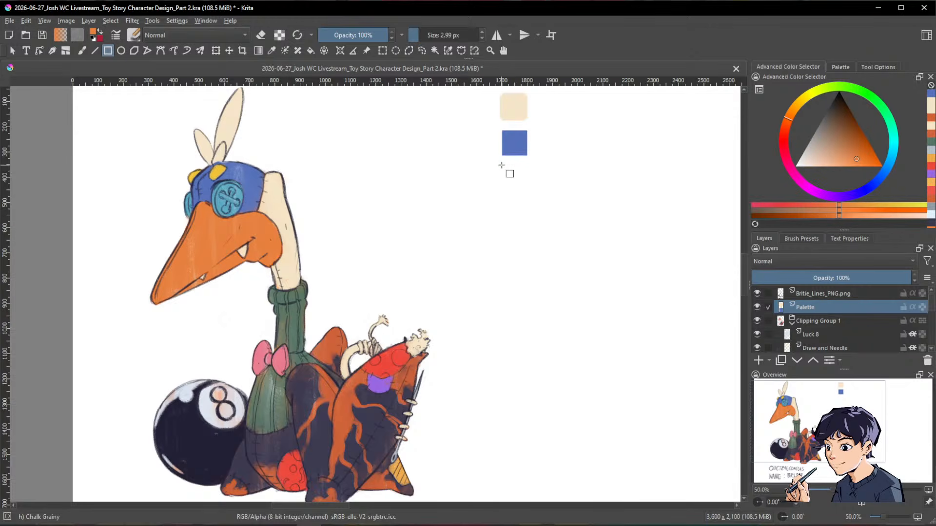
{"action": "left_click_drag", "start_coordinate": [501, 165], "coordinate": [525, 191]}
{"action": "left_click_drag", "start_coordinate": [525, 188], "coordinate": [526, 223]}
{"action": "left_click", "coordinate": [218, 171], "text": "ctrl"}
{"action": "left_click_drag", "start_coordinate": [536, 357], "coordinate": [526, 303]}
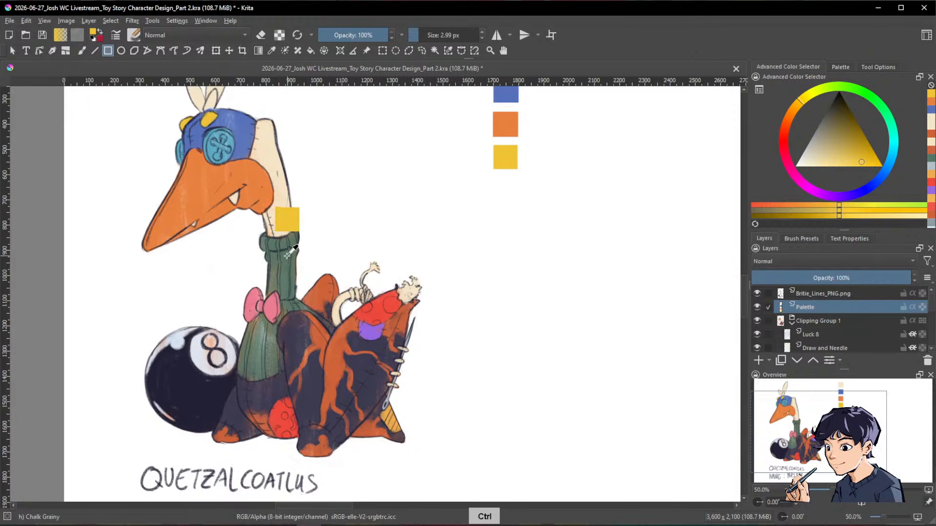
Step: Continue the swatch column with a green square sampled from the shirt and a pink one matching the bow
{"action": "left_click", "coordinate": [288, 254], "text": "ctrl"}
{"action": "left_click_drag", "start_coordinate": [493, 178], "coordinate": [525, 244]}
{"action": "left_click", "coordinate": [370, 318], "text": "ctrl"}
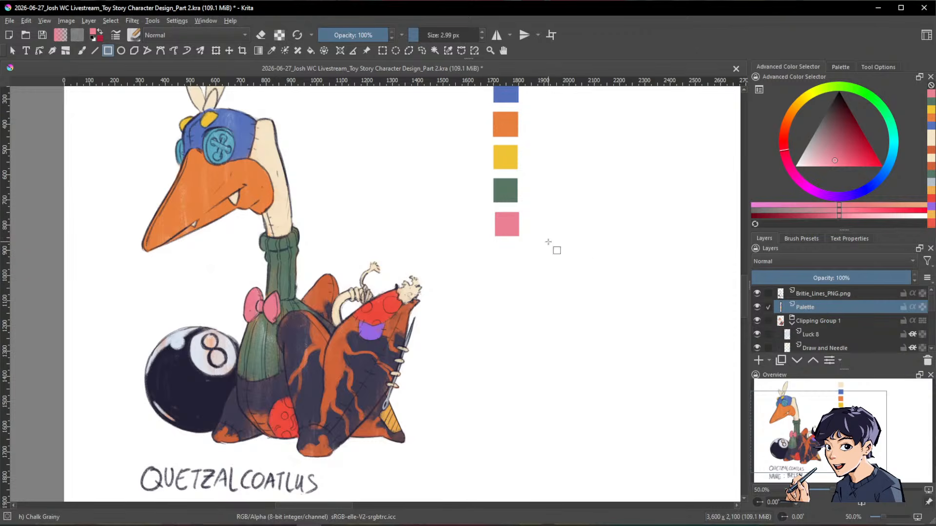
{"action": "left_click_drag", "start_coordinate": [389, 245], "coordinate": [392, 208]}
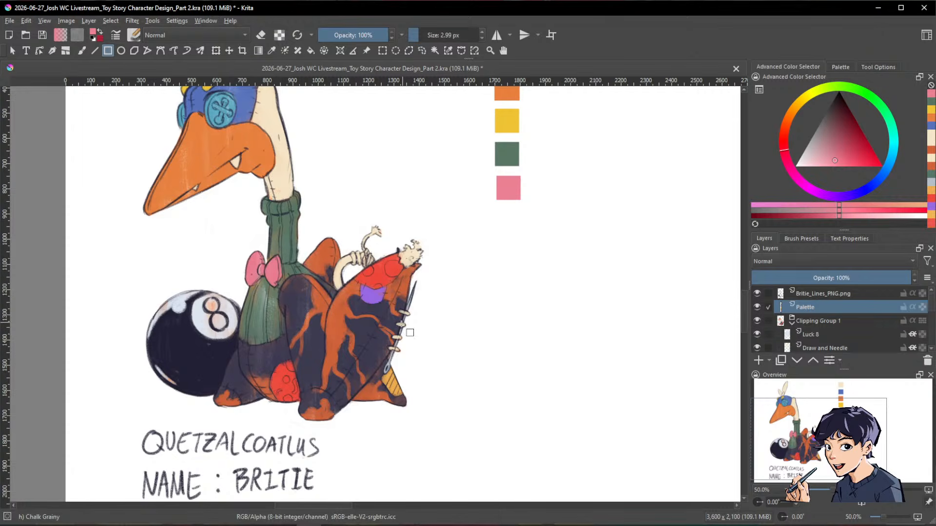
Step: Add a dark navy square about 94 px wide and a rust-orange square below the pink swatch, sampled from the wings
{"action": "left_click", "coordinate": [365, 323], "text": "ctrl"}
{"action": "left_click_drag", "start_coordinate": [496, 209], "coordinate": [519, 233]}
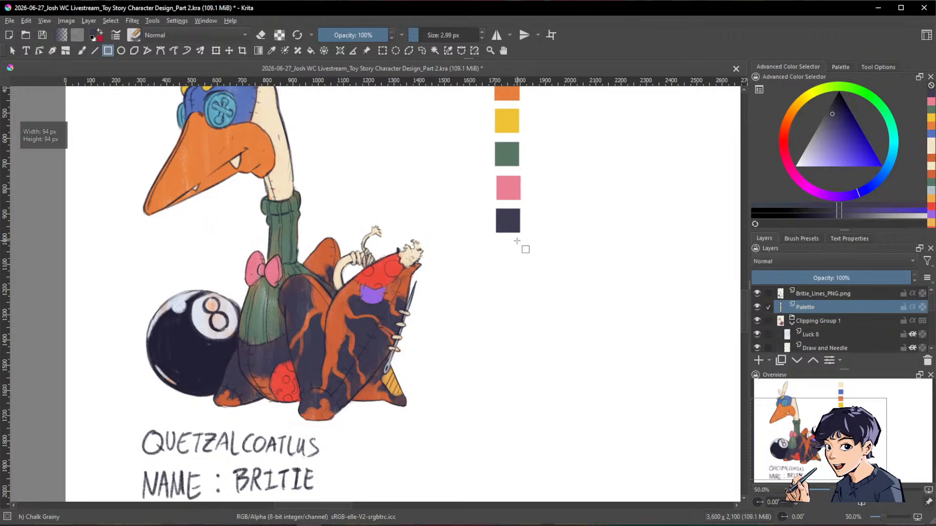
{"action": "left_click", "coordinate": [340, 258], "text": "ctrl"}
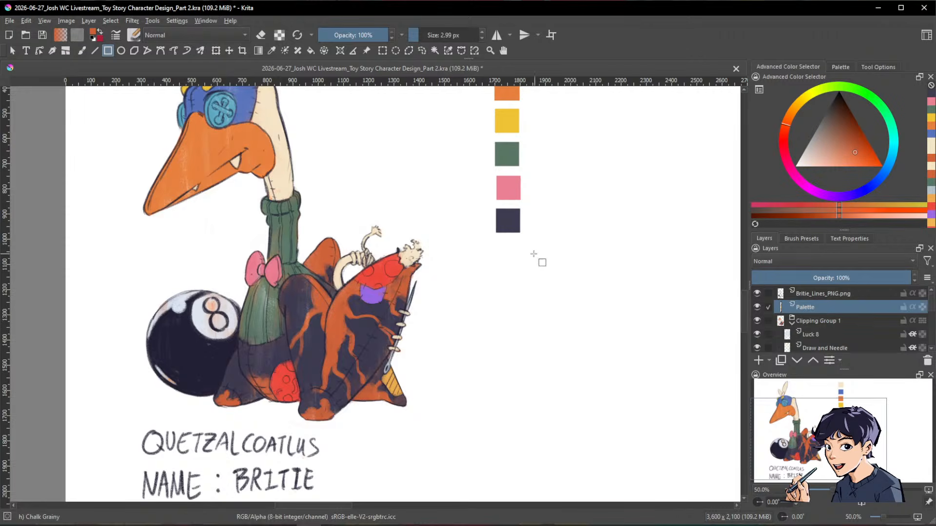
{"action": "left_click_drag", "start_coordinate": [496, 242], "coordinate": [516, 267]}
{"action": "scroll", "coordinate": [537, 311], "scroll_direction": "down", "scroll_amount": 2}
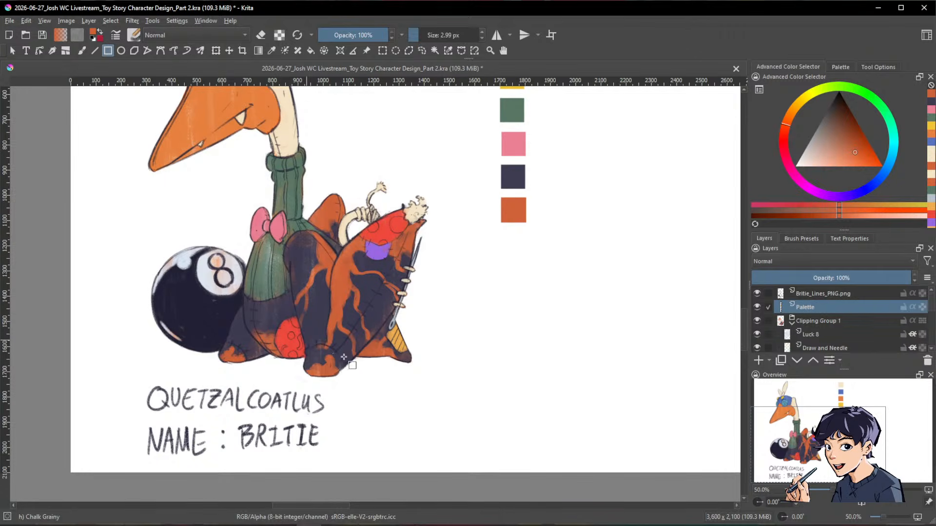
Step: Complete the swatch column with red and purple squares sampled from the patches and a light orange one from the pencil
{"action": "left_click", "coordinate": [285, 329], "text": "ctrl"}
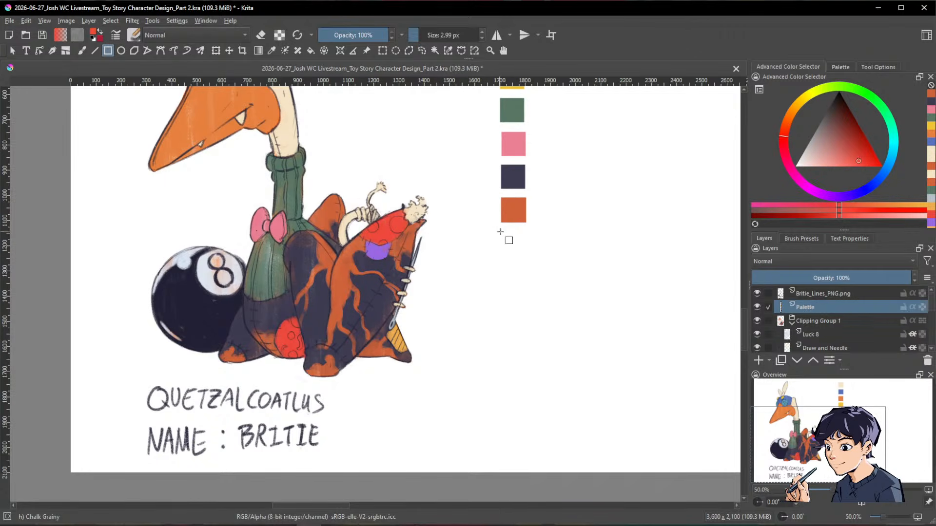
{"action": "left_click_drag", "start_coordinate": [499, 232], "coordinate": [527, 291]}
{"action": "left_click", "coordinate": [377, 249], "text": "ctrl"}
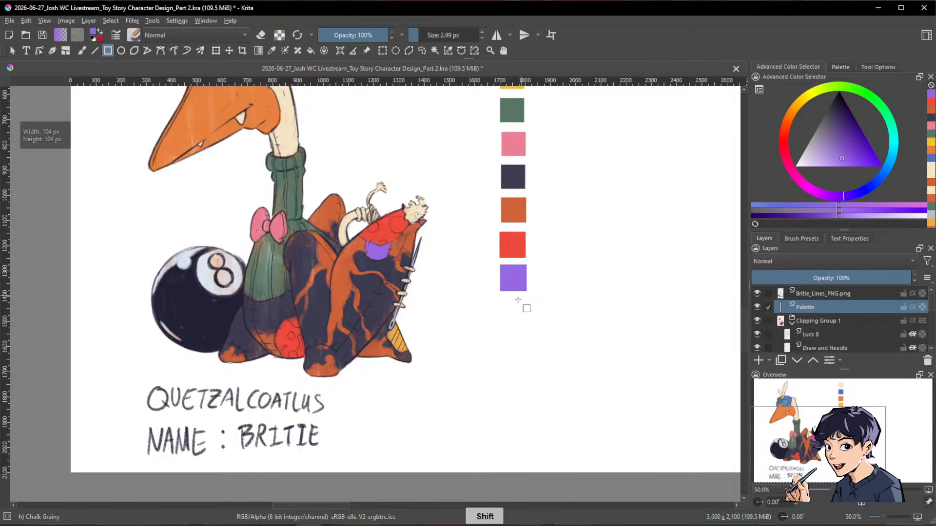
{"action": "left_click", "coordinate": [401, 339], "text": "ctrl"}
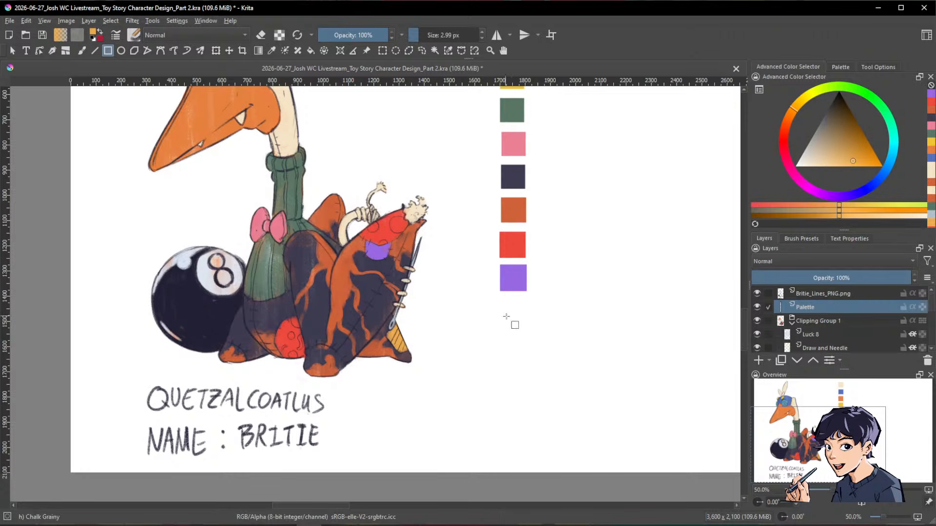
{"action": "left_click_drag", "start_coordinate": [499, 298], "coordinate": [527, 325]}
{"action": "scroll", "coordinate": [541, 274], "scroll_direction": "down", "scroll_amount": 1}
{"action": "left_click_drag", "start_coordinate": [553, 251], "coordinate": [555, 335]}
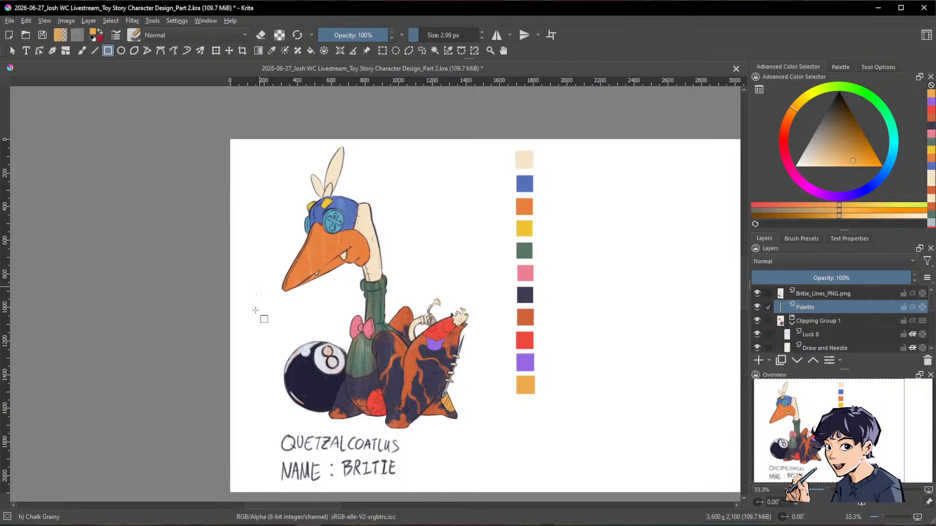
Step: Lock the Palette layer and choose the f) Bristles-1 Details preset from My Favorites for the freehand brush
{"action": "left_click", "coordinate": [80, 52]}
{"action": "left_click_drag", "start_coordinate": [423, 331], "coordinate": [425, 309]}
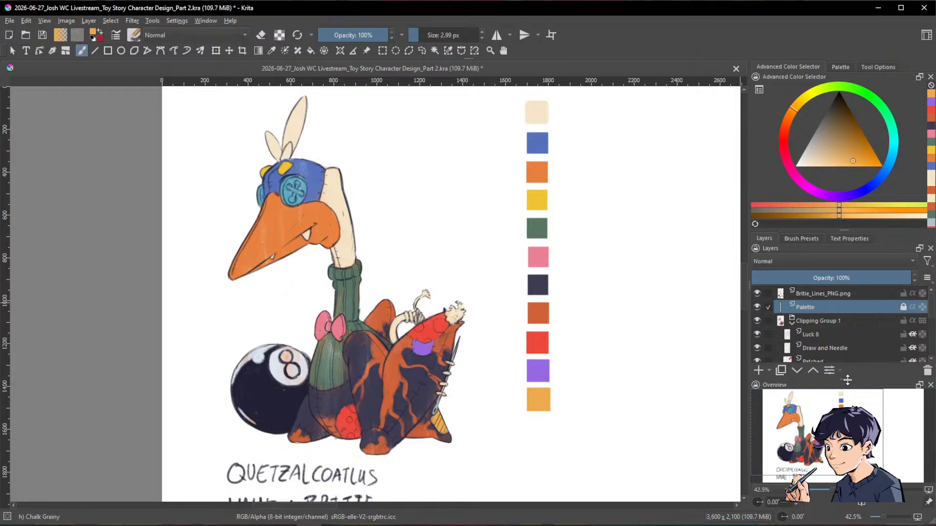
{"action": "left_click", "coordinate": [803, 239]}
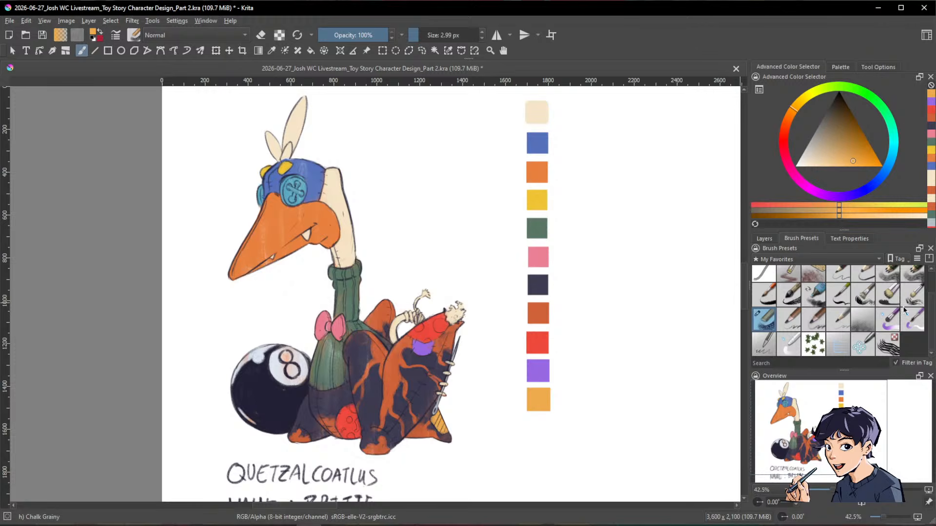
{"action": "left_click", "coordinate": [817, 322]}
{"action": "right_click", "coordinate": [838, 297]}
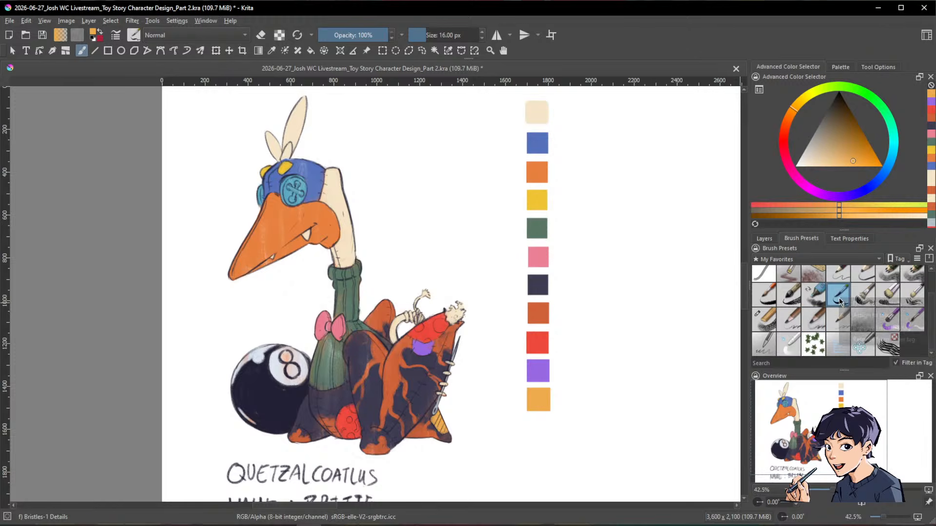
{"action": "mouse_move", "coordinate": [862, 318]}
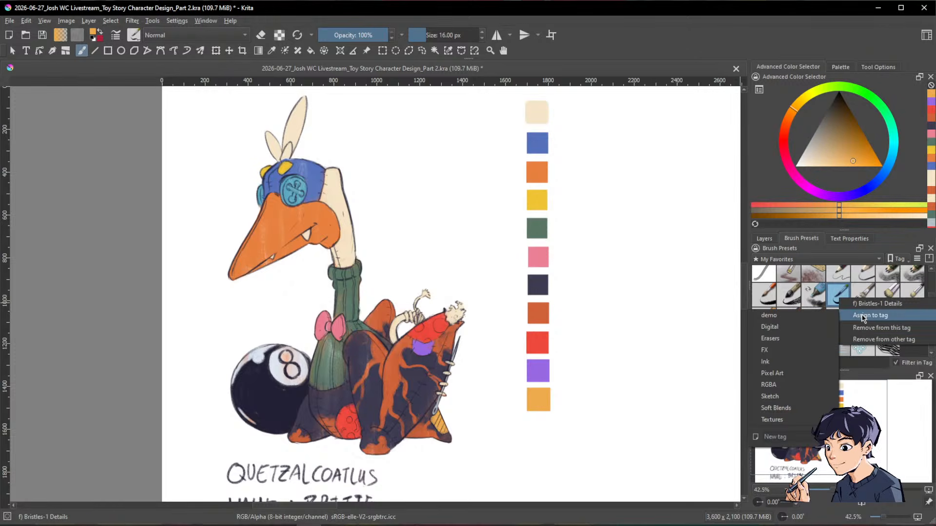
{"action": "mouse_move", "coordinate": [877, 340]}
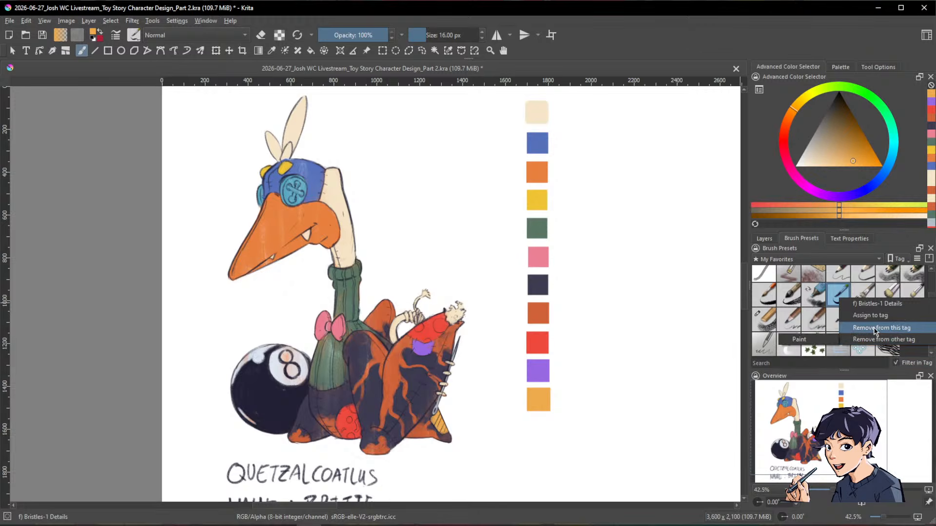
{"action": "left_click", "coordinate": [873, 375]}
{"action": "scroll", "coordinate": [835, 348], "scroll_direction": "up", "scroll_amount": 2}
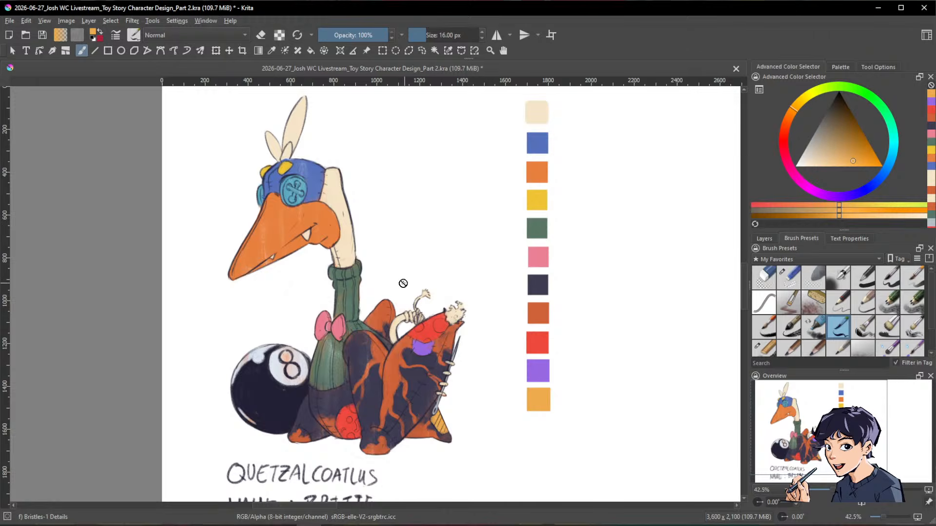
{"action": "left_click_drag", "start_coordinate": [409, 283], "coordinate": [511, 280]}
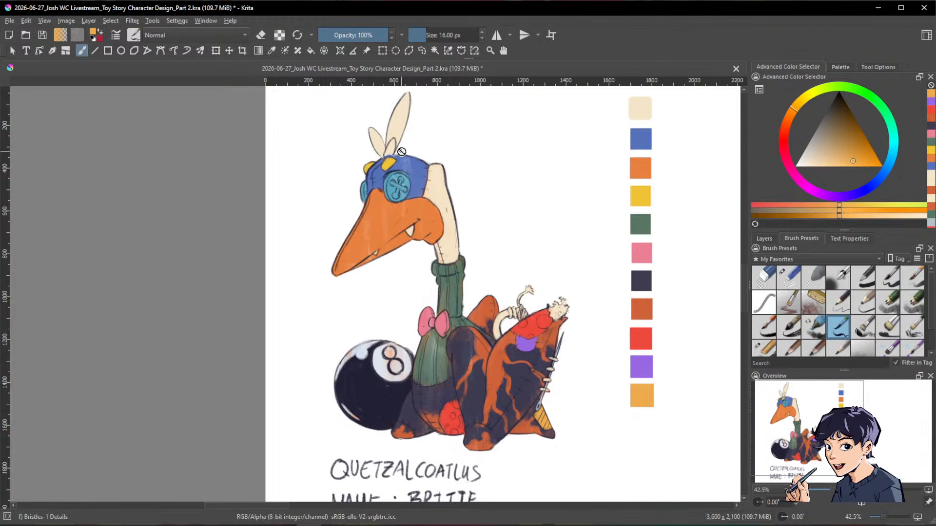
{"action": "scroll", "coordinate": [405, 148], "scroll_direction": "up", "scroll_amount": 1}
Step: Find the Head layer inside Clipping Group 1, make it active, and enable its alpha lock
{"action": "left_click", "coordinate": [764, 239]}
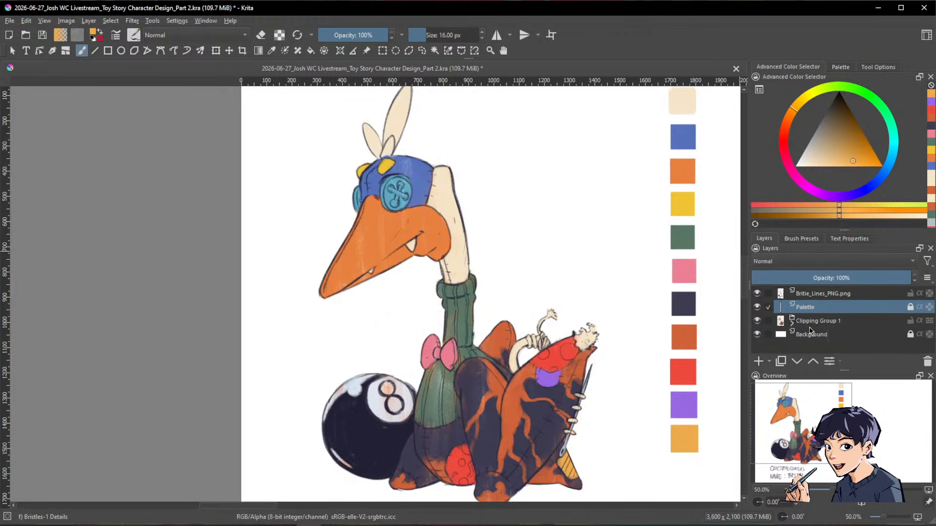
{"action": "scroll", "coordinate": [827, 327], "scroll_direction": "down", "scroll_amount": 1}
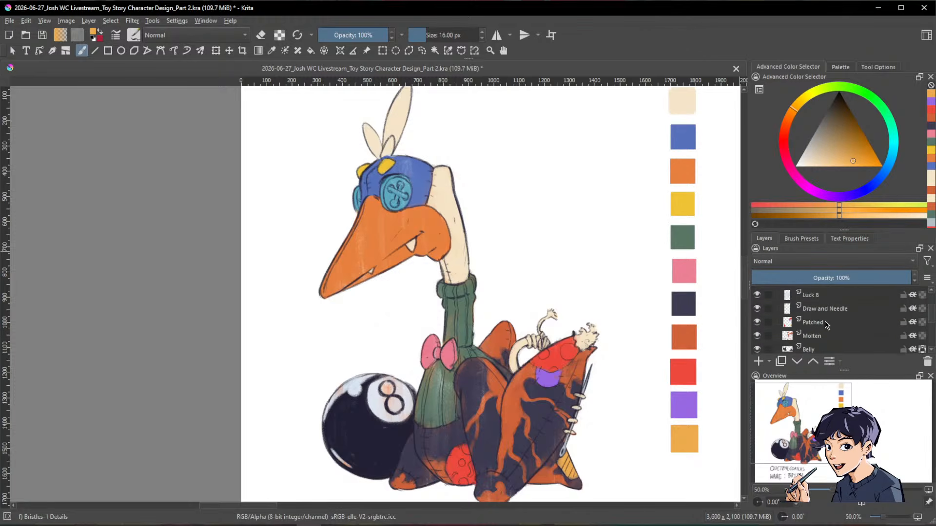
{"action": "scroll", "coordinate": [836, 320], "scroll_direction": "down", "scroll_amount": 2}
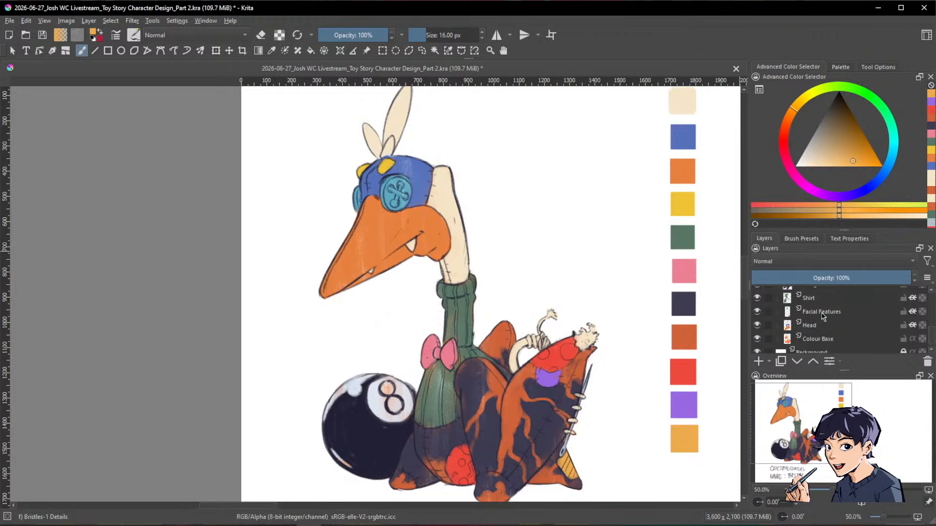
{"action": "mouse_move", "coordinate": [815, 301]}
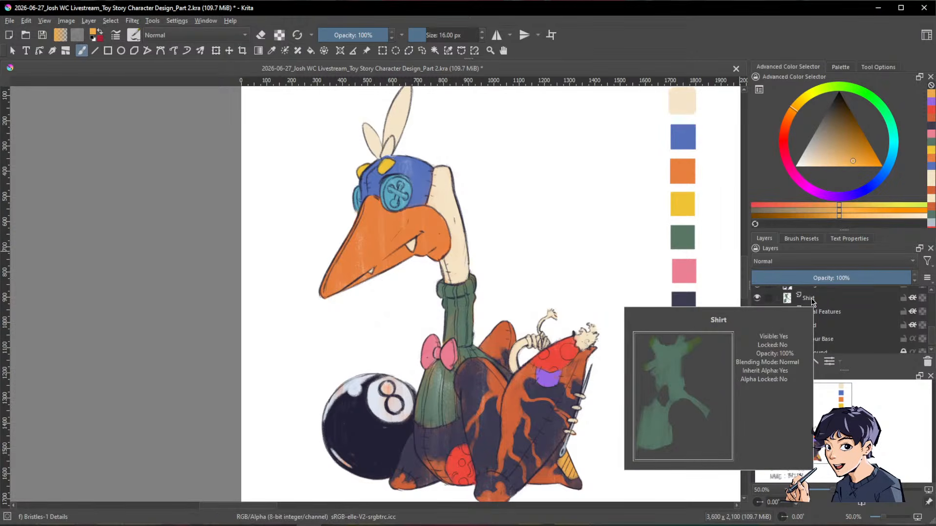
{"action": "mouse_move", "coordinate": [830, 343]}
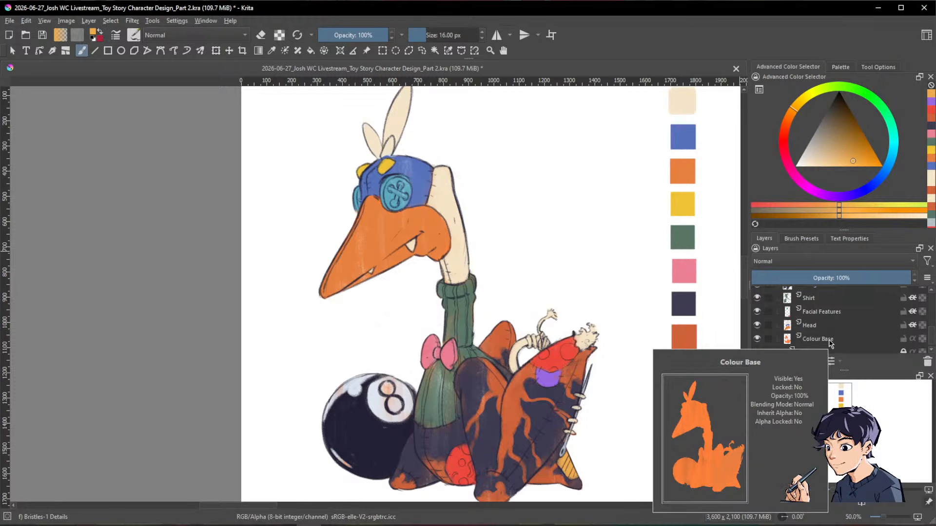
{"action": "left_click", "coordinate": [829, 327]}
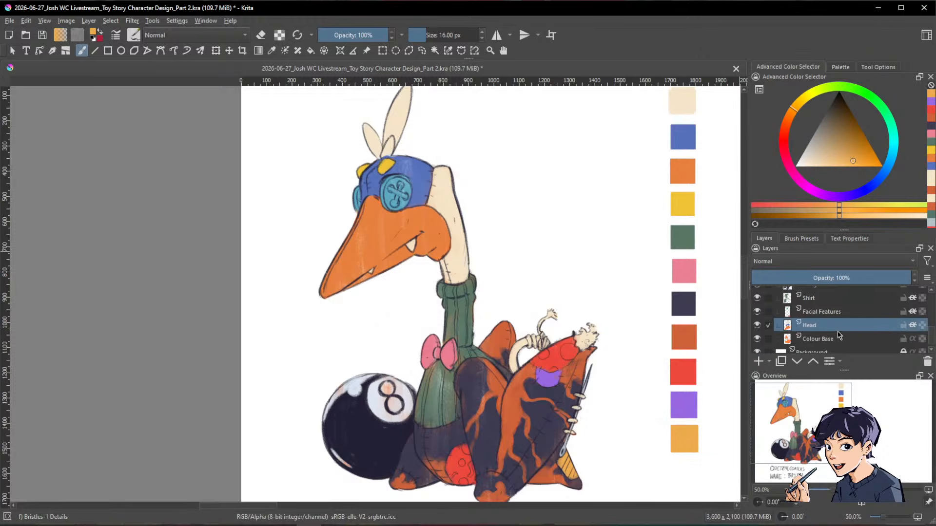
{"action": "left_click", "coordinate": [922, 325]}
Step: Choose the h) Chalk Grainy brush, set it to about 34 px and 76% opacity, and sample the tall head feather's cream
{"action": "left_click_drag", "start_coordinate": [488, 201], "coordinate": [518, 262]}
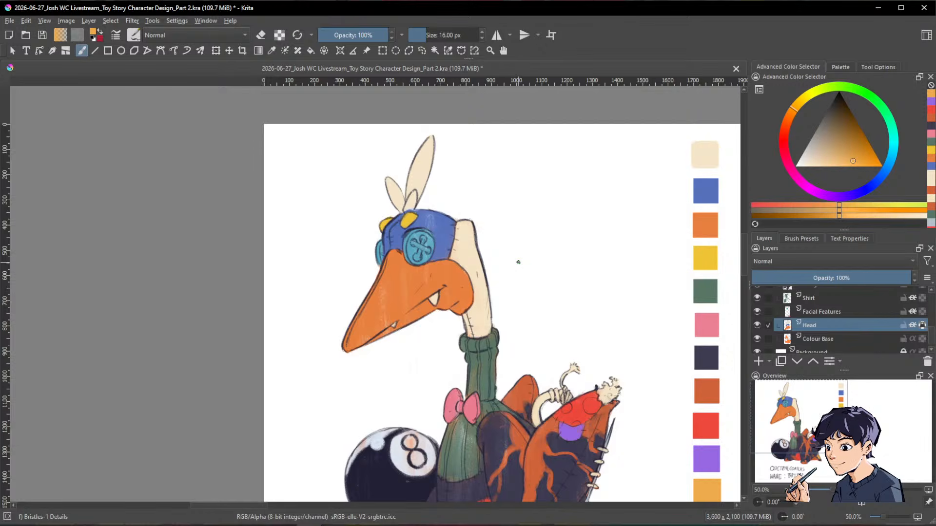
{"action": "left_click", "coordinate": [802, 239]}
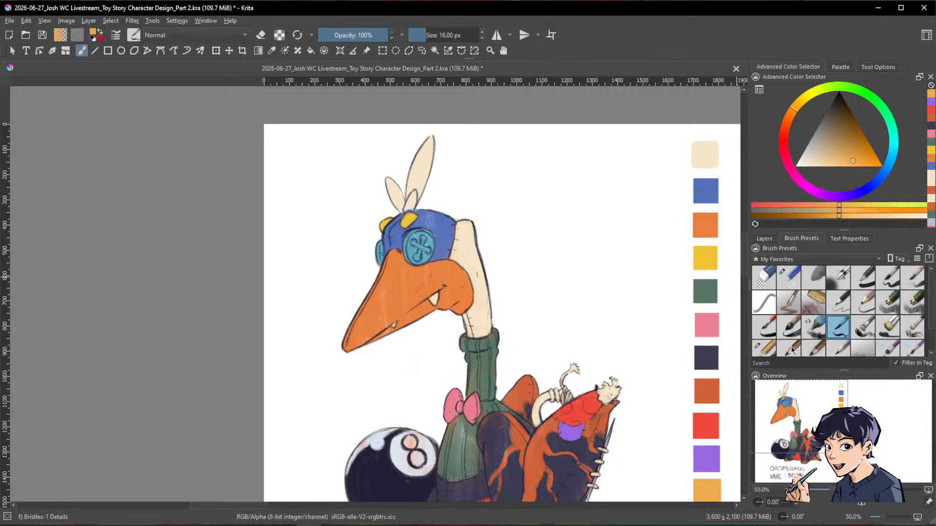
{"action": "left_click", "coordinate": [764, 349]}
{"action": "left_click_drag", "start_coordinate": [499, 231], "coordinate": [563, 288]}
{"action": "scroll", "coordinate": [539, 224], "scroll_direction": "up", "scroll_amount": 2}
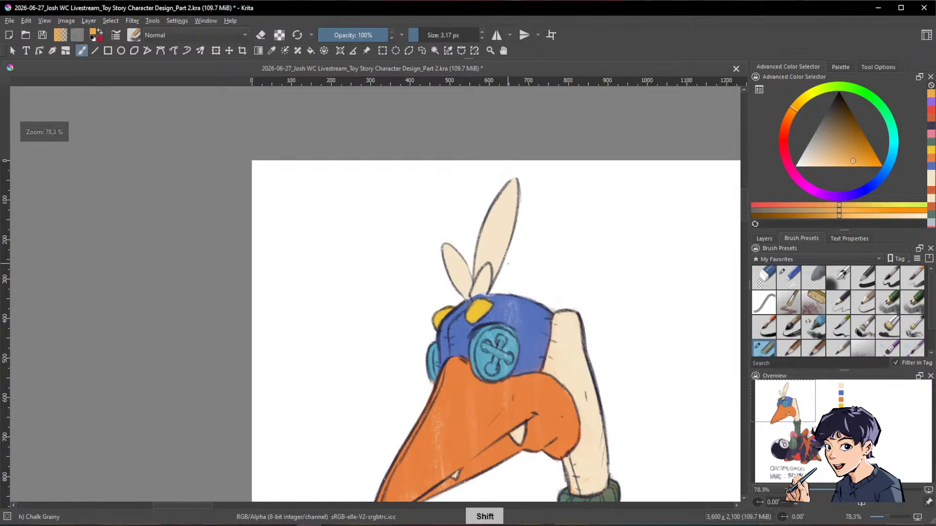
{"action": "left_click_drag", "start_coordinate": [507, 264], "coordinate": [595, 295]}
{"action": "left_click", "coordinate": [591, 295], "text": "ctrl"}
{"action": "left_click", "coordinate": [378, 36]}
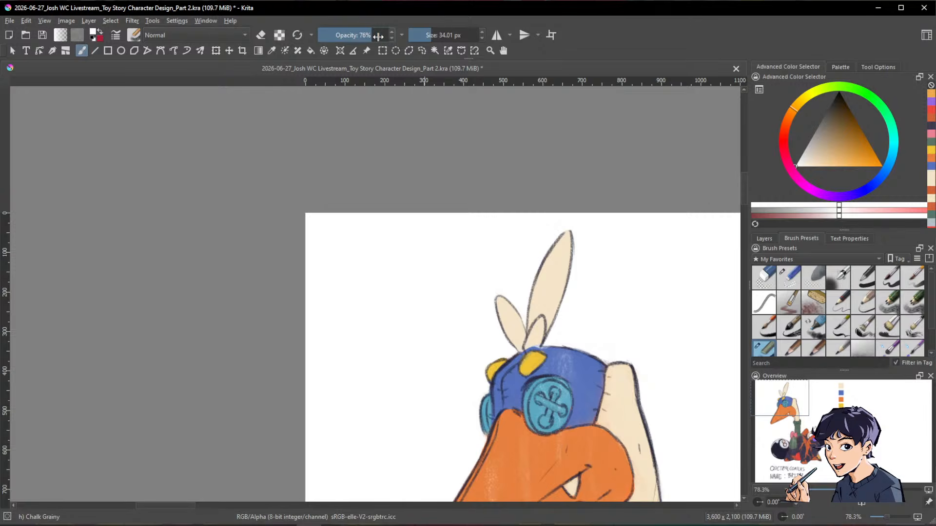
{"action": "left_click", "coordinate": [548, 261], "text": "ctrl"}
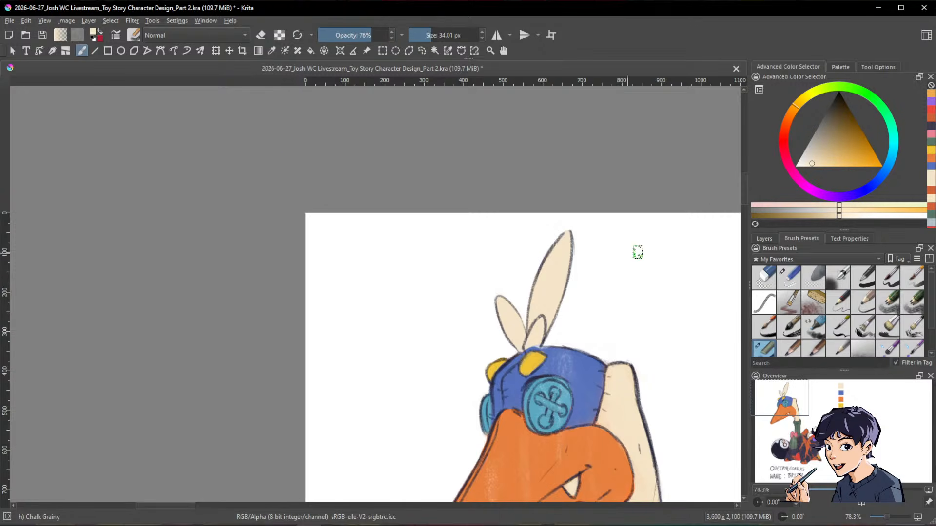
Step: Undock the Advanced Color Selector, enlarge it, and place it over the empty canvas area beside the character's head
{"action": "left_click", "coordinate": [777, 238]}
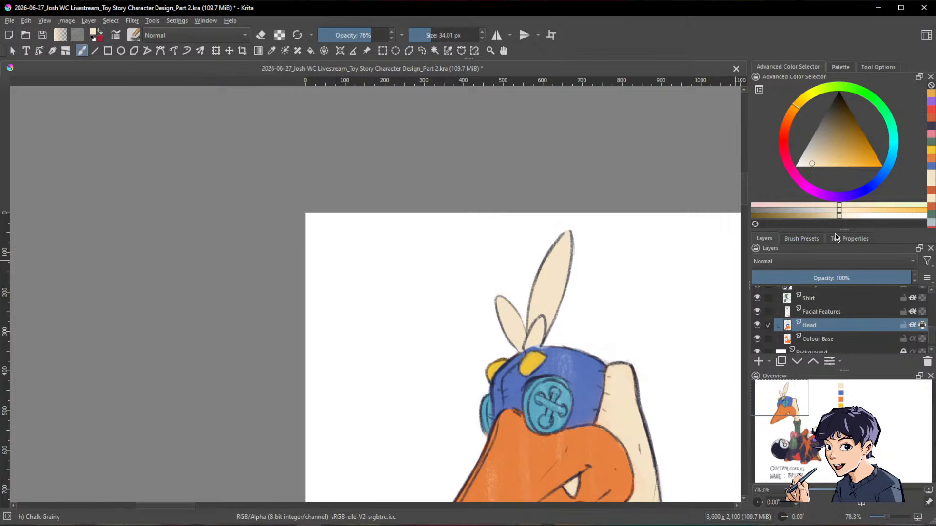
{"action": "mouse_move", "coordinate": [842, 230]}
{"action": "left_mouse_down"}
{"action": "mouse_move", "coordinate": [842, 265]}
{"action": "mouse_move", "coordinate": [843, 247]}
{"action": "left_mouse_up"}
{"action": "left_click_drag", "start_coordinate": [769, 69], "coordinate": [85, 110]}
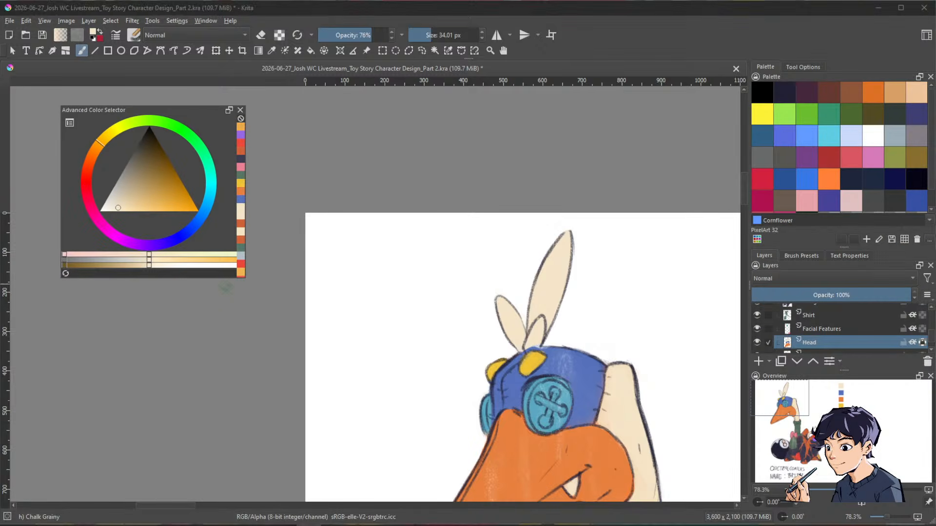
{"action": "left_click_drag", "start_coordinate": [245, 282], "coordinate": [336, 382]}
{"action": "left_click_drag", "start_coordinate": [114, 110], "coordinate": [64, 90]}
{"action": "left_click_drag", "start_coordinate": [431, 379], "coordinate": [380, 255]}
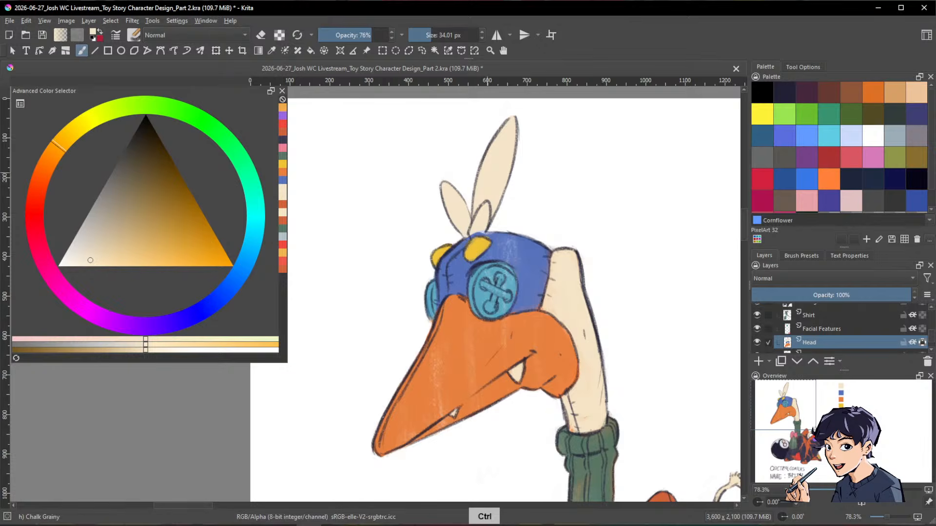
Step: Raise the brush opacity to 87% and shade the lower part of the tall feather with a slightly darker cream
{"action": "left_click", "coordinate": [91, 262]}
{"action": "left_click_drag", "start_coordinate": [91, 261], "coordinate": [98, 256]}
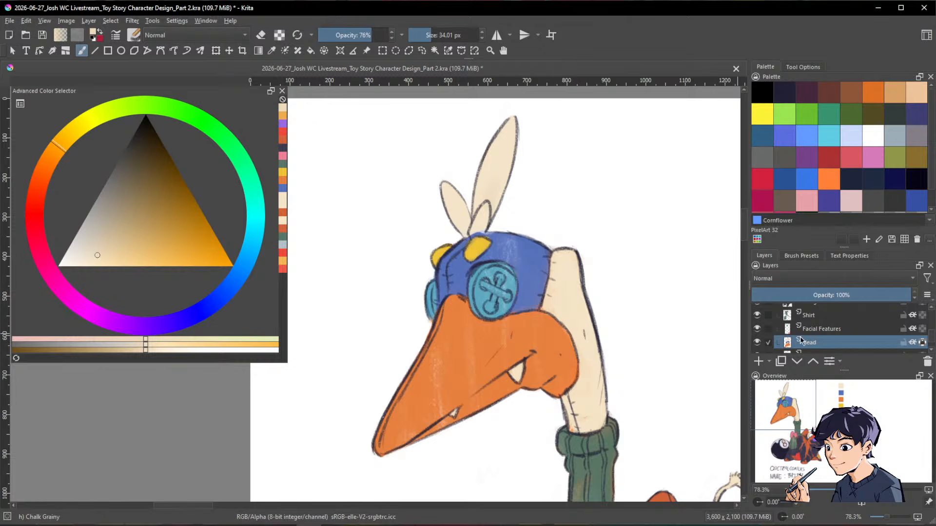
{"action": "left_click", "coordinate": [757, 343]}
{"action": "left_click", "coordinate": [757, 343]}
{"action": "left_click", "coordinate": [379, 36]}
{"action": "left_click", "coordinate": [101, 250]}
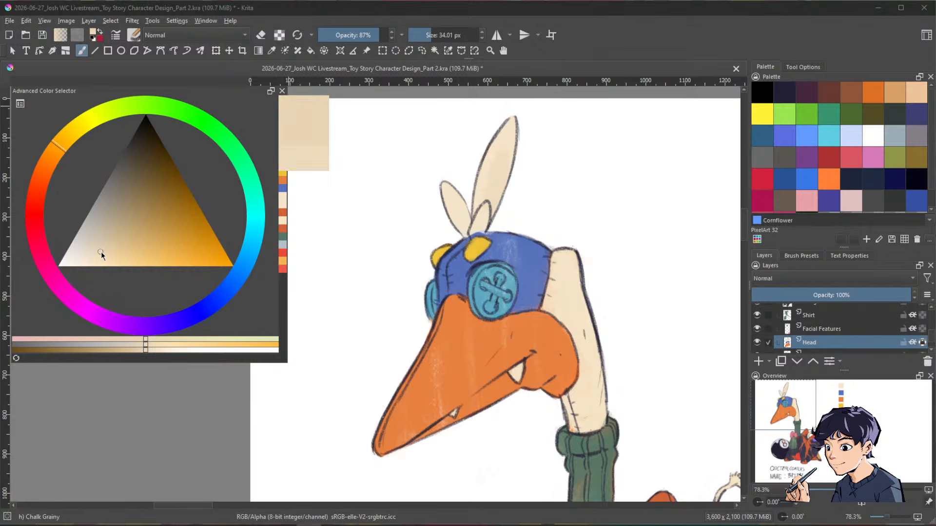
{"action": "left_click", "coordinate": [484, 198]}
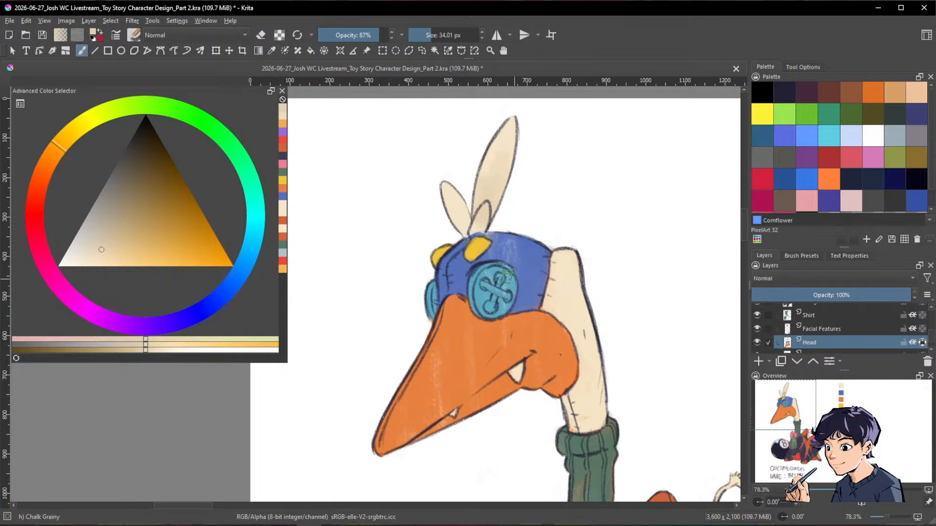
{"action": "left_click_drag", "start_coordinate": [535, 256], "coordinate": [544, 292]}
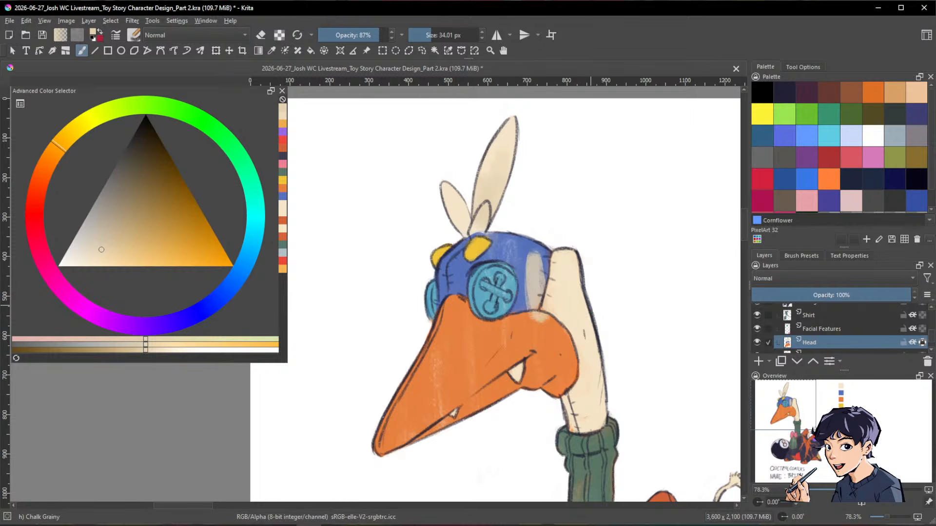
{"action": "key", "text": "ctrl+z"}
Step: Deepen and blend the beige shading across the head feathers with sampled and darker creams, reducing the brush to 24.64 px
{"action": "left_click", "coordinate": [569, 296], "text": "ctrl"}
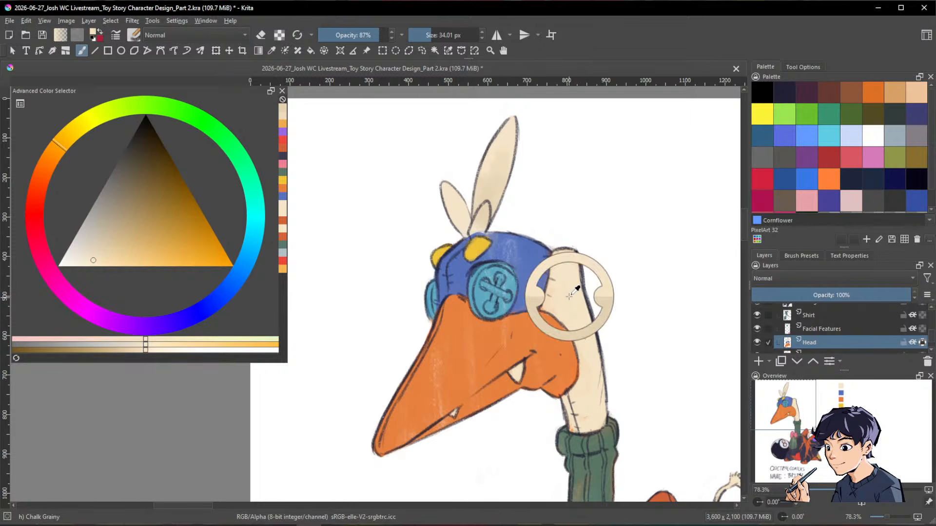
{"action": "left_click", "coordinate": [102, 248]}
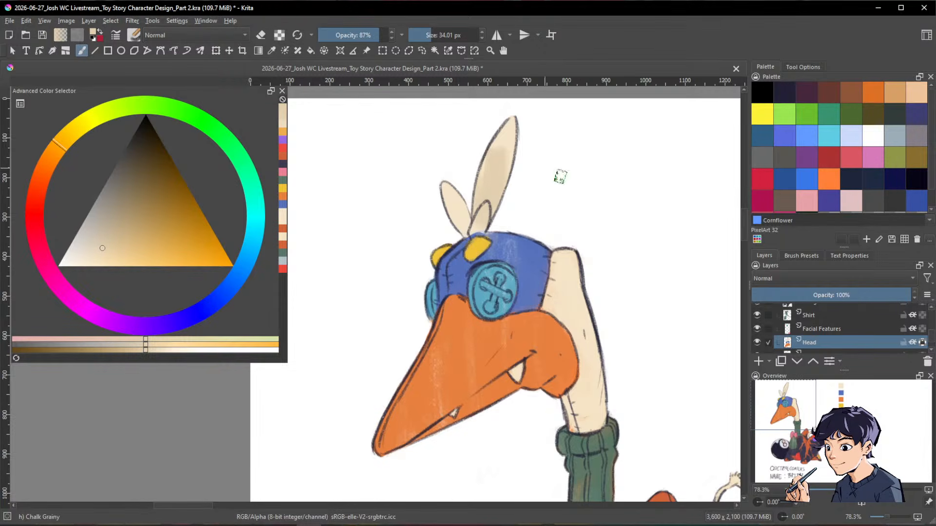
{"action": "key", "text": "space"}
{"action": "left_click", "coordinate": [506, 137], "text": "ctrl"}
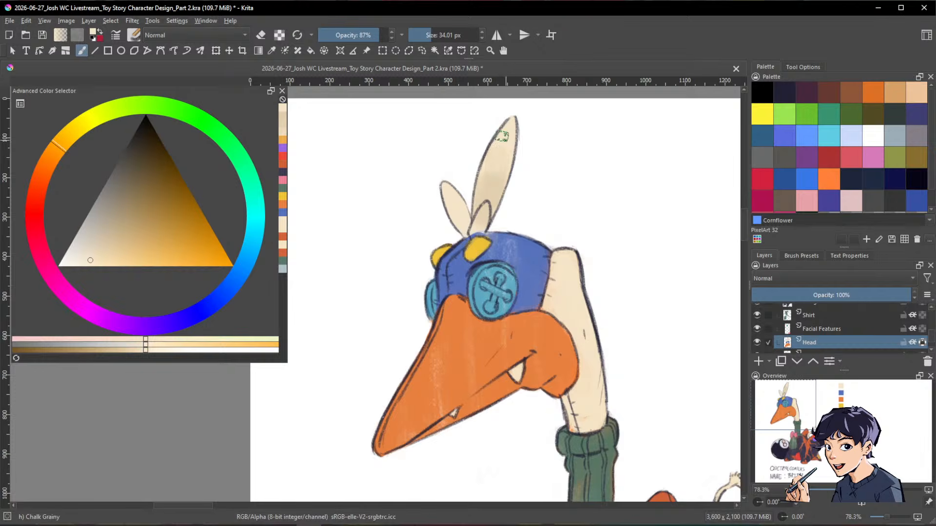
{"action": "left_click_drag", "start_coordinate": [658, 273], "coordinate": [658, 303]}
{"action": "left_click_drag", "start_coordinate": [611, 231], "coordinate": [609, 200]}
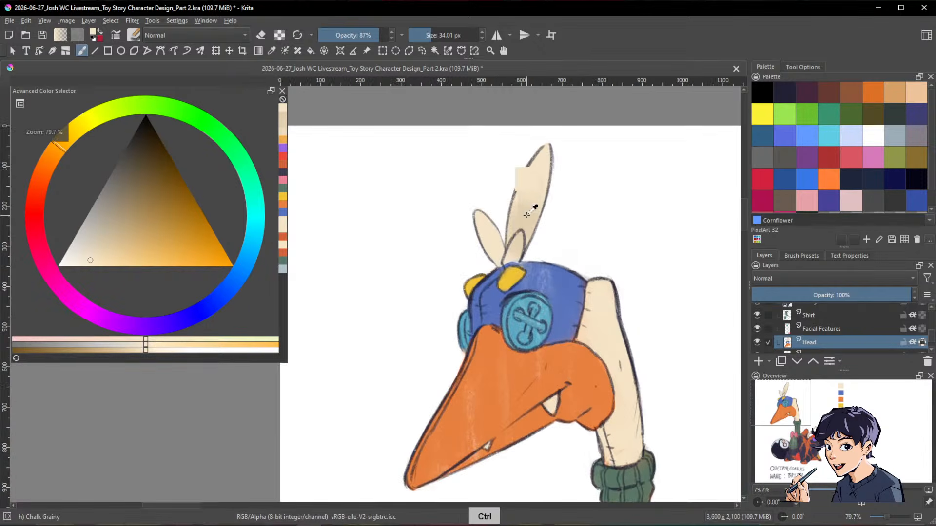
{"action": "left_click", "coordinate": [527, 214], "text": "ctrl"}
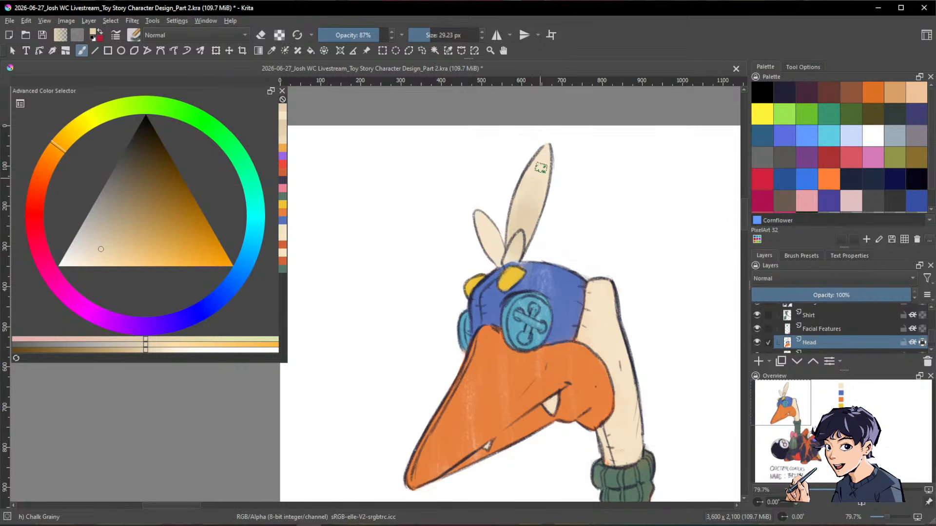
{"action": "left_click", "coordinate": [524, 184], "text": "ctrl"}
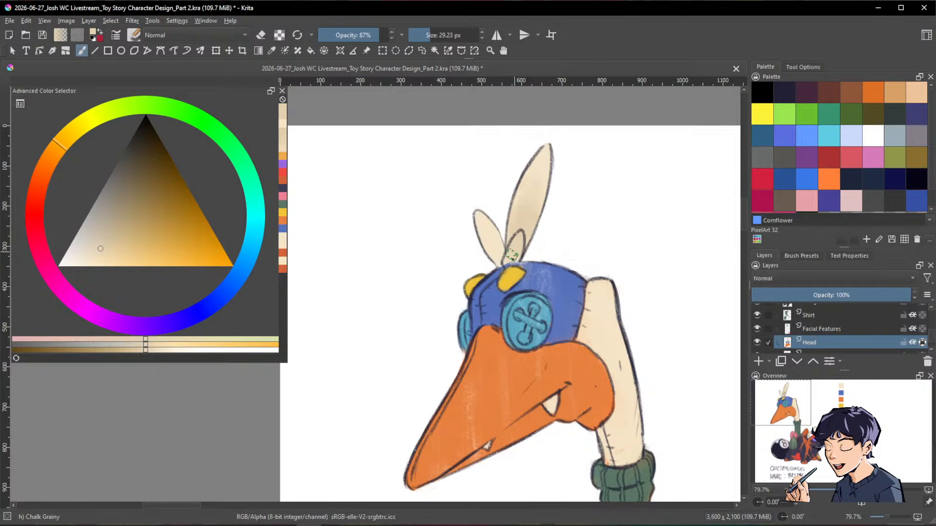
{"action": "key", "text": "bracketleft"}
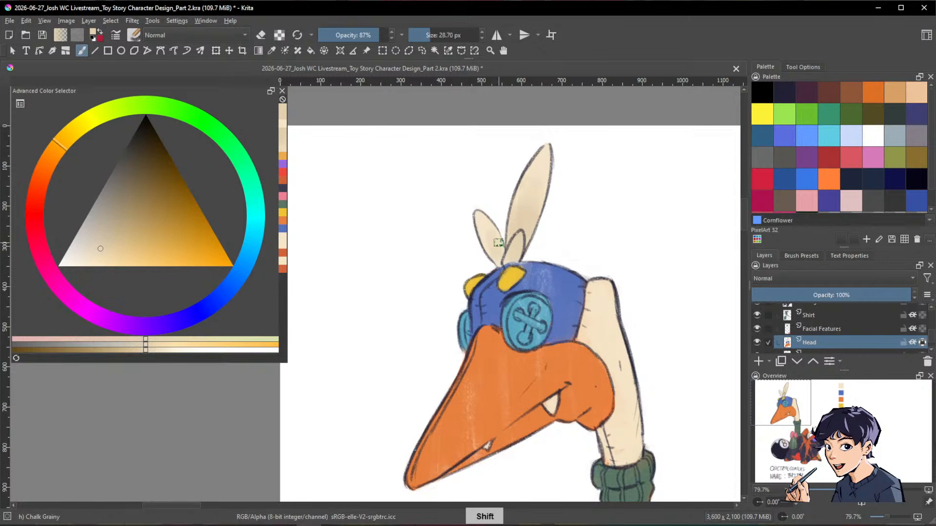
Step: Shift the shading colour to a darker, redder beige and touch up the shadows on the head feathers
{"action": "left_click_drag", "start_coordinate": [672, 277], "coordinate": [628, 312]}
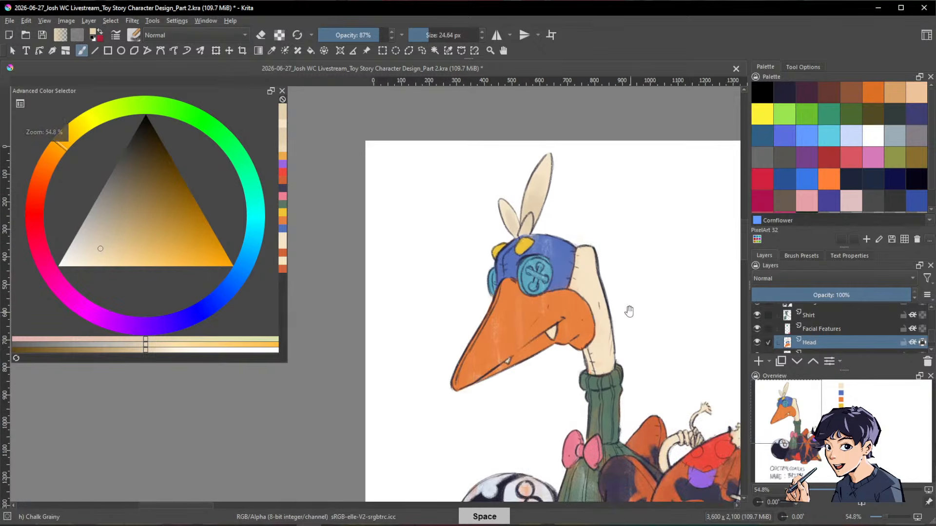
{"action": "left_click", "coordinate": [59, 176]}
{"action": "left_click", "coordinate": [104, 241]}
{"action": "left_click_drag", "start_coordinate": [104, 241], "coordinate": [101, 239]}
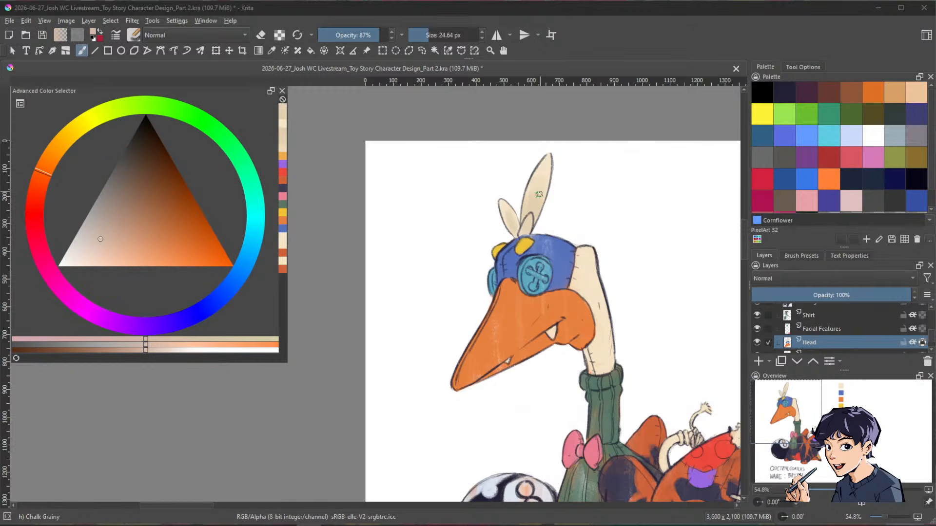
{"action": "mouse_move", "coordinate": [640, 213]}
{"action": "left_mouse_down"}
{"action": "mouse_move", "coordinate": [619, 240]}
{"action": "mouse_move", "coordinate": [611, 225]}
{"action": "left_mouse_up"}
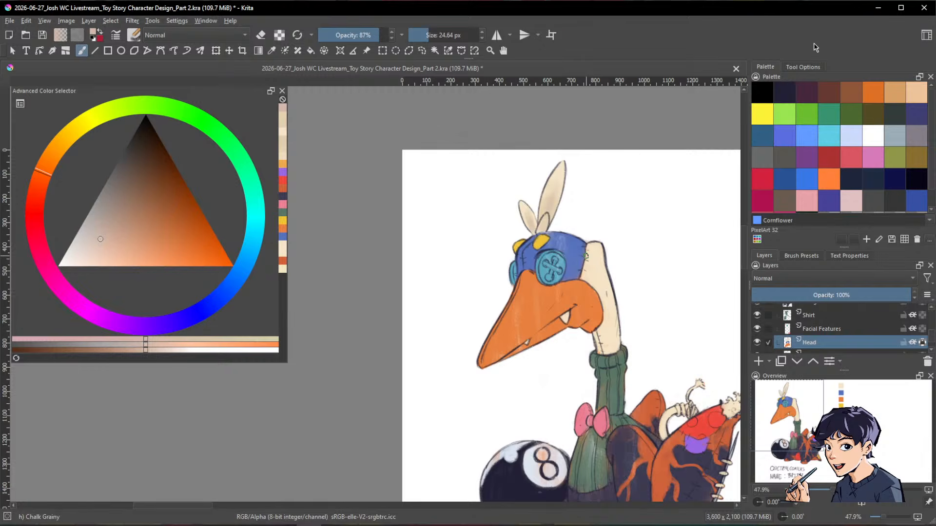
Step: Sample the blue of the head and adjust it to a darker, more violet blue for shading
{"action": "left_click_drag", "start_coordinate": [612, 229], "coordinate": [646, 183]}
{"action": "left_click", "coordinate": [541, 268], "text": "ctrl"}
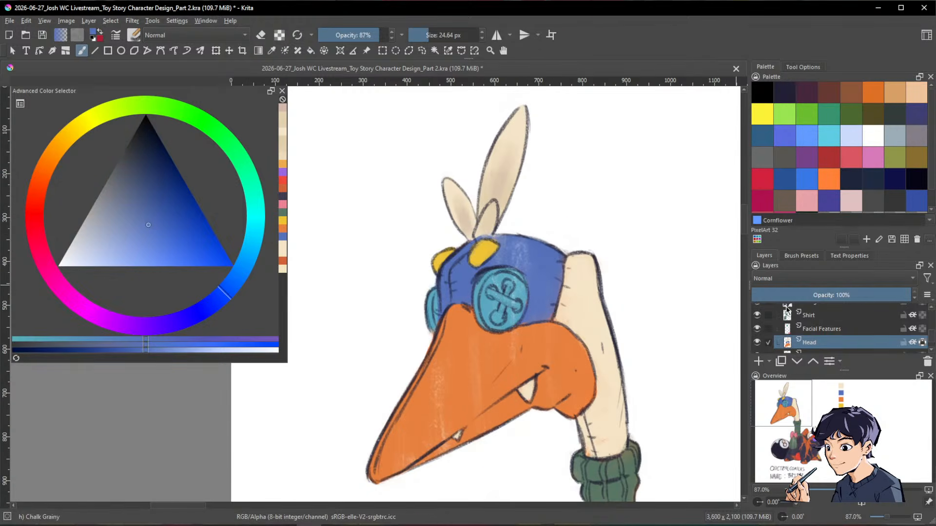
{"action": "left_click_drag", "start_coordinate": [649, 350], "coordinate": [545, 327]}
{"action": "left_click_drag", "start_coordinate": [601, 328], "coordinate": [551, 296]}
{"action": "left_click", "coordinate": [653, 194], "text": "ctrl"}
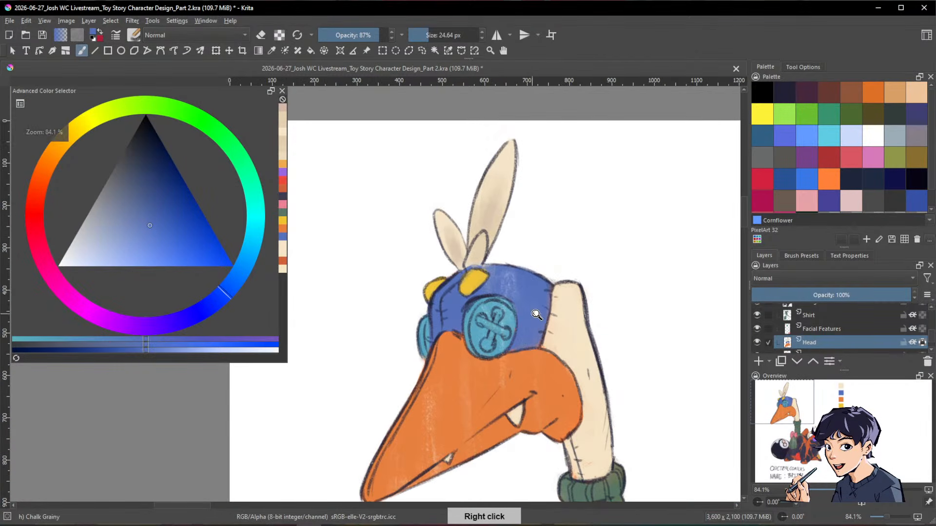
{"action": "left_click_drag", "start_coordinate": [226, 297], "coordinate": [223, 307]}
{"action": "left_click_drag", "start_coordinate": [148, 222], "coordinate": [154, 215]}
{"action": "key", "text": "space"}
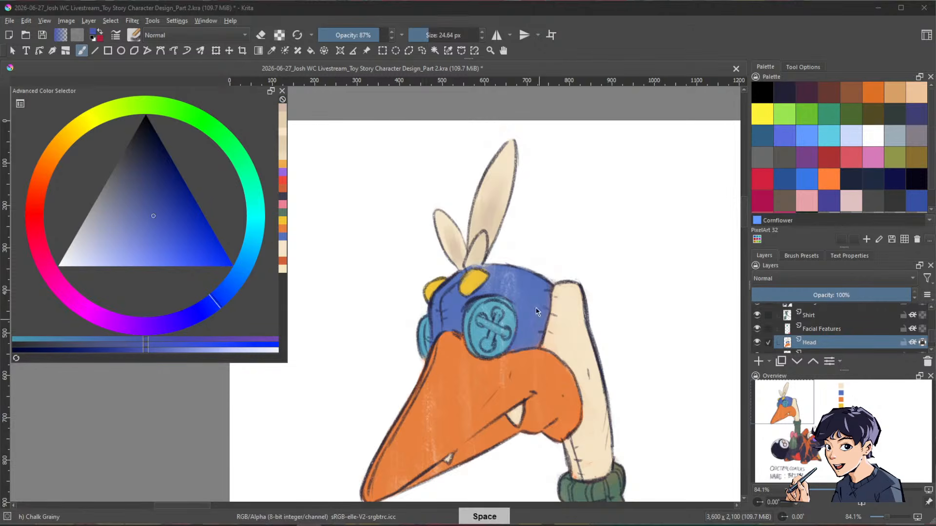
{"action": "left_click", "coordinate": [635, 115]}
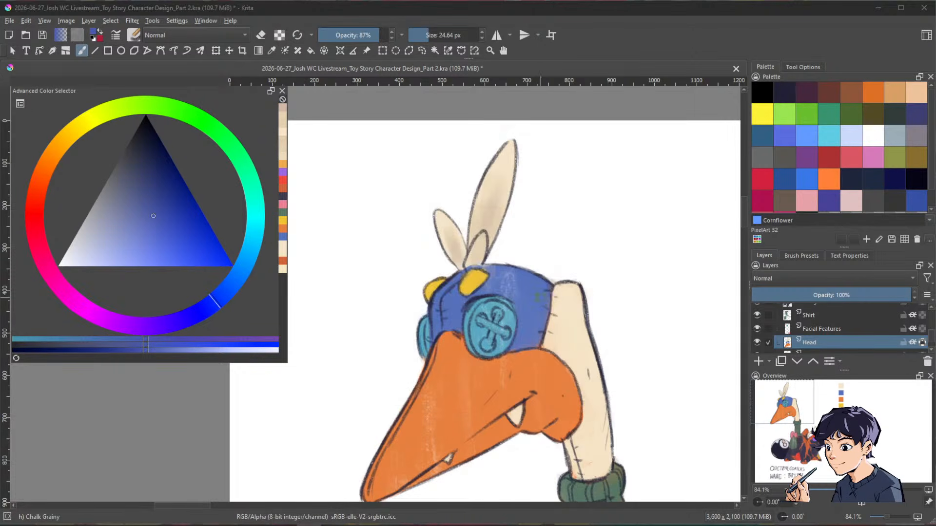
{"action": "key", "text": "space"}
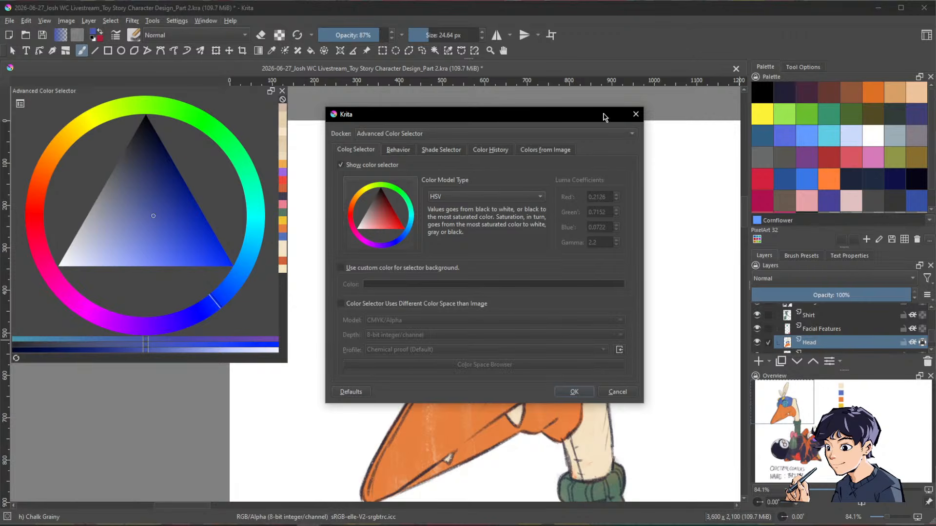
{"action": "left_click", "coordinate": [635, 116]}
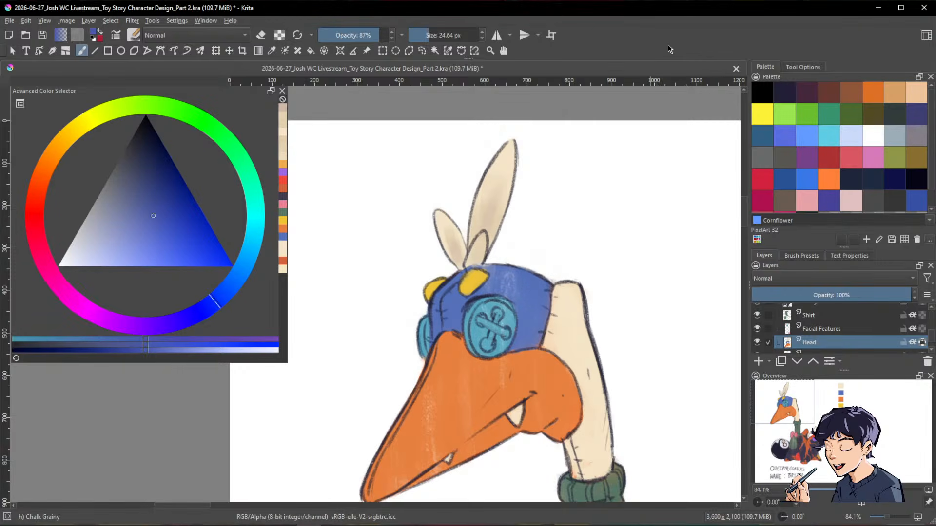
Step: Shade the blue part of the head around the button eye and yellow brow with the darker blue
{"action": "left_click_drag", "start_coordinate": [531, 319], "coordinate": [537, 313]}
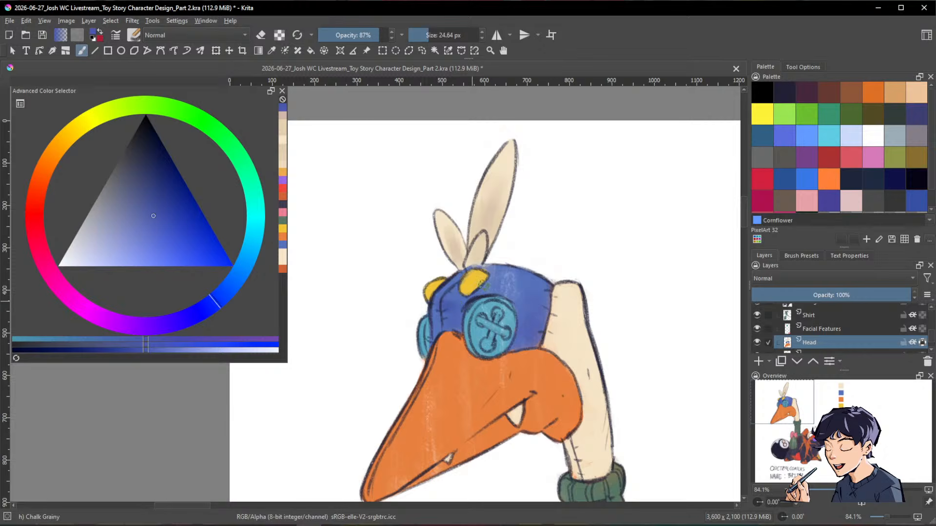
{"action": "key", "text": "space"}
{"action": "key", "text": "ctrl+space"}
{"action": "left_click_drag", "start_coordinate": [652, 273], "coordinate": [645, 341]}
{"action": "left_click_drag", "start_coordinate": [633, 254], "coordinate": [641, 188]}
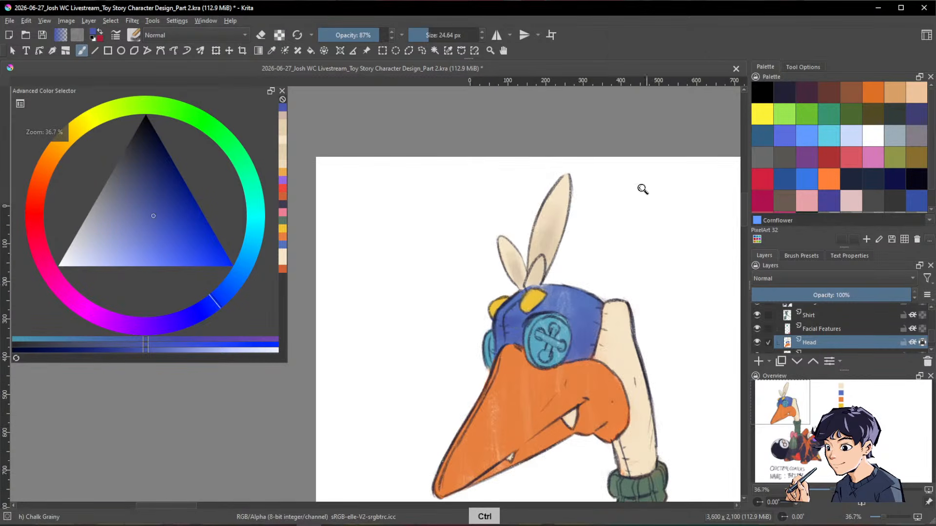
{"action": "key", "text": "space"}
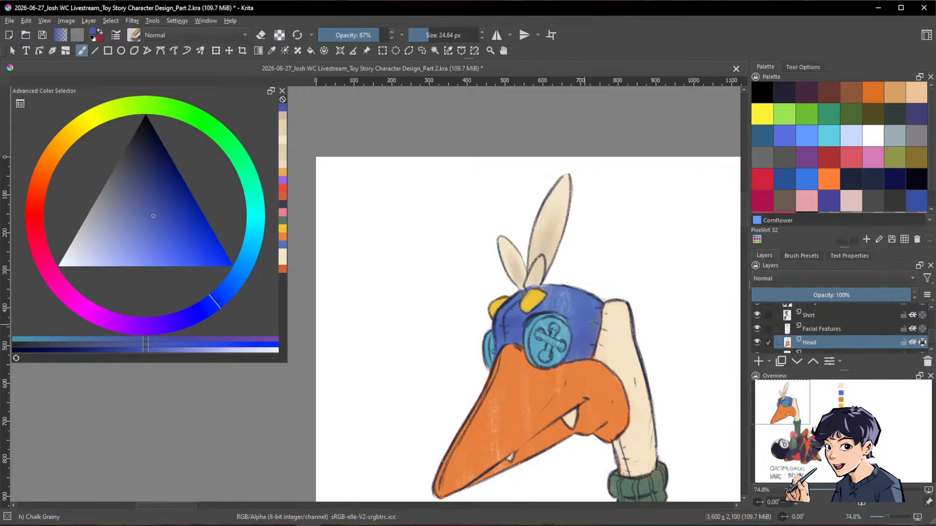
{"action": "key", "text": "ctrl"}
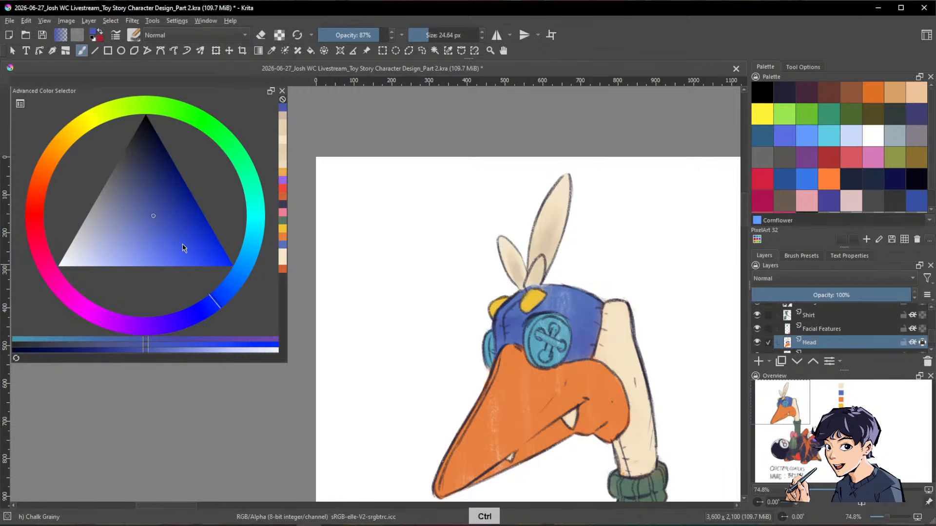
Step: Sample the head's blue, adjust it to a lighter, more cyan blue, and brush it above the back of the beak
{"action": "left_click", "coordinate": [561, 291], "text": "ctrl"}
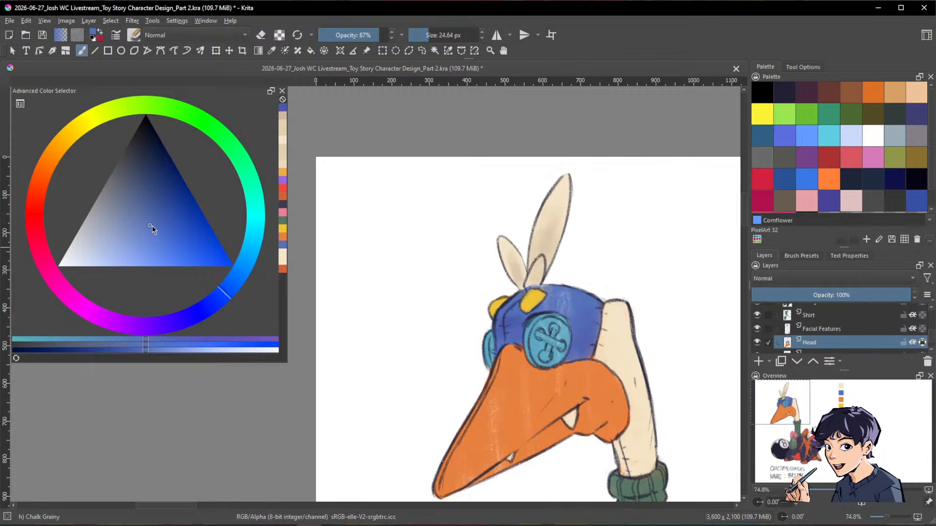
{"action": "left_click", "coordinate": [151, 232]}
{"action": "left_click", "coordinate": [226, 291]}
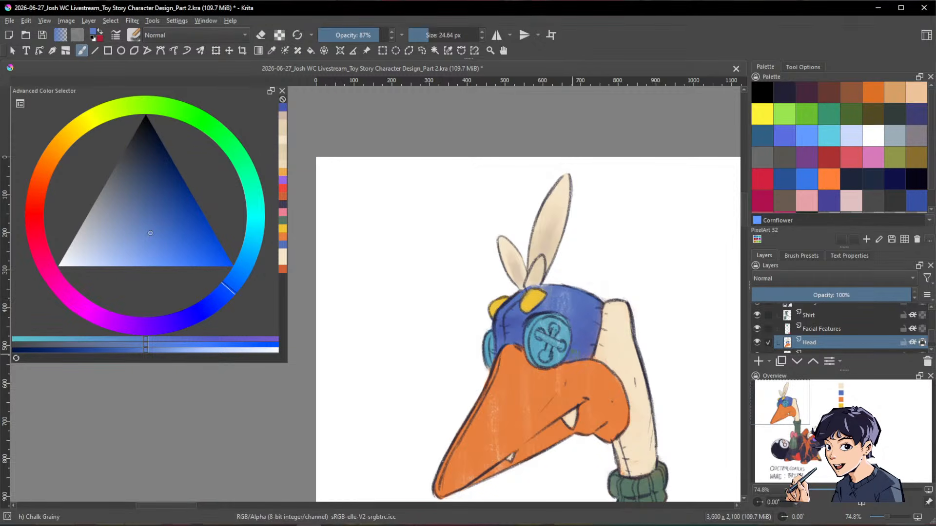
{"action": "left_click_drag", "start_coordinate": [573, 352], "coordinate": [590, 348]}
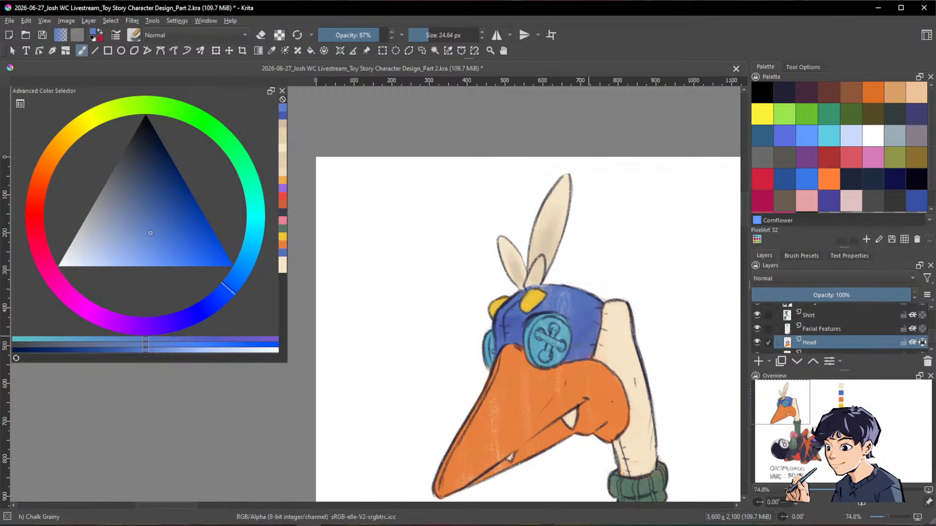
Step: Export the current character drawing with Export Advanced, accepting the offered file and options
{"action": "left_click_drag", "start_coordinate": [657, 298], "coordinate": [648, 317]}
{"action": "mouse_move", "coordinate": [655, 324]}
{"action": "left_mouse_down"}
{"action": "mouse_move", "coordinate": [648, 317]}
{"action": "mouse_move", "coordinate": [665, 329]}
{"action": "left_mouse_up"}
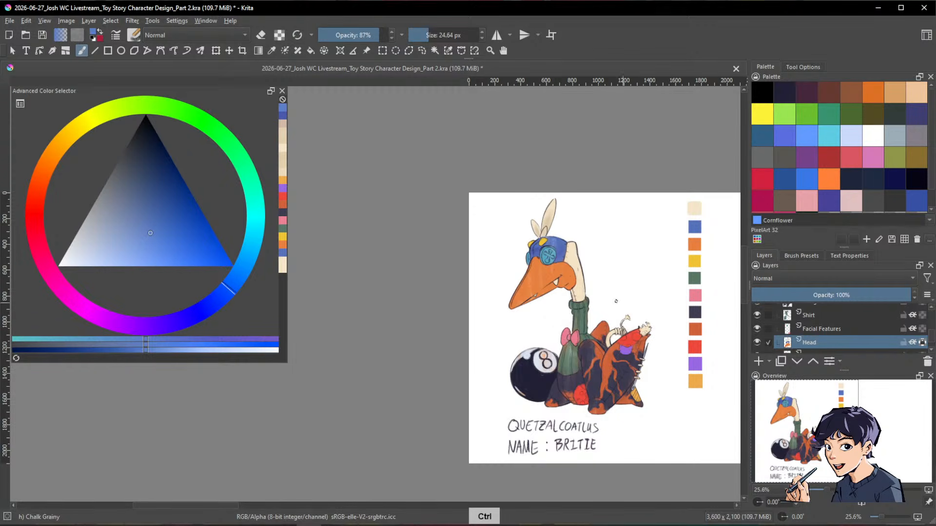
{"action": "left_click_drag", "start_coordinate": [702, 334], "coordinate": [579, 307]}
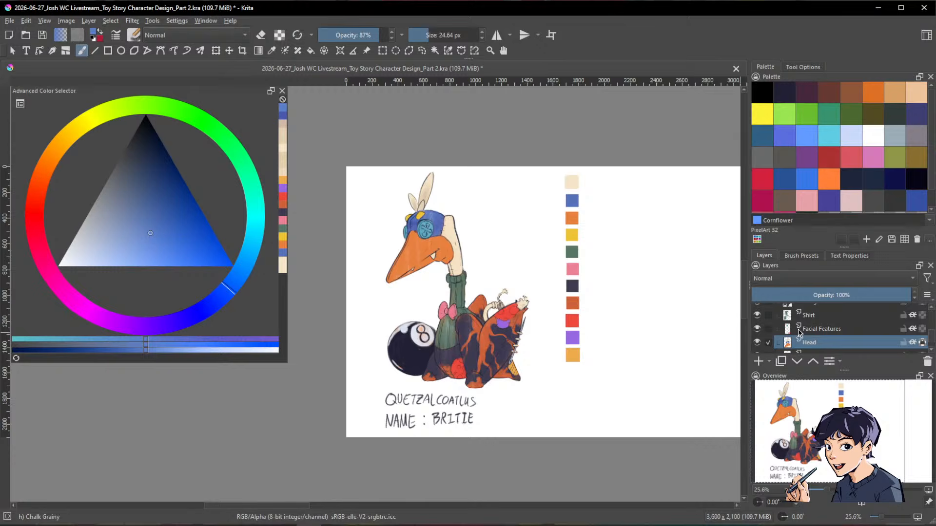
{"action": "left_click_drag", "start_coordinate": [715, 327], "coordinate": [652, 326]}
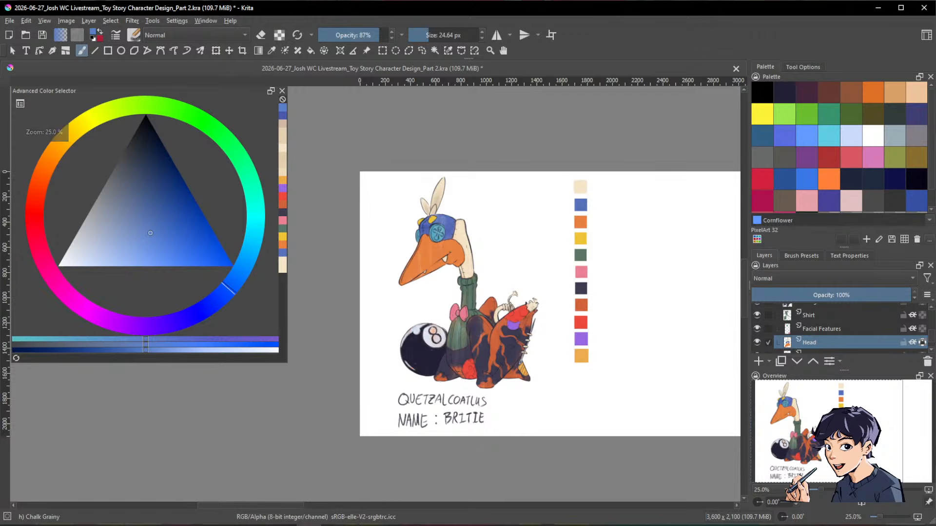
{"action": "left_click", "coordinate": [10, 21]}
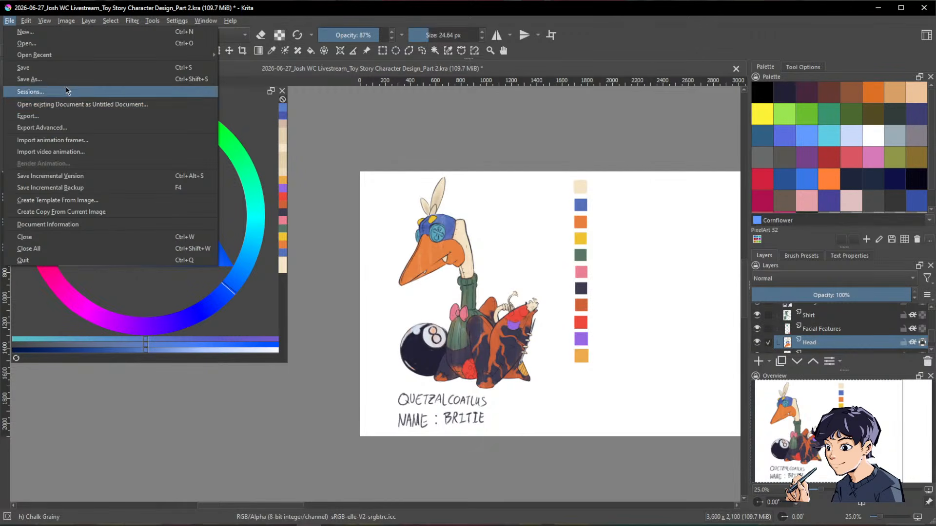
{"action": "left_click", "coordinate": [83, 129]}
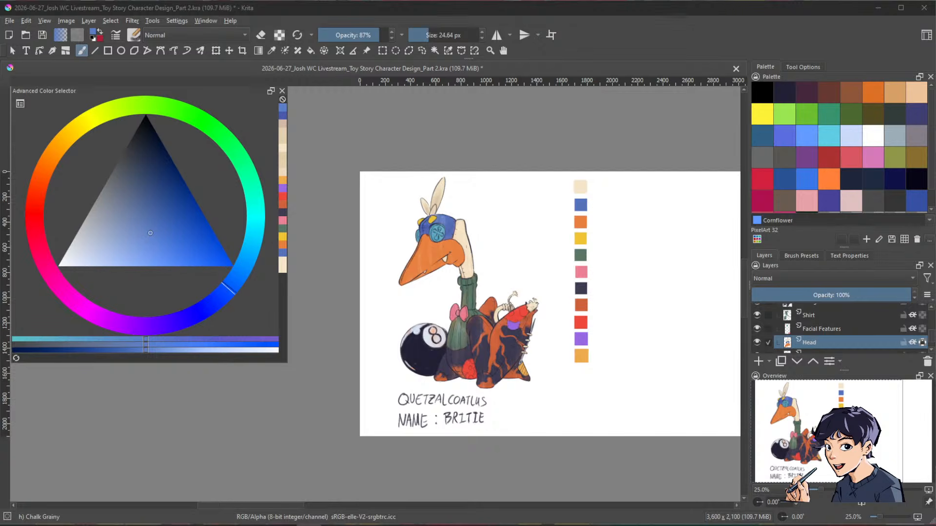
{"action": "key", "text": "Return"}
{"action": "key", "text": "Return"}
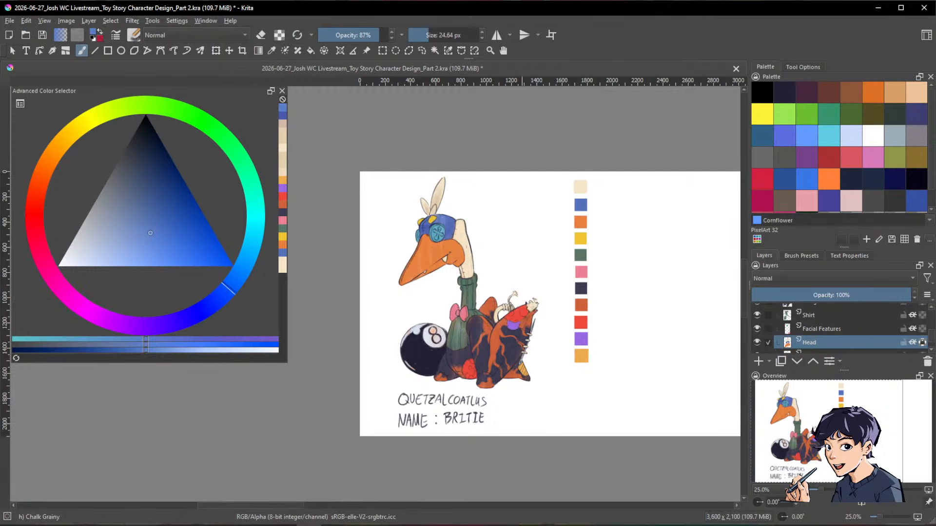
Step: Sample the beak's orange, adjust it to a darker, slightly redder orange for shading, and enlarge the brush to about 29 px
{"action": "left_click_drag", "start_coordinate": [442, 239], "coordinate": [587, 290]}
{"action": "left_click_drag", "start_coordinate": [657, 415], "coordinate": [635, 366]}
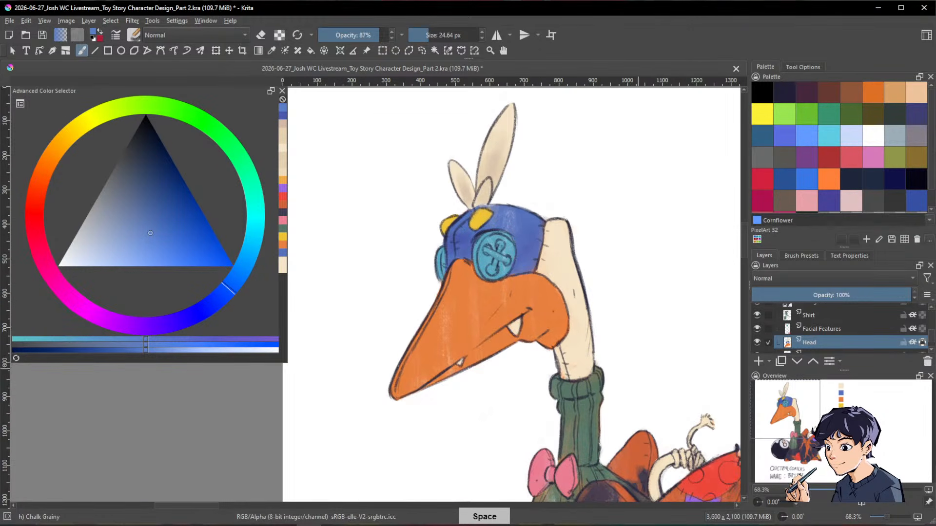
{"action": "left_click", "coordinate": [546, 296], "text": "ctrl"}
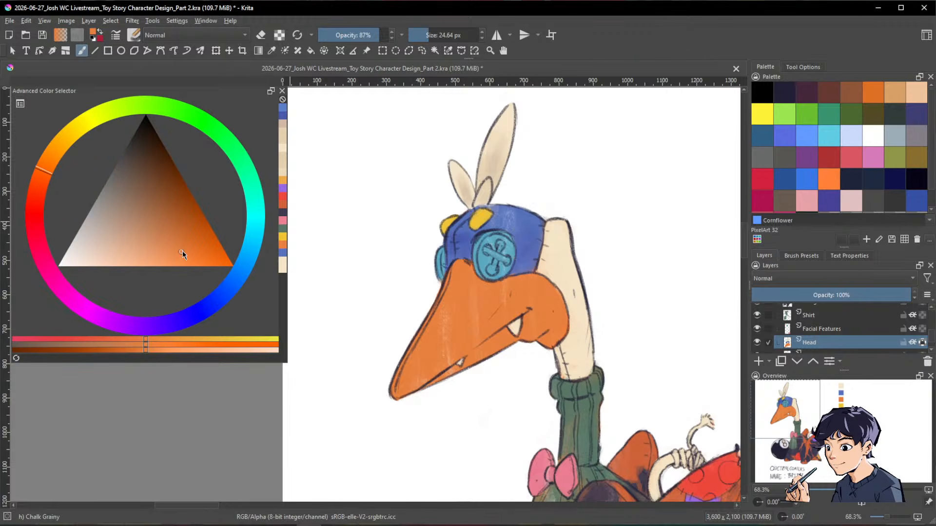
{"action": "left_click_drag", "start_coordinate": [182, 249], "coordinate": [177, 242]}
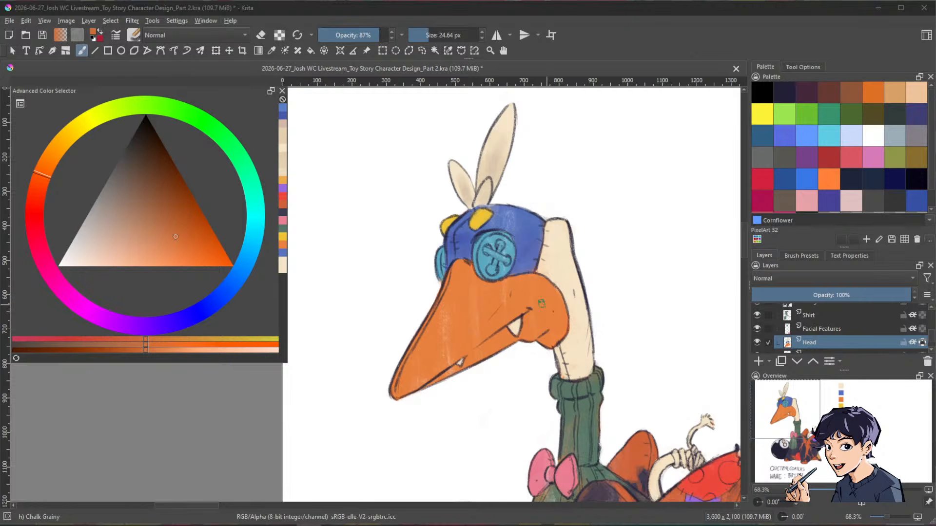
{"action": "mouse_move", "coordinate": [475, 332]}
{"action": "left_mouse_down"}
{"action": "mouse_move", "coordinate": [507, 335]}
{"action": "mouse_move", "coordinate": [480, 351]}
{"action": "left_mouse_up"}
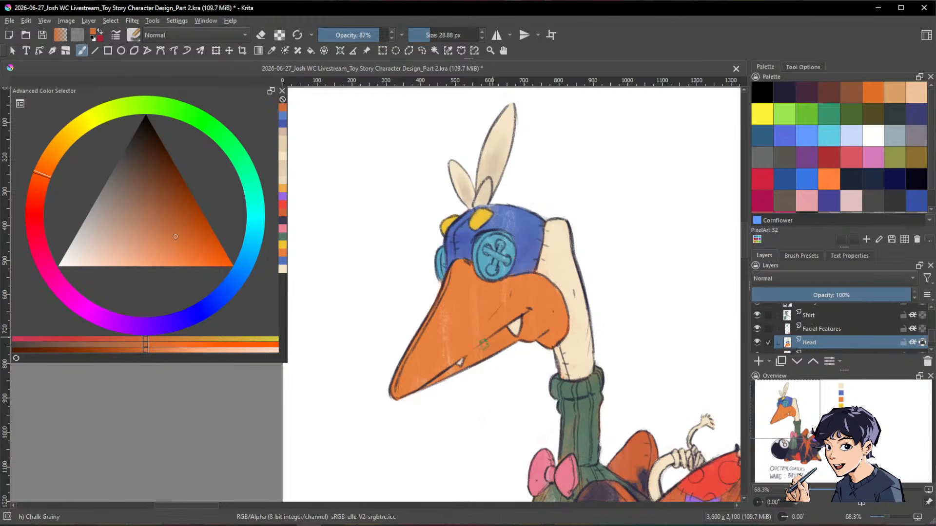
{"action": "left_click", "coordinate": [181, 235]}
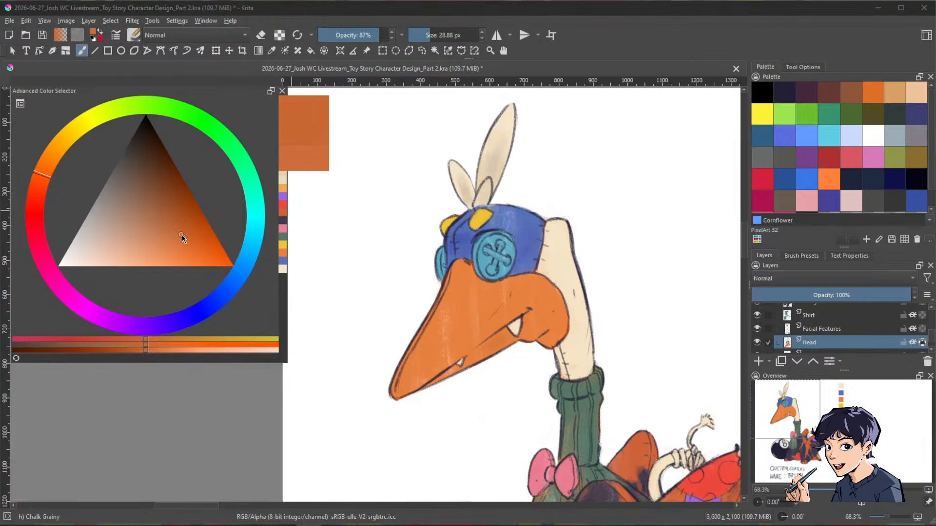
{"action": "left_click", "coordinate": [47, 176]}
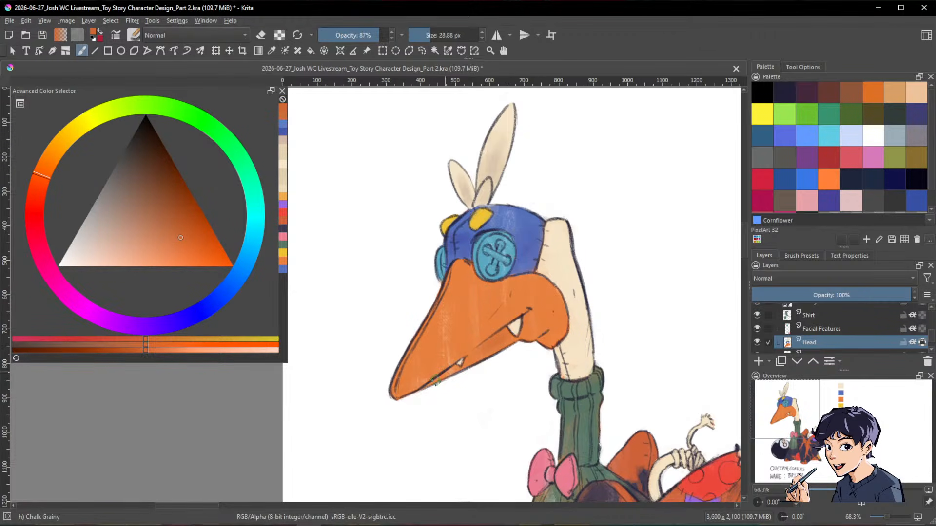
Step: Shade the rear cheek of the beak with sampled and slightly darkened oranges, enlarging the brush to 42.18 px
{"action": "left_click", "coordinate": [189, 238]}
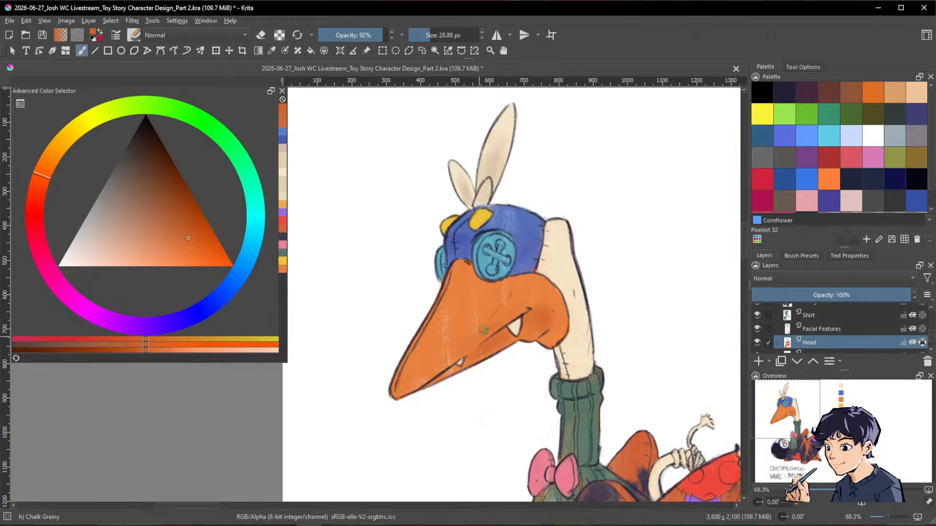
{"action": "key", "text": "shift"}
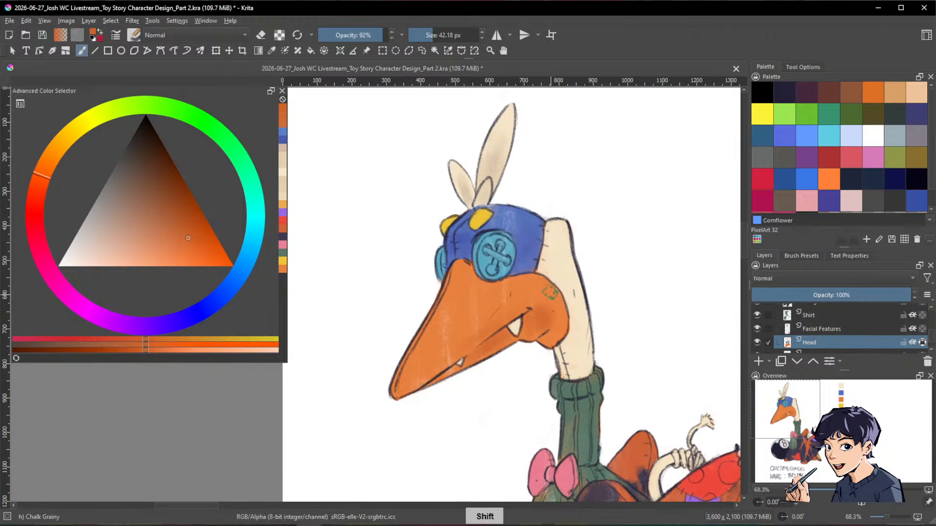
{"action": "left_click", "coordinate": [546, 290], "text": "ctrl"}
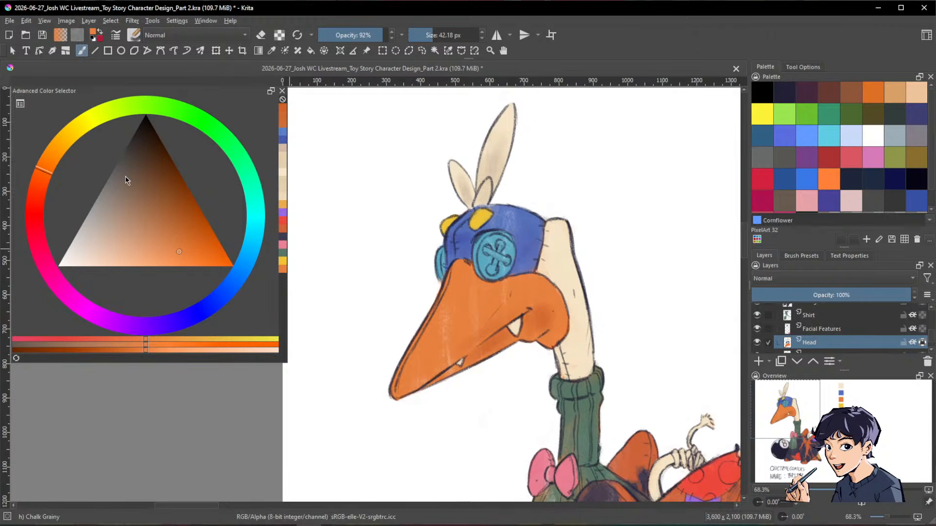
{"action": "left_click", "coordinate": [545, 285], "text": "ctrl"}
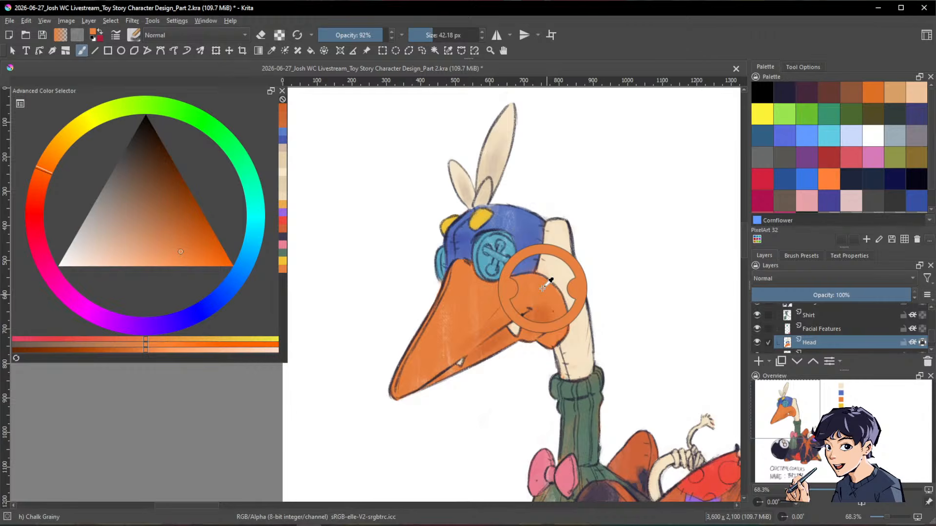
{"action": "left_click_drag", "start_coordinate": [183, 250], "coordinate": [185, 238]}
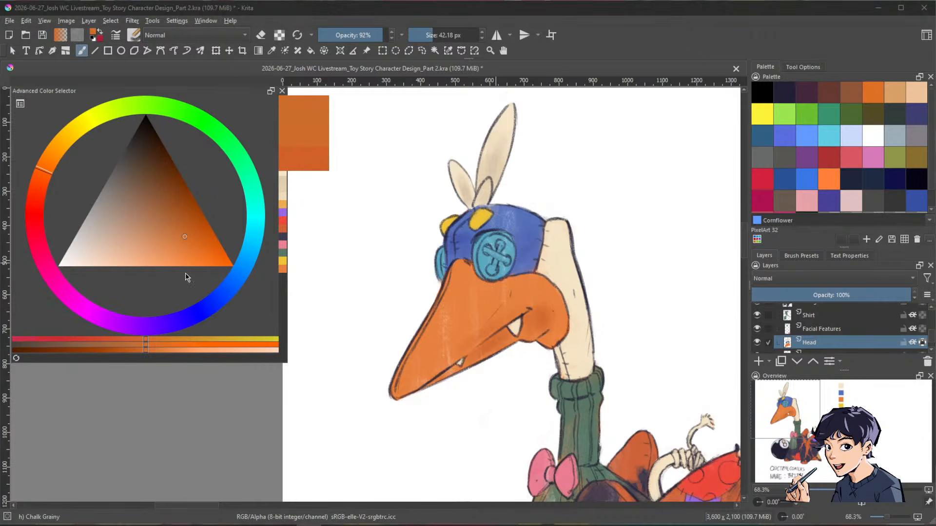
{"action": "left_click", "coordinate": [546, 290], "text": "ctrl"}
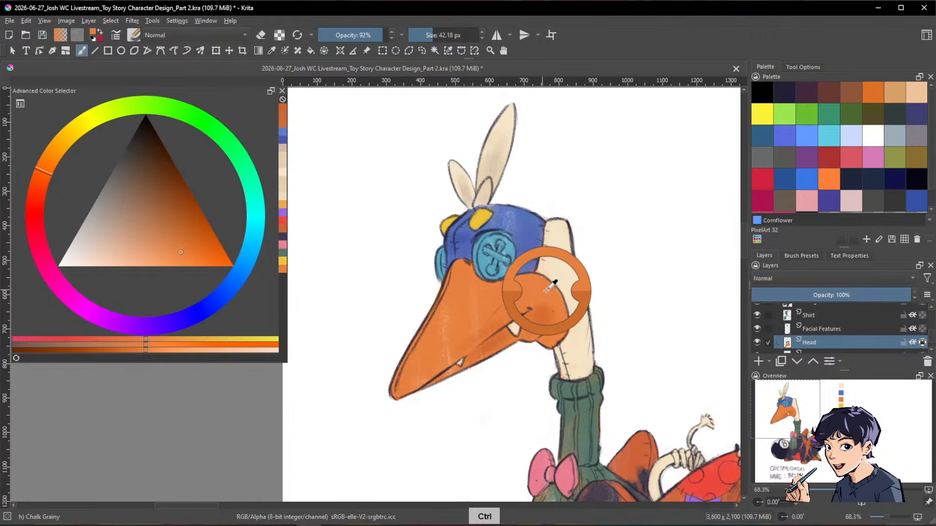
Step: Shift the brush orange towards red and paint it over the cheek behind the mouth corner
{"action": "left_click", "coordinate": [48, 179]}
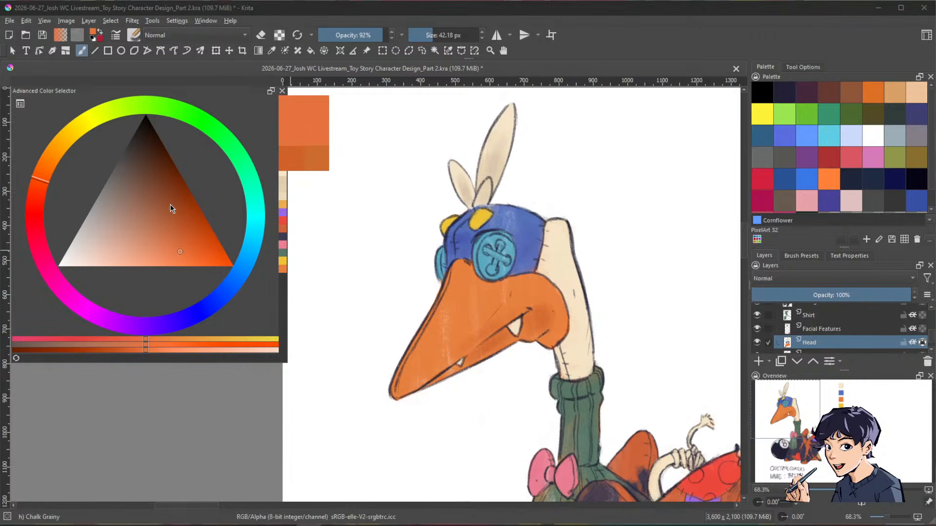
{"action": "left_click", "coordinate": [183, 249]}
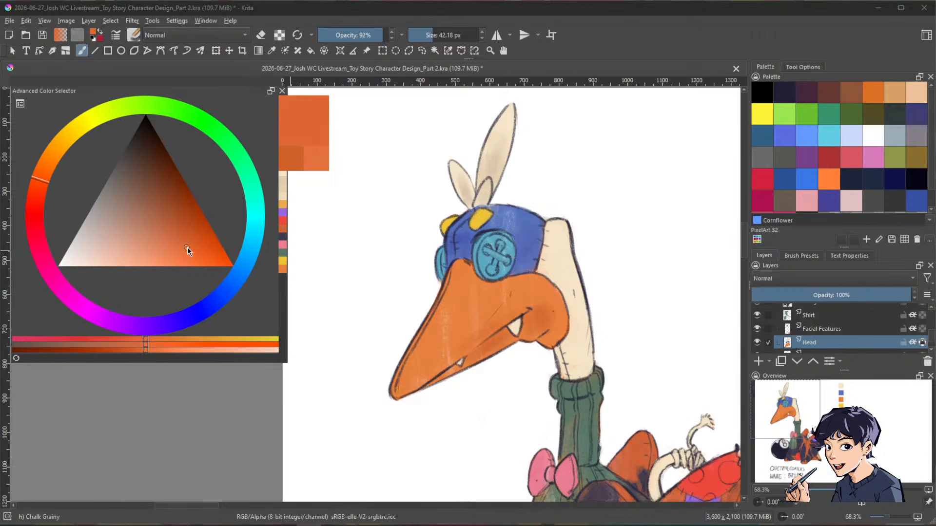
{"action": "left_click_drag", "start_coordinate": [187, 247], "coordinate": [189, 246]}
{"action": "key", "text": "ctrl"}
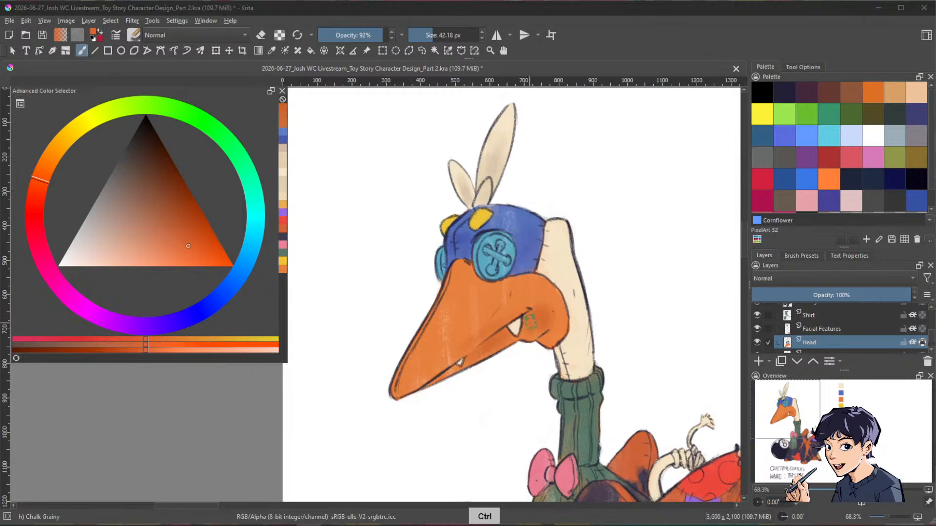
{"action": "left_click_drag", "start_coordinate": [530, 321], "coordinate": [534, 332]}
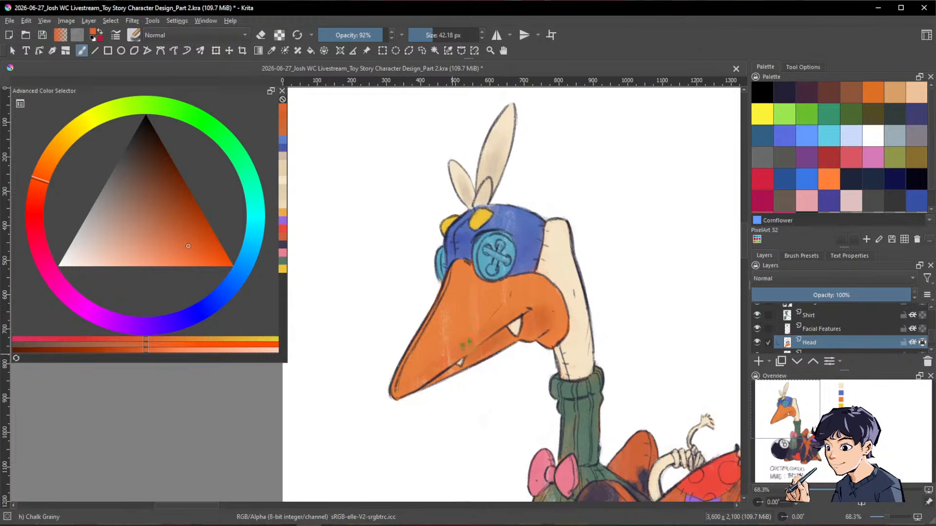
Step: Blend the cheek shading around the mouth corner with oranges sampled from the beak, using a 35.75 px brush
{"action": "mouse_move", "coordinate": [616, 310]}
{"action": "left_mouse_down"}
{"action": "mouse_move", "coordinate": [615, 353]}
{"action": "mouse_move", "coordinate": [539, 316]}
{"action": "left_mouse_up"}
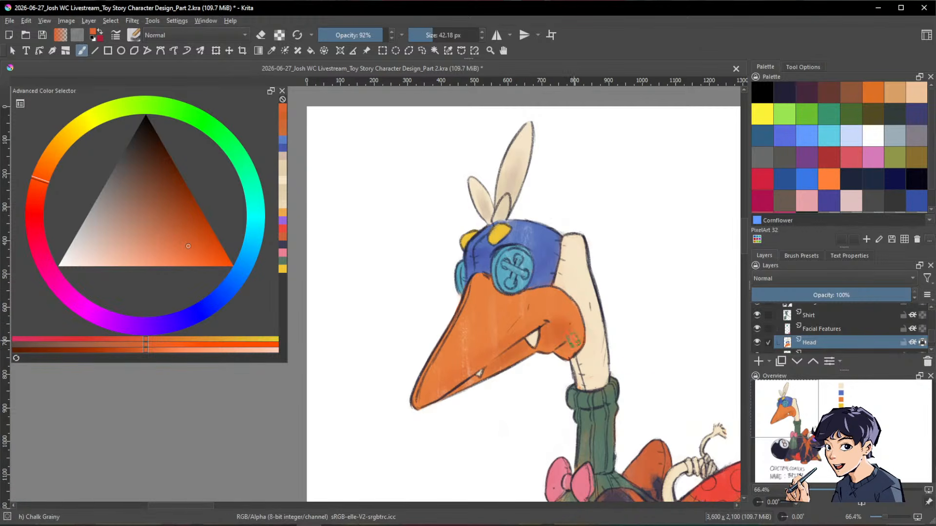
{"action": "key", "text": "shift"}
{"action": "key", "text": "space"}
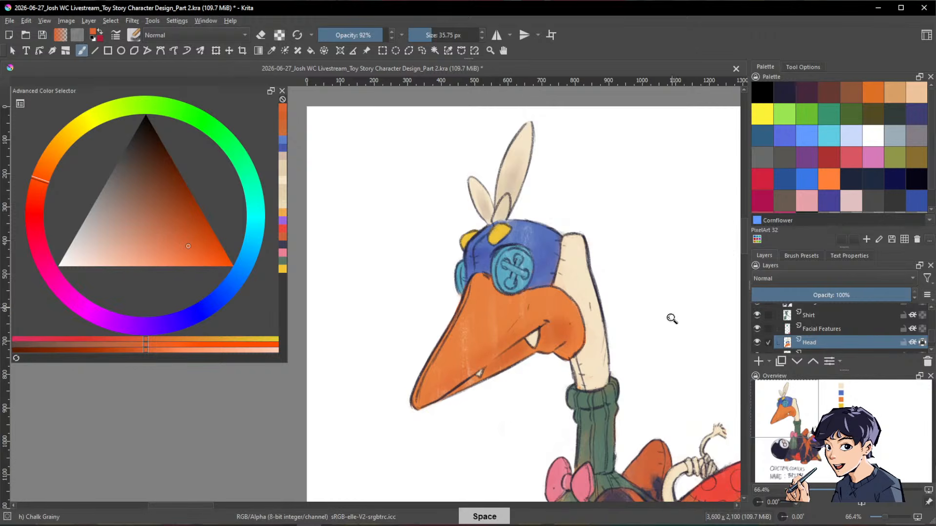
{"action": "left_click_drag", "start_coordinate": [673, 318], "coordinate": [676, 413]}
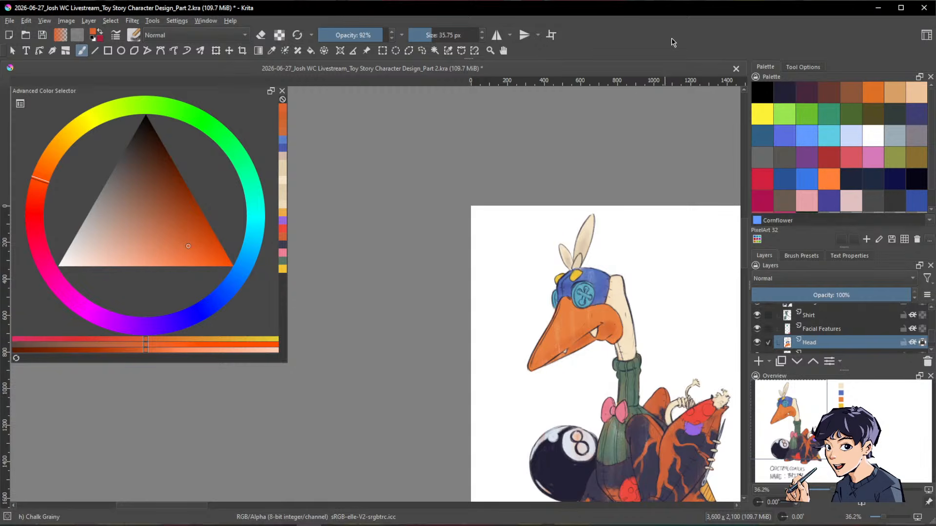
{"action": "left_click_drag", "start_coordinate": [678, 314], "coordinate": [589, 288]}
{"action": "scroll", "coordinate": [515, 295], "scroll_direction": "up", "scroll_amount": 1}
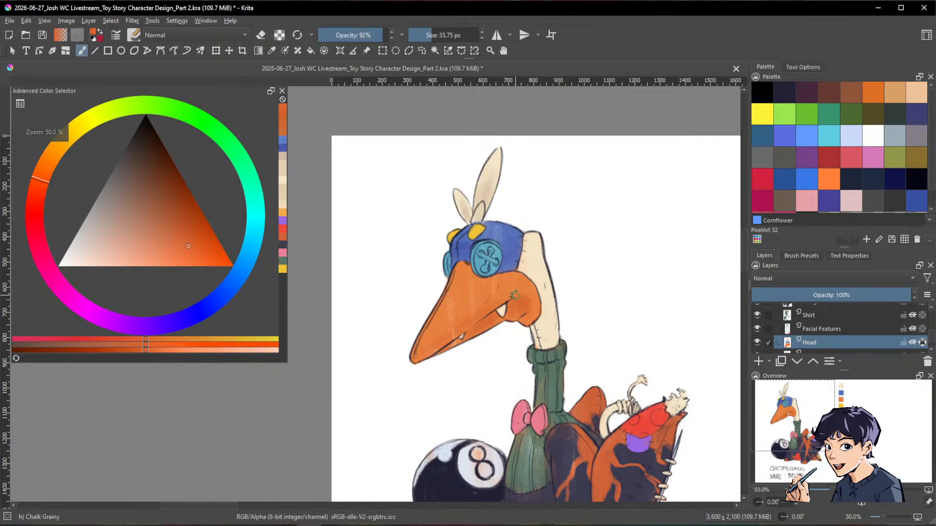
{"action": "left_click", "coordinate": [522, 266], "text": "ctrl"}
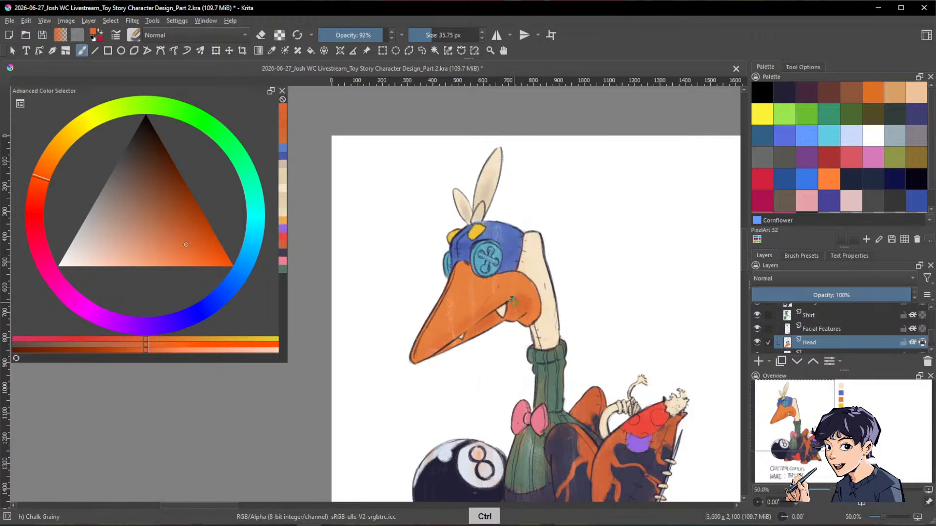
{"action": "left_click", "coordinate": [522, 283], "text": "ctrl"}
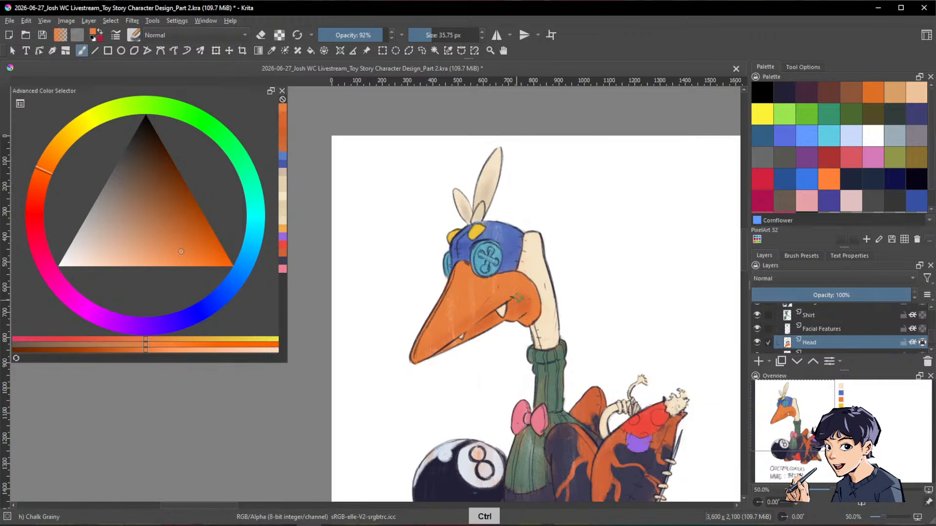
{"action": "left_click", "coordinate": [528, 292], "text": "ctrl"}
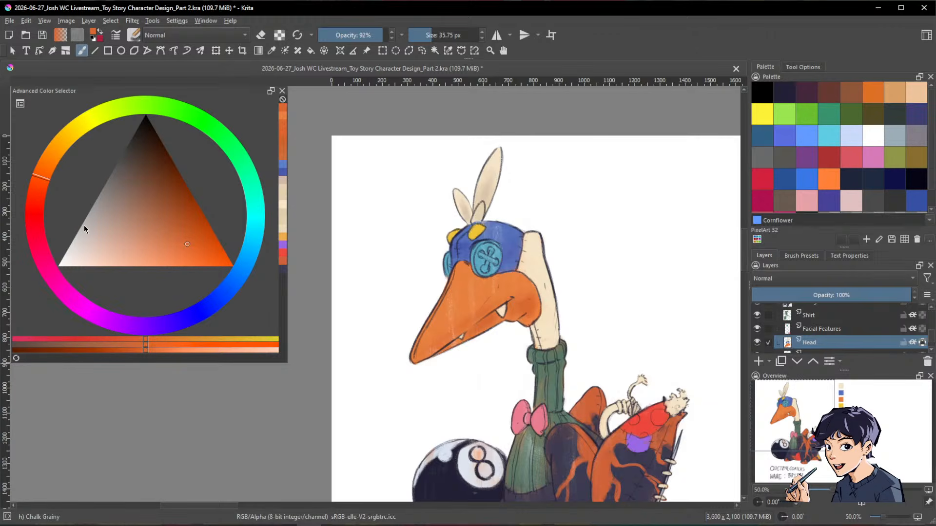
Step: Enlarge the brush to 43.65 px and smooth the orange shading along the beak
{"action": "key", "text": "shift"}
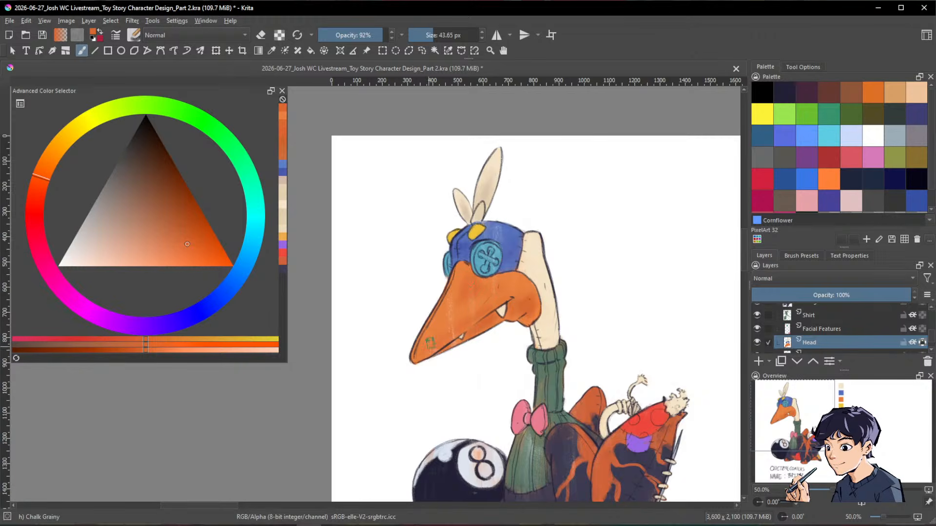
{"action": "left_click_drag", "start_coordinate": [668, 351], "coordinate": [660, 395]}
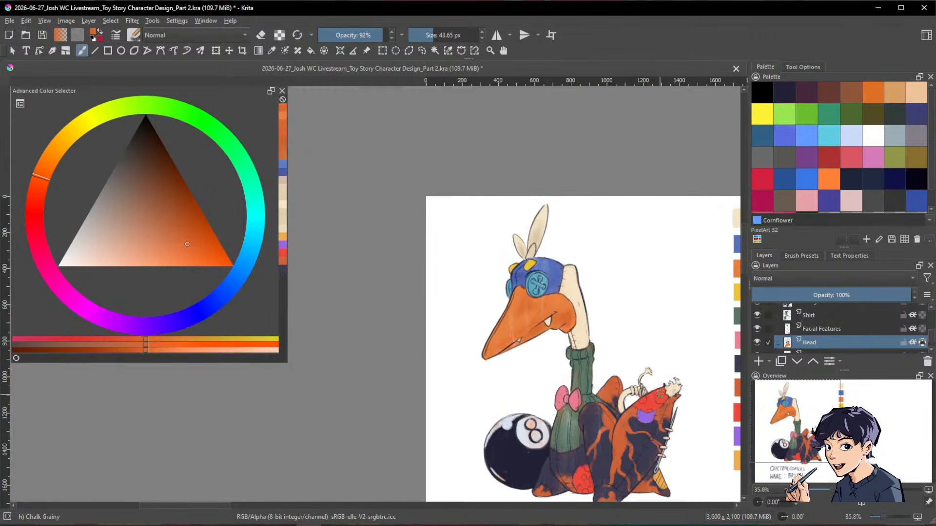
{"action": "scroll", "coordinate": [567, 295], "scroll_direction": "up", "scroll_amount": 2}
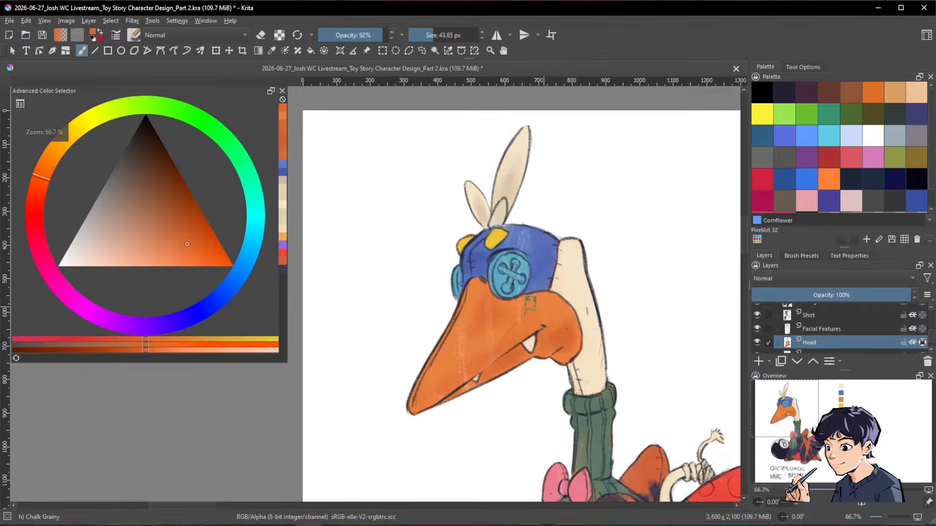
Step: Choose a green brush colour and add a new paint layer directly above the Palette layer
{"action": "left_click", "coordinate": [219, 135]}
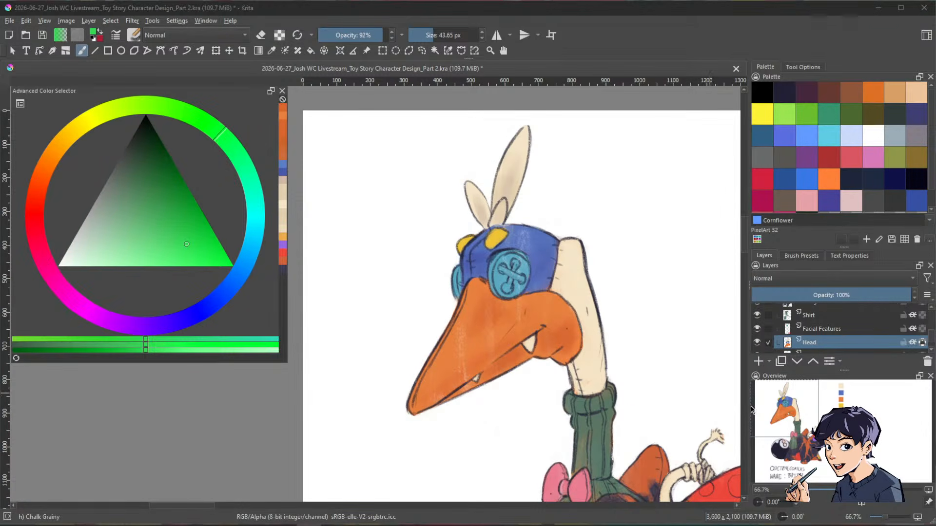
{"action": "scroll", "coordinate": [838, 332], "scroll_direction": "up", "scroll_amount": 4}
{"action": "left_click", "coordinate": [809, 326]}
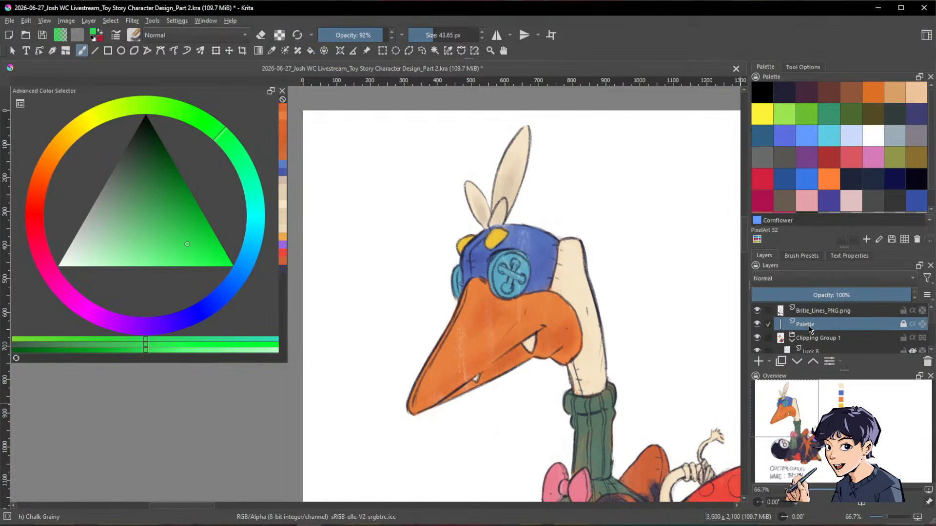
{"action": "left_click", "coordinate": [759, 362]}
Step: Paint a large light-green swatch on the blank canvas beside the head, using a 70.57 px brush at 100% opacity
{"action": "left_click_drag", "start_coordinate": [349, 192], "coordinate": [349, 293]}
{"action": "mouse_move", "coordinate": [347, 193]}
{"action": "left_mouse_down"}
{"action": "mouse_move", "coordinate": [379, 194]}
{"action": "mouse_move", "coordinate": [399, 292]}
{"action": "mouse_move", "coordinate": [372, 223]}
{"action": "mouse_move", "coordinate": [359, 271]}
{"action": "mouse_move", "coordinate": [350, 198]}
{"action": "left_mouse_up"}
{"action": "left_click_drag", "start_coordinate": [117, 263], "coordinate": [129, 257]}
{"action": "left_click_drag", "start_coordinate": [362, 206], "coordinate": [376, 206], "text": "shift"}
{"action": "mouse_move", "coordinate": [349, 188]}
{"action": "left_mouse_down"}
{"action": "mouse_move", "coordinate": [368, 302]}
{"action": "mouse_move", "coordinate": [379, 211]}
{"action": "mouse_move", "coordinate": [356, 183]}
{"action": "mouse_move", "coordinate": [404, 189]}
{"action": "mouse_move", "coordinate": [398, 214]}
{"action": "mouse_move", "coordinate": [391, 192]}
{"action": "mouse_move", "coordinate": [367, 220]}
{"action": "mouse_move", "coordinate": [345, 292]}
{"action": "left_mouse_up"}
{"action": "left_click_drag", "start_coordinate": [384, 36], "coordinate": [392, 36]}
{"action": "mouse_move", "coordinate": [345, 163]}
{"action": "left_mouse_down"}
{"action": "mouse_move", "coordinate": [347, 184]}
{"action": "mouse_move", "coordinate": [364, 196]}
{"action": "mouse_move", "coordinate": [376, 262]}
{"action": "left_mouse_up"}
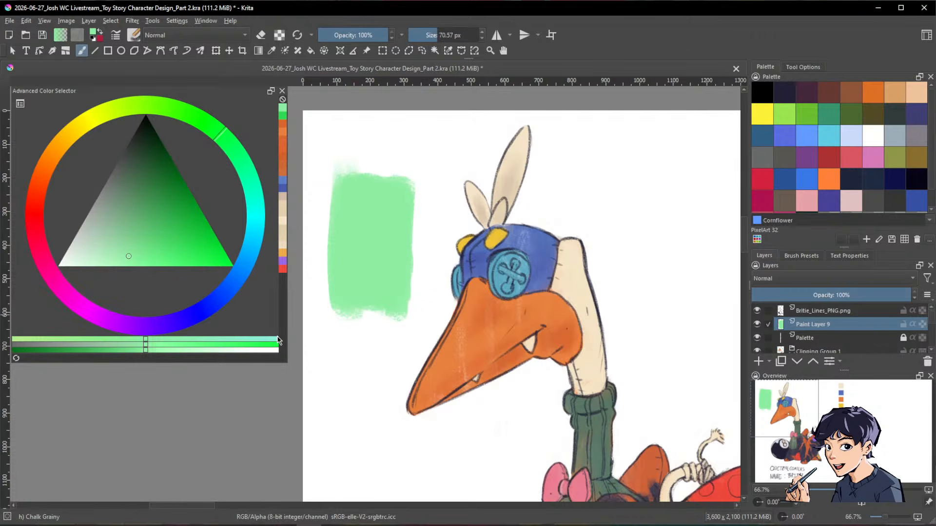
Step: Add a medium-green band and a dark-green band beside the light-green swatch, cleaning the medium band with its sampled colour
{"action": "left_click_drag", "start_coordinate": [132, 254], "coordinate": [152, 227]}
{"action": "mouse_move", "coordinate": [376, 209]}
{"action": "left_mouse_down"}
{"action": "mouse_move", "coordinate": [382, 308]}
{"action": "mouse_move", "coordinate": [389, 184]}
{"action": "mouse_move", "coordinate": [397, 304]}
{"action": "mouse_move", "coordinate": [399, 200]}
{"action": "mouse_move", "coordinate": [386, 182]}
{"action": "mouse_move", "coordinate": [375, 307]}
{"action": "mouse_move", "coordinate": [396, 303]}
{"action": "mouse_move", "coordinate": [400, 186]}
{"action": "left_mouse_up"}
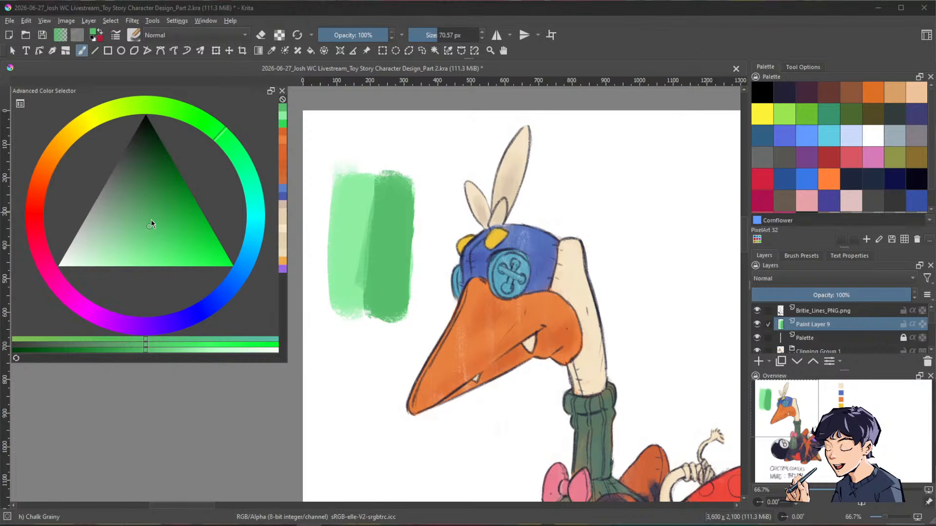
{"action": "left_click_drag", "start_coordinate": [151, 219], "coordinate": [153, 198]}
{"action": "mouse_move", "coordinate": [421, 184]}
{"action": "left_mouse_down"}
{"action": "mouse_move", "coordinate": [415, 316]}
{"action": "mouse_move", "coordinate": [431, 312]}
{"action": "mouse_move", "coordinate": [407, 312]}
{"action": "mouse_move", "coordinate": [438, 185]}
{"action": "left_mouse_up"}
{"action": "left_click", "coordinate": [391, 219], "text": "ctrl"}
{"action": "left_click_drag", "start_coordinate": [376, 178], "coordinate": [376, 272]}
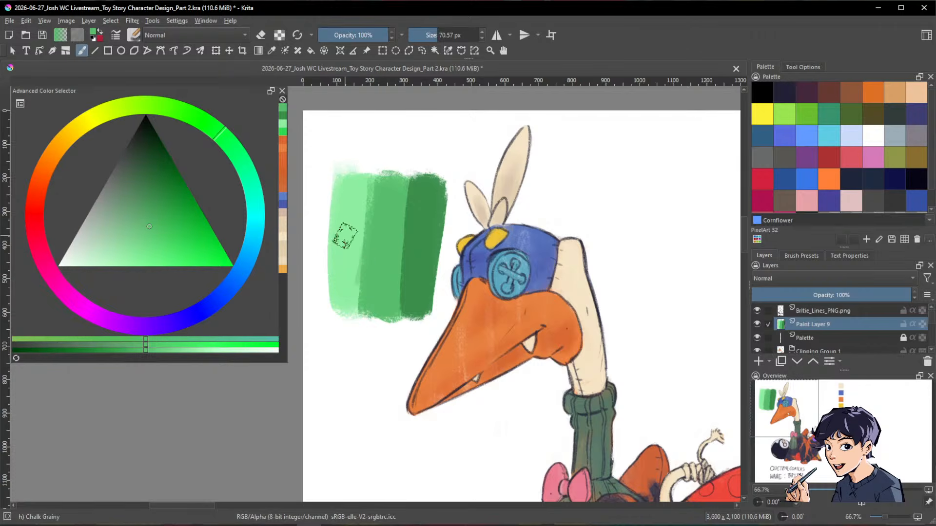
Step: Paint a paler, yellower green band along the outer edge of the light-green swatch, starting from its sampled colour
{"action": "left_click", "coordinate": [343, 216], "text": "ctrl"}
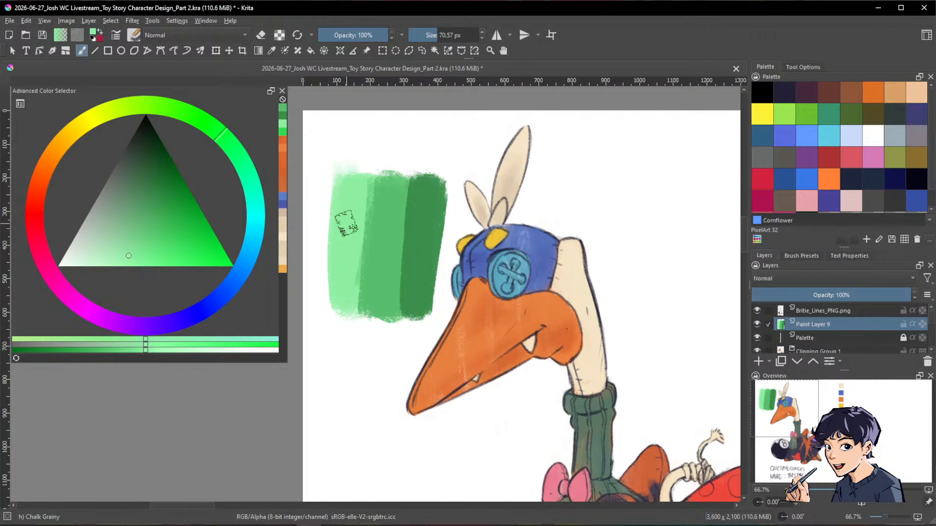
{"action": "left_click", "coordinate": [216, 138]}
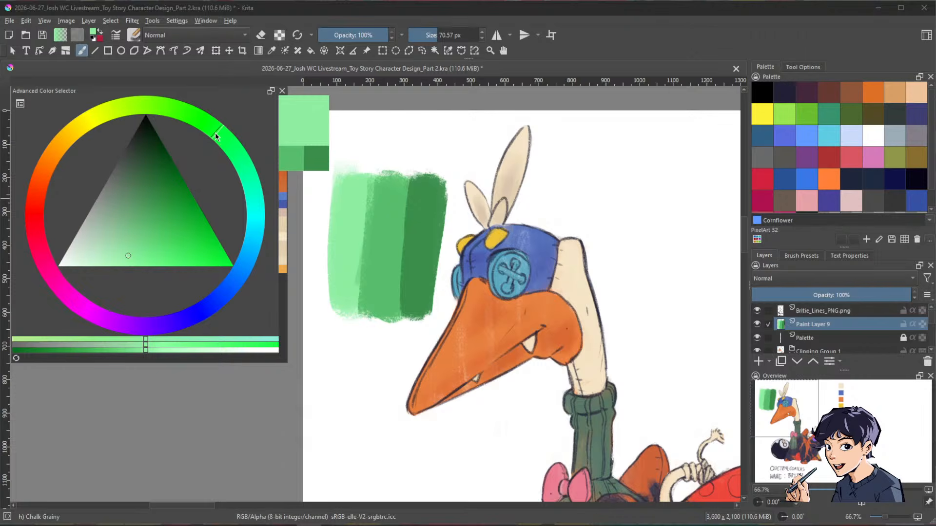
{"action": "left_click_drag", "start_coordinate": [198, 117], "coordinate": [186, 115]}
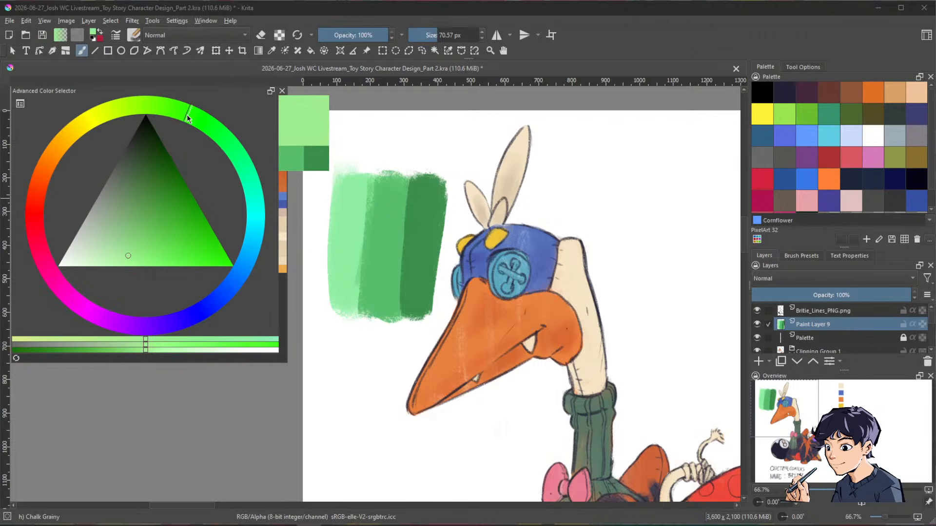
{"action": "left_click_drag", "start_coordinate": [128, 256], "coordinate": [119, 260]}
{"action": "left_click_drag", "start_coordinate": [324, 176], "coordinate": [325, 358]}
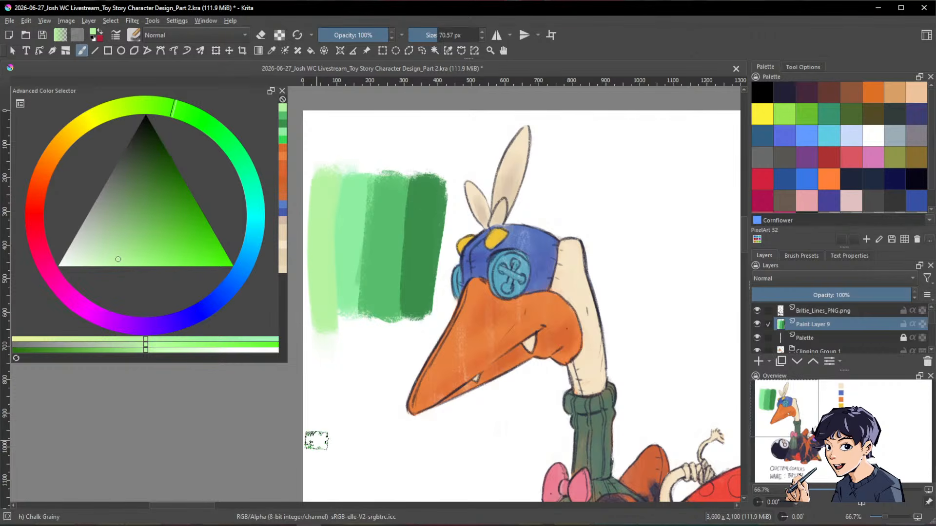
Step: Sample the light green, shift its hue towards blue, and paint it over the medium-green band
{"action": "left_click", "coordinate": [361, 214], "text": "ctrl"}
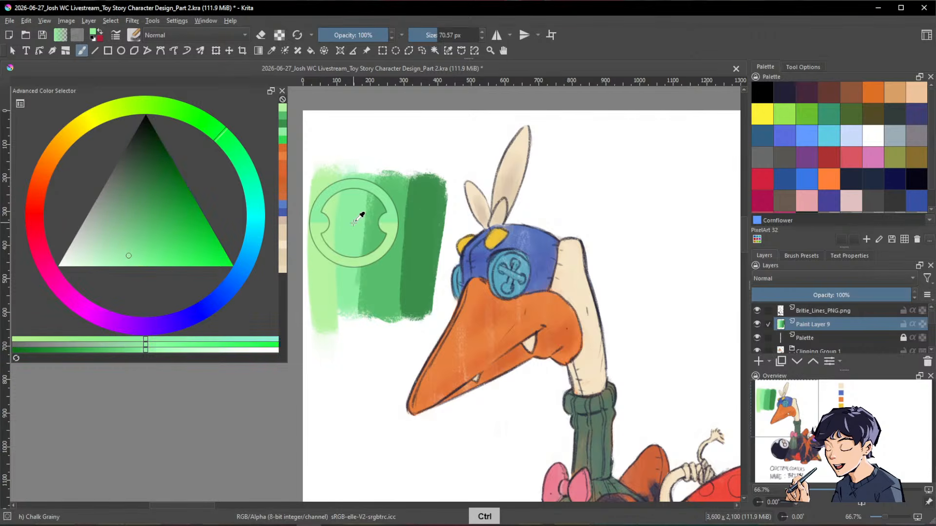
{"action": "left_click", "coordinate": [224, 133]}
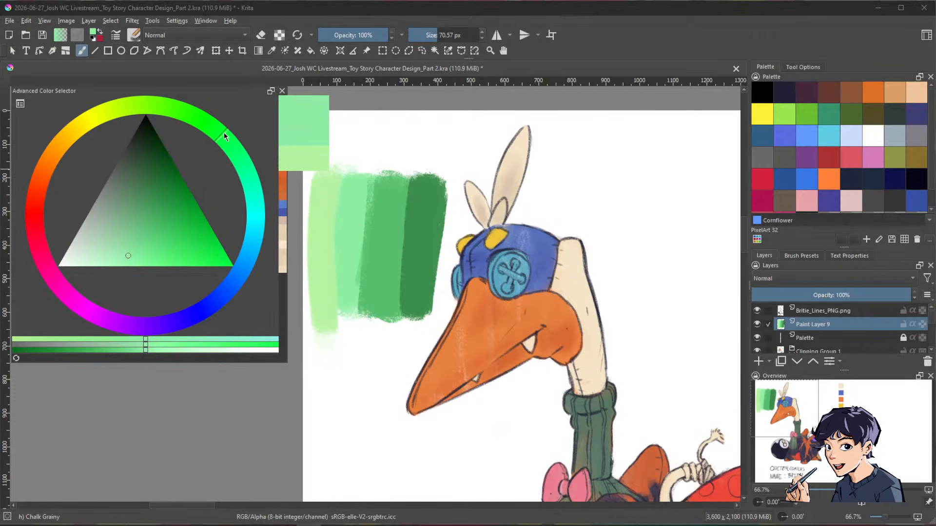
{"action": "left_click", "coordinate": [131, 253]}
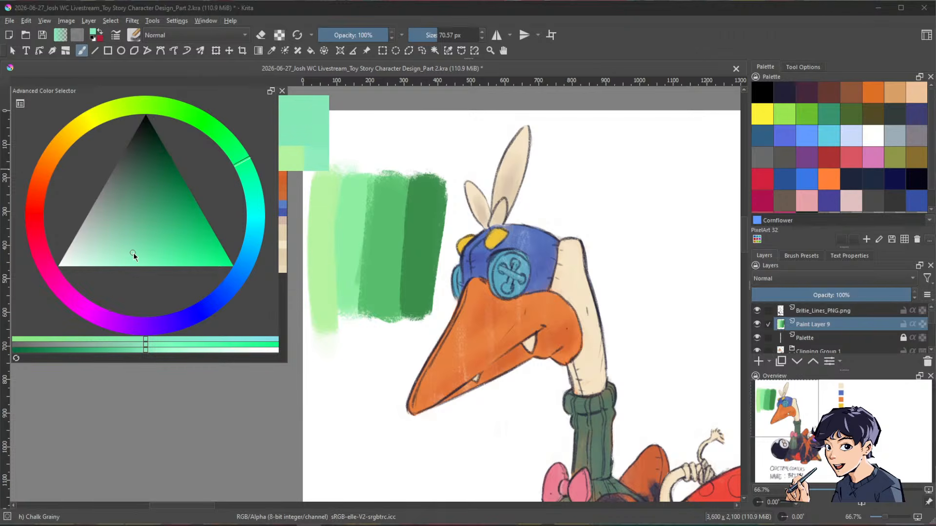
{"action": "mouse_move", "coordinate": [385, 185]}
{"action": "left_mouse_down"}
{"action": "mouse_move", "coordinate": [388, 303]}
{"action": "mouse_move", "coordinate": [397, 180]}
{"action": "mouse_move", "coordinate": [370, 309]}
{"action": "mouse_move", "coordinate": [374, 234]}
{"action": "mouse_move", "coordinate": [378, 267]}
{"action": "mouse_move", "coordinate": [373, 255]}
{"action": "mouse_move", "coordinate": [396, 239]}
{"action": "mouse_move", "coordinate": [401, 312]}
{"action": "left_mouse_up"}
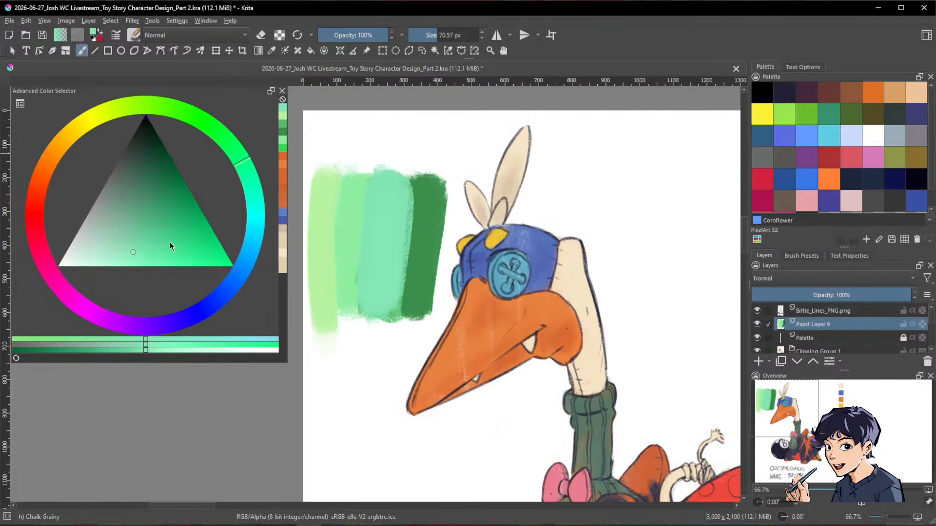
Step: Repaint the blue-green band in a slightly darker shade and tidy its edge with the sampled light green
{"action": "left_click", "coordinate": [141, 245]}
{"action": "mouse_move", "coordinate": [382, 195]}
{"action": "left_mouse_down"}
{"action": "mouse_move", "coordinate": [377, 269]}
{"action": "mouse_move", "coordinate": [379, 186]}
{"action": "mouse_move", "coordinate": [371, 310]}
{"action": "mouse_move", "coordinate": [387, 183]}
{"action": "mouse_move", "coordinate": [392, 305]}
{"action": "left_mouse_up"}
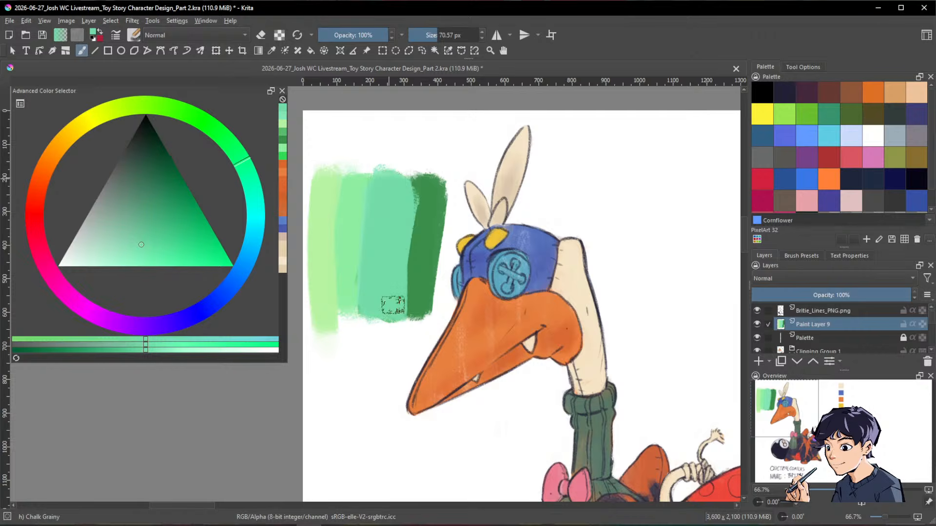
{"action": "left_click", "coordinate": [357, 198], "text": "ctrl"}
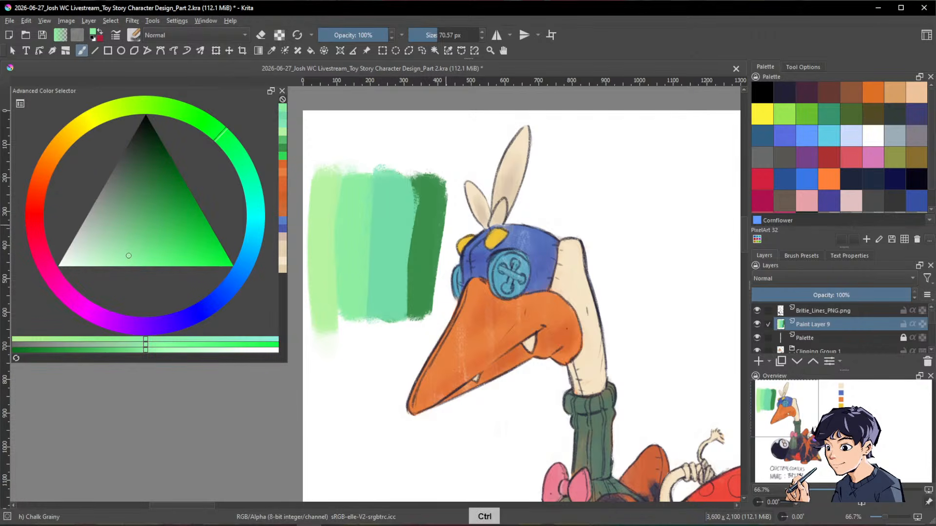
Step: Shift the green hue to cyan, darken it, and paint it over the dark-green band in the swatch row
{"action": "left_click", "coordinate": [429, 232], "text": "ctrl"}
{"action": "left_click", "coordinate": [345, 226], "text": "ctrl"}
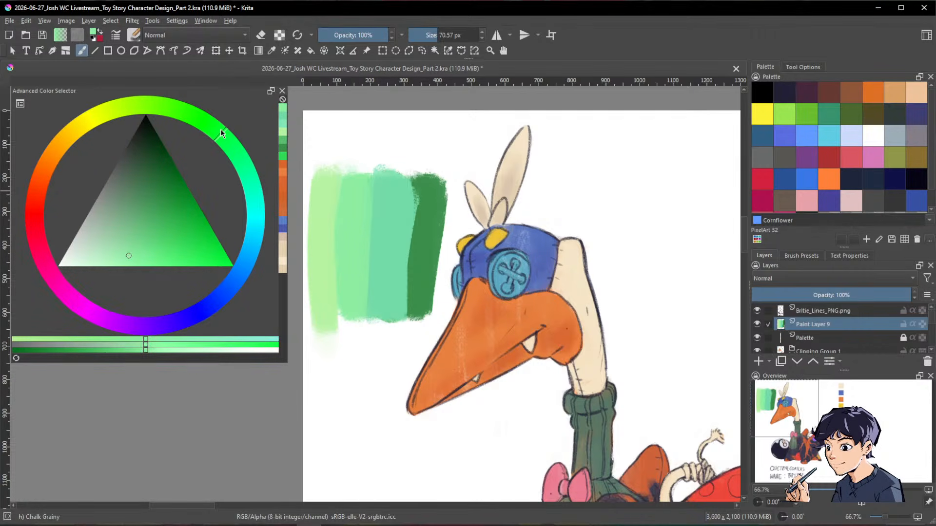
{"action": "mouse_move", "coordinate": [221, 130]}
{"action": "left_mouse_down"}
{"action": "mouse_move", "coordinate": [254, 183]}
{"action": "mouse_move", "coordinate": [253, 173]}
{"action": "mouse_move", "coordinate": [256, 204]}
{"action": "left_mouse_up"}
{"action": "left_click", "coordinate": [389, 231], "text": "ctrl"}
{"action": "left_click_drag", "start_coordinate": [142, 244], "coordinate": [156, 226]}
{"action": "mouse_move", "coordinate": [416, 185]}
{"action": "left_mouse_down"}
{"action": "mouse_move", "coordinate": [419, 312]}
{"action": "mouse_move", "coordinate": [421, 178]}
{"action": "mouse_move", "coordinate": [424, 244]}
{"action": "left_mouse_up"}
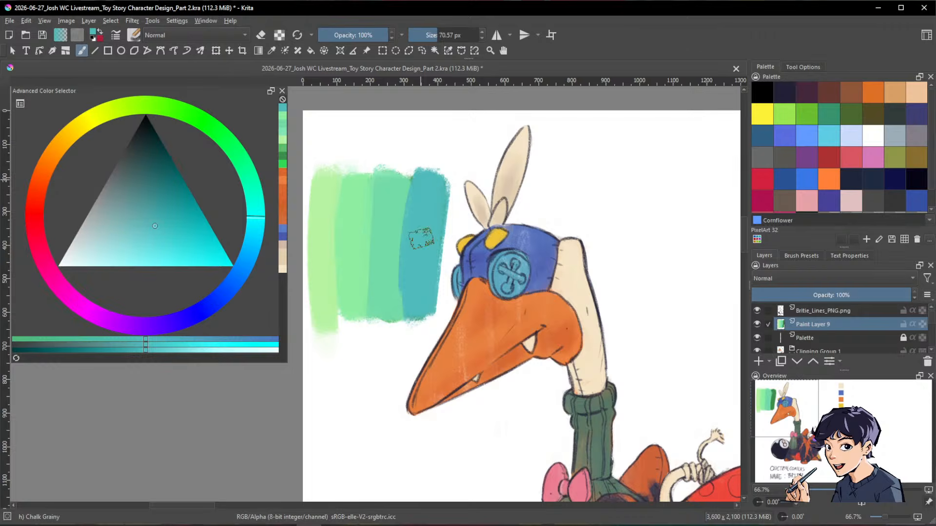
Step: Repaint the cyan band in a darker, greener teal and sample the neighbouring blue-green
{"action": "left_click_drag", "start_coordinate": [159, 225], "coordinate": [160, 210]}
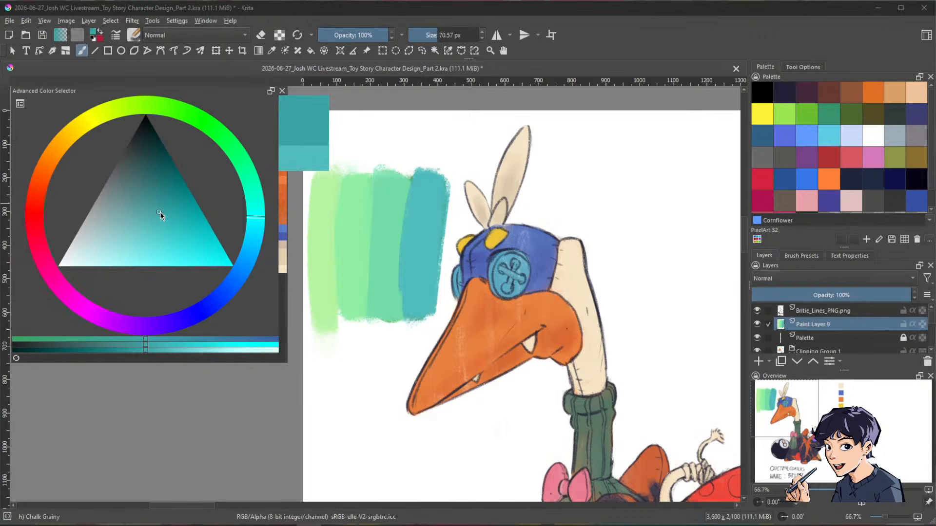
{"action": "mouse_move", "coordinate": [407, 183]}
{"action": "left_mouse_down"}
{"action": "mouse_move", "coordinate": [415, 307]}
{"action": "mouse_move", "coordinate": [420, 278]}
{"action": "mouse_move", "coordinate": [433, 293]}
{"action": "left_mouse_up"}
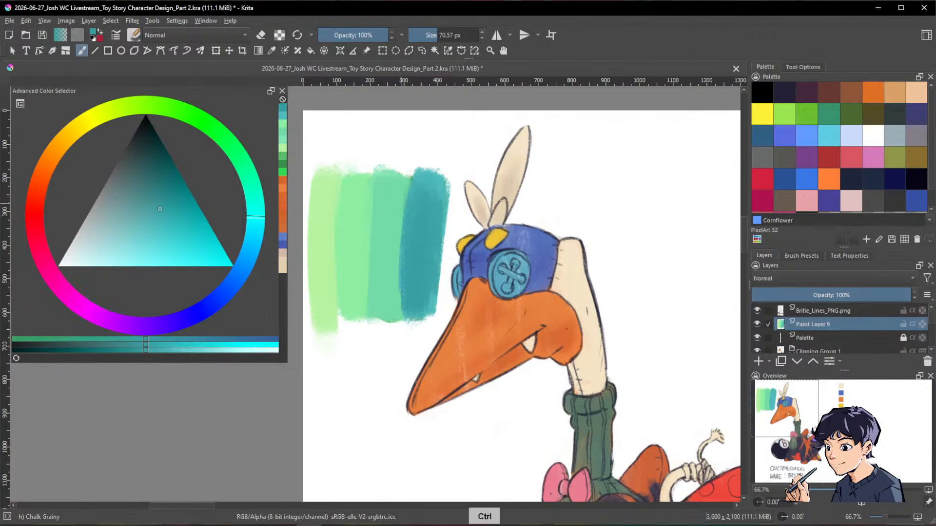
{"action": "left_click_drag", "start_coordinate": [257, 216], "coordinate": [253, 194]}
{"action": "mouse_move", "coordinate": [420, 193]}
{"action": "left_mouse_down"}
{"action": "mouse_move", "coordinate": [423, 299]}
{"action": "mouse_move", "coordinate": [418, 177]}
{"action": "mouse_move", "coordinate": [433, 194]}
{"action": "mouse_move", "coordinate": [421, 254]}
{"action": "mouse_move", "coordinate": [420, 179]}
{"action": "left_mouse_up"}
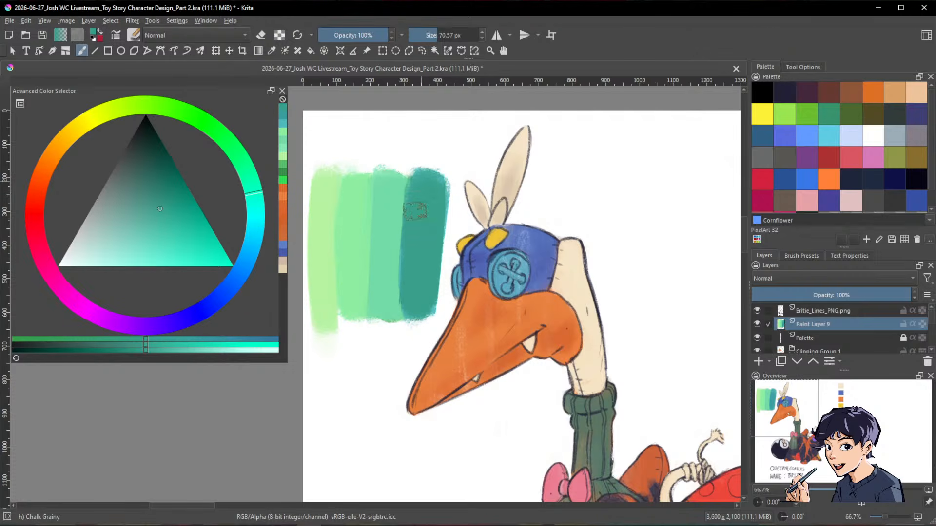
{"action": "left_click", "coordinate": [393, 175], "text": "ctrl"}
Step: Below the hue-shifted bands, paint a swatch in the sampled light green and a slightly darker band of the same hue beside it
{"action": "left_click_drag", "start_coordinate": [589, 300], "coordinate": [527, 367]}
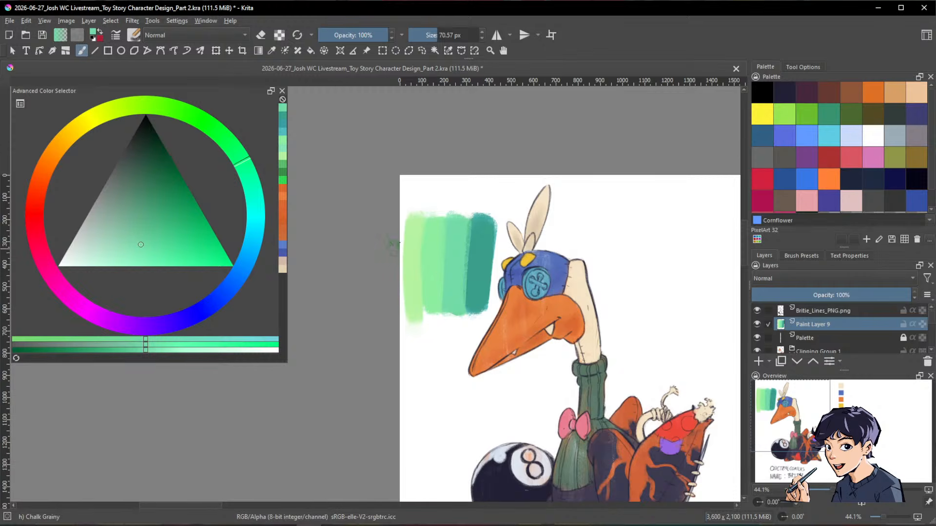
{"action": "left_click", "coordinate": [433, 227], "text": "ctrl"}
{"action": "mouse_move", "coordinate": [418, 356]}
{"action": "left_mouse_down"}
{"action": "mouse_move", "coordinate": [417, 396]}
{"action": "mouse_move", "coordinate": [423, 348]}
{"action": "left_mouse_up"}
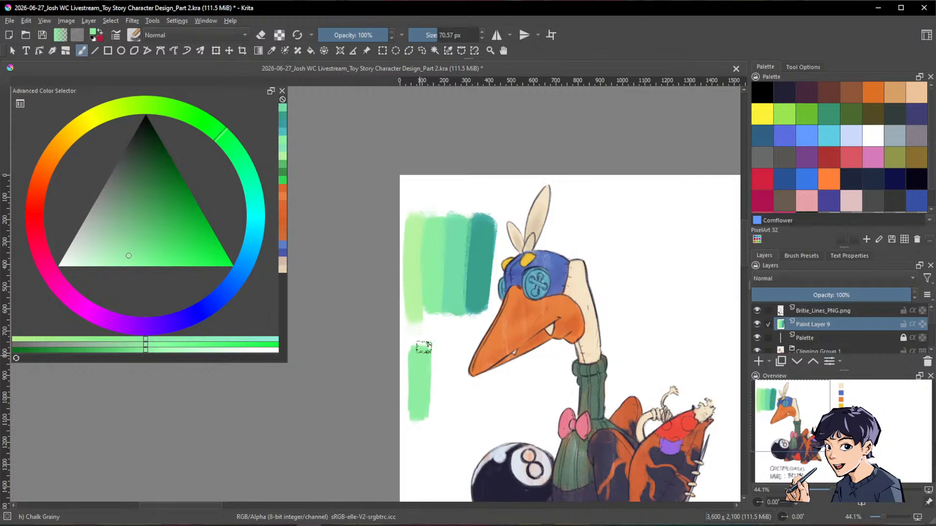
{"action": "left_click_drag", "start_coordinate": [132, 251], "coordinate": [142, 236]}
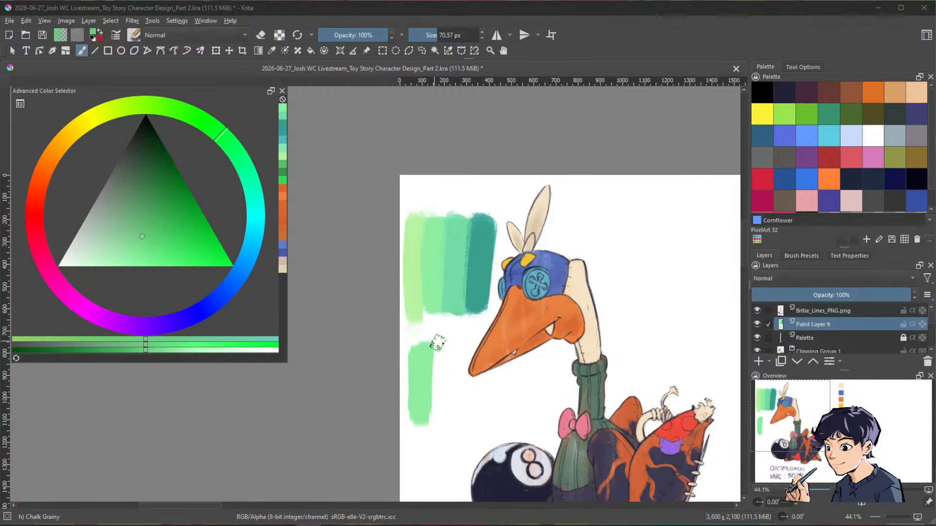
{"action": "mouse_move", "coordinate": [437, 348]}
{"action": "left_mouse_down"}
{"action": "mouse_move", "coordinate": [435, 406]}
{"action": "mouse_move", "coordinate": [437, 351]}
{"action": "mouse_move", "coordinate": [449, 371]}
{"action": "mouse_move", "coordinate": [447, 360]}
{"action": "mouse_move", "coordinate": [436, 411]}
{"action": "left_mouse_up"}
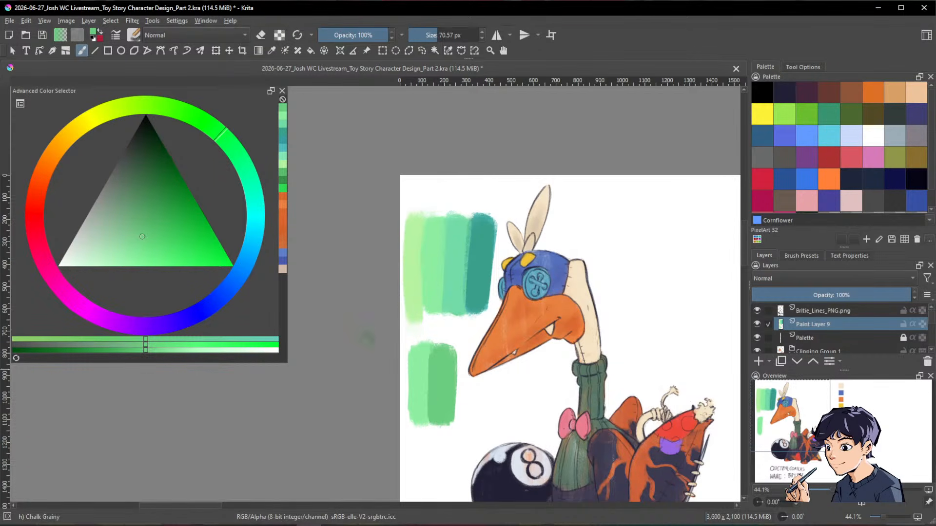
Step: Add a dark-green band of the same hue at the end of the lower swatch row
{"action": "left_click_drag", "start_coordinate": [148, 234], "coordinate": [158, 204]}
{"action": "left_click_drag", "start_coordinate": [457, 344], "coordinate": [459, 428]}
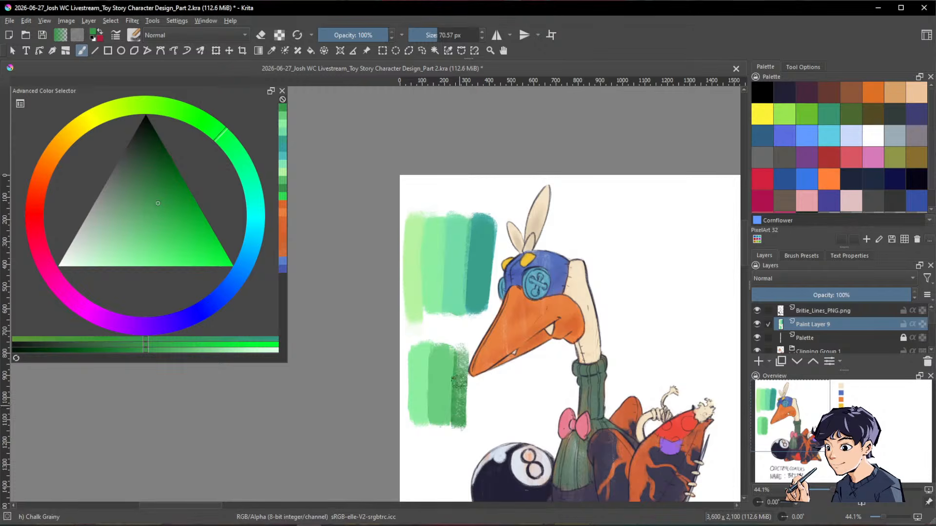
{"action": "mouse_move", "coordinate": [459, 381]}
{"action": "left_mouse_down"}
{"action": "mouse_move", "coordinate": [476, 428]}
{"action": "mouse_move", "coordinate": [463, 371]}
{"action": "left_mouse_up"}
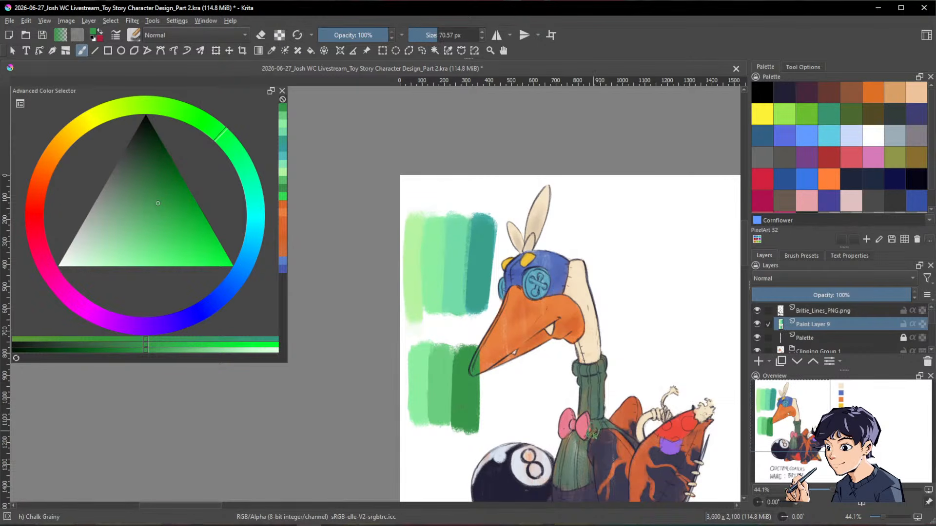
{"action": "scroll", "coordinate": [517, 368], "scroll_direction": "up", "scroll_amount": 1}
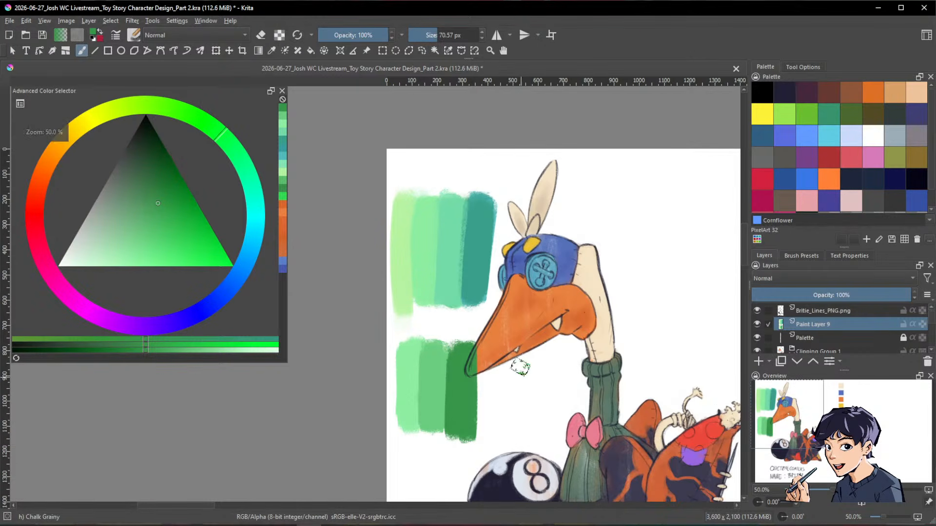
{"action": "key", "text": "ctrl"}
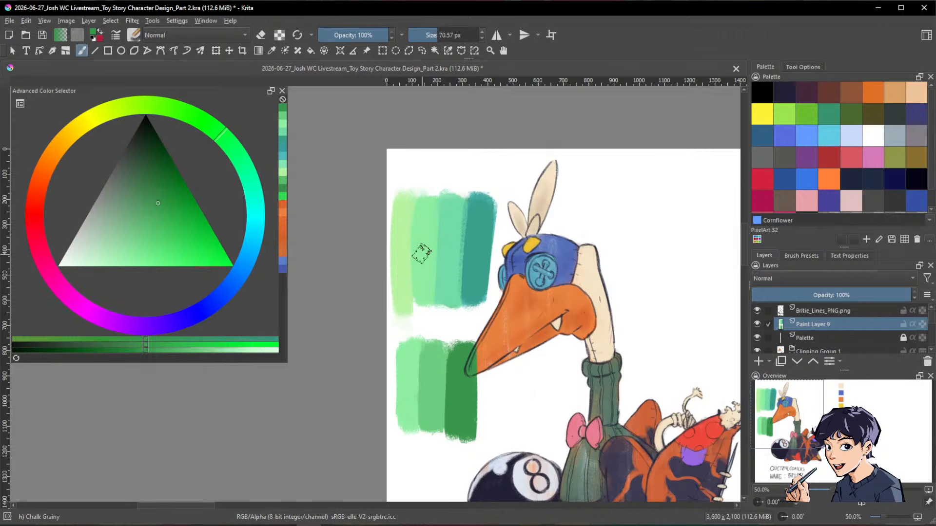
{"action": "key", "text": "ctrl"}
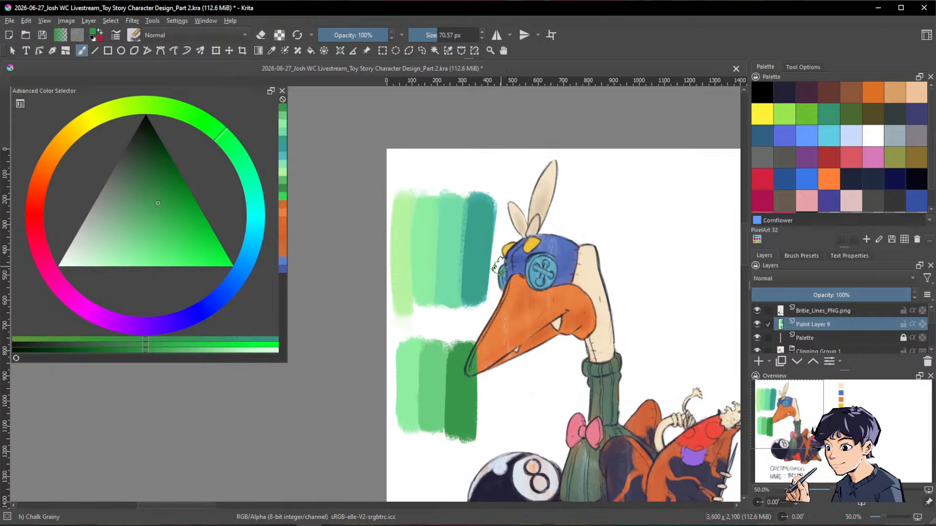
{"action": "left_click_drag", "start_coordinate": [526, 303], "coordinate": [490, 272]}
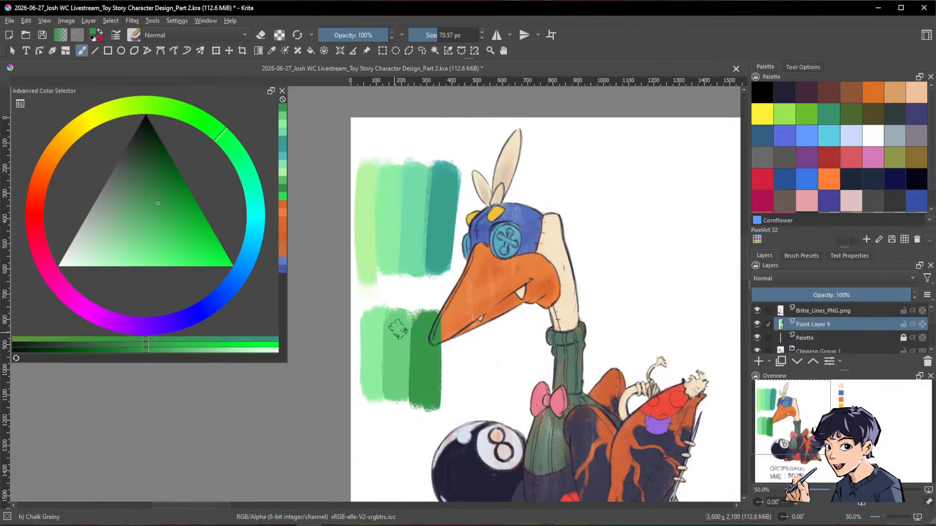
{"action": "left_click_drag", "start_coordinate": [211, 140], "coordinate": [150, 117]}
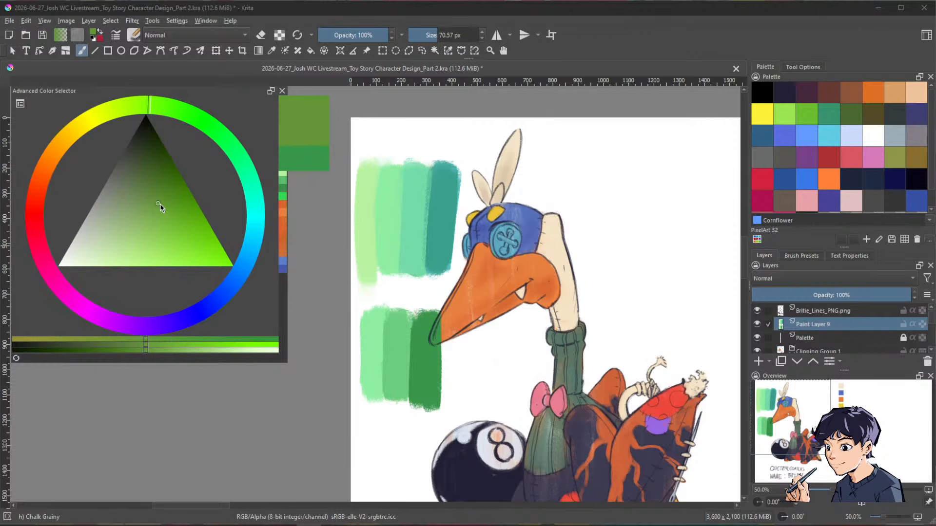
{"action": "mouse_move", "coordinate": [160, 203]}
{"action": "left_mouse_down"}
{"action": "mouse_move", "coordinate": [145, 206]}
{"action": "mouse_move", "coordinate": [145, 237]}
{"action": "mouse_move", "coordinate": [149, 167]}
{"action": "mouse_move", "coordinate": [143, 205]}
{"action": "mouse_move", "coordinate": [177, 205]}
{"action": "mouse_move", "coordinate": [179, 215]}
{"action": "mouse_move", "coordinate": [157, 223]}
{"action": "mouse_move", "coordinate": [157, 213]}
{"action": "left_mouse_up"}
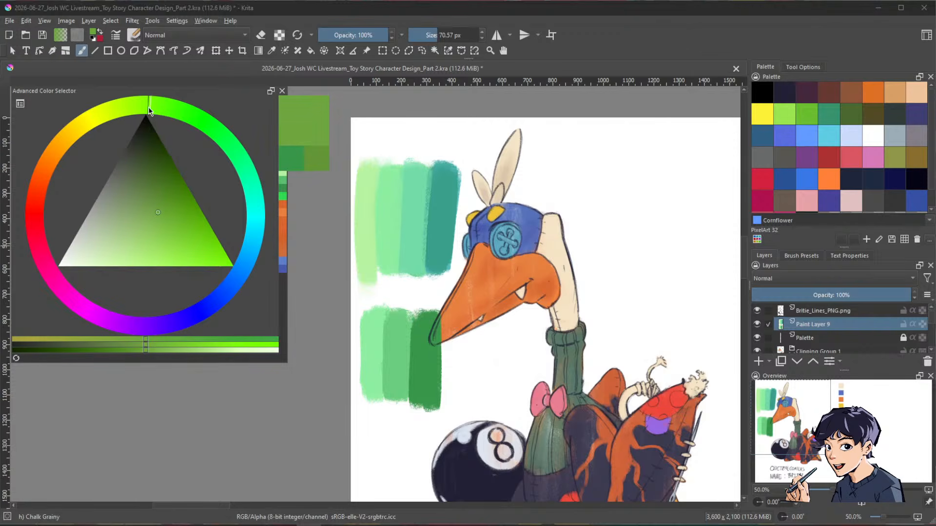
{"action": "mouse_move", "coordinate": [161, 106]}
{"action": "left_mouse_down"}
{"action": "mouse_move", "coordinate": [97, 116]}
{"action": "mouse_move", "coordinate": [219, 136]}
{"action": "mouse_move", "coordinate": [198, 152]}
{"action": "mouse_move", "coordinate": [111, 149]}
{"action": "mouse_move", "coordinate": [78, 162]}
{"action": "left_mouse_up"}
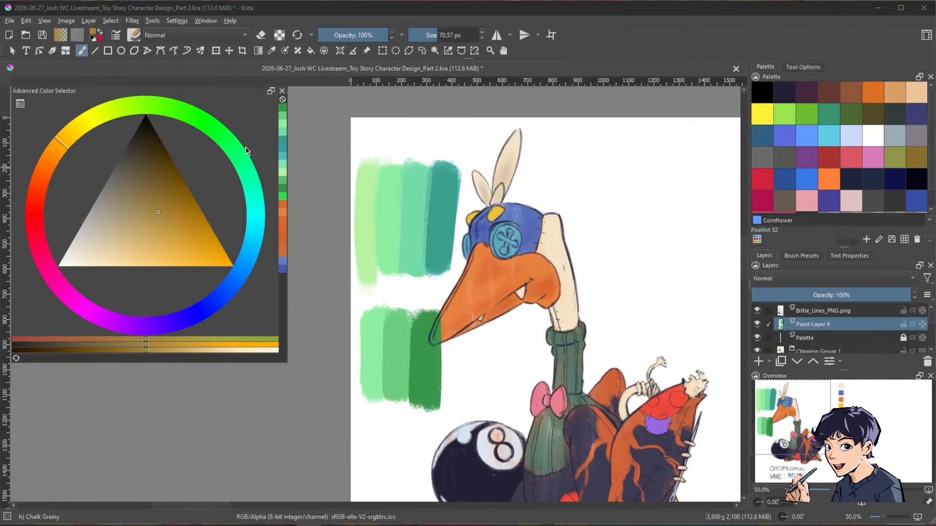
{"action": "left_click", "coordinate": [222, 136]}
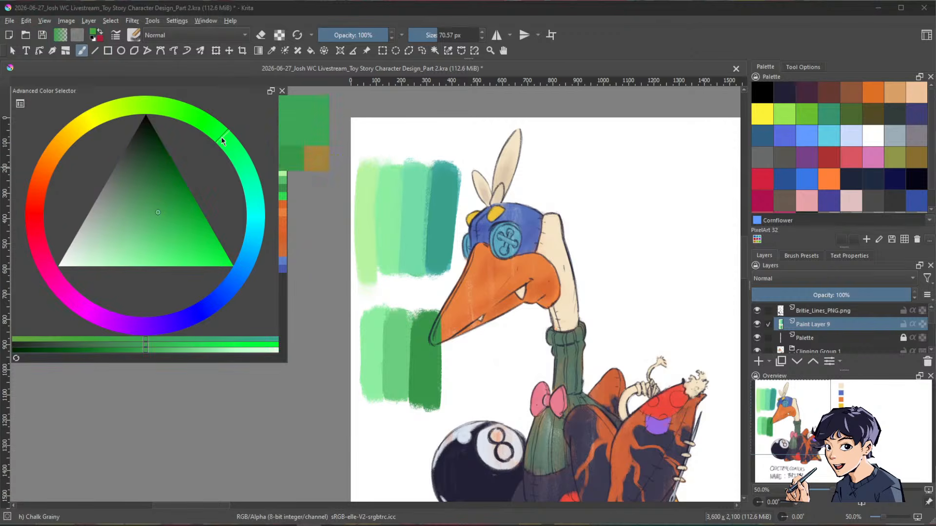
{"action": "scroll", "coordinate": [455, 193], "scroll_direction": "down", "scroll_amount": 3}
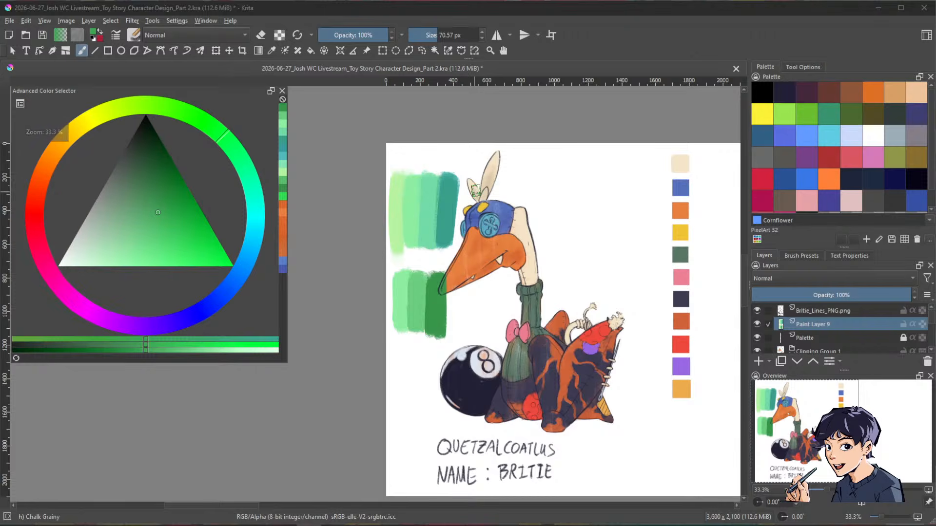
{"action": "scroll", "coordinate": [473, 191], "scroll_direction": "up", "scroll_amount": 3}
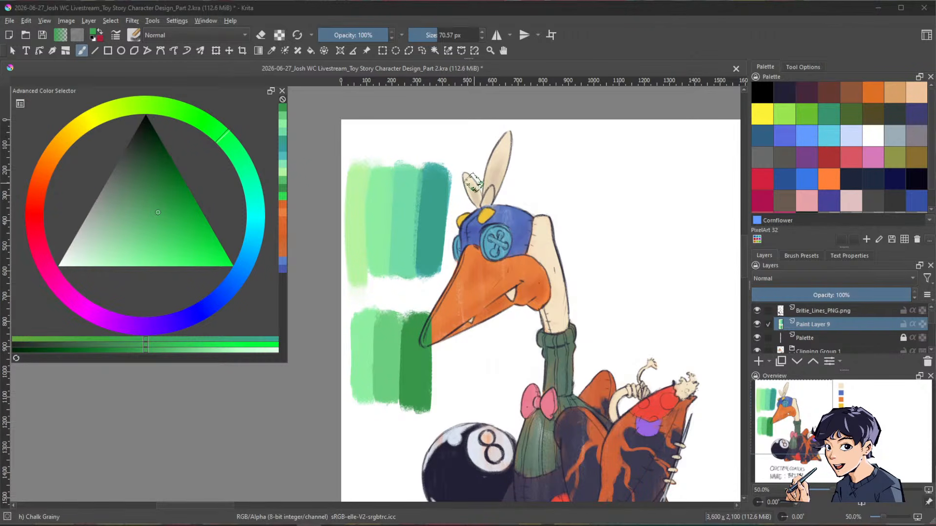
Step: Mix a light orange-tan colour and paint a swatch of it in the empty area beside the character's head
{"action": "left_click", "coordinate": [65, 148]}
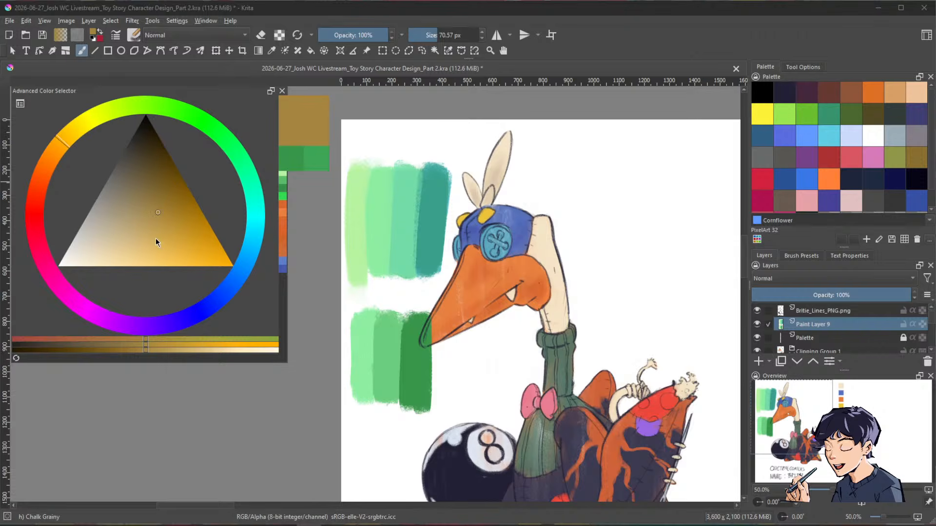
{"action": "mouse_move", "coordinate": [155, 243]}
{"action": "left_mouse_down"}
{"action": "mouse_move", "coordinate": [164, 246]}
{"action": "mouse_move", "coordinate": [150, 251]}
{"action": "left_mouse_up"}
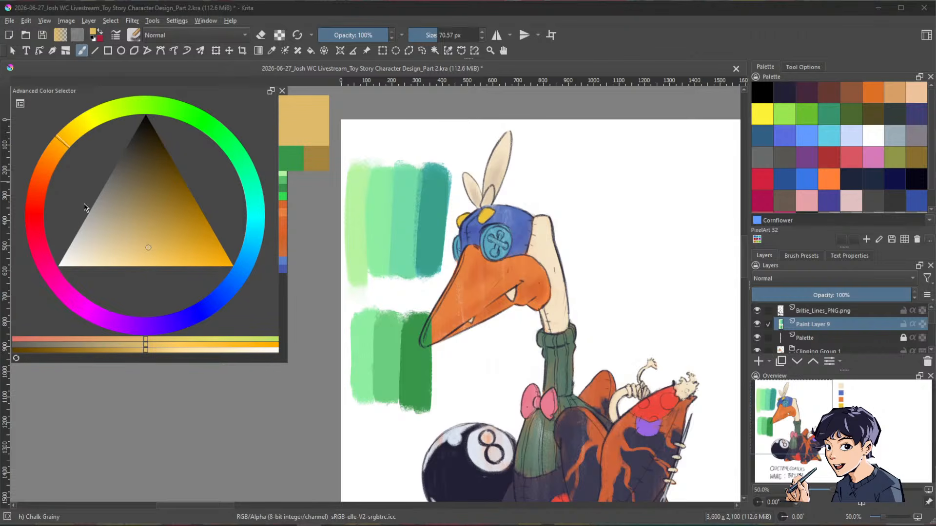
{"action": "left_click_drag", "start_coordinate": [65, 150], "coordinate": [53, 157]}
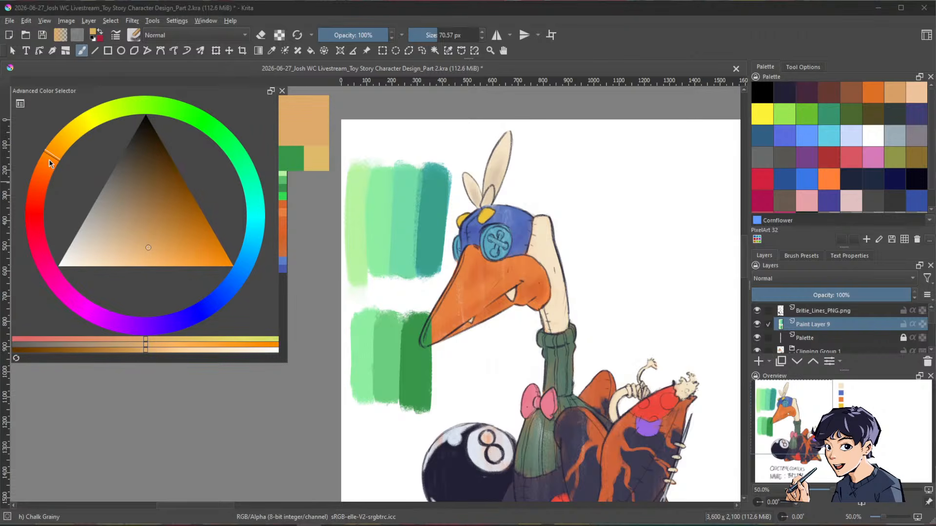
{"action": "mouse_move", "coordinate": [644, 204]}
{"action": "left_mouse_down"}
{"action": "mouse_move", "coordinate": [653, 249]}
{"action": "mouse_move", "coordinate": [668, 256]}
{"action": "mouse_move", "coordinate": [674, 202]}
{"action": "mouse_move", "coordinate": [652, 226]}
{"action": "left_mouse_up"}
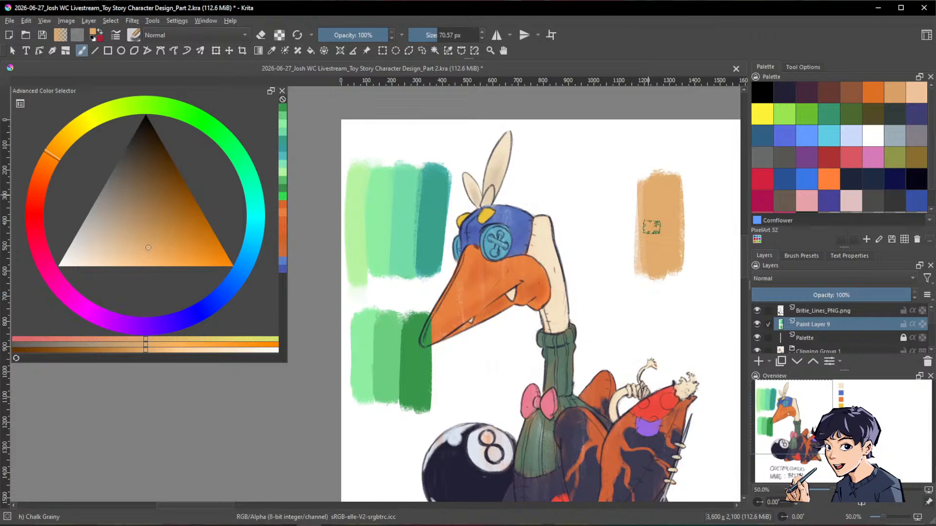
Step: Add a medium-brown and a dark-brown band of the same hue beside the tan swatch
{"action": "key", "text": "space"}
{"action": "left_click_drag", "start_coordinate": [668, 305], "coordinate": [589, 305]}
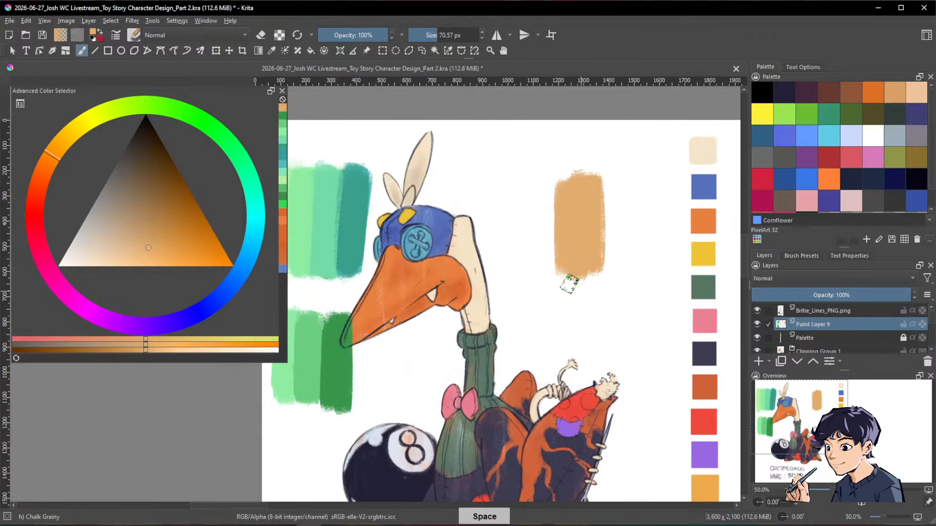
{"action": "left_click", "coordinate": [161, 236]}
{"action": "mouse_move", "coordinate": [610, 181]}
{"action": "left_mouse_down"}
{"action": "mouse_move", "coordinate": [608, 232]}
{"action": "mouse_move", "coordinate": [620, 175]}
{"action": "mouse_move", "coordinate": [631, 263]}
{"action": "left_mouse_up"}
{"action": "left_click", "coordinate": [167, 212]}
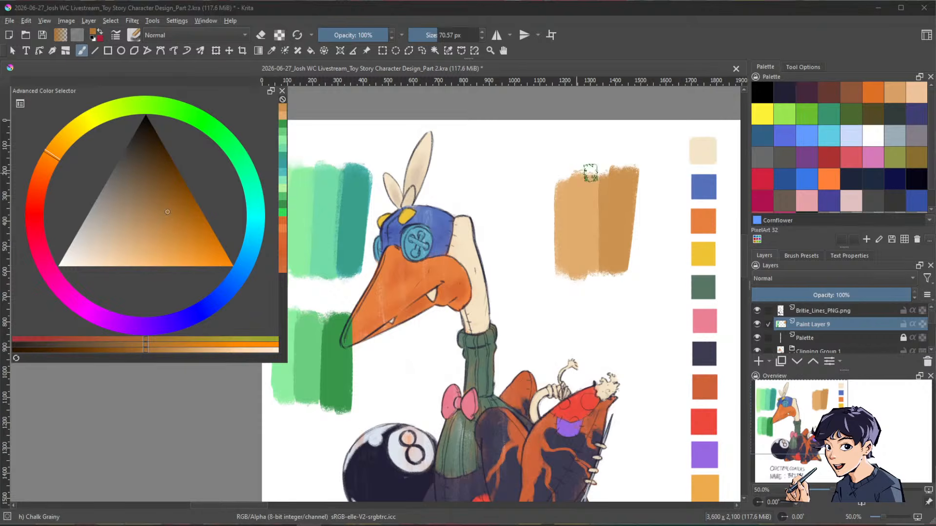
{"action": "mouse_move", "coordinate": [633, 168]}
{"action": "left_mouse_down"}
{"action": "mouse_move", "coordinate": [648, 278]}
{"action": "mouse_move", "coordinate": [668, 170]}
{"action": "mouse_move", "coordinate": [634, 273]}
{"action": "mouse_move", "coordinate": [619, 282]}
{"action": "left_mouse_up"}
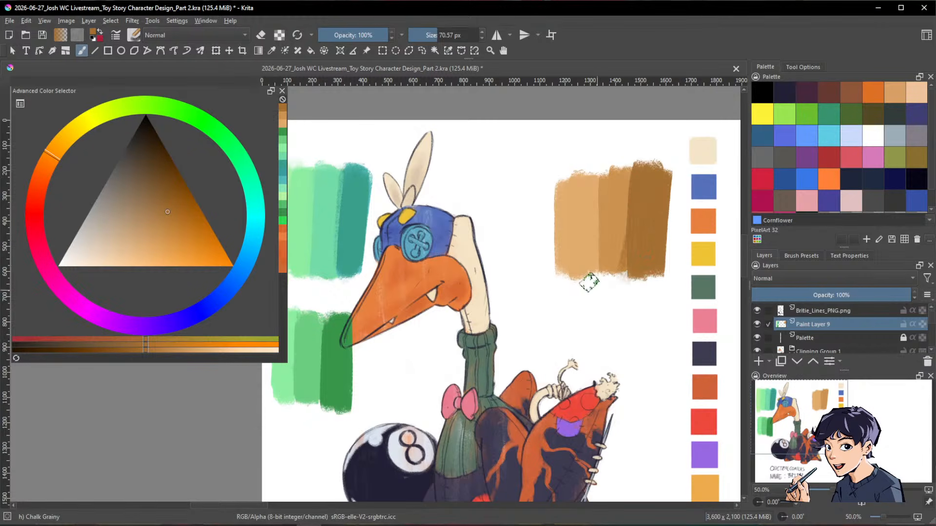
Step: Erase the rough upper and lower edges of the tan and brown bands to make them straight
{"action": "key", "text": "e"}
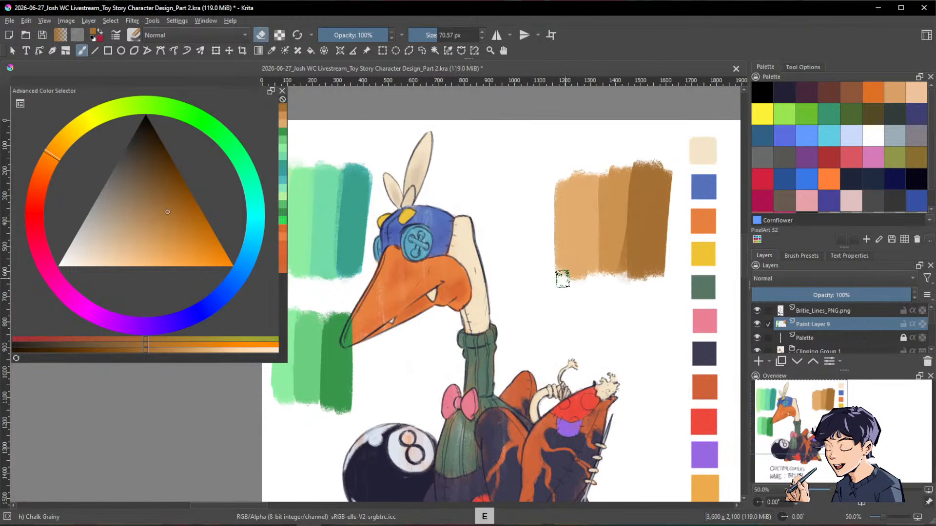
{"action": "mouse_move", "coordinate": [561, 278]}
{"action": "left_mouse_down"}
{"action": "mouse_move", "coordinate": [663, 257]}
{"action": "mouse_move", "coordinate": [551, 260]}
{"action": "left_mouse_up"}
{"action": "left_click_drag", "start_coordinate": [669, 168], "coordinate": [570, 174]}
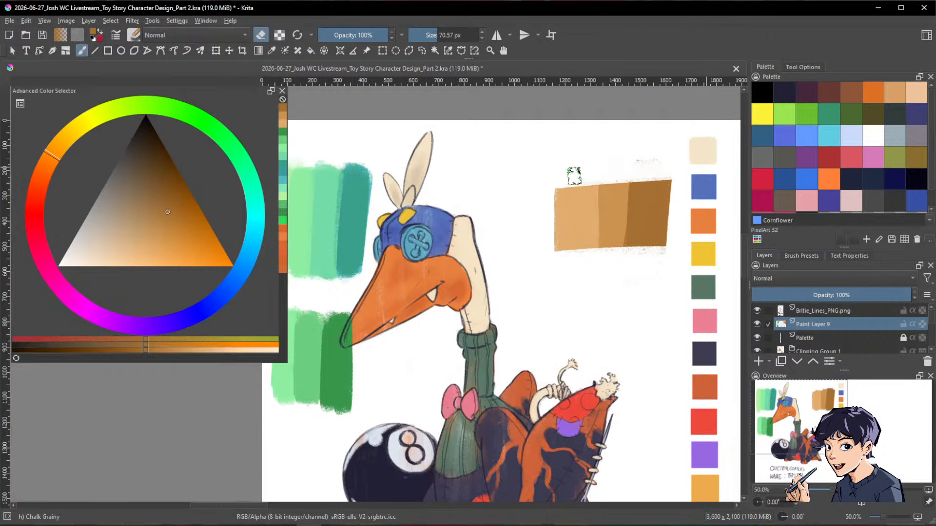
{"action": "left_click_drag", "start_coordinate": [555, 255], "coordinate": [666, 251]}
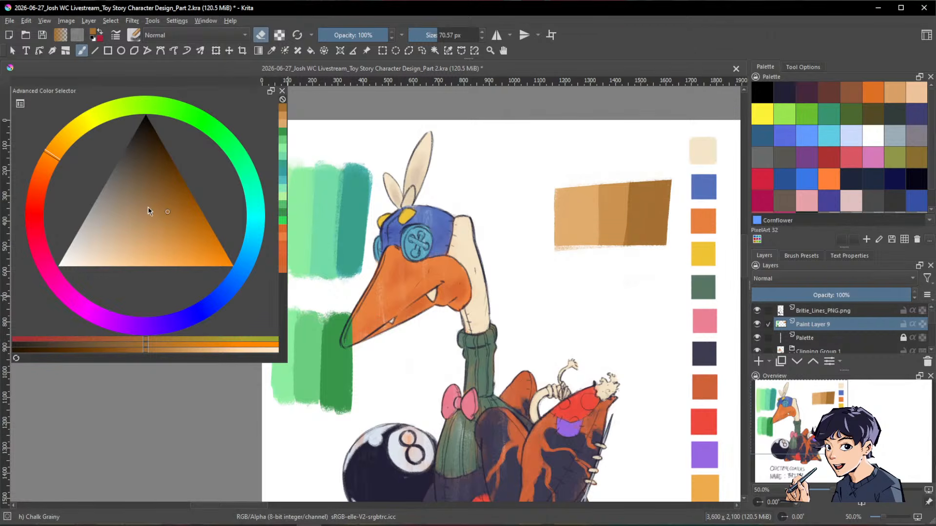
Step: Paint a paler peach band beside the tan one from its lightened sampled colour, and erase its rough edges
{"action": "left_click", "coordinate": [580, 210], "text": "ctrl"}
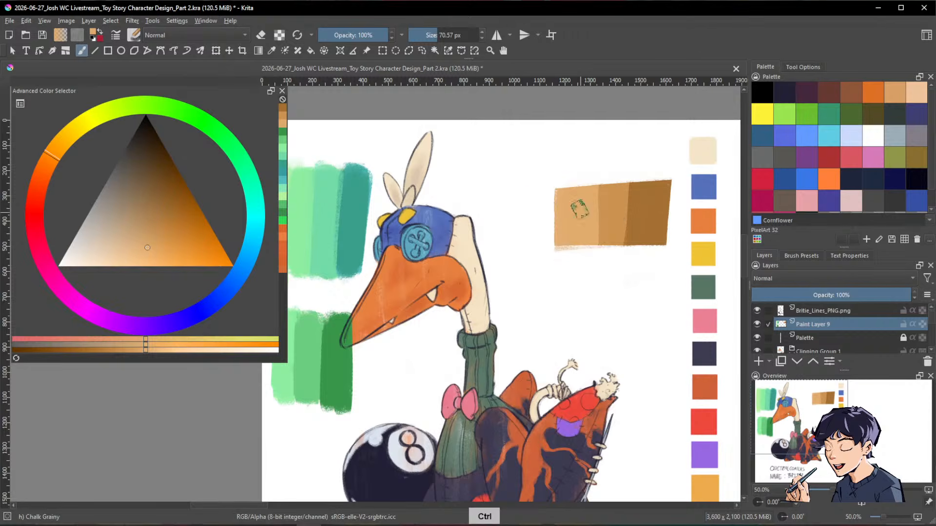
{"action": "left_click", "coordinate": [571, 209], "text": "ctrl"}
{"action": "left_click_drag", "start_coordinate": [144, 247], "coordinate": [119, 258]}
{"action": "mouse_move", "coordinate": [537, 188]}
{"action": "left_mouse_down"}
{"action": "mouse_move", "coordinate": [544, 243]}
{"action": "mouse_move", "coordinate": [545, 220]}
{"action": "mouse_move", "coordinate": [526, 194]}
{"action": "mouse_move", "coordinate": [528, 250]}
{"action": "mouse_move", "coordinate": [547, 208]}
{"action": "left_mouse_up"}
{"action": "key", "text": "e"}
{"action": "mouse_move", "coordinate": [566, 173]}
{"action": "left_mouse_down"}
{"action": "mouse_move", "coordinate": [548, 175]}
{"action": "mouse_move", "coordinate": [556, 180]}
{"action": "left_mouse_up"}
{"action": "left_click_drag", "start_coordinate": [492, 256], "coordinate": [672, 256]}
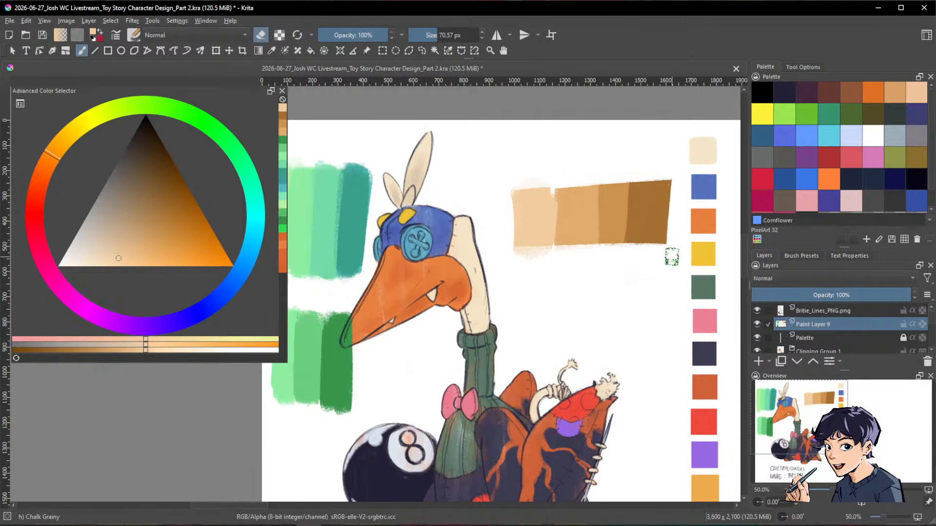
Step: Paint a sampled tan swatch below the tan and brown row, with a salmon band of redder hue beside it
{"action": "left_click", "coordinate": [582, 219], "text": "ctrl"}
{"action": "mouse_move", "coordinate": [565, 281]}
{"action": "left_mouse_down"}
{"action": "mouse_move", "coordinate": [591, 279]}
{"action": "mouse_move", "coordinate": [568, 336]}
{"action": "mouse_move", "coordinate": [563, 285]}
{"action": "mouse_move", "coordinate": [592, 307]}
{"action": "mouse_move", "coordinate": [591, 324]}
{"action": "left_mouse_up"}
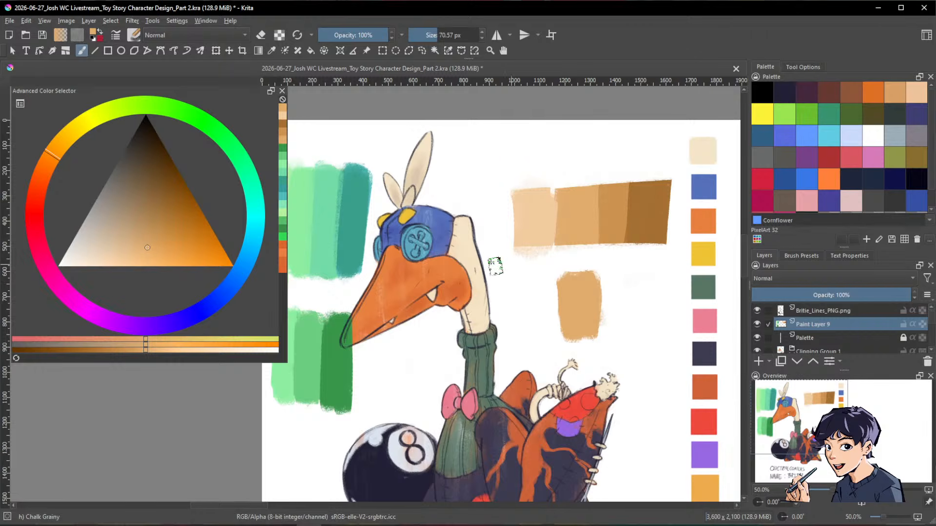
{"action": "left_click_drag", "start_coordinate": [54, 159], "coordinate": [47, 176]}
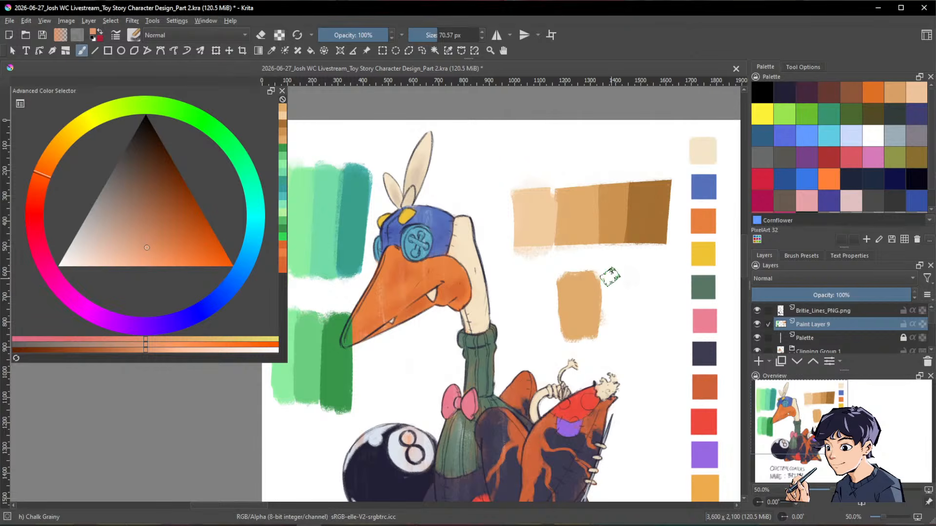
{"action": "mouse_move", "coordinate": [609, 273]}
{"action": "left_mouse_down"}
{"action": "mouse_move", "coordinate": [609, 301]}
{"action": "mouse_move", "coordinate": [607, 278]}
{"action": "mouse_move", "coordinate": [603, 290]}
{"action": "mouse_move", "coordinate": [620, 278]}
{"action": "mouse_move", "coordinate": [621, 331]}
{"action": "left_mouse_up"}
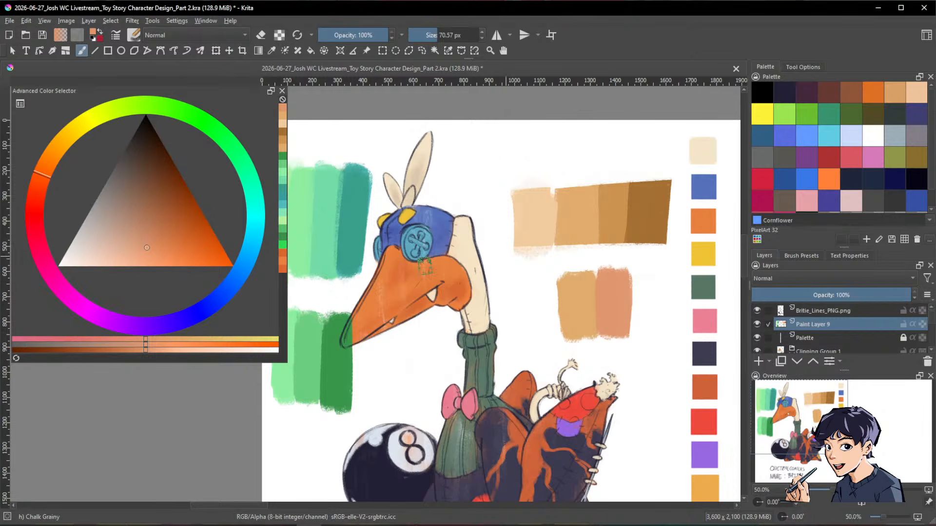
Step: Add a darker reddish-brown band beside the salmon one by darkening its colour
{"action": "left_click", "coordinate": [49, 181]}
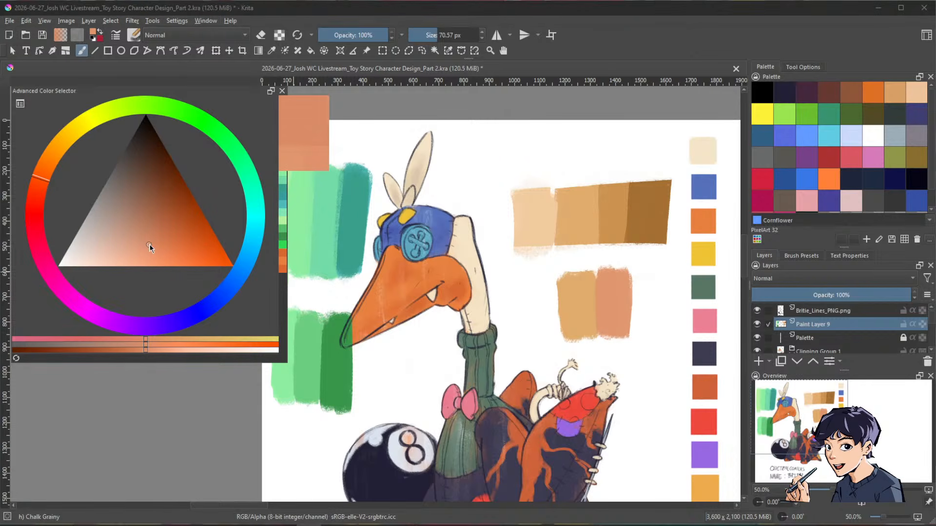
{"action": "left_click_drag", "start_coordinate": [149, 246], "coordinate": [154, 239]}
{"action": "mouse_move", "coordinate": [627, 282]}
{"action": "left_mouse_down"}
{"action": "mouse_move", "coordinate": [636, 286]}
{"action": "mouse_move", "coordinate": [636, 332]}
{"action": "mouse_move", "coordinate": [659, 296]}
{"action": "mouse_move", "coordinate": [652, 334]}
{"action": "left_mouse_up"}
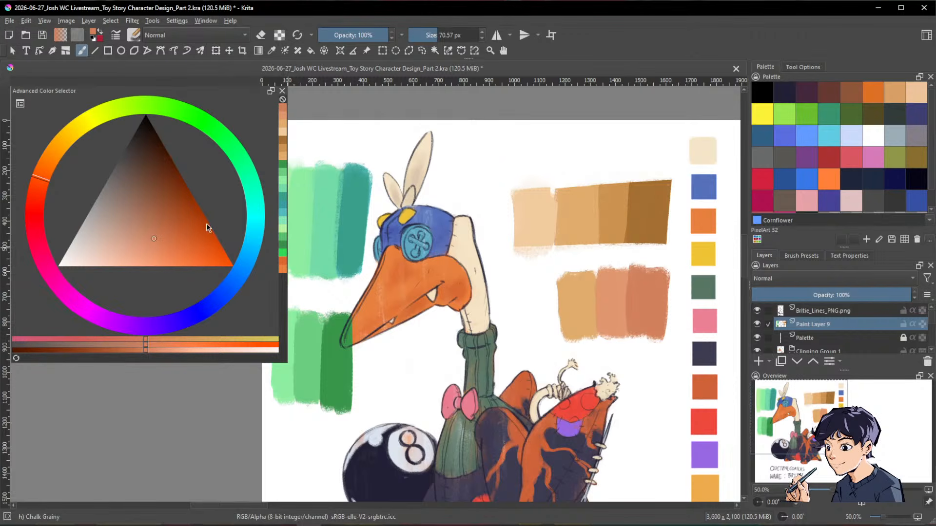
{"action": "left_click", "coordinate": [157, 228]}
{"action": "mouse_move", "coordinate": [623, 277]}
{"action": "left_mouse_down"}
{"action": "mouse_move", "coordinate": [635, 325]}
{"action": "mouse_move", "coordinate": [642, 277]}
{"action": "mouse_move", "coordinate": [655, 302]}
{"action": "mouse_move", "coordinate": [663, 329]}
{"action": "left_mouse_up"}
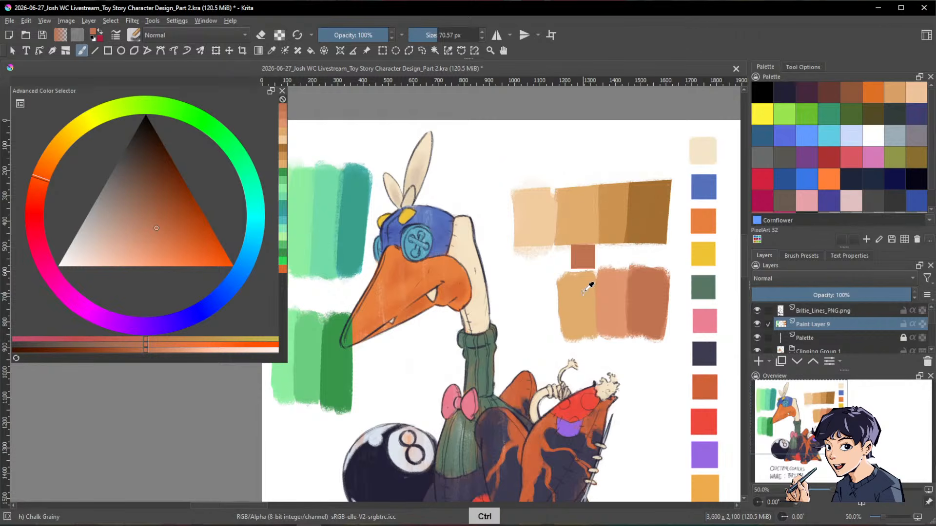
Step: Shift the sampled tan toward yellow, lighten it, and paint it as a light band on the tan's open side
{"action": "left_click", "coordinate": [62, 157]}
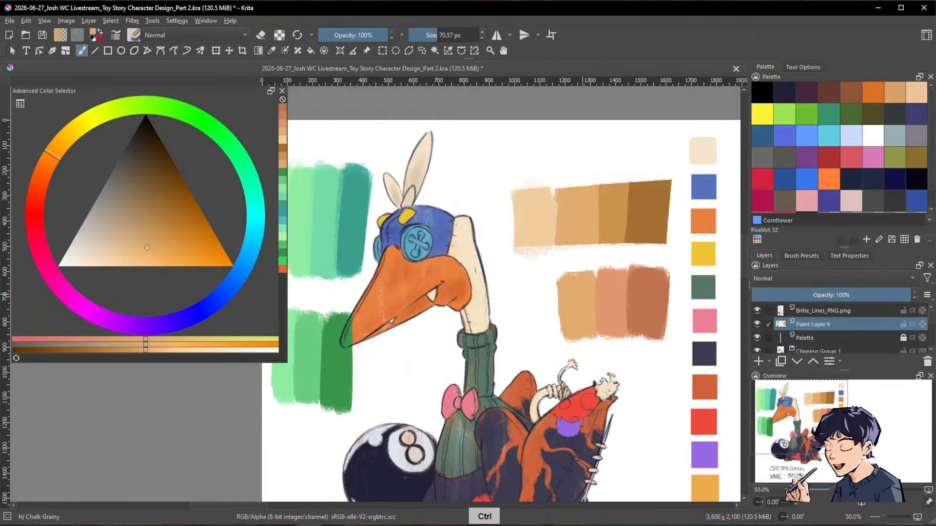
{"action": "left_click", "coordinate": [57, 158]}
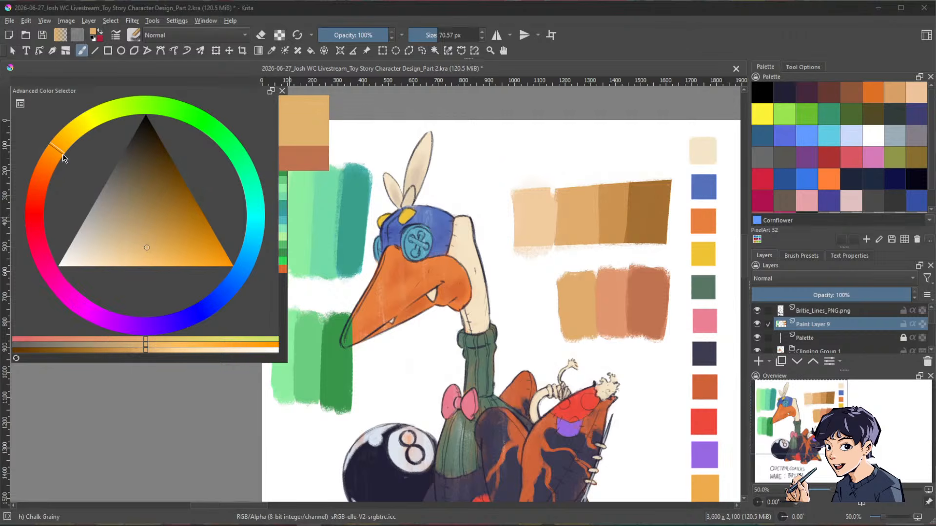
{"action": "left_click_drag", "start_coordinate": [147, 249], "coordinate": [142, 256]}
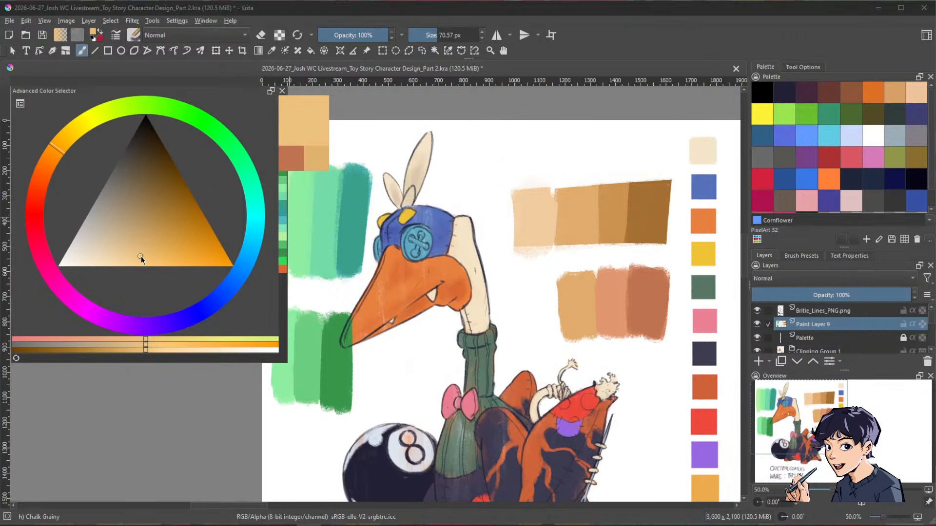
{"action": "mouse_move", "coordinate": [529, 283]}
{"action": "left_mouse_down"}
{"action": "mouse_move", "coordinate": [548, 279]}
{"action": "mouse_move", "coordinate": [537, 339]}
{"action": "left_mouse_up"}
{"action": "key", "text": "space"}
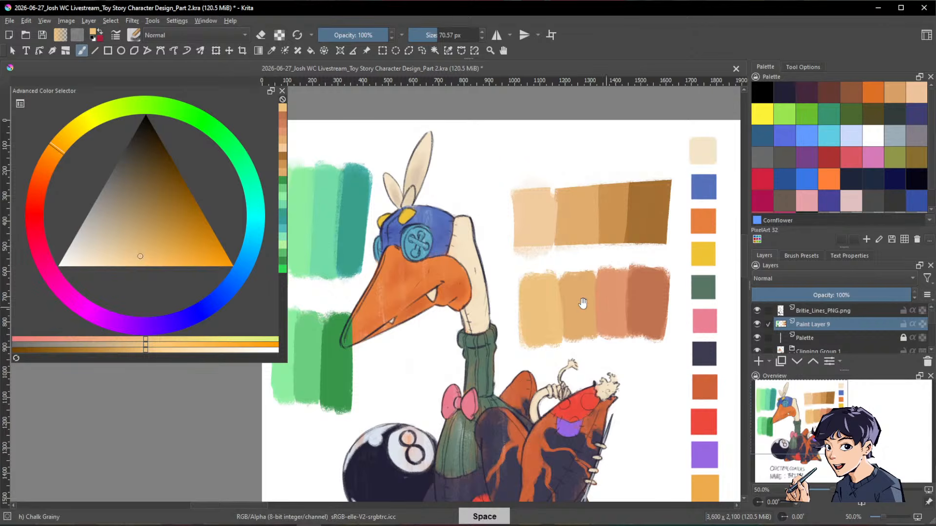
{"action": "left_click_drag", "start_coordinate": [584, 306], "coordinate": [583, 305]}
{"action": "key", "text": "space"}
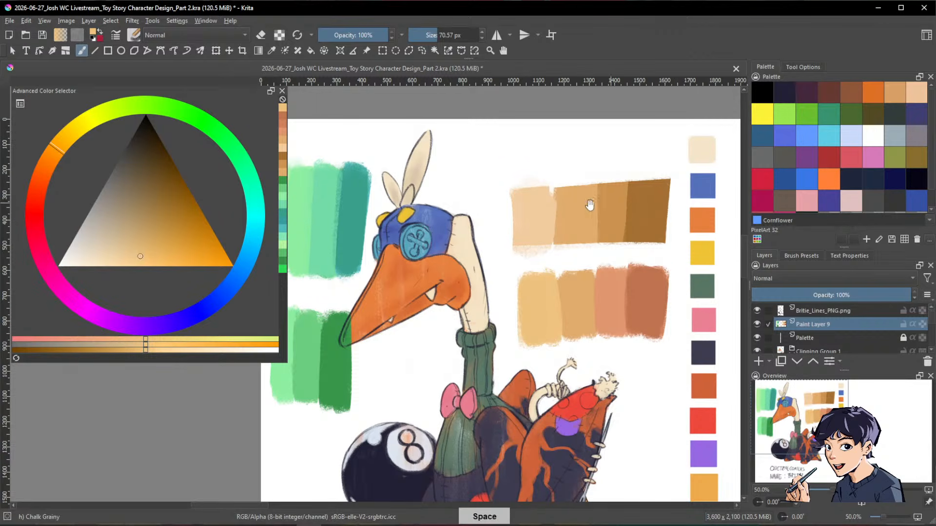
Step: Erase the rough upper and lower edges of the hue-shifted row, and clean up the edges of the value-only row
{"action": "key", "text": "e"}
{"action": "mouse_move", "coordinate": [513, 342]}
{"action": "left_mouse_down"}
{"action": "mouse_move", "coordinate": [643, 343]}
{"action": "mouse_move", "coordinate": [560, 343]}
{"action": "left_mouse_up"}
{"action": "mouse_move", "coordinate": [585, 270]}
{"action": "left_mouse_down"}
{"action": "mouse_move", "coordinate": [722, 259]}
{"action": "mouse_move", "coordinate": [583, 253]}
{"action": "left_mouse_up"}
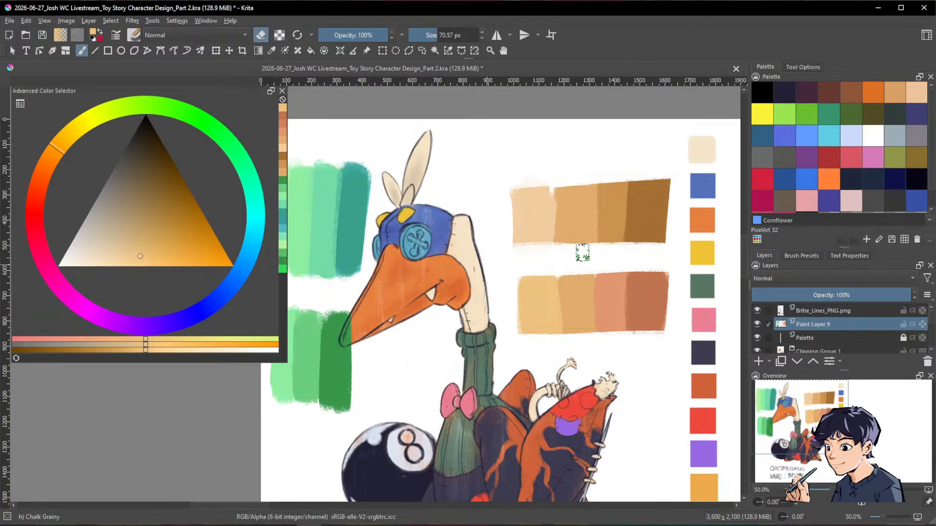
{"action": "mouse_move", "coordinate": [500, 195]}
{"action": "left_mouse_down"}
{"action": "mouse_move", "coordinate": [520, 176]}
{"action": "mouse_move", "coordinate": [721, 173]}
{"action": "left_mouse_up"}
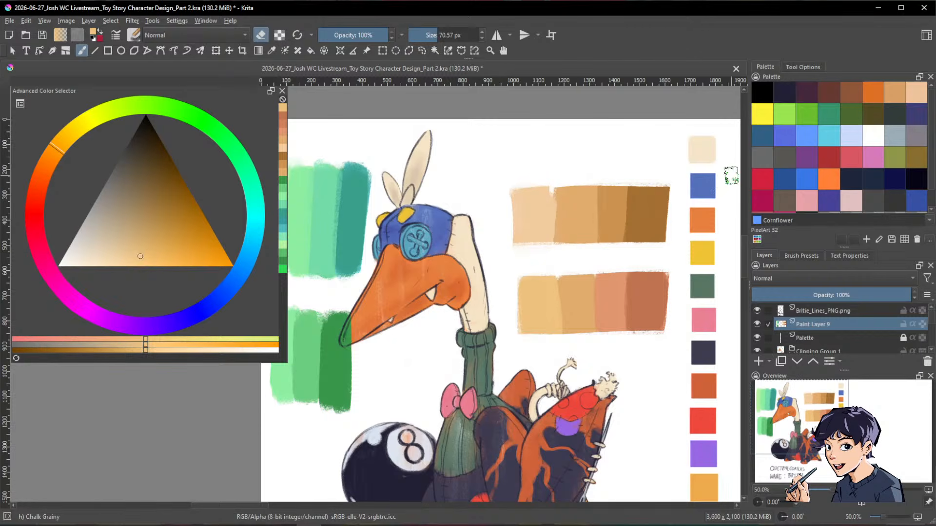
Step: Sample the cream colour of the bird's neck, enlarge the layer list and make the Head layer active
{"action": "key", "text": "space"}
{"action": "mouse_move", "coordinate": [692, 358]}
{"action": "left_mouse_down"}
{"action": "mouse_move", "coordinate": [697, 407]}
{"action": "mouse_move", "coordinate": [692, 365]}
{"action": "left_mouse_up"}
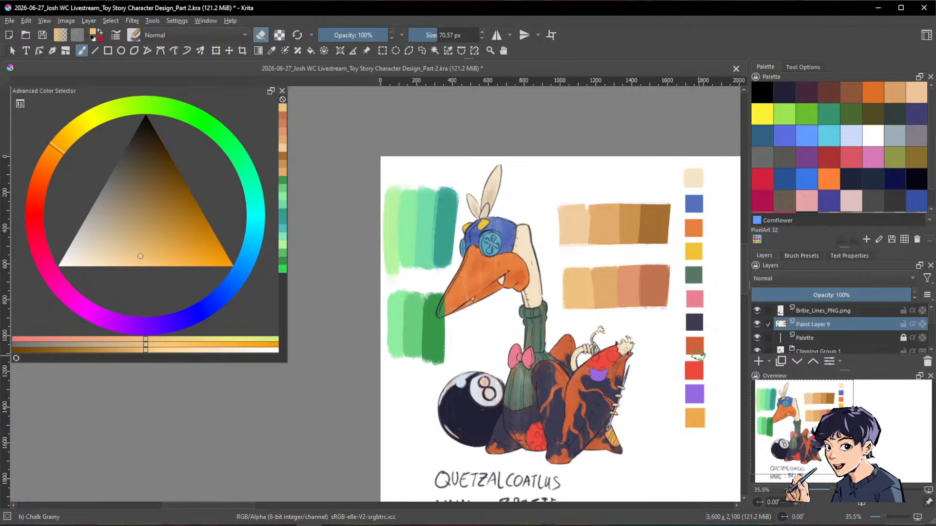
{"action": "scroll", "coordinate": [511, 254], "scroll_direction": "up", "scroll_amount": 2}
{"action": "scroll", "coordinate": [532, 255], "scroll_direction": "down", "scroll_amount": 1}
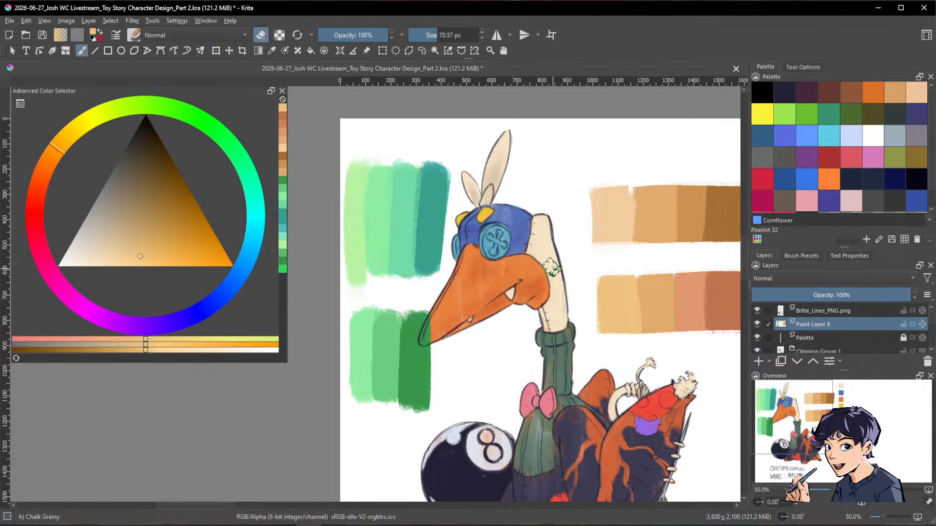
{"action": "left_click", "coordinate": [542, 223], "text": "ctrl"}
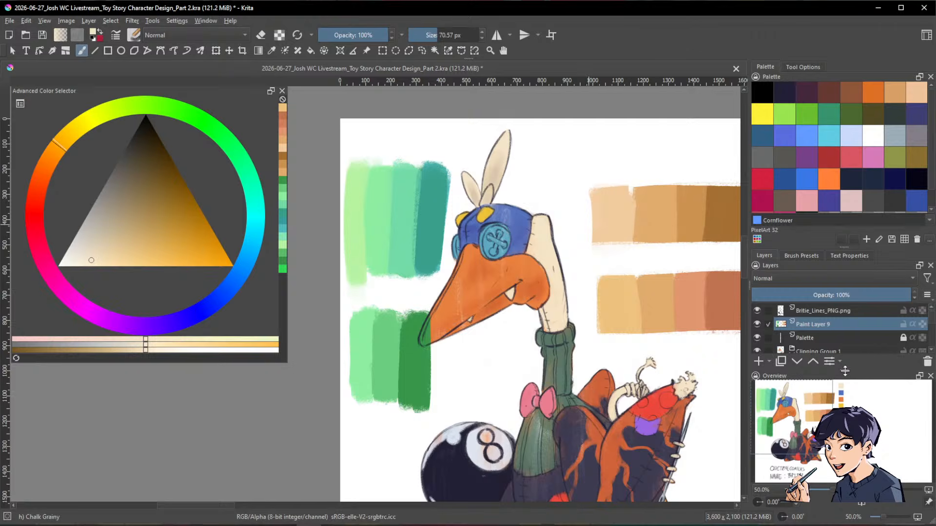
{"action": "left_click_drag", "start_coordinate": [845, 372], "coordinate": [843, 180]}
{"action": "scroll", "coordinate": [821, 298], "scroll_direction": "down", "scroll_amount": 1}
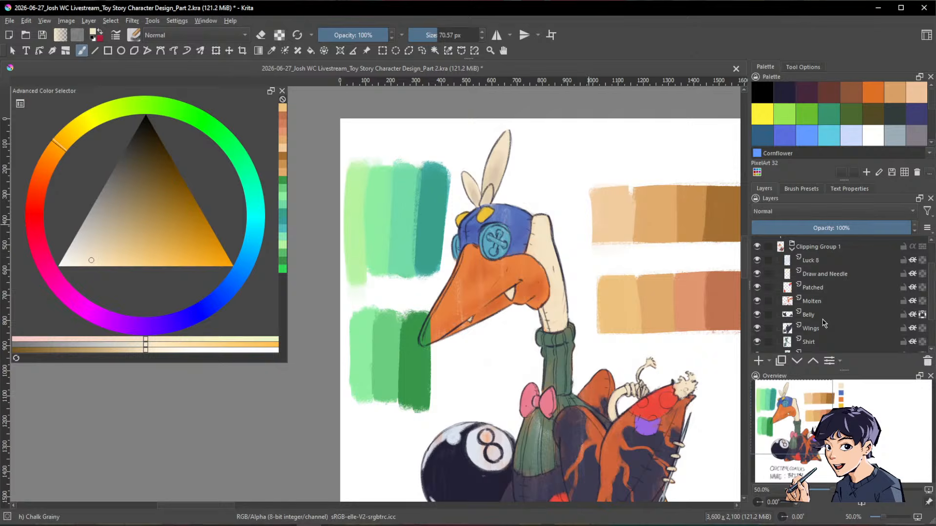
{"action": "scroll", "coordinate": [824, 323], "scroll_direction": "down", "scroll_amount": 1}
{"action": "left_click", "coordinate": [824, 319]}
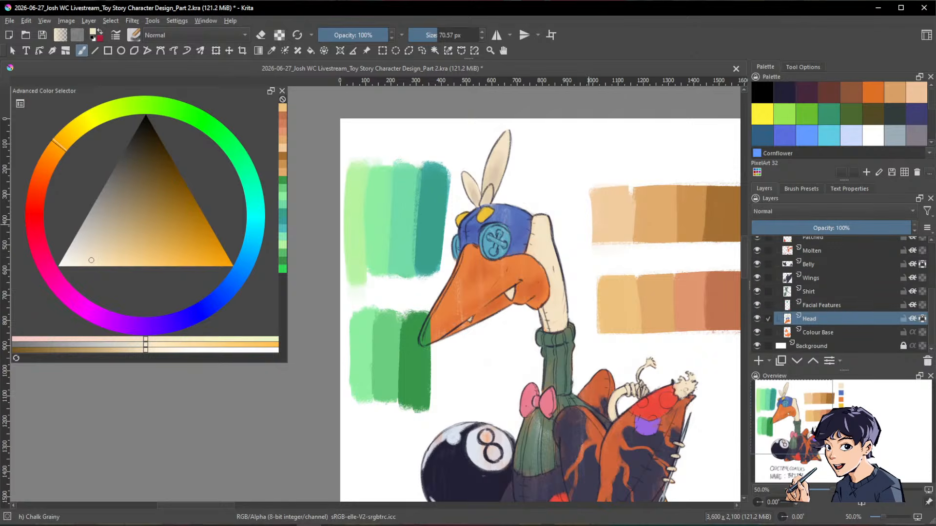
{"action": "left_click_drag", "start_coordinate": [578, 221], "coordinate": [599, 200]}
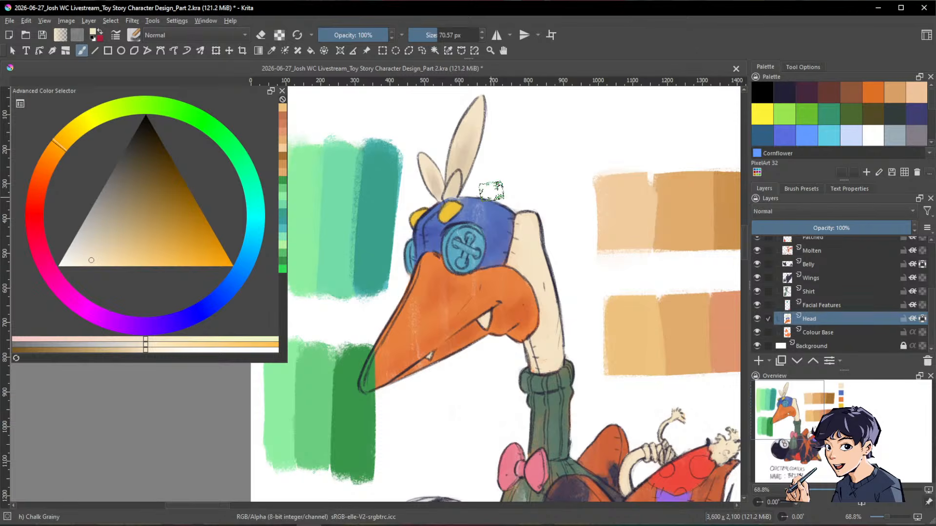
Step: Paint a slightly darker beige shadow on the neck behind the beak at 89% opacity, undoing the stray dab on the beak
{"action": "left_click", "coordinate": [531, 253], "text": "ctrl"}
{"action": "left_click", "coordinate": [106, 253]}
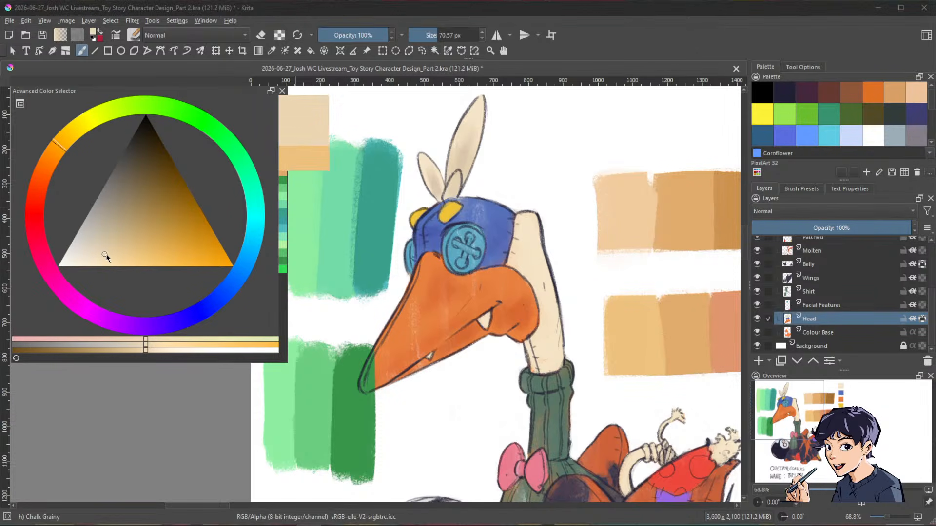
{"action": "key", "text": "i"}
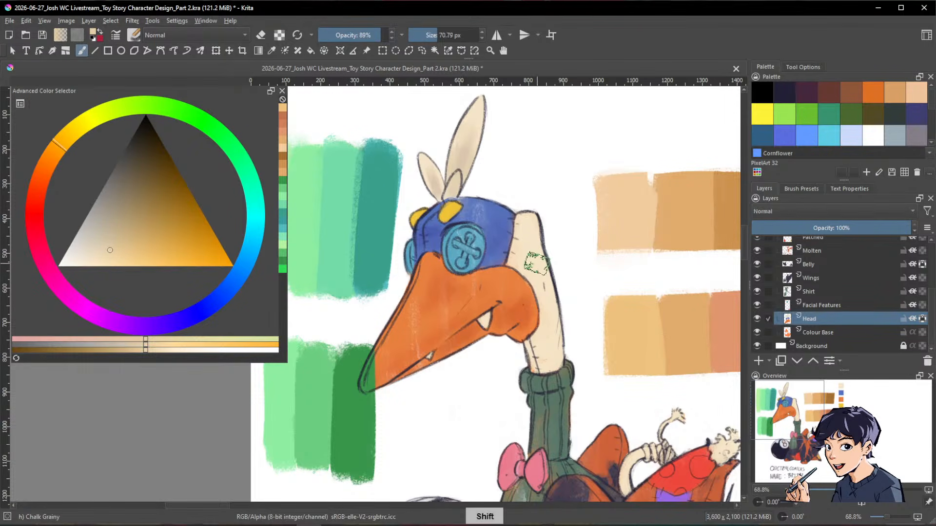
{"action": "left_click_drag", "start_coordinate": [537, 264], "coordinate": [530, 264]}
{"action": "mouse_move", "coordinate": [526, 263]}
{"action": "left_mouse_down"}
{"action": "mouse_move", "coordinate": [532, 305]}
{"action": "mouse_move", "coordinate": [530, 287]}
{"action": "mouse_move", "coordinate": [514, 280]}
{"action": "left_mouse_up"}
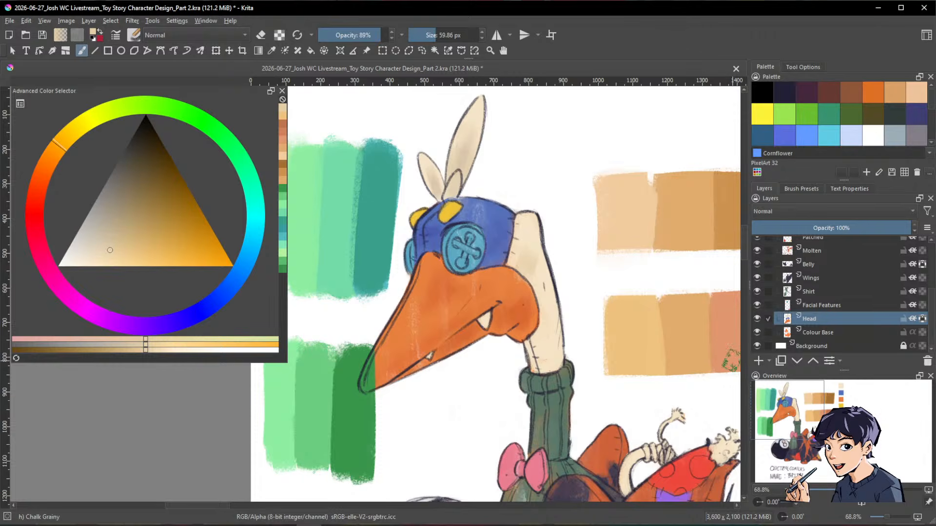
{"action": "left_click", "coordinate": [522, 302]}
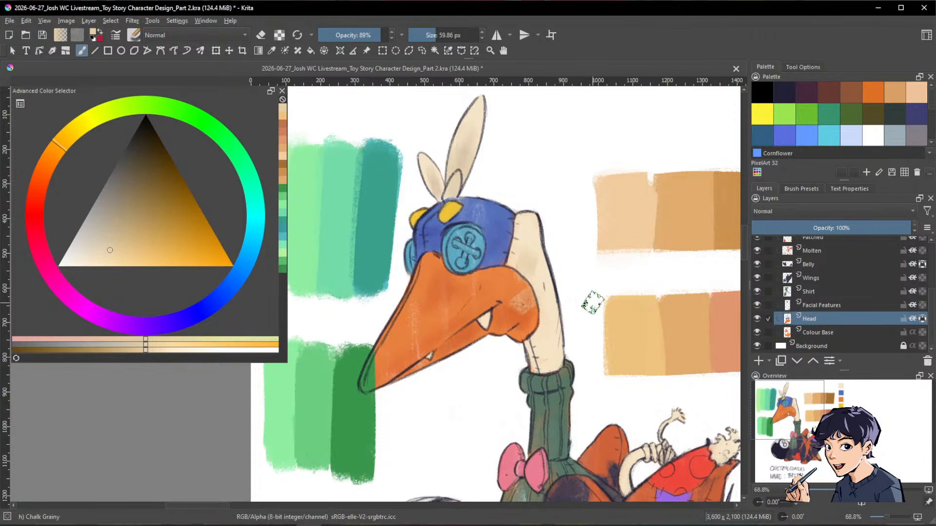
{"action": "key", "text": "ctrl+z"}
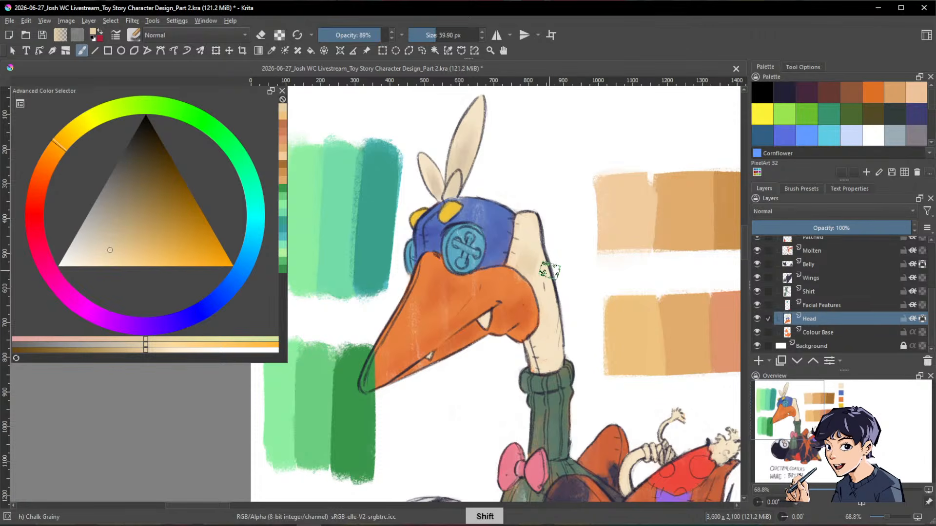
Step: Reduce the brush to about 38 px and blend the neck shadow along the back of the beak with sampled beiges
{"action": "left_click_drag", "start_coordinate": [550, 270], "coordinate": [536, 272], "text": "shift"}
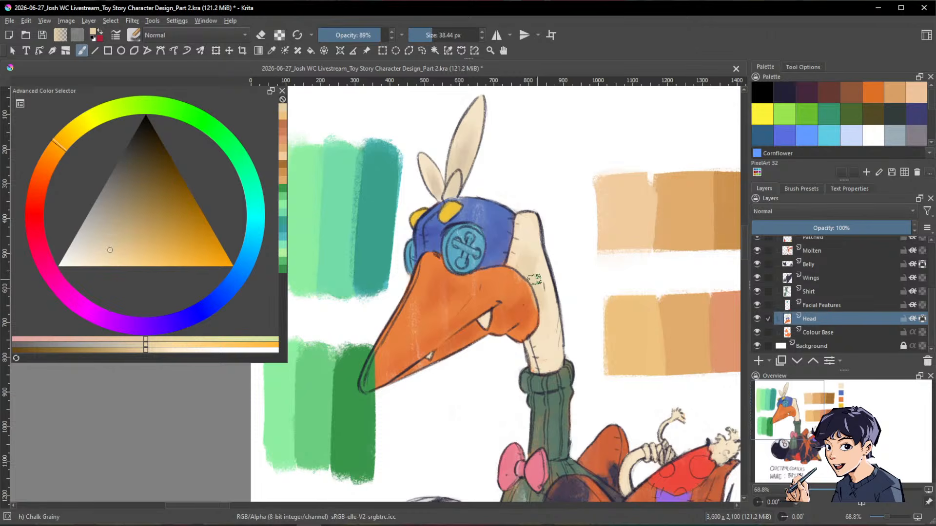
{"action": "left_click", "coordinate": [537, 274], "text": "ctrl"}
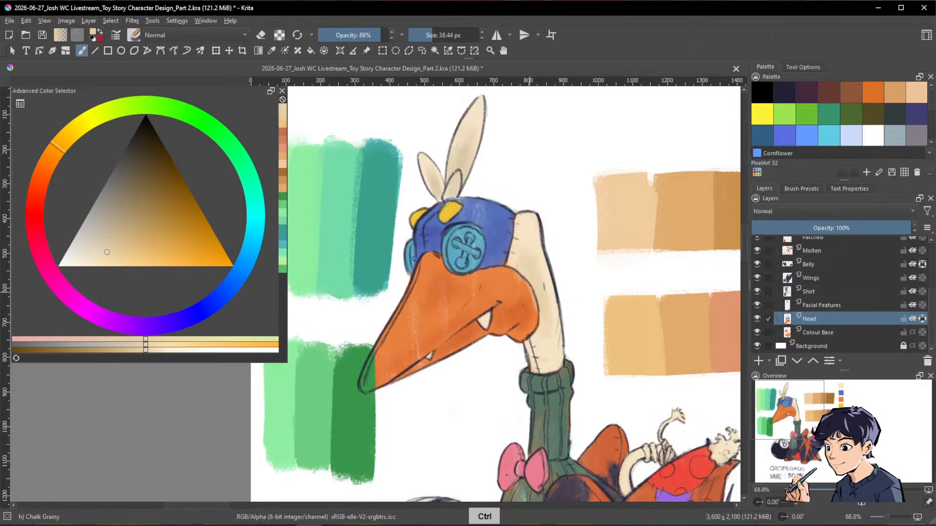
{"action": "left_click", "coordinate": [540, 294], "text": "ctrl"}
{"action": "left_click", "coordinate": [540, 281], "text": "ctrl"}
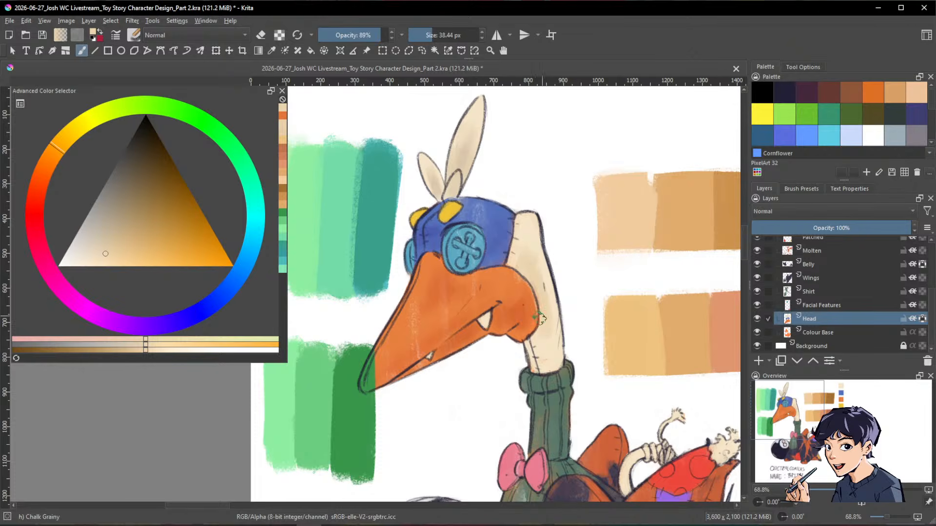
{"action": "key", "text": "ctrl"}
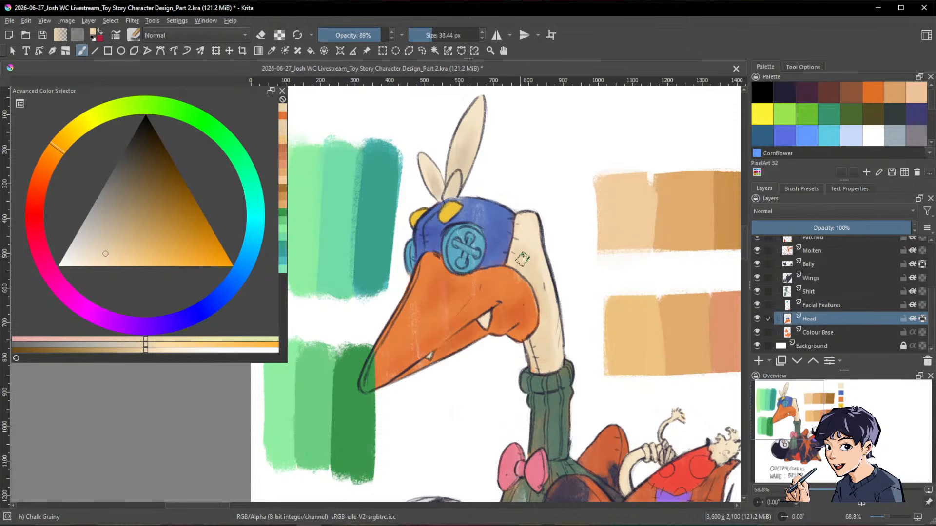
Step: Deepen the neck shadow along the beak with a darker tan, using a brush of about 25 px
{"action": "left_click", "coordinate": [117, 245]}
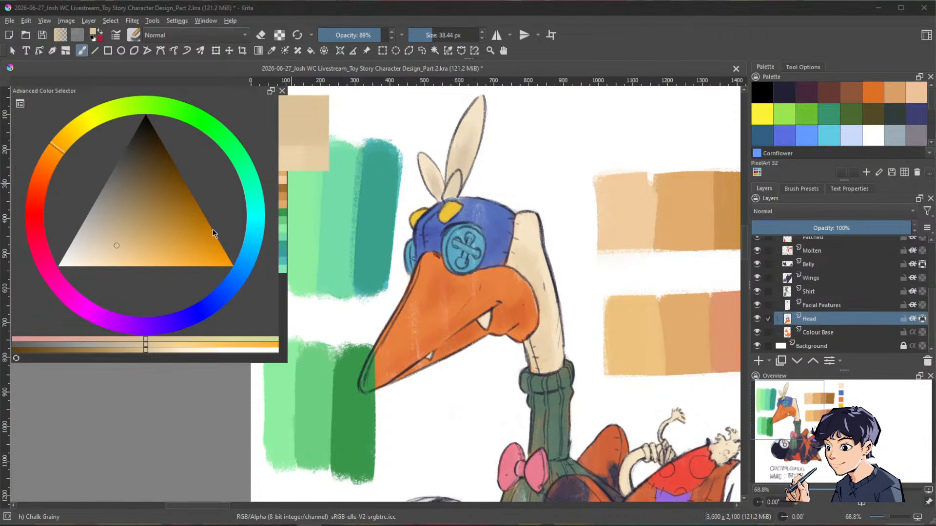
{"action": "left_click_drag", "start_coordinate": [526, 317], "coordinate": [530, 326]}
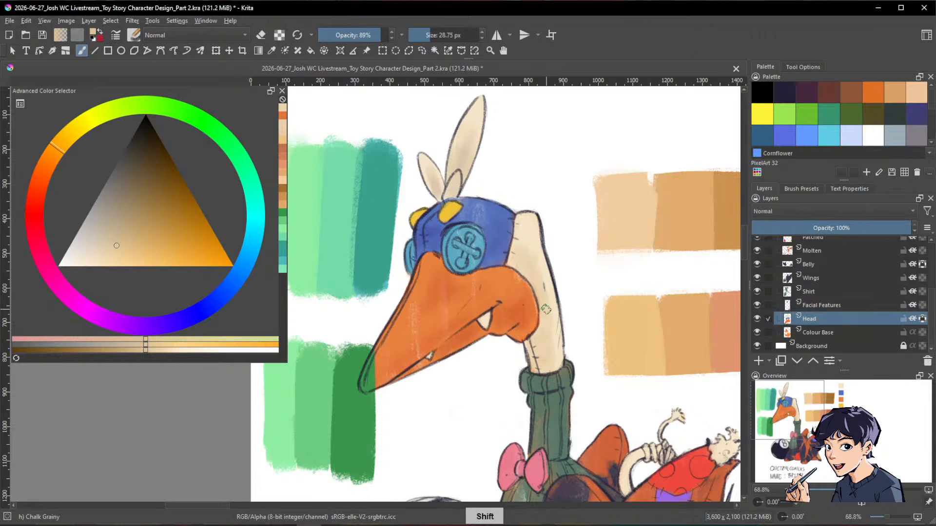
{"action": "left_click_drag", "start_coordinate": [540, 292], "coordinate": [539, 288]}
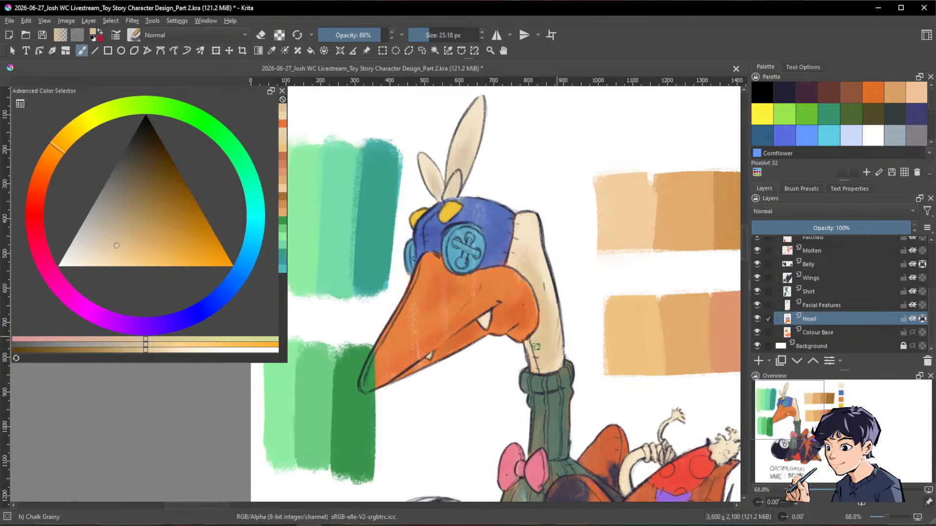
{"action": "key", "text": "space"}
{"action": "left_click_drag", "start_coordinate": [663, 341], "coordinate": [593, 411]}
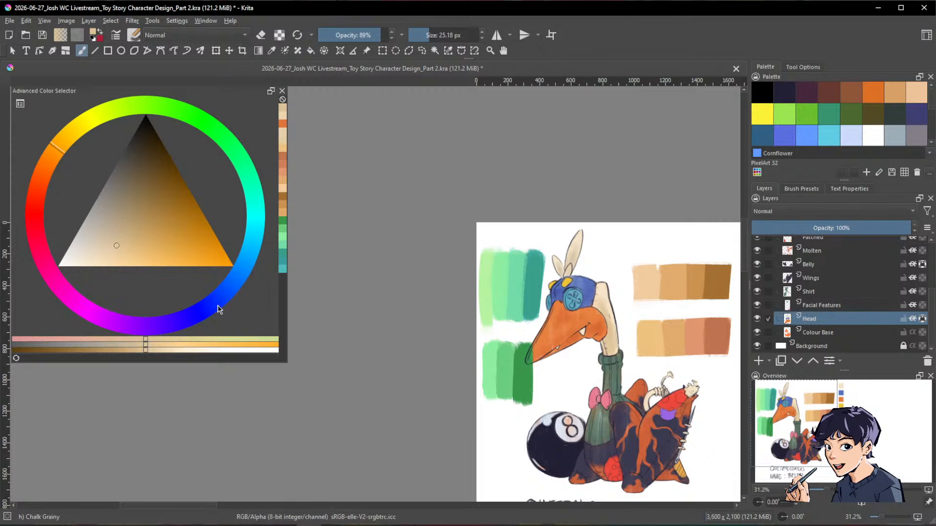
Step: Try a pinkish-purple hue for the brush colour and settle on a blue-violet one
{"action": "mouse_move", "coordinate": [217, 309]}
{"action": "left_mouse_down"}
{"action": "mouse_move", "coordinate": [194, 313]}
{"action": "mouse_move", "coordinate": [28, 256]}
{"action": "mouse_move", "coordinate": [222, 284]}
{"action": "mouse_move", "coordinate": [186, 309]}
{"action": "mouse_move", "coordinate": [41, 265]}
{"action": "mouse_move", "coordinate": [155, 311]}
{"action": "mouse_move", "coordinate": [108, 317]}
{"action": "left_mouse_up"}
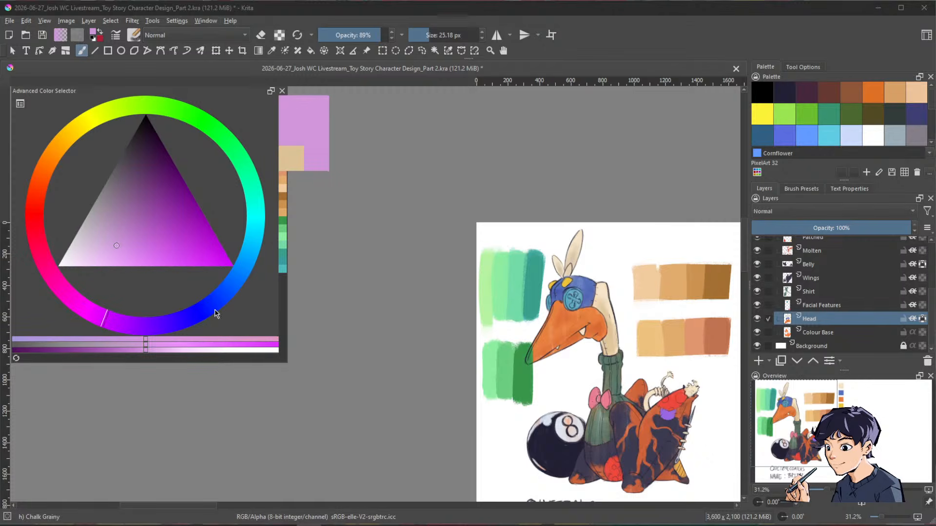
{"action": "mouse_move", "coordinate": [213, 314]}
{"action": "left_mouse_down"}
{"action": "mouse_move", "coordinate": [253, 253]}
{"action": "mouse_move", "coordinate": [247, 278]}
{"action": "mouse_move", "coordinate": [211, 314]}
{"action": "mouse_move", "coordinate": [181, 326]}
{"action": "mouse_move", "coordinate": [258, 257]}
{"action": "mouse_move", "coordinate": [181, 324]}
{"action": "left_mouse_up"}
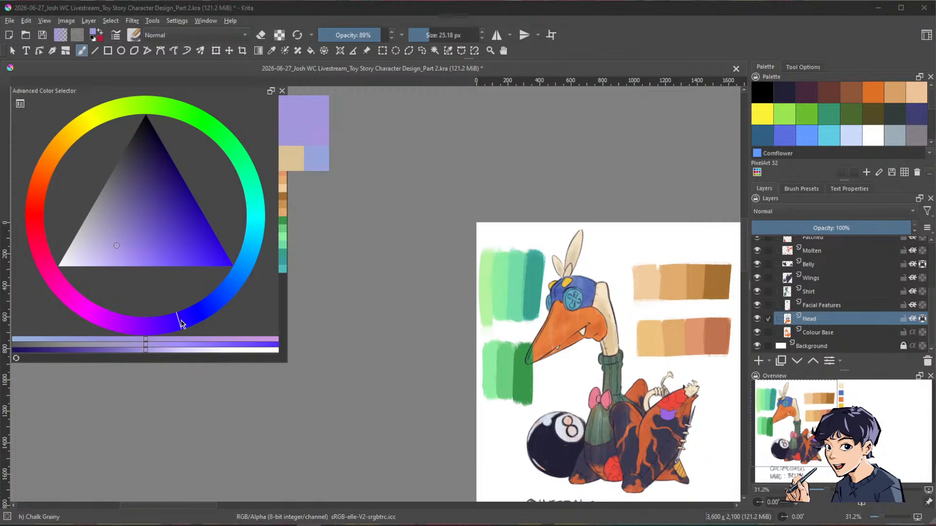
{"action": "left_click", "coordinate": [641, 61]}
{"action": "left_click_drag", "start_coordinate": [589, 396], "coordinate": [479, 326]}
{"action": "scroll", "coordinate": [479, 326], "scroll_direction": "up", "scroll_amount": 1}
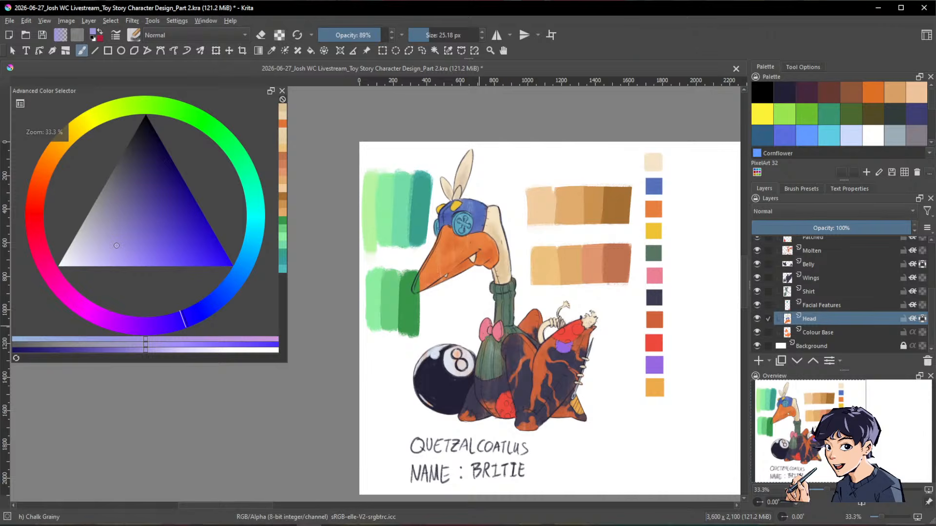
Step: On Paint Layer 9, erase the edge of the darkest green swatch that overlaps the beak tip
{"action": "scroll", "coordinate": [882, 307], "scroll_direction": "up", "scroll_amount": 3}
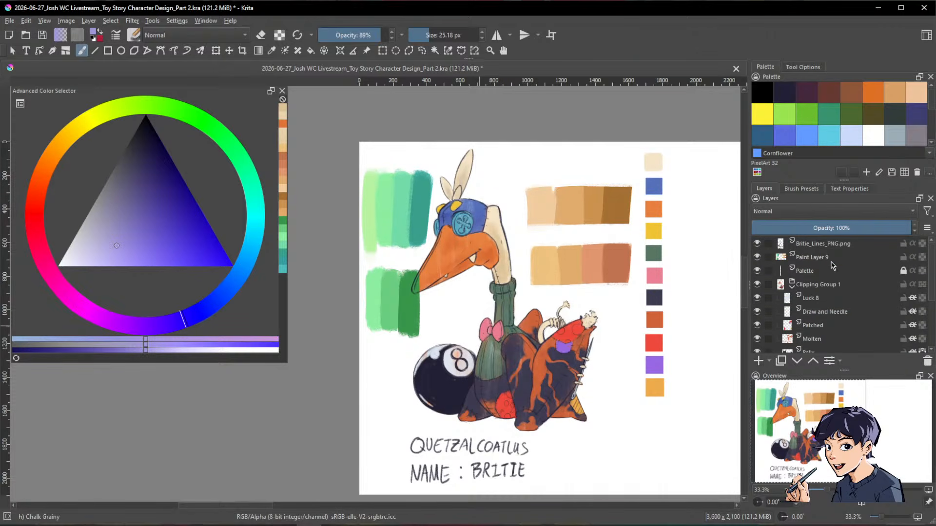
{"action": "left_click", "coordinate": [830, 261]}
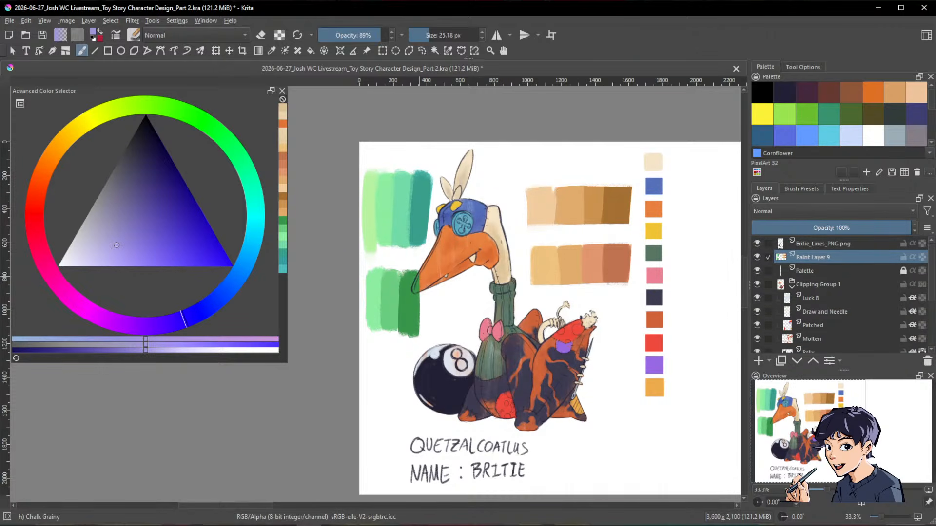
{"action": "key", "text": "slash"}
{"action": "key", "text": "slash"}
{"action": "mouse_move", "coordinate": [416, 268]}
{"action": "left_mouse_down"}
{"action": "mouse_move", "coordinate": [412, 340]}
{"action": "mouse_move", "coordinate": [415, 299]}
{"action": "mouse_move", "coordinate": [417, 336]}
{"action": "left_mouse_up"}
{"action": "key", "text": "e"}
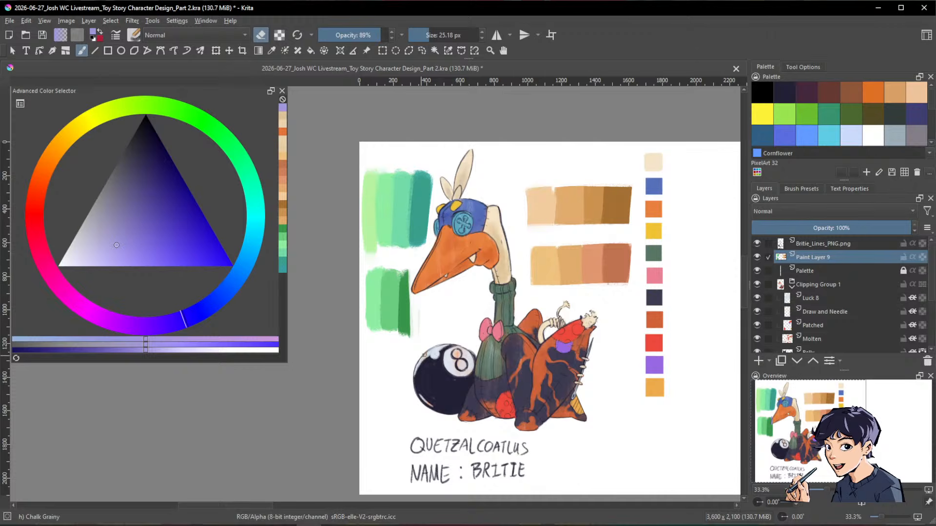
Step: On the Head layer, blend the neck shading down to the collar with sampled beiges, using a brush of about 30 px
{"action": "scroll", "coordinate": [860, 320], "scroll_direction": "down", "scroll_amount": 3}
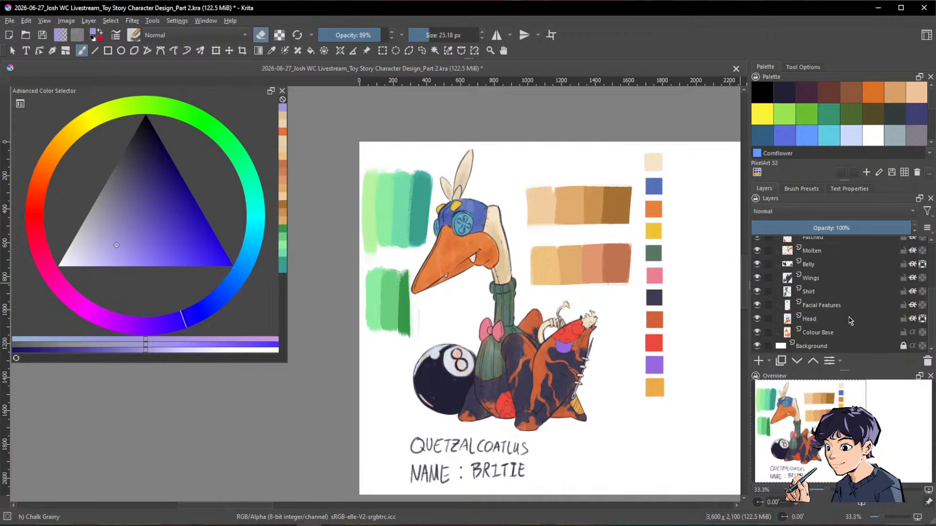
{"action": "left_click", "coordinate": [849, 319]}
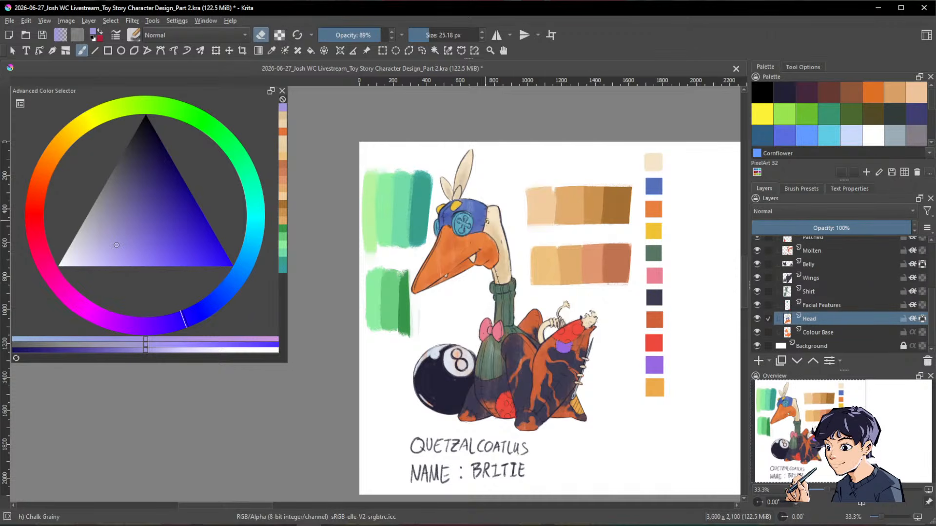
{"action": "key", "text": "space"}
{"action": "left_click_drag", "start_coordinate": [505, 228], "coordinate": [540, 172]}
{"action": "left_click", "coordinate": [485, 204], "text": "ctrl"}
{"action": "left_click_drag", "start_coordinate": [491, 246], "coordinate": [508, 310]}
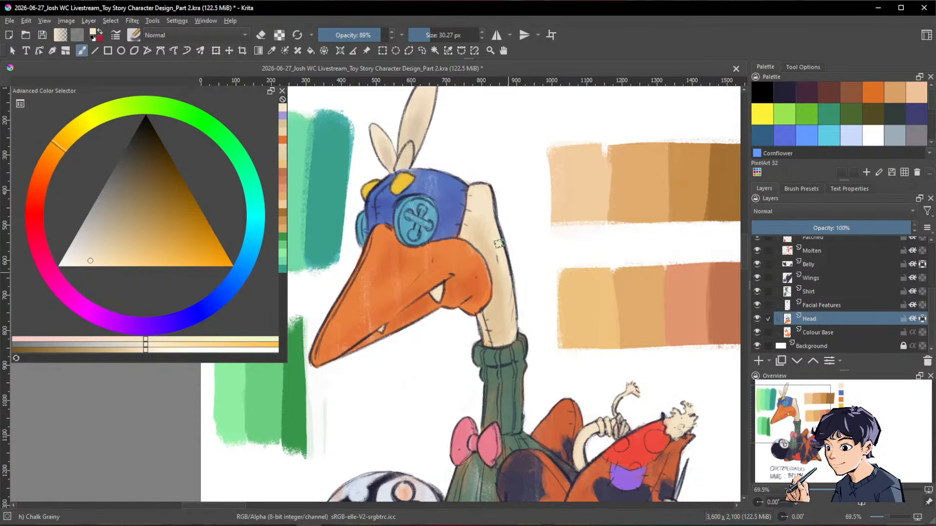
{"action": "left_click", "coordinate": [501, 291], "text": "ctrl"}
{"action": "mouse_move", "coordinate": [511, 322]}
{"action": "left_mouse_down"}
{"action": "mouse_move", "coordinate": [505, 292]}
{"action": "mouse_move", "coordinate": [501, 332]}
{"action": "left_mouse_up"}
{"action": "left_click", "coordinate": [503, 259], "text": "ctrl"}
{"action": "left_click", "coordinate": [507, 282], "text": "ctrl"}
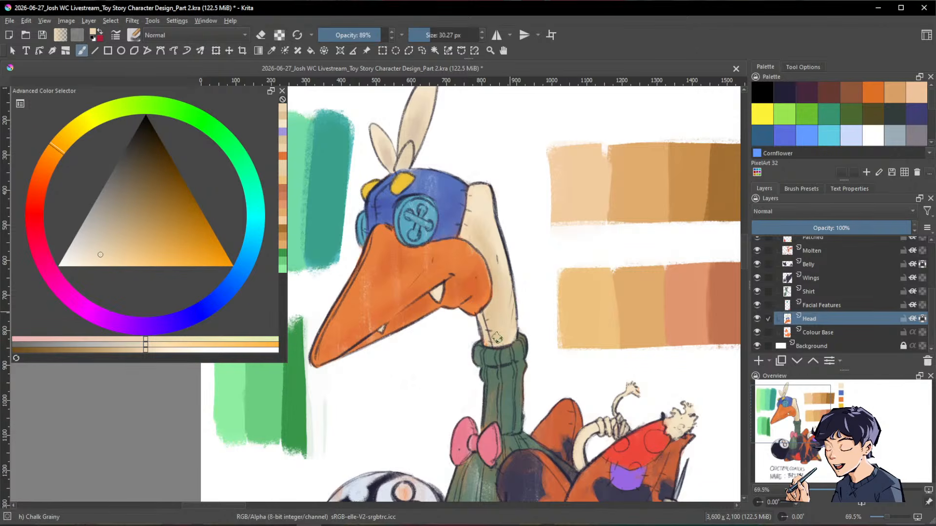
Step: Make the Facial Features layer active and sample the button eye's blue as the brush colour
{"action": "left_click_drag", "start_coordinate": [617, 269], "coordinate": [607, 391]}
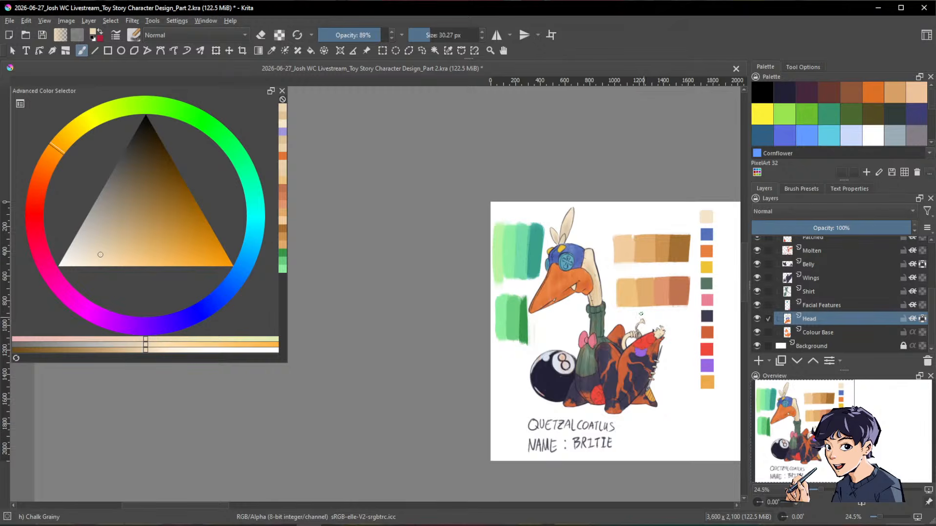
{"action": "left_click_drag", "start_coordinate": [623, 312], "coordinate": [623, 280], "text": "ctrl"}
{"action": "left_click_drag", "start_coordinate": [614, 355], "coordinate": [538, 327]}
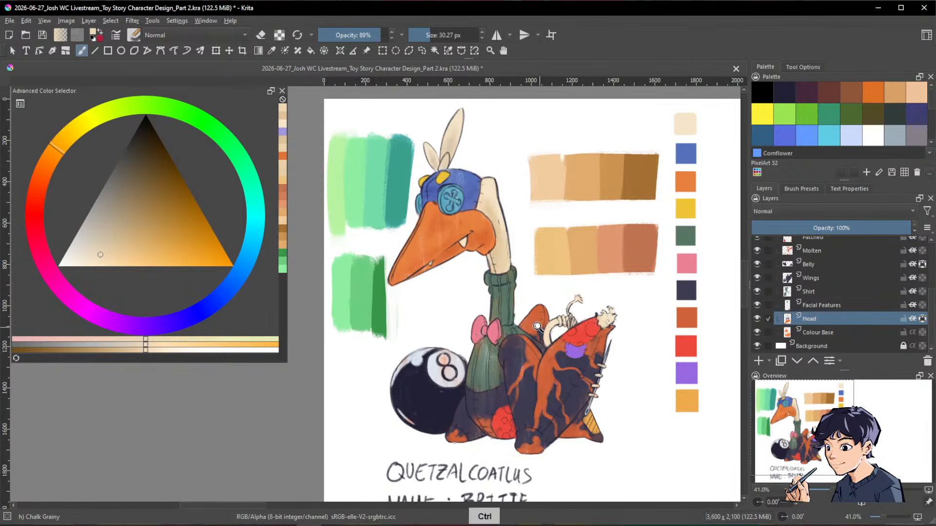
{"action": "left_click_drag", "start_coordinate": [513, 288], "coordinate": [517, 269], "text": "ctrl"}
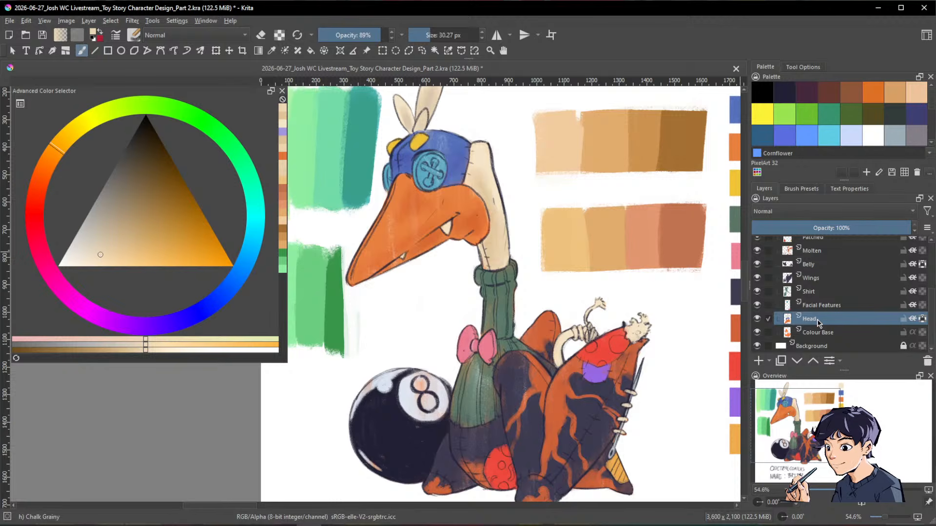
{"action": "left_click", "coordinate": [826, 307]}
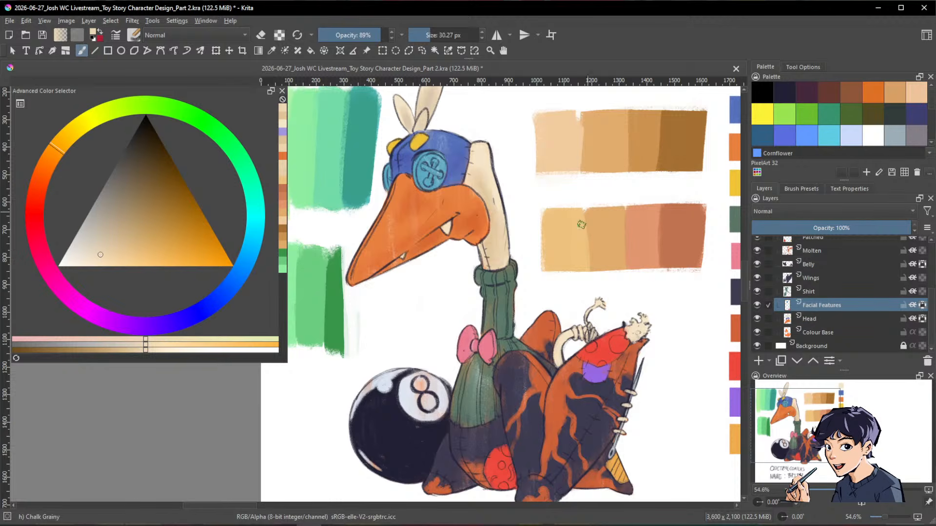
{"action": "left_click_drag", "start_coordinate": [552, 260], "coordinate": [657, 390]}
{"action": "left_click_drag", "start_coordinate": [540, 300], "coordinate": [578, 256]}
{"action": "left_click", "coordinate": [518, 296], "text": "ctrl"}
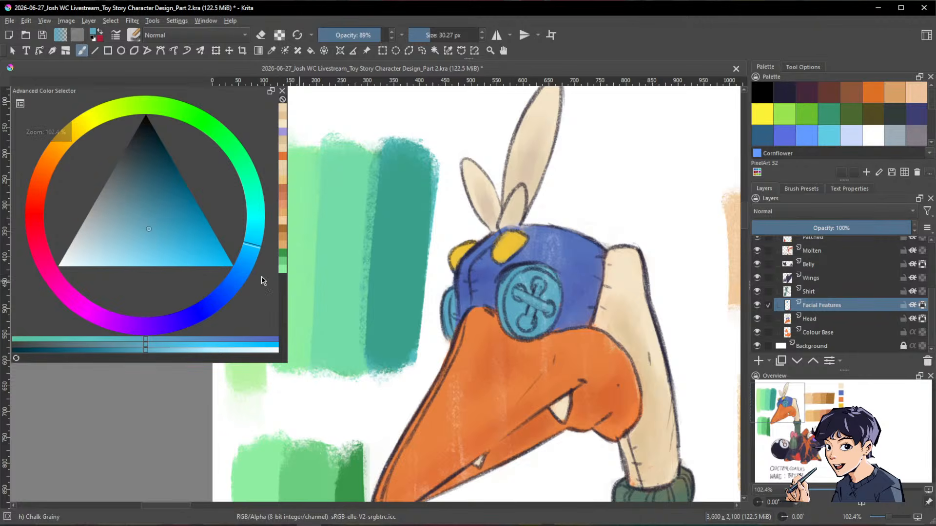
Step: Shade the near button eye around its stitches with a darker blue, using a brush of about 19 px
{"action": "left_click", "coordinate": [150, 224]}
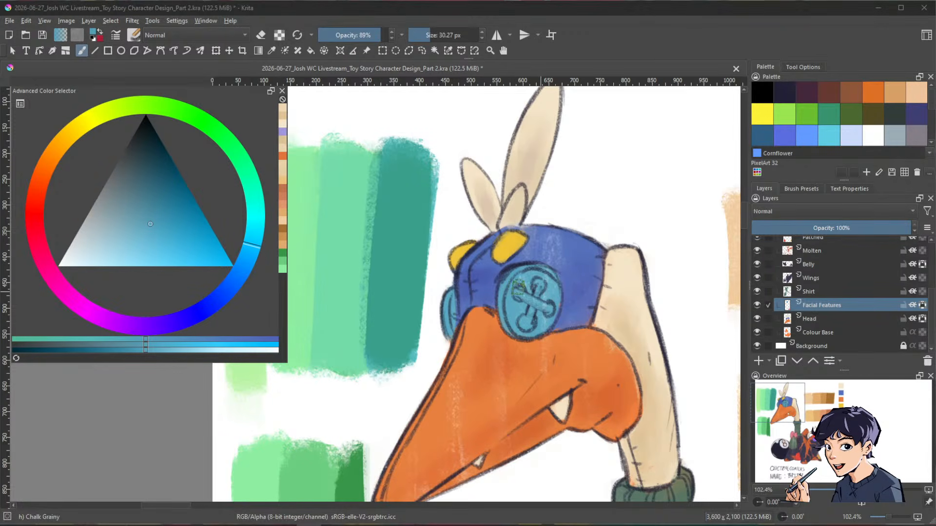
{"action": "left_click", "coordinate": [158, 212]}
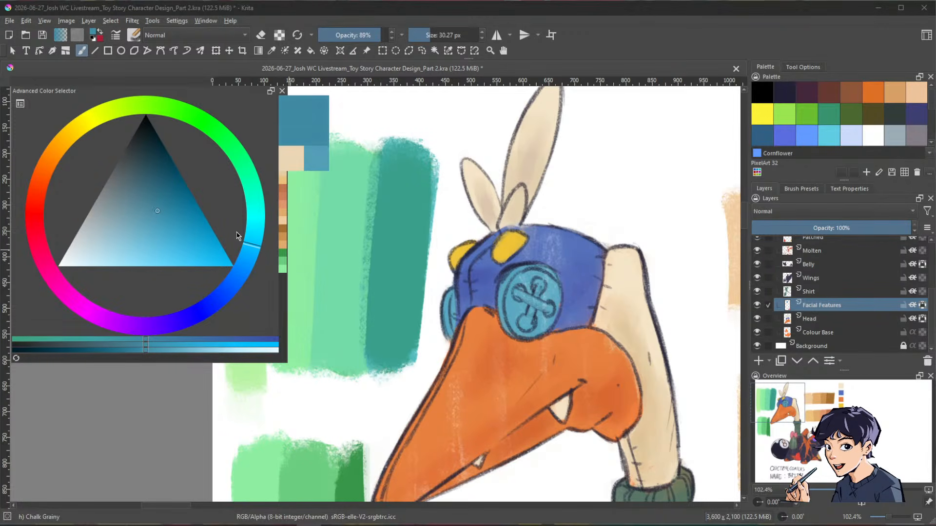
{"action": "left_click", "coordinate": [254, 247]}
{"action": "left_click", "coordinate": [159, 204]}
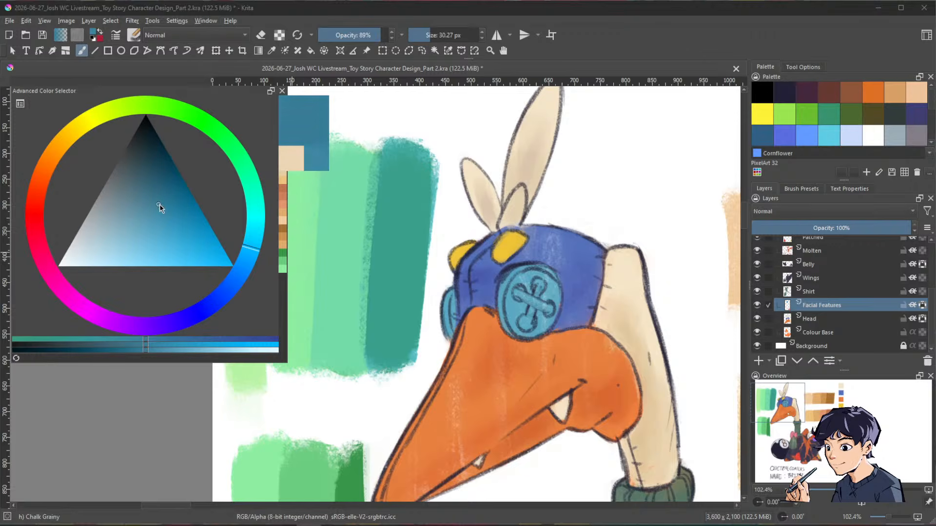
{"action": "mouse_move", "coordinate": [530, 314]}
{"action": "left_mouse_down"}
{"action": "mouse_move", "coordinate": [518, 313]}
{"action": "mouse_move", "coordinate": [516, 333]}
{"action": "mouse_move", "coordinate": [538, 333]}
{"action": "left_mouse_up"}
{"action": "left_click", "coordinate": [511, 321]}
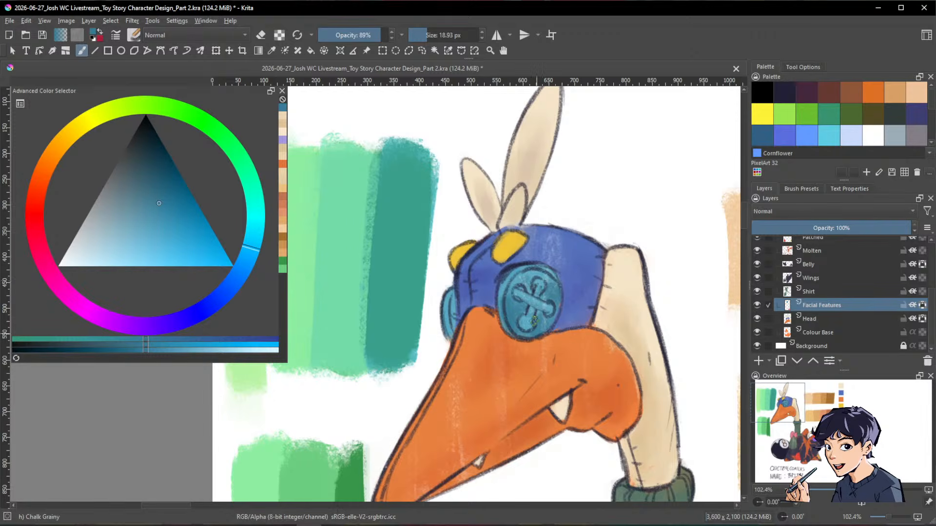
Step: Deepen the shadow inside the near button eye with a still darker blue and sample the painted tone
{"action": "left_click_drag", "start_coordinate": [534, 320], "coordinate": [487, 433]}
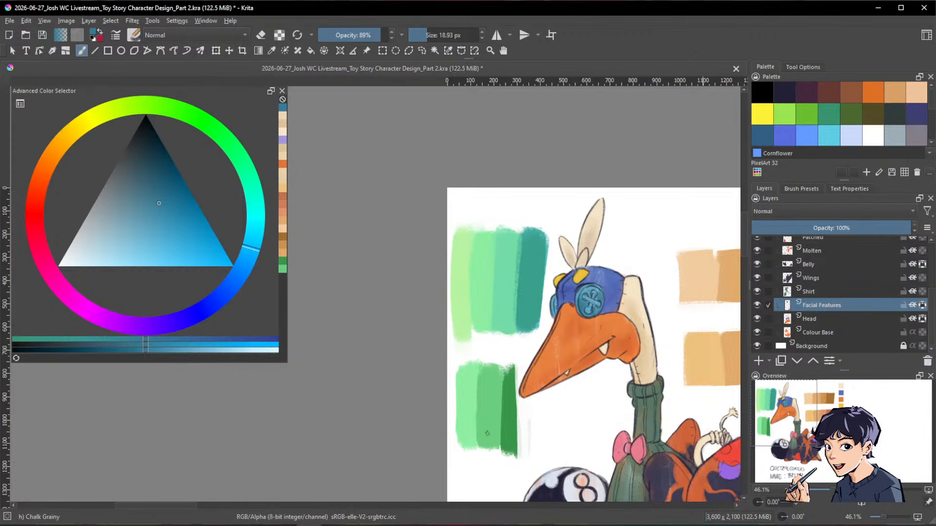
{"action": "left_click_drag", "start_coordinate": [582, 324], "coordinate": [597, 239]}
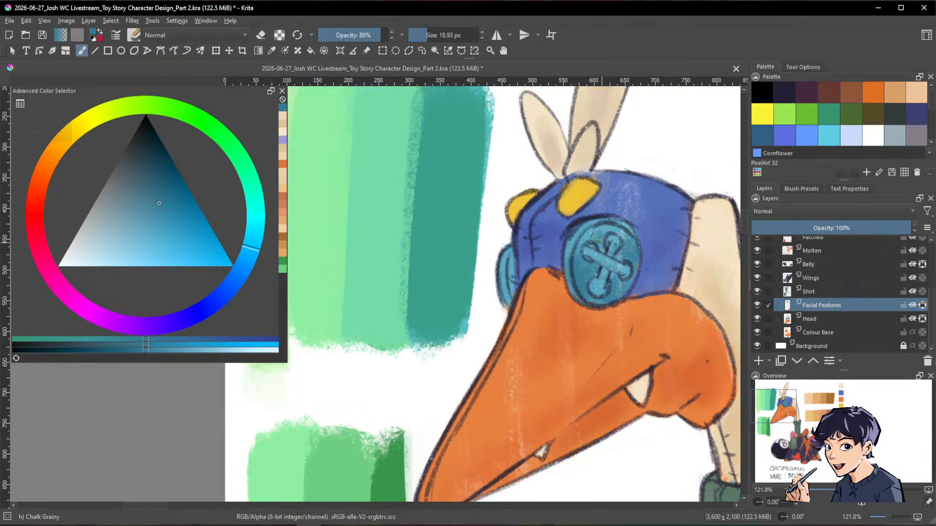
{"action": "left_click", "coordinate": [160, 201]}
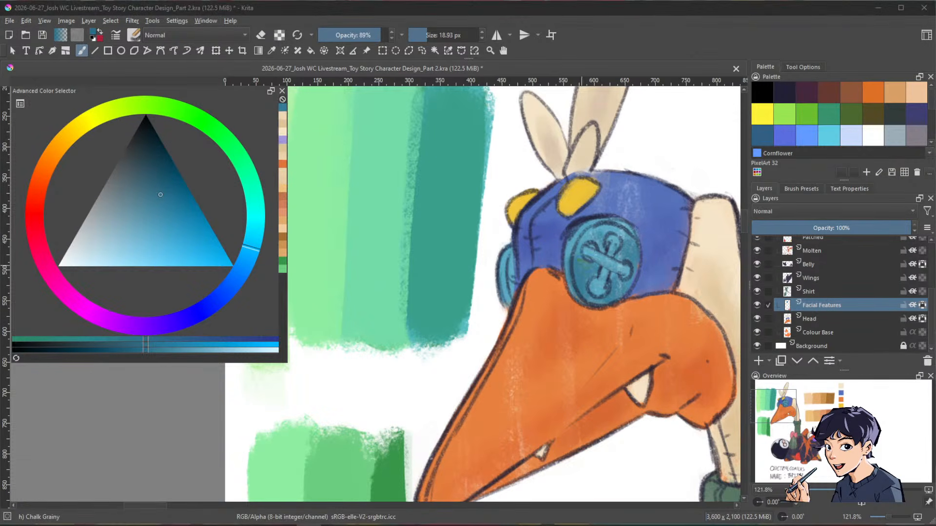
{"action": "mouse_move", "coordinate": [580, 262]}
{"action": "left_mouse_down"}
{"action": "mouse_move", "coordinate": [627, 296]}
{"action": "mouse_move", "coordinate": [611, 279]}
{"action": "mouse_move", "coordinate": [627, 293]}
{"action": "mouse_move", "coordinate": [627, 255]}
{"action": "left_mouse_up"}
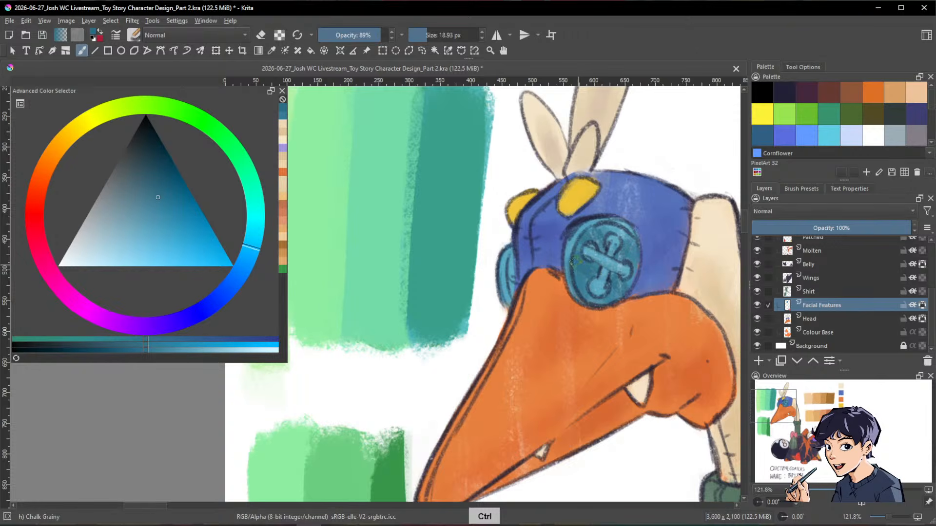
{"action": "left_click", "coordinate": [572, 259], "text": "ctrl"}
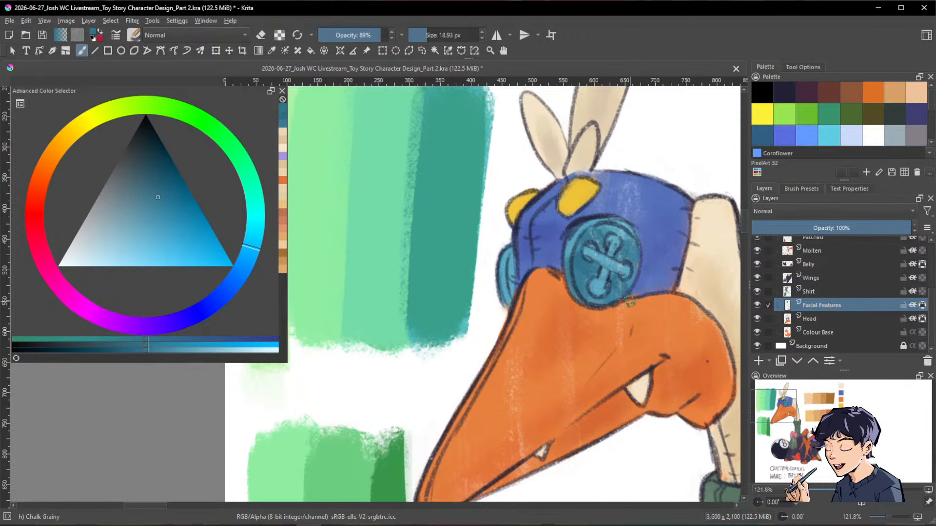
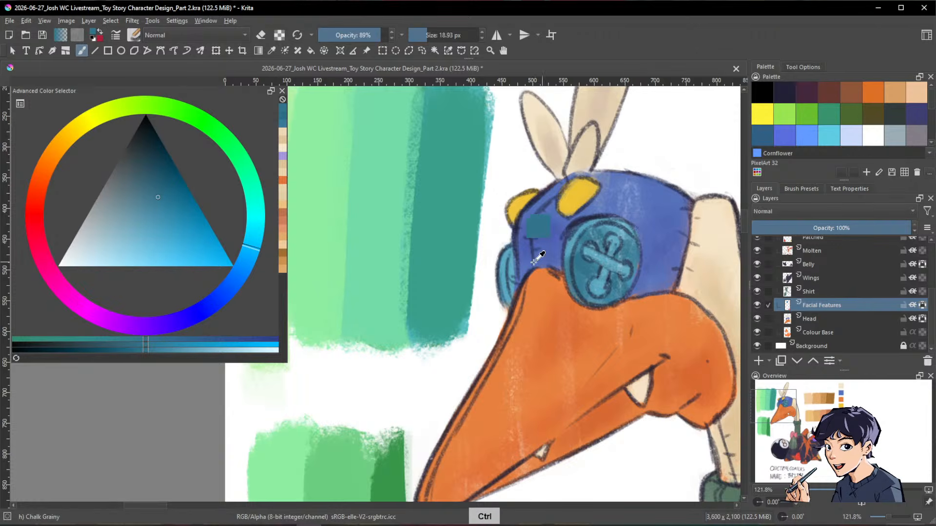
Step: Paint a lighter blue highlight along the near button eye's upper rim with a brush of about 14 px
{"action": "left_click", "coordinate": [505, 265], "text": "ctrl"}
{"action": "left_click", "coordinate": [148, 234]}
{"action": "left_click_drag", "start_coordinate": [147, 234], "coordinate": [142, 244]}
{"action": "left_click_drag", "start_coordinate": [527, 201], "coordinate": [525, 201], "text": "shift"}
{"action": "left_click_drag", "start_coordinate": [576, 227], "coordinate": [569, 254]}
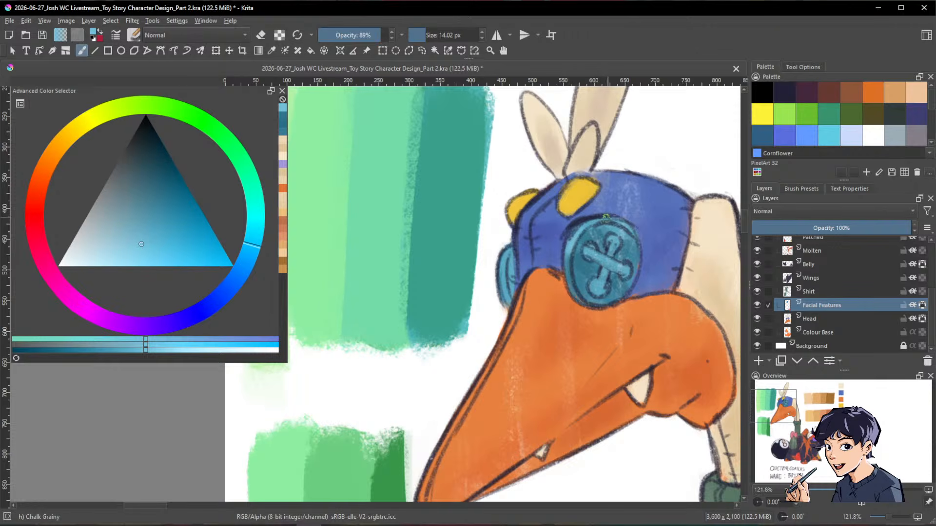
Step: Darken the inner edge of the near button eye with a deeper shade of its sampled blue
{"action": "left_click", "coordinate": [586, 274], "text": "ctrl"}
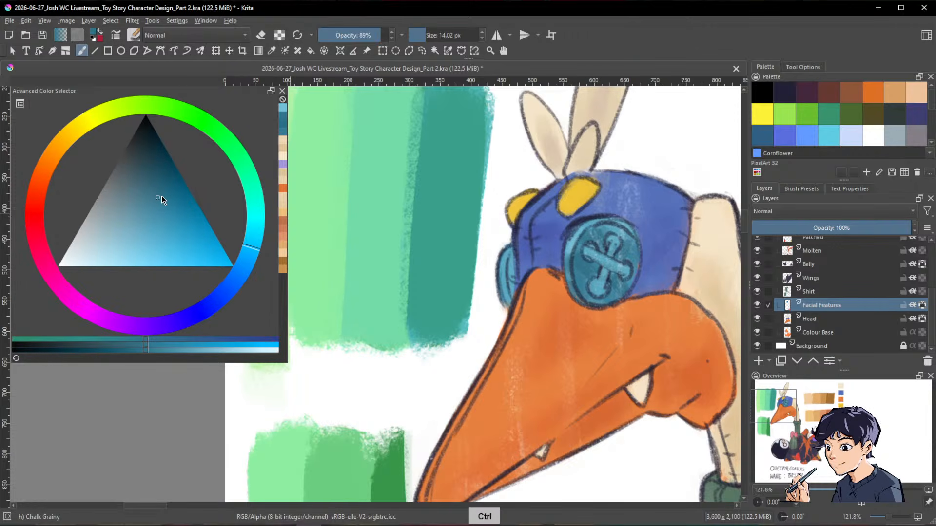
{"action": "left_click_drag", "start_coordinate": [160, 194], "coordinate": [161, 184]}
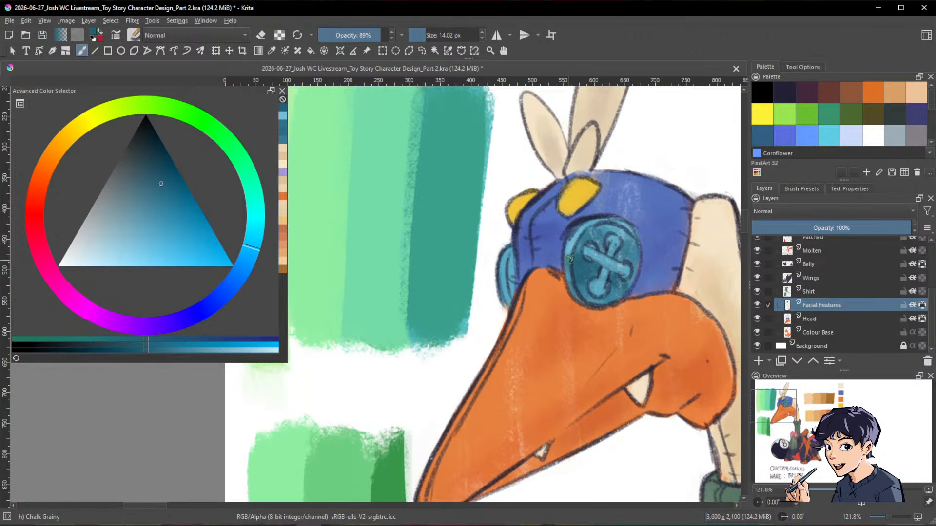
{"action": "key", "text": "space"}
{"action": "left_click_drag", "start_coordinate": [699, 284], "coordinate": [516, 257]}
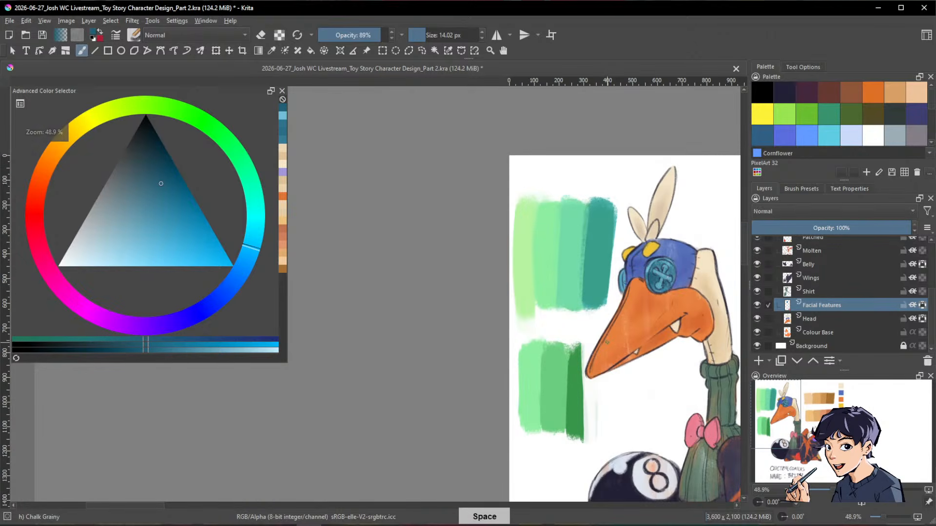
Step: Paint the near button eye's crossed threads pale blue at 100% brush opacity
{"action": "left_click", "coordinate": [123, 254]}
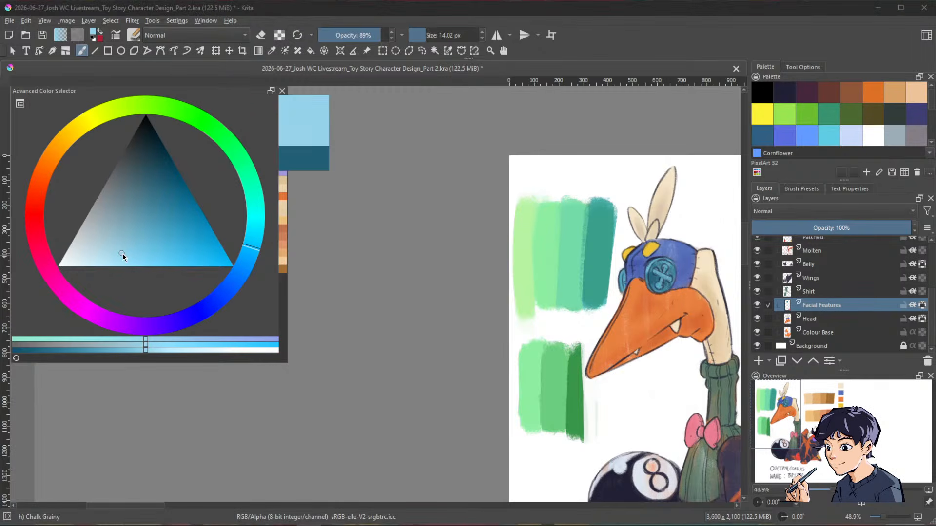
{"action": "key", "text": "ctrl+space"}
{"action": "mouse_move", "coordinate": [592, 341]}
{"action": "left_mouse_down"}
{"action": "mouse_move", "coordinate": [591, 285]}
{"action": "mouse_move", "coordinate": [578, 332]}
{"action": "left_mouse_up"}
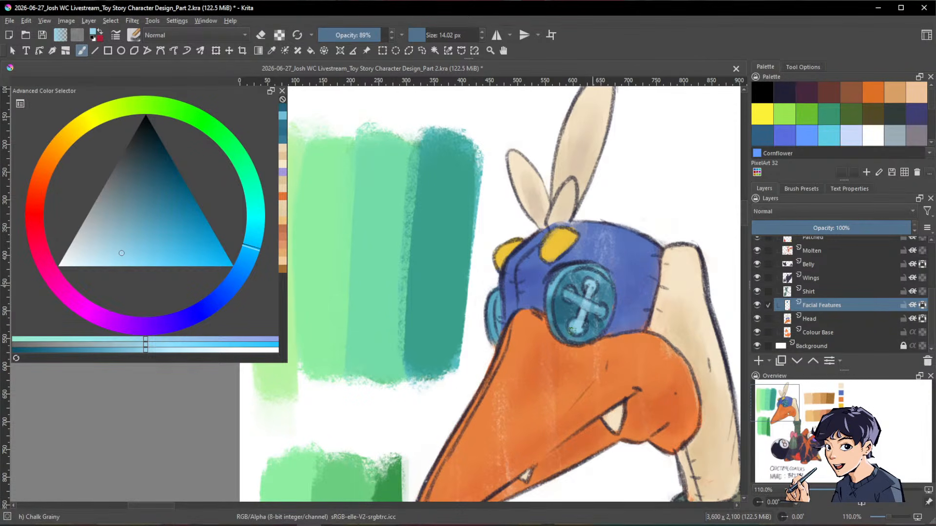
{"action": "left_click_drag", "start_coordinate": [377, 36], "coordinate": [393, 35]}
{"action": "left_click_drag", "start_coordinate": [589, 291], "coordinate": [576, 335]}
{"action": "left_click_drag", "start_coordinate": [565, 292], "coordinate": [603, 313]}
Step: Shade the far button eye with darker blues based on the near eye's tone, using a brush of about 12 px
{"action": "key", "text": "space"}
{"action": "left_click_drag", "start_coordinate": [660, 323], "coordinate": [611, 385]}
{"action": "left_click_drag", "start_coordinate": [637, 309], "coordinate": [675, 211]}
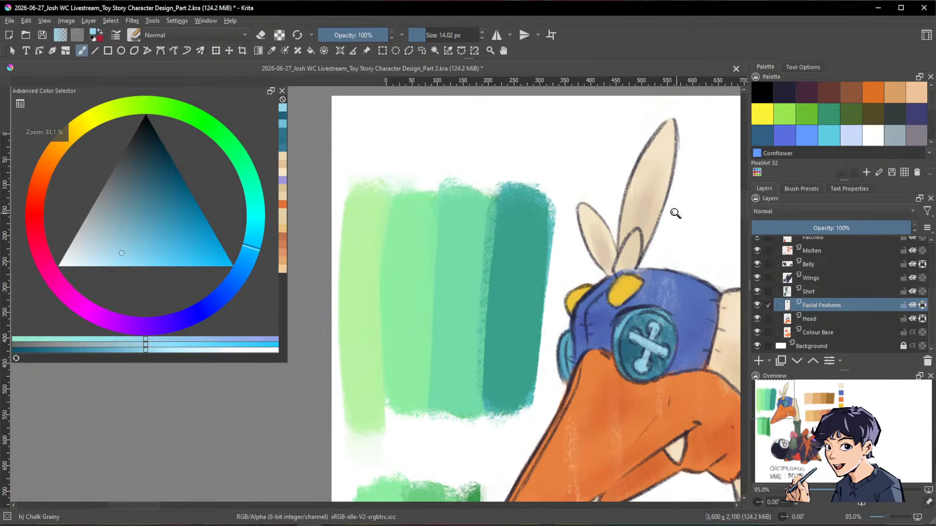
{"action": "left_click", "coordinate": [643, 325], "text": "ctrl"}
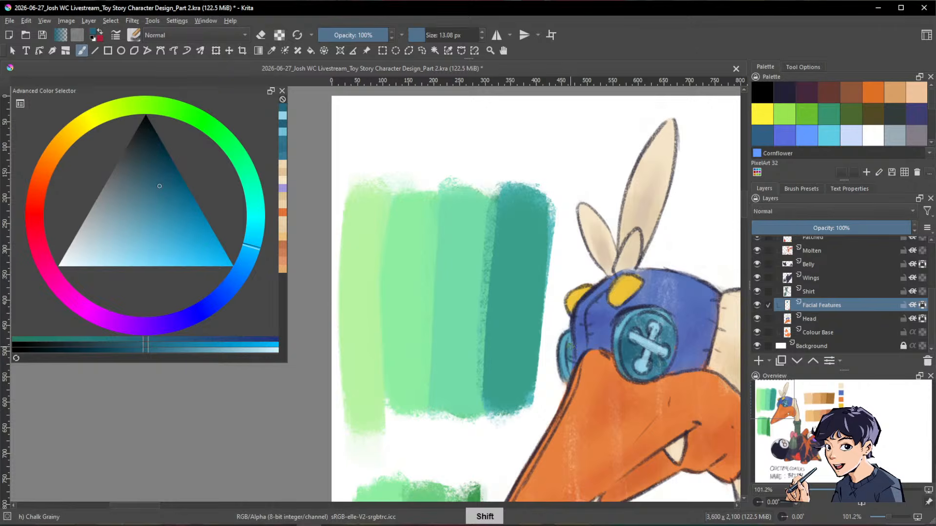
{"action": "left_click", "coordinate": [159, 178]}
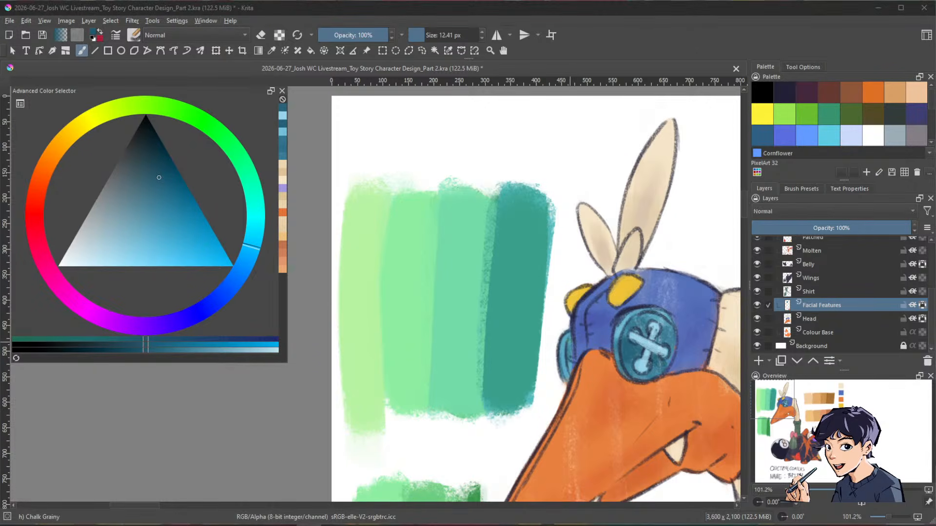
{"action": "left_click_drag", "start_coordinate": [568, 344], "coordinate": [567, 365]}
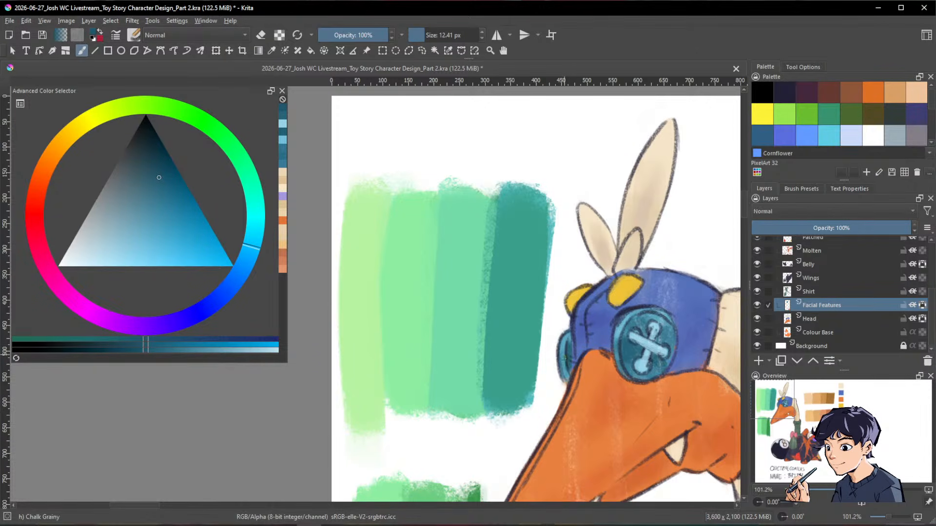
{"action": "left_click", "coordinate": [619, 336], "text": "ctrl"}
{"action": "left_click_drag", "start_coordinate": [564, 352], "coordinate": [565, 350]}
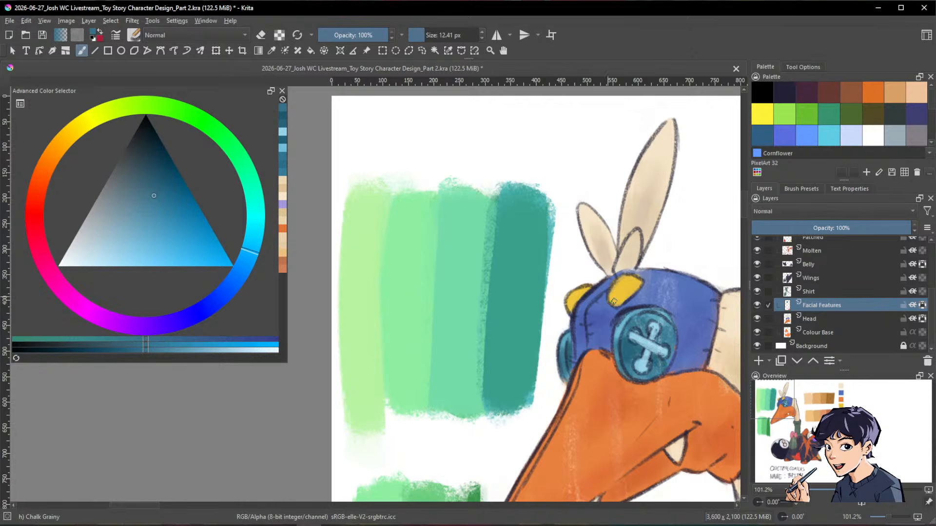
Step: Choose a muted greyish yellow-brown and dab it along the near button eye's lower rim
{"action": "left_click", "coordinate": [82, 135]}
{"action": "left_click", "coordinate": [113, 193]}
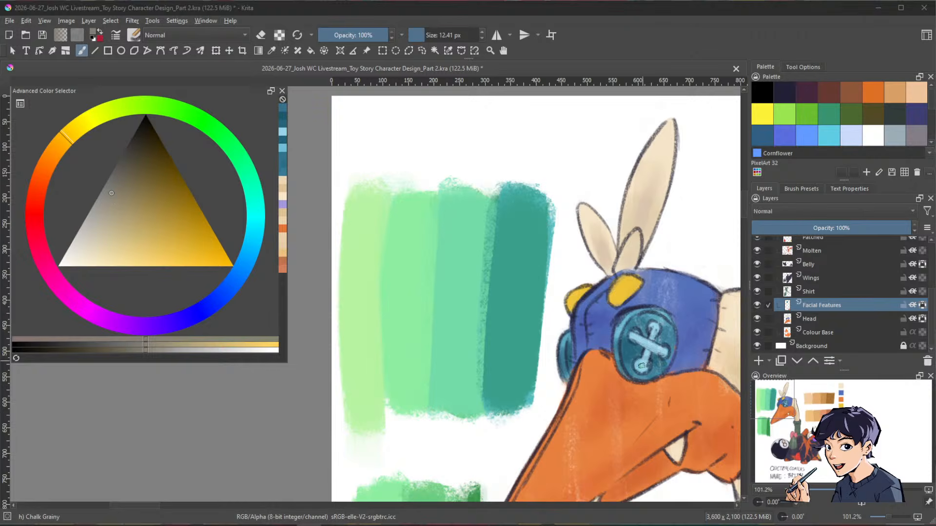
{"action": "left_click_drag", "start_coordinate": [627, 373], "coordinate": [638, 379]}
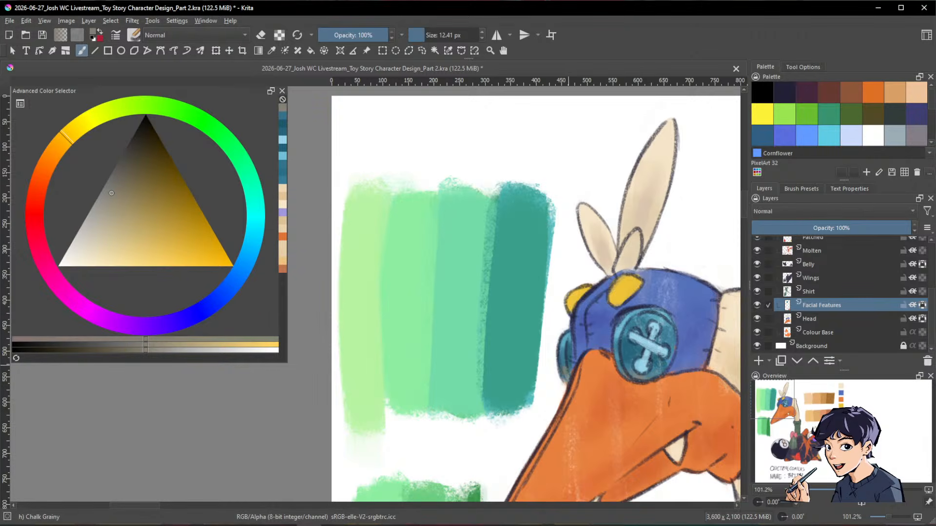
Step: Shade the near button eye's crossed threads with darker blues based on their sampled pale blue, undoing the stray mark on the yellow spot
{"action": "left_click_drag", "start_coordinate": [692, 358], "coordinate": [620, 320]}
{"action": "left_click_drag", "start_coordinate": [553, 260], "coordinate": [628, 147]}
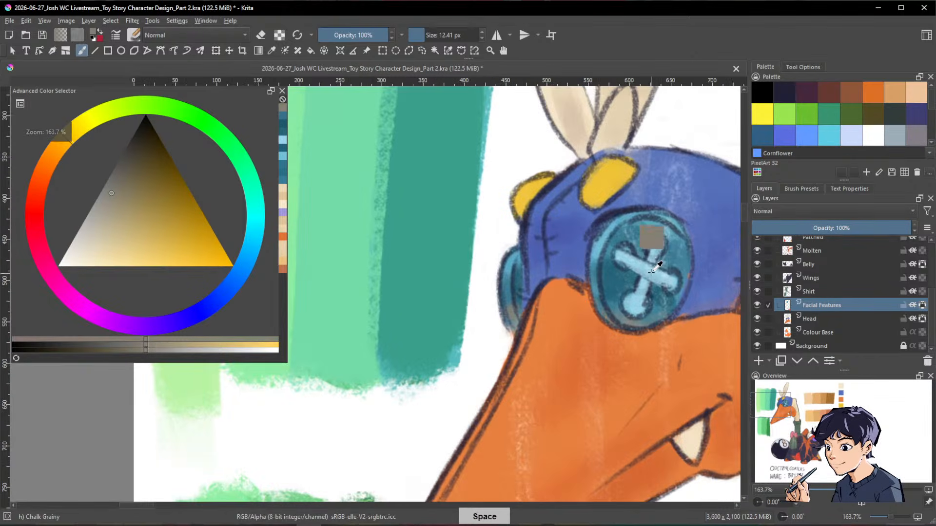
{"action": "left_click", "coordinate": [652, 248], "text": "ctrl"}
{"action": "left_click_drag", "start_coordinate": [118, 250], "coordinate": [125, 238]}
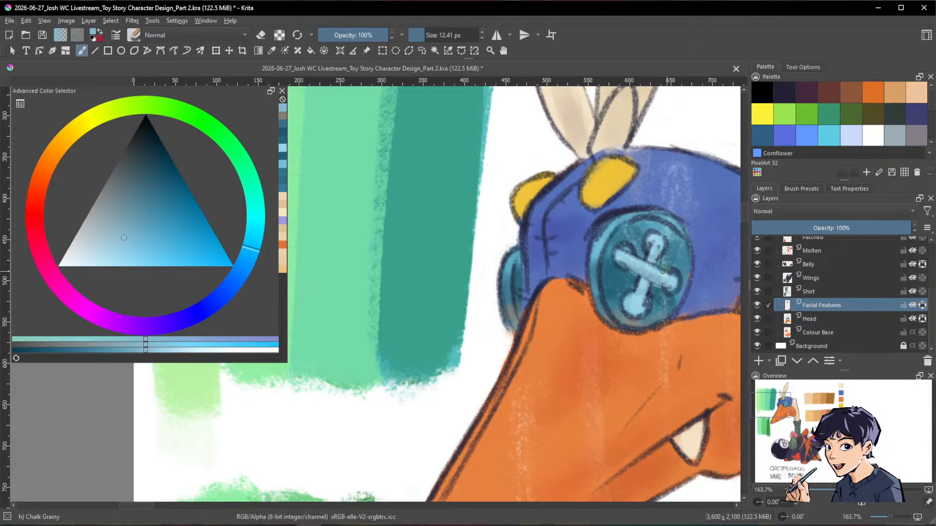
{"action": "left_click_drag", "start_coordinate": [663, 270], "coordinate": [650, 278]}
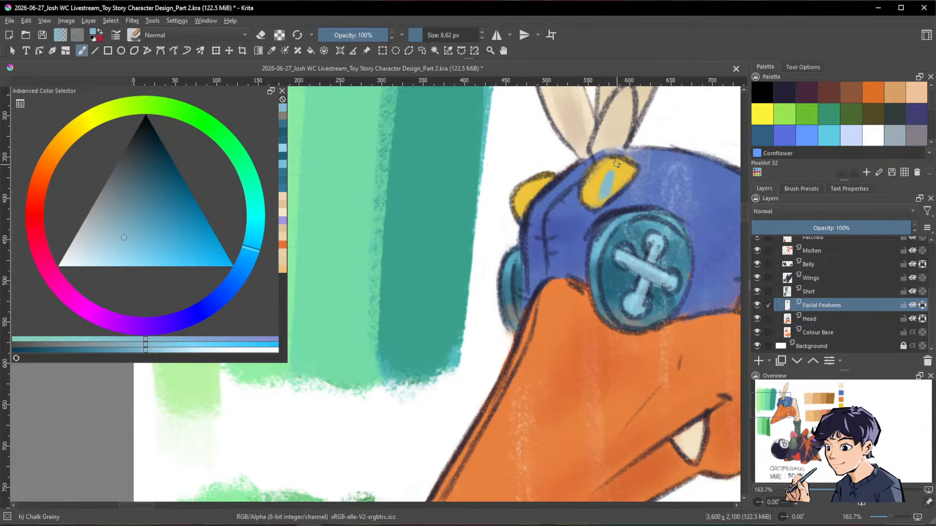
{"action": "key", "text": "ctrl+z"}
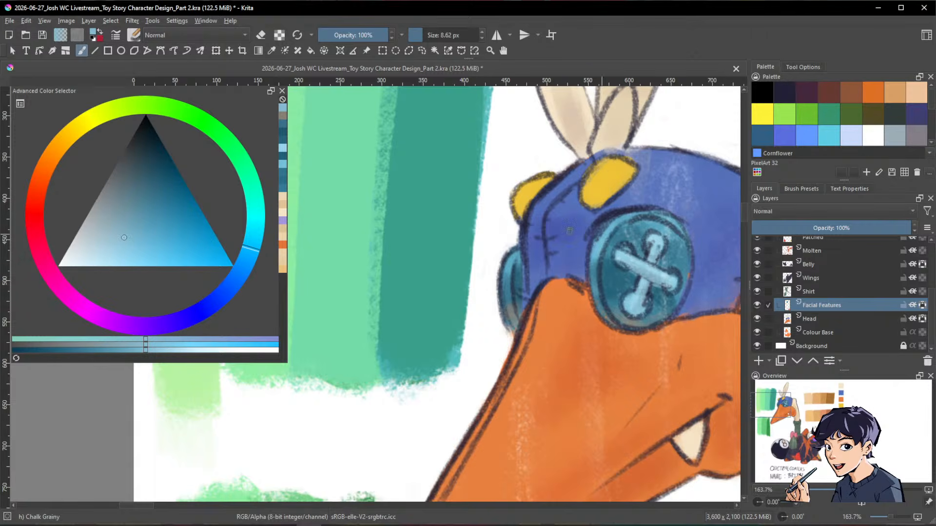
{"action": "left_click", "coordinate": [130, 231]}
{"action": "left_click_drag", "start_coordinate": [635, 253], "coordinate": [657, 280]}
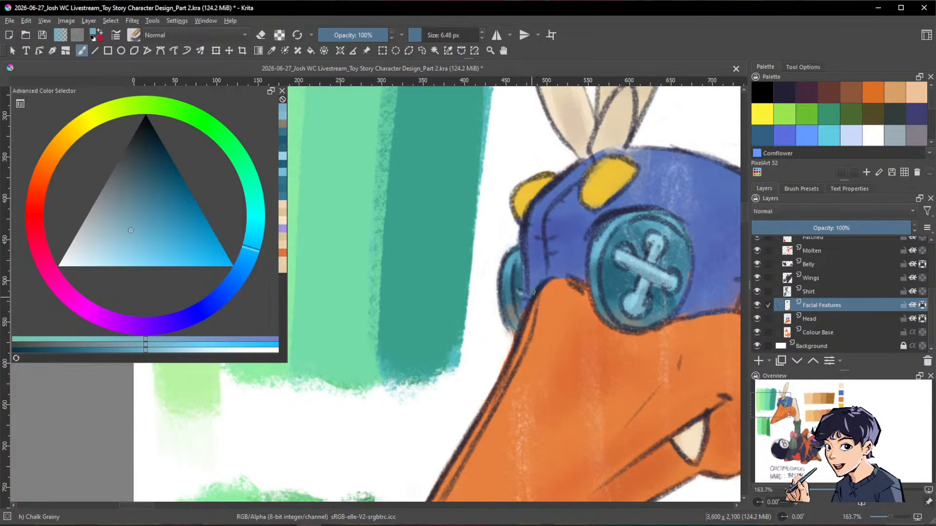
Step: Highlight the yellow spots on the head with a paler, lemon-shifted version of their sampled yellow, using a brush of about 15.5 px
{"action": "left_click_drag", "start_coordinate": [542, 390], "coordinate": [604, 346]}
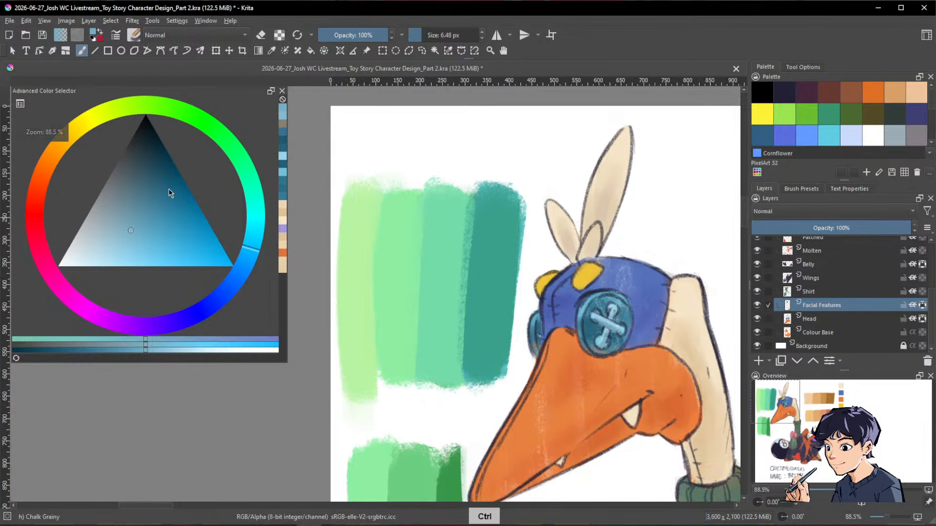
{"action": "left_click", "coordinate": [586, 276], "text": "ctrl"}
{"action": "mouse_move", "coordinate": [182, 252]}
{"action": "left_mouse_down"}
{"action": "mouse_move", "coordinate": [180, 244]}
{"action": "mouse_move", "coordinate": [154, 259]}
{"action": "left_mouse_up"}
{"action": "left_click", "coordinate": [83, 127]}
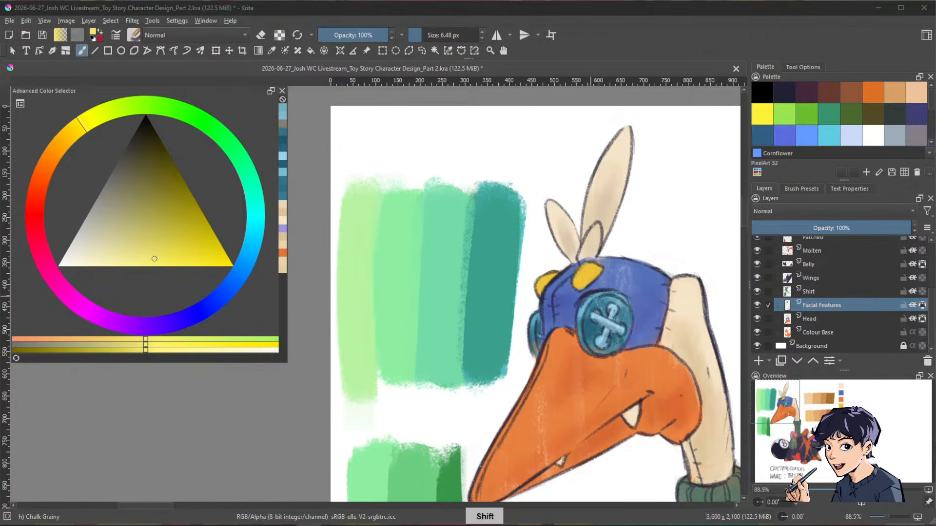
{"action": "mouse_move", "coordinate": [592, 291]}
{"action": "left_mouse_down"}
{"action": "mouse_move", "coordinate": [601, 291]}
{"action": "mouse_move", "coordinate": [582, 275]}
{"action": "left_mouse_up"}
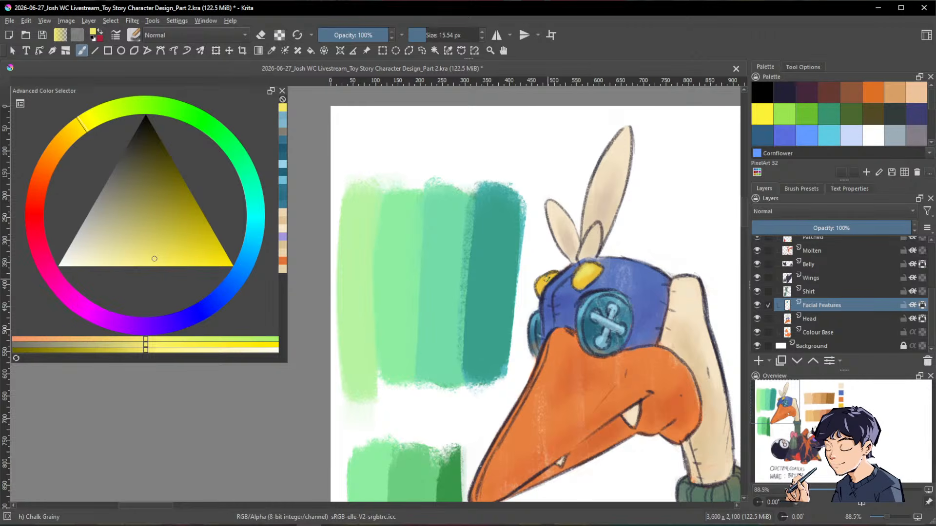
Step: Sample the neck's cream, shift it to a muted dusty pink, and shade the large tooth in the beak
{"action": "left_click_drag", "start_coordinate": [696, 325], "coordinate": [501, 316]}
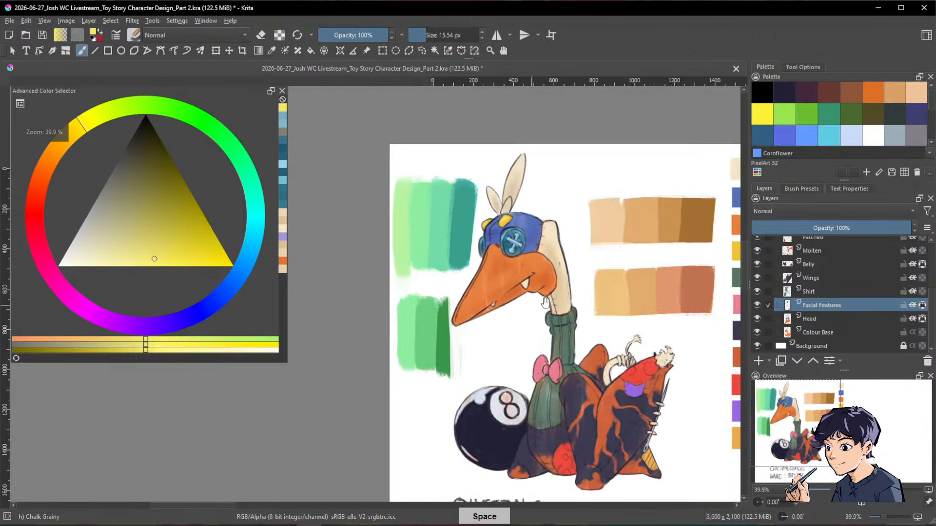
{"action": "left_click_drag", "start_coordinate": [643, 317], "coordinate": [639, 329]}
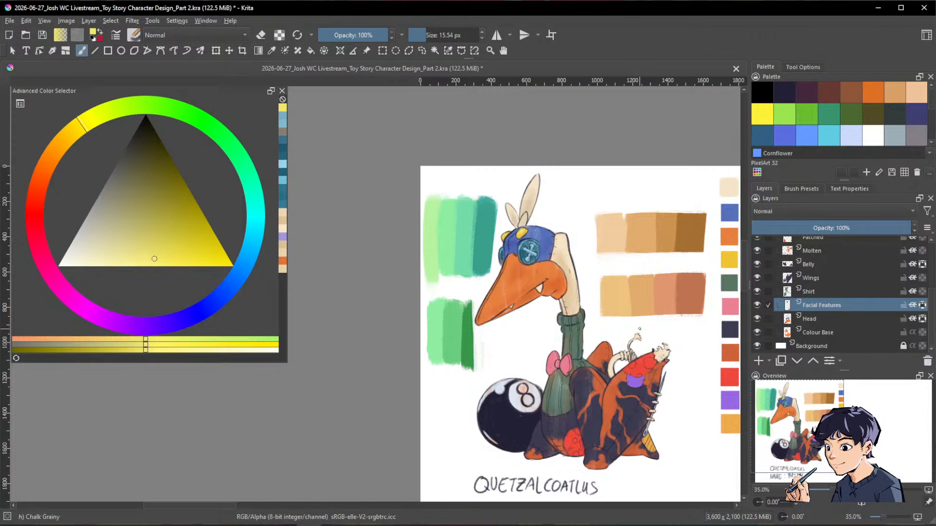
{"action": "left_click_drag", "start_coordinate": [577, 319], "coordinate": [603, 314]}
{"action": "scroll", "coordinate": [545, 274], "scroll_direction": "up", "scroll_amount": 1}
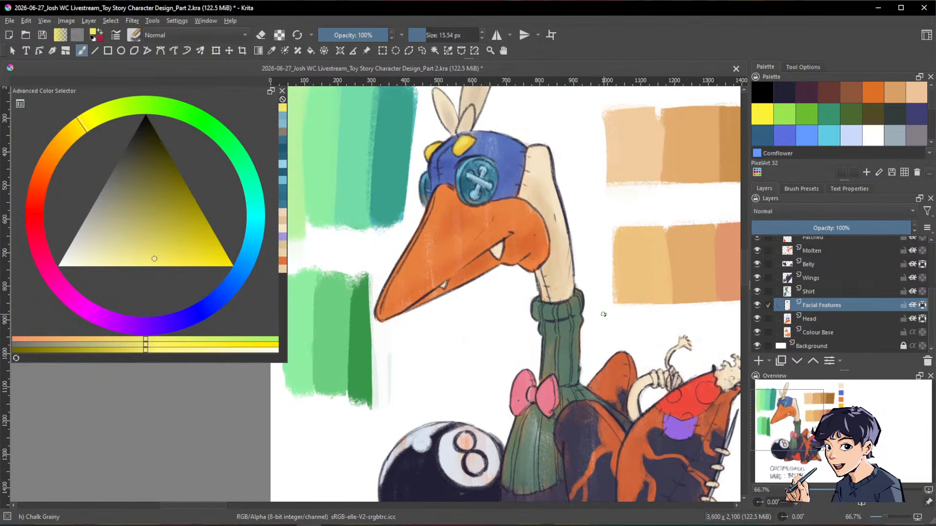
{"action": "left_click", "coordinate": [544, 205], "text": "ctrl"}
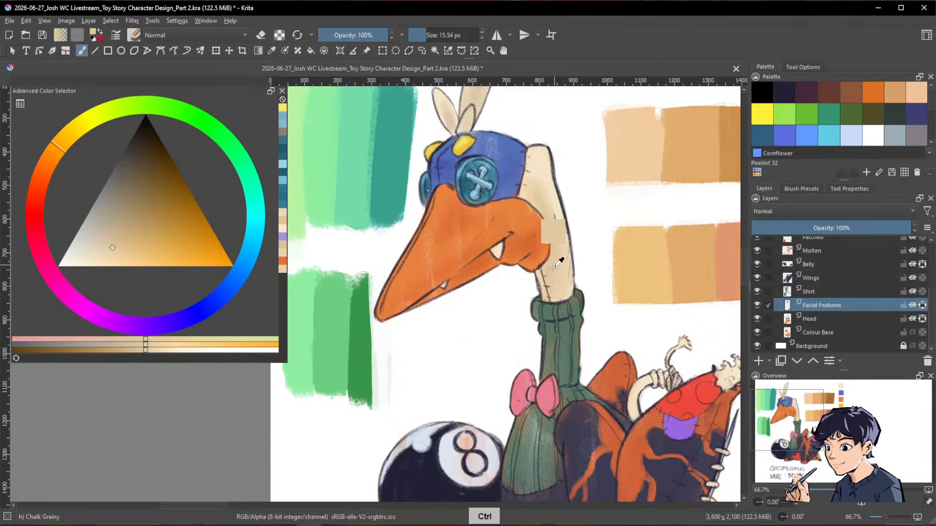
{"action": "left_click", "coordinate": [51, 180]}
{"action": "left_click", "coordinate": [108, 227]}
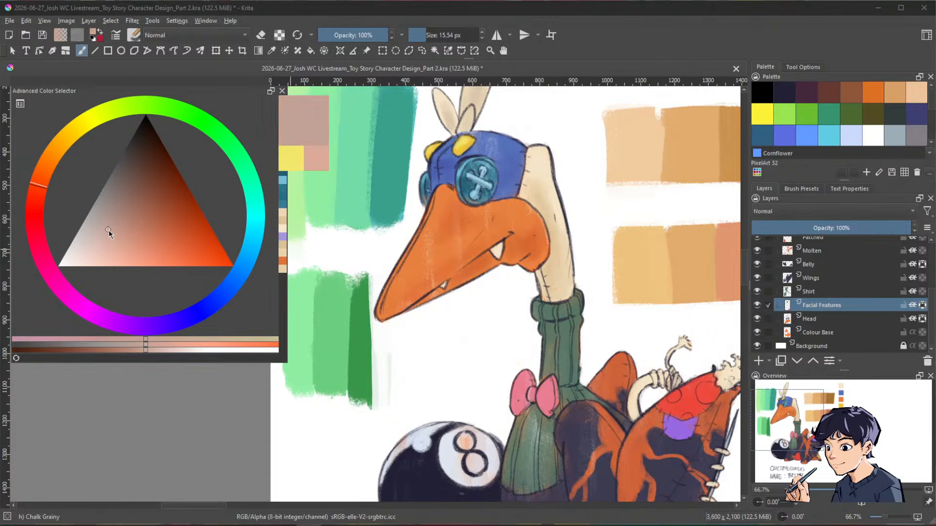
{"action": "left_click_drag", "start_coordinate": [499, 247], "coordinate": [501, 244]}
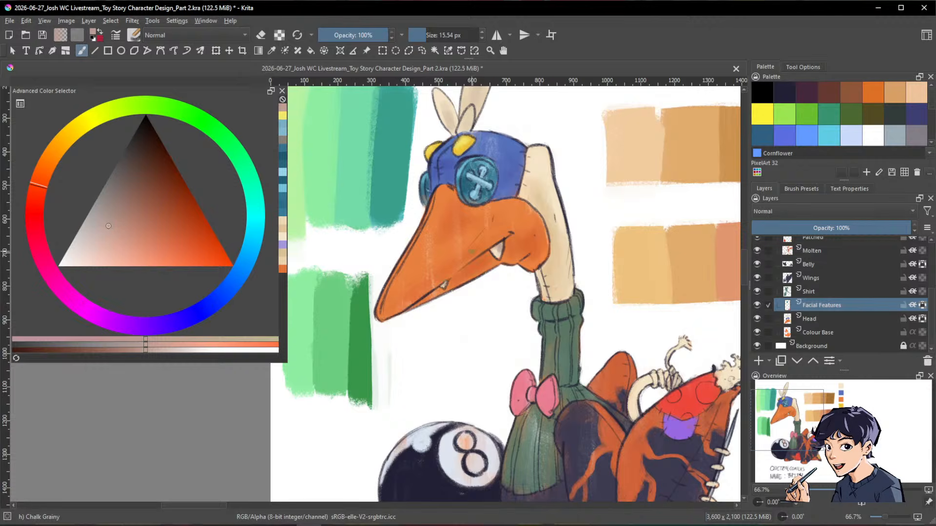
Step: Check the Facial Features layer's contents and dab a saturated orange-red, derived from the sampled pink, onto the bow tie's near loop
{"action": "left_click_drag", "start_coordinate": [444, 285], "coordinate": [431, 222]}
{"action": "left_click", "coordinate": [757, 305]}
{"action": "left_click", "coordinate": [757, 305]}
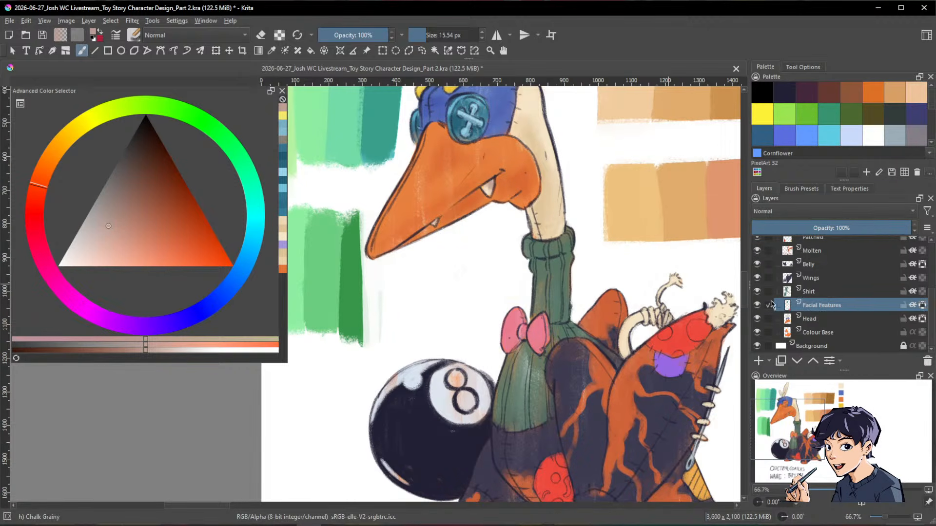
{"action": "left_click_drag", "start_coordinate": [550, 320], "coordinate": [586, 291]}
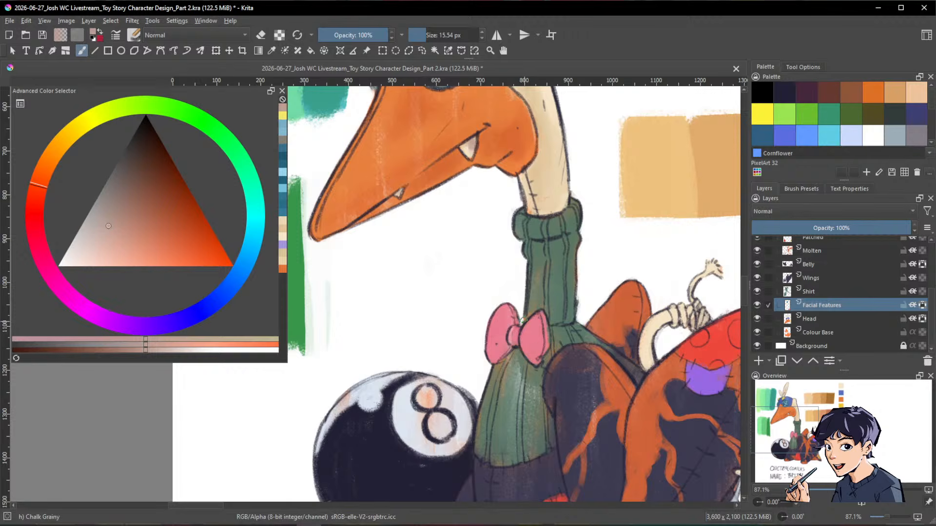
{"action": "left_click", "coordinate": [523, 319], "text": "ctrl"}
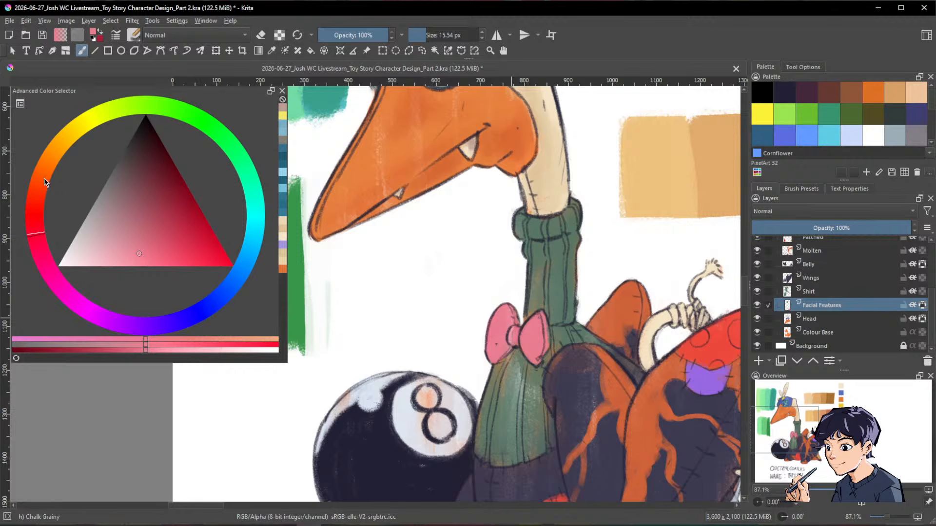
{"action": "left_click_drag", "start_coordinate": [41, 207], "coordinate": [41, 200]}
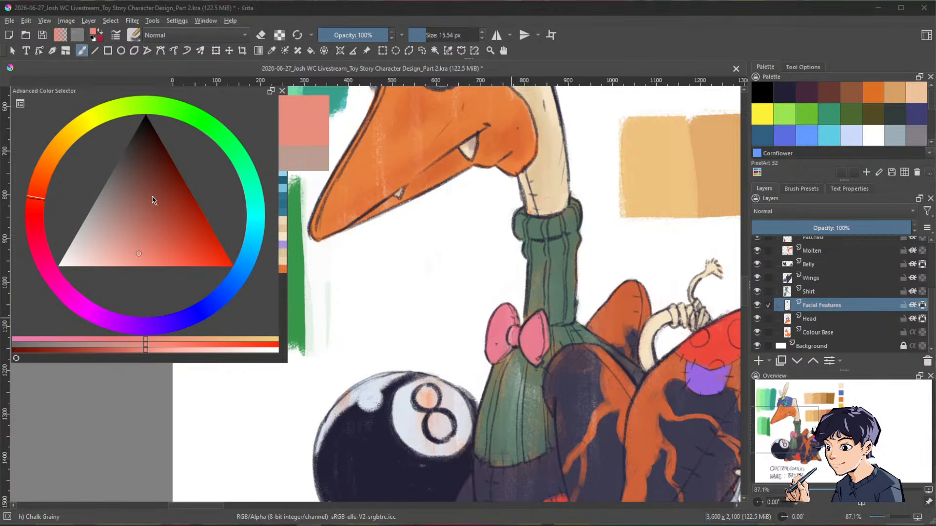
{"action": "left_click_drag", "start_coordinate": [153, 247], "coordinate": [179, 253]}
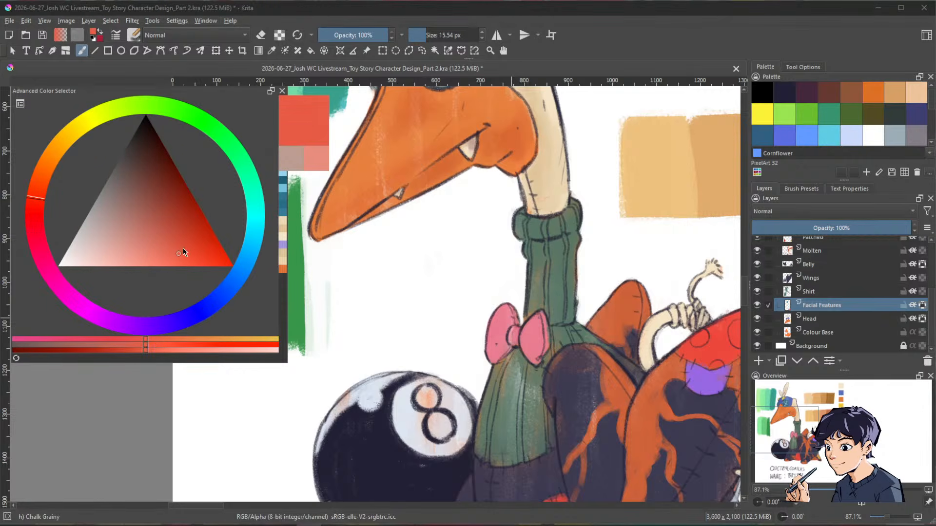
{"action": "left_click_drag", "start_coordinate": [508, 313], "coordinate": [500, 322]}
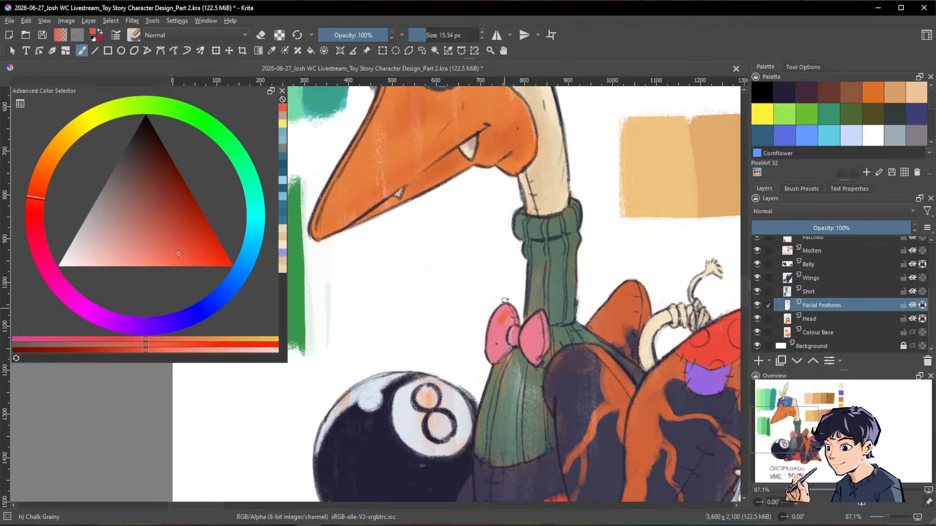
Step: Darken the red and paint a checked pattern across both loops of the bow tie
{"action": "left_click_drag", "start_coordinate": [178, 253], "coordinate": [174, 220]}
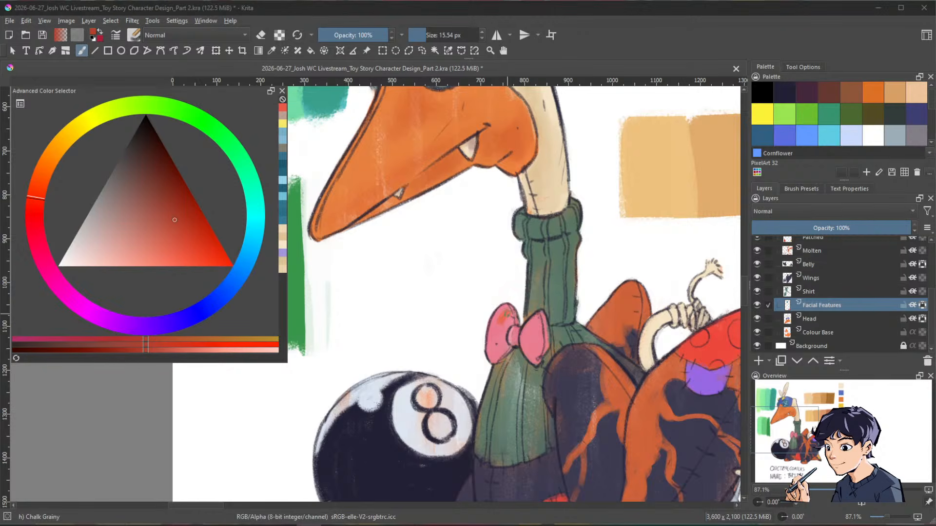
{"action": "left_click_drag", "start_coordinate": [508, 312], "coordinate": [506, 314]}
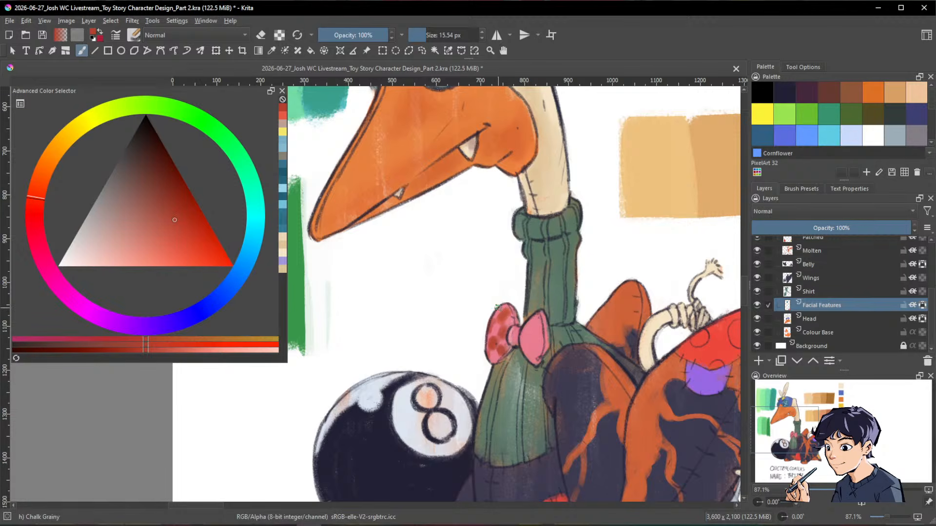
{"action": "left_click_drag", "start_coordinate": [527, 335], "coordinate": [522, 340]}
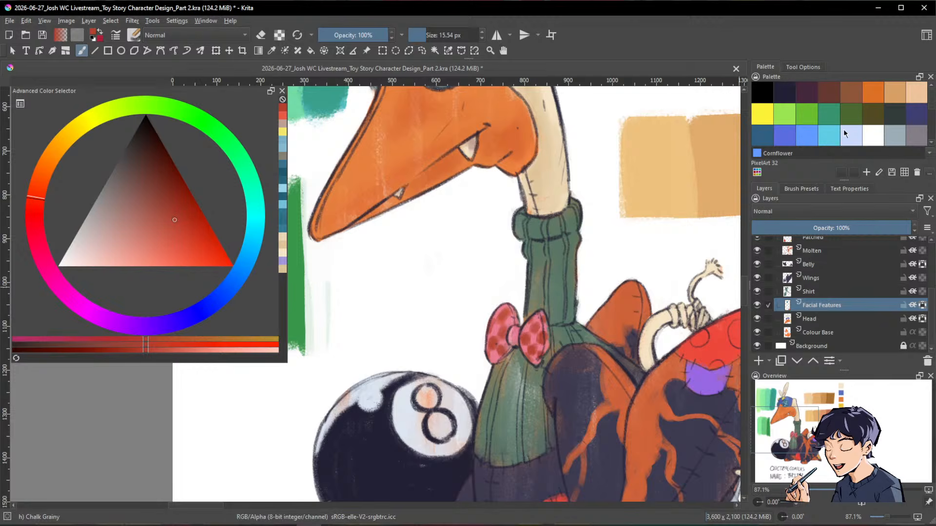
Step: Choose a pale peach and paint light checks between the dark red ones on both bow tie loops
{"action": "mouse_move", "coordinate": [157, 234]}
{"action": "left_mouse_down"}
{"action": "mouse_move", "coordinate": [151, 251]}
{"action": "mouse_move", "coordinate": [156, 236]}
{"action": "mouse_move", "coordinate": [120, 260]}
{"action": "left_mouse_up"}
{"action": "left_click", "coordinate": [51, 160]}
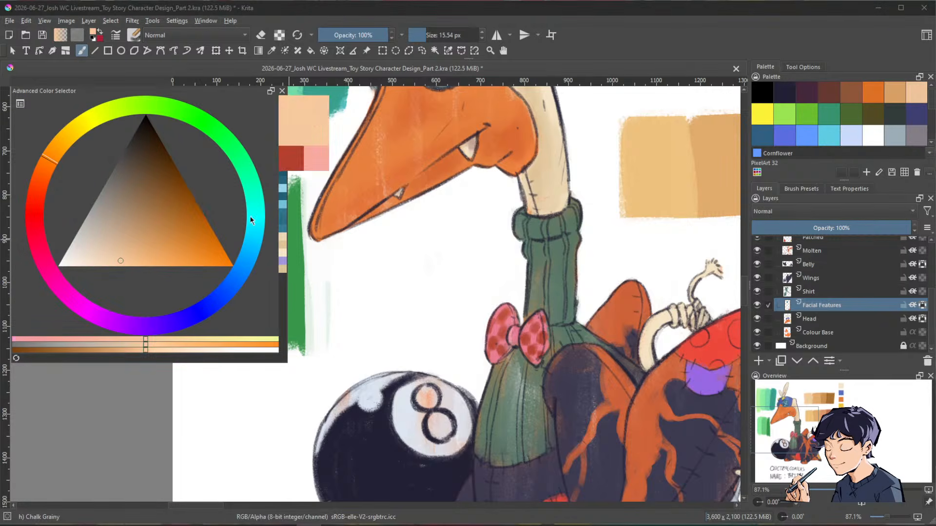
{"action": "mouse_move", "coordinate": [491, 326]}
{"action": "left_mouse_down"}
{"action": "mouse_move", "coordinate": [494, 352]}
{"action": "mouse_move", "coordinate": [534, 341]}
{"action": "mouse_move", "coordinate": [536, 321]}
{"action": "left_mouse_up"}
{"action": "key", "text": "space"}
{"action": "left_click_drag", "start_coordinate": [631, 284], "coordinate": [559, 355], "text": "ctrl"}
{"action": "key", "text": "space"}
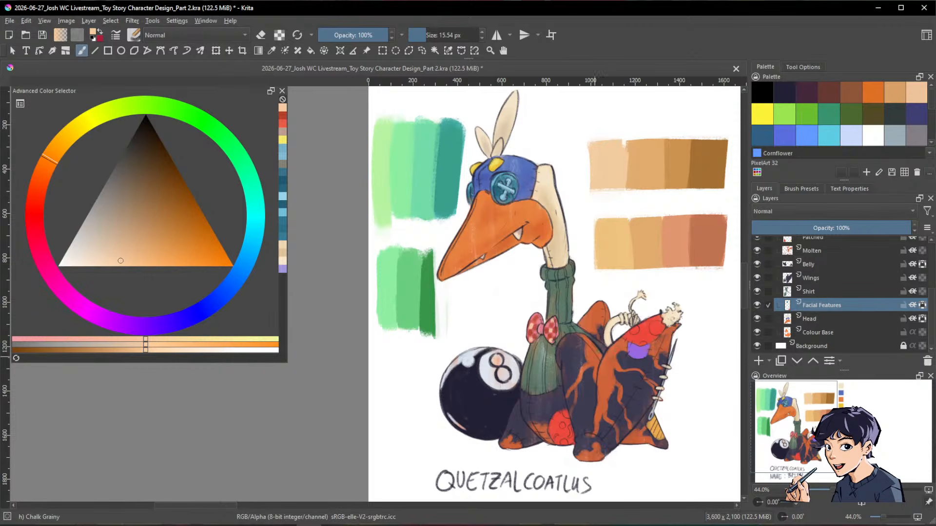
Step: Alpha-lock the Shirt layer and shade the green turtleneck with a darker, cooler green based on its sampled colour
{"action": "scroll", "coordinate": [550, 307], "scroll_direction": "up", "scroll_amount": 1}
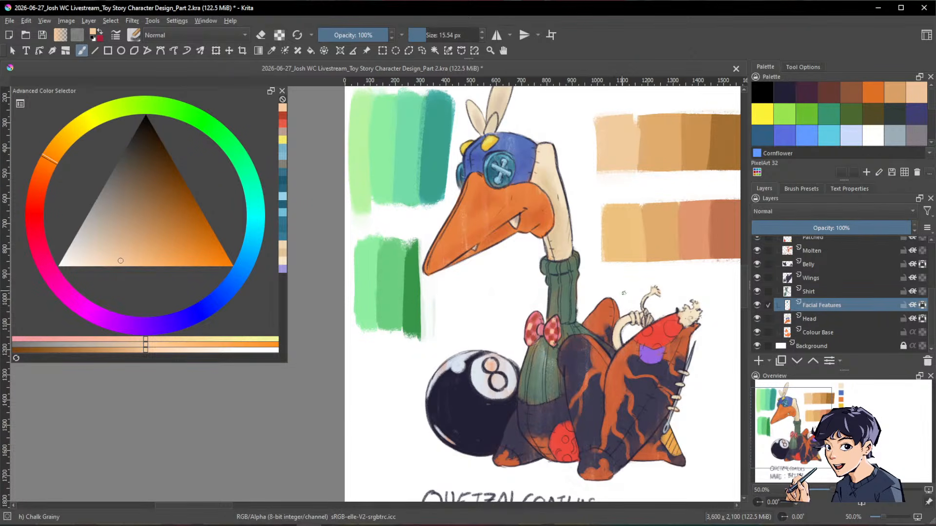
{"action": "left_click", "coordinate": [843, 292]}
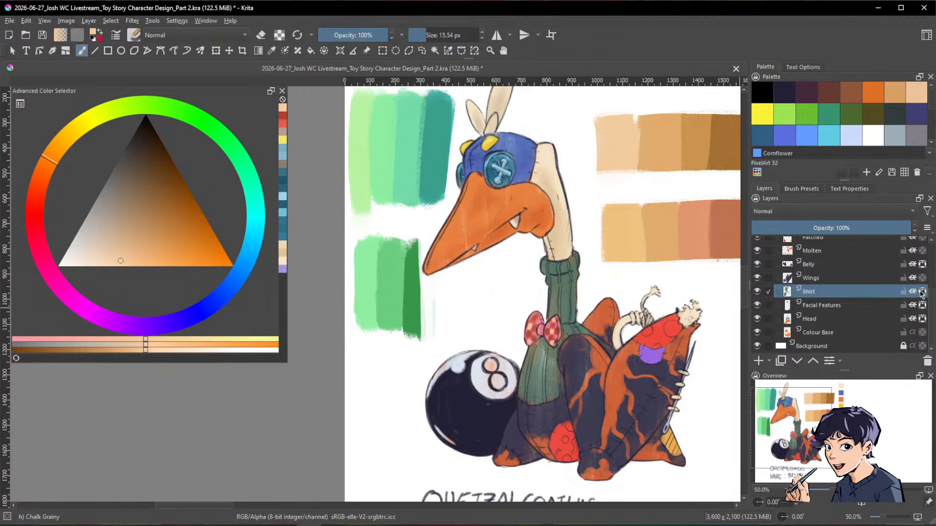
{"action": "left_click", "coordinate": [564, 281], "text": "ctrl"}
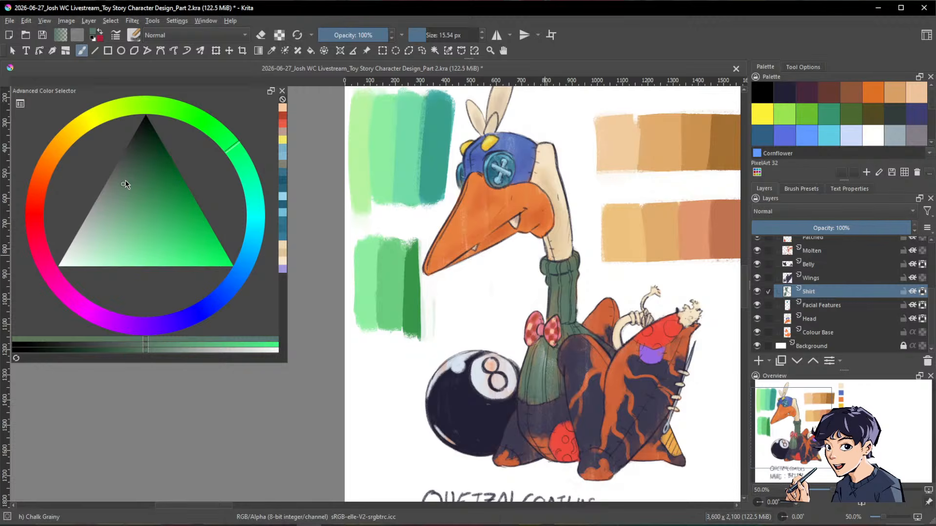
{"action": "left_click", "coordinate": [128, 176]}
{"action": "left_click", "coordinate": [241, 151]}
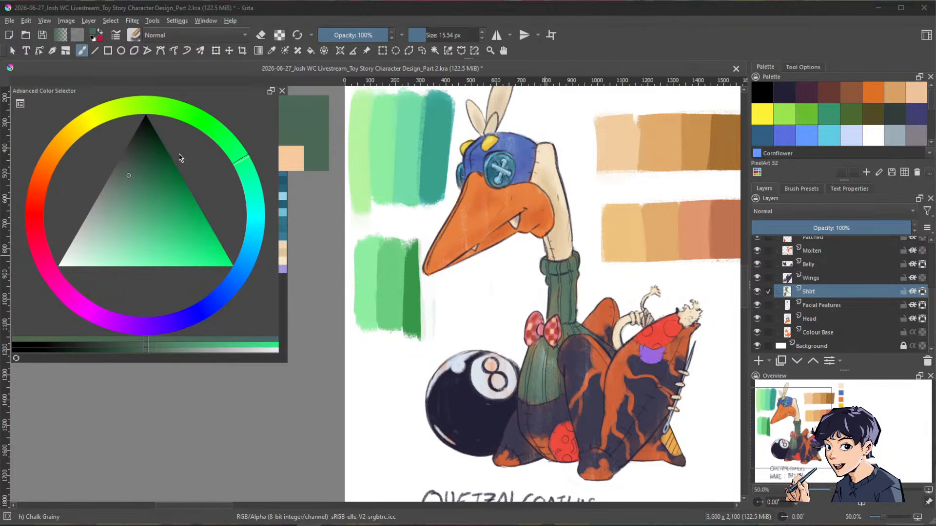
{"action": "left_click", "coordinate": [133, 169]}
{"action": "key", "text": "space"}
{"action": "left_click_drag", "start_coordinate": [591, 266], "coordinate": [622, 236]}
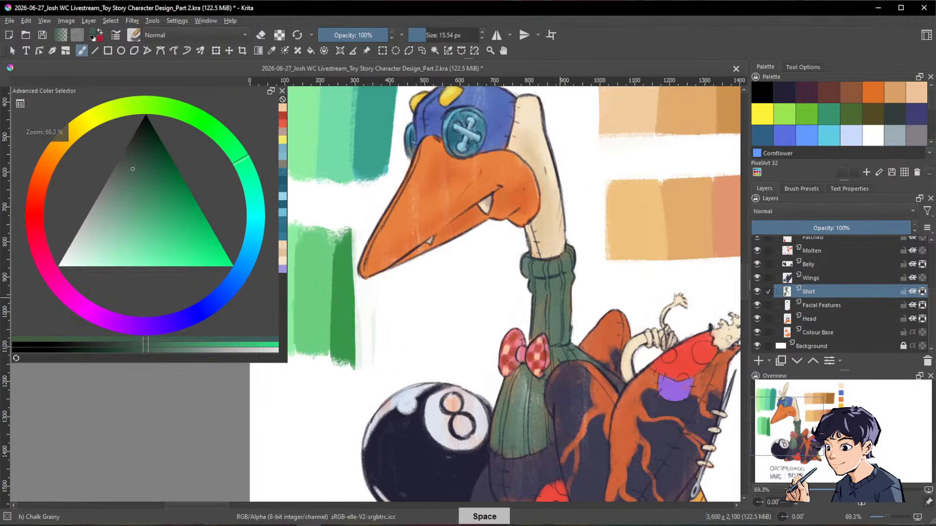
{"action": "mouse_move", "coordinate": [565, 292]}
{"action": "left_mouse_down"}
{"action": "mouse_move", "coordinate": [580, 273]}
{"action": "mouse_move", "coordinate": [572, 293]}
{"action": "mouse_move", "coordinate": [560, 296]}
{"action": "left_mouse_up"}
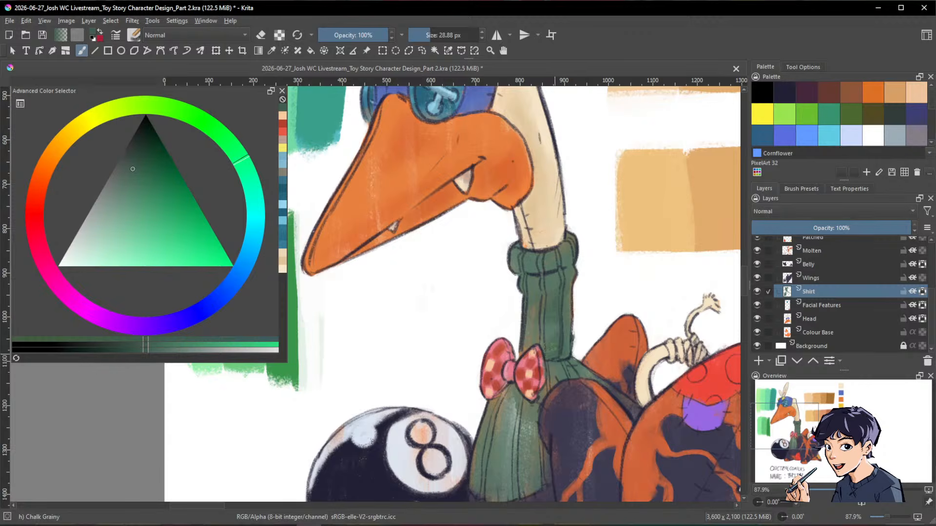
Step: Choose a lighter, slightly warmer muted green from the turtleneck's sampled colour and highlight the folded collar with an 18.84 px brush
{"action": "left_click_drag", "start_coordinate": [556, 268], "coordinate": [553, 266], "text": "shift"}
{"action": "left_click", "coordinate": [532, 254], "text": "ctrl"}
{"action": "left_click_drag", "start_coordinate": [121, 192], "coordinate": [116, 215]}
{"action": "left_click", "coordinate": [237, 150]}
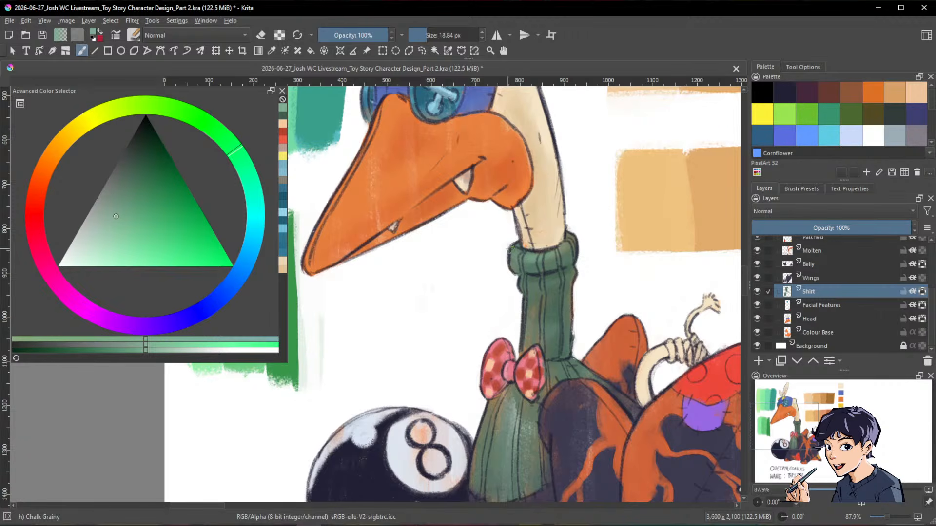
Step: Resample the turtleneck's green and deepen the shadows on its collar and neck with a darker shade
{"action": "mouse_move", "coordinate": [658, 276]}
{"action": "left_mouse_down"}
{"action": "mouse_move", "coordinate": [634, 331]}
{"action": "mouse_move", "coordinate": [676, 214]}
{"action": "left_mouse_up"}
{"action": "left_click", "coordinate": [580, 278], "text": "ctrl"}
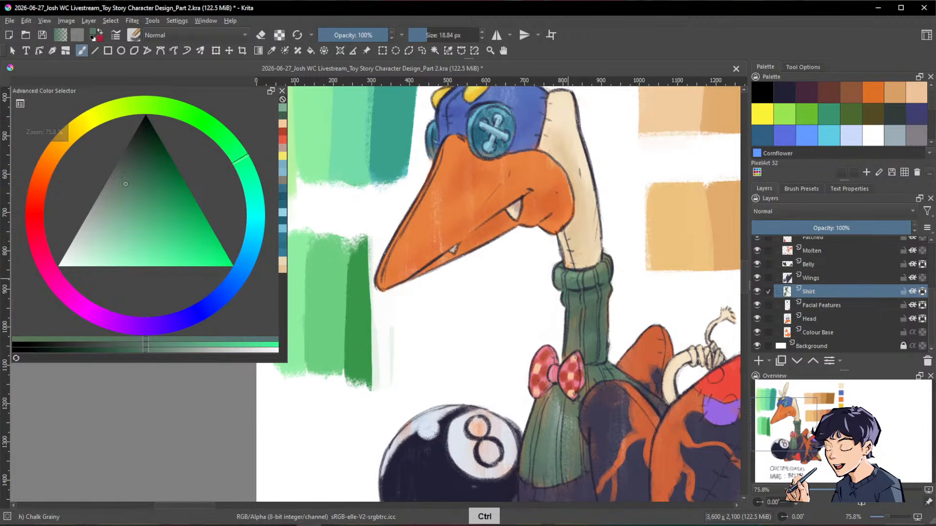
{"action": "left_click_drag", "start_coordinate": [659, 308], "coordinate": [651, 275]}
{"action": "left_click", "coordinate": [575, 265], "text": "ctrl"}
{"action": "left_click", "coordinate": [129, 174]}
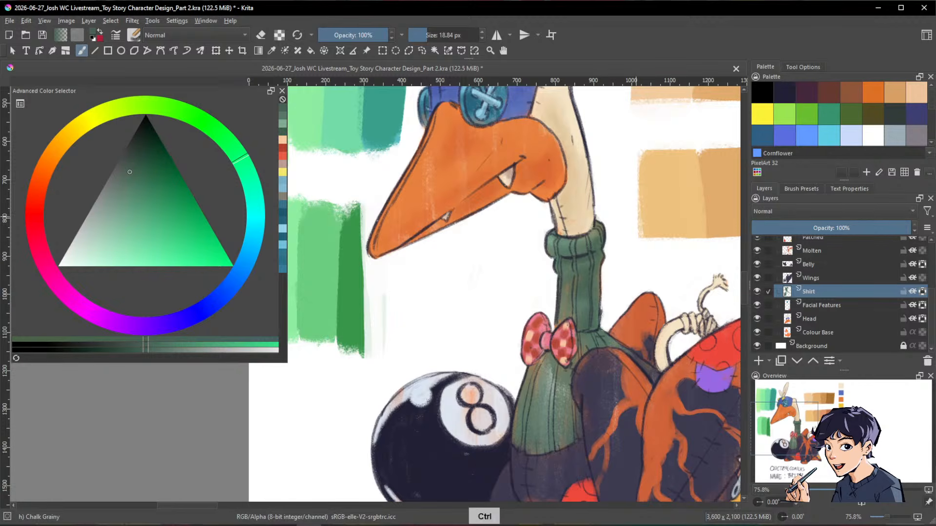
{"action": "left_click_drag", "start_coordinate": [658, 274], "coordinate": [645, 358]}
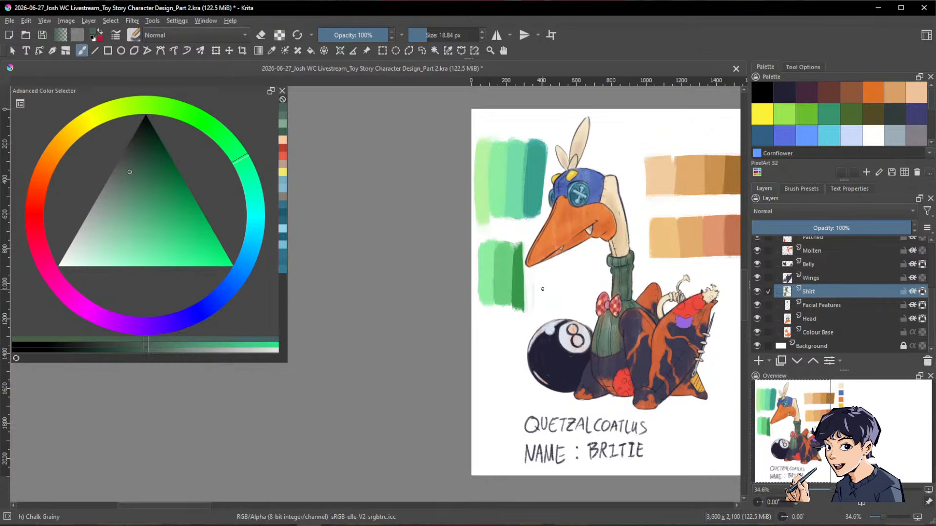
Step: Resample the turtleneck's green, choose a darker, slightly cooler shade and deepen the shadows along the neck with a 28.84 px brush
{"action": "scroll", "coordinate": [544, 290], "scroll_direction": "up", "scroll_amount": 2}
{"action": "left_click_drag", "start_coordinate": [644, 296], "coordinate": [506, 305]}
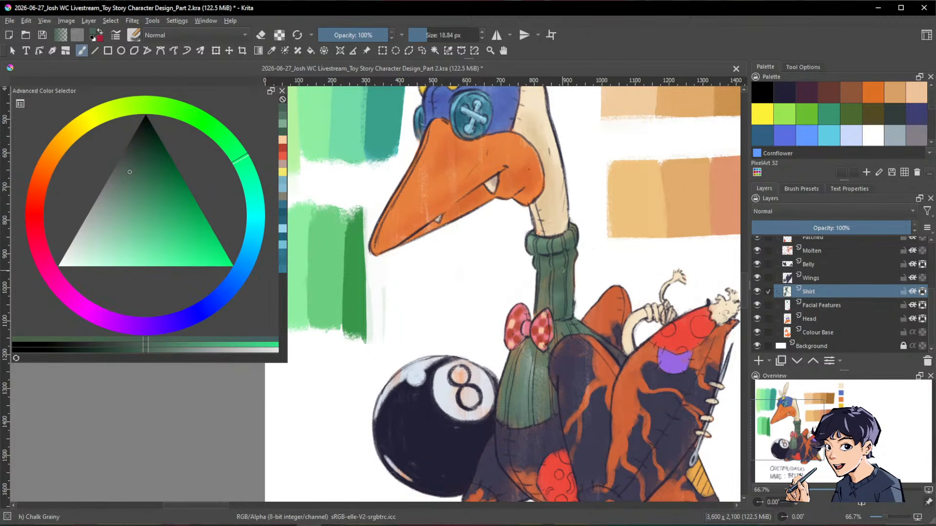
{"action": "left_click", "coordinate": [559, 279], "text": "ctrl"}
{"action": "left_click", "coordinate": [244, 165]}
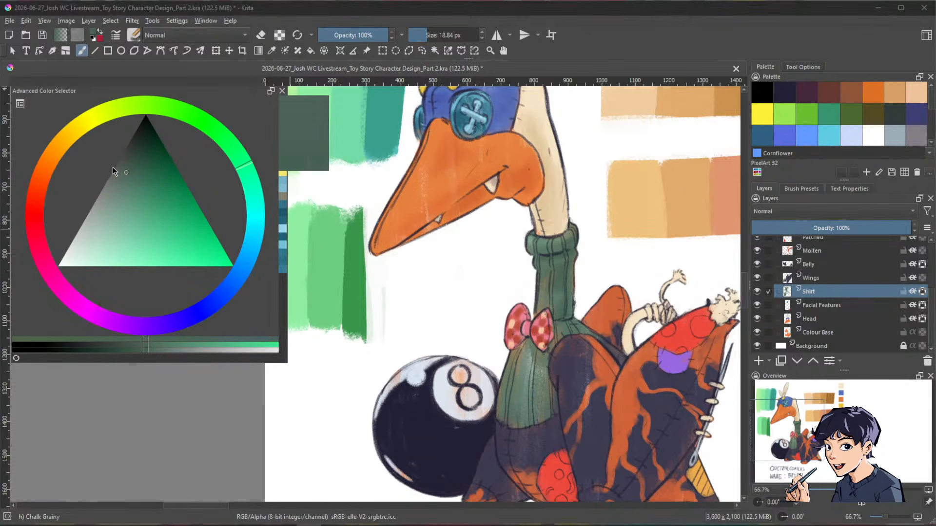
{"action": "left_click", "coordinate": [129, 166]}
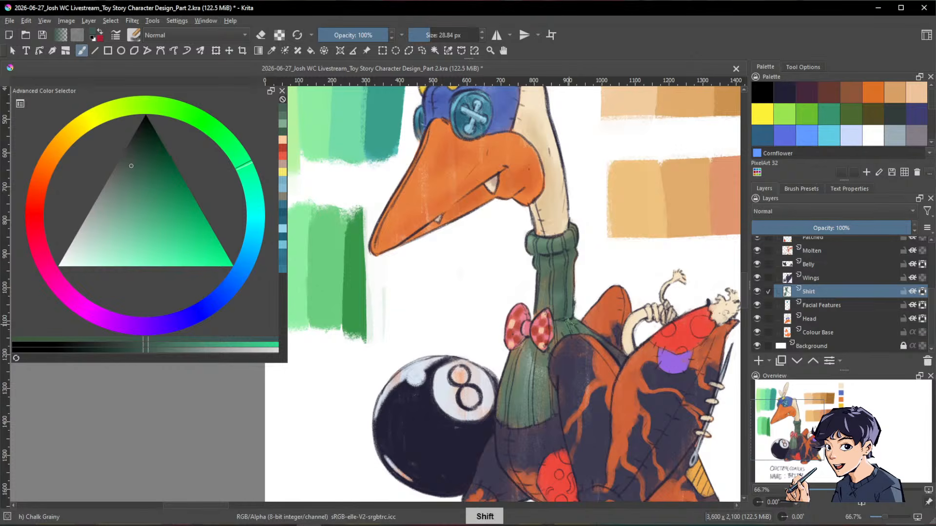
{"action": "left_click_drag", "start_coordinate": [569, 323], "coordinate": [573, 331]}
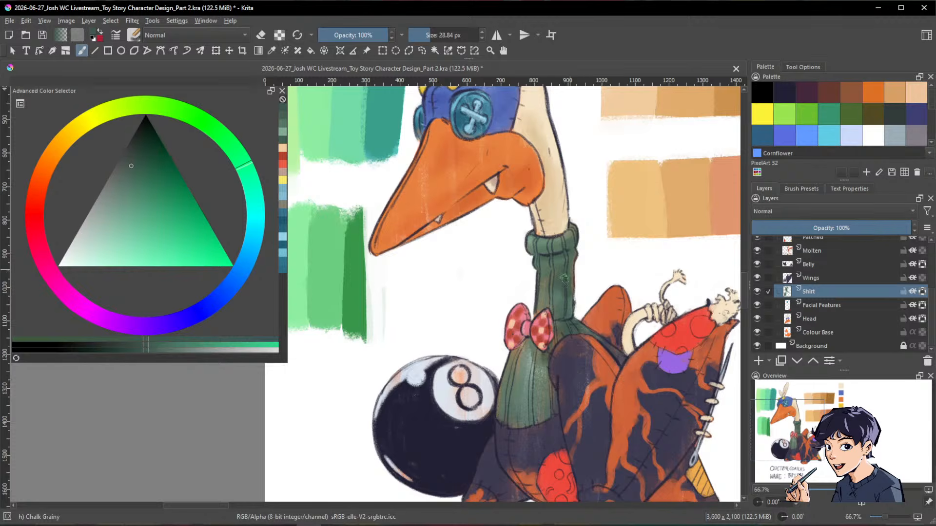
{"action": "mouse_move", "coordinate": [573, 281]}
{"action": "left_mouse_down"}
{"action": "mouse_move", "coordinate": [612, 316]}
{"action": "mouse_move", "coordinate": [619, 287]}
{"action": "mouse_move", "coordinate": [588, 239]}
{"action": "left_mouse_up"}
{"action": "mouse_move", "coordinate": [584, 315]}
{"action": "left_mouse_down"}
{"action": "mouse_move", "coordinate": [566, 300]}
{"action": "mouse_move", "coordinate": [575, 316]}
{"action": "left_mouse_up"}
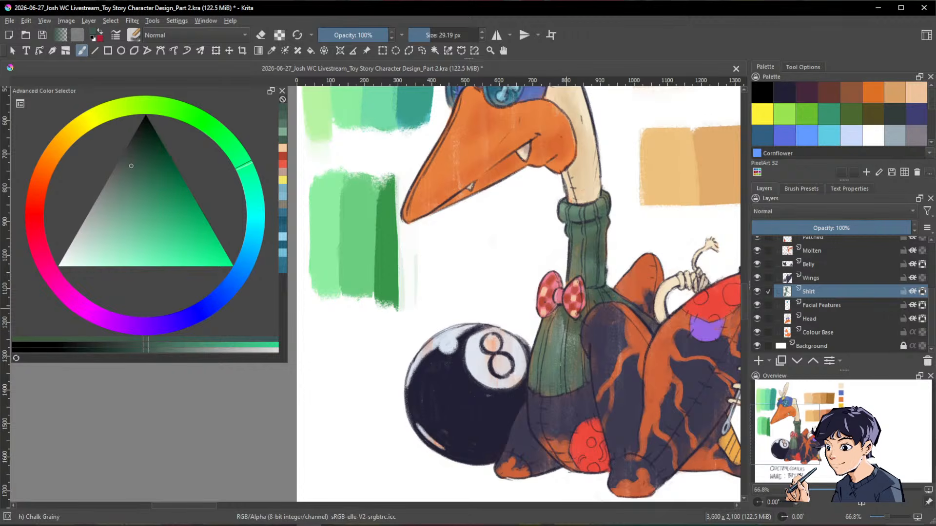
Step: Shade the lower front of the turtleneck below the bow tie, reducing the brush to 19.87 px for the folds
{"action": "left_click_drag", "start_coordinate": [553, 352], "coordinate": [545, 384]}
{"action": "key", "text": "bracketleft"}
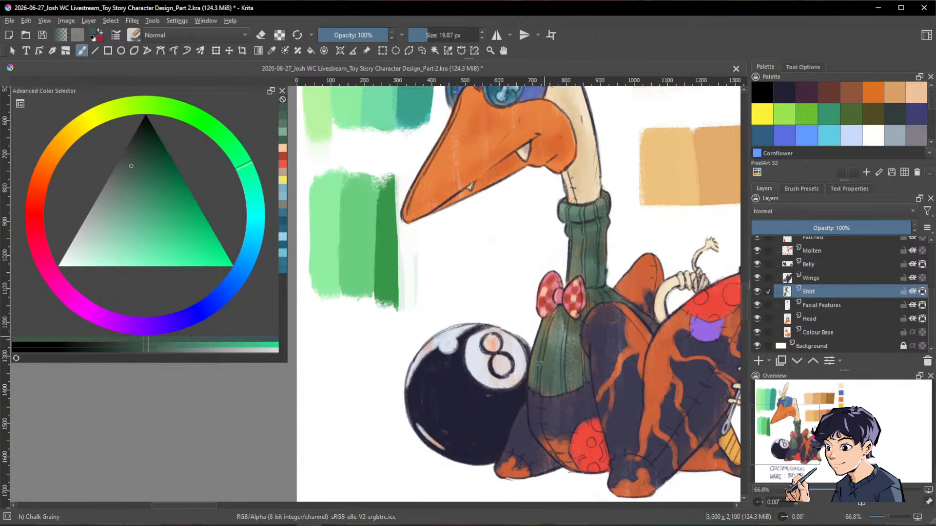
{"action": "left_click_drag", "start_coordinate": [652, 314], "coordinate": [600, 373]}
{"action": "left_click_drag", "start_coordinate": [609, 377], "coordinate": [614, 327]}
{"action": "left_click_drag", "start_coordinate": [667, 368], "coordinate": [650, 377]}
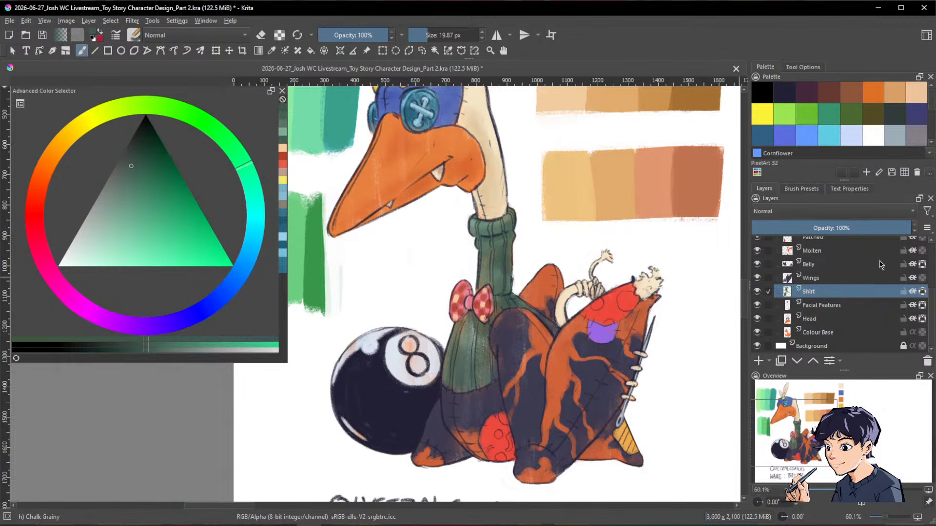
Step: Alpha-lock the Wings layer, sample its navy and shade the dark wing areas with a darker navy using 56.82 px and 41.47 px brushes
{"action": "left_click", "coordinate": [870, 278]}
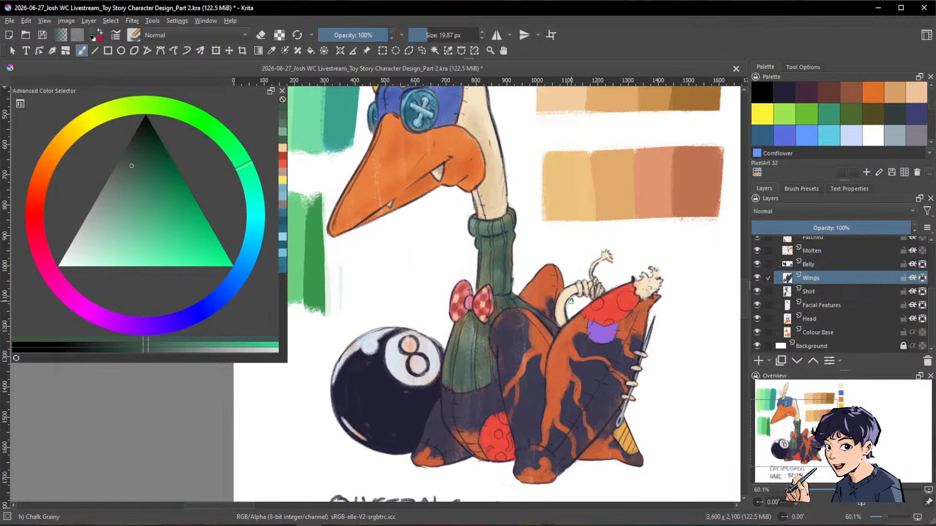
{"action": "left_click", "coordinate": [532, 401], "text": "ctrl"}
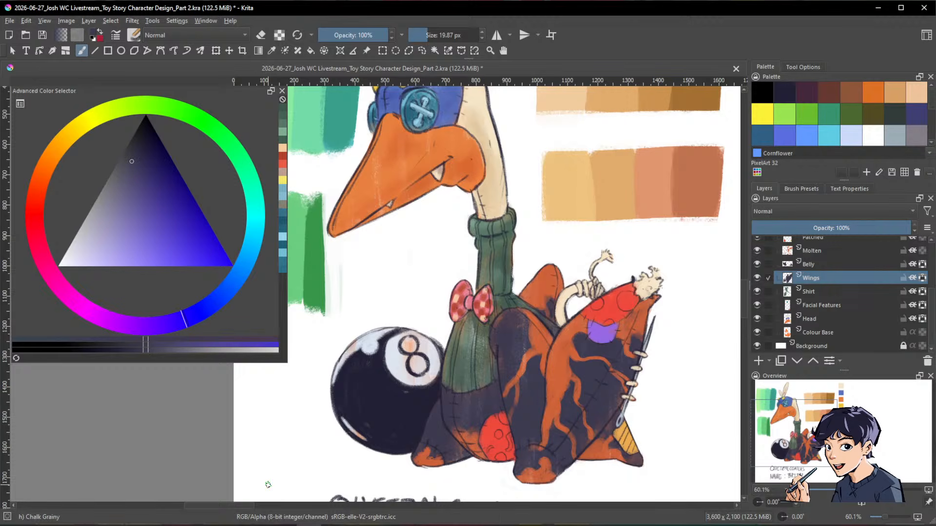
{"action": "left_click_drag", "start_coordinate": [133, 165], "coordinate": [140, 157]}
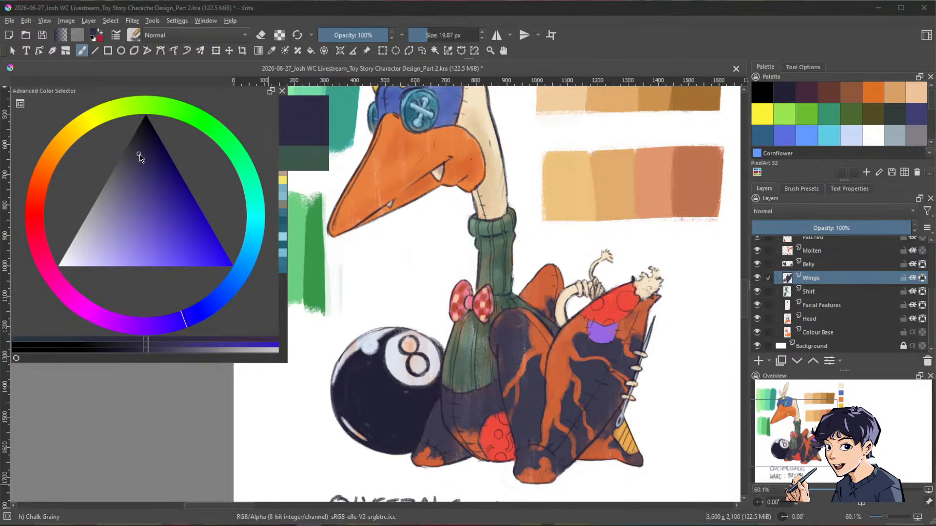
{"action": "mouse_move", "coordinate": [591, 409]}
{"action": "left_mouse_down"}
{"action": "mouse_move", "coordinate": [595, 385]}
{"action": "mouse_move", "coordinate": [615, 378]}
{"action": "left_mouse_up"}
{"action": "left_click", "coordinate": [589, 364]}
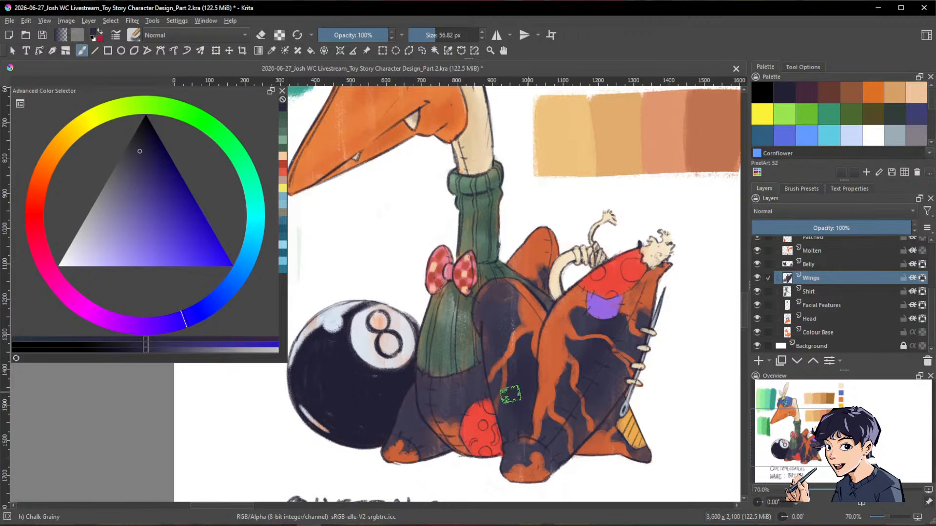
{"action": "key", "text": "shift"}
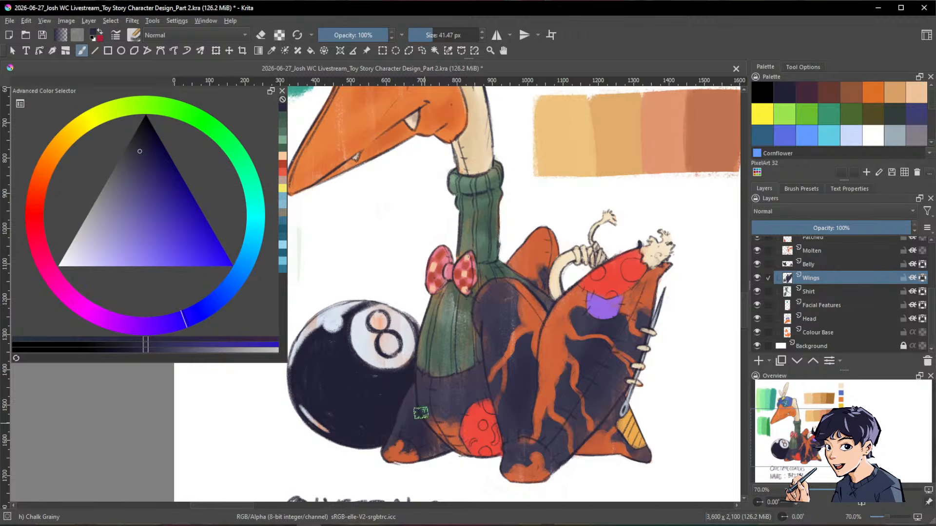
{"action": "mouse_move", "coordinate": [663, 341]}
{"action": "left_mouse_down"}
{"action": "mouse_move", "coordinate": [630, 331]}
{"action": "mouse_move", "coordinate": [684, 333]}
{"action": "mouse_move", "coordinate": [651, 365]}
{"action": "left_mouse_up"}
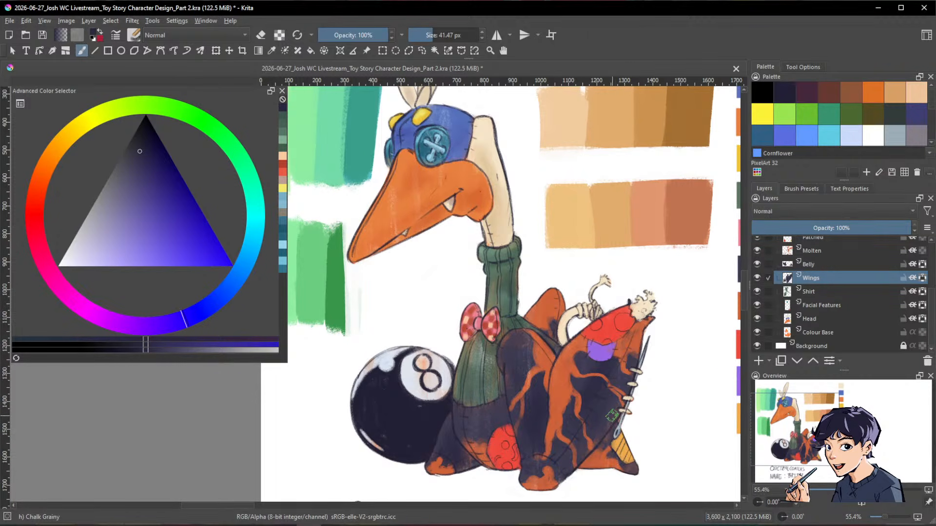
Step: Alpha-lock the Molten layer, sample its orange and highlight the molten veins with a lighter orange using a 32.85 px brush
{"action": "left_click", "coordinate": [908, 256]}
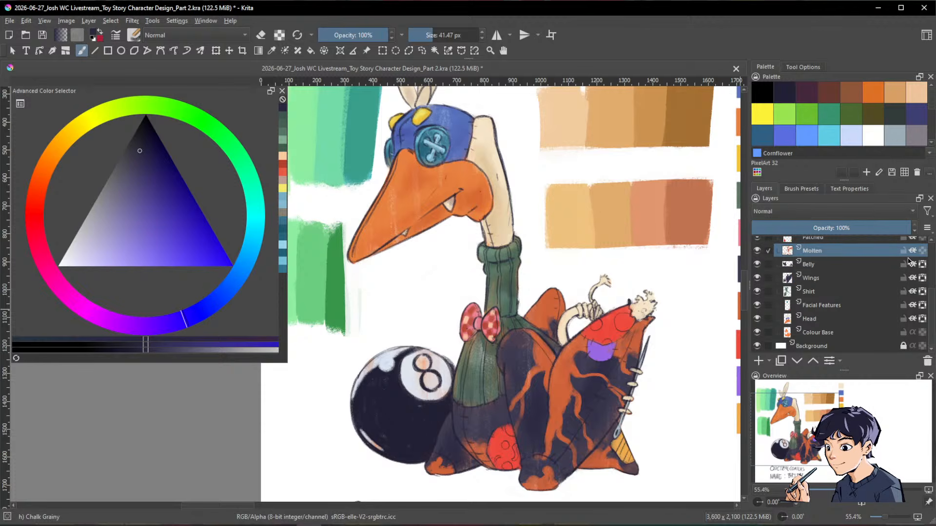
{"action": "left_click", "coordinate": [920, 266]}
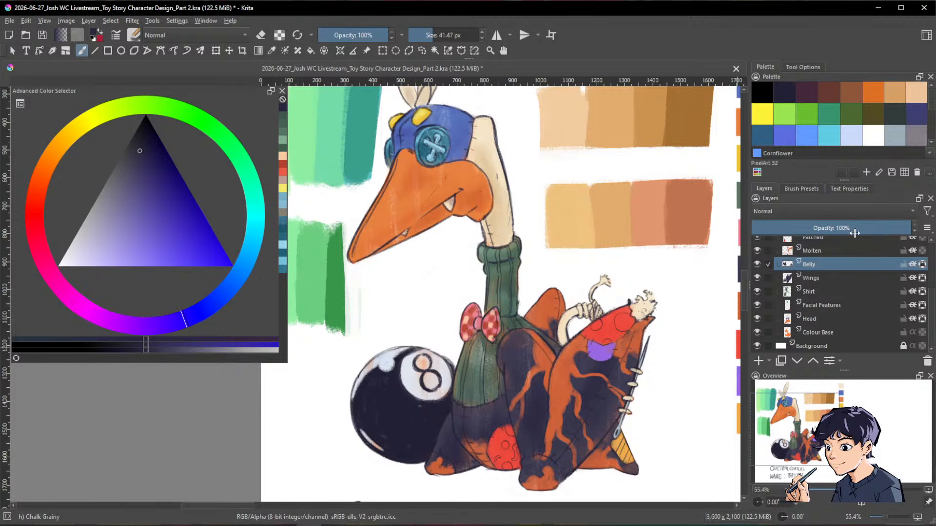
{"action": "left_click", "coordinate": [823, 251]}
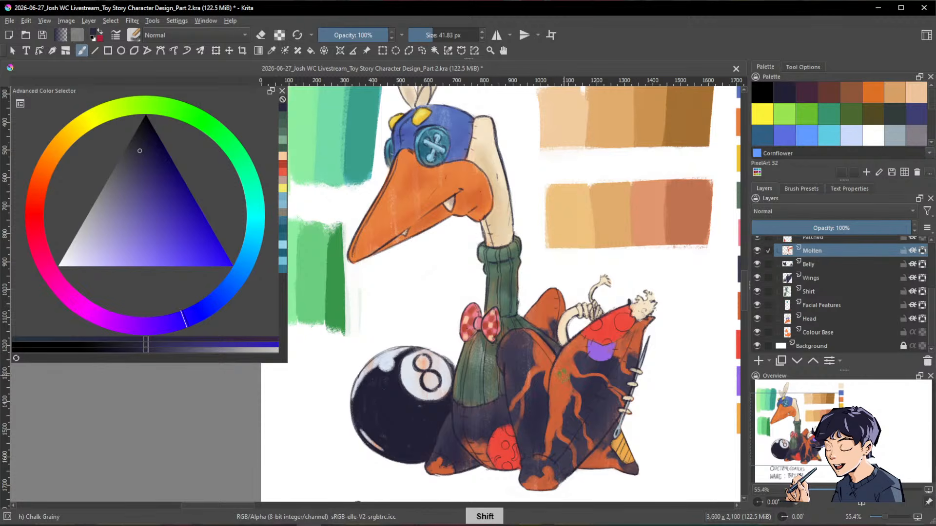
{"action": "left_click", "coordinate": [560, 377], "text": "ctrl"}
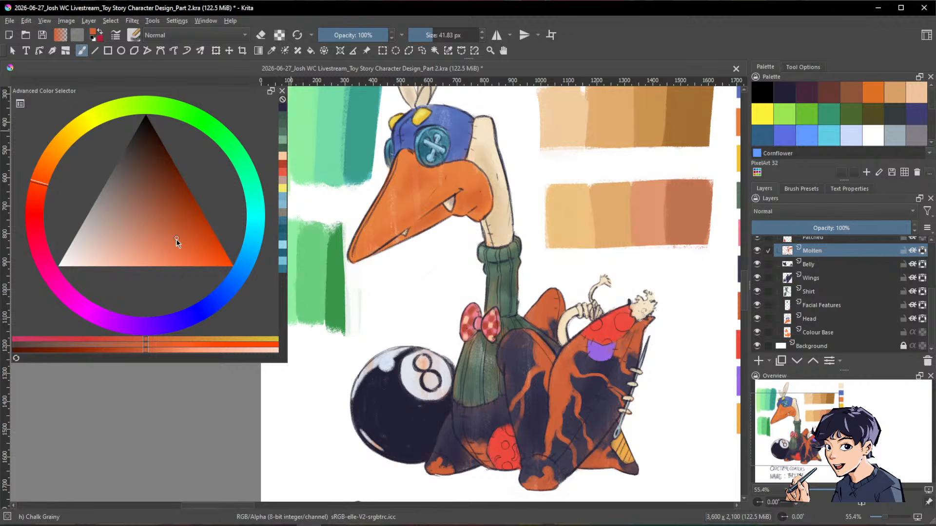
{"action": "left_click_drag", "start_coordinate": [177, 239], "coordinate": [179, 249]}
{"action": "left_click_drag", "start_coordinate": [581, 341], "coordinate": [576, 340], "text": "shift"}
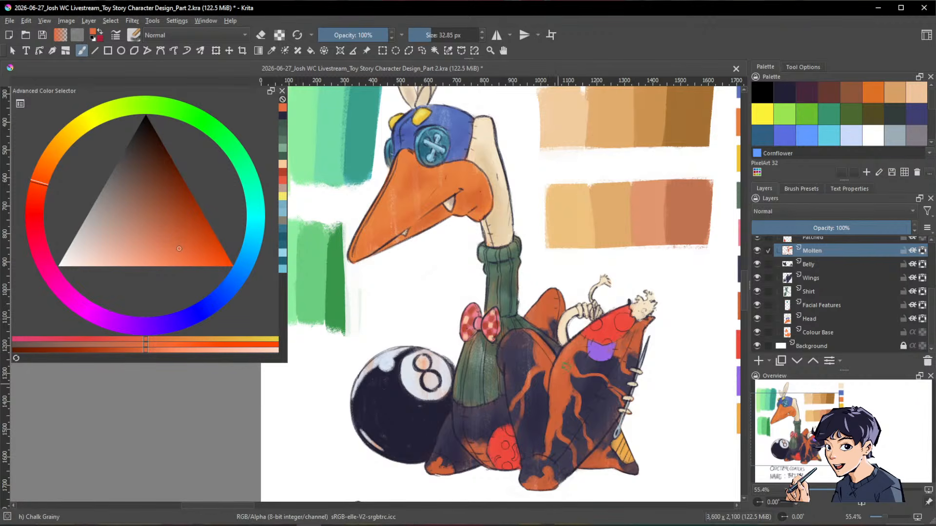
{"action": "left_click_drag", "start_coordinate": [566, 302], "coordinate": [568, 301], "text": "shift"}
Step: Choose an even paler orange and add highlights to the molten patches on the wing and foot with a 36.02 px brush
{"action": "left_click_drag", "start_coordinate": [179, 249], "coordinate": [174, 255]}
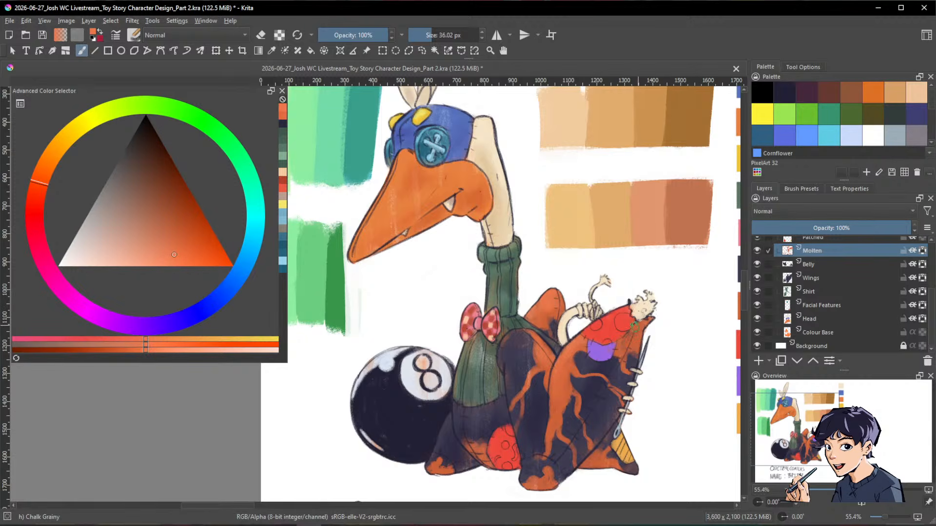
{"action": "left_click_drag", "start_coordinate": [567, 361], "coordinate": [589, 322]}
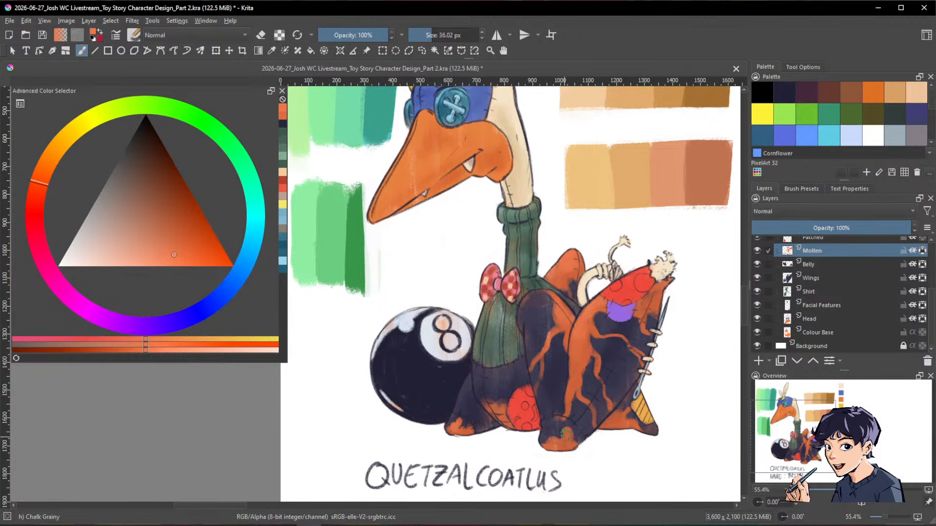
{"action": "left_click_drag", "start_coordinate": [690, 386], "coordinate": [671, 407]}
Step: Sample the molten orange, choose a darker, redder shade and paint shadows on the lower molten areas with a 38.48 px brush
{"action": "left_click", "coordinate": [605, 353], "text": "ctrl"}
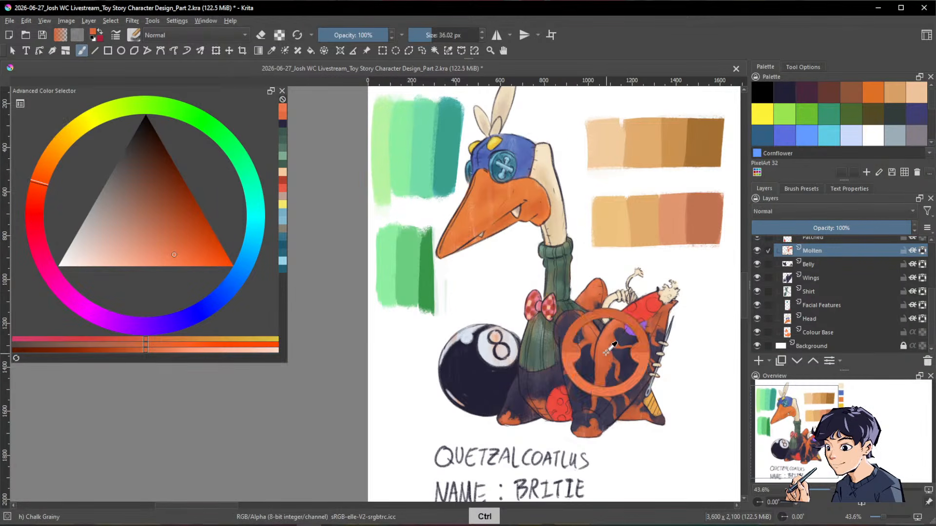
{"action": "mouse_move", "coordinate": [184, 227]}
{"action": "left_mouse_down"}
{"action": "mouse_move", "coordinate": [171, 216]}
{"action": "mouse_move", "coordinate": [181, 222]}
{"action": "left_mouse_up"}
{"action": "left_click", "coordinate": [37, 190]}
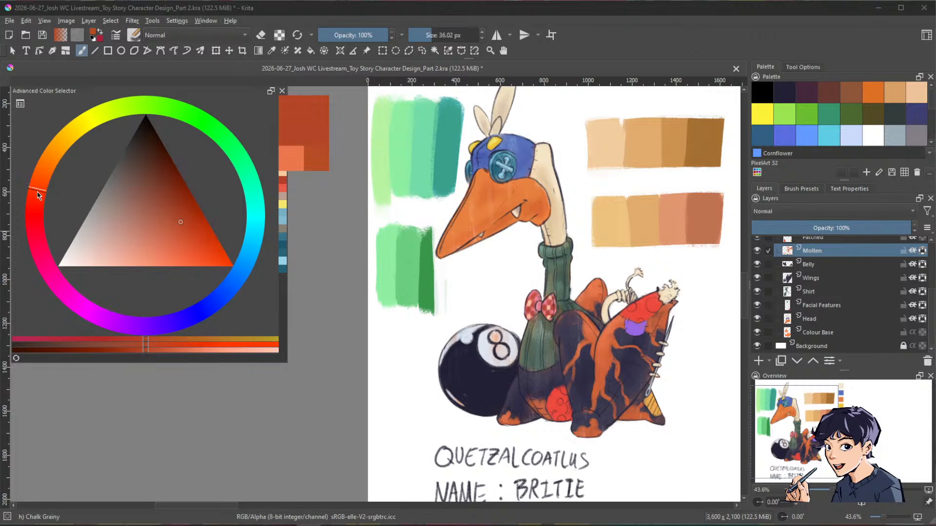
{"action": "left_click_drag", "start_coordinate": [559, 407], "coordinate": [560, 407]}
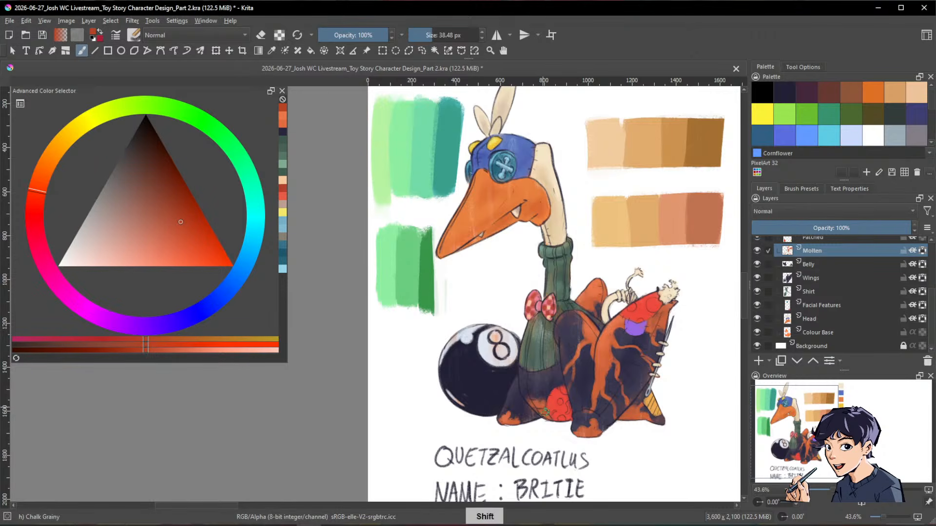
{"action": "key", "text": "space"}
{"action": "left_click_drag", "start_coordinate": [664, 390], "coordinate": [603, 400]}
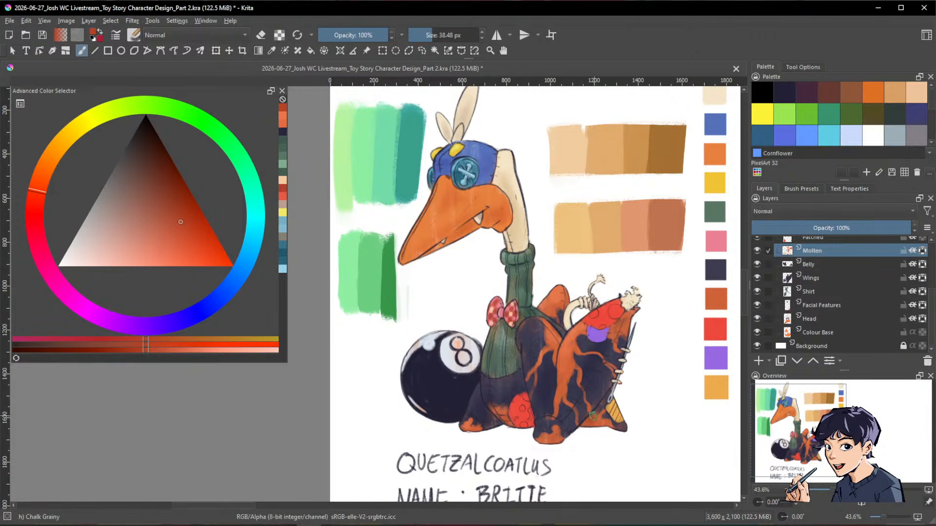
{"action": "scroll", "coordinate": [592, 419], "scroll_direction": "down", "scroll_amount": 3}
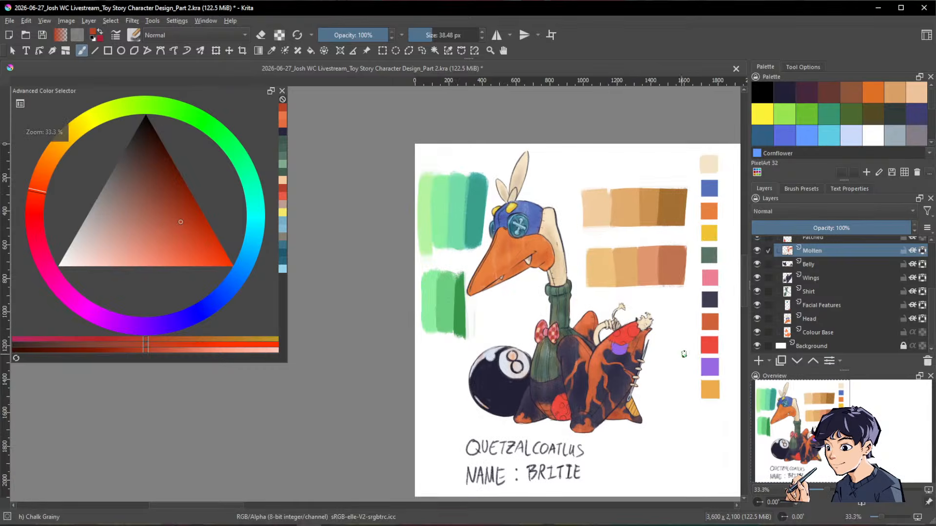
{"action": "scroll", "coordinate": [634, 361], "scroll_direction": "up", "scroll_amount": 3}
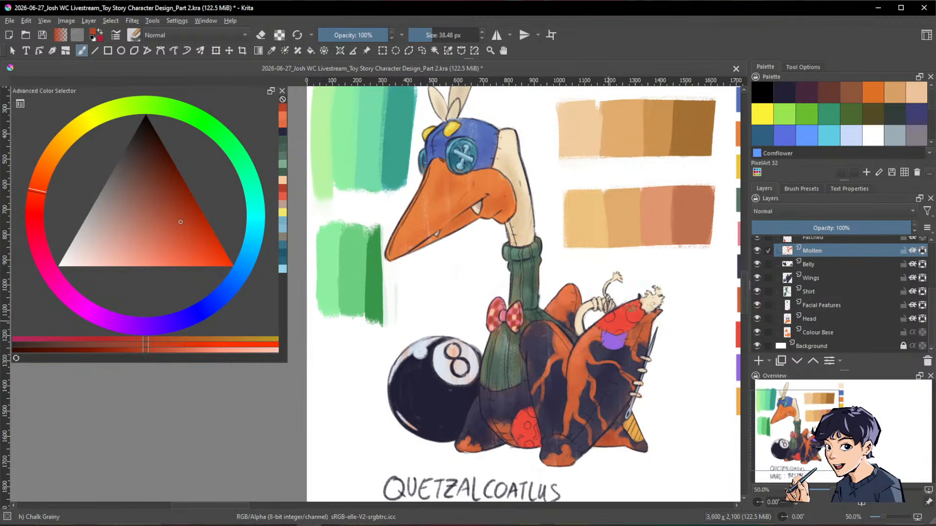
Step: On the Wings layer, choose a lighter, greyer navy from the sampled colour and highlight the dark wing areas, reducing the brush to 28.35 px
{"action": "left_click", "coordinate": [848, 278]}
{"action": "left_click", "coordinate": [615, 348], "text": "ctrl"}
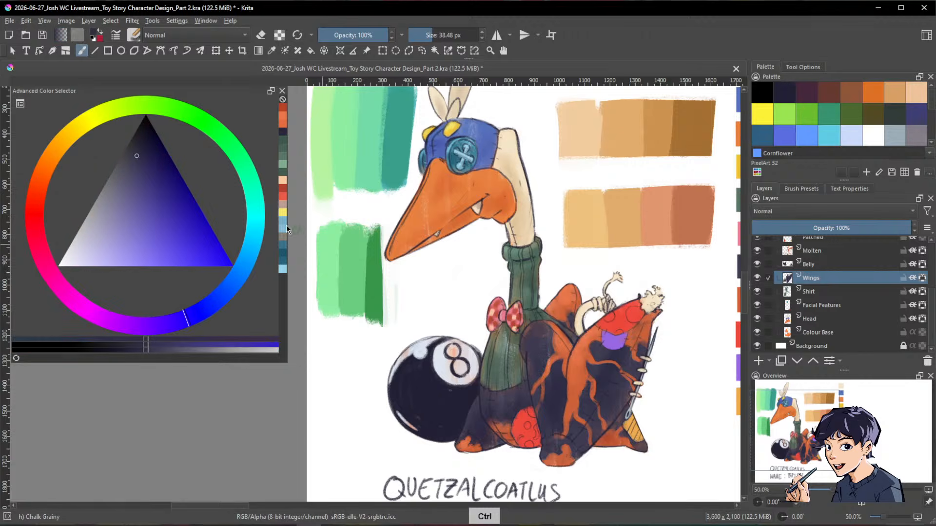
{"action": "left_click", "coordinate": [130, 171]}
{"action": "left_click_drag", "start_coordinate": [130, 169], "coordinate": [129, 171]}
{"action": "left_click", "coordinate": [626, 391]}
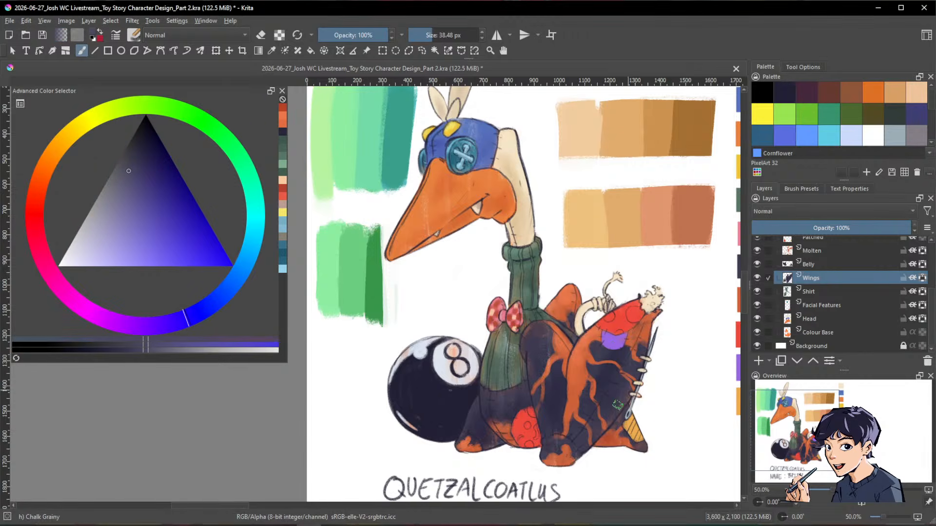
{"action": "left_click_drag", "start_coordinate": [631, 385], "coordinate": [627, 385]}
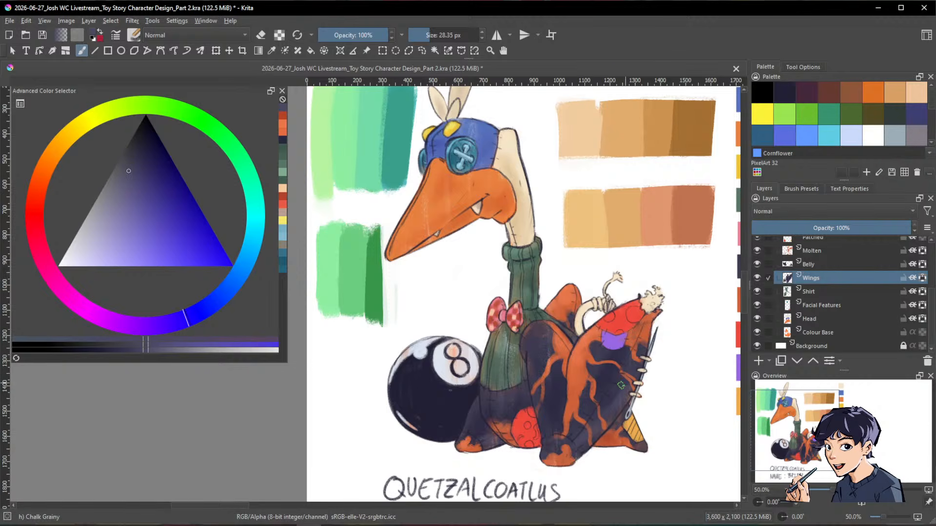
{"action": "left_click_drag", "start_coordinate": [682, 293], "coordinate": [624, 393]}
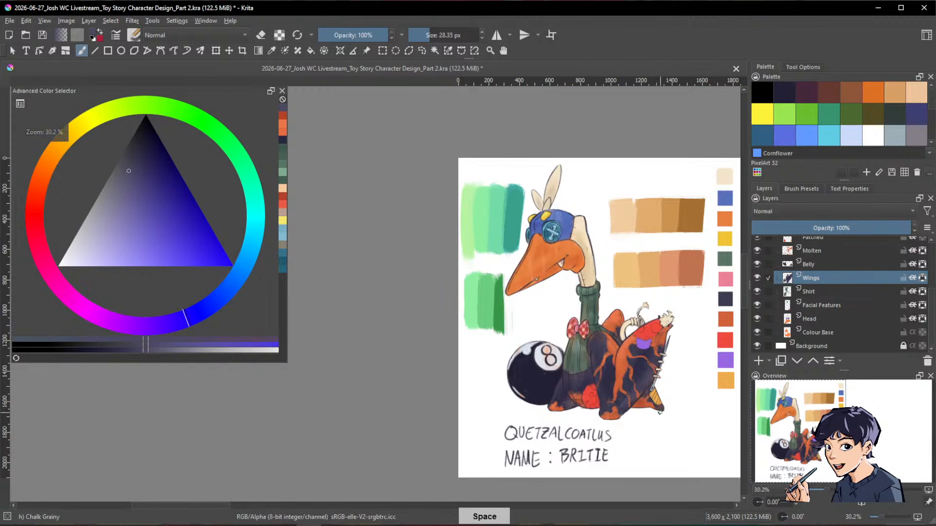
{"action": "scroll", "coordinate": [673, 416], "scroll_direction": "up", "scroll_amount": 1}
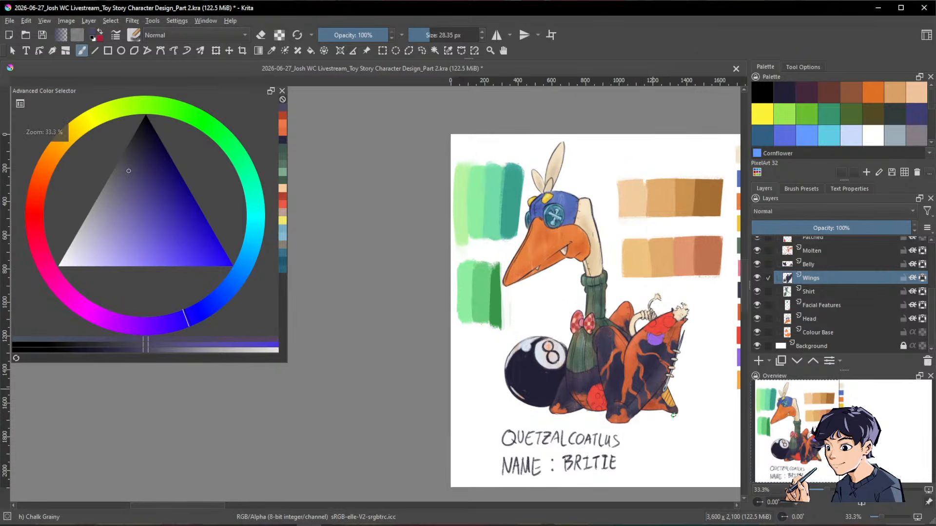
{"action": "scroll", "coordinate": [673, 415], "scroll_direction": "up", "scroll_amount": 1}
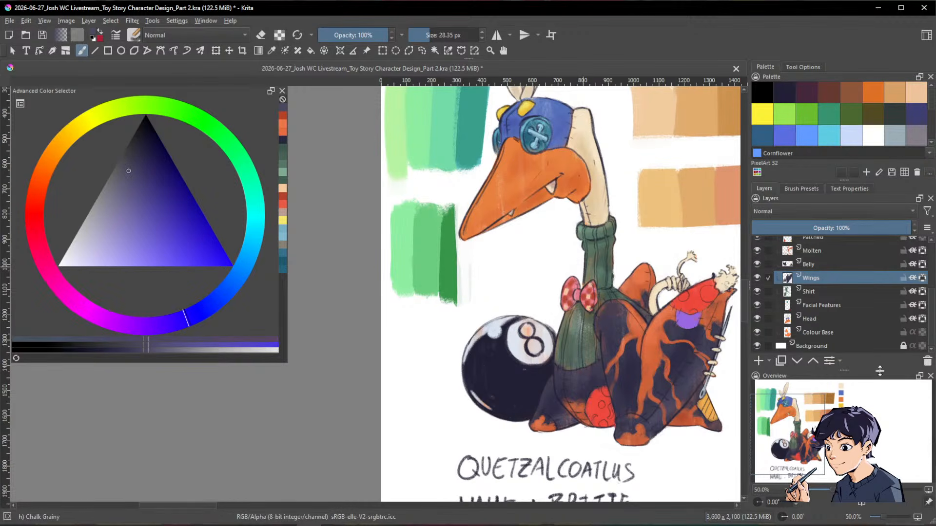
Step: Alpha-lock the Patched layer, sample the wing patch's red, choose a pale pink and paint its spots with a 28.35 px brush
{"action": "left_click_drag", "start_coordinate": [697, 351], "coordinate": [548, 359]}
{"action": "left_click", "coordinate": [827, 266]}
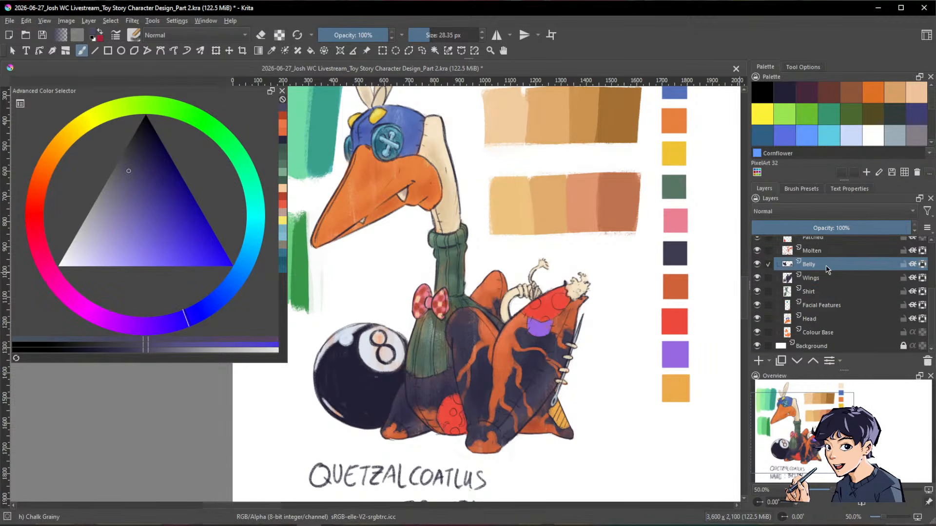
{"action": "left_click", "coordinate": [850, 255]}
{"action": "scroll", "coordinate": [833, 278], "scroll_direction": "up", "scroll_amount": 1}
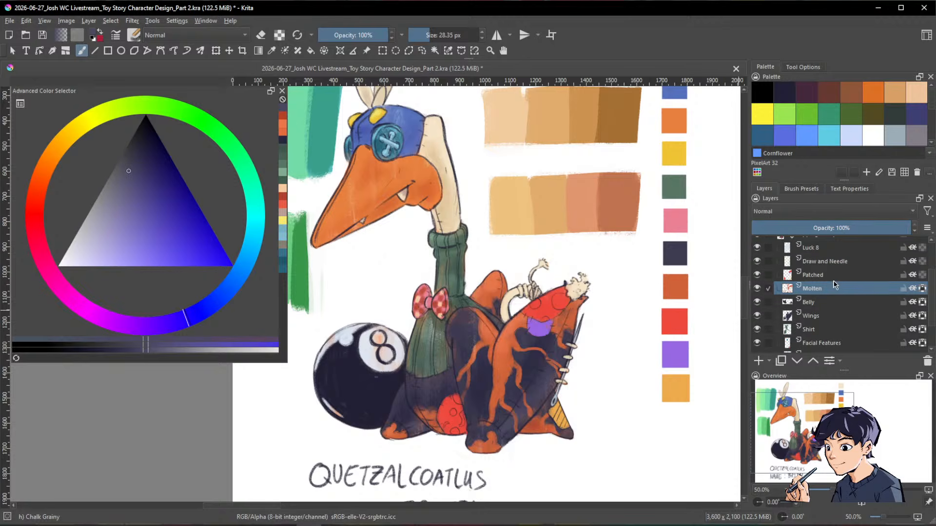
{"action": "left_click", "coordinate": [835, 277]}
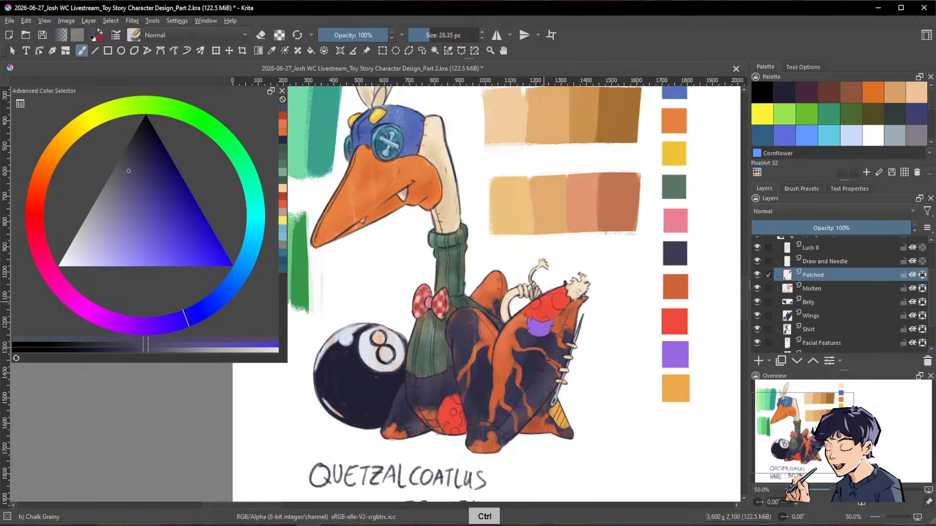
{"action": "left_click", "coordinate": [550, 305], "text": "ctrl"}
{"action": "left_click", "coordinate": [97, 257]}
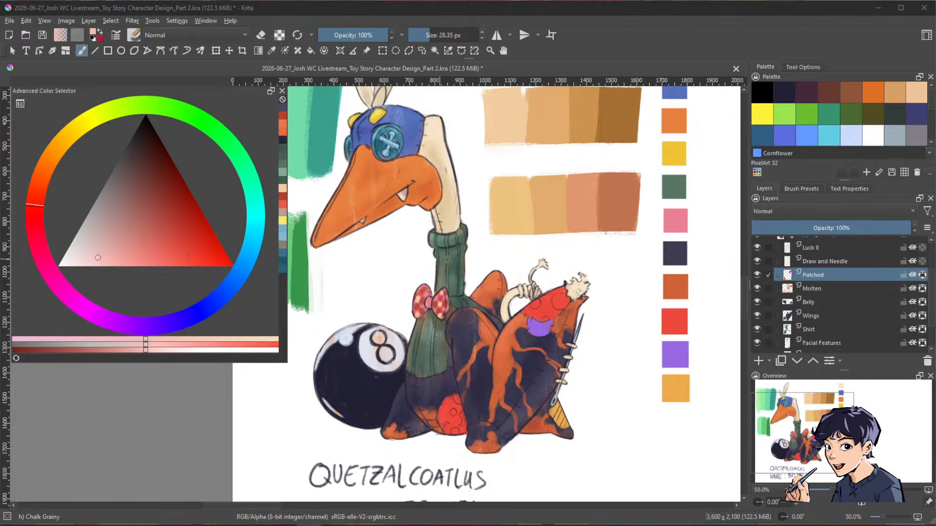
{"action": "mouse_move", "coordinate": [562, 291]}
{"action": "left_mouse_down"}
{"action": "mouse_move", "coordinate": [609, 249]}
{"action": "mouse_move", "coordinate": [553, 306]}
{"action": "mouse_move", "coordinate": [561, 312]}
{"action": "left_mouse_up"}
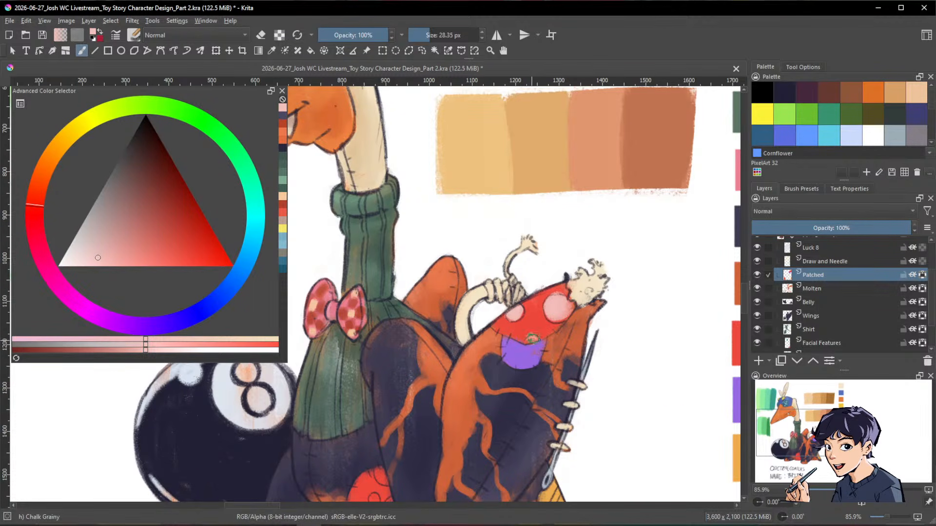
Step: Choose a darker, greyer pink and paint the spots on the red belly patch with a 19.51 px brush
{"action": "left_click_drag", "start_coordinate": [601, 344], "coordinate": [681, 217]}
{"action": "left_click_drag", "start_coordinate": [460, 357], "coordinate": [455, 357]}
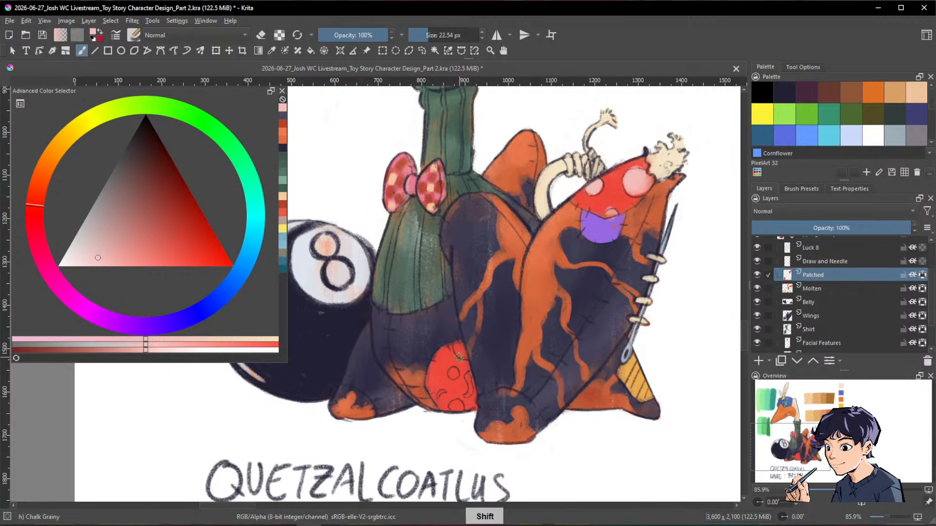
{"action": "left_click", "coordinate": [107, 221]}
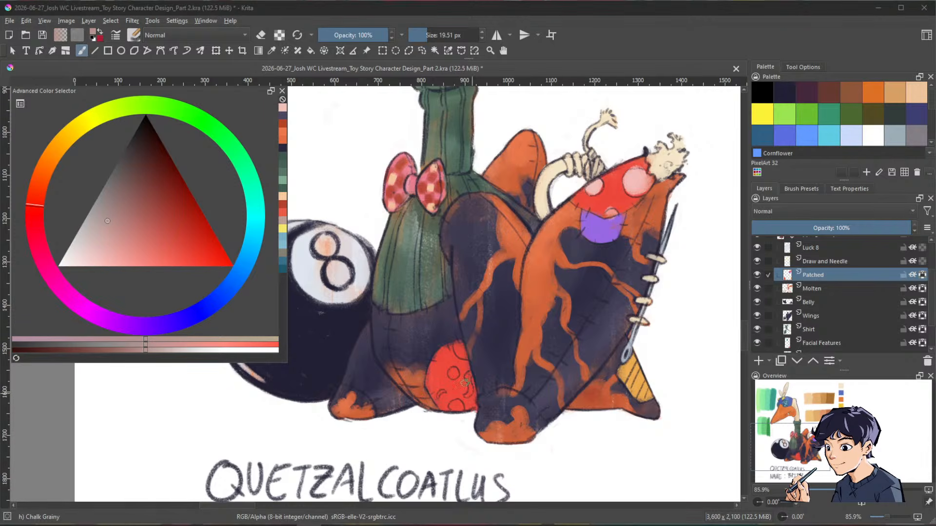
{"action": "left_click", "coordinate": [458, 345]}
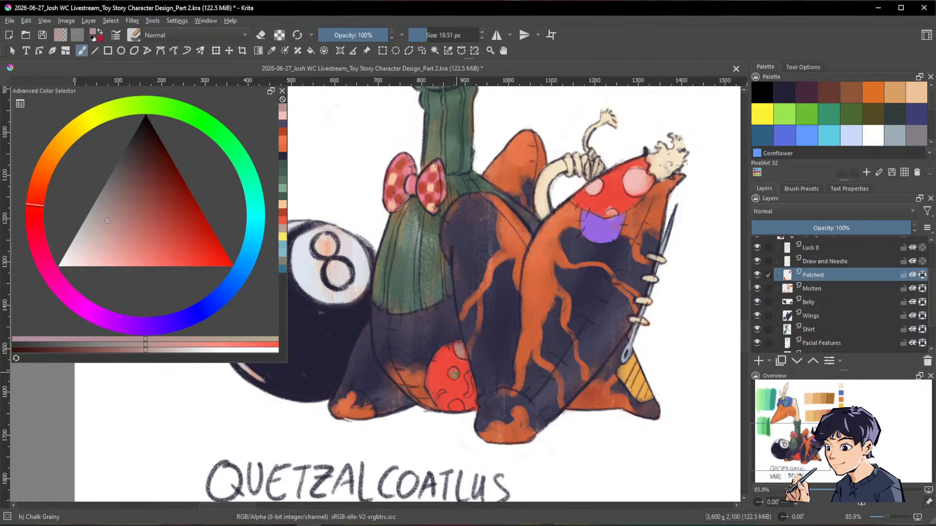
{"action": "left_click", "coordinate": [452, 374]}
{"action": "left_click_drag", "start_coordinate": [451, 408], "coordinate": [457, 404]}
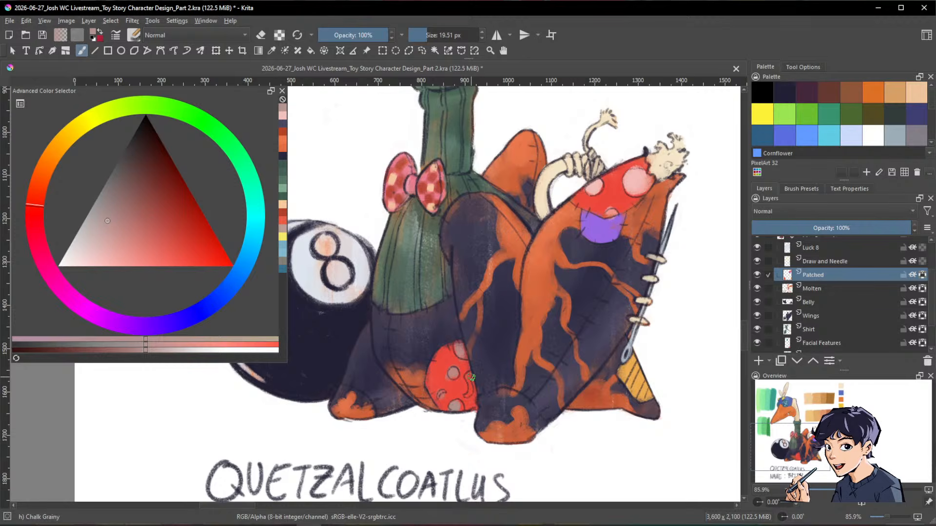
Step: Paint the curved marks on the belly patch in muted ochre with an 8.22 px brush, then sample the patch's red
{"action": "left_click_drag", "start_coordinate": [411, 348], "coordinate": [404, 348], "text": "shift"}
{"action": "left_click", "coordinate": [57, 147]}
{"action": "left_click", "coordinate": [135, 220]}
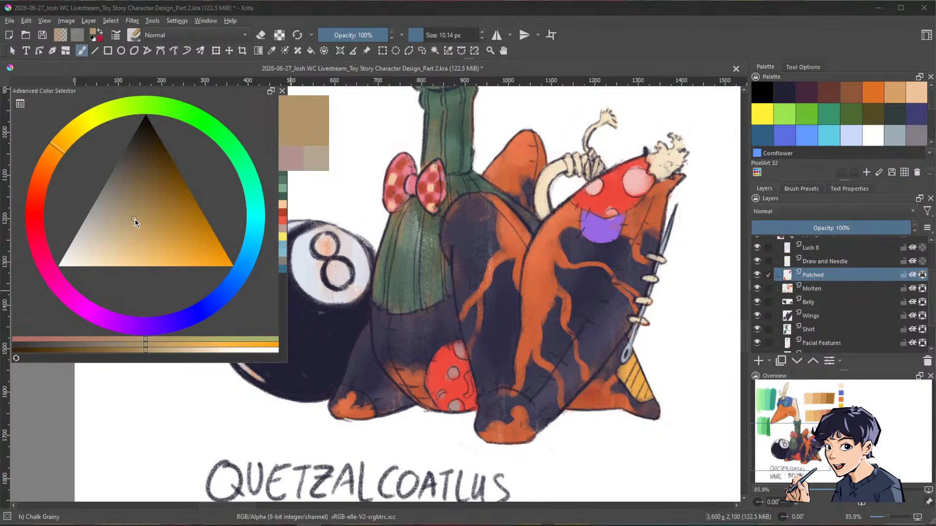
{"action": "left_click_drag", "start_coordinate": [471, 371], "coordinate": [466, 394]}
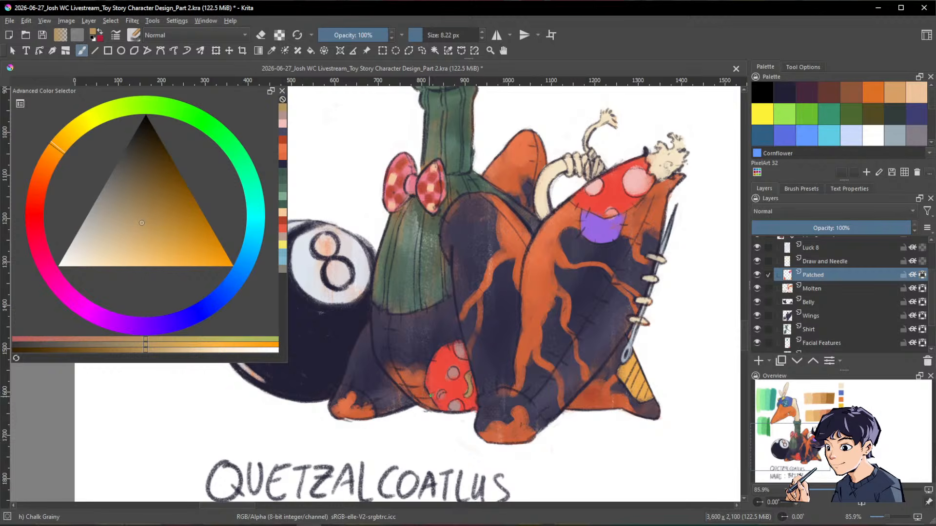
{"action": "key", "text": "e"}
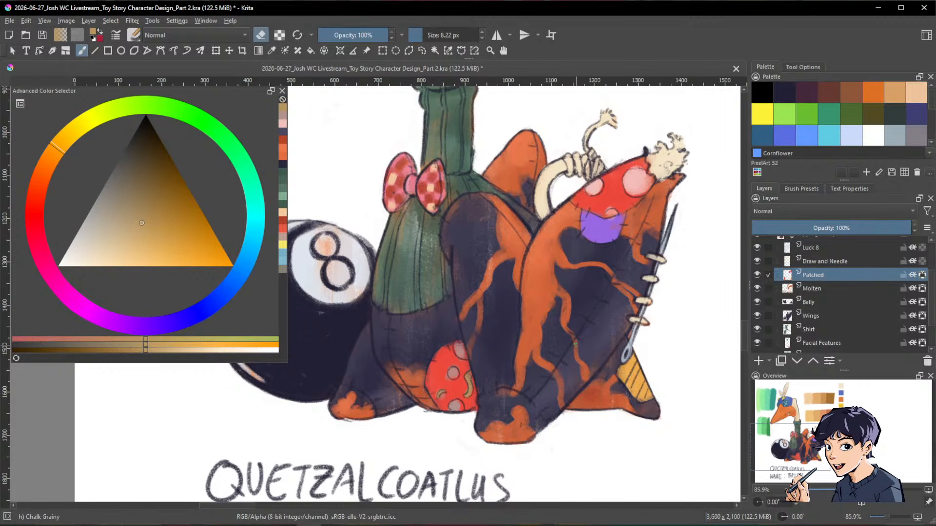
{"action": "left_click", "coordinate": [436, 341], "text": "ctrl"}
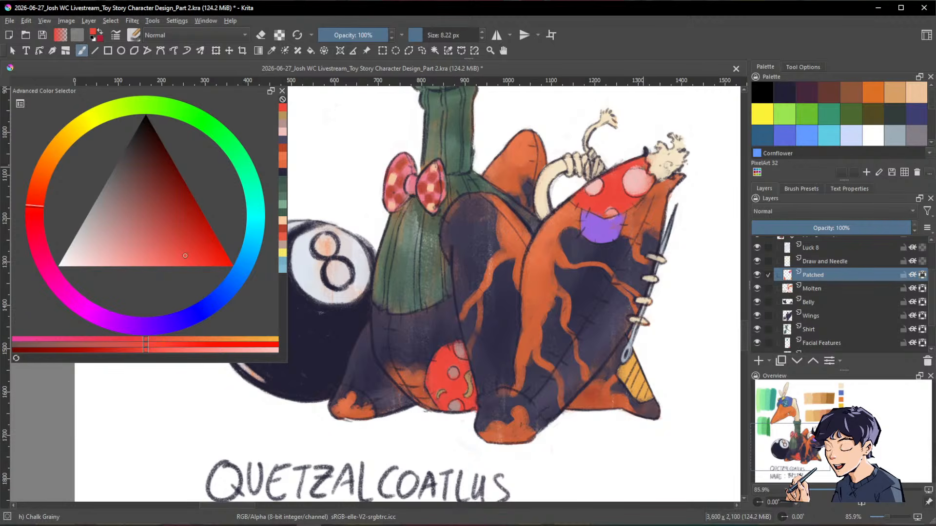
Step: Choose a lighter, more orange red from the wing patch and paint highlights on it with a 20.54 px brush
{"action": "left_click_drag", "start_coordinate": [466, 364], "coordinate": [437, 457]}
{"action": "left_click", "coordinate": [584, 290], "text": "ctrl"}
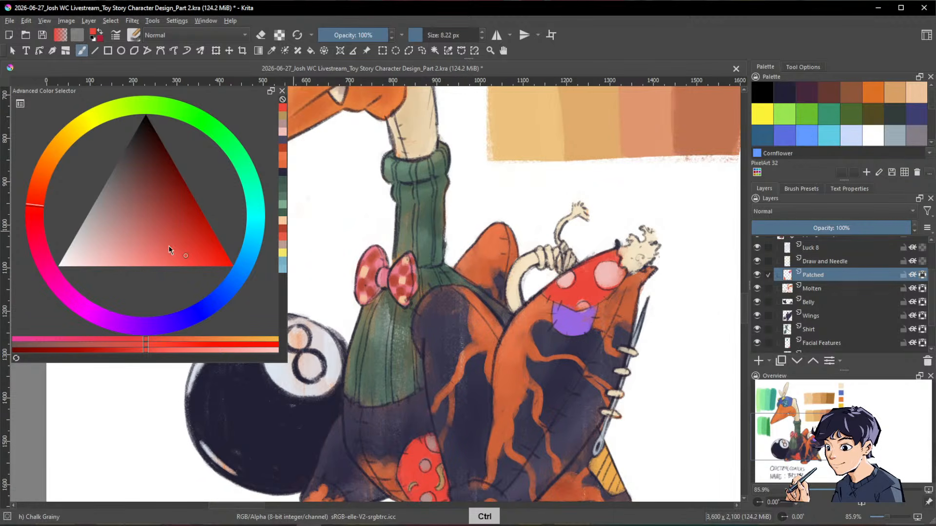
{"action": "left_click", "coordinate": [171, 256]}
{"action": "left_click", "coordinate": [31, 194]}
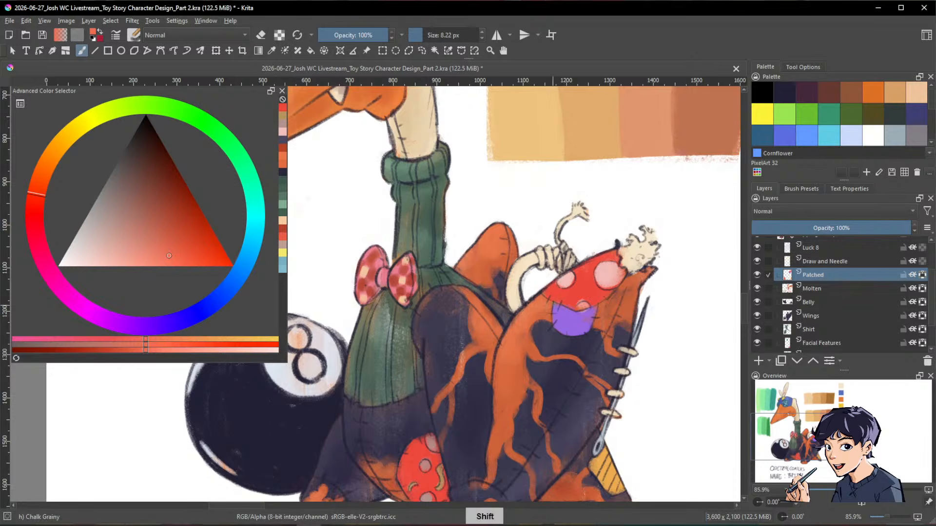
{"action": "left_click_drag", "start_coordinate": [569, 294], "coordinate": [555, 296]}
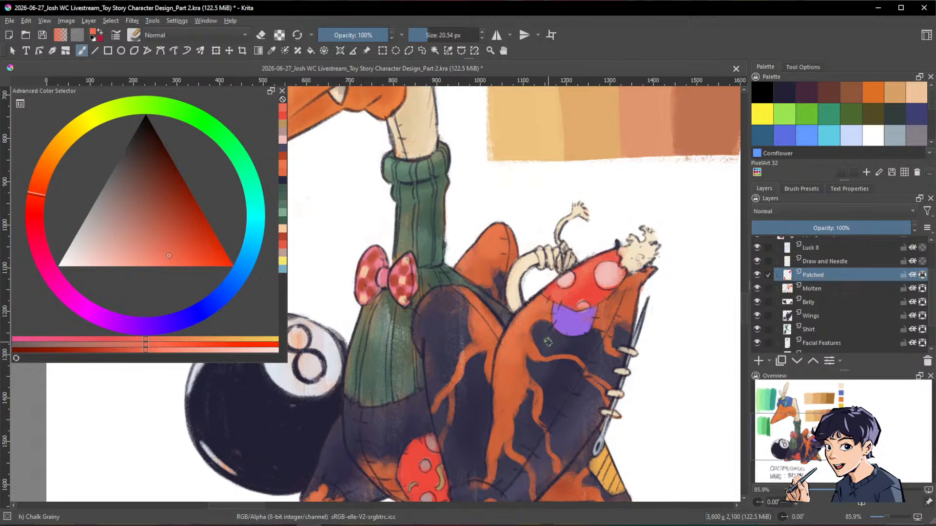
Step: Sample the belly patch's red, choose a darker crimson and paint shadows on the patch with the 20.54 px brush
{"action": "left_click_drag", "start_coordinate": [548, 342], "coordinate": [629, 352]}
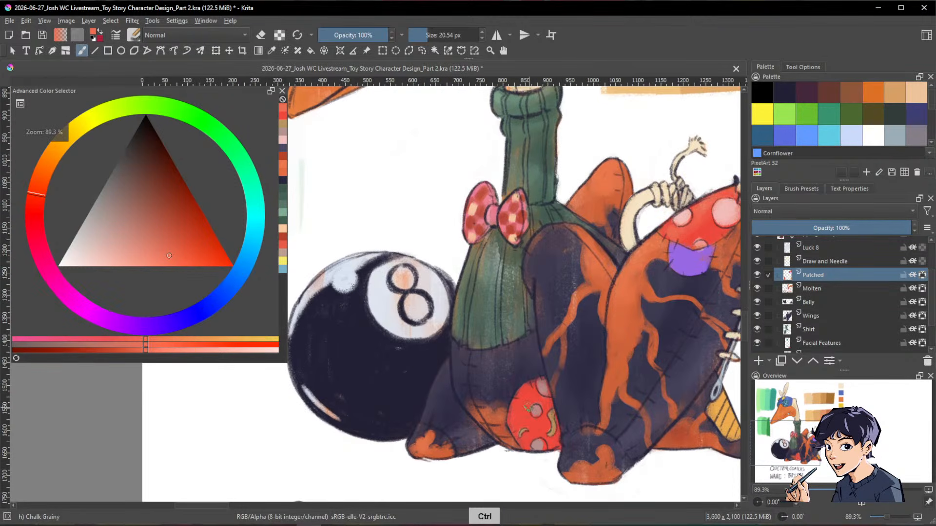
{"action": "left_click", "coordinate": [539, 396], "text": "ctrl"}
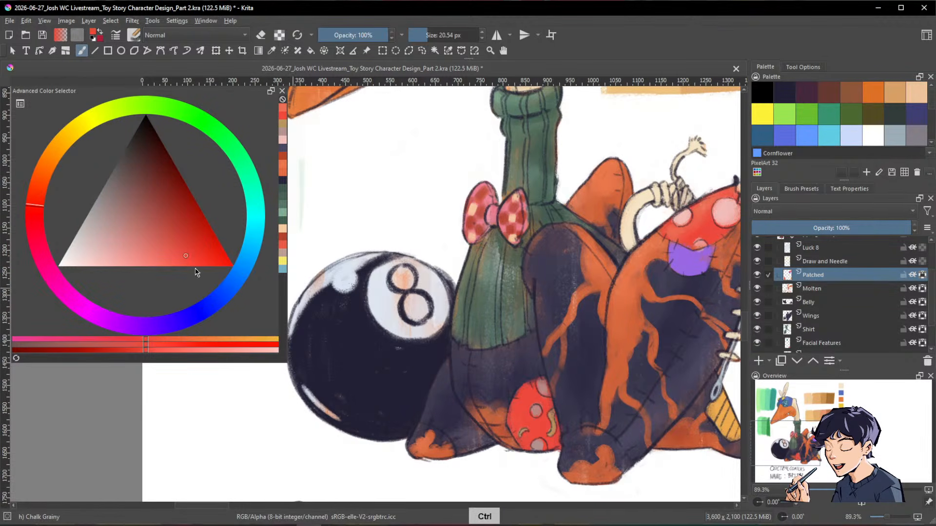
{"action": "left_click", "coordinate": [38, 231]}
{"action": "left_click", "coordinate": [177, 233]}
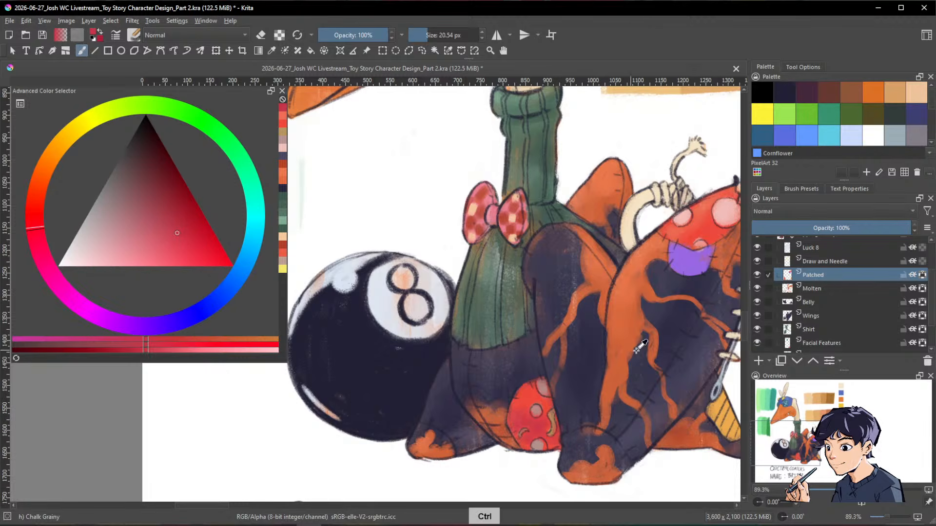
{"action": "left_click_drag", "start_coordinate": [661, 382], "coordinate": [552, 442]}
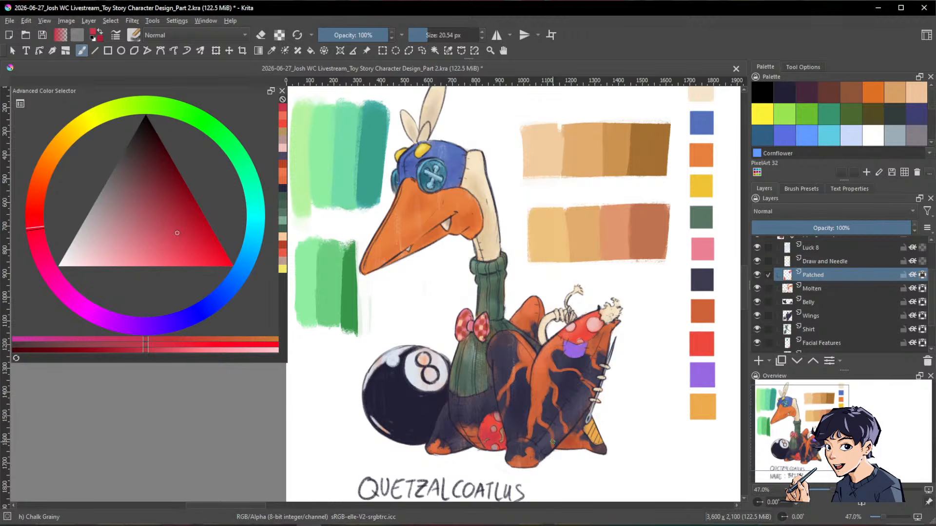
Step: On the Molten layer, choose a darker, redder orange and shade the rear hump and upper wing areas with a 26.65 px brush
{"action": "left_click", "coordinate": [824, 289]}
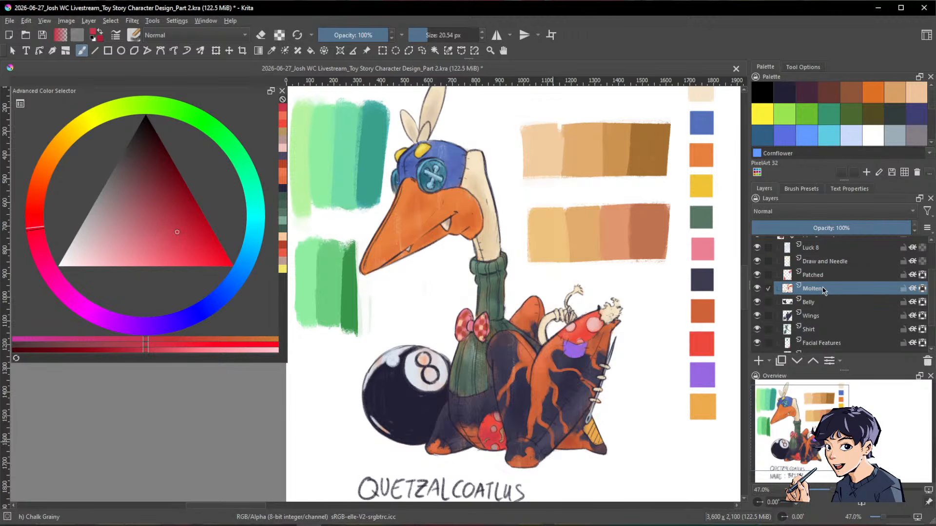
{"action": "left_click_drag", "start_coordinate": [575, 287], "coordinate": [618, 253]}
{"action": "left_click", "coordinate": [487, 327], "text": "ctrl"}
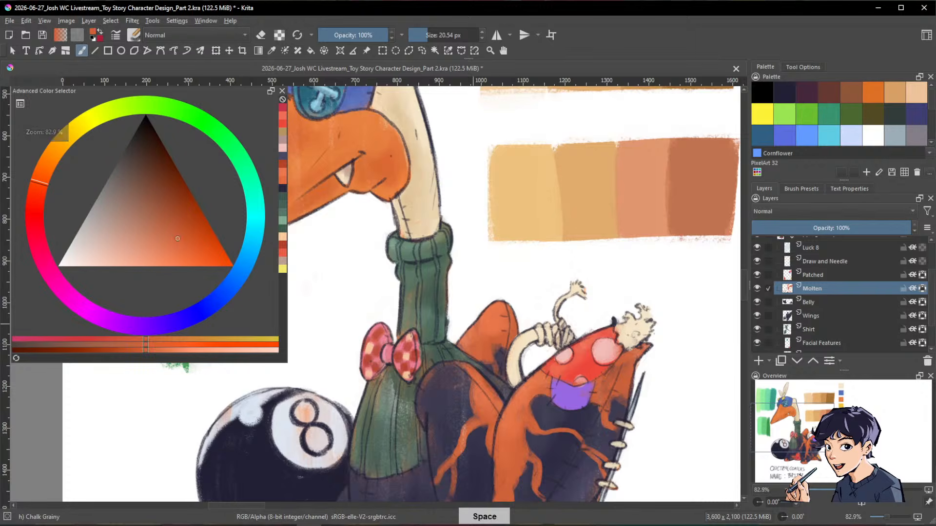
{"action": "left_click", "coordinate": [176, 226]}
{"action": "left_click", "coordinate": [42, 188]}
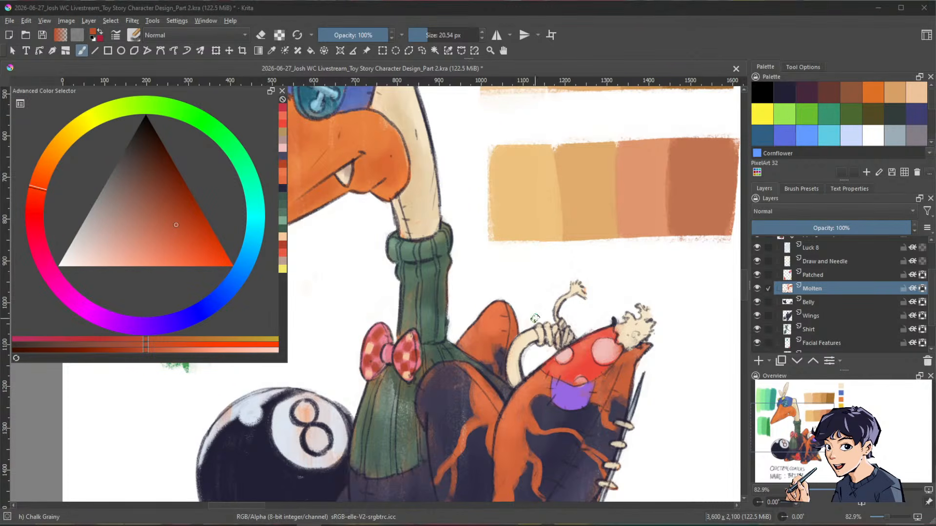
{"action": "left_click_drag", "start_coordinate": [506, 336], "coordinate": [500, 343], "text": "shift"}
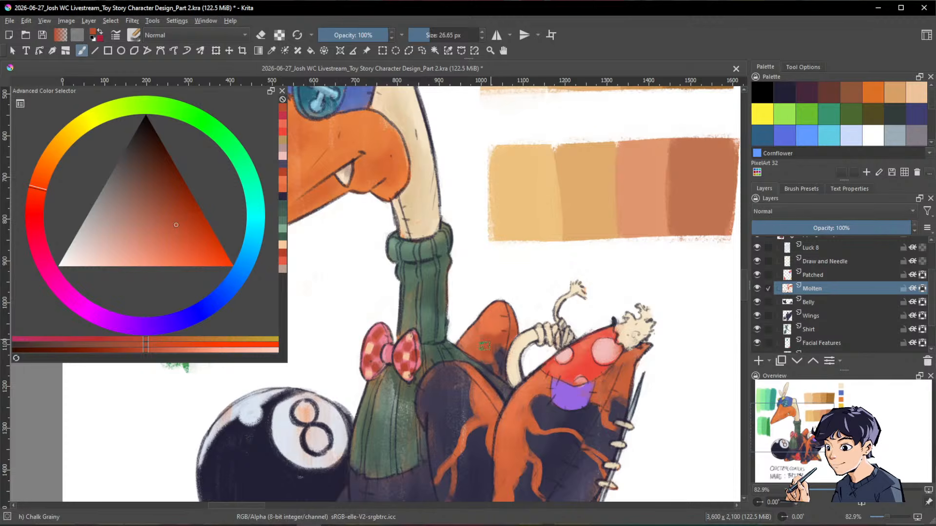
{"action": "left_click_drag", "start_coordinate": [624, 366], "coordinate": [624, 333]}
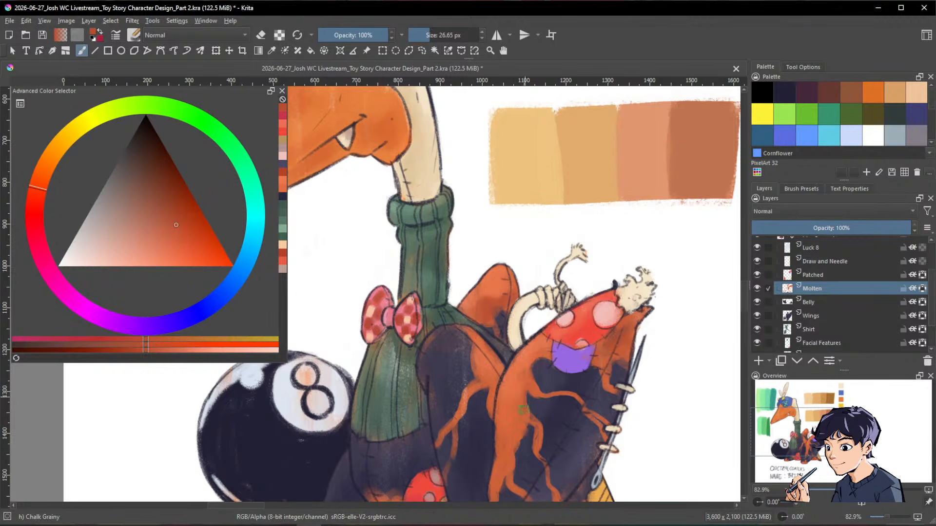
Step: Darken the red-orange further and deepen the shadows on the molten areas near the character's base
{"action": "left_click_drag", "start_coordinate": [671, 344], "coordinate": [629, 398]}
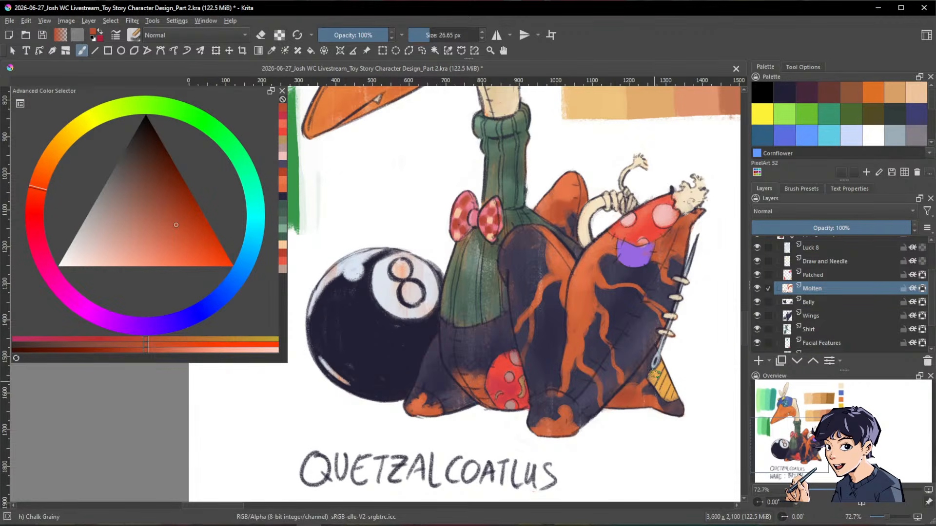
{"action": "left_click_drag", "start_coordinate": [176, 224], "coordinate": [176, 216]}
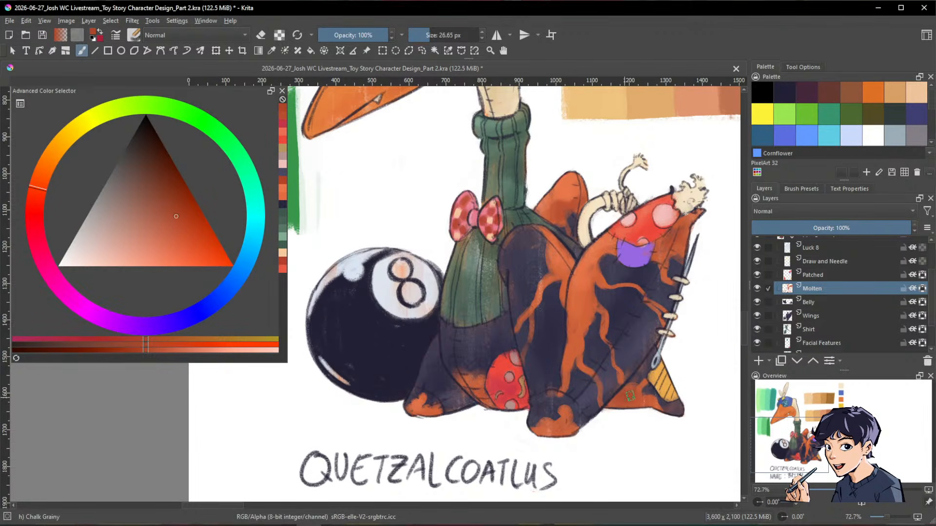
{"action": "left_click_drag", "start_coordinate": [693, 370], "coordinate": [612, 438]}
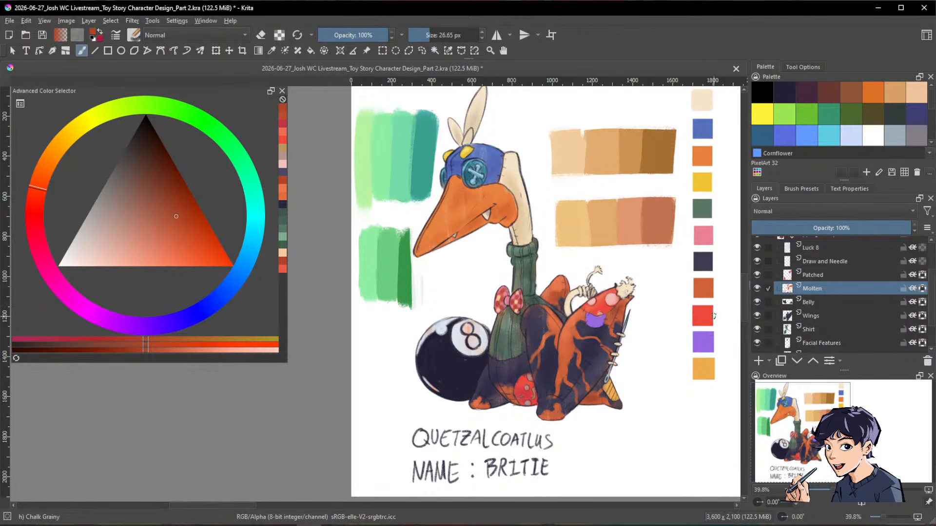
Step: Alpha-lock the Draw and Needle layer, choose a darker tan from the rope's cream and shade the rope, enlarging the brush to 15.58 px
{"action": "left_click", "coordinate": [823, 263]}
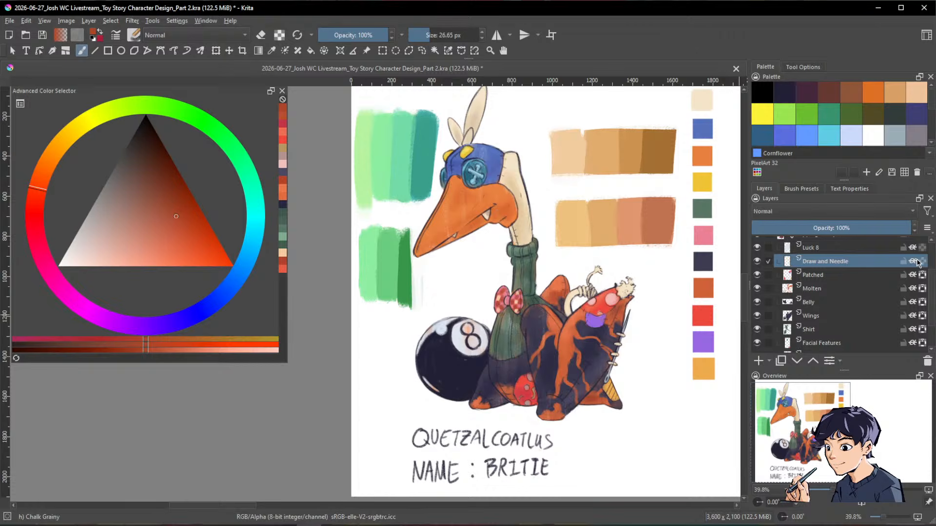
{"action": "mouse_move", "coordinate": [925, 265]}
{"action": "scroll", "coordinate": [580, 279], "scroll_direction": "up", "scroll_amount": 3}
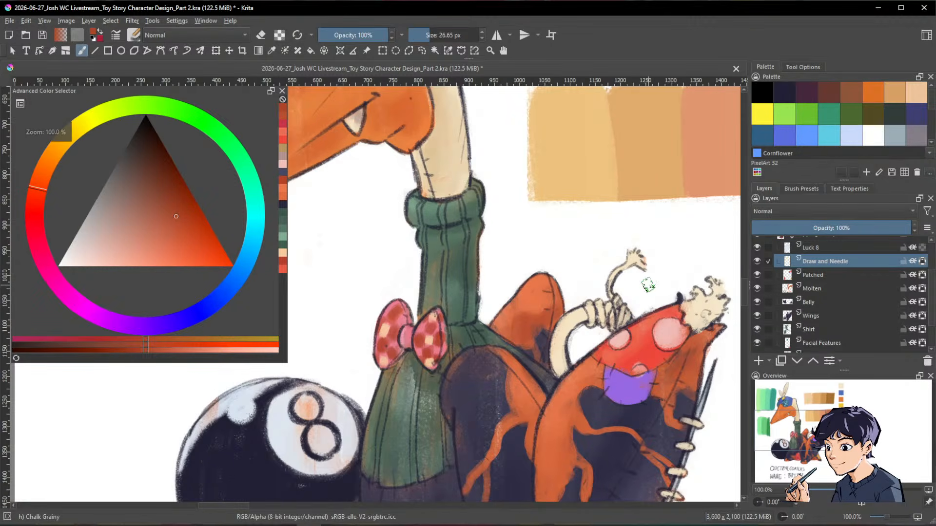
{"action": "left_click", "coordinate": [574, 319], "text": "ctrl"}
{"action": "left_click_drag", "start_coordinate": [96, 257], "coordinate": [110, 237]}
{"action": "left_click_drag", "start_coordinate": [588, 316], "coordinate": [578, 320]}
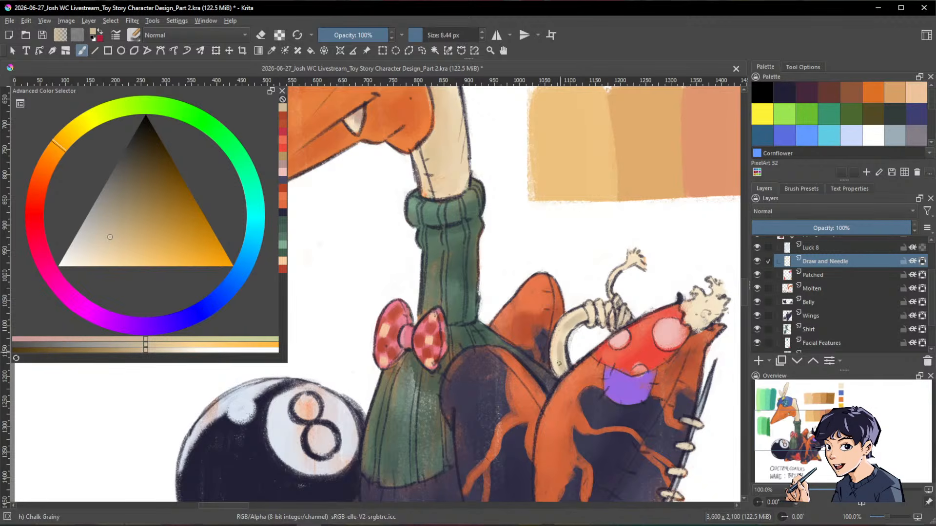
{"action": "left_click_drag", "start_coordinate": [597, 315], "coordinate": [601, 315]}
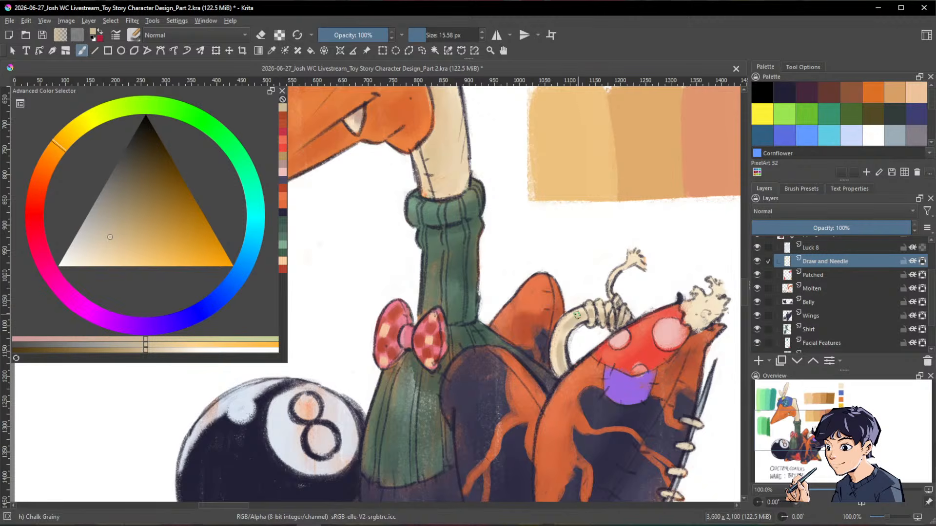
Step: Choose a darker, more orange tan and deepen the rope's shadows with an 8.35 px brush
{"action": "left_click", "coordinate": [117, 227]}
{"action": "left_click", "coordinate": [53, 153]}
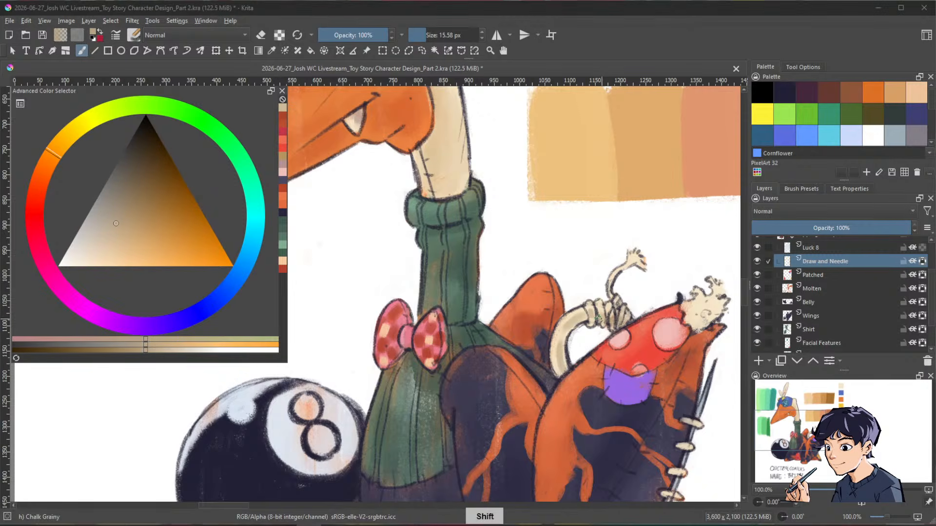
{"action": "left_click_drag", "start_coordinate": [612, 337], "coordinate": [566, 325]}
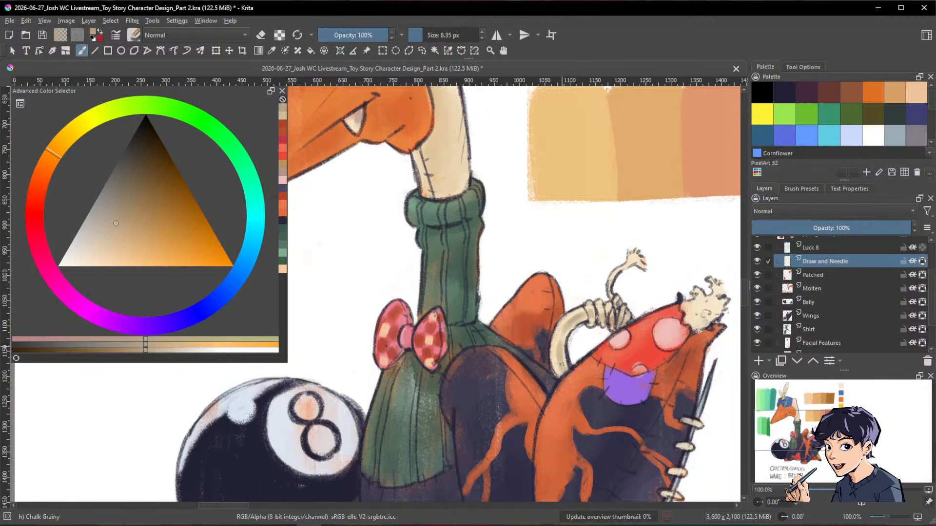
{"action": "left_click_drag", "start_coordinate": [684, 335], "coordinate": [695, 354]}
Step: Choose a near-white cream and paint highlights on the rope with a 13.08 px brush
{"action": "left_click", "coordinate": [71, 266]}
{"action": "left_click_drag", "start_coordinate": [578, 326], "coordinate": [597, 313]}
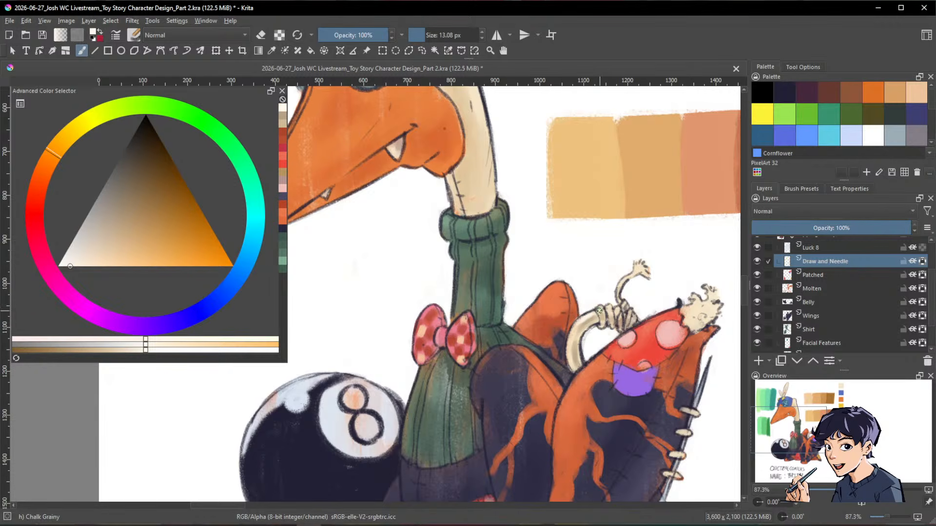
Step: Collapse Clipping Group 1 and add a new paint layer directly above the Background layer
{"action": "left_click_drag", "start_coordinate": [670, 337], "coordinate": [660, 411], "text": "ctrl"}
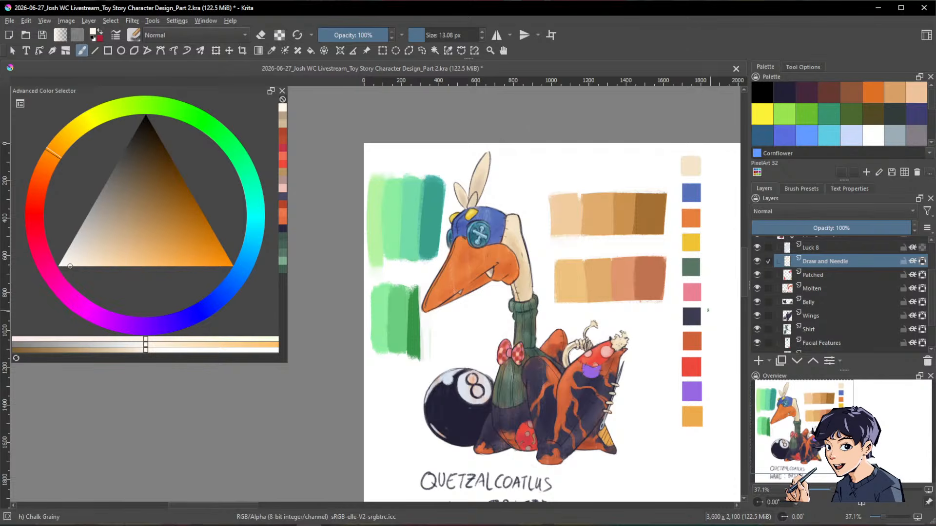
{"action": "scroll", "coordinate": [624, 315], "scroll_direction": "down", "scroll_amount": 3}
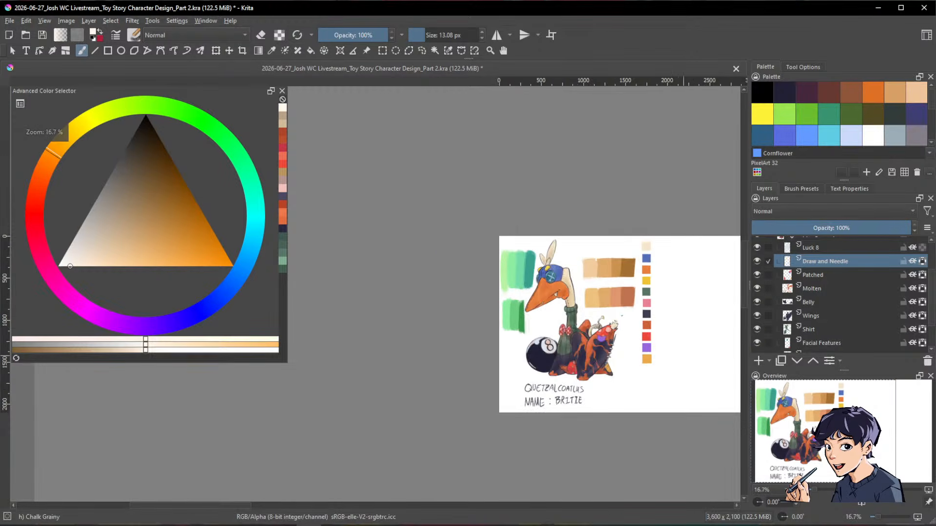
{"action": "scroll", "coordinate": [580, 324], "scroll_direction": "up", "scroll_amount": 2}
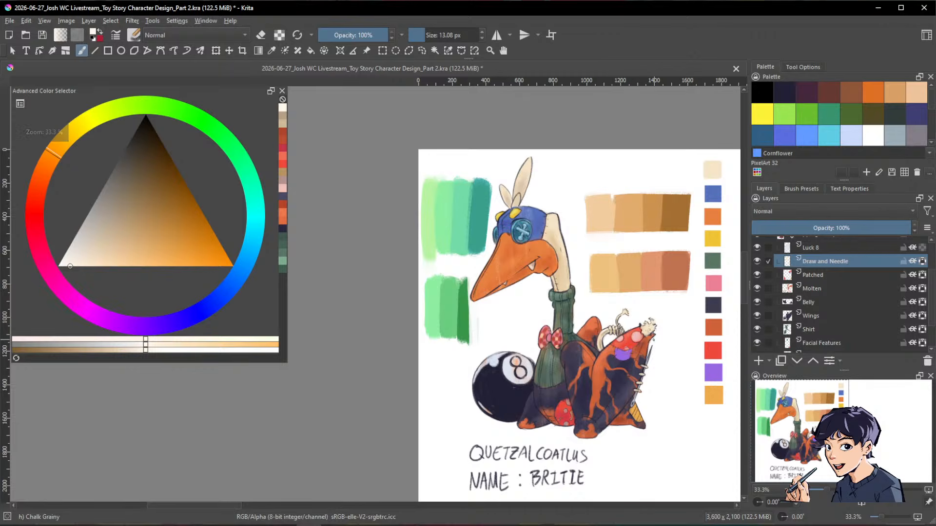
{"action": "scroll", "coordinate": [571, 409], "scroll_direction": "up", "scroll_amount": 1}
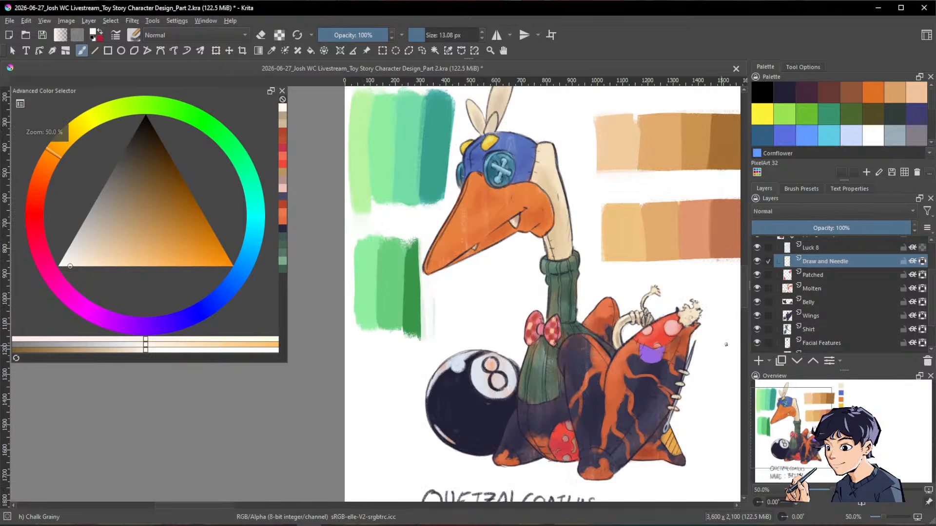
{"action": "scroll", "coordinate": [571, 409], "scroll_direction": "down", "scroll_amount": 1}
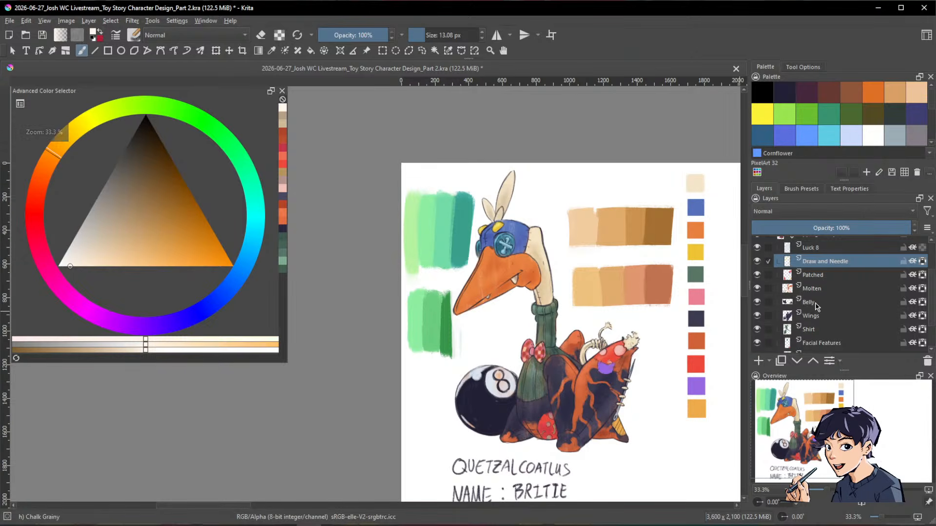
{"action": "scroll", "coordinate": [799, 273], "scroll_direction": "up", "scroll_amount": 1}
{"action": "left_click", "coordinate": [794, 277]}
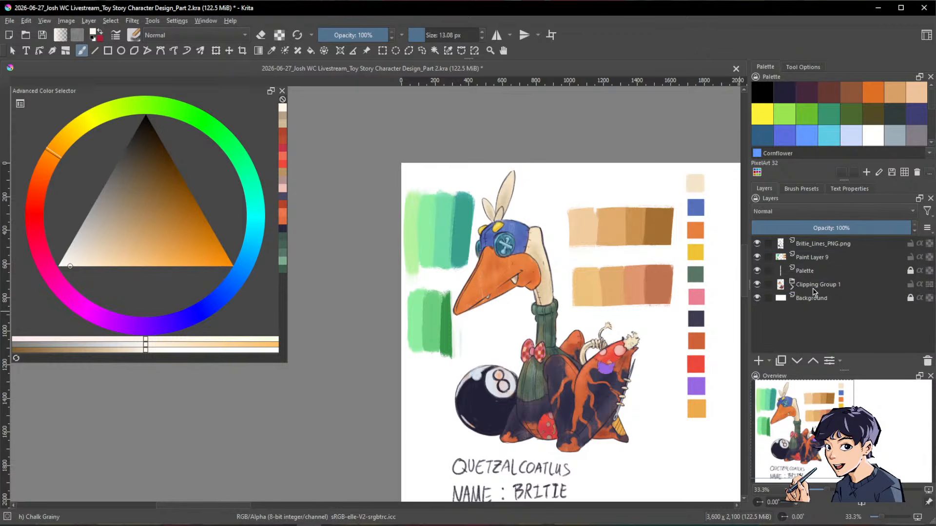
{"action": "left_click", "coordinate": [812, 286]}
{"action": "left_click", "coordinate": [813, 301]}
{"action": "left_click", "coordinate": [761, 360]}
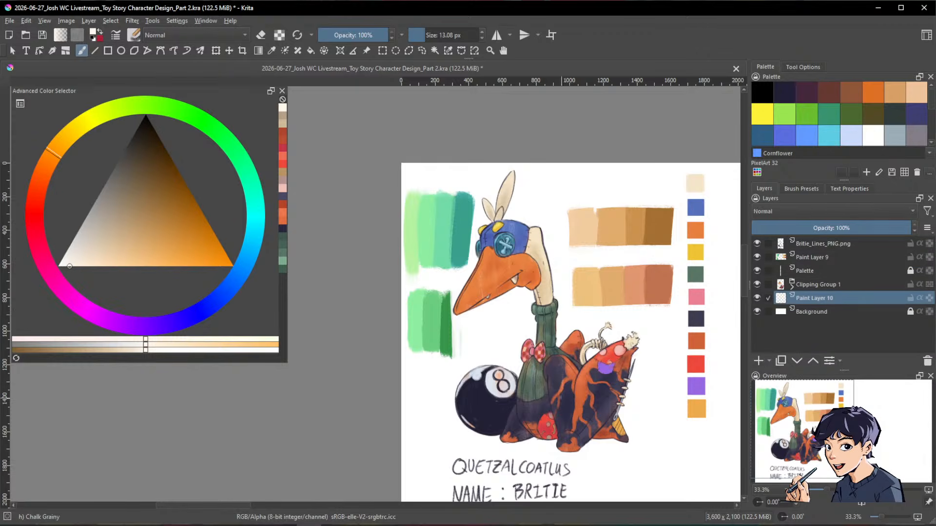
Step: Choose a muted reddish grey-brown and paint a soft ground shadow beneath the character's feet and base with a 60.08 px brush
{"action": "scroll", "coordinate": [527, 297], "scroll_direction": "up", "scroll_amount": 2}
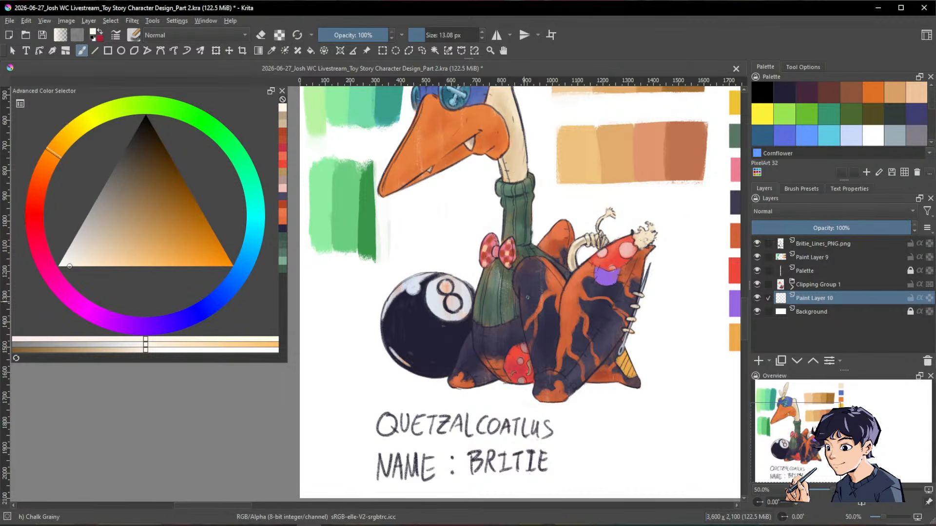
{"action": "left_click", "coordinate": [32, 193]}
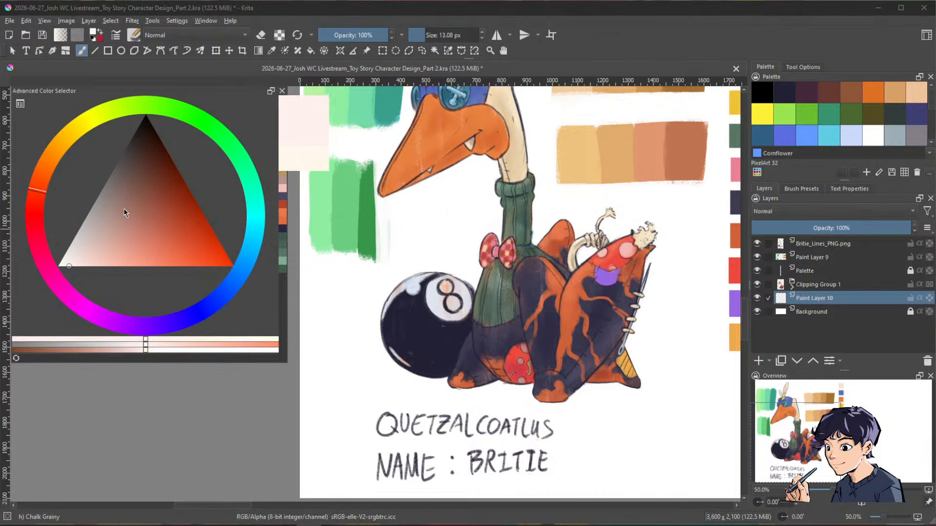
{"action": "left_click_drag", "start_coordinate": [124, 208], "coordinate": [114, 203]}
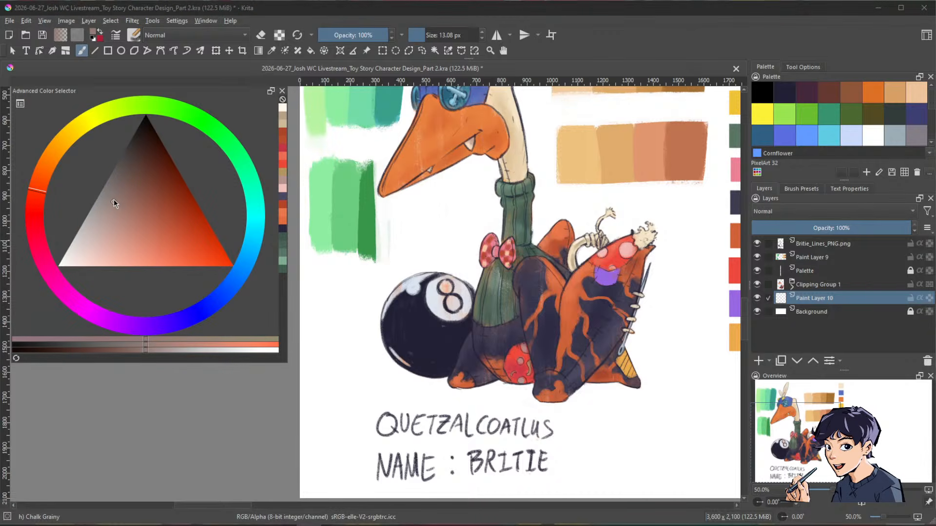
{"action": "left_click", "coordinate": [115, 199]}
{"action": "left_click_drag", "start_coordinate": [538, 347], "coordinate": [592, 357]}
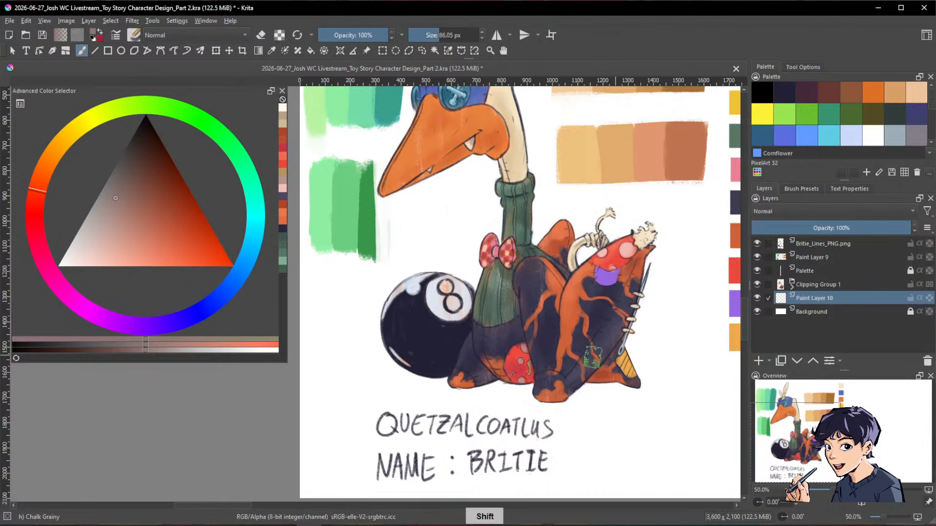
{"action": "left_click_drag", "start_coordinate": [445, 386], "coordinate": [635, 385]}
{"action": "mouse_move", "coordinate": [550, 398]}
{"action": "left_mouse_down"}
{"action": "mouse_move", "coordinate": [610, 380]}
{"action": "mouse_move", "coordinate": [637, 386]}
{"action": "left_mouse_up"}
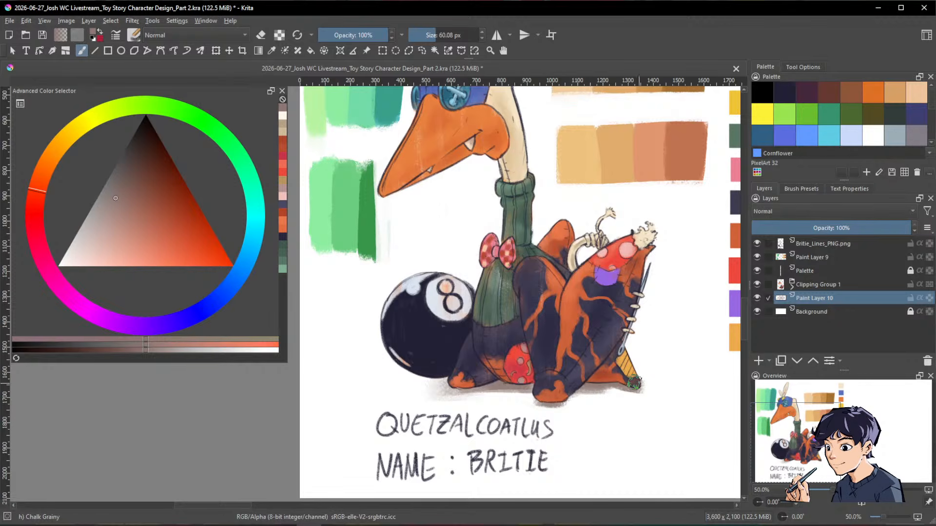
Step: Erase the excess ground shadow between the 8-ball and the character's front foot, reducing the eraser size
{"action": "key", "text": "e"}
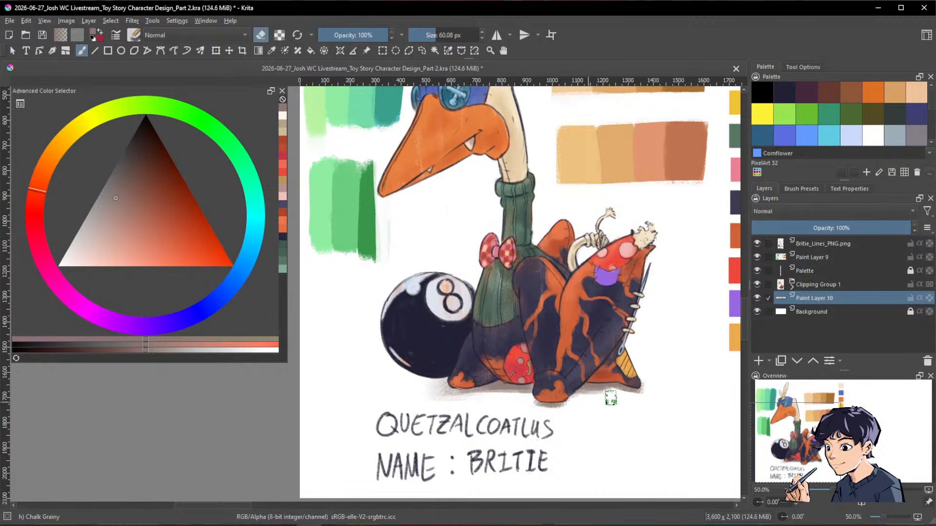
{"action": "key", "text": "e"}
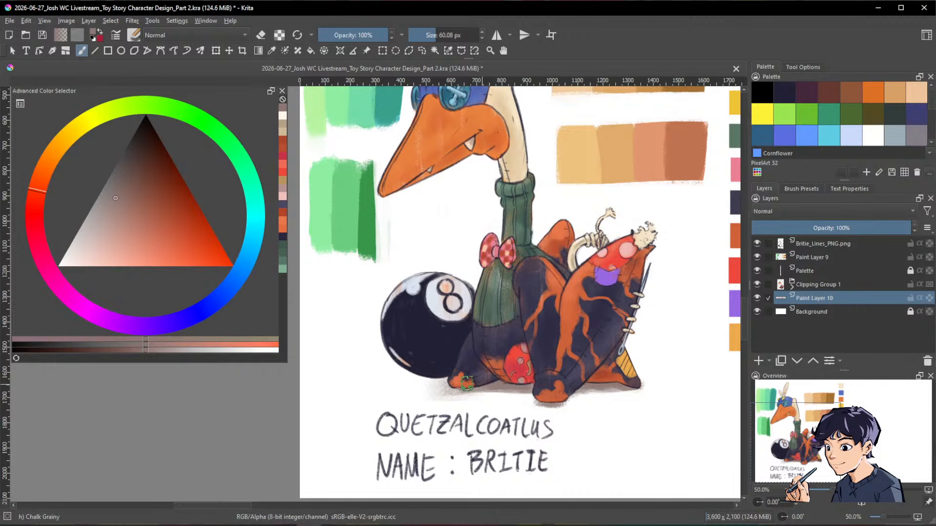
{"action": "key", "text": "e"}
{"action": "left_click_drag", "start_coordinate": [429, 386], "coordinate": [474, 403]}
{"action": "key", "text": "bracketleft"}
{"action": "key", "text": "shift"}
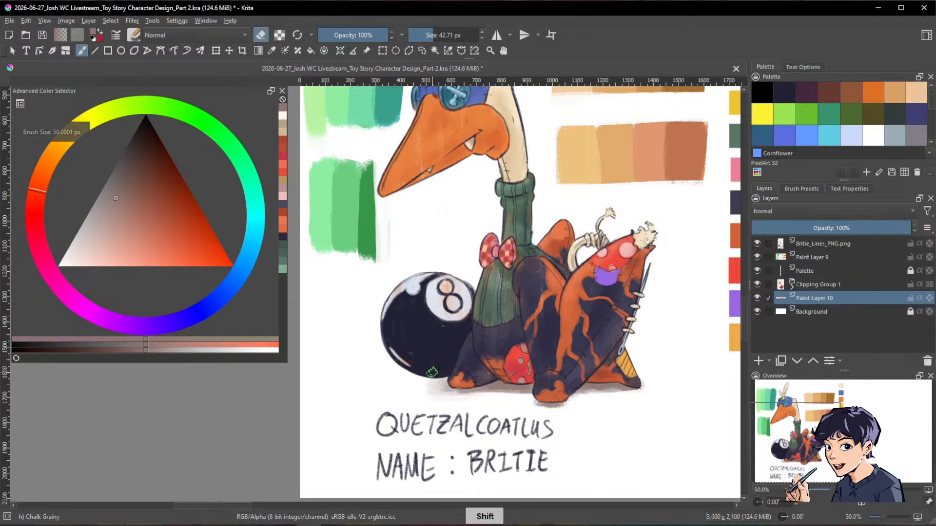
Step: Paint a ground shadow beneath the 8-ball with a 36.95 px brush, then reduce the brush to 19.50 px
{"action": "key", "text": "e"}
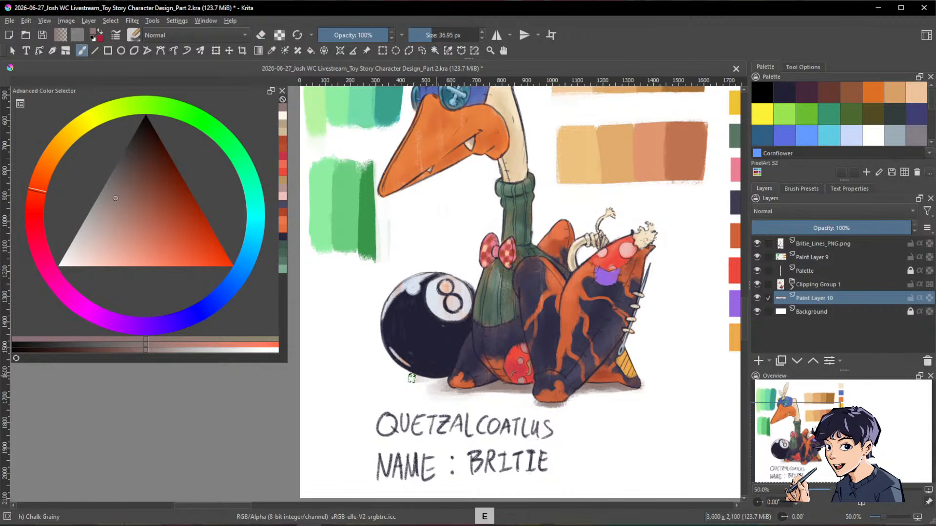
{"action": "left_click_drag", "start_coordinate": [410, 379], "coordinate": [448, 380]}
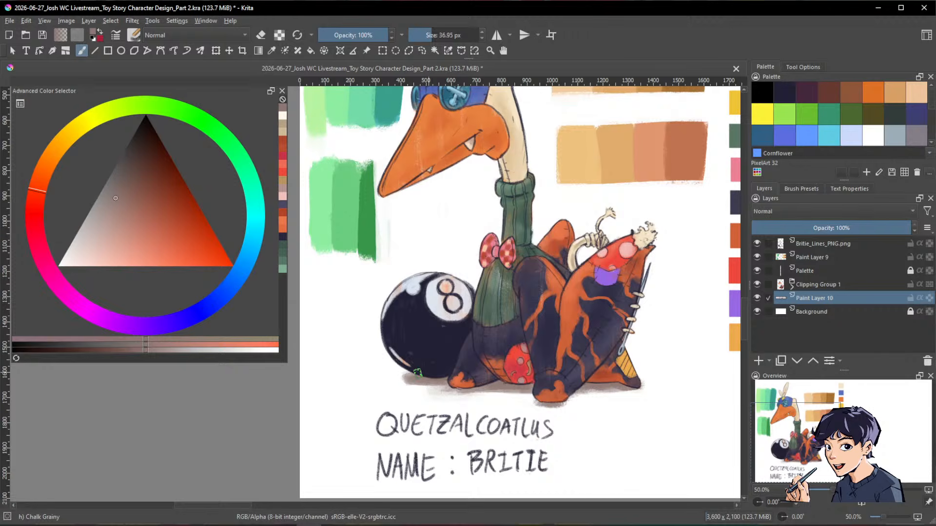
{"action": "key", "text": "e"}
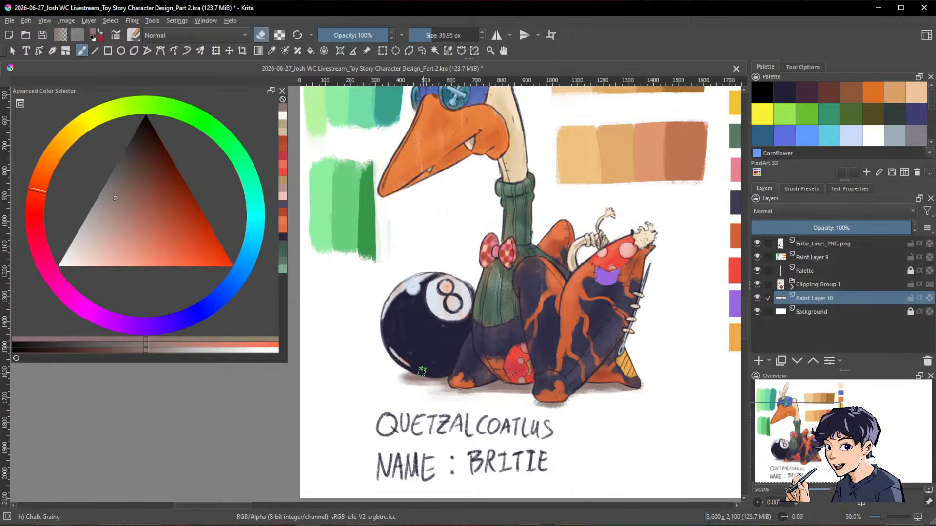
{"action": "key", "text": "e"}
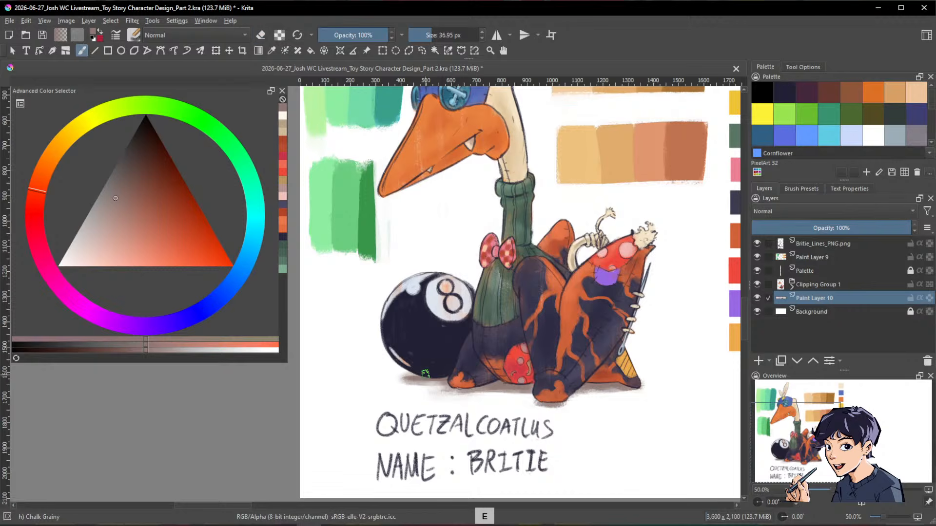
{"action": "left_click_drag", "start_coordinate": [430, 370], "coordinate": [429, 369], "text": "shift"}
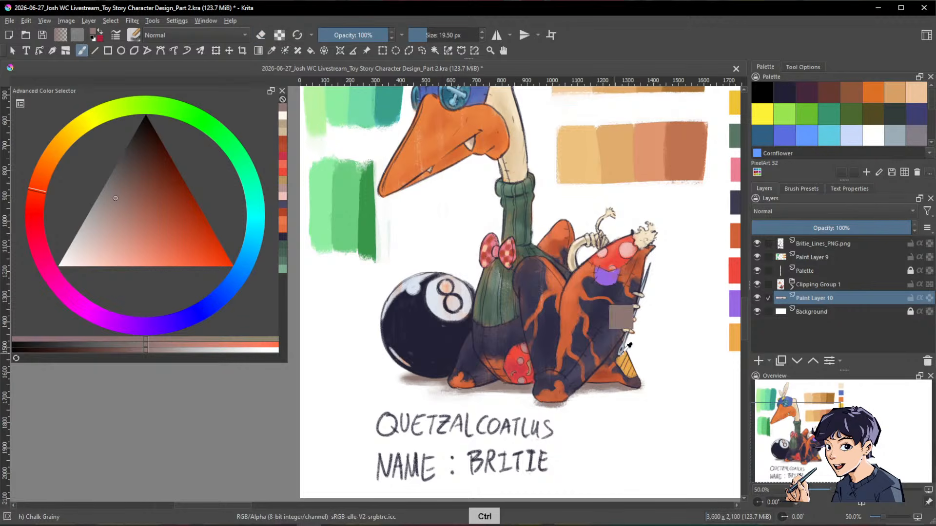
Step: Hide Paint Layer 9, which holds the green and tan example swatches
{"action": "left_click_drag", "start_coordinate": [622, 317], "coordinate": [578, 413], "text": "ctrl"}
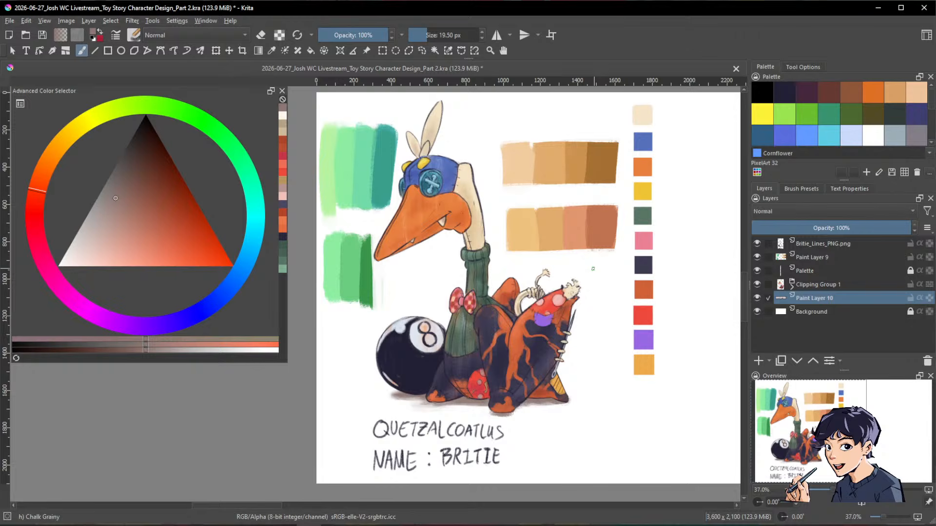
{"action": "scroll", "coordinate": [589, 270], "scroll_direction": "down", "scroll_amount": 1}
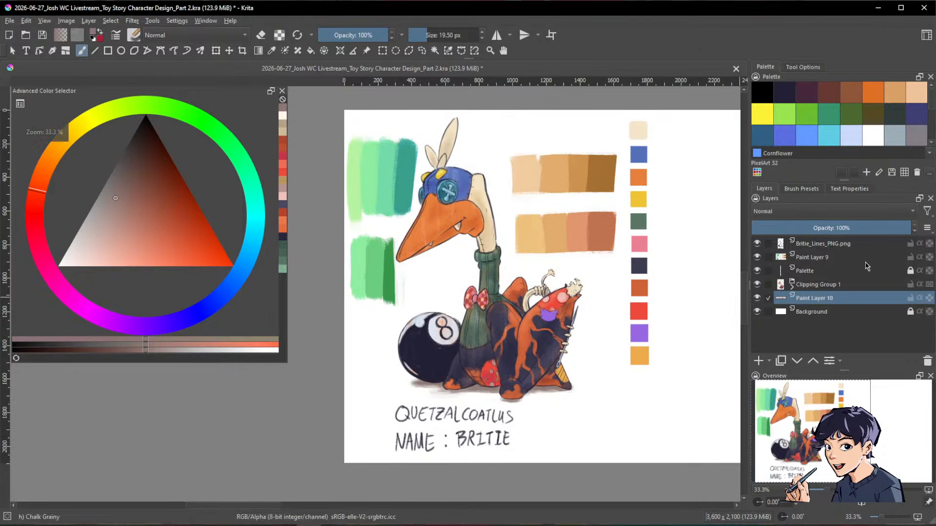
{"action": "left_click", "coordinate": [756, 257]}
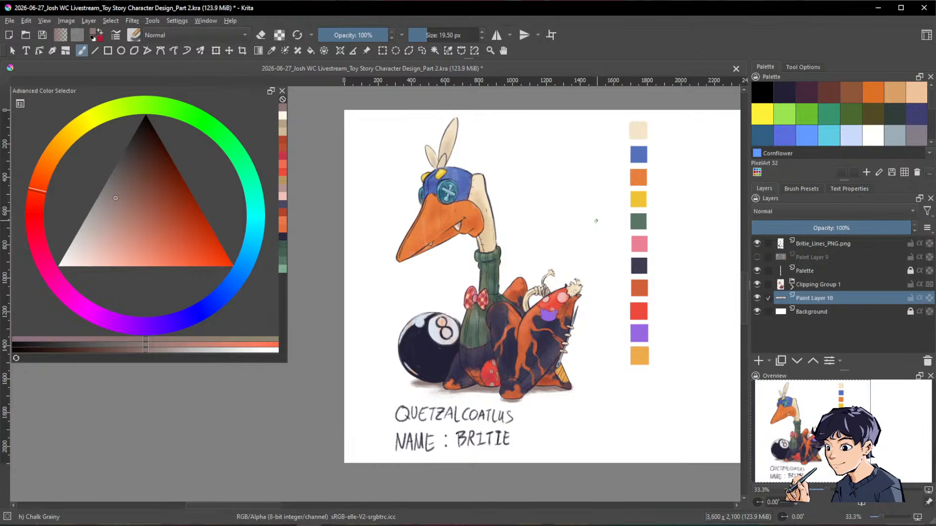
{"action": "scroll", "coordinate": [592, 226], "scroll_direction": "up", "scroll_amount": 2}
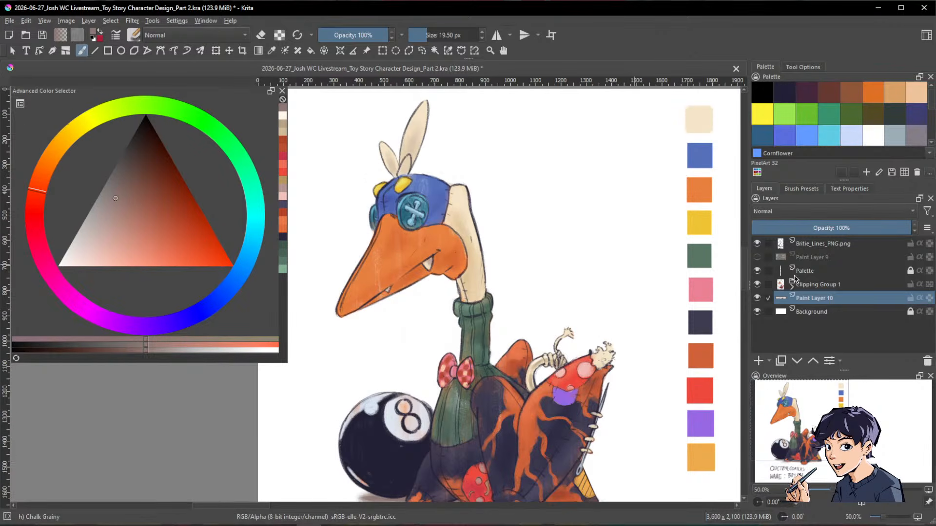
Step: On the Head layer, sample the beak's orange, shift it to a lighter yellow-orange and paint highlights on the upper beak at 47.49 px
{"action": "left_click", "coordinate": [792, 284]}
{"action": "scroll", "coordinate": [898, 309], "scroll_direction": "down", "scroll_amount": 3}
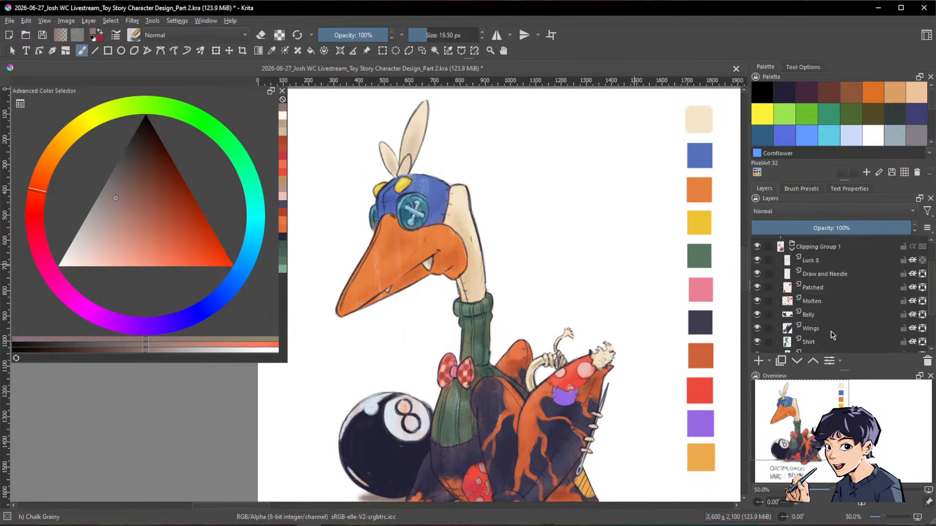
{"action": "left_click", "coordinate": [850, 307]}
{"action": "left_click_drag", "start_coordinate": [493, 259], "coordinate": [605, 298]}
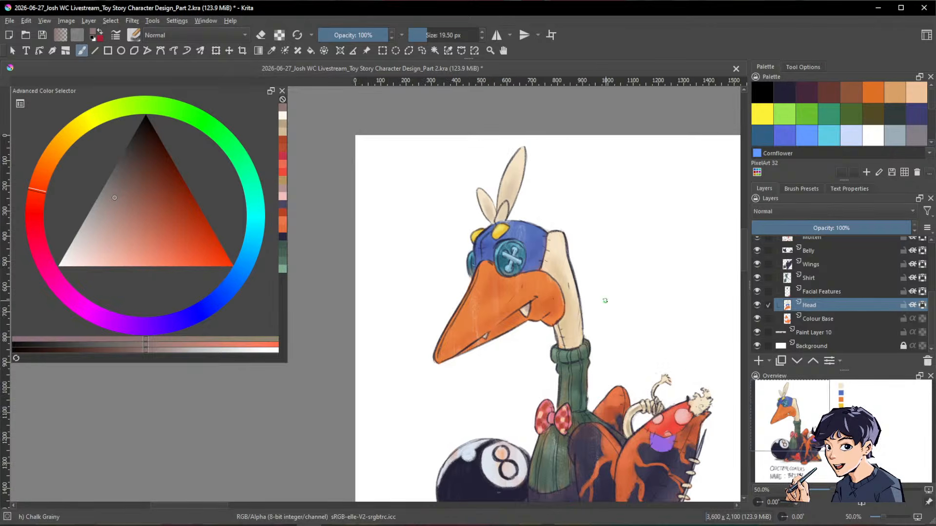
{"action": "left_click", "coordinate": [475, 225], "text": "ctrl"}
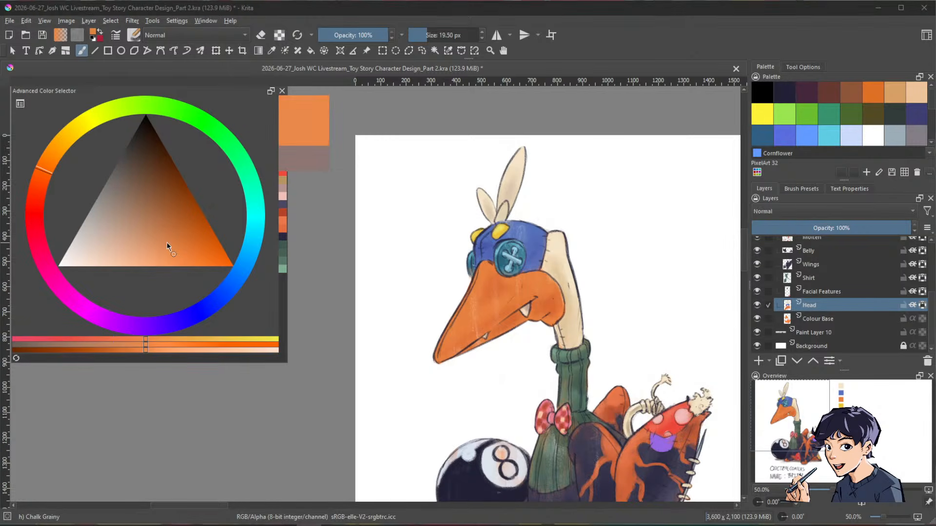
{"action": "left_click", "coordinate": [56, 157]}
{"action": "left_click_drag", "start_coordinate": [174, 254], "coordinate": [164, 258]}
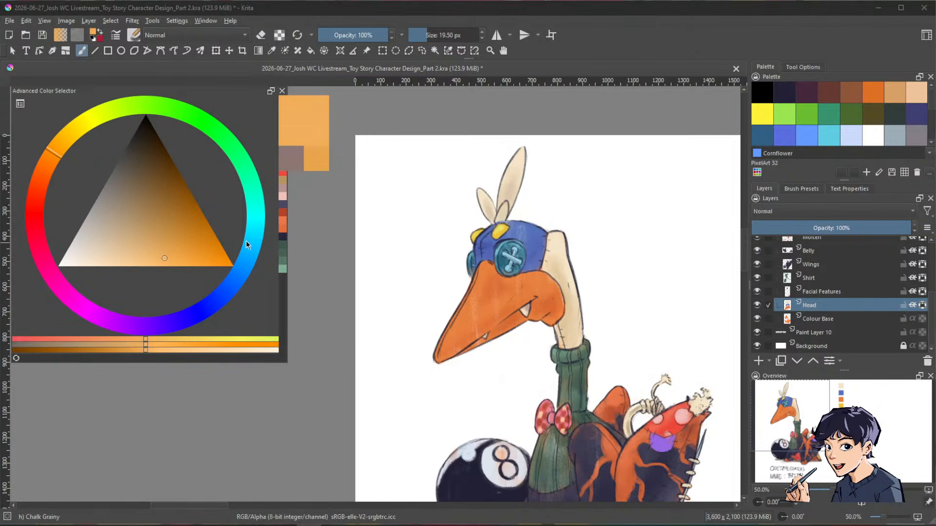
{"action": "left_click_drag", "start_coordinate": [480, 265], "coordinate": [486, 271]}
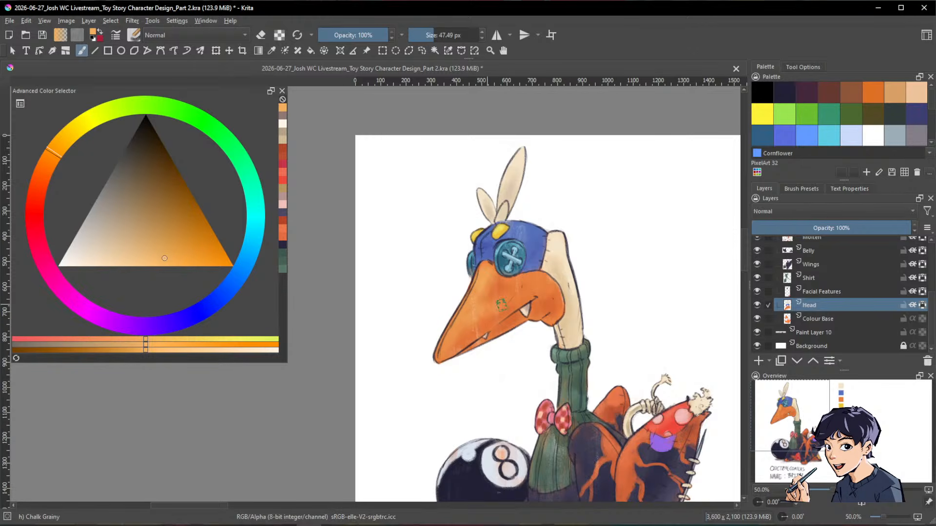
Step: Sample neighbouring oranges from the beak and blend the highlight into the surrounding colour with the 47.49 px brush
{"action": "key", "text": "space"}
{"action": "left_click_drag", "start_coordinate": [666, 288], "coordinate": [680, 359]}
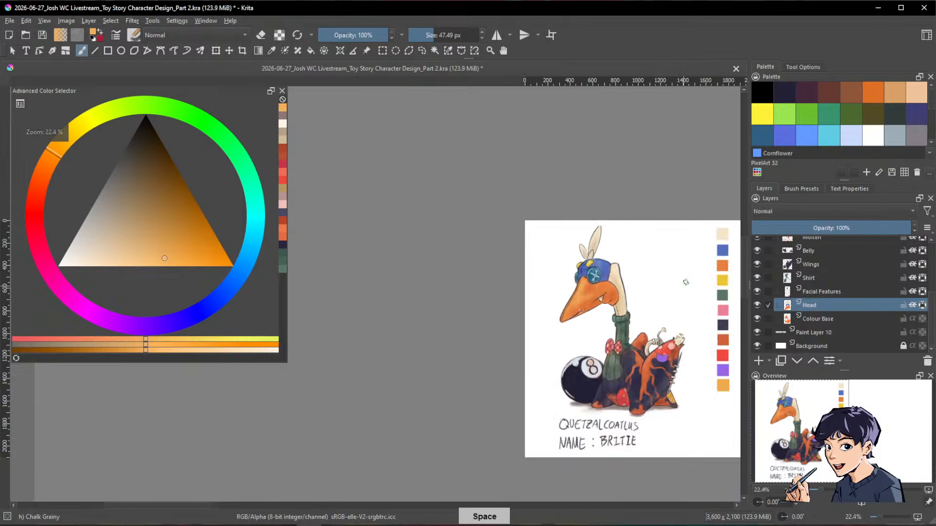
{"action": "left_click_drag", "start_coordinate": [622, 248], "coordinate": [657, 197]}
{"action": "left_click", "coordinate": [553, 353], "text": "ctrl"}
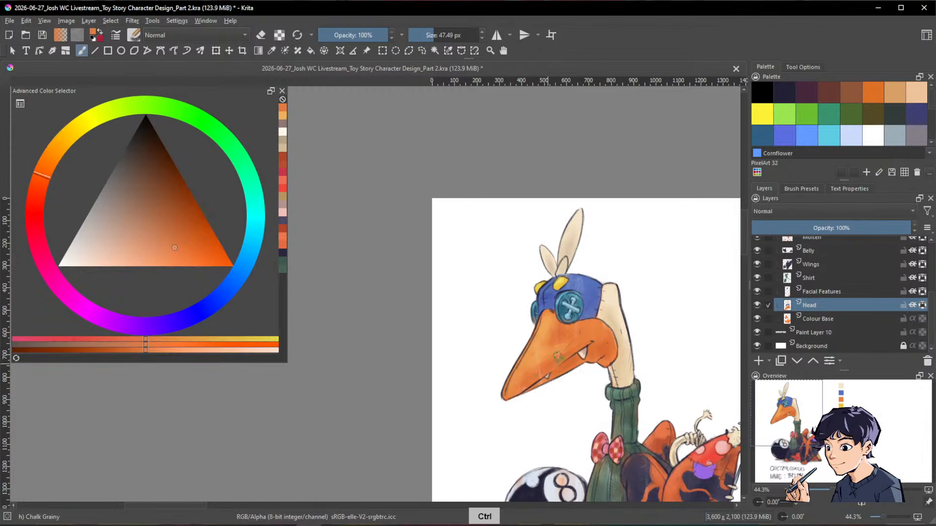
{"action": "left_click", "coordinate": [549, 355], "text": "ctrl"}
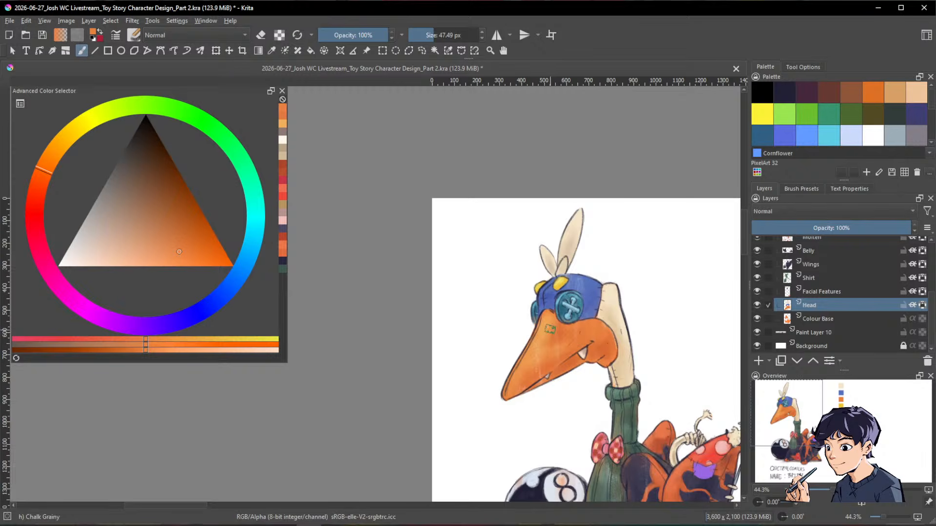
{"action": "left_click", "coordinate": [560, 324], "text": "ctrl"}
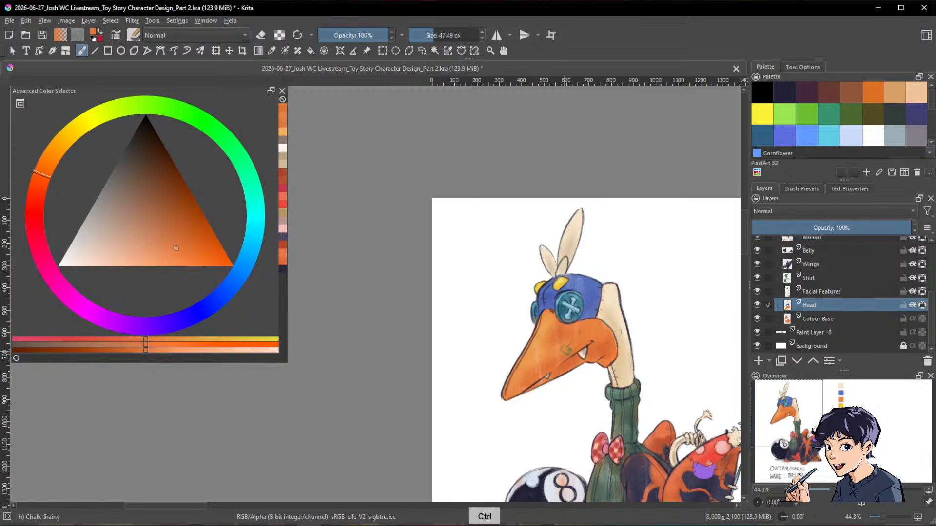
{"action": "left_click", "coordinate": [552, 359], "text": "ctrl"}
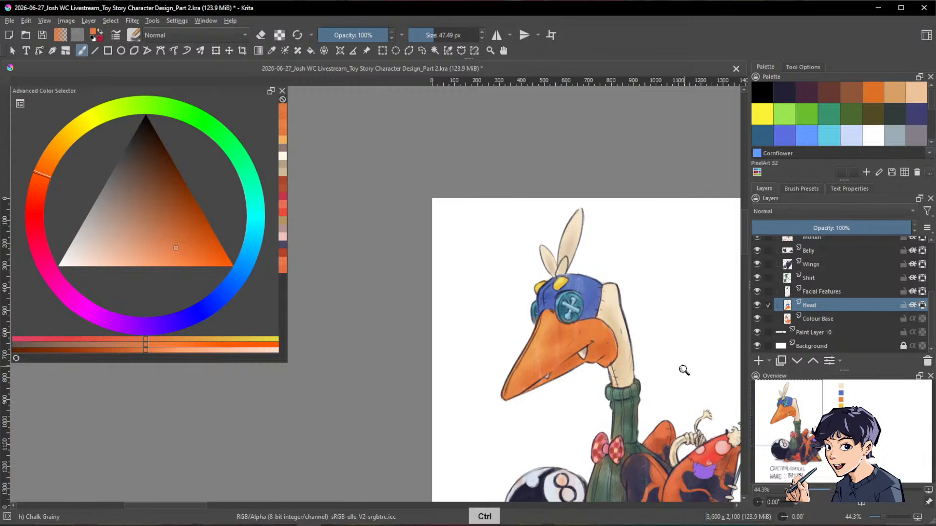
{"action": "scroll", "coordinate": [677, 361], "scroll_direction": "down", "scroll_amount": 2}
{"action": "left_click_drag", "start_coordinate": [665, 343], "coordinate": [629, 289]}
{"action": "scroll", "coordinate": [585, 239], "scroll_direction": "up", "scroll_amount": 2}
{"action": "left_click_drag", "start_coordinate": [627, 214], "coordinate": [650, 284]}
{"action": "scroll", "coordinate": [609, 290], "scroll_direction": "up", "scroll_amount": 1}
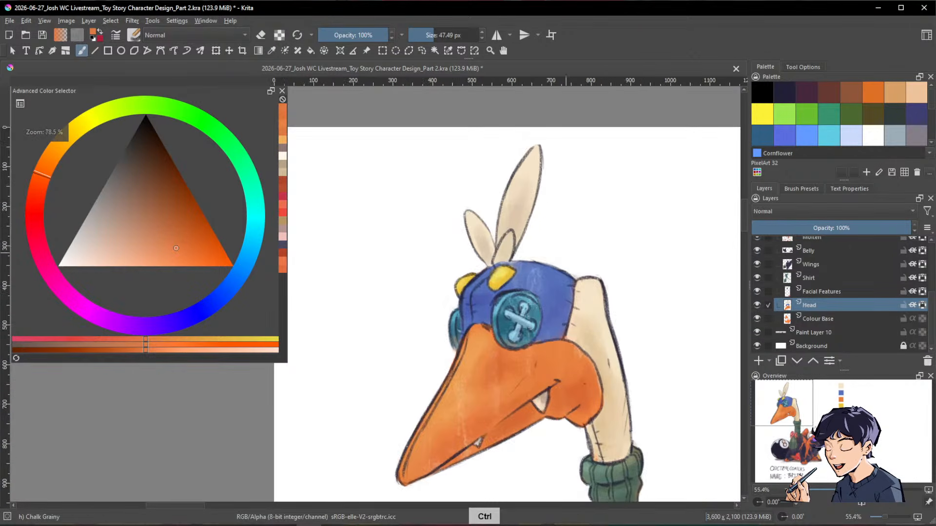
Step: Sample the cap's blue, shift it to a lighter, more cyan blue and paint a highlight on the cap at 38.92 px
{"action": "left_click", "coordinate": [527, 267], "text": "ctrl"}
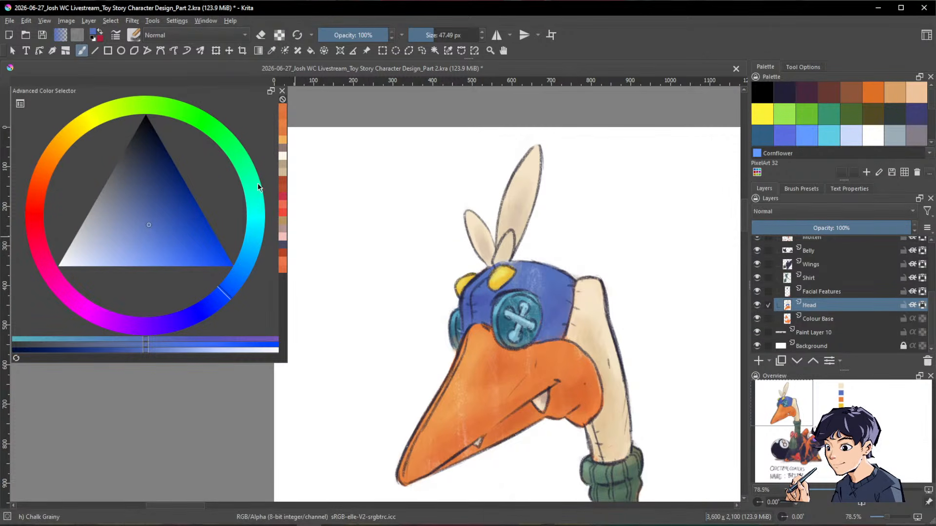
{"action": "left_click", "coordinate": [240, 287]}
{"action": "left_click_drag", "start_coordinate": [151, 227], "coordinate": [149, 239]}
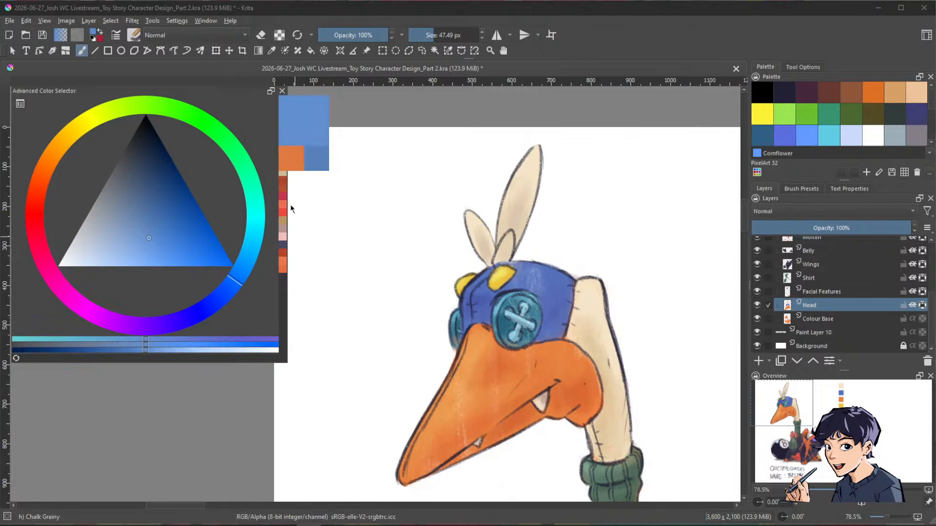
{"action": "mouse_move", "coordinate": [472, 273]}
{"action": "left_mouse_down", "text": "shift"}
{"action": "mouse_move", "coordinate": [461, 273]}
{"action": "mouse_move", "coordinate": [505, 262]}
{"action": "mouse_move", "coordinate": [524, 279]}
{"action": "mouse_move", "coordinate": [570, 271]}
{"action": "left_mouse_up", "text": "shift"}
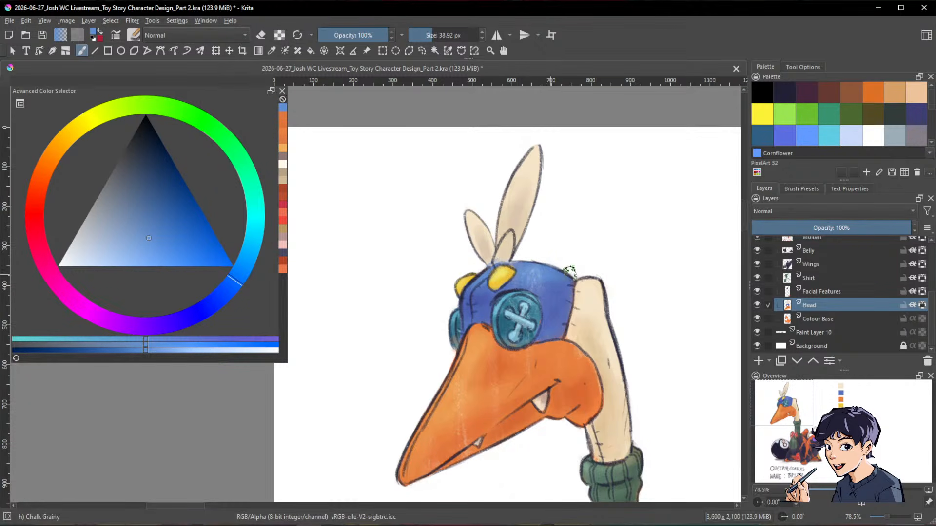
{"action": "left_click_drag", "start_coordinate": [663, 232], "coordinate": [571, 289], "text": "ctrl"}
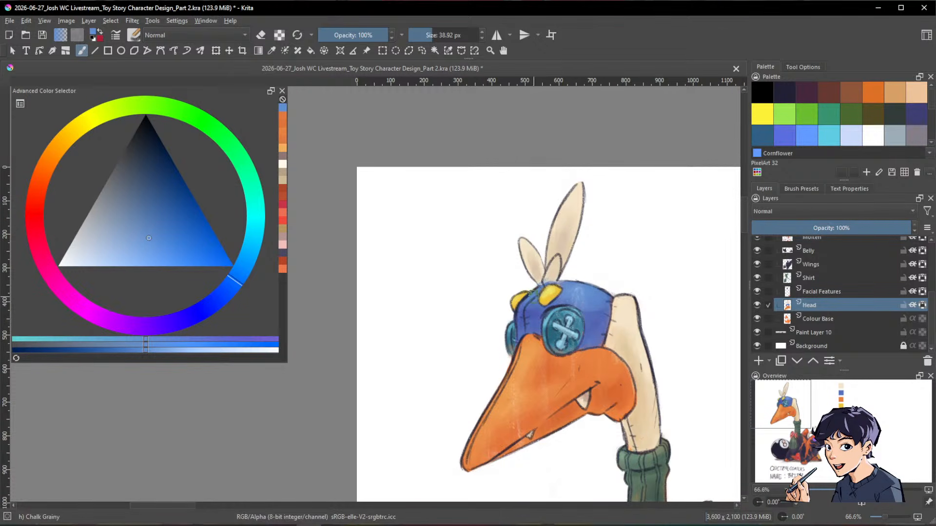
Step: Resample the light blue on the cap and extend the highlight towards its front edge, using a 38.00 px brush
{"action": "left_click", "coordinate": [597, 294], "text": "ctrl"}
{"action": "left_click_drag", "start_coordinate": [528, 297], "coordinate": [521, 316]}
{"action": "mouse_move", "coordinate": [704, 314]}
{"action": "left_mouse_down"}
{"action": "mouse_move", "coordinate": [612, 334]}
{"action": "mouse_move", "coordinate": [627, 288]}
{"action": "mouse_move", "coordinate": [681, 343]}
{"action": "left_mouse_up"}
{"action": "left_click_drag", "start_coordinate": [689, 426], "coordinate": [637, 307]}
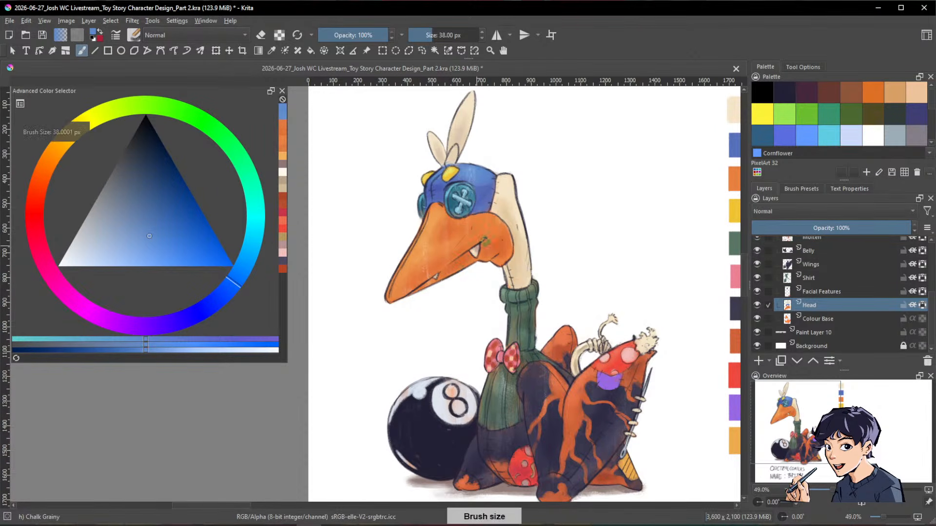
{"action": "left_click_drag", "start_coordinate": [680, 281], "coordinate": [612, 365]}
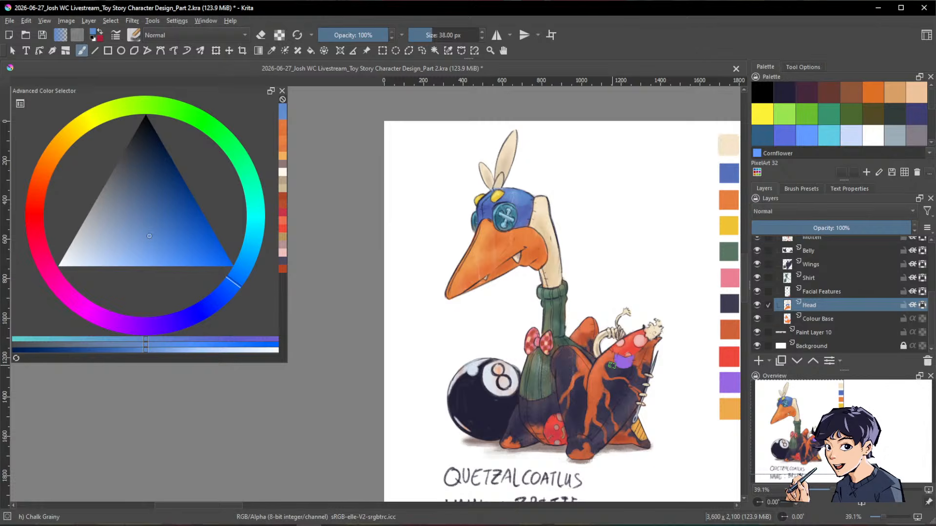
{"action": "scroll", "coordinate": [550, 246], "scroll_direction": "up", "scroll_amount": 2}
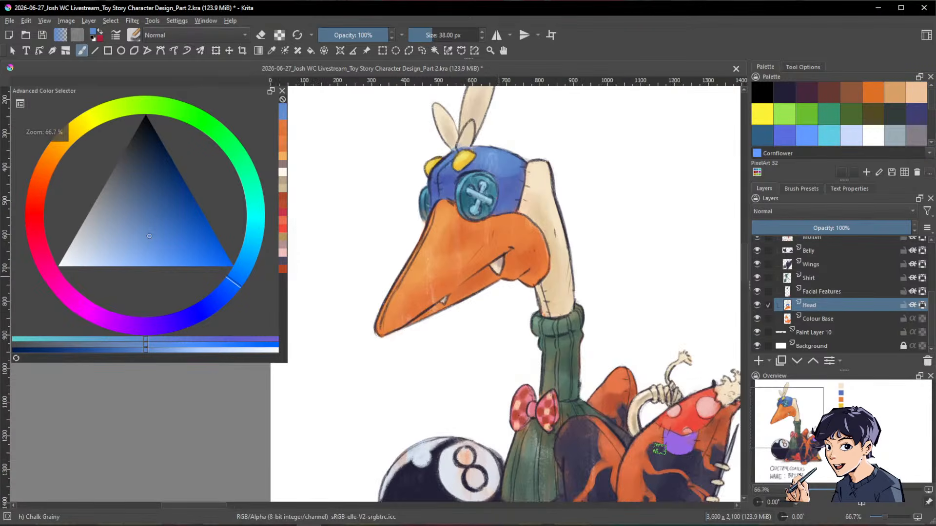
Step: Sample the neck's cream, shift it to a darker orange-tan and paint a shadow behind the beak, reducing the brush to 21.80 px
{"action": "left_click", "coordinate": [537, 213], "text": "ctrl"}
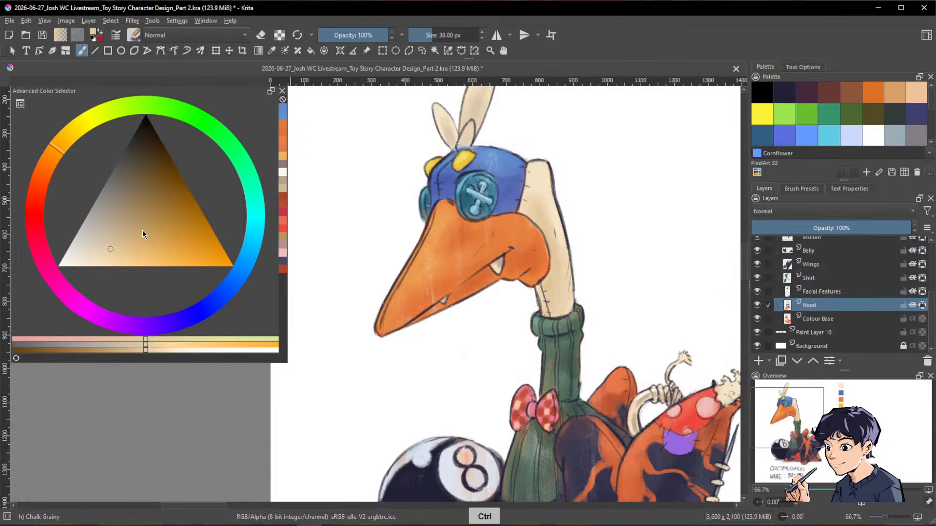
{"action": "left_click_drag", "start_coordinate": [113, 247], "coordinate": [118, 227]}
{"action": "left_click_drag", "start_coordinate": [553, 282], "coordinate": [546, 284], "text": "shift"}
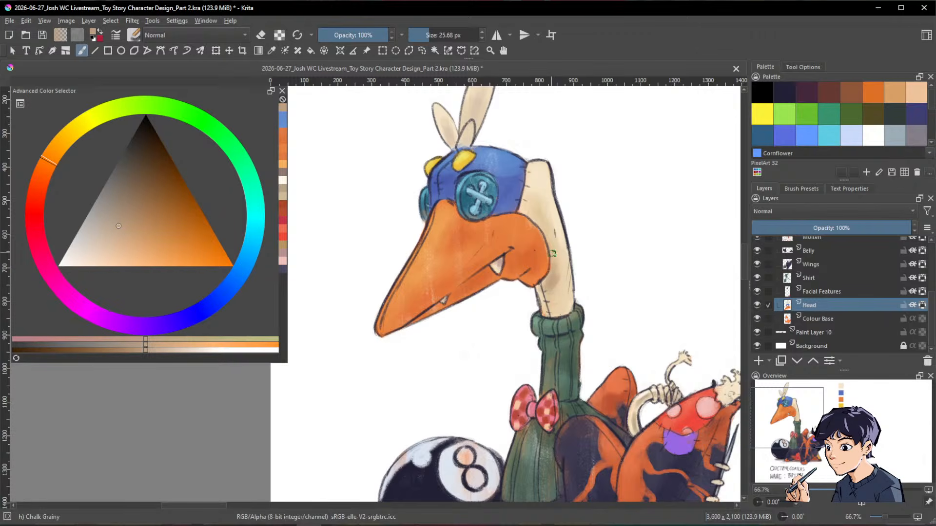
{"action": "left_click_drag", "start_coordinate": [552, 254], "coordinate": [550, 254], "text": "shift"}
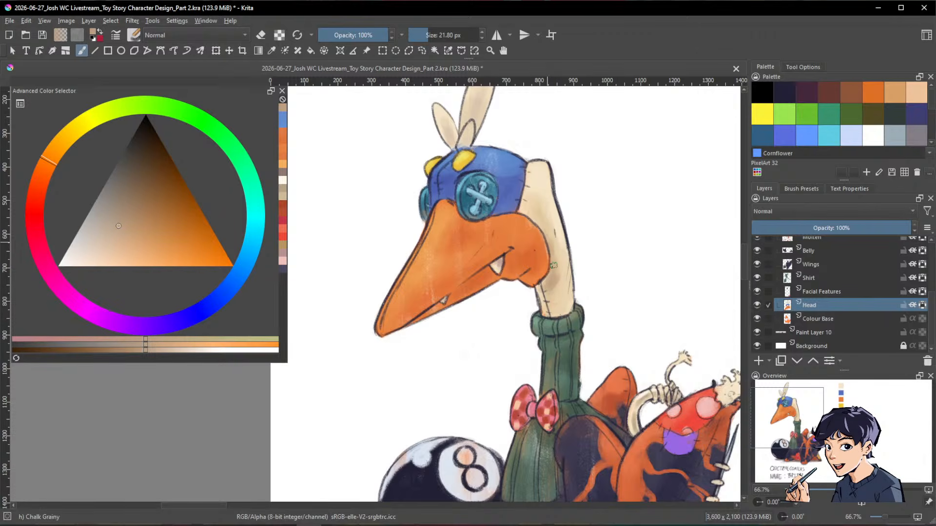
Step: Sample the neck's cream and shadow tan in turn and blend the shadow beside the beak with a brush of about 24 px
{"action": "left_click", "coordinate": [555, 256], "text": "ctrl"}
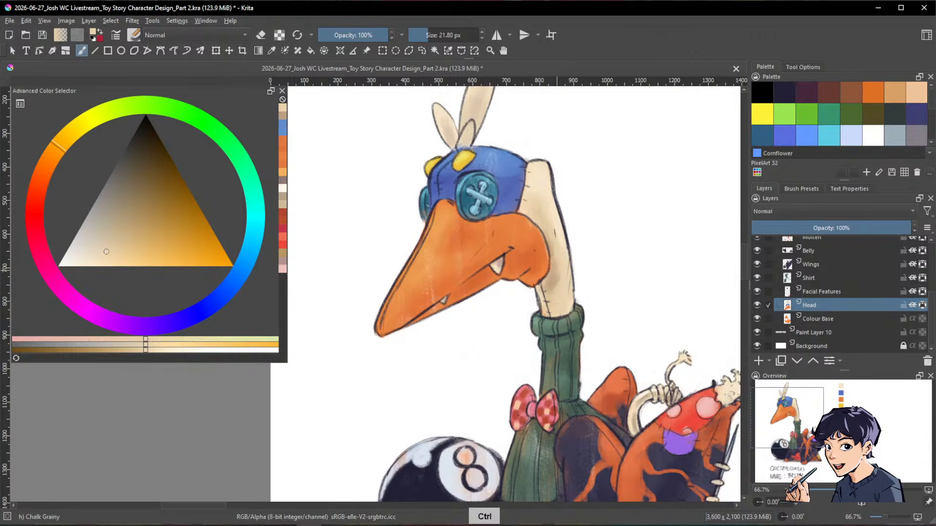
{"action": "left_click", "coordinate": [552, 246], "text": "ctrl"}
{"action": "left_click_drag", "start_coordinate": [553, 245], "coordinate": [553, 245], "text": "shift"}
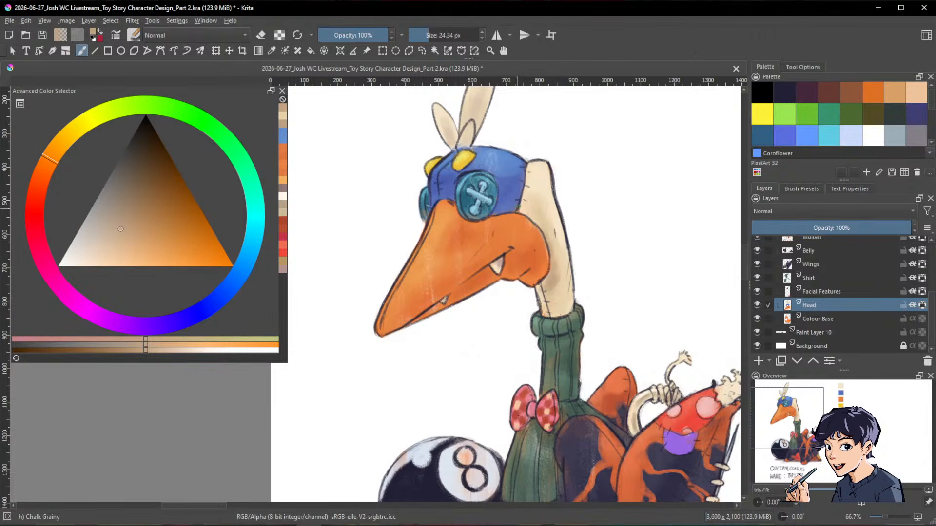
{"action": "left_click_drag", "start_coordinate": [522, 203], "coordinate": [523, 200], "text": "shift"}
Step: Sample the cap's mid blue and touch up the back of the cap near the neck with a 21.35 px brush
{"action": "left_click", "coordinate": [514, 163], "text": "ctrl"}
{"action": "left_click_drag", "start_coordinate": [517, 165], "coordinate": [519, 170]}
{"action": "left_click_drag", "start_coordinate": [652, 214], "coordinate": [614, 273]}
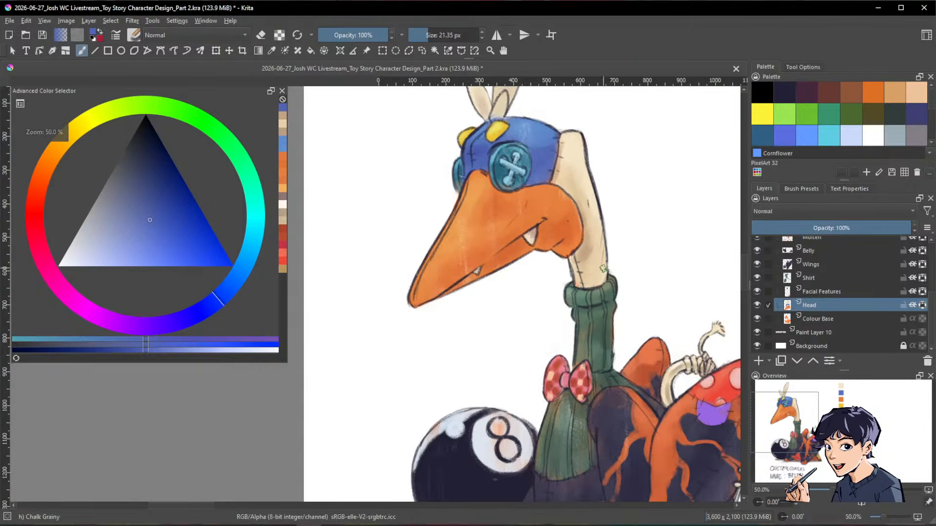
Step: Sample the neck's shadow tan and shade the base of the neck just above the green collar at 24.52 px
{"action": "scroll", "coordinate": [603, 268], "scroll_direction": "up", "scroll_amount": 2}
{"action": "left_click", "coordinate": [588, 275], "text": "ctrl"}
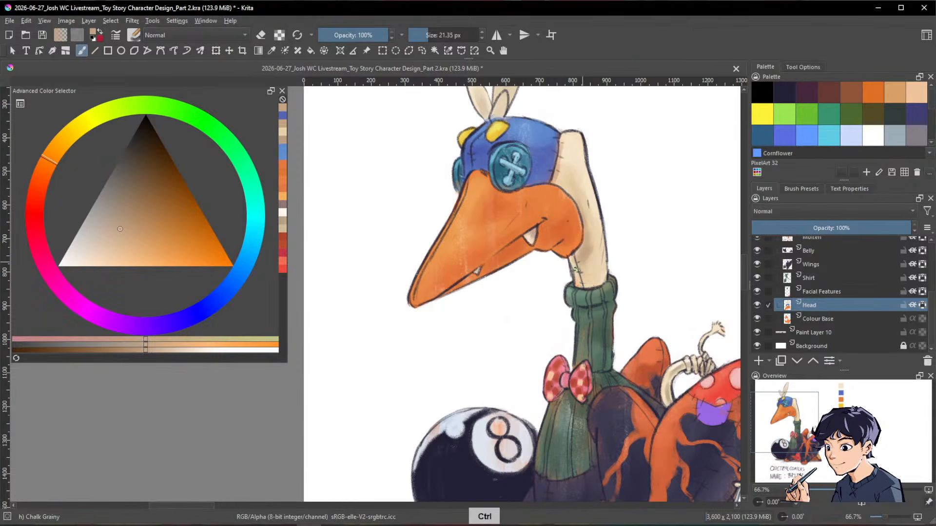
{"action": "left_click_drag", "start_coordinate": [581, 285], "coordinate": [591, 285]}
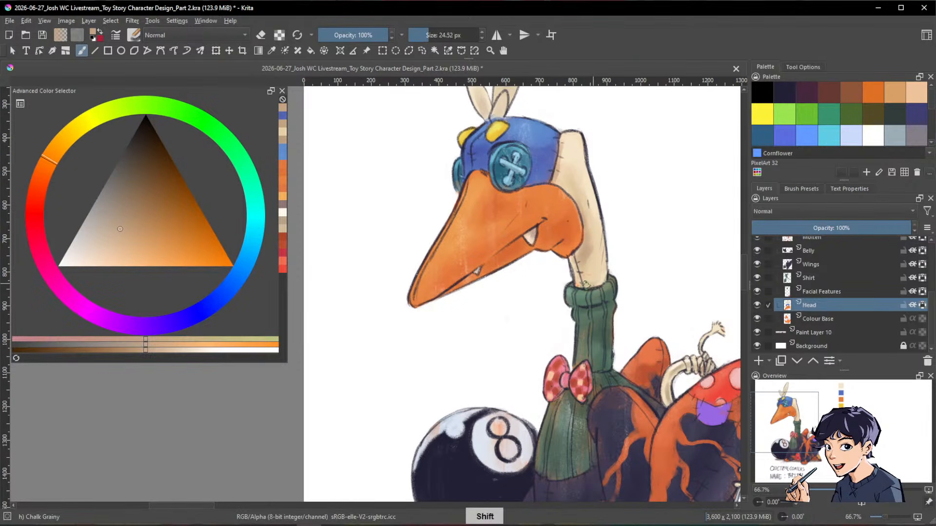
{"action": "left_click_drag", "start_coordinate": [687, 327], "coordinate": [544, 386]}
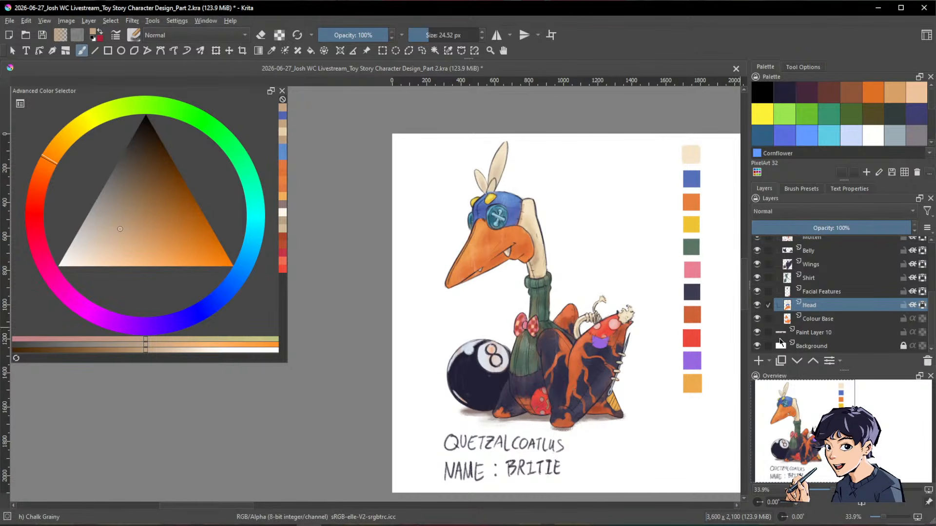
Step: On the Shirt layer, sample the collar's green, shift it to a lighter, greyer green and paint highlights on the folded collar at 14.08 px
{"action": "left_click", "coordinate": [823, 279]}
{"action": "left_click_drag", "start_coordinate": [536, 266], "coordinate": [573, 179]}
{"action": "left_click", "coordinate": [530, 308], "text": "ctrl"}
{"action": "left_click", "coordinate": [213, 128]}
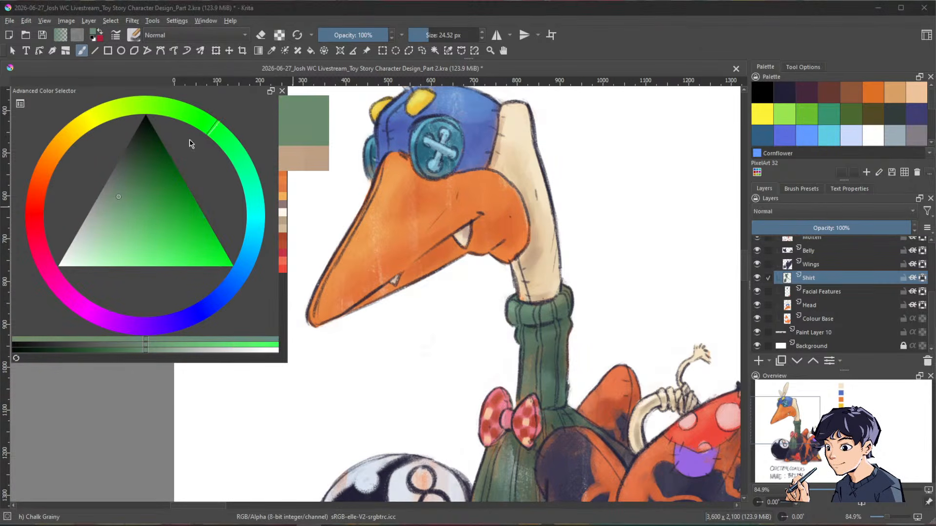
{"action": "left_click", "coordinate": [115, 197]}
{"action": "left_click_drag", "start_coordinate": [115, 197], "coordinate": [112, 204]}
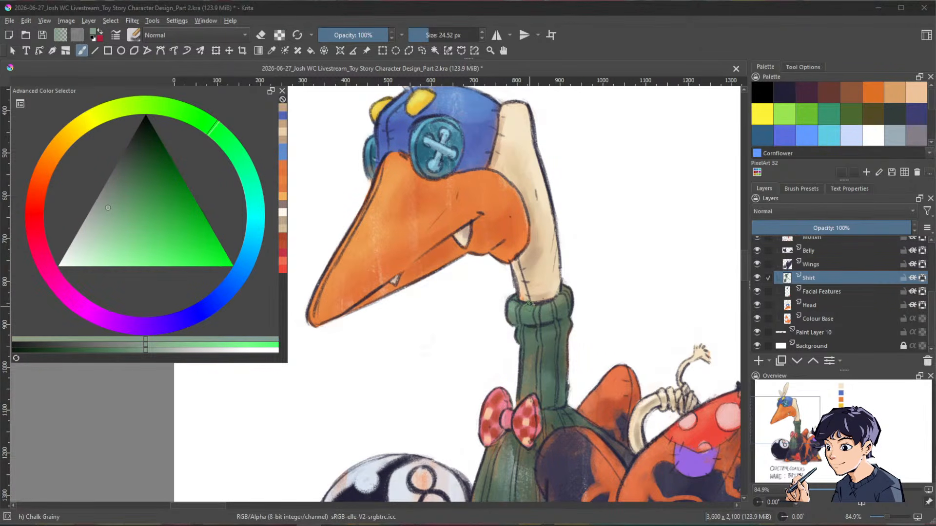
{"action": "left_click_drag", "start_coordinate": [523, 303], "coordinate": [534, 308]}
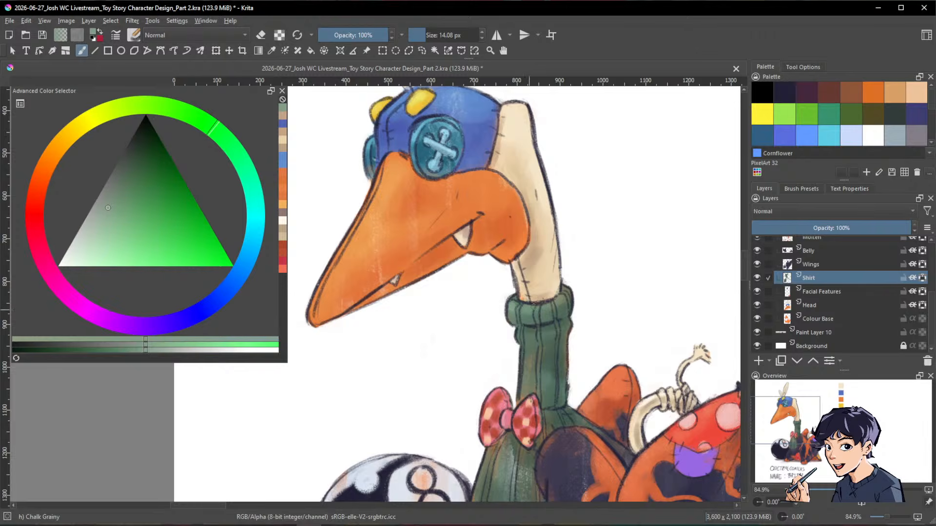
Step: Sample the collar's darker and lighter greens to blend its highlights, and lighten the sleeve of the turtleneck below with a 23.58 px brush
{"action": "left_click", "coordinate": [538, 310], "text": "ctrl"}
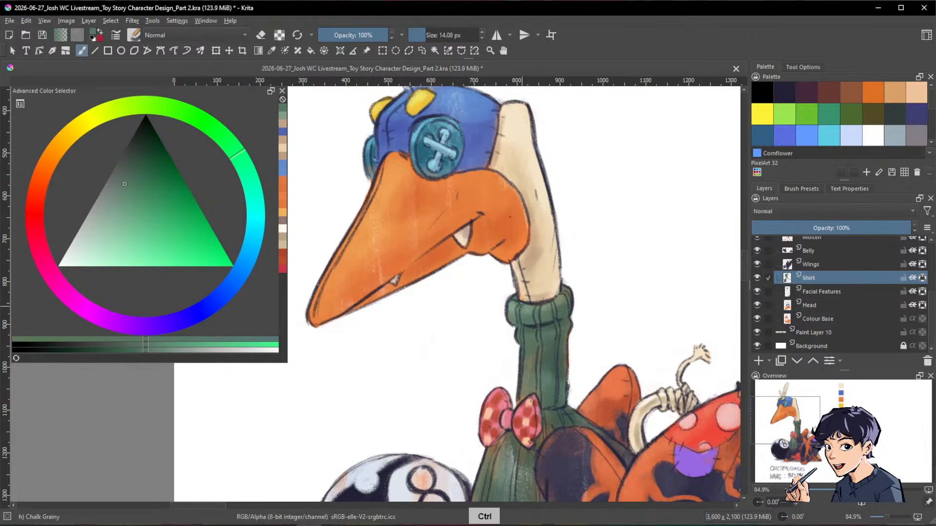
{"action": "left_click", "coordinate": [527, 316], "text": "ctrl"}
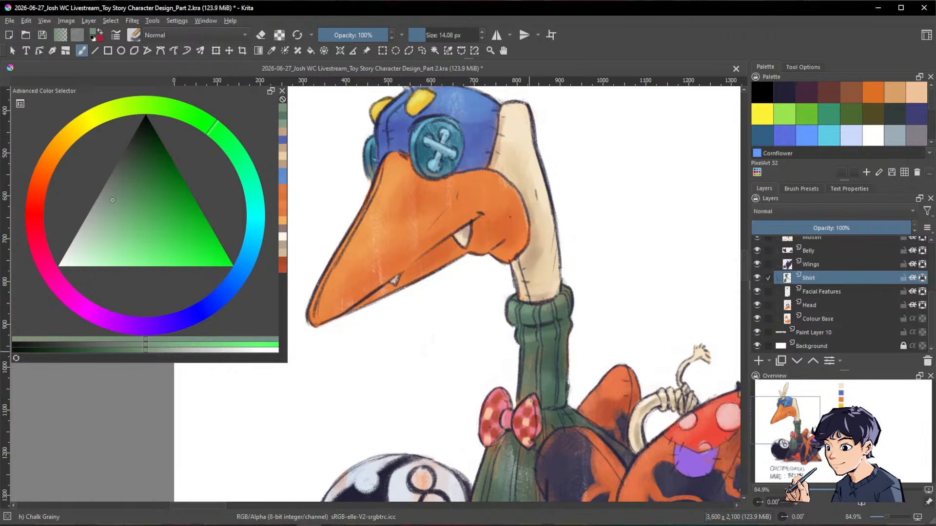
{"action": "left_click_drag", "start_coordinate": [531, 347], "coordinate": [536, 347], "text": "shift"}
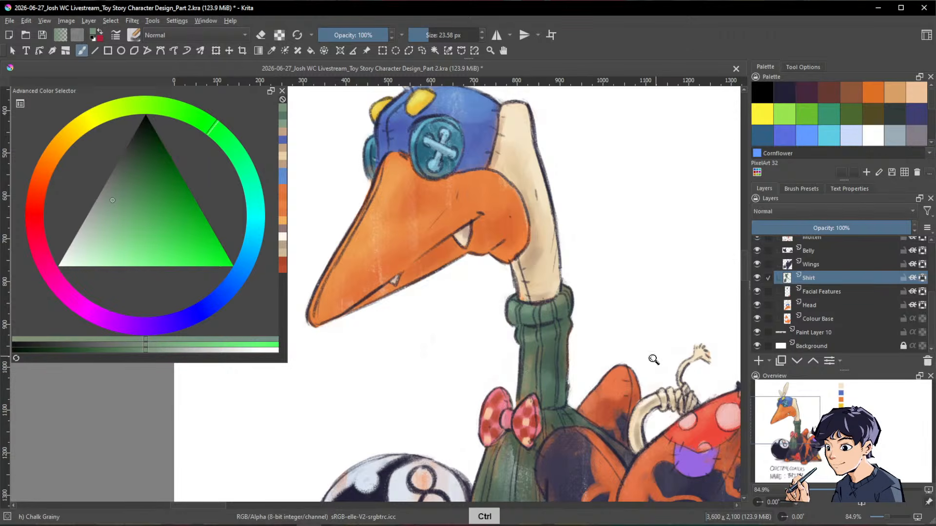
{"action": "left_click_drag", "start_coordinate": [654, 336], "coordinate": [653, 276]}
{"action": "left_click_drag", "start_coordinate": [654, 276], "coordinate": [654, 293], "text": "ctrl"}
{"action": "left_click_drag", "start_coordinate": [635, 325], "coordinate": [531, 439], "text": "ctrl"}
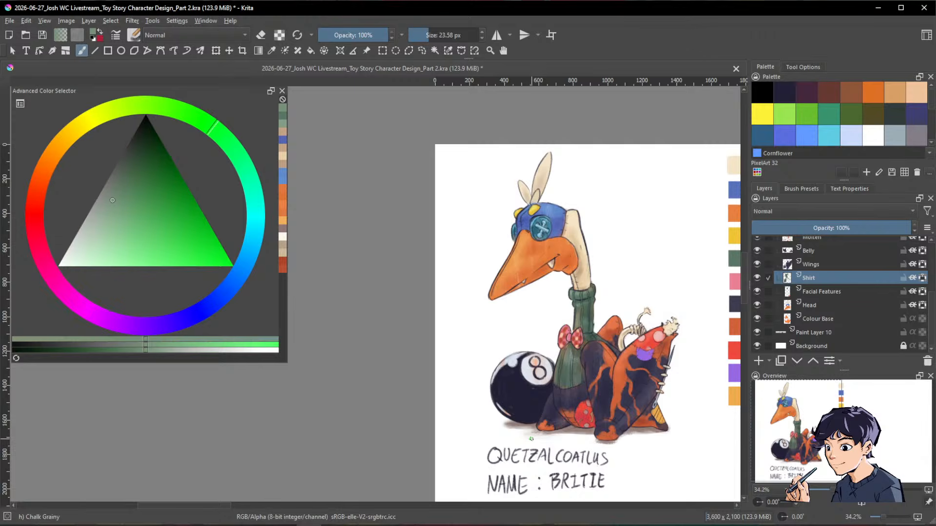
Step: Collapse Clipping Group 1 and rename Paint Layer 10, which holds the ground shadow, to "Shadow"
{"action": "scroll", "coordinate": [614, 270], "scroll_direction": "down", "scroll_amount": 1}
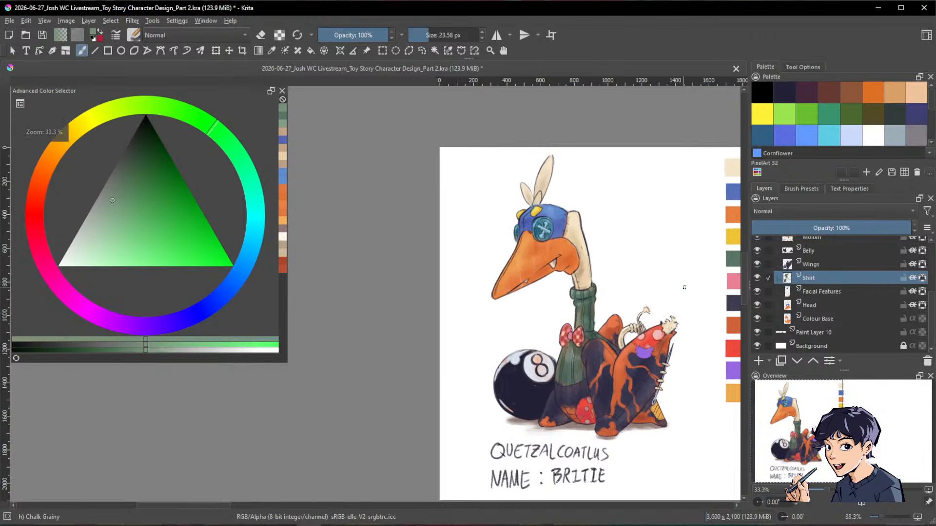
{"action": "scroll", "coordinate": [832, 286], "scroll_direction": "up", "scroll_amount": 3}
{"action": "left_click", "coordinate": [790, 264]}
{"action": "left_click", "coordinate": [817, 298]}
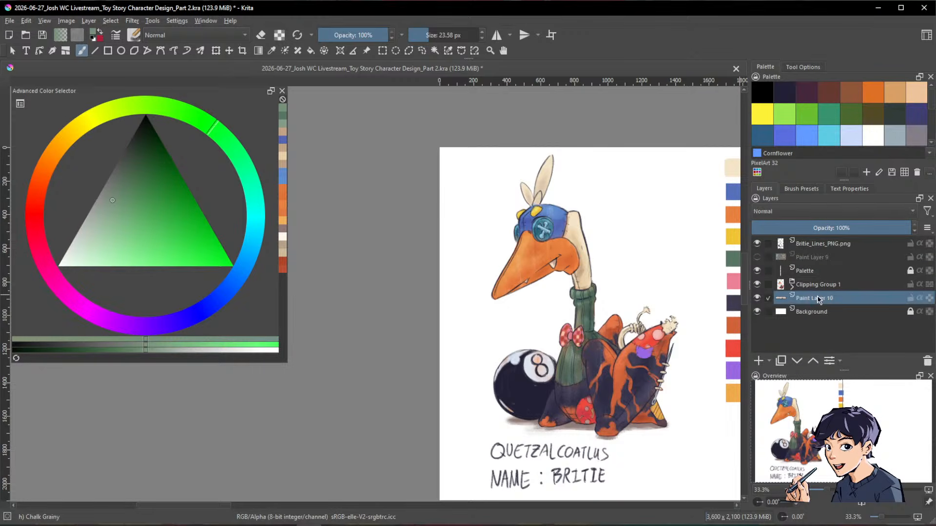
{"action": "double_click", "coordinate": [818, 299]}
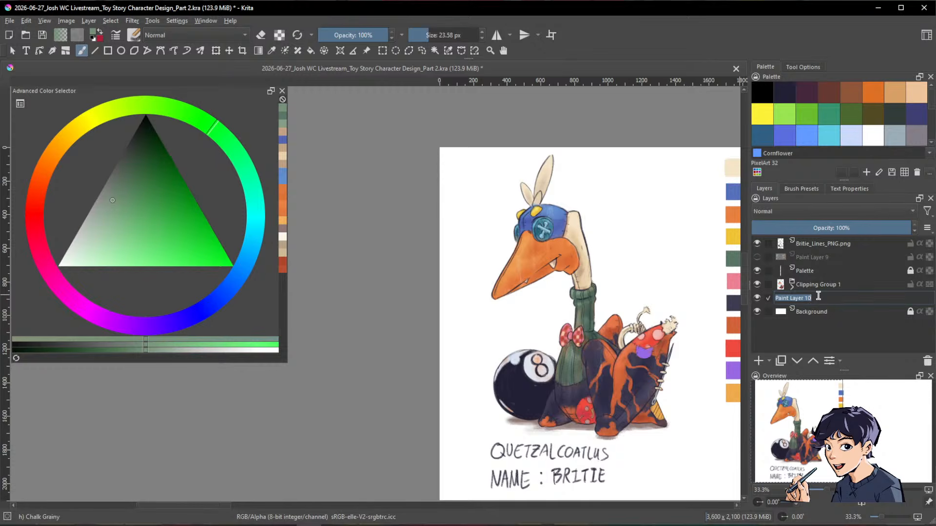
{"action": "type", "text": "Shadow"}
{"action": "key", "text": "Return"}
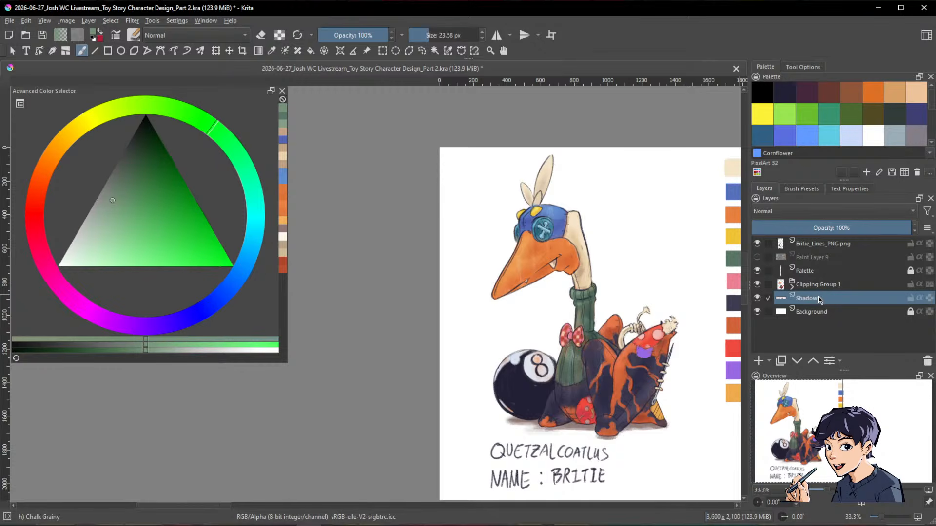
Step: Add a new paint layer directly above Background and choose a light orange as the brush colour
{"action": "left_click", "coordinate": [805, 314]}
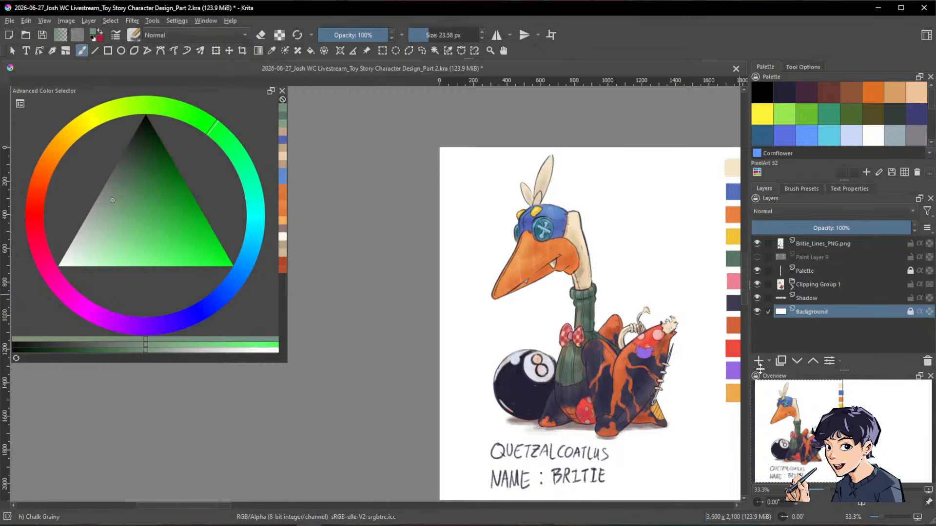
{"action": "left_click", "coordinate": [758, 360]}
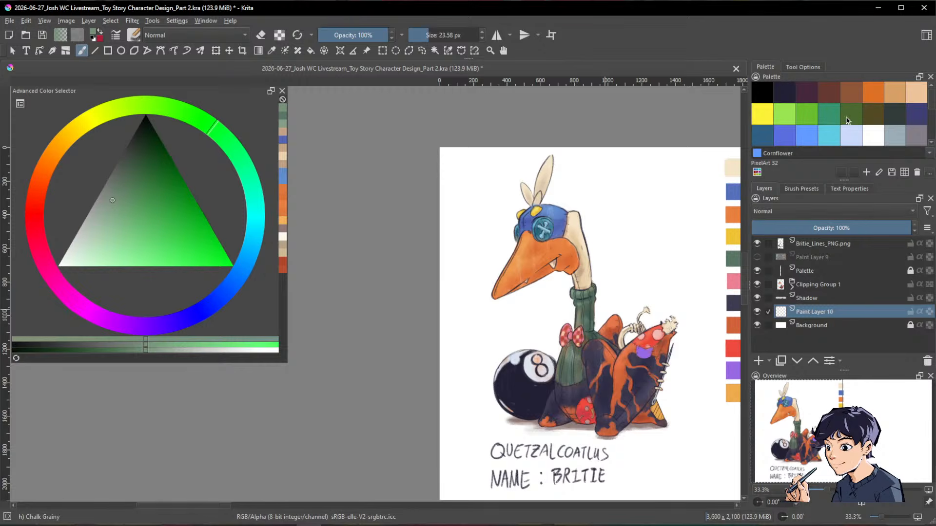
{"action": "left_click", "coordinate": [851, 134]}
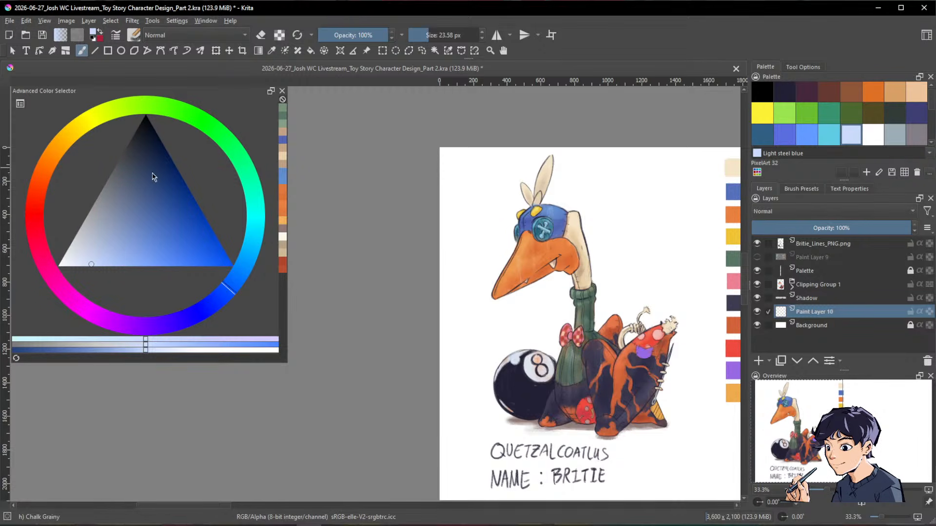
{"action": "left_click", "coordinate": [248, 255]}
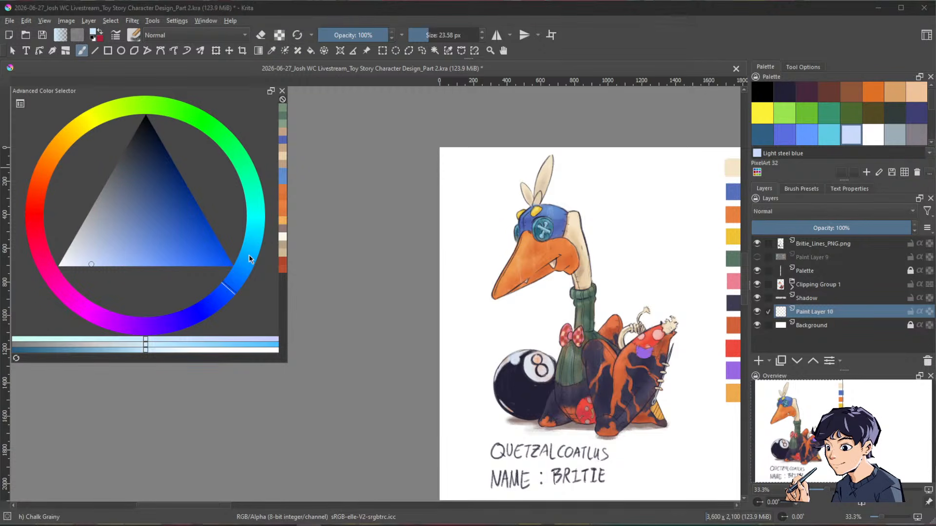
{"action": "left_click", "coordinate": [50, 164]}
{"action": "mouse_move", "coordinate": [157, 248]}
{"action": "left_mouse_down"}
{"action": "mouse_move", "coordinate": [145, 266]}
{"action": "mouse_move", "coordinate": [159, 268]}
{"action": "left_mouse_up"}
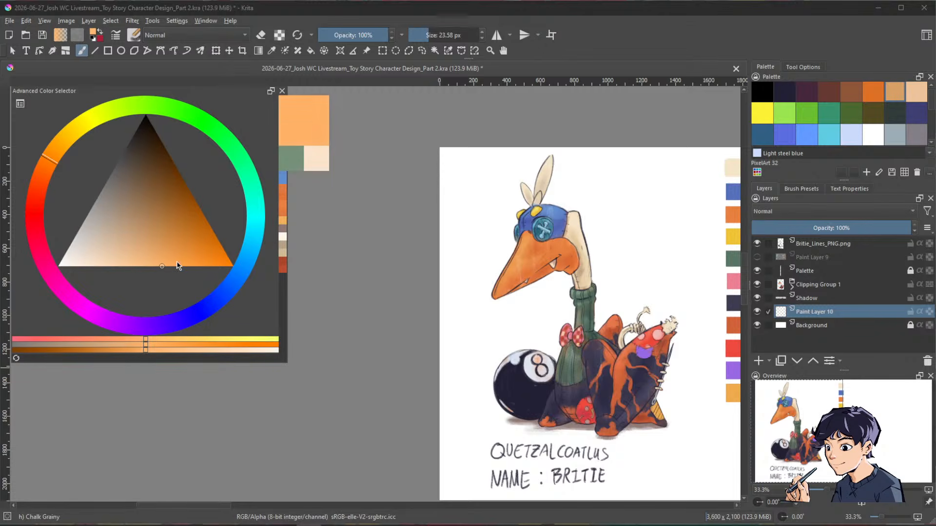
Step: Fill a rough light-orange rectangular backdrop behind the bird and 8-ball on Paint Layer 10 with a 154.49 px Chalk Grainy brush
{"action": "mouse_move", "coordinate": [546, 297]}
{"action": "left_mouse_down"}
{"action": "mouse_move", "coordinate": [574, 290]}
{"action": "mouse_move", "coordinate": [584, 309]}
{"action": "left_mouse_up"}
{"action": "mouse_move", "coordinate": [505, 230]}
{"action": "left_mouse_down"}
{"action": "mouse_move", "coordinate": [503, 336]}
{"action": "mouse_move", "coordinate": [500, 179]}
{"action": "mouse_move", "coordinate": [495, 336]}
{"action": "mouse_move", "coordinate": [518, 261]}
{"action": "mouse_move", "coordinate": [516, 204]}
{"action": "mouse_move", "coordinate": [533, 321]}
{"action": "mouse_move", "coordinate": [549, 195]}
{"action": "mouse_move", "coordinate": [579, 187]}
{"action": "mouse_move", "coordinate": [605, 341]}
{"action": "mouse_move", "coordinate": [597, 222]}
{"action": "left_mouse_up"}
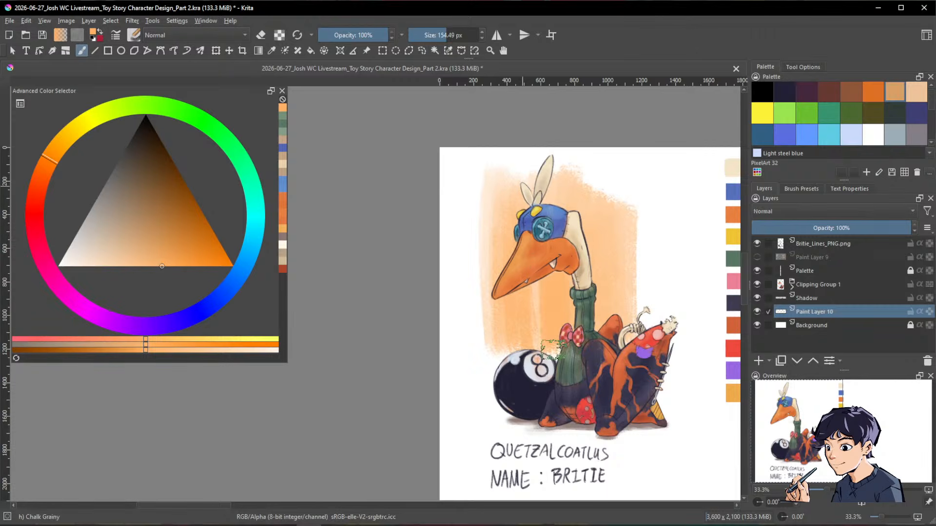
{"action": "mouse_move", "coordinate": [530, 339]}
{"action": "left_mouse_down"}
{"action": "mouse_move", "coordinate": [485, 185]}
{"action": "mouse_move", "coordinate": [518, 184]}
{"action": "mouse_move", "coordinate": [483, 296]}
{"action": "mouse_move", "coordinate": [475, 185]}
{"action": "mouse_move", "coordinate": [492, 385]}
{"action": "left_mouse_up"}
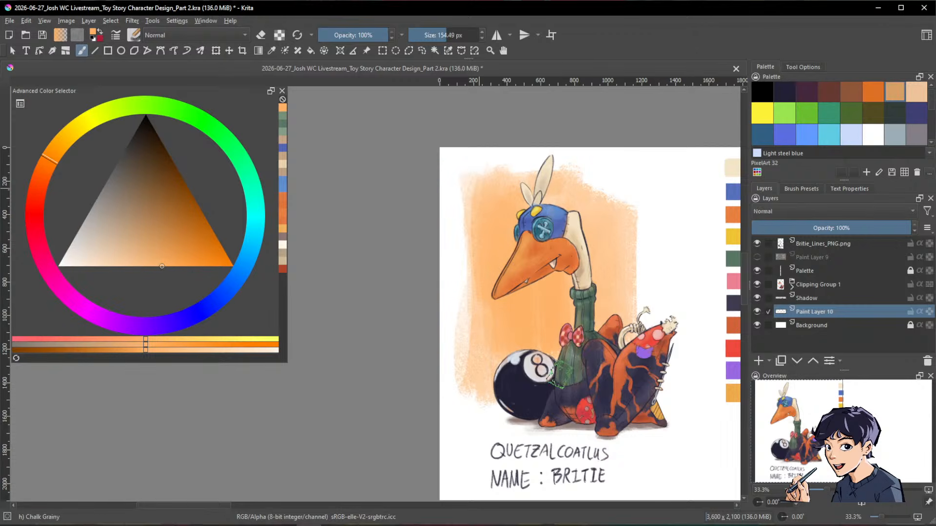
{"action": "mouse_move", "coordinate": [642, 229]}
{"action": "left_mouse_down"}
{"action": "mouse_move", "coordinate": [660, 278]}
{"action": "mouse_move", "coordinate": [642, 264]}
{"action": "mouse_move", "coordinate": [615, 188]}
{"action": "mouse_move", "coordinate": [647, 184]}
{"action": "mouse_move", "coordinate": [569, 197]}
{"action": "mouse_move", "coordinate": [572, 251]}
{"action": "mouse_move", "coordinate": [588, 250]}
{"action": "mouse_move", "coordinate": [546, 198]}
{"action": "mouse_move", "coordinate": [645, 198]}
{"action": "mouse_move", "coordinate": [486, 194]}
{"action": "mouse_move", "coordinate": [668, 192]}
{"action": "mouse_move", "coordinate": [683, 377]}
{"action": "mouse_move", "coordinate": [656, 203]}
{"action": "mouse_move", "coordinate": [646, 219]}
{"action": "mouse_move", "coordinate": [662, 250]}
{"action": "mouse_move", "coordinate": [660, 400]}
{"action": "left_mouse_up"}
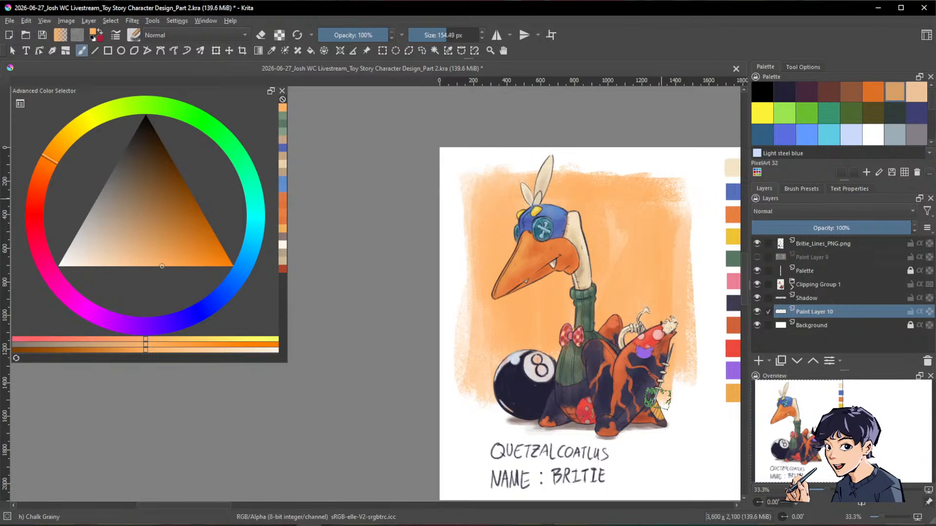
{"action": "mouse_move", "coordinate": [479, 222]}
{"action": "left_mouse_down"}
{"action": "mouse_move", "coordinate": [484, 382]}
{"action": "mouse_move", "coordinate": [540, 369]}
{"action": "mouse_move", "coordinate": [576, 393]}
{"action": "mouse_move", "coordinate": [568, 413]}
{"action": "left_mouse_up"}
{"action": "mouse_move", "coordinate": [674, 408]}
{"action": "left_mouse_down"}
{"action": "mouse_move", "coordinate": [681, 215]}
{"action": "mouse_move", "coordinate": [664, 208]}
{"action": "mouse_move", "coordinate": [706, 373]}
{"action": "left_mouse_up"}
{"action": "mouse_move", "coordinate": [478, 189]}
{"action": "left_mouse_down"}
{"action": "mouse_move", "coordinate": [476, 398]}
{"action": "mouse_move", "coordinate": [498, 408]}
{"action": "left_mouse_up"}
{"action": "mouse_move", "coordinate": [476, 190]}
{"action": "left_mouse_down"}
{"action": "mouse_move", "coordinate": [481, 381]}
{"action": "mouse_move", "coordinate": [548, 358]}
{"action": "mouse_move", "coordinate": [514, 407]}
{"action": "left_mouse_up"}
{"action": "mouse_move", "coordinate": [681, 184]}
{"action": "left_mouse_down"}
{"action": "mouse_move", "coordinate": [679, 298]}
{"action": "mouse_move", "coordinate": [695, 410]}
{"action": "left_mouse_up"}
{"action": "left_click_drag", "start_coordinate": [689, 217], "coordinate": [688, 409]}
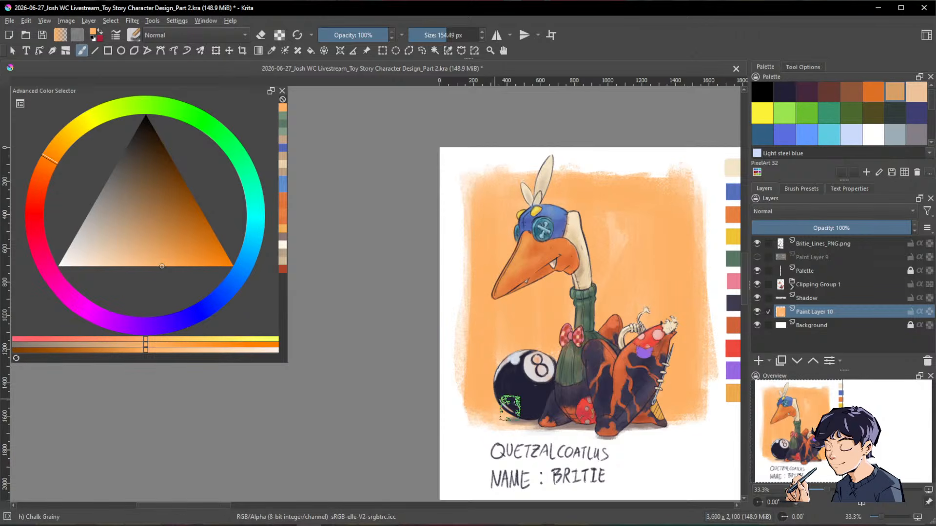
Step: Erase along the backdrop's lower edge and both vertical sides at 105.62 px to soften and trim its outline
{"action": "key", "text": "e"}
{"action": "mouse_move", "coordinate": [500, 425]}
{"action": "left_mouse_down"}
{"action": "mouse_move", "coordinate": [464, 418]}
{"action": "mouse_move", "coordinate": [559, 422]}
{"action": "mouse_move", "coordinate": [511, 414]}
{"action": "left_mouse_up"}
{"action": "mouse_move", "coordinate": [676, 426]}
{"action": "left_mouse_down"}
{"action": "mouse_move", "coordinate": [651, 427]}
{"action": "mouse_move", "coordinate": [682, 421]}
{"action": "left_mouse_up"}
{"action": "mouse_move", "coordinate": [639, 413]}
{"action": "left_mouse_down"}
{"action": "mouse_move", "coordinate": [618, 414]}
{"action": "mouse_move", "coordinate": [673, 411]}
{"action": "left_mouse_up"}
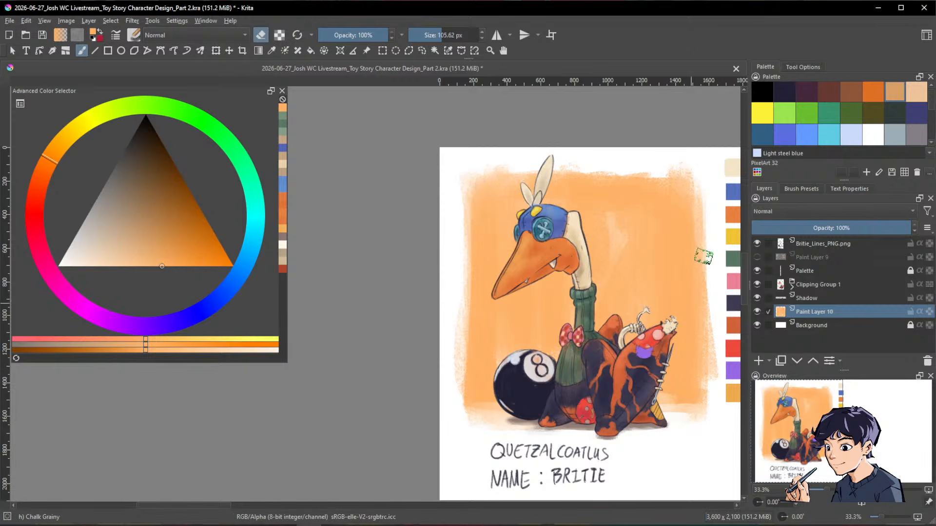
{"action": "mouse_move", "coordinate": [704, 163]}
{"action": "left_mouse_down"}
{"action": "mouse_move", "coordinate": [709, 376]}
{"action": "mouse_move", "coordinate": [699, 412]}
{"action": "mouse_move", "coordinate": [697, 390]}
{"action": "left_mouse_up"}
{"action": "left_click_drag", "start_coordinate": [700, 244], "coordinate": [702, 385]}
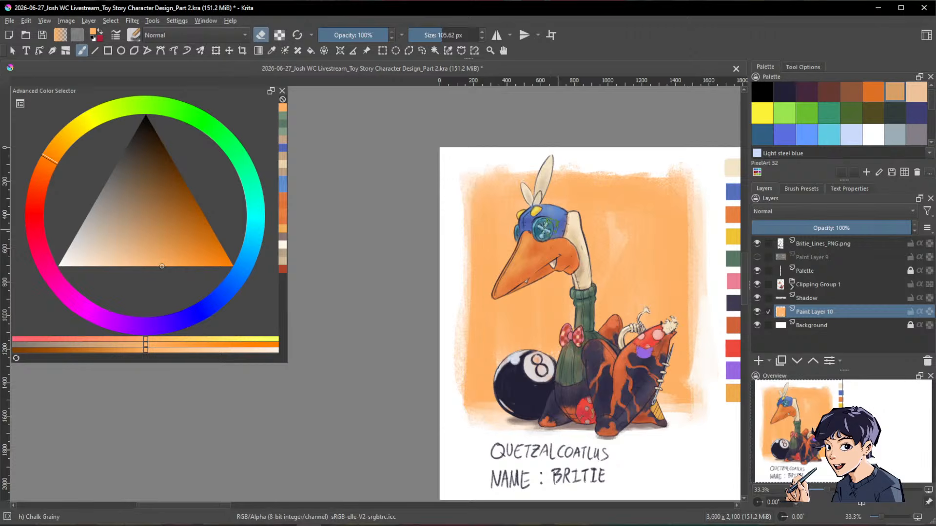
{"action": "mouse_move", "coordinate": [460, 161]}
{"action": "left_mouse_down"}
{"action": "mouse_move", "coordinate": [467, 410]}
{"action": "mouse_move", "coordinate": [457, 425]}
{"action": "left_mouse_up"}
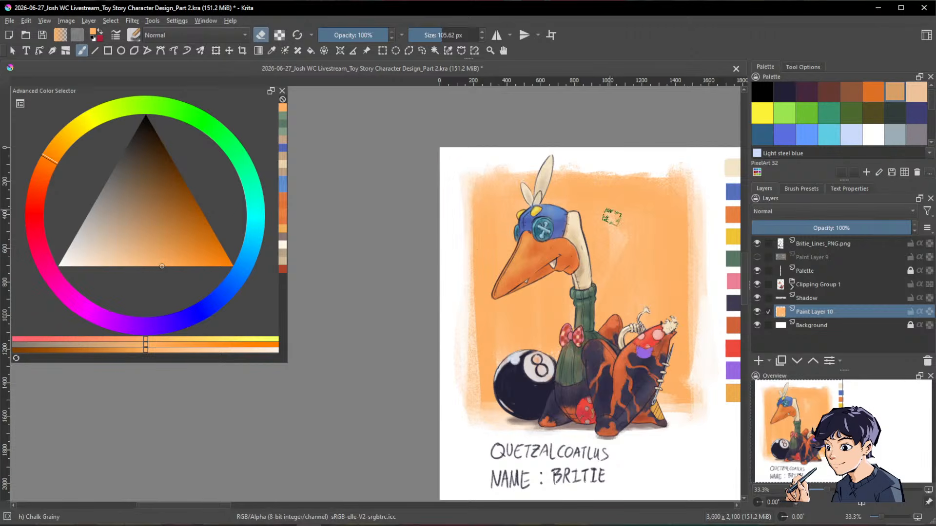
Step: Return to painting and touch up the backdrop's side edges with light orange at 105.62 px
{"action": "key", "text": "e"}
{"action": "mouse_move", "coordinate": [471, 194]}
{"action": "left_mouse_down"}
{"action": "mouse_move", "coordinate": [473, 370]}
{"action": "mouse_move", "coordinate": [474, 338]}
{"action": "mouse_move", "coordinate": [463, 325]}
{"action": "left_mouse_up"}
{"action": "mouse_move", "coordinate": [721, 385]}
{"action": "left_mouse_down"}
{"action": "mouse_move", "coordinate": [642, 362]}
{"action": "mouse_move", "coordinate": [700, 368]}
{"action": "left_mouse_up"}
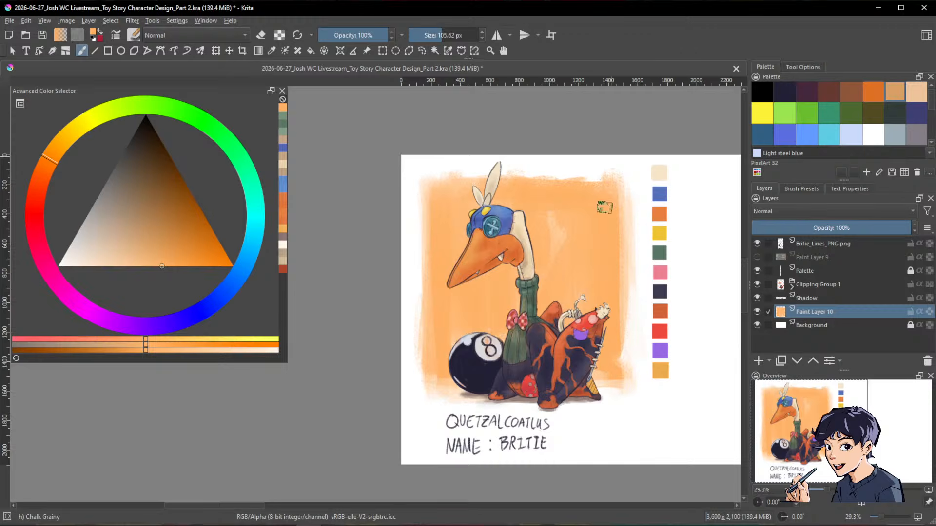
Step: Expand Clipping Group 1, select the Molten layer and open its layer commands
{"action": "scroll", "coordinate": [596, 246], "scroll_direction": "up", "scroll_amount": 1}
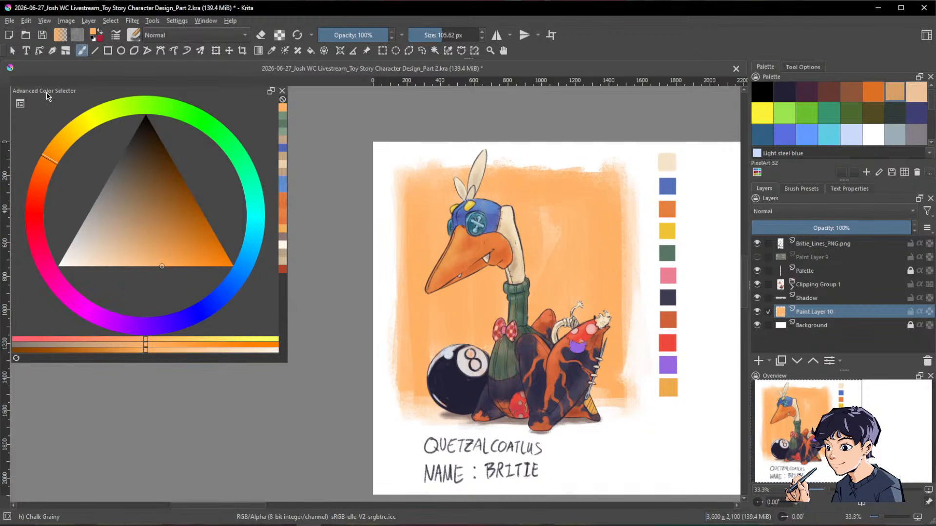
{"action": "scroll", "coordinate": [527, 259], "scroll_direction": "down", "scroll_amount": 2}
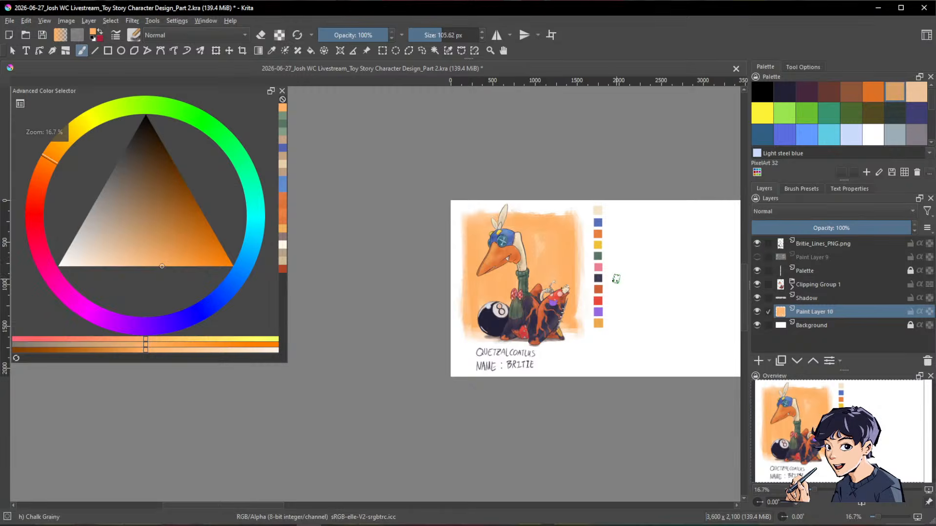
{"action": "scroll", "coordinate": [615, 278], "scroll_direction": "up", "scroll_amount": 2}
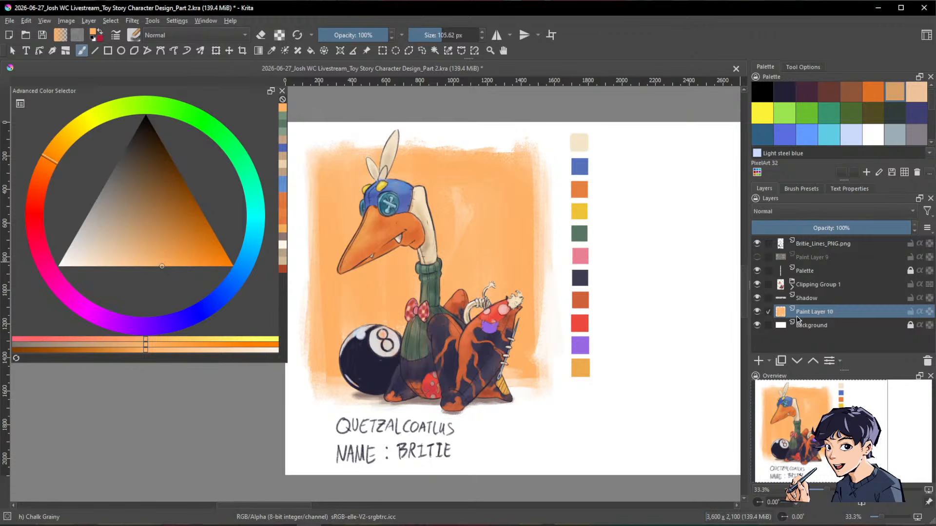
{"action": "left_click", "coordinate": [792, 285]}
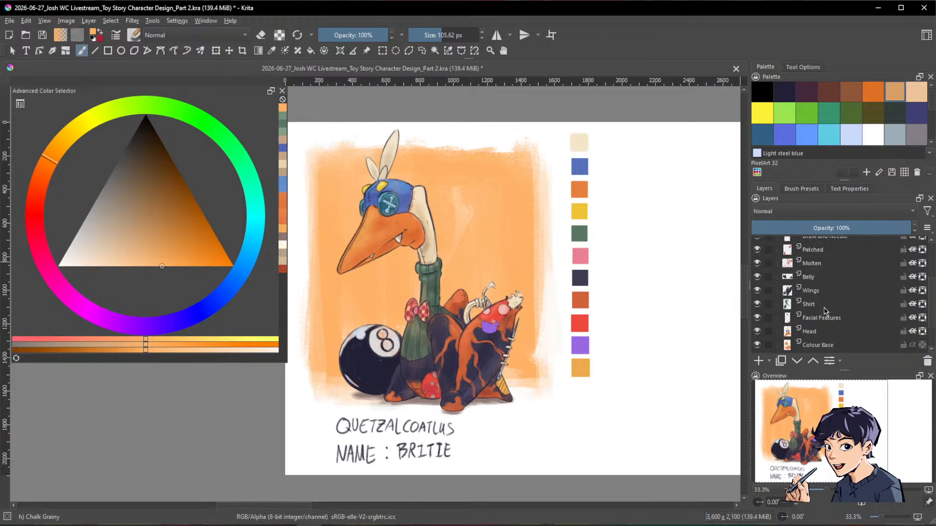
{"action": "scroll", "coordinate": [820, 311], "scroll_direction": "down", "scroll_amount": 1}
{"action": "left_click", "coordinate": [821, 299]}
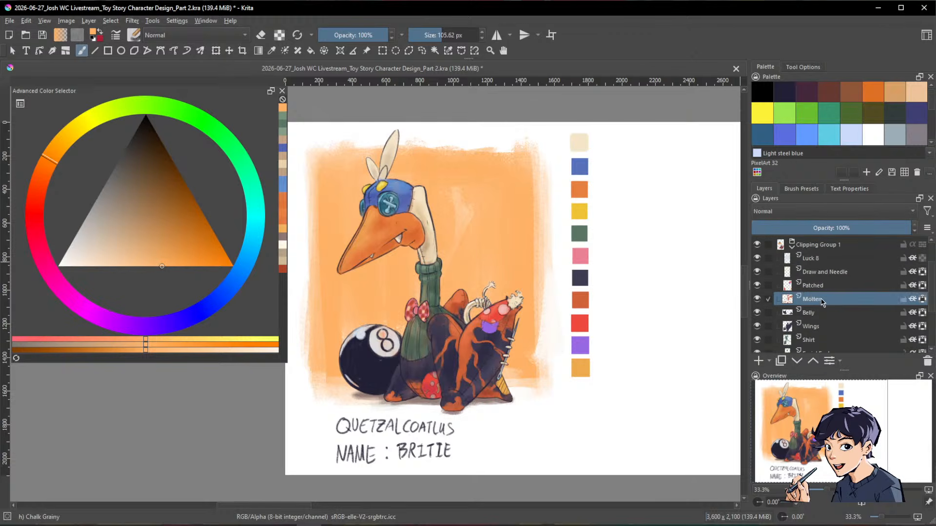
{"action": "right_click", "coordinate": [820, 299]}
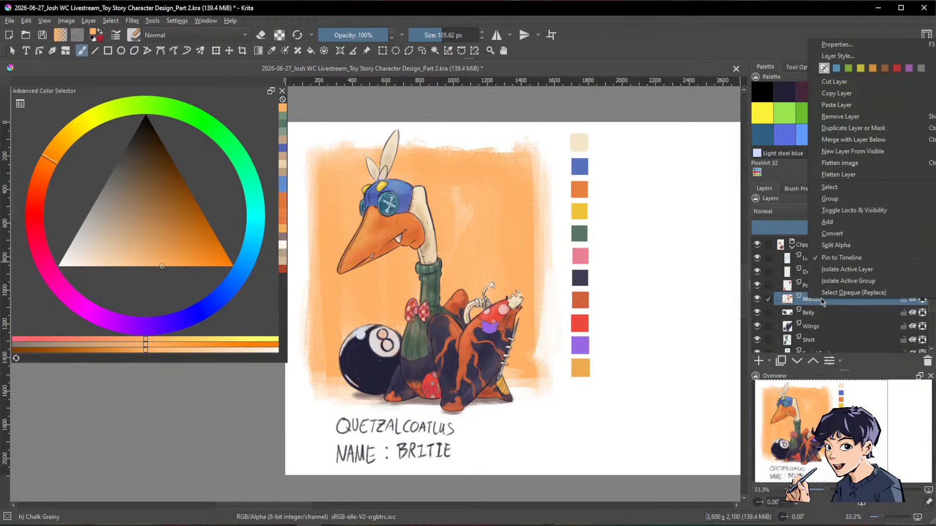
Step: Duplicate the Molten layer as Molten Purple and hide the original Molten layer
{"action": "left_click", "coordinate": [838, 130]}
{"action": "left_click", "coordinate": [758, 313]}
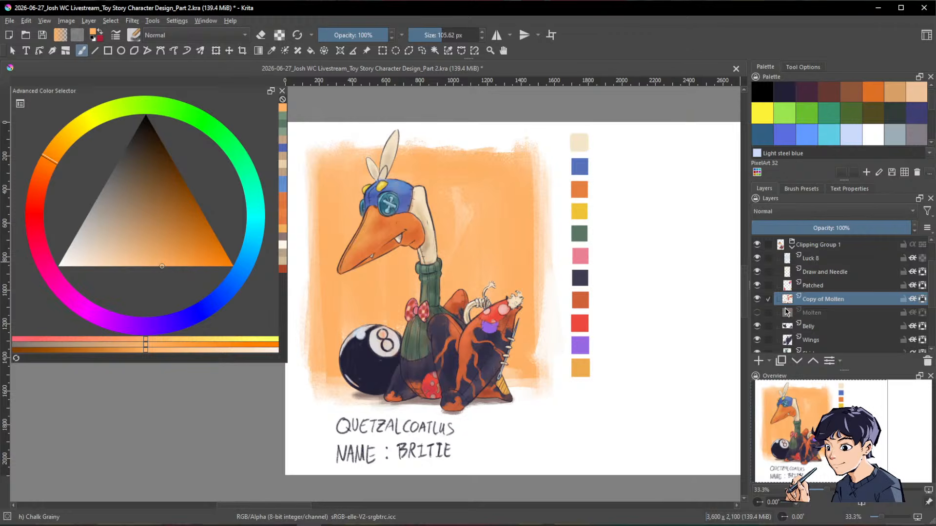
{"action": "double_click", "coordinate": [812, 301]}
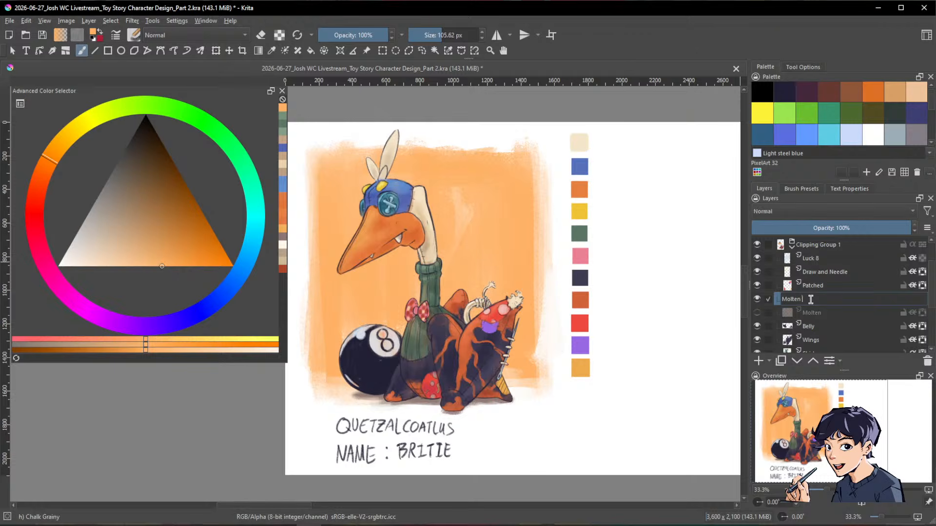
{"action": "key", "text": "Return"}
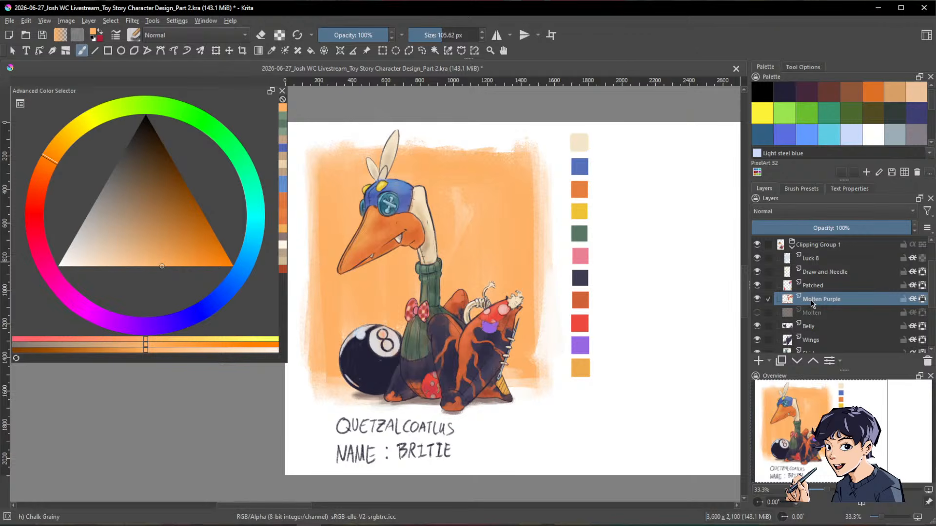
Step: Mix a dark crimson from the sampled body colour and paint over the orange molten markings on the wings
{"action": "left_click_drag", "start_coordinate": [570, 341], "coordinate": [560, 307]}
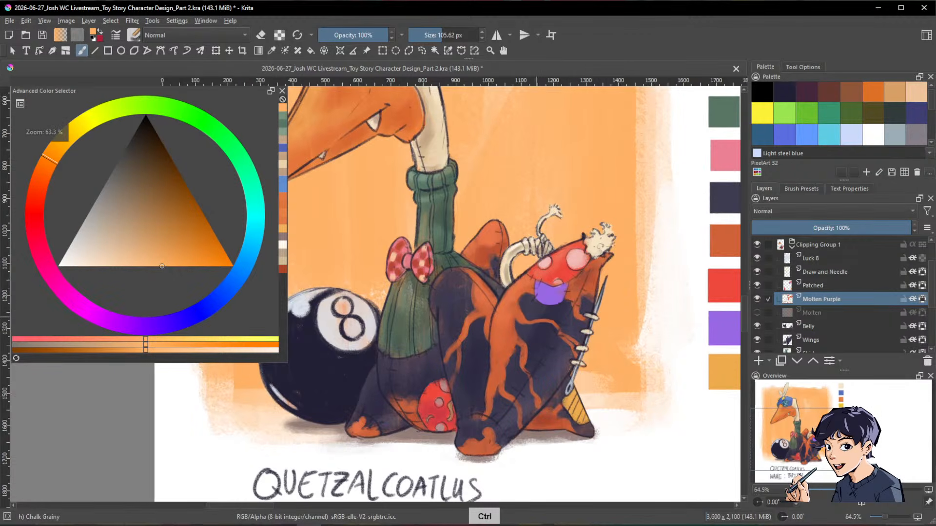
{"action": "left_click", "coordinate": [538, 332], "text": "ctrl"}
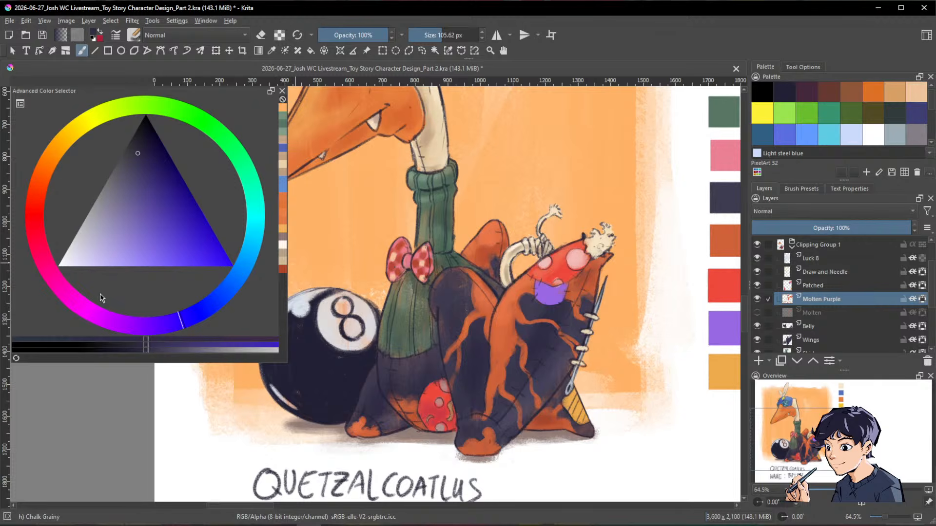
{"action": "left_click_drag", "start_coordinate": [51, 282], "coordinate": [31, 251]}
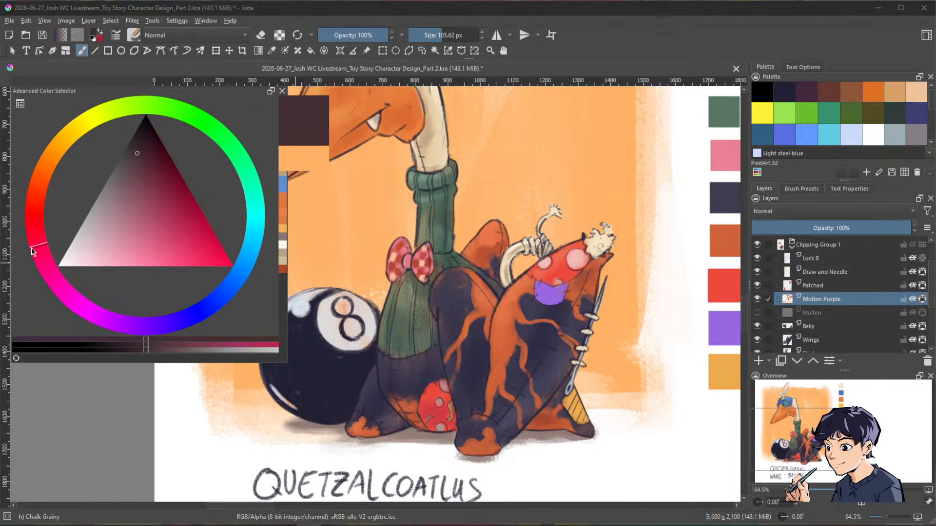
{"action": "left_click_drag", "start_coordinate": [138, 156], "coordinate": [155, 177]}
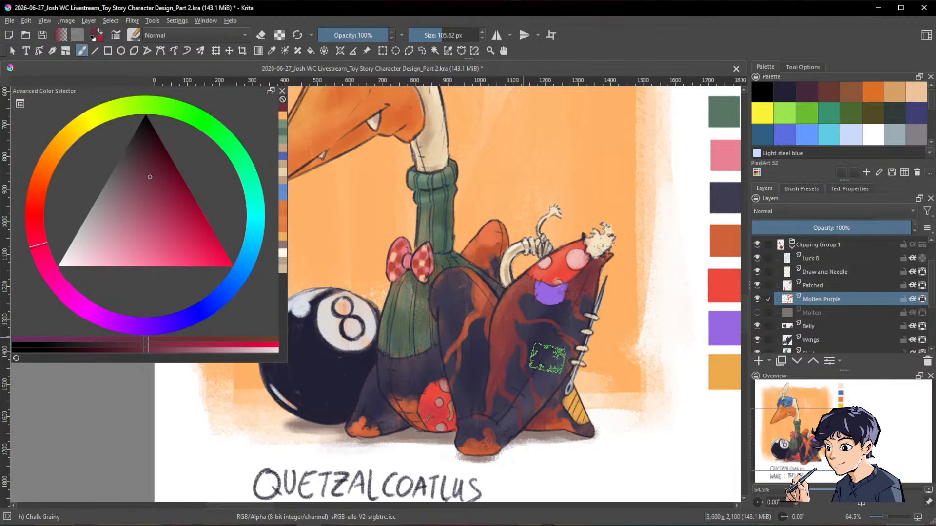
{"action": "mouse_move", "coordinate": [505, 223]}
{"action": "left_mouse_down"}
{"action": "mouse_move", "coordinate": [489, 260]}
{"action": "mouse_move", "coordinate": [461, 283]}
{"action": "mouse_move", "coordinate": [496, 216]}
{"action": "mouse_move", "coordinate": [463, 278]}
{"action": "left_mouse_up"}
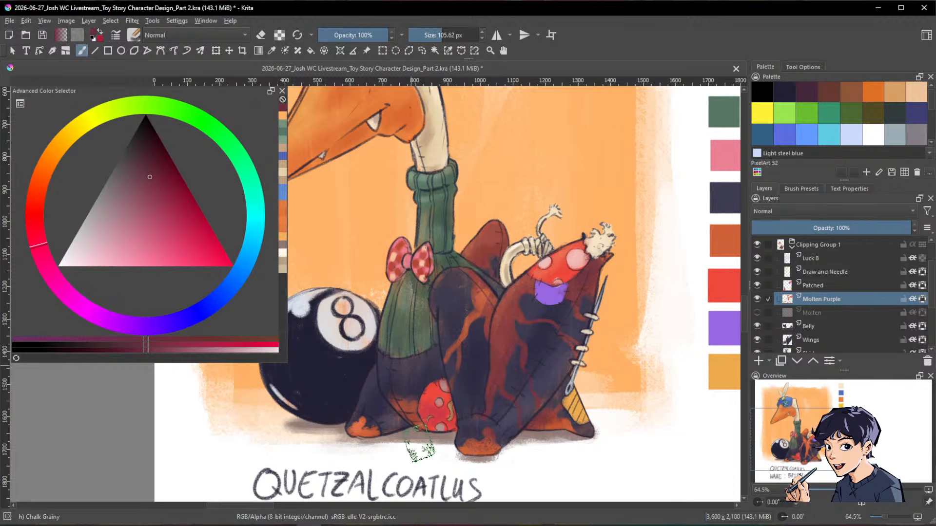
Step: Cover the remaining orange areas on the feet and lower body with the same dark crimson
{"action": "key", "text": "space"}
{"action": "left_click_drag", "start_coordinate": [694, 358], "coordinate": [581, 436]}
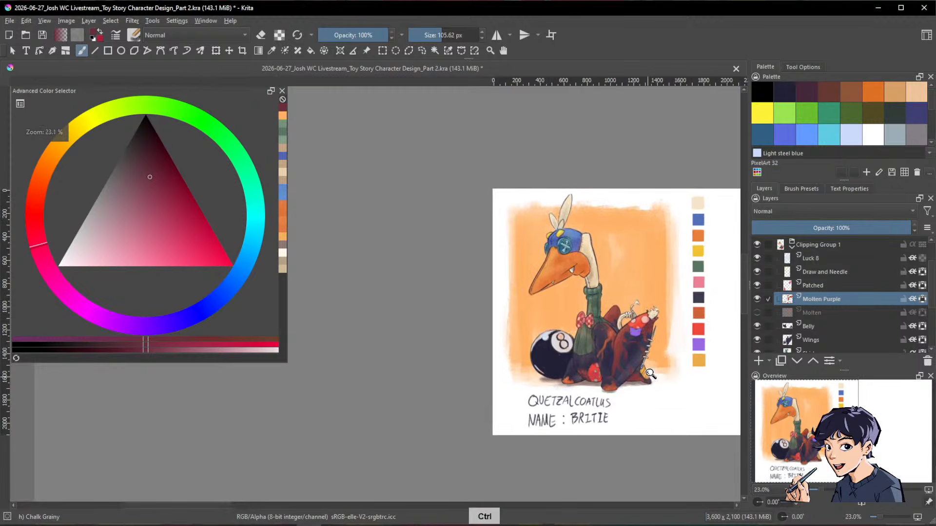
{"action": "left_click_drag", "start_coordinate": [664, 374], "coordinate": [701, 322]}
{"action": "left_click_drag", "start_coordinate": [573, 390], "coordinate": [563, 393]}
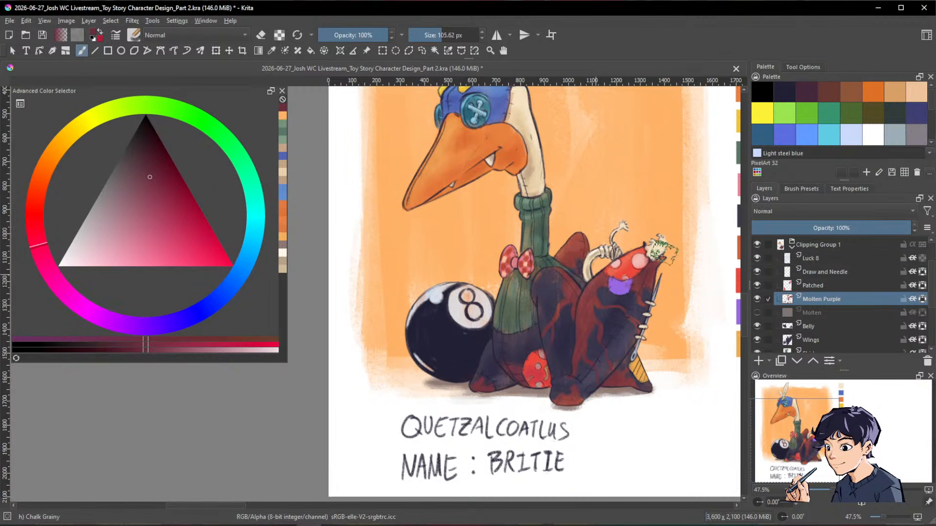
{"action": "left_click_drag", "start_coordinate": [721, 309], "coordinate": [610, 385]}
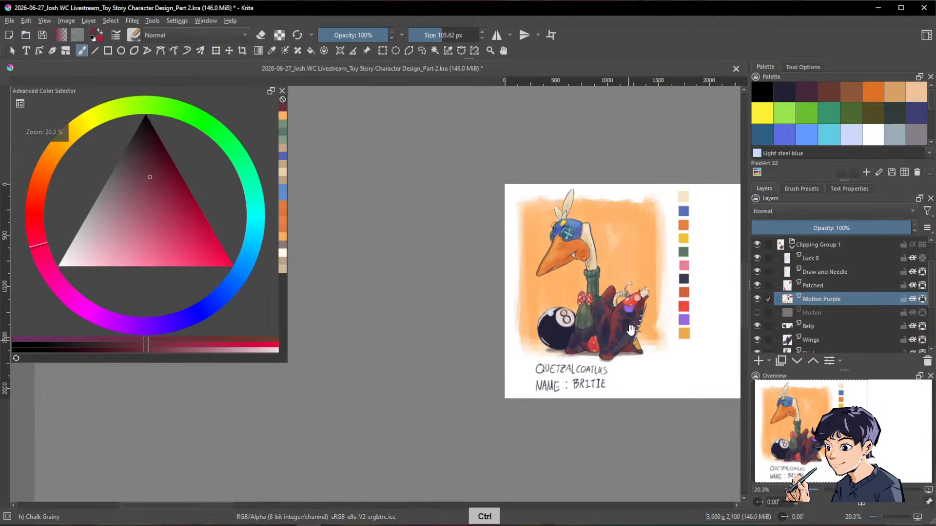
{"action": "left_click_drag", "start_coordinate": [654, 295], "coordinate": [803, 218]}
{"action": "left_click_drag", "start_coordinate": [618, 291], "coordinate": [597, 215]}
Step: Mix a brighter red-orange and paint glowing accents along the molten markings with a 45.14 px brush
{"action": "left_click", "coordinate": [551, 304], "text": "ctrl"}
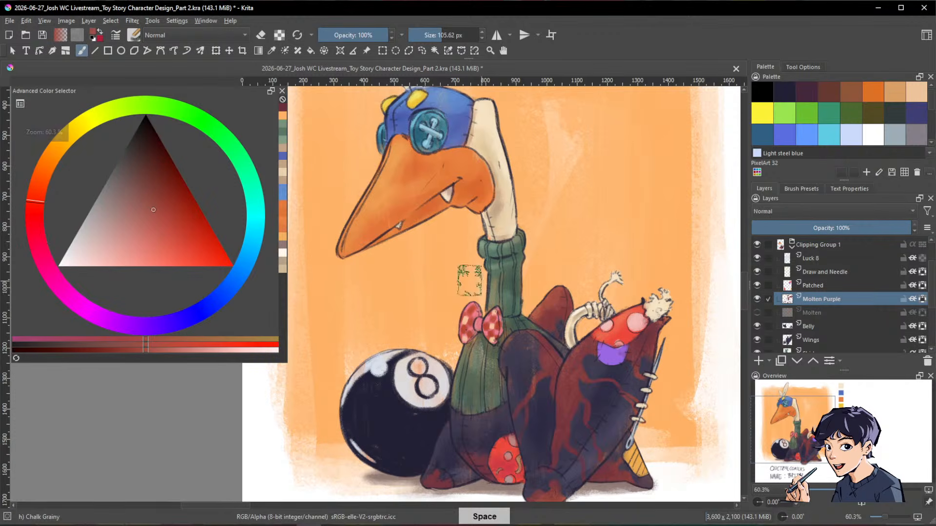
{"action": "left_click", "coordinate": [153, 210]}
{"action": "left_click", "coordinate": [43, 194]}
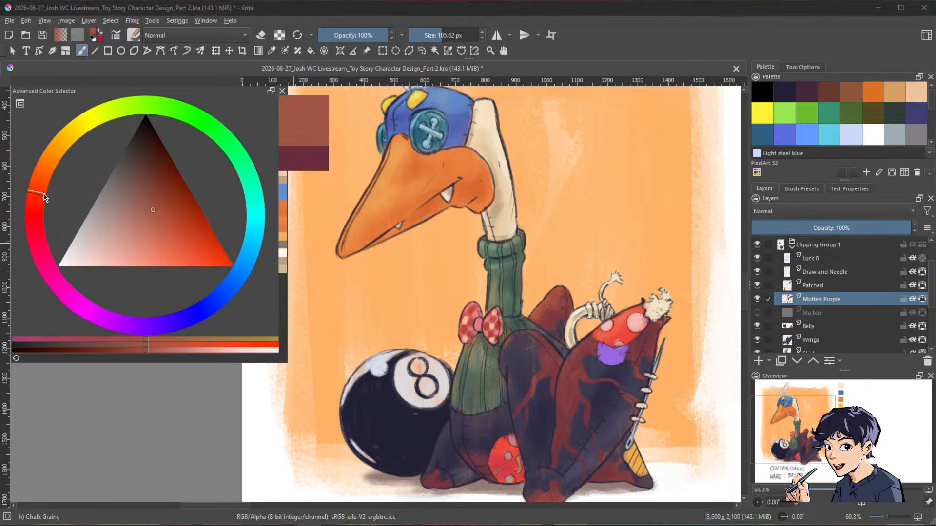
{"action": "left_click", "coordinate": [164, 219]}
{"action": "mouse_move", "coordinate": [552, 297]}
{"action": "left_mouse_down"}
{"action": "mouse_move", "coordinate": [531, 297]}
{"action": "mouse_move", "coordinate": [561, 289]}
{"action": "left_mouse_up"}
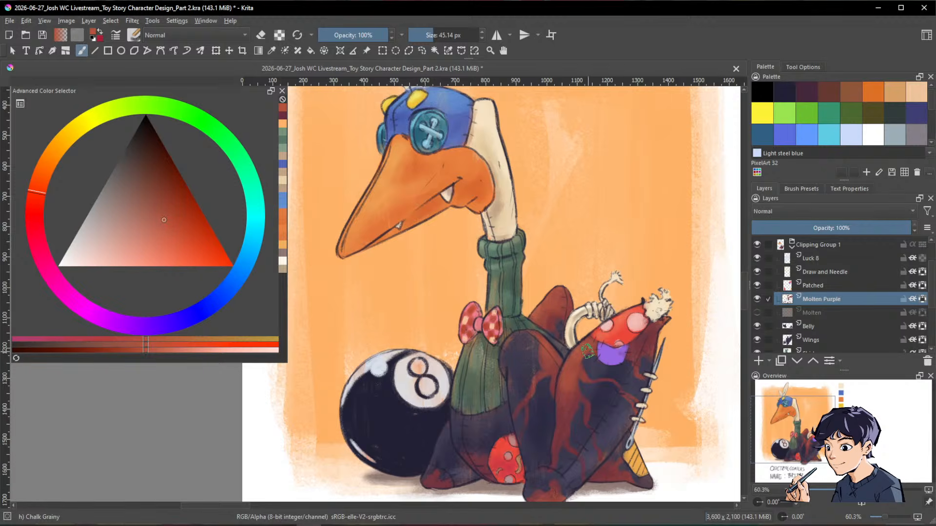
{"action": "left_click_drag", "start_coordinate": [530, 337], "coordinate": [557, 299]}
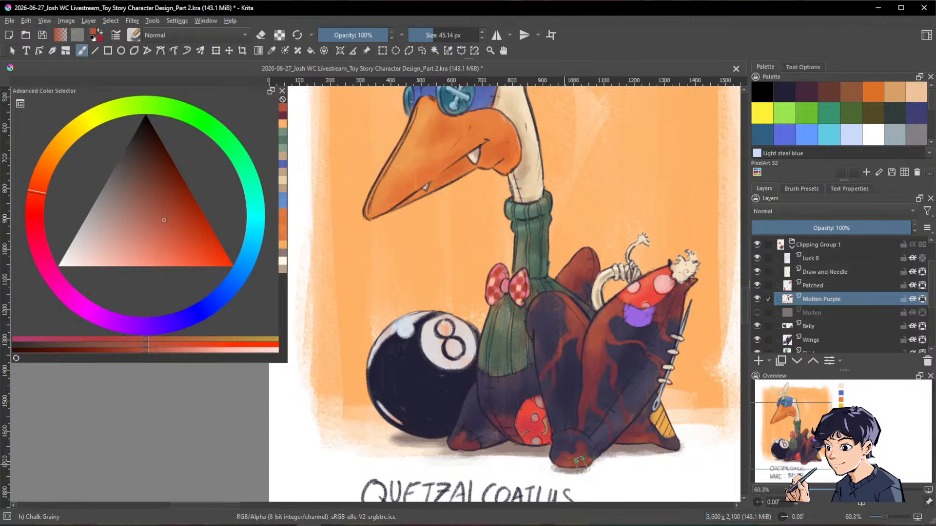
{"action": "left_click_drag", "start_coordinate": [628, 436], "coordinate": [682, 412]}
{"action": "left_click_drag", "start_coordinate": [687, 376], "coordinate": [696, 413]}
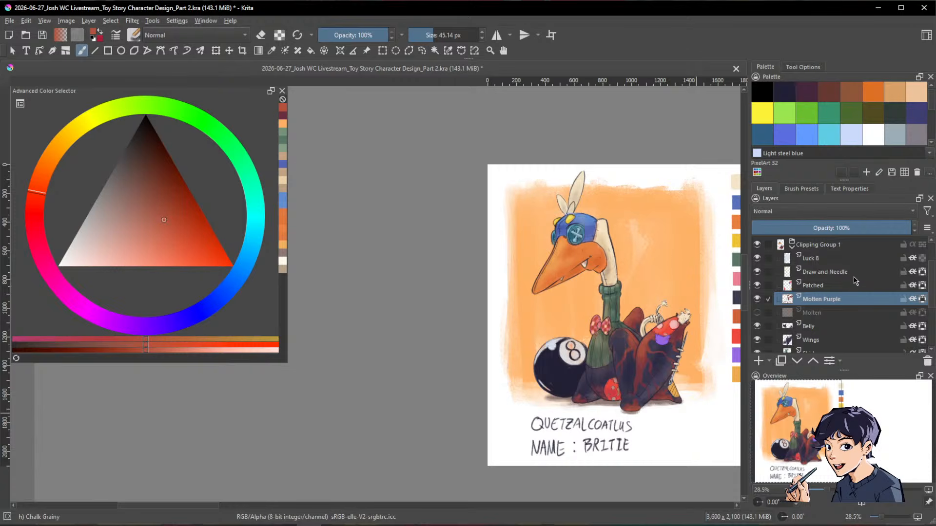
Step: On the Head layer, shade the beak in a deeper red-orange mixed from its sampled colour, using a 26.22 px brush
{"action": "scroll", "coordinate": [854, 292], "scroll_direction": "down", "scroll_amount": 3}
{"action": "left_click", "coordinate": [830, 292]}
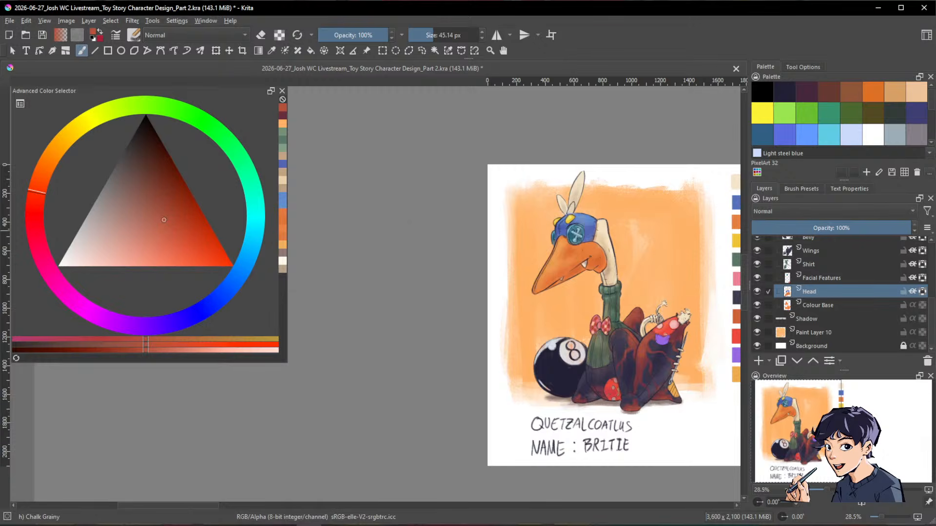
{"action": "scroll", "coordinate": [645, 242], "scroll_direction": "up", "scroll_amount": 3}
{"action": "left_click", "coordinate": [465, 273], "text": "ctrl"}
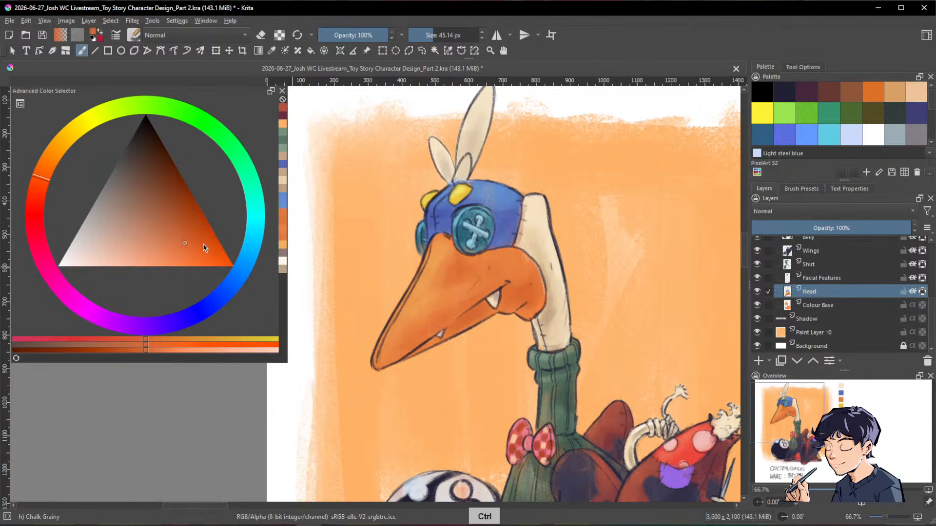
{"action": "left_click", "coordinate": [40, 183]}
{"action": "left_click_drag", "start_coordinate": [185, 241], "coordinate": [183, 230]}
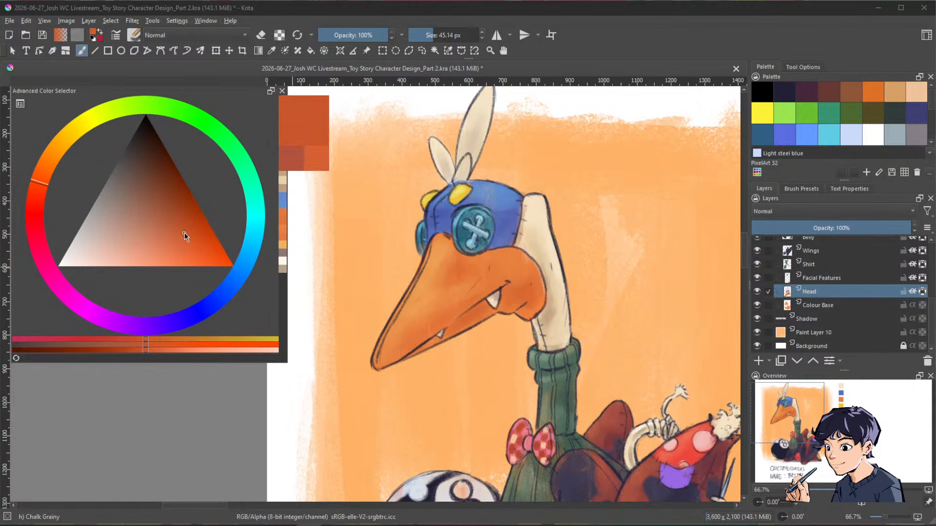
{"action": "left_click_drag", "start_coordinate": [459, 291], "coordinate": [453, 291]}
{"action": "left_click_drag", "start_coordinate": [408, 332], "coordinate": [422, 333]}
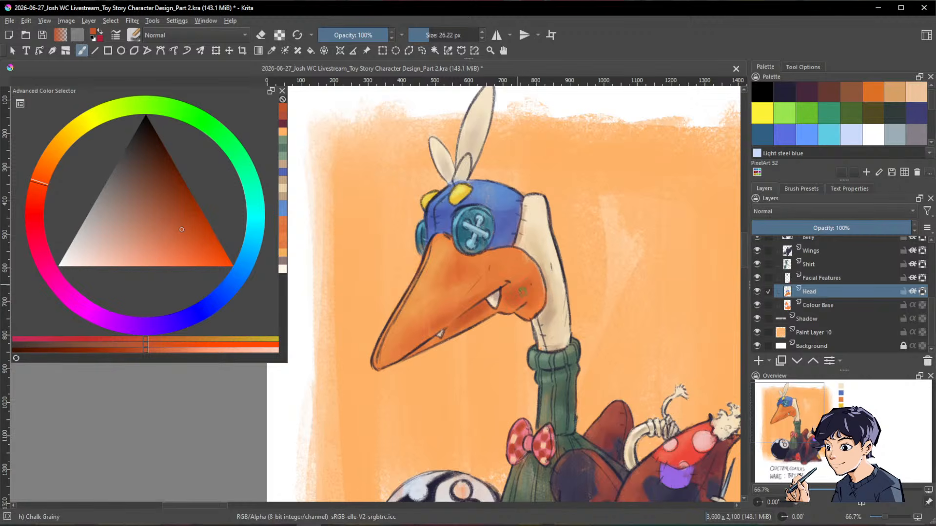
{"action": "left_click_drag", "start_coordinate": [648, 296], "coordinate": [636, 356]}
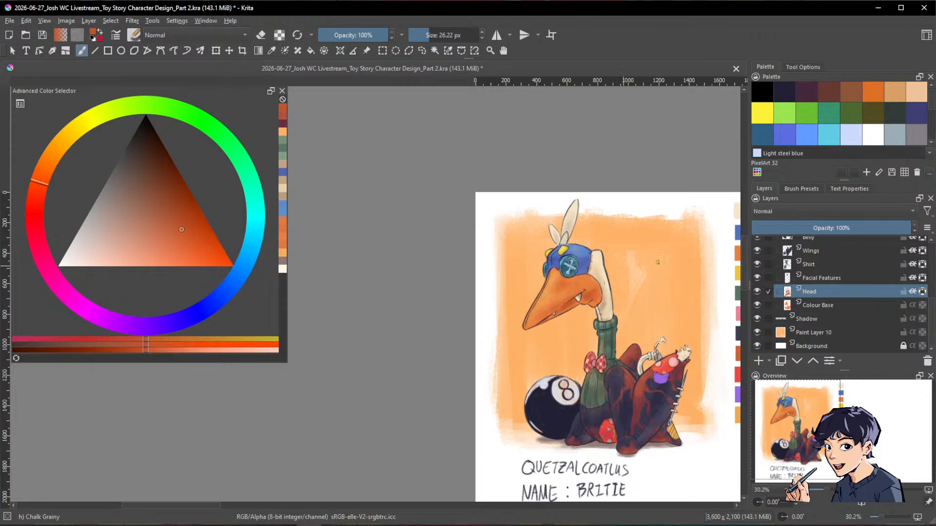
{"action": "left_click_drag", "start_coordinate": [591, 309], "coordinate": [465, 254]}
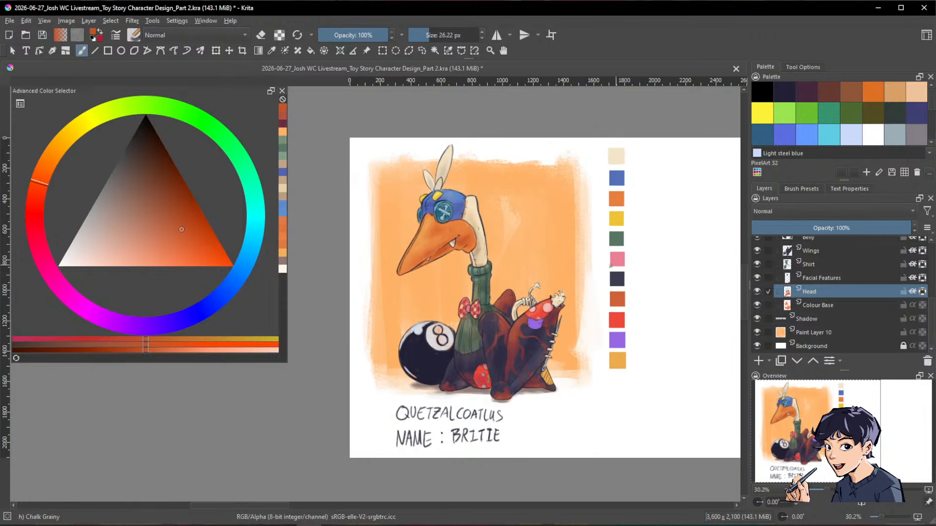
Step: Dock the floating Advanced Color Selector beside the Palette and enlarge that docker's height
{"action": "left_click_drag", "start_coordinate": [602, 278], "coordinate": [575, 263]}
{"action": "left_click_drag", "start_coordinate": [42, 90], "coordinate": [817, 122]}
{"action": "left_click", "coordinate": [840, 69]}
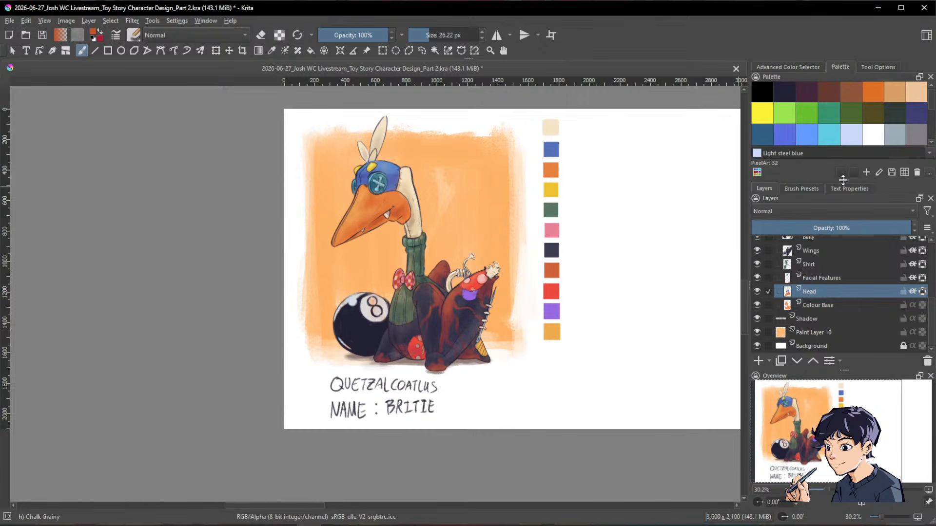
{"action": "left_click_drag", "start_coordinate": [842, 180], "coordinate": [845, 245]}
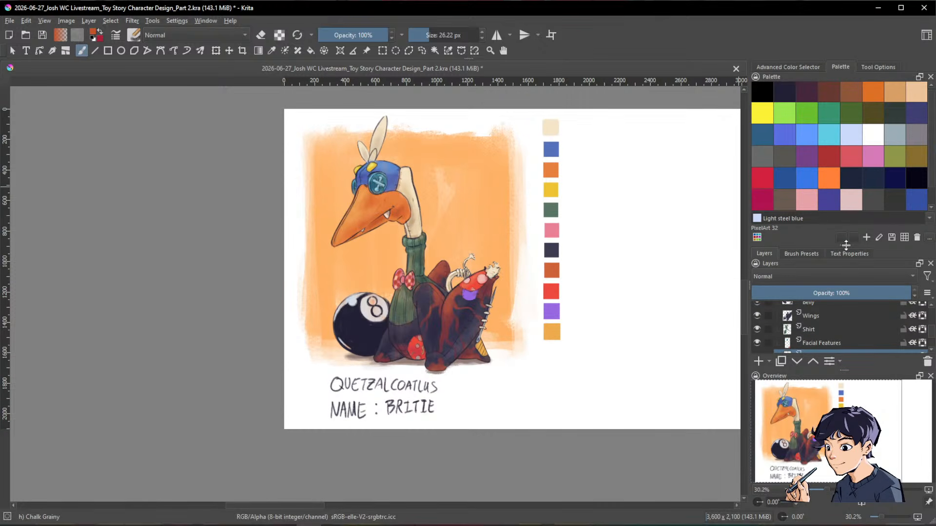
{"action": "scroll", "coordinate": [601, 230], "scroll_direction": "up", "scroll_amount": 1}
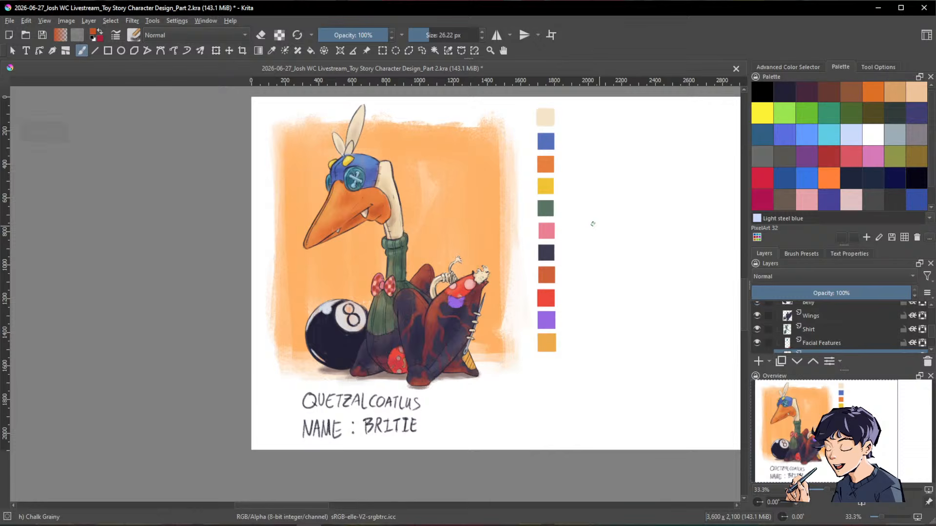
{"action": "left_click_drag", "start_coordinate": [473, 186], "coordinate": [444, 204]}
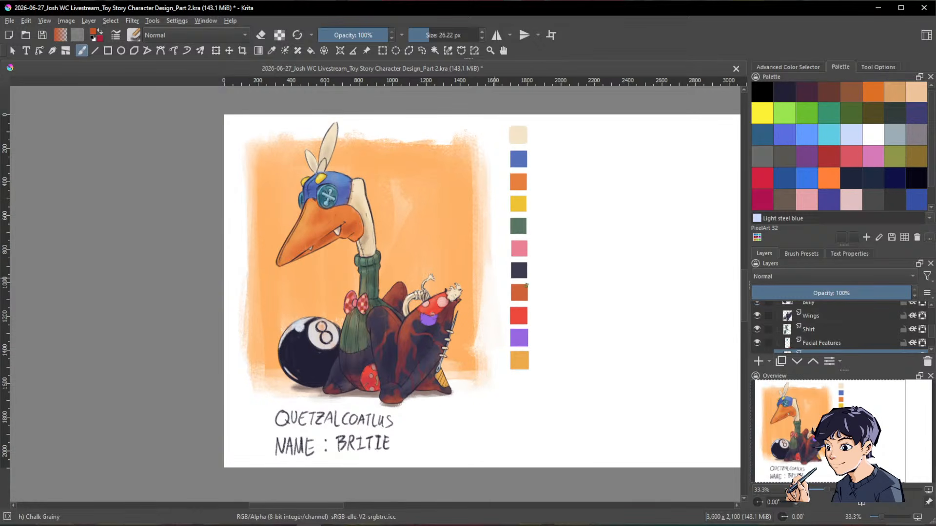
Step: Select the Luck 8 layer and lock its alpha
{"action": "scroll", "coordinate": [816, 327], "scroll_direction": "up", "scroll_amount": 3}
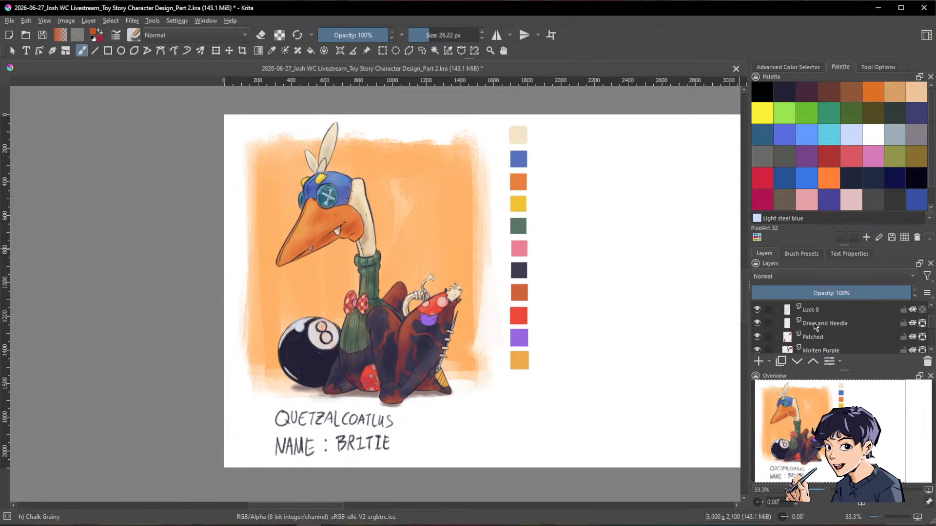
{"action": "left_click", "coordinate": [757, 323]}
{"action": "left_click", "coordinate": [757, 323]}
{"action": "left_click", "coordinate": [820, 308]}
{"action": "left_click", "coordinate": [923, 310]}
{"action": "scroll", "coordinate": [399, 289], "scroll_direction": "up", "scroll_amount": 2}
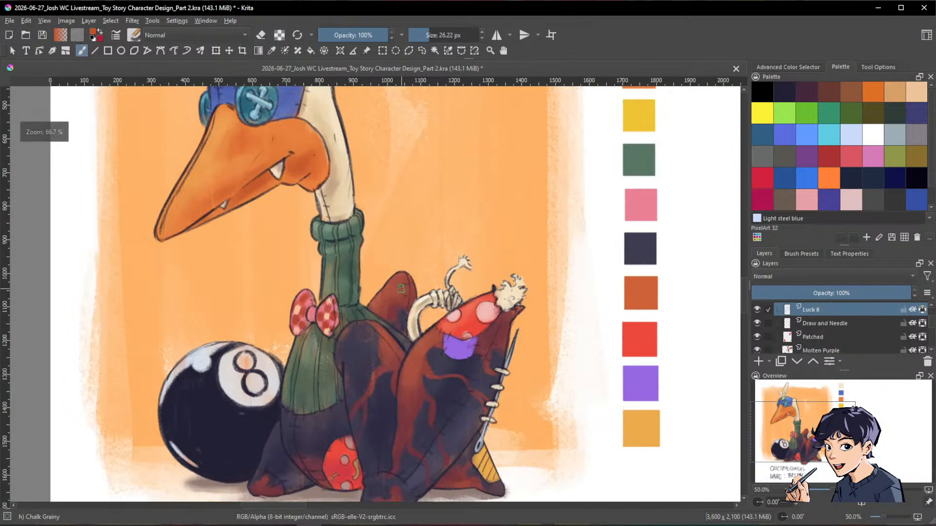
Step: Mix a warm near-white and repaint the highlight on the 8-ball's upper edge
{"action": "left_click", "coordinate": [200, 360], "text": "ctrl"}
{"action": "key", "text": "space"}
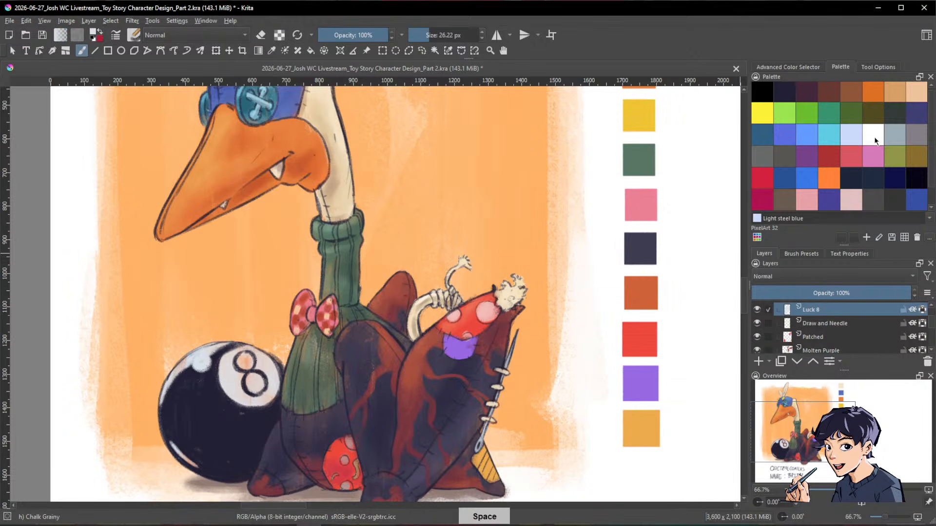
{"action": "left_click", "coordinate": [788, 67]}
{"action": "left_click", "coordinate": [807, 174]}
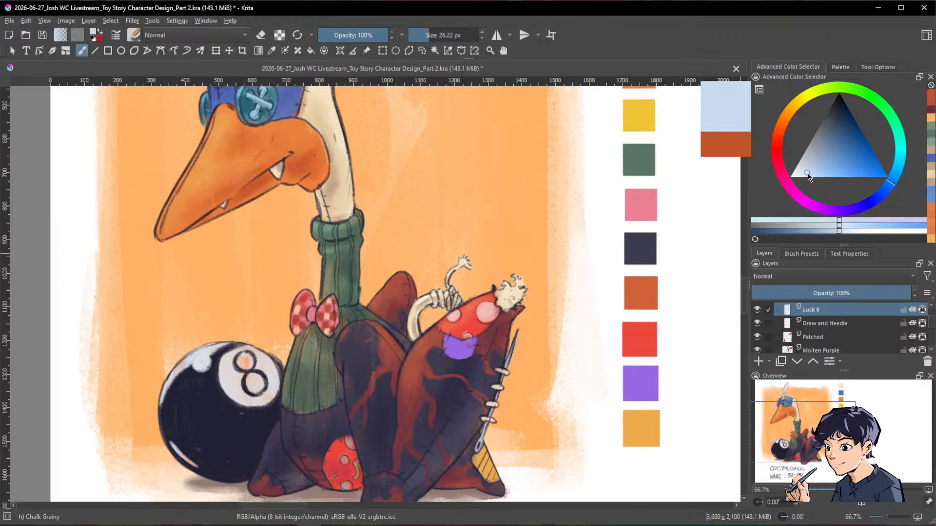
{"action": "left_click_drag", "start_coordinate": [807, 174], "coordinate": [798, 176]}
{"action": "key", "text": "space"}
{"action": "left_click_drag", "start_coordinate": [198, 349], "coordinate": [386, 303]}
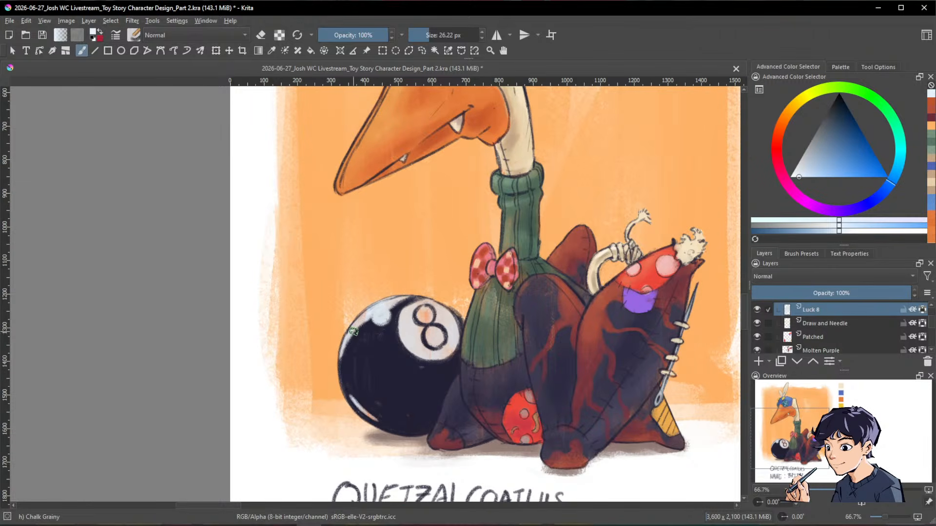
{"action": "left_click", "coordinate": [810, 100]}
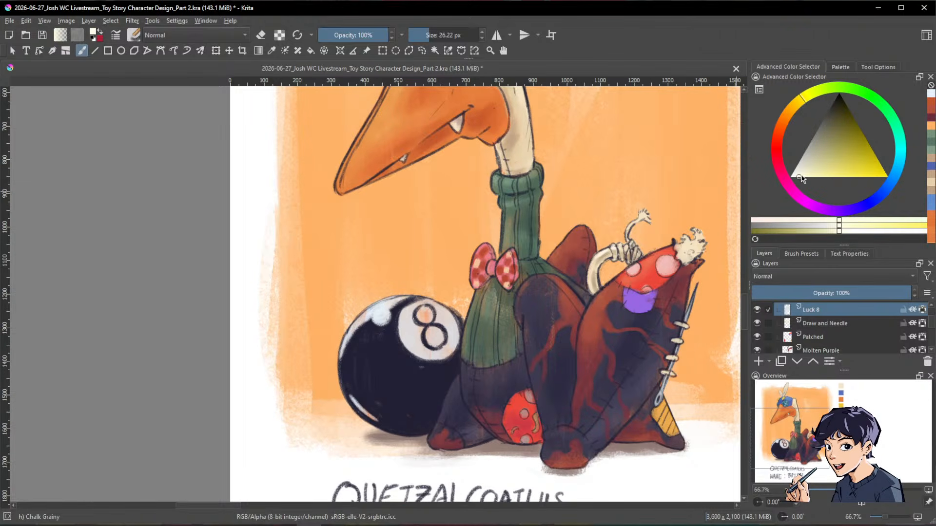
{"action": "left_click_drag", "start_coordinate": [388, 301], "coordinate": [368, 315]}
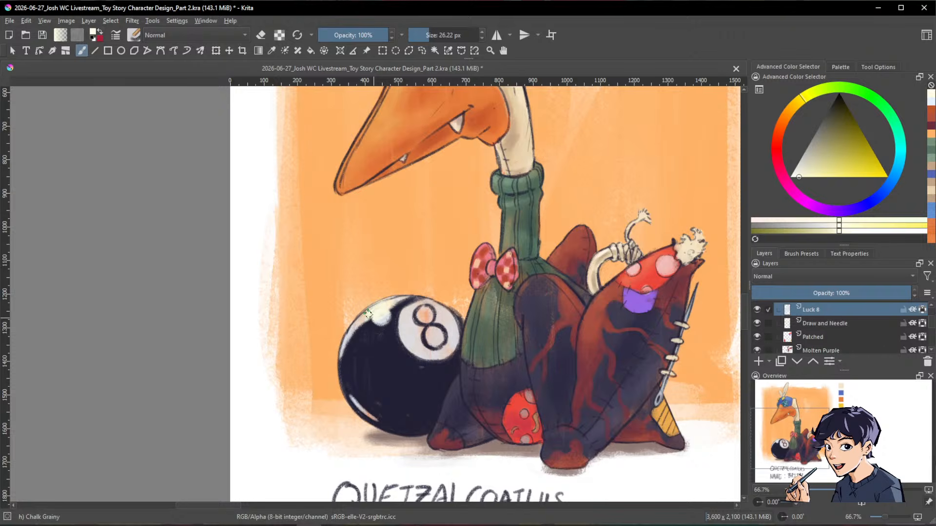
Step: Shade the 8-ball's white circle in a lavender grey mixed from its sampled colour, using a 49.02 px brush
{"action": "left_click", "coordinate": [418, 330], "text": "ctrl"}
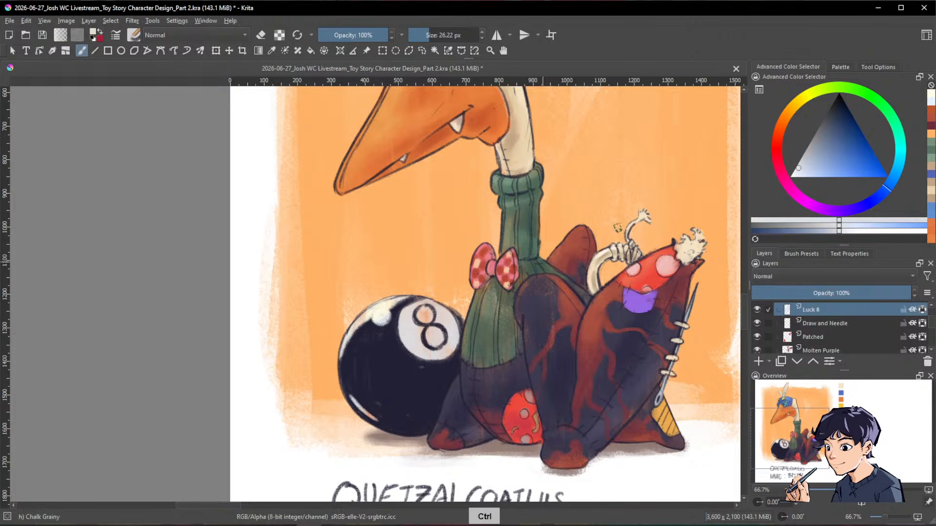
{"action": "left_click_drag", "start_coordinate": [802, 168], "coordinate": [808, 161]}
{"action": "mouse_move", "coordinate": [448, 342]}
{"action": "left_mouse_down", "text": "shift"}
{"action": "mouse_move", "coordinate": [458, 341]}
{"action": "mouse_move", "coordinate": [452, 337]}
{"action": "left_mouse_up", "text": "shift"}
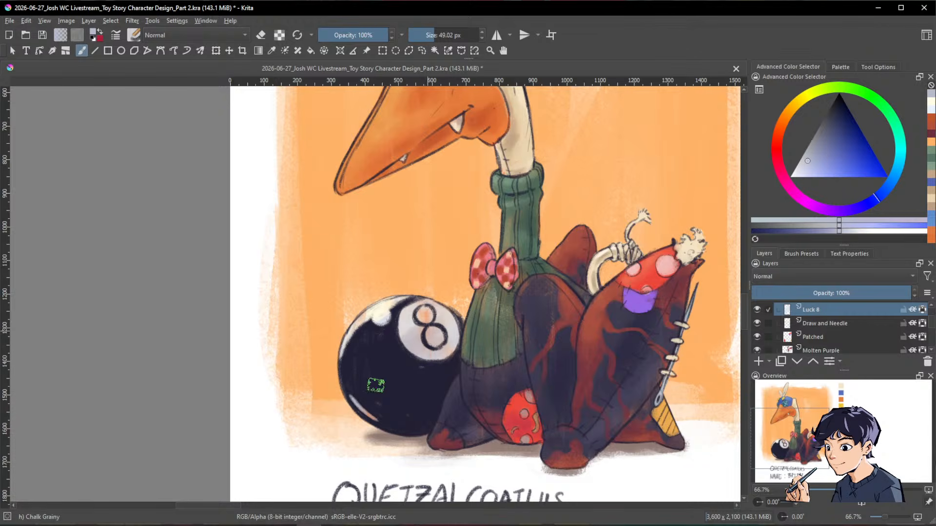
Step: Select Paint Layer 10, which holds the orange background behind the character
{"action": "mouse_move", "coordinate": [656, 334]}
{"action": "left_mouse_down", "text": "ctrl"}
{"action": "mouse_move", "coordinate": [560, 400]}
{"action": "mouse_move", "coordinate": [675, 407]}
{"action": "left_mouse_up", "text": "ctrl"}
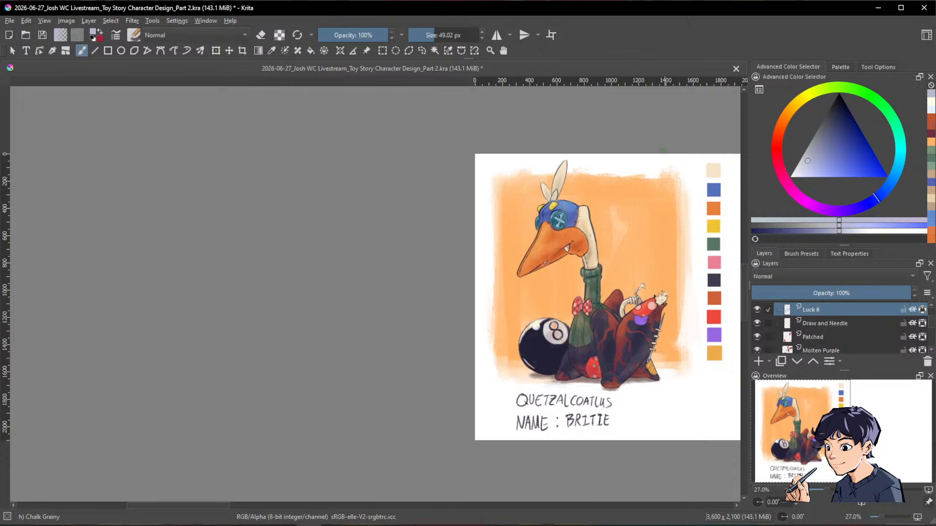
{"action": "left_click_drag", "start_coordinate": [669, 180], "coordinate": [399, 193]}
{"action": "scroll", "coordinate": [605, 187], "scroll_direction": "up", "scroll_amount": 1}
{"action": "scroll", "coordinate": [606, 187], "scroll_direction": "down", "scroll_amount": 1}
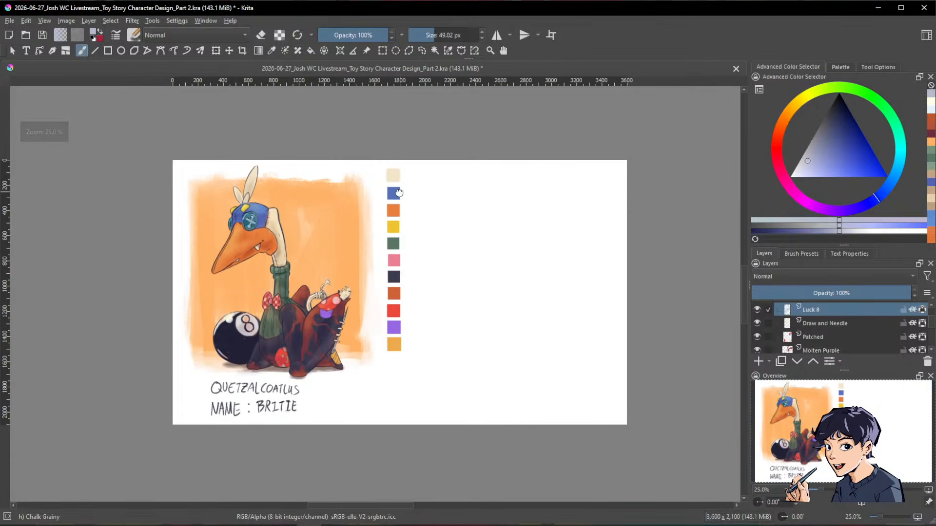
{"action": "scroll", "coordinate": [800, 332], "scroll_direction": "down", "scroll_amount": 5}
{"action": "left_click", "coordinate": [821, 335]}
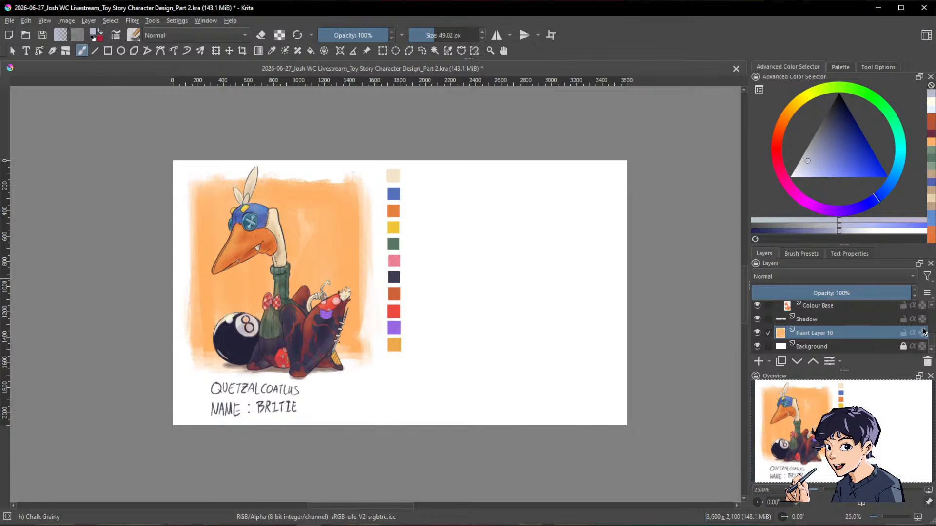
{"action": "scroll", "coordinate": [353, 210], "scroll_direction": "up", "scroll_amount": 2}
{"action": "left_click_drag", "start_coordinate": [359, 233], "coordinate": [501, 209]}
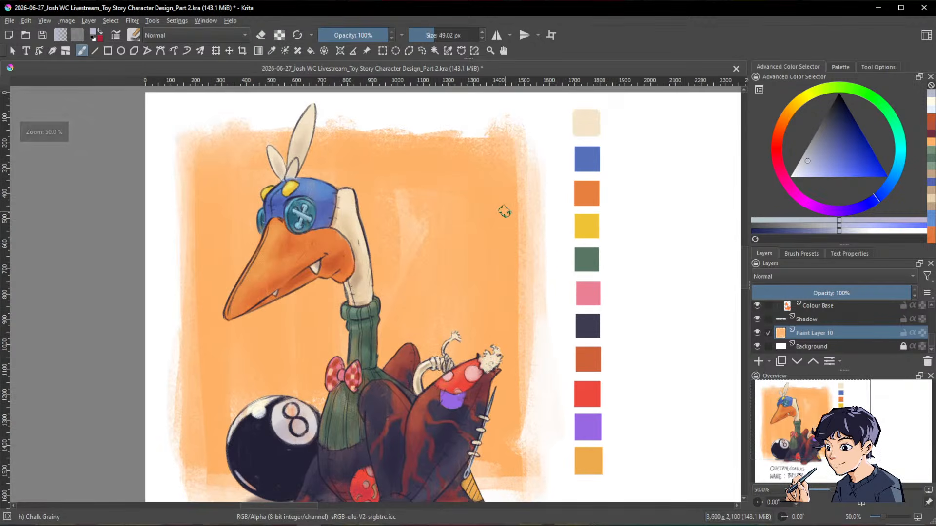
Step: Try glazing the background in a deeper orange mixed from its sampled colour, using an 84.28 px brush and locked alpha
{"action": "left_click", "coordinate": [509, 212], "text": "ctrl"}
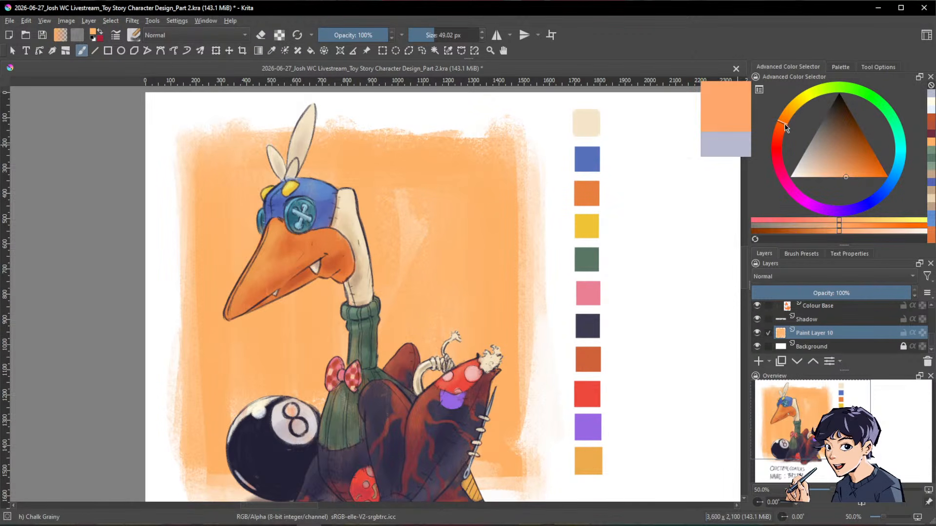
{"action": "left_click", "coordinate": [852, 175]}
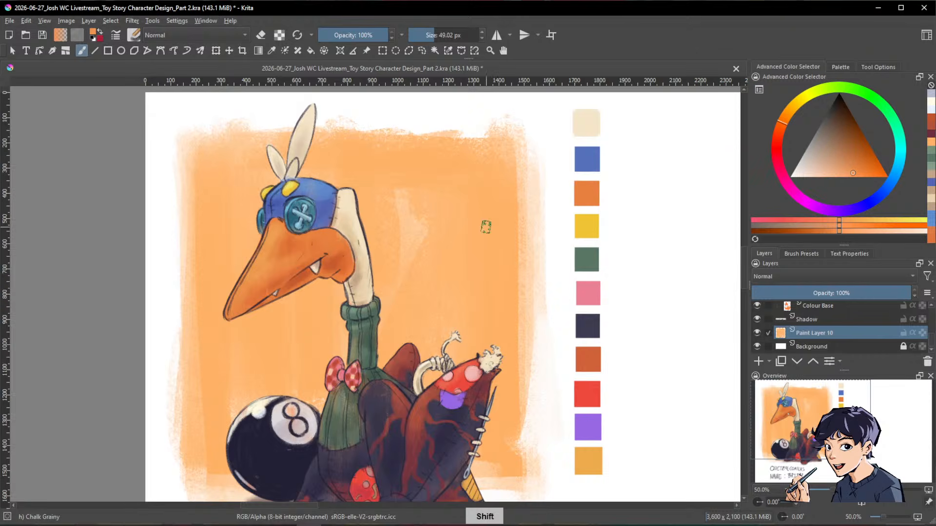
{"action": "left_click_drag", "start_coordinate": [488, 226], "coordinate": [504, 227]}
{"action": "mouse_move", "coordinate": [480, 156]}
{"action": "left_mouse_down"}
{"action": "mouse_move", "coordinate": [473, 300]}
{"action": "mouse_move", "coordinate": [494, 190]}
{"action": "mouse_move", "coordinate": [479, 208]}
{"action": "mouse_move", "coordinate": [476, 322]}
{"action": "mouse_move", "coordinate": [496, 324]}
{"action": "mouse_move", "coordinate": [494, 220]}
{"action": "mouse_move", "coordinate": [515, 164]}
{"action": "mouse_move", "coordinate": [526, 172]}
{"action": "mouse_move", "coordinate": [497, 292]}
{"action": "mouse_move", "coordinate": [499, 360]}
{"action": "mouse_move", "coordinate": [472, 316]}
{"action": "mouse_move", "coordinate": [461, 146]}
{"action": "mouse_move", "coordinate": [447, 159]}
{"action": "mouse_move", "coordinate": [398, 379]}
{"action": "mouse_move", "coordinate": [367, 262]}
{"action": "mouse_move", "coordinate": [363, 111]}
{"action": "mouse_move", "coordinate": [334, 132]}
{"action": "mouse_move", "coordinate": [263, 357]}
{"action": "left_mouse_up"}
{"action": "left_click", "coordinate": [922, 333]}
{"action": "left_click_drag", "start_coordinate": [549, 252], "coordinate": [517, 300], "text": "ctrl"}
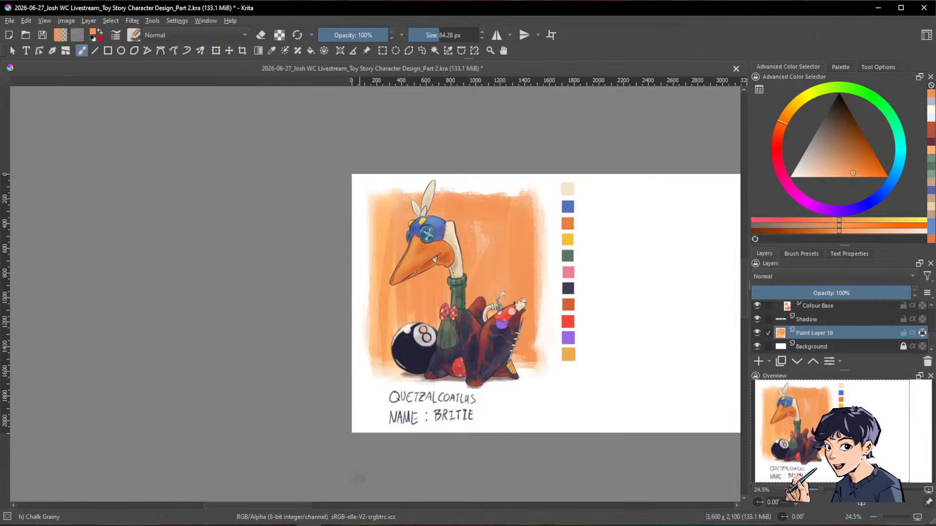
{"action": "key", "text": "ctrl+z"}
{"action": "key", "text": "ctrl+z"}
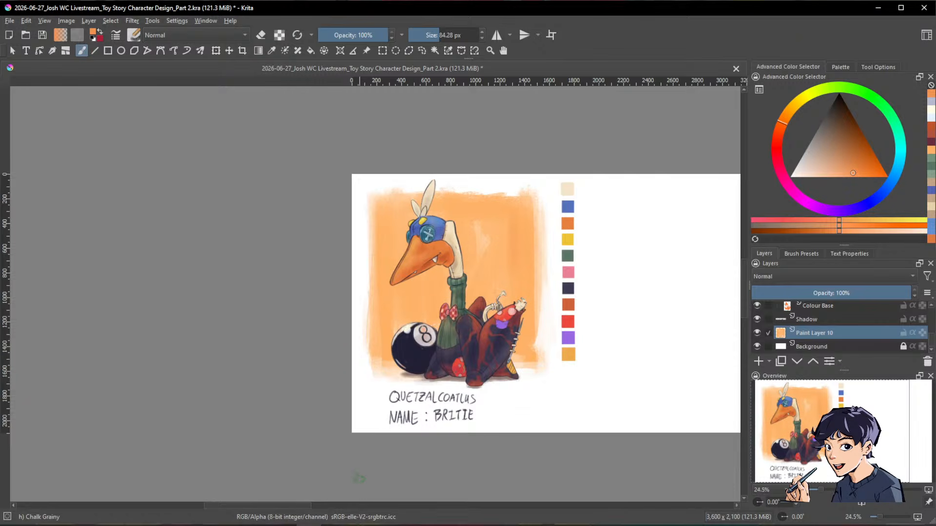
Step: Try repainting the background's area behind the character's back in a resampled, slightly more saturated orange with a 110.04 px brush
{"action": "key", "text": "ctrl"}
{"action": "key", "text": "ctrl"}
{"action": "key", "text": "ctrl"}
{"action": "scroll", "coordinate": [541, 270], "scroll_direction": "up", "scroll_amount": 1}
{"action": "key", "text": "bracketright"}
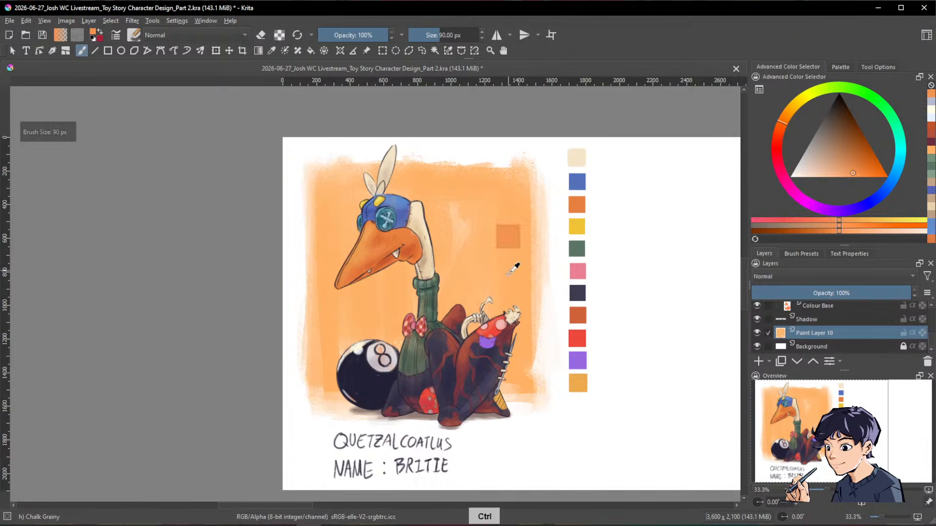
{"action": "left_click", "coordinate": [515, 268], "text": "ctrl"}
{"action": "left_click_drag", "start_coordinate": [849, 177], "coordinate": [855, 176]}
{"action": "left_click_drag", "start_coordinate": [499, 223], "coordinate": [503, 222]}
{"action": "mouse_move", "coordinate": [500, 167]}
{"action": "left_mouse_down"}
{"action": "mouse_move", "coordinate": [515, 191]}
{"action": "mouse_move", "coordinate": [519, 267]}
{"action": "left_mouse_up"}
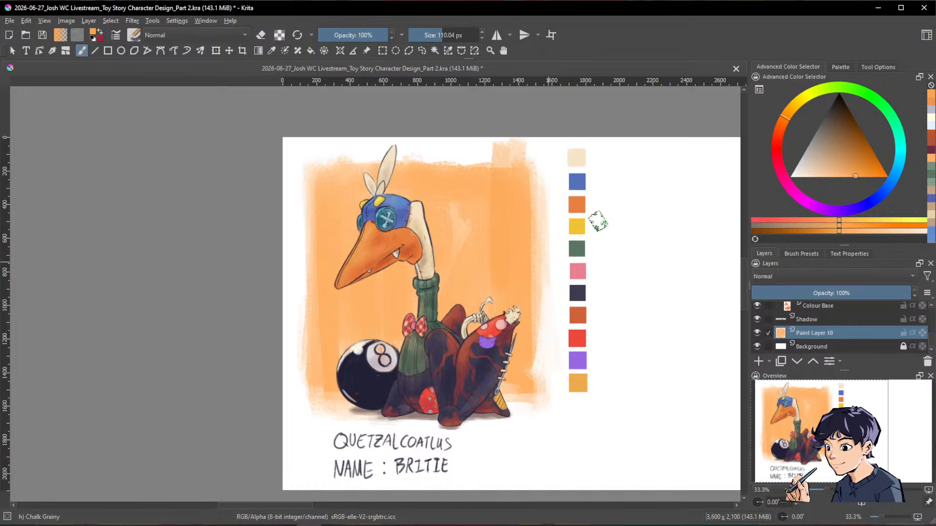
{"action": "key", "text": "ctrl+z"}
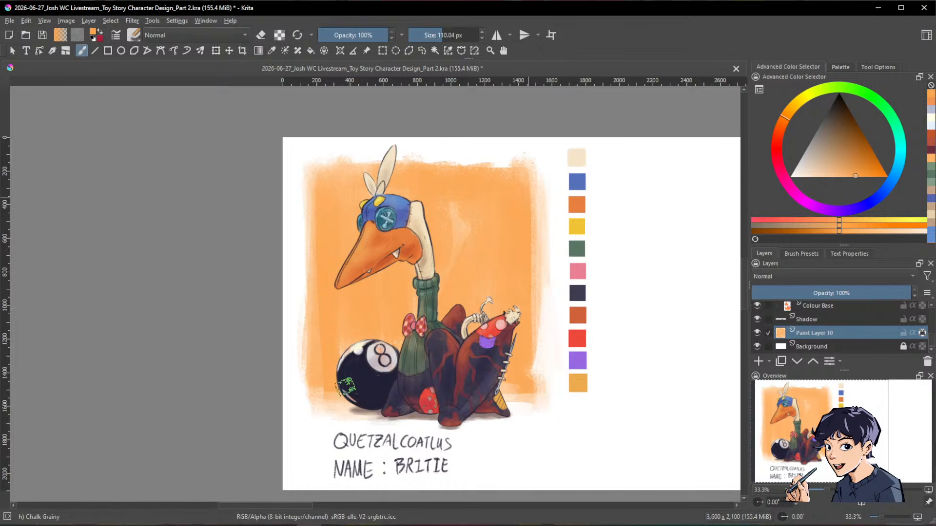
{"action": "right_click", "coordinate": [625, 262]}
{"action": "key", "text": "space"}
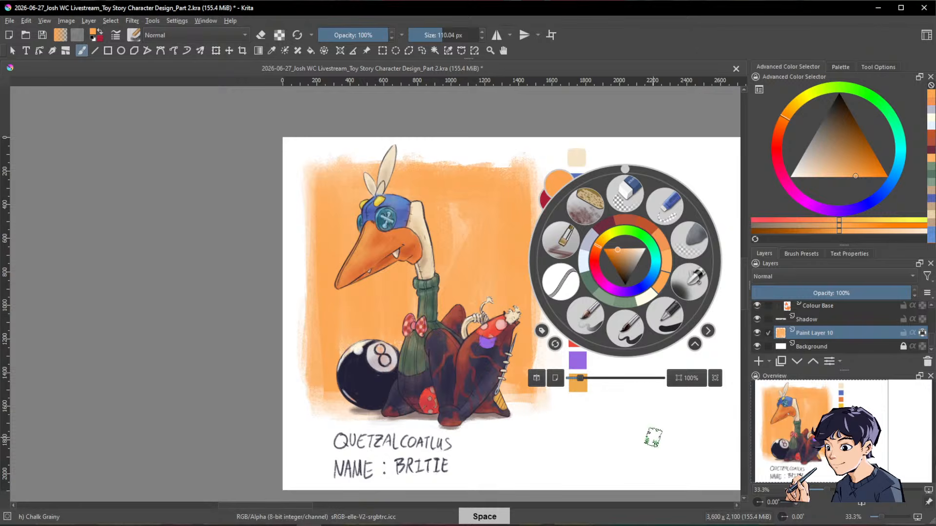
{"action": "right_click", "coordinate": [653, 437]}
{"action": "left_click_drag", "start_coordinate": [675, 309], "coordinate": [641, 390]}
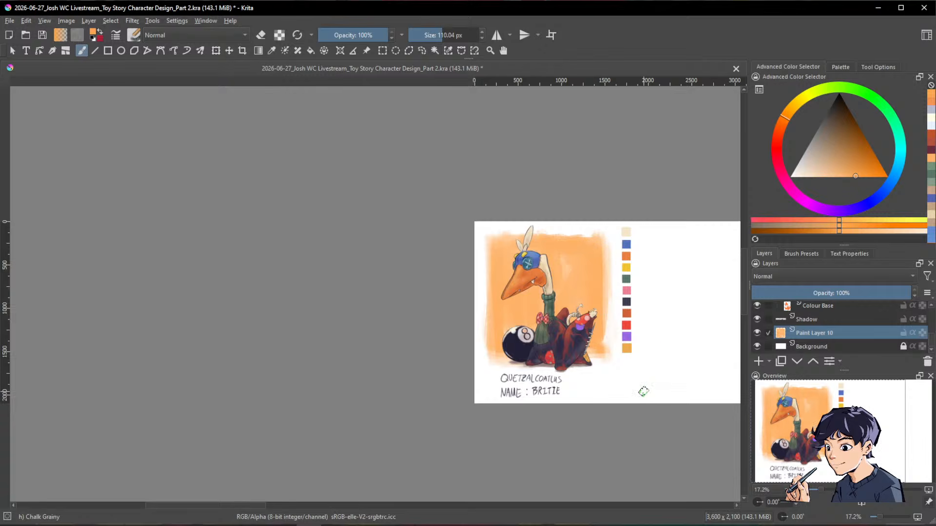
{"action": "key", "text": "plus"}
{"action": "scroll", "coordinate": [623, 333], "scroll_direction": "up", "scroll_amount": 2}
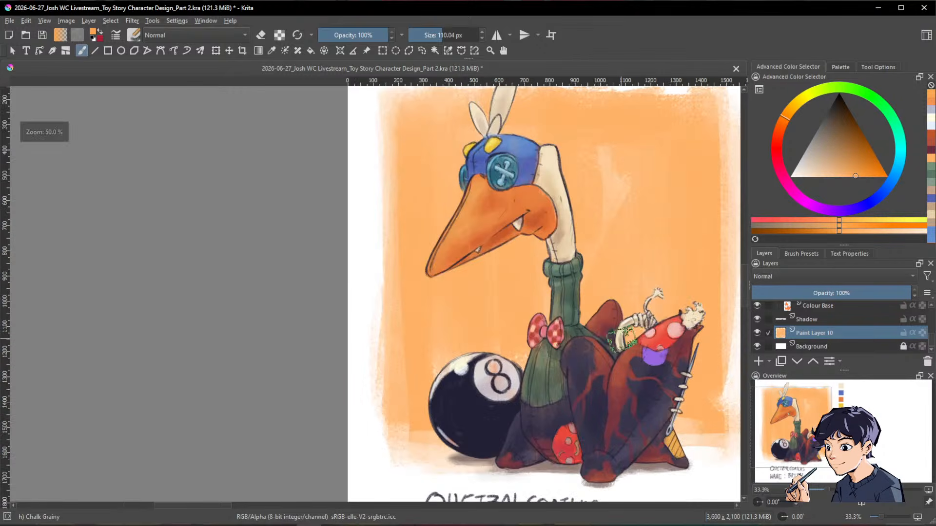
{"action": "left_click_drag", "start_coordinate": [623, 339], "coordinate": [498, 347]}
{"action": "scroll", "coordinate": [498, 346], "scroll_direction": "down", "scroll_amount": 1}
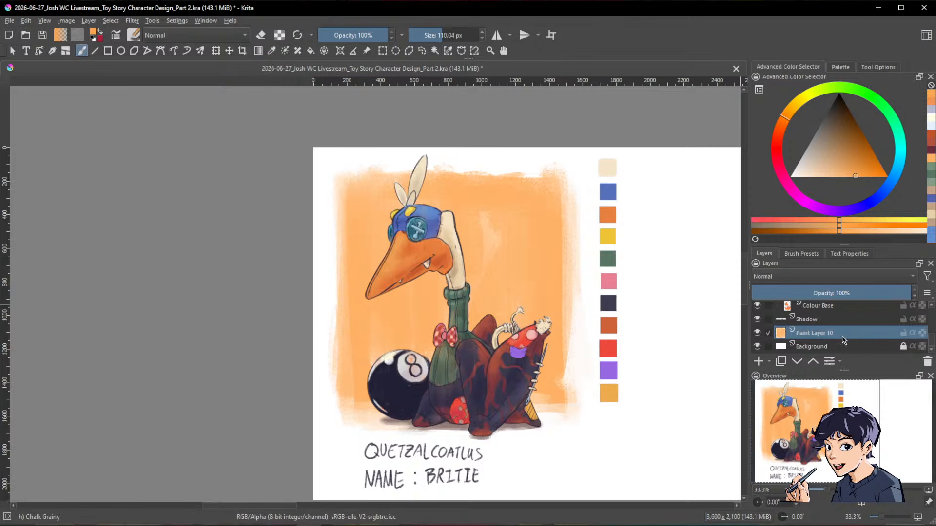
Step: Collapse Clipping Group 1 in the layer stack and rename it Colours
{"action": "scroll", "coordinate": [807, 331], "scroll_direction": "up", "scroll_amount": 3}
{"action": "scroll", "coordinate": [799, 324], "scroll_direction": "up", "scroll_amount": 3}
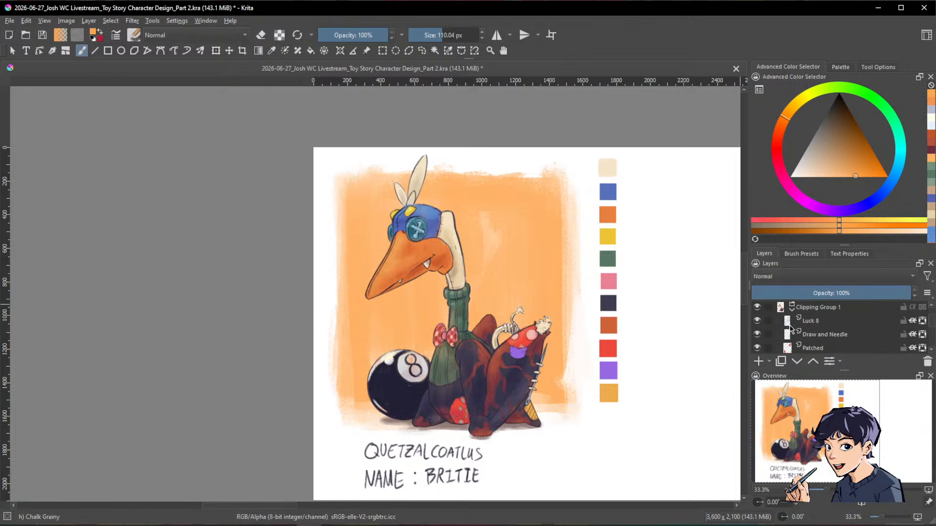
{"action": "left_click", "coordinate": [790, 308]}
{"action": "double_click", "coordinate": [811, 307]}
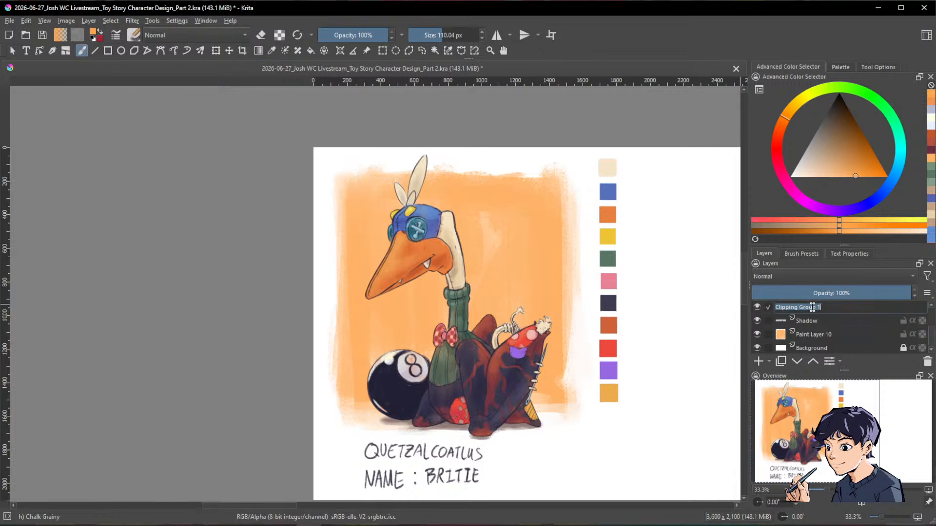
{"action": "type", "text": "Colopu"}
{"action": "key", "text": "BackSpace"}
{"action": "type", "text": "urs"}
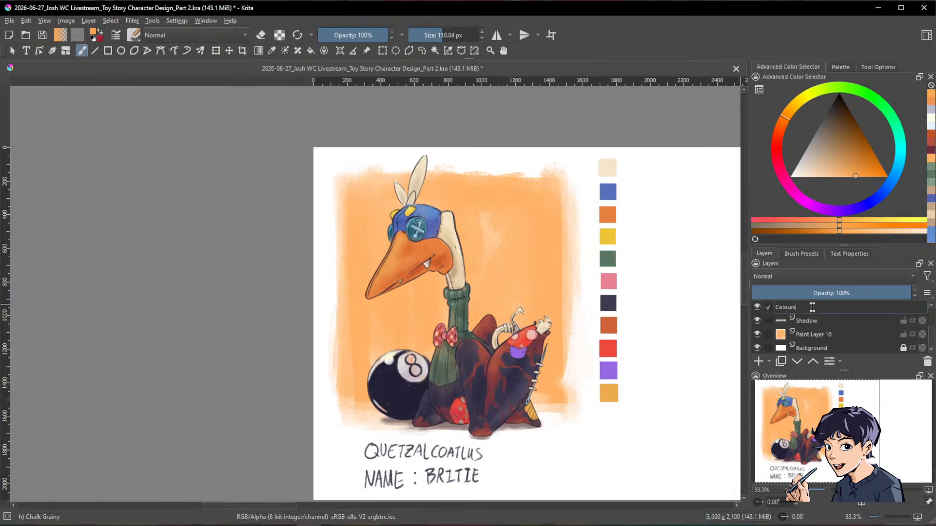
{"action": "key", "text": "Return"}
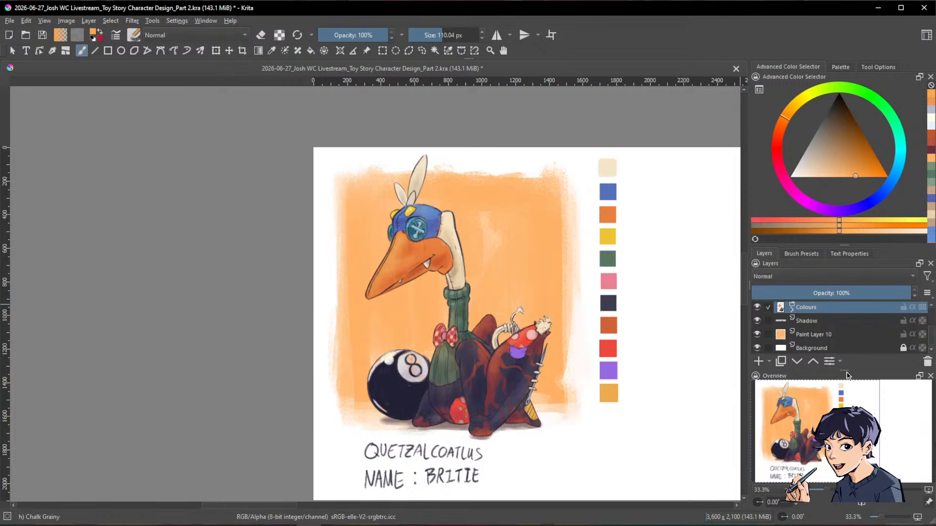
Step: Insert the image file of the character's alternative colouring as a new layer above the Colours group
{"action": "scroll", "coordinate": [557, 304], "scroll_direction": "down", "scroll_amount": 2}
{"action": "scroll", "coordinate": [578, 301], "scroll_direction": "up", "scroll_amount": 1}
{"action": "mouse_move", "coordinate": [627, 309]}
{"action": "left_mouse_down"}
{"action": "mouse_move", "coordinate": [386, 299]}
{"action": "mouse_move", "coordinate": [411, 299]}
{"action": "left_mouse_up"}
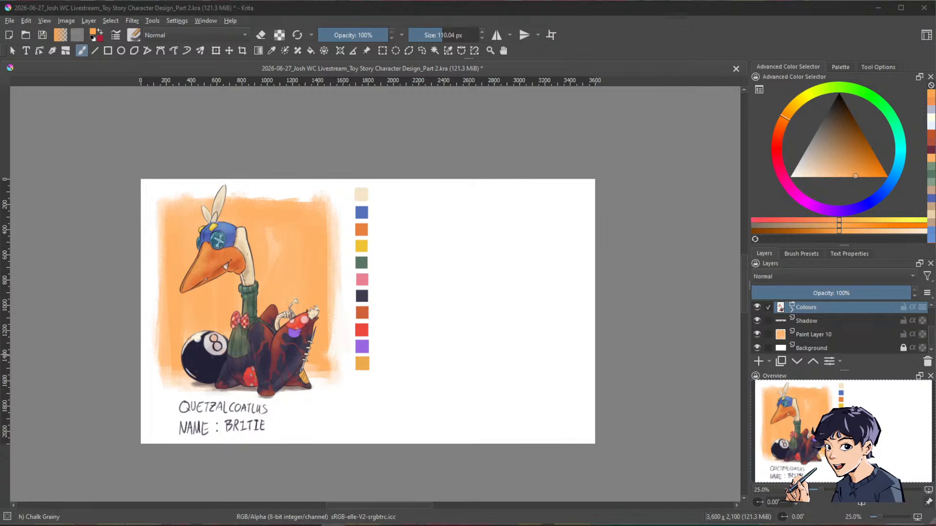
{"action": "left_click_drag", "start_coordinate": [0, 195], "coordinate": [491, 264]}
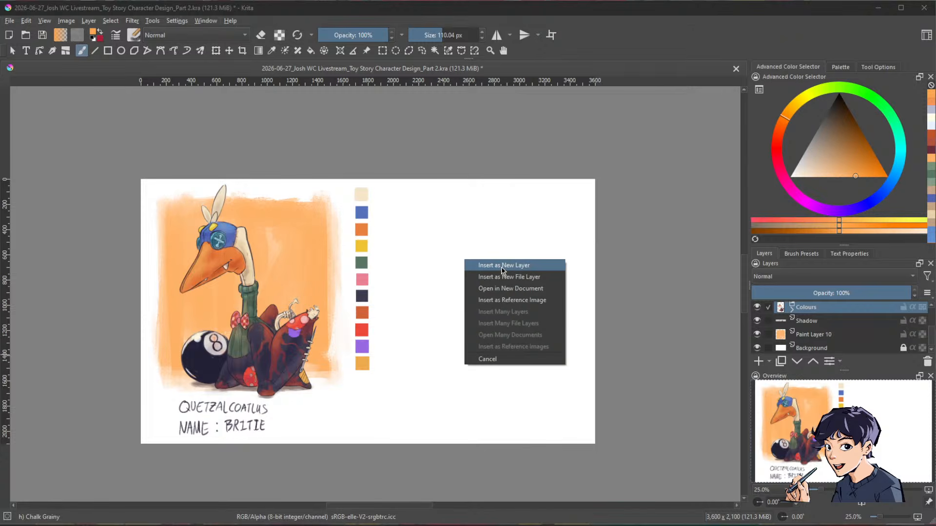
{"action": "left_click", "coordinate": [500, 267]}
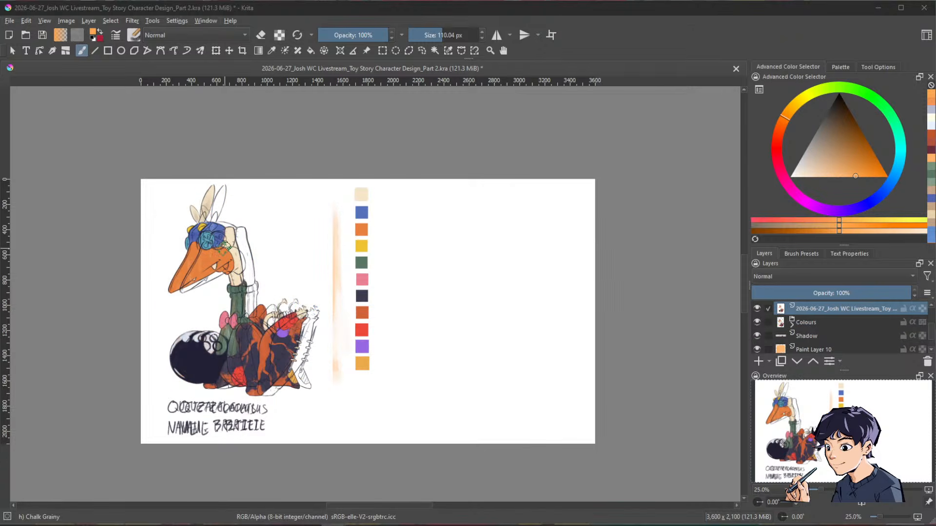
Step: Undo the stray brush stroke and move the inserted character image to the empty area beyond the palette swatches
{"action": "left_click_drag", "start_coordinate": [220, 258], "coordinate": [249, 260]}
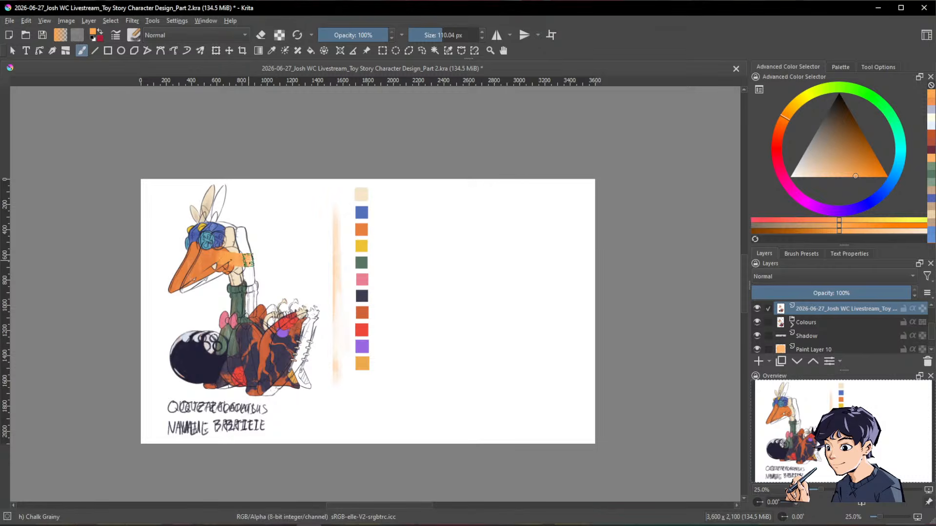
{"action": "key", "text": "ctrl+z"}
{"action": "key", "text": "ctrl+t"}
{"action": "left_click_drag", "start_coordinate": [191, 226], "coordinate": [428, 215]}
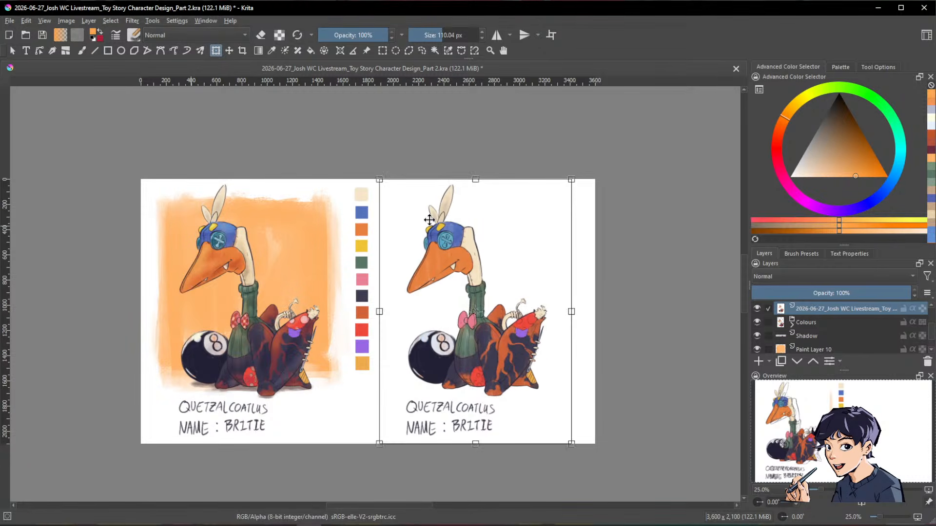
{"action": "key", "text": "Return"}
Step: Extend the canvas on the side of the inserted image to 4760 x 2100 px with the Crop tool
{"action": "scroll", "coordinate": [349, 275], "scroll_direction": "up", "scroll_amount": 1}
{"action": "left_click_drag", "start_coordinate": [401, 278], "coordinate": [455, 242]}
{"action": "left_click_drag", "start_coordinate": [301, 247], "coordinate": [322, 252]}
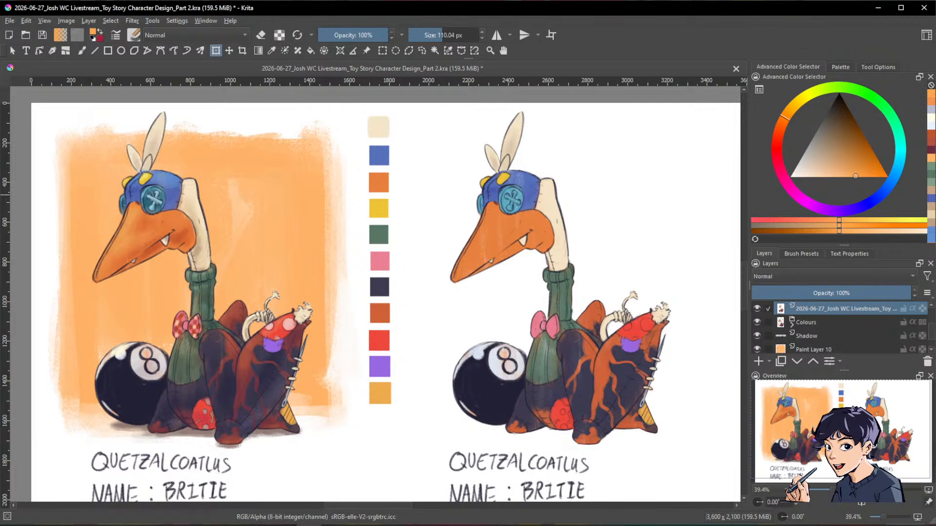
{"action": "left_click_drag", "start_coordinate": [569, 238], "coordinate": [568, 225]}
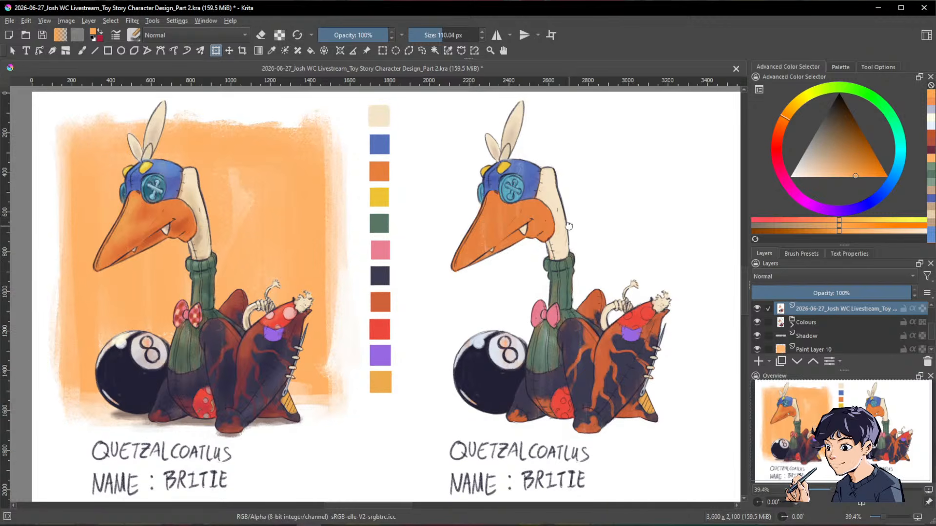
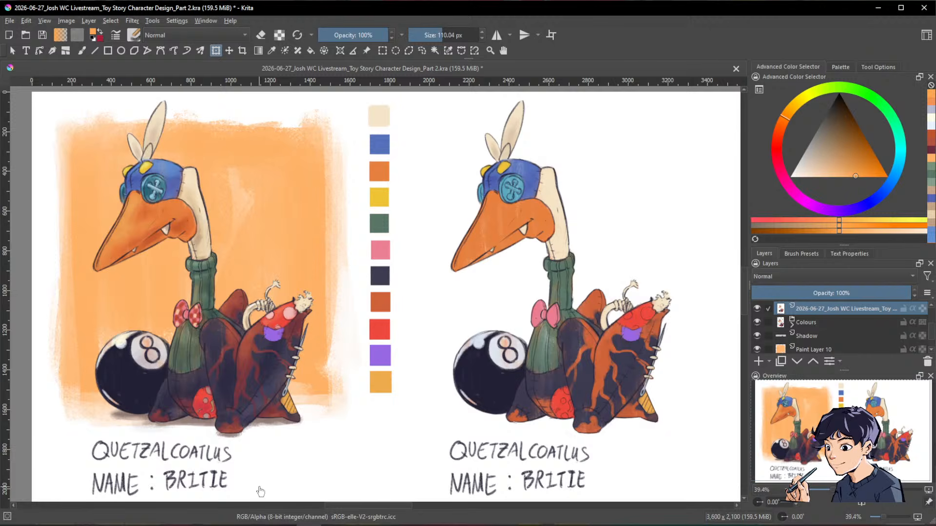
{"action": "scroll", "coordinate": [425, 339], "scroll_direction": "down", "scroll_amount": 2}
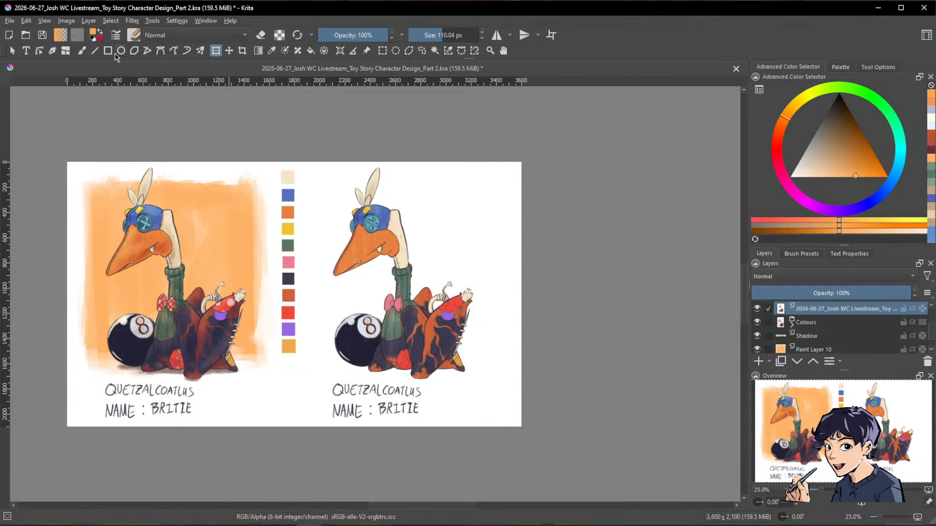
{"action": "left_click", "coordinate": [242, 50]}
{"action": "left_click", "coordinate": [328, 266]}
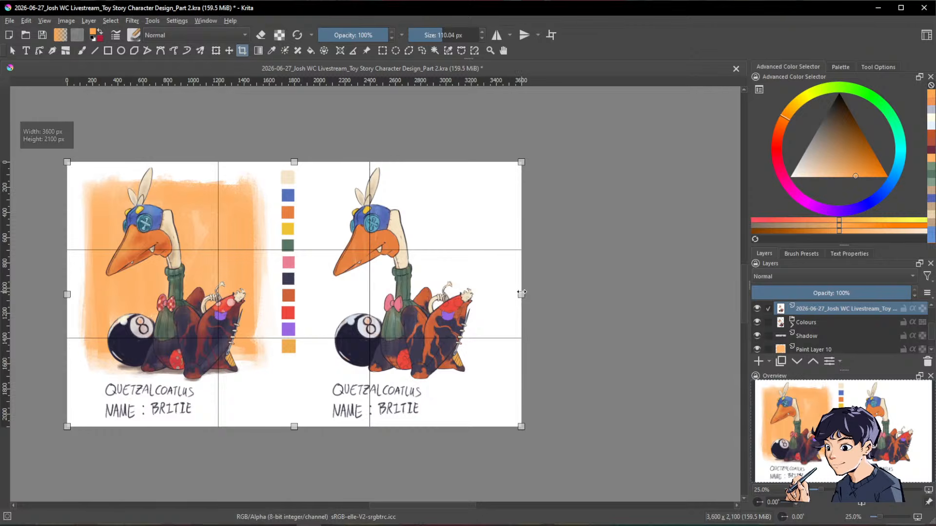
{"action": "left_click_drag", "start_coordinate": [523, 294], "coordinate": [667, 304]}
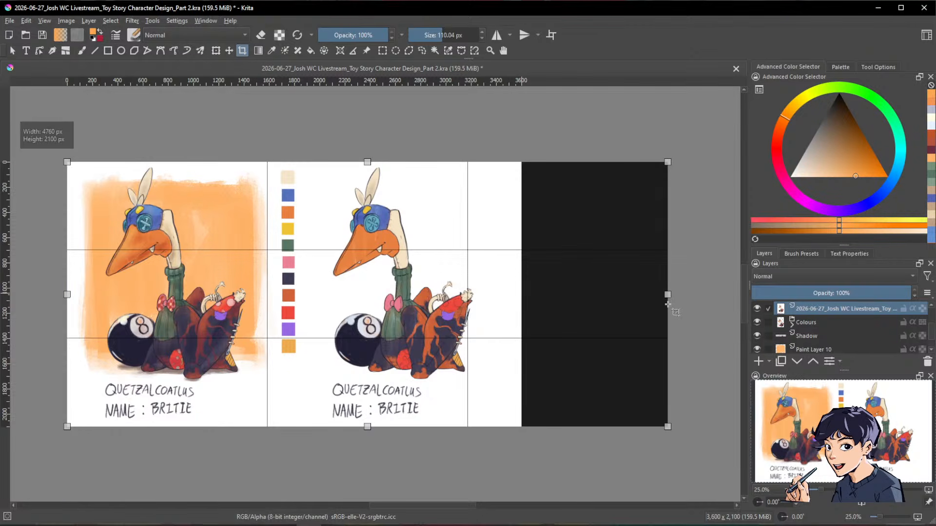
{"action": "key", "text": "Return"}
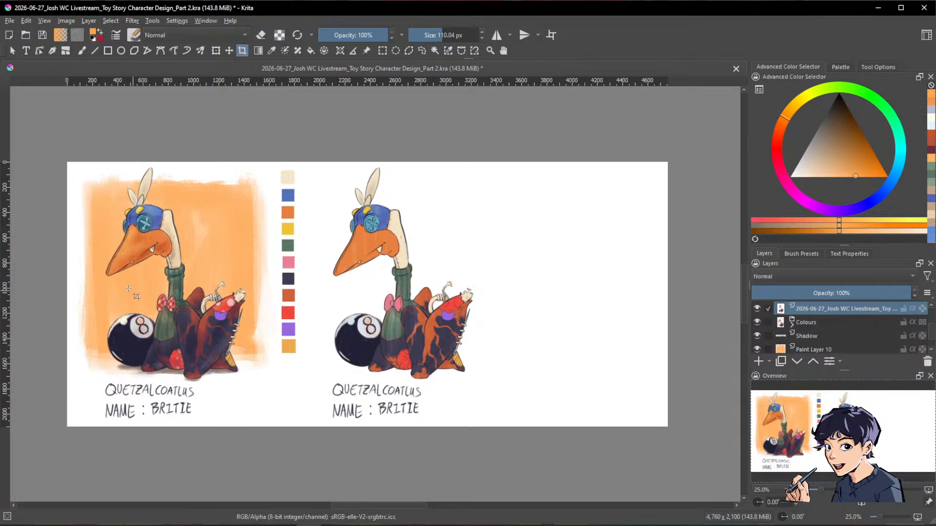
Step: Add a new paint layer above the inserted image's layer and delete the hidden Paint Layer 9
{"action": "scroll", "coordinate": [132, 293], "scroll_direction": "up", "scroll_amount": 1}
{"action": "left_click_drag", "start_coordinate": [366, 320], "coordinate": [323, 323]}
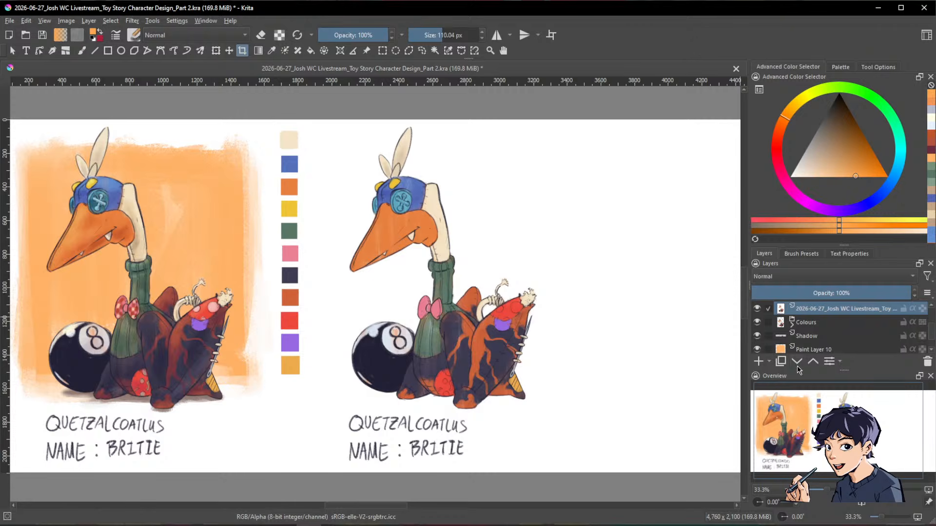
{"action": "key", "text": "Insert"}
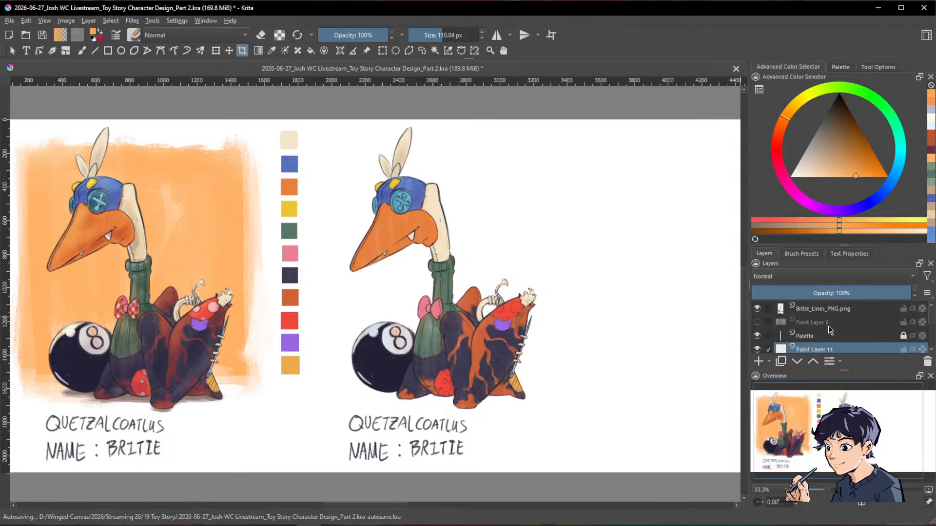
{"action": "left_click", "coordinate": [824, 323]}
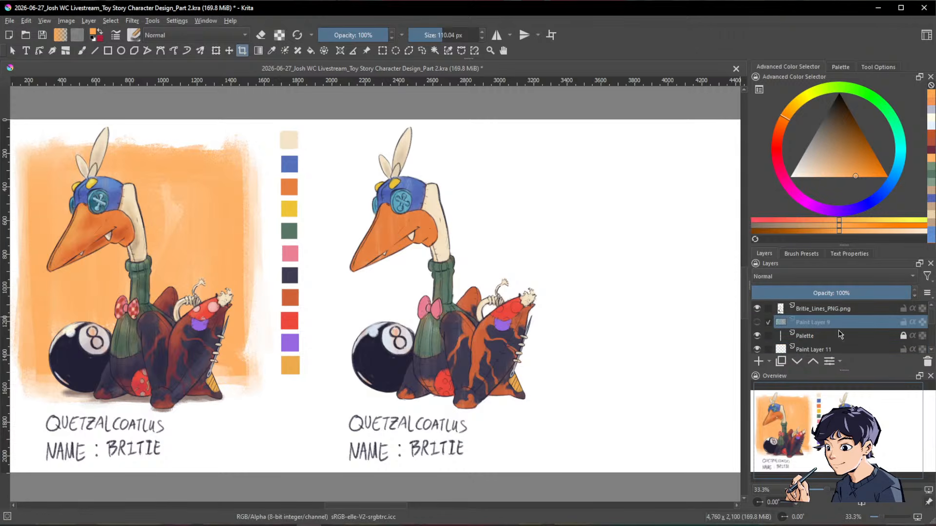
{"action": "left_click", "coordinate": [926, 366]}
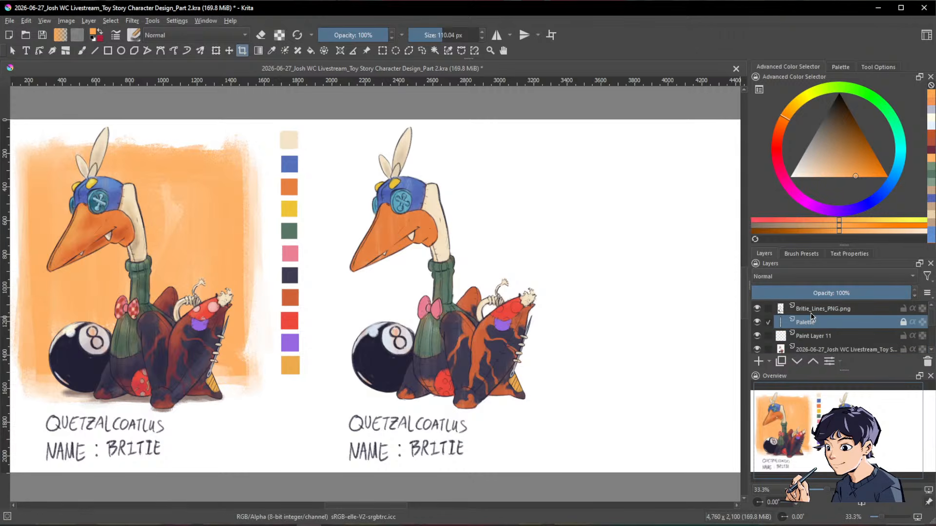
Step: Move Paint Layer 11 and the inserted image's layer to the top of the stack, and group the layers from Britie_Lines_PNG.png down to Paint Layer 10
{"action": "left_click_drag", "start_coordinate": [820, 336], "coordinate": [825, 310]}
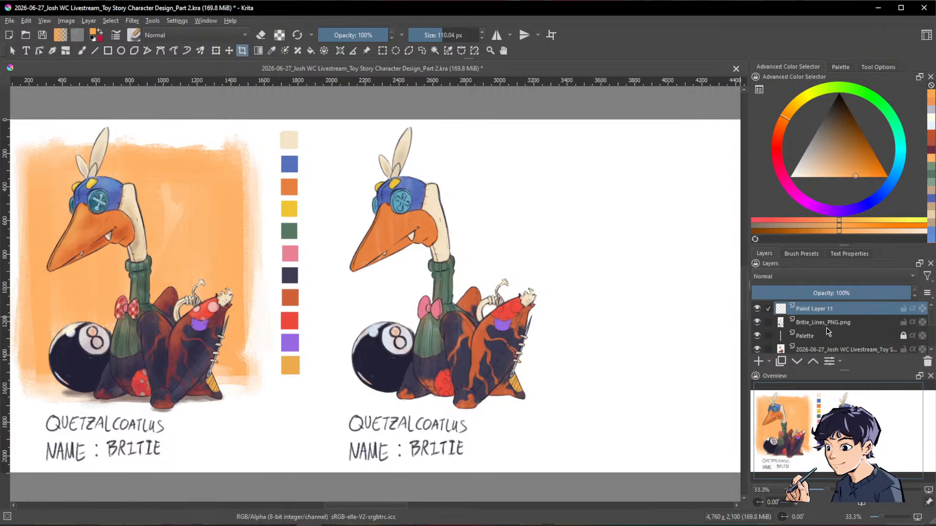
{"action": "left_click_drag", "start_coordinate": [835, 349], "coordinate": [839, 316]}
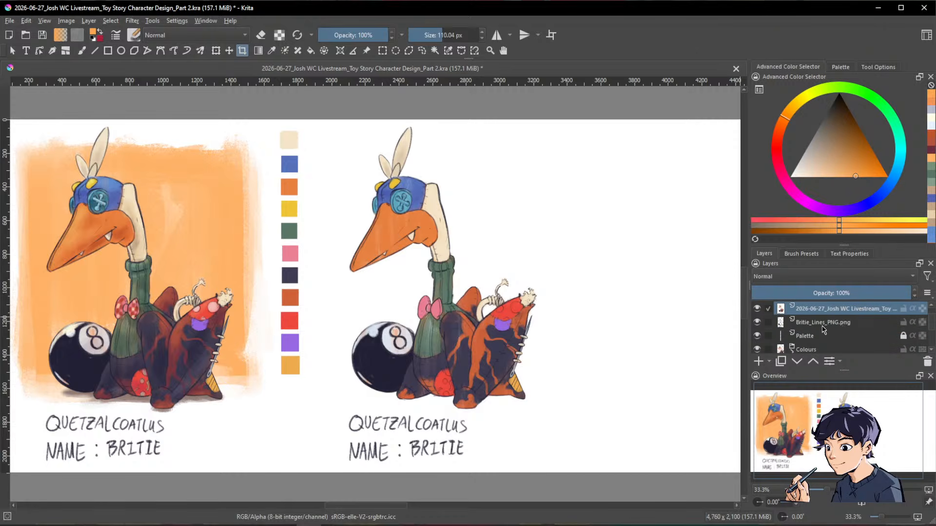
{"action": "scroll", "coordinate": [822, 327], "scroll_direction": "down", "scroll_amount": 1}
{"action": "scroll", "coordinate": [821, 331], "scroll_direction": "down", "scroll_amount": 1}
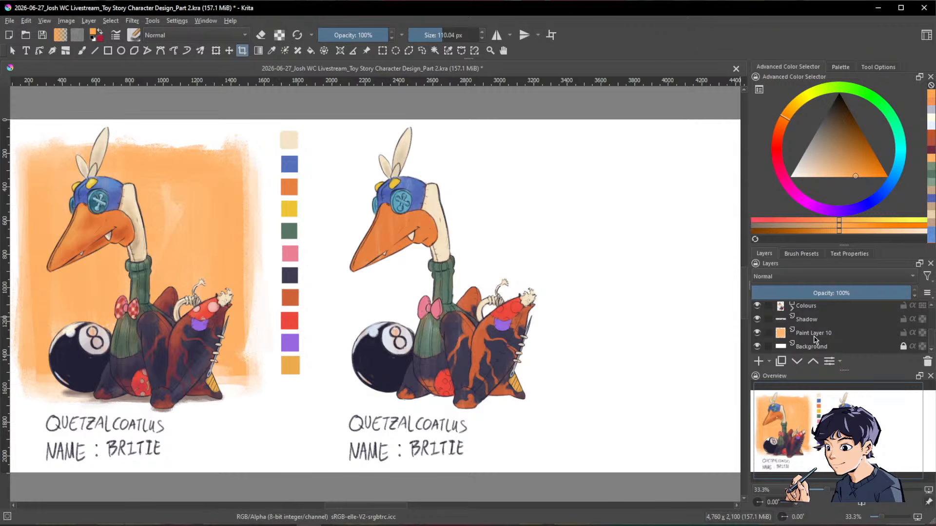
{"action": "scroll", "coordinate": [816, 336], "scroll_direction": "up", "scroll_amount": 3}
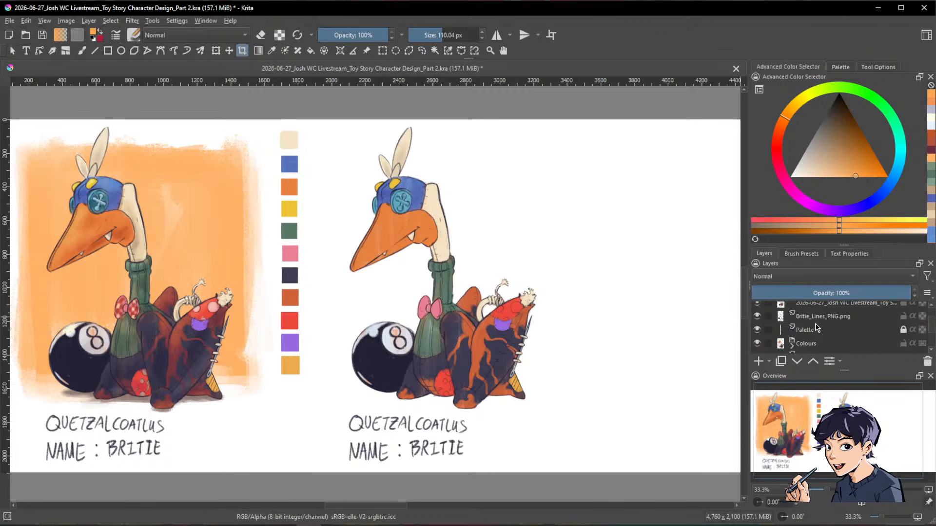
{"action": "left_click", "coordinate": [810, 318], "text": "shift"}
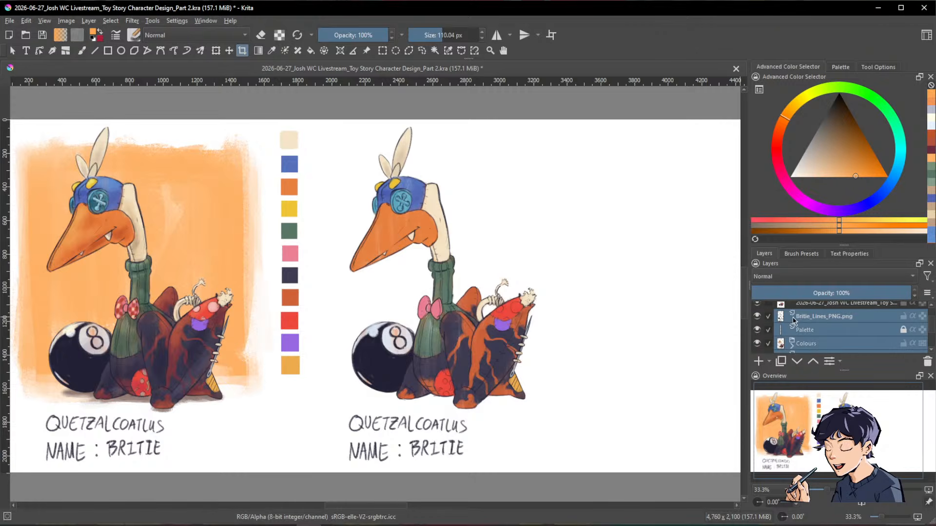
{"action": "key", "text": "ctrl+g"}
{"action": "left_click", "coordinate": [757, 332]}
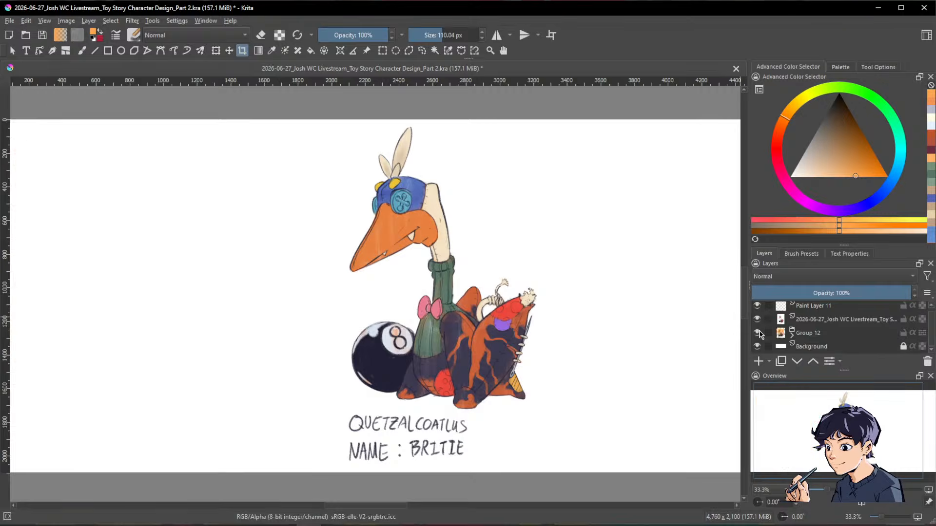
{"action": "left_click", "coordinate": [759, 333]}
Step: Rename the new layer group as Final and the inserted image's layer as Flat Block
{"action": "double_click", "coordinate": [803, 333]}
{"action": "type", "text": "Final"}
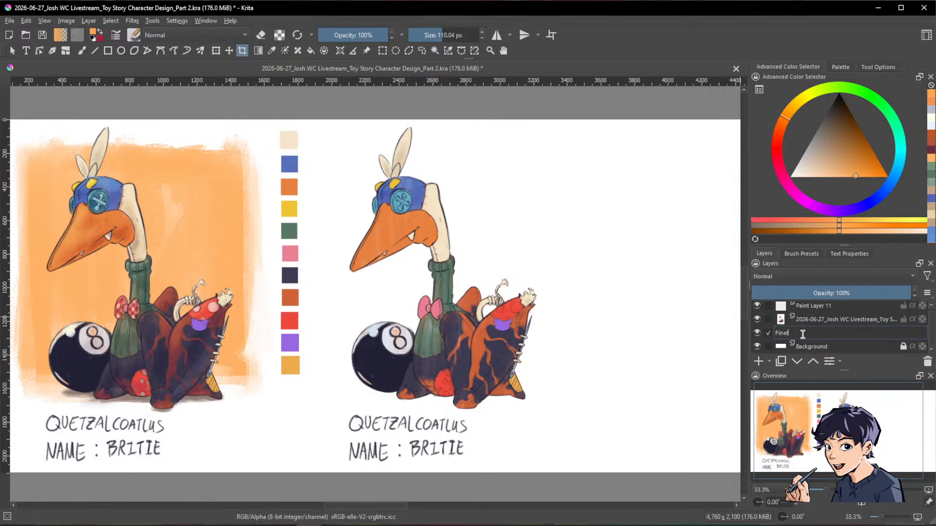
{"action": "key", "text": "Return"}
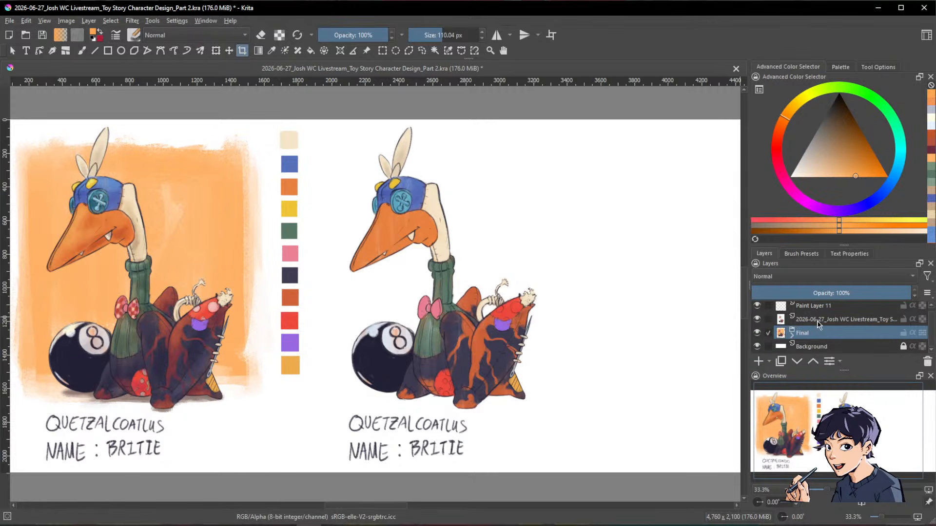
{"action": "double_click", "coordinate": [818, 322]}
{"action": "type", "text": "Flat"}
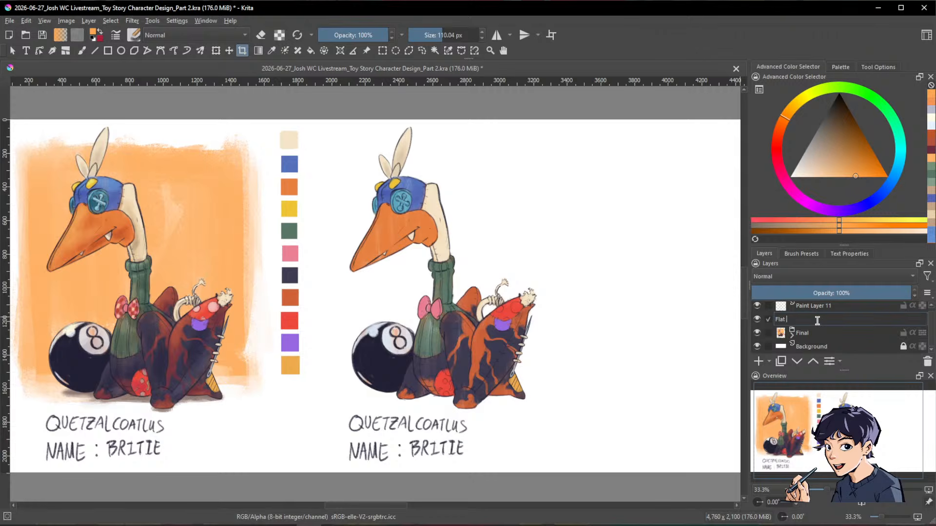
{"action": "type", "text": " Block"}
{"action": "key", "text": "Return"}
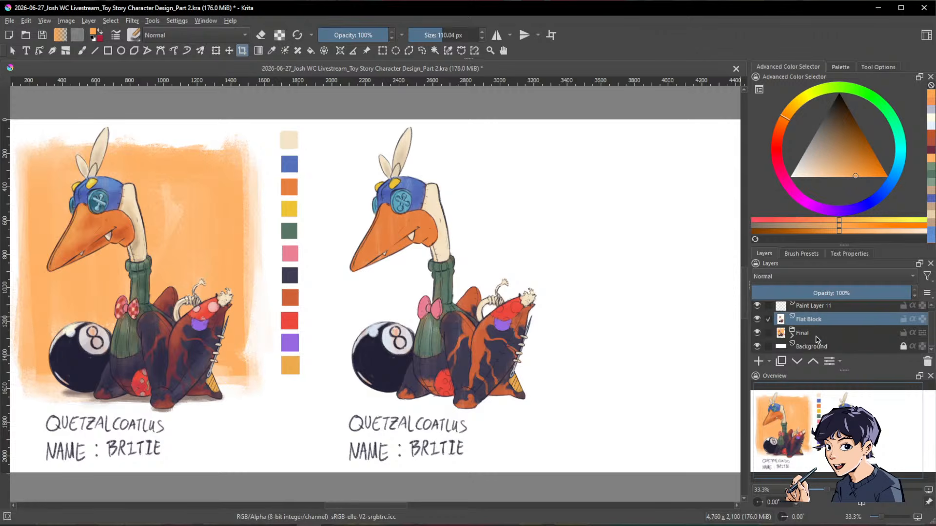
Step: Make Paint Layer 11 active and choose the h) Charcoal Pencil Medium THIN brush preset from the favourites
{"action": "left_click", "coordinate": [815, 315]}
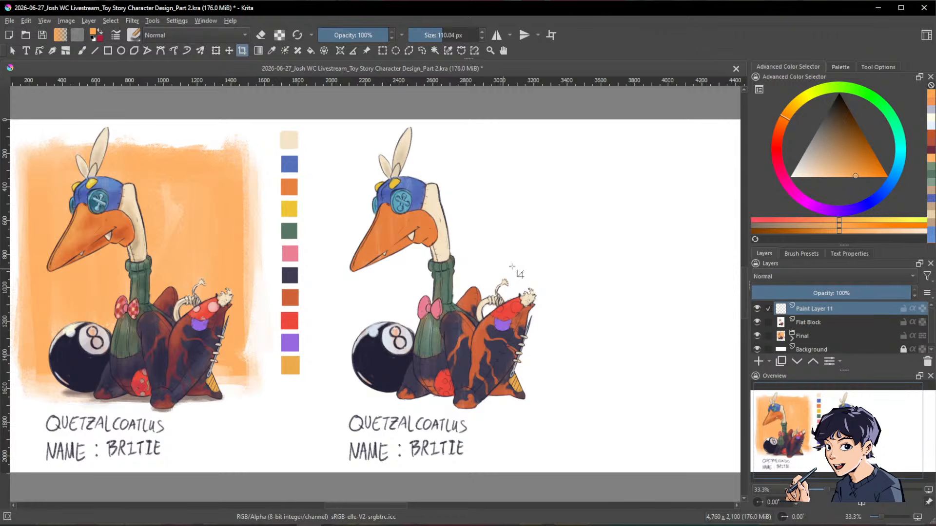
{"action": "scroll", "coordinate": [585, 278], "scroll_direction": "down", "scroll_amount": 1}
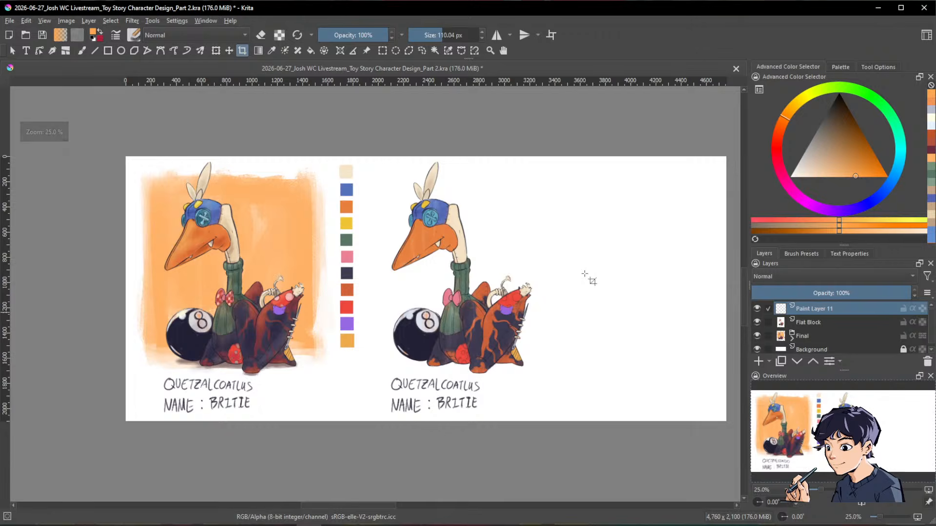
{"action": "key", "text": "b"}
{"action": "left_click_drag", "start_coordinate": [581, 279], "coordinate": [549, 280]}
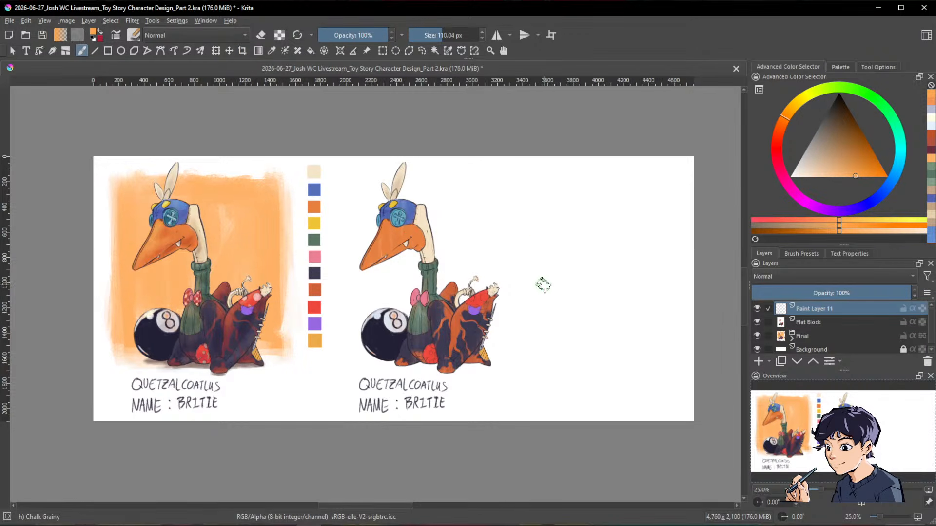
{"action": "scroll", "coordinate": [551, 272], "scroll_direction": "up", "scroll_amount": 2}
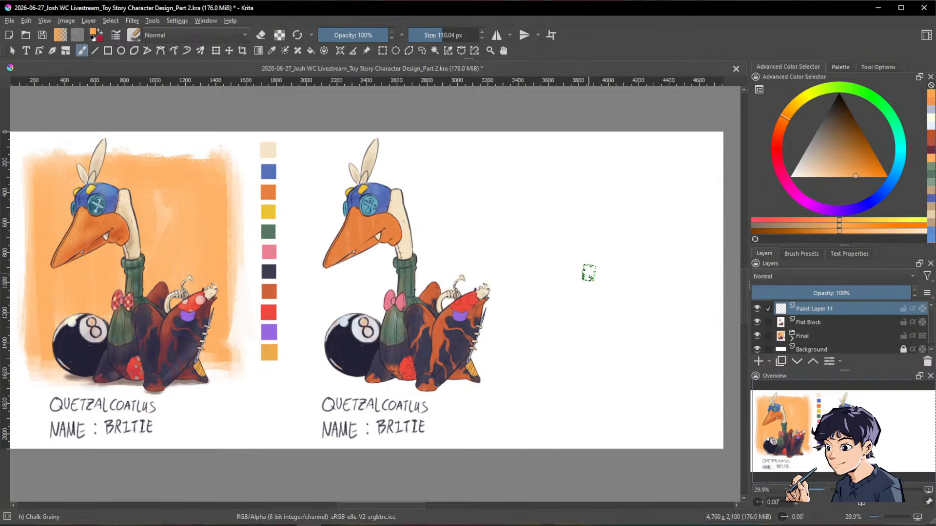
{"action": "left_click", "coordinate": [811, 256]}
{"action": "scroll", "coordinate": [804, 308], "scroll_direction": "up", "scroll_amount": 2}
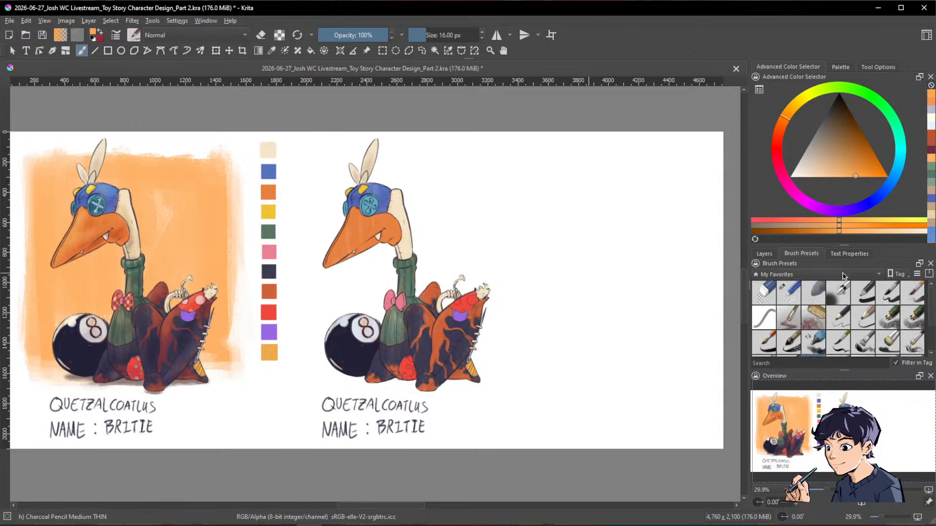
{"action": "key", "text": "e"}
{"action": "scroll", "coordinate": [799, 302], "scroll_direction": "down", "scroll_amount": 2}
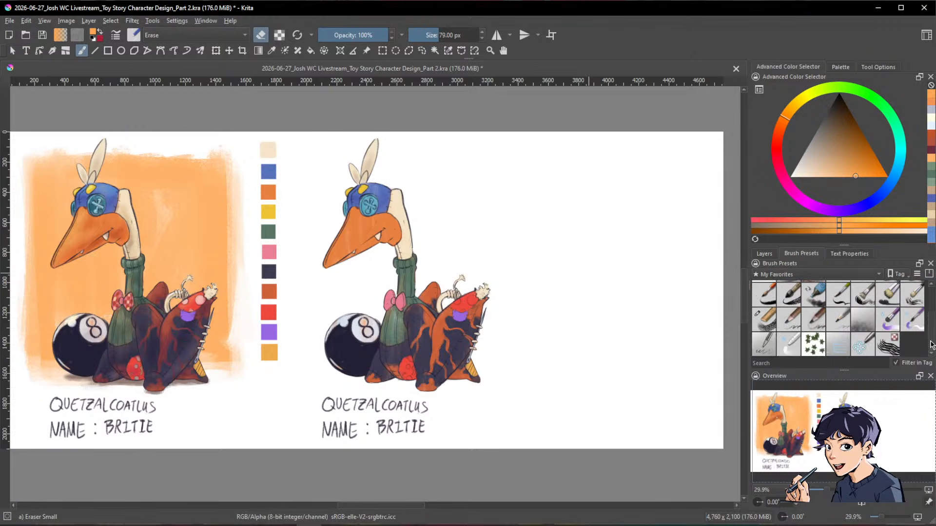
{"action": "left_click", "coordinate": [813, 319]}
{"action": "left_click", "coordinate": [777, 253]}
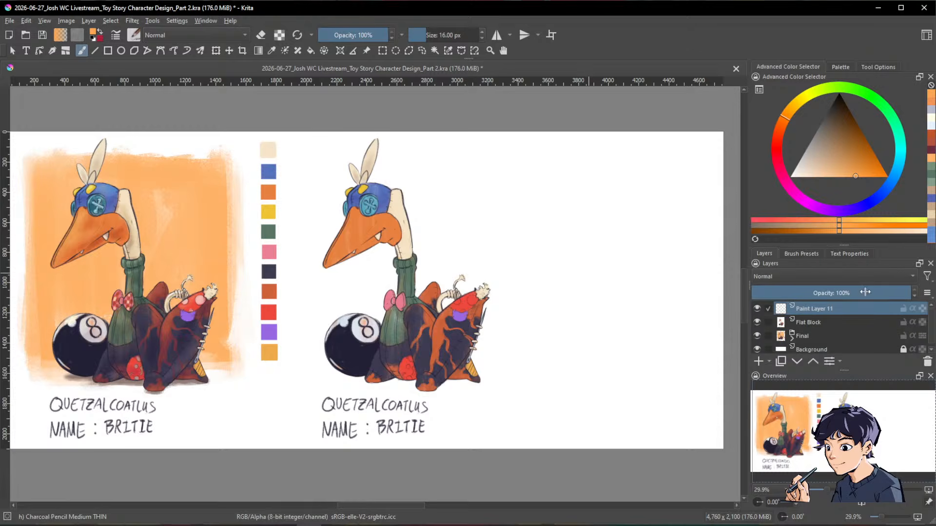
Step: Set the painting colour to Mandy from the PixelArt 32 palette
{"action": "left_click", "coordinate": [840, 67]}
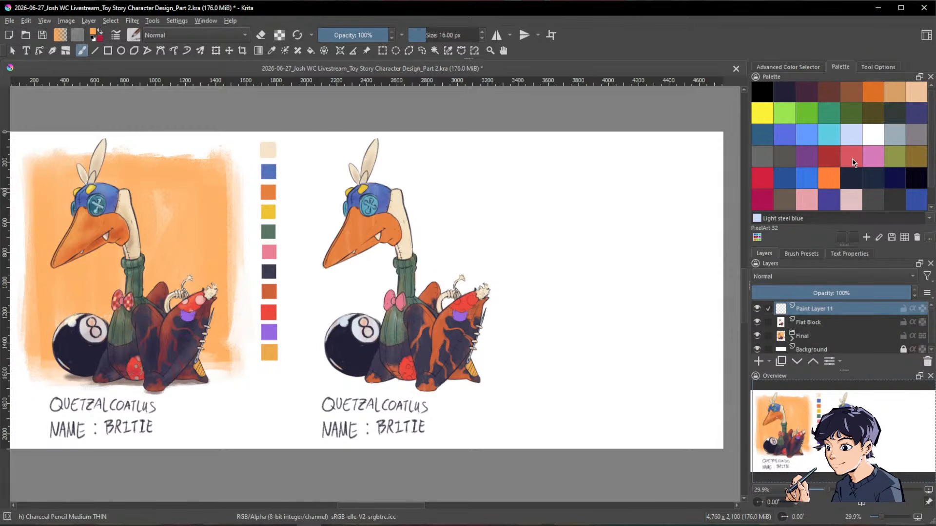
{"action": "left_click", "coordinate": [852, 158]}
{"action": "scroll", "coordinate": [606, 263], "scroll_direction": "up", "scroll_amount": 2}
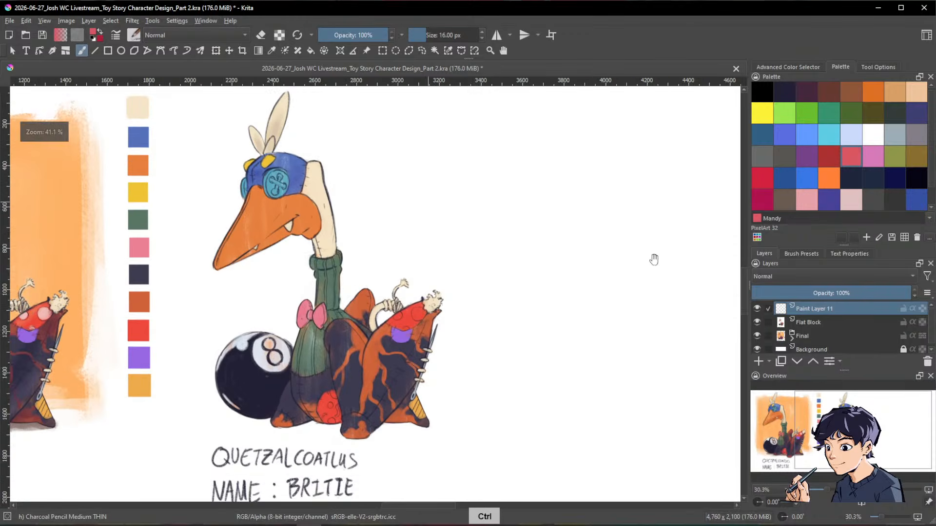
{"action": "scroll", "coordinate": [654, 259], "scroll_direction": "down", "scroll_amount": 2}
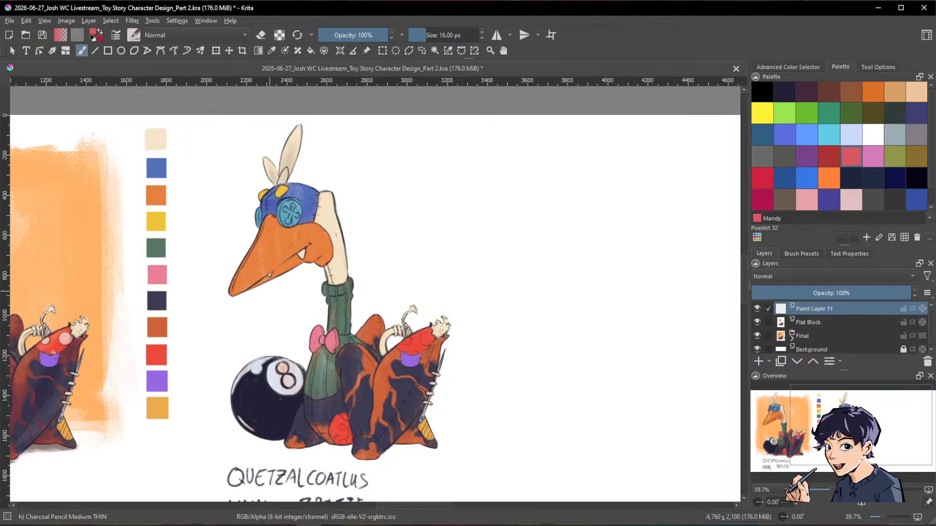
Step: Switch to the image viewer and examine the earlier plushie toy sketches in the Demo Notes image
{"action": "key", "text": "alt+Tab"}
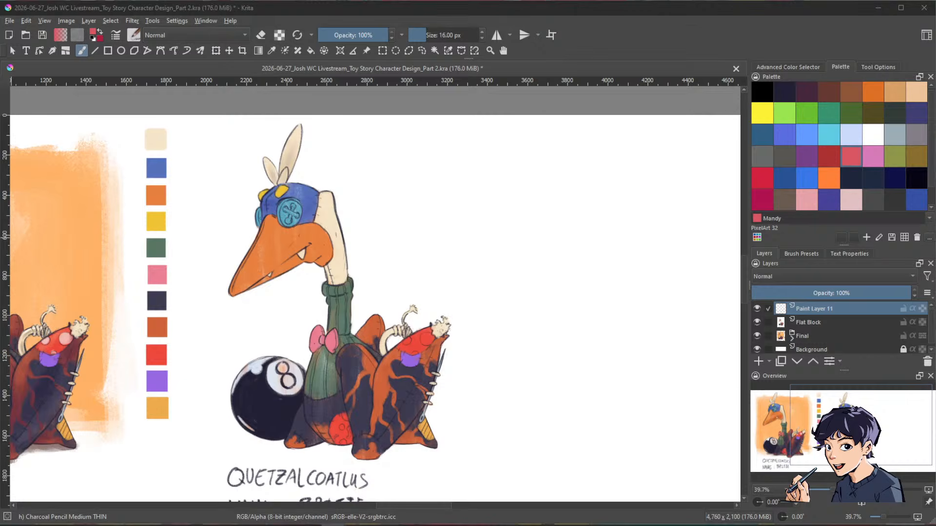
{"action": "left_click_drag", "start_coordinate": [0, 83], "coordinate": [342, 92]}
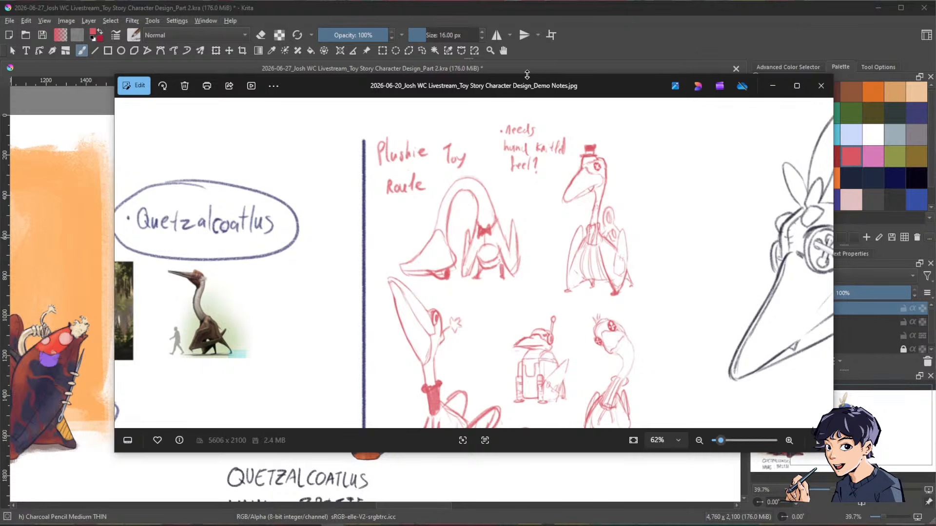
{"action": "left_click_drag", "start_coordinate": [532, 92], "coordinate": [0, 92]}
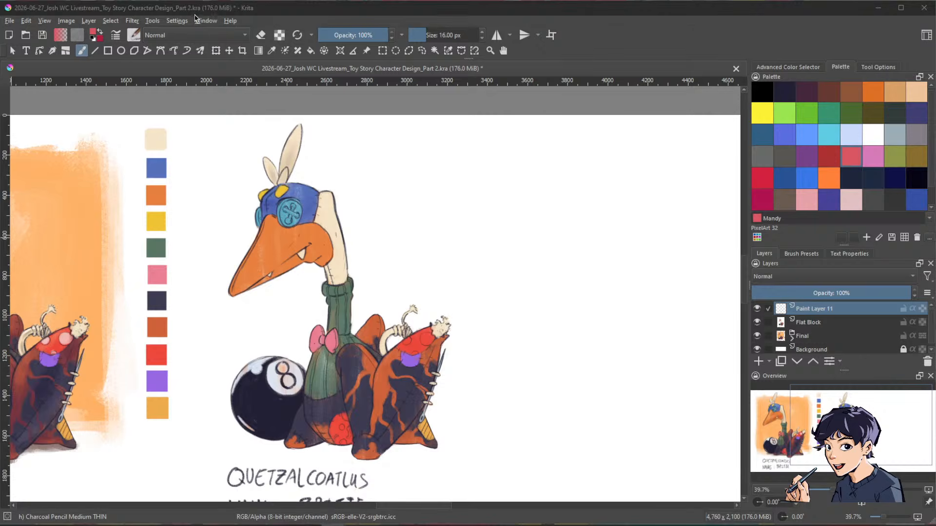
Step: Move the Flat Block character to the far edge of the canvas, leaving an empty area between it and the palette swatches
{"action": "scroll", "coordinate": [557, 182], "scroll_direction": "down", "scroll_amount": 1}
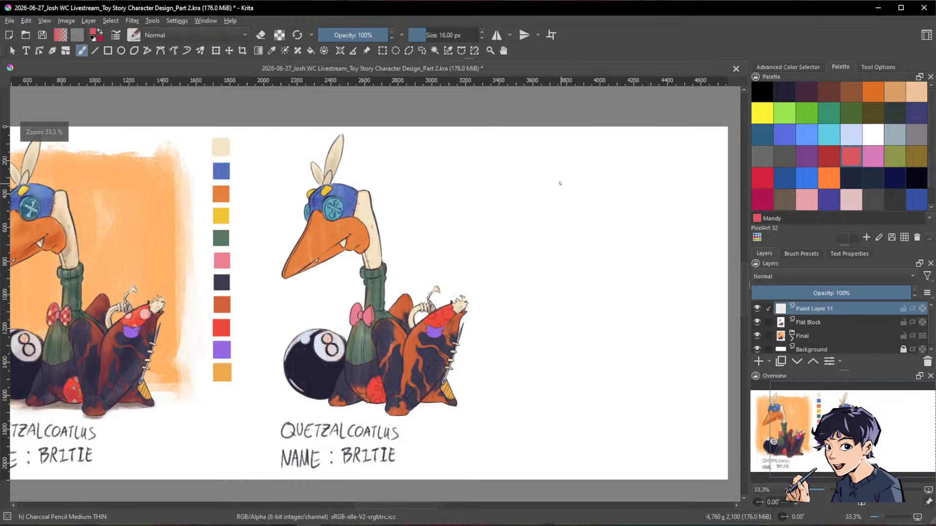
{"action": "scroll", "coordinate": [543, 188], "scroll_direction": "down", "scroll_amount": 1}
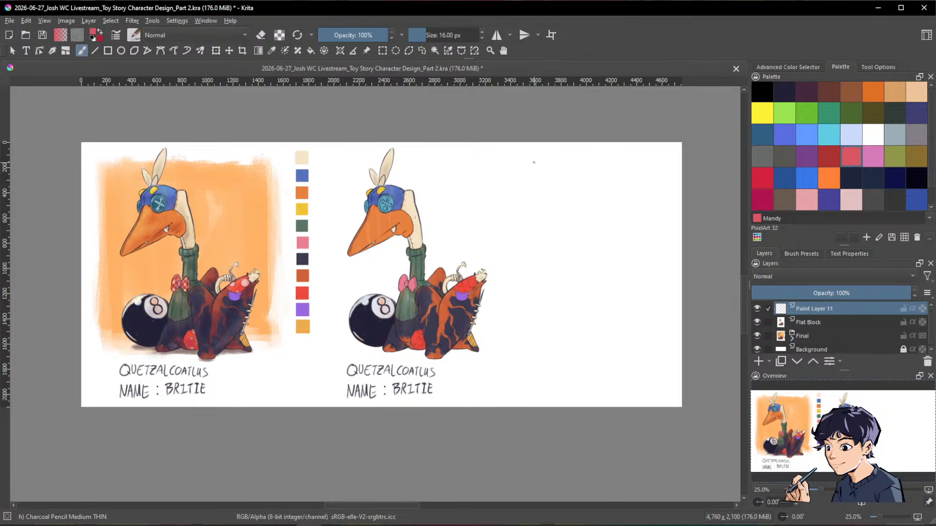
{"action": "key", "text": "ctrl+space"}
{"action": "left_click_drag", "start_coordinate": [564, 255], "coordinate": [593, 239]}
{"action": "left_click_drag", "start_coordinate": [605, 267], "coordinate": [703, 283]}
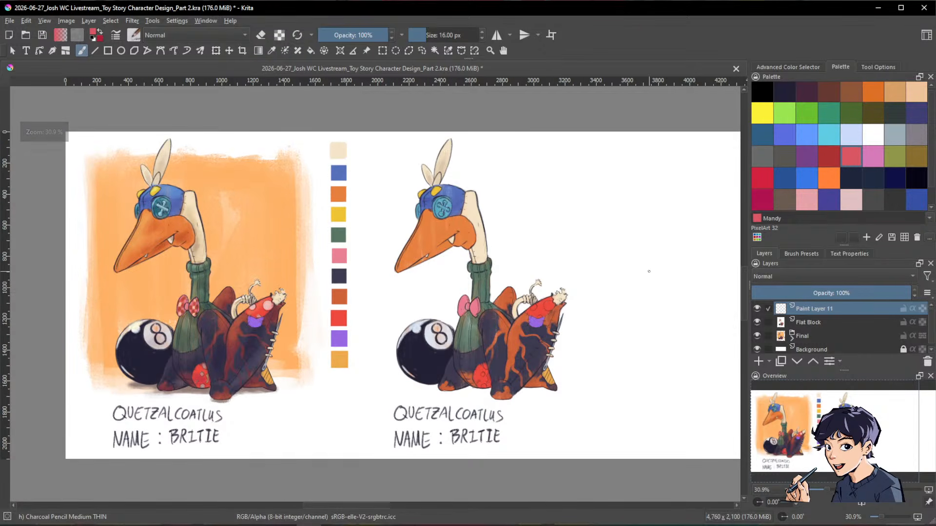
{"action": "left_click", "coordinate": [815, 323]}
{"action": "key", "text": "ctrl+t"}
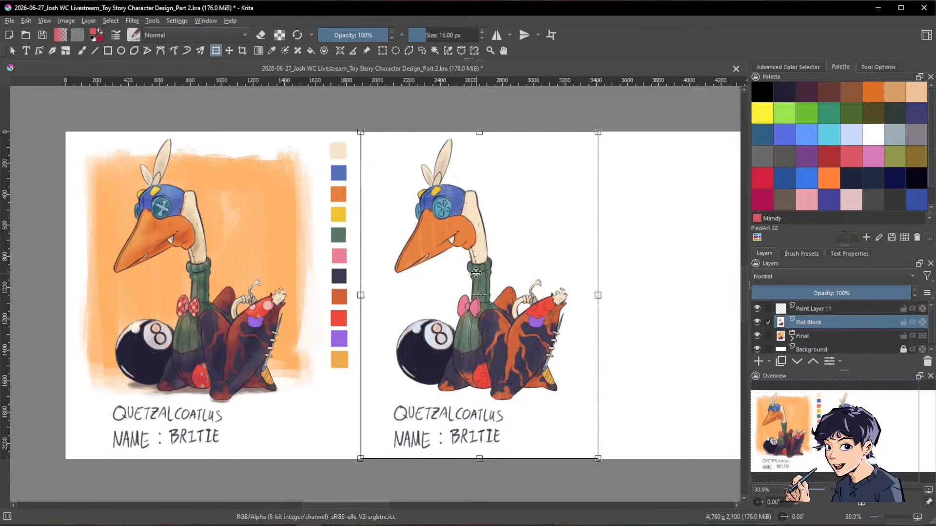
{"action": "left_click_drag", "start_coordinate": [415, 282], "coordinate": [491, 286]}
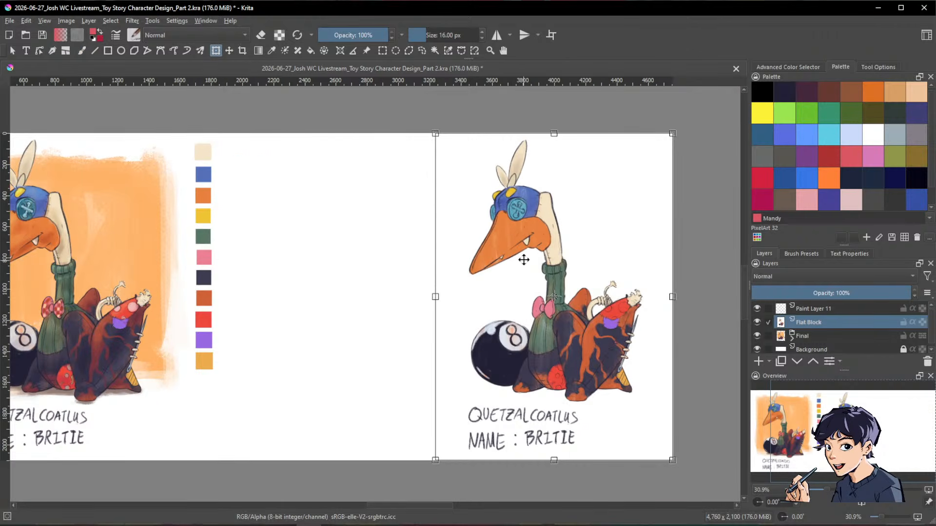
{"action": "key", "text": "Return"}
{"action": "key", "text": "b"}
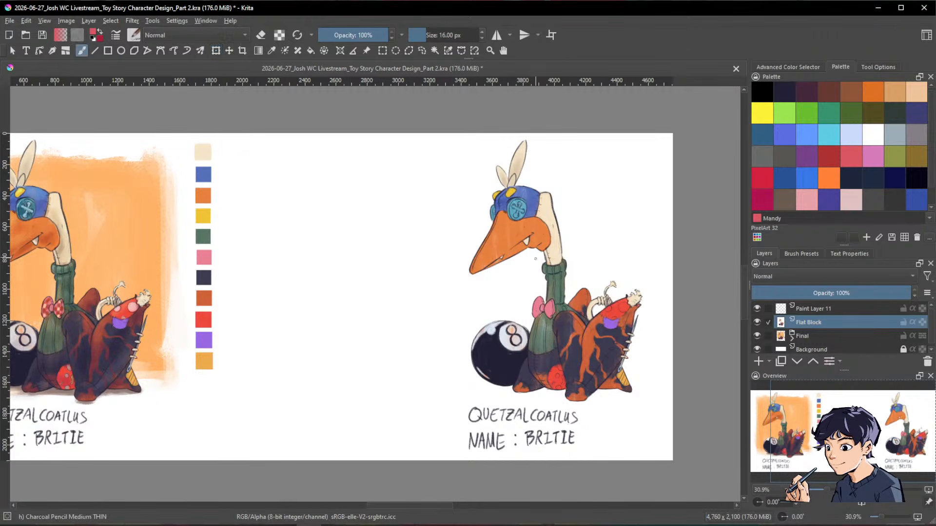
{"action": "mouse_move", "coordinate": [353, 268]}
{"action": "left_mouse_down"}
{"action": "mouse_move", "coordinate": [515, 290]}
{"action": "mouse_move", "coordinate": [562, 313]}
{"action": "mouse_move", "coordinate": [580, 263]}
{"action": "left_mouse_up"}
Step: On Paint Layer 11, sketch a rounded triangular outline about 430 px wide in the empty area between the two characters
{"action": "left_click", "coordinate": [831, 307]}
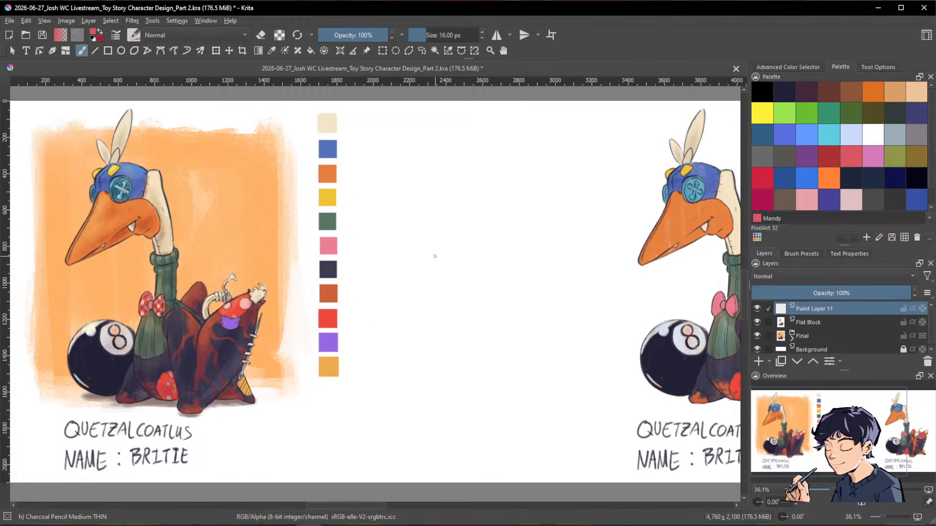
{"action": "key", "text": "space"}
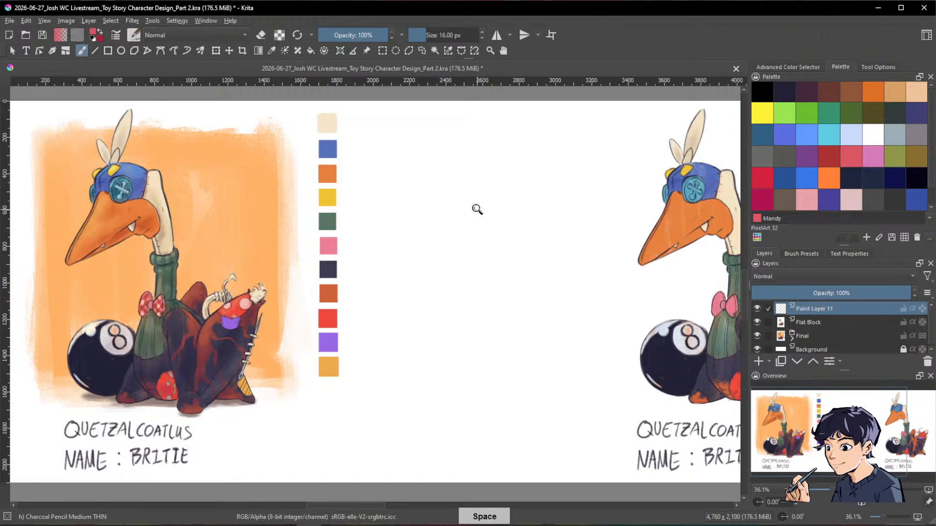
{"action": "left_click_drag", "start_coordinate": [477, 209], "coordinate": [492, 178]}
{"action": "left_click_drag", "start_coordinate": [518, 220], "coordinate": [547, 282]}
{"action": "mouse_move", "coordinate": [497, 257]}
{"action": "left_mouse_down"}
{"action": "mouse_move", "coordinate": [506, 257]}
{"action": "mouse_move", "coordinate": [461, 336]}
{"action": "left_mouse_up"}
{"action": "mouse_move", "coordinate": [466, 290]}
{"action": "left_mouse_down"}
{"action": "mouse_move", "coordinate": [482, 360]}
{"action": "mouse_move", "coordinate": [482, 249]}
{"action": "mouse_move", "coordinate": [488, 353]}
{"action": "left_mouse_up"}
{"action": "key", "text": "slash"}
{"action": "key", "text": "slash"}
{"action": "mouse_move", "coordinate": [519, 281]}
{"action": "left_mouse_down"}
{"action": "mouse_move", "coordinate": [561, 288]}
{"action": "mouse_move", "coordinate": [574, 305]}
{"action": "mouse_move", "coordinate": [544, 278]}
{"action": "mouse_move", "coordinate": [515, 290]}
{"action": "mouse_move", "coordinate": [503, 352]}
{"action": "mouse_move", "coordinate": [505, 317]}
{"action": "mouse_move", "coordinate": [501, 350]}
{"action": "mouse_move", "coordinate": [565, 361]}
{"action": "mouse_move", "coordinate": [555, 360]}
{"action": "mouse_move", "coordinate": [585, 345]}
{"action": "left_mouse_up"}
{"action": "mouse_move", "coordinate": [541, 367]}
{"action": "left_mouse_down"}
{"action": "mouse_move", "coordinate": [582, 352]}
{"action": "mouse_move", "coordinate": [580, 327]}
{"action": "mouse_move", "coordinate": [538, 276]}
{"action": "mouse_move", "coordinate": [521, 282]}
{"action": "mouse_move", "coordinate": [505, 311]}
{"action": "mouse_move", "coordinate": [501, 342]}
{"action": "mouse_move", "coordinate": [522, 363]}
{"action": "left_mouse_up"}
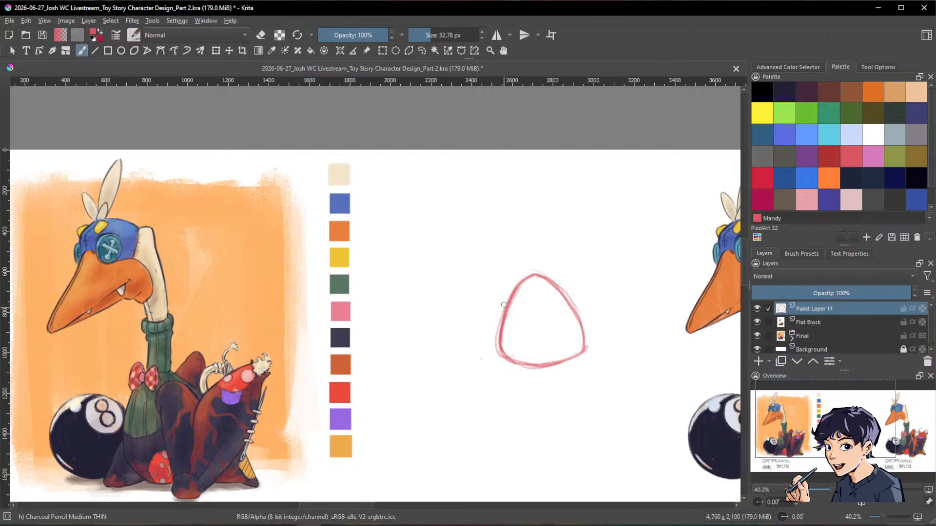
Step: Draw a curved centre line inside the rounded triangle and rework its upper outline with erasing and fresh strokes
{"action": "left_click_drag", "start_coordinate": [533, 282], "coordinate": [549, 357]}
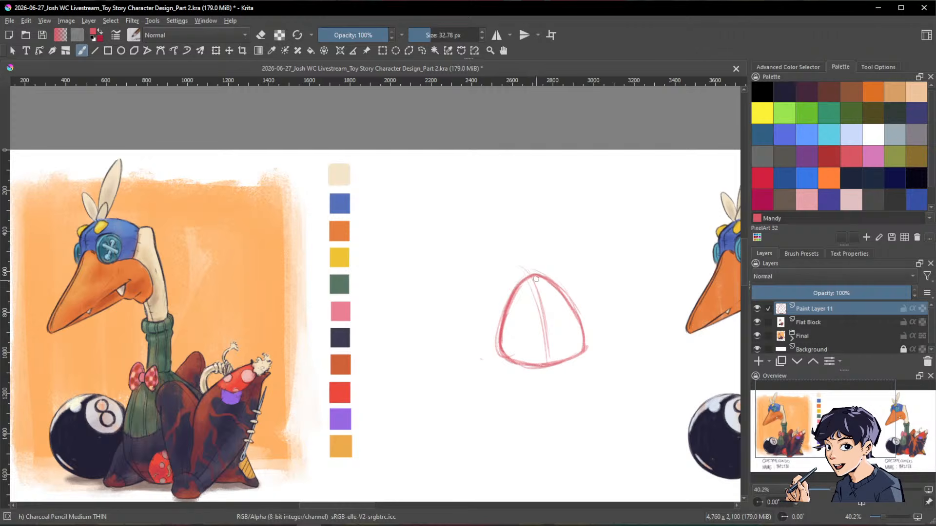
{"action": "mouse_move", "coordinate": [518, 279]}
{"action": "left_mouse_down"}
{"action": "mouse_move", "coordinate": [510, 320]}
{"action": "mouse_move", "coordinate": [507, 291]}
{"action": "mouse_move", "coordinate": [507, 348]}
{"action": "mouse_move", "coordinate": [499, 344]}
{"action": "mouse_move", "coordinate": [510, 290]}
{"action": "mouse_move", "coordinate": [549, 282]}
{"action": "mouse_move", "coordinate": [517, 286]}
{"action": "mouse_move", "coordinate": [539, 279]}
{"action": "mouse_move", "coordinate": [517, 299]}
{"action": "mouse_move", "coordinate": [526, 273]}
{"action": "mouse_move", "coordinate": [543, 276]}
{"action": "mouse_move", "coordinate": [576, 313]}
{"action": "left_mouse_up"}
{"action": "key", "text": "slash"}
{"action": "key", "text": "slash"}
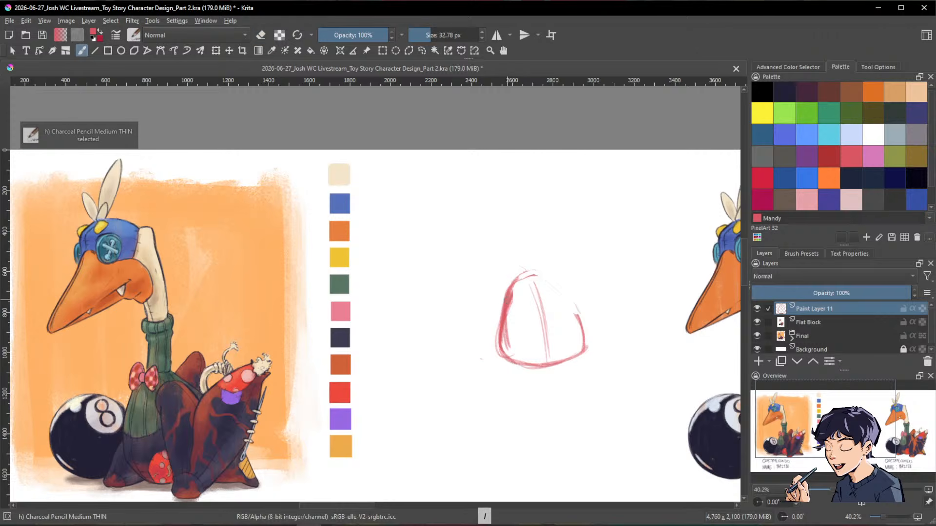
{"action": "mouse_move", "coordinate": [528, 273]}
{"action": "left_mouse_down"}
{"action": "mouse_move", "coordinate": [570, 306]}
{"action": "mouse_move", "coordinate": [583, 336]}
{"action": "left_mouse_up"}
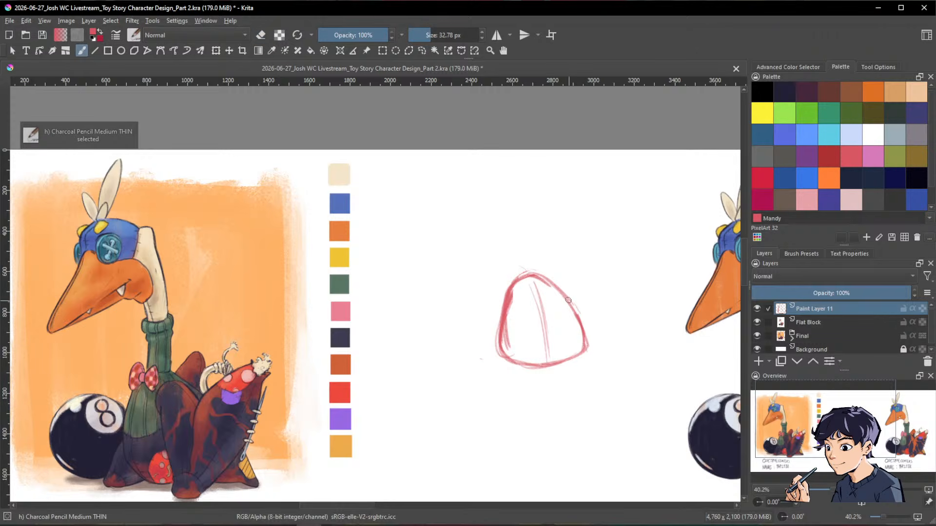
Step: Sketch slanted wing arms coming off both sides of the rounded triangular body, closing the left one with a rounded base
{"action": "left_click_drag", "start_coordinate": [553, 281], "coordinate": [606, 341]}
{"action": "left_click_drag", "start_coordinate": [582, 303], "coordinate": [616, 344]}
{"action": "left_click_drag", "start_coordinate": [503, 302], "coordinate": [480, 339]}
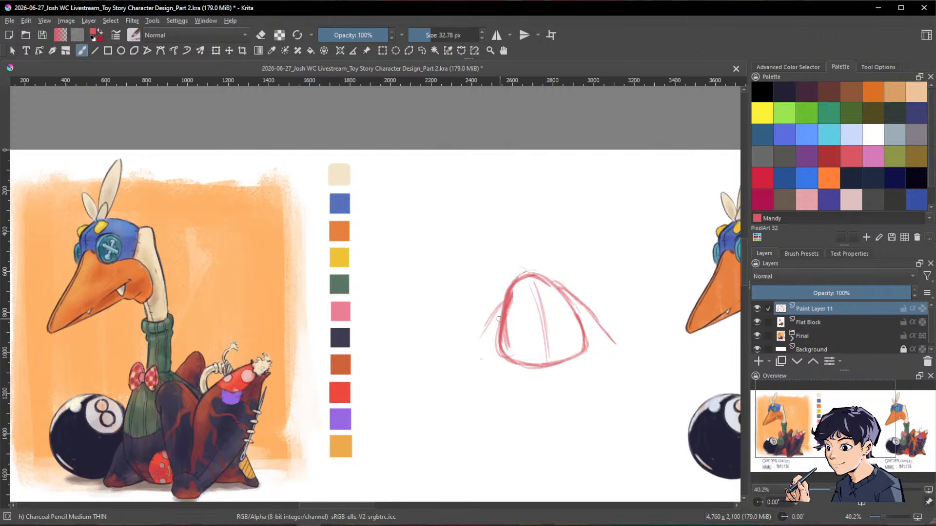
{"action": "left_click_drag", "start_coordinate": [502, 301], "coordinate": [468, 360]}
{"action": "mouse_move", "coordinate": [489, 325]}
{"action": "left_mouse_down"}
{"action": "mouse_move", "coordinate": [470, 358]}
{"action": "mouse_move", "coordinate": [475, 344]}
{"action": "mouse_move", "coordinate": [510, 364]}
{"action": "left_mouse_up"}
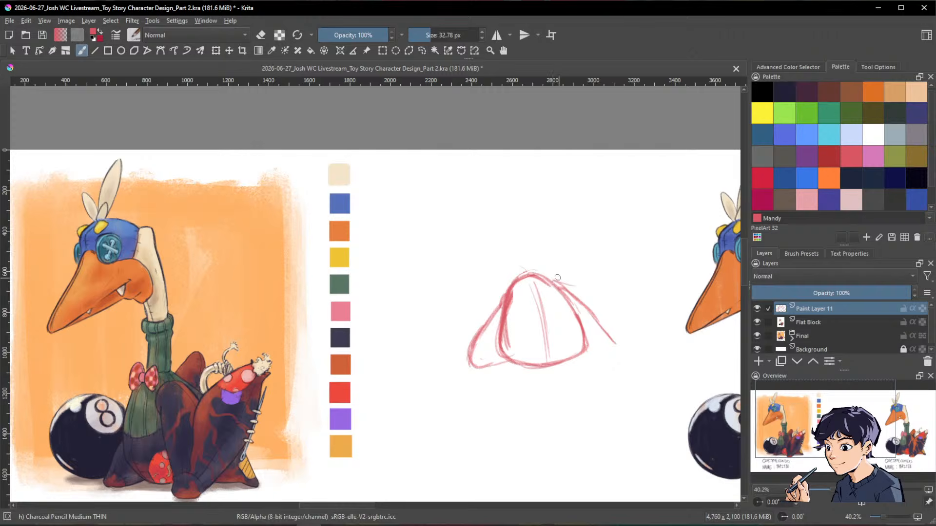
Step: Double the right wing arm's slanted line, close its base and add tall pointed wing tips behind both arms
{"action": "left_click_drag", "start_coordinate": [558, 285], "coordinate": [614, 329]}
{"action": "left_click_drag", "start_coordinate": [585, 301], "coordinate": [620, 355]}
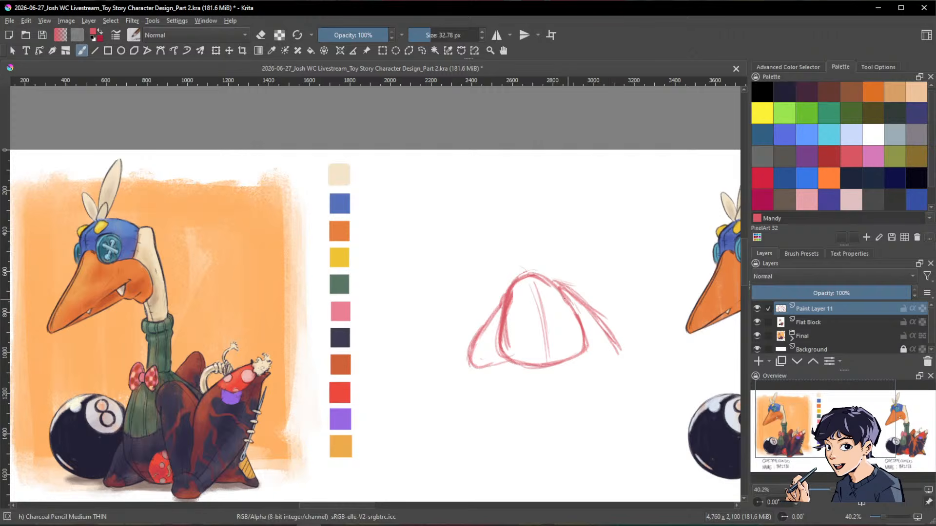
{"action": "mouse_move", "coordinate": [580, 327]}
{"action": "left_mouse_down"}
{"action": "mouse_move", "coordinate": [607, 356]}
{"action": "mouse_move", "coordinate": [605, 320]}
{"action": "mouse_move", "coordinate": [582, 298]}
{"action": "mouse_move", "coordinate": [592, 266]}
{"action": "mouse_move", "coordinate": [612, 291]}
{"action": "mouse_move", "coordinate": [596, 271]}
{"action": "mouse_move", "coordinate": [622, 344]}
{"action": "left_mouse_up"}
{"action": "mouse_move", "coordinate": [483, 283]}
{"action": "left_mouse_down"}
{"action": "mouse_move", "coordinate": [468, 329]}
{"action": "mouse_move", "coordinate": [485, 283]}
{"action": "mouse_move", "coordinate": [495, 305]}
{"action": "left_mouse_up"}
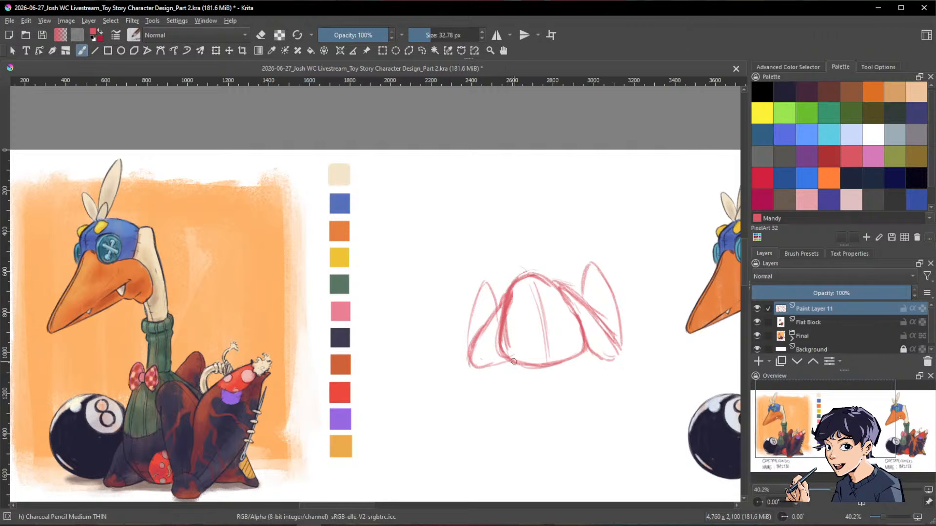
Step: Darken the body's base and the left wing arm, erase their overlapping strokes and redraw the body's left edge
{"action": "left_click_drag", "start_coordinate": [522, 363], "coordinate": [576, 358]}
{"action": "mouse_move", "coordinate": [499, 298]}
{"action": "left_mouse_down"}
{"action": "mouse_move", "coordinate": [472, 358]}
{"action": "mouse_move", "coordinate": [516, 348]}
{"action": "left_mouse_up"}
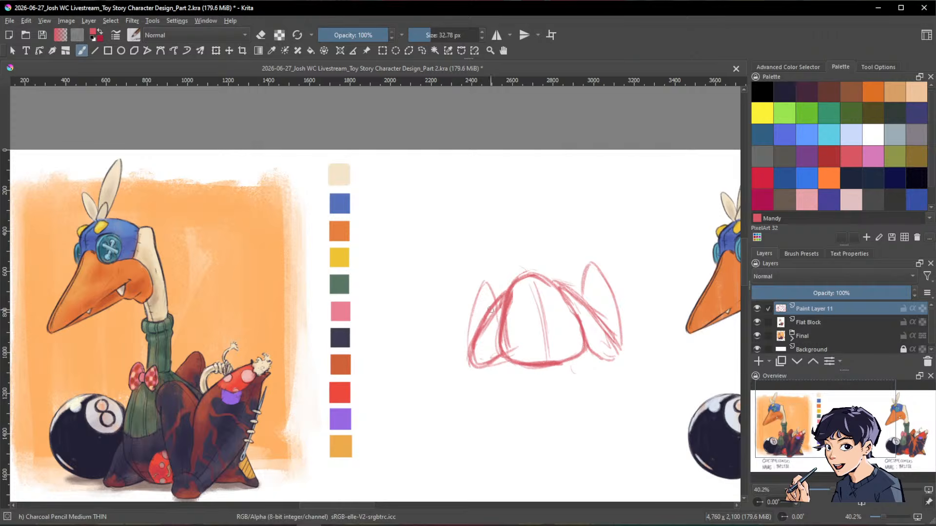
{"action": "key", "text": "space"}
{"action": "mouse_move", "coordinate": [575, 311]}
{"action": "left_mouse_down"}
{"action": "mouse_move", "coordinate": [618, 293]}
{"action": "mouse_move", "coordinate": [614, 305]}
{"action": "left_mouse_up"}
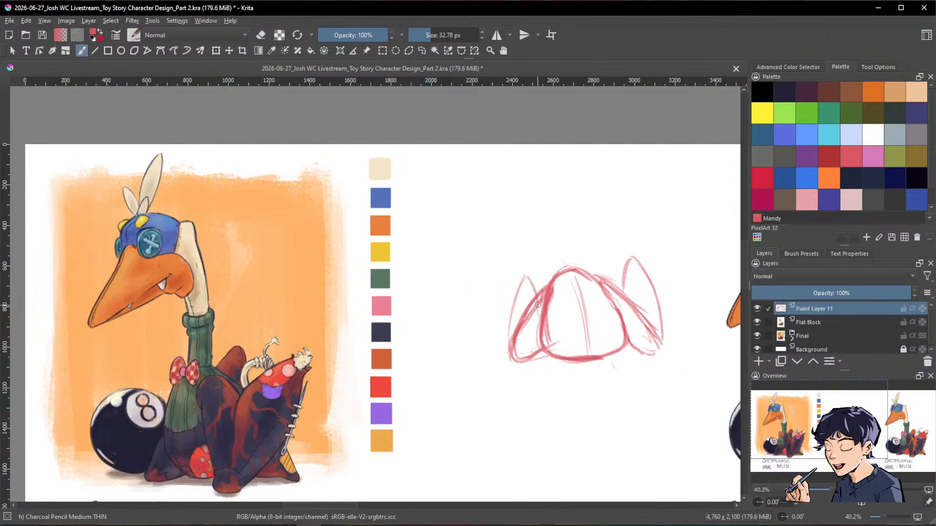
{"action": "key", "text": "e"}
{"action": "mouse_move", "coordinate": [539, 308]}
{"action": "left_mouse_down"}
{"action": "mouse_move", "coordinate": [548, 314]}
{"action": "mouse_move", "coordinate": [551, 296]}
{"action": "mouse_move", "coordinate": [548, 336]}
{"action": "left_mouse_up"}
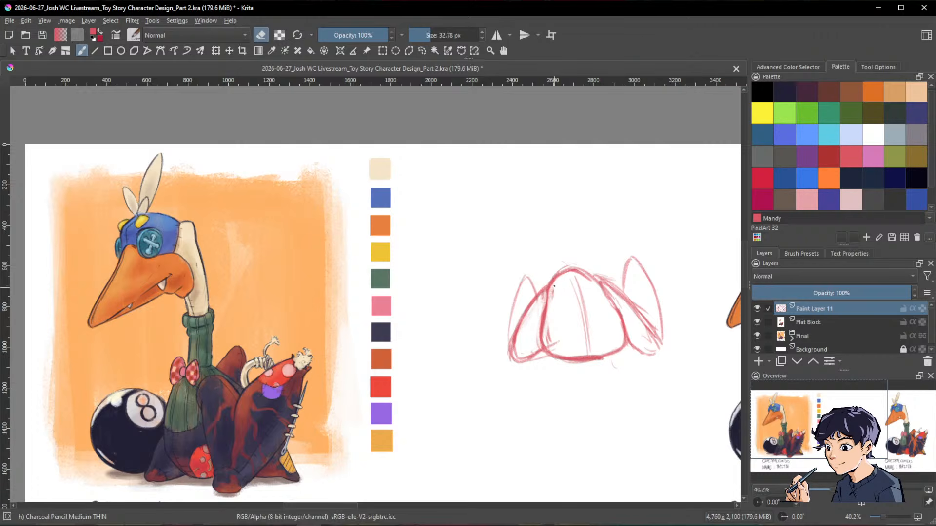
{"action": "key", "text": "e"}
{"action": "mouse_move", "coordinate": [545, 291]}
{"action": "left_mouse_down"}
{"action": "mouse_move", "coordinate": [544, 340]}
{"action": "mouse_move", "coordinate": [552, 300]}
{"action": "mouse_move", "coordinate": [543, 324]}
{"action": "mouse_move", "coordinate": [547, 345]}
{"action": "left_mouse_up"}
Step: Erase the rough slanted lines of the right wing arm and redraw its shoulder and base
{"action": "key", "text": "e"}
{"action": "mouse_move", "coordinate": [605, 283]}
{"action": "left_mouse_down"}
{"action": "mouse_move", "coordinate": [635, 307]}
{"action": "mouse_move", "coordinate": [661, 351]}
{"action": "mouse_move", "coordinate": [655, 342]}
{"action": "left_mouse_up"}
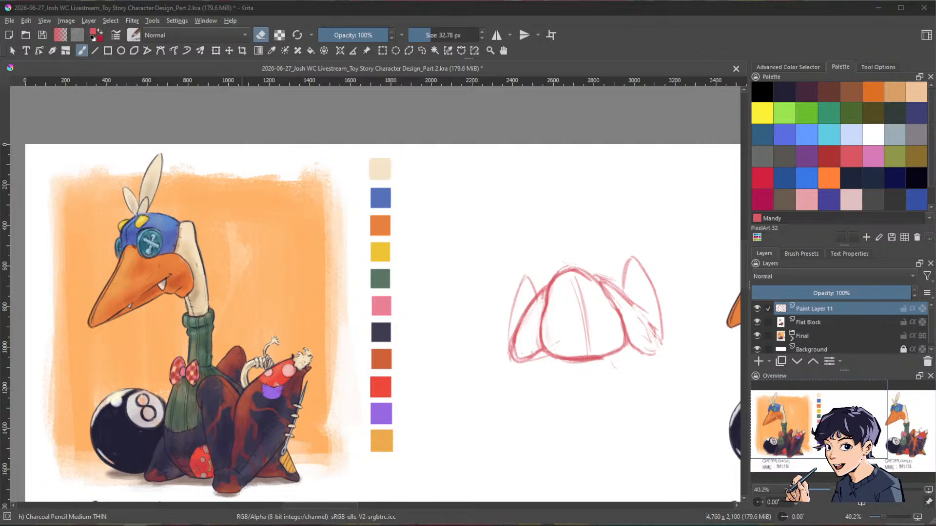
{"action": "left_click", "coordinate": [777, 47]}
{"action": "key", "text": "e"}
{"action": "key", "text": "e"}
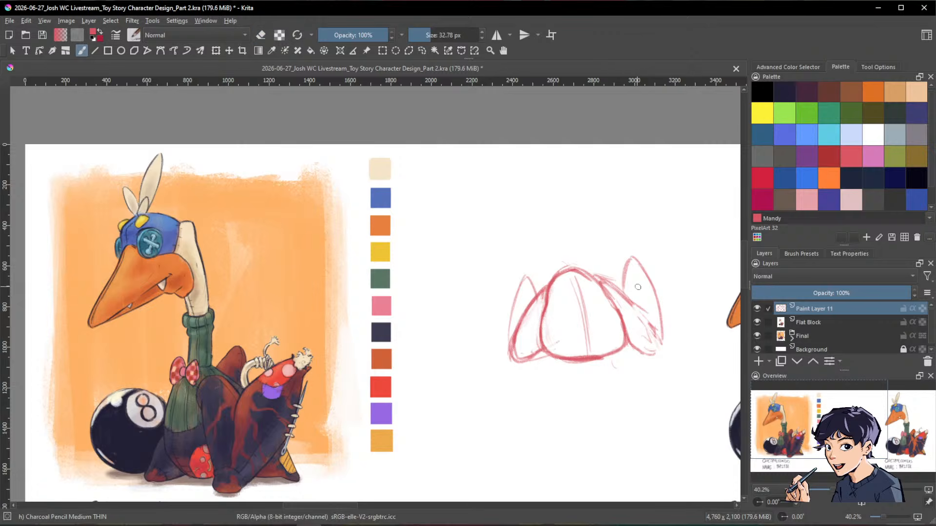
{"action": "left_click_drag", "start_coordinate": [633, 307], "coordinate": [654, 335]}
{"action": "key", "text": "e"}
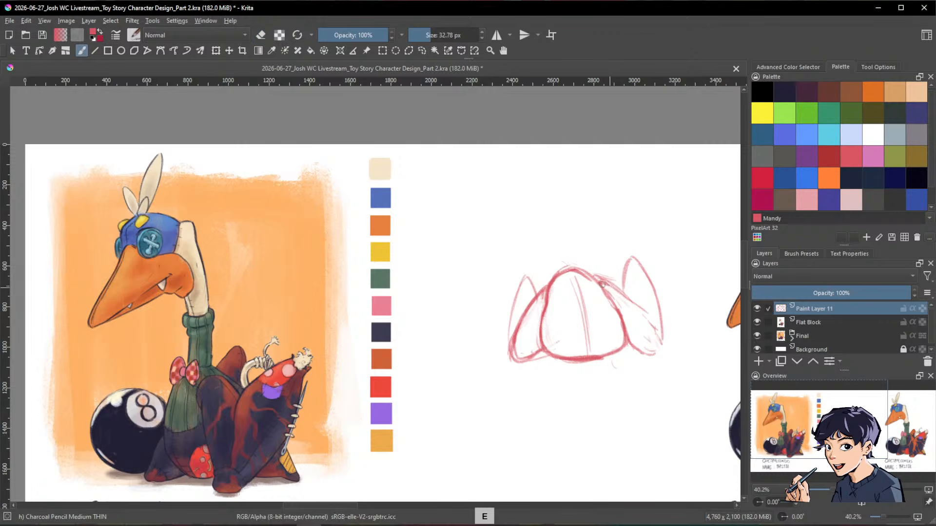
{"action": "key", "text": "e"}
{"action": "mouse_move", "coordinate": [602, 284]}
{"action": "left_mouse_down"}
{"action": "mouse_move", "coordinate": [627, 302]}
{"action": "mouse_move", "coordinate": [619, 312]}
{"action": "mouse_move", "coordinate": [639, 343]}
{"action": "mouse_move", "coordinate": [666, 353]}
{"action": "left_mouse_up"}
{"action": "key", "text": "e"}
{"action": "key", "text": "e"}
{"action": "key", "text": "e"}
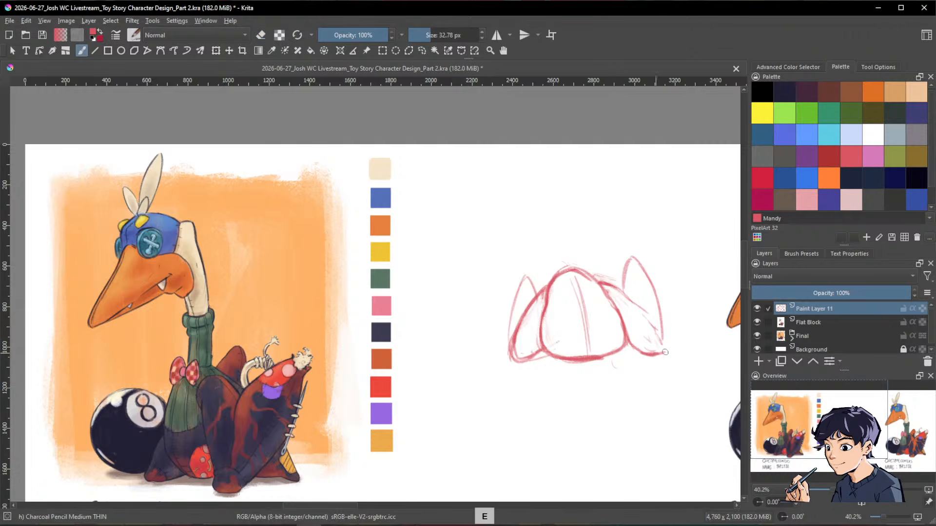
Step: Clear the remaining strokes inside the right wing arm and draw one clean slanted edge down to its base
{"action": "key", "text": "e"}
{"action": "mouse_move", "coordinate": [623, 294]}
{"action": "left_mouse_down"}
{"action": "mouse_move", "coordinate": [658, 332]}
{"action": "mouse_move", "coordinate": [648, 334]}
{"action": "left_mouse_up"}
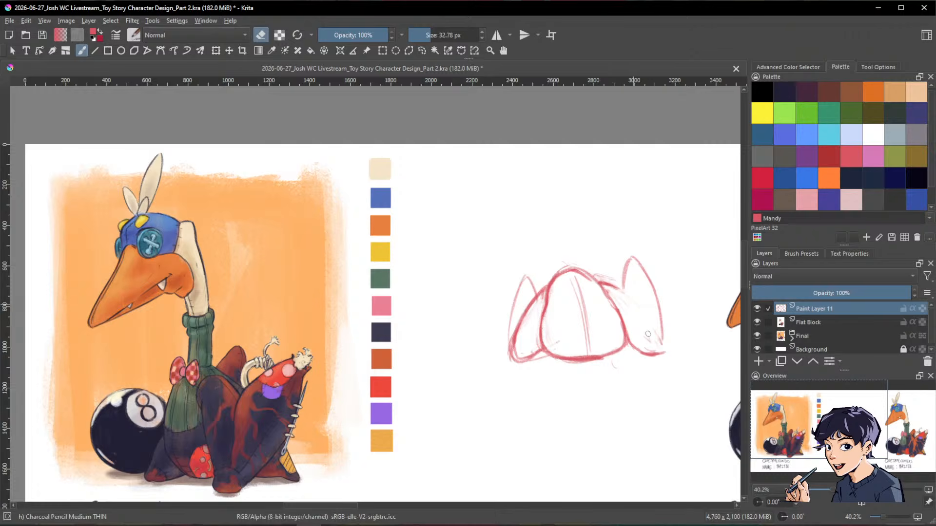
{"action": "key", "text": "e"}
{"action": "left_click_drag", "start_coordinate": [627, 294], "coordinate": [662, 346]}
{"action": "key", "text": "e"}
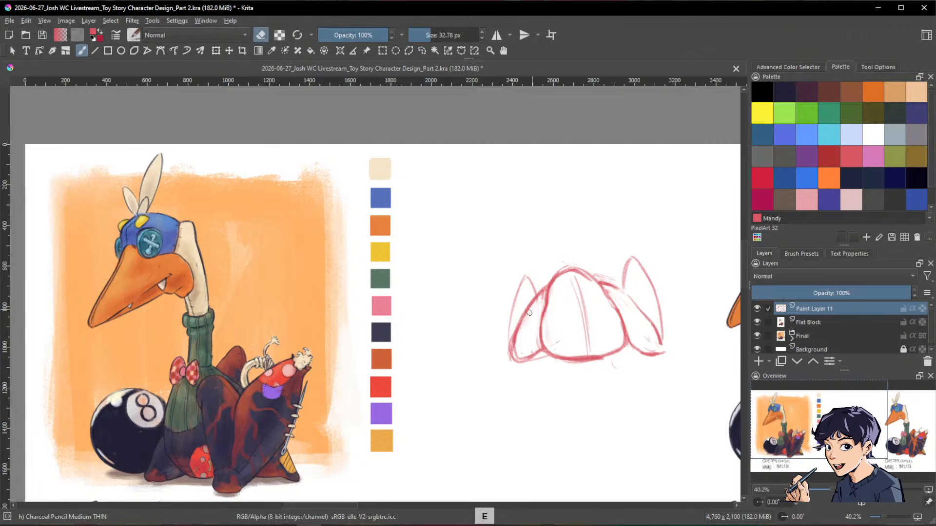
Step: Thicken the outer edge of the left wing arm and round off its foot
{"action": "key", "text": "e"}
{"action": "left_click_drag", "start_coordinate": [521, 325], "coordinate": [508, 349]}
{"action": "mouse_move", "coordinate": [509, 336]}
{"action": "left_mouse_down"}
{"action": "mouse_move", "coordinate": [516, 362]}
{"action": "mouse_move", "coordinate": [514, 350]}
{"action": "mouse_move", "coordinate": [528, 357]}
{"action": "mouse_move", "coordinate": [520, 369]}
{"action": "left_mouse_up"}
{"action": "key", "text": "e"}
{"action": "key", "text": "e"}
{"action": "key", "text": "e"}
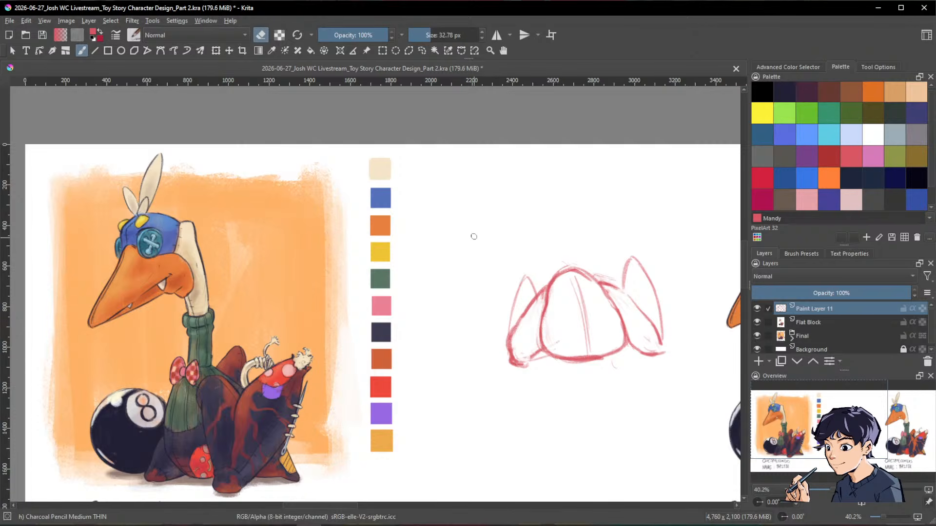
Step: Sketch a curved neck line about 500 px wide rising from the body, adding a collar tube at its base and a short head guide
{"action": "key", "text": "e"}
{"action": "mouse_move", "coordinate": [474, 216]}
{"action": "left_mouse_down"}
{"action": "mouse_move", "coordinate": [546, 232]}
{"action": "mouse_move", "coordinate": [575, 267]}
{"action": "left_mouse_up"}
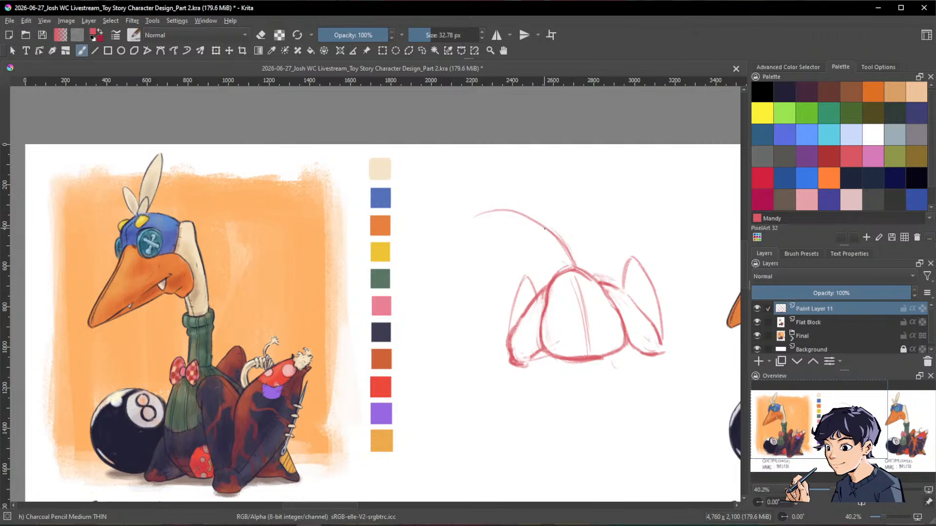
{"action": "mouse_move", "coordinate": [547, 228]}
{"action": "left_mouse_down"}
{"action": "mouse_move", "coordinate": [533, 247]}
{"action": "mouse_move", "coordinate": [557, 231]}
{"action": "mouse_move", "coordinate": [548, 225]}
{"action": "mouse_move", "coordinate": [532, 246]}
{"action": "mouse_move", "coordinate": [549, 238]}
{"action": "mouse_move", "coordinate": [559, 271]}
{"action": "left_mouse_up"}
{"action": "left_click_drag", "start_coordinate": [473, 195], "coordinate": [473, 220]}
{"action": "left_click_drag", "start_coordinate": [479, 188], "coordinate": [475, 202]}
{"action": "left_click_drag", "start_coordinate": [497, 210], "coordinate": [540, 226]}
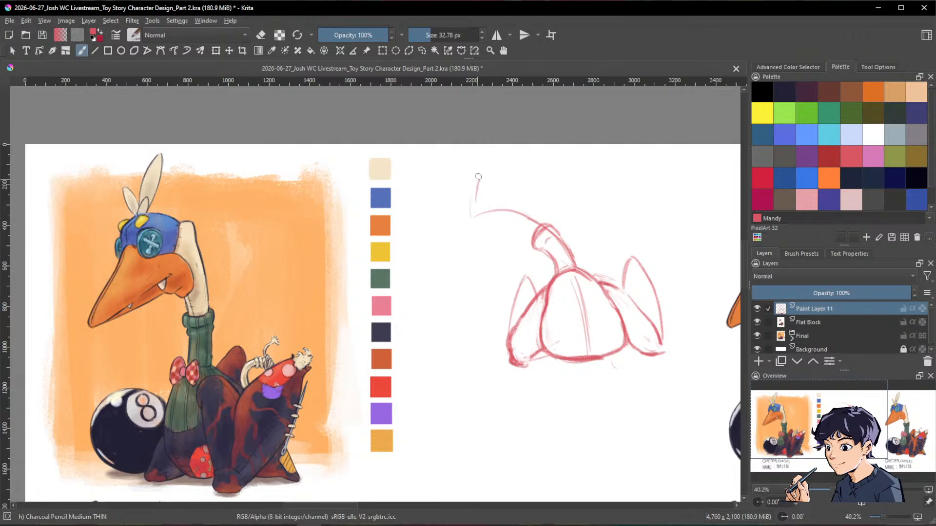
Step: Draw the rounded head crest, the two edges of the upper neck and a pointed beak in front
{"action": "mouse_move", "coordinate": [482, 221]}
{"action": "left_mouse_down"}
{"action": "mouse_move", "coordinate": [458, 185]}
{"action": "mouse_move", "coordinate": [487, 194]}
{"action": "mouse_move", "coordinate": [458, 183]}
{"action": "mouse_move", "coordinate": [480, 223]}
{"action": "left_mouse_up"}
{"action": "left_click_drag", "start_coordinate": [460, 185], "coordinate": [473, 221]}
{"action": "mouse_move", "coordinate": [461, 197]}
{"action": "left_mouse_down"}
{"action": "mouse_move", "coordinate": [527, 210]}
{"action": "mouse_move", "coordinate": [481, 188]}
{"action": "mouse_move", "coordinate": [506, 205]}
{"action": "mouse_move", "coordinate": [479, 221]}
{"action": "mouse_move", "coordinate": [510, 212]}
{"action": "mouse_move", "coordinate": [504, 203]}
{"action": "mouse_move", "coordinate": [530, 221]}
{"action": "mouse_move", "coordinate": [506, 226]}
{"action": "mouse_move", "coordinate": [536, 239]}
{"action": "left_mouse_up"}
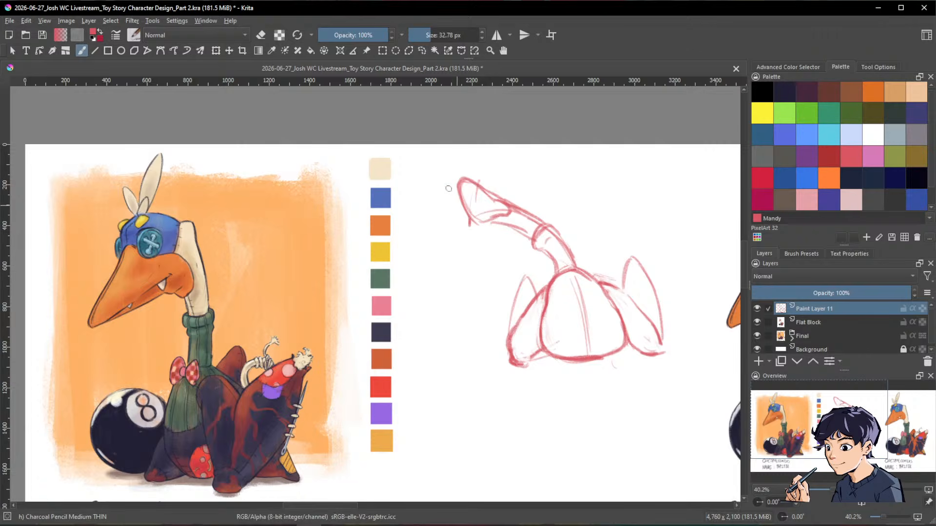
{"action": "mouse_move", "coordinate": [460, 198]}
{"action": "left_mouse_down"}
{"action": "mouse_move", "coordinate": [435, 203]}
{"action": "mouse_move", "coordinate": [468, 226]}
{"action": "mouse_move", "coordinate": [432, 204]}
{"action": "mouse_move", "coordinate": [440, 217]}
{"action": "left_mouse_up"}
{"action": "key", "text": "e"}
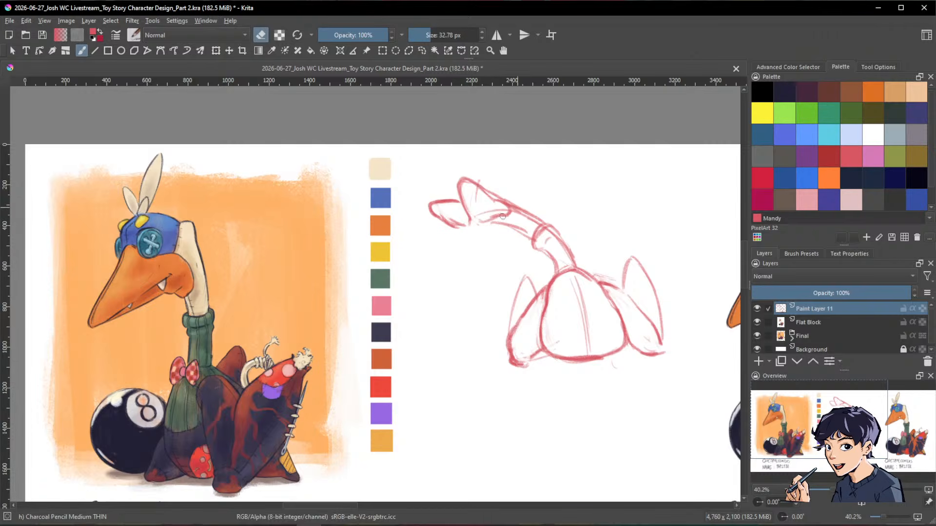
{"action": "key", "text": "e"}
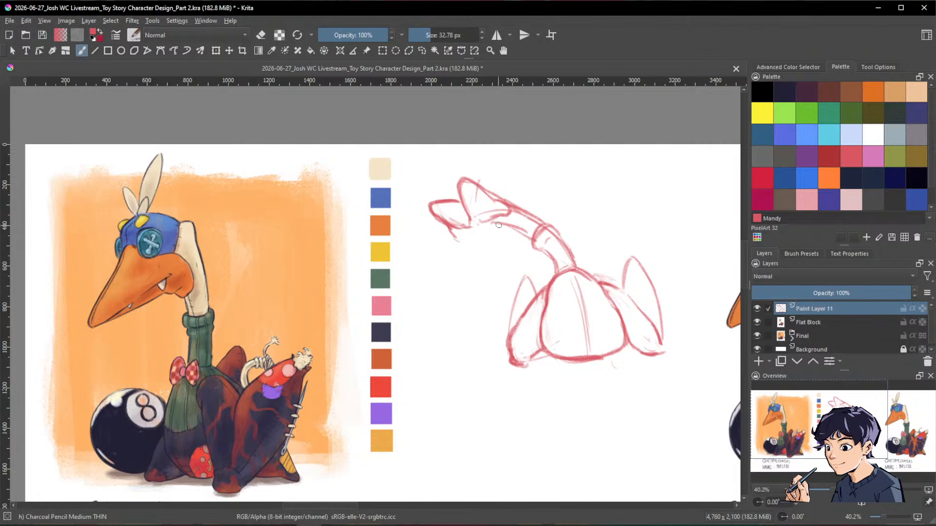
Step: Sketch the lower jaw beneath the beak and clean up the lines where the cheek meets the neck
{"action": "left_click_drag", "start_coordinate": [472, 244], "coordinate": [504, 214]}
{"action": "key", "text": "e"}
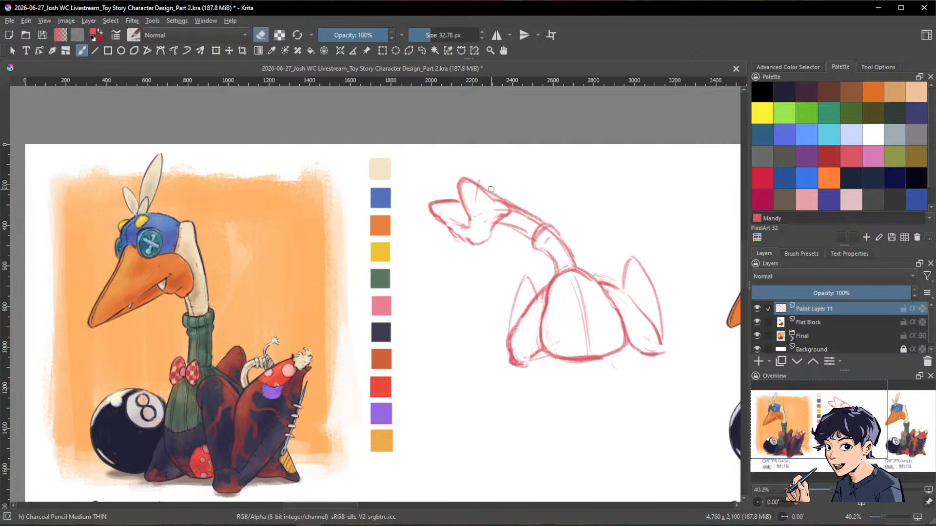
{"action": "key", "text": "e"}
{"action": "key", "text": "e"}
{"action": "mouse_move", "coordinate": [443, 220]}
{"action": "left_mouse_down"}
{"action": "mouse_move", "coordinate": [458, 240]}
{"action": "mouse_move", "coordinate": [495, 236]}
{"action": "left_mouse_up"}
{"action": "key", "text": "e"}
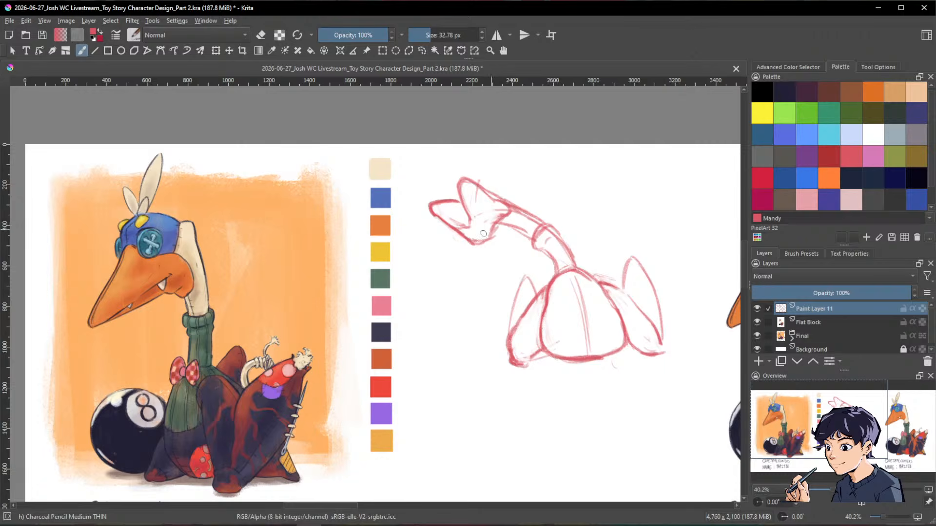
Step: Redraw the underside of the neck and deepen the rounded jaw corner below the cheek
{"action": "mouse_move", "coordinate": [511, 226]}
{"action": "left_mouse_down"}
{"action": "mouse_move", "coordinate": [493, 230]}
{"action": "mouse_move", "coordinate": [495, 240]}
{"action": "mouse_move", "coordinate": [507, 230]}
{"action": "mouse_move", "coordinate": [479, 251]}
{"action": "mouse_move", "coordinate": [495, 249]}
{"action": "mouse_move", "coordinate": [503, 231]}
{"action": "mouse_move", "coordinate": [486, 243]}
{"action": "mouse_move", "coordinate": [493, 231]}
{"action": "mouse_move", "coordinate": [468, 228]}
{"action": "left_mouse_up"}
{"action": "key", "text": "e"}
{"action": "key", "text": "e"}
{"action": "key", "text": "e"}
{"action": "key", "text": "e"}
{"action": "key", "text": "e"}
{"action": "key", "text": "e"}
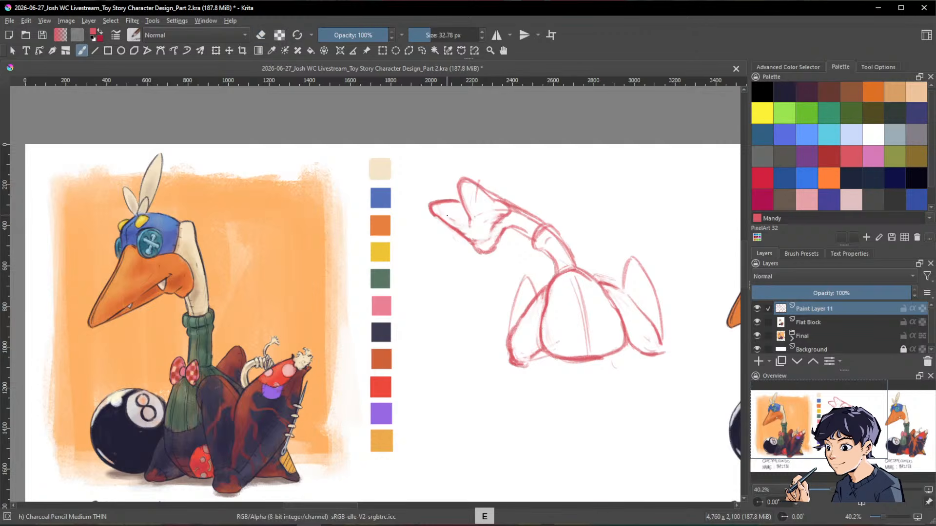
Step: Erase the beak with the Eraser Small brush and redraw it narrower with Charcoal Pencil Medium THIN, adding a lower beak line
{"action": "key", "text": "slash"}
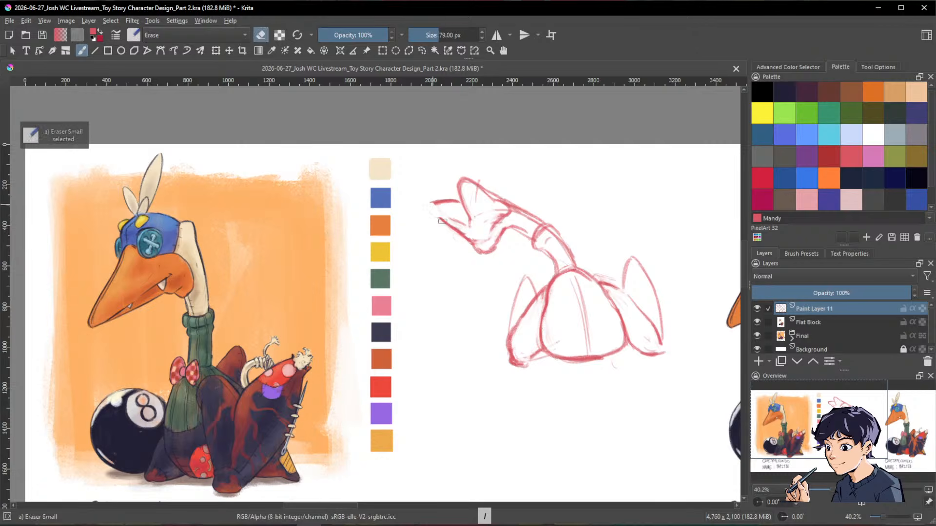
{"action": "key", "text": "slash"}
{"action": "mouse_move", "coordinate": [438, 218]}
{"action": "left_mouse_down"}
{"action": "mouse_move", "coordinate": [459, 229]}
{"action": "mouse_move", "coordinate": [452, 201]}
{"action": "mouse_move", "coordinate": [438, 214]}
{"action": "mouse_move", "coordinate": [461, 209]}
{"action": "mouse_move", "coordinate": [433, 216]}
{"action": "mouse_move", "coordinate": [439, 225]}
{"action": "mouse_move", "coordinate": [429, 216]}
{"action": "mouse_move", "coordinate": [459, 228]}
{"action": "left_mouse_up"}
{"action": "key", "text": "slash"}
{"action": "key", "text": "slash"}
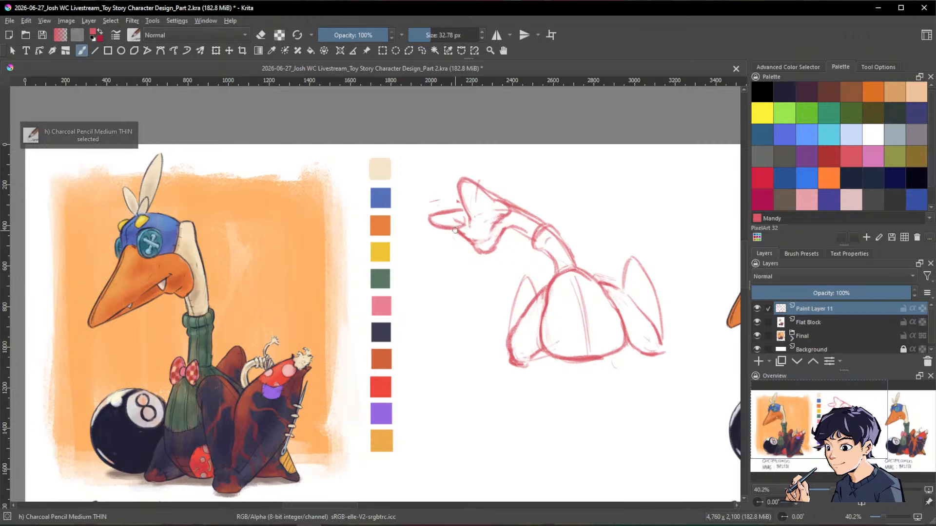
{"action": "key", "text": "slash"}
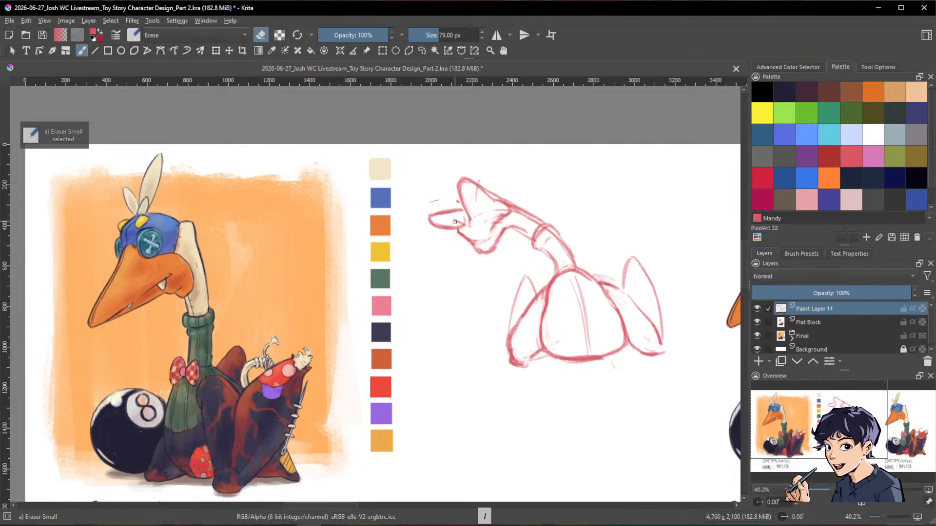
{"action": "key", "text": "slash"}
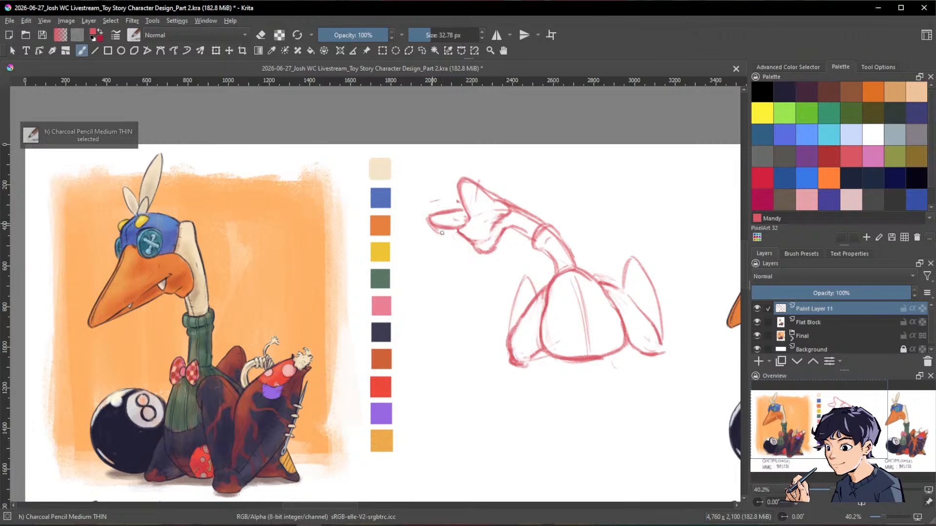
{"action": "key", "text": "e"}
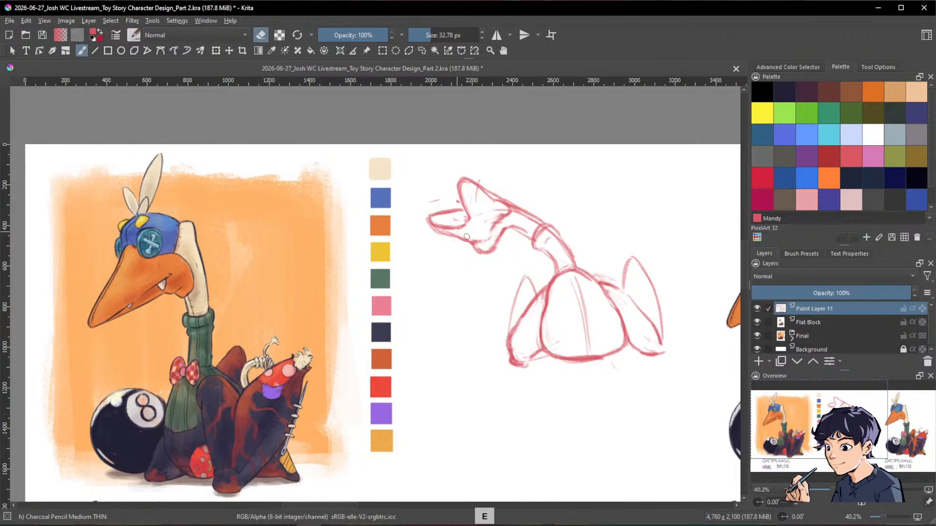
Step: Redraw the head crest taller and more pointed, and define the cheek line running down from the neck
{"action": "key", "text": "e"}
{"action": "mouse_move", "coordinate": [468, 238]}
{"action": "left_mouse_down"}
{"action": "mouse_move", "coordinate": [488, 240]}
{"action": "mouse_move", "coordinate": [511, 211]}
{"action": "mouse_move", "coordinate": [498, 227]}
{"action": "mouse_move", "coordinate": [506, 206]}
{"action": "mouse_move", "coordinate": [451, 171]}
{"action": "mouse_move", "coordinate": [454, 191]}
{"action": "mouse_move", "coordinate": [472, 185]}
{"action": "mouse_move", "coordinate": [489, 199]}
{"action": "mouse_move", "coordinate": [476, 201]}
{"action": "mouse_move", "coordinate": [467, 179]}
{"action": "mouse_move", "coordinate": [506, 203]}
{"action": "mouse_move", "coordinate": [507, 217]}
{"action": "left_mouse_up"}
{"action": "key", "text": "e"}
{"action": "key", "text": "e"}
{"action": "key", "text": "e"}
{"action": "key", "text": "e"}
{"action": "key", "text": "e"}
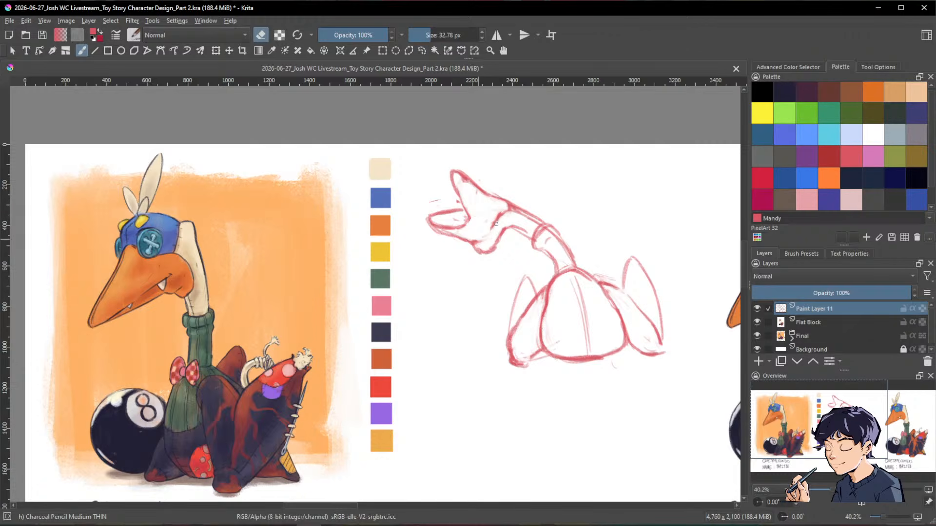
{"action": "key", "text": "e"}
{"action": "key", "text": "e"}
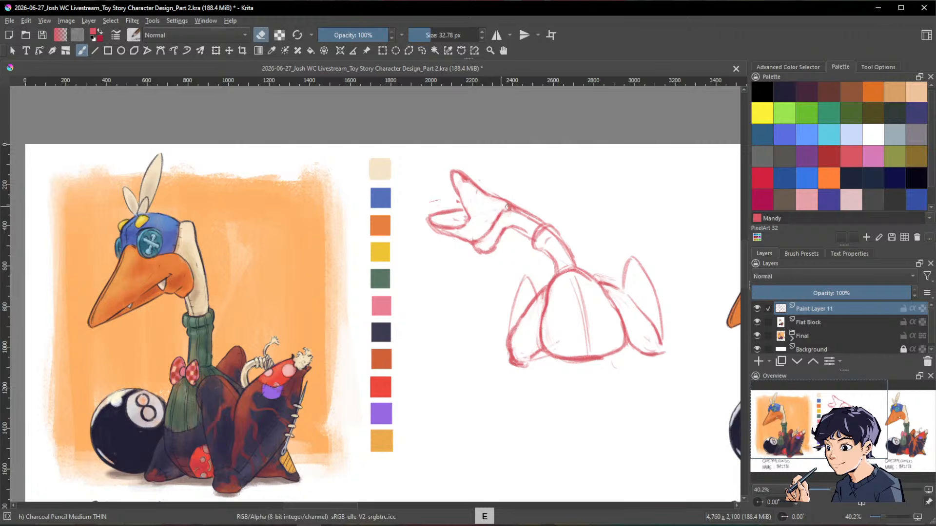
Step: Tidy the join between head and neck and sketch a rounded shape hanging below the jaw
{"action": "left_click_drag", "start_coordinate": [504, 207], "coordinate": [510, 210]}
{"action": "key", "text": "e"}
{"action": "key", "text": "e"}
{"action": "key", "text": "e"}
{"action": "mouse_move", "coordinate": [452, 238]}
{"action": "left_mouse_down"}
{"action": "mouse_move", "coordinate": [476, 255]}
{"action": "mouse_move", "coordinate": [491, 241]}
{"action": "left_mouse_up"}
{"action": "key", "text": "e"}
{"action": "key", "text": "e"}
{"action": "key", "text": "e"}
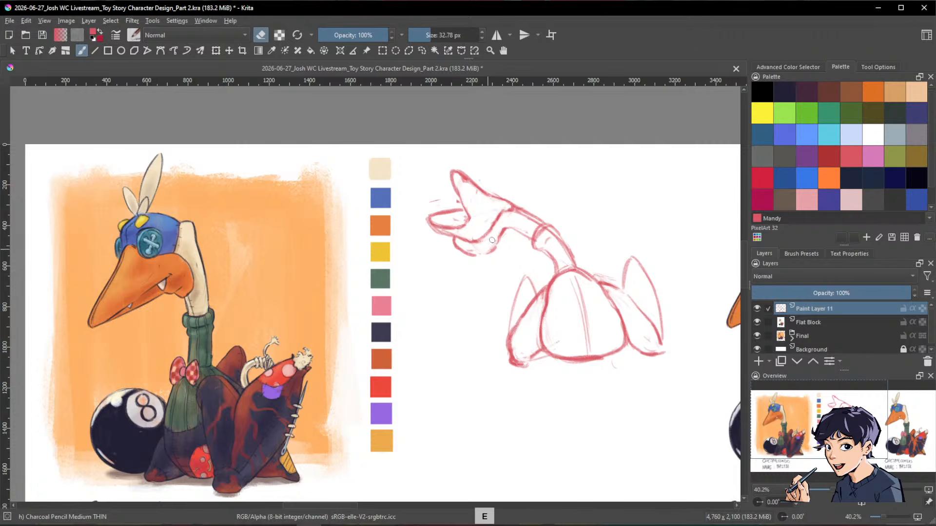
{"action": "key", "text": "e"}
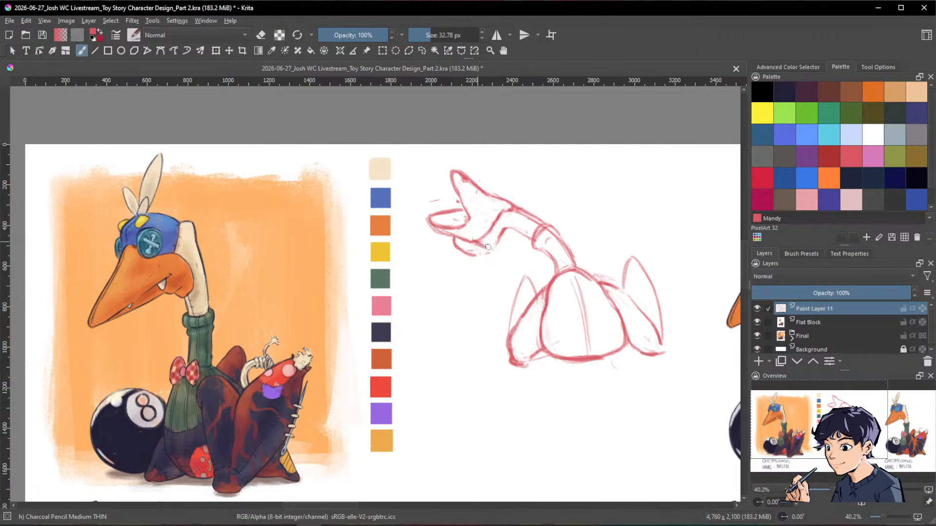
Step: Darken the rounded shape below the jaw and draw a small cluster of hanging loops beneath it
{"action": "left_click_drag", "start_coordinate": [488, 246], "coordinate": [503, 227]}
{"action": "mouse_move", "coordinate": [458, 250]}
{"action": "left_mouse_down"}
{"action": "mouse_move", "coordinate": [487, 250]}
{"action": "mouse_move", "coordinate": [454, 241]}
{"action": "mouse_move", "coordinate": [458, 254]}
{"action": "mouse_move", "coordinate": [500, 256]}
{"action": "mouse_move", "coordinate": [449, 185]}
{"action": "mouse_move", "coordinate": [490, 271]}
{"action": "mouse_move", "coordinate": [494, 263]}
{"action": "mouse_move", "coordinate": [494, 275]}
{"action": "mouse_move", "coordinate": [480, 269]}
{"action": "mouse_move", "coordinate": [499, 250]}
{"action": "mouse_move", "coordinate": [509, 267]}
{"action": "left_mouse_up"}
{"action": "key", "text": "e"}
{"action": "key", "text": "e"}
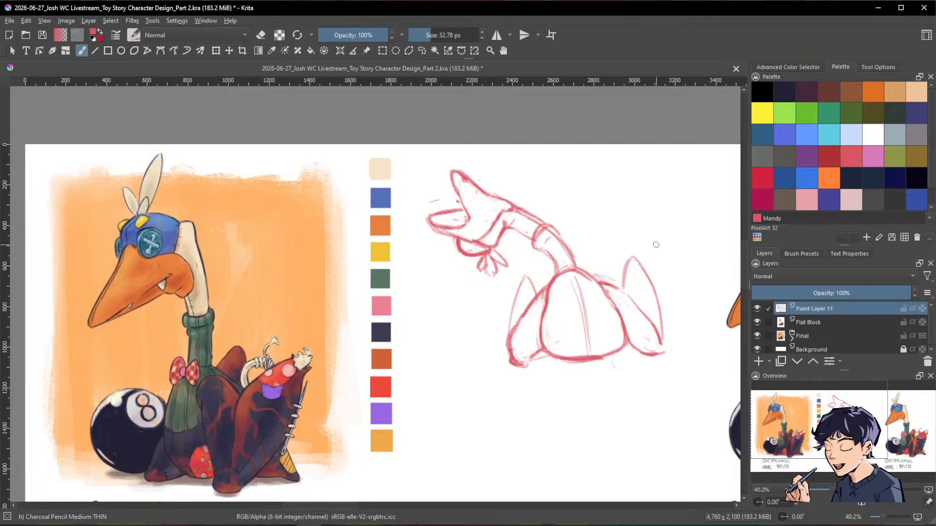
Step: Add a new paint layer above Colours inside the Final group and rename it Loose yarn
{"action": "left_click", "coordinate": [792, 336]}
{"action": "scroll", "coordinate": [823, 337], "scroll_direction": "down", "scroll_amount": 3}
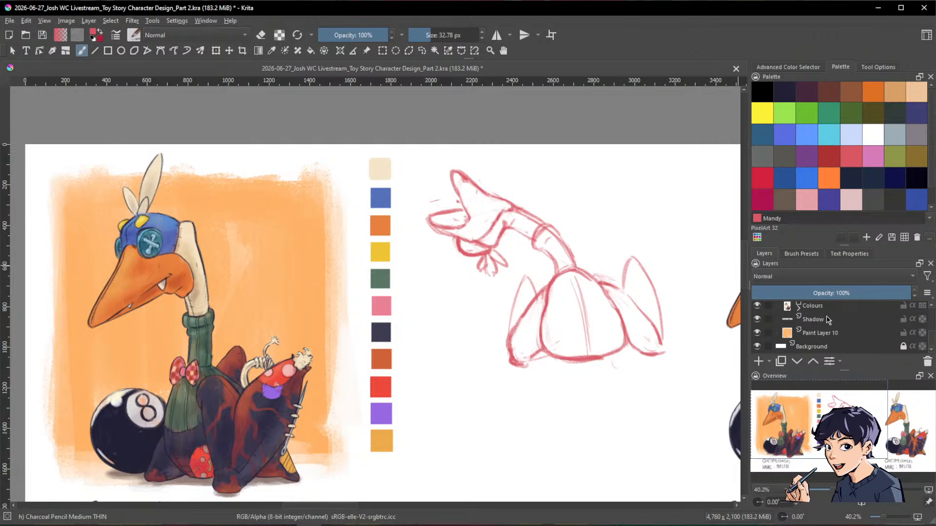
{"action": "scroll", "coordinate": [813, 324], "scroll_direction": "up", "scroll_amount": 3}
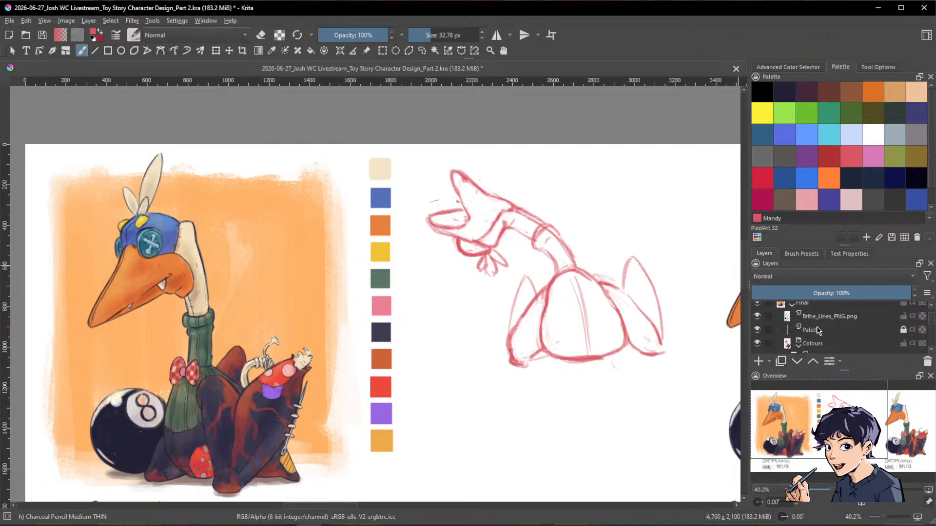
{"action": "left_click", "coordinate": [799, 346]}
{"action": "scroll", "coordinate": [819, 328], "scroll_direction": "down", "scroll_amount": 3}
{"action": "left_click", "coordinate": [798, 307]}
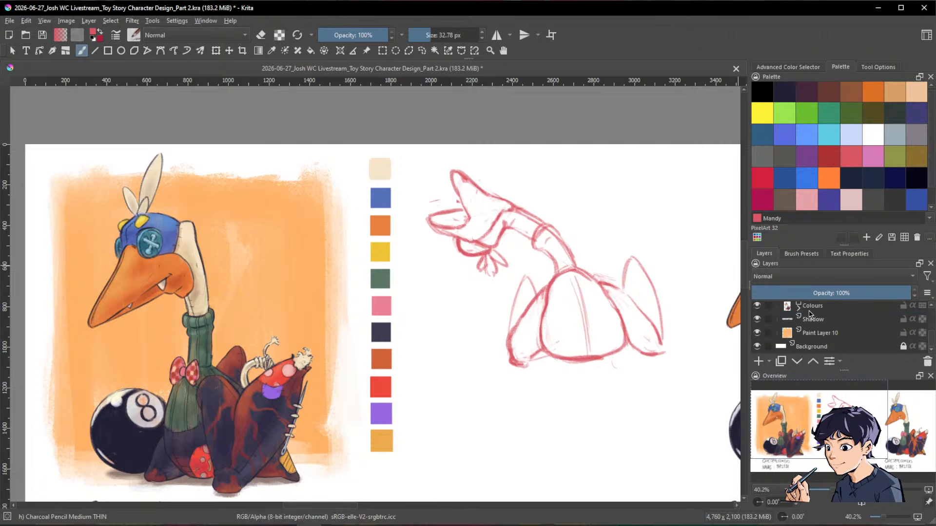
{"action": "left_click", "coordinate": [816, 310]}
{"action": "scroll", "coordinate": [815, 319], "scroll_direction": "up", "scroll_amount": 3}
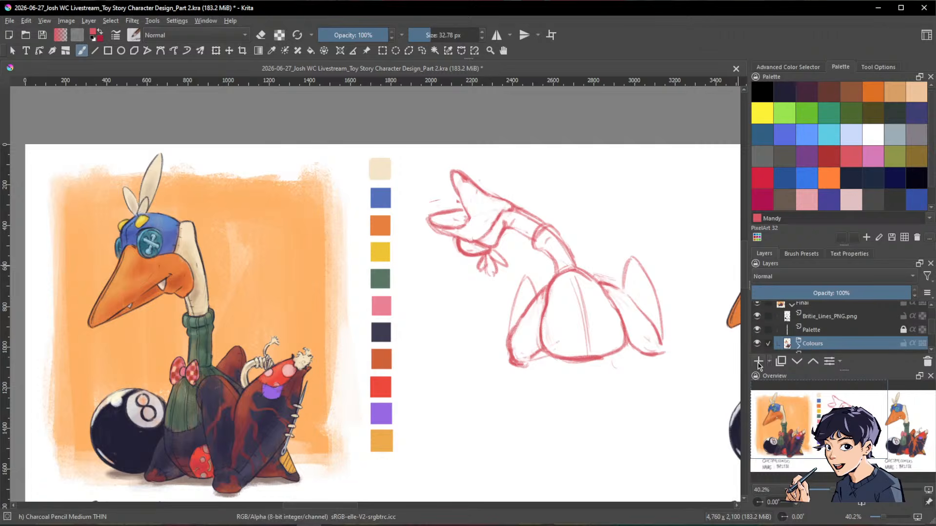
{"action": "left_click", "coordinate": [758, 361]}
{"action": "double_click", "coordinate": [823, 346]}
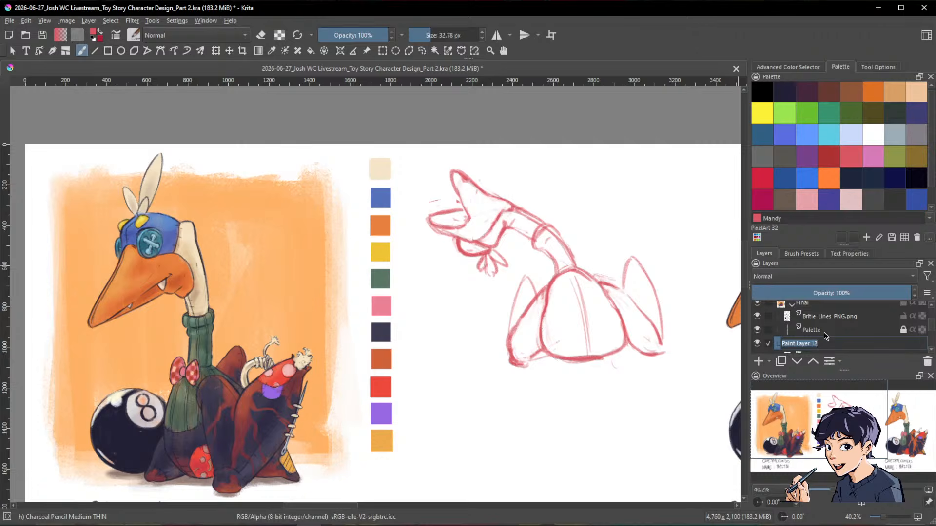
{"action": "type", "text": "Loose yarn"}
{"action": "key", "text": "Return"}
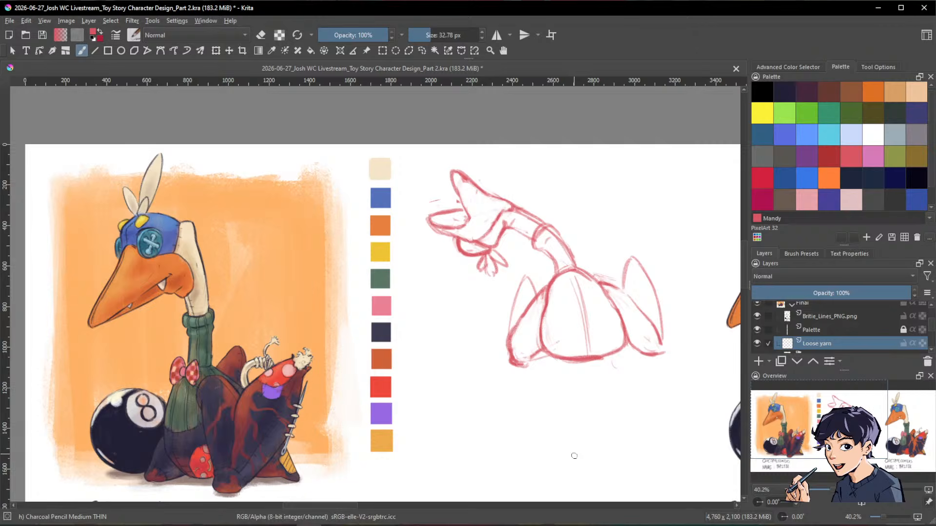
Step: Sample the cream of the plush's neck and draw a small loose strand at the neck's upper end with a 16.71 px brush
{"action": "key", "text": "space"}
{"action": "left_click_drag", "start_coordinate": [469, 381], "coordinate": [656, 363]}
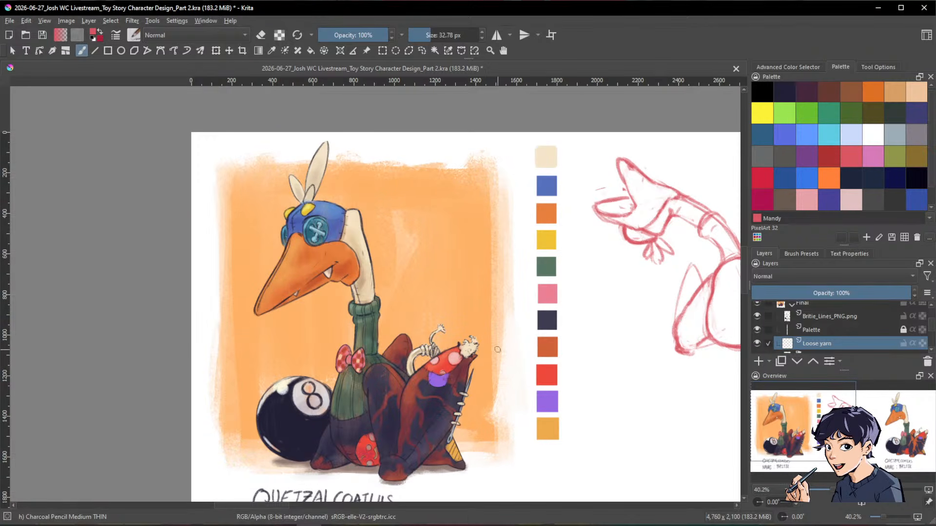
{"action": "key", "text": "space"}
{"action": "left_click_drag", "start_coordinate": [544, 347], "coordinate": [662, 406]}
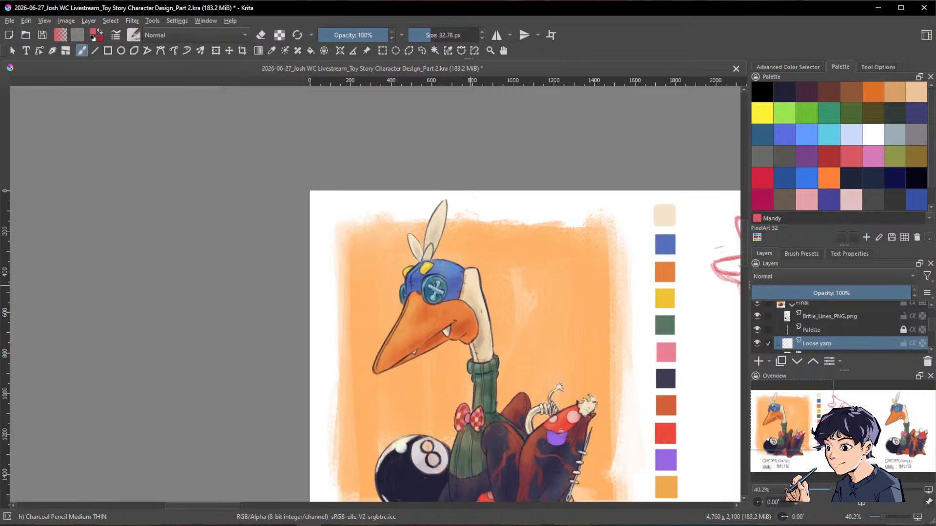
{"action": "key", "text": "ctrl+space"}
{"action": "left_click_drag", "start_coordinate": [480, 287], "coordinate": [387, 239]}
{"action": "mouse_move", "coordinate": [487, 290]}
{"action": "left_mouse_down"}
{"action": "mouse_move", "coordinate": [499, 247]}
{"action": "mouse_move", "coordinate": [472, 293]}
{"action": "left_mouse_up"}
{"action": "key", "text": "shift"}
{"action": "left_click", "coordinate": [462, 245], "text": "ctrl"}
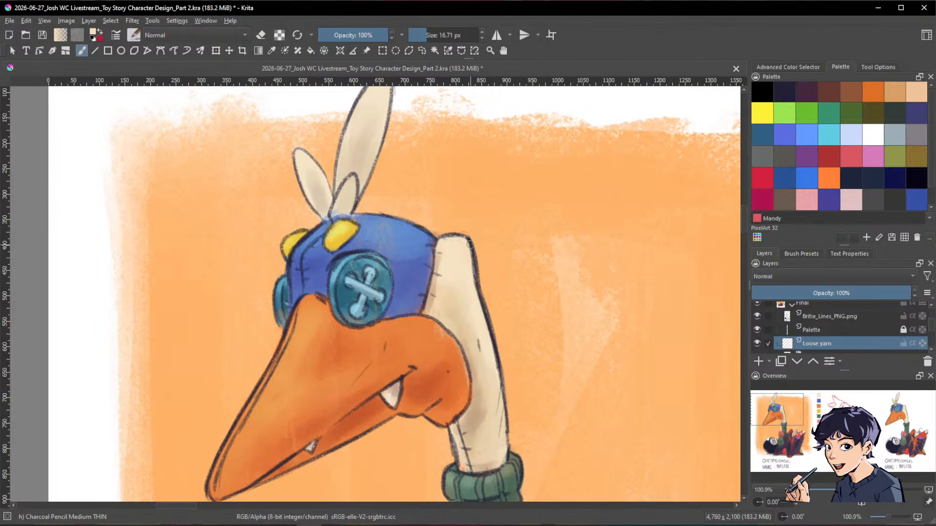
{"action": "left_click_drag", "start_coordinate": [468, 254], "coordinate": [477, 235]}
Step: Move the Loose yarn layer above Britie_Lines_PNG.png in the Final group
{"action": "scroll", "coordinate": [843, 322], "scroll_direction": "down", "scroll_amount": 1}
{"action": "scroll", "coordinate": [846, 321], "scroll_direction": "up", "scroll_amount": 2}
{"action": "scroll", "coordinate": [822, 330], "scroll_direction": "down", "scroll_amount": 1}
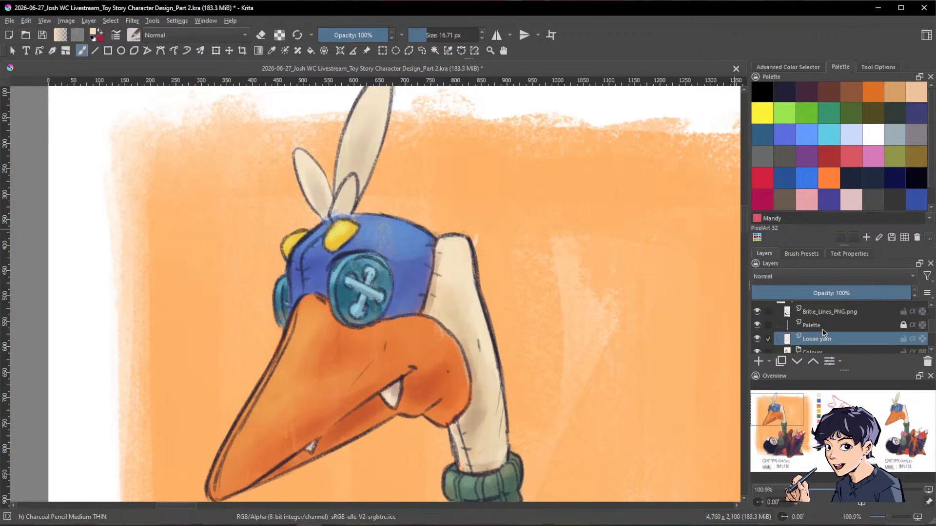
{"action": "left_click_drag", "start_coordinate": [831, 344], "coordinate": [855, 317]}
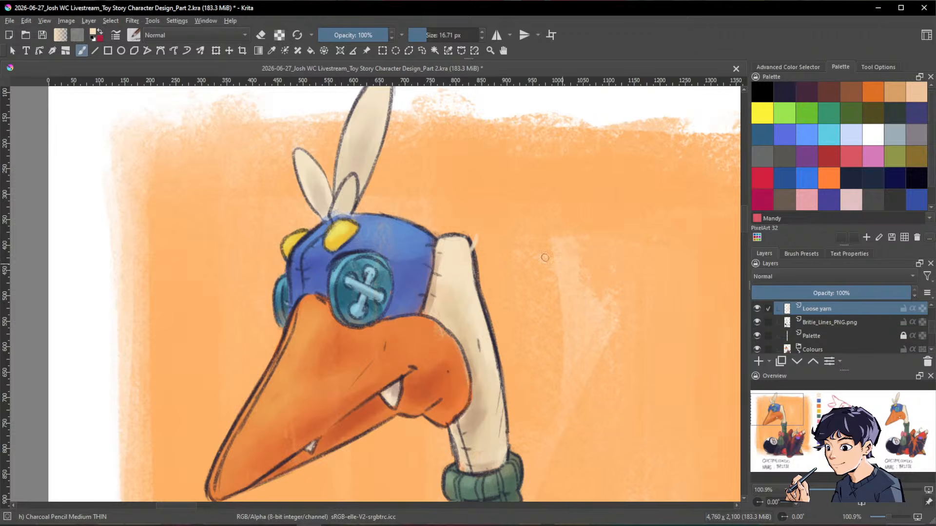
Step: Reduce the brush size to 12.79 px and add more cream strands along the back edge of the neck
{"action": "left_click_drag", "start_coordinate": [489, 229], "coordinate": [461, 227], "text": "shift"}
{"action": "mouse_move", "coordinate": [580, 271]}
{"action": "left_mouse_down", "text": "ctrl"}
{"action": "mouse_move", "coordinate": [587, 327]}
{"action": "mouse_move", "coordinate": [585, 258]}
{"action": "left_mouse_up", "text": "ctrl"}
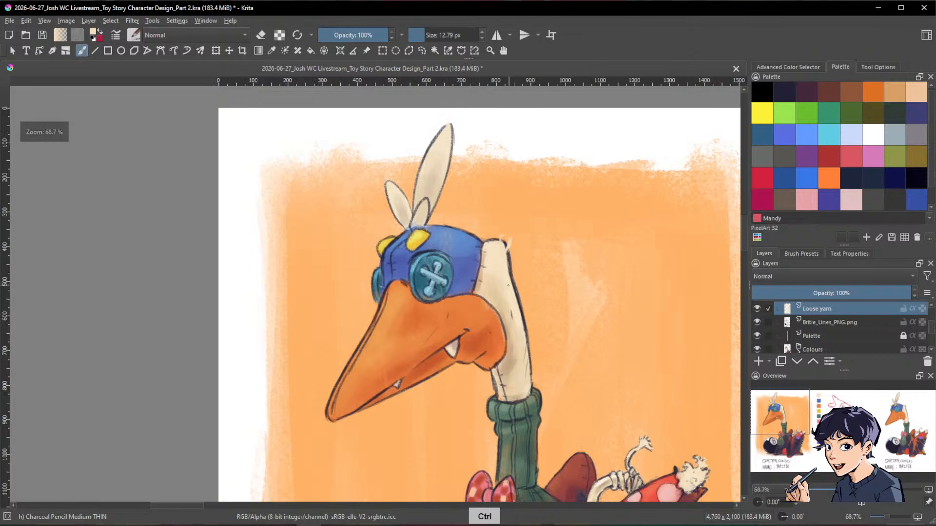
{"action": "left_click_drag", "start_coordinate": [514, 285], "coordinate": [518, 279]}
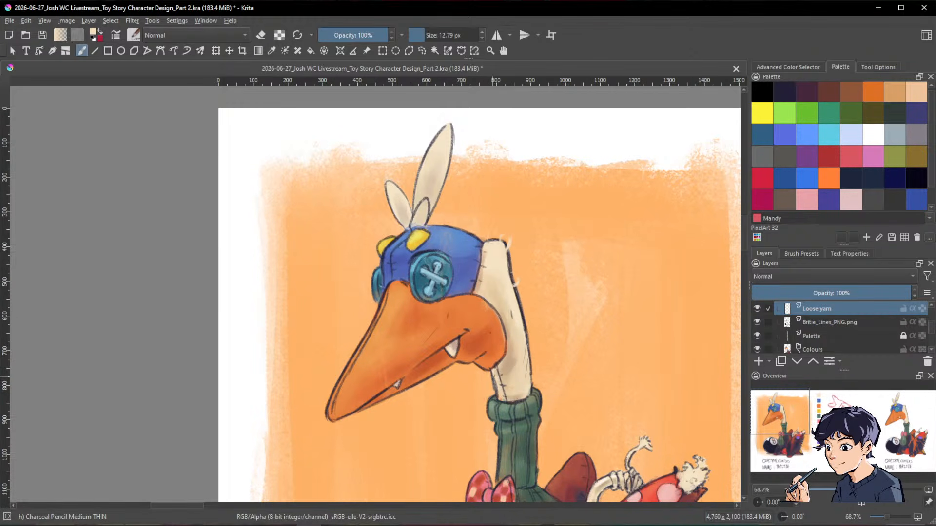
Step: Sample the beak's orange and add loose strands along the beak's edge
{"action": "left_click", "coordinate": [389, 316], "text": "ctrl"}
{"action": "key", "text": "space"}
{"action": "left_click_drag", "start_coordinate": [511, 345], "coordinate": [521, 333]}
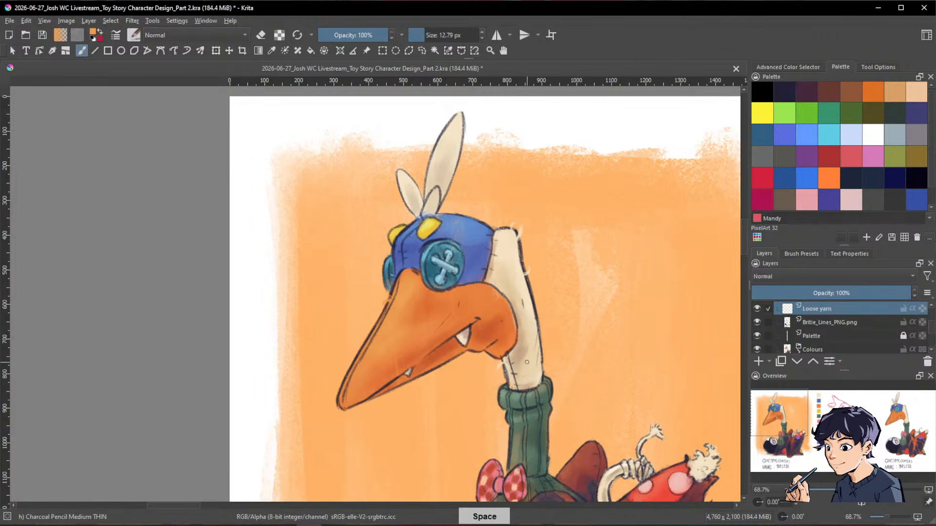
{"action": "key", "text": "space"}
{"action": "mouse_move", "coordinate": [564, 308]}
{"action": "left_mouse_down"}
{"action": "mouse_move", "coordinate": [537, 296]}
{"action": "mouse_move", "coordinate": [556, 310]}
{"action": "mouse_move", "coordinate": [580, 368]}
{"action": "mouse_move", "coordinate": [462, 382]}
{"action": "mouse_move", "coordinate": [319, 363]}
{"action": "left_mouse_up"}
{"action": "key", "text": "ctrl+space"}
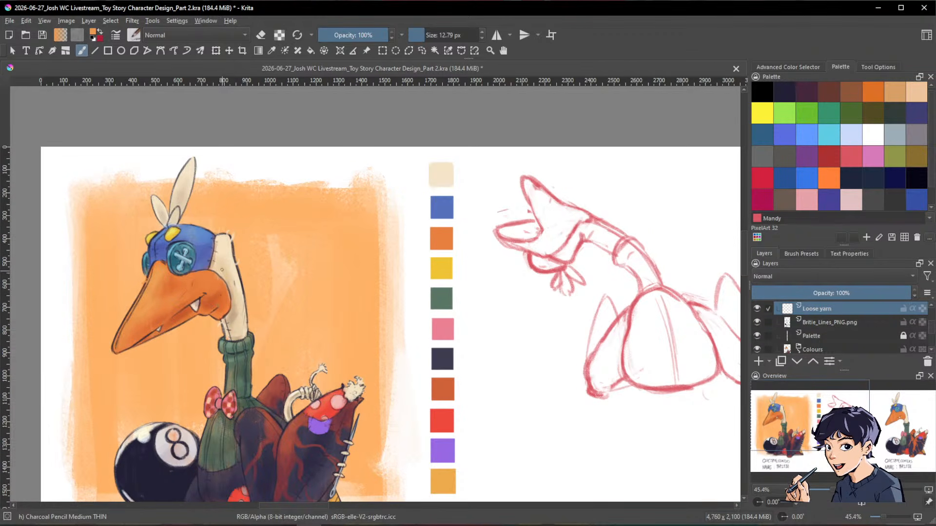
Step: Add blue strands along the crown of the cap at 15.15 px, and resample orange for more strands on the beak
{"action": "left_click", "coordinate": [204, 228], "text": "ctrl"}
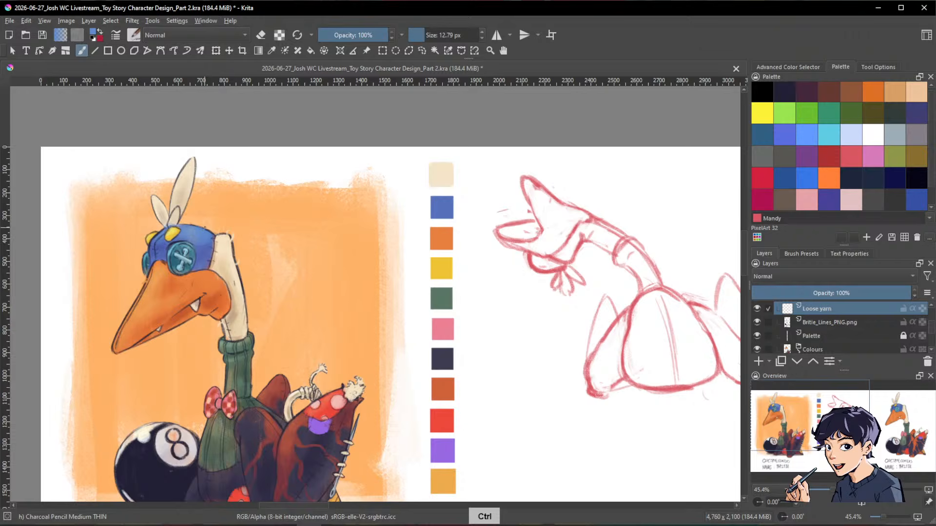
{"action": "left_click_drag", "start_coordinate": [201, 227], "coordinate": [210, 225]}
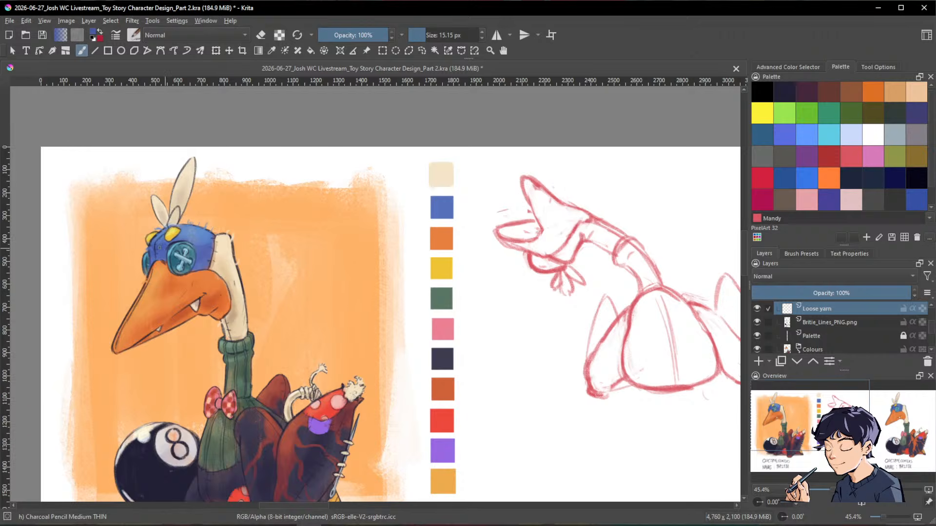
{"action": "left_click", "coordinate": [147, 298], "text": "ctrl"}
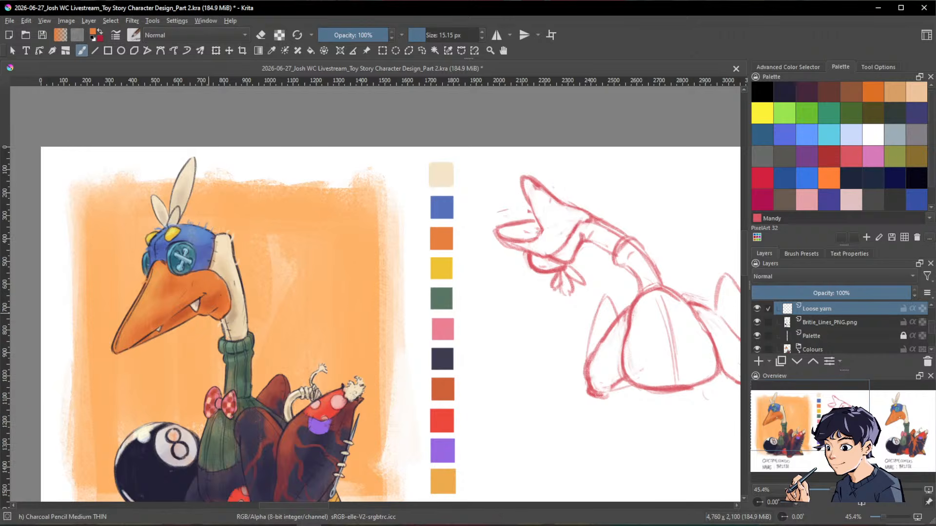
{"action": "key", "text": "ctrl"}
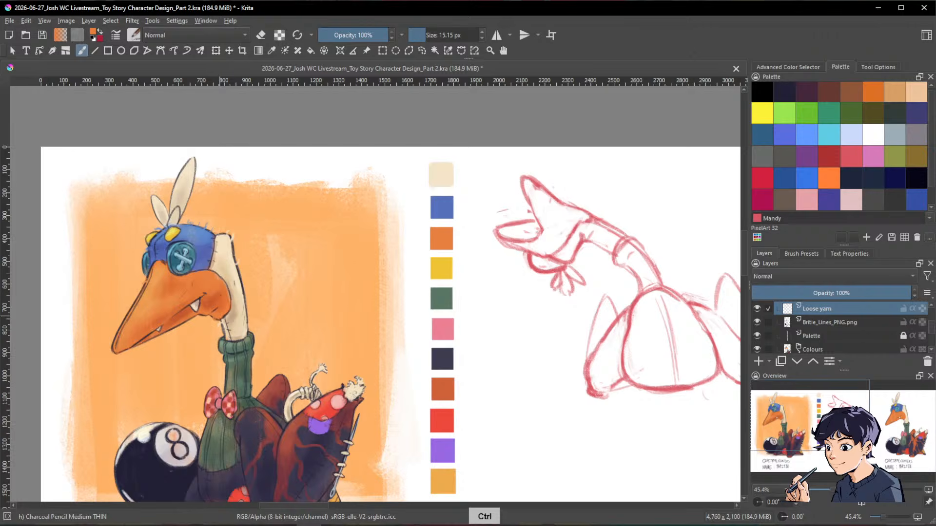
Step: Resample the neck's cream and thicken the row of loose strands down its back edge
{"action": "left_click", "coordinate": [246, 291], "text": "ctrl"}
{"action": "left_click", "coordinate": [242, 285], "text": "ctrl"}
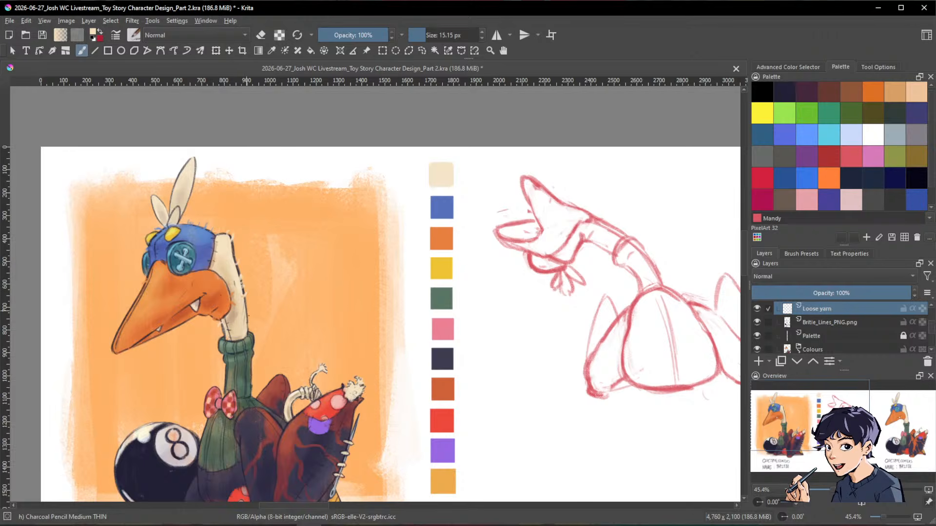
{"action": "left_click_drag", "start_coordinate": [282, 251], "coordinate": [463, 293]}
{"action": "left_click_drag", "start_coordinate": [381, 244], "coordinate": [408, 209]}
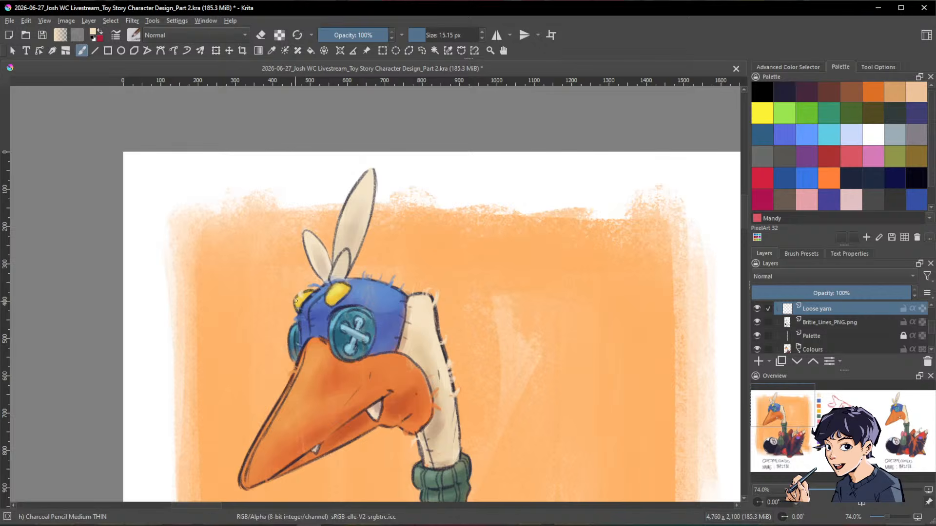
Step: Draw yellow strands on the brow spots and blue strands at the front of the cap, using sampled colours
{"action": "left_click", "coordinate": [338, 293], "text": "ctrl"}
{"action": "left_click_drag", "start_coordinate": [298, 301], "coordinate": [294, 296]}
{"action": "left_click_drag", "start_coordinate": [530, 263], "coordinate": [629, 233]}
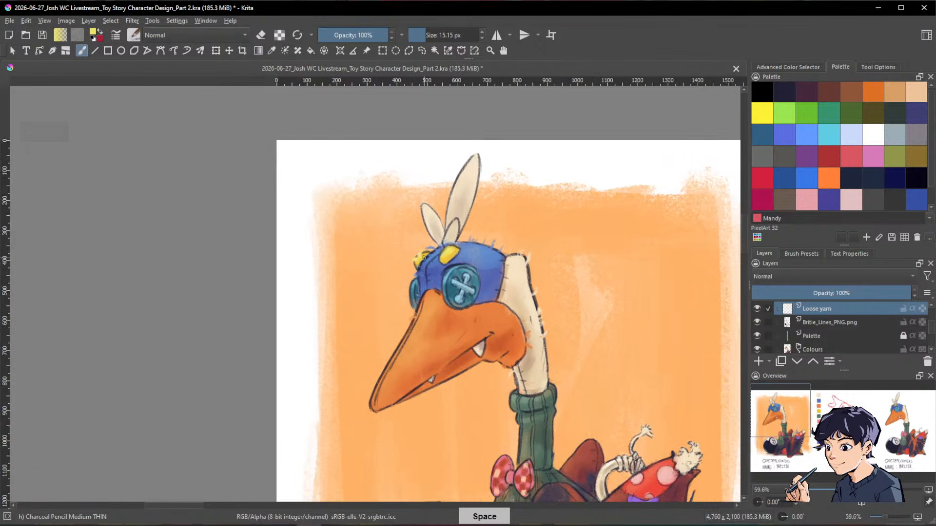
{"action": "left_click", "coordinate": [423, 271], "text": "ctrl"}
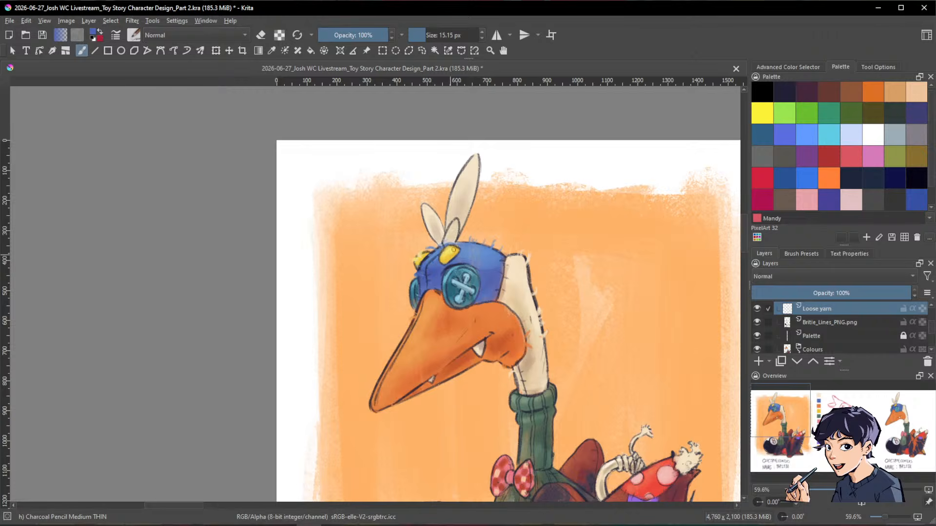
Step: Add cream strands to the edges of the head feathers and orange strands beneath the beak, using sampled colours
{"action": "left_click", "coordinate": [471, 168], "text": "ctrl"}
{"action": "left_click_drag", "start_coordinate": [469, 167], "coordinate": [465, 160]}
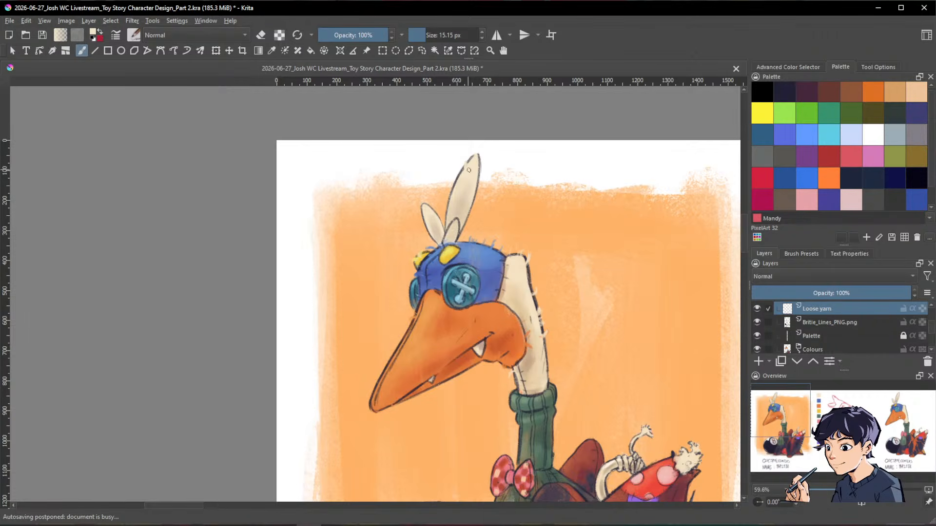
{"action": "left_click", "coordinate": [468, 372], "text": "ctrl"}
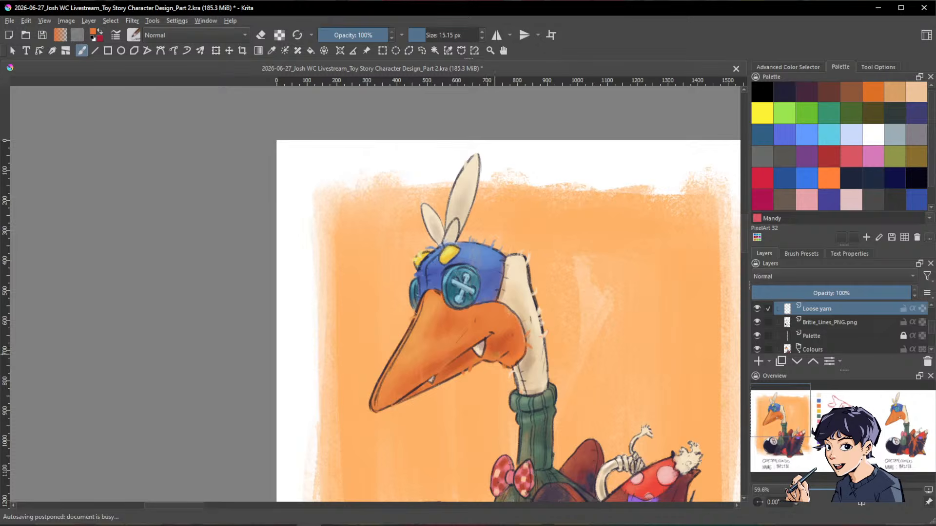
{"action": "left_click", "coordinate": [480, 159], "text": "ctrl"}
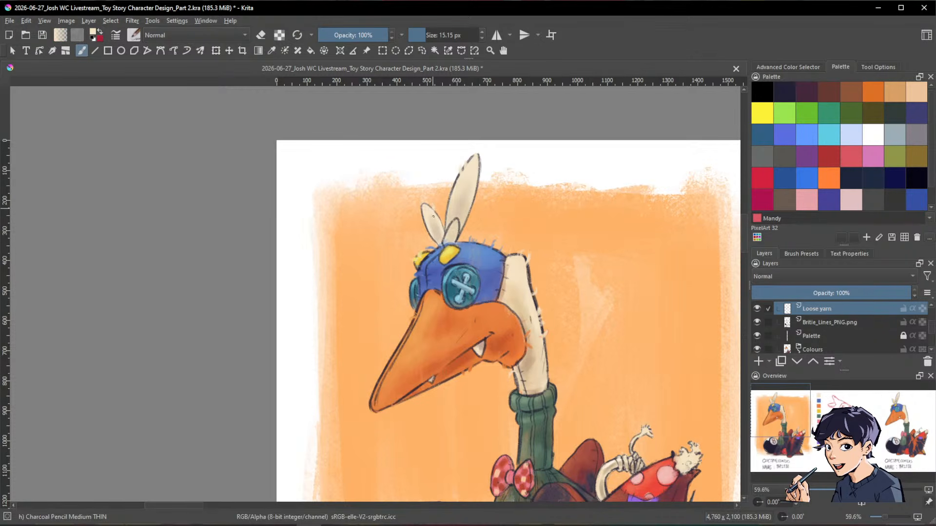
{"action": "left_click_drag", "start_coordinate": [424, 218], "coordinate": [422, 225]}
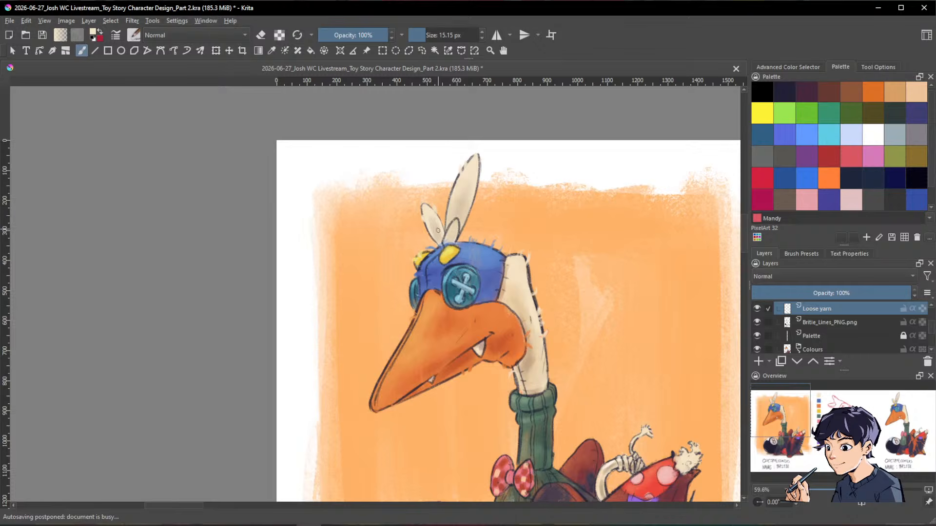
Step: Sample the sweater's green, set the brush to 12.47 px and draw frayed strands around the turtleneck collar
{"action": "left_click_drag", "start_coordinate": [609, 286], "coordinate": [619, 331]}
{"action": "left_click_drag", "start_coordinate": [660, 374], "coordinate": [619, 283]}
{"action": "left_click_drag", "start_coordinate": [549, 265], "coordinate": [549, 200]}
{"action": "left_click", "coordinate": [516, 277], "text": "ctrl"}
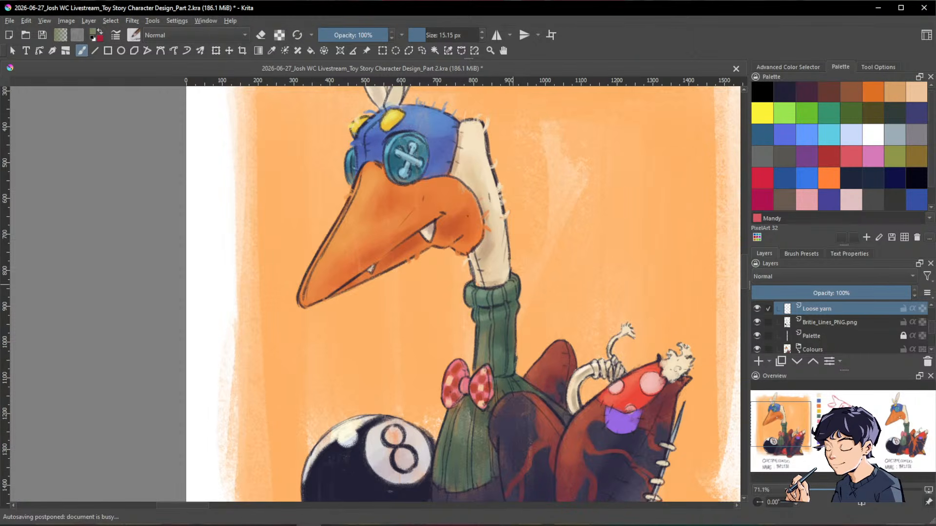
{"action": "left_click_drag", "start_coordinate": [519, 267], "coordinate": [516, 267]}
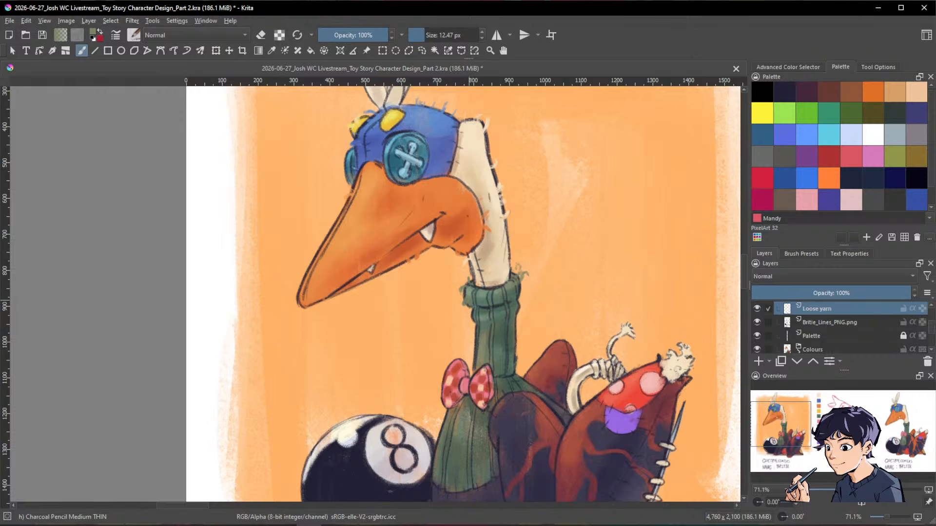
Step: Sample a darker green and add short strands along the back edge of the sweater's neck
{"action": "left_click", "coordinate": [511, 335], "text": "ctrl"}
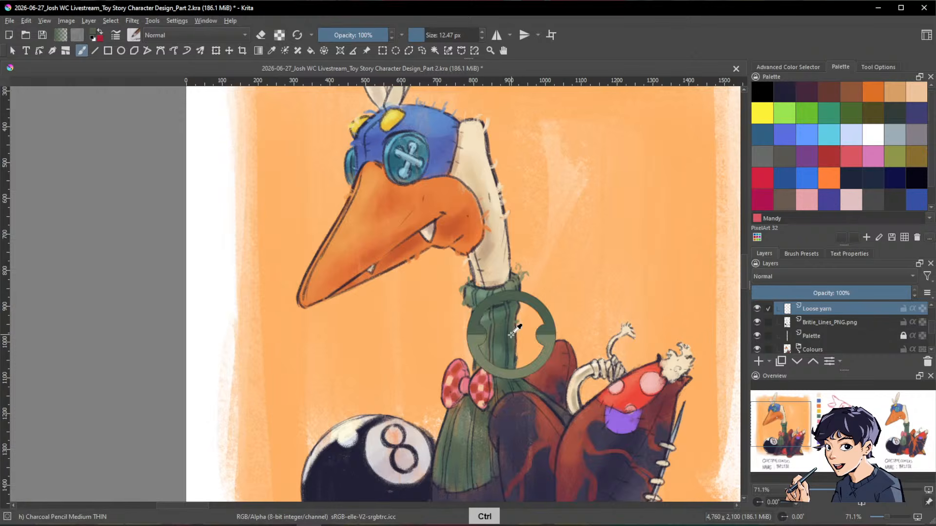
{"action": "left_click_drag", "start_coordinate": [516, 328], "coordinate": [521, 321]}
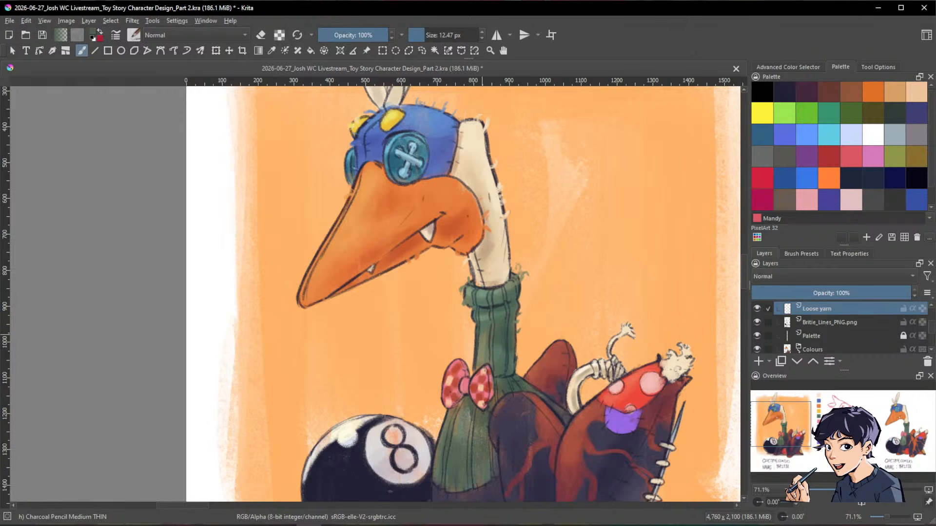
{"action": "left_click_drag", "start_coordinate": [585, 301], "coordinate": [546, 302]}
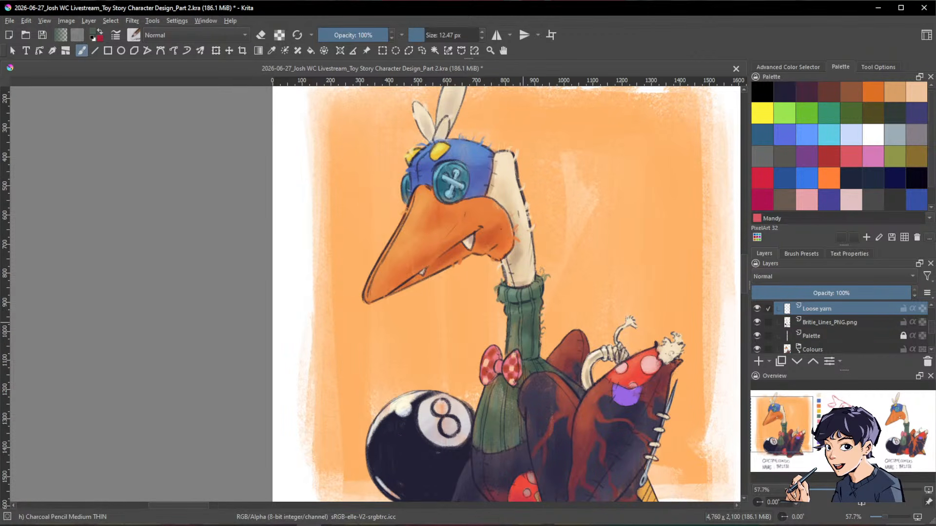
Step: Draw short loose threads within the beak in orange and within the cap in blue, resampling each colour
{"action": "left_click", "coordinate": [503, 285], "text": "ctrl"}
{"action": "left_click", "coordinate": [418, 213], "text": "ctrl"}
{"action": "left_click", "coordinate": [494, 231], "text": "ctrl"}
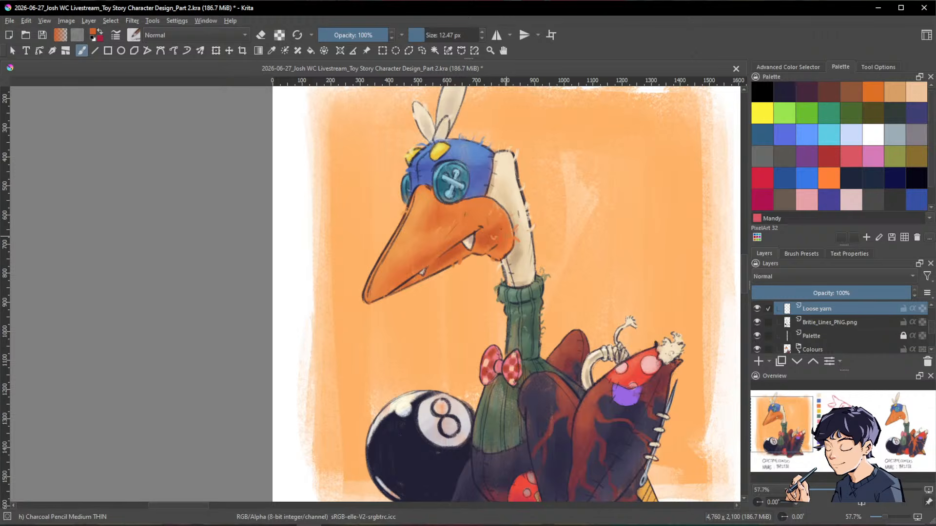
{"action": "left_click", "coordinate": [481, 177], "text": "ctrl"}
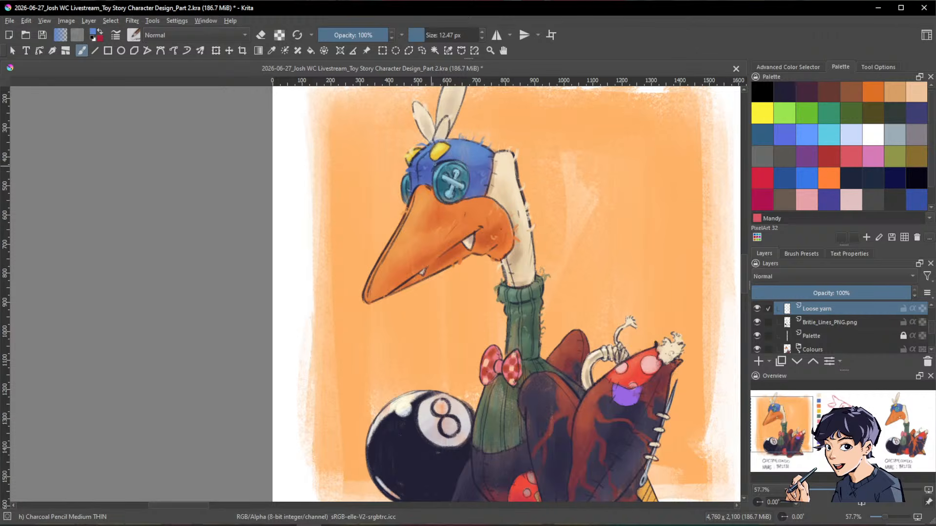
{"action": "mouse_move", "coordinate": [619, 239]}
{"action": "left_mouse_down"}
{"action": "mouse_move", "coordinate": [611, 282]}
{"action": "mouse_move", "coordinate": [616, 231]}
{"action": "left_mouse_up"}
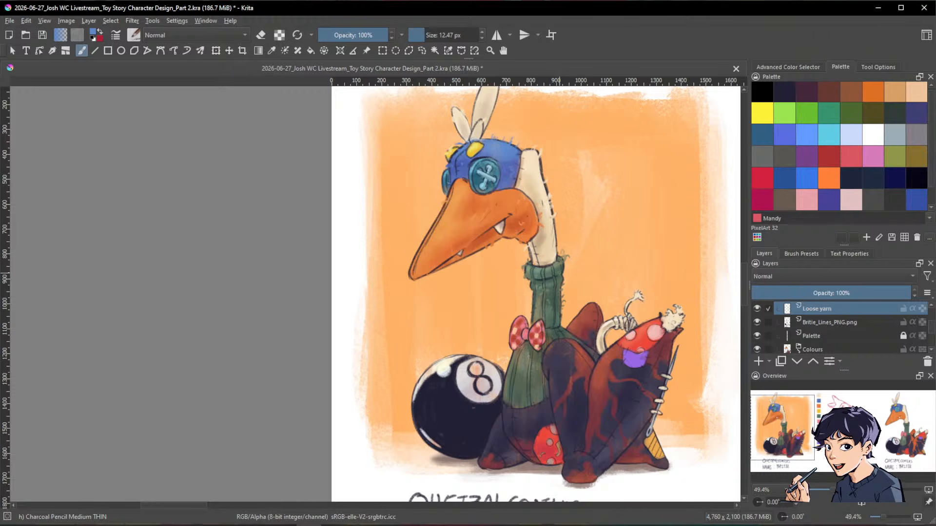
Step: Sample the sweater's green shades and add loose threads across its body and along its lower hem
{"action": "left_click_drag", "start_coordinate": [613, 272], "coordinate": [596, 217]}
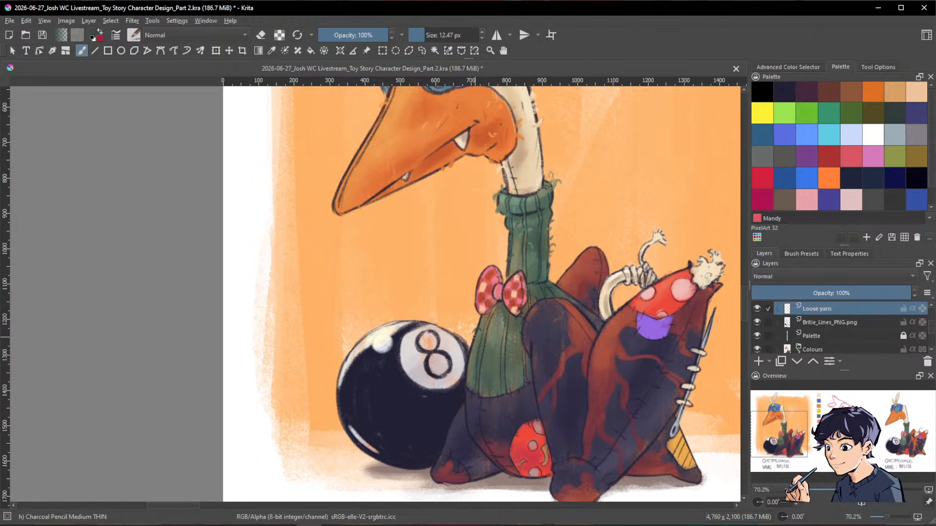
{"action": "left_click", "coordinate": [479, 325], "text": "ctrl"}
{"action": "left_click_drag", "start_coordinate": [480, 343], "coordinate": [480, 352]}
{"action": "left_click", "coordinate": [503, 359], "text": "ctrl"}
{"action": "left_click", "coordinate": [517, 254], "text": "ctrl"}
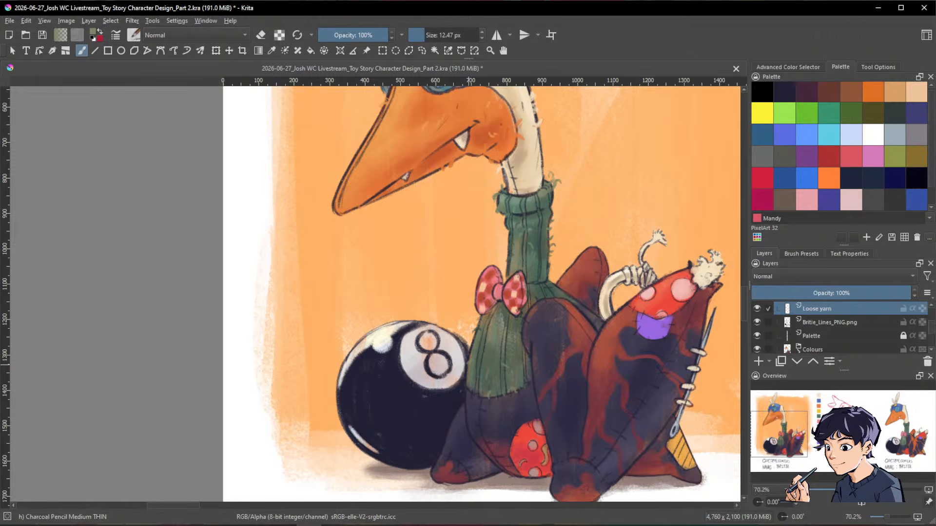
{"action": "left_click", "coordinate": [497, 395], "text": "ctrl"}
Step: Sample reddish tones and add short loose threads around the small foot and the red spotted belly patch
{"action": "key", "text": "ctrl"}
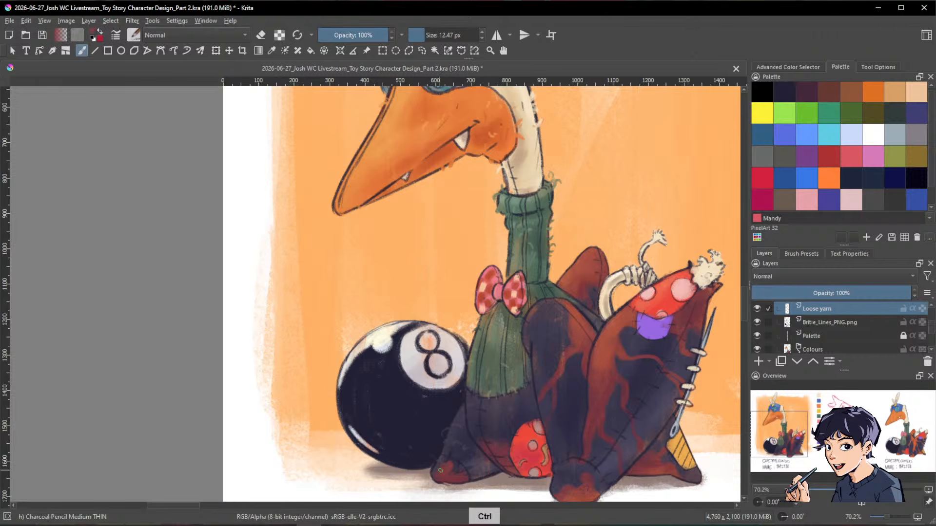
{"action": "left_click", "coordinate": [511, 451], "text": "ctrl"}
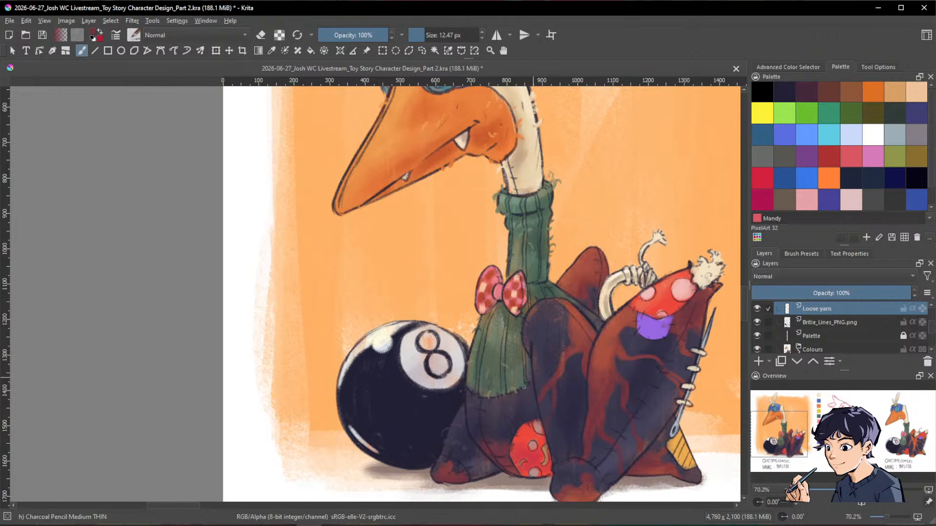
{"action": "left_click_drag", "start_coordinate": [554, 382], "coordinate": [510, 416]}
Step: Sample the rust brown of the rear wing hump and draw curled loose strands along its outline
{"action": "left_click", "coordinate": [513, 360], "text": "ctrl"}
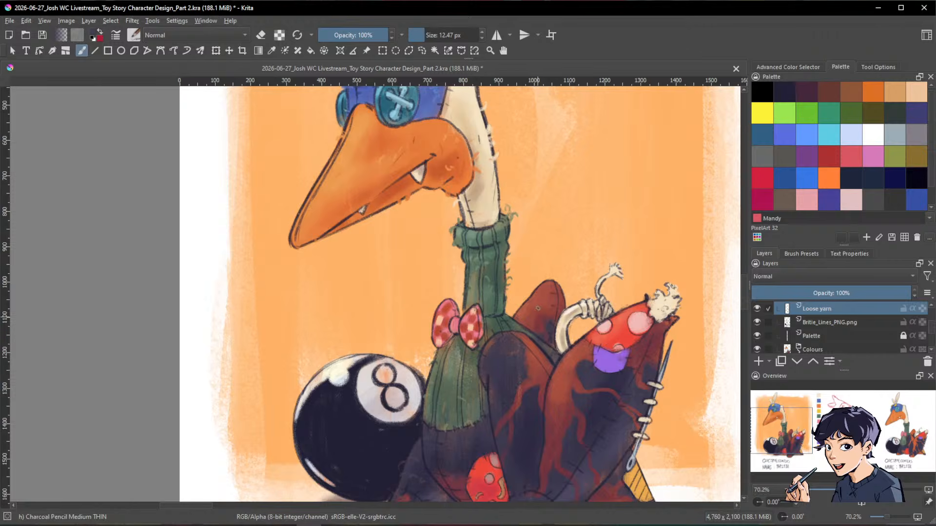
{"action": "left_click", "coordinate": [540, 290], "text": "ctrl"}
{"action": "left_click", "coordinate": [558, 313], "text": "ctrl"}
{"action": "left_click_drag", "start_coordinate": [579, 306], "coordinate": [624, 268]}
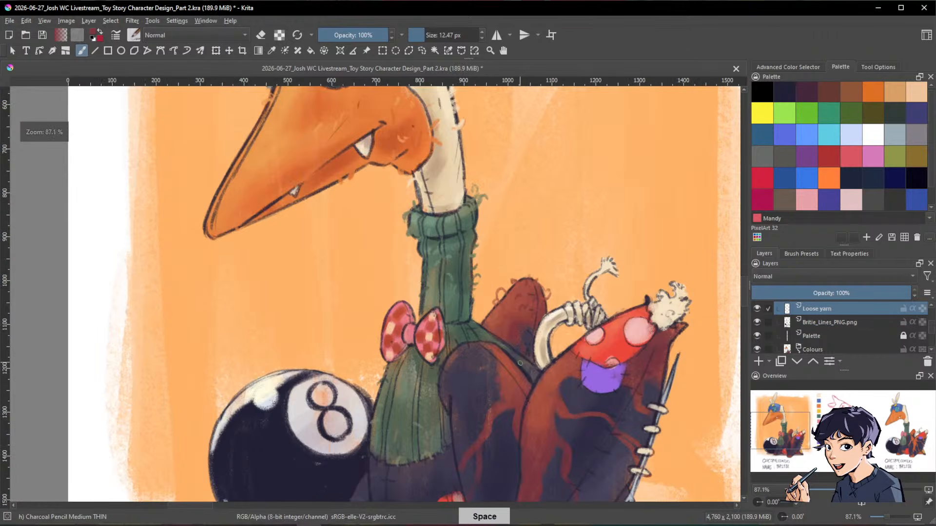
Step: Resample colours from the folded wing and add short loose threads around its patches and dark fabric
{"action": "left_click", "coordinate": [586, 345], "text": "ctrl"}
{"action": "left_click_drag", "start_coordinate": [461, 476], "coordinate": [468, 365]}
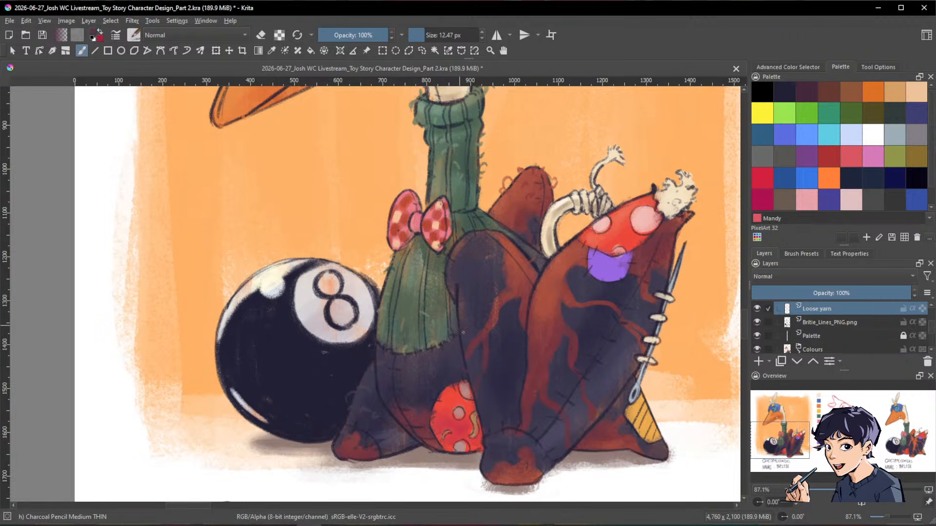
{"action": "key", "text": "ctrl"}
{"action": "left_click_drag", "start_coordinate": [596, 414], "coordinate": [594, 377]}
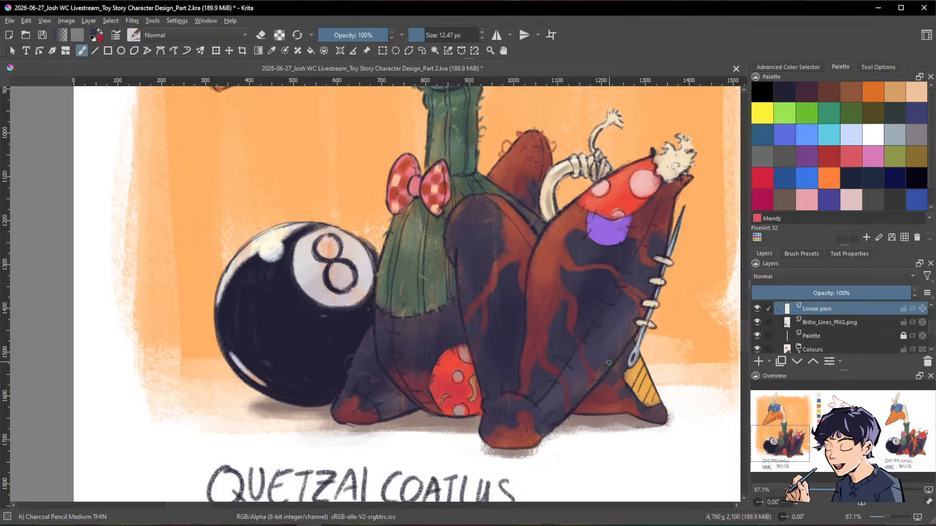
Step: Add fine loose threads around the yellow patch and the needle seam of the wing, resampling yellow, navy and brown
{"action": "scroll", "coordinate": [657, 372], "scroll_direction": "down", "scroll_amount": 1}
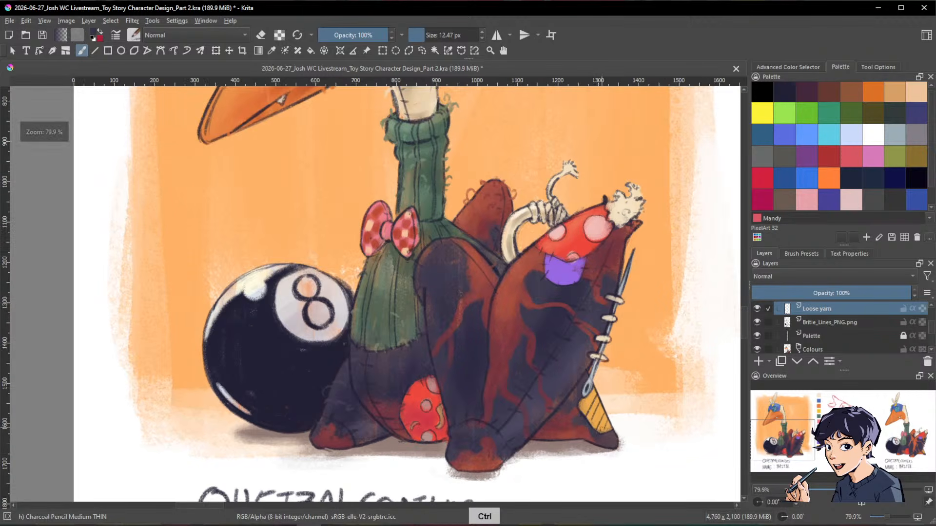
{"action": "left_click", "coordinate": [602, 387], "text": "ctrl"}
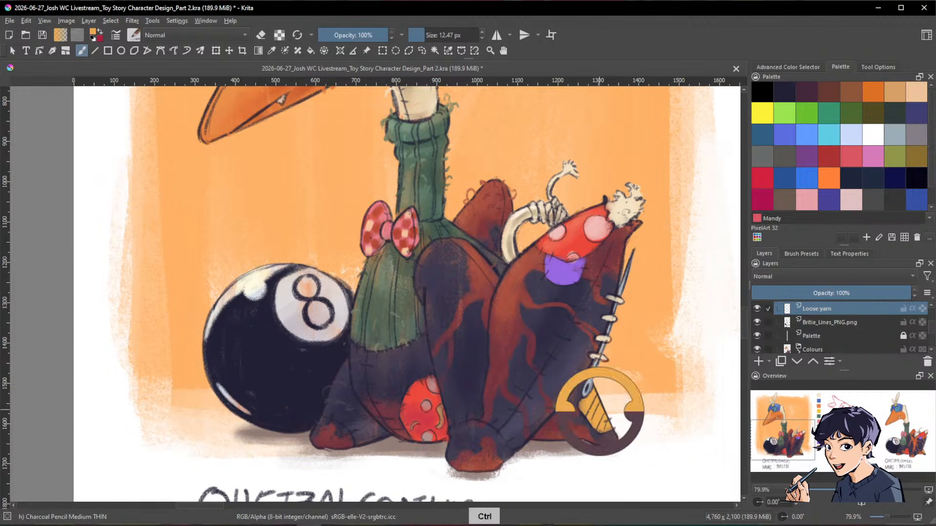
{"action": "left_click", "coordinate": [608, 420]}
{"action": "left_click", "coordinate": [583, 386], "text": "ctrl"}
{"action": "left_click_drag", "start_coordinate": [591, 367], "coordinate": [598, 374]}
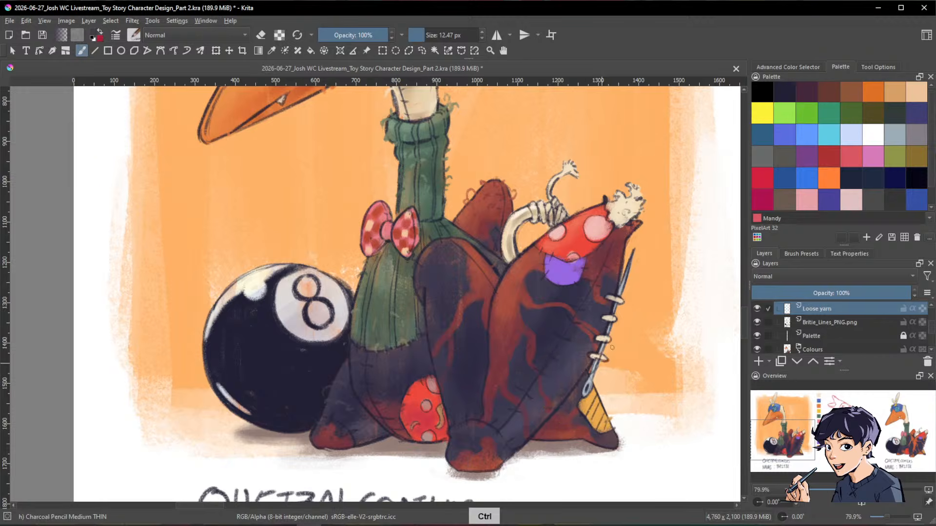
{"action": "scroll", "coordinate": [664, 325], "scroll_direction": "down", "scroll_amount": 2}
{"action": "left_click", "coordinate": [623, 261], "text": "ctrl"}
{"action": "scroll", "coordinate": [641, 428], "scroll_direction": "down", "scroll_amount": 5}
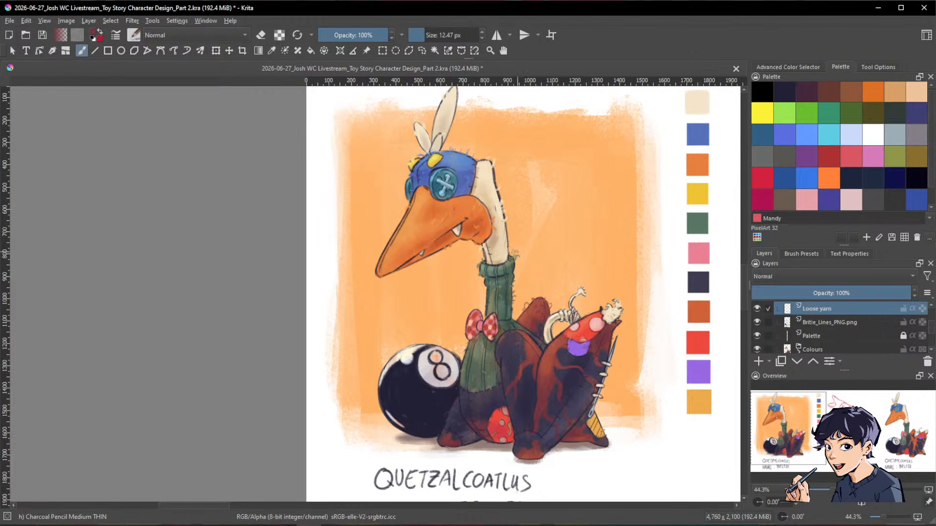
Step: Select Paint Layer 11 with the construction pose and choose the Mandy red for the brush
{"action": "key", "text": "e"}
{"action": "left_click_drag", "start_coordinate": [658, 387], "coordinate": [527, 387]}
{"action": "left_click_drag", "start_coordinate": [662, 419], "coordinate": [607, 387]}
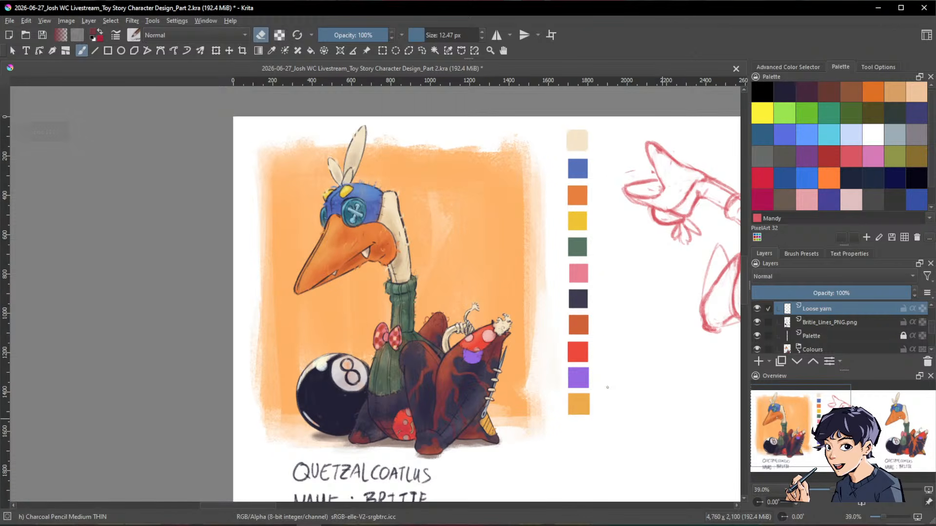
{"action": "left_click_drag", "start_coordinate": [675, 394], "coordinate": [526, 382]}
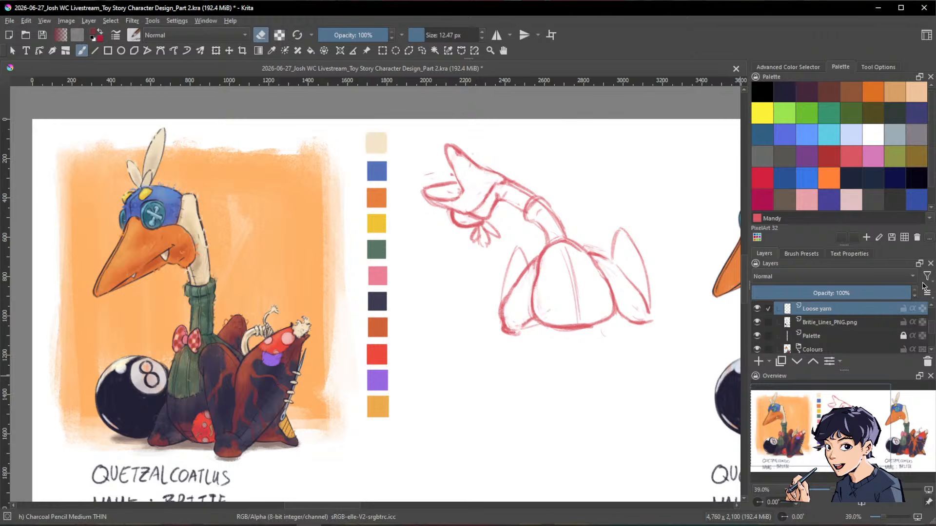
{"action": "scroll", "coordinate": [855, 328], "scroll_direction": "up", "scroll_amount": 1}
{"action": "left_click", "coordinate": [792, 338]}
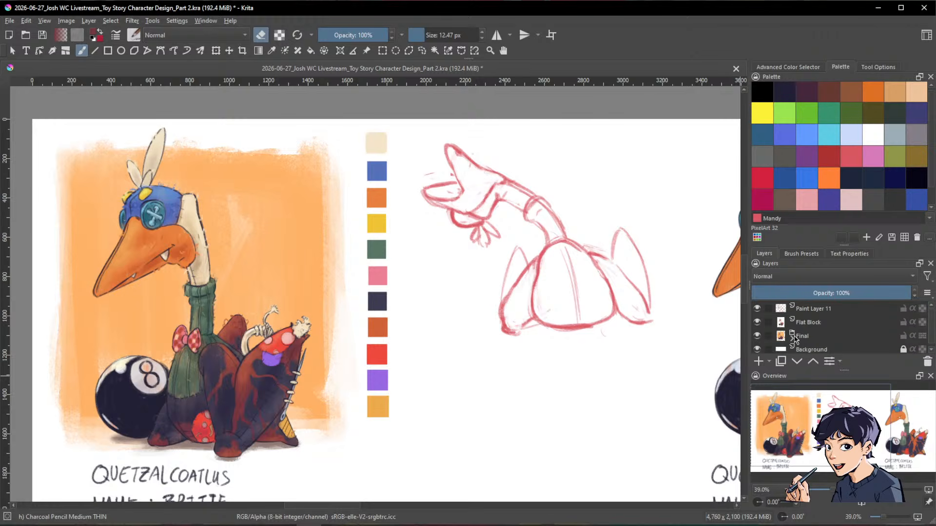
{"action": "left_click", "coordinate": [809, 308]}
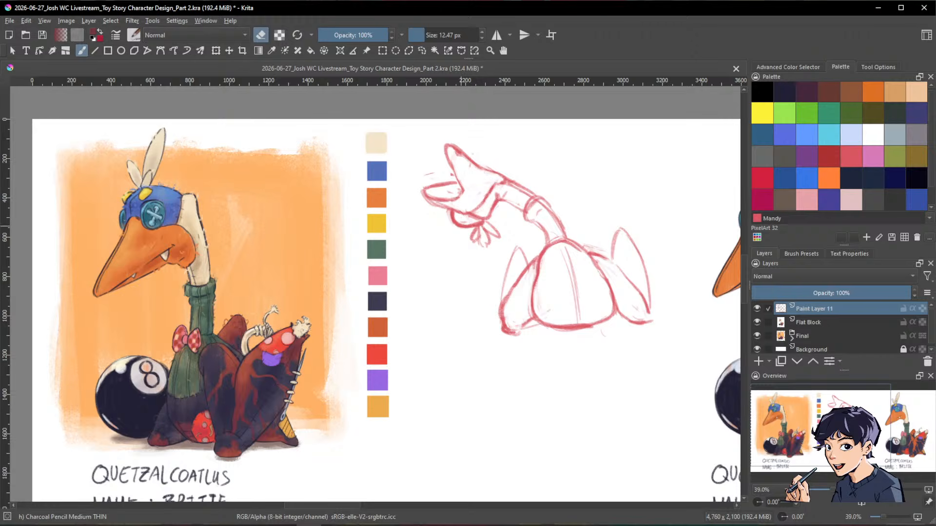
{"action": "left_click", "coordinate": [848, 158]}
Step: Set the brush to 21.62 px and reshape the construction pose's round eye by redrawing and erasing its lines
{"action": "key", "text": "space"}
{"action": "left_click_drag", "start_coordinate": [497, 198], "coordinate": [497, 157]}
{"action": "mouse_move", "coordinate": [459, 226]}
{"action": "left_mouse_down"}
{"action": "mouse_move", "coordinate": [459, 246]}
{"action": "mouse_move", "coordinate": [466, 233]}
{"action": "left_mouse_up"}
{"action": "key", "text": "e"}
{"action": "key", "text": "space"}
{"action": "left_click_drag", "start_coordinate": [583, 266], "coordinate": [601, 304]}
{"action": "key", "text": "ctrl+space"}
{"action": "left_click_drag", "start_coordinate": [554, 245], "coordinate": [548, 233]}
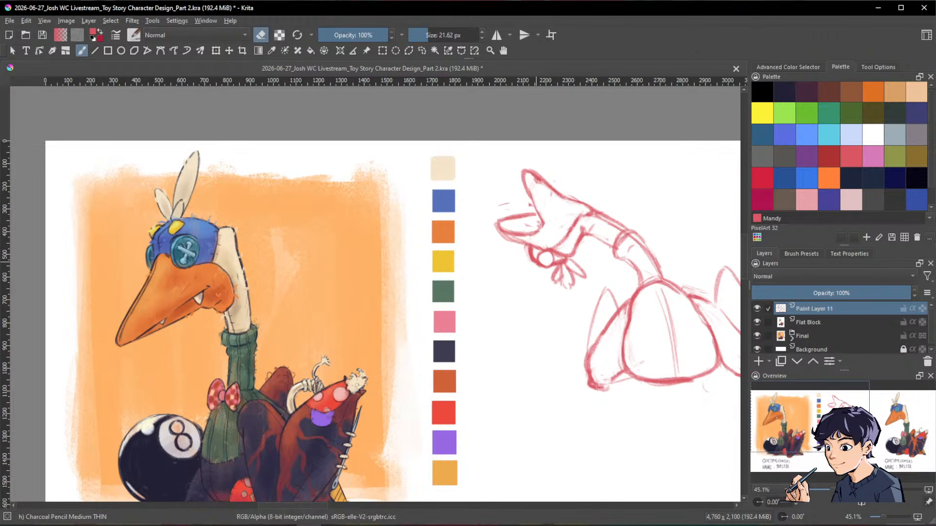
Step: Add teeth inside the construction pose's open beak and redefine the feathers beneath its head
{"action": "key", "text": "e"}
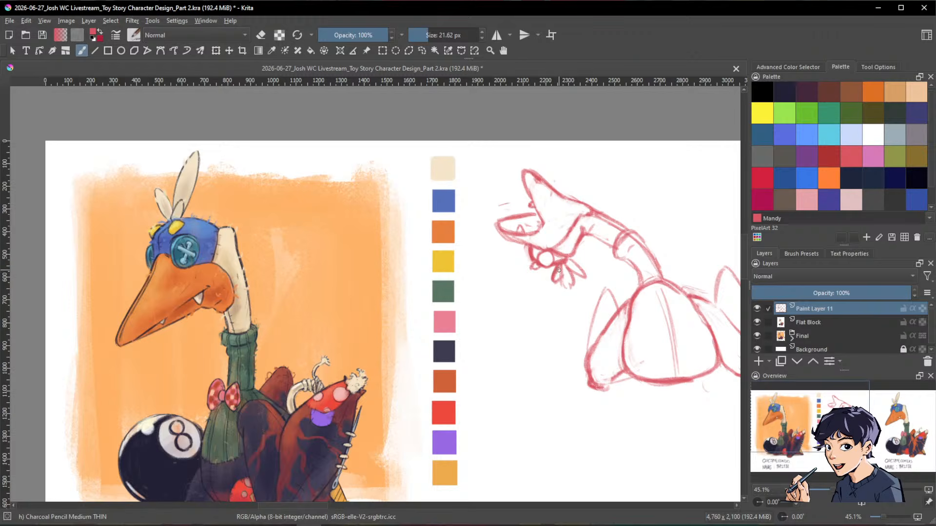
{"action": "key", "text": "e"}
{"action": "mouse_move", "coordinate": [556, 275]}
{"action": "left_mouse_down"}
{"action": "mouse_move", "coordinate": [564, 278]}
{"action": "mouse_move", "coordinate": [557, 280]}
{"action": "left_mouse_up"}
{"action": "key", "text": "e"}
{"action": "key", "text": "e"}
{"action": "key", "text": "e"}
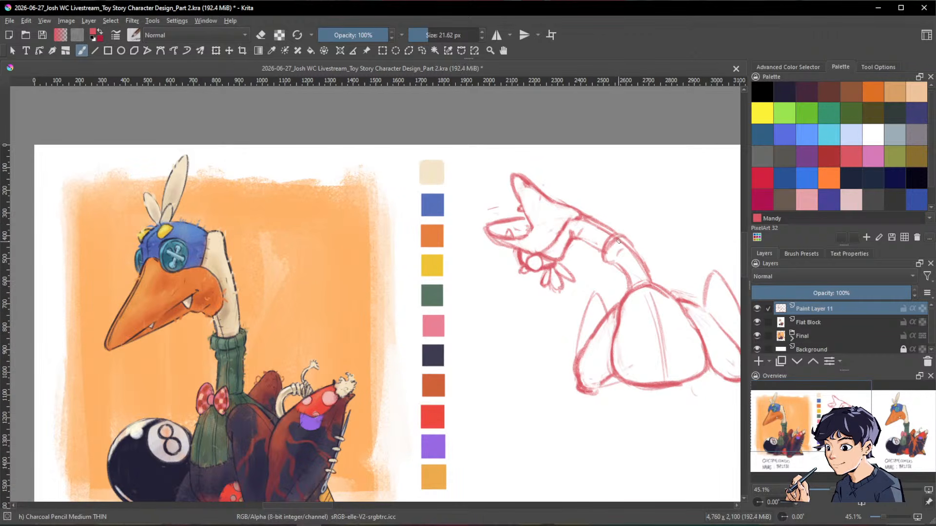
Step: Erase the stray lines around the construction pose's collar and along the upper edge of its neck
{"action": "key", "text": "e"}
{"action": "left_click_drag", "start_coordinate": [618, 243], "coordinate": [610, 259]}
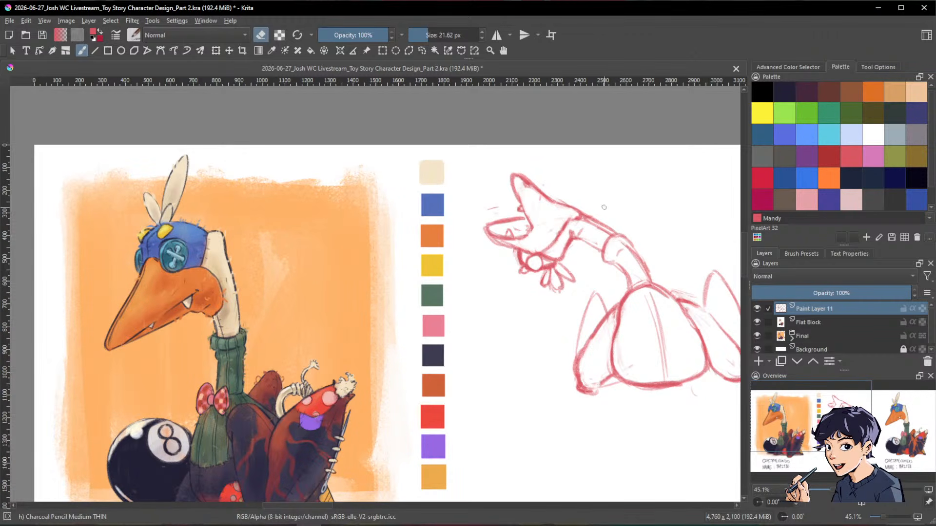
{"action": "left_click_drag", "start_coordinate": [584, 214], "coordinate": [595, 215]}
{"action": "key", "text": "e"}
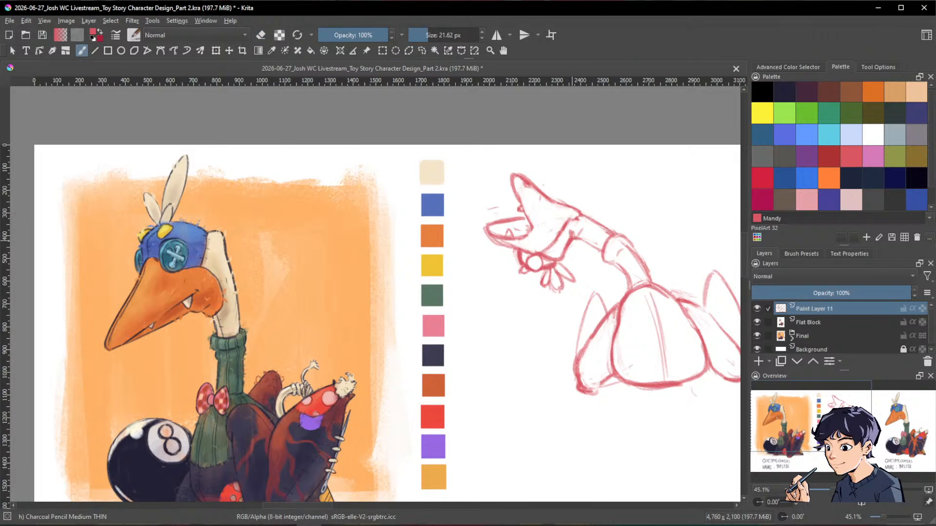
Step: Redraw the lower edge where the construction pose's neck meets the head as a jagged line, erasing the excess
{"action": "key", "text": "e"}
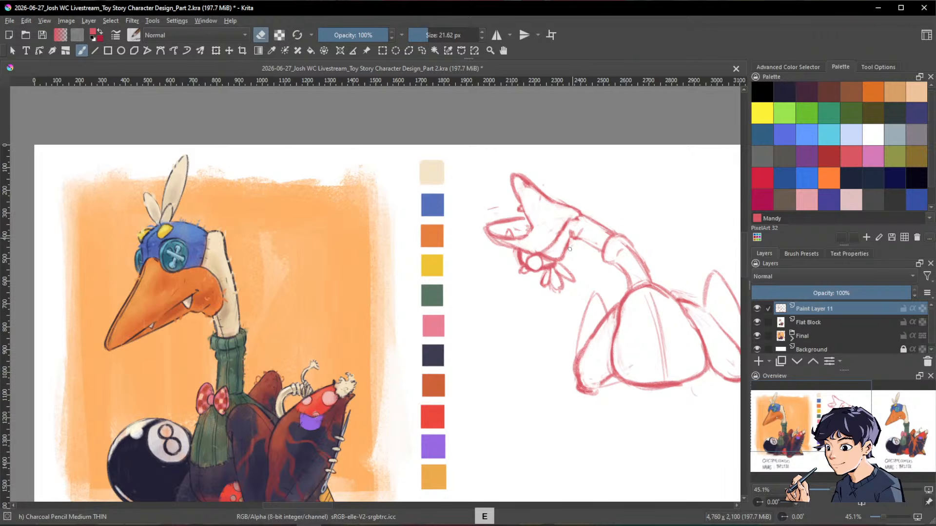
{"action": "left_click_drag", "start_coordinate": [573, 234], "coordinate": [571, 243]}
{"action": "key", "text": "e"}
{"action": "key", "text": "e"}
{"action": "key", "text": "e"}
{"action": "key", "text": "e"}
{"action": "key", "text": "e"}
{"action": "key", "text": "e"}
{"action": "key", "text": "e"}
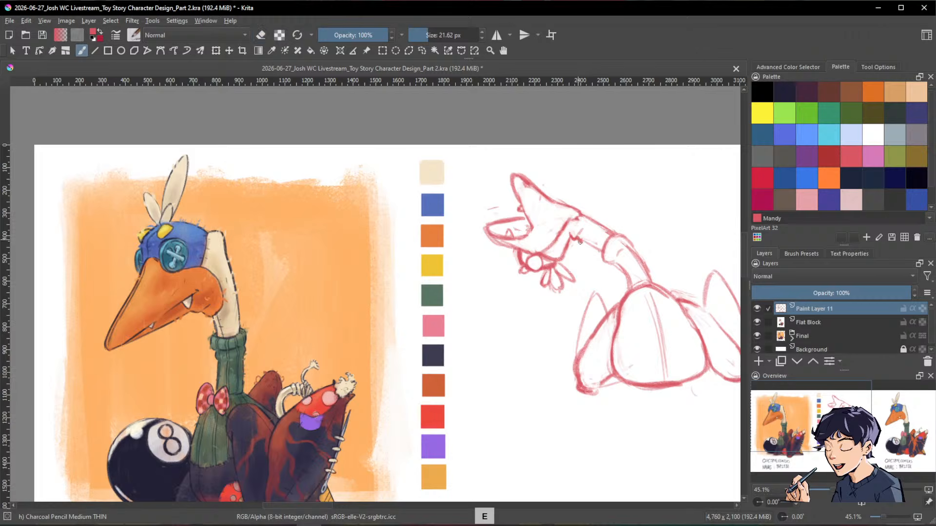
{"action": "key", "text": "e"}
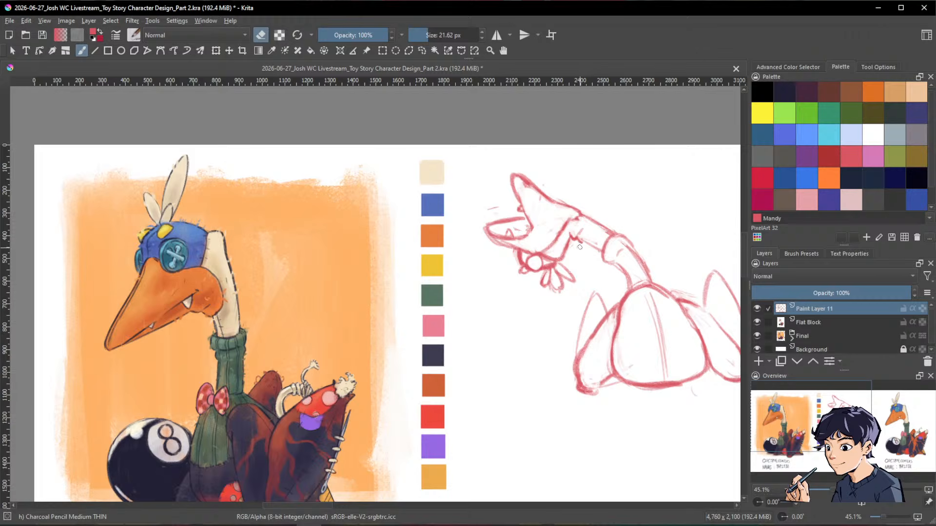
{"action": "key", "text": "e"}
{"action": "key", "text": "e"}
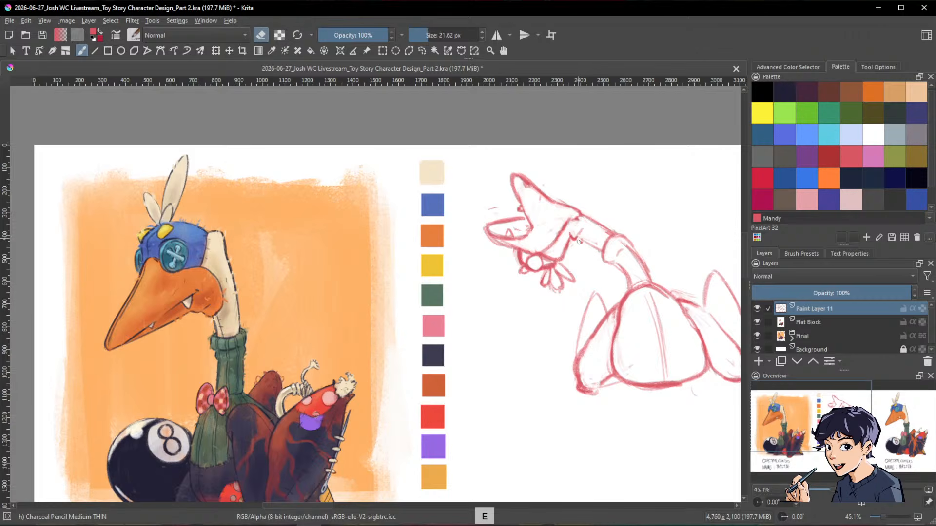
{"action": "key", "text": "e"}
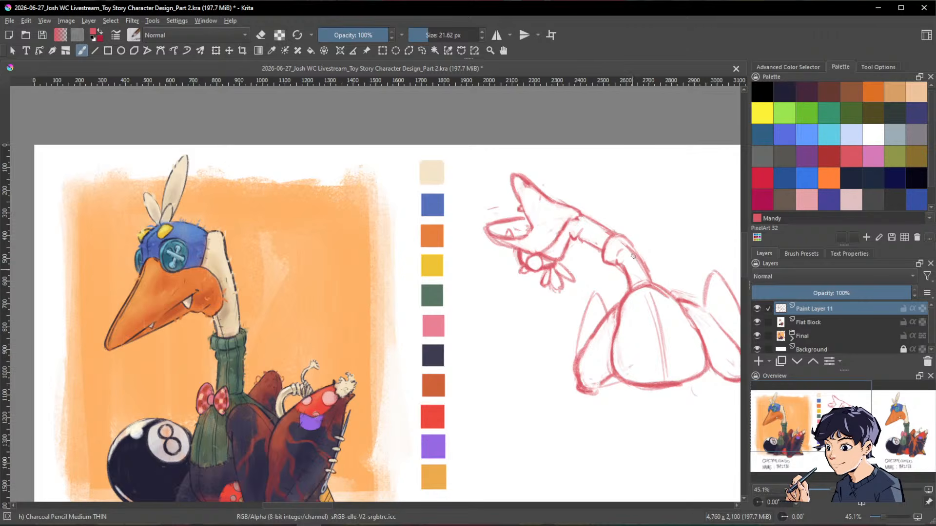
Step: Clean up and strengthen the turtleneck's collar and the lines where the neck joins the body in the construction pose
{"action": "key", "text": "e"}
{"action": "key", "text": "e"}
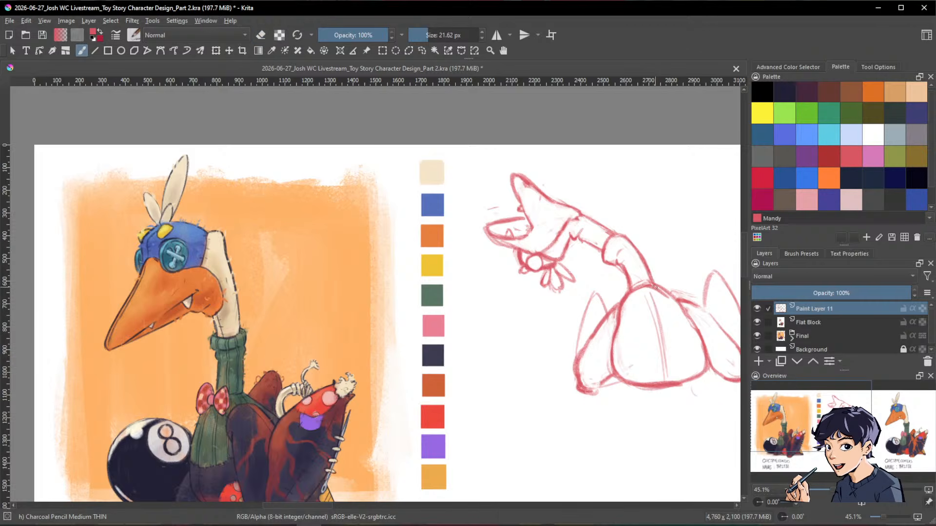
{"action": "key", "text": "space"}
{"action": "left_click_drag", "start_coordinate": [637, 288], "coordinate": [612, 277]}
{"action": "key", "text": "e"}
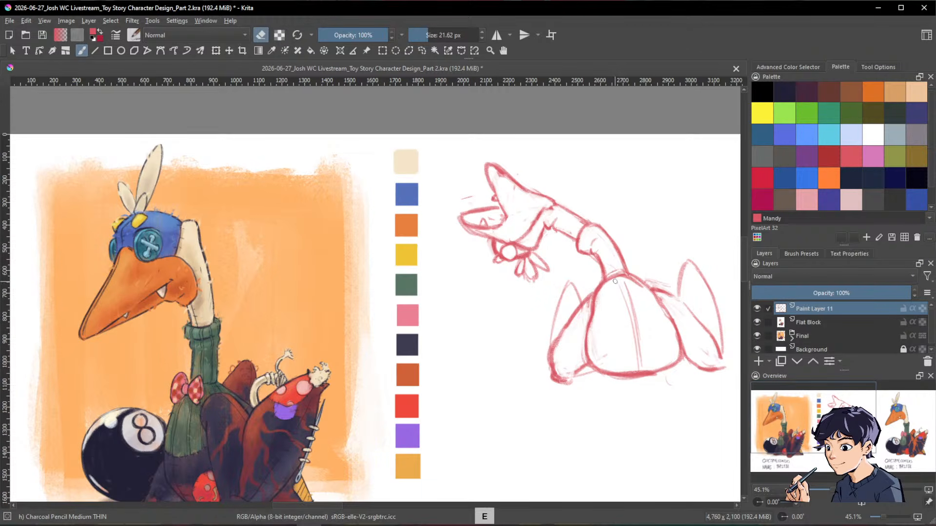
{"action": "key", "text": "e"}
{"action": "key", "text": "e"}
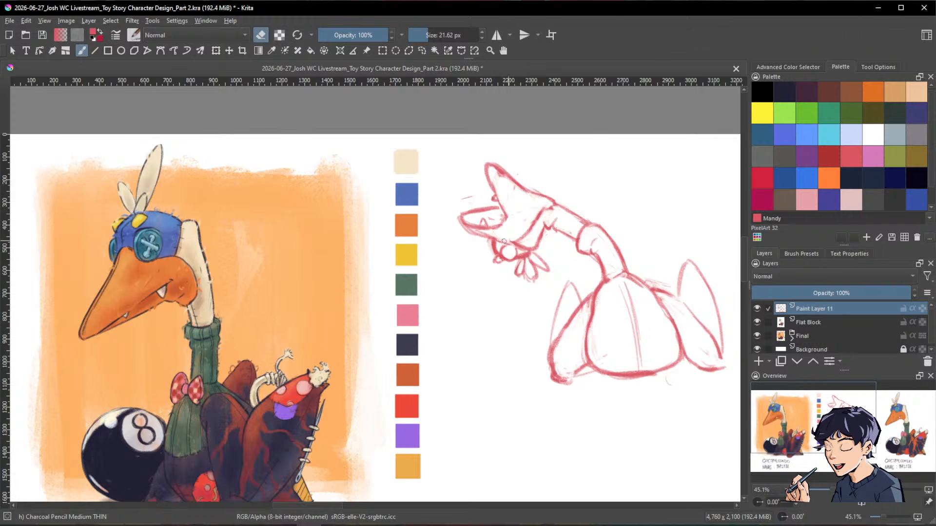
Step: Tidy the lower beak and eye outlines of the construction pose, alternating between erasing and redrawing
{"action": "mouse_move", "coordinate": [476, 235]}
{"action": "left_mouse_down"}
{"action": "mouse_move", "coordinate": [460, 219]}
{"action": "mouse_move", "coordinate": [476, 231]}
{"action": "left_mouse_up"}
{"action": "key", "text": "e"}
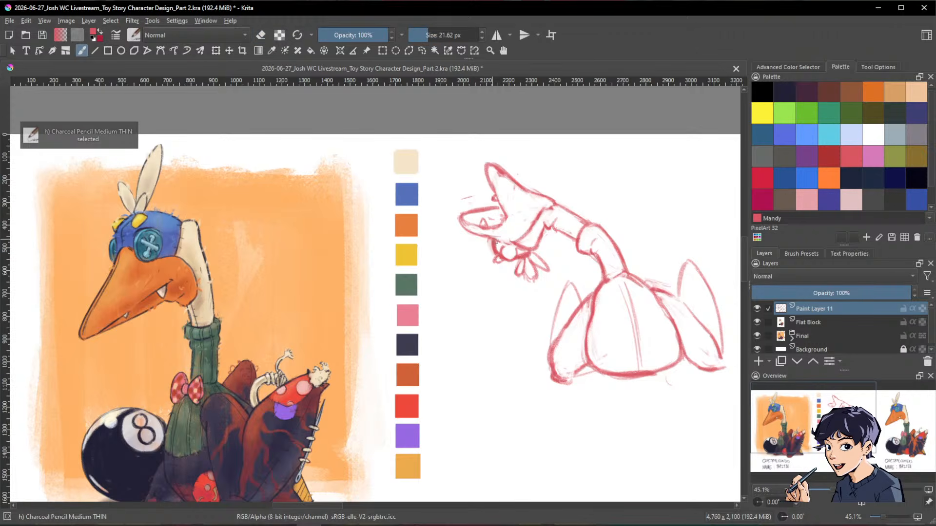
{"action": "key", "text": "e"}
{"action": "key", "text": "e"}
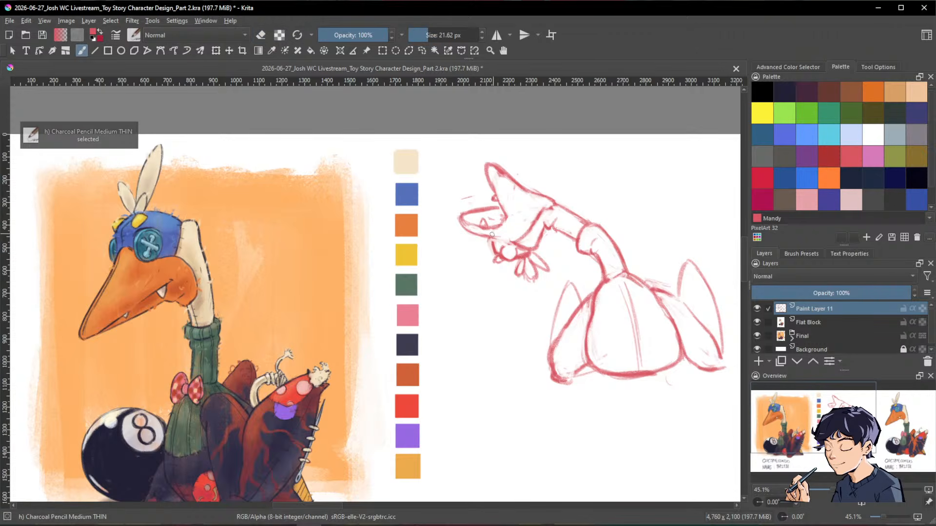
{"action": "key", "text": "e"}
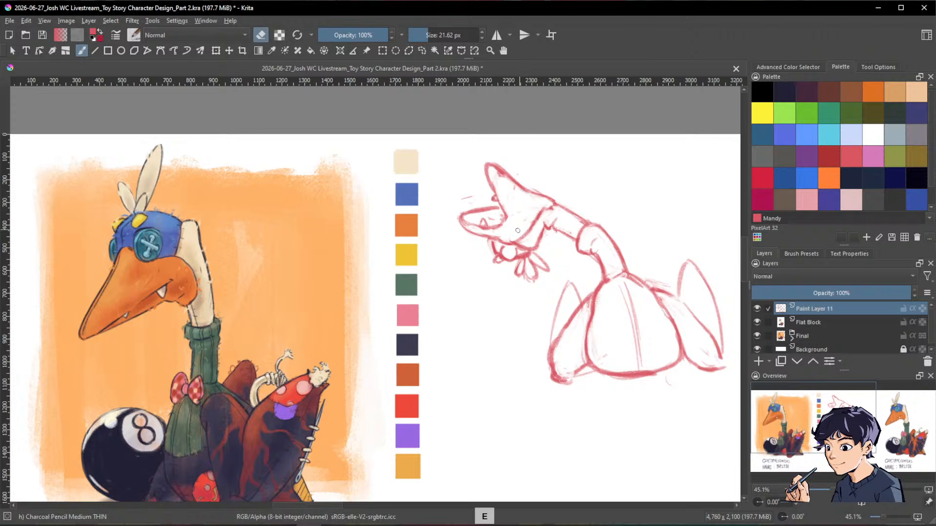
{"action": "key", "text": "e"}
Step: Redraw the foot of the construction pose's wing on the beak side with a flat base
{"action": "left_click_drag", "start_coordinate": [587, 189], "coordinate": [525, 177]}
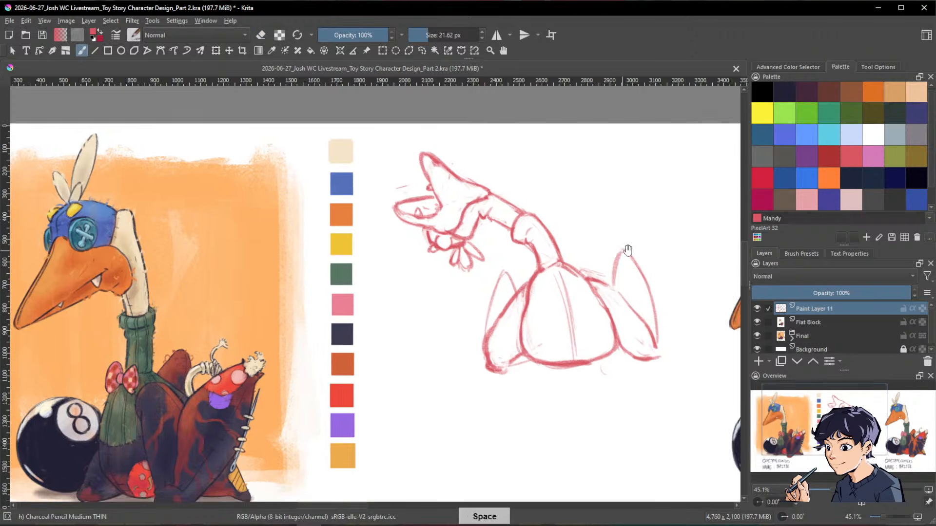
{"action": "left_click_drag", "start_coordinate": [661, 292], "coordinate": [567, 323]}
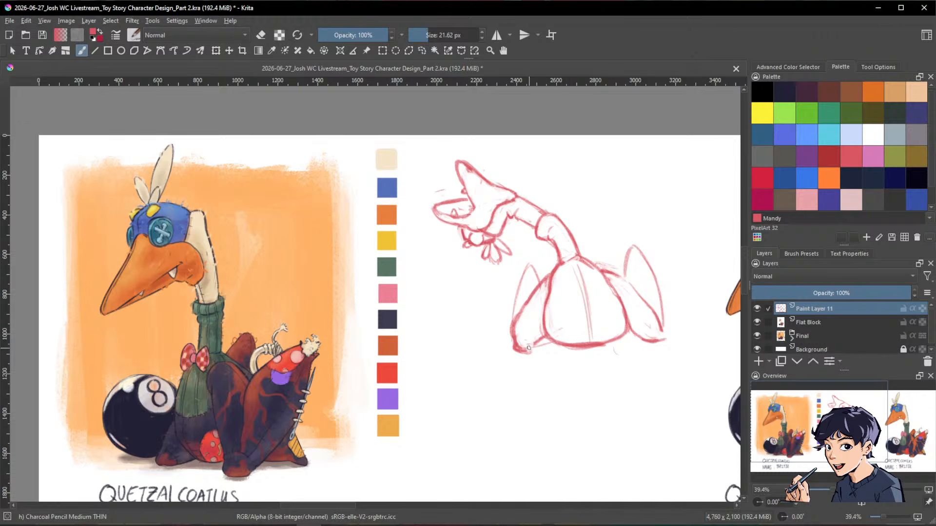
{"action": "key", "text": "slash"}
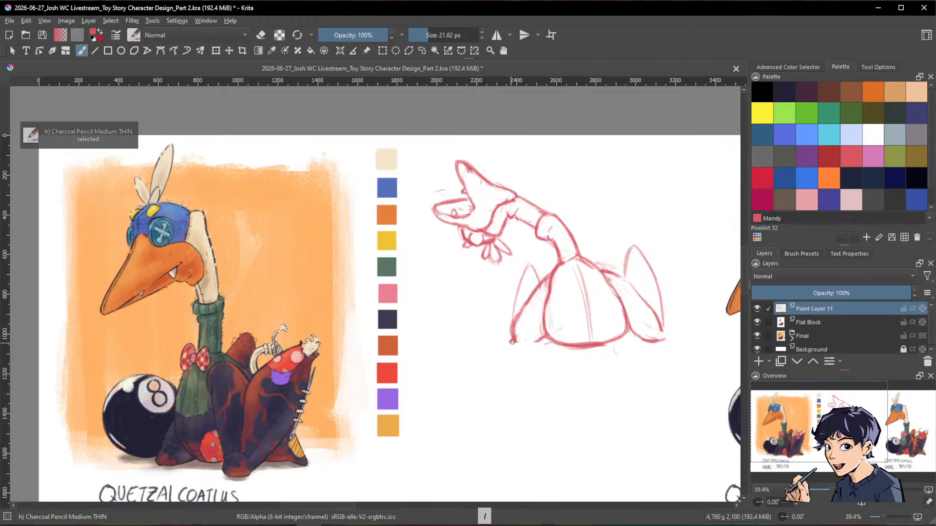
{"action": "left_click_drag", "start_coordinate": [509, 343], "coordinate": [527, 346]}
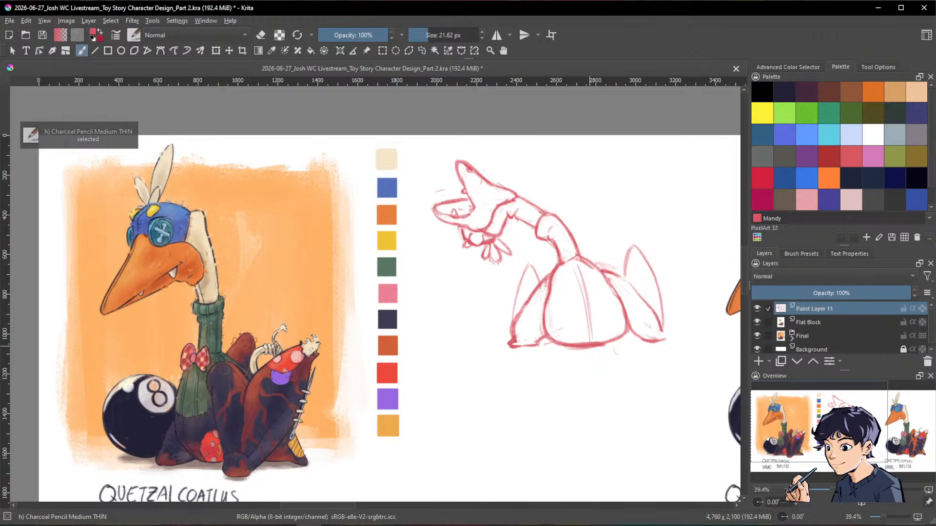
Step: Clean up the outer edge of the beak-side wing in the construction pose, alternating between erasing and redrawing
{"action": "key", "text": "slash"}
{"action": "left_click_drag", "start_coordinate": [534, 300], "coordinate": [523, 326]}
{"action": "key", "text": "slash"}
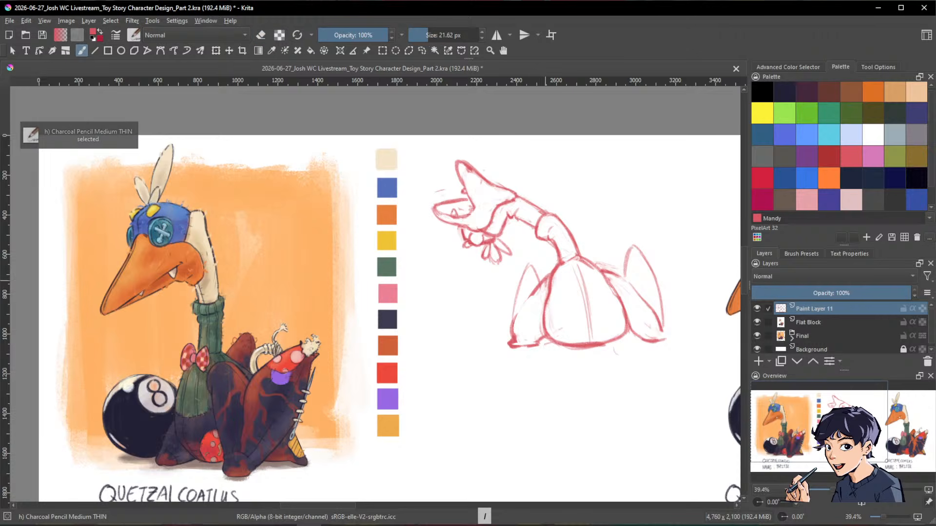
{"action": "left_click_drag", "start_coordinate": [538, 288], "coordinate": [508, 328]}
{"action": "key", "text": "e"}
{"action": "left_click_drag", "start_coordinate": [548, 272], "coordinate": [514, 326]}
{"action": "key", "text": "e"}
{"action": "left_click_drag", "start_coordinate": [548, 271], "coordinate": [504, 328]}
{"action": "key", "text": "e"}
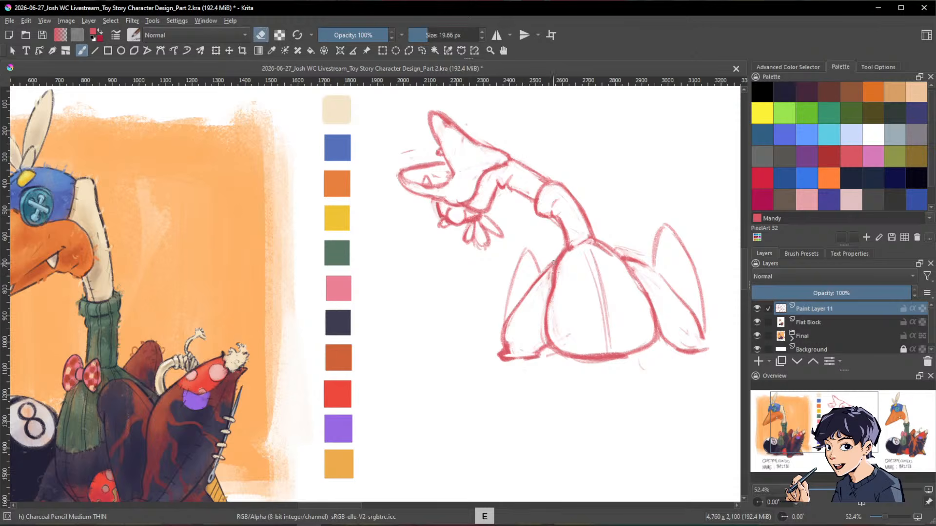
{"action": "key", "text": "e"}
{"action": "left_click_drag", "start_coordinate": [549, 267], "coordinate": [504, 341]}
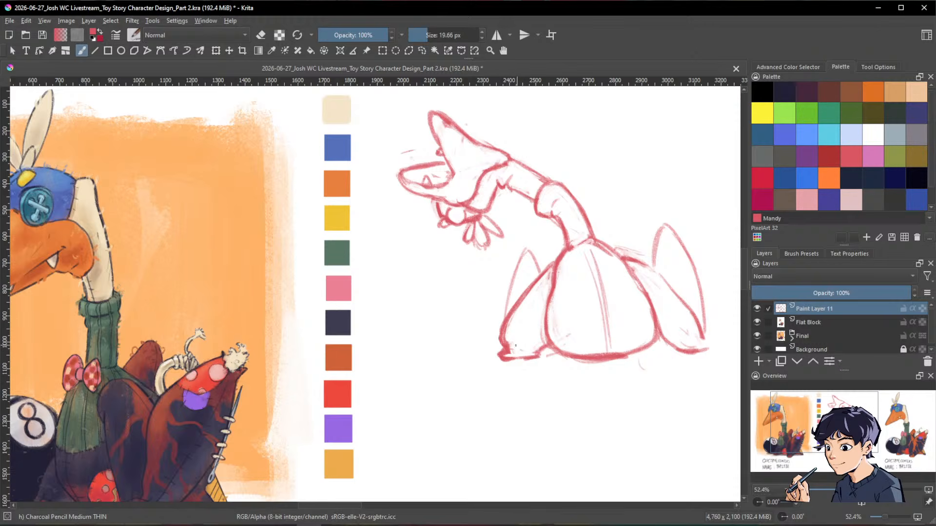
Step: Redraw the upper edge of the construction pose's far-side wing as one line from the neck base to the foot, erasing the old line
{"action": "left_click_drag", "start_coordinate": [669, 383], "coordinate": [599, 384]}
{"action": "key", "text": "e"}
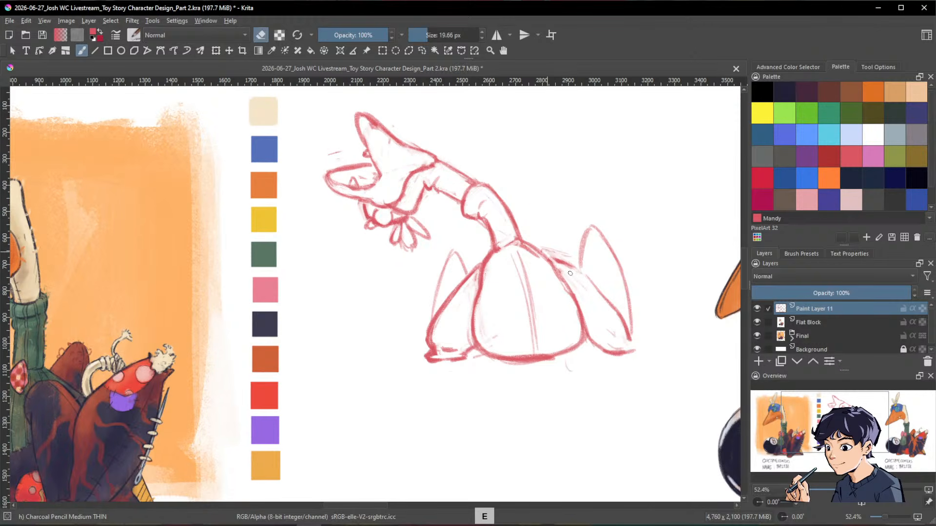
{"action": "mouse_move", "coordinate": [570, 274]}
{"action": "left_mouse_down"}
{"action": "mouse_move", "coordinate": [536, 246]}
{"action": "mouse_move", "coordinate": [607, 299]}
{"action": "mouse_move", "coordinate": [633, 334]}
{"action": "left_mouse_up"}
{"action": "key", "text": "e"}
{"action": "key", "text": "e"}
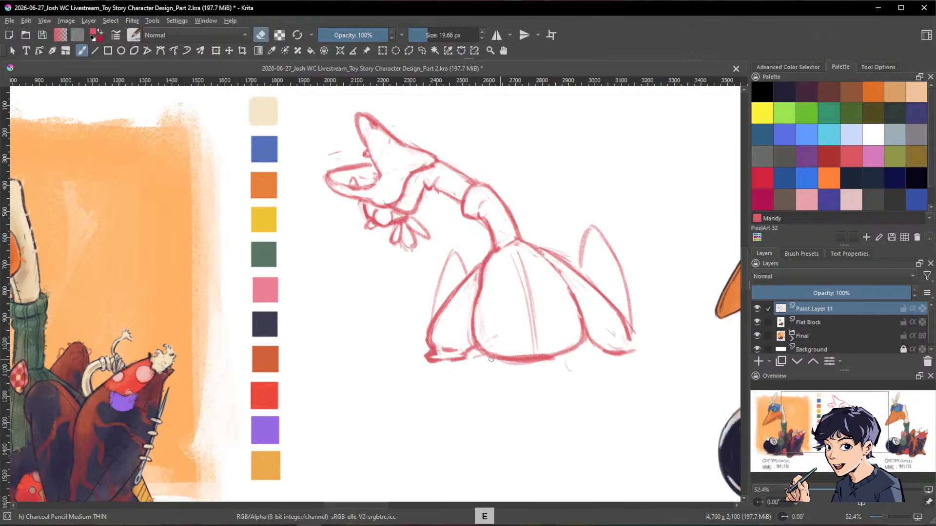
Step: Thin and flatten the bottom edge of the construction pose's body by erasing and redrawing it
{"action": "left_click_drag", "start_coordinate": [490, 359], "coordinate": [480, 362]}
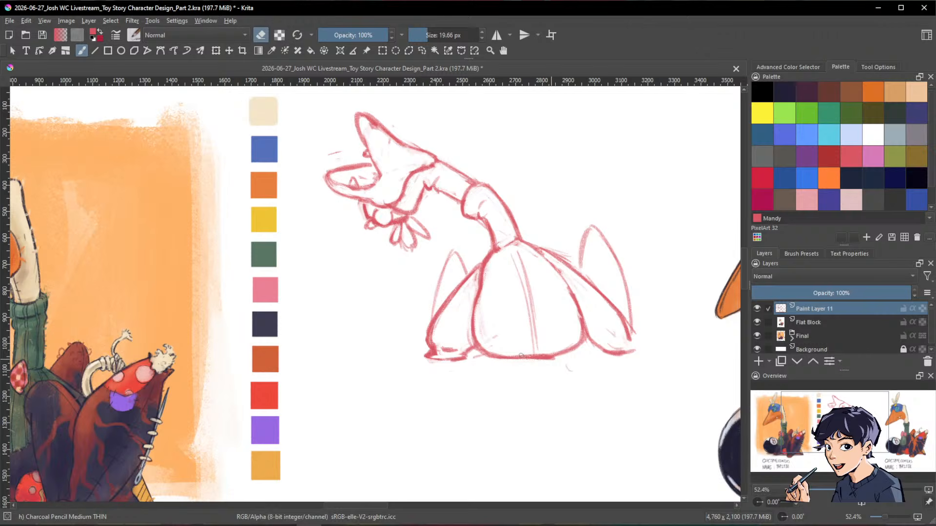
{"action": "mouse_move", "coordinate": [554, 356]}
{"action": "left_mouse_down"}
{"action": "mouse_move", "coordinate": [494, 356]}
{"action": "mouse_move", "coordinate": [554, 361]}
{"action": "left_mouse_up"}
{"action": "key", "text": "e"}
{"action": "mouse_move", "coordinate": [489, 358]}
{"action": "left_mouse_down"}
{"action": "mouse_move", "coordinate": [537, 360]}
{"action": "mouse_move", "coordinate": [471, 353]}
{"action": "mouse_move", "coordinate": [554, 362]}
{"action": "left_mouse_up"}
{"action": "key", "text": "e"}
{"action": "mouse_move", "coordinate": [554, 362]}
{"action": "left_mouse_down"}
{"action": "mouse_move", "coordinate": [503, 358]}
{"action": "mouse_move", "coordinate": [568, 354]}
{"action": "mouse_move", "coordinate": [483, 349]}
{"action": "mouse_move", "coordinate": [533, 357]}
{"action": "mouse_move", "coordinate": [514, 354]}
{"action": "mouse_move", "coordinate": [629, 347]}
{"action": "mouse_move", "coordinate": [597, 354]}
{"action": "left_mouse_up"}
{"action": "key", "text": "e"}
{"action": "key", "text": "e"}
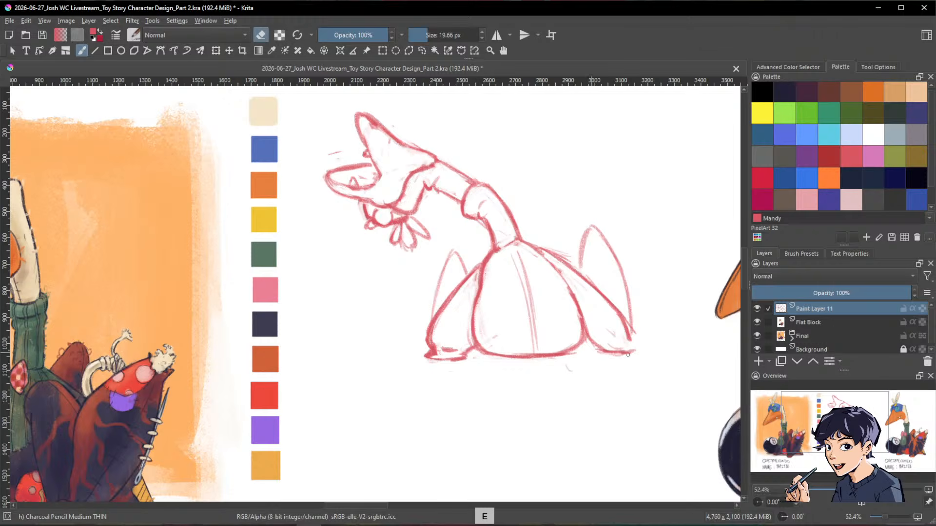
Step: Refine where the body meets the far-side wing, strengthening the wing's upper edge and erasing the excess line weight
{"action": "key", "text": "e"}
{"action": "mouse_move", "coordinate": [550, 256]}
{"action": "left_mouse_down"}
{"action": "mouse_move", "coordinate": [614, 310]}
{"action": "mouse_move", "coordinate": [590, 297]}
{"action": "left_mouse_up"}
{"action": "key", "text": "e"}
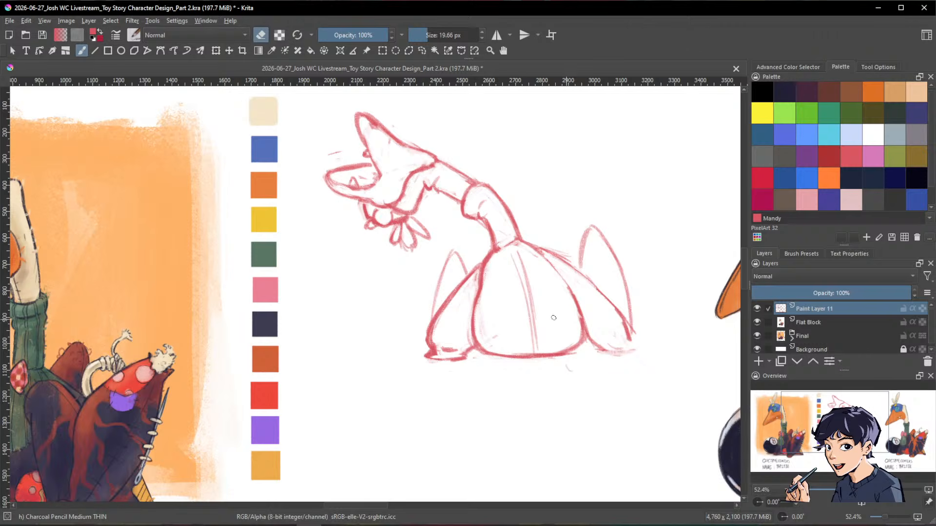
{"action": "key", "text": "e"}
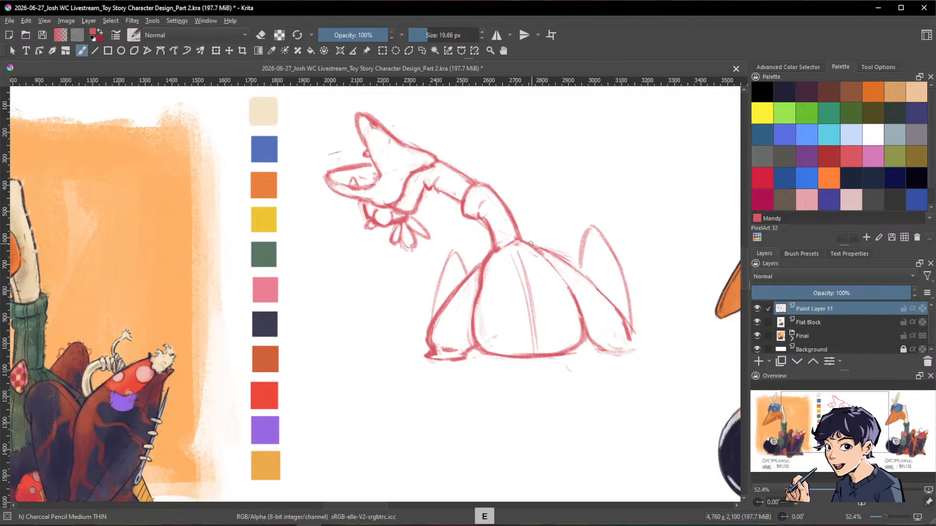
{"action": "mouse_move", "coordinate": [530, 241]}
{"action": "left_mouse_down"}
{"action": "mouse_move", "coordinate": [567, 261]}
{"action": "mouse_move", "coordinate": [618, 313]}
{"action": "left_mouse_up"}
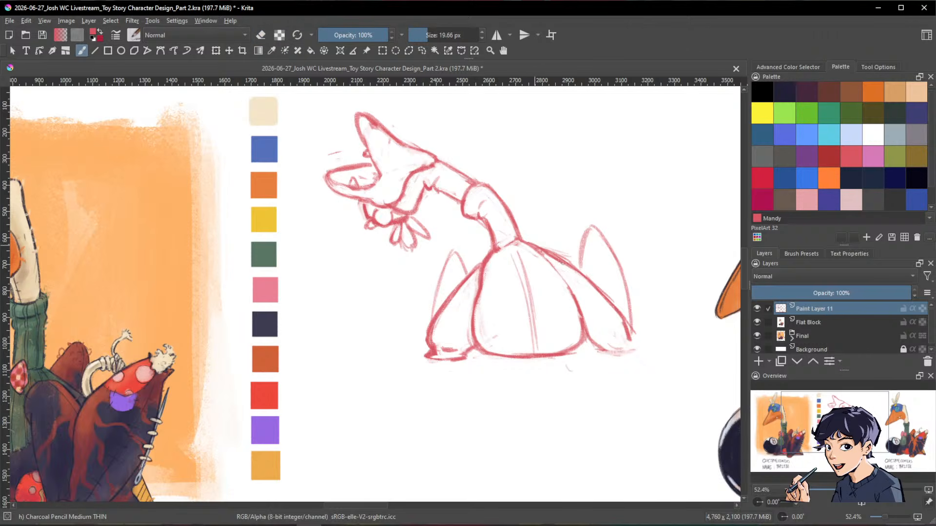
{"action": "key", "text": "e"}
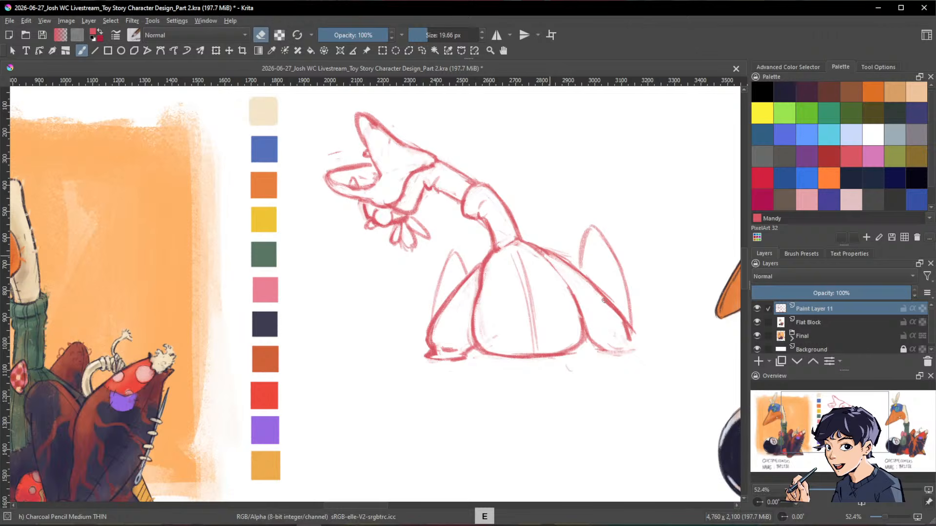
{"action": "left_click_drag", "start_coordinate": [603, 300], "coordinate": [605, 306]}
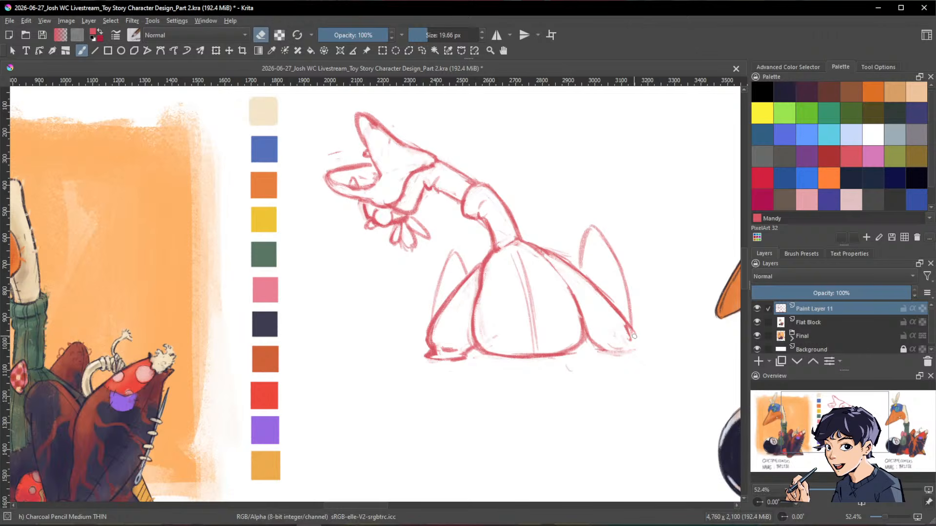
Step: Redraw the far-side wing's foot with a rounded end and add a small cap to the raised wing tip
{"action": "key", "text": "e"}
{"action": "mouse_move", "coordinate": [632, 338]}
{"action": "left_mouse_down"}
{"action": "mouse_move", "coordinate": [643, 345]}
{"action": "mouse_move", "coordinate": [600, 350]}
{"action": "left_mouse_up"}
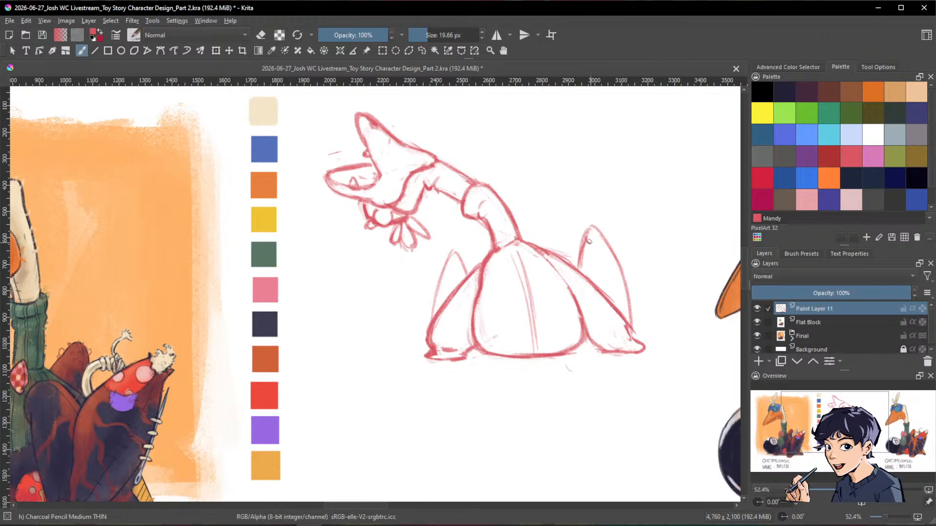
{"action": "mouse_move", "coordinate": [589, 241]}
{"action": "left_mouse_down"}
{"action": "mouse_move", "coordinate": [600, 225]}
{"action": "mouse_move", "coordinate": [642, 220]}
{"action": "mouse_move", "coordinate": [649, 237]}
{"action": "left_mouse_up"}
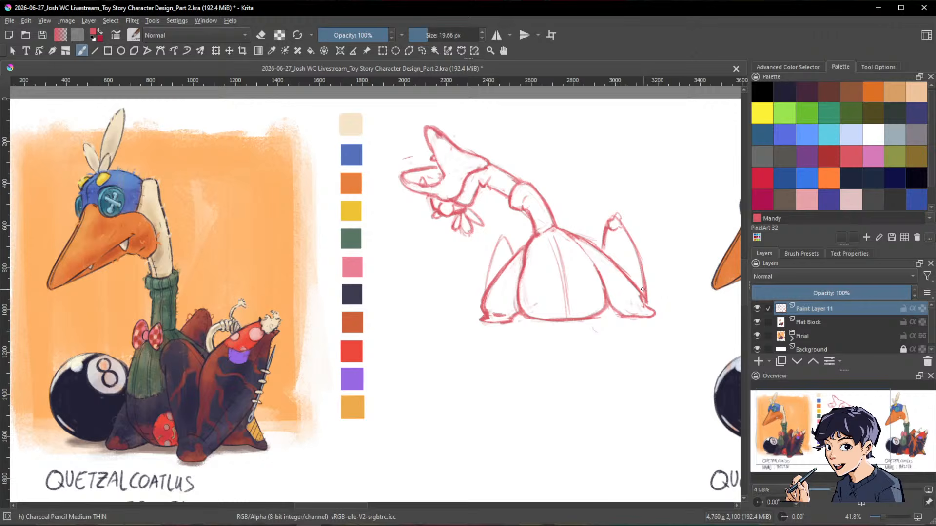
Step: Sketch the small coiled rope with loose ends behind the construction pose's neck base
{"action": "key", "text": "e"}
{"action": "key", "text": "e"}
{"action": "mouse_move", "coordinate": [557, 223]}
{"action": "left_mouse_down"}
{"action": "mouse_move", "coordinate": [566, 207]}
{"action": "mouse_move", "coordinate": [574, 226]}
{"action": "mouse_move", "coordinate": [564, 209]}
{"action": "mouse_move", "coordinate": [561, 225]}
{"action": "mouse_move", "coordinate": [571, 231]}
{"action": "mouse_move", "coordinate": [565, 209]}
{"action": "mouse_move", "coordinate": [571, 220]}
{"action": "left_mouse_up"}
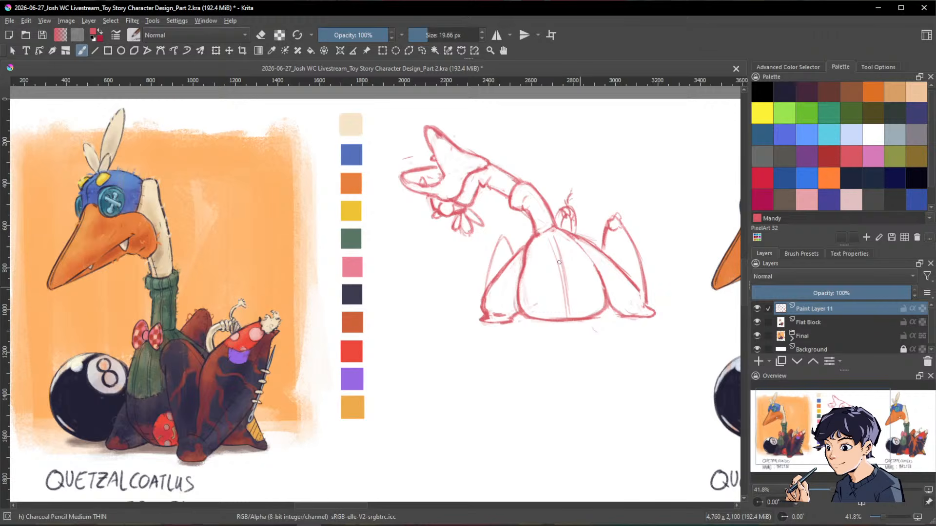
Step: Draw the bow tie at the neck base, erasing overlapping lines, and sketch the sweater's curved hem and patch marks on the body
{"action": "left_click_drag", "start_coordinate": [528, 237], "coordinate": [542, 232]}
{"action": "key", "text": "slash"}
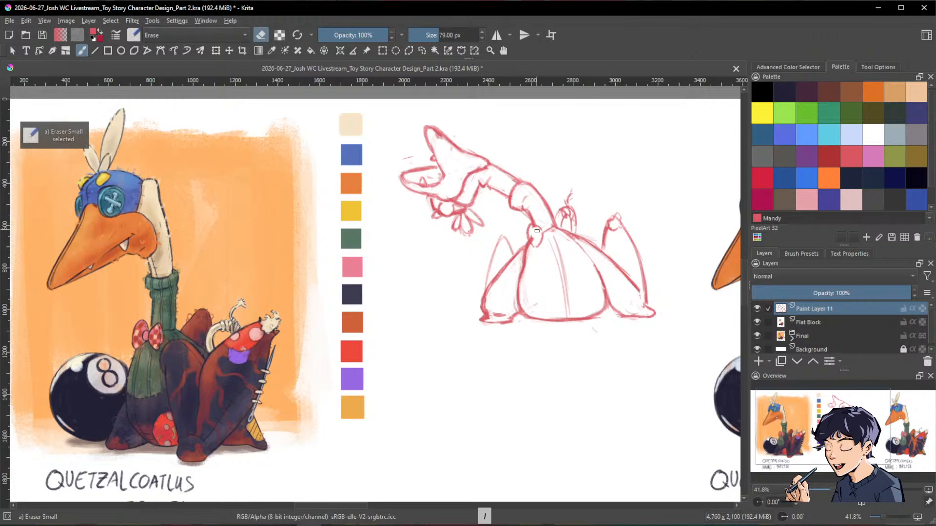
{"action": "left_click_drag", "start_coordinate": [532, 235], "coordinate": [558, 233]}
{"action": "key", "text": "slash"}
{"action": "key", "text": "slash"}
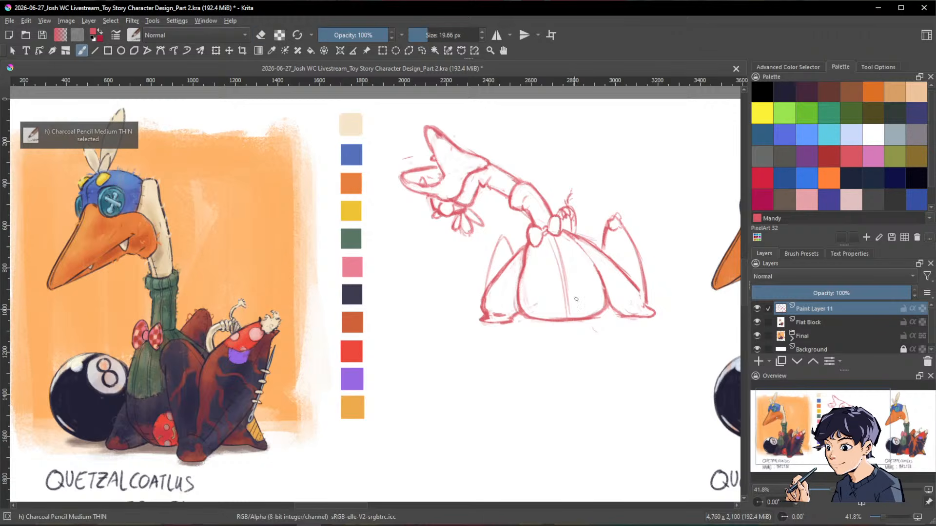
{"action": "left_click_drag", "start_coordinate": [538, 277], "coordinate": [588, 265]}
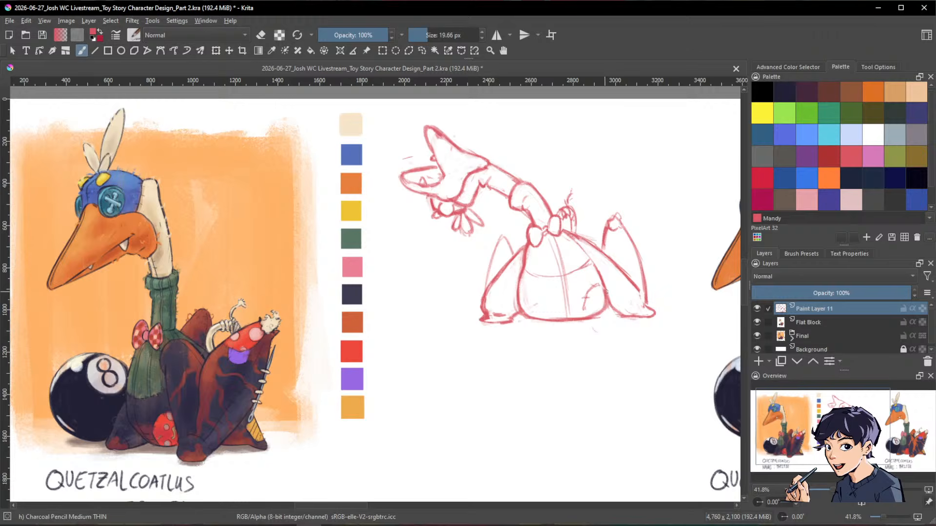
{"action": "mouse_move", "coordinate": [501, 237]}
{"action": "left_mouse_down"}
{"action": "mouse_move", "coordinate": [487, 283]}
{"action": "mouse_move", "coordinate": [519, 257]}
{"action": "left_mouse_up"}
Step: Scale the whole red construction pose sketch down toward its upper corner beside the colour swatches
{"action": "key", "text": "ctrl+space"}
{"action": "mouse_move", "coordinate": [637, 326]}
{"action": "left_mouse_down"}
{"action": "mouse_move", "coordinate": [649, 388]}
{"action": "mouse_move", "coordinate": [576, 370]}
{"action": "left_mouse_up"}
{"action": "key", "text": "ctrl+t"}
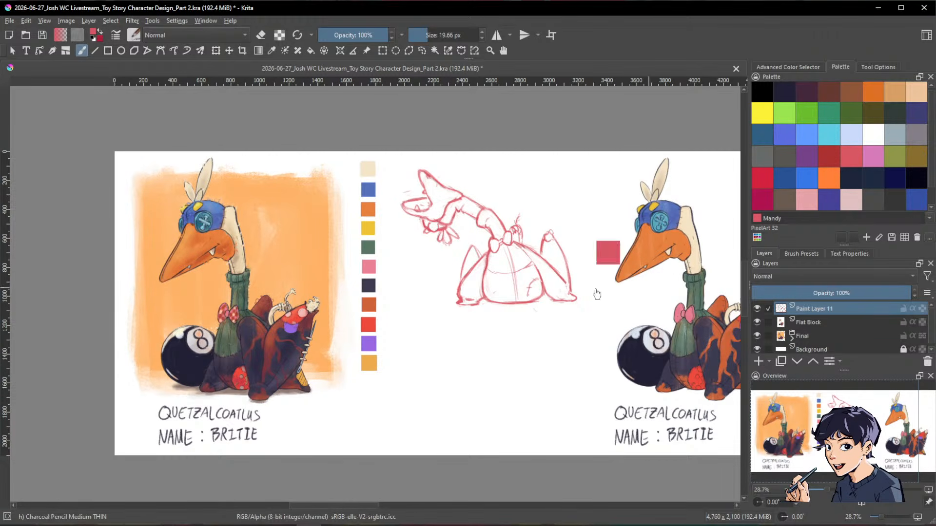
{"action": "left_click_drag", "start_coordinate": [578, 308], "coordinate": [524, 276]}
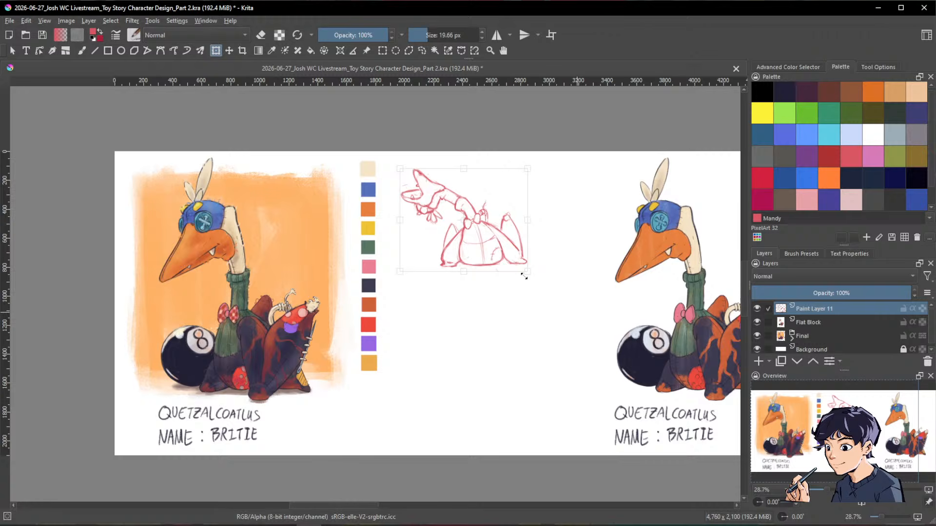
{"action": "key", "text": "Return"}
{"action": "key", "text": "b"}
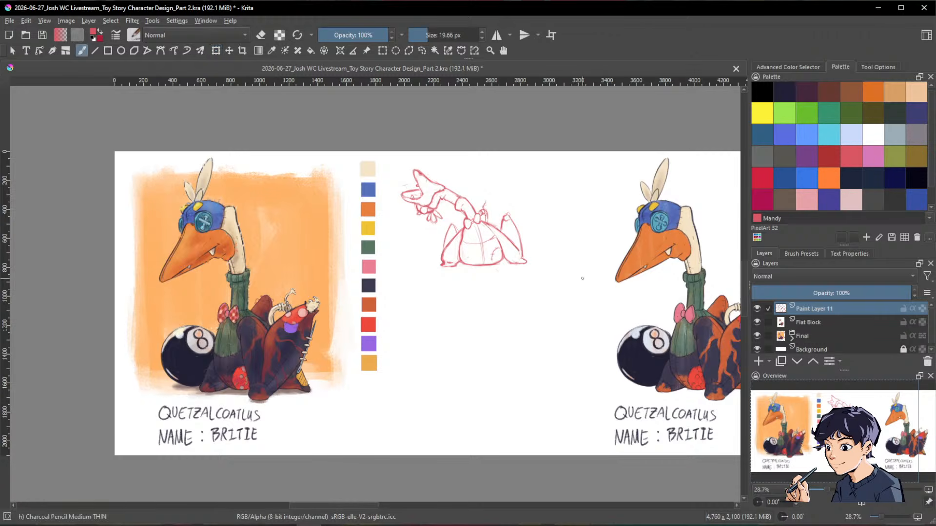
Step: Reduce the brush size to 15.06 px and draw ribbing lines on the turtleneck's neck and chest in the construction pose
{"action": "scroll", "coordinate": [582, 278], "scroll_direction": "up", "scroll_amount": 2}
{"action": "scroll", "coordinate": [570, 271], "scroll_direction": "down", "scroll_amount": 1}
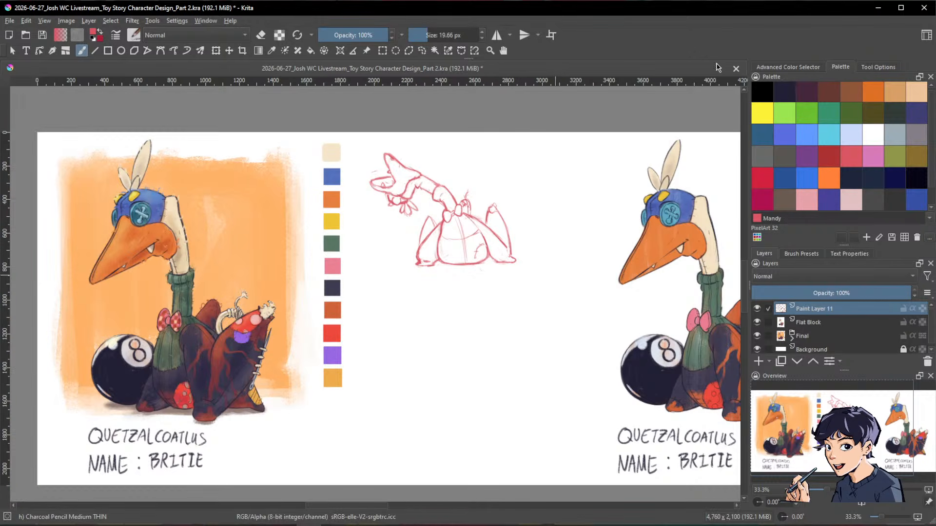
{"action": "left_click_drag", "start_coordinate": [566, 300], "coordinate": [617, 306]}
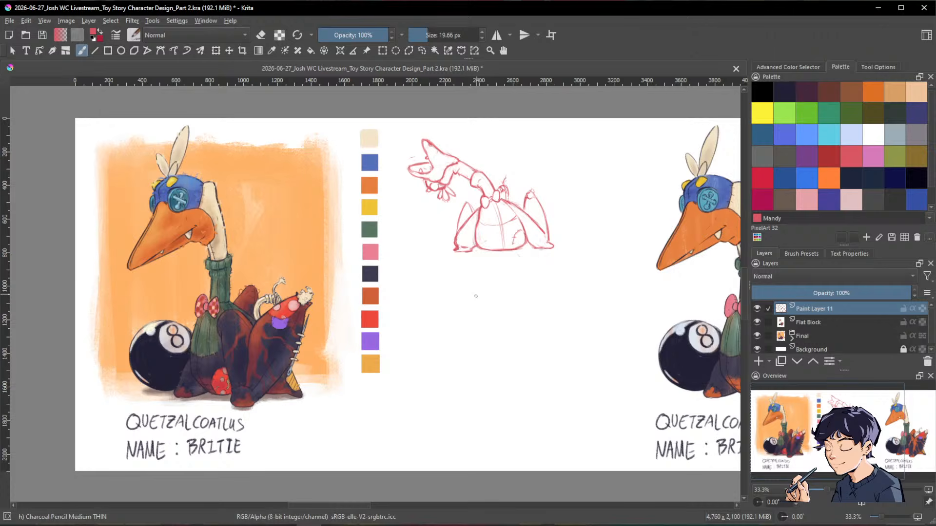
{"action": "left_click_drag", "start_coordinate": [551, 332], "coordinate": [524, 329]}
{"action": "left_click_drag", "start_coordinate": [524, 329], "coordinate": [531, 324]}
{"action": "left_click_drag", "start_coordinate": [452, 316], "coordinate": [462, 317]}
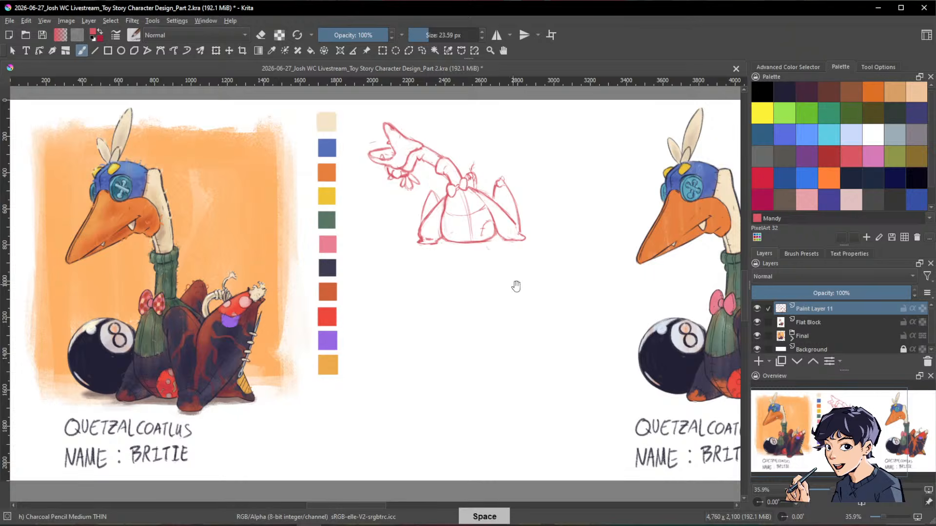
{"action": "mouse_move", "coordinate": [514, 284]}
{"action": "left_mouse_down"}
{"action": "mouse_move", "coordinate": [555, 293]}
{"action": "mouse_move", "coordinate": [457, 176]}
{"action": "mouse_move", "coordinate": [480, 174]}
{"action": "left_mouse_up"}
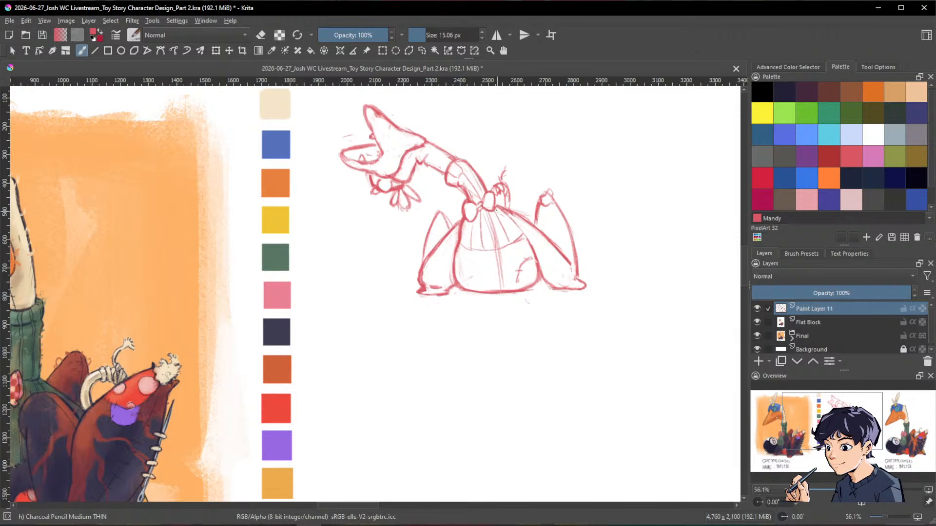
{"action": "left_click_drag", "start_coordinate": [589, 171], "coordinate": [612, 366]}
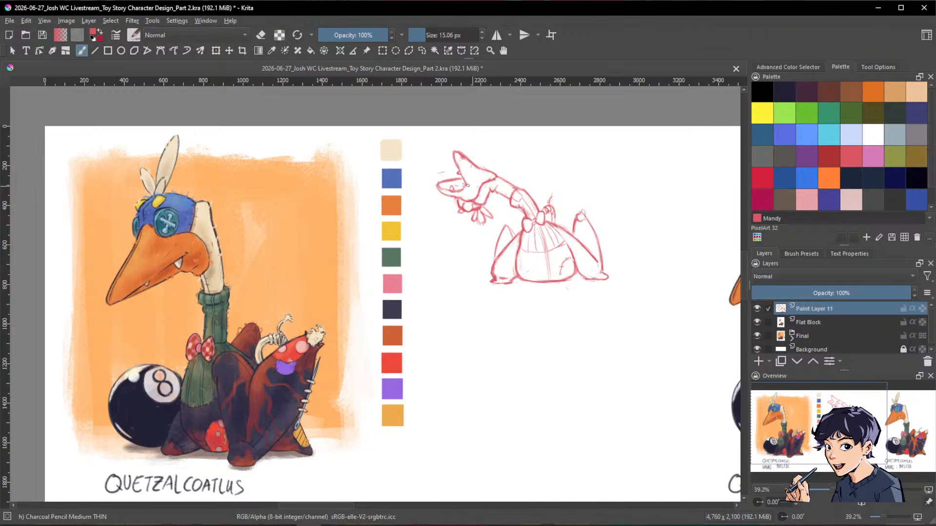
Step: Rough in a low lying body below the first pose, with a domed back, ground line, folded arm and pointed wing peak
{"action": "left_click_drag", "start_coordinate": [468, 203], "coordinate": [467, 146]}
{"action": "left_click_drag", "start_coordinate": [640, 238], "coordinate": [663, 344]}
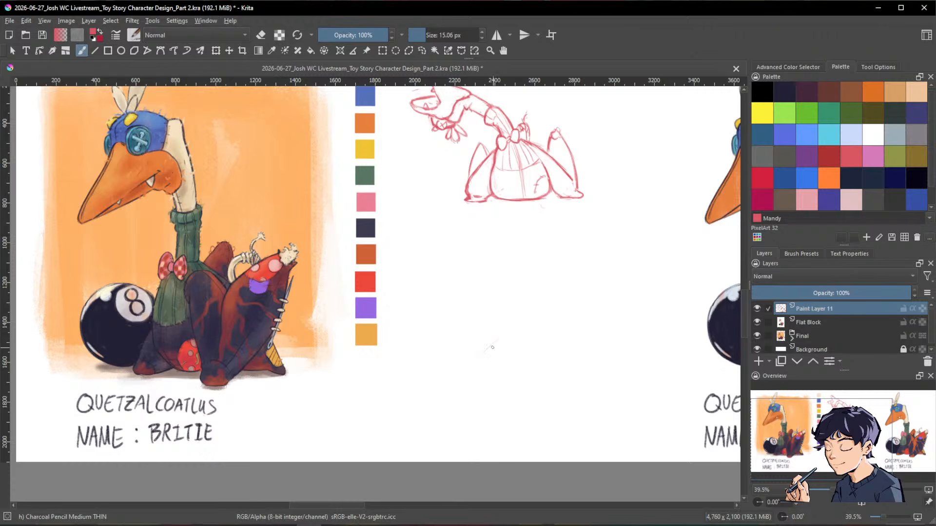
{"action": "left_click_drag", "start_coordinate": [492, 347], "coordinate": [557, 318]}
{"action": "left_click_drag", "start_coordinate": [468, 408], "coordinate": [592, 403]}
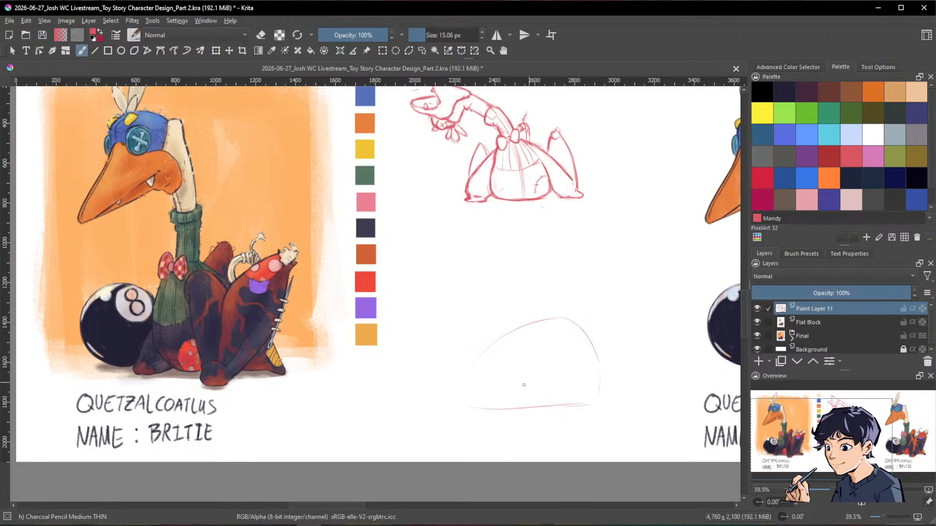
{"action": "left_click_drag", "start_coordinate": [533, 380], "coordinate": [574, 365]}
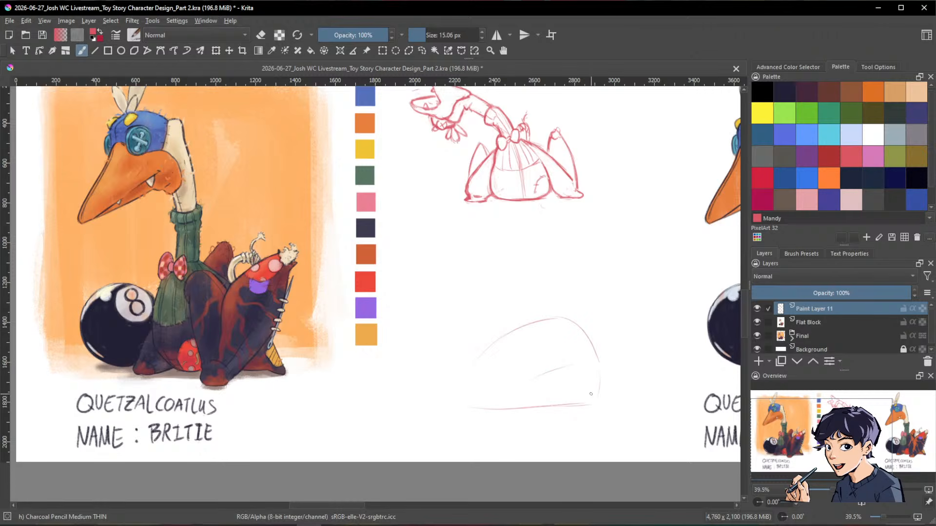
{"action": "mouse_move", "coordinate": [538, 378]}
{"action": "left_mouse_down"}
{"action": "mouse_move", "coordinate": [616, 364]}
{"action": "mouse_move", "coordinate": [598, 361]}
{"action": "mouse_move", "coordinate": [646, 374]}
{"action": "left_mouse_up"}
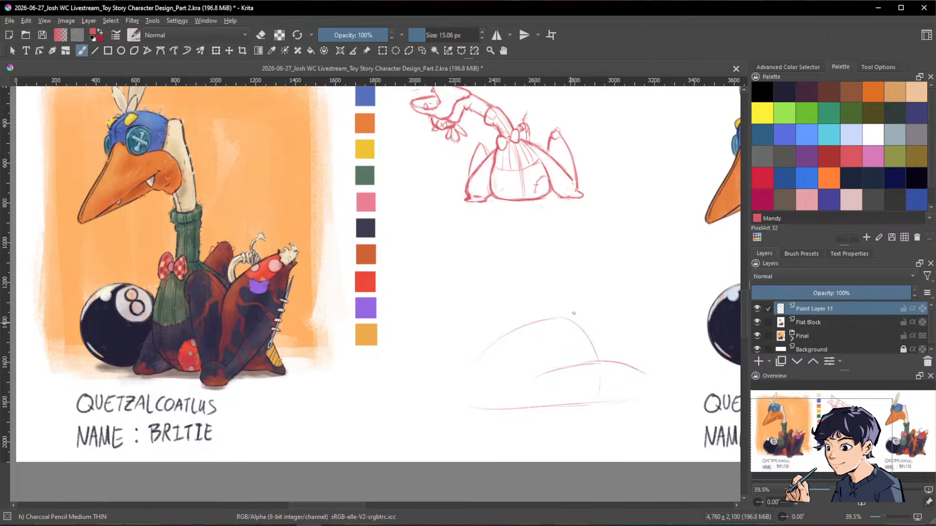
{"action": "mouse_move", "coordinate": [564, 315]}
{"action": "left_mouse_down"}
{"action": "mouse_move", "coordinate": [621, 287]}
{"action": "mouse_move", "coordinate": [640, 299]}
{"action": "mouse_move", "coordinate": [627, 327]}
{"action": "mouse_move", "coordinate": [642, 344]}
{"action": "left_mouse_up"}
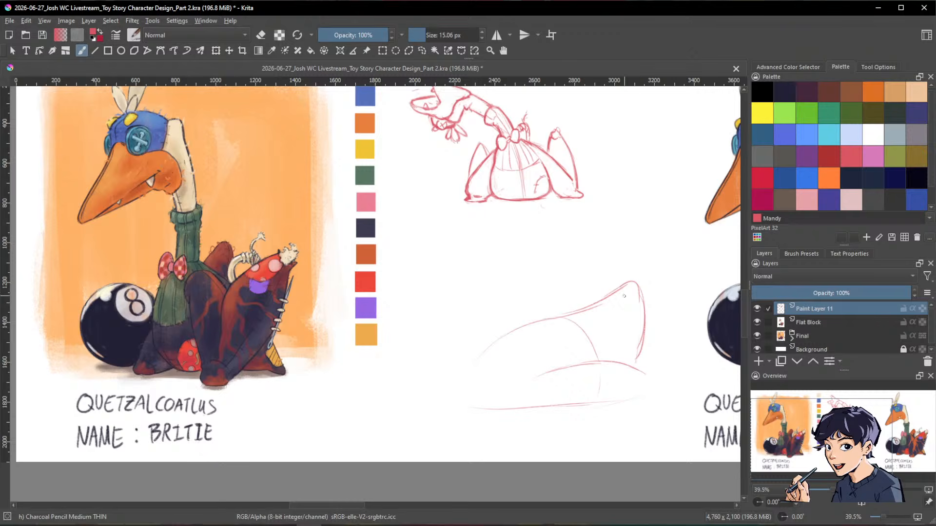
Step: Increase the brush size to 25.06 px, darken the pointed wing peak, and sketch the body's rounded end and upper wing-arm curves
{"action": "key", "text": "bracketright"}
{"action": "mouse_move", "coordinate": [546, 319]}
{"action": "left_mouse_down"}
{"action": "mouse_move", "coordinate": [641, 287]}
{"action": "mouse_move", "coordinate": [631, 287]}
{"action": "mouse_move", "coordinate": [641, 295]}
{"action": "mouse_move", "coordinate": [633, 363]}
{"action": "left_mouse_up"}
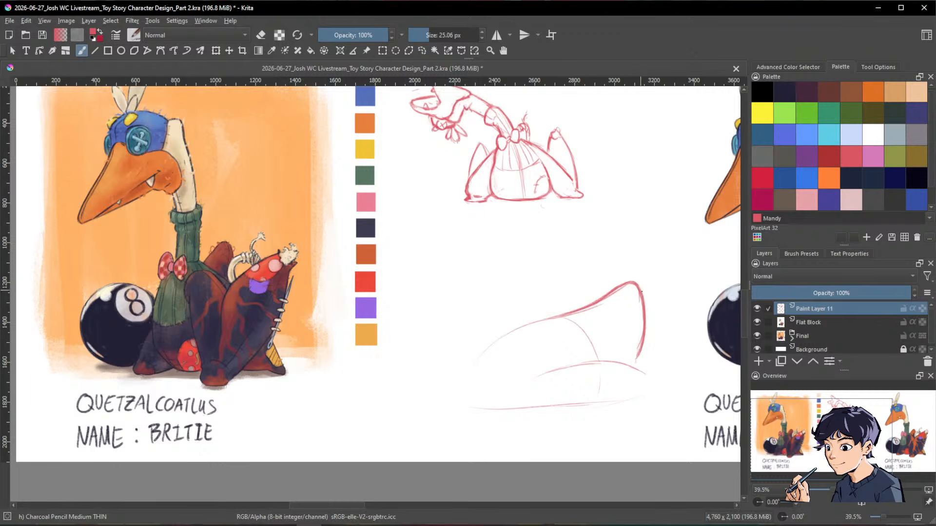
{"action": "left_click_drag", "start_coordinate": [644, 296], "coordinate": [646, 333]}
{"action": "left_click_drag", "start_coordinate": [472, 404], "coordinate": [557, 406]}
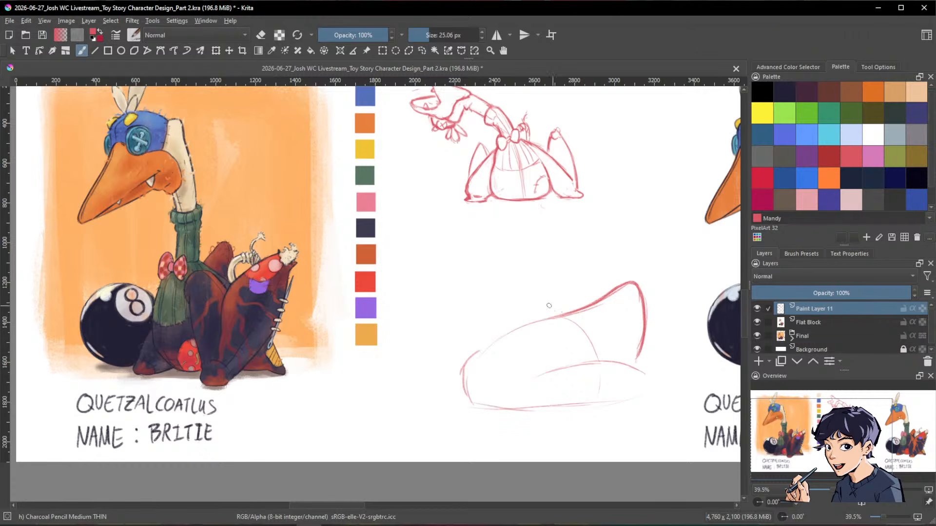
{"action": "left_click_drag", "start_coordinate": [532, 306], "coordinate": [609, 319]}
{"action": "left_click_drag", "start_coordinate": [642, 347], "coordinate": [655, 370]}
{"action": "left_click_drag", "start_coordinate": [533, 307], "coordinate": [586, 365]}
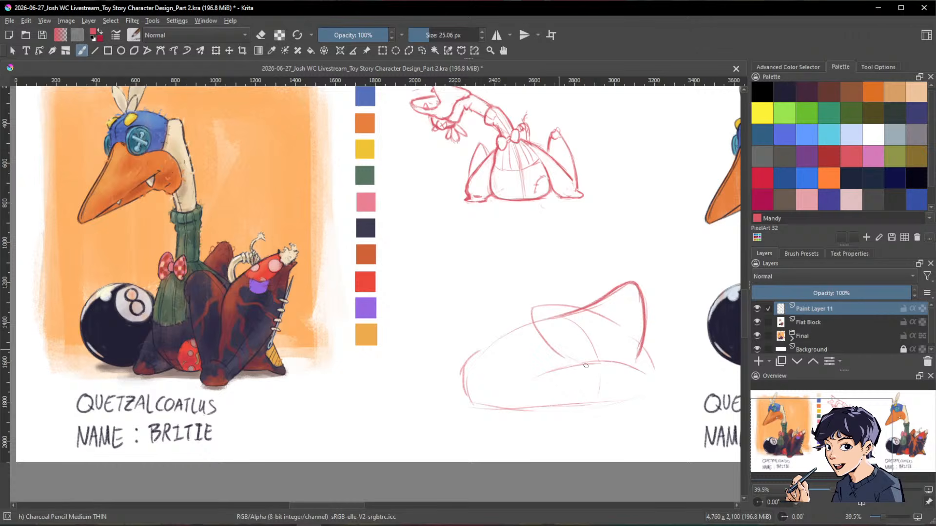
Step: Darken the curved back of the lying body and erase the stray rough lines along its outer edge
{"action": "mouse_move", "coordinate": [525, 321]}
{"action": "left_mouse_down"}
{"action": "mouse_move", "coordinate": [479, 361]}
{"action": "mouse_move", "coordinate": [504, 332]}
{"action": "mouse_move", "coordinate": [482, 354]}
{"action": "mouse_move", "coordinate": [495, 334]}
{"action": "mouse_move", "coordinate": [474, 361]}
{"action": "mouse_move", "coordinate": [471, 402]}
{"action": "left_mouse_up"}
{"action": "key", "text": "slash"}
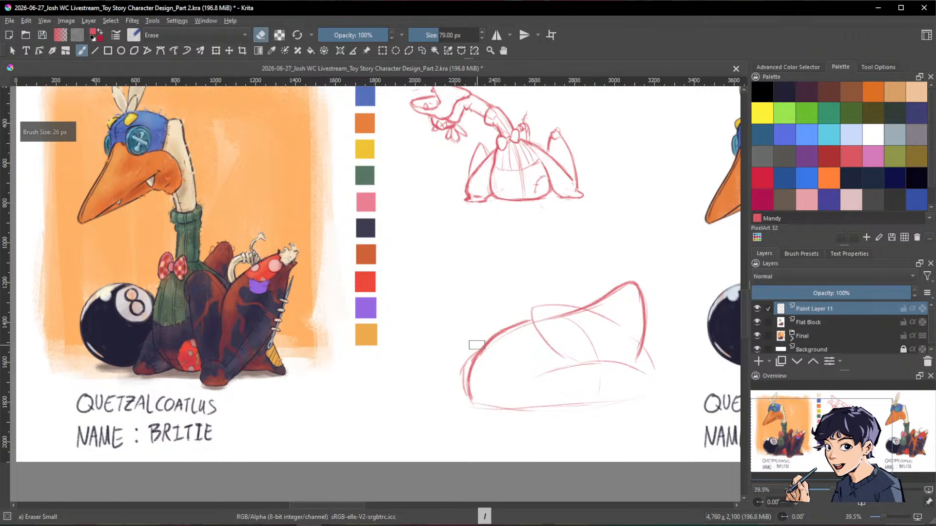
{"action": "left_click_drag", "start_coordinate": [478, 345], "coordinate": [462, 394]}
{"action": "left_click_drag", "start_coordinate": [530, 327], "coordinate": [513, 333]}
{"action": "key", "text": "slash"}
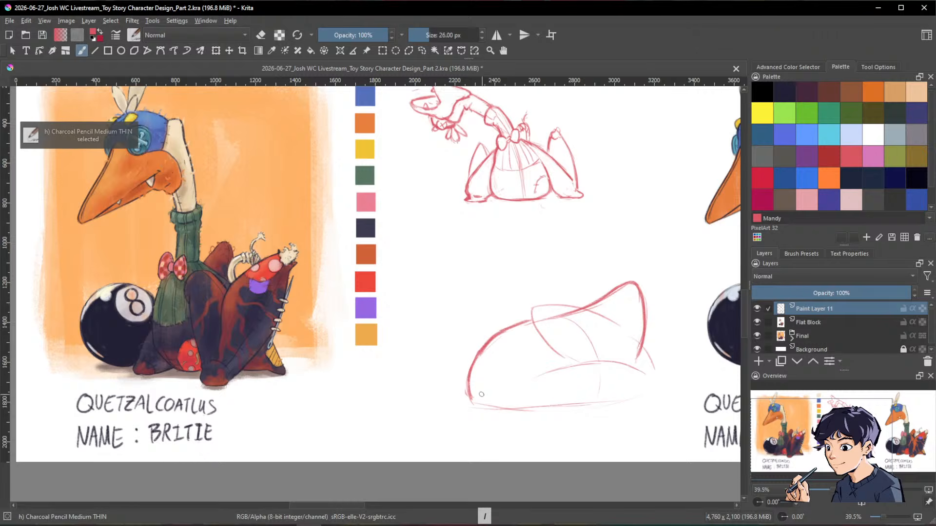
Step: Outline the body's ground line, the folded arm lying along it, and the wing's slope down to the arm's far end
{"action": "mouse_move", "coordinate": [475, 397]}
{"action": "left_mouse_down"}
{"action": "mouse_move", "coordinate": [553, 408]}
{"action": "mouse_move", "coordinate": [582, 398]}
{"action": "left_mouse_up"}
{"action": "left_click_drag", "start_coordinate": [537, 366], "coordinate": [591, 359]}
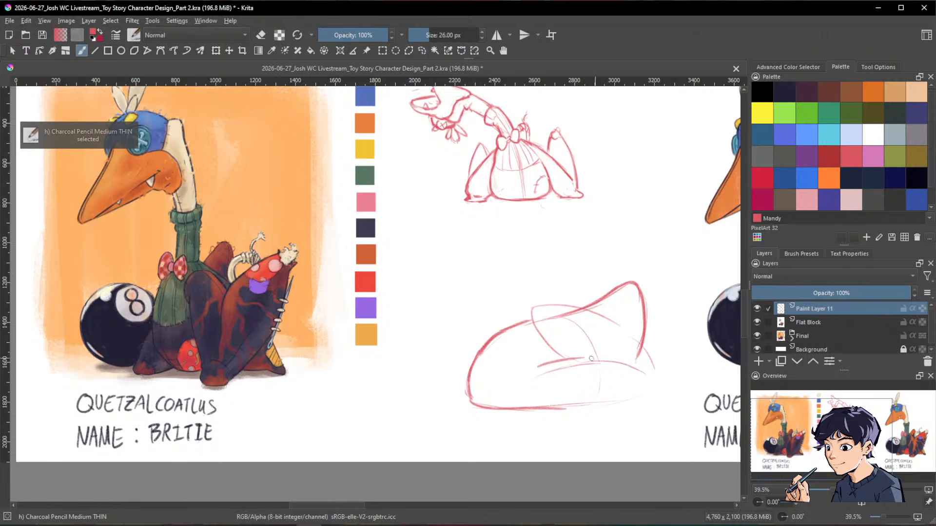
{"action": "mouse_move", "coordinate": [536, 375]}
{"action": "left_mouse_down"}
{"action": "mouse_move", "coordinate": [524, 400]}
{"action": "mouse_move", "coordinate": [534, 407]}
{"action": "mouse_move", "coordinate": [648, 395]}
{"action": "left_mouse_up"}
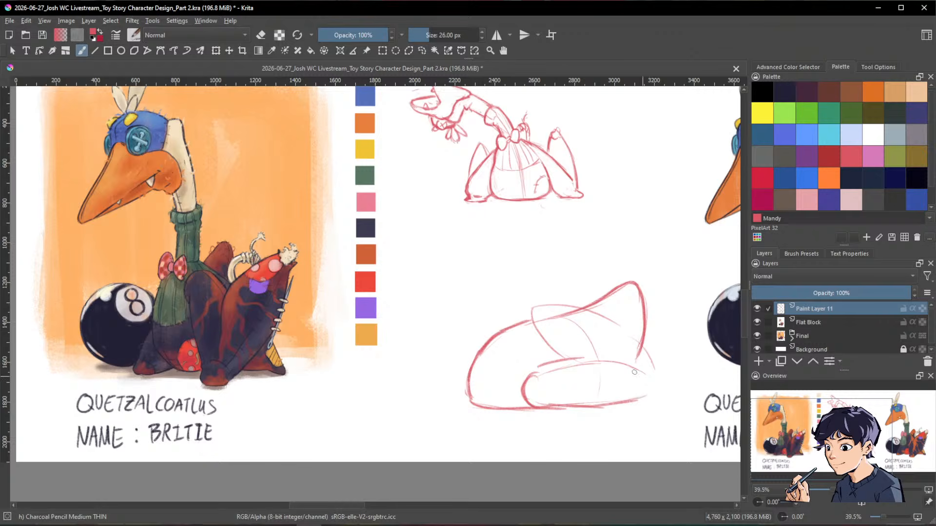
{"action": "mouse_move", "coordinate": [536, 373]}
{"action": "left_mouse_down"}
{"action": "mouse_move", "coordinate": [591, 357]}
{"action": "mouse_move", "coordinate": [570, 361]}
{"action": "mouse_move", "coordinate": [643, 361]}
{"action": "left_mouse_up"}
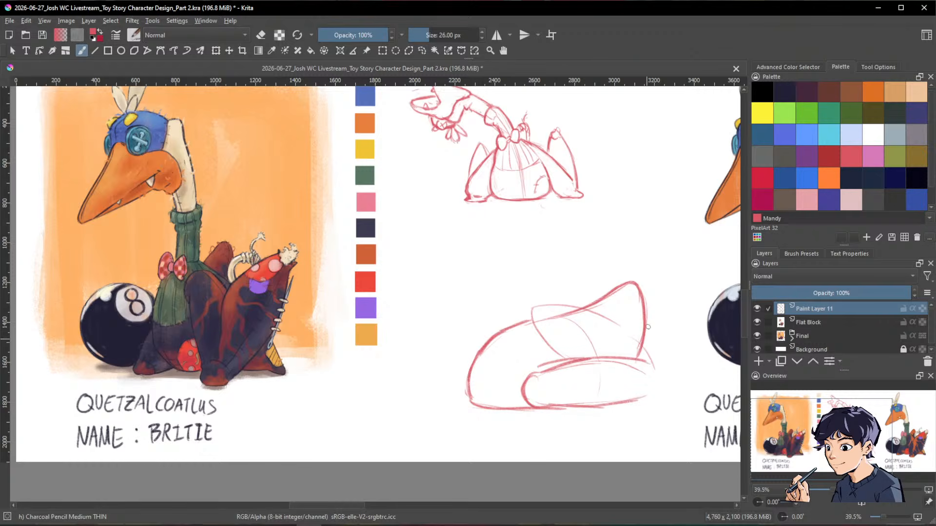
{"action": "mouse_move", "coordinate": [622, 326]}
{"action": "left_mouse_down"}
{"action": "mouse_move", "coordinate": [639, 356]}
{"action": "mouse_move", "coordinate": [616, 321]}
{"action": "mouse_move", "coordinate": [662, 384]}
{"action": "left_mouse_up"}
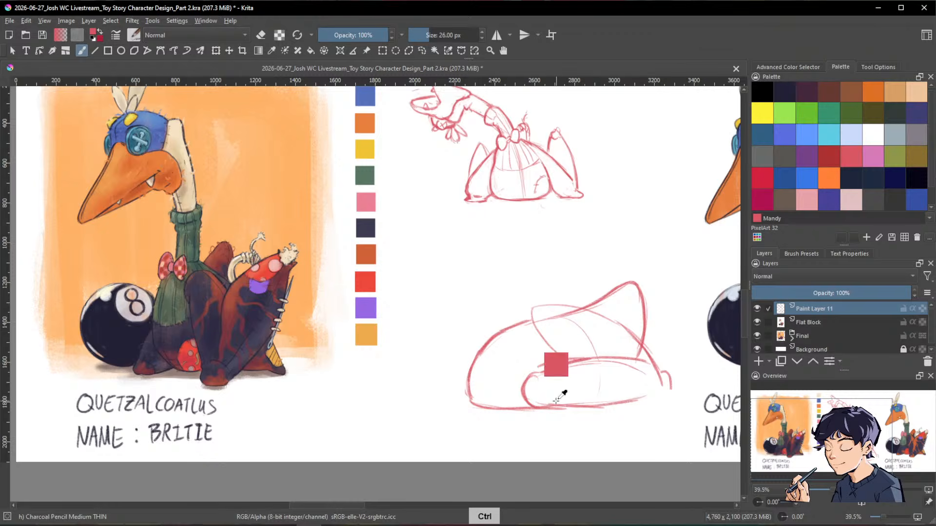
Step: Erase the folded arm's upper edge and redraw it as a higher arch
{"action": "left_click_drag", "start_coordinate": [556, 403], "coordinate": [604, 404]}
{"action": "key", "text": "slash"}
{"action": "mouse_move", "coordinate": [547, 399]}
{"action": "left_mouse_down"}
{"action": "mouse_move", "coordinate": [652, 393]}
{"action": "mouse_move", "coordinate": [545, 365]}
{"action": "mouse_move", "coordinate": [607, 357]}
{"action": "mouse_move", "coordinate": [647, 370]}
{"action": "mouse_move", "coordinate": [542, 381]}
{"action": "mouse_move", "coordinate": [616, 364]}
{"action": "left_mouse_up"}
{"action": "key", "text": "slash"}
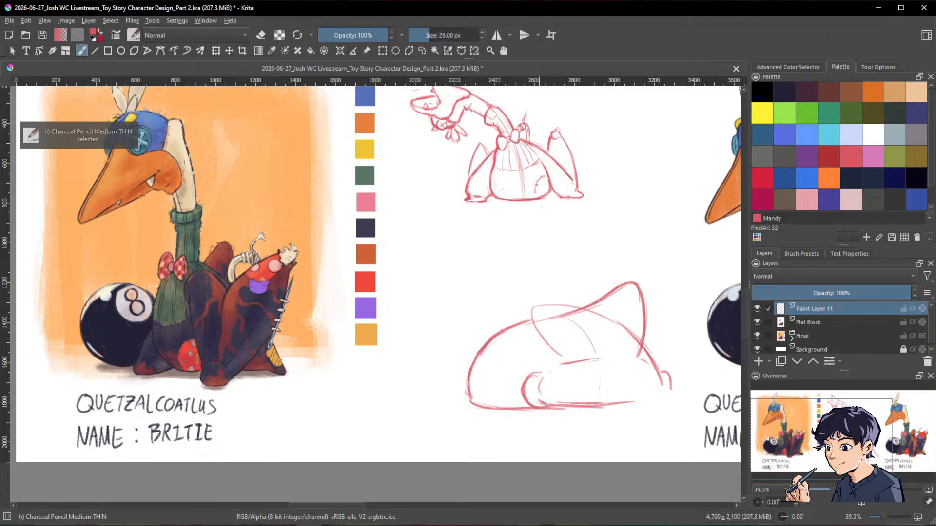
{"action": "left_click_drag", "start_coordinate": [555, 369], "coordinate": [632, 357]}
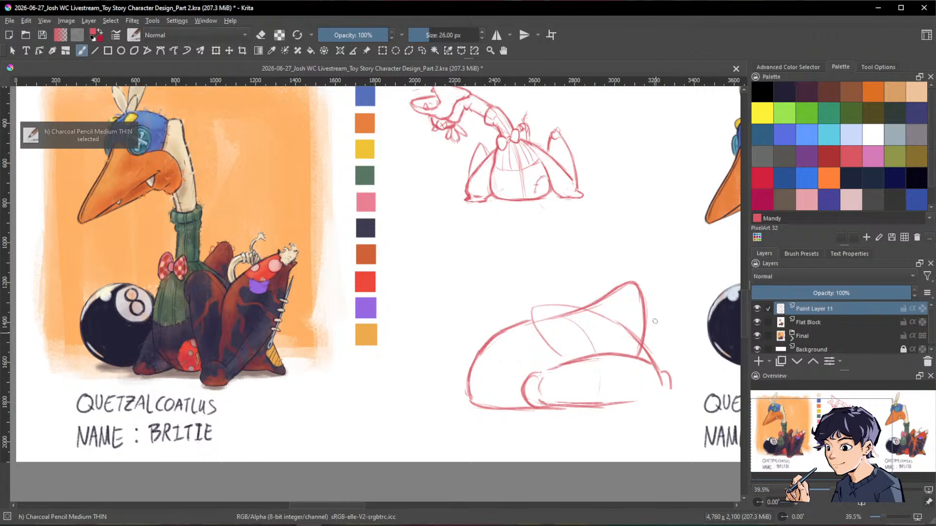
Step: Erase the overlapping lines inside the wing, close the folded arm's rounded far end, and darken the upper arm's near edge
{"action": "key", "text": "slash"}
{"action": "mouse_move", "coordinate": [581, 319]}
{"action": "left_mouse_down"}
{"action": "mouse_move", "coordinate": [550, 315]}
{"action": "mouse_move", "coordinate": [590, 340]}
{"action": "mouse_move", "coordinate": [575, 325]}
{"action": "left_mouse_up"}
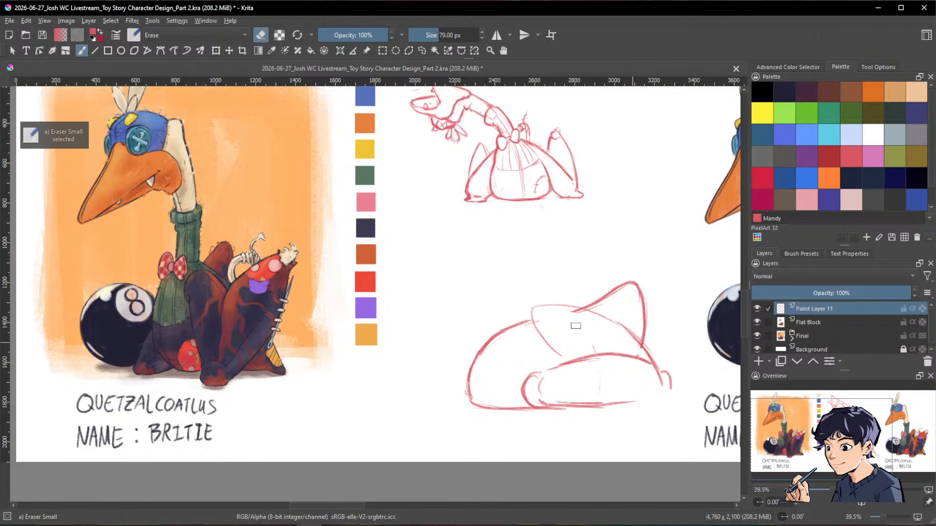
{"action": "key", "text": "slash"}
{"action": "mouse_move", "coordinate": [642, 345]}
{"action": "left_mouse_down"}
{"action": "mouse_move", "coordinate": [662, 386]}
{"action": "mouse_move", "coordinate": [649, 360]}
{"action": "left_mouse_up"}
{"action": "key", "text": "slash"}
{"action": "key", "text": "slash"}
{"action": "key", "text": "slash"}
{"action": "key", "text": "slash"}
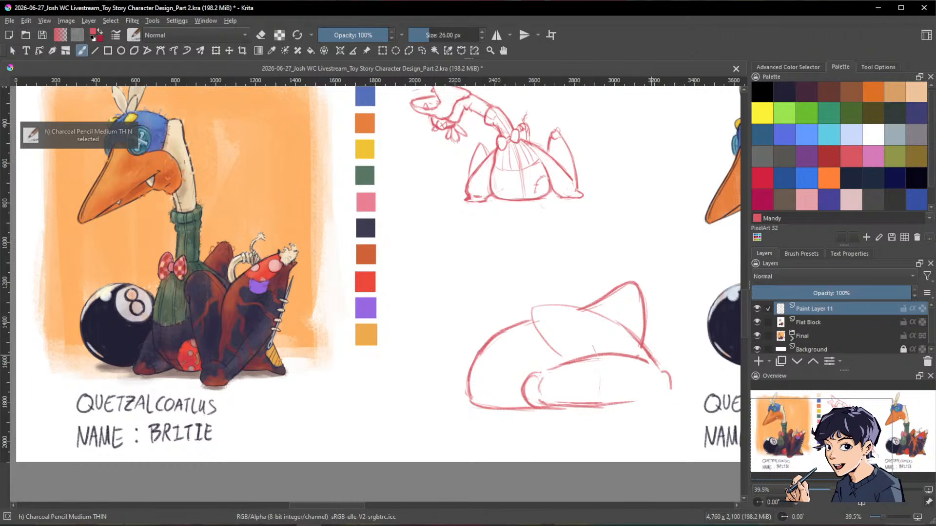
{"action": "left_click_drag", "start_coordinate": [656, 396], "coordinate": [650, 398]}
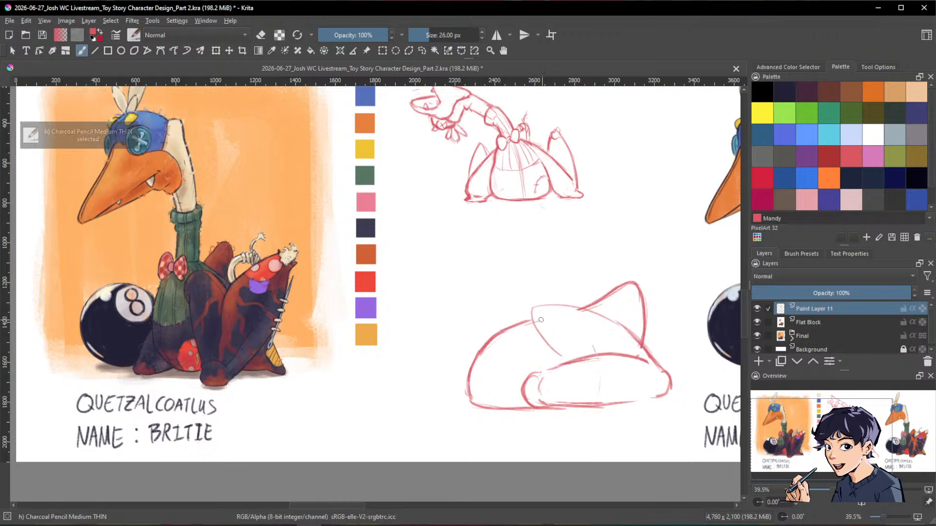
{"action": "left_click_drag", "start_coordinate": [533, 313], "coordinate": [557, 354]}
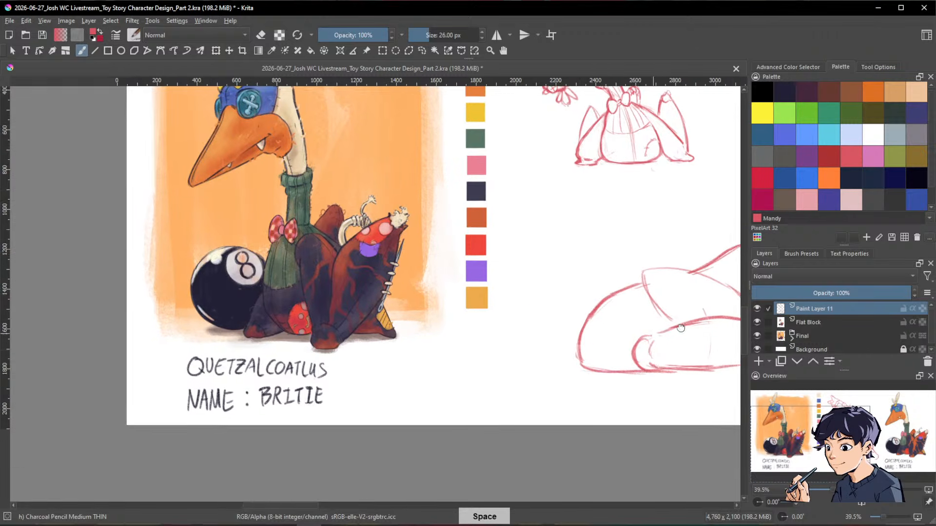
Step: Sketch a light, nearly horizontal neck guideline extending from the rounded end of the lying body toward the colour swatches
{"action": "key", "text": "space"}
{"action": "left_click_drag", "start_coordinate": [484, 373], "coordinate": [599, 335]}
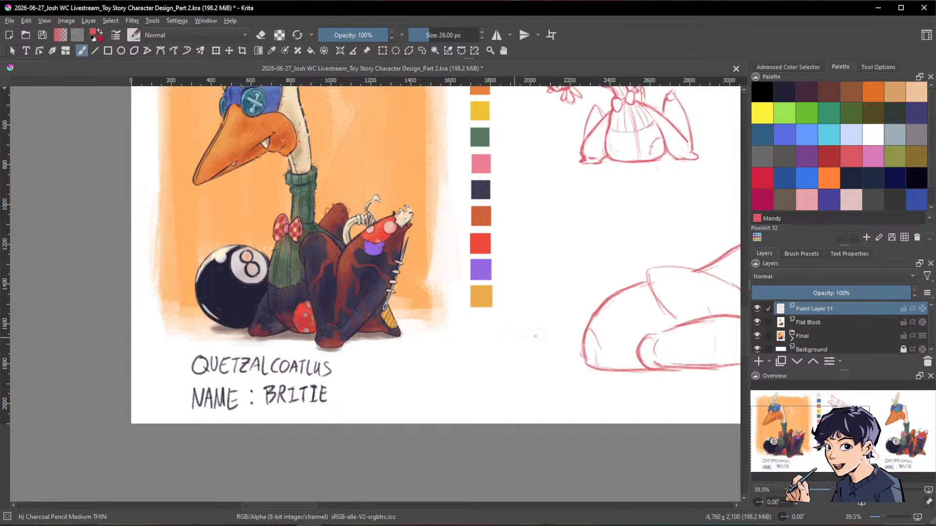
{"action": "left_click_drag", "start_coordinate": [518, 336], "coordinate": [584, 330]}
Step: Select the lying pose on Paint Layer 11, scale it down toward the second Quetzalcoatlus painting, and clear the selection
{"action": "key", "text": "space"}
{"action": "left_click_drag", "start_coordinate": [671, 355], "coordinate": [487, 380]}
{"action": "key", "text": "ctrl+space"}
{"action": "left_click_drag", "start_coordinate": [624, 365], "coordinate": [539, 407]}
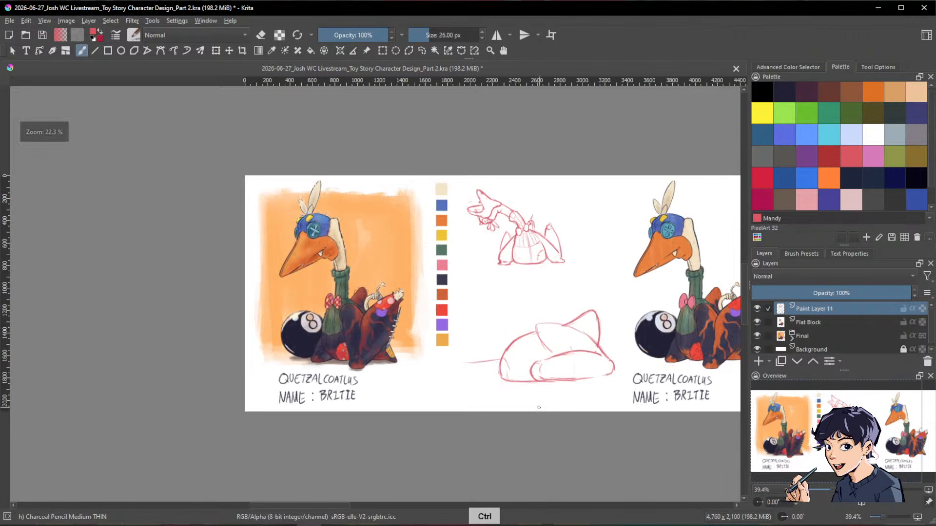
{"action": "key", "text": "ctrl+r"}
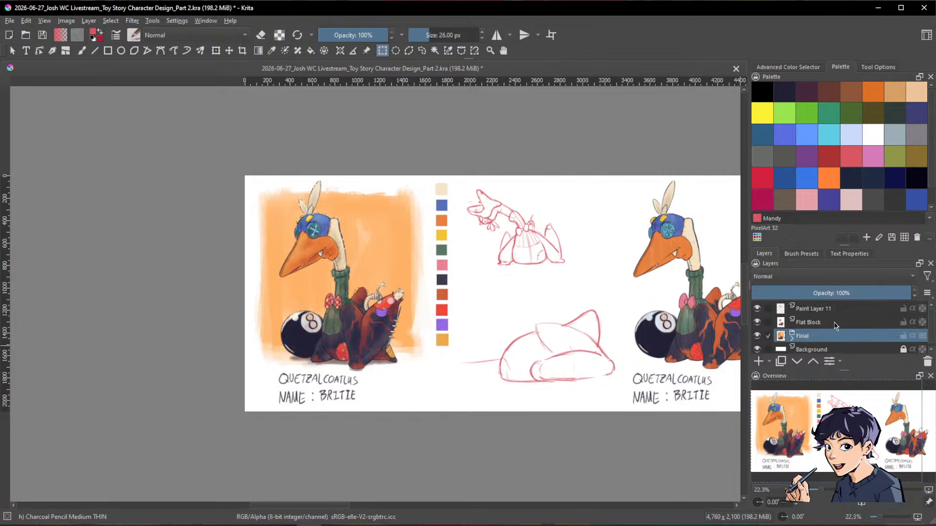
{"action": "left_click_drag", "start_coordinate": [484, 303], "coordinate": [622, 397]}
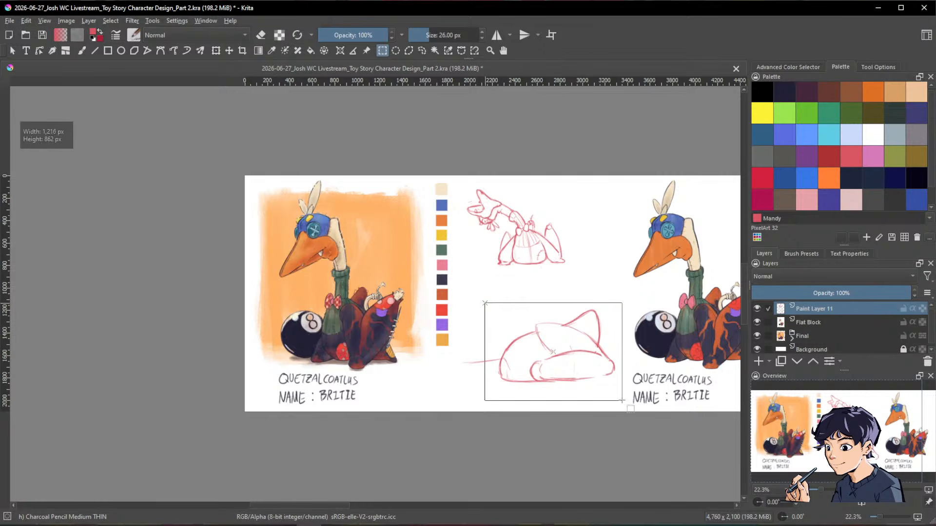
{"action": "key", "text": "ctrl+t"}
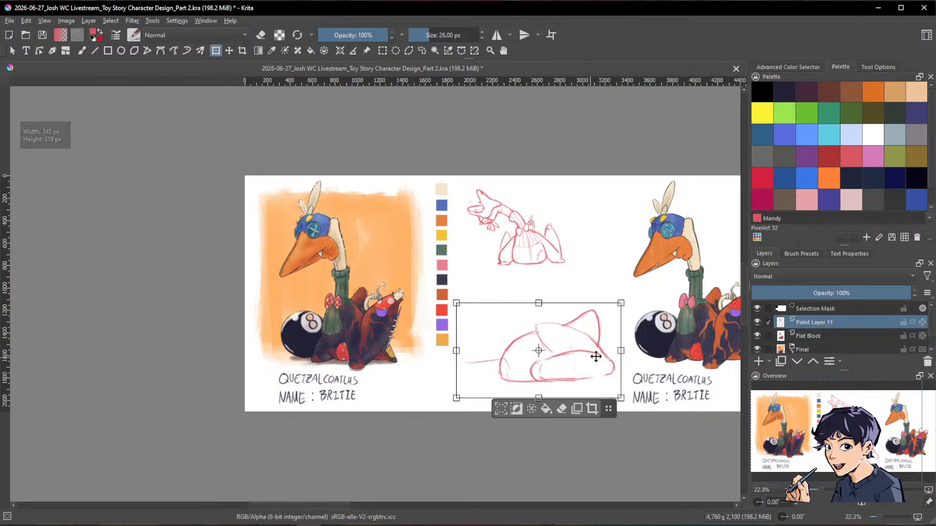
{"action": "left_click_drag", "start_coordinate": [457, 350], "coordinate": [518, 347]}
{"action": "left_click_drag", "start_coordinate": [600, 361], "coordinate": [602, 334]}
{"action": "key", "text": "Return"}
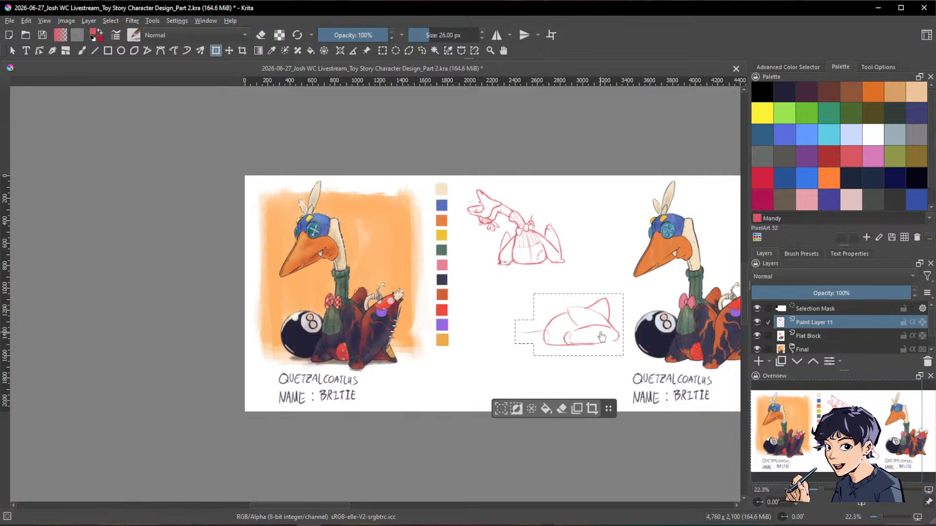
{"action": "key", "text": "b"}
{"action": "key", "text": "ctrl+shift+a"}
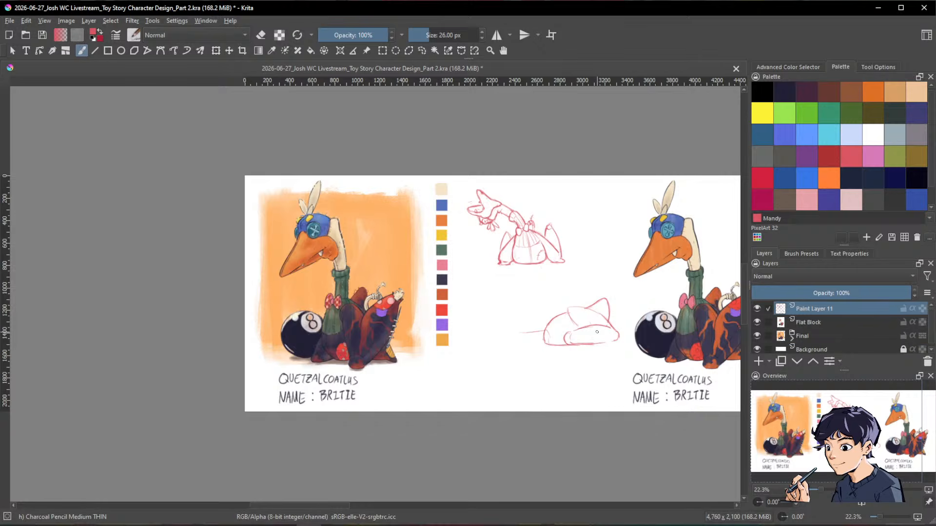
Step: Draw the upper and lower edges of the lying pose's neck stretching straight out from the body
{"action": "key", "text": "shift+space"}
{"action": "left_click_drag", "start_coordinate": [596, 332], "coordinate": [616, 312]}
{"action": "key", "text": "ctrl+space"}
{"action": "left_click_drag", "start_coordinate": [546, 320], "coordinate": [562, 290]}
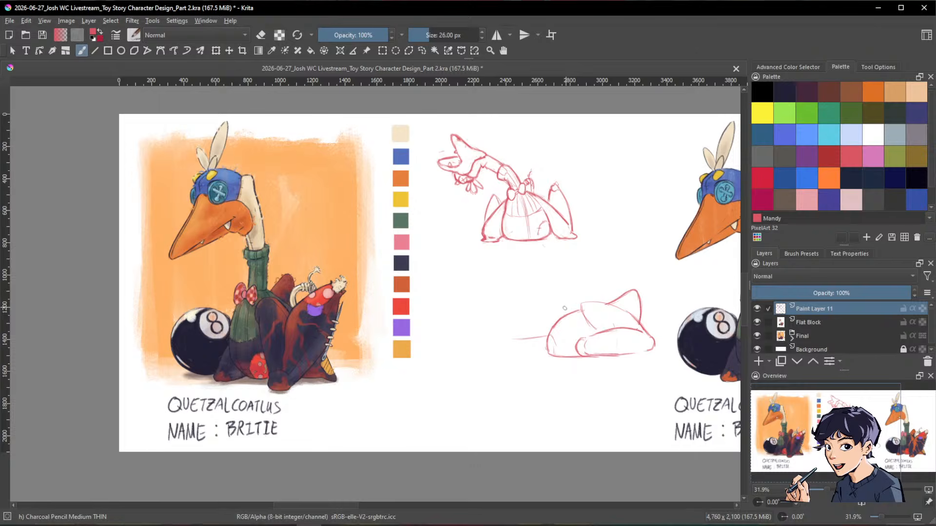
{"action": "key", "text": "ctrl+space"}
{"action": "left_click_drag", "start_coordinate": [547, 341], "coordinate": [593, 317]}
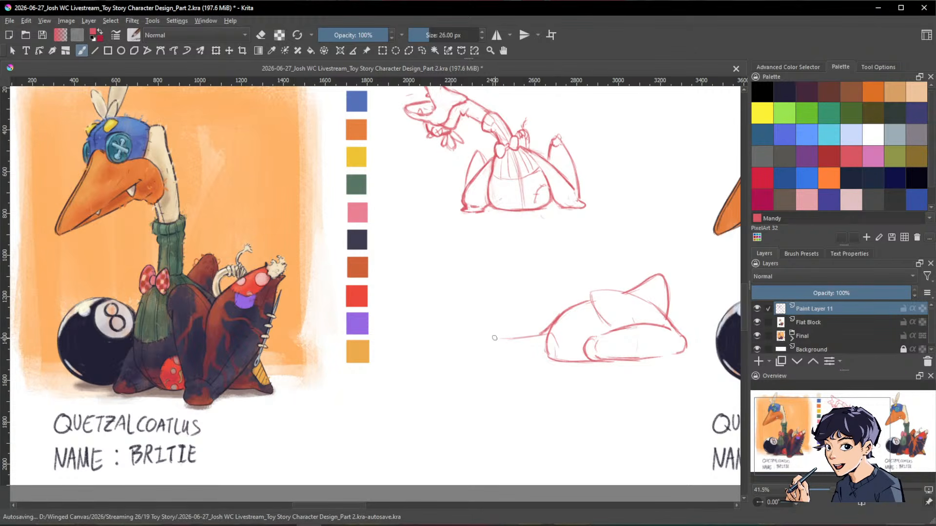
{"action": "left_click_drag", "start_coordinate": [494, 361], "coordinate": [538, 361]}
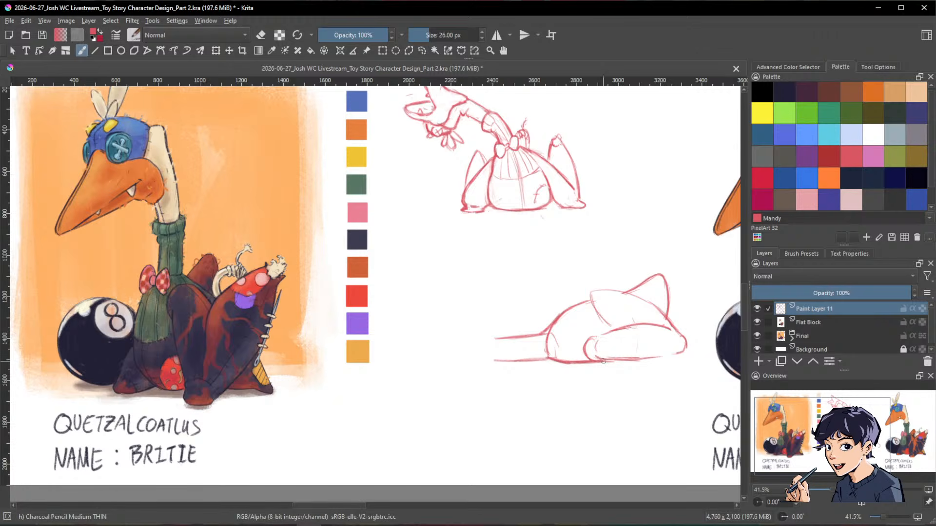
Step: Thin the line beneath the folded arm with the eraser and reshape the wing's pointed peak slightly lower
{"action": "key", "text": "e"}
{"action": "left_click_drag", "start_coordinate": [586, 357], "coordinate": [661, 358]}
{"action": "key", "text": "e"}
{"action": "key", "text": "space"}
{"action": "left_click_drag", "start_coordinate": [680, 318], "coordinate": [645, 325]}
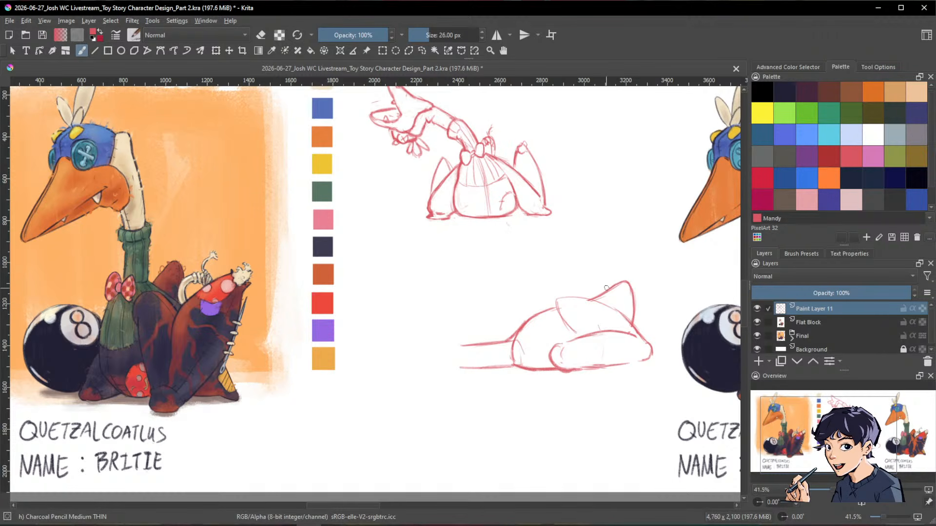
{"action": "key", "text": "e"}
{"action": "mouse_move", "coordinate": [626, 282]}
{"action": "left_mouse_down"}
{"action": "mouse_move", "coordinate": [592, 298]}
{"action": "mouse_move", "coordinate": [626, 287]}
{"action": "mouse_move", "coordinate": [635, 321]}
{"action": "left_mouse_up"}
{"action": "key", "text": "e"}
{"action": "key", "text": "e"}
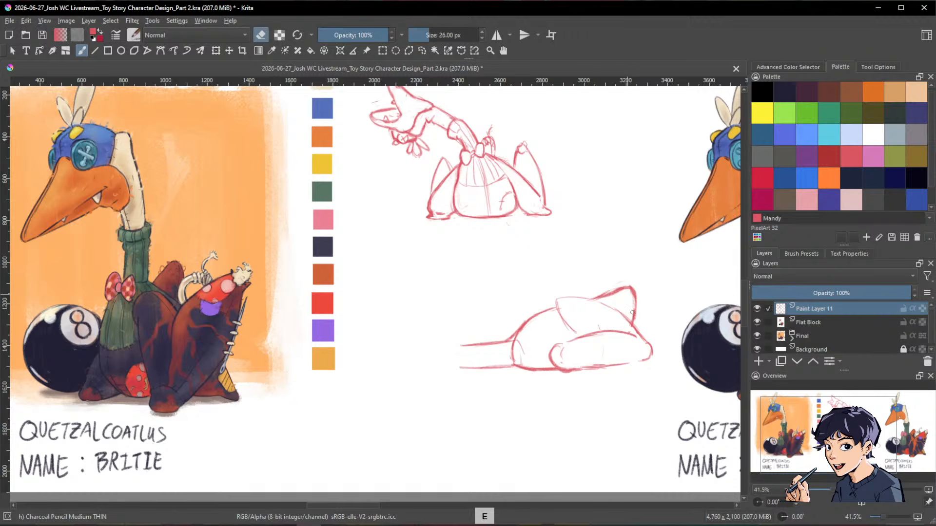
{"action": "key", "text": "e"}
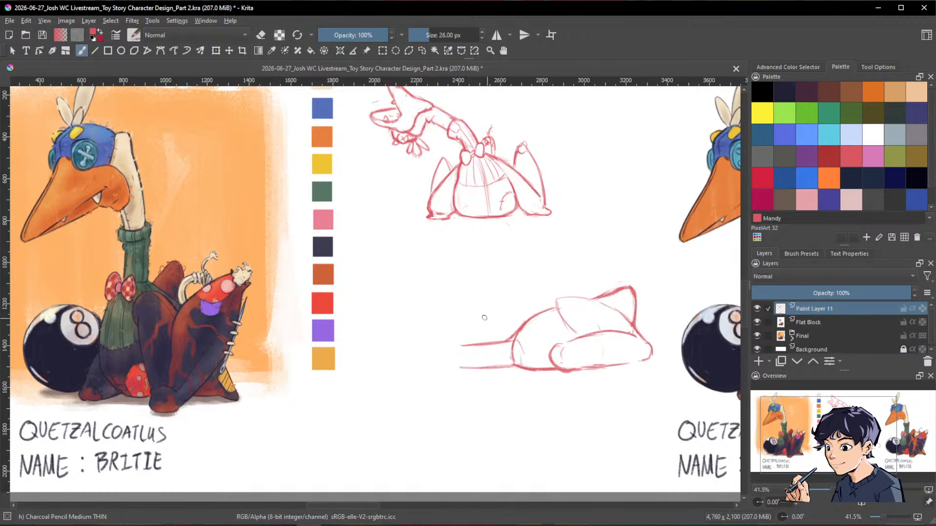
Step: Draw the turtleneck's folded collar band around the lying pose's neck and erase the neck lines crossing it
{"action": "key", "text": "space"}
{"action": "mouse_move", "coordinate": [484, 318]}
{"action": "left_mouse_down"}
{"action": "mouse_move", "coordinate": [524, 345]}
{"action": "mouse_move", "coordinate": [538, 338]}
{"action": "mouse_move", "coordinate": [541, 363]}
{"action": "left_mouse_up"}
{"action": "key", "text": "space"}
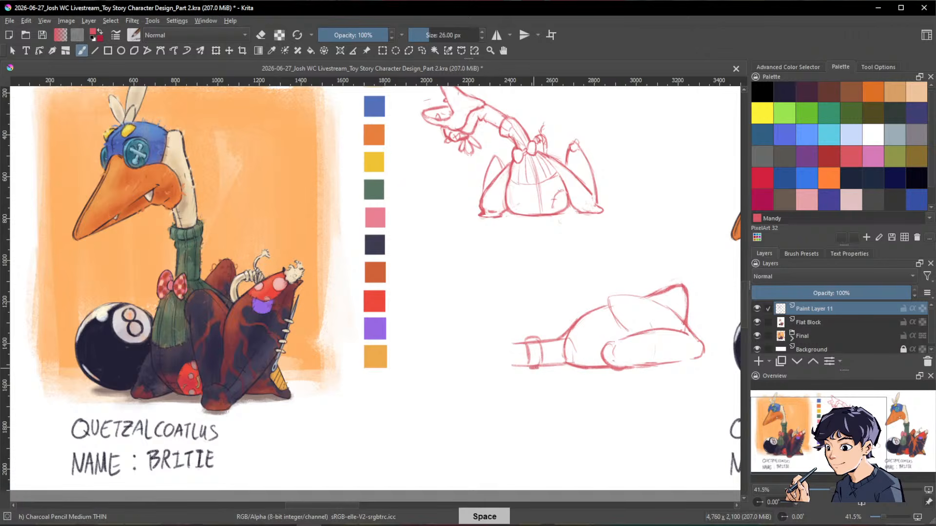
{"action": "key", "text": "e"}
{"action": "left_click_drag", "start_coordinate": [531, 345], "coordinate": [535, 343]}
{"action": "key", "text": "space"}
{"action": "mouse_move", "coordinate": [617, 351]}
{"action": "left_mouse_down"}
{"action": "mouse_move", "coordinate": [687, 336]}
{"action": "mouse_move", "coordinate": [641, 349]}
{"action": "left_mouse_up"}
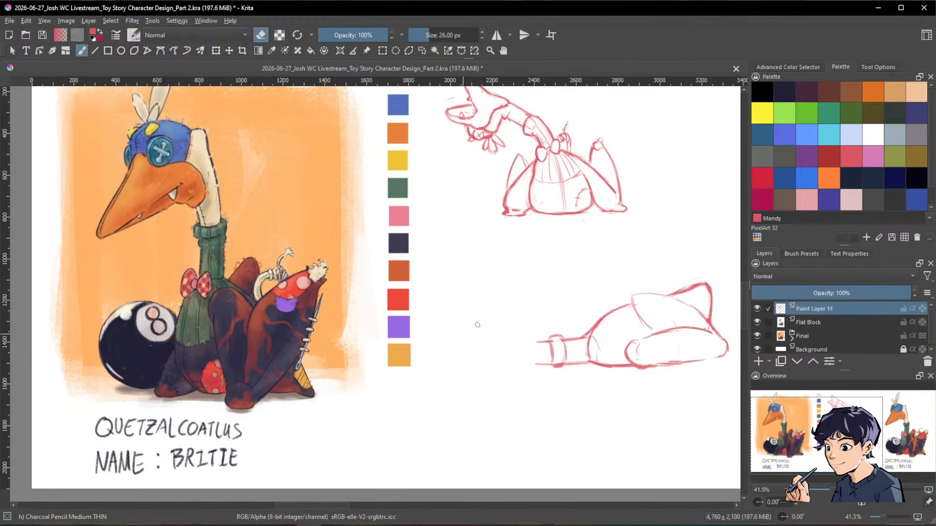
Step: Try a large rounded head in front of the collar, with the neck's lower line extended, and erase it
{"action": "key", "text": "e"}
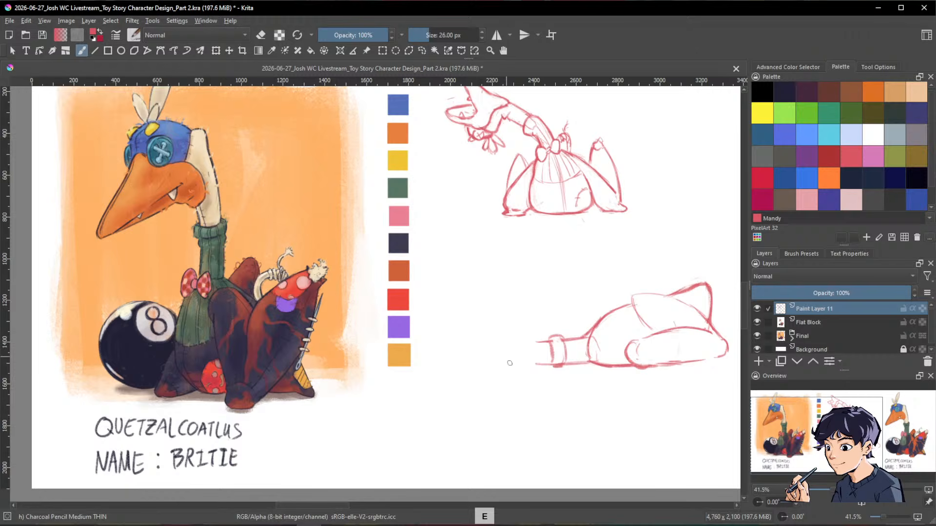
{"action": "left_click_drag", "start_coordinate": [498, 364], "coordinate": [548, 363]}
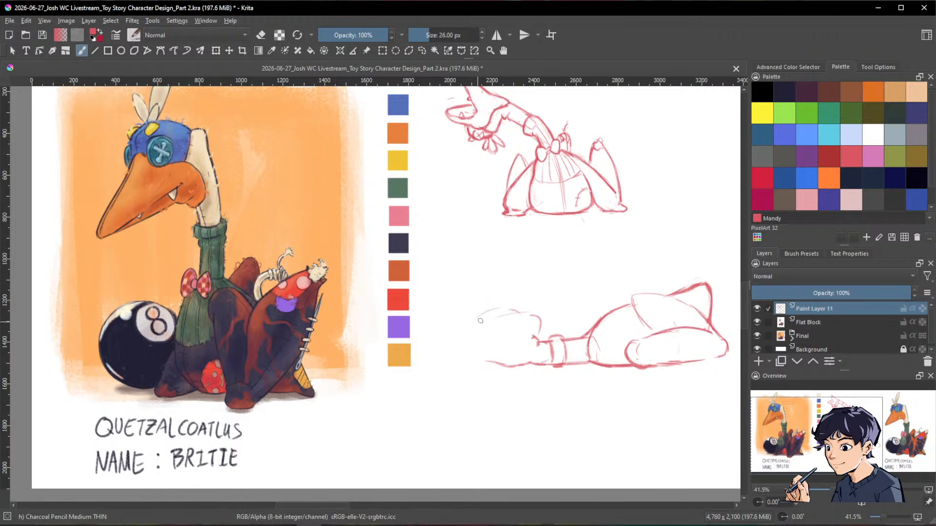
{"action": "key", "text": "space"}
{"action": "left_click_drag", "start_coordinate": [604, 334], "coordinate": [620, 316]}
{"action": "mouse_move", "coordinate": [557, 374]}
{"action": "left_mouse_down"}
{"action": "mouse_move", "coordinate": [493, 377]}
{"action": "mouse_move", "coordinate": [521, 351]}
{"action": "left_mouse_up"}
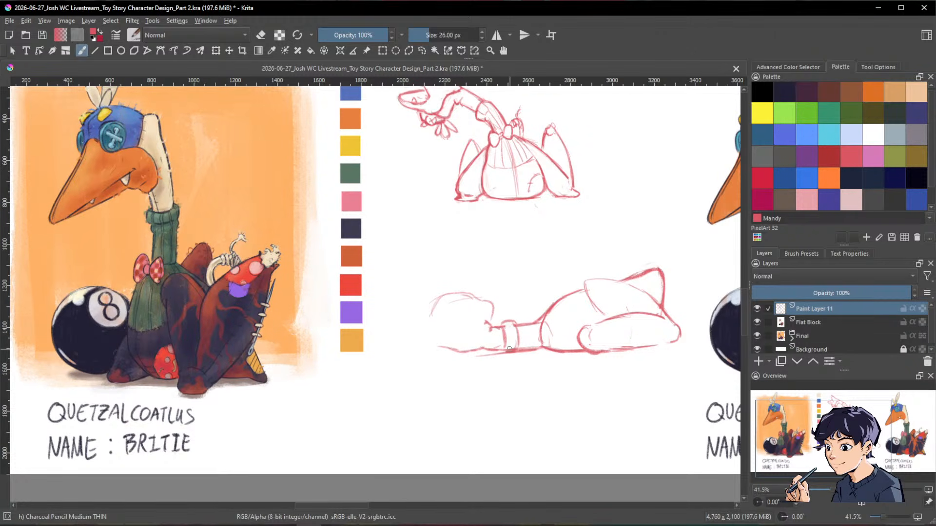
{"action": "key", "text": "slash"}
{"action": "left_click_drag", "start_coordinate": [462, 295], "coordinate": [431, 310]}
{"action": "left_click_drag", "start_coordinate": [440, 346], "coordinate": [430, 347]}
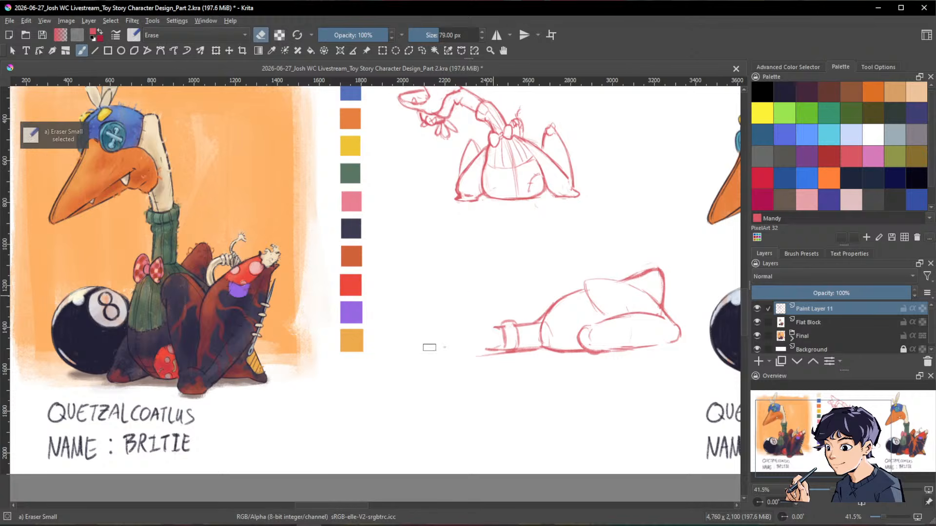
Step: Erase the neck lines just in front of the collar band to leave room for the head
{"action": "mouse_move", "coordinate": [496, 349]}
{"action": "left_mouse_down"}
{"action": "mouse_move", "coordinate": [487, 349]}
{"action": "mouse_move", "coordinate": [494, 328]}
{"action": "left_mouse_up"}
{"action": "left_click_drag", "start_coordinate": [511, 350], "coordinate": [505, 353]}
{"action": "key", "text": "slash"}
{"action": "key", "text": "slash"}
{"action": "key", "text": "slash"}
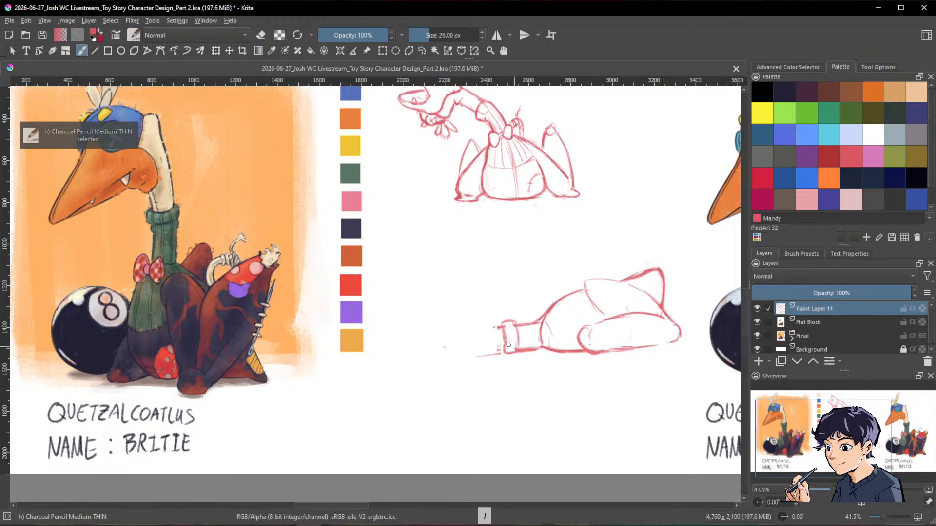
Step: Sketch a smaller rounded head and a long pointed beak resting flat on the ground in front of the collar
{"action": "mouse_move", "coordinate": [447, 316]}
{"action": "left_mouse_down"}
{"action": "mouse_move", "coordinate": [479, 315]}
{"action": "mouse_move", "coordinate": [487, 329]}
{"action": "mouse_move", "coordinate": [475, 312]}
{"action": "mouse_move", "coordinate": [444, 318]}
{"action": "mouse_move", "coordinate": [398, 357]}
{"action": "mouse_move", "coordinate": [433, 337]}
{"action": "left_mouse_up"}
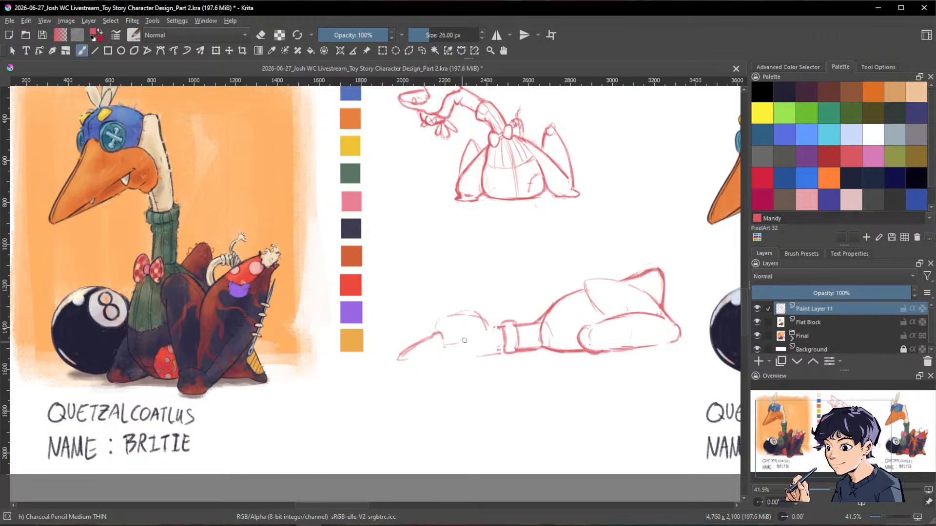
{"action": "mouse_move", "coordinate": [463, 343]}
{"action": "left_mouse_down"}
{"action": "mouse_move", "coordinate": [424, 358]}
{"action": "mouse_move", "coordinate": [439, 336]}
{"action": "mouse_move", "coordinate": [391, 363]}
{"action": "mouse_move", "coordinate": [466, 362]}
{"action": "left_mouse_up"}
{"action": "key", "text": "e"}
{"action": "left_click_drag", "start_coordinate": [425, 338], "coordinate": [397, 361]}
{"action": "key", "text": "e"}
{"action": "mouse_move", "coordinate": [421, 345]}
{"action": "left_mouse_down"}
{"action": "mouse_move", "coordinate": [392, 366]}
{"action": "mouse_move", "coordinate": [453, 360]}
{"action": "left_mouse_up"}
{"action": "key", "text": "e"}
{"action": "key", "text": "e"}
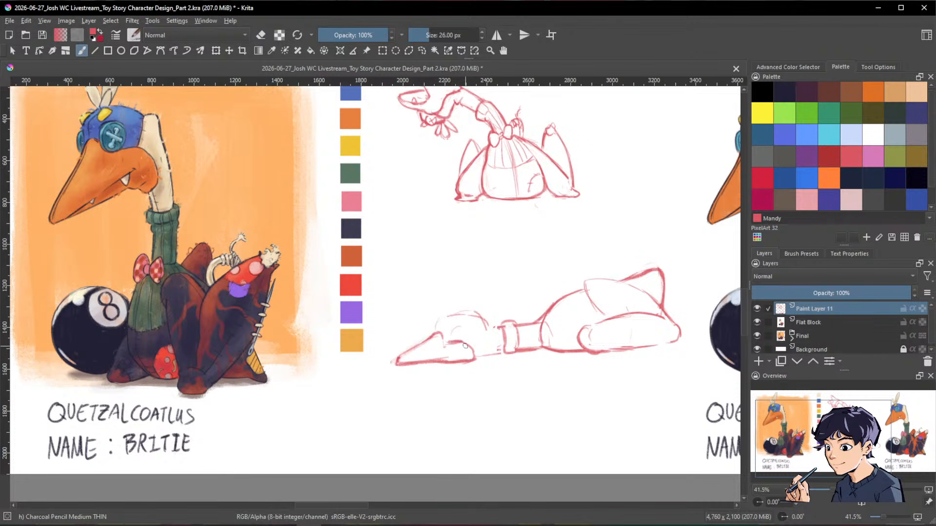
Step: Draw the button eye above the beak and refine the beak's rounded rear corner
{"action": "key", "text": "e"}
{"action": "mouse_move", "coordinate": [444, 346]}
{"action": "left_mouse_down"}
{"action": "mouse_move", "coordinate": [462, 346]}
{"action": "mouse_move", "coordinate": [455, 334]}
{"action": "mouse_move", "coordinate": [468, 340]}
{"action": "left_mouse_up"}
{"action": "key", "text": "e"}
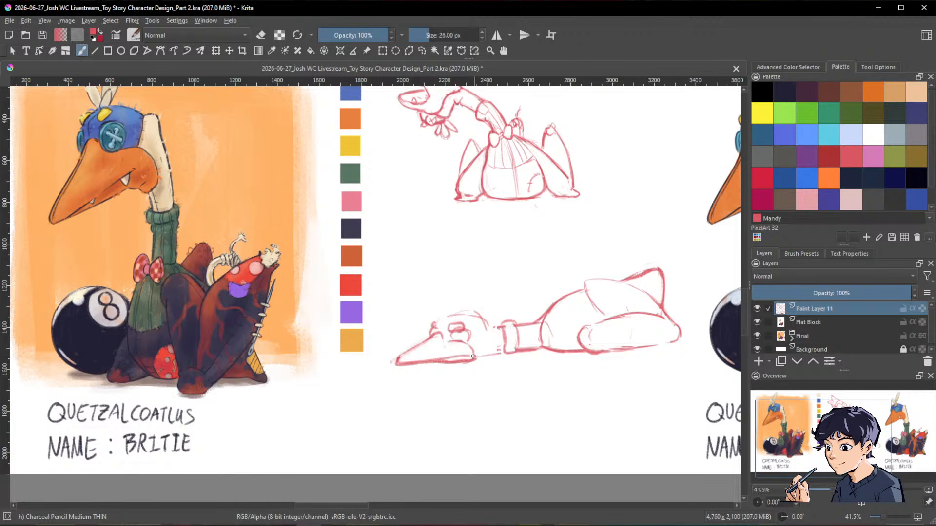
{"action": "key", "text": "e"}
{"action": "key", "text": "e"}
{"action": "key", "text": "e"}
{"action": "key", "text": "e"}
{"action": "key", "text": "e"}
{"action": "mouse_move", "coordinate": [460, 327]}
{"action": "left_mouse_down"}
{"action": "mouse_move", "coordinate": [451, 337]}
{"action": "mouse_move", "coordinate": [462, 337]}
{"action": "left_mouse_up"}
{"action": "key", "text": "e"}
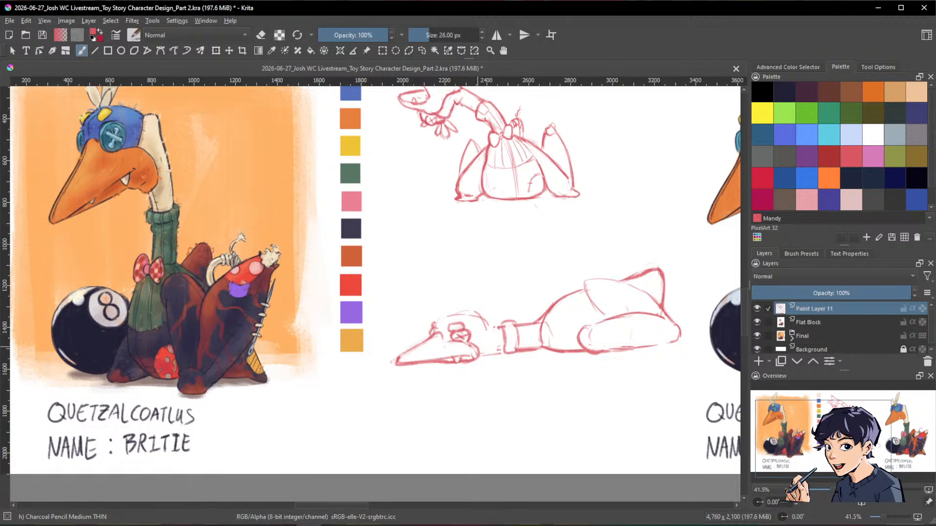
Step: Draw the jaw and upper neck line joining the head to the collar, and firm up the head's domed outline
{"action": "key", "text": "e"}
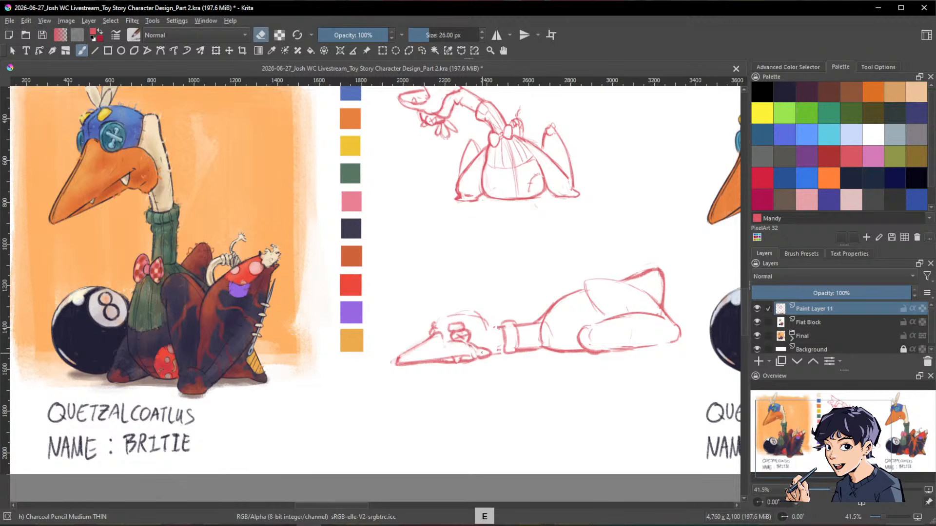
{"action": "key", "text": "e"}
{"action": "key", "text": "e"}
{"action": "key", "text": "e"}
{"action": "key", "text": "e"}
{"action": "key", "text": "e"}
{"action": "key", "text": "e"}
{"action": "key", "text": "e"}
{"action": "mouse_move", "coordinate": [487, 354]}
{"action": "left_mouse_down"}
{"action": "mouse_move", "coordinate": [469, 360]}
{"action": "mouse_move", "coordinate": [485, 359]}
{"action": "left_mouse_up"}
{"action": "key", "text": "e"}
{"action": "key", "text": "e"}
{"action": "key", "text": "e"}
{"action": "key", "text": "e"}
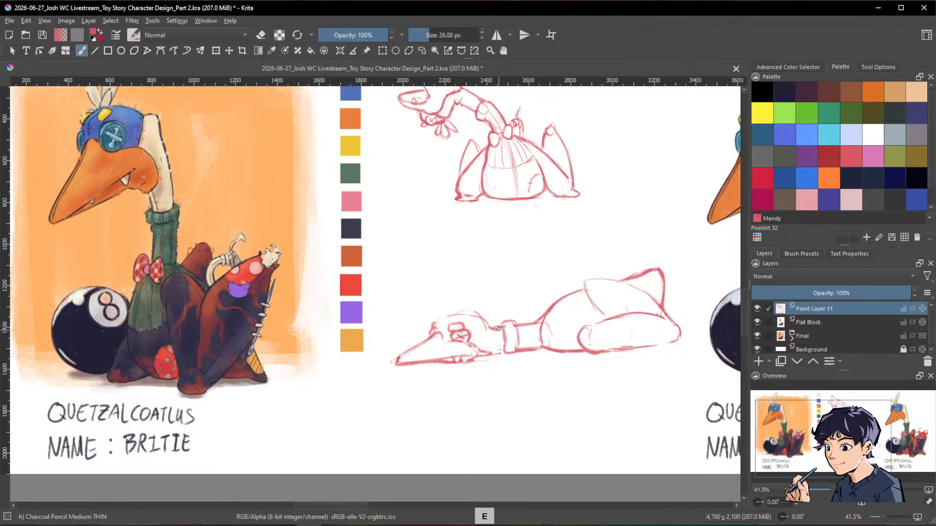
{"action": "left_click_drag", "start_coordinate": [488, 330], "coordinate": [502, 324]}
{"action": "left_click_drag", "start_coordinate": [437, 320], "coordinate": [486, 314]}
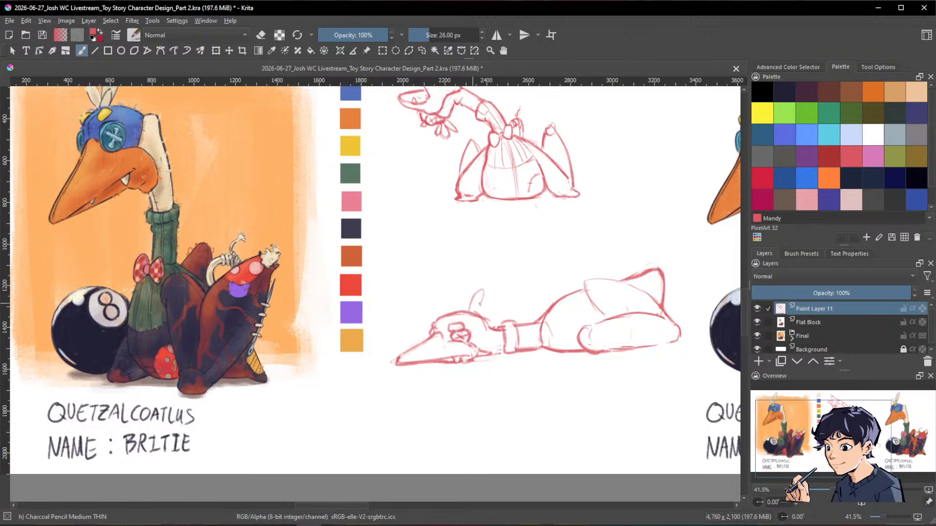
Step: Erase the upright trial feather and draw the head feathers drooping forward over the brow
{"action": "mouse_move", "coordinate": [457, 297]}
{"action": "left_mouse_down"}
{"action": "mouse_move", "coordinate": [485, 277]}
{"action": "mouse_move", "coordinate": [488, 293]}
{"action": "mouse_move", "coordinate": [462, 309]}
{"action": "left_mouse_up"}
{"action": "key", "text": "slash"}
{"action": "key", "text": "slash"}
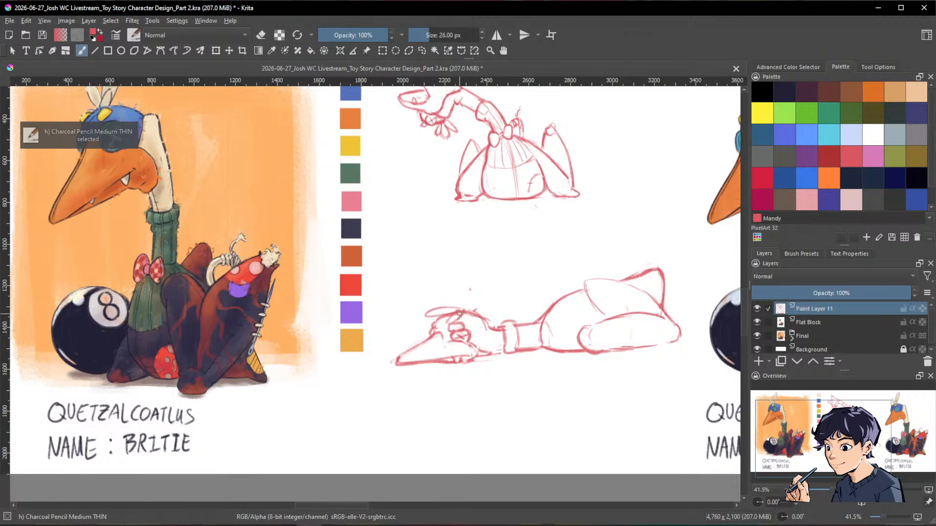
{"action": "key", "text": "e"}
{"action": "key", "text": "e"}
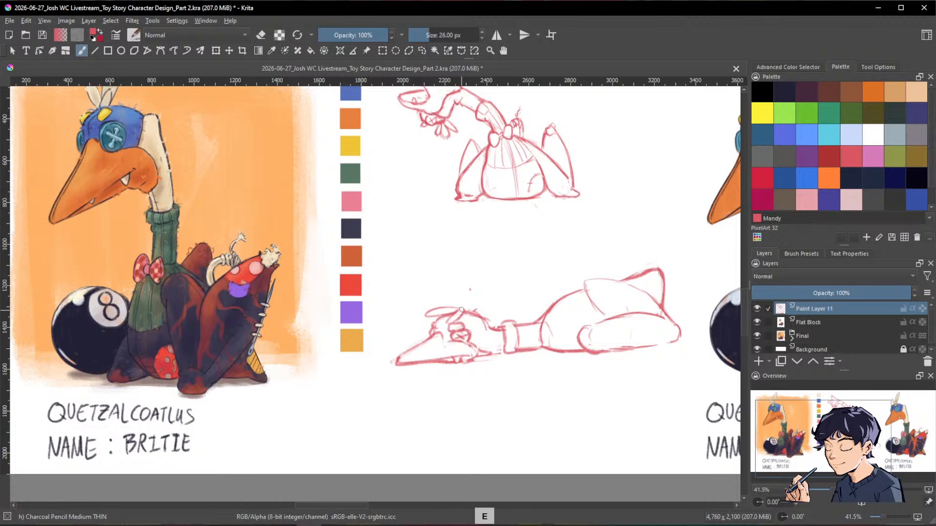
{"action": "left_click_drag", "start_coordinate": [435, 286], "coordinate": [463, 299]}
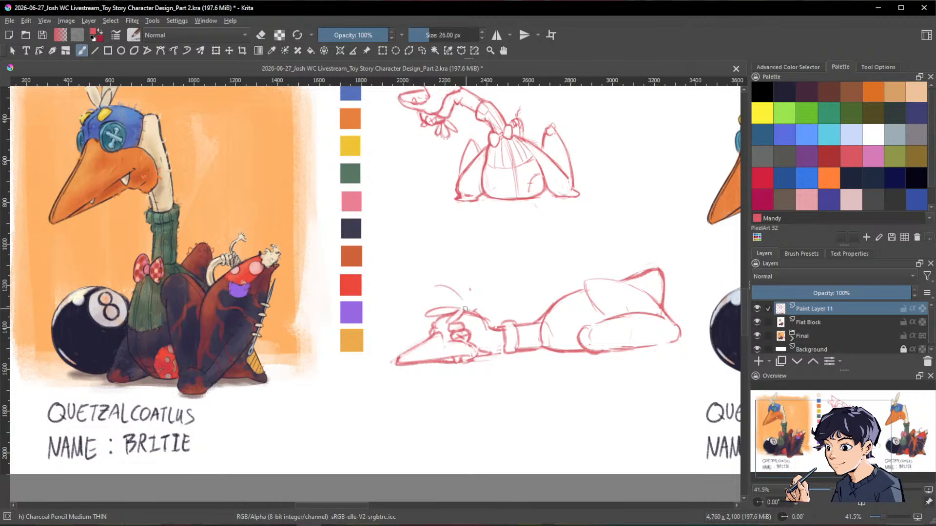
{"action": "key", "text": "e"}
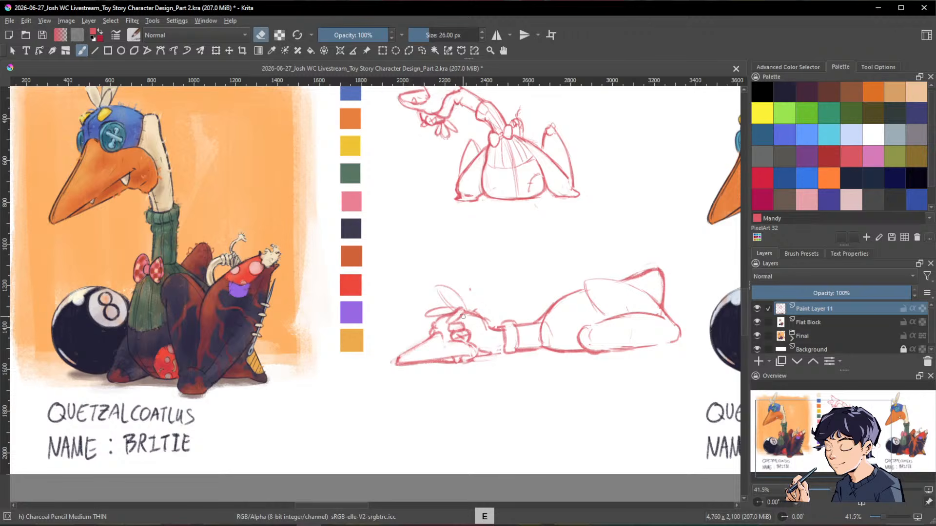
Step: Clean up the overlapping lines where the feathers meet the forehead above the near eye
{"action": "key", "text": "e"}
{"action": "key", "text": "e"}
{"action": "key", "text": "e"}
{"action": "key", "text": "e"}
{"action": "key", "text": "e"}
{"action": "key", "text": "e"}
{"action": "key", "text": "e"}
{"action": "key", "text": "e"}
{"action": "key", "text": "e"}
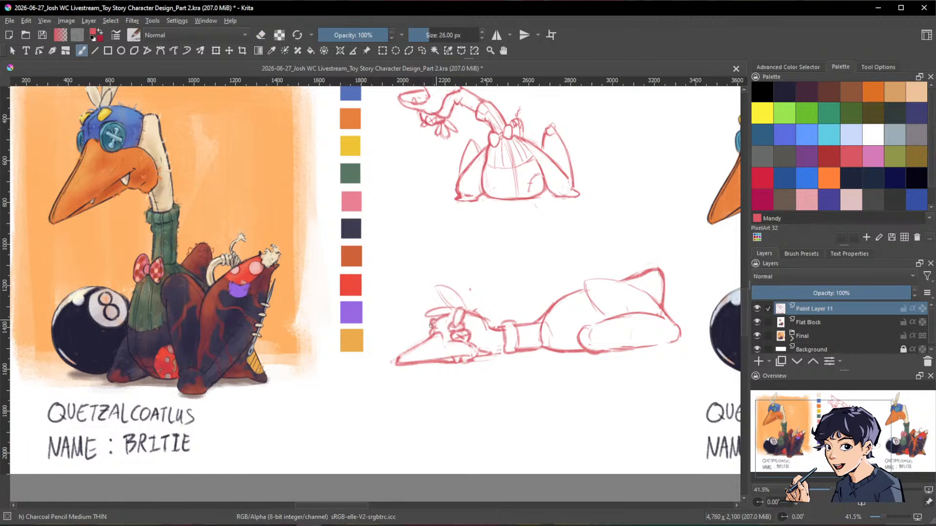
Step: Add the far eye at the front of the head and tidy the outline at the back of the head
{"action": "key", "text": "e"}
{"action": "left_click_drag", "start_coordinate": [433, 323], "coordinate": [434, 332]}
{"action": "key", "text": "e"}
{"action": "key", "text": "e"}
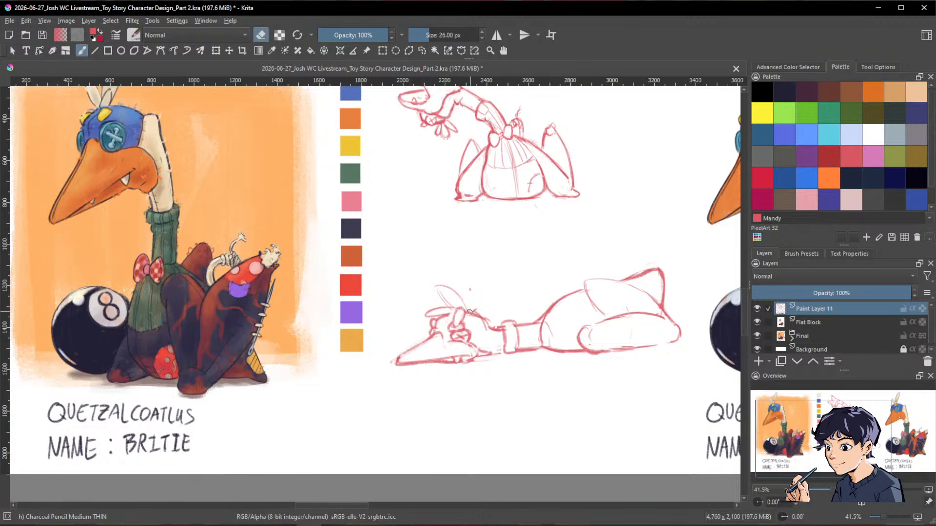
{"action": "key", "text": "e"}
{"action": "left_click_drag", "start_coordinate": [468, 312], "coordinate": [480, 314]}
{"action": "key", "text": "e"}
{"action": "key", "text": "e"}
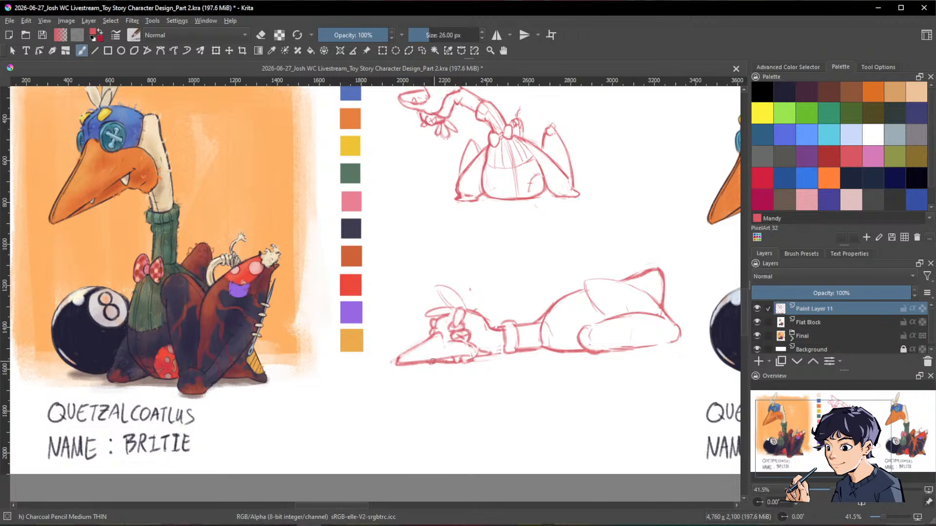
Step: Sketch the far wing's raised, folded peak behind the front of the lying body
{"action": "key", "text": "space"}
{"action": "left_click_drag", "start_coordinate": [673, 392], "coordinate": [648, 391]}
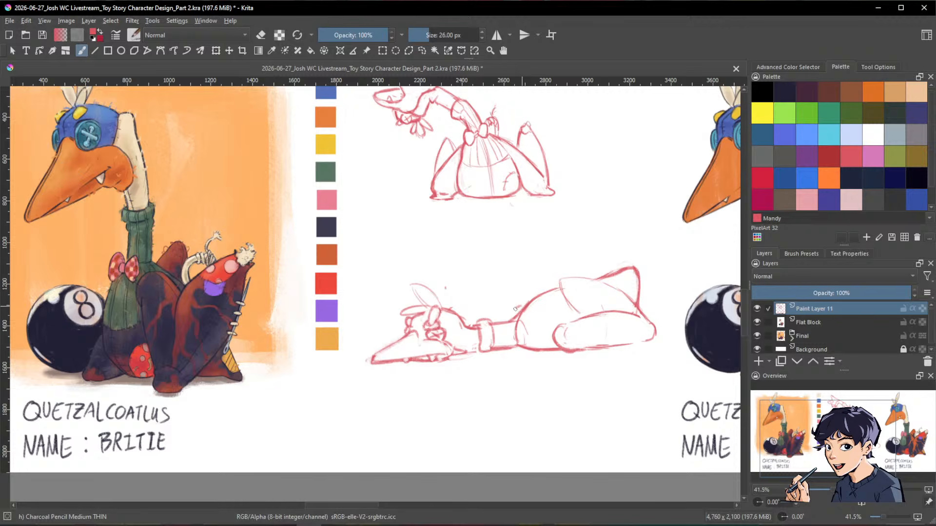
{"action": "mouse_move", "coordinate": [548, 268]}
{"action": "left_mouse_down"}
{"action": "mouse_move", "coordinate": [528, 280]}
{"action": "mouse_move", "coordinate": [521, 303]}
{"action": "left_mouse_up"}
{"action": "mouse_move", "coordinate": [529, 283]}
{"action": "left_mouse_down"}
{"action": "mouse_move", "coordinate": [552, 269]}
{"action": "mouse_move", "coordinate": [560, 276]}
{"action": "mouse_move", "coordinate": [526, 303]}
{"action": "left_mouse_up"}
{"action": "left_click_drag", "start_coordinate": [547, 271], "coordinate": [535, 286]}
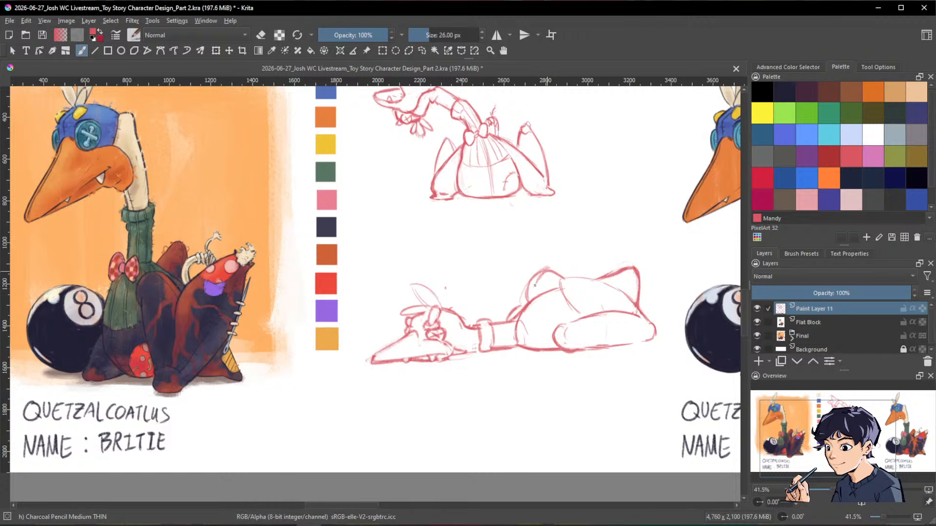
{"action": "key", "text": "e"}
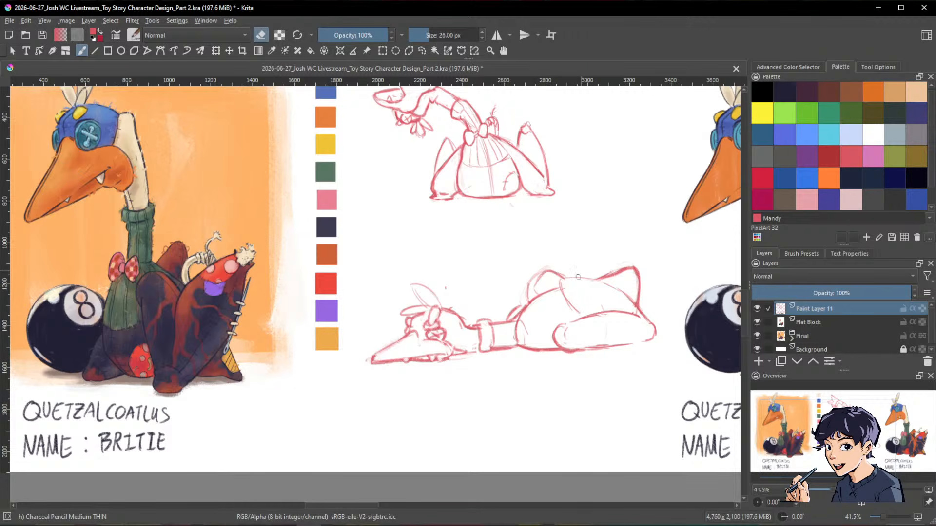
Step: Redraw the back's contour as one firm curve between the two wing peaks
{"action": "key", "text": "e"}
{"action": "left_click_drag", "start_coordinate": [561, 280], "coordinate": [604, 274]}
{"action": "key", "text": "e"}
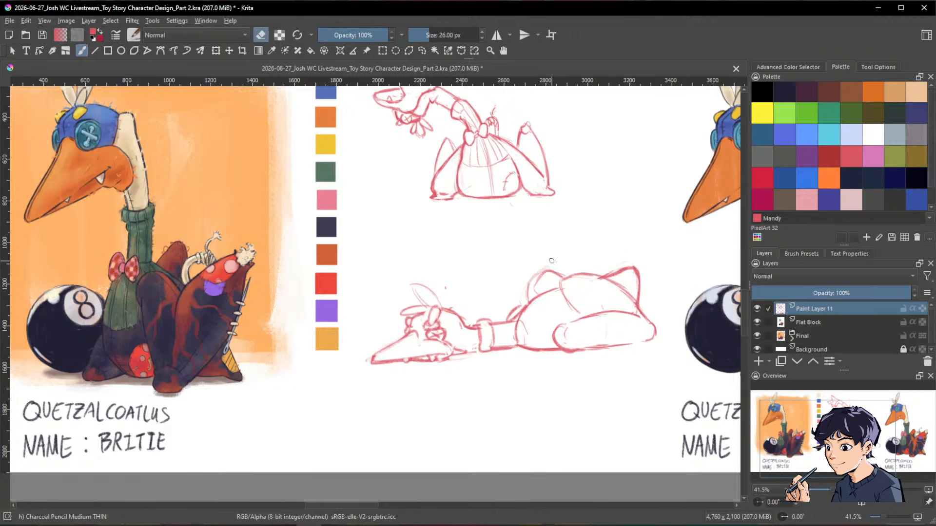
{"action": "key", "text": "e"}
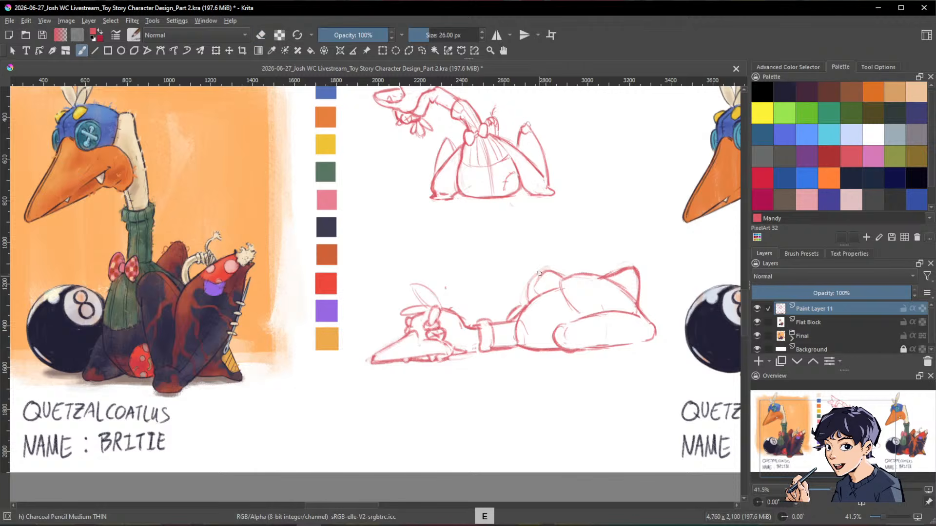
Step: Reshape the far wing into a tighter peak close to the back and draw the near wing's upper fold line
{"action": "mouse_move", "coordinate": [540, 265]}
{"action": "left_mouse_down"}
{"action": "mouse_move", "coordinate": [534, 292]}
{"action": "mouse_move", "coordinate": [541, 266]}
{"action": "mouse_move", "coordinate": [572, 278]}
{"action": "mouse_move", "coordinate": [535, 275]}
{"action": "mouse_move", "coordinate": [527, 300]}
{"action": "mouse_move", "coordinate": [553, 275]}
{"action": "mouse_move", "coordinate": [538, 282]}
{"action": "mouse_move", "coordinate": [539, 268]}
{"action": "mouse_move", "coordinate": [538, 288]}
{"action": "left_mouse_up"}
{"action": "key", "text": "e"}
{"action": "key", "text": "e"}
{"action": "key", "text": "e"}
{"action": "key", "text": "e"}
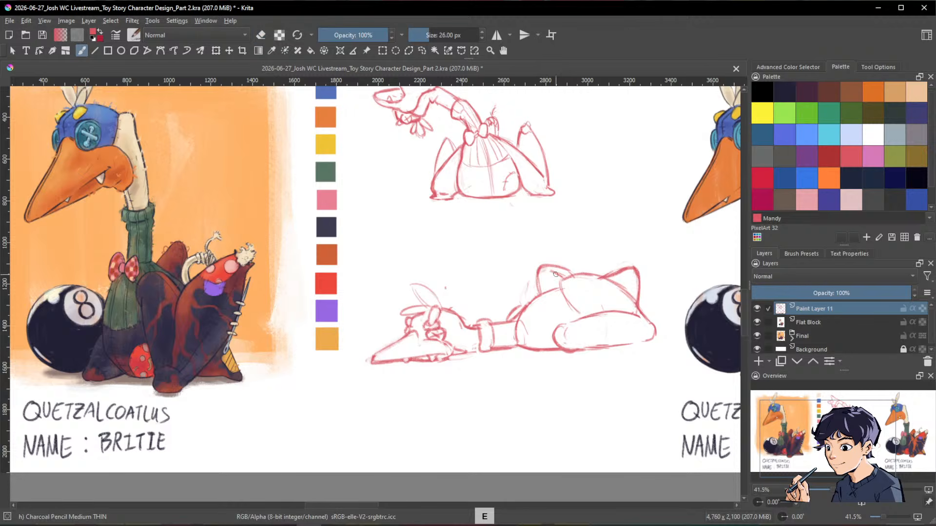
{"action": "left_click_drag", "start_coordinate": [568, 269], "coordinate": [617, 303]}
{"action": "key", "text": "e"}
{"action": "mouse_move", "coordinate": [538, 279]}
{"action": "left_mouse_down"}
{"action": "mouse_move", "coordinate": [539, 294]}
{"action": "mouse_move", "coordinate": [539, 285]}
{"action": "left_mouse_up"}
{"action": "key", "text": "e"}
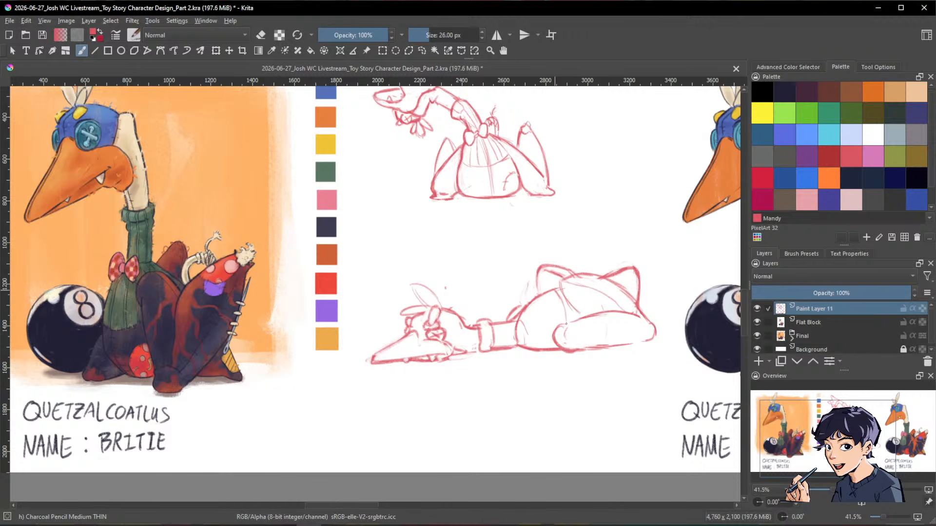
Step: Erase the far wing's leftover lines beside the body's front and the stray mark behind the head feathers
{"action": "key", "text": "e"}
{"action": "mouse_move", "coordinate": [522, 319]}
{"action": "left_mouse_down"}
{"action": "mouse_move", "coordinate": [523, 336]}
{"action": "mouse_move", "coordinate": [527, 326]}
{"action": "left_mouse_up"}
{"action": "left_click_drag", "start_coordinate": [447, 281], "coordinate": [445, 296]}
{"action": "key", "text": "e"}
{"action": "key", "text": "e"}
{"action": "key", "text": "e"}
{"action": "key", "text": "e"}
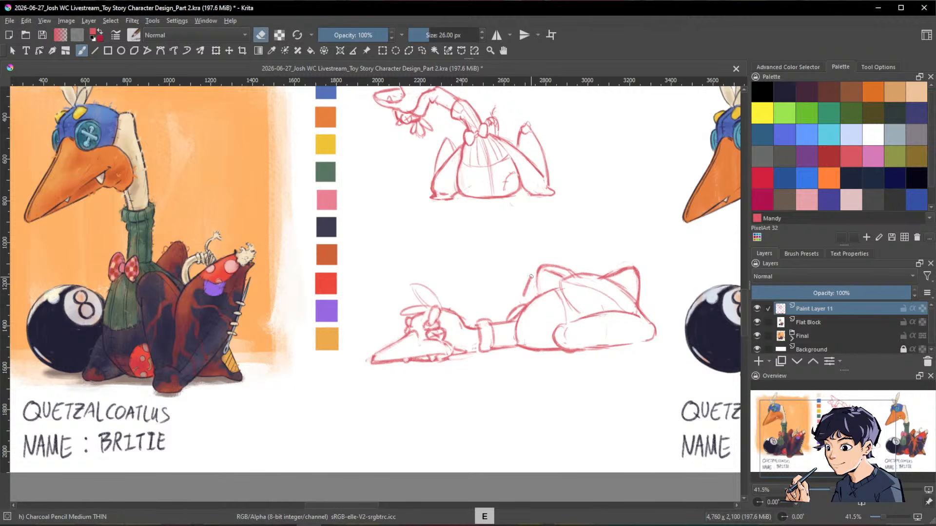
Step: Clean up and close the lower edge of the collar band around the neck
{"action": "left_click_drag", "start_coordinate": [494, 345], "coordinate": [480, 347]}
{"action": "key", "text": "e"}
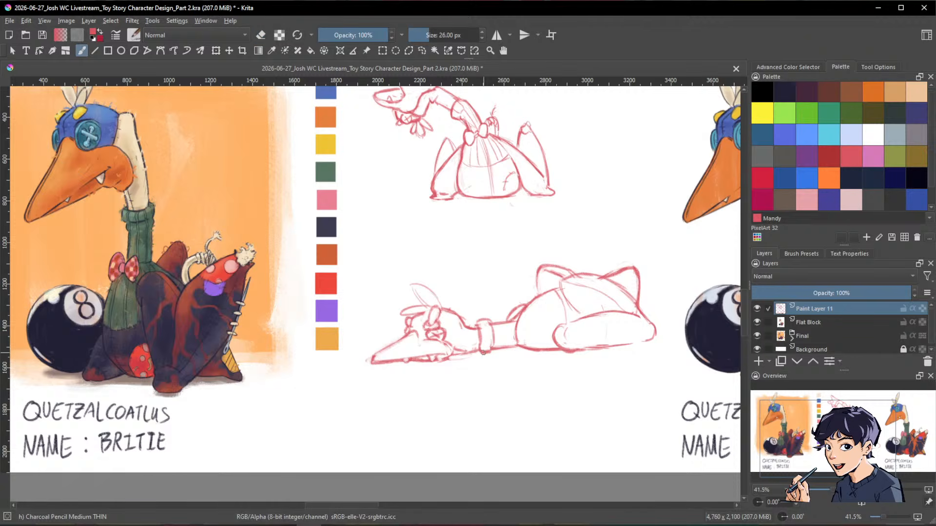
{"action": "key", "text": "e"}
{"action": "key", "text": "e"}
{"action": "key", "text": "e"}
{"action": "key", "text": "e"}
Step: Draw a small ruffled tuft on the upper back at the base of the near wing
{"action": "key", "text": "space"}
{"action": "left_click_drag", "start_coordinate": [641, 407], "coordinate": [619, 422]}
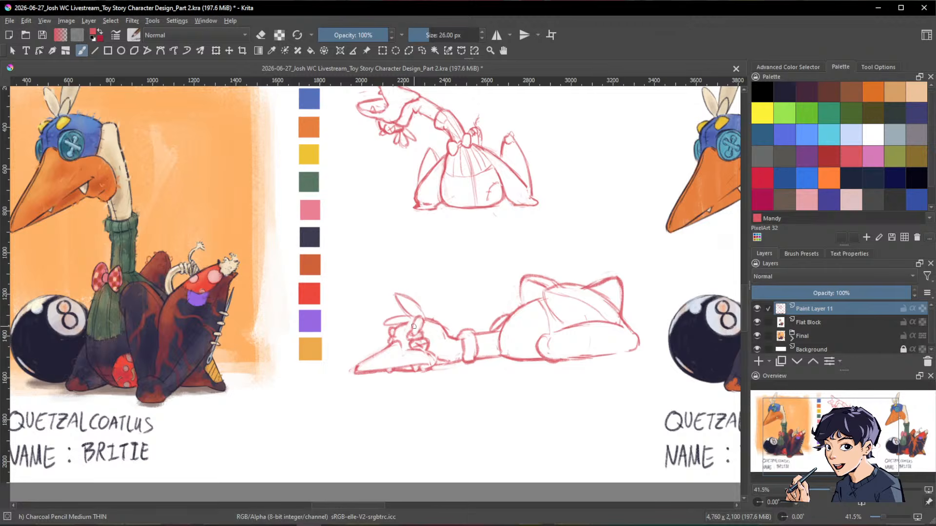
{"action": "key", "text": "space"}
{"action": "left_click_drag", "start_coordinate": [414, 319], "coordinate": [487, 317]}
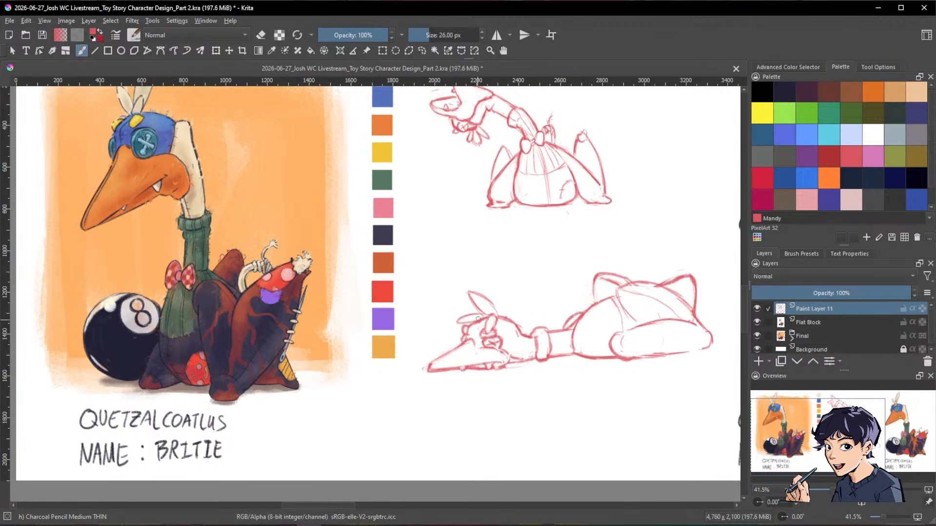
{"action": "key", "text": "space"}
{"action": "left_click_drag", "start_coordinate": [669, 385], "coordinate": [638, 385]}
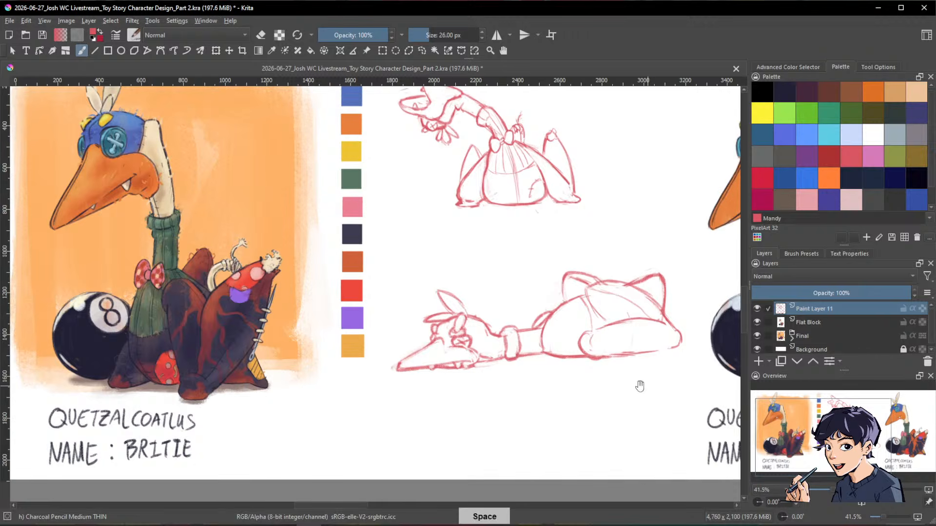
{"action": "key", "text": "ctrl"}
{"action": "key", "text": "space"}
{"action": "left_click_drag", "start_coordinate": [679, 360], "coordinate": [651, 368]}
{"action": "key", "text": "ctrl"}
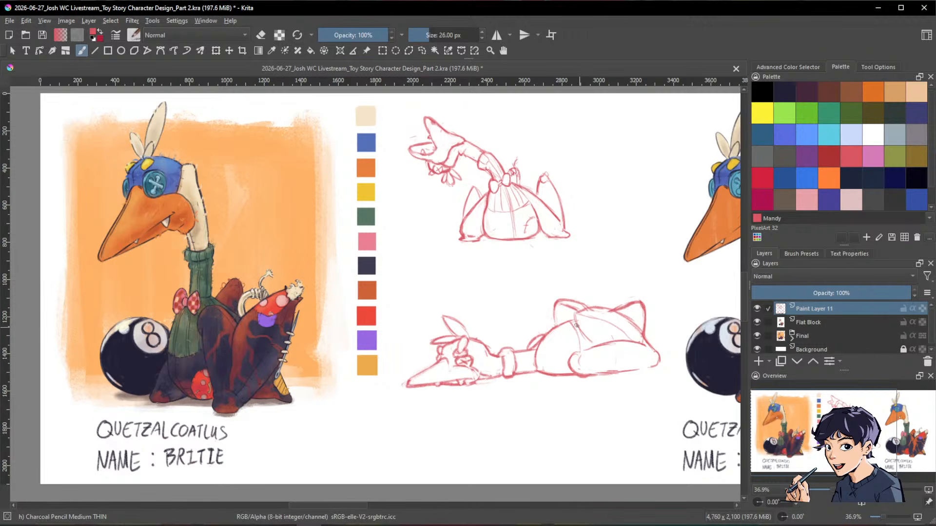
{"action": "key", "text": "slash"}
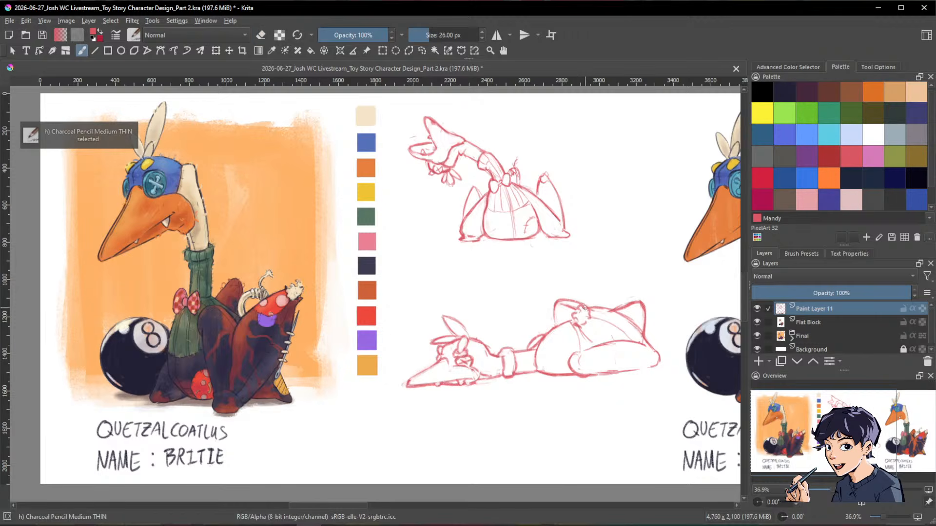
{"action": "key", "text": "slash"}
Step: Draw the knitted sweater's rib lines along the neck and front of the body, ending at a hem below the tuft
{"action": "mouse_move", "coordinate": [517, 367]}
{"action": "left_mouse_down"}
{"action": "mouse_move", "coordinate": [537, 355]}
{"action": "mouse_move", "coordinate": [504, 358]}
{"action": "mouse_move", "coordinate": [511, 369]}
{"action": "mouse_move", "coordinate": [529, 363]}
{"action": "mouse_move", "coordinate": [575, 327]}
{"action": "left_mouse_up"}
{"action": "mouse_move", "coordinate": [538, 355]}
{"action": "left_mouse_down"}
{"action": "mouse_move", "coordinate": [572, 338]}
{"action": "mouse_move", "coordinate": [538, 359]}
{"action": "mouse_move", "coordinate": [573, 348]}
{"action": "mouse_move", "coordinate": [537, 360]}
{"action": "mouse_move", "coordinate": [570, 353]}
{"action": "mouse_move", "coordinate": [537, 365]}
{"action": "mouse_move", "coordinate": [573, 365]}
{"action": "left_mouse_up"}
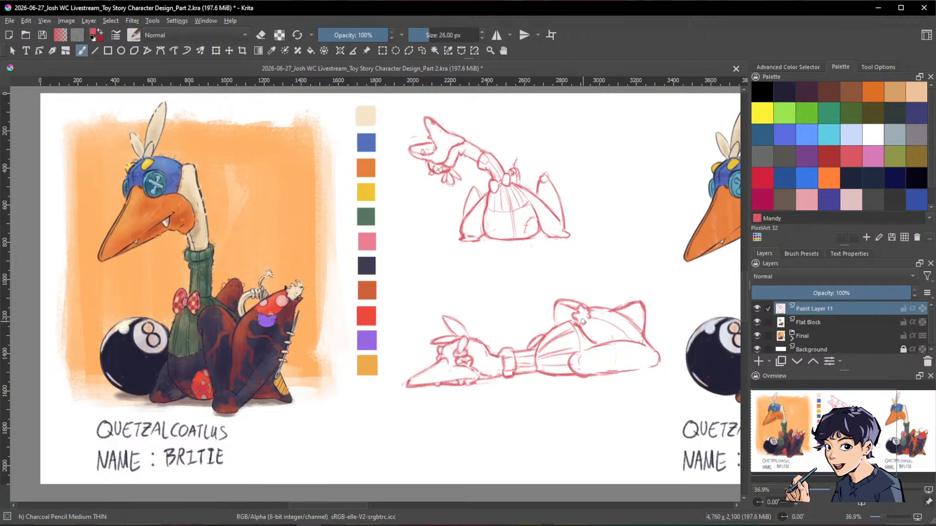
{"action": "left_click_drag", "start_coordinate": [572, 326], "coordinate": [578, 343]}
{"action": "key", "text": "space"}
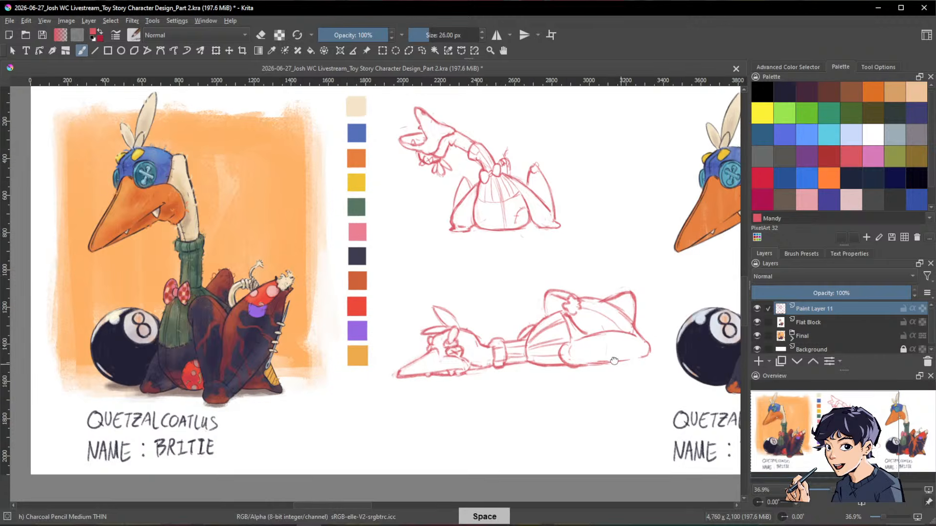
Step: Clean up the body's back contour where the sweater hem meets the near wing on the lying-down pose
{"action": "left_click_drag", "start_coordinate": [561, 321], "coordinate": [553, 312]}
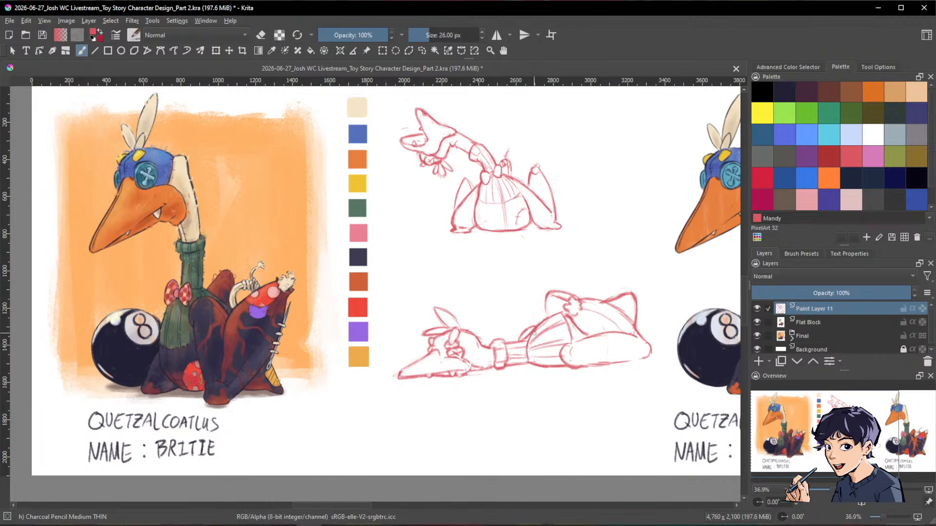
{"action": "key", "text": "e"}
{"action": "left_click_drag", "start_coordinate": [538, 327], "coordinate": [526, 346]}
{"action": "key", "text": "e"}
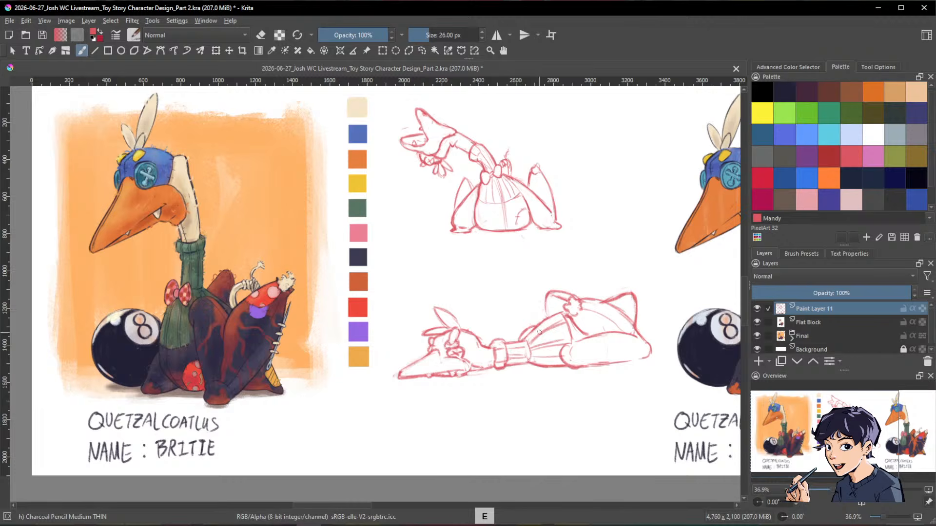
{"action": "key", "text": "e"}
{"action": "left_click_drag", "start_coordinate": [536, 325], "coordinate": [538, 329]}
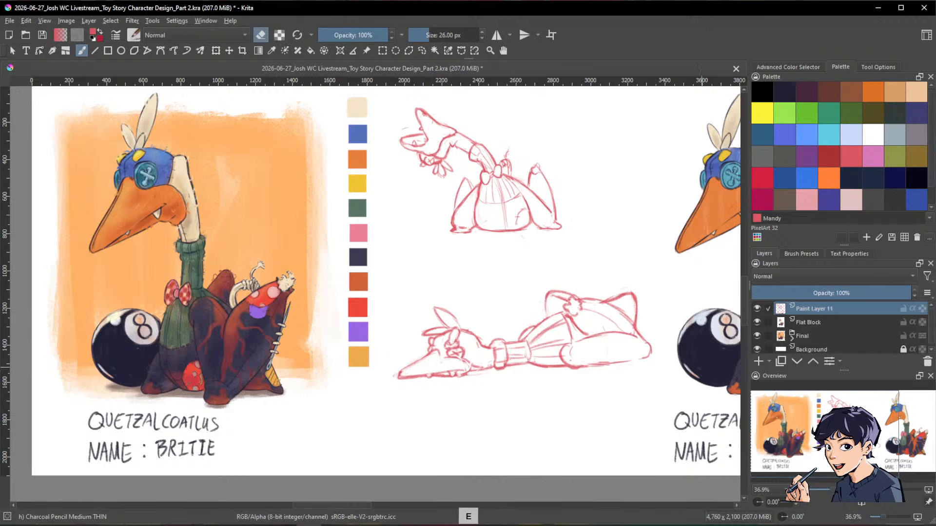
{"action": "key", "text": "space"}
{"action": "key", "text": "e"}
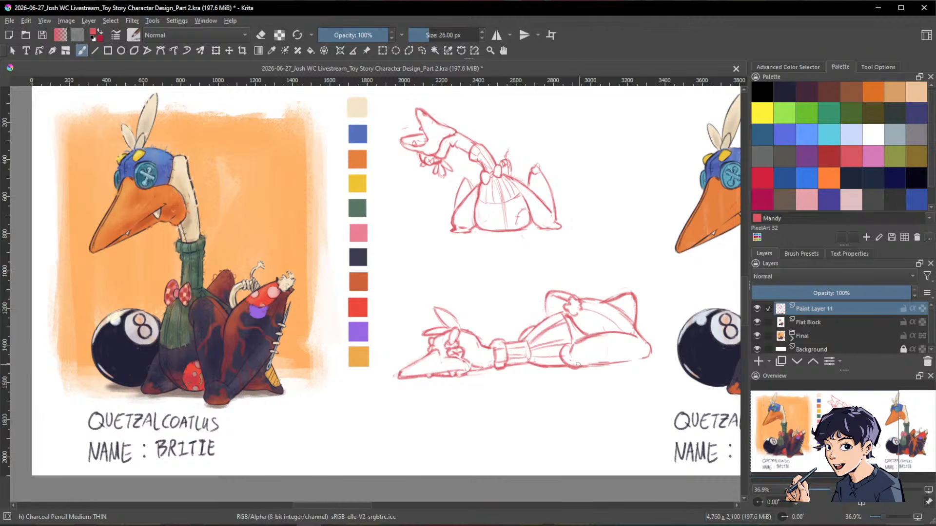
Step: Touch up the underside of the near wing and clean up its rounded rear end on the lying-down pose
{"action": "mouse_move", "coordinate": [580, 367]}
{"action": "left_mouse_down"}
{"action": "mouse_move", "coordinate": [633, 367]}
{"action": "mouse_move", "coordinate": [621, 363]}
{"action": "mouse_move", "coordinate": [647, 356]}
{"action": "mouse_move", "coordinate": [577, 364]}
{"action": "mouse_move", "coordinate": [605, 360]}
{"action": "mouse_move", "coordinate": [563, 348]}
{"action": "mouse_move", "coordinate": [565, 359]}
{"action": "mouse_move", "coordinate": [590, 362]}
{"action": "mouse_move", "coordinate": [648, 347]}
{"action": "mouse_move", "coordinate": [583, 365]}
{"action": "mouse_move", "coordinate": [638, 363]}
{"action": "mouse_move", "coordinate": [576, 367]}
{"action": "left_mouse_up"}
{"action": "key", "text": "e"}
{"action": "key", "text": "e"}
{"action": "key", "text": "e"}
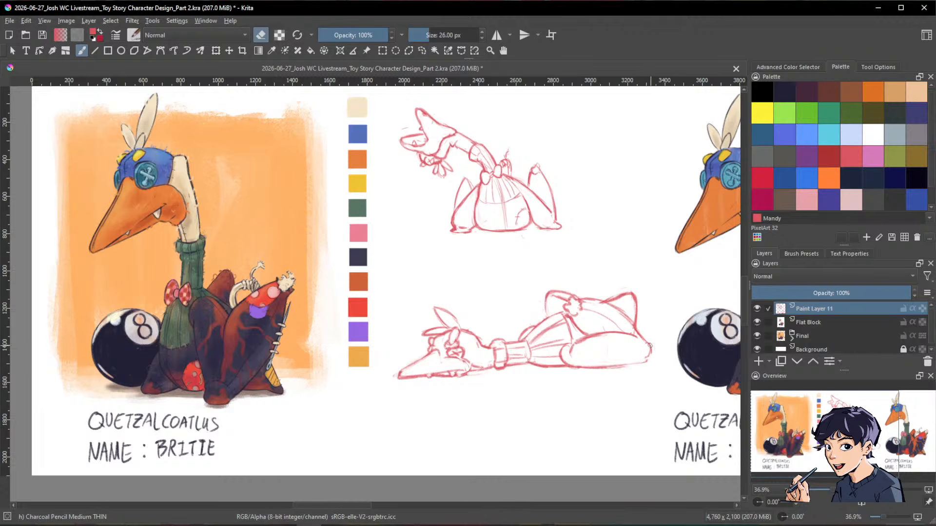
{"action": "key", "text": "e"}
{"action": "key", "text": "e"}
{"action": "key", "text": "e"}
{"action": "scroll", "coordinate": [662, 142], "scroll_direction": "down", "scroll_amount": 1}
{"action": "left_click_drag", "start_coordinate": [663, 145], "coordinate": [546, 201]}
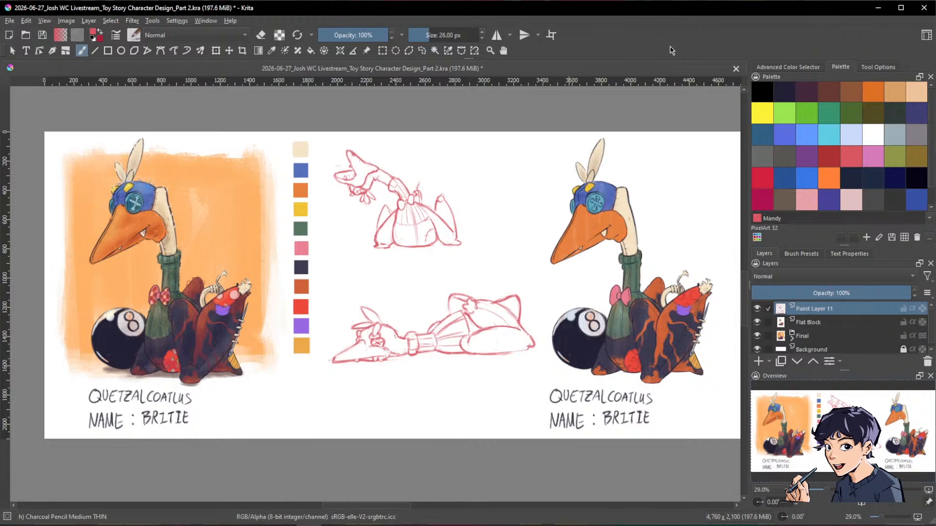
{"action": "left_click", "coordinate": [26, 50]}
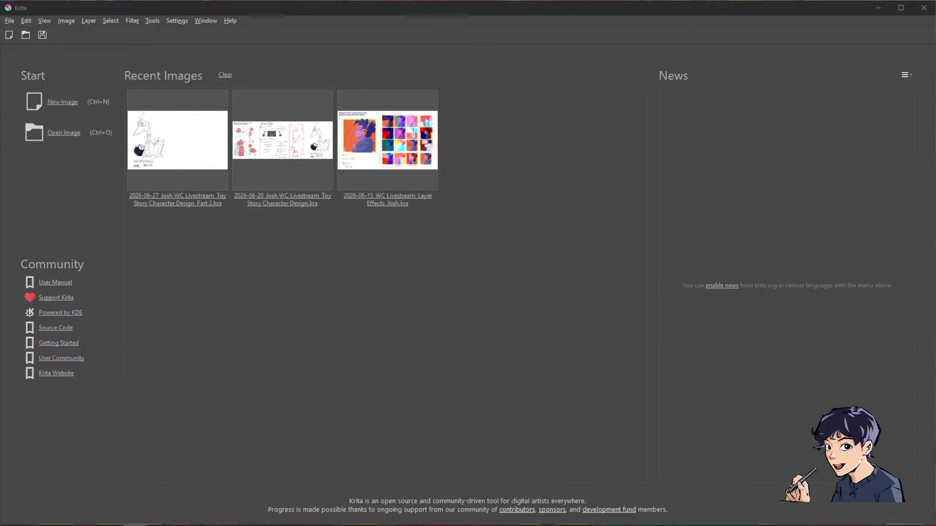
Step: Reopen the recent Toy Story Character Design Part 2 image from its autosave file
{"action": "left_click", "coordinate": [332, 525]}
{"action": "key", "text": "alt+Tab"}
{"action": "mouse_move", "coordinate": [313, 17]}
{"action": "left_mouse_down"}
{"action": "mouse_move", "coordinate": [330, 28]}
{"action": "mouse_move", "coordinate": [391, 222]}
{"action": "mouse_move", "coordinate": [346, 56]}
{"action": "mouse_move", "coordinate": [317, 1]}
{"action": "left_mouse_up"}
{"action": "left_click", "coordinate": [177, 142]}
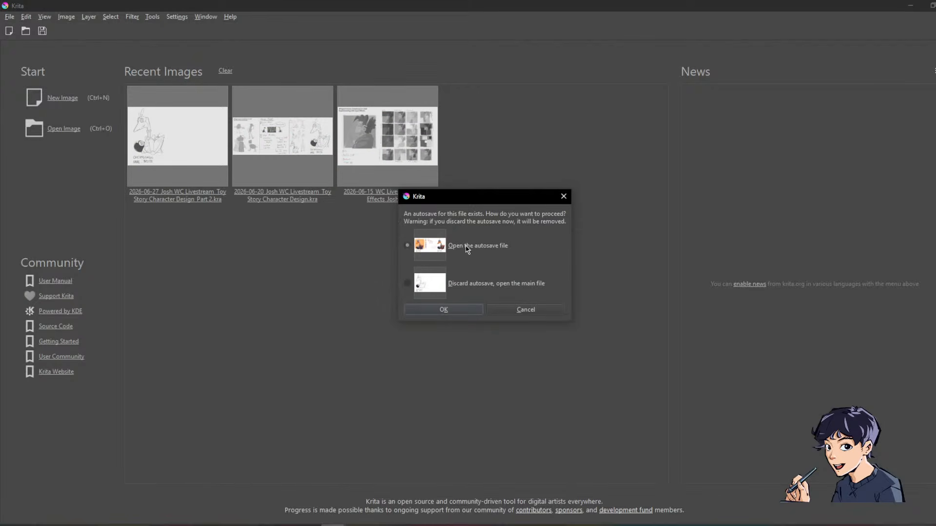
{"action": "left_click", "coordinate": [445, 309]}
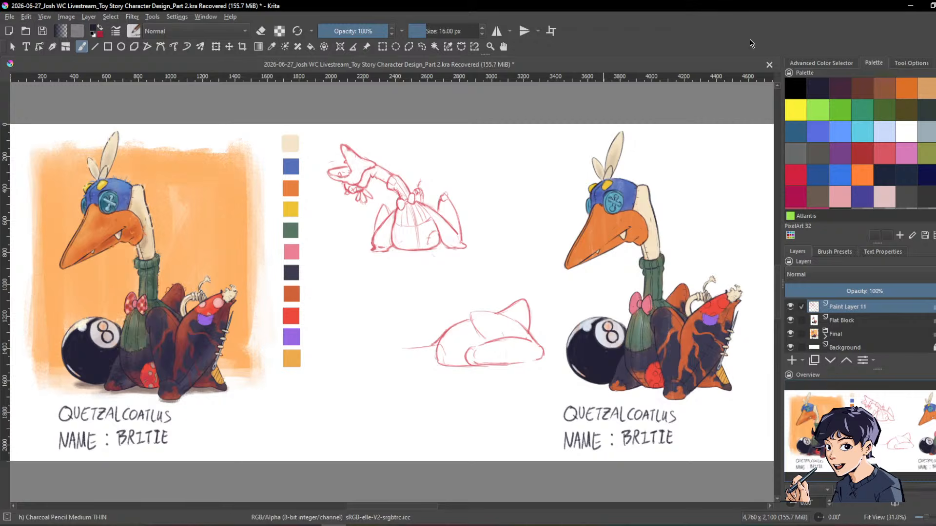
Step: Save the recovered image as a Krita document over the existing Part 2 file in the 19 Toy Story folder
{"action": "key", "text": "ctrl+shift+s"}
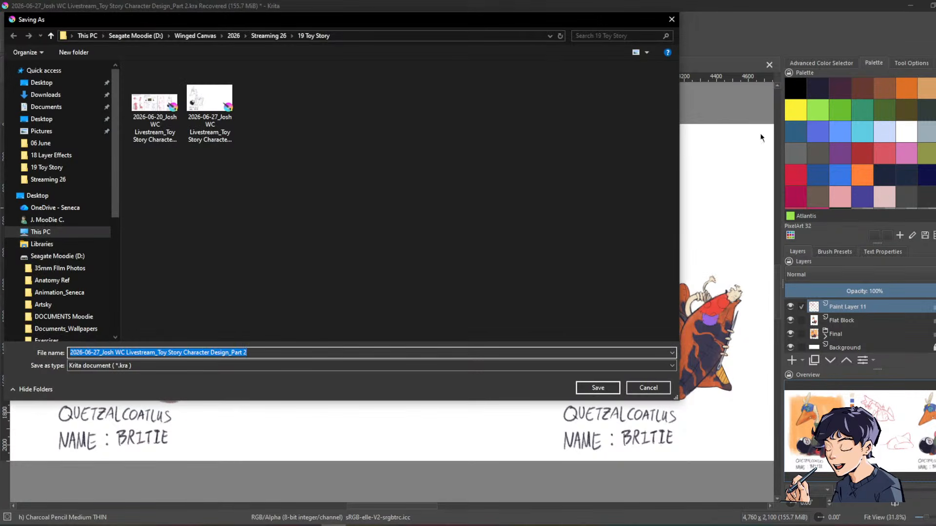
{"action": "left_click", "coordinate": [210, 112]}
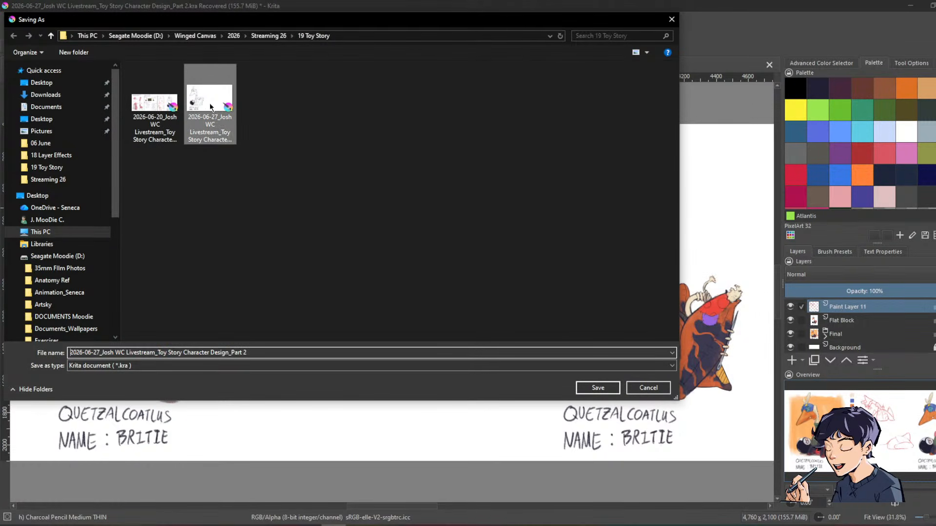
{"action": "left_click", "coordinate": [598, 387]}
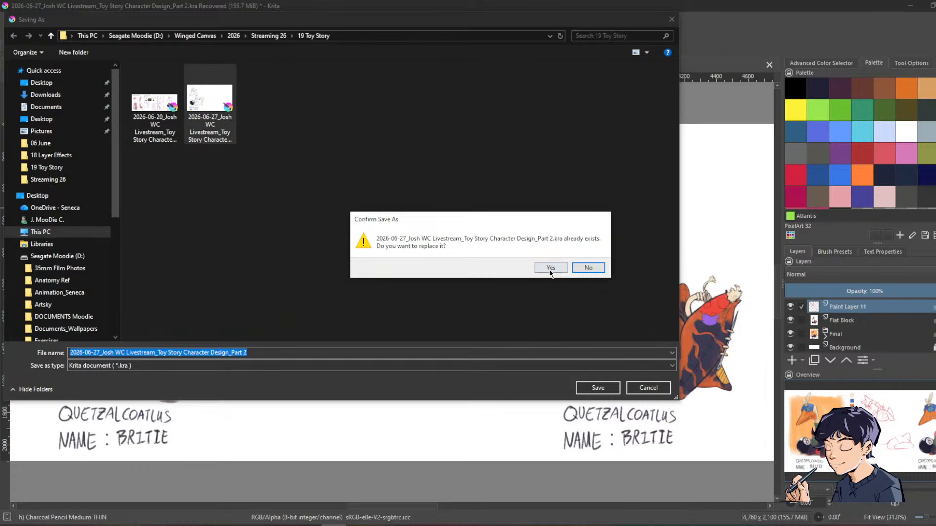
{"action": "left_click", "coordinate": [549, 270]}
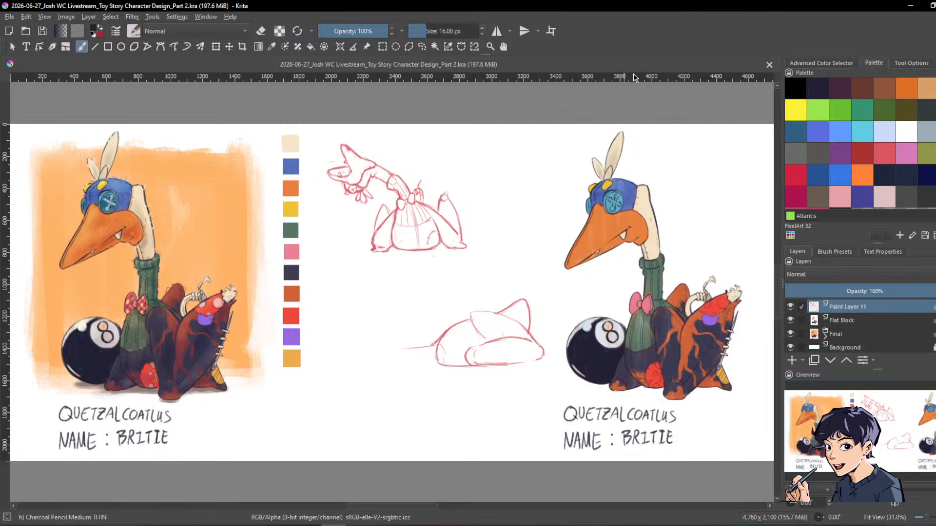
Step: Switch to the Color Sampler tool with the whole character sheet in view
{"action": "key", "text": "minus"}
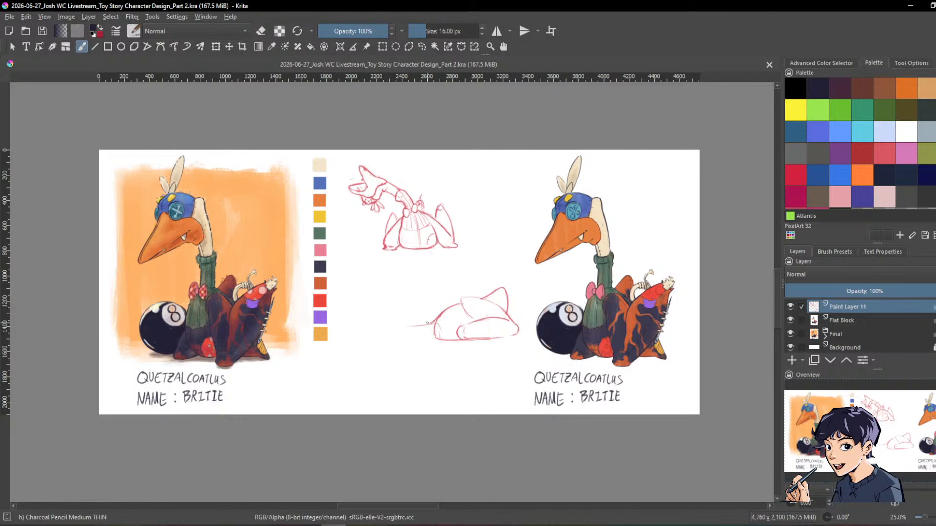
{"action": "scroll", "coordinate": [419, 292], "scroll_direction": "up", "scroll_amount": 1}
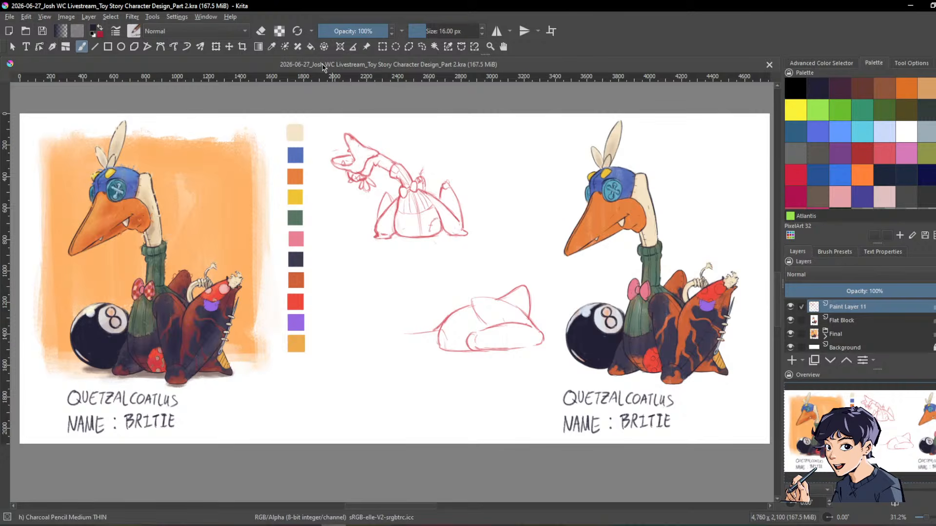
{"action": "left_click", "coordinate": [271, 47]}
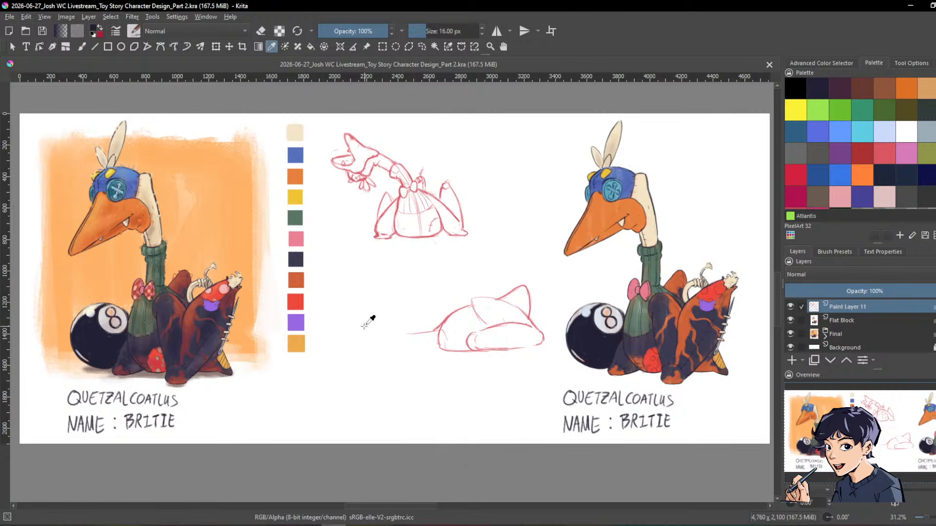